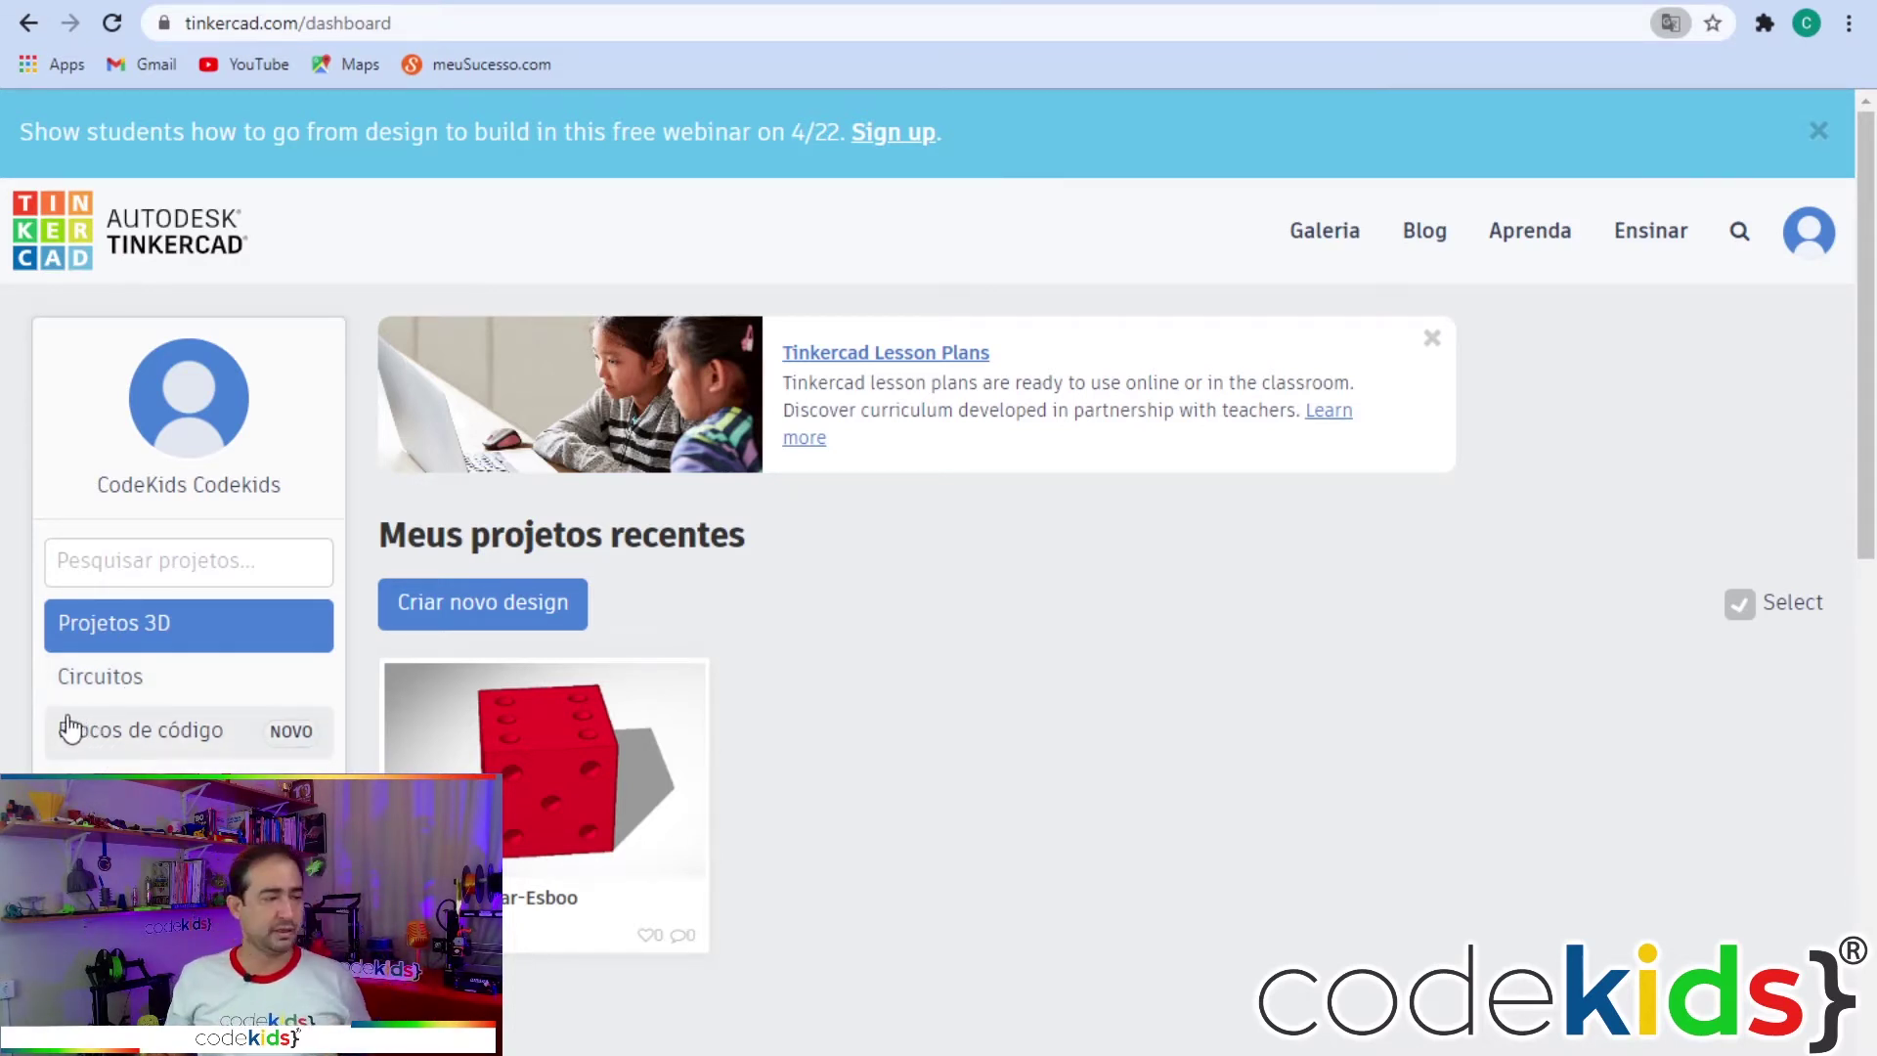
Create a new 3D design from the 3D projects of the dashboard.
left_click(153, 637)
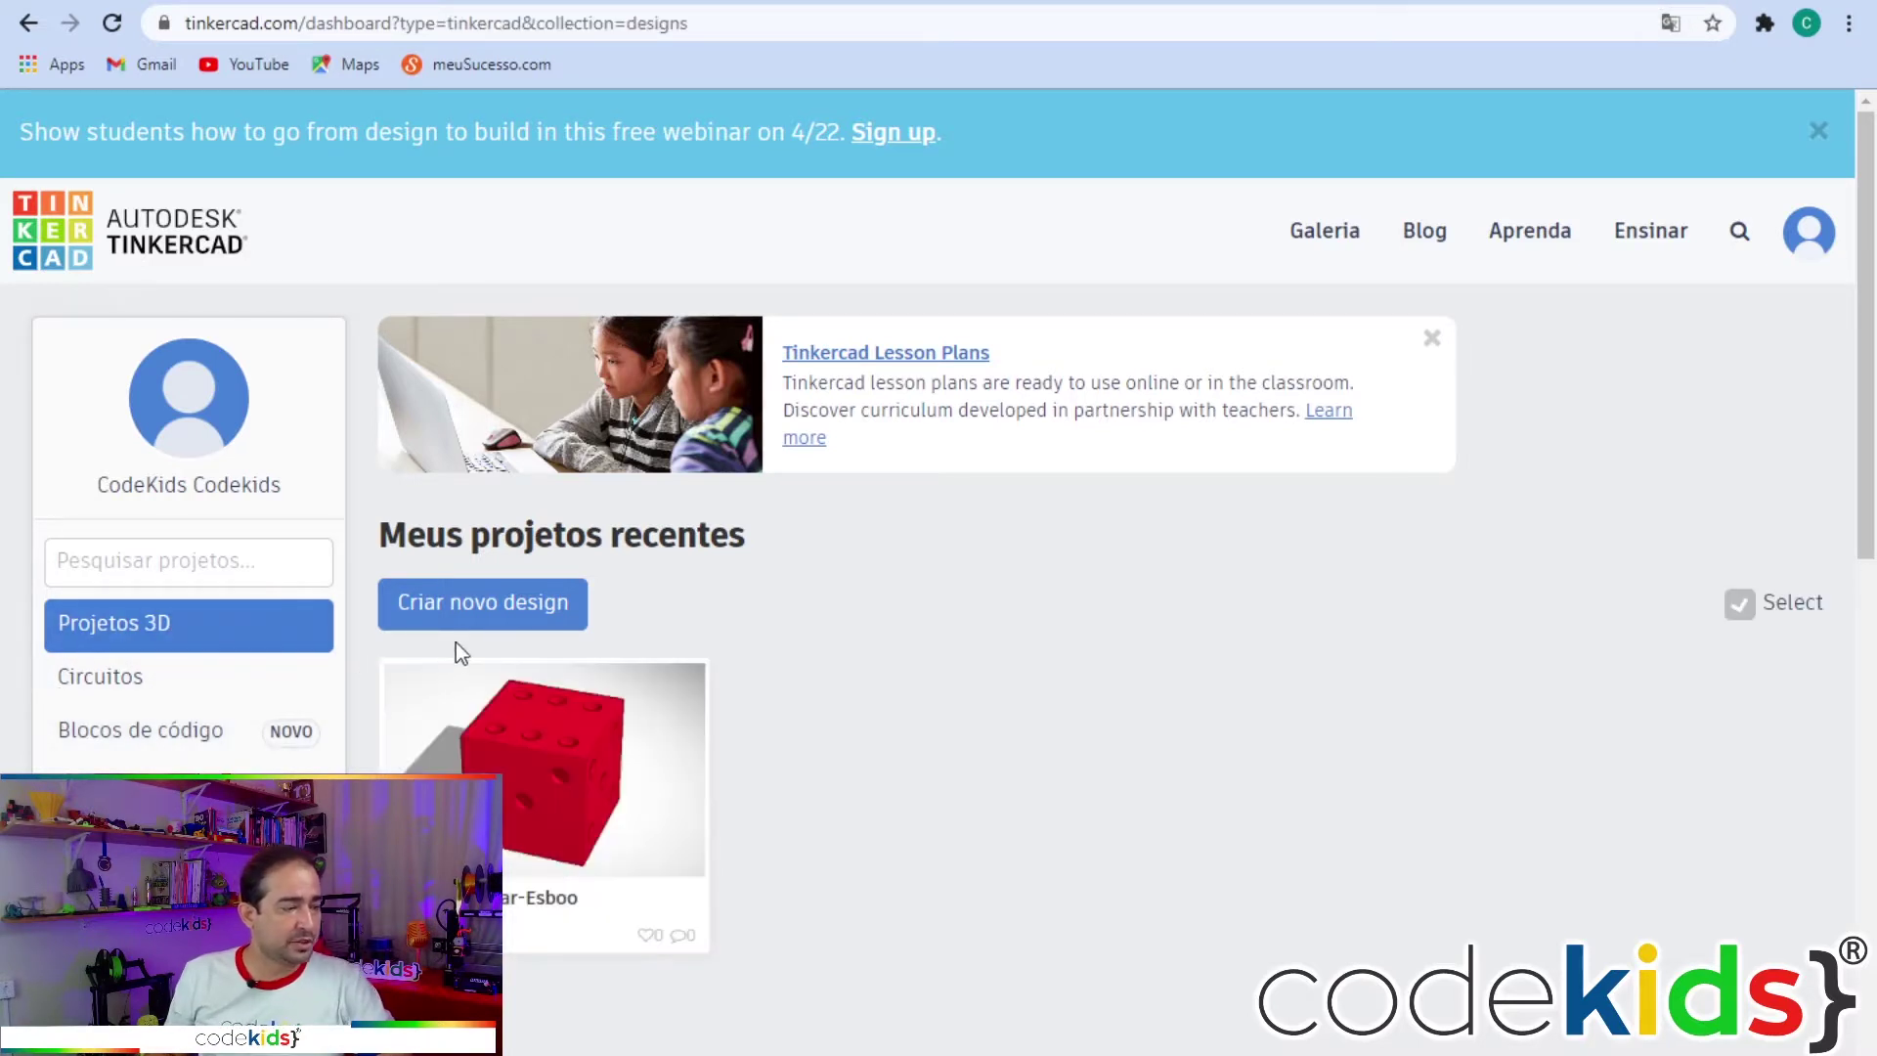
left_click(490, 602)
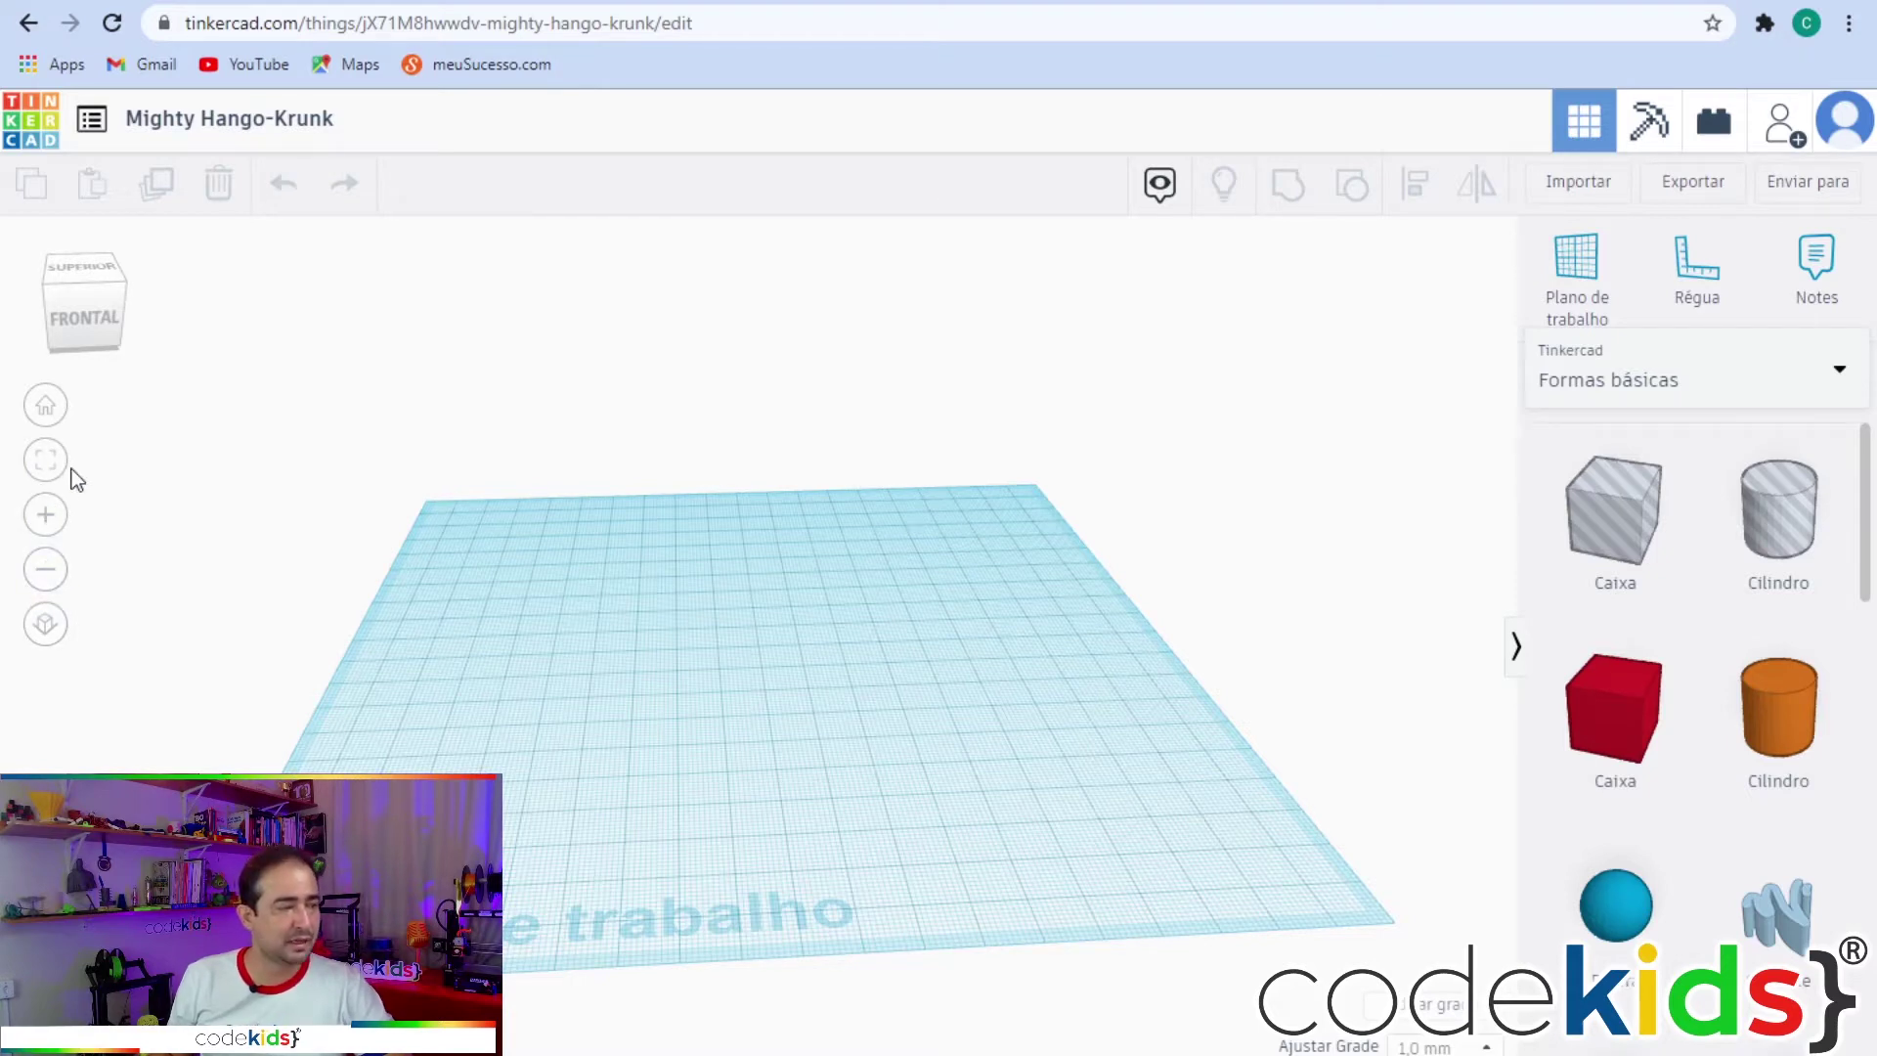
Look at the empty workplane from the top and right standard views and from a free angle.
left_click(81, 350)
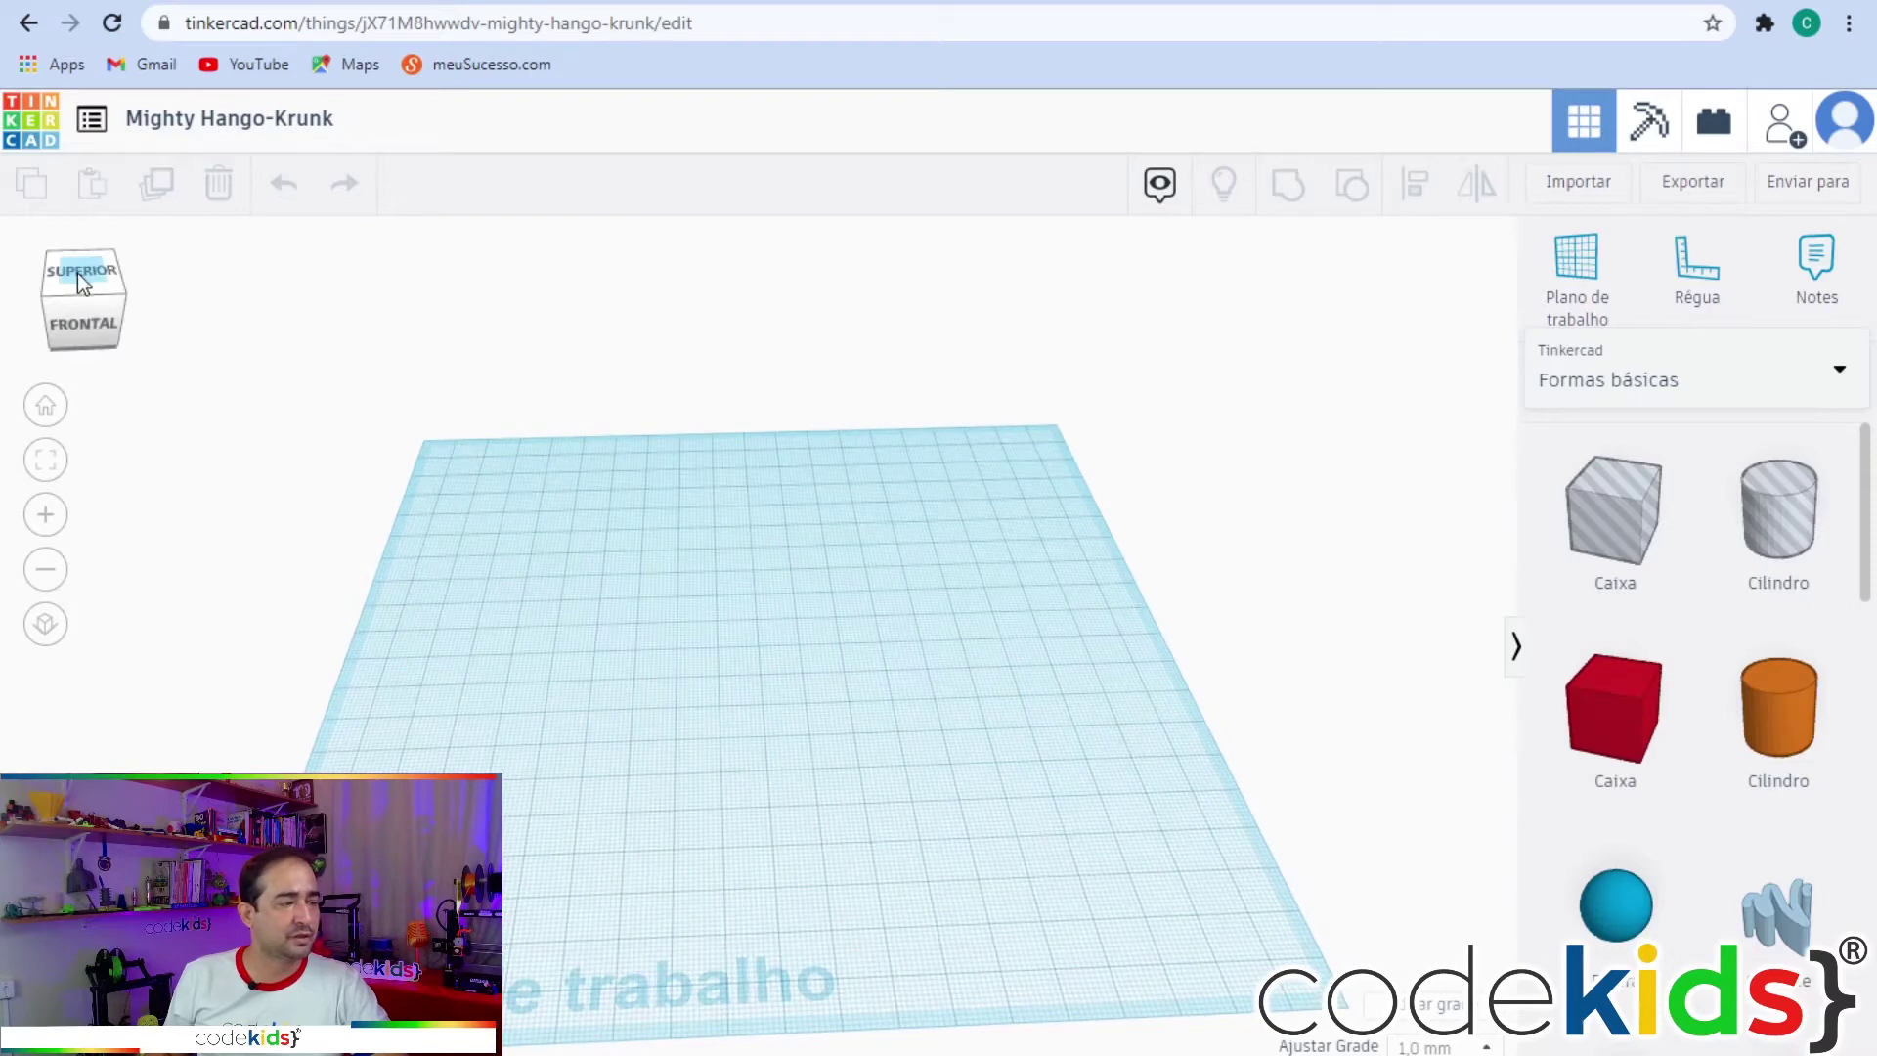
left_click(78, 273)
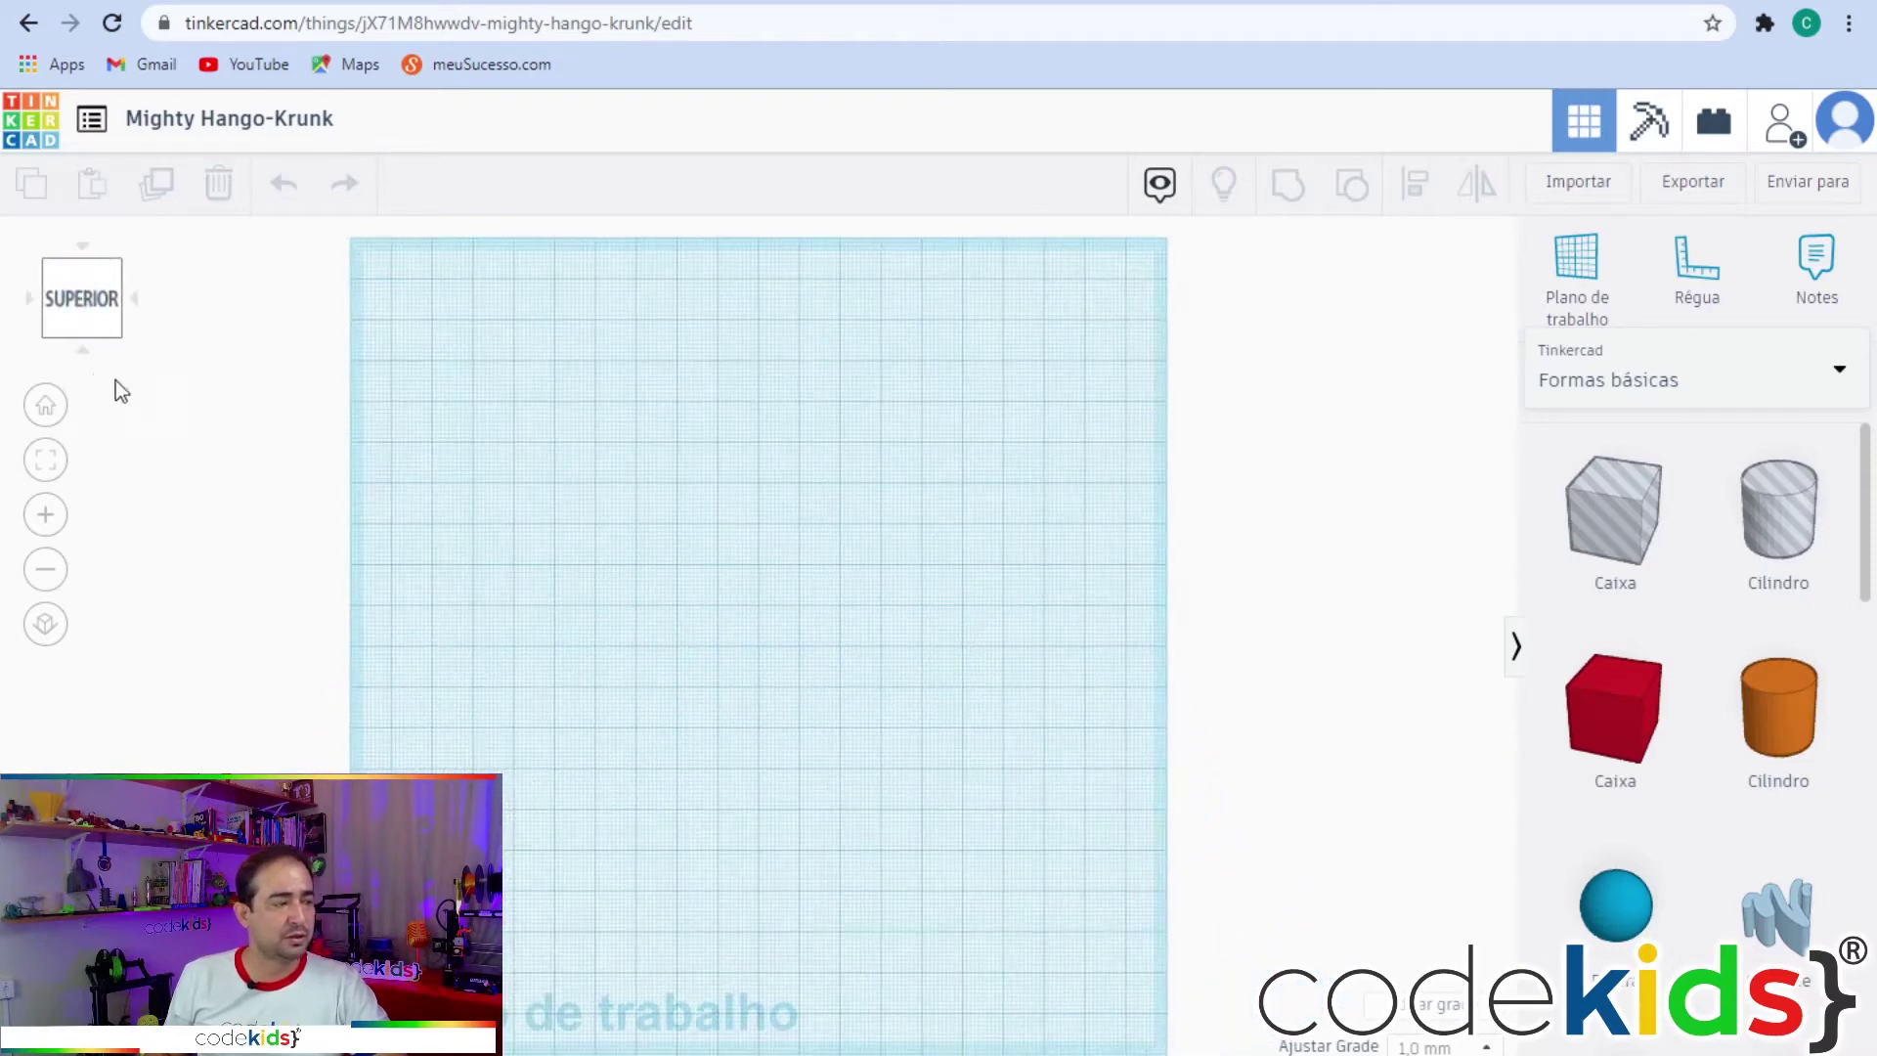
right_click_drag(210, 511, 91, 461)
left_click(90, 342)
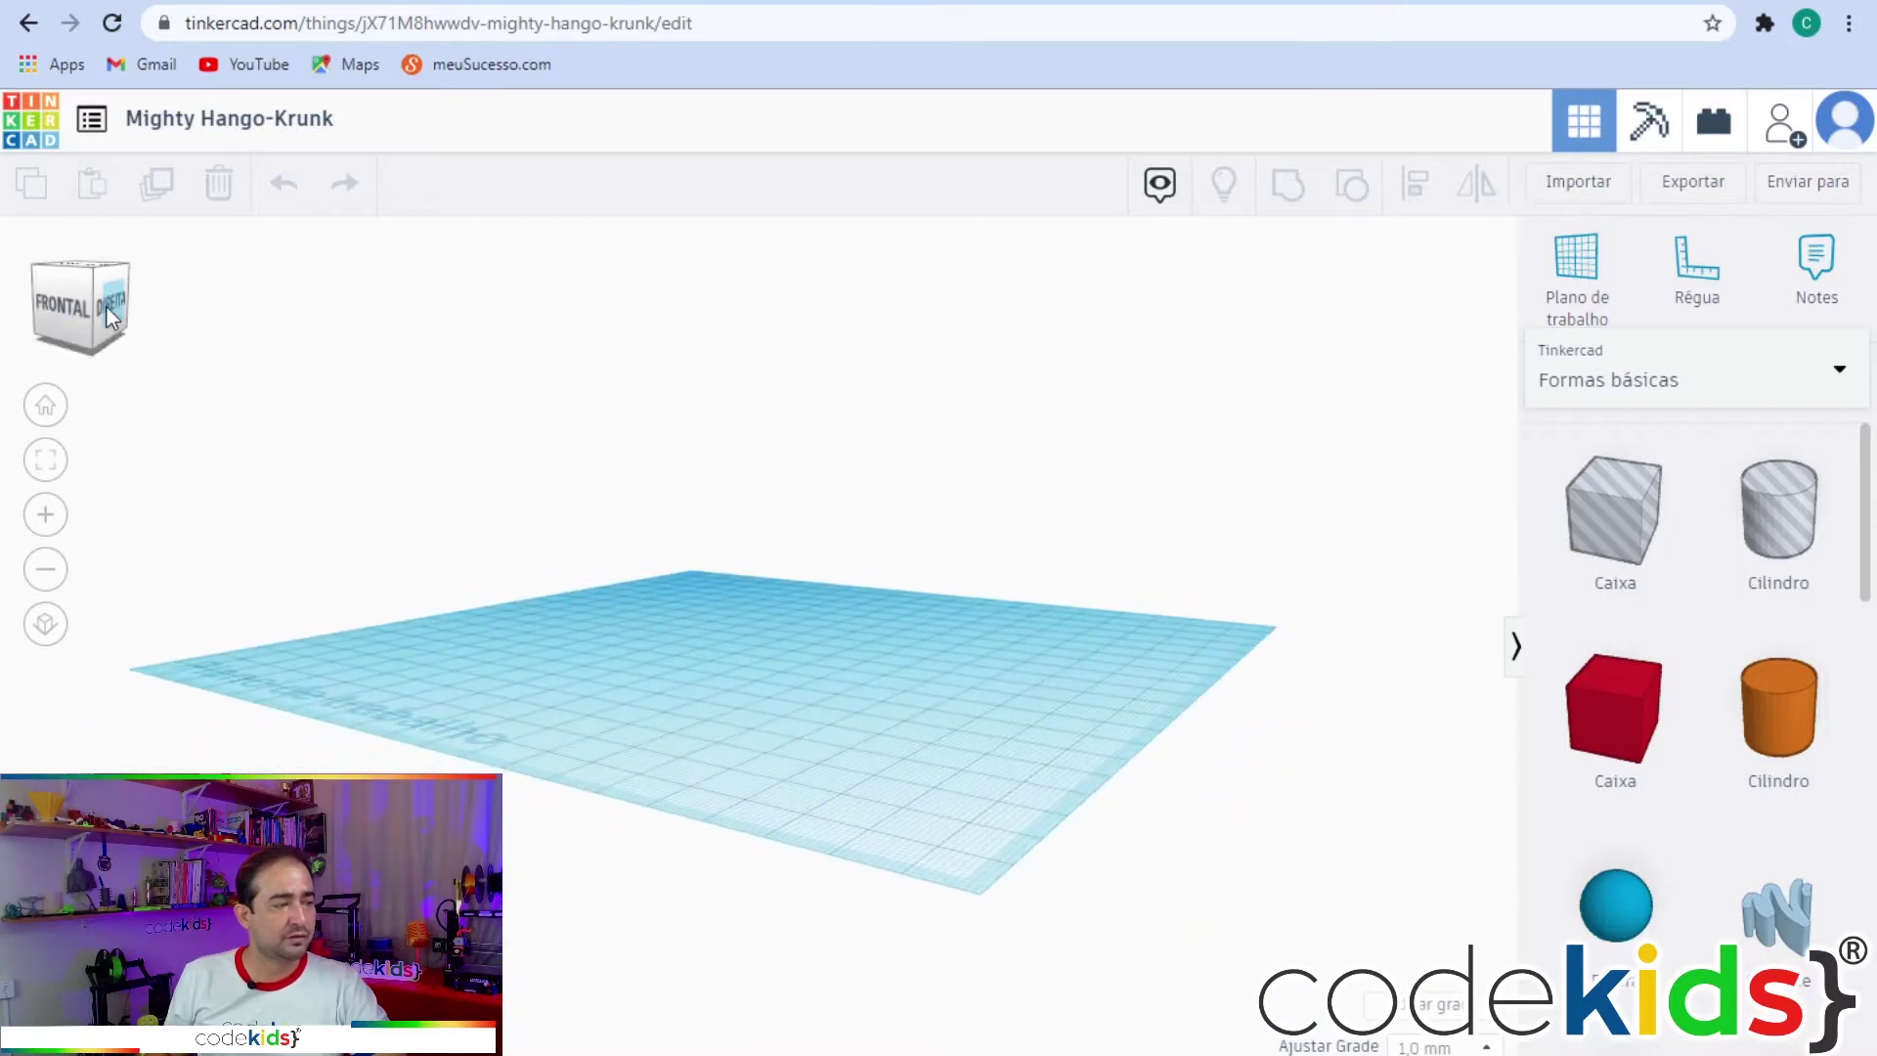
left_click(108, 306)
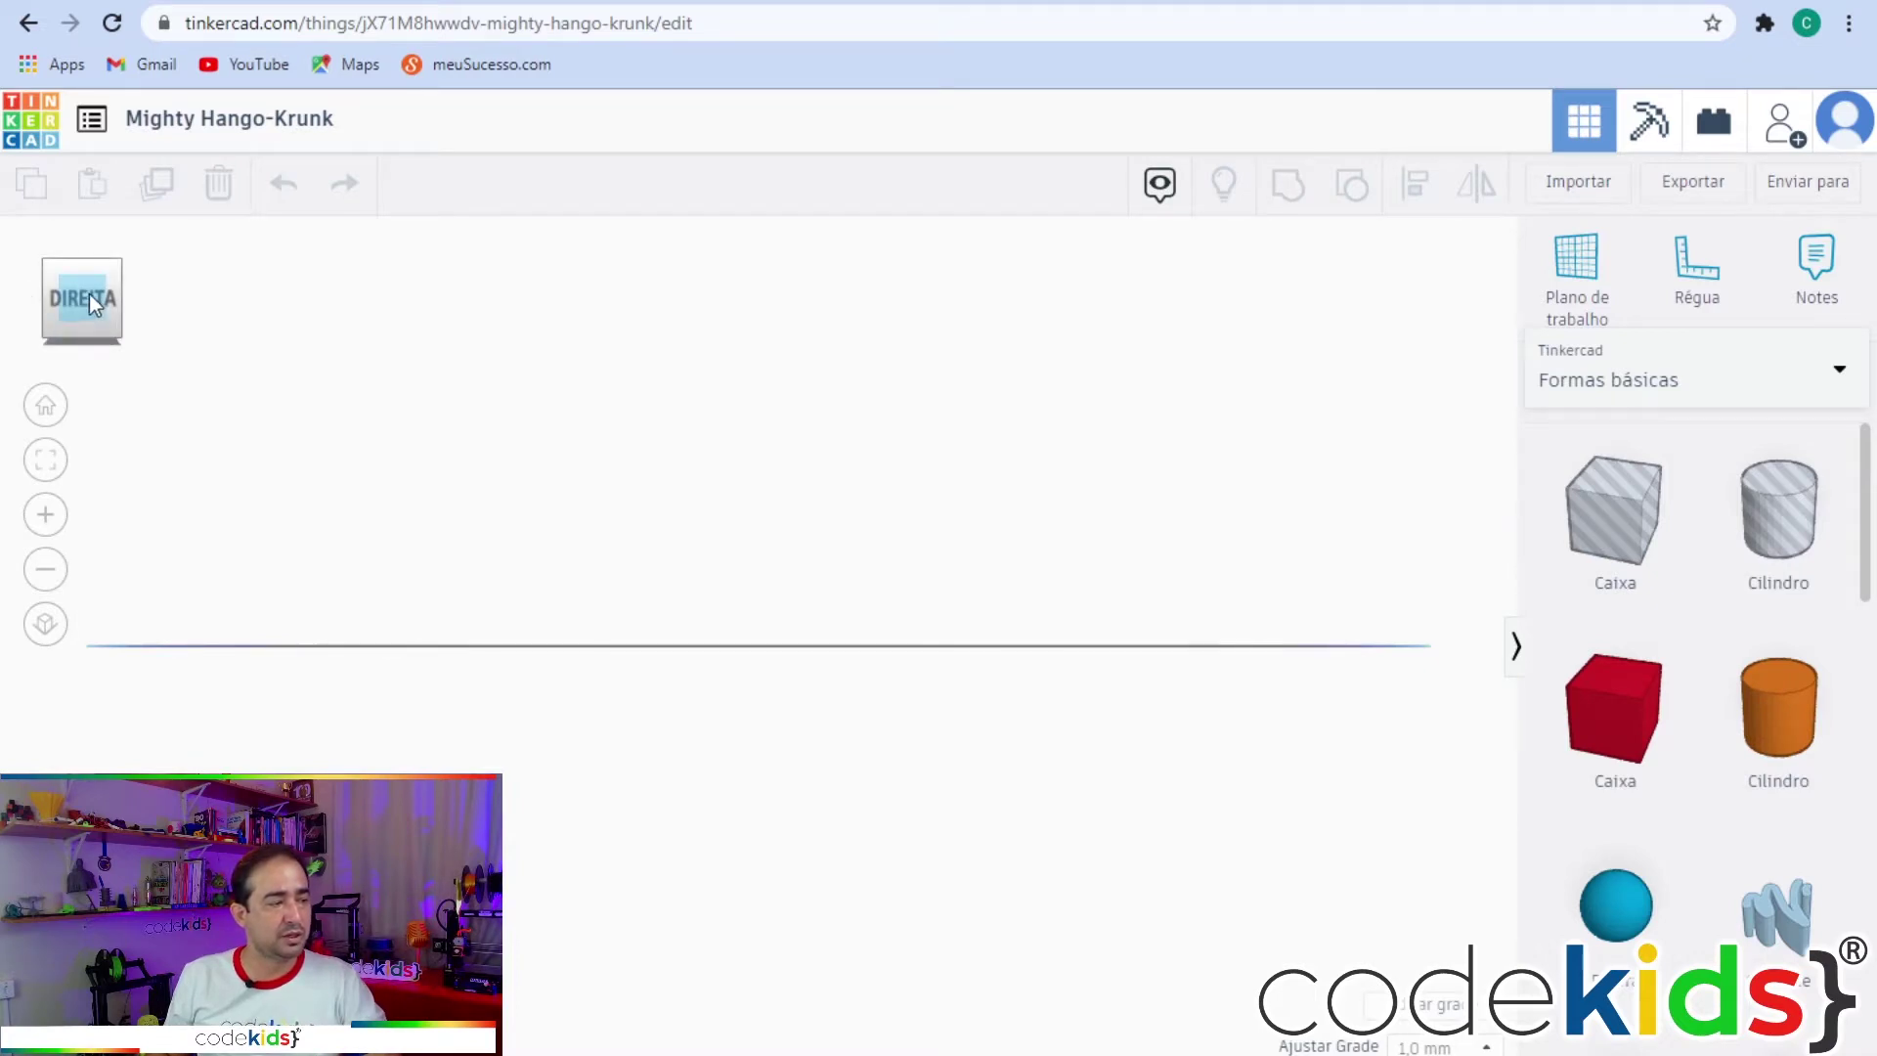
left_click_drag(335, 419, 394, 494)
right_click_drag(394, 494, 767, 479)
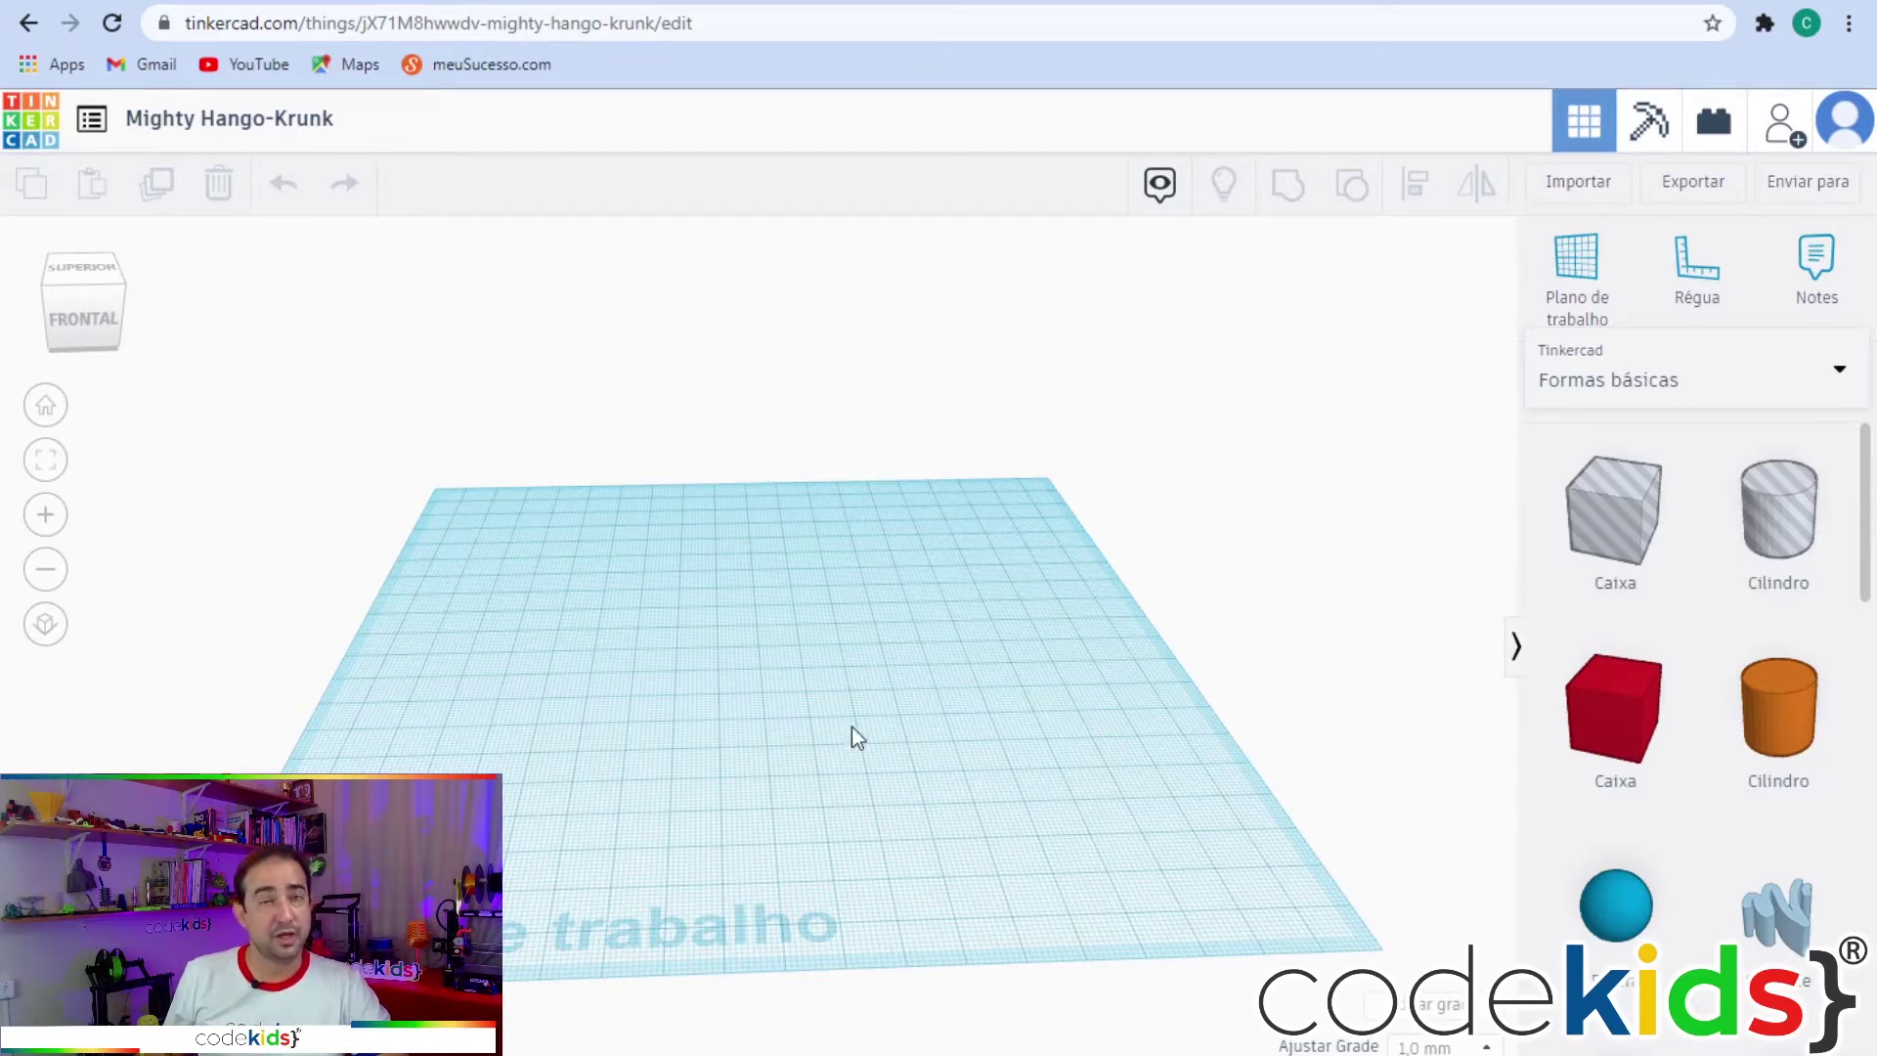
Examine the empty workplane and its grid up close, at a distance and from different angles.
mouse_move(863, 767)
right_mouse_down()
mouse_move(792, 748)
mouse_move(793, 591)
mouse_move(947, 652)
mouse_move(952, 821)
mouse_move(643, 780)
mouse_move(815, 713)
mouse_move(866, 771)
mouse_move(843, 762)
right_mouse_up()
left_click_drag(841, 763, 918, 696)
left_click_drag(684, 791, 794, 677)
left_click_drag(586, 807, 573, 526)
left_click_drag(628, 519, 983, 880)
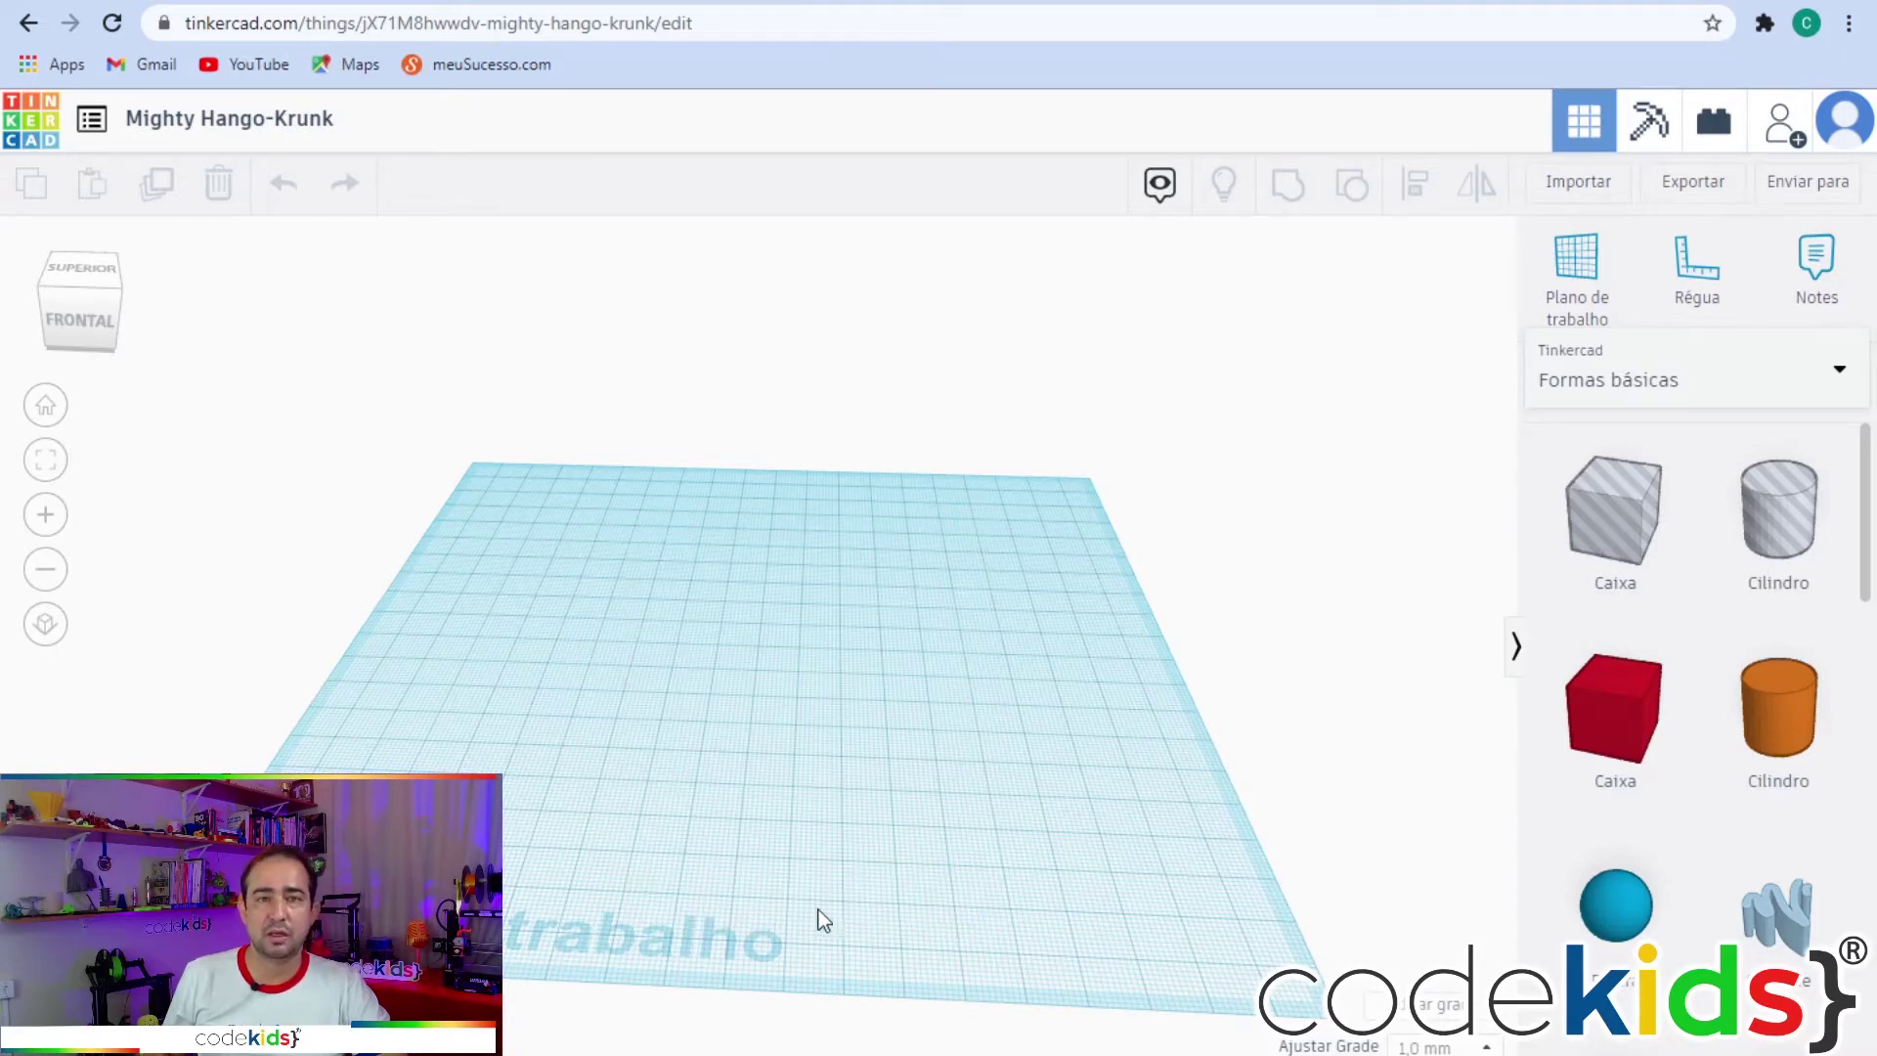
left_click_drag(639, 686, 926, 929)
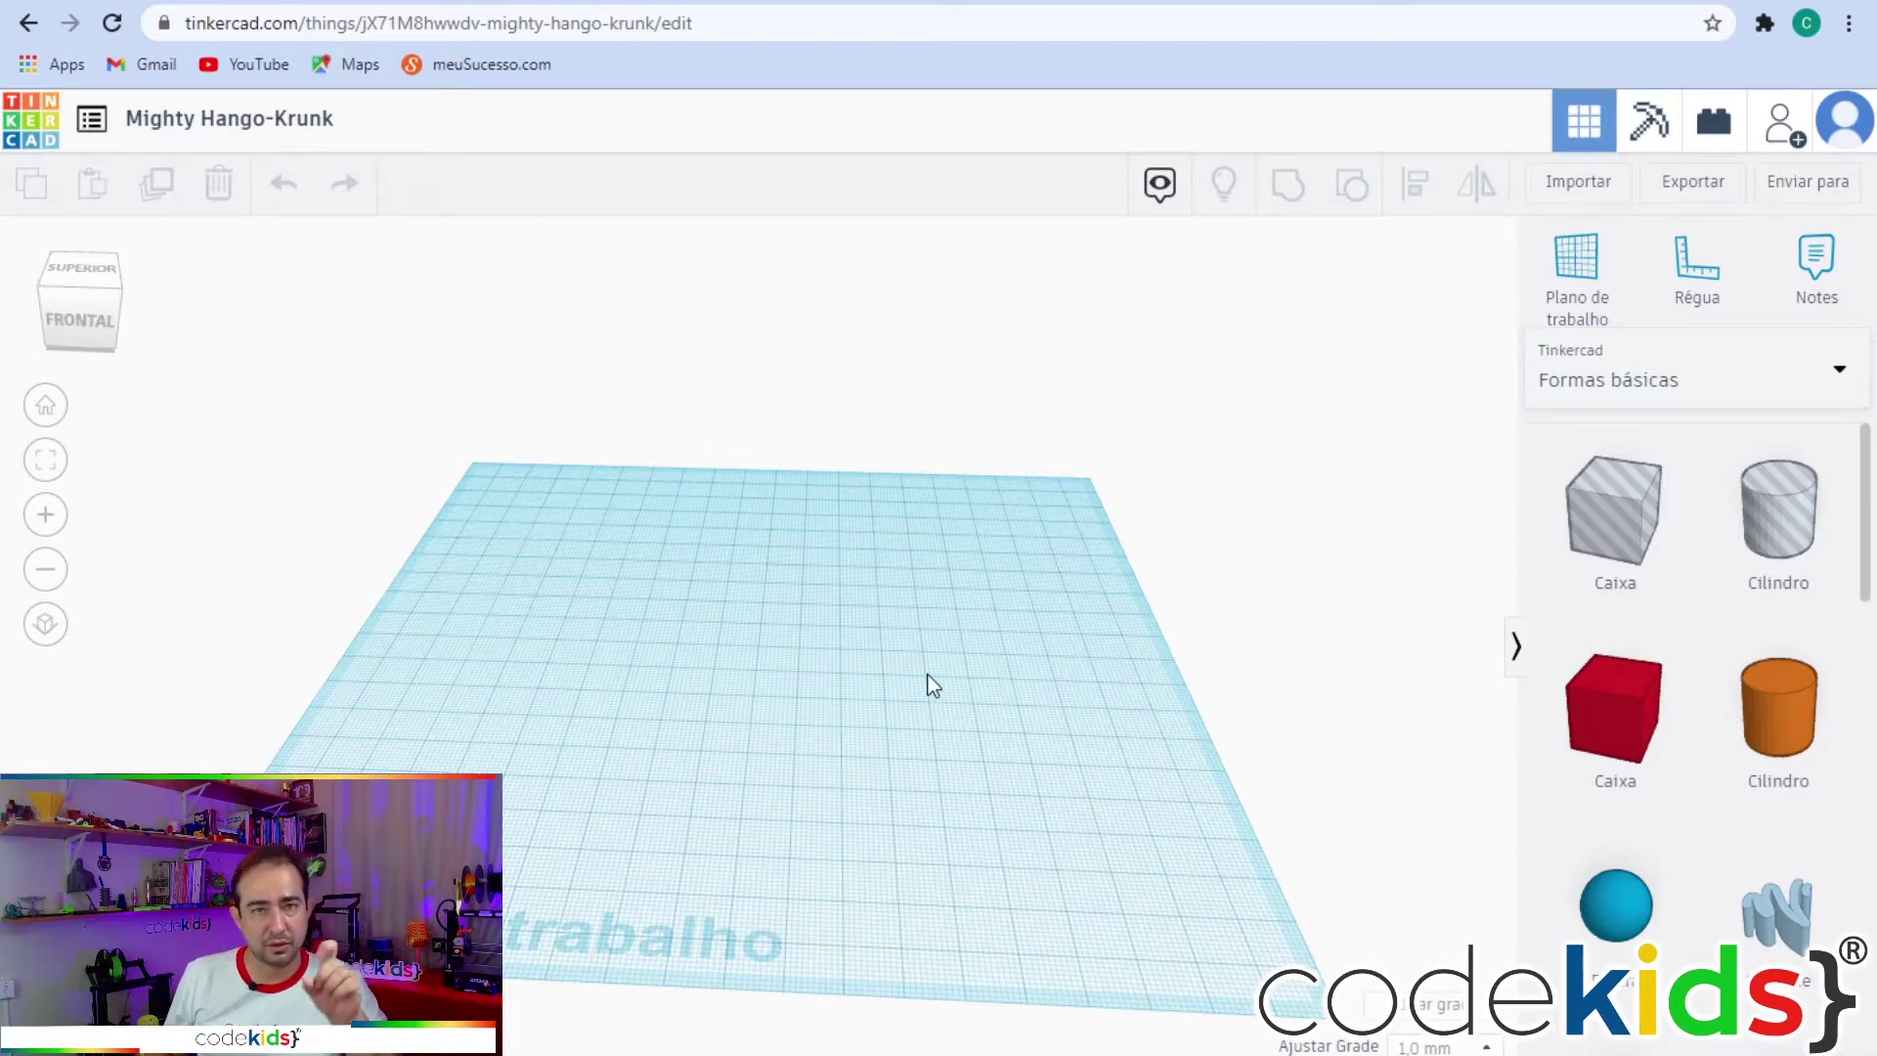
right_click_drag(807, 754, 796, 700)
scroll(793, 696, "up", 3)
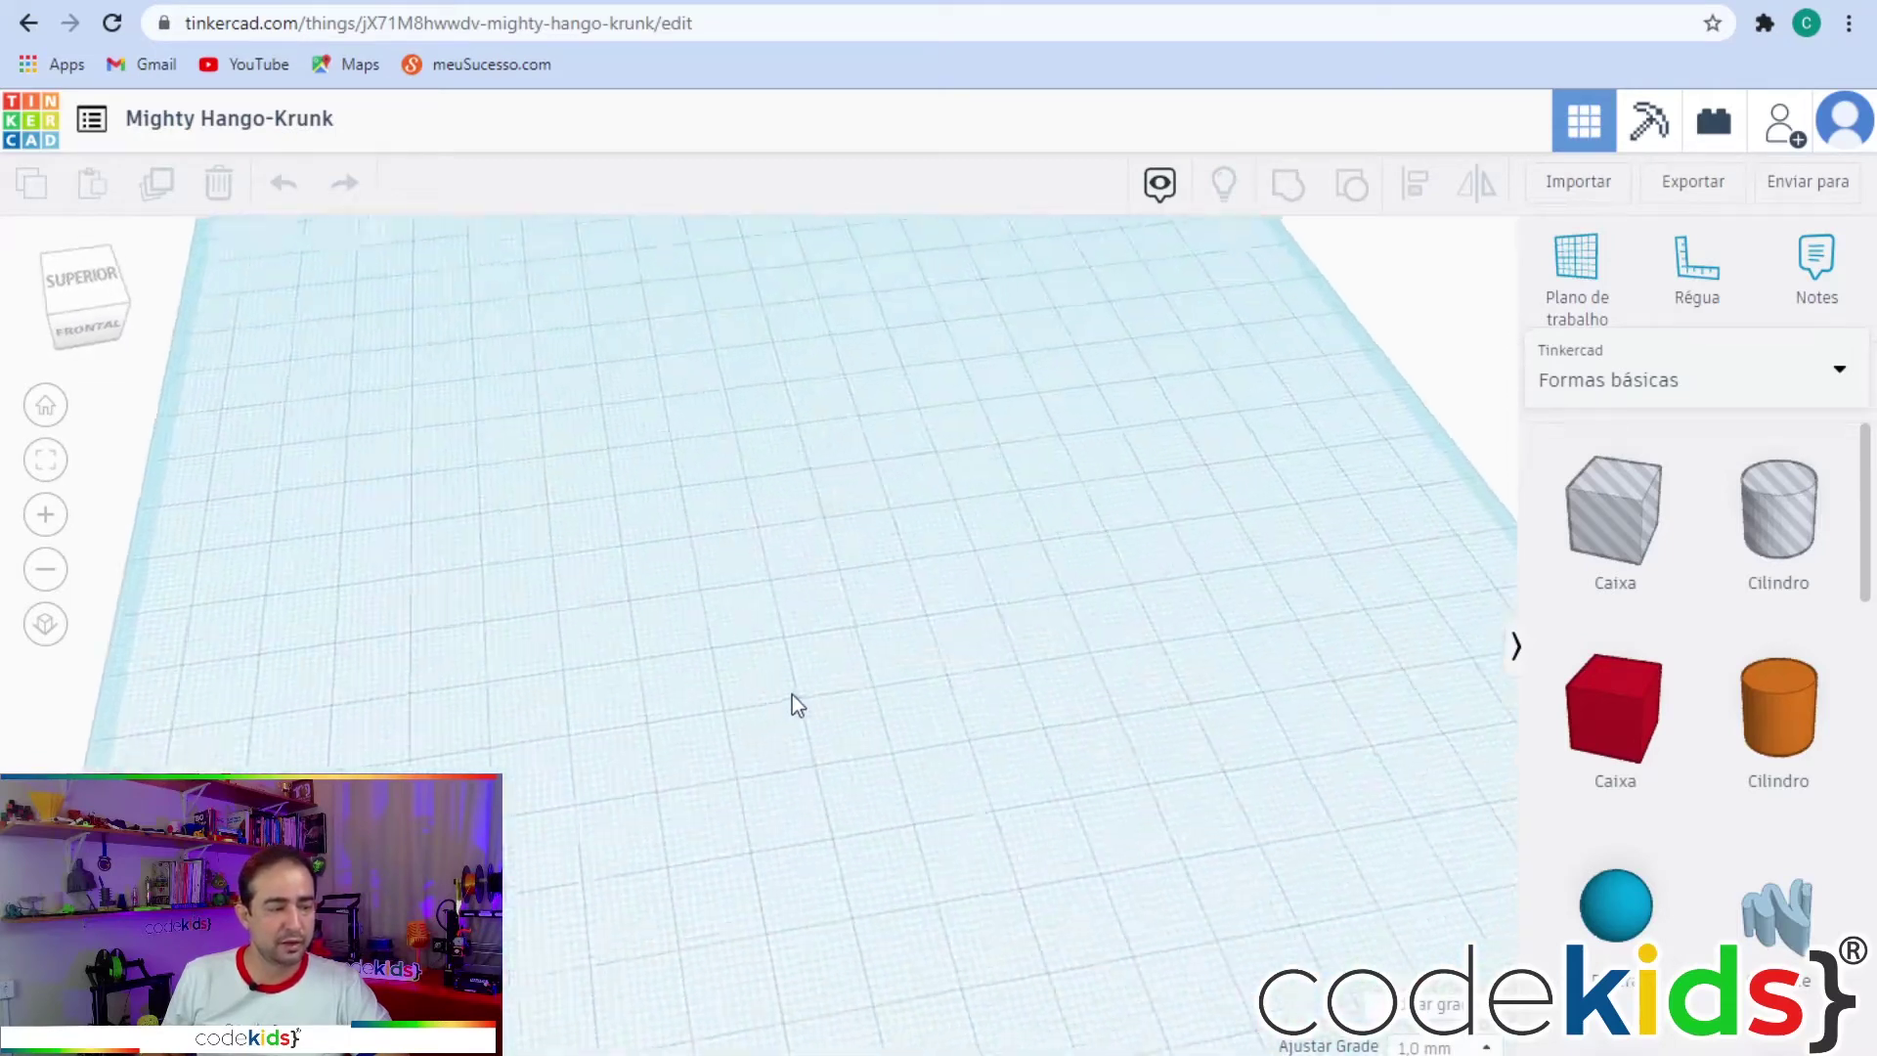
scroll(794, 698, "up", 3)
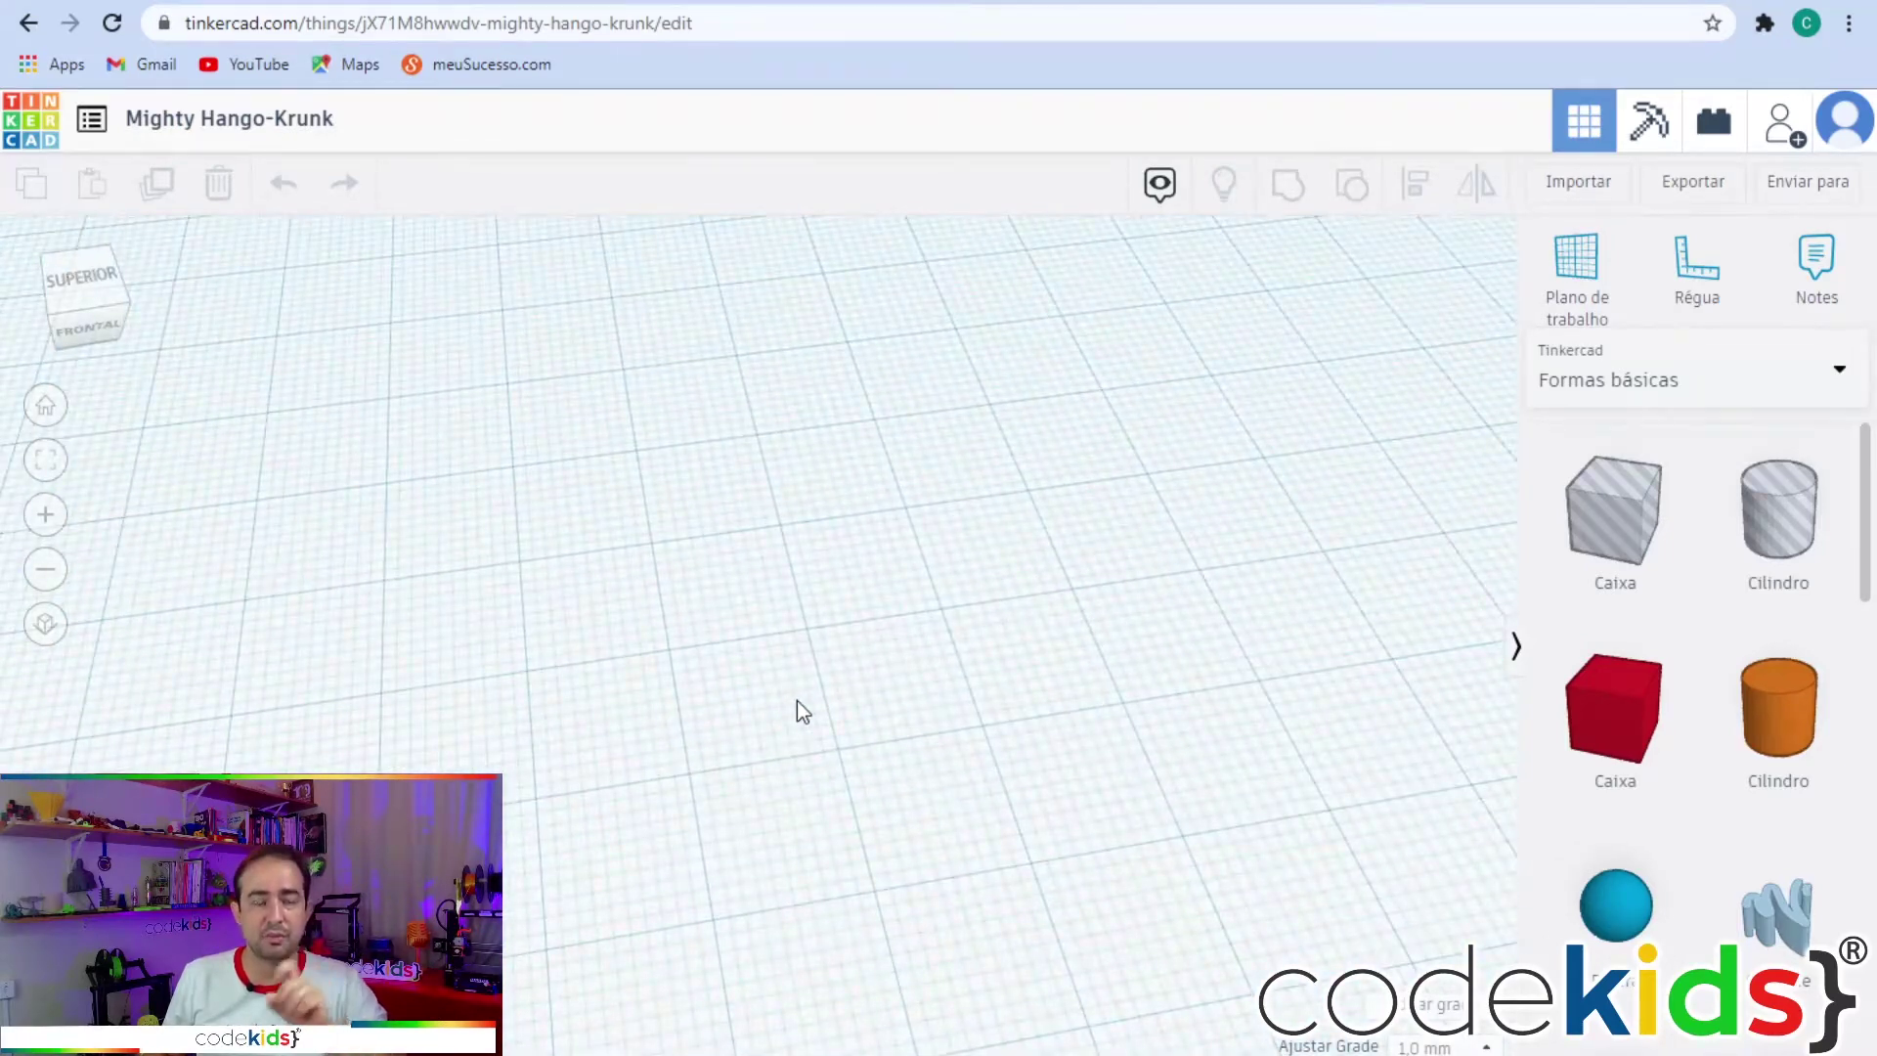
scroll(795, 700, "down", 5)
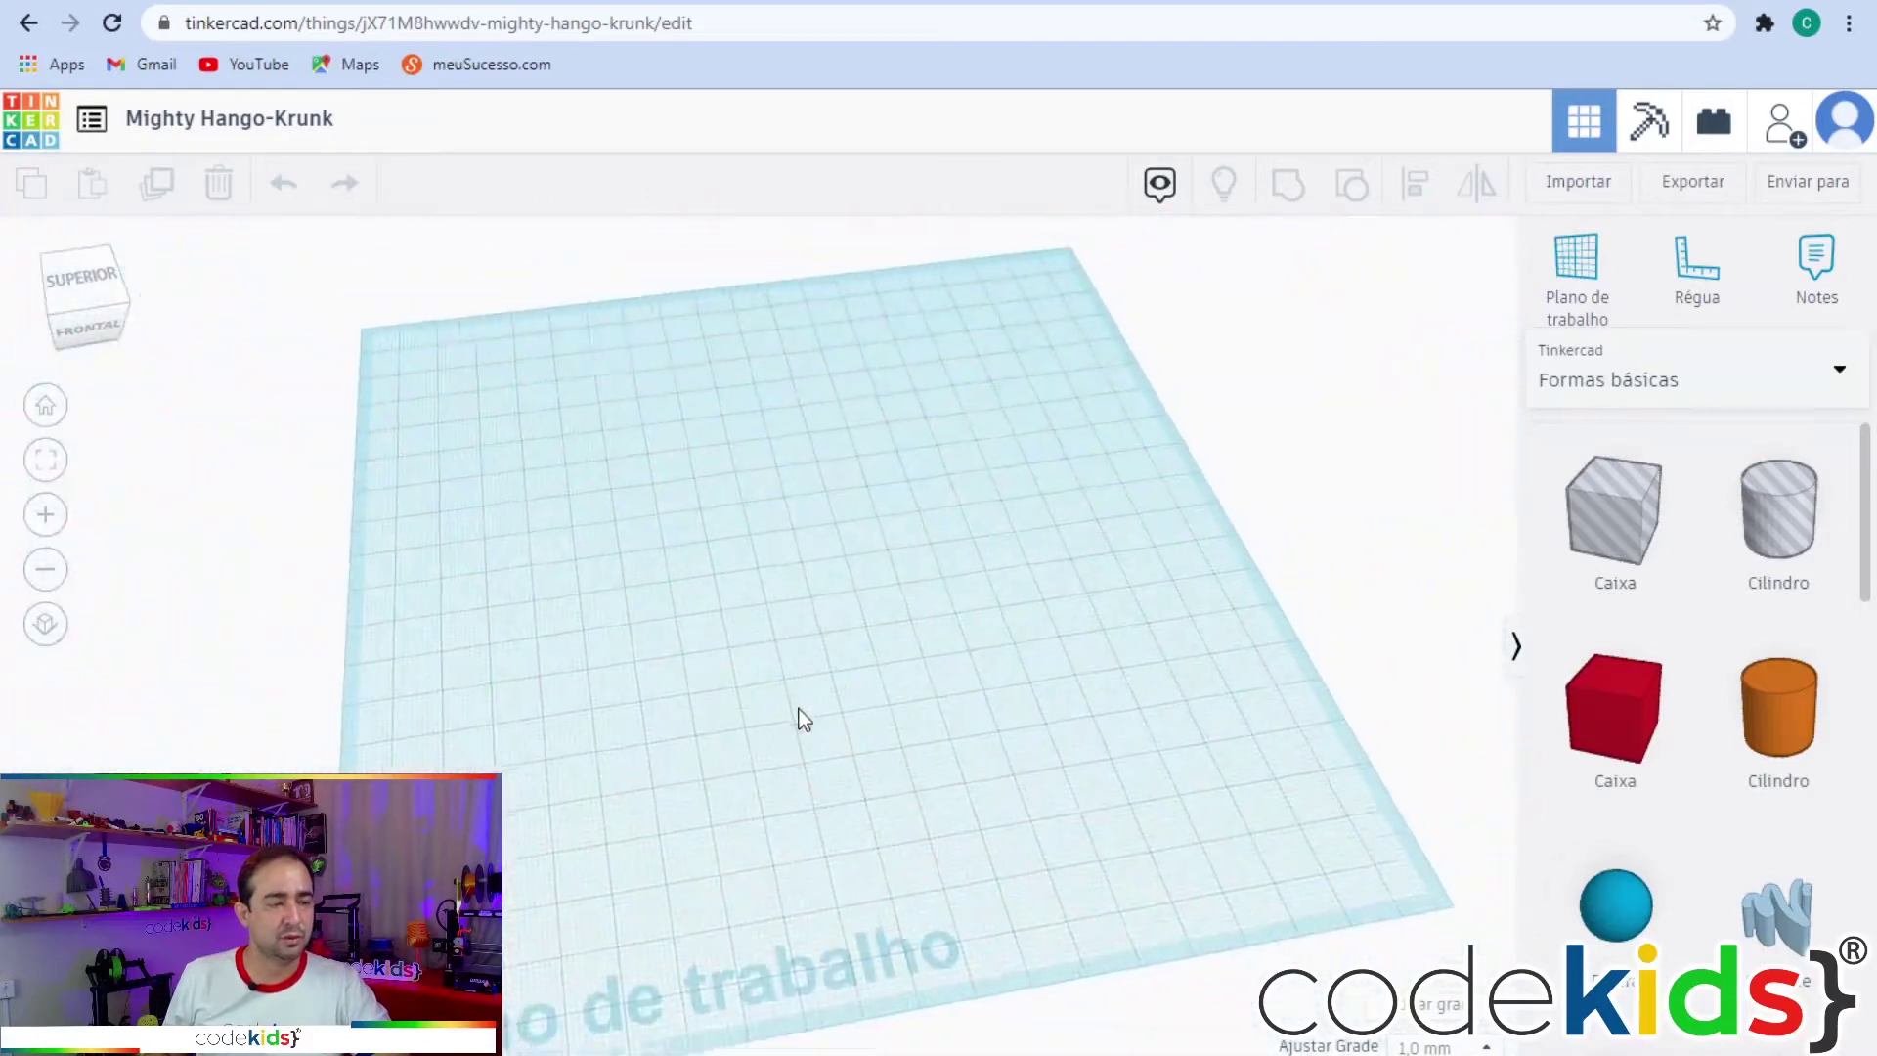
scroll(799, 719, "down", 3)
right_click_drag(863, 750, 808, 724)
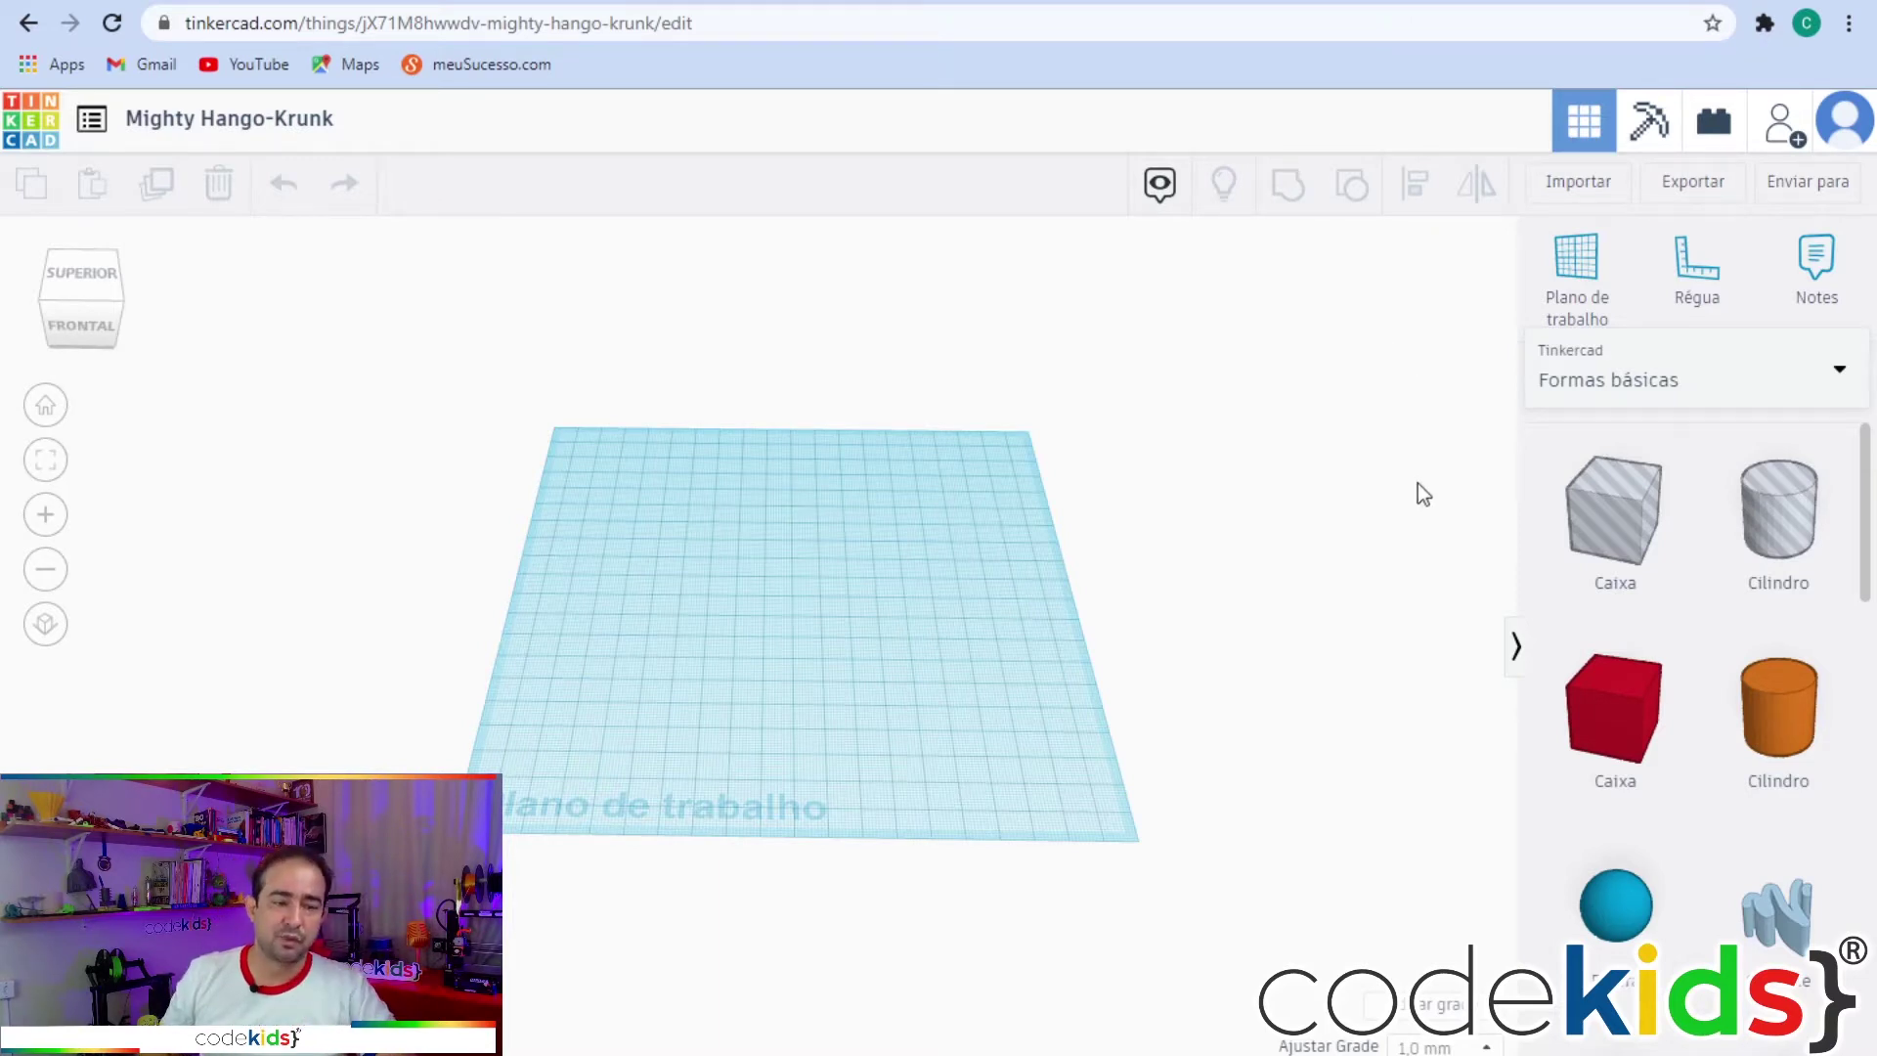
right_click_drag(1189, 523, 1339, 613)
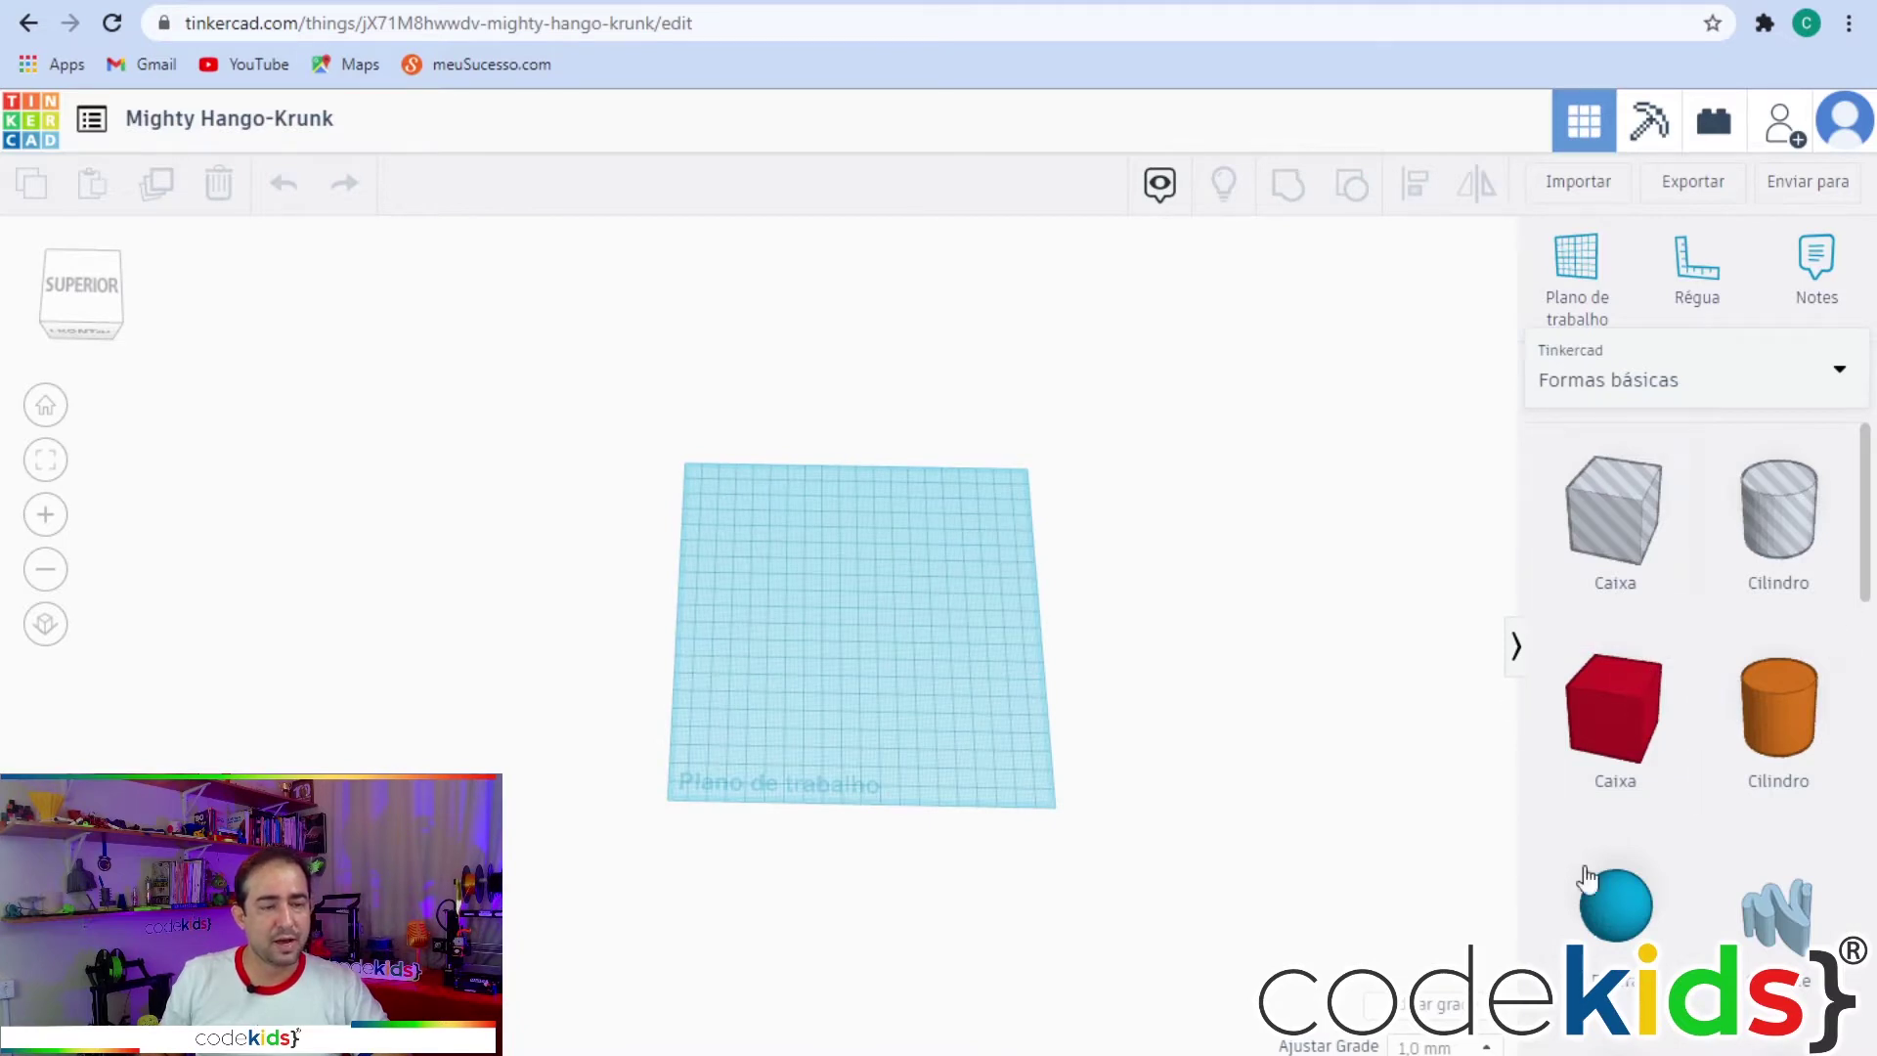
Look through the shape categories, view Texto e números, and return to Formas básicas.
left_click(1840, 373)
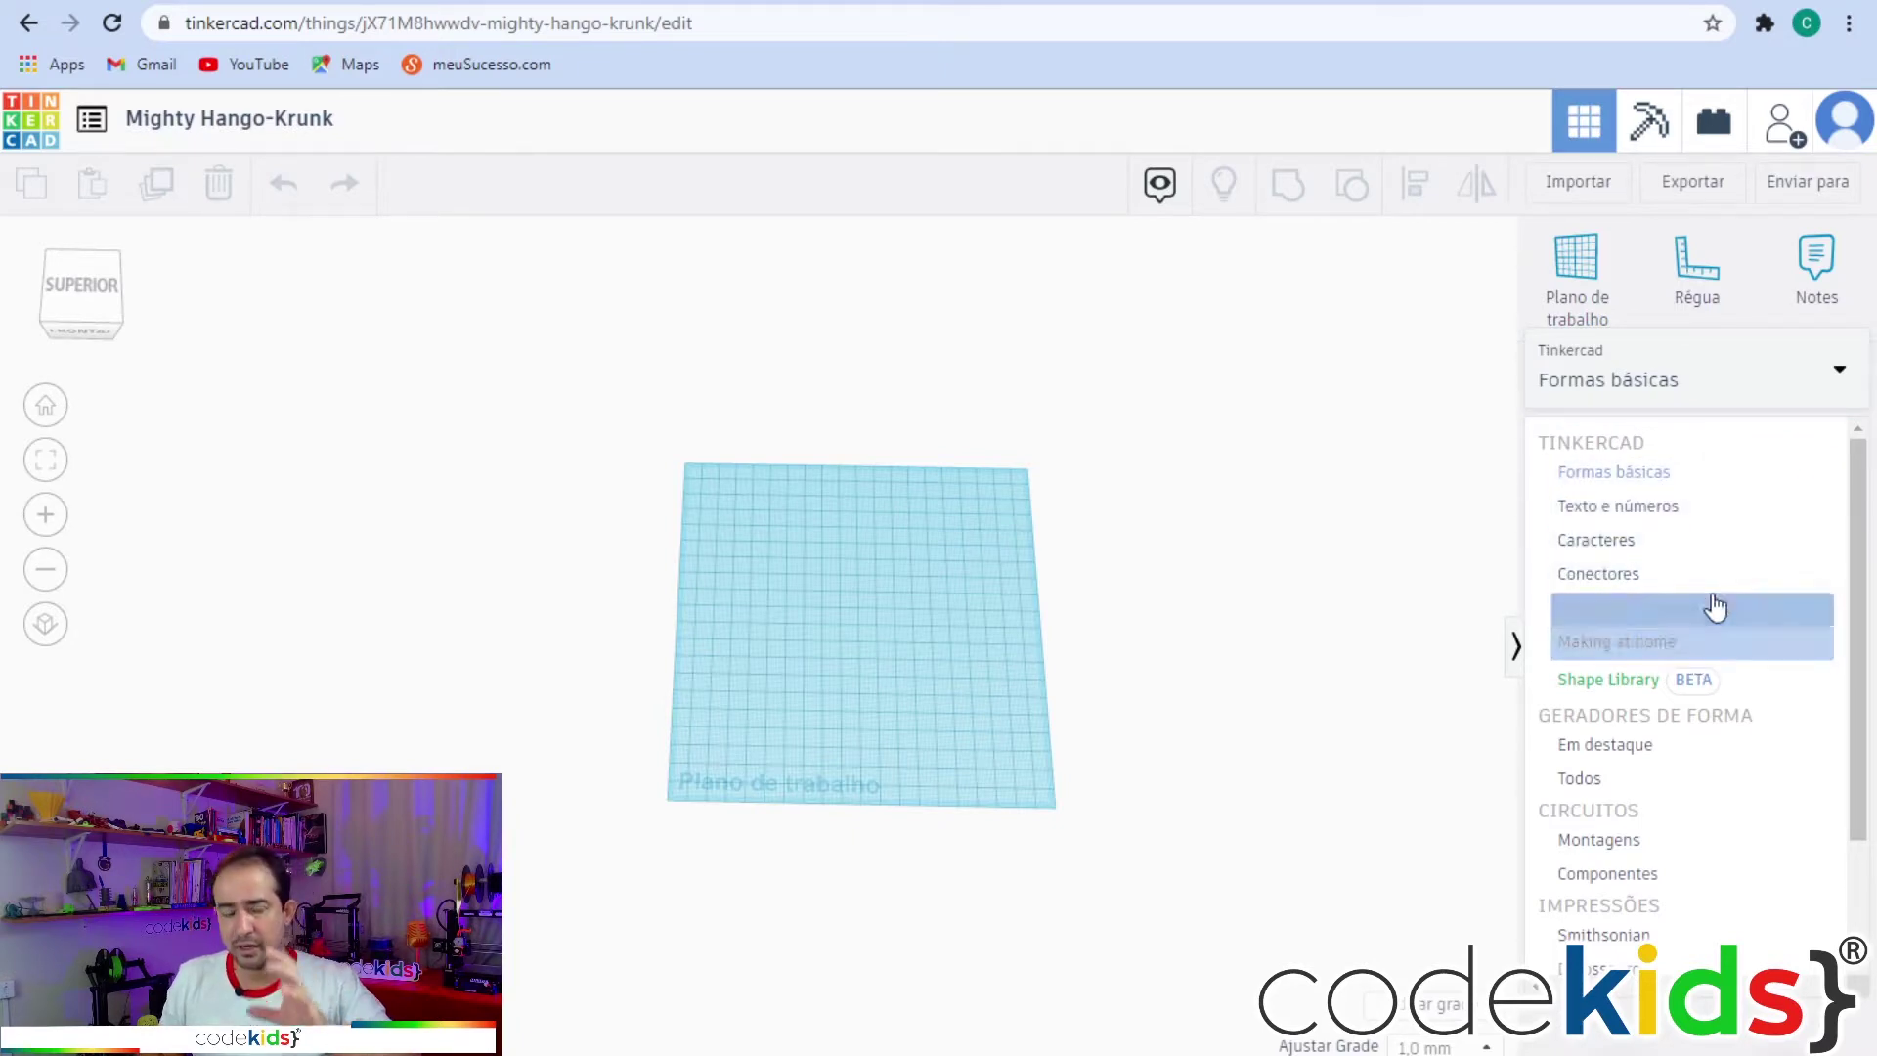
scroll(1696, 782, "down", 2)
scroll(1697, 782, "up", 2)
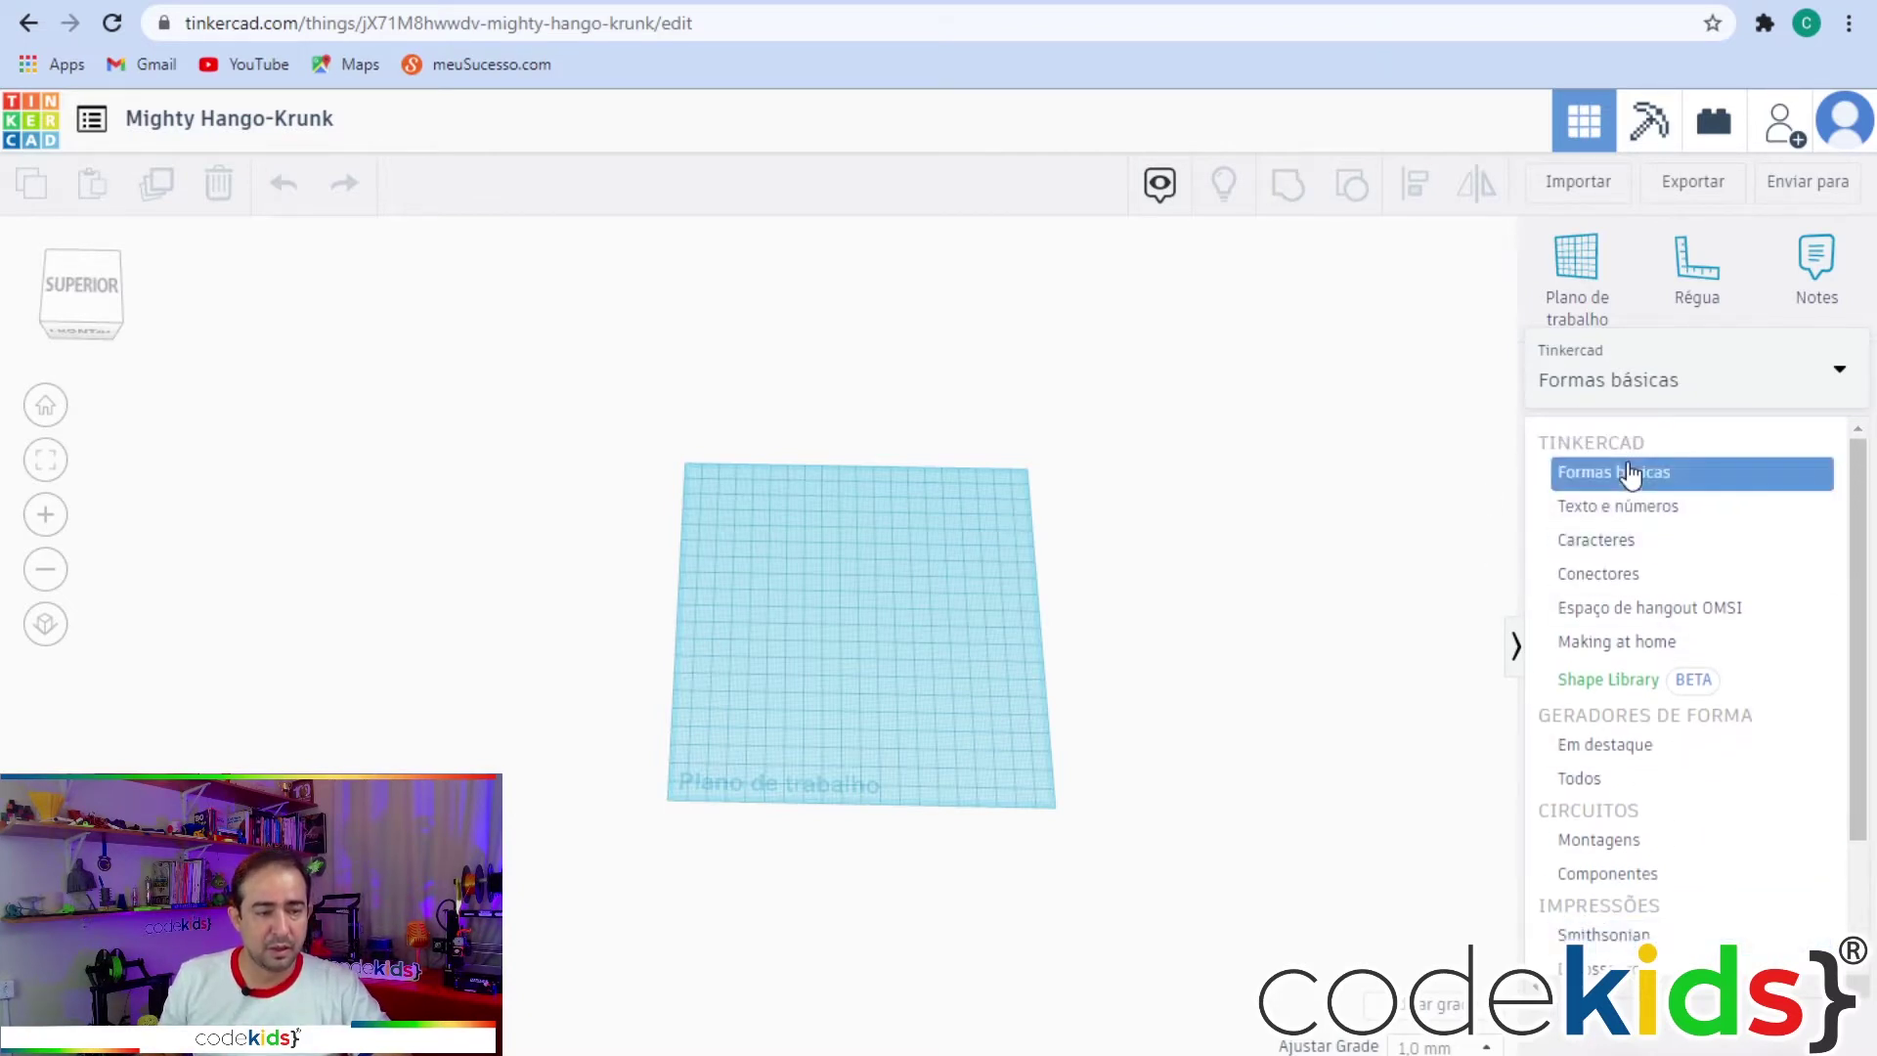
left_click(1622, 509)
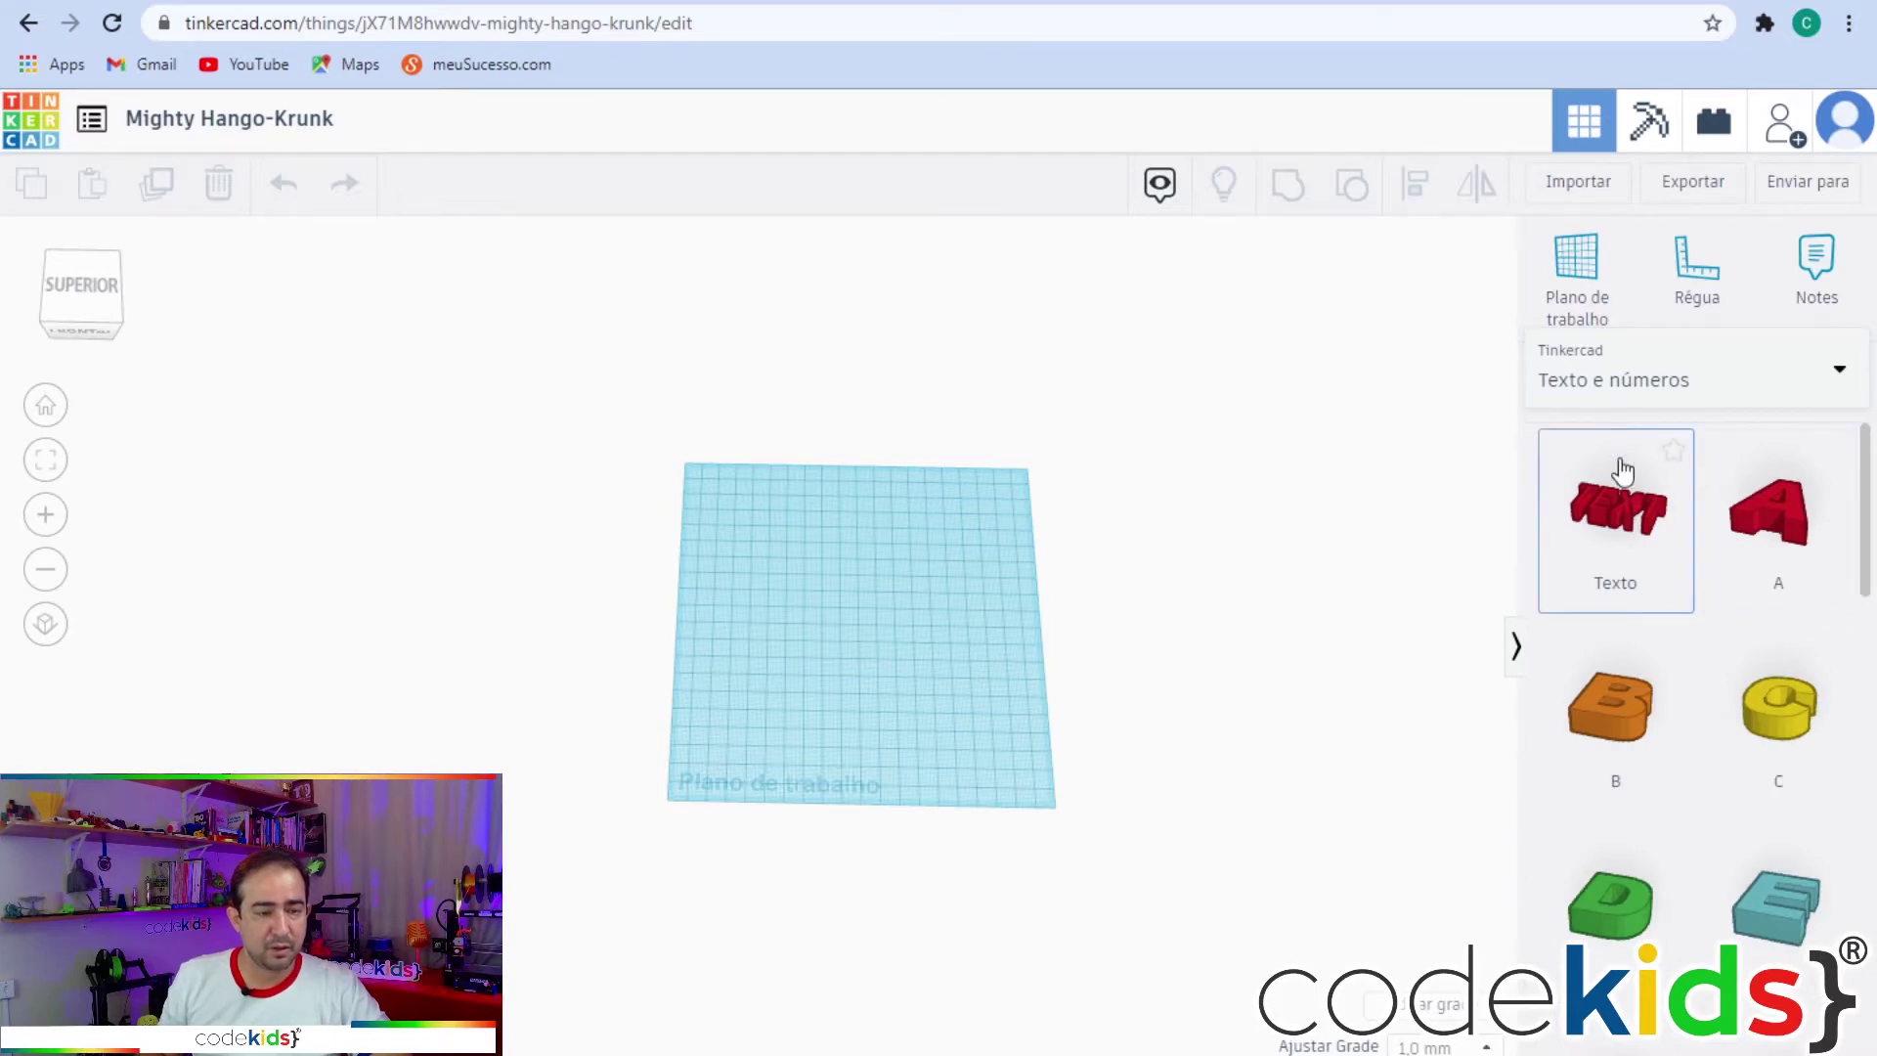
left_click(1841, 381)
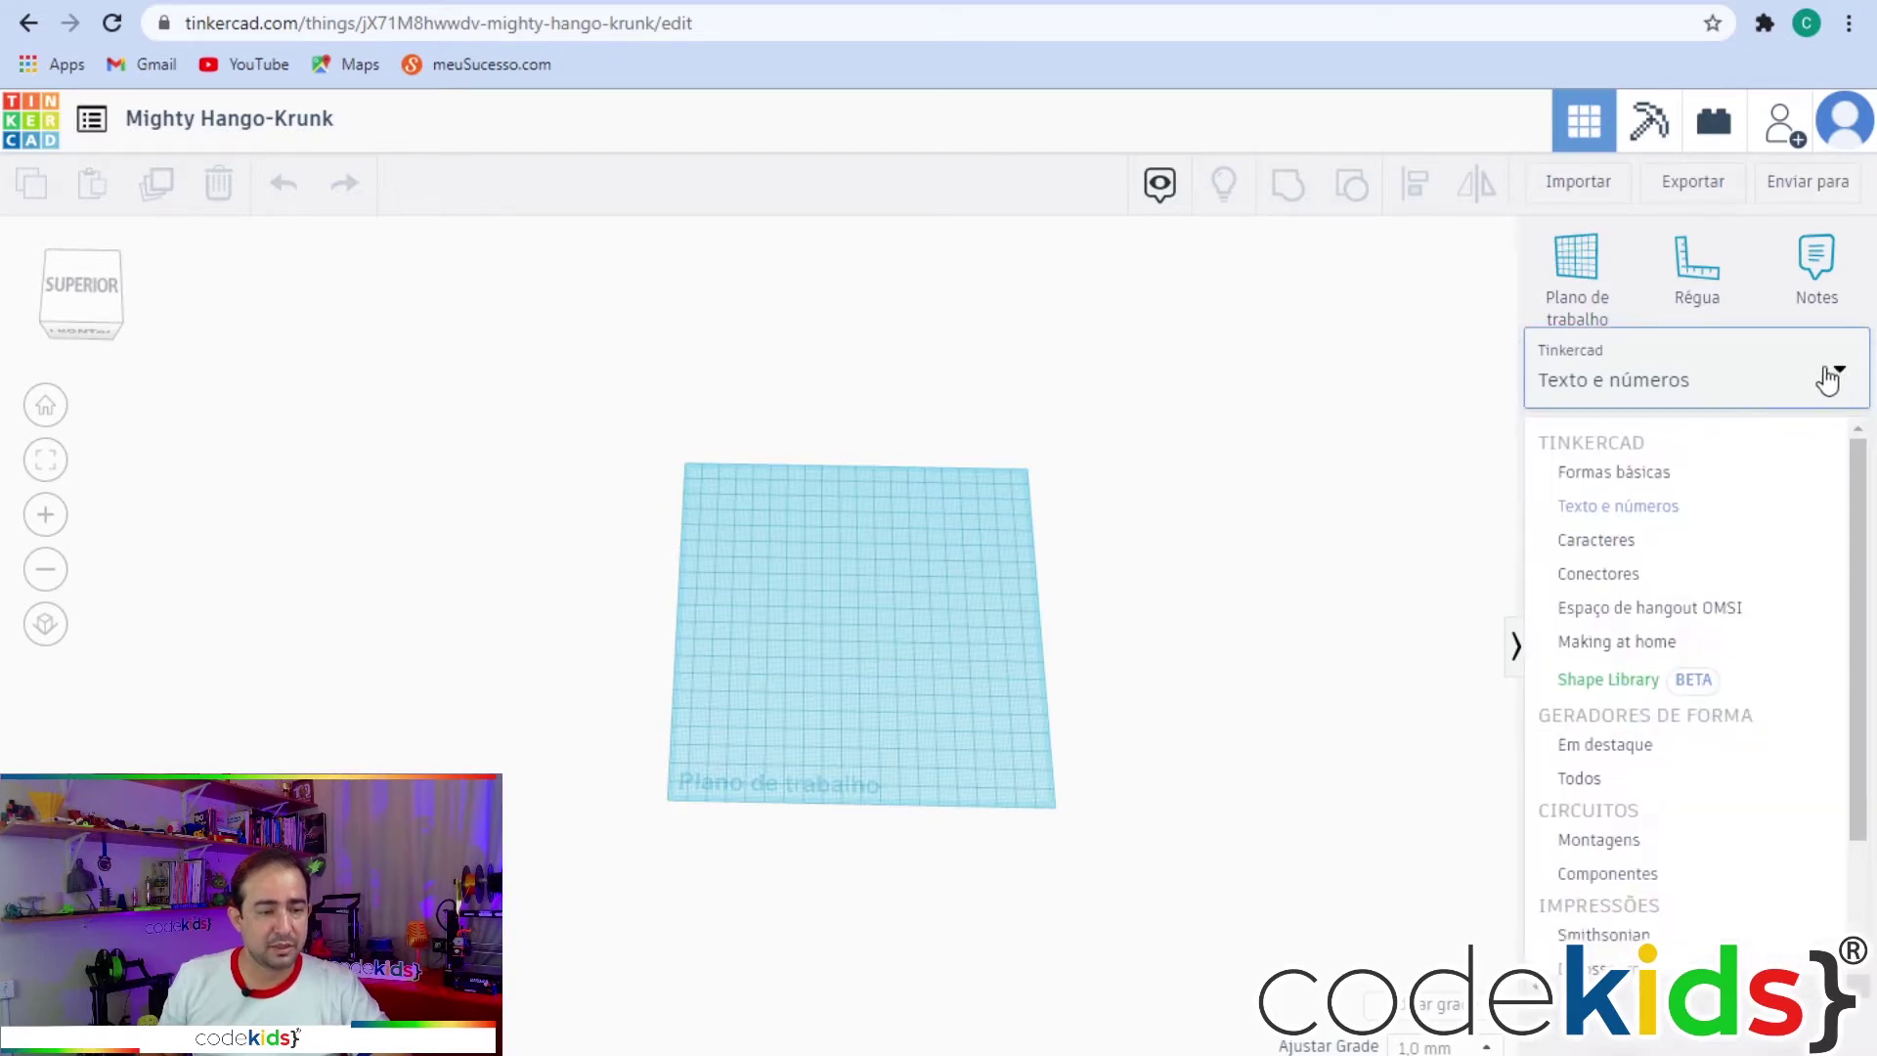
left_click(1625, 482)
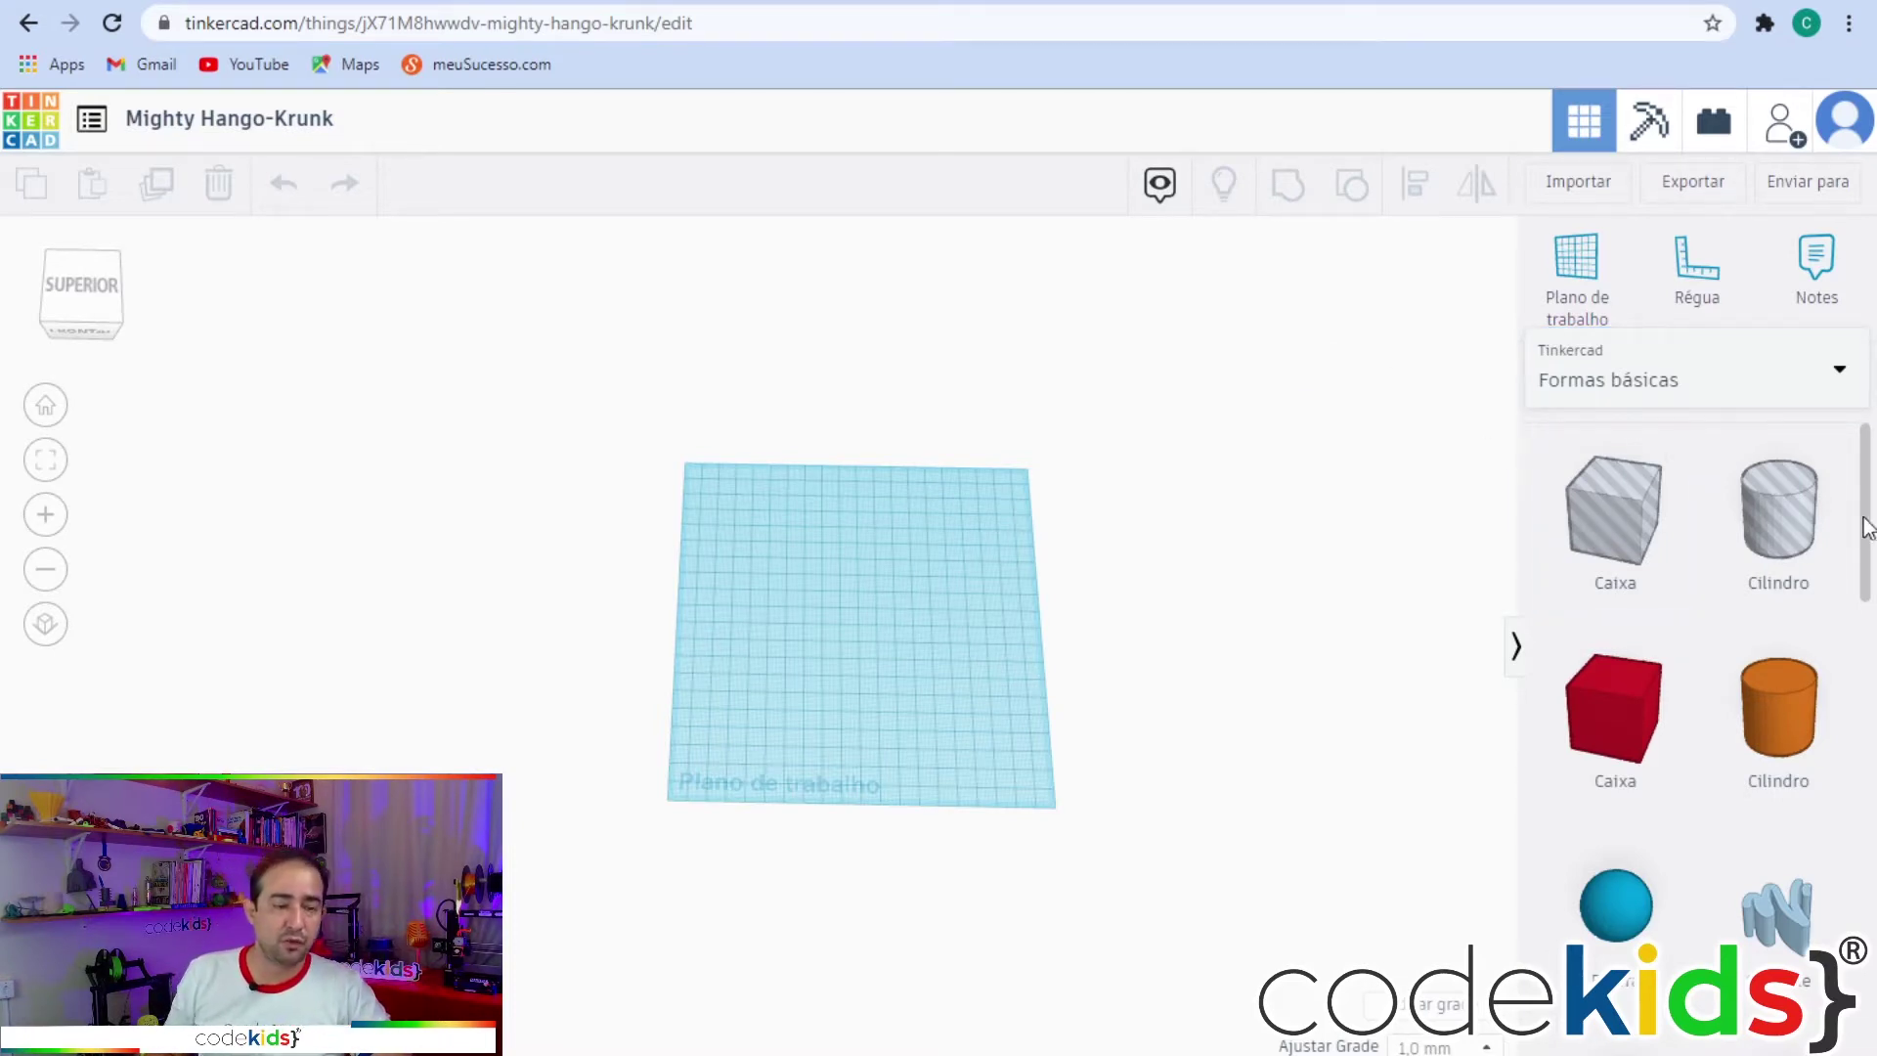
Place a Texto shape from the basic shapes near the middle of the workplane.
left_click_drag(1867, 533, 1864, 712)
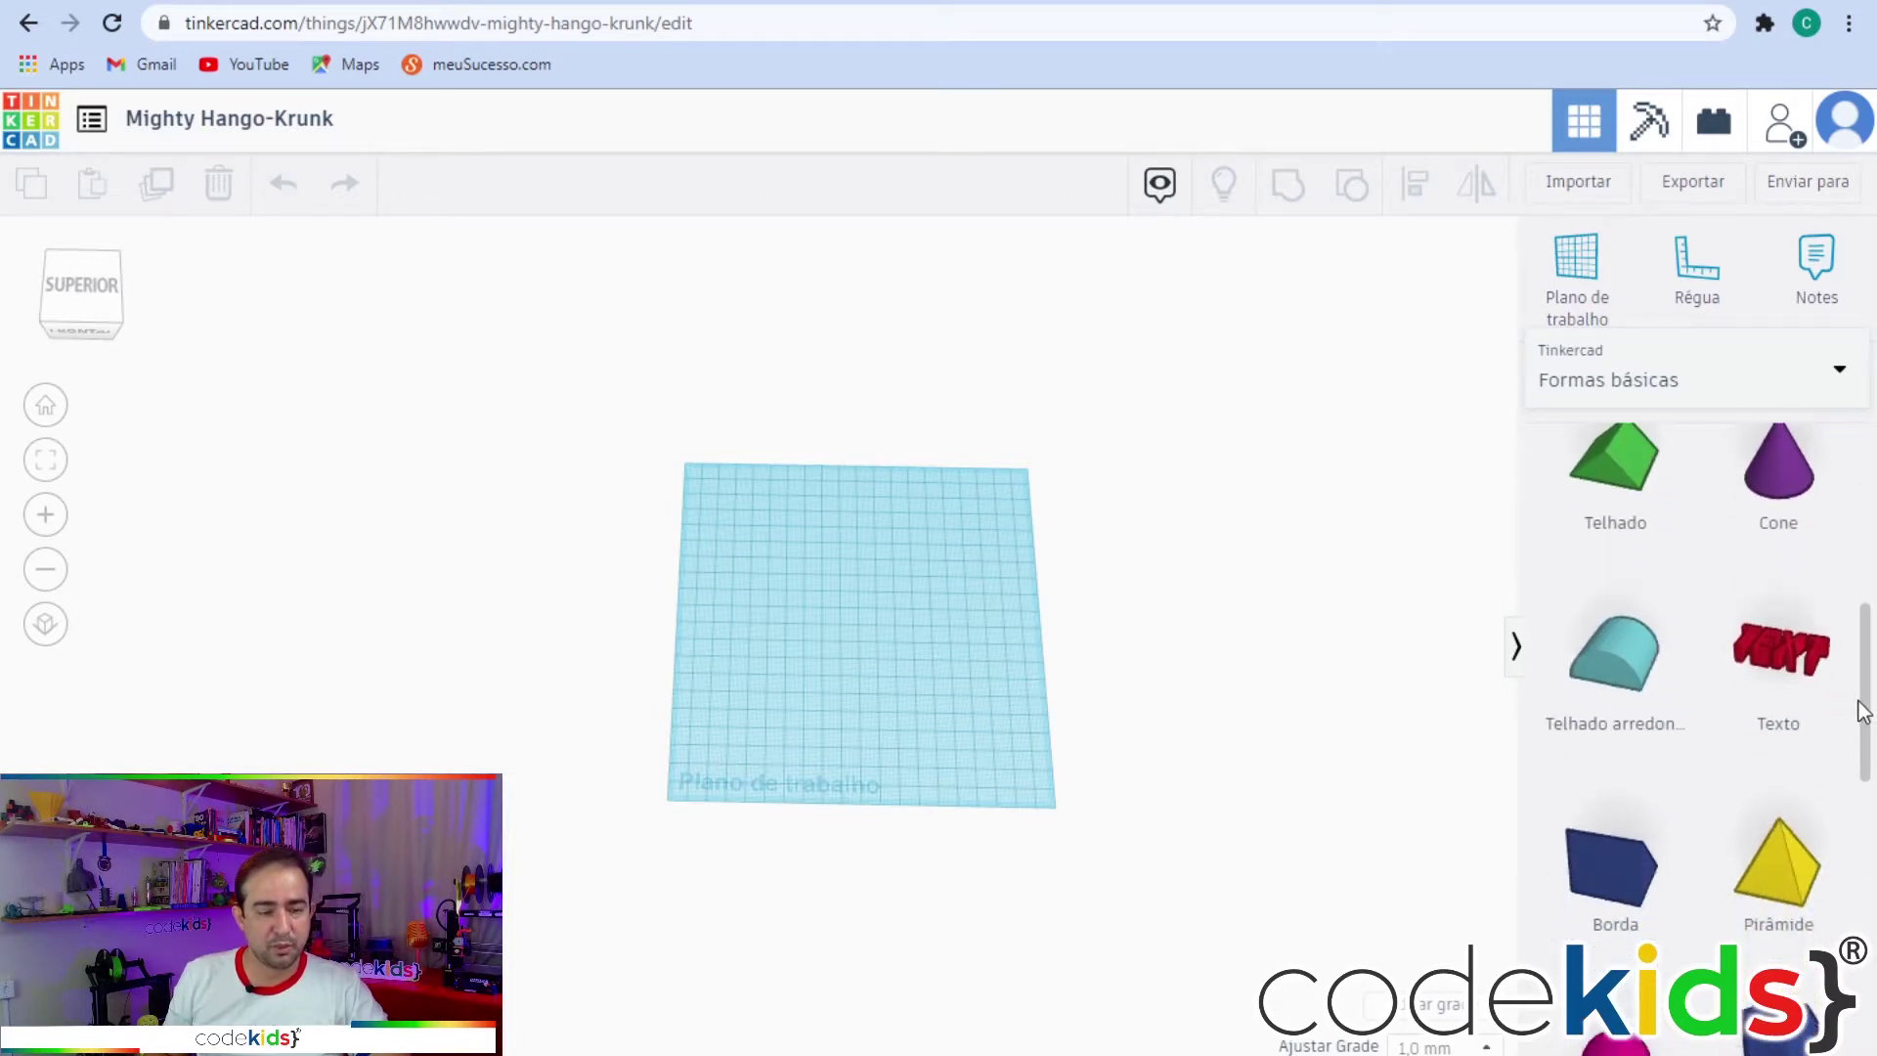
left_click(1779, 637)
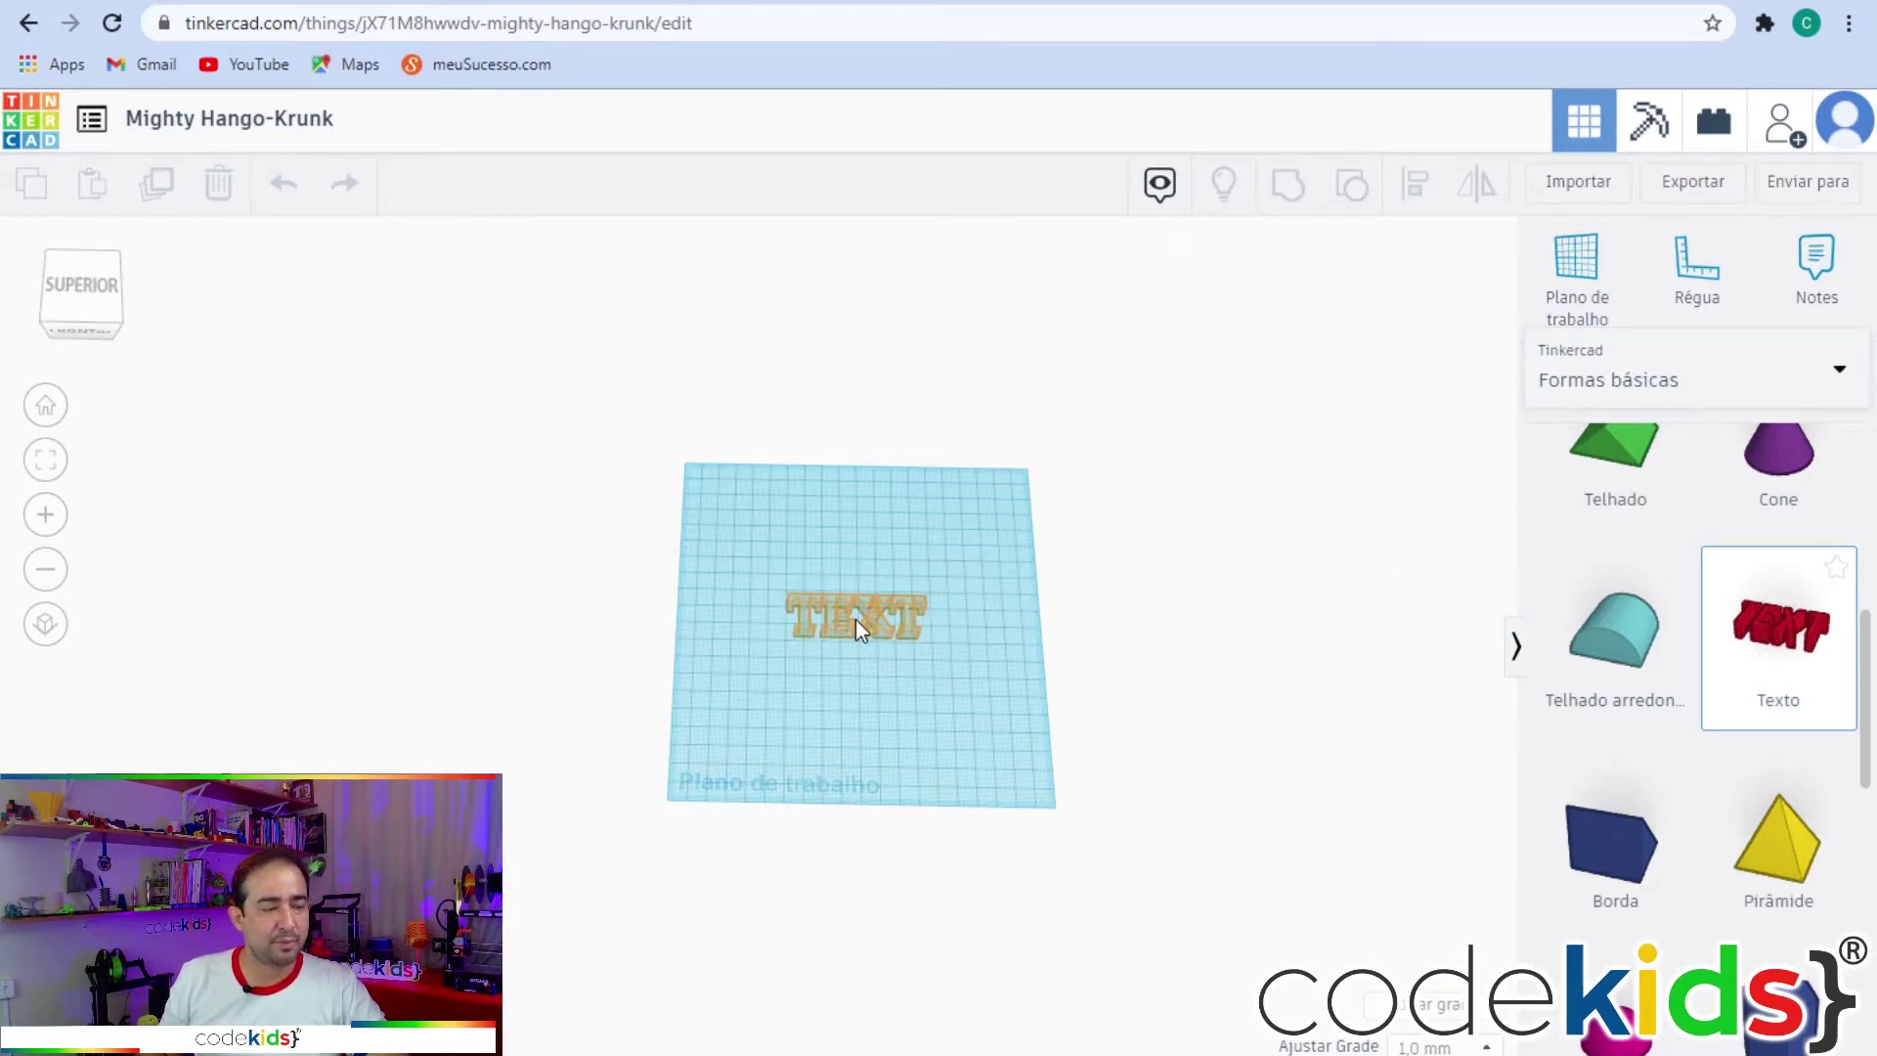
left_click(854, 618)
scroll(870, 626, "up", 2)
scroll(888, 622, "up", 3)
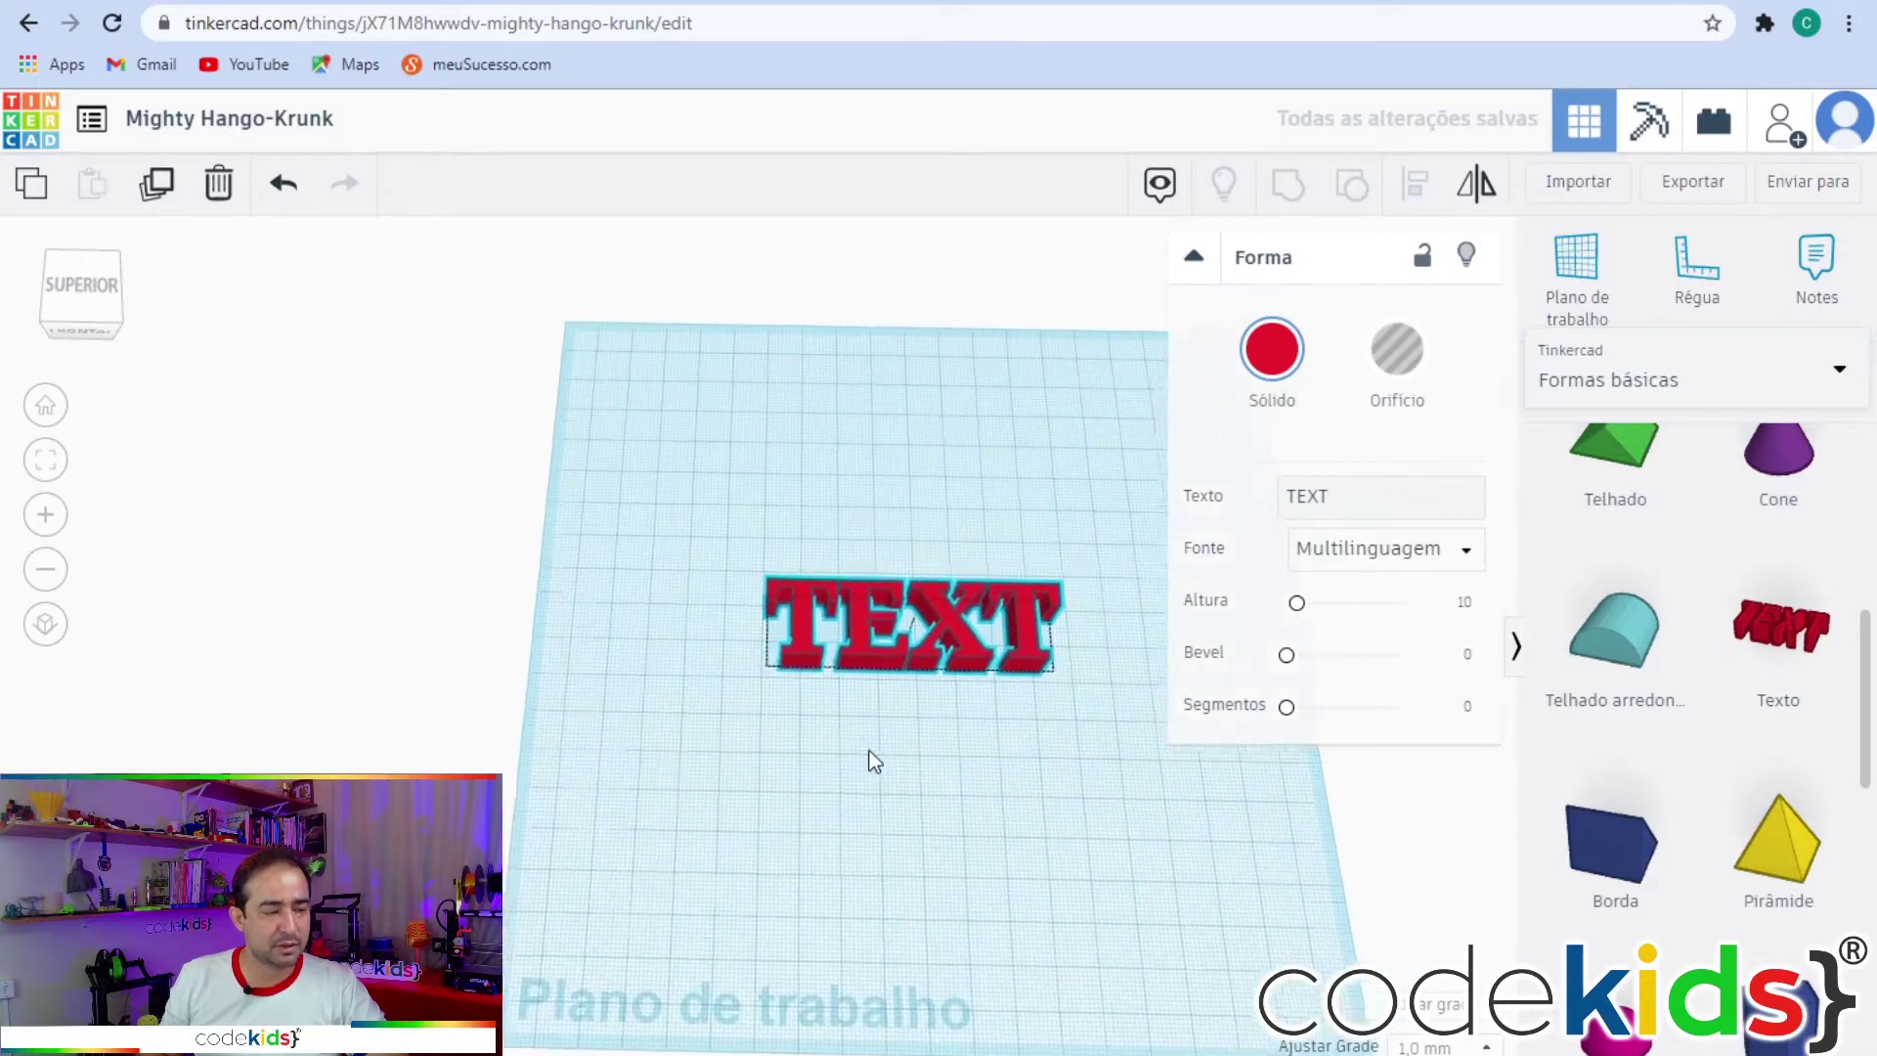
scroll(938, 615, "up", 3)
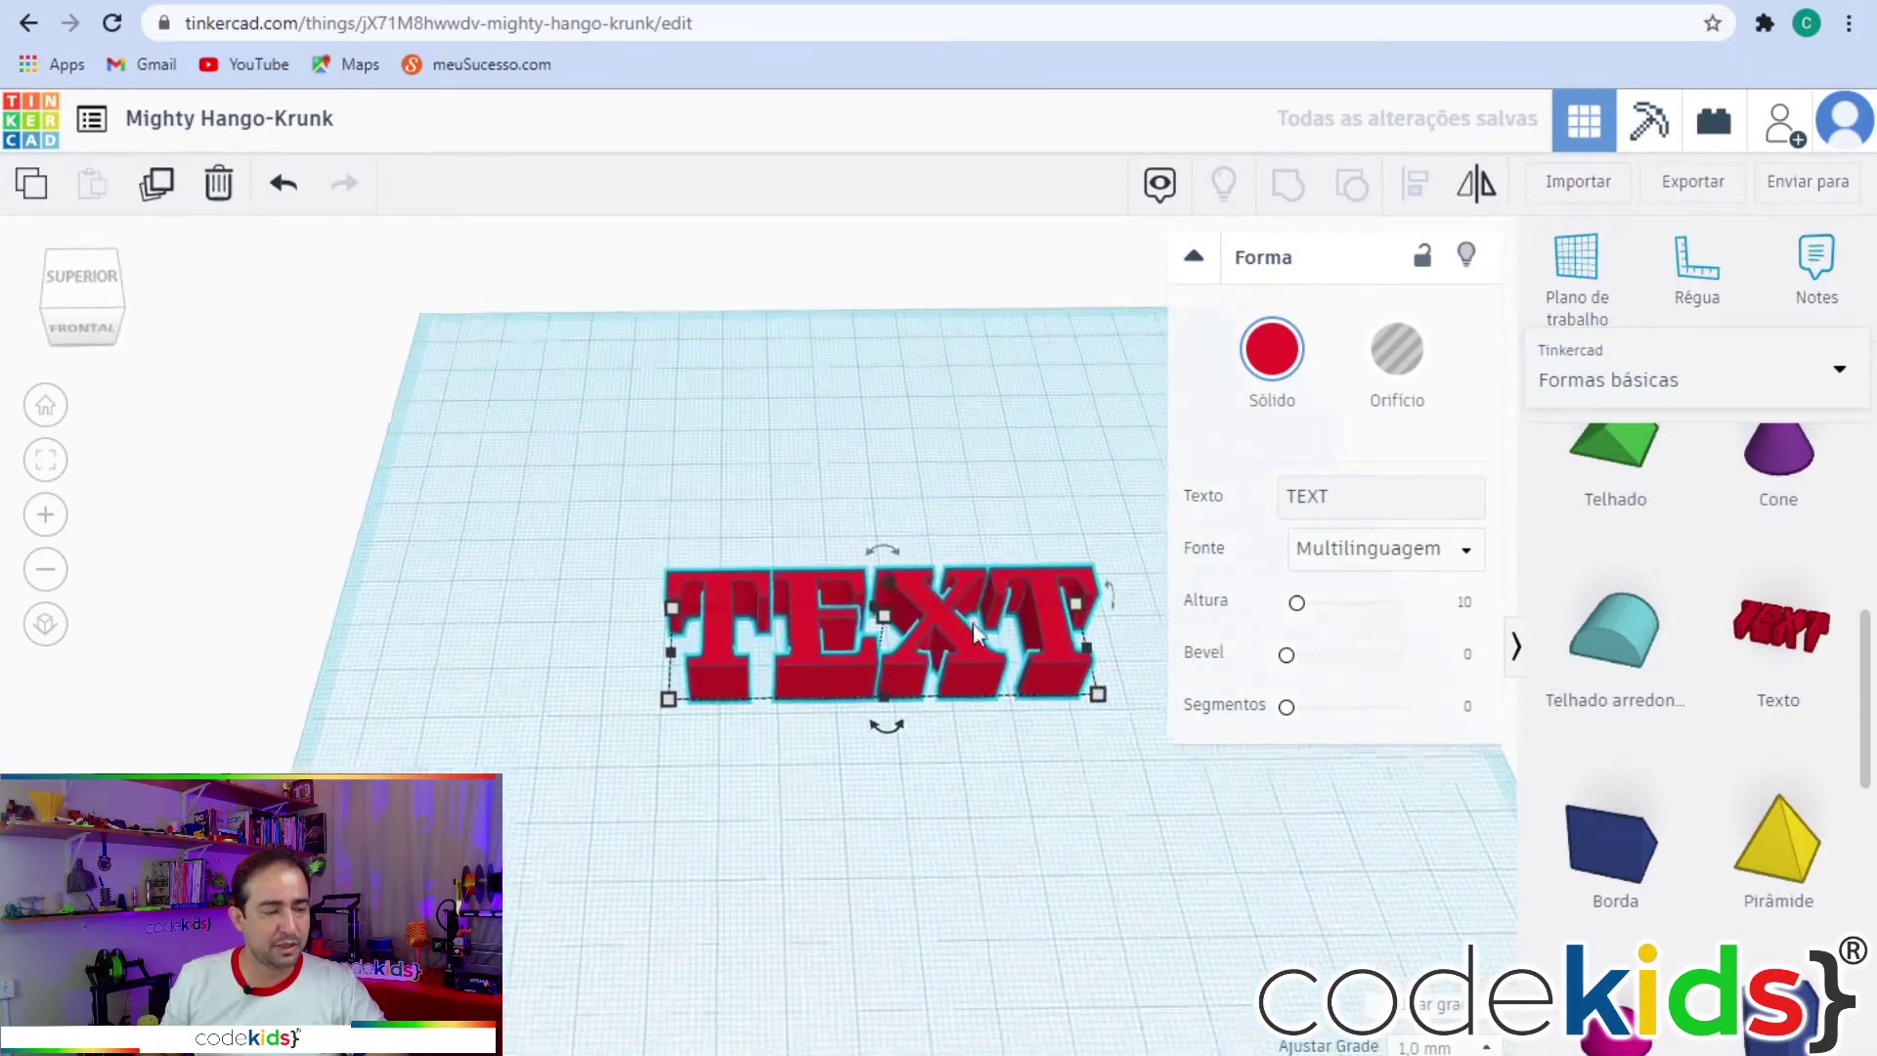
mouse_move(923, 846)
right_mouse_down()
mouse_move(940, 796)
mouse_move(918, 824)
right_mouse_up()
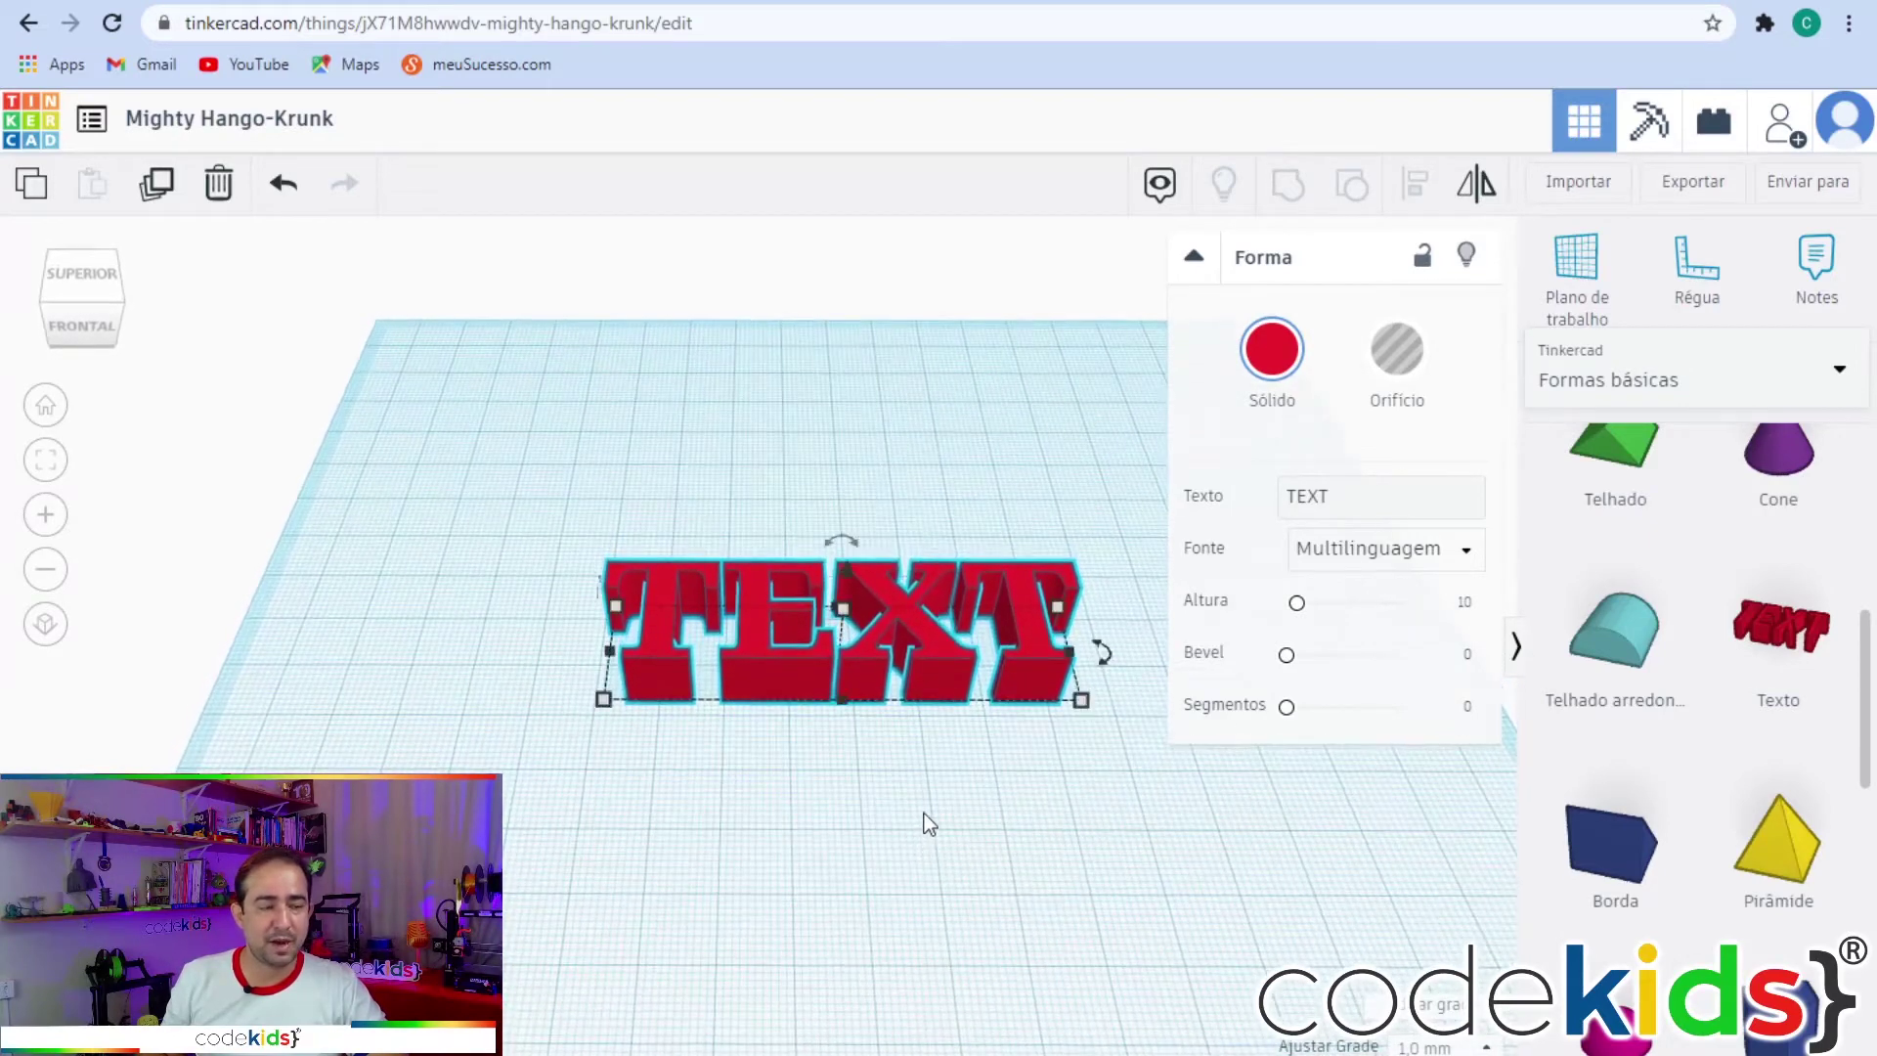
Inspect the text shape from above and from the front, both unselected and selected with its resize handles.
left_click(907, 401)
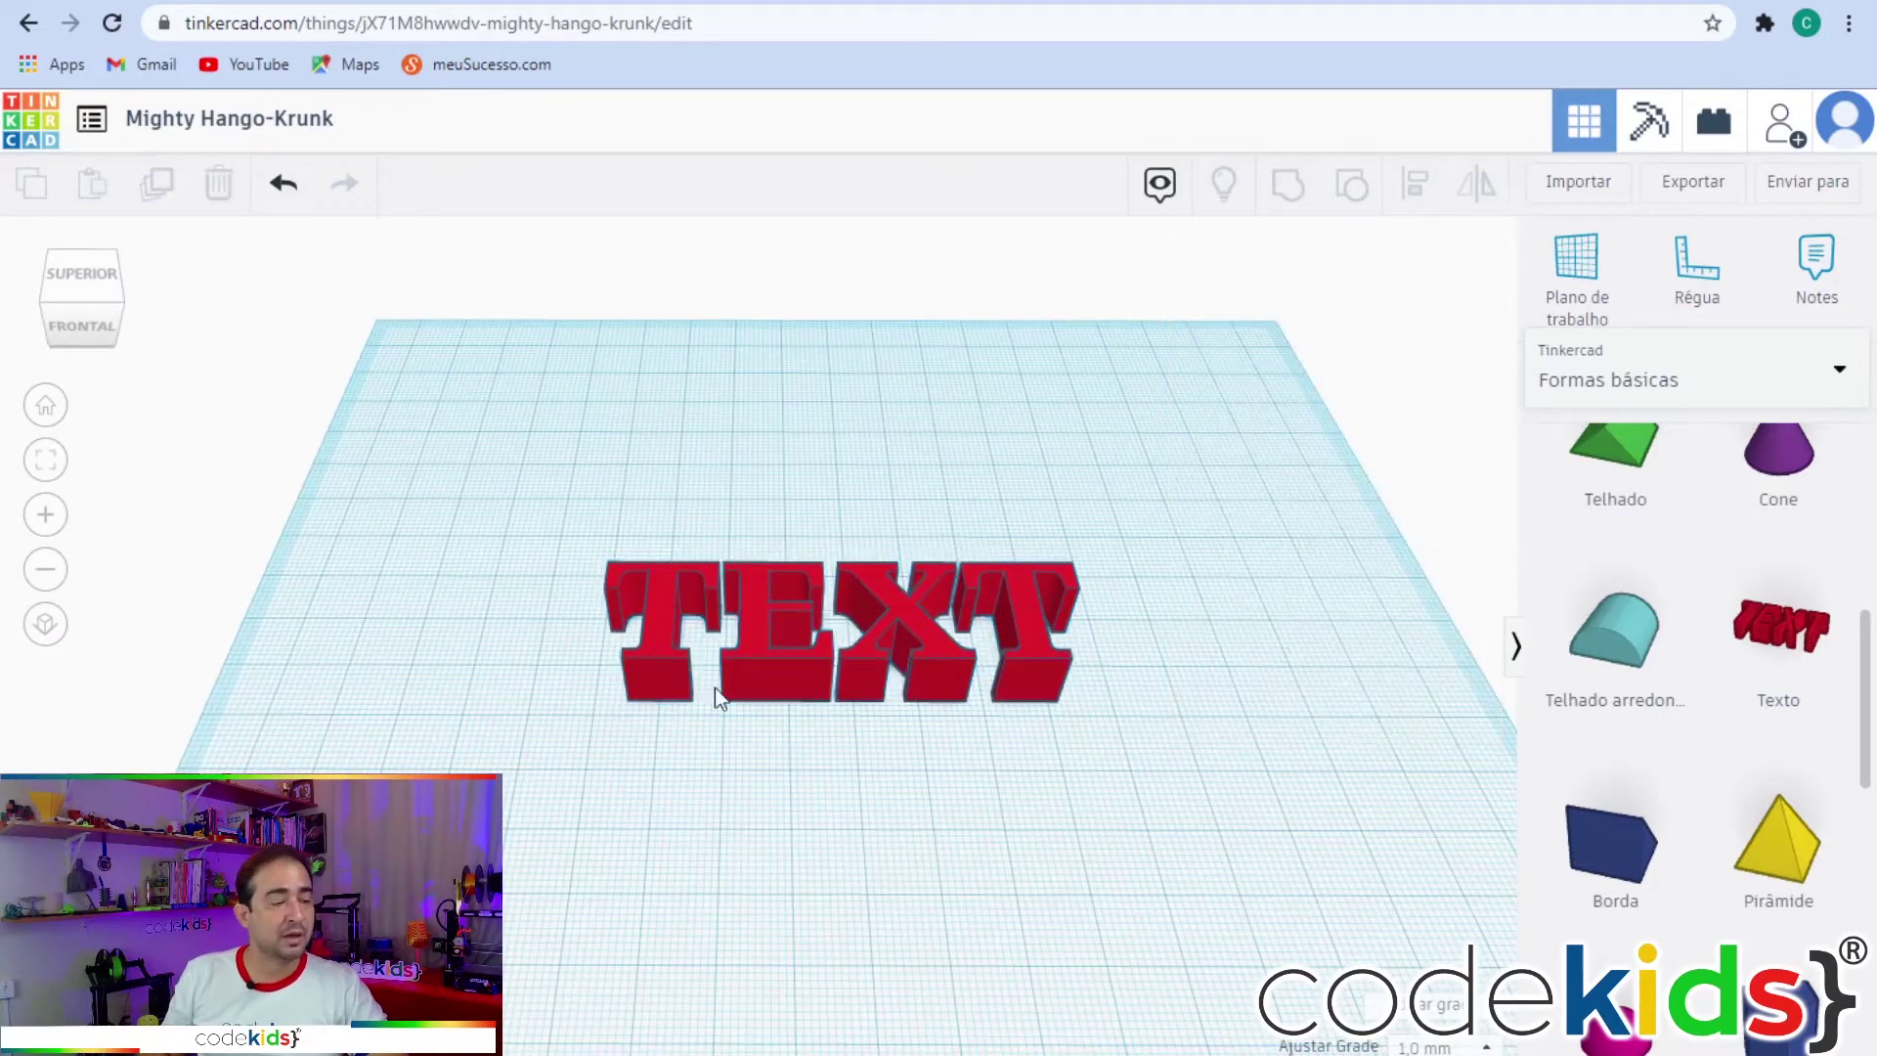
scroll(1116, 610, "up", 2)
scroll(1163, 580, "down", 3)
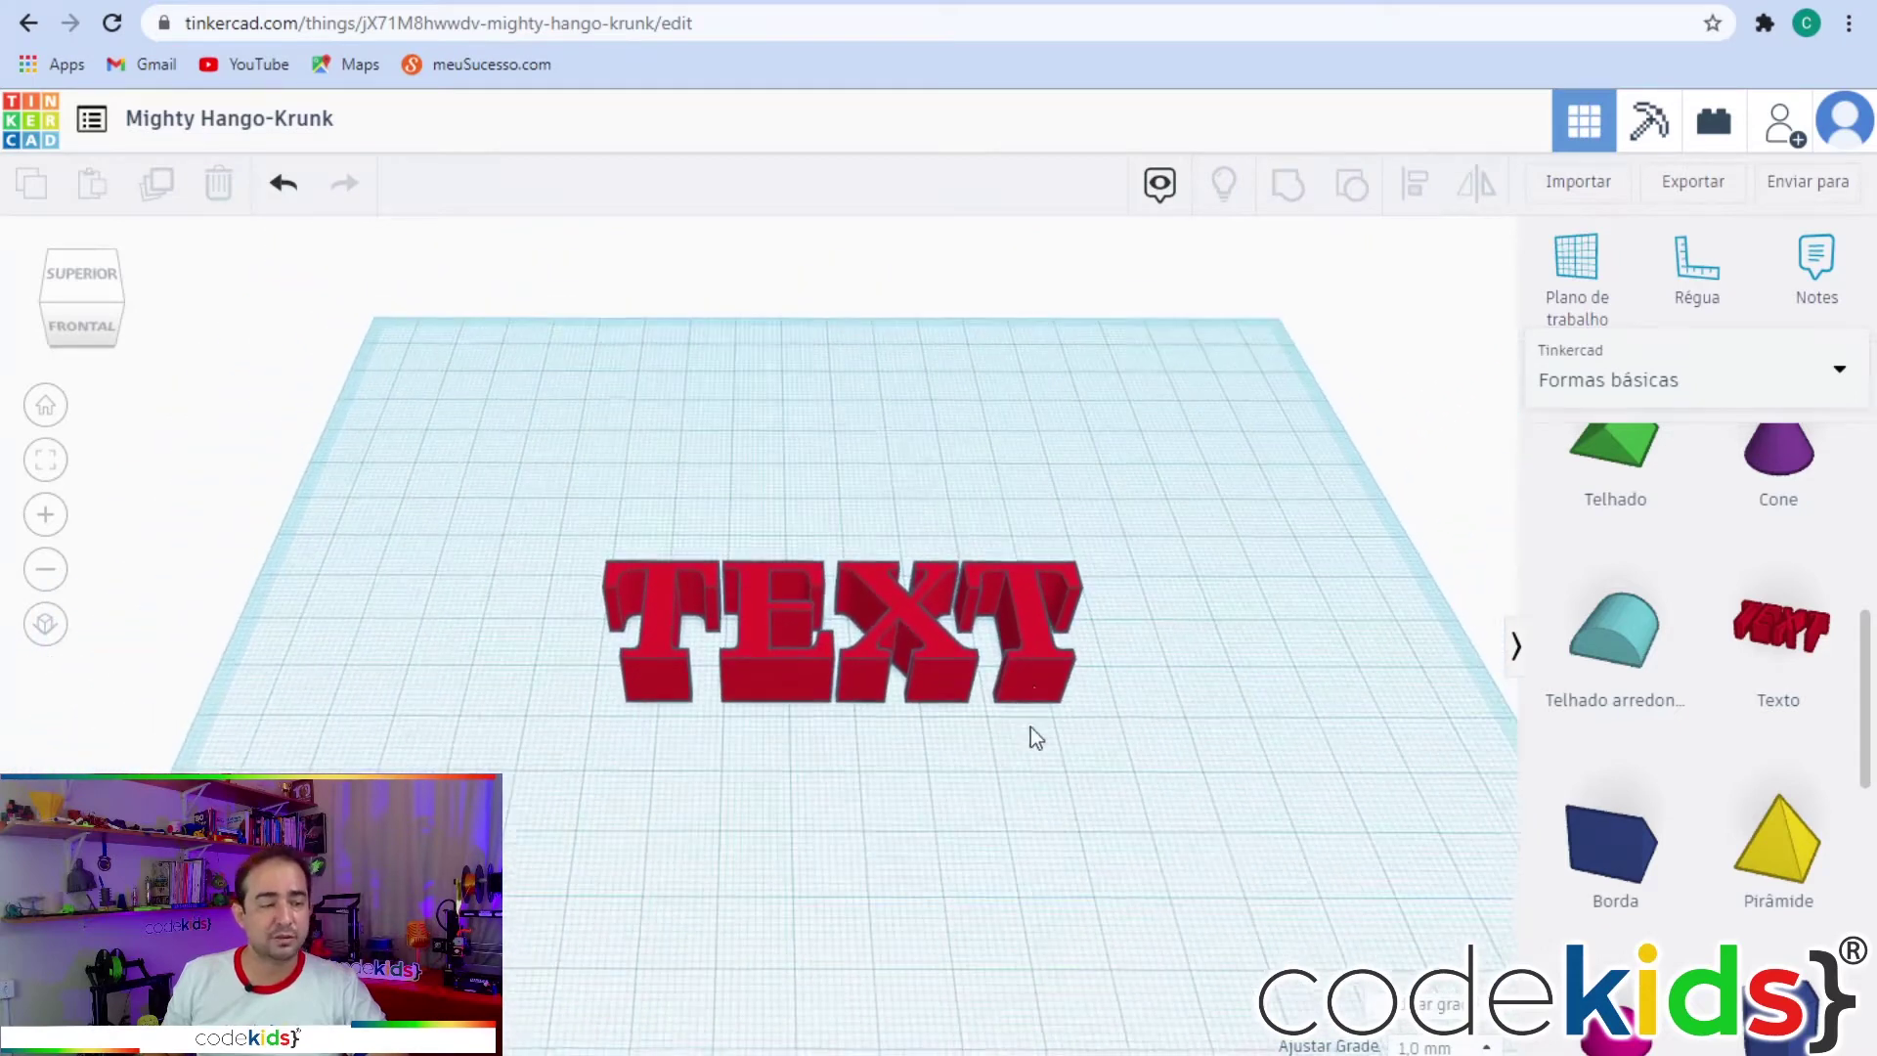
left_click(1030, 674)
right_click_drag(1007, 827, 963, 848)
scroll(963, 848, "up", 5)
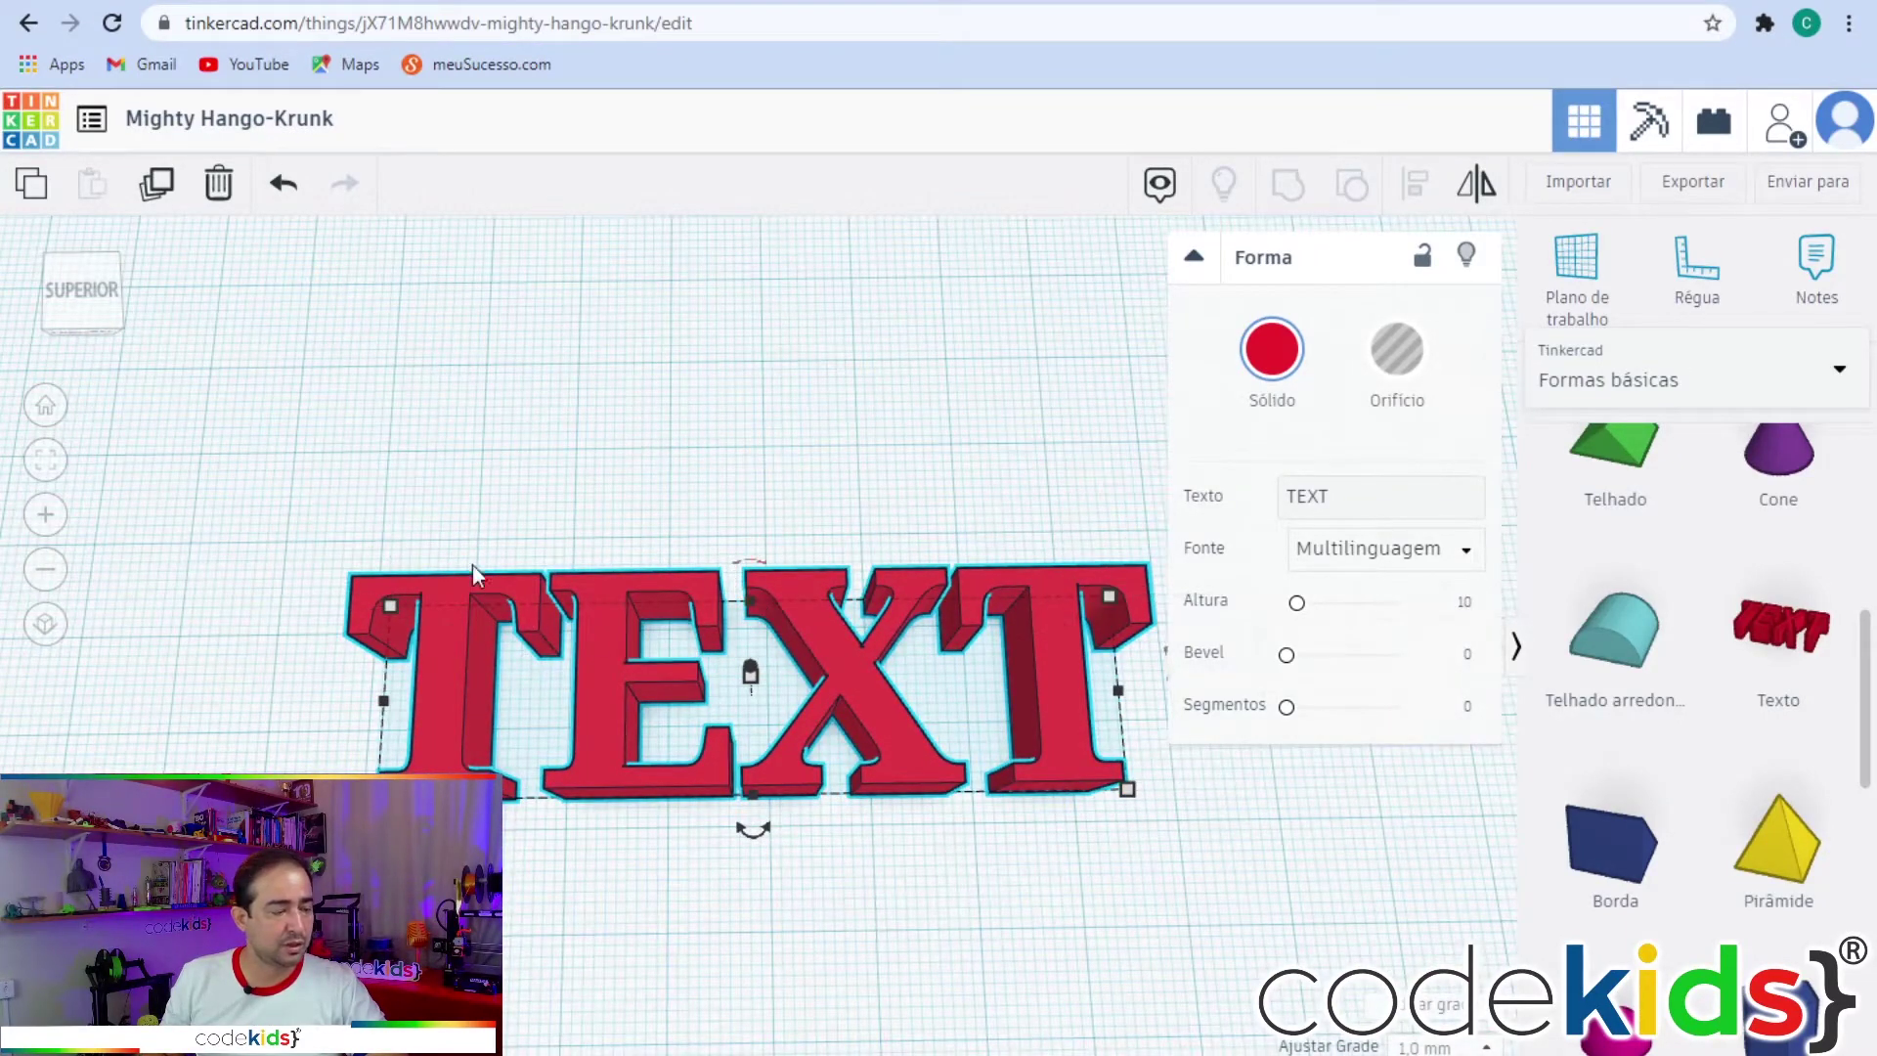
right_click_drag(843, 1013, 792, 706)
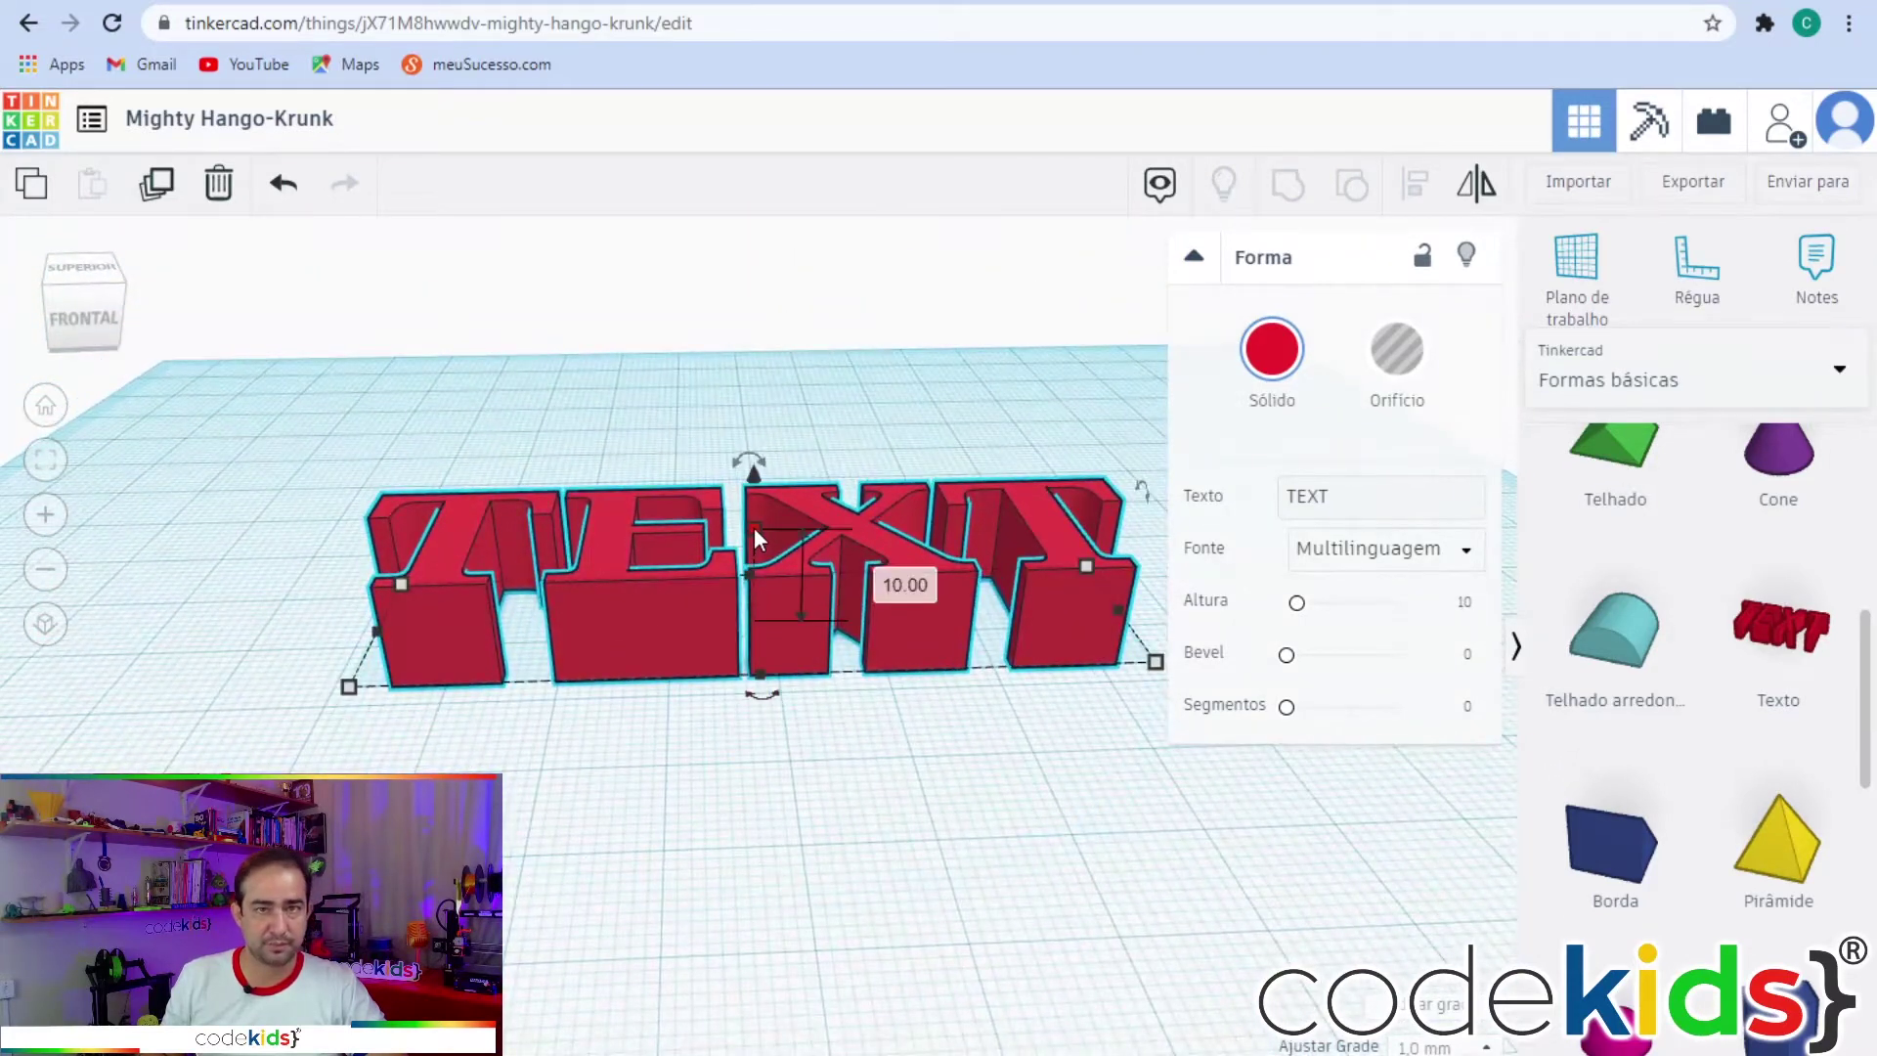
right_click_drag(577, 745, 1165, 700)
scroll(1012, 789, "down", 5)
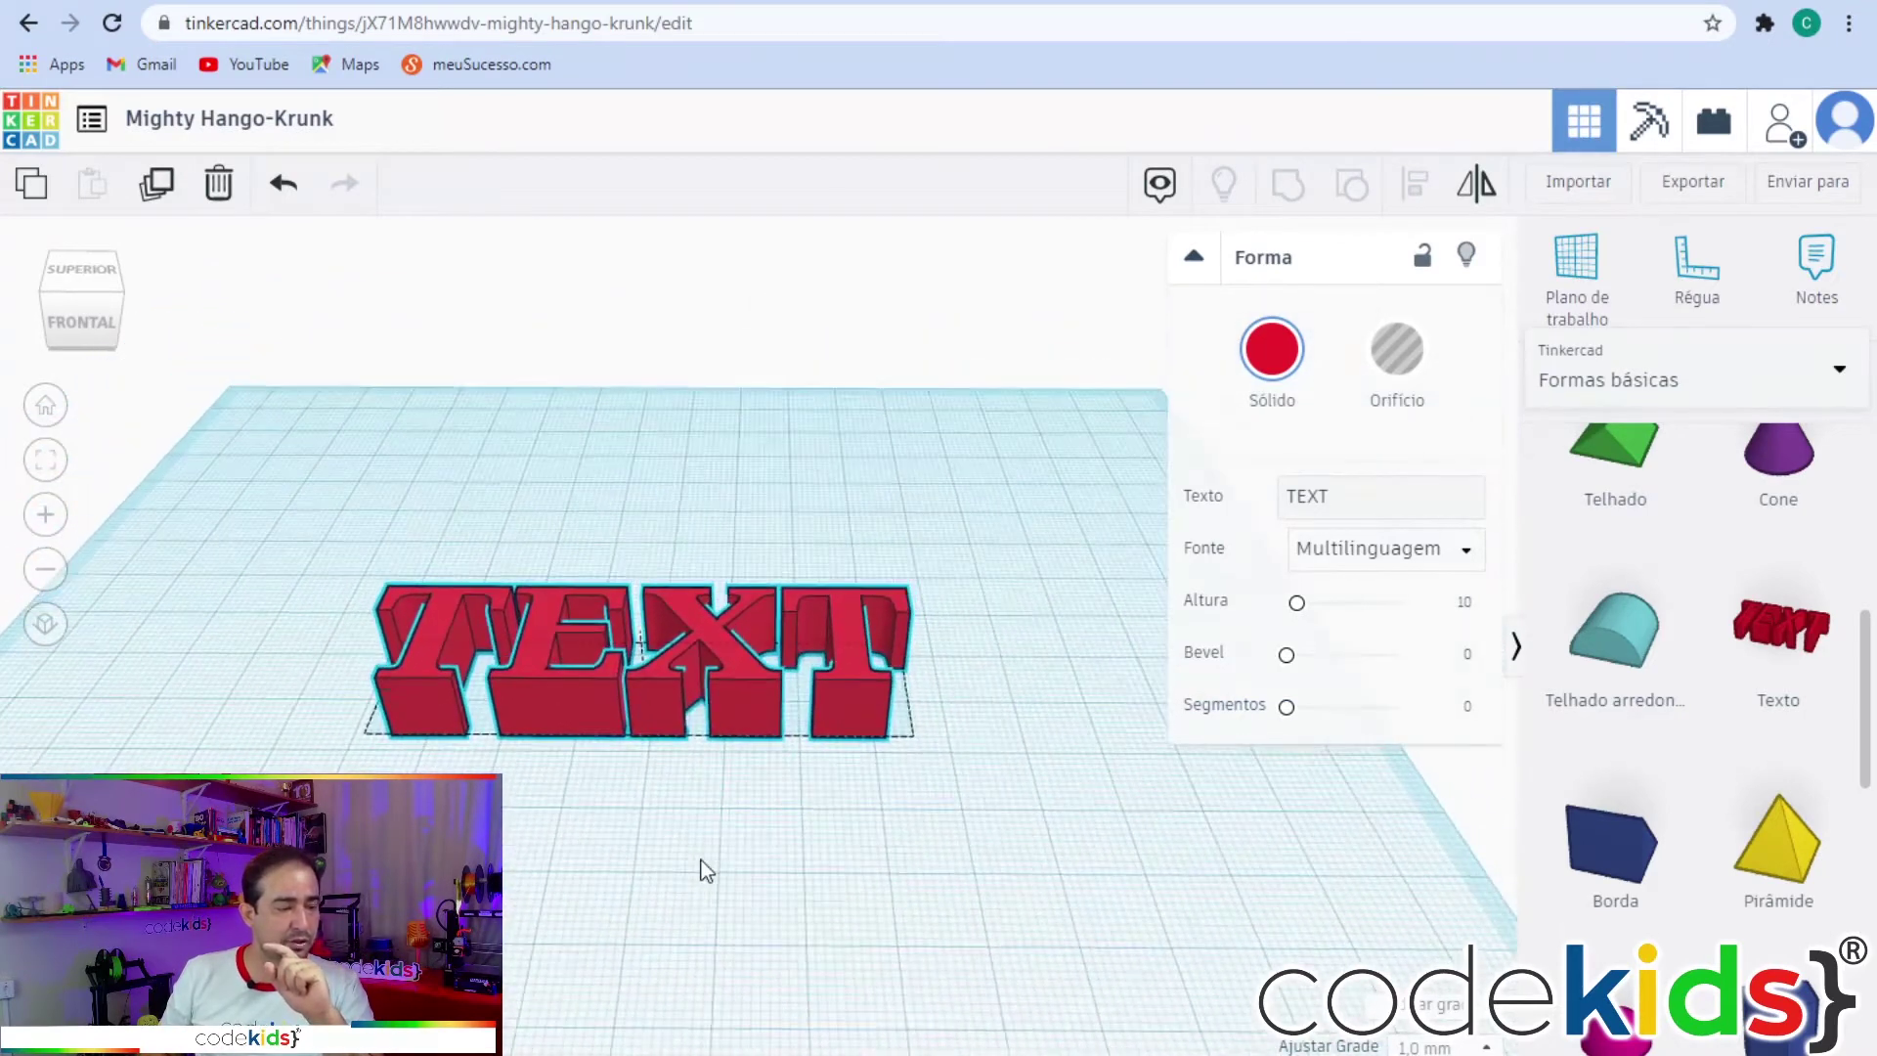
Enlarge the text shape's footprint by its front corner to about 83.71 mm wide.
scroll(748, 743, "up", 2)
left_click_drag(970, 772, 1077, 821)
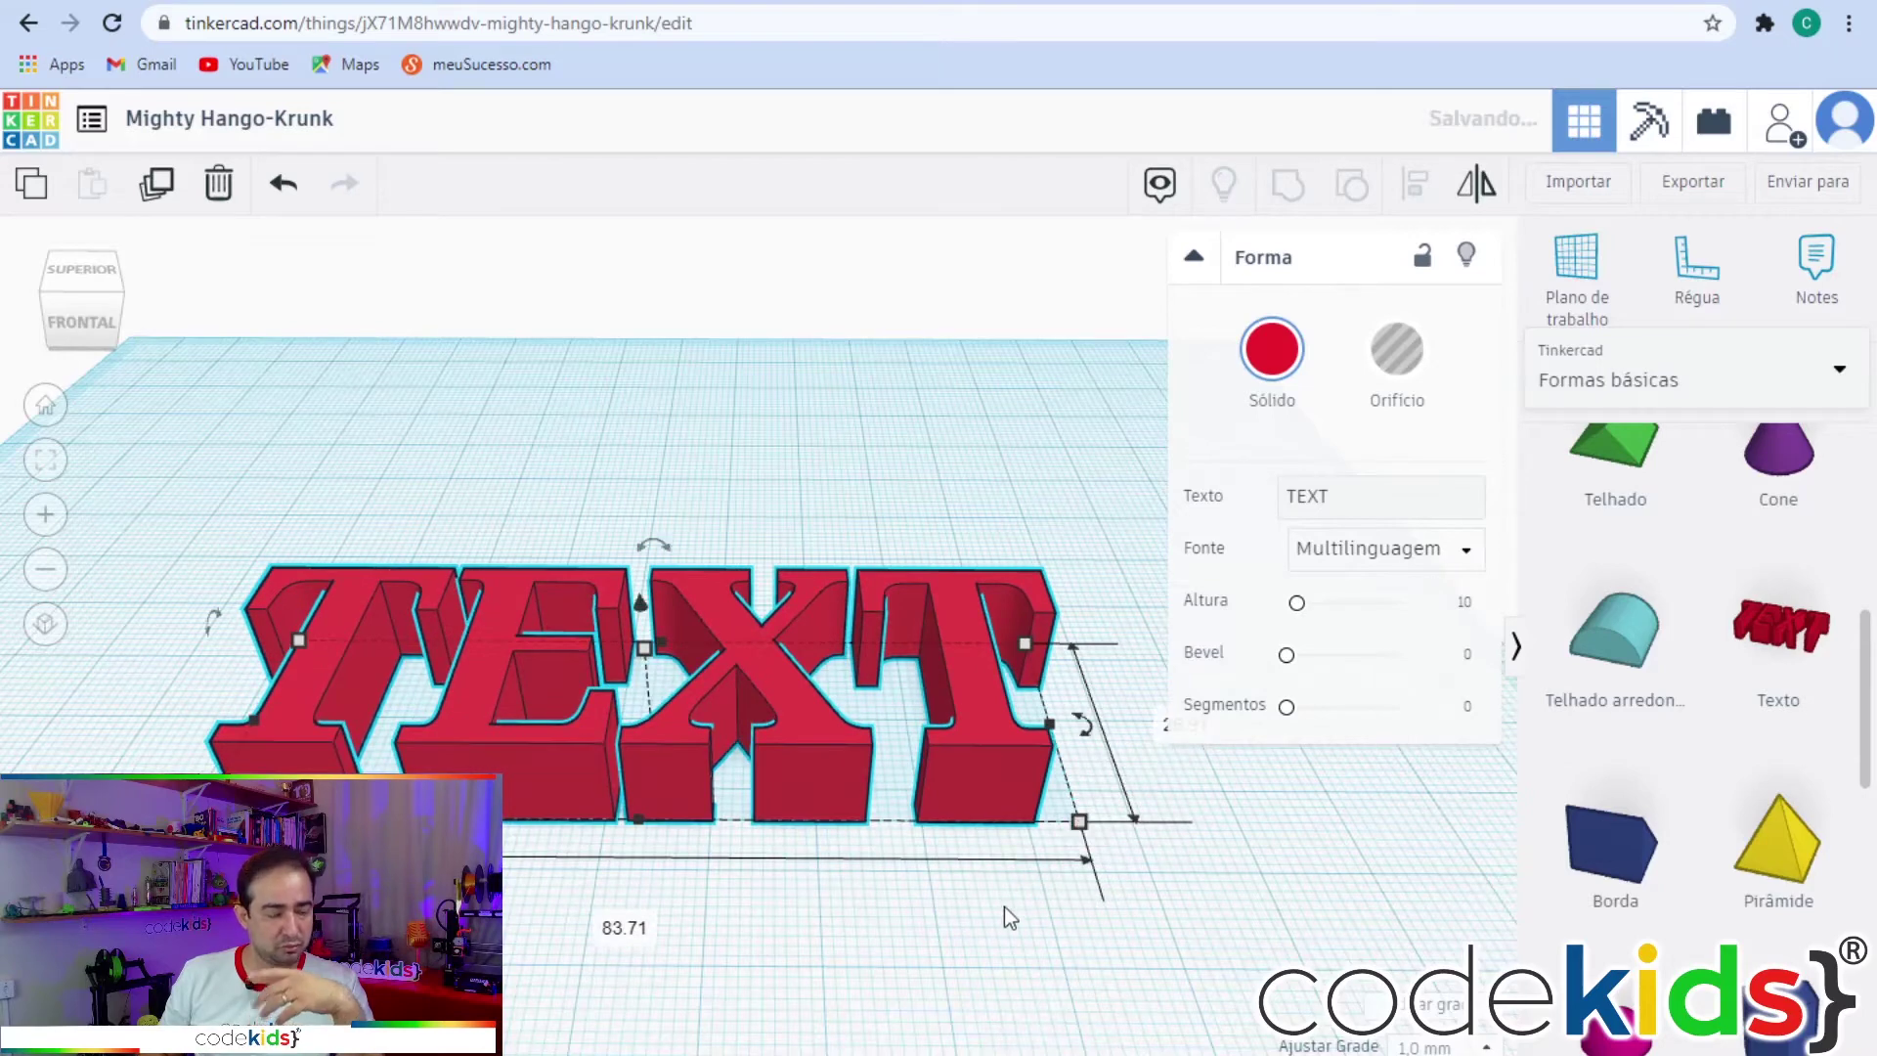
right_click_drag(1005, 905, 1007, 877)
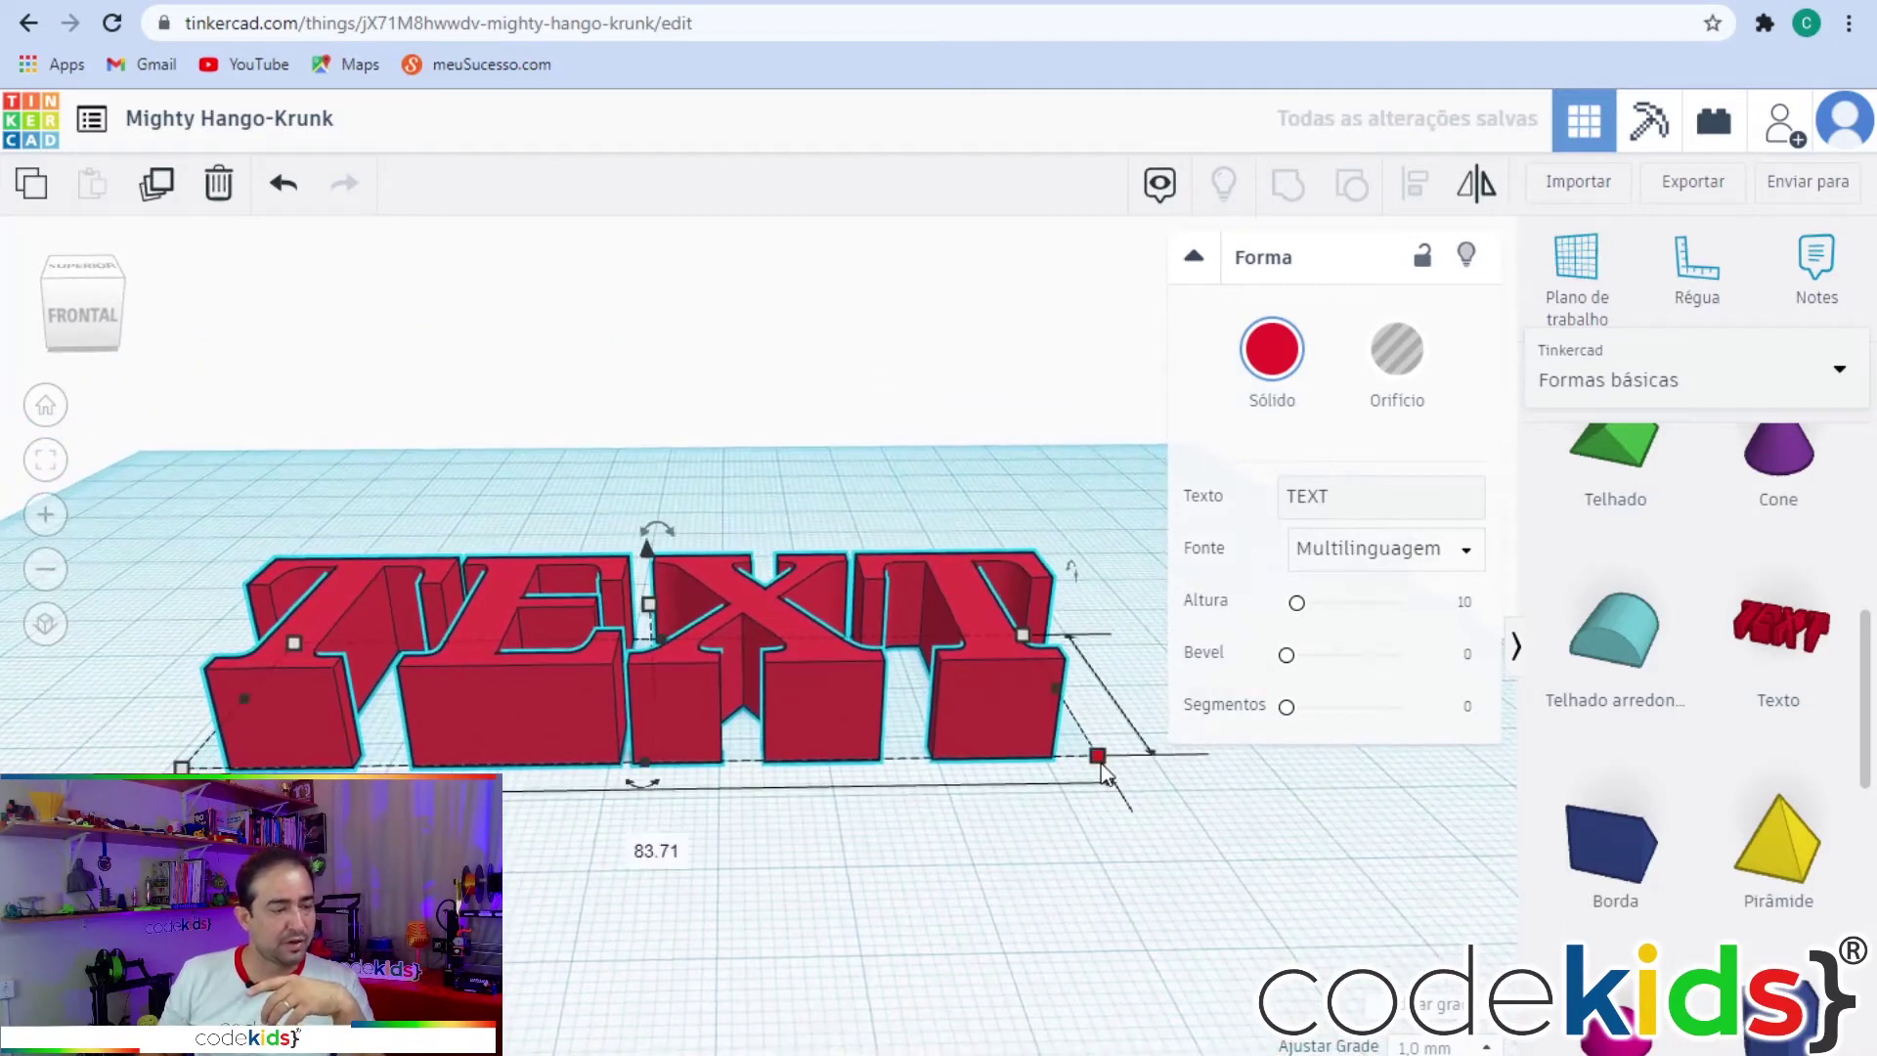
right_click_drag(1072, 863, 1093, 790)
left_click_drag(1092, 782, 1070, 826)
right_click_drag(1070, 826, 956, 864)
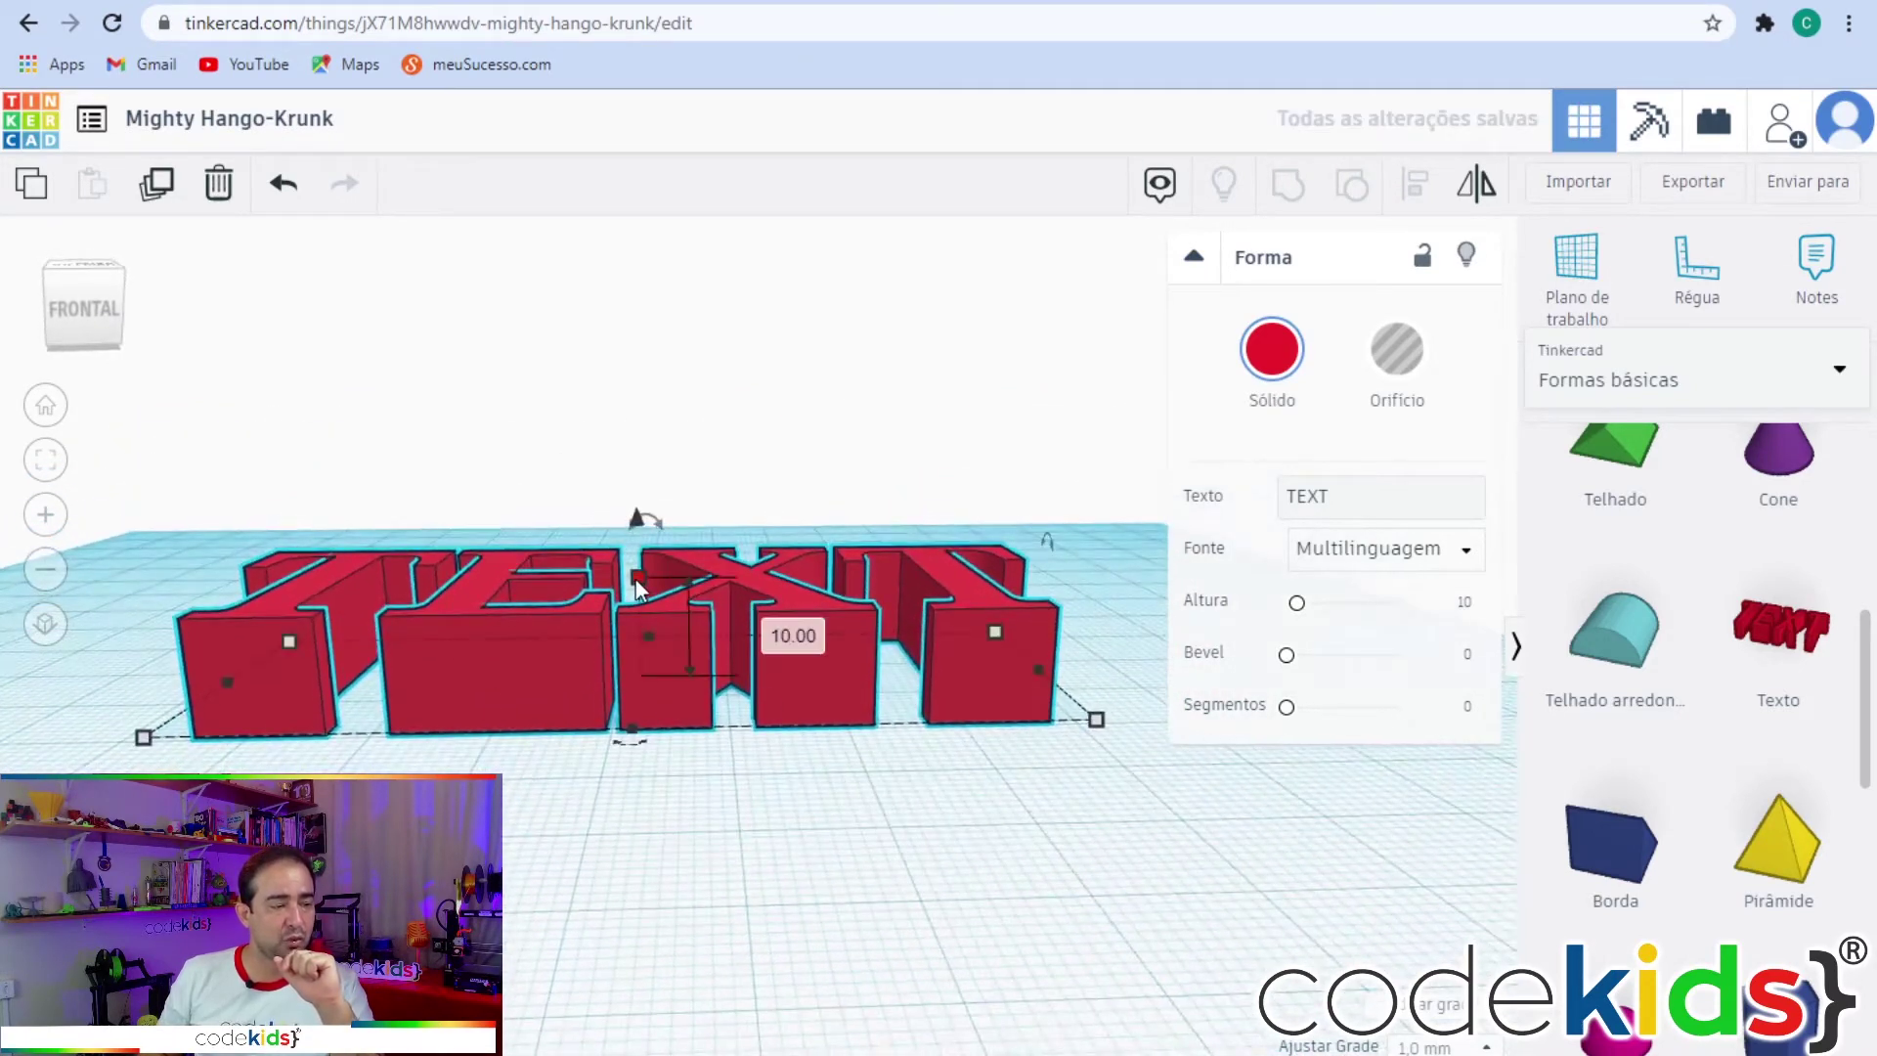
Raise the text shape's height to 14 mm, and lower it again to make the letters thinner than originally placed.
left_click_drag(636, 523, 733, 550)
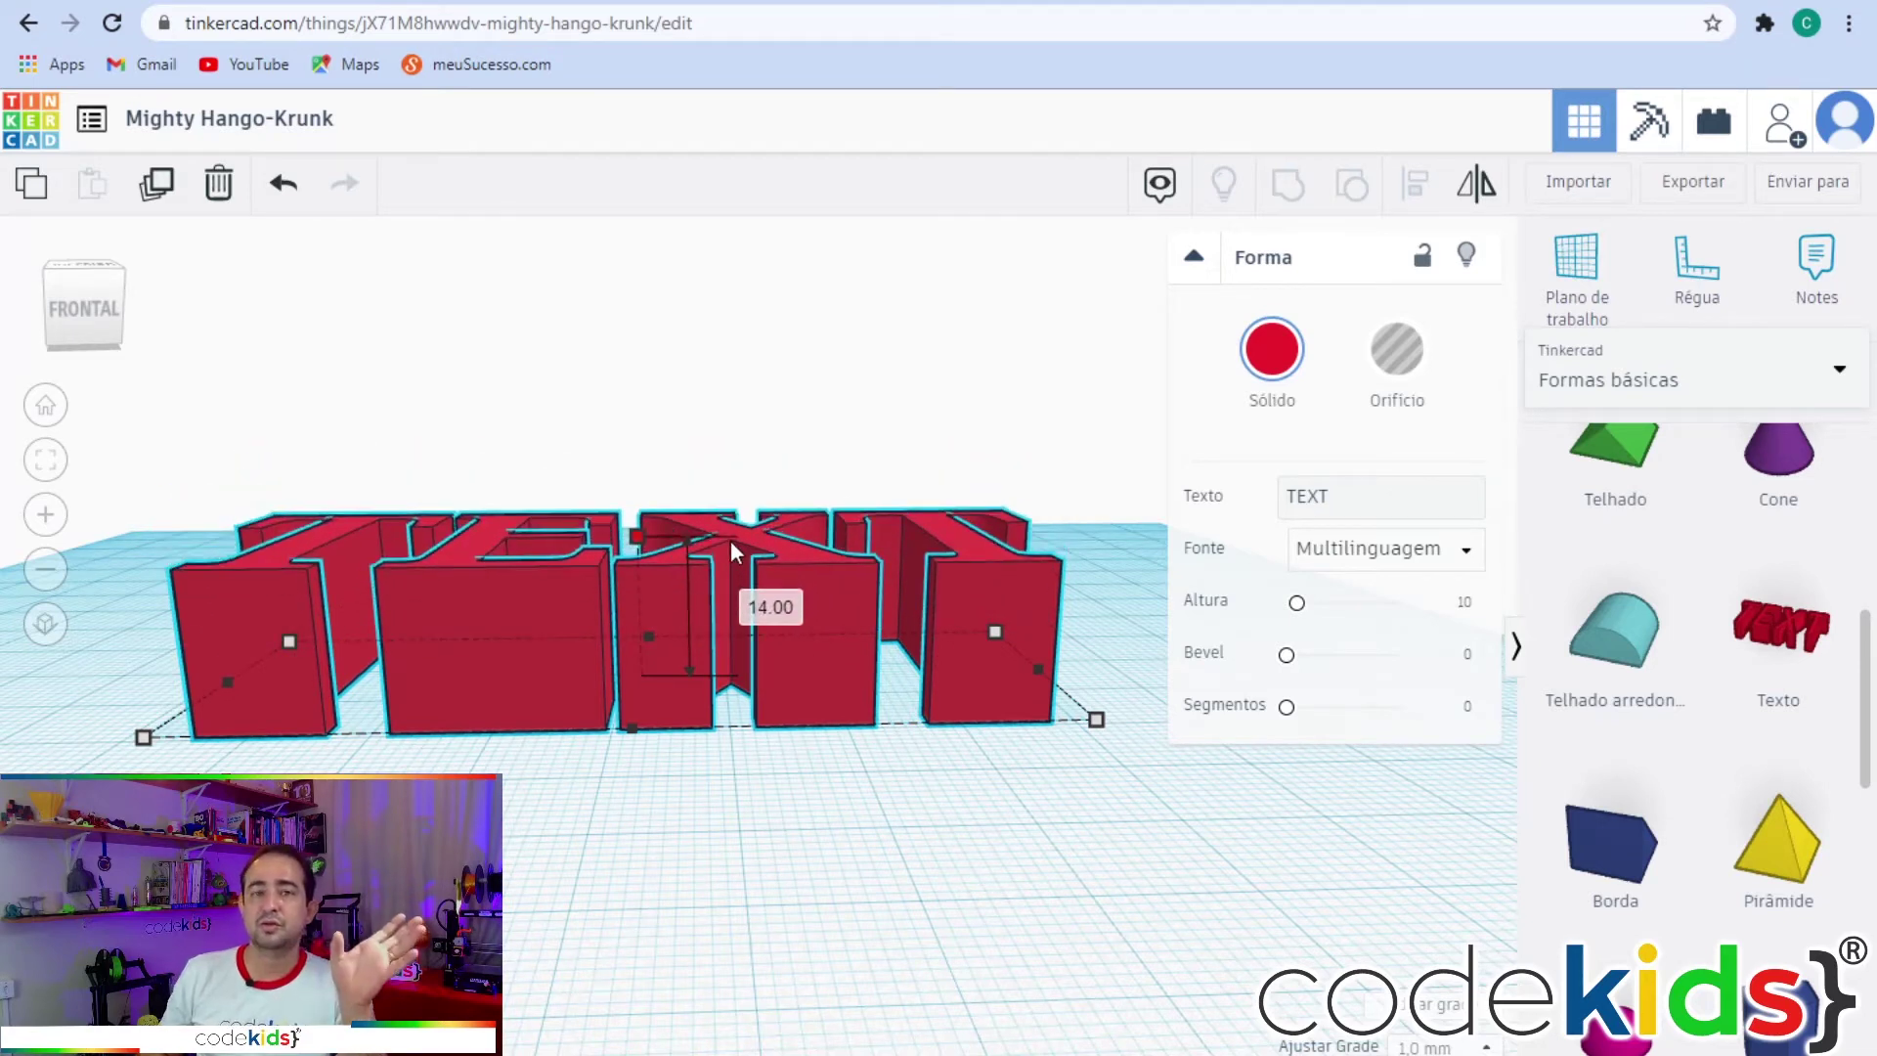
left_click_drag(730, 540, 735, 610)
right_click_drag(807, 409, 800, 515)
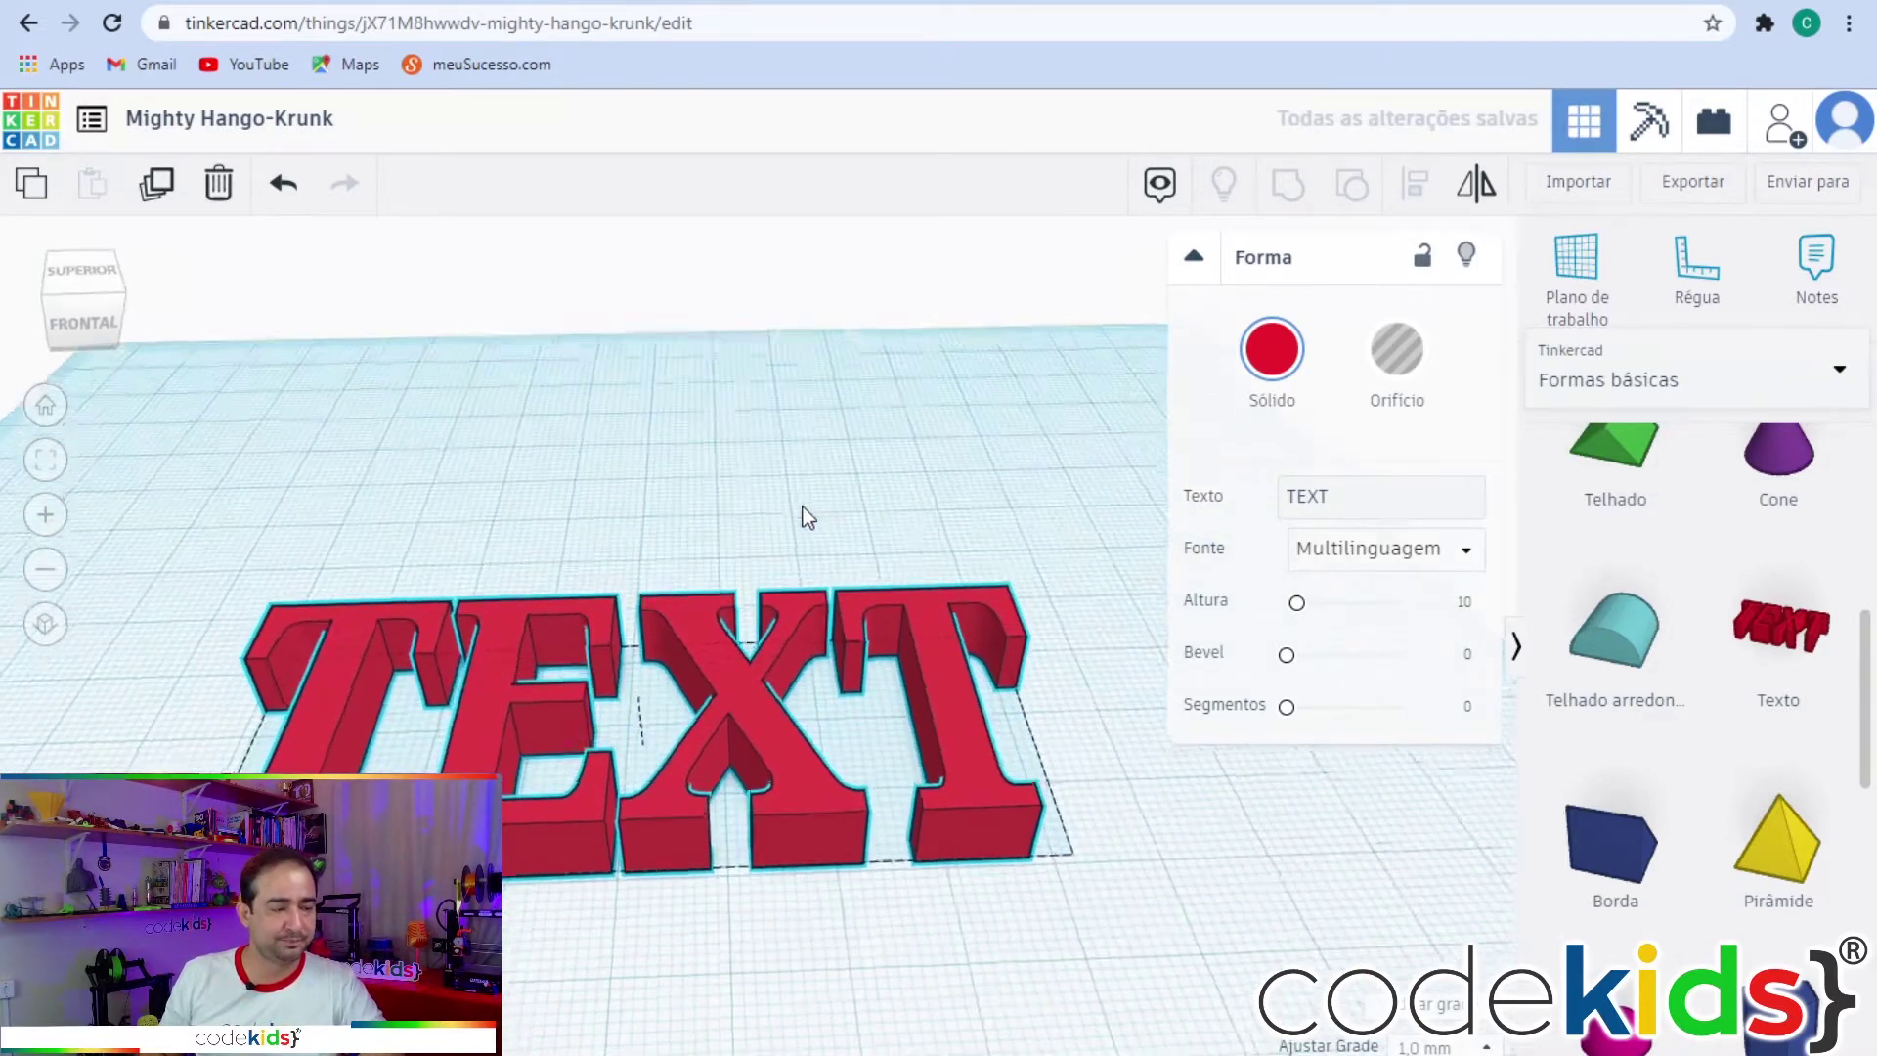
middle_click_drag(721, 465, 831, 440)
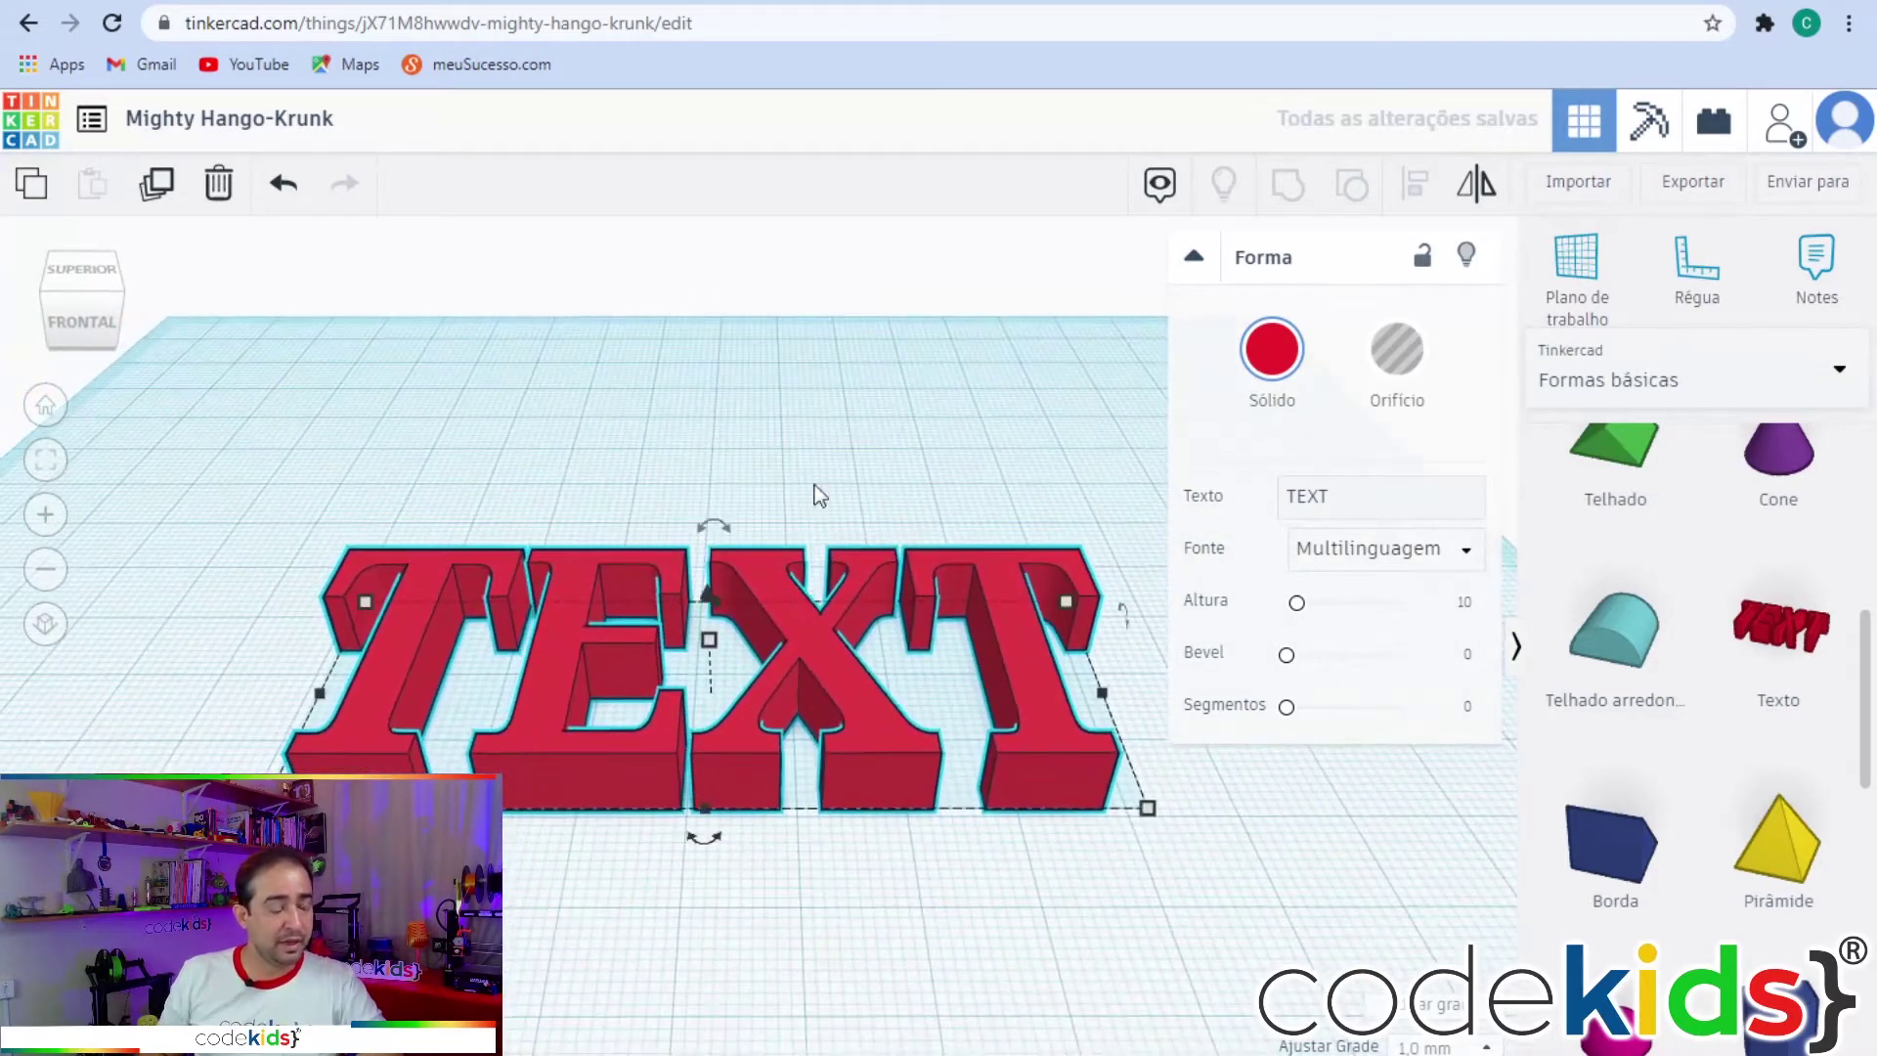
Delete the resized text shape and place a fresh Texto shape near the middle of the workplane.
right_click_drag(782, 534, 831, 461)
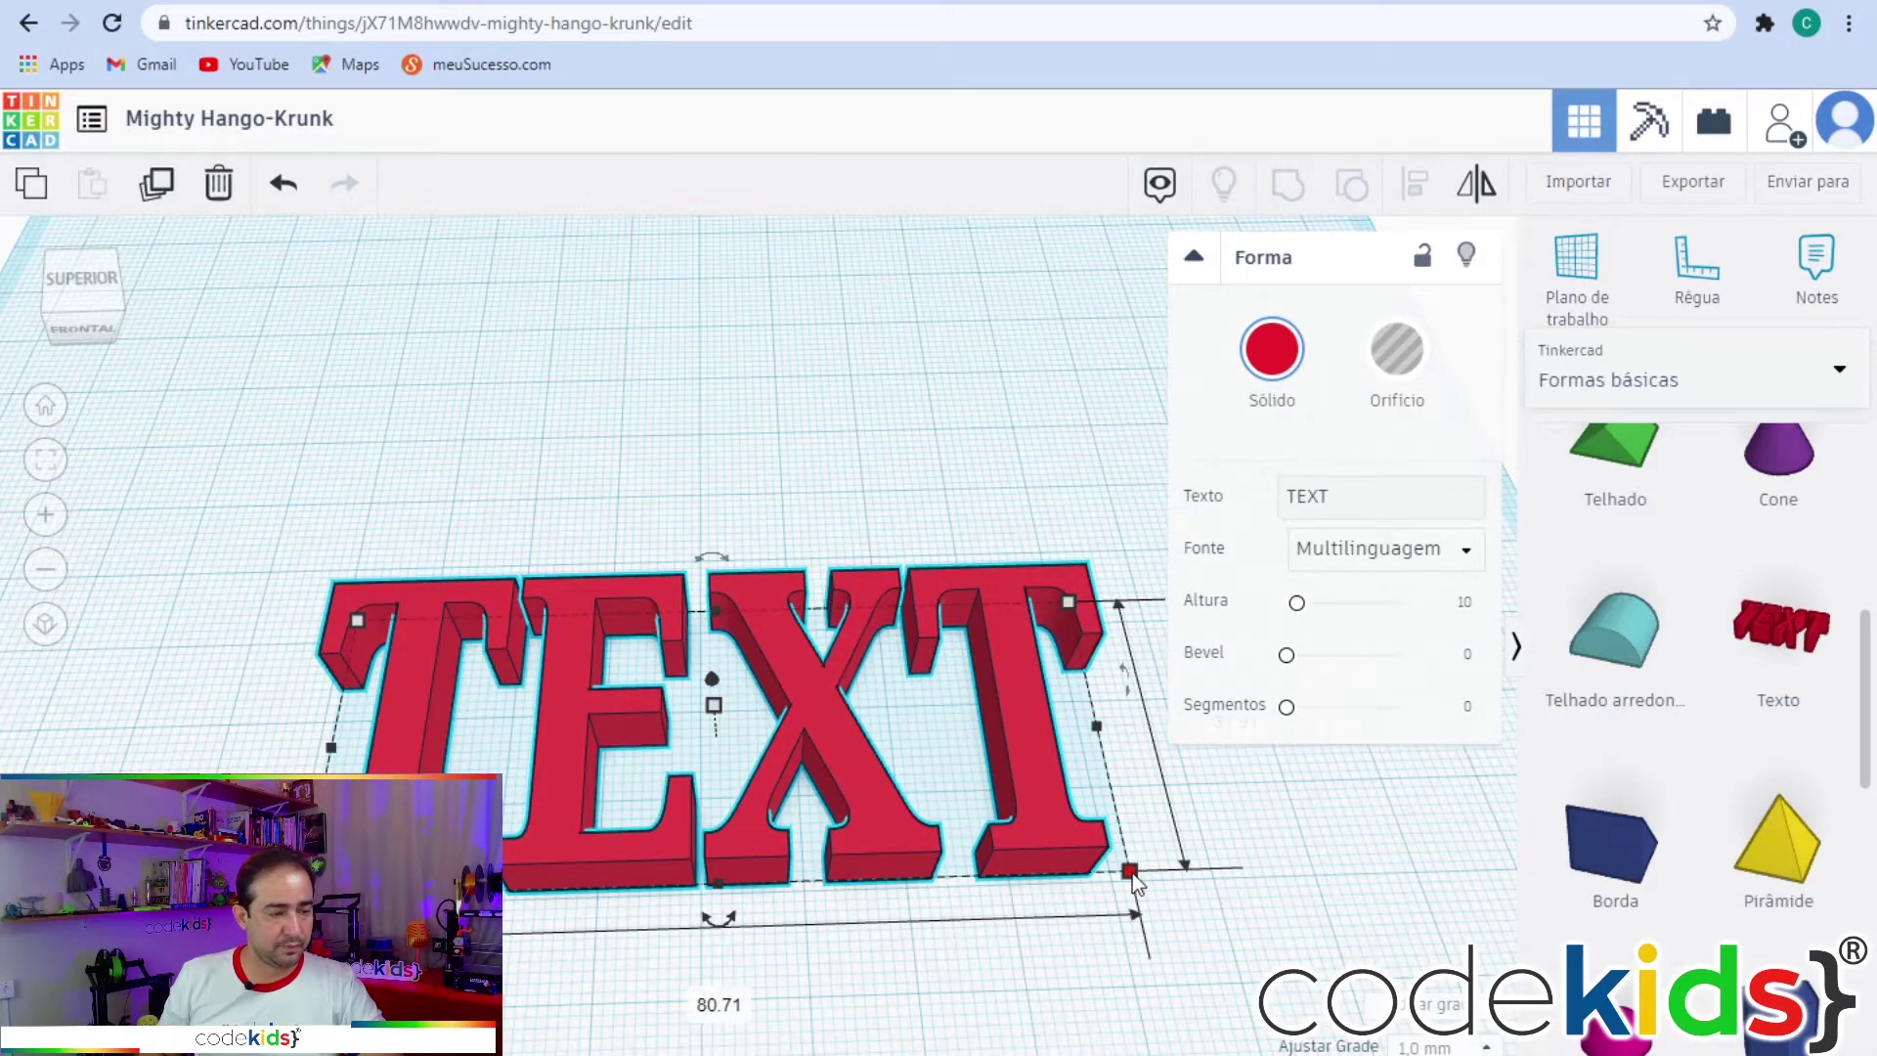
left_click(821, 473)
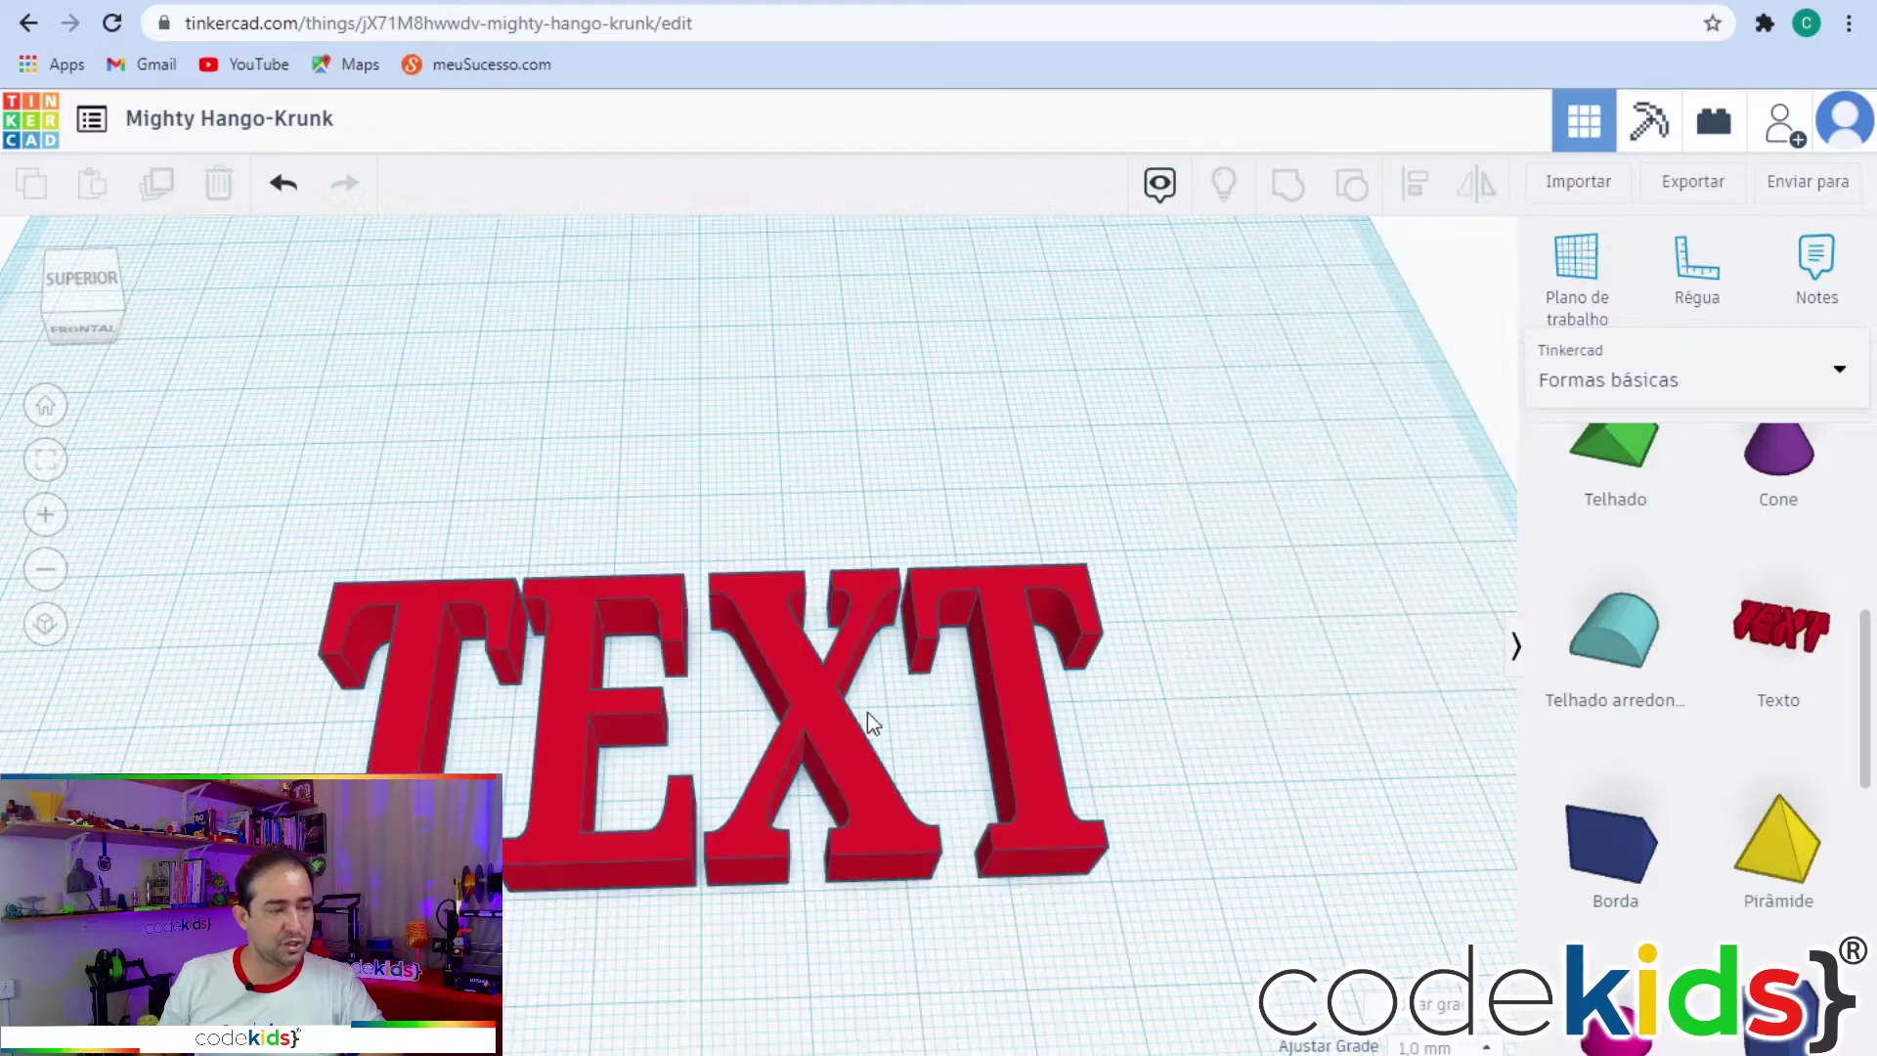
left_click(812, 692)
left_click(219, 186)
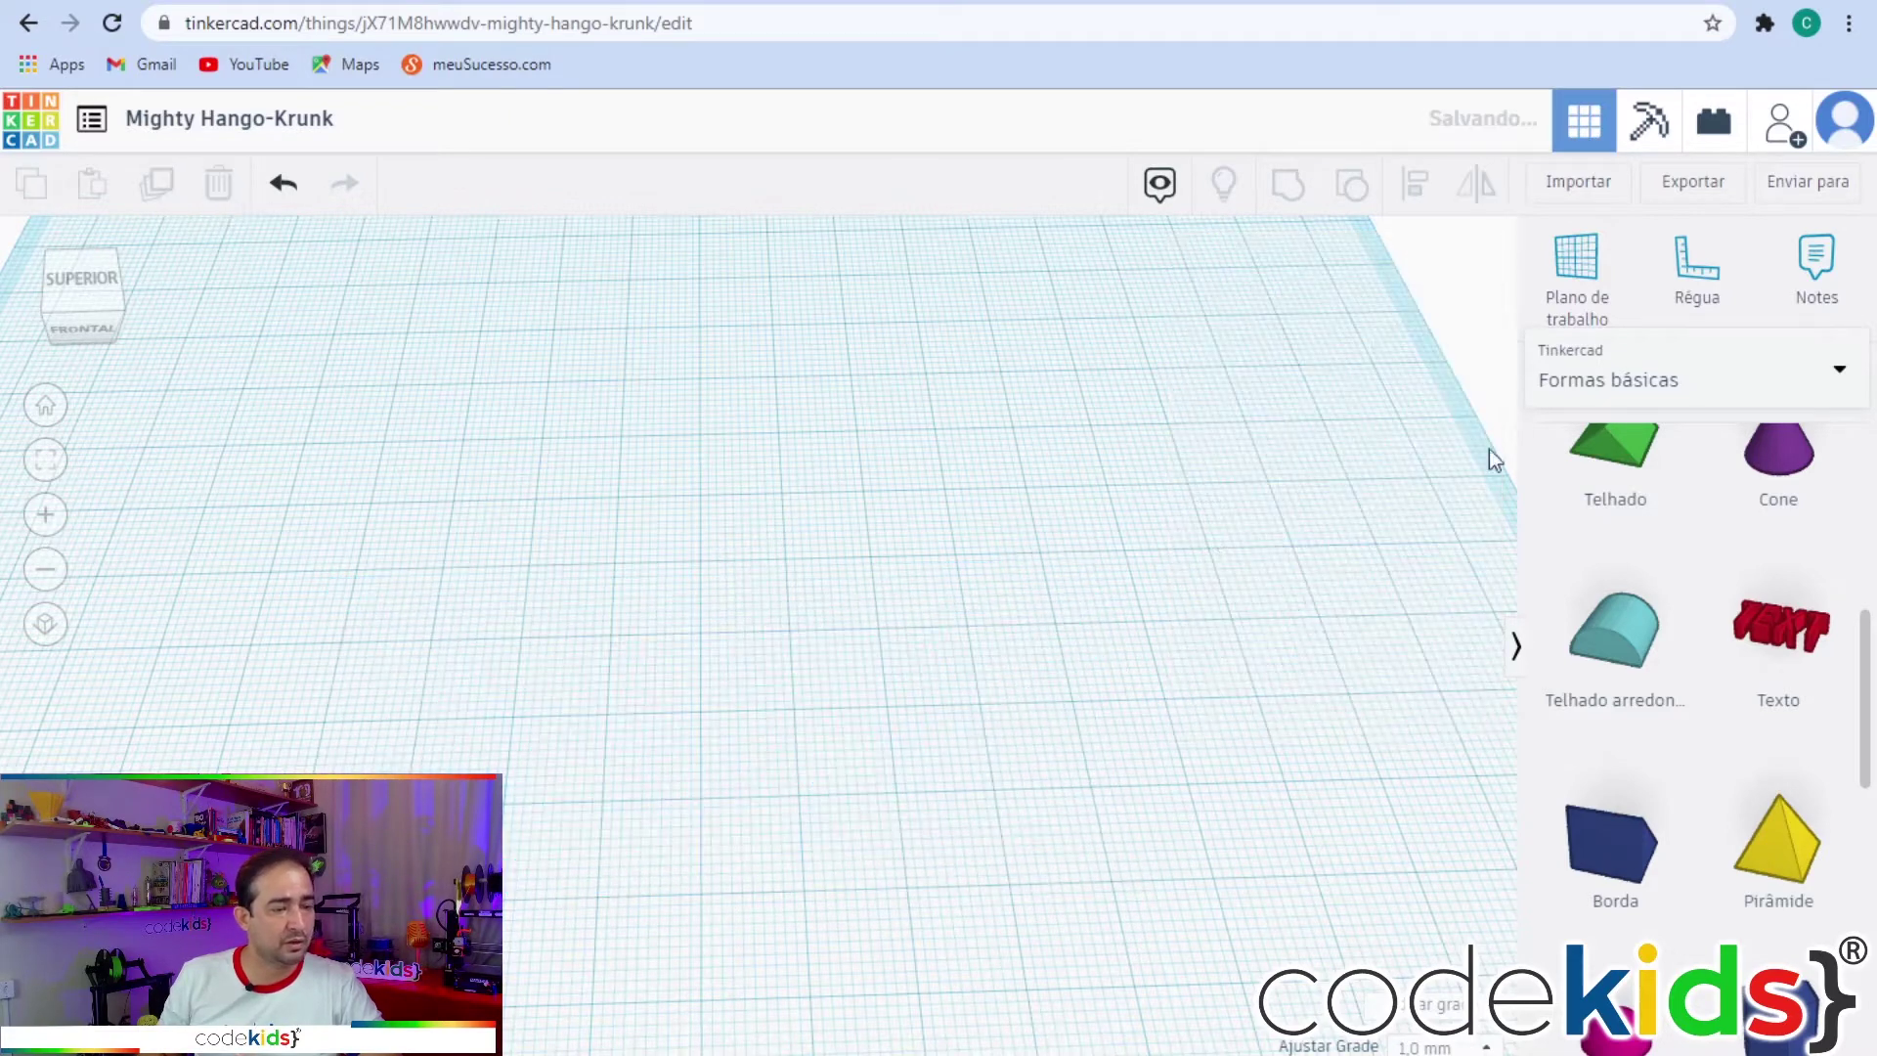
left_click(1808, 631)
left_click(791, 650)
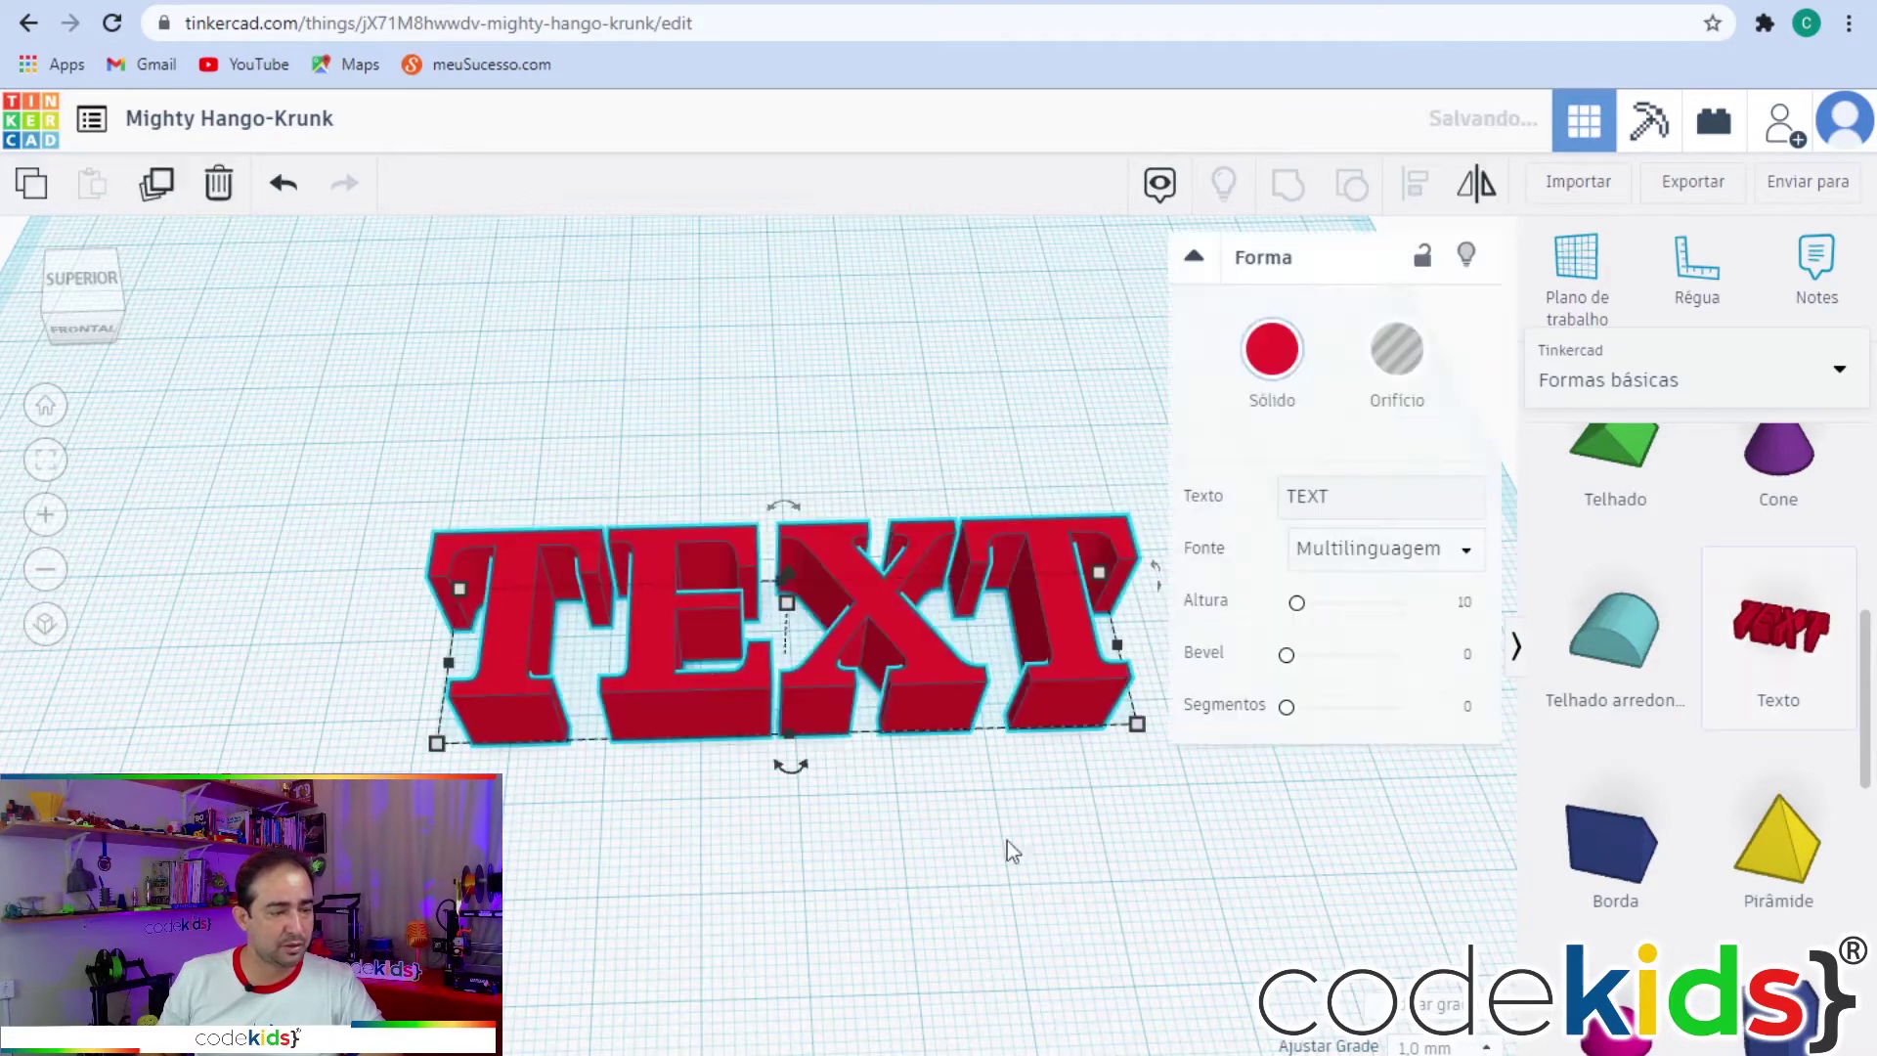
Replace the new shape's text with a person's first name in capital letters.
left_click(1357, 498)
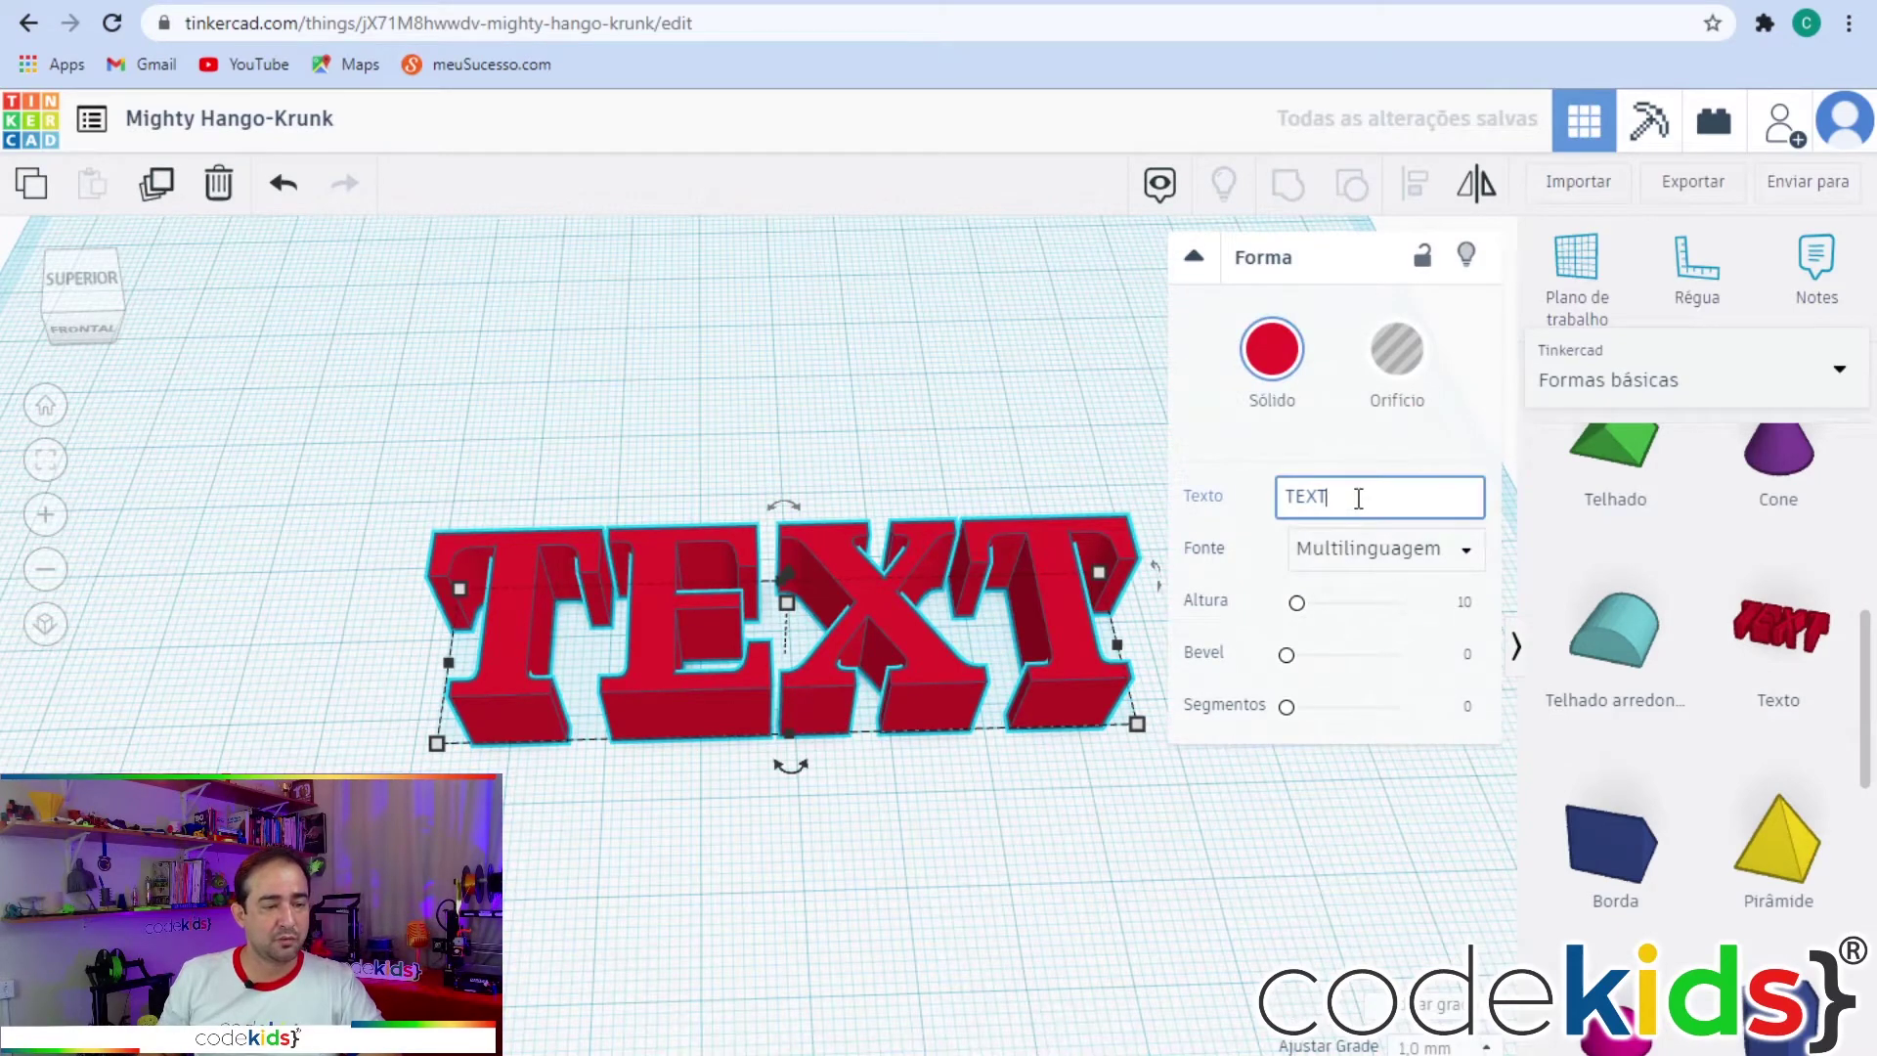
key("BackSpace")
key("BackSpace")
key("BackSpace")
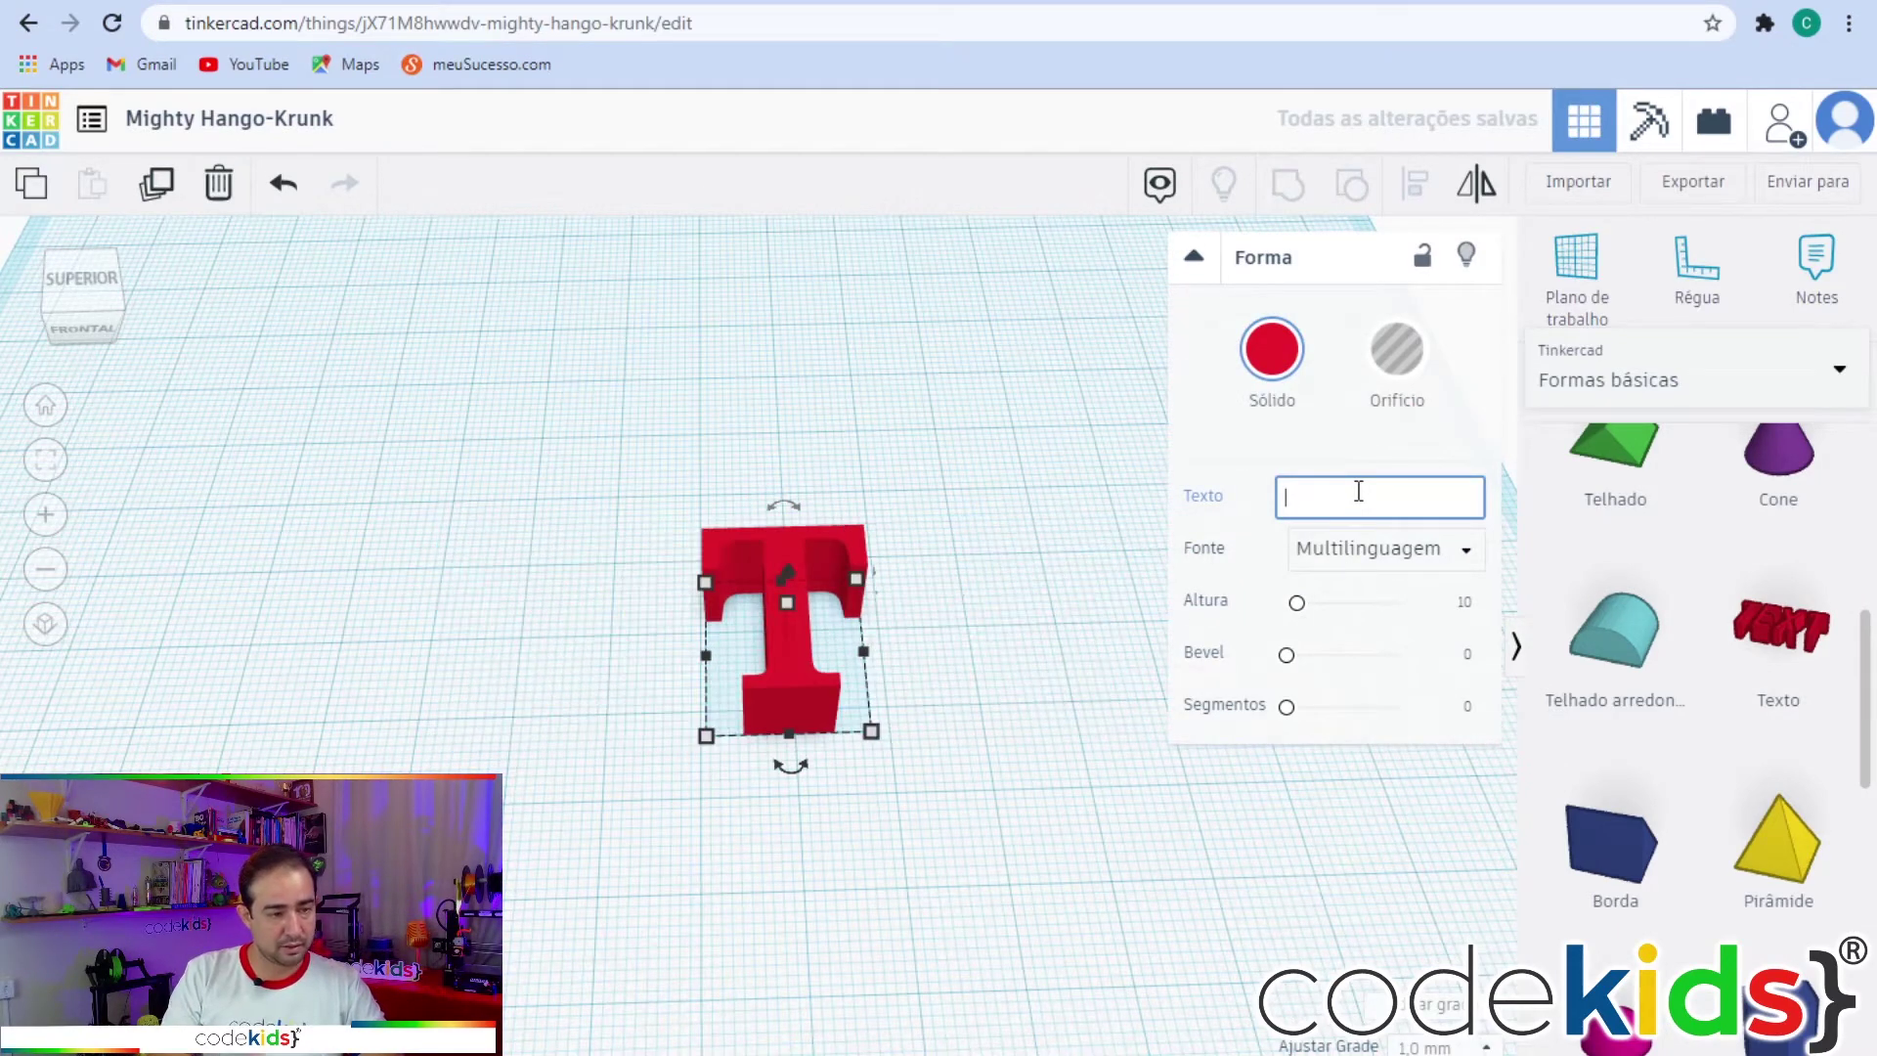
type("F")
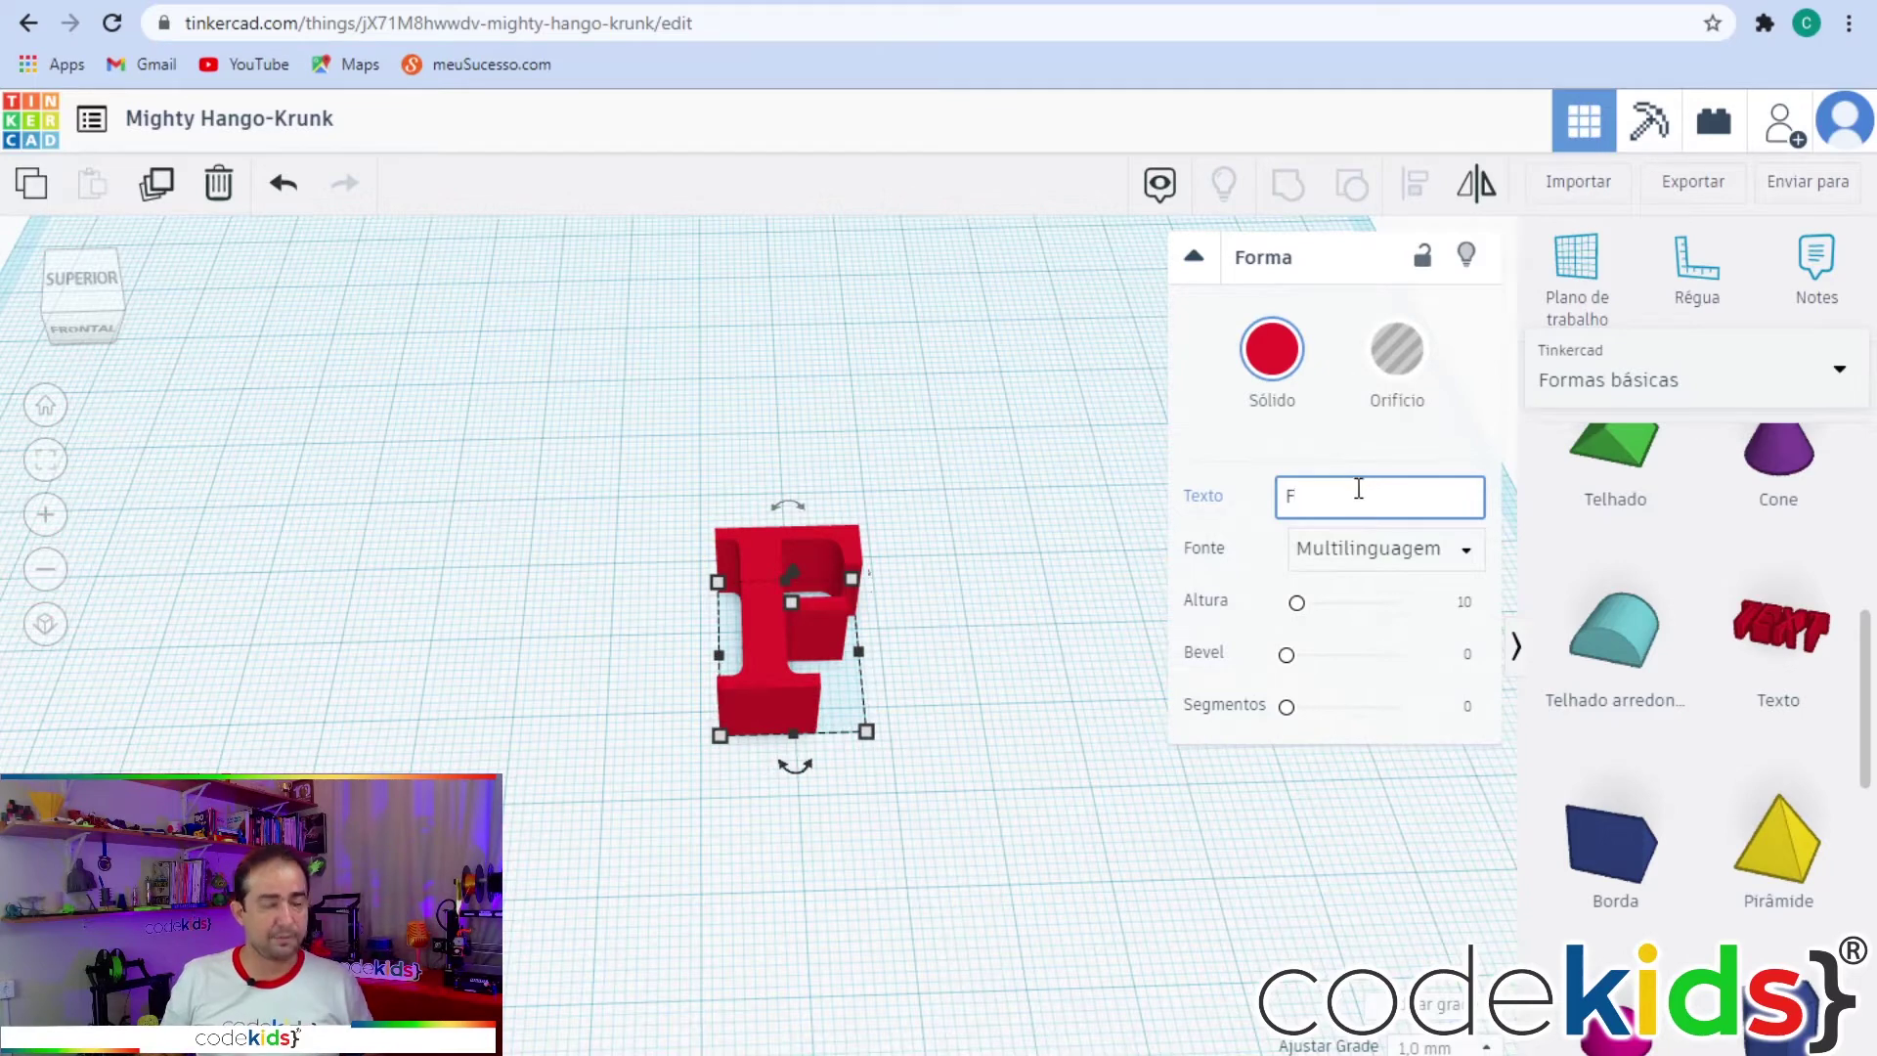
right_click_drag(1085, 518, 995, 701)
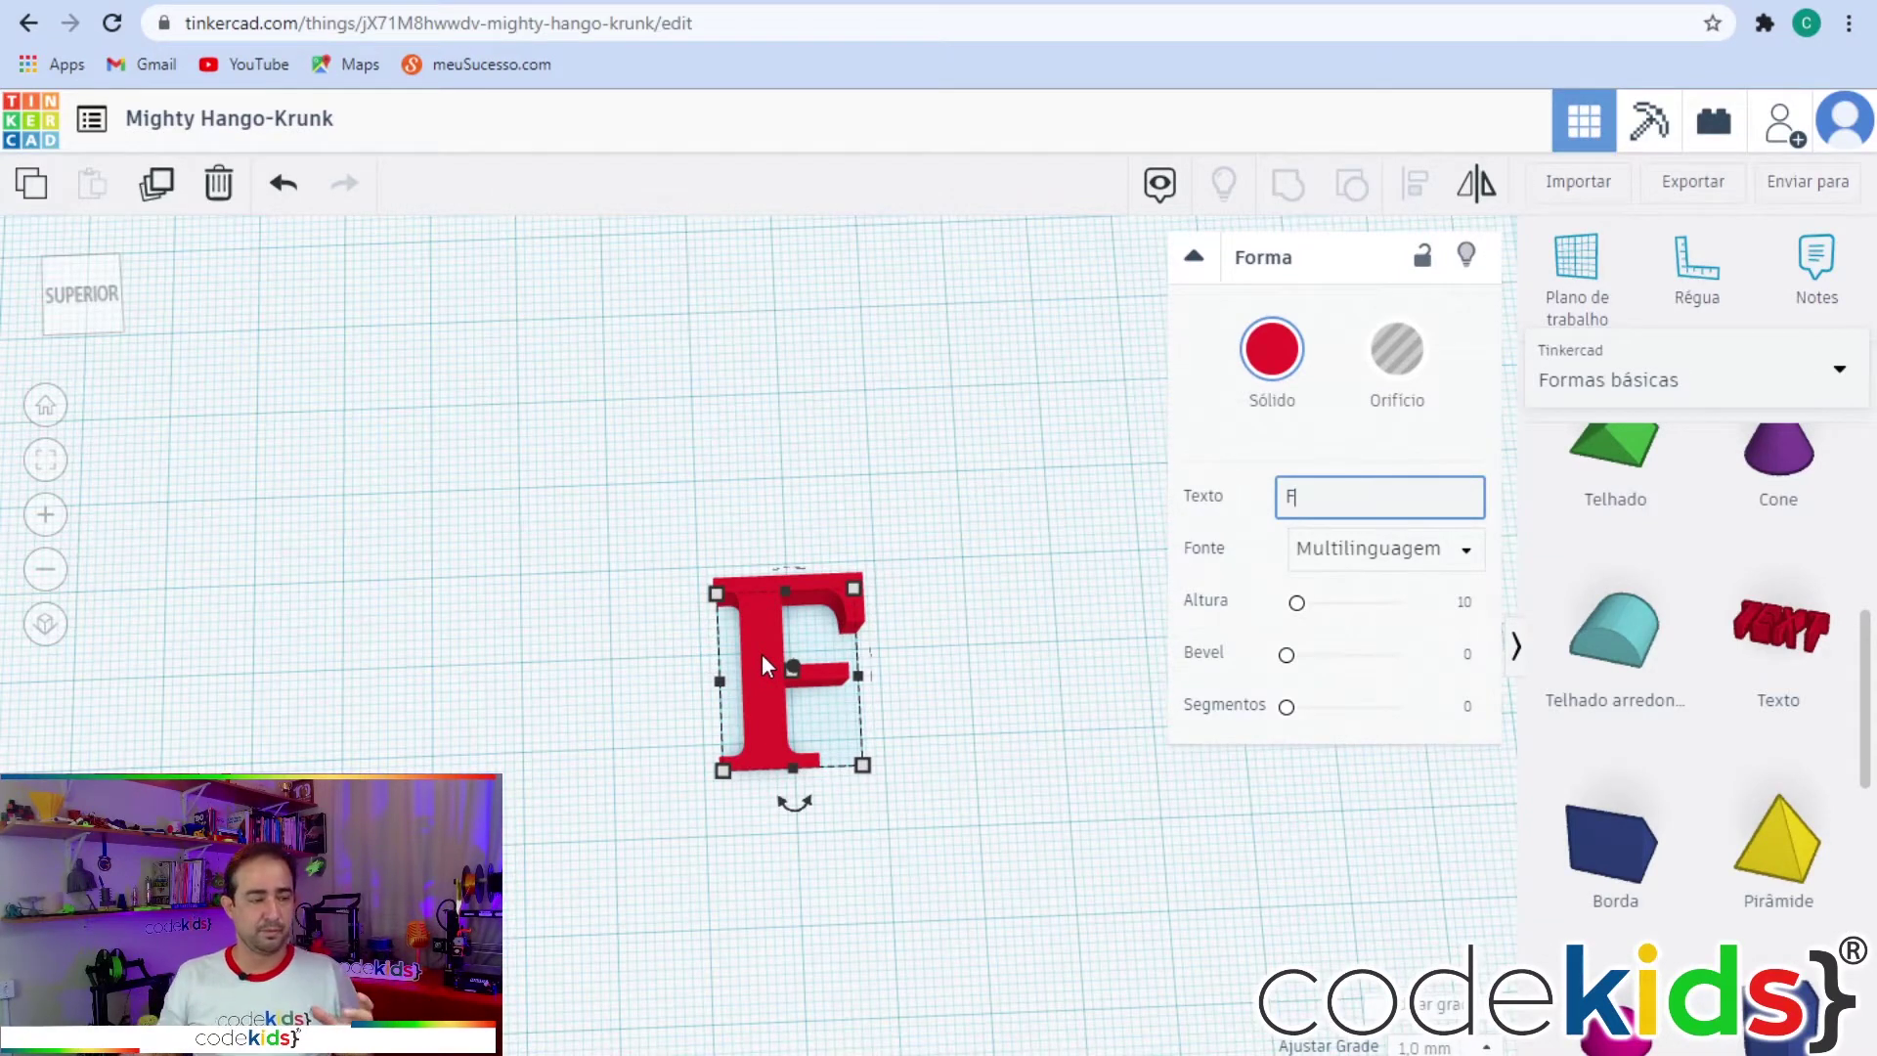
type("ERNANDO")
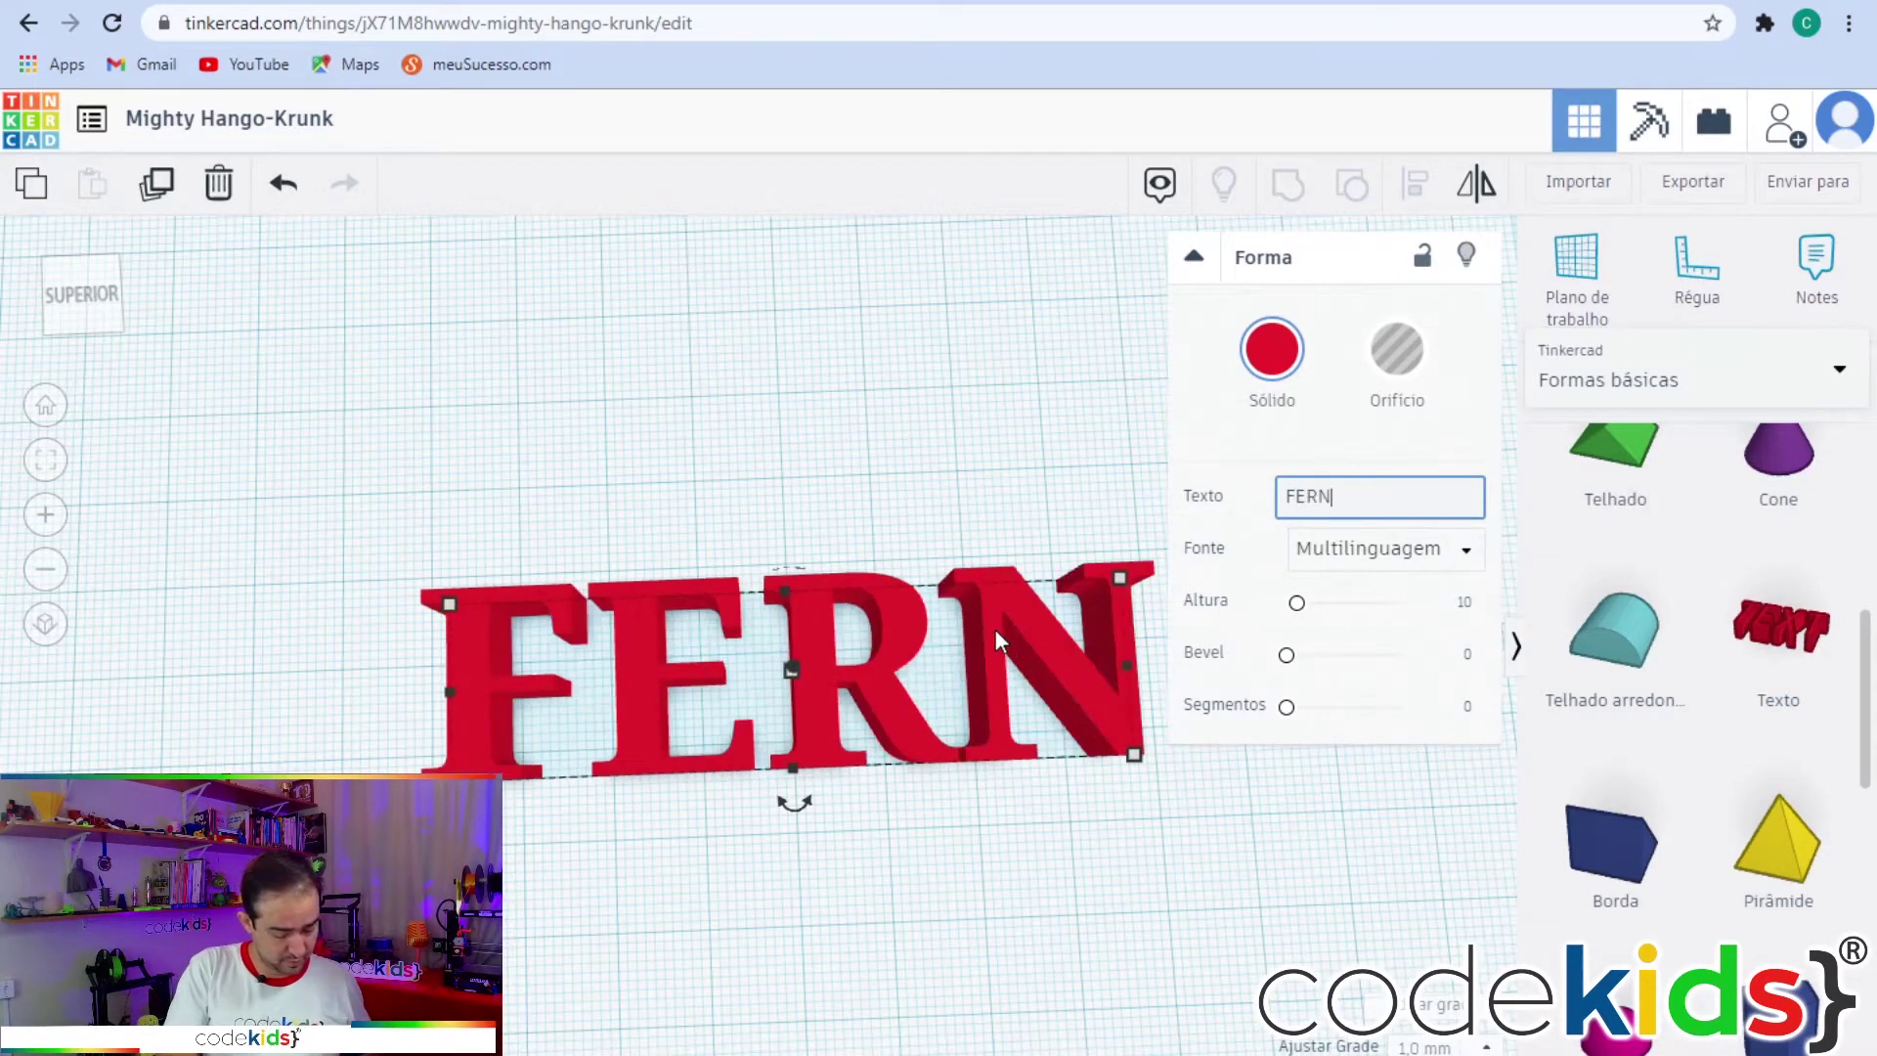
left_click(932, 410)
scroll(932, 410, "down", 3)
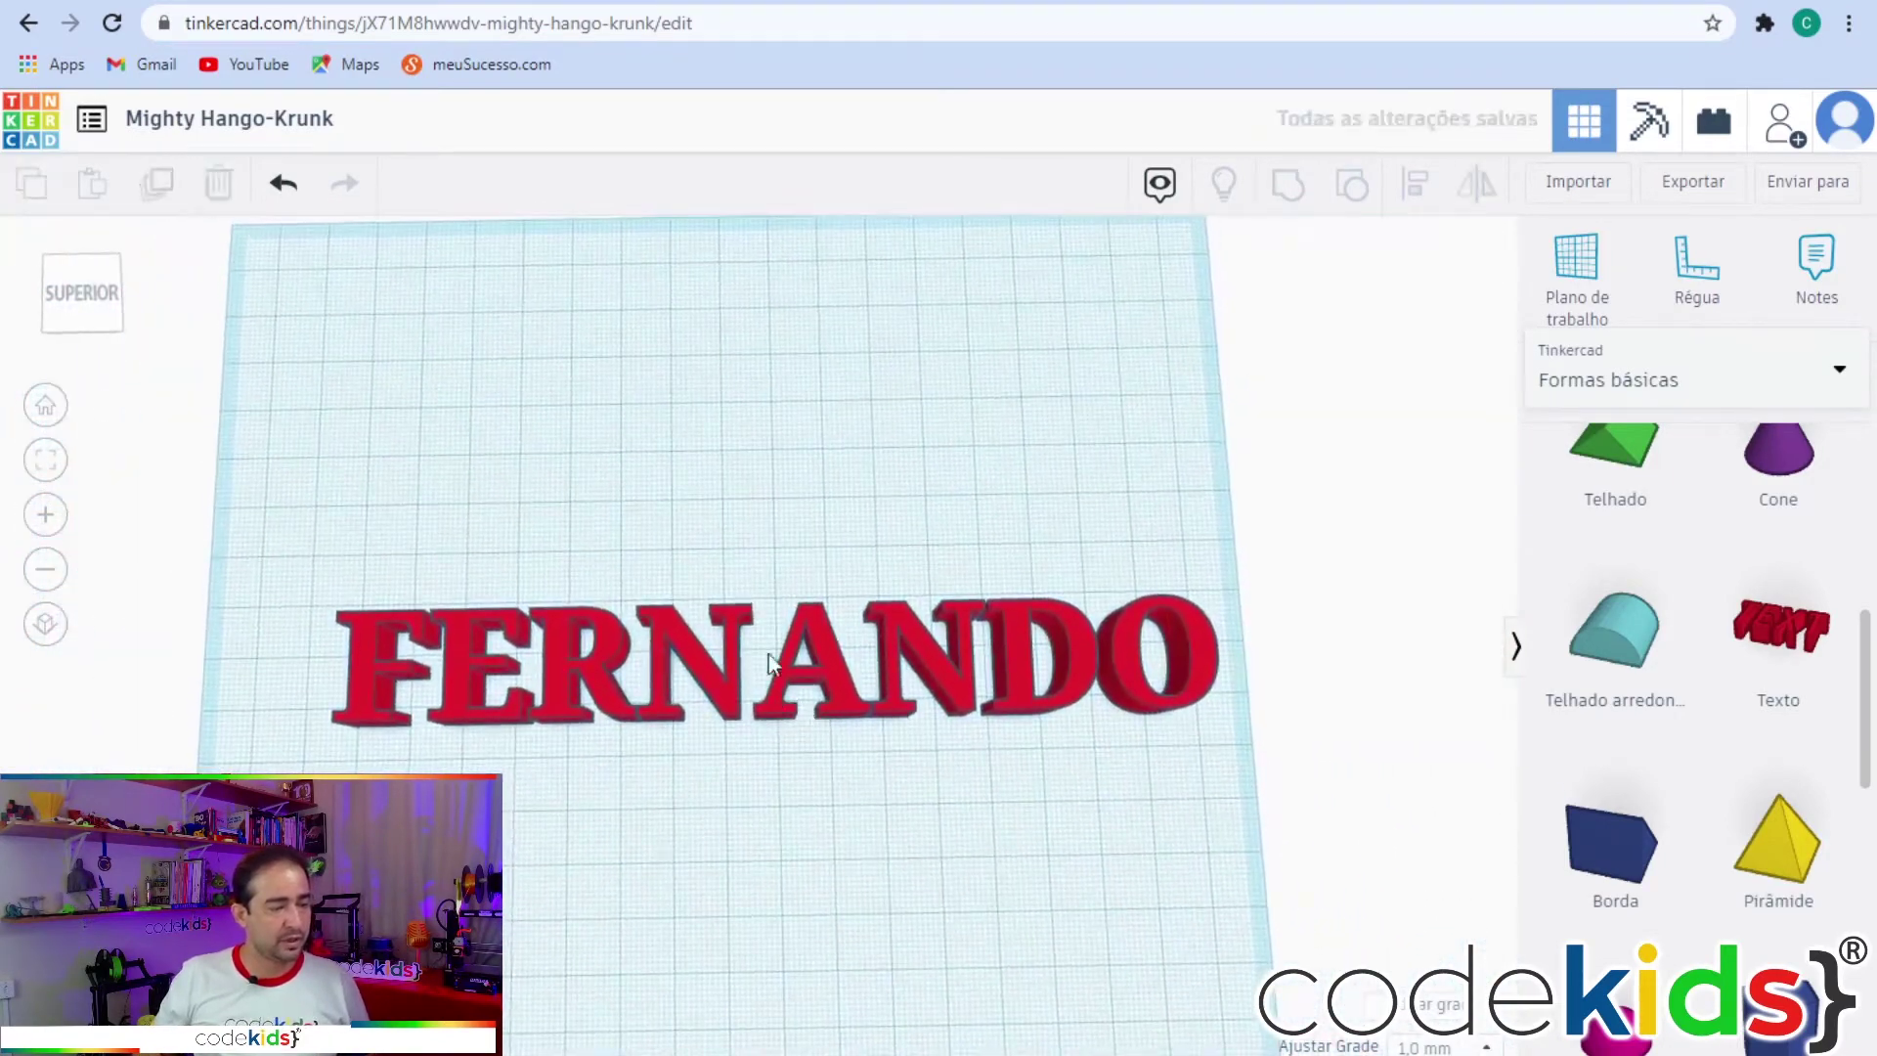
scroll(788, 630, "up", 4)
scroll(767, 659, "up", 1)
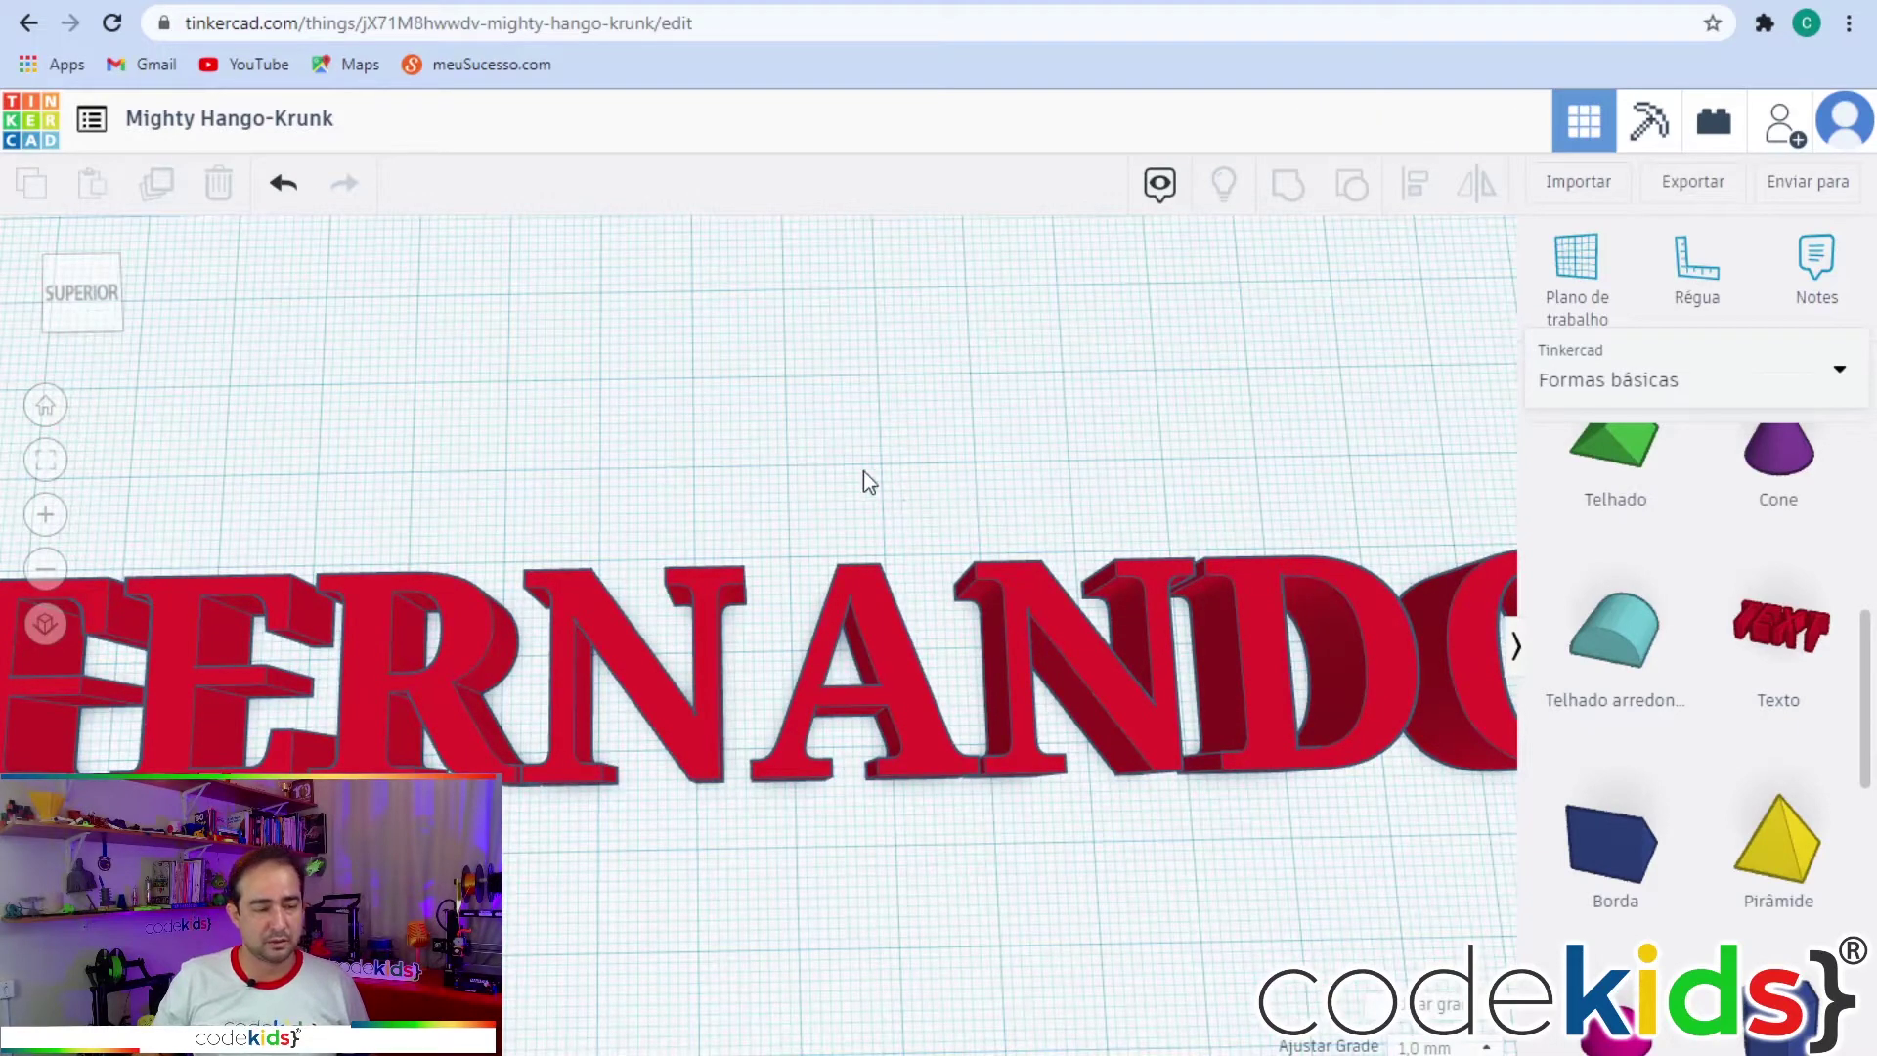
scroll(1042, 505, "down", 5)
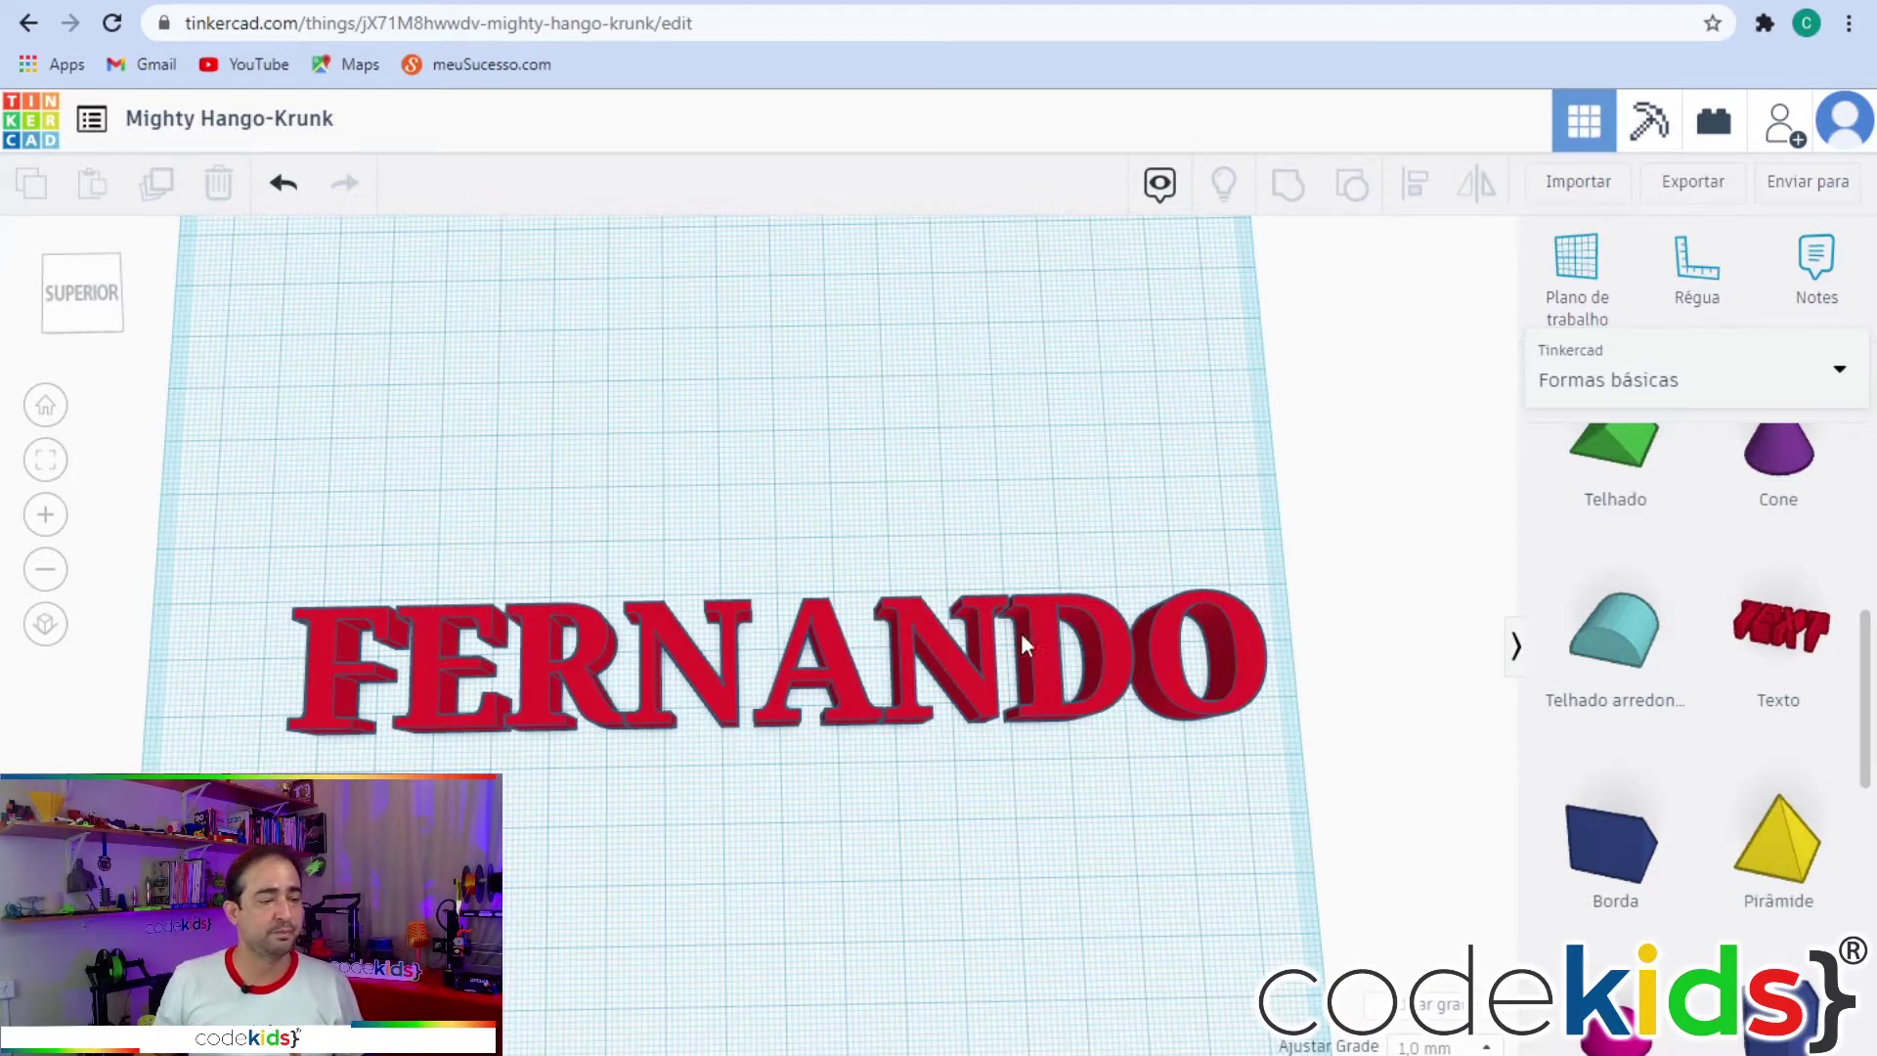
Reduce the text shape's wording to the single letter F.
left_click(924, 627)
left_click(1399, 496)
key("BackSpace")
key("BackSpace")
key("BackSpace")
key("BackSpace")
key("BackSpace")
key("BackSpace")
key("BackSpace")
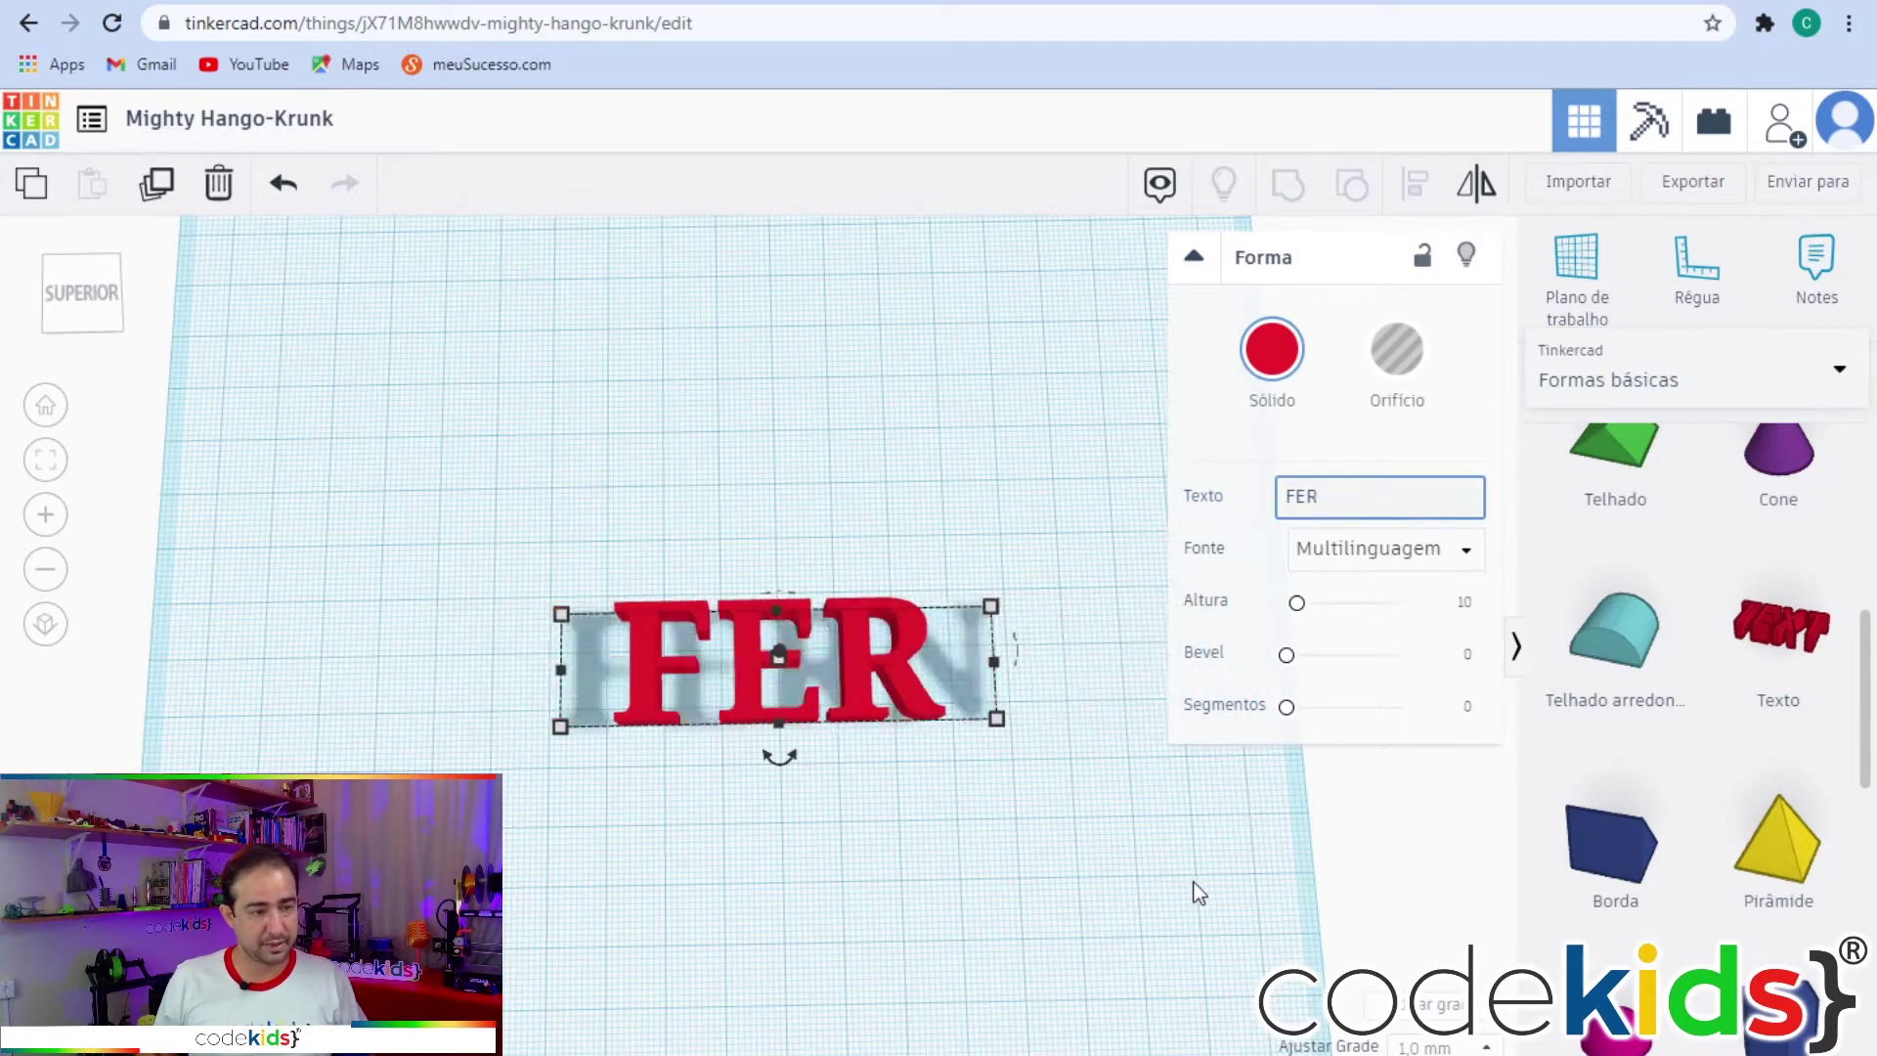
left_click(963, 879)
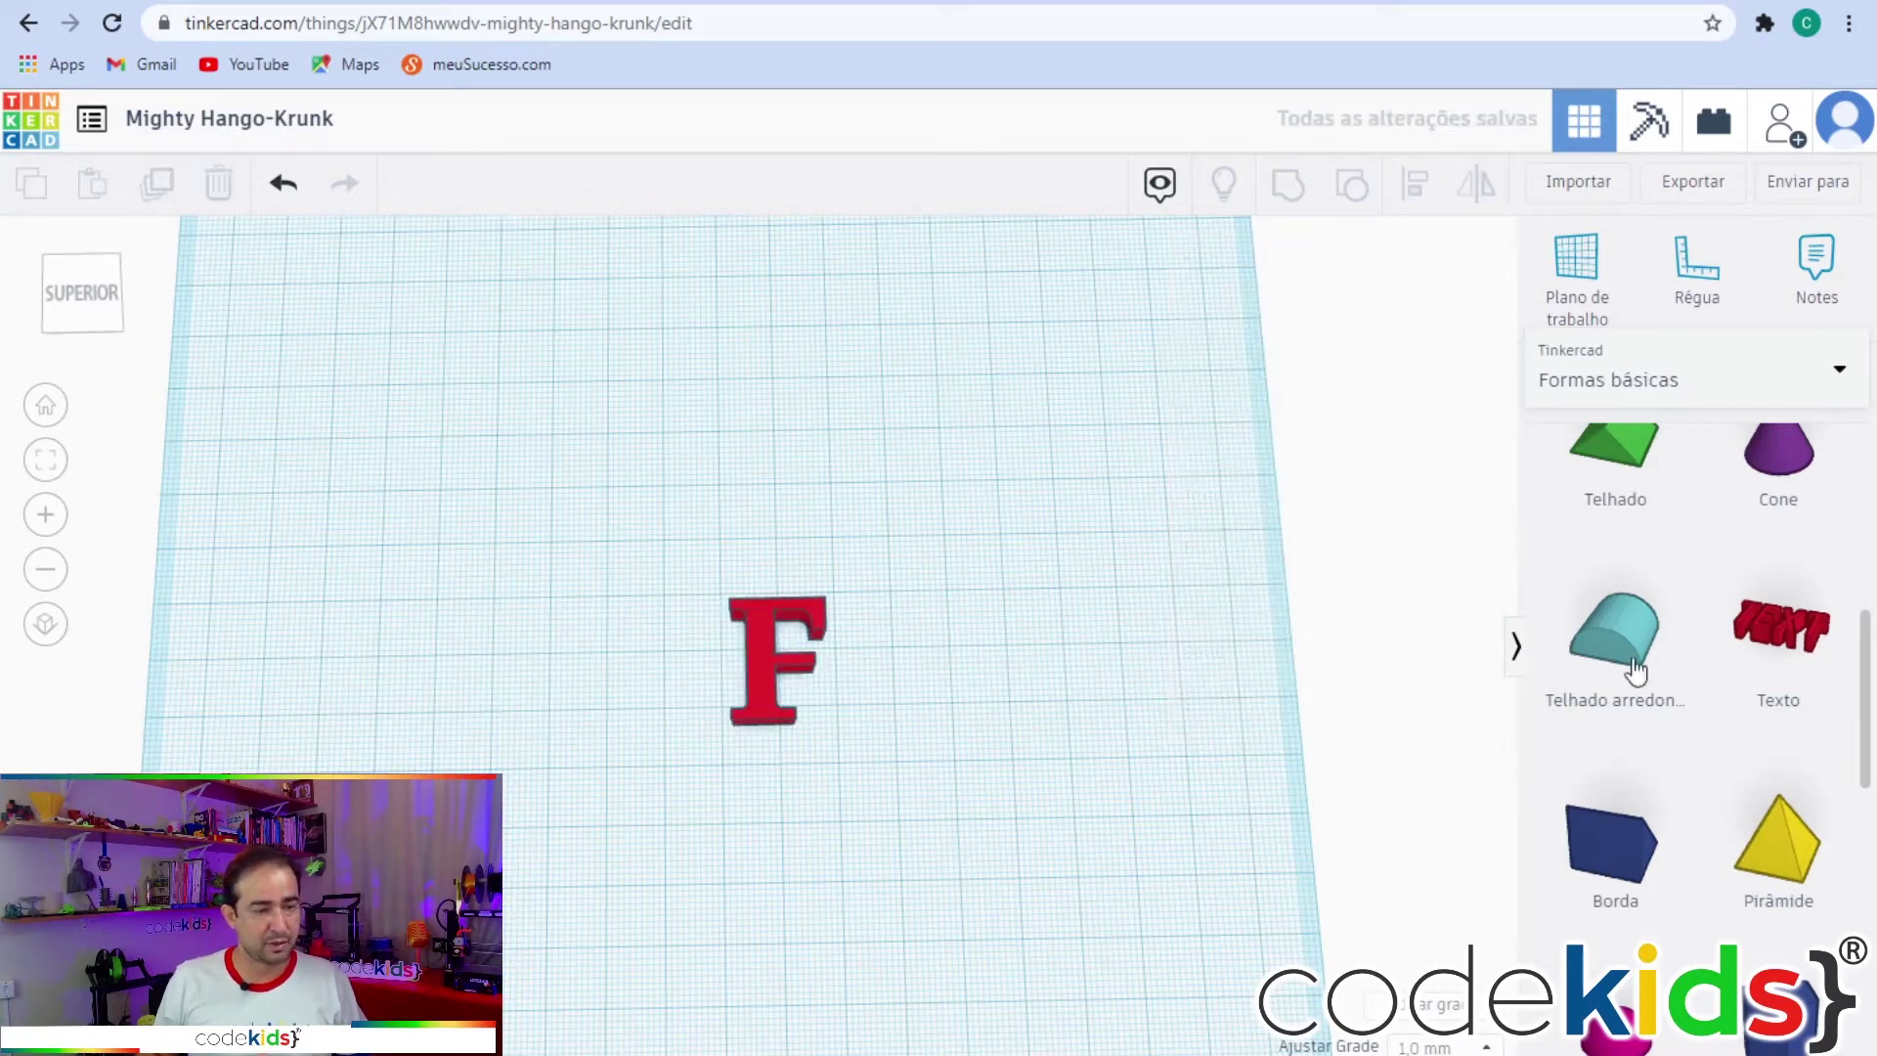
Place a second Texto shape beside the F and set its text to the letter E.
left_click_drag(1789, 637, 964, 659)
left_click(1361, 504)
key("BackSpace")
key("BackSpace")
key("BackSpace")
key("BackSpace")
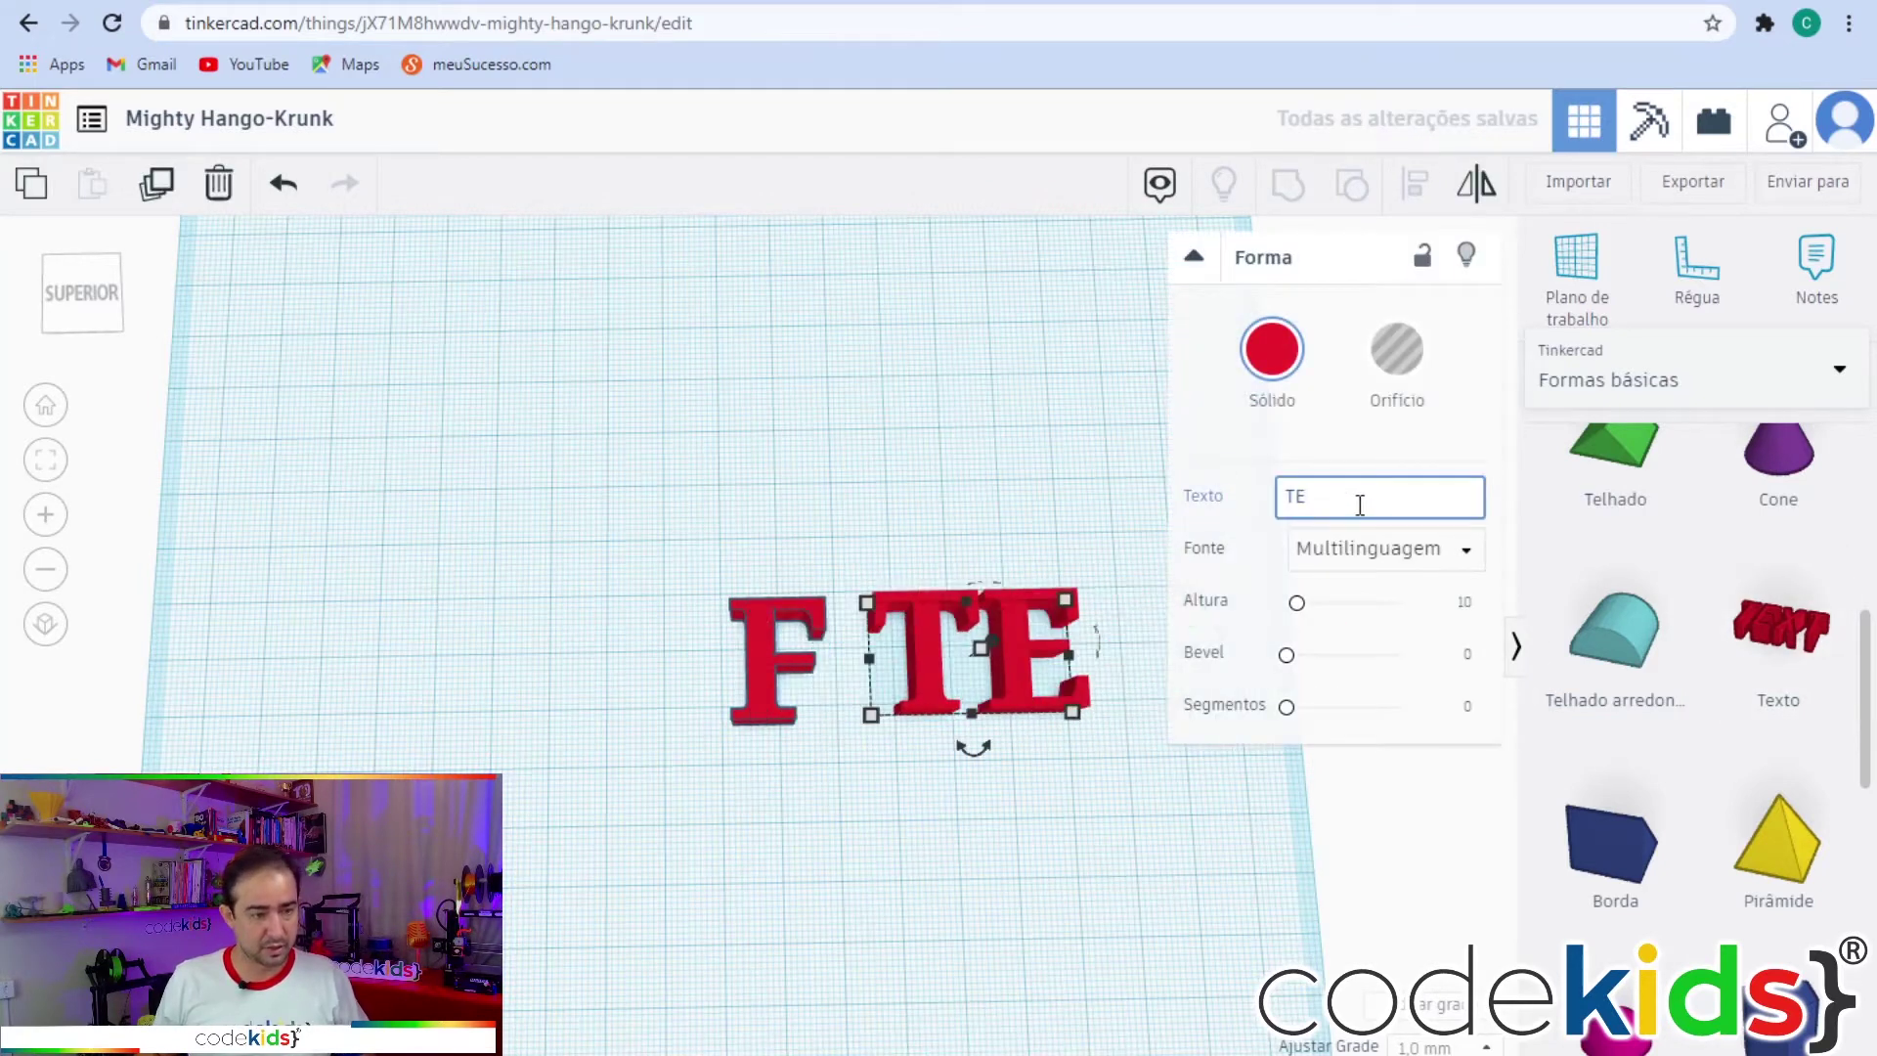
type("E")
left_click(1034, 919)
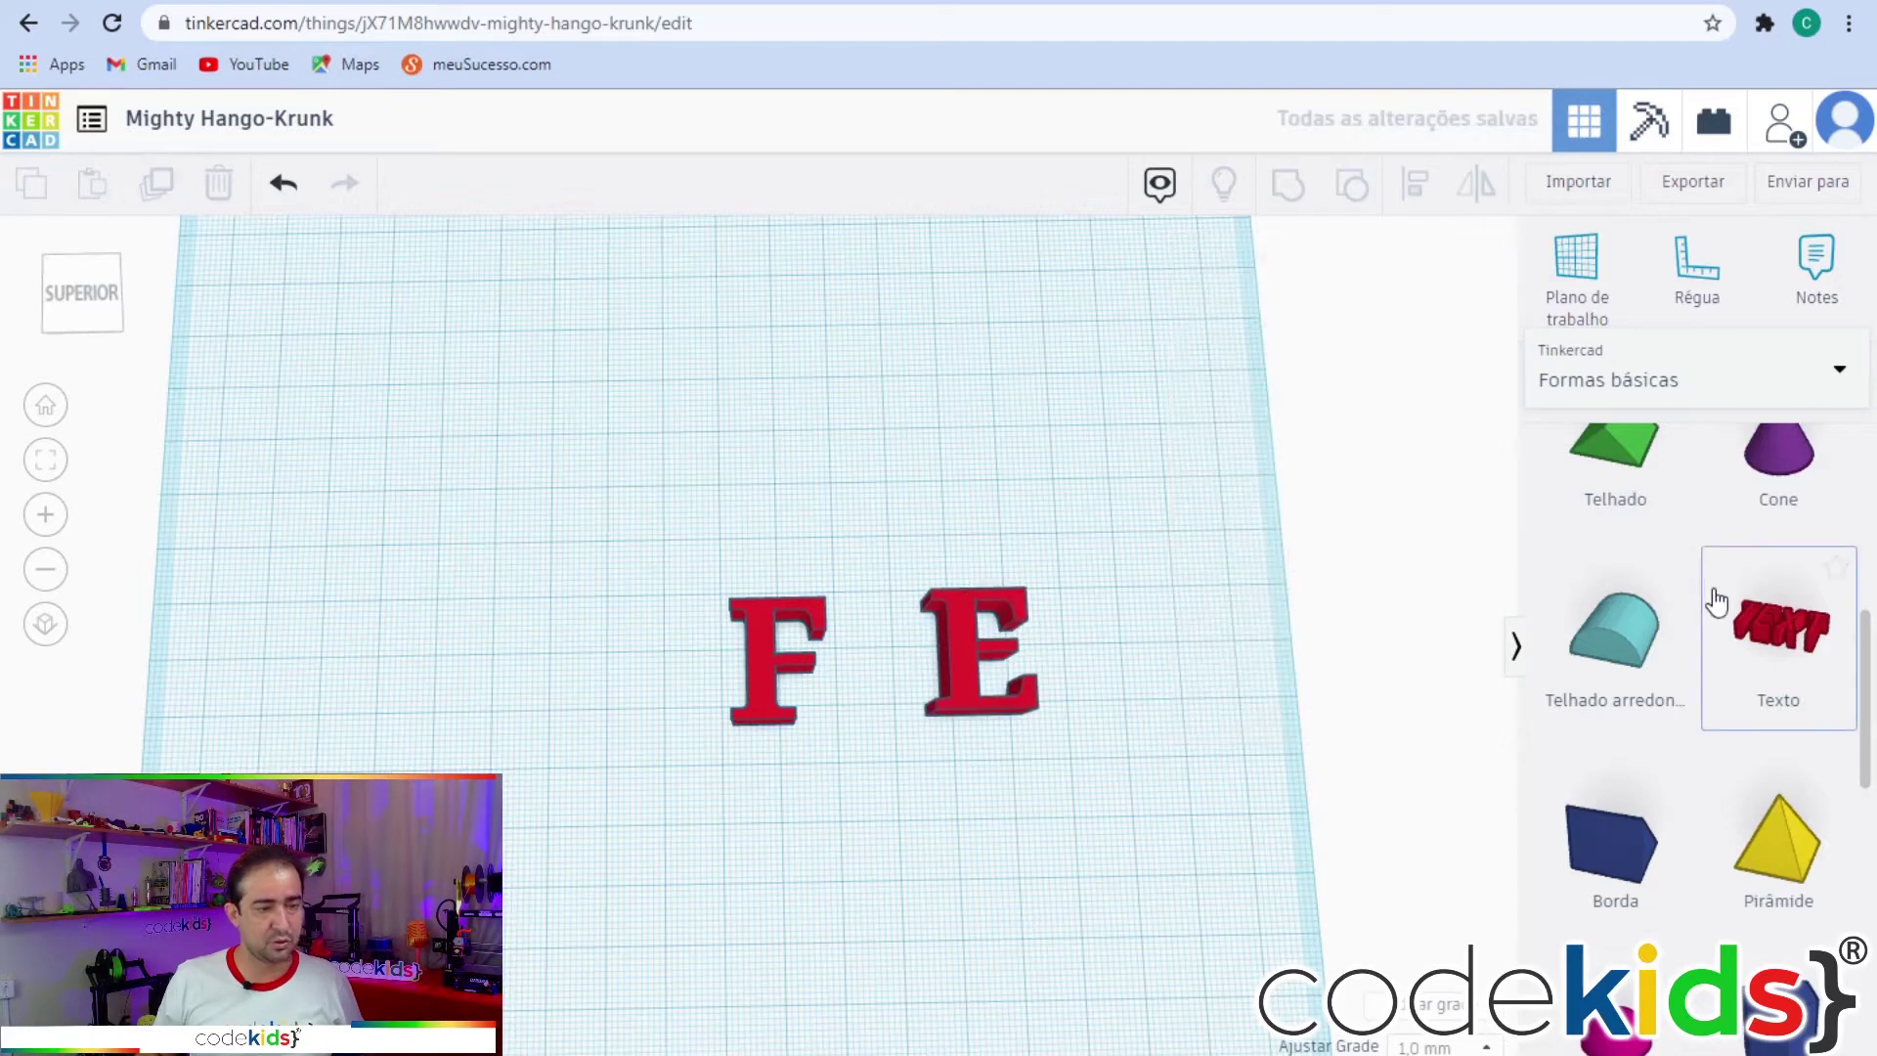
Place a third Texto shape in front of the E and set its text to the letter R.
left_click_drag(1038, 763, 927, 816)
left_click(1352, 498)
left_click_drag(1352, 500, 1244, 513)
left_click(1243, 508)
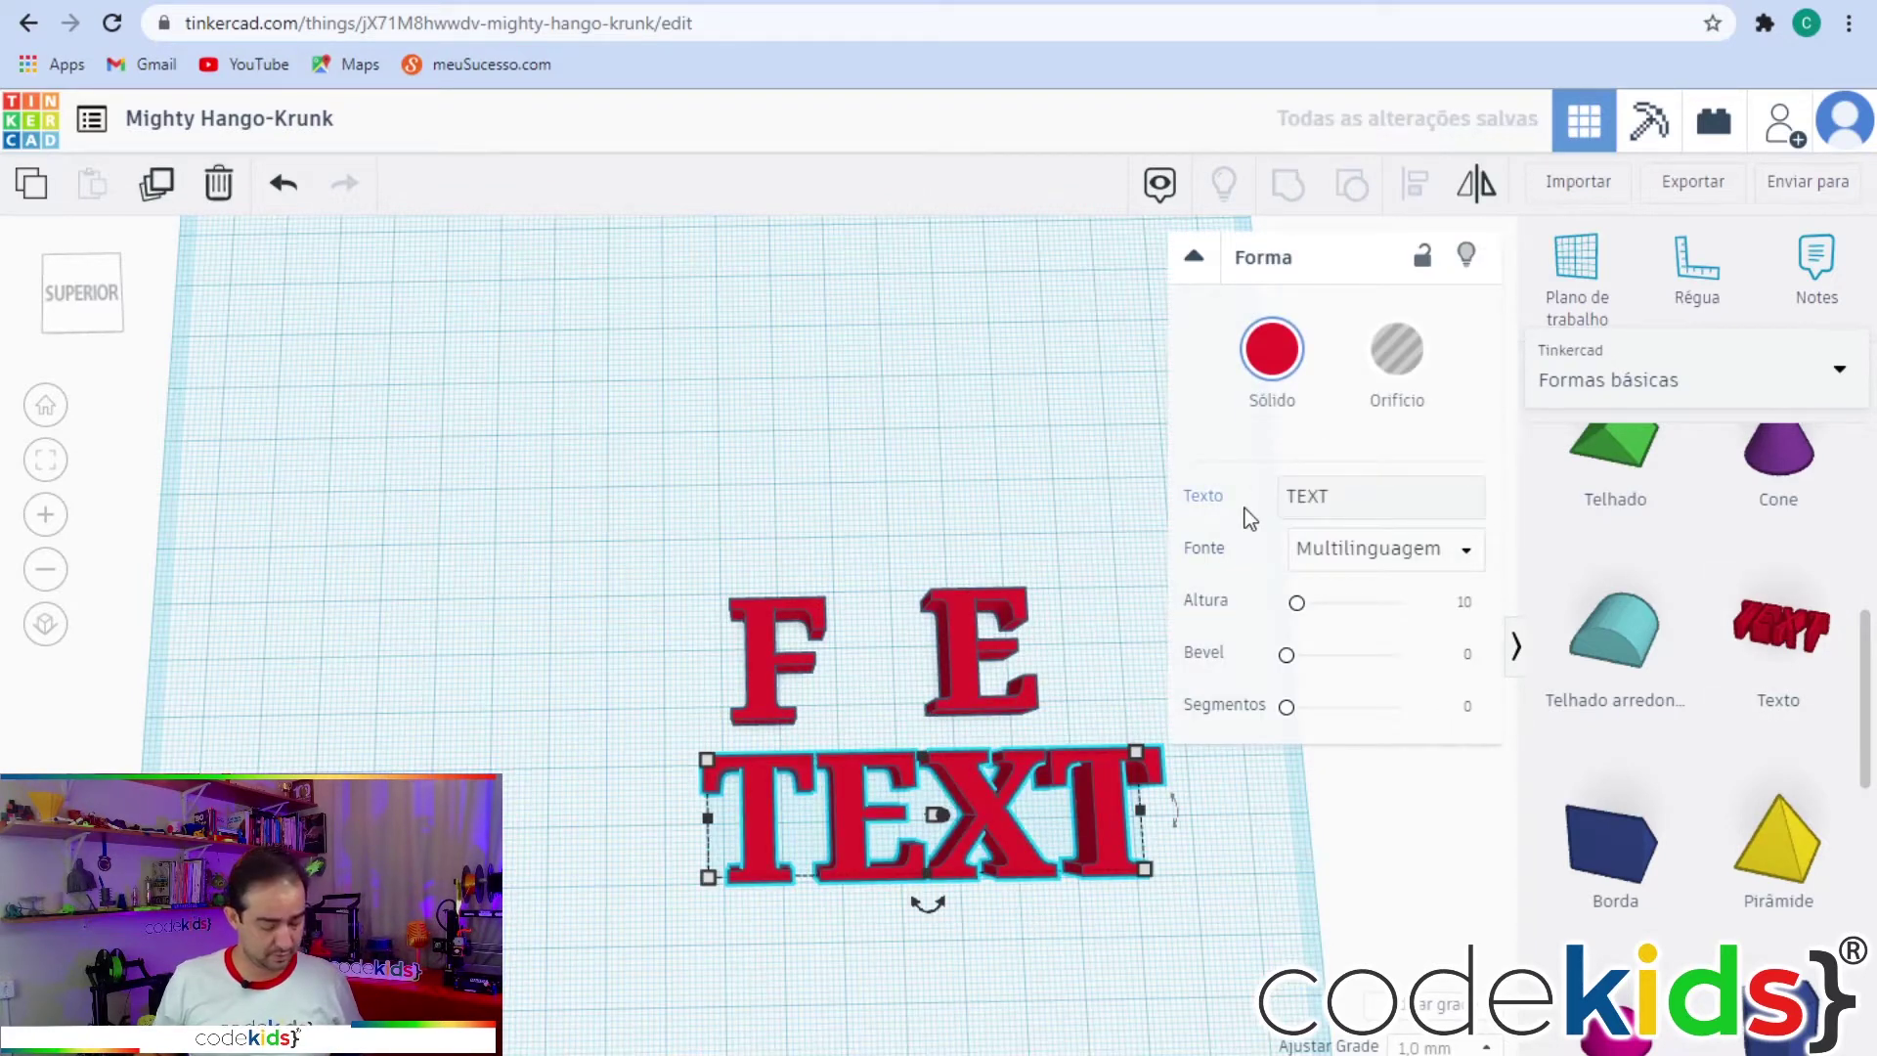
key("r")
double_click(1356, 490)
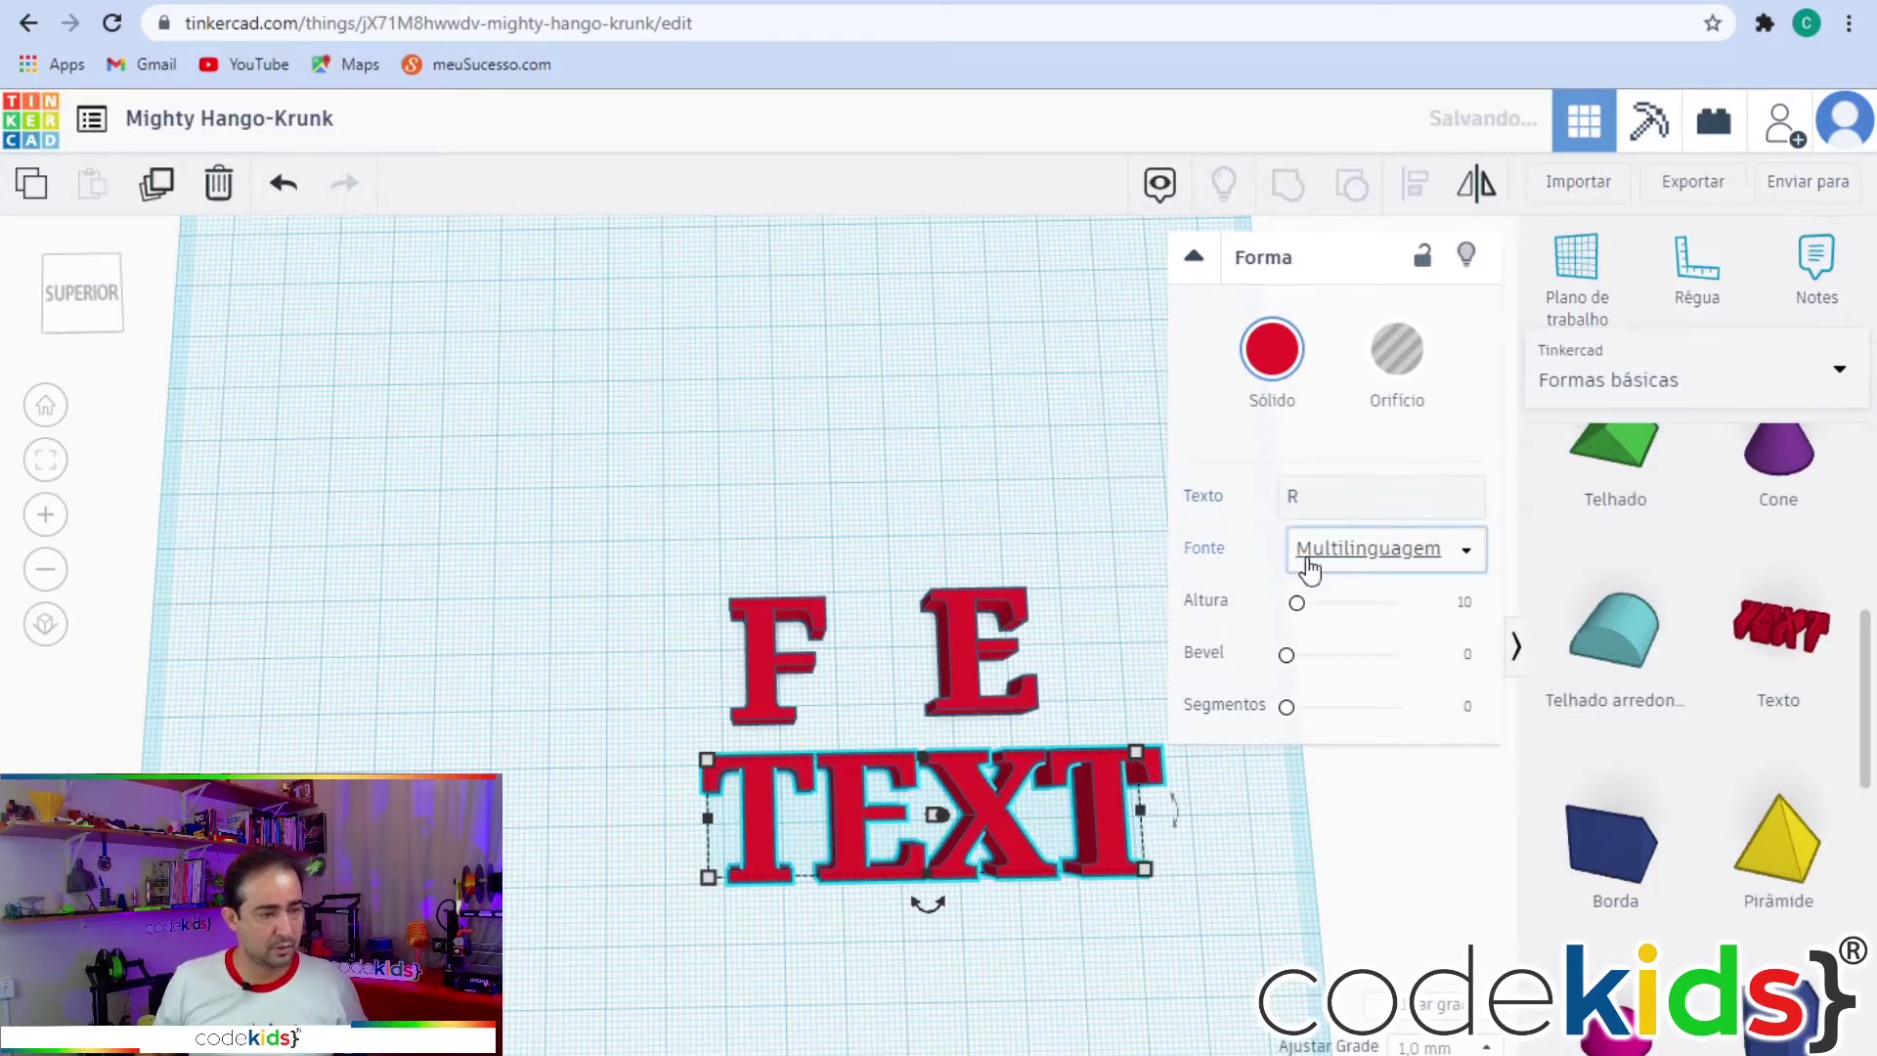
key("Return")
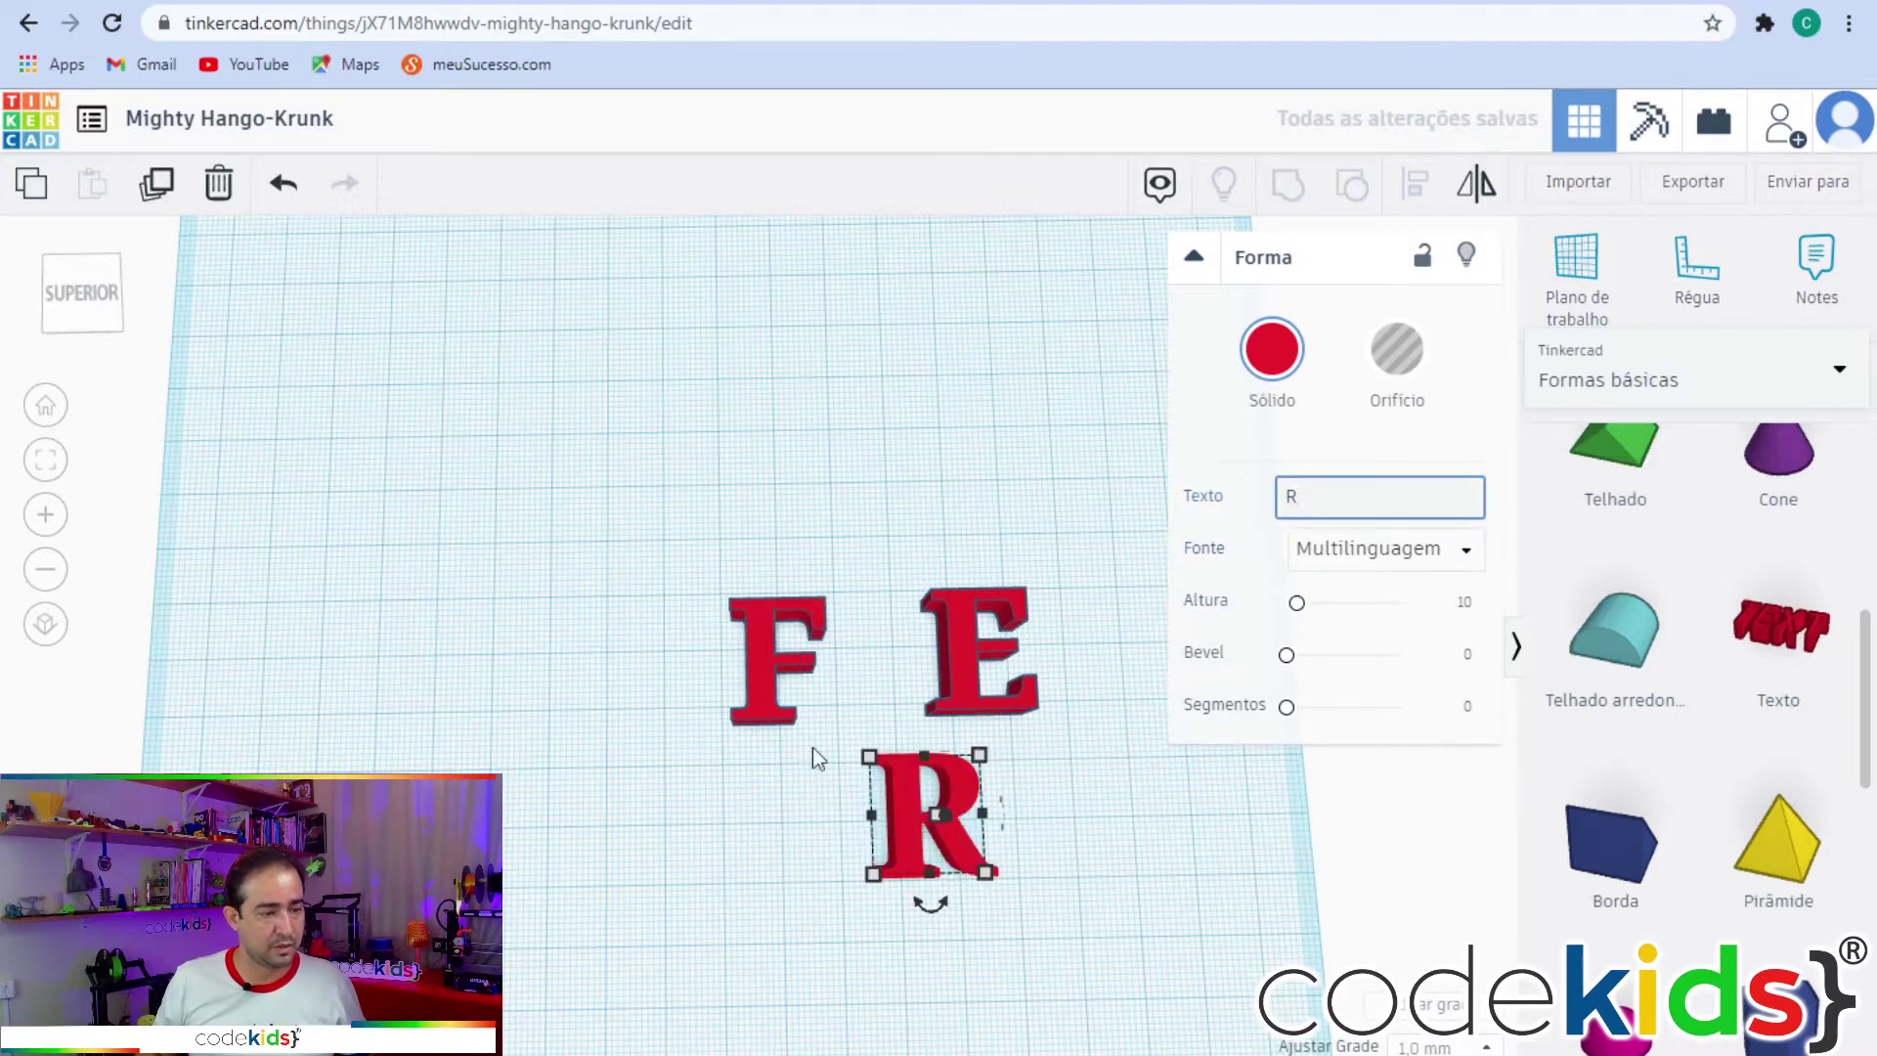
Move the F, E and R side by side into a roughly straight row in reading order.
left_click(776, 514)
left_click_drag(763, 651, 563, 648)
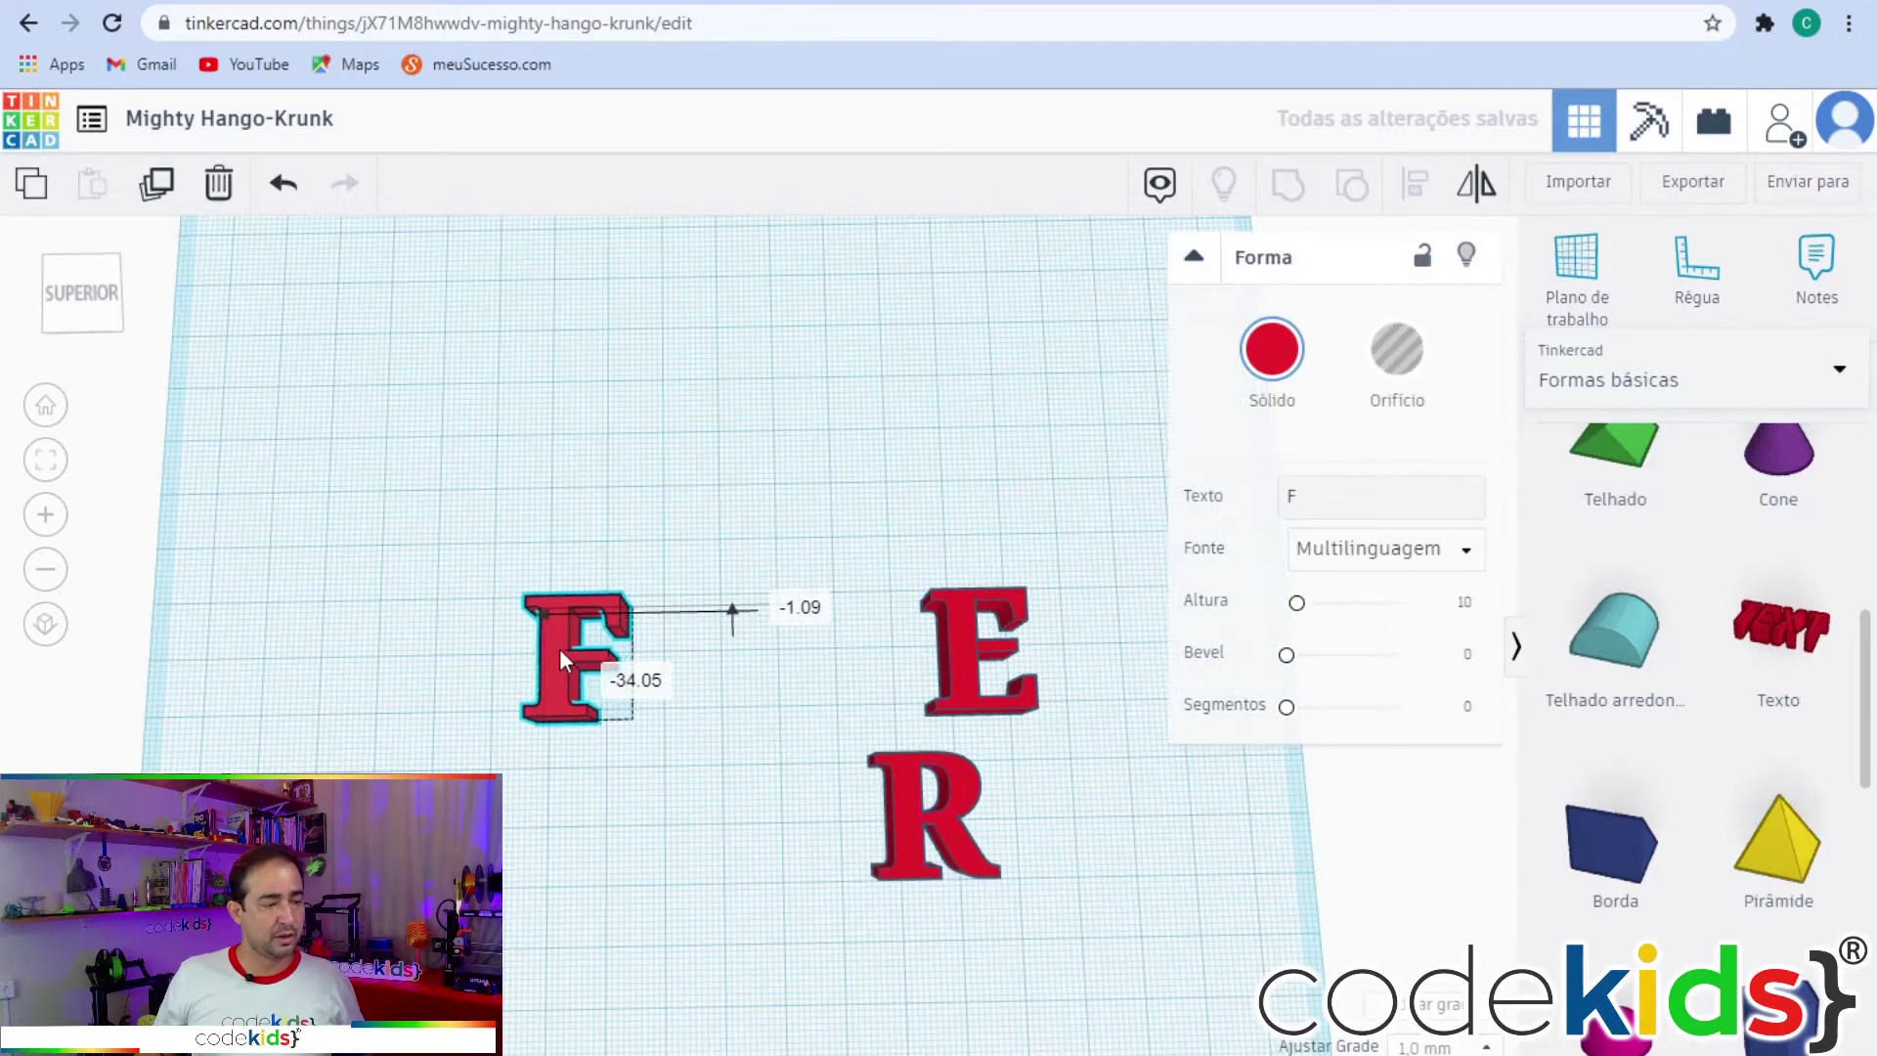
left_click_drag(962, 667, 670, 659)
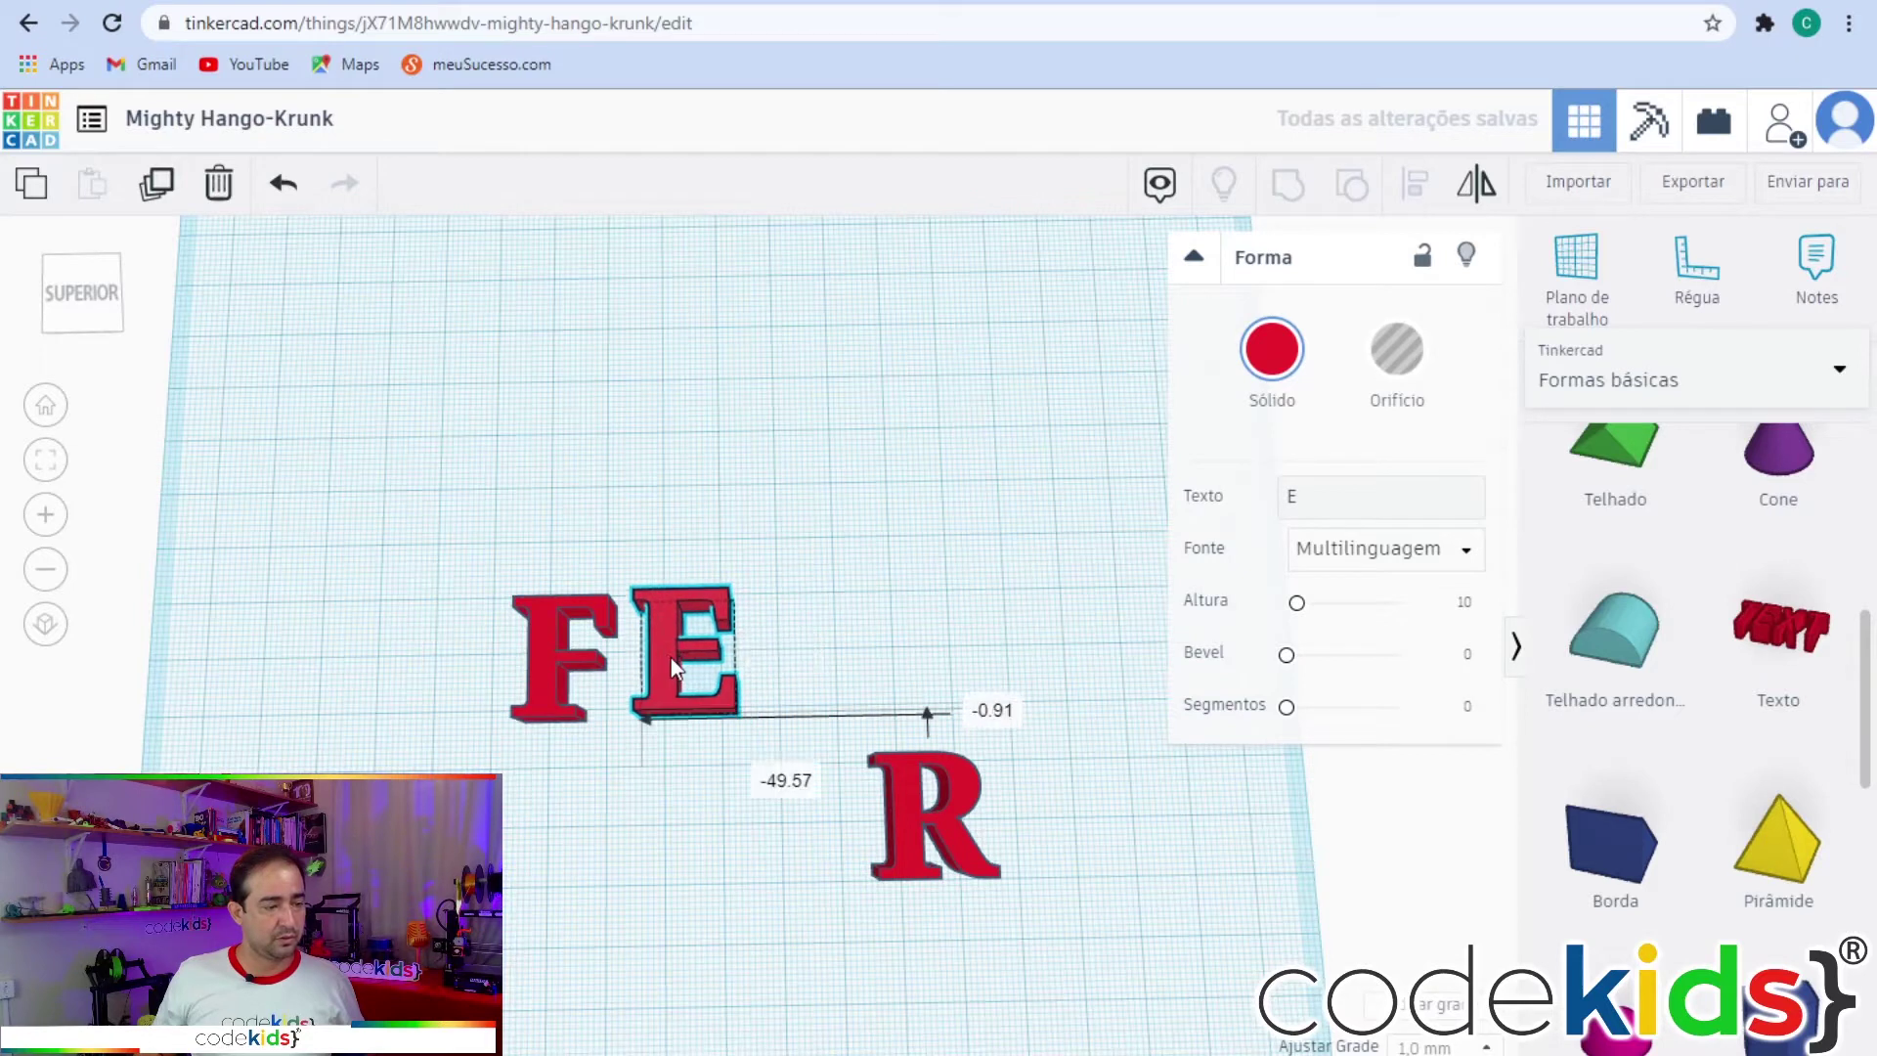
left_click_drag(895, 805, 794, 664)
left_click(885, 518)
Select all three letters and align them by their centres in the front-to-back direction.
right_click_drag(983, 589, 1194, 694)
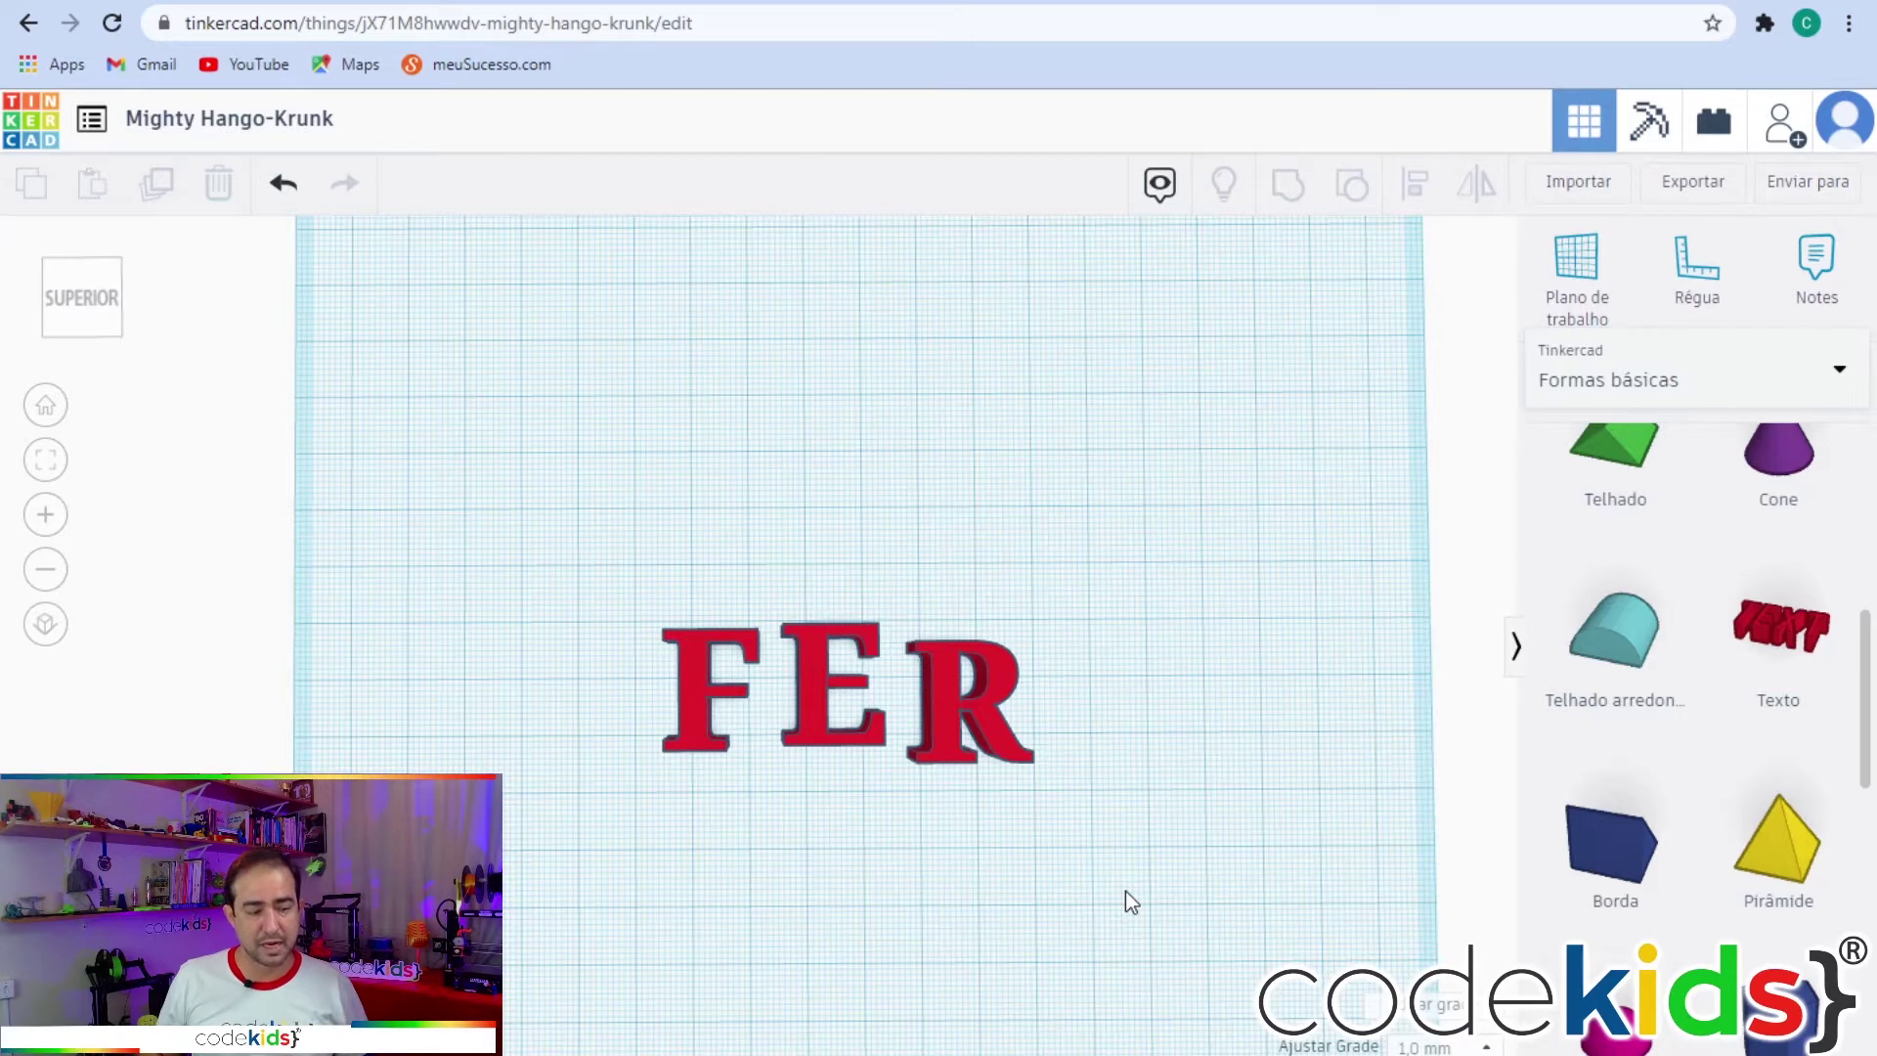
left_click_drag(1124, 890, 546, 533)
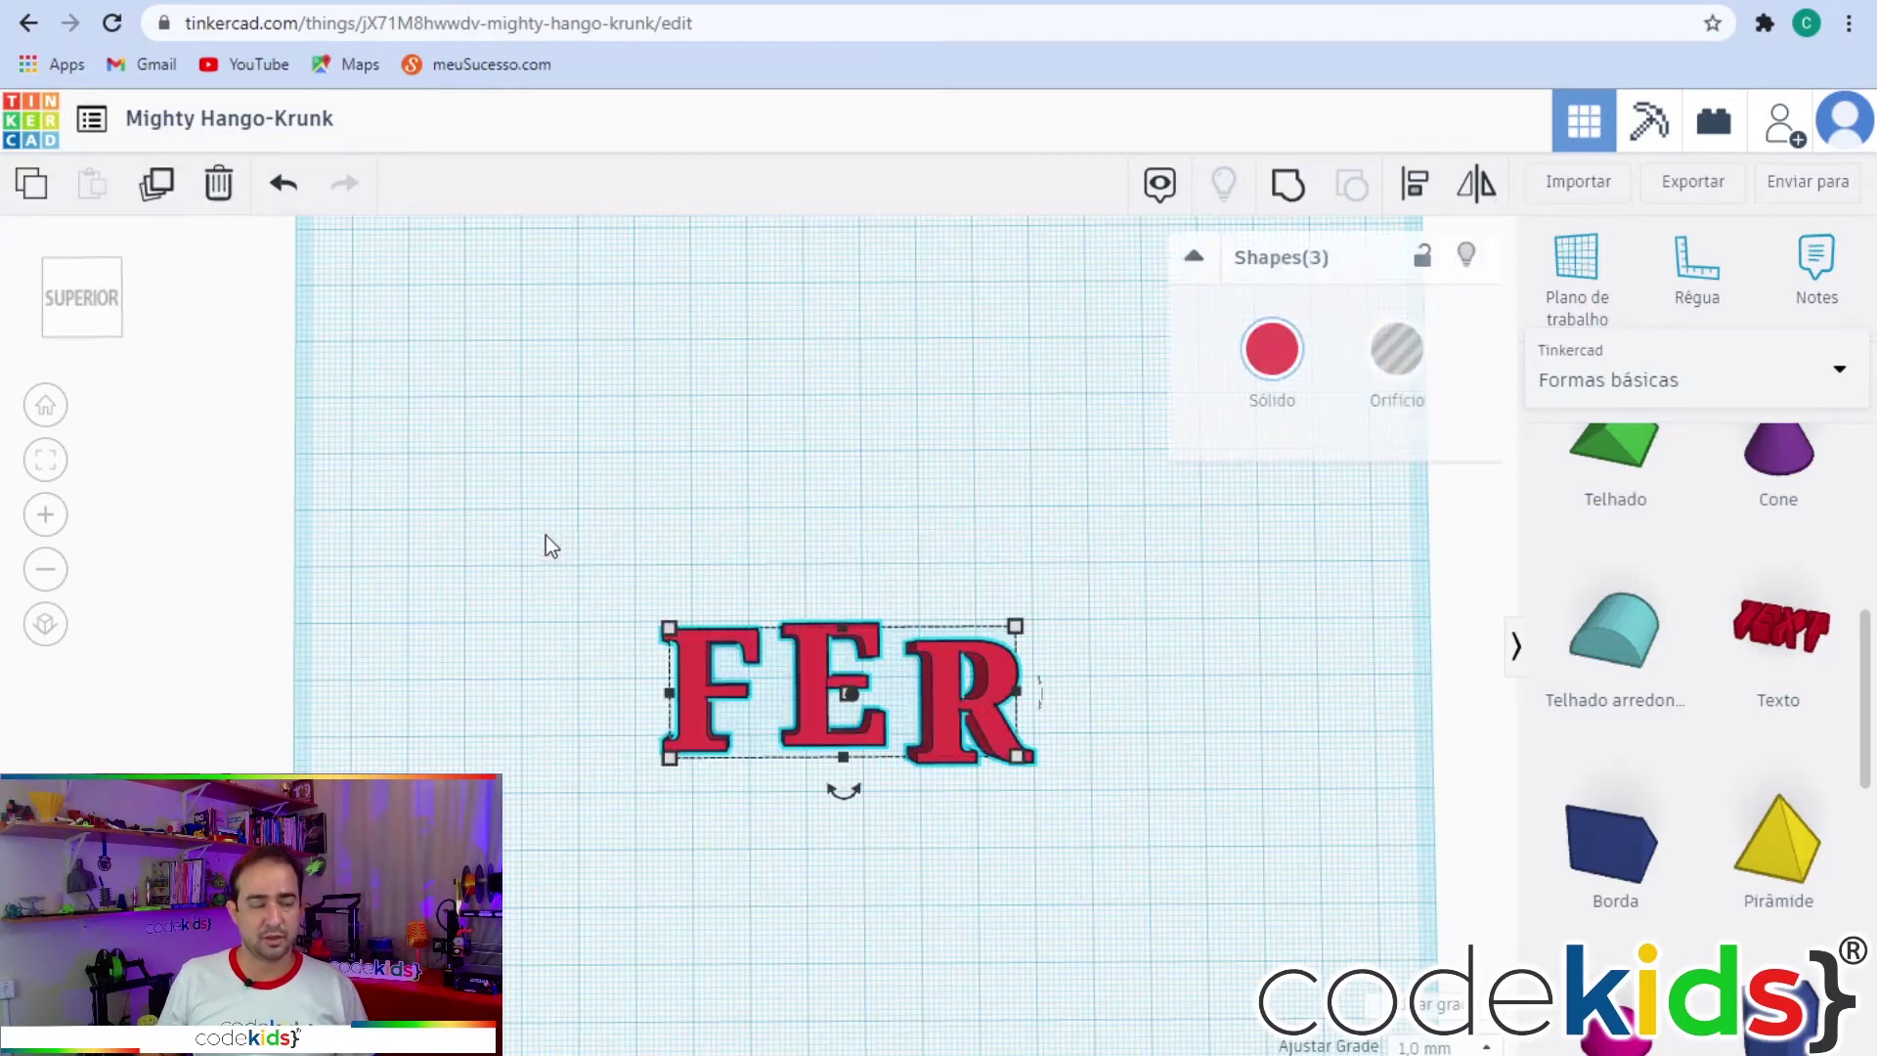
right_click_drag(782, 912, 792, 885)
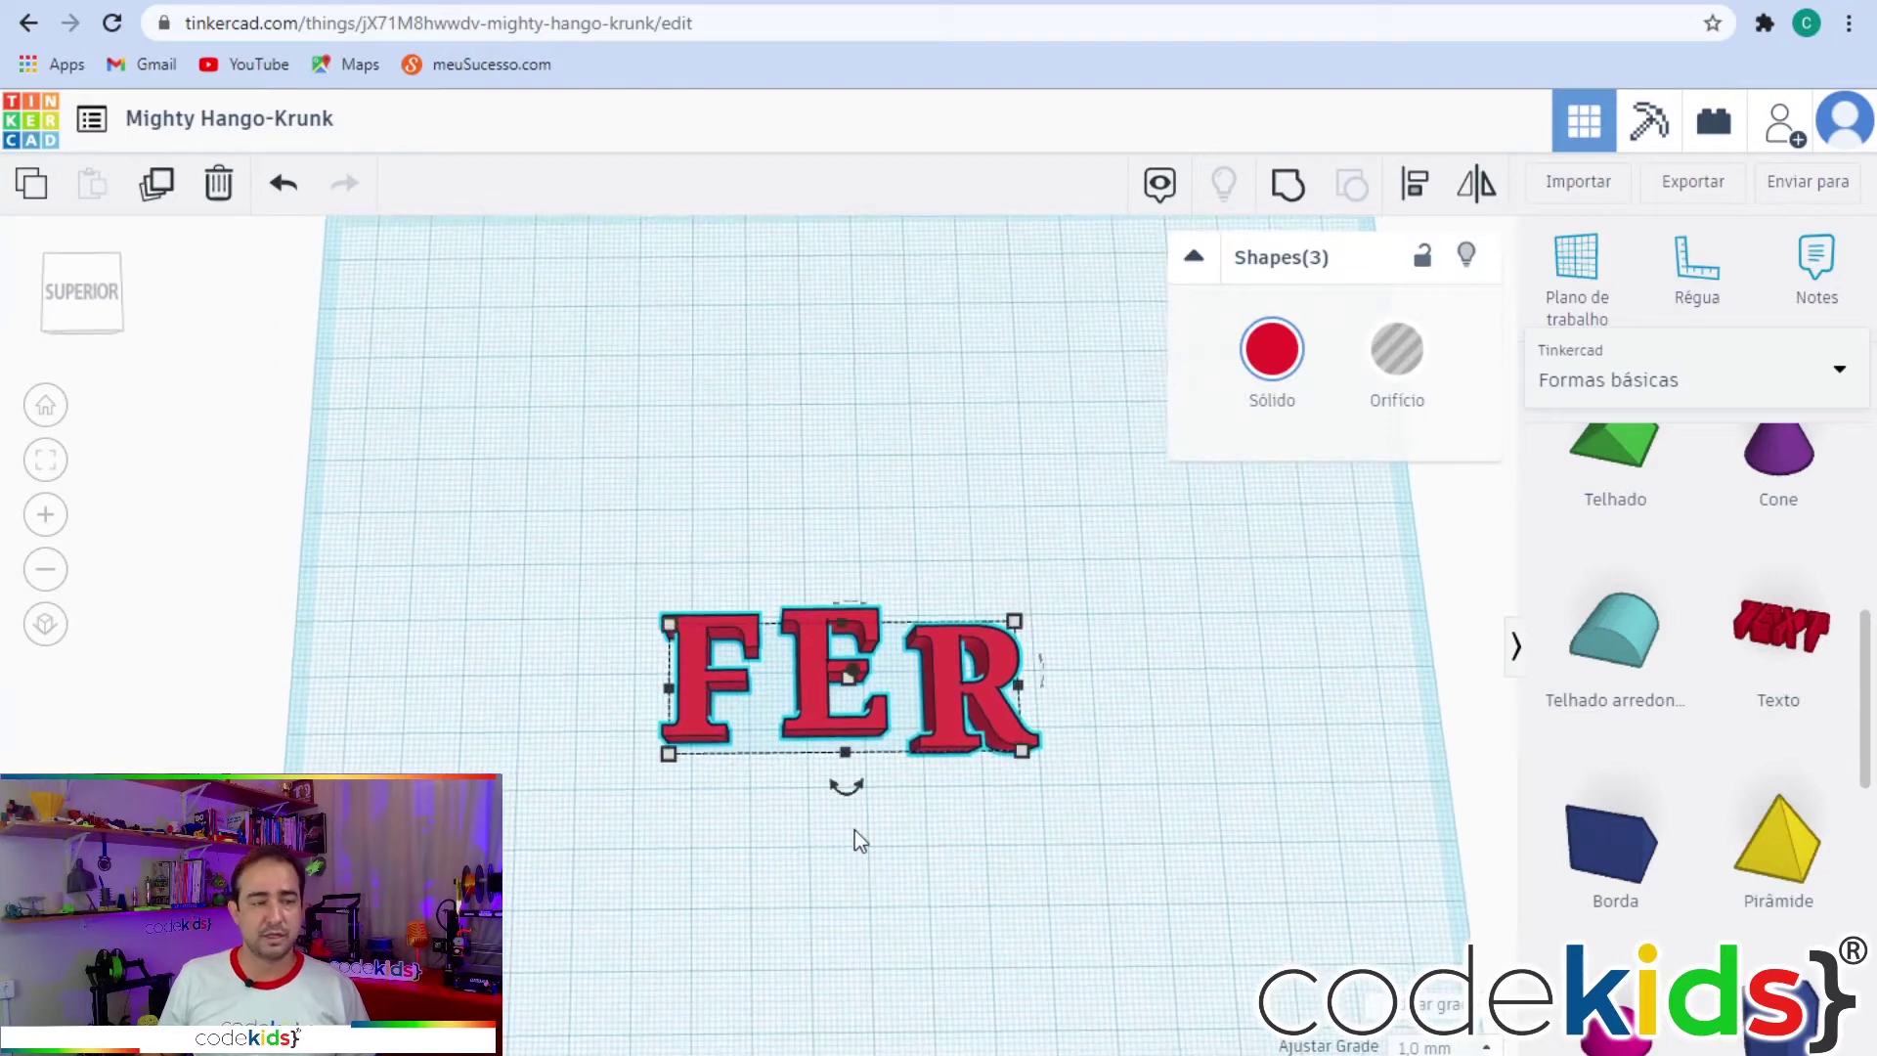
left_click(1417, 194)
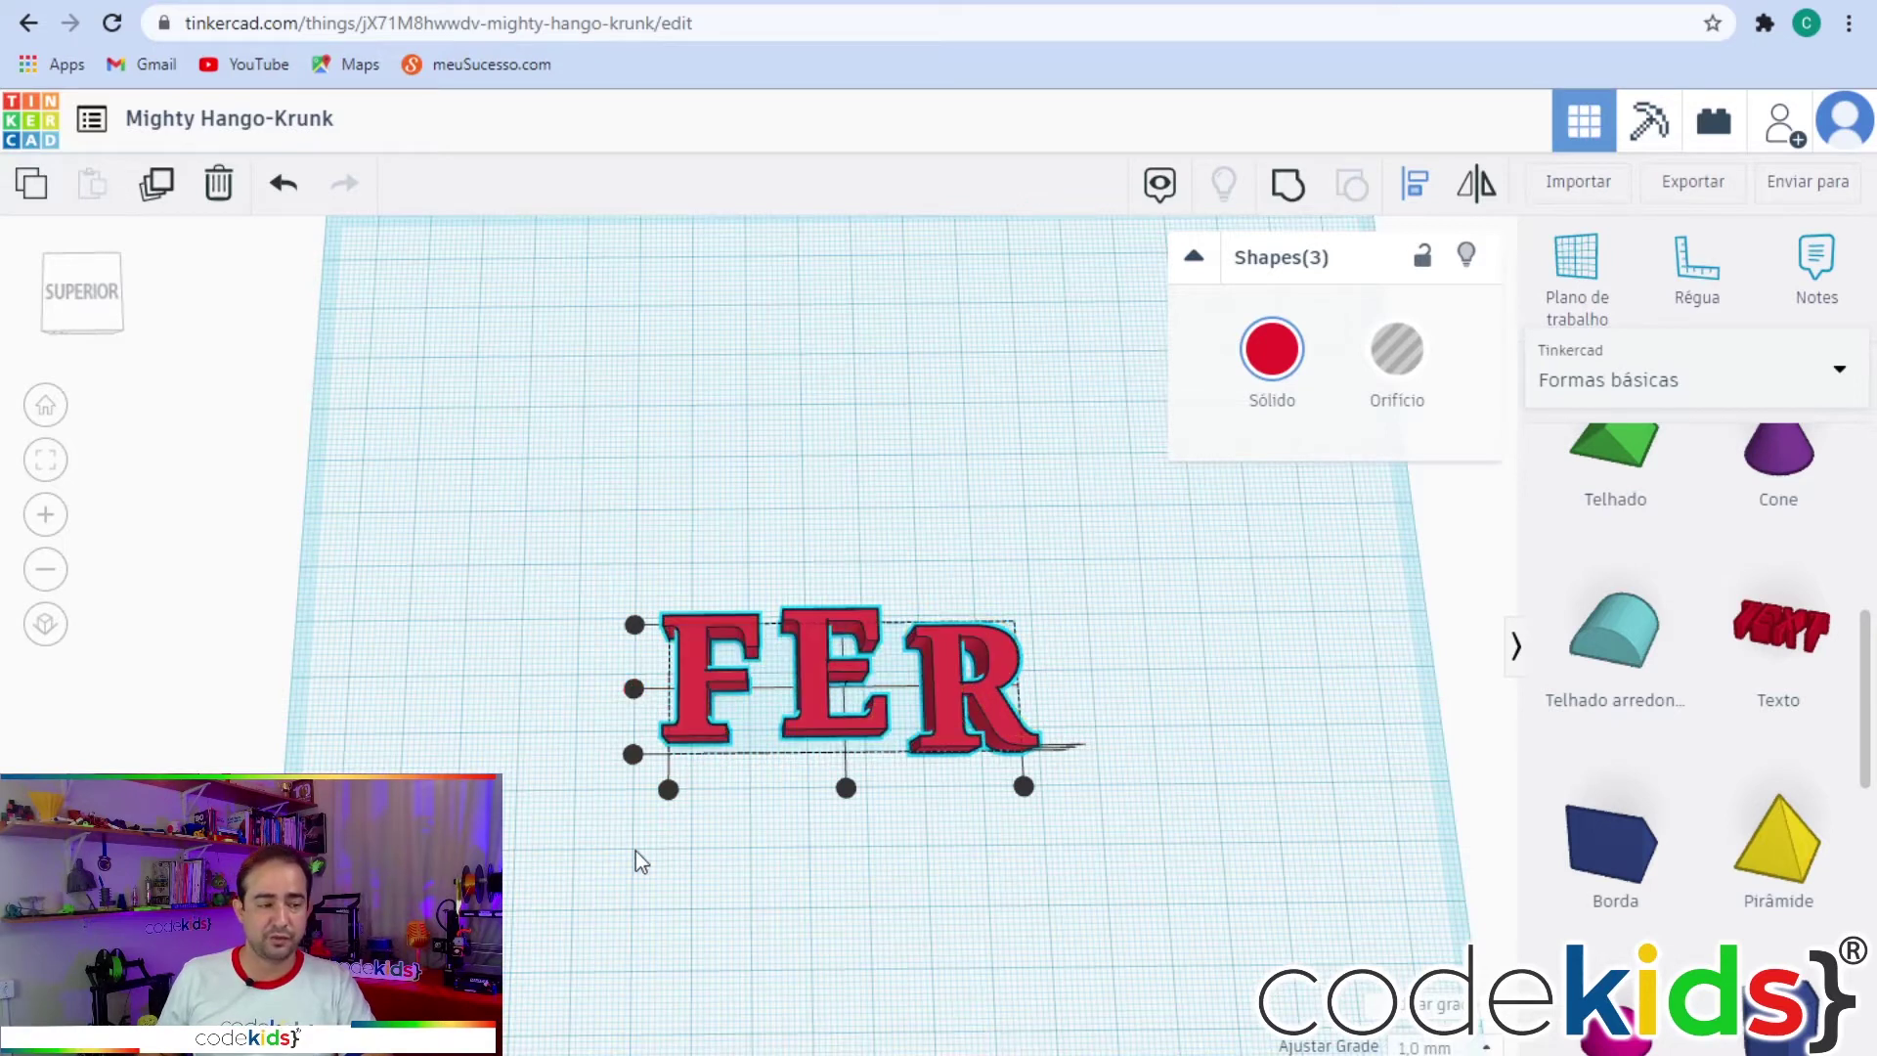
left_click(634, 689)
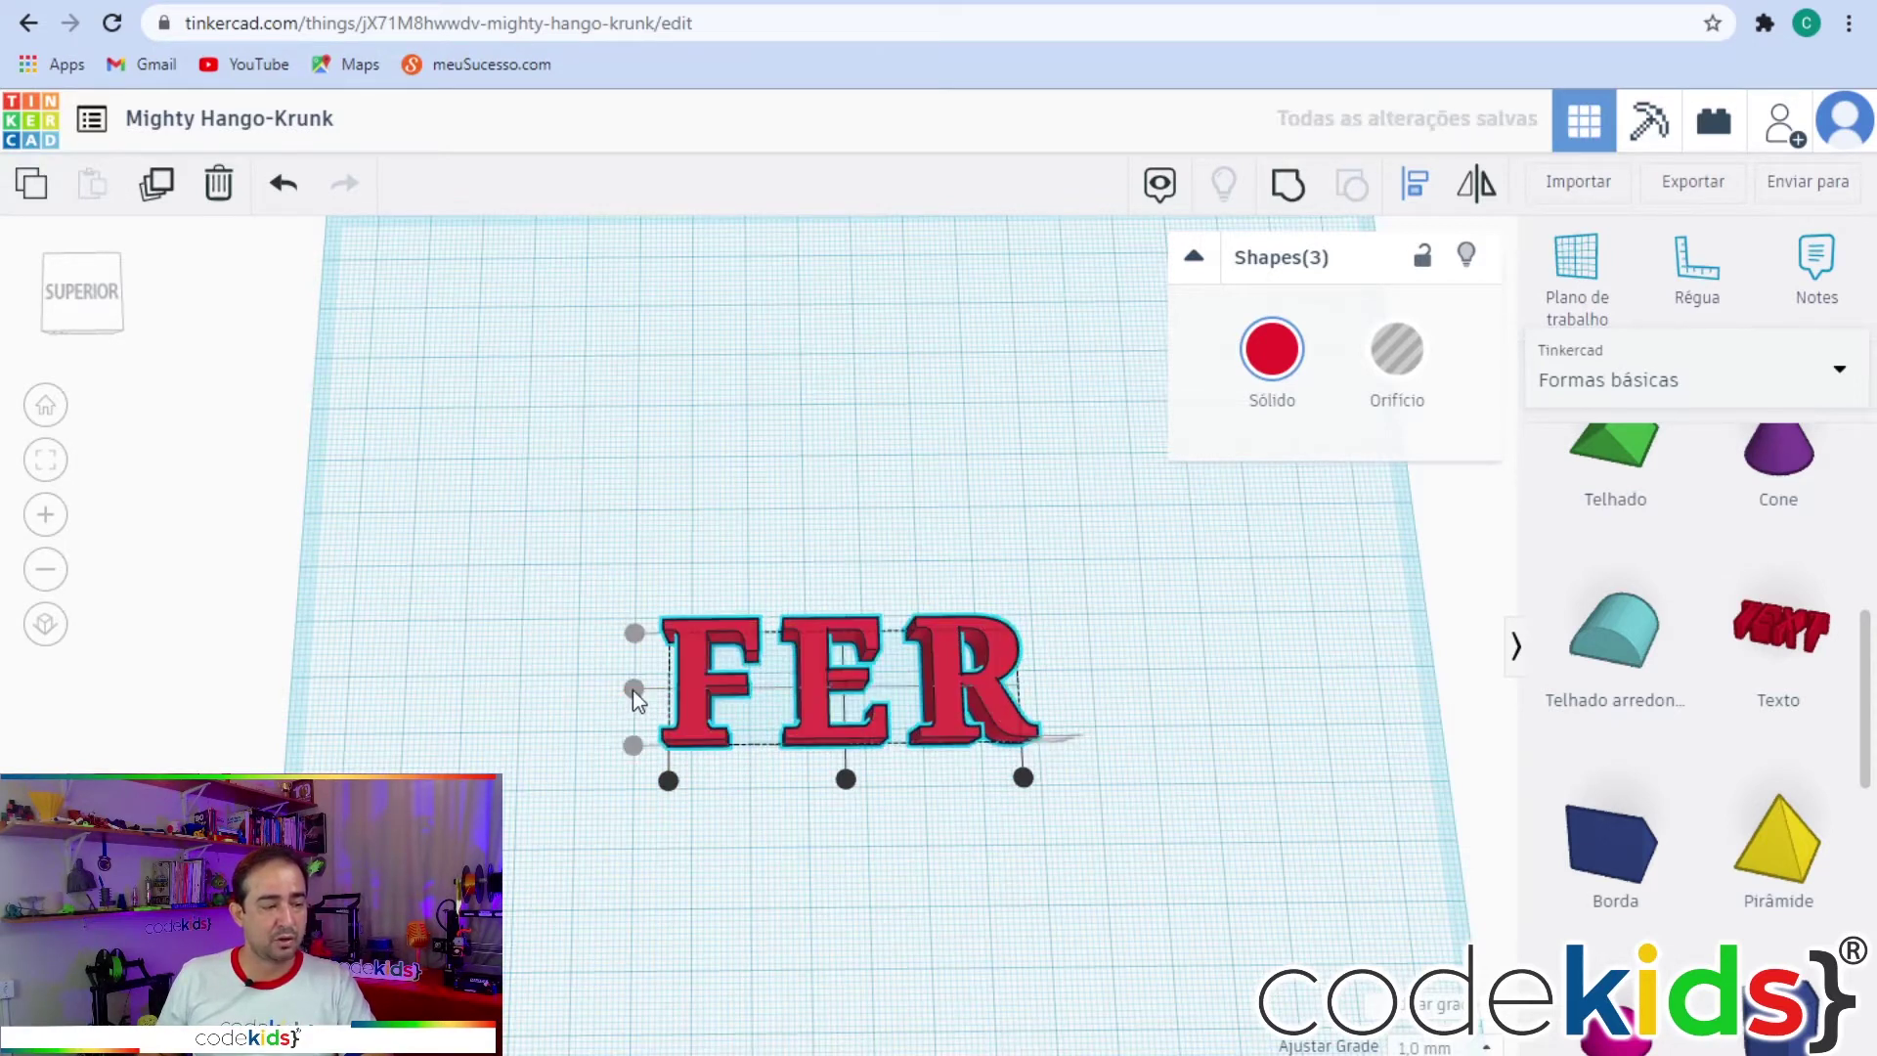
mouse_move(874, 431)
right_mouse_down()
mouse_move(869, 385)
mouse_move(880, 502)
mouse_move(871, 460)
right_mouse_up()
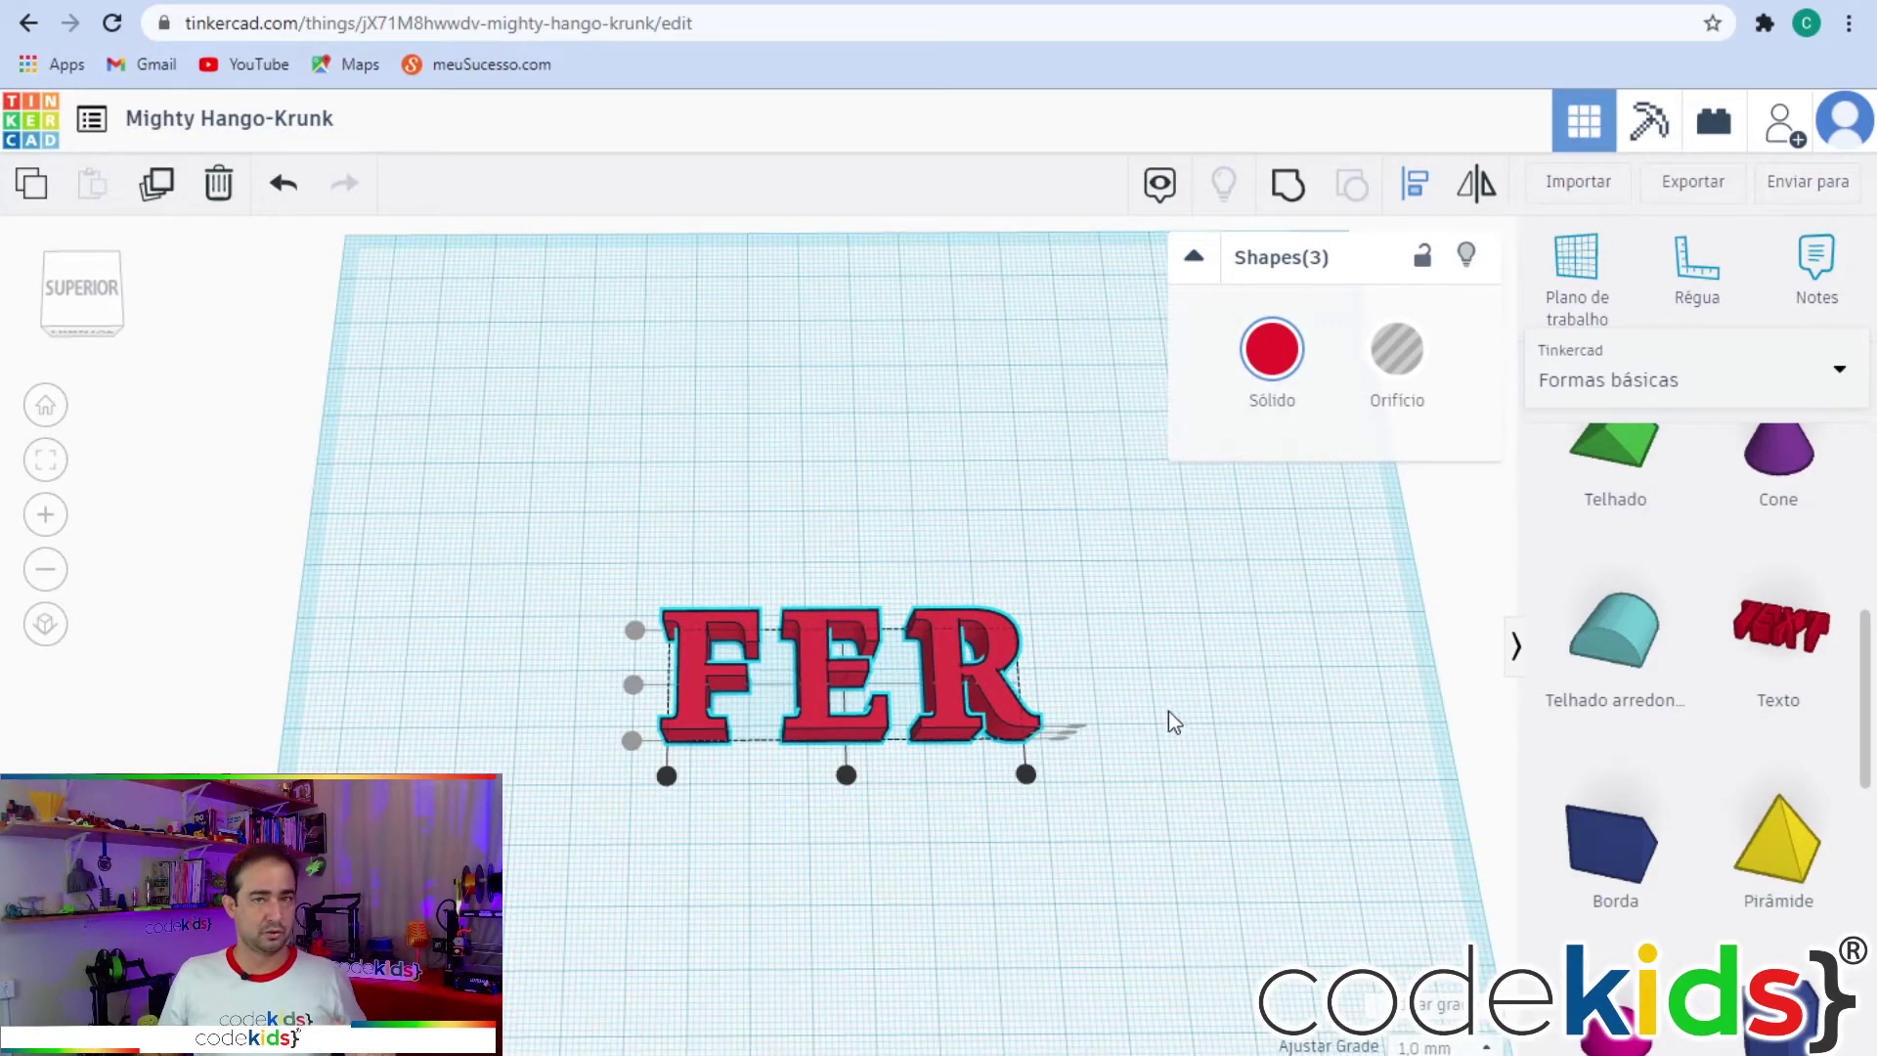
left_click(1206, 661)
Nudge the E sideways in small steps until it touches the F, and check the joint up close.
right_click_drag(1210, 651, 801, 854)
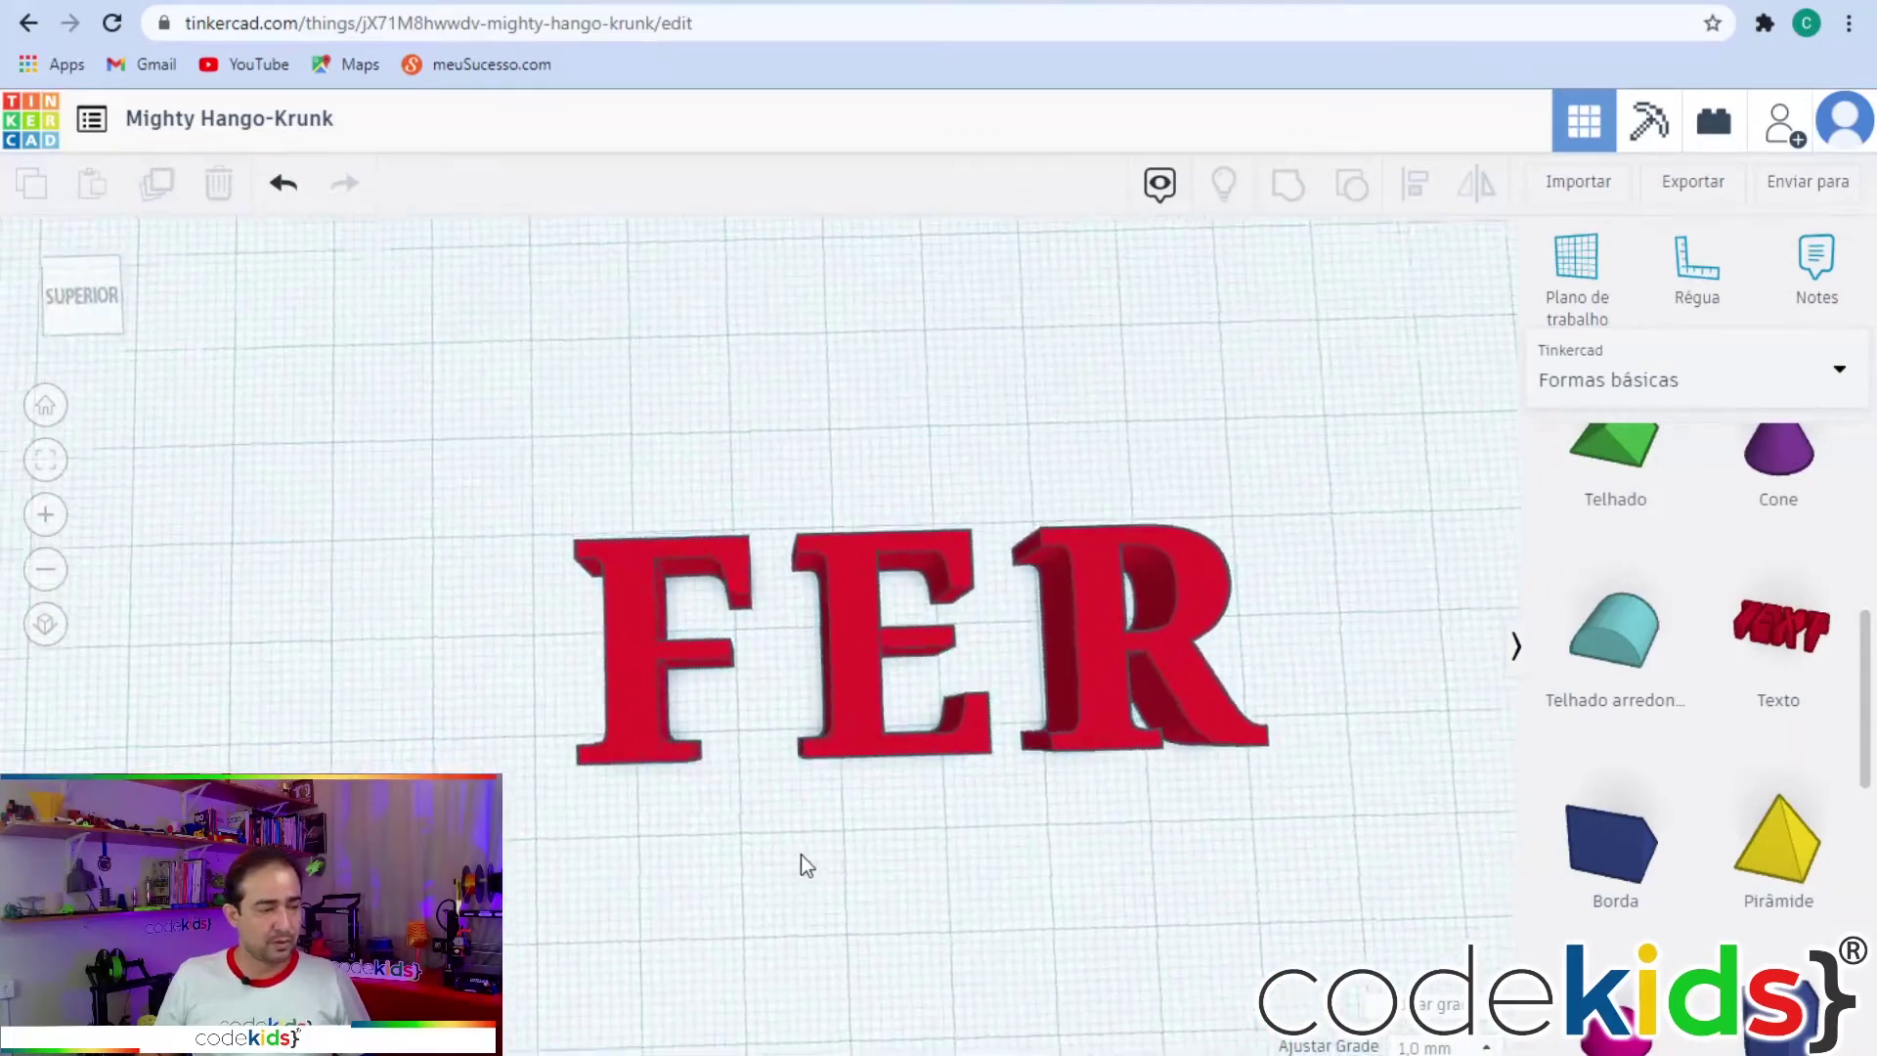
left_click(848, 626)
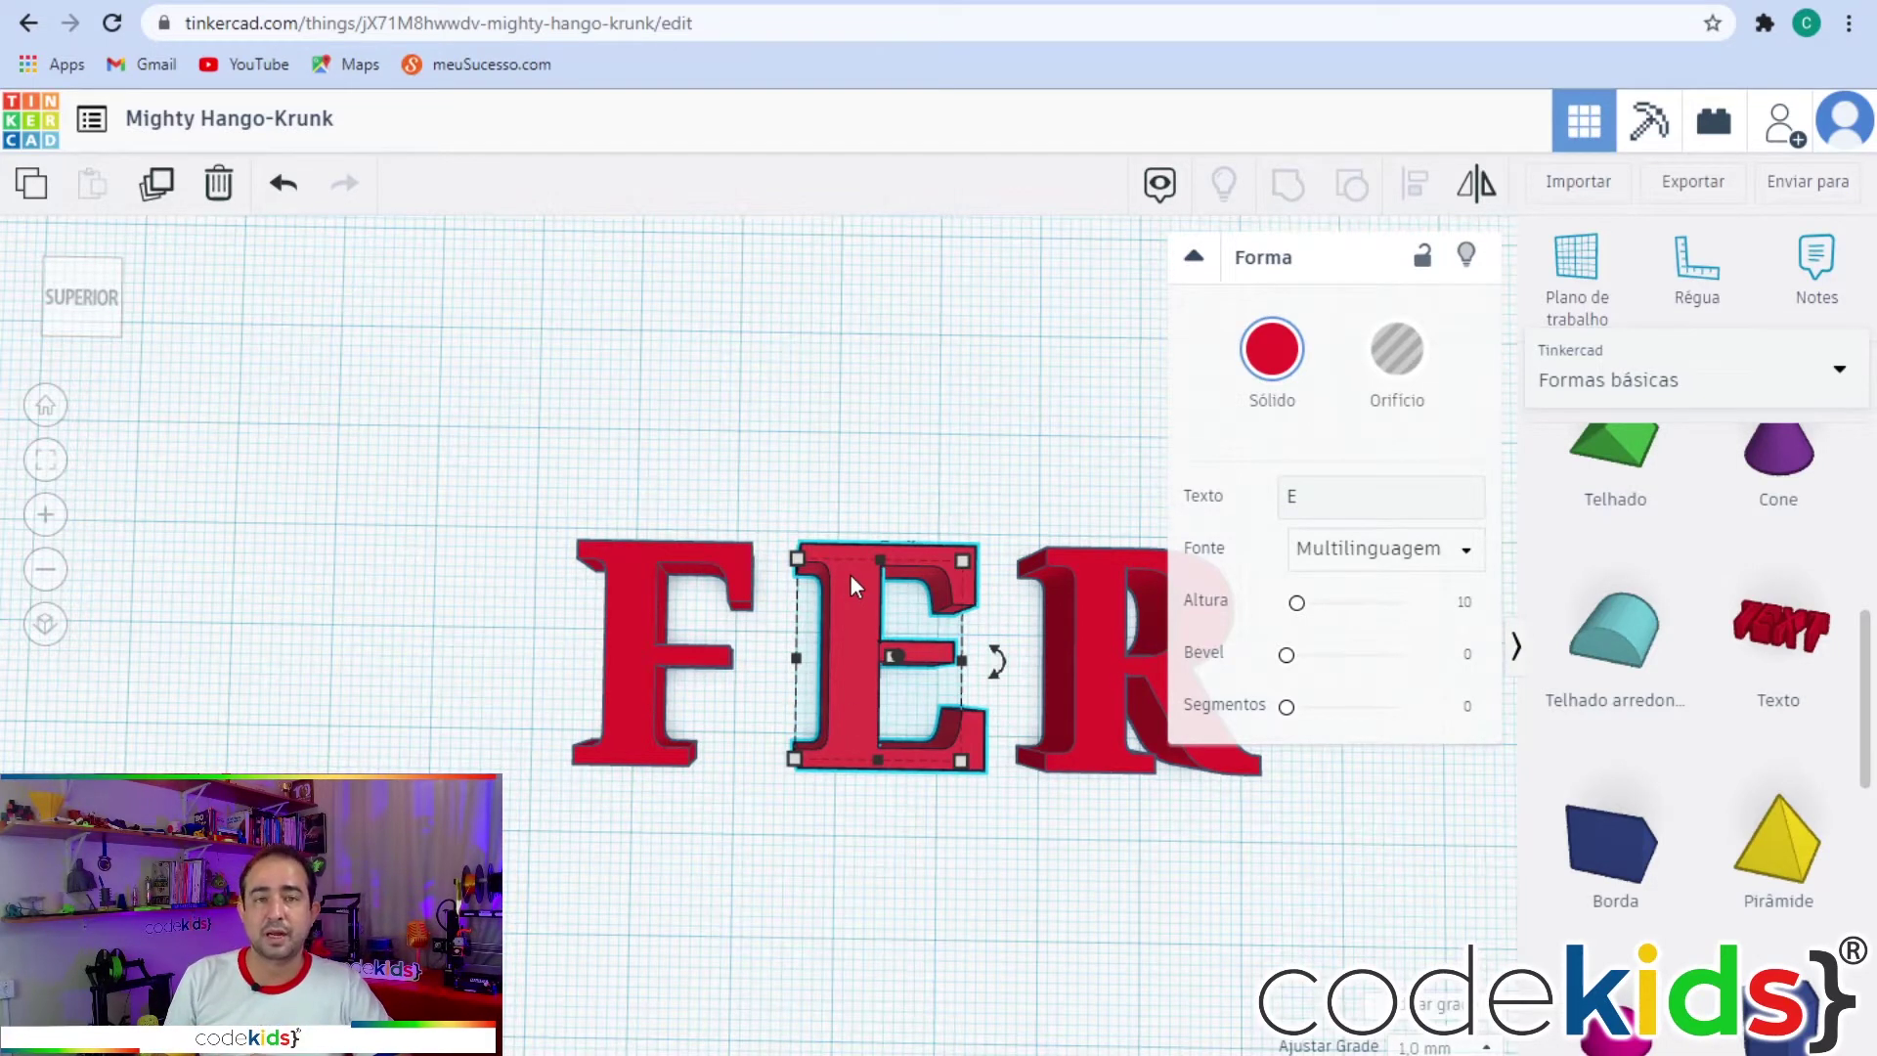
key("Left")
key("Left")
key("Left")
key("Left")
key("Left")
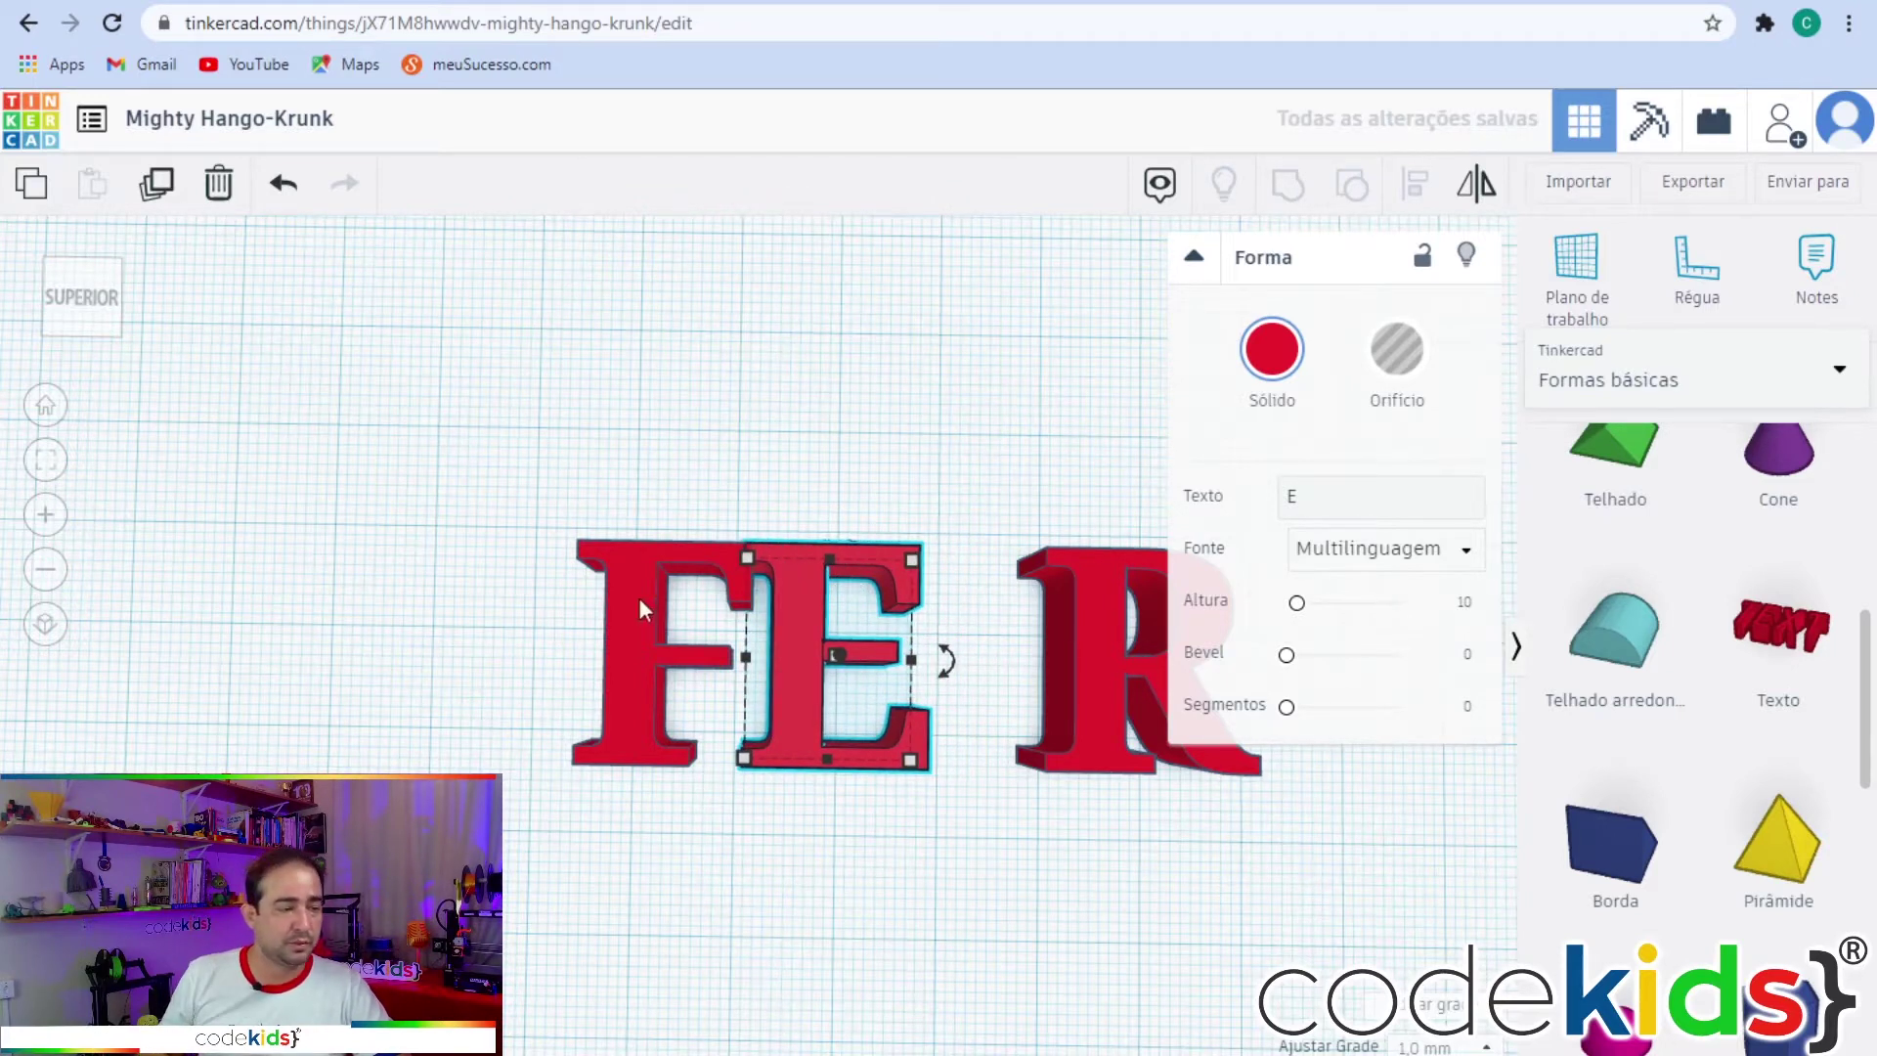
left_click(722, 449)
scroll(735, 538, "up", 5)
right_click_drag(712, 441, 812, 791)
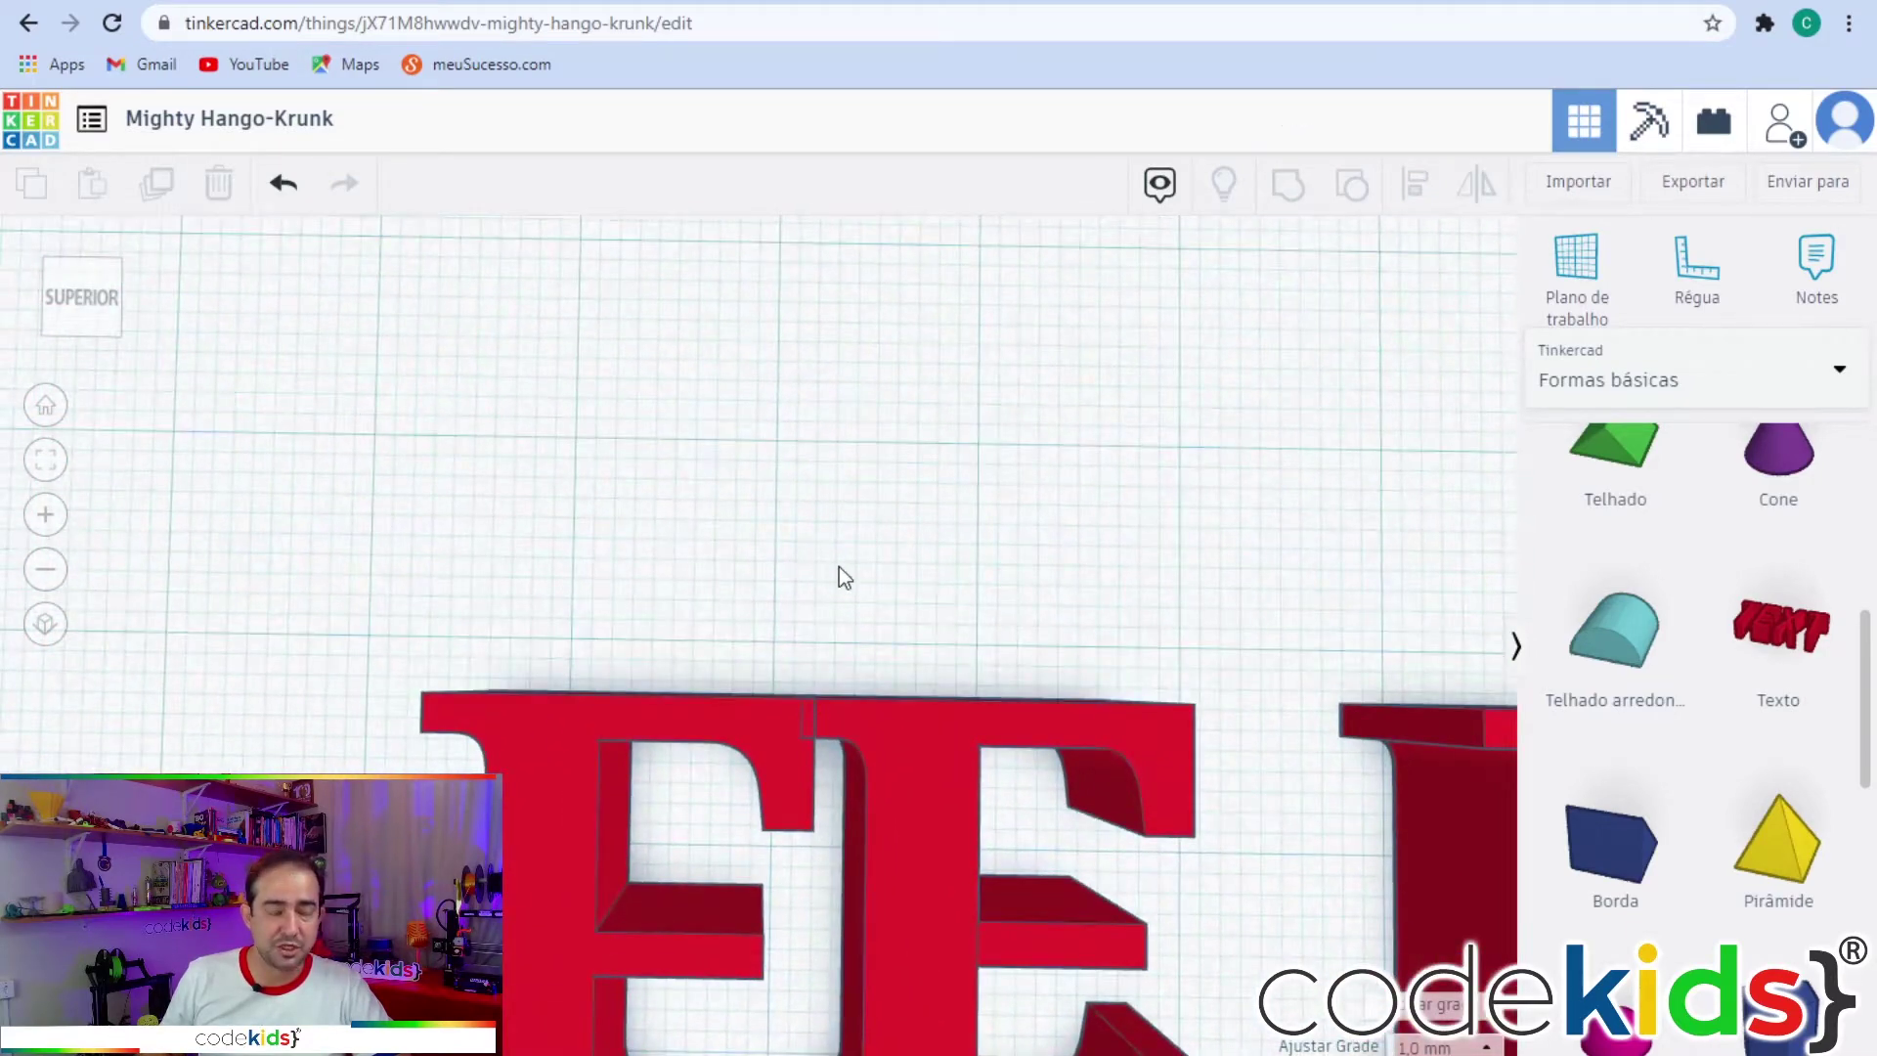
Nudge the R sideways in small steps until it overlaps the edge of the E.
scroll(843, 553, "down", 6)
left_click(1099, 760)
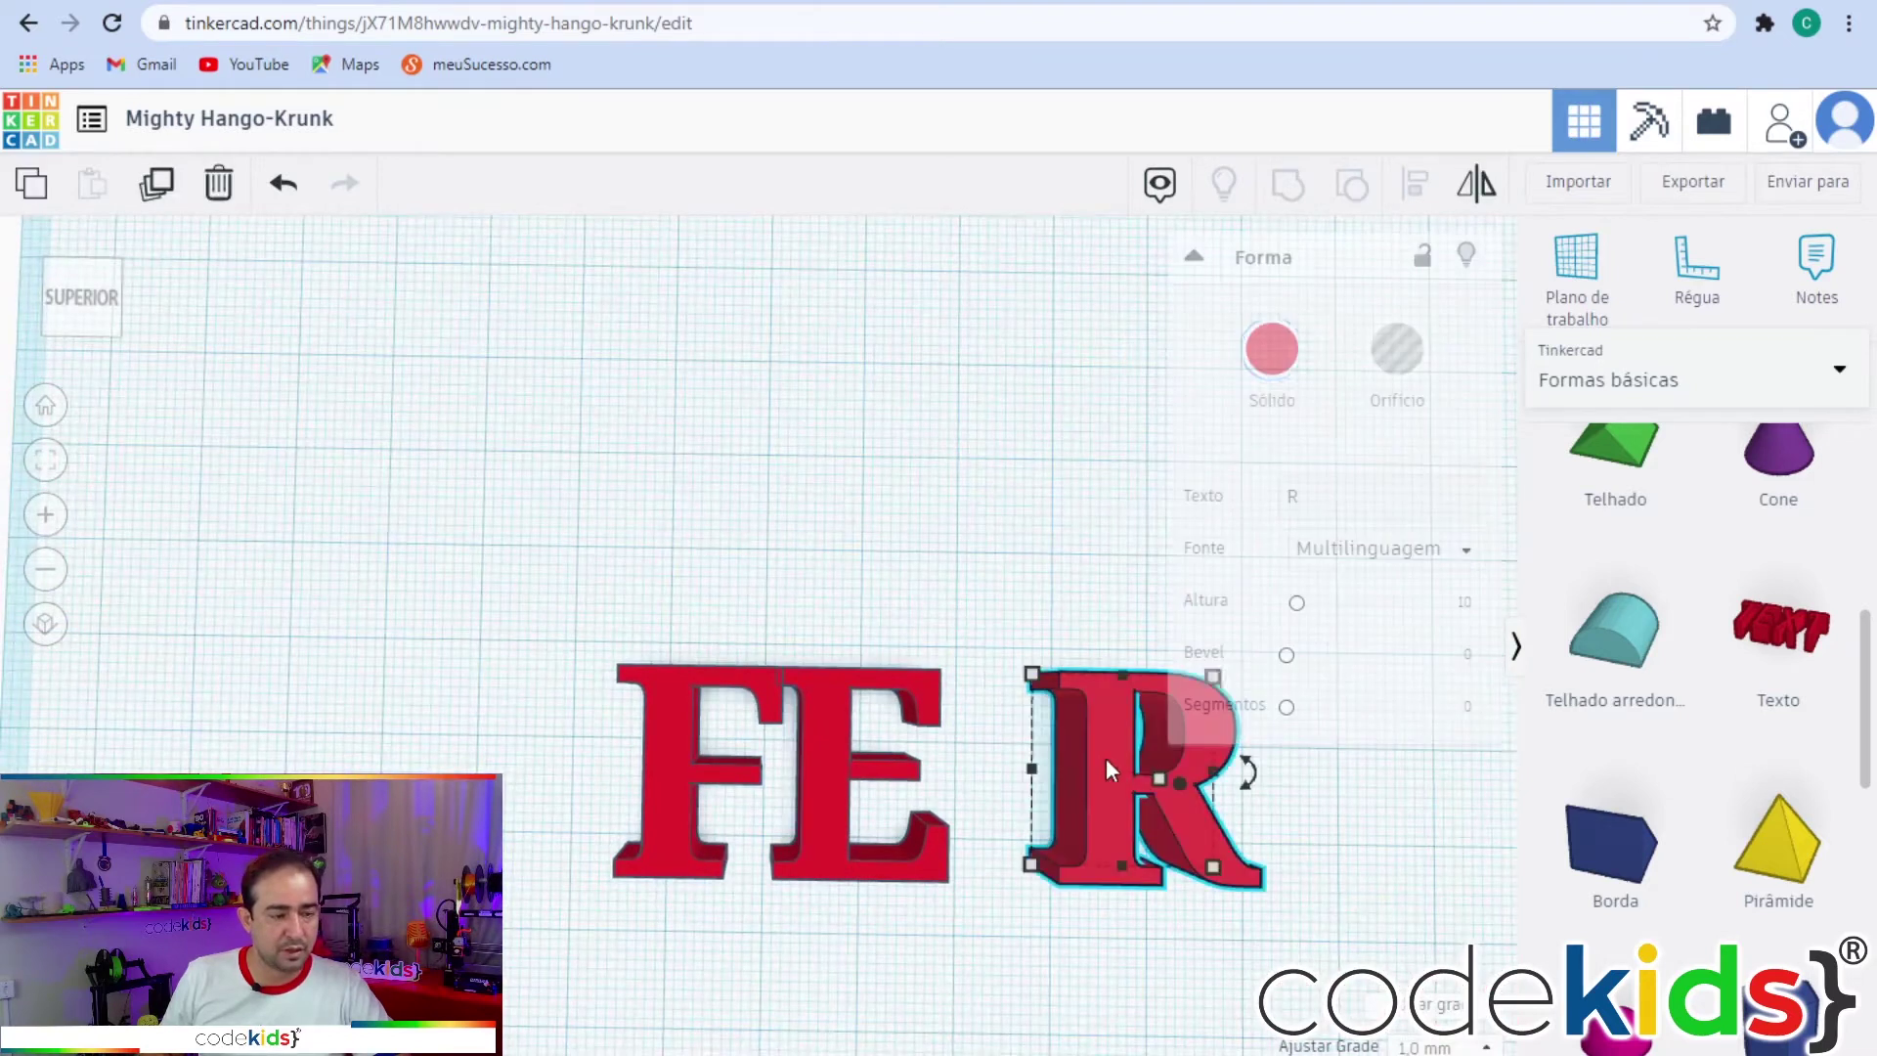
key("Left")
key("Left")
key("Left")
key("Left")
key("Left")
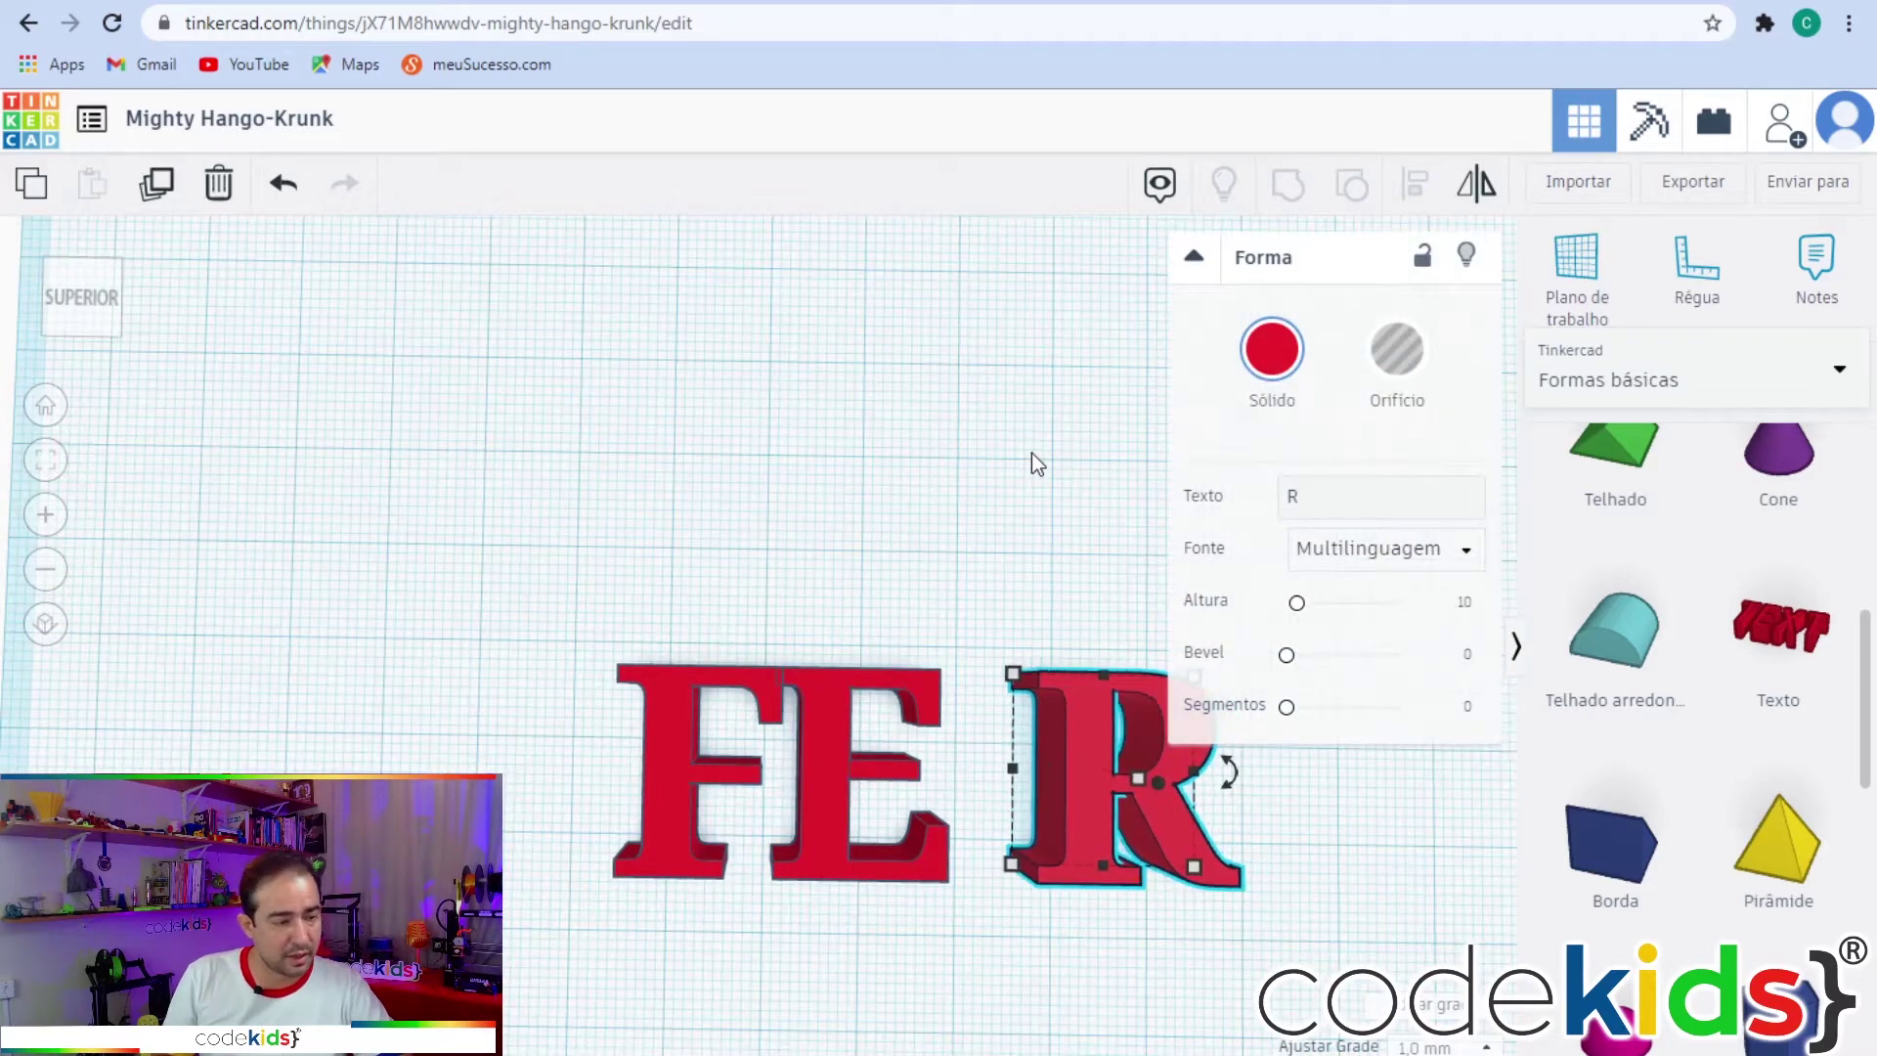
key("Left")
key("Left")
key("Left")
key("Left")
key("Left")
key("Left")
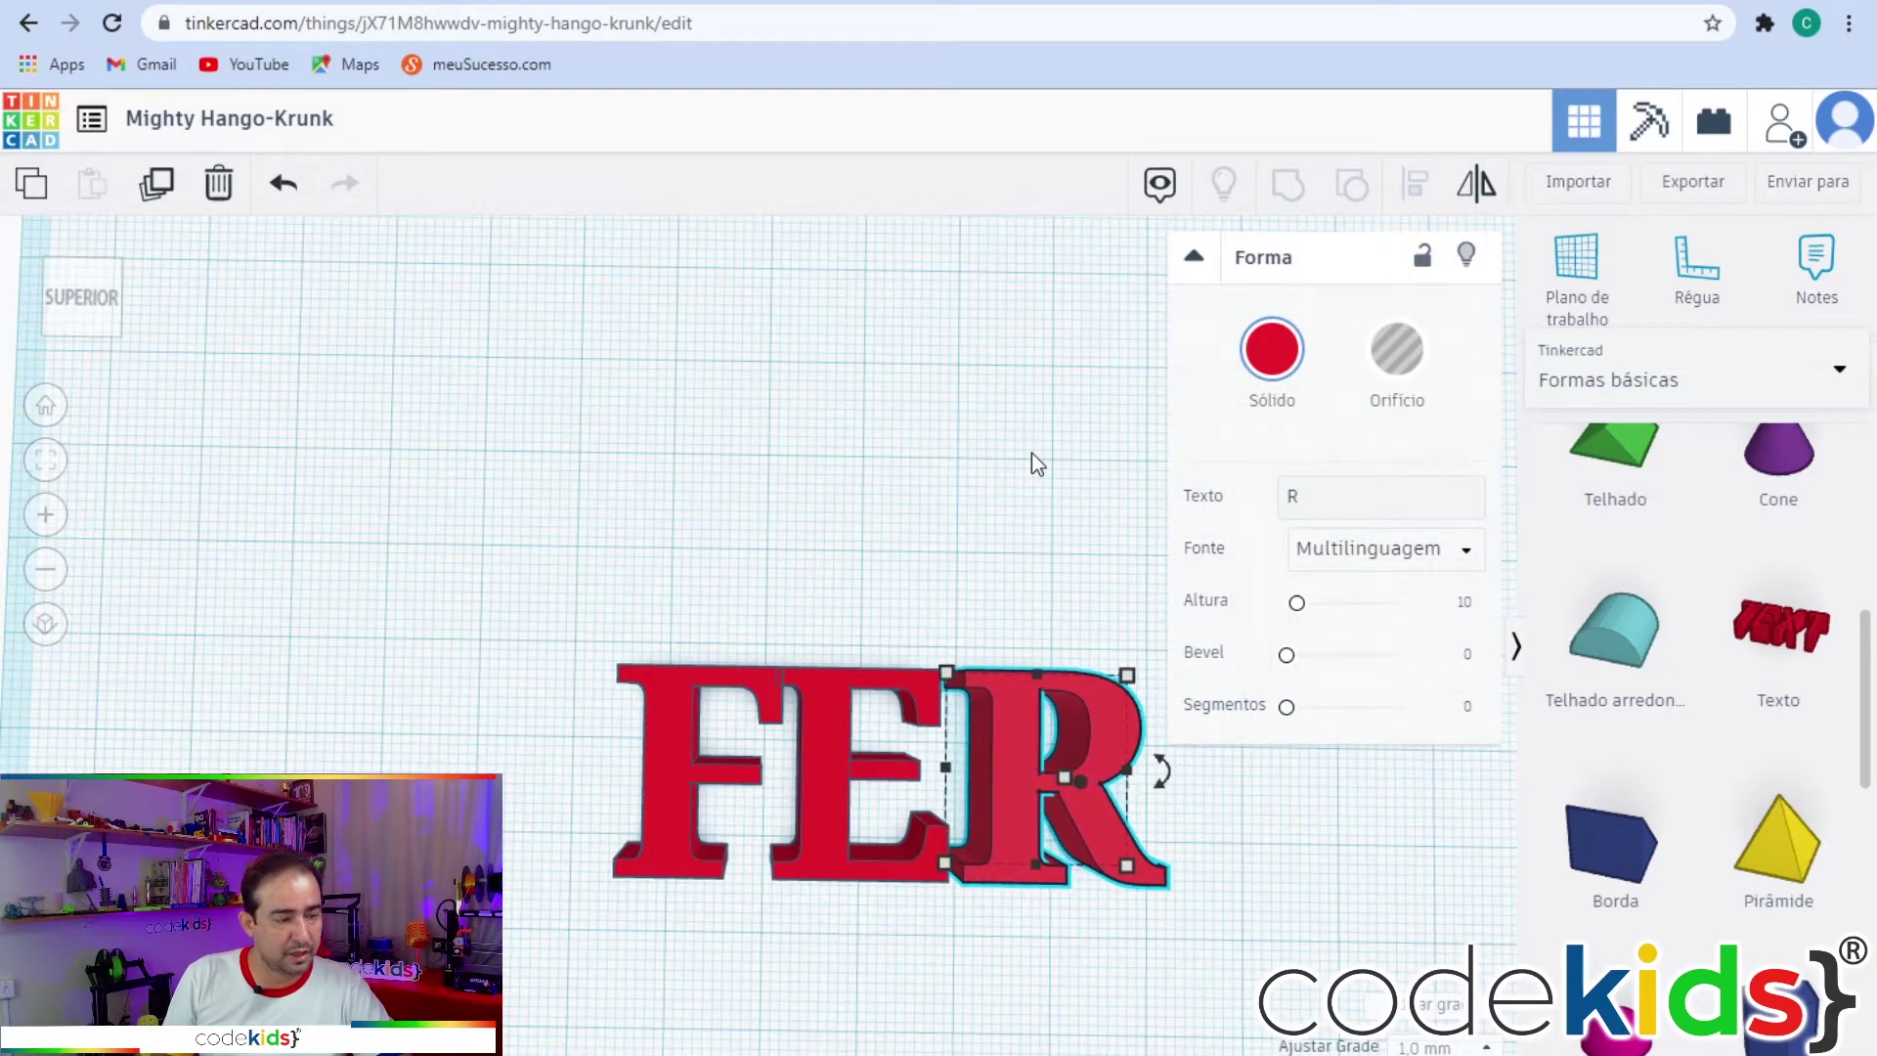
key("Left")
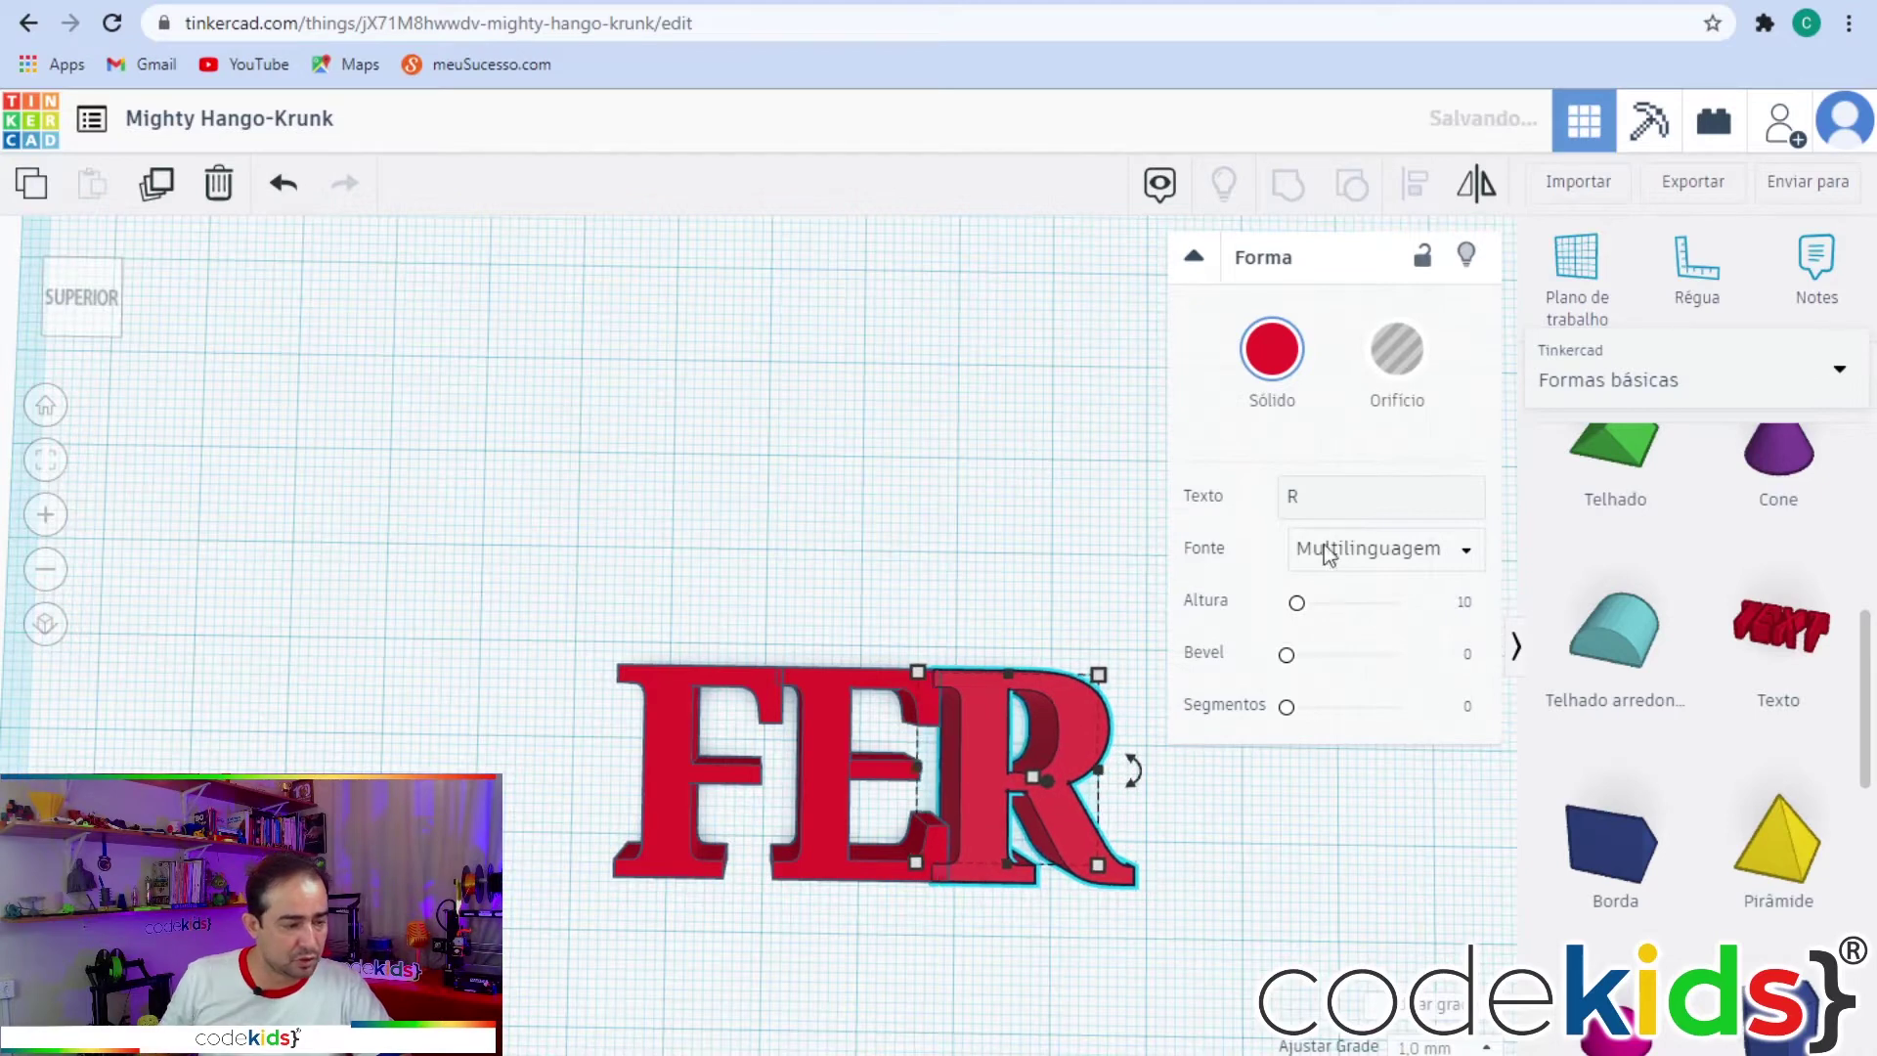
Examine the joints between the F, E and R up close to check that the letters overlap.
scroll(1116, 907, "up", 5)
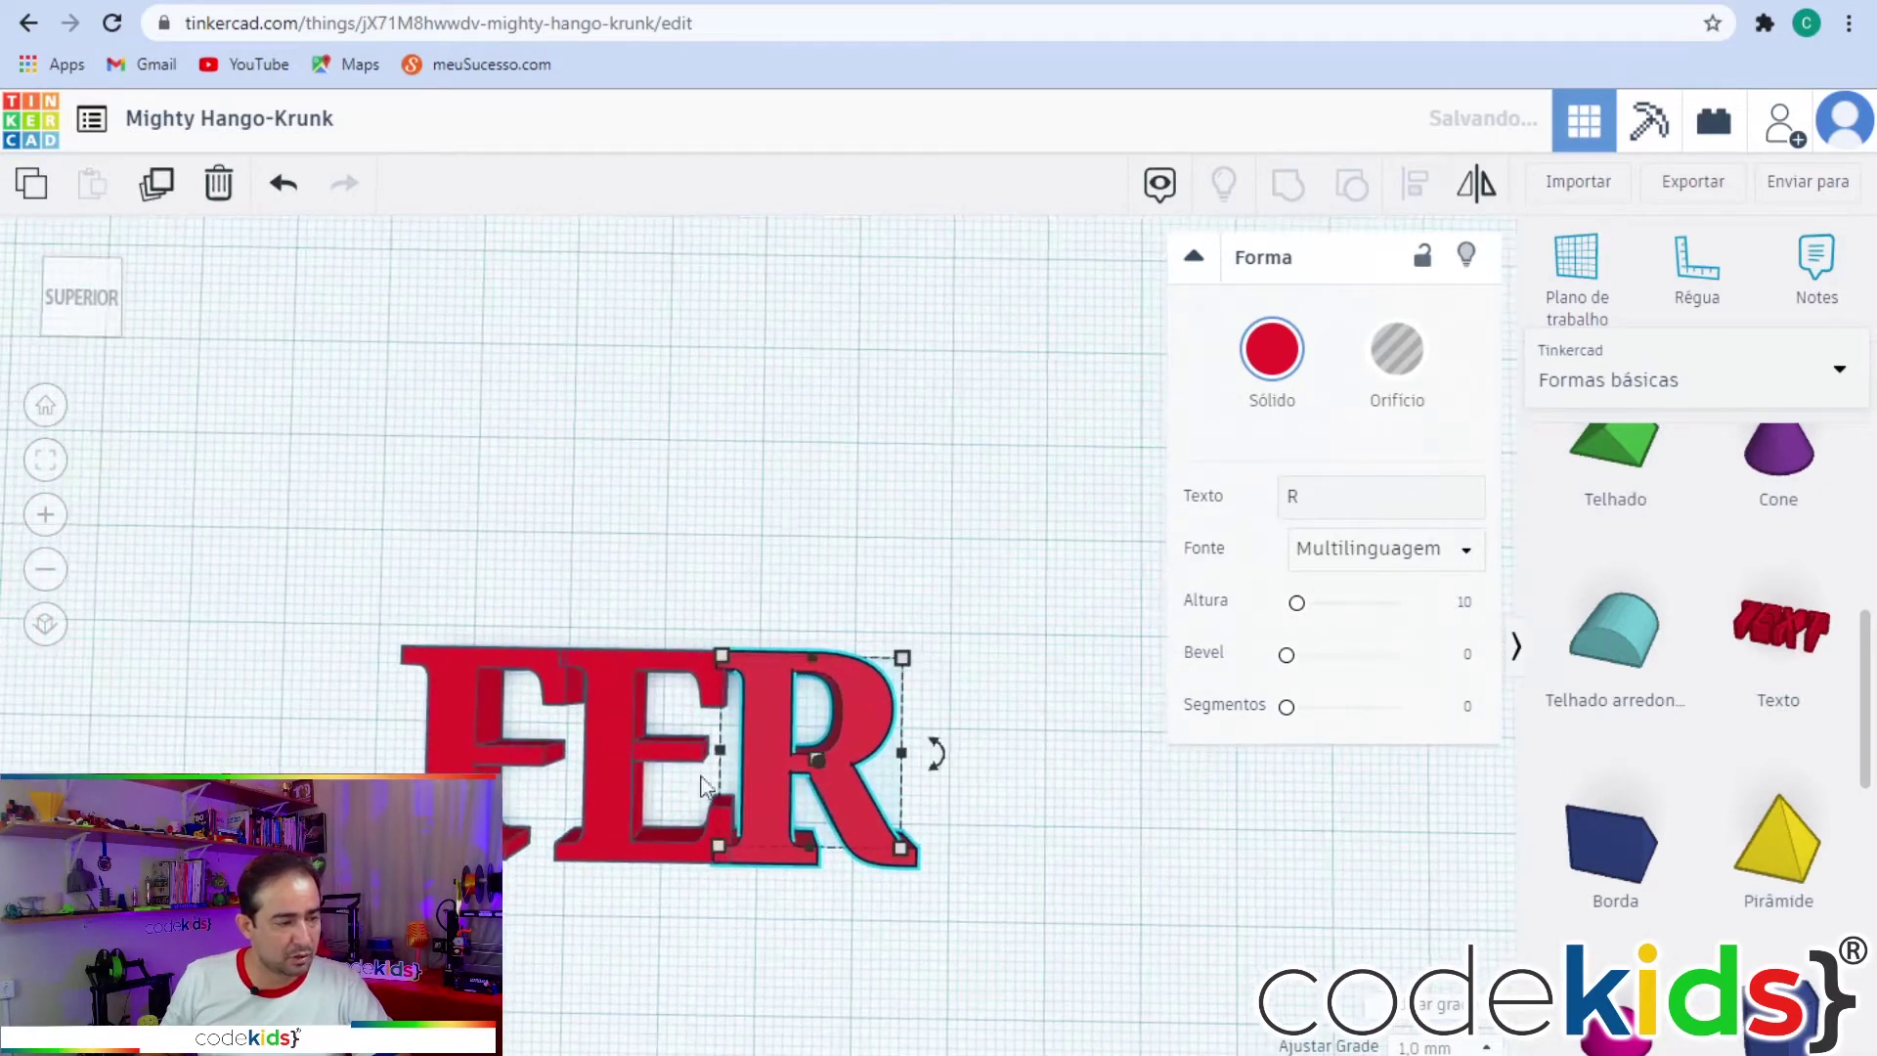
left_click(735, 562)
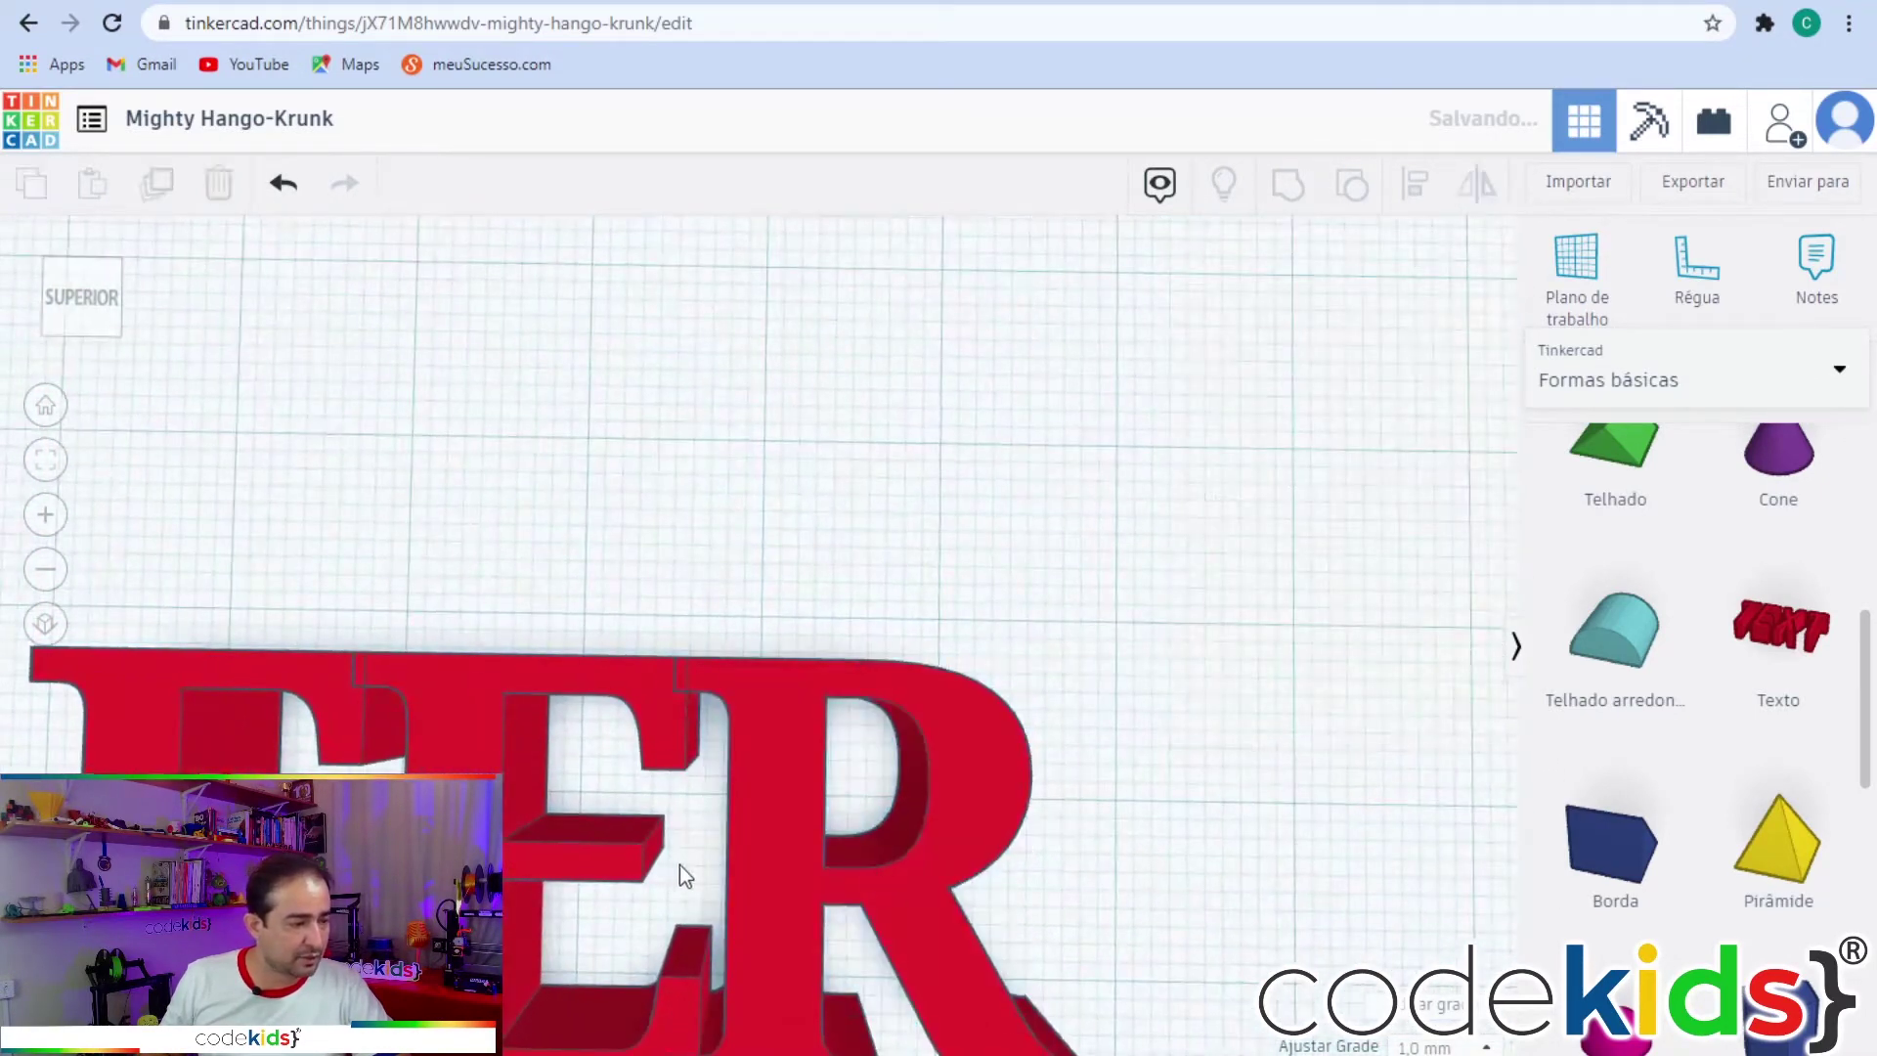
scroll(743, 762, "down", 3)
middle_click_drag(805, 654, 1269, 713)
scroll(1146, 703, "up", 1)
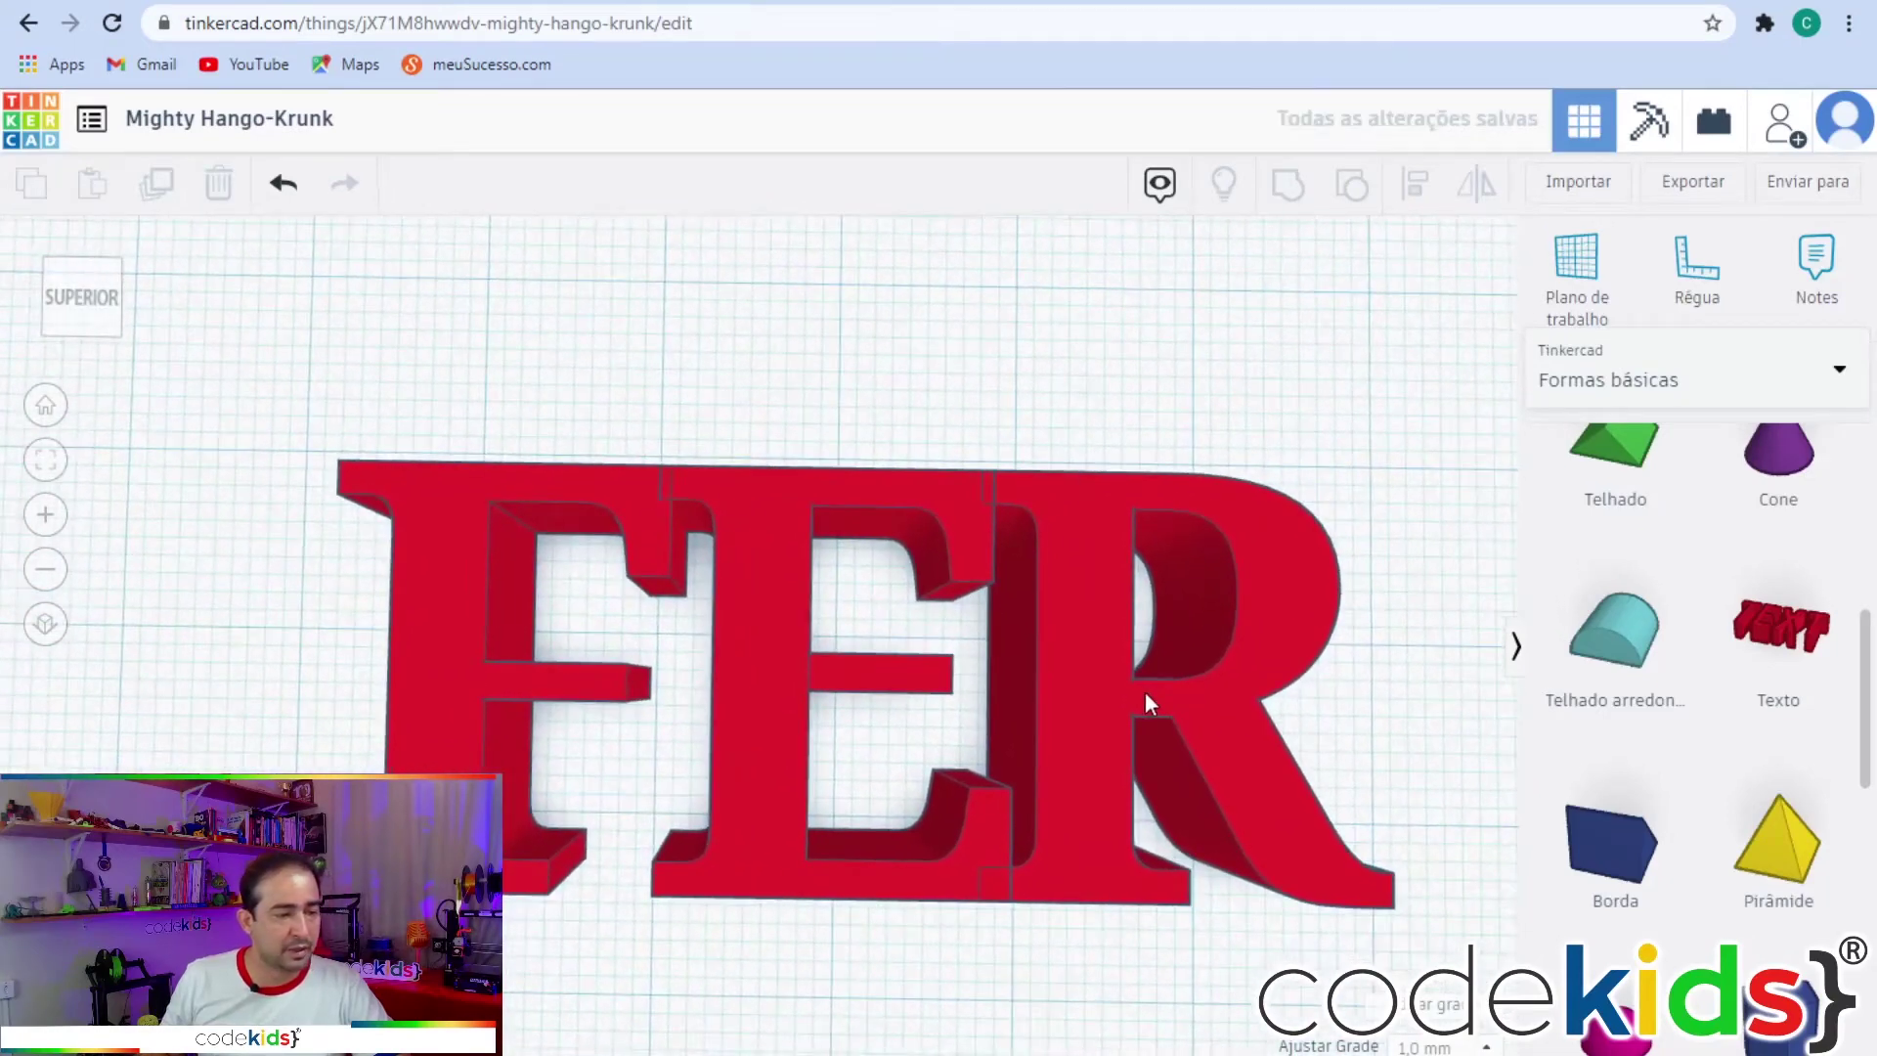
scroll(1076, 713, "down", 5)
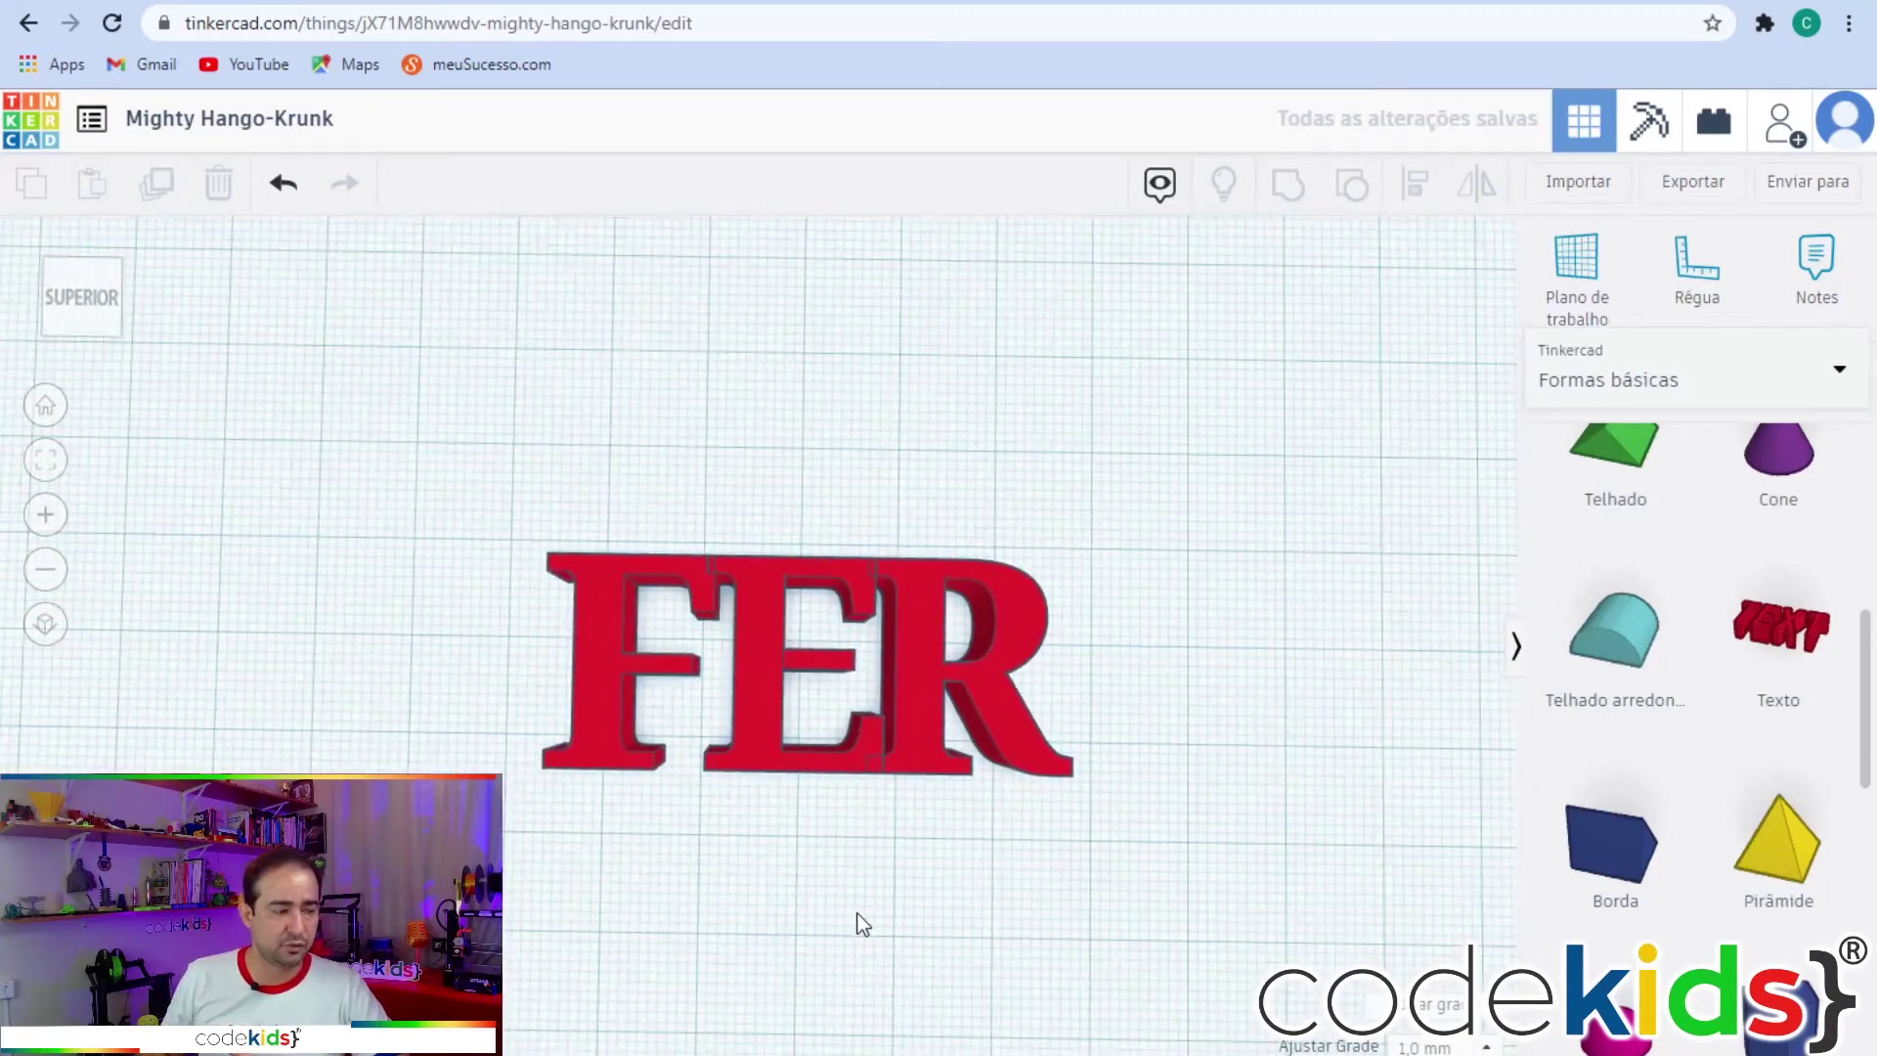
right_click_drag(901, 895, 900, 849)
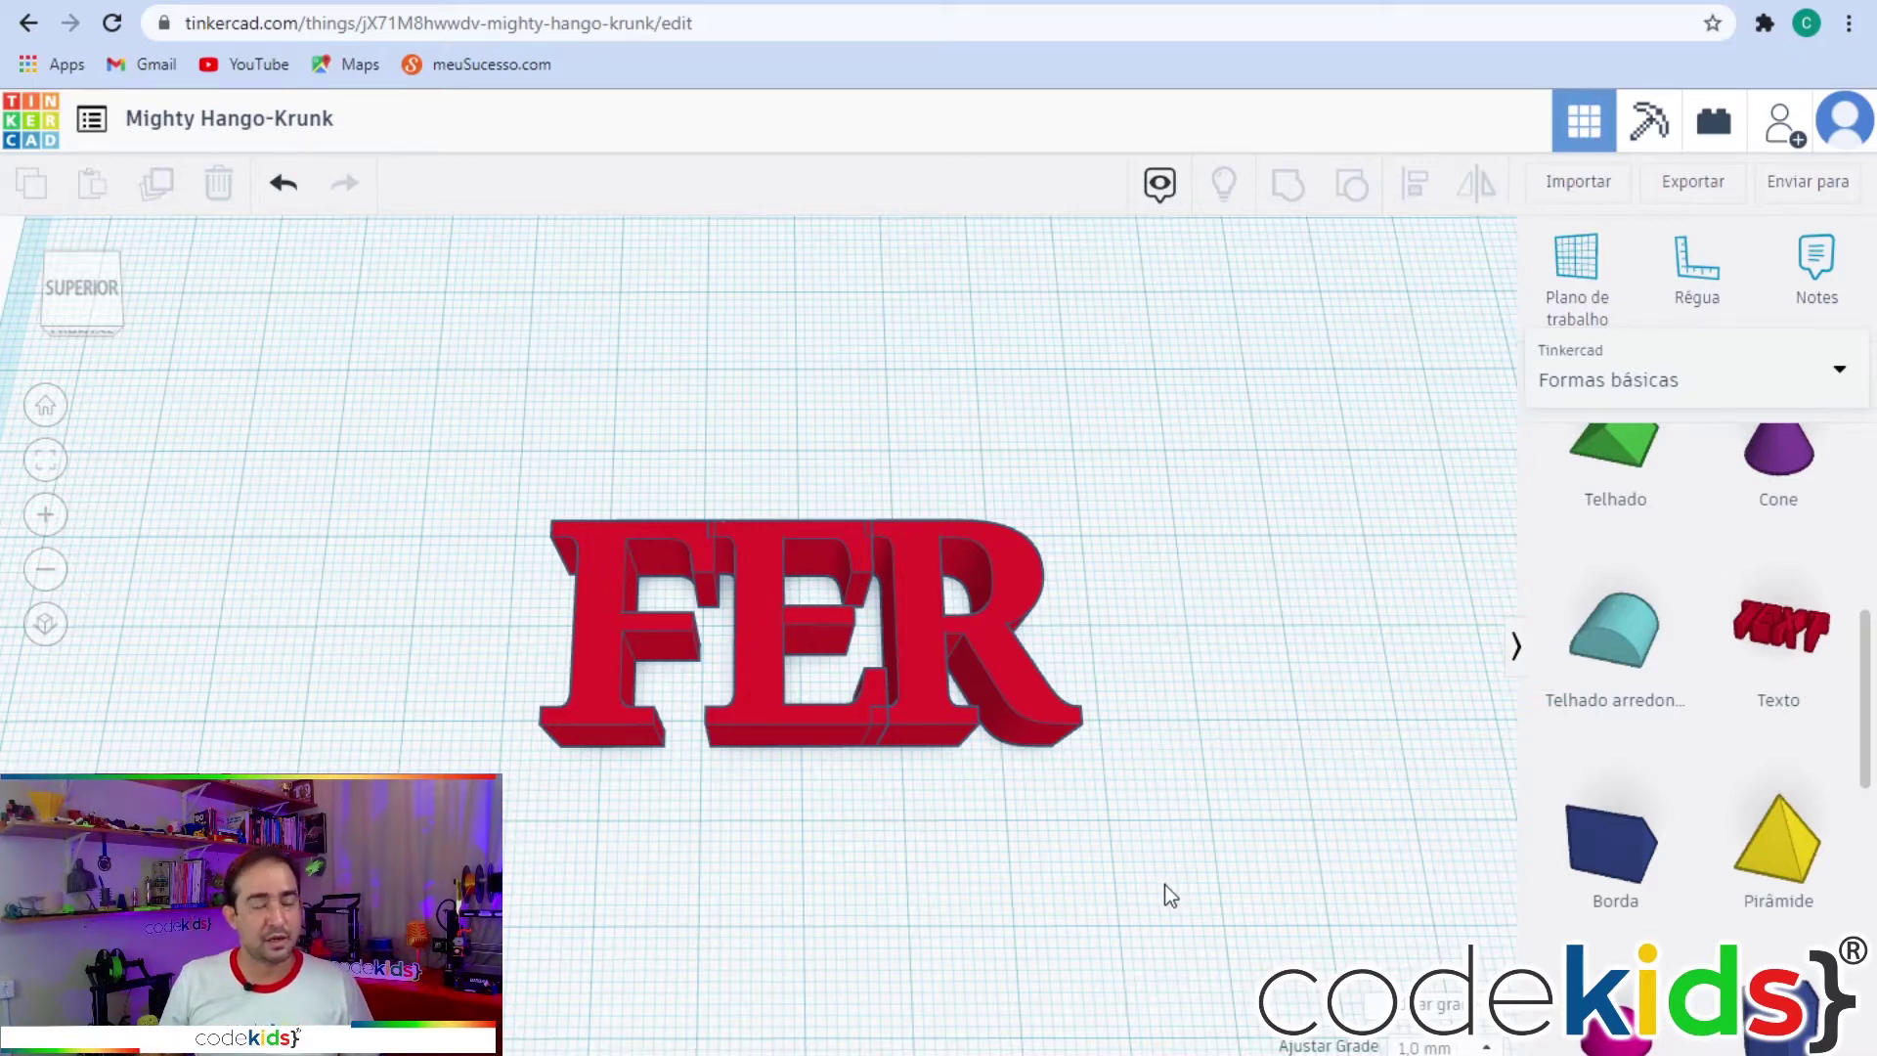
Select all three letters and group them into a single solid shape.
left_click_drag(1199, 864, 386, 432)
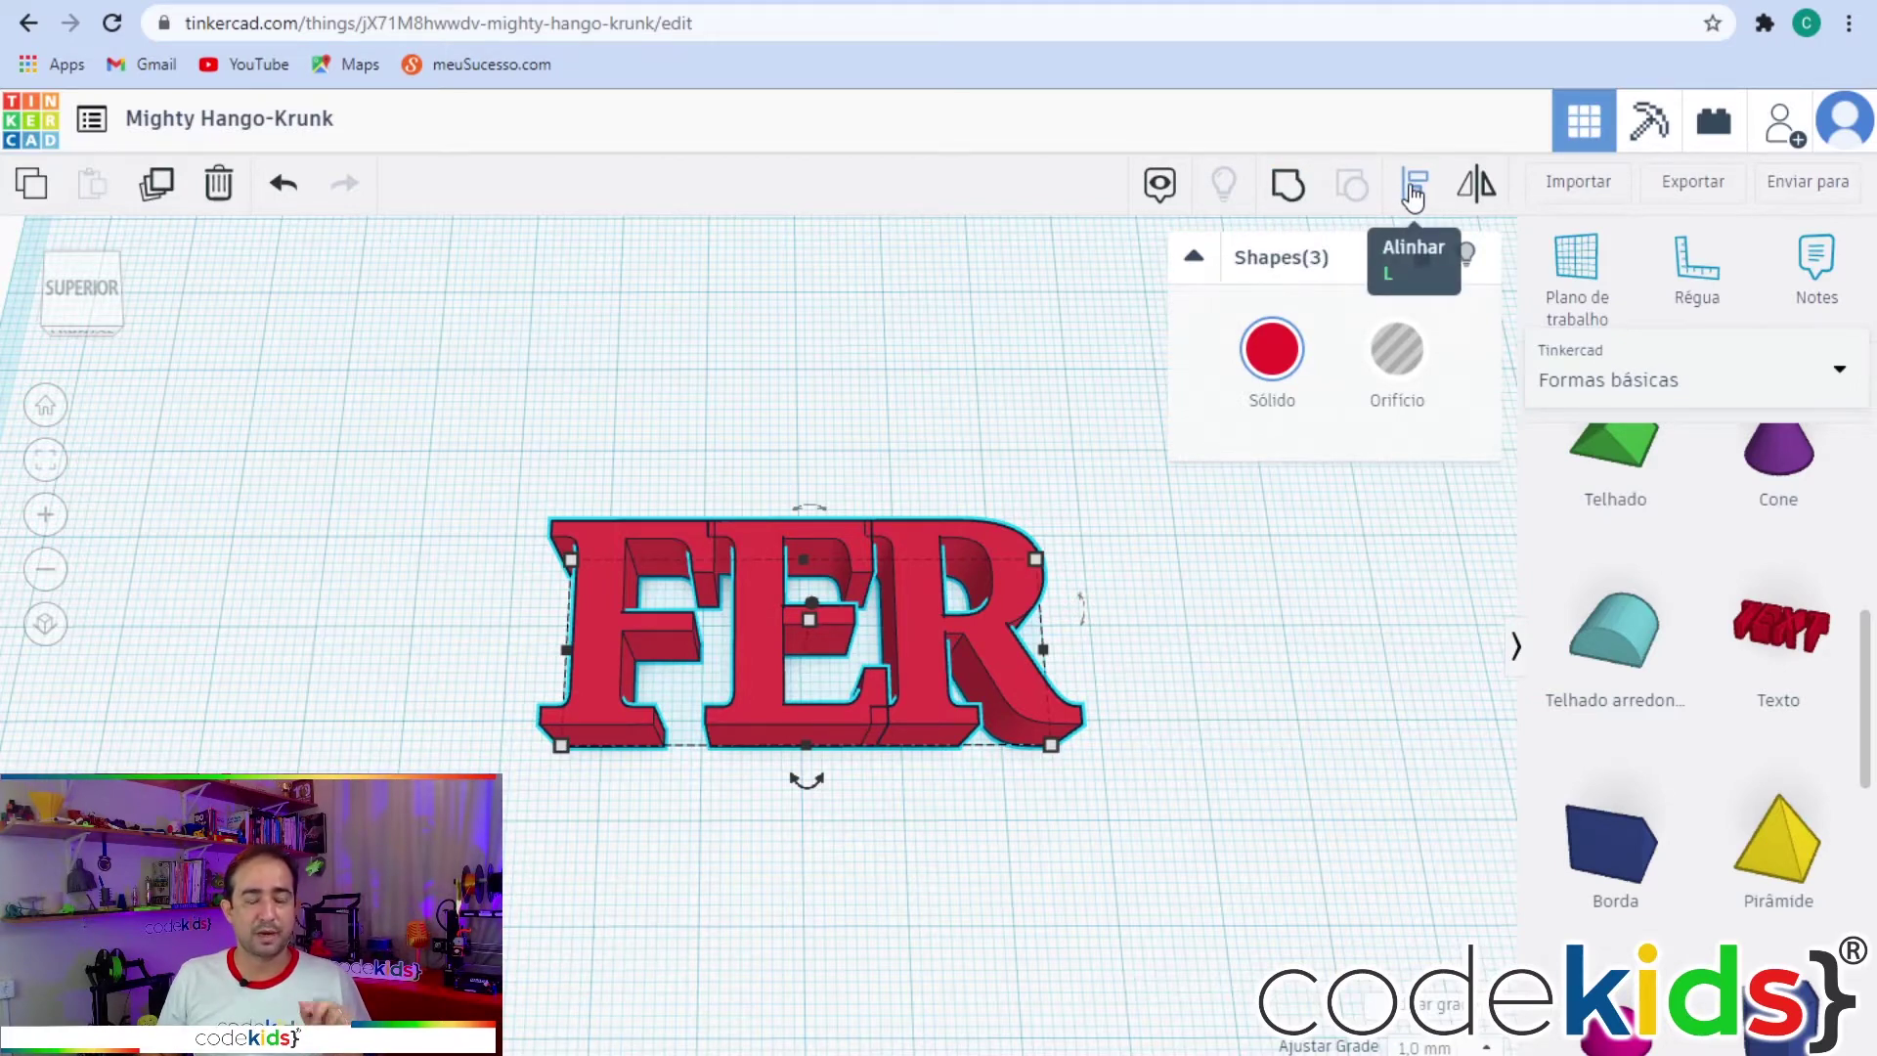
left_click(1288, 186)
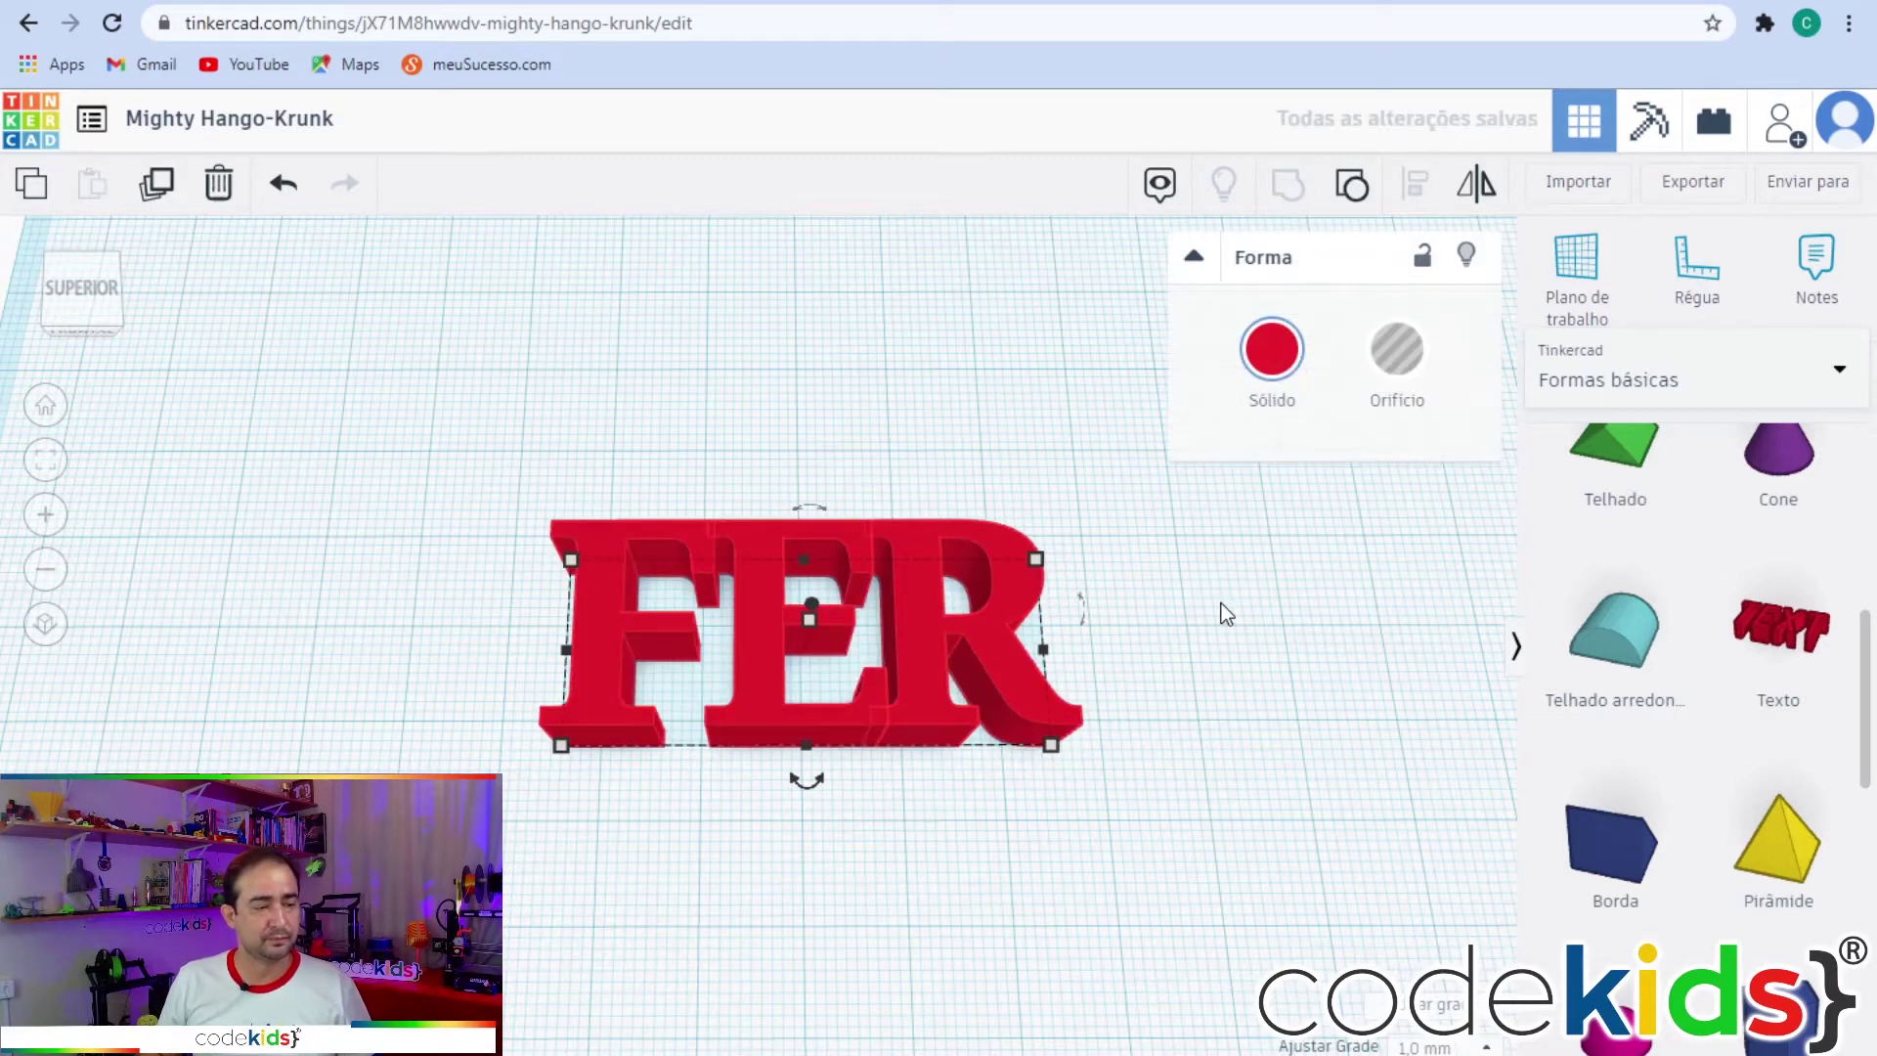
left_click(1208, 640)
right_click_drag(1208, 647, 1215, 765)
left_click(1026, 601)
left_click(1202, 653)
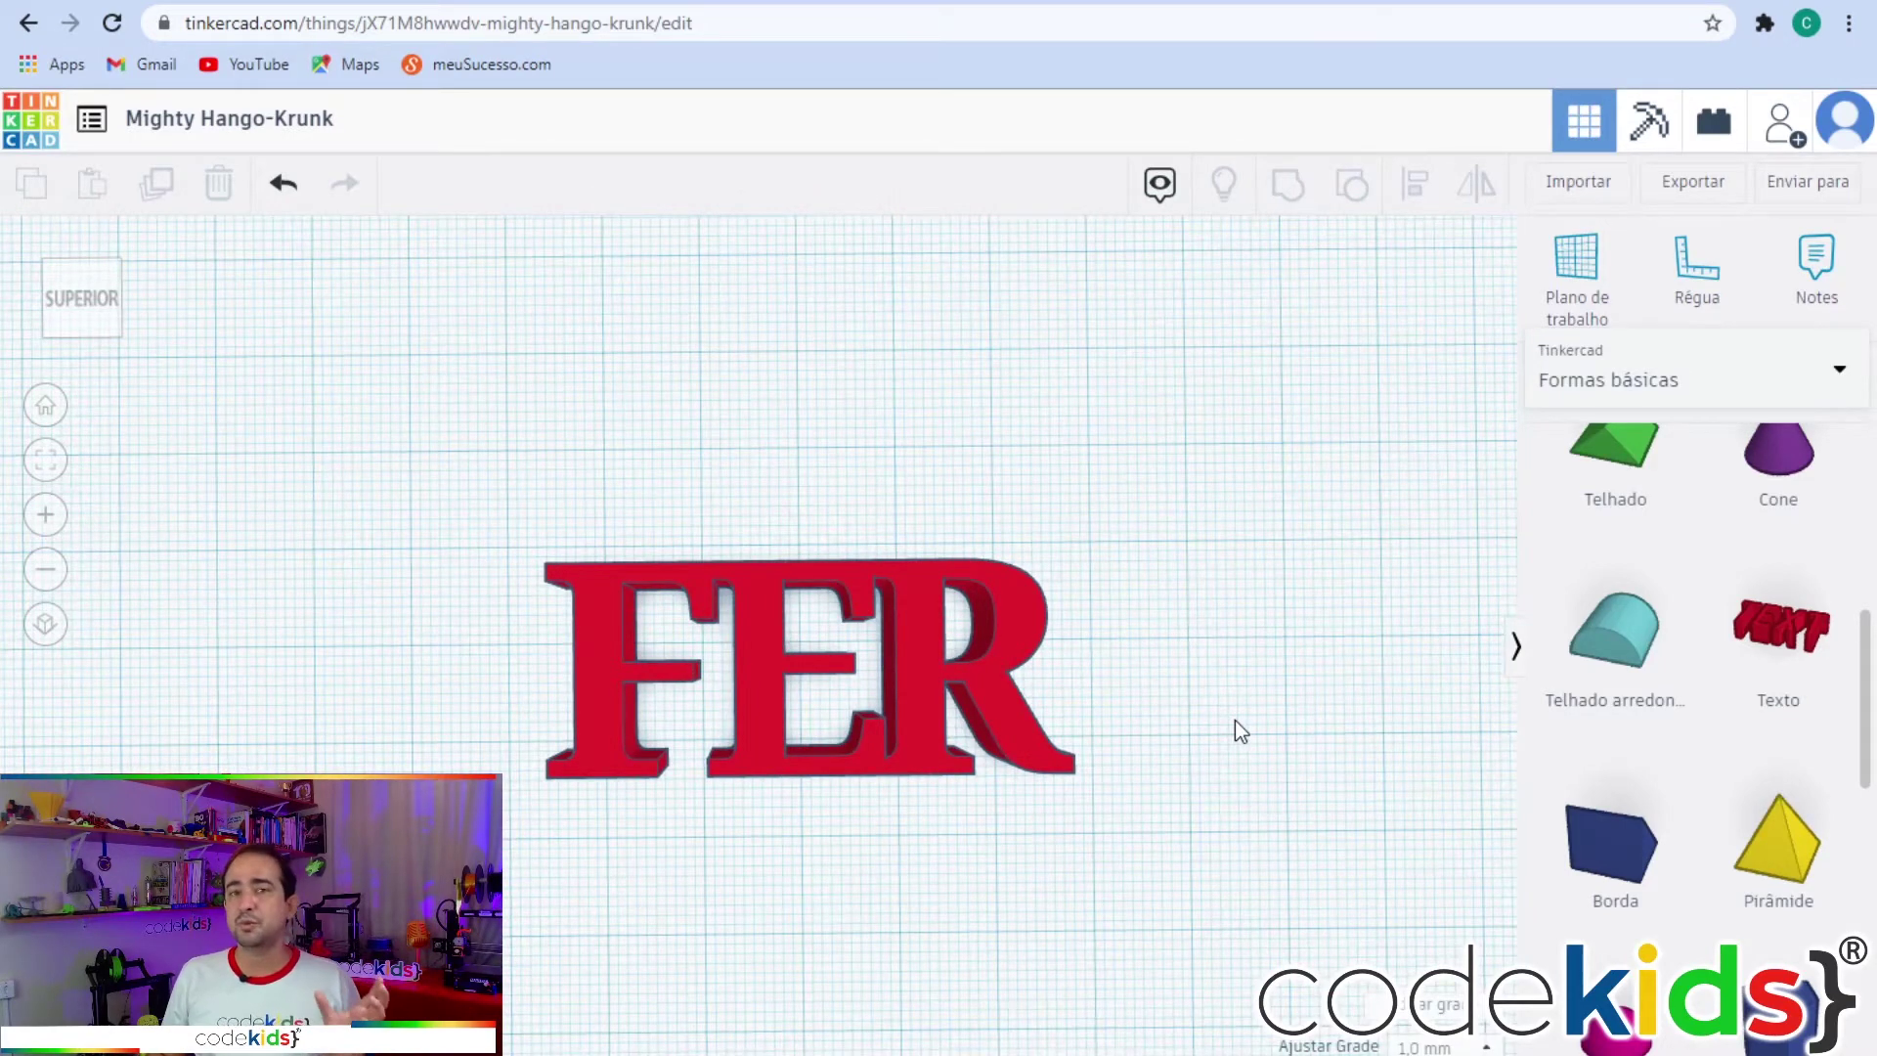
right_click_drag(1122, 711, 1120, 671)
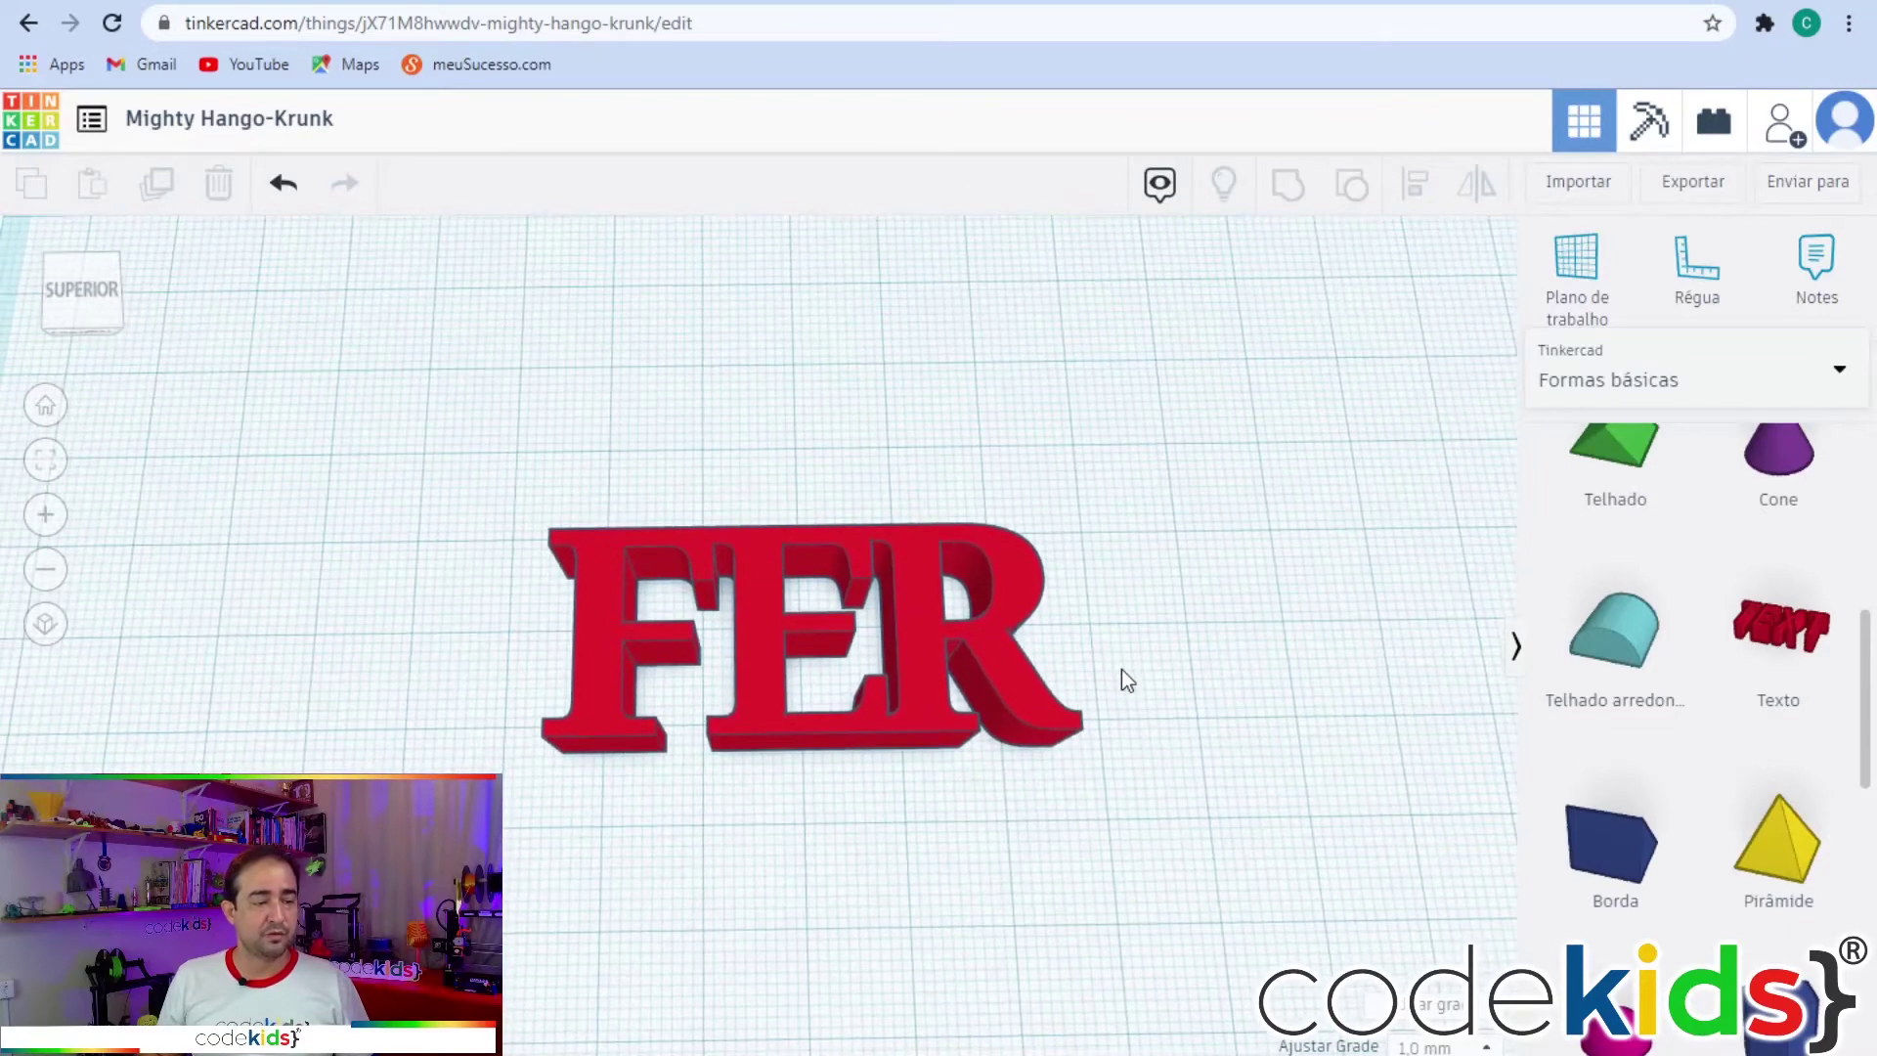
Resize the grouped letters to a width of 50 mm and a depth of 20 mm.
left_click(926, 680)
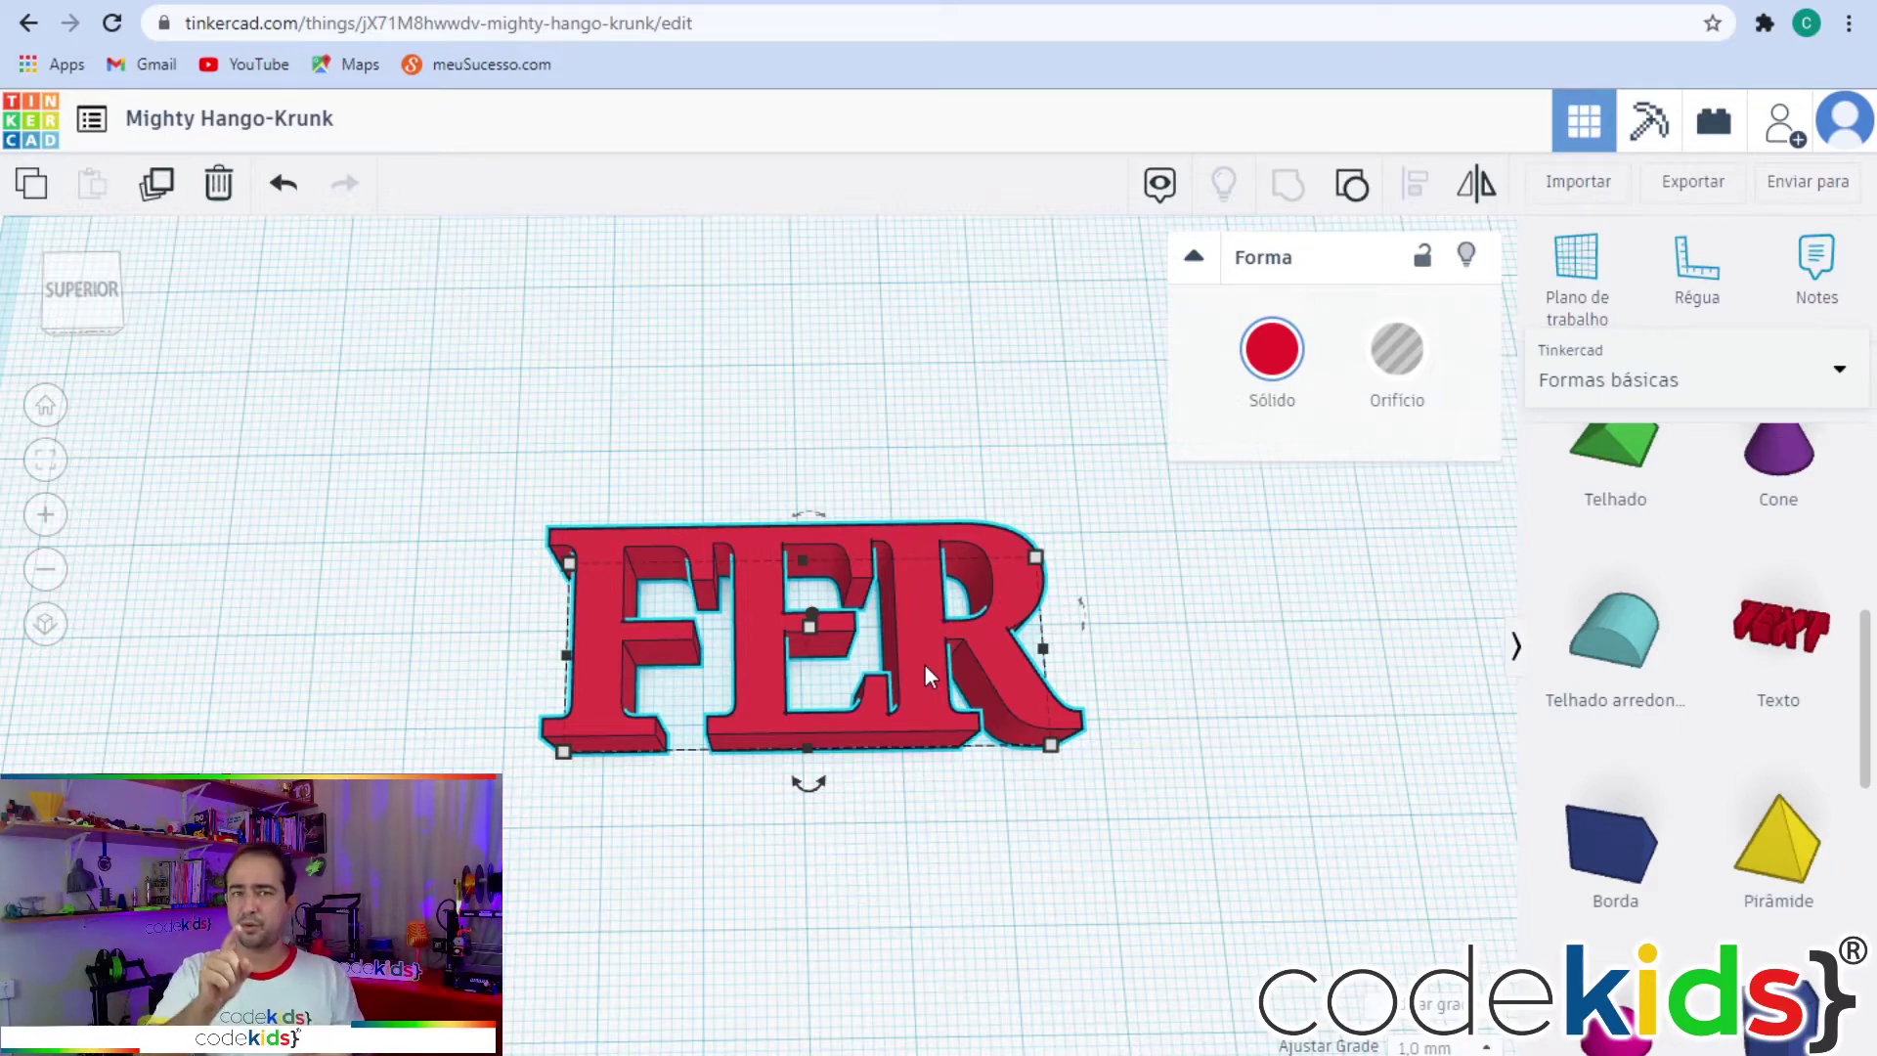
mouse_move(822, 794)
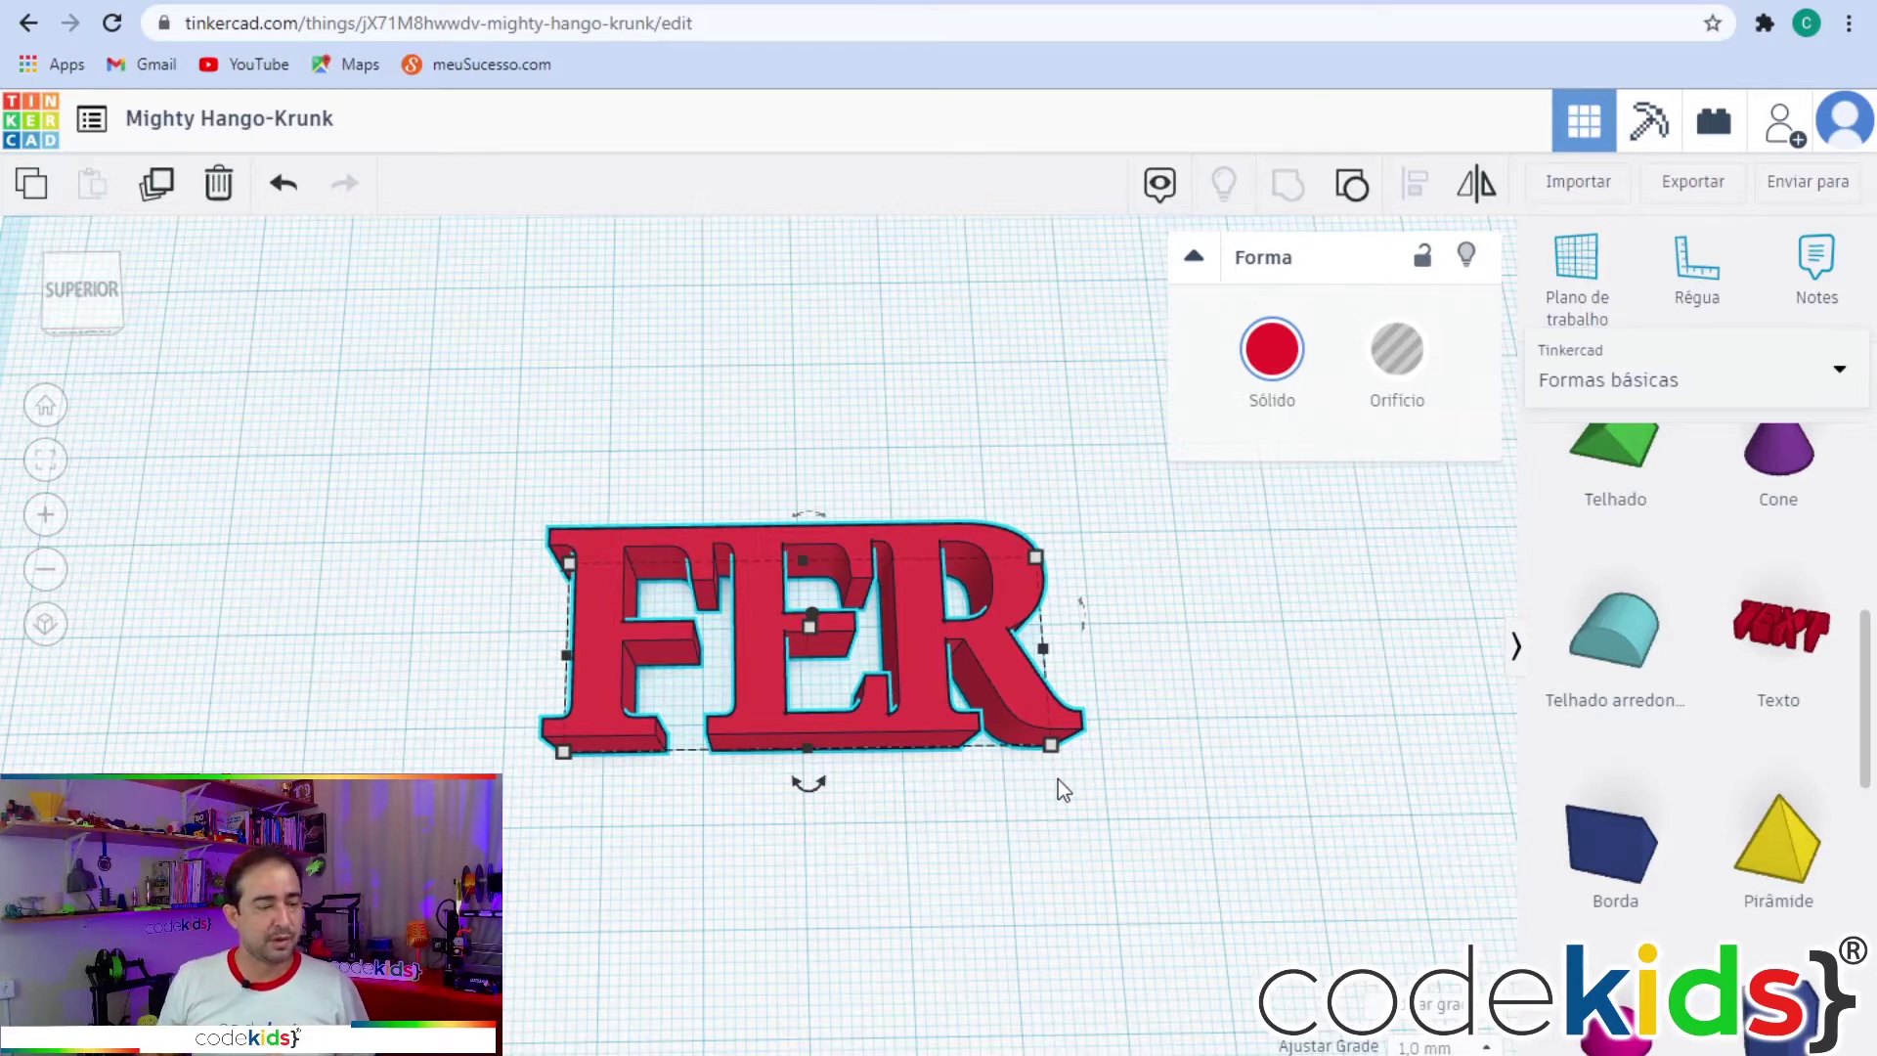
mouse_move(1048, 750)
mouse_move(1028, 557)
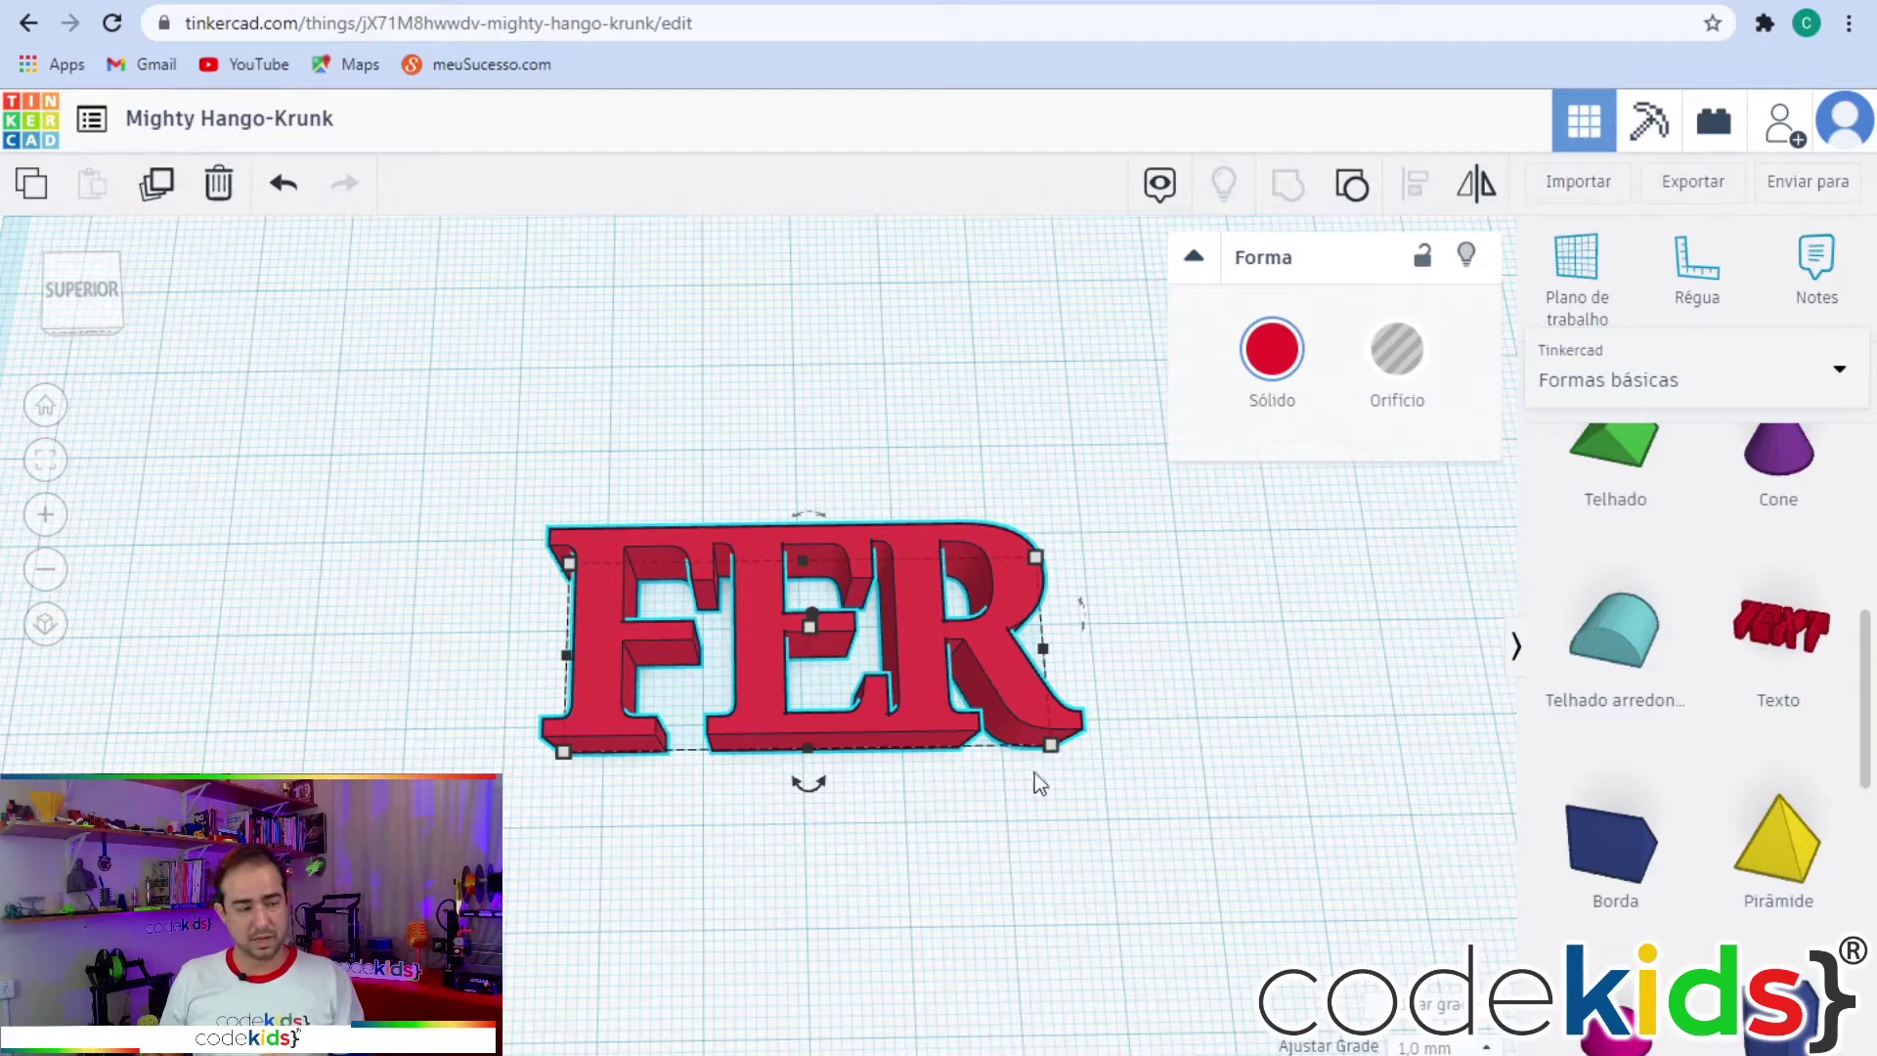
mouse_move(1045, 751)
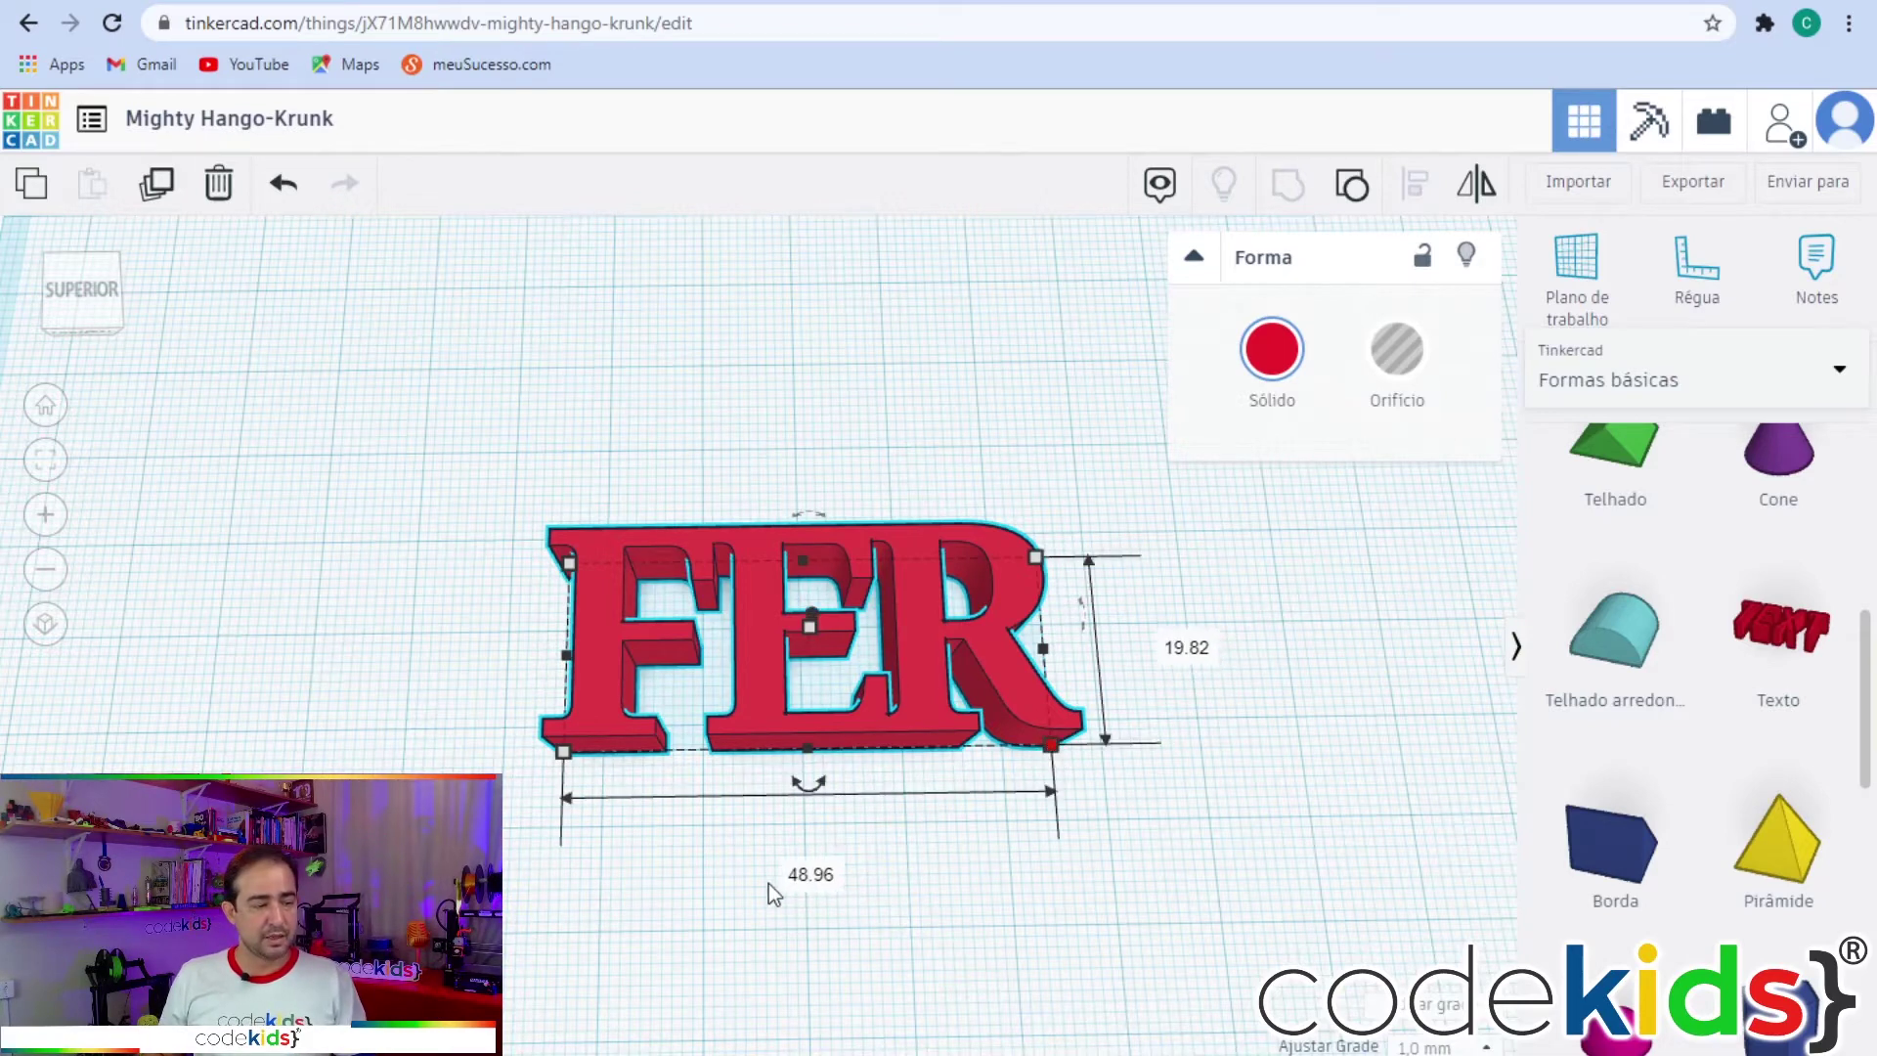
left_click(810, 873)
key("Escape")
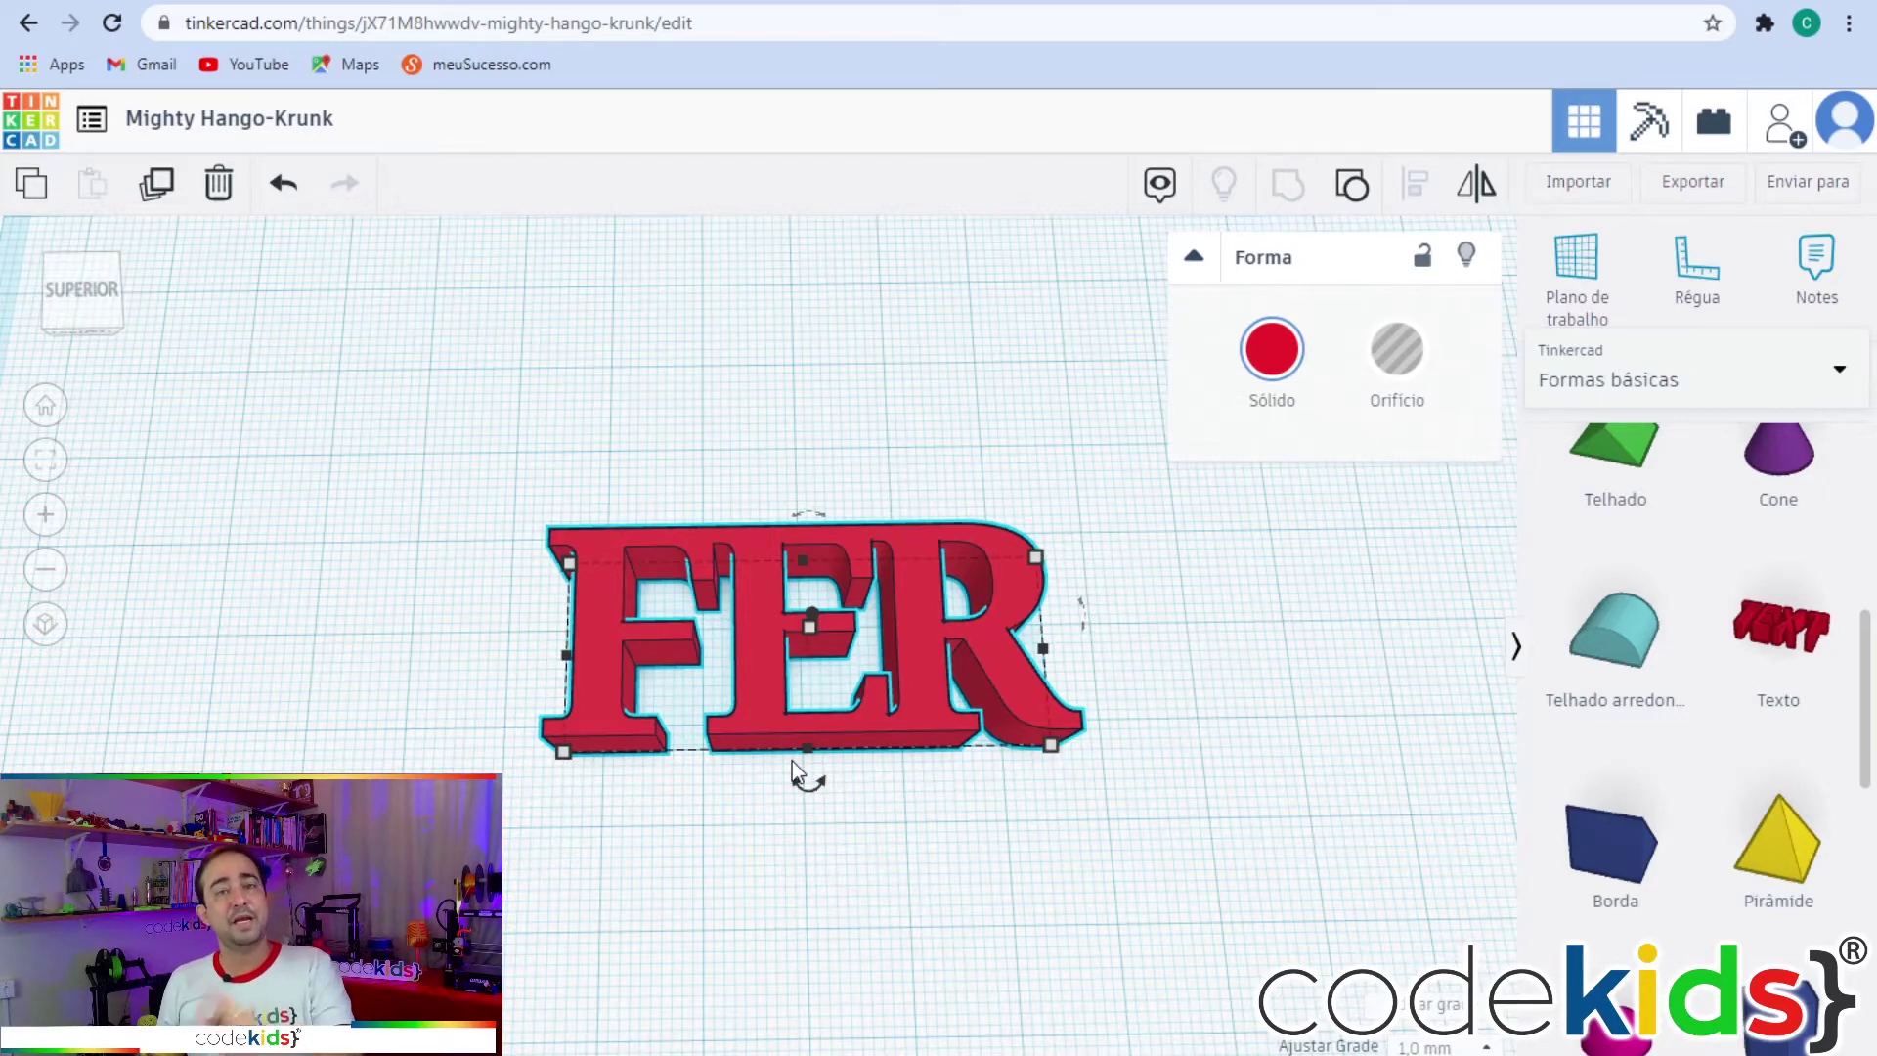
mouse_move(1051, 746)
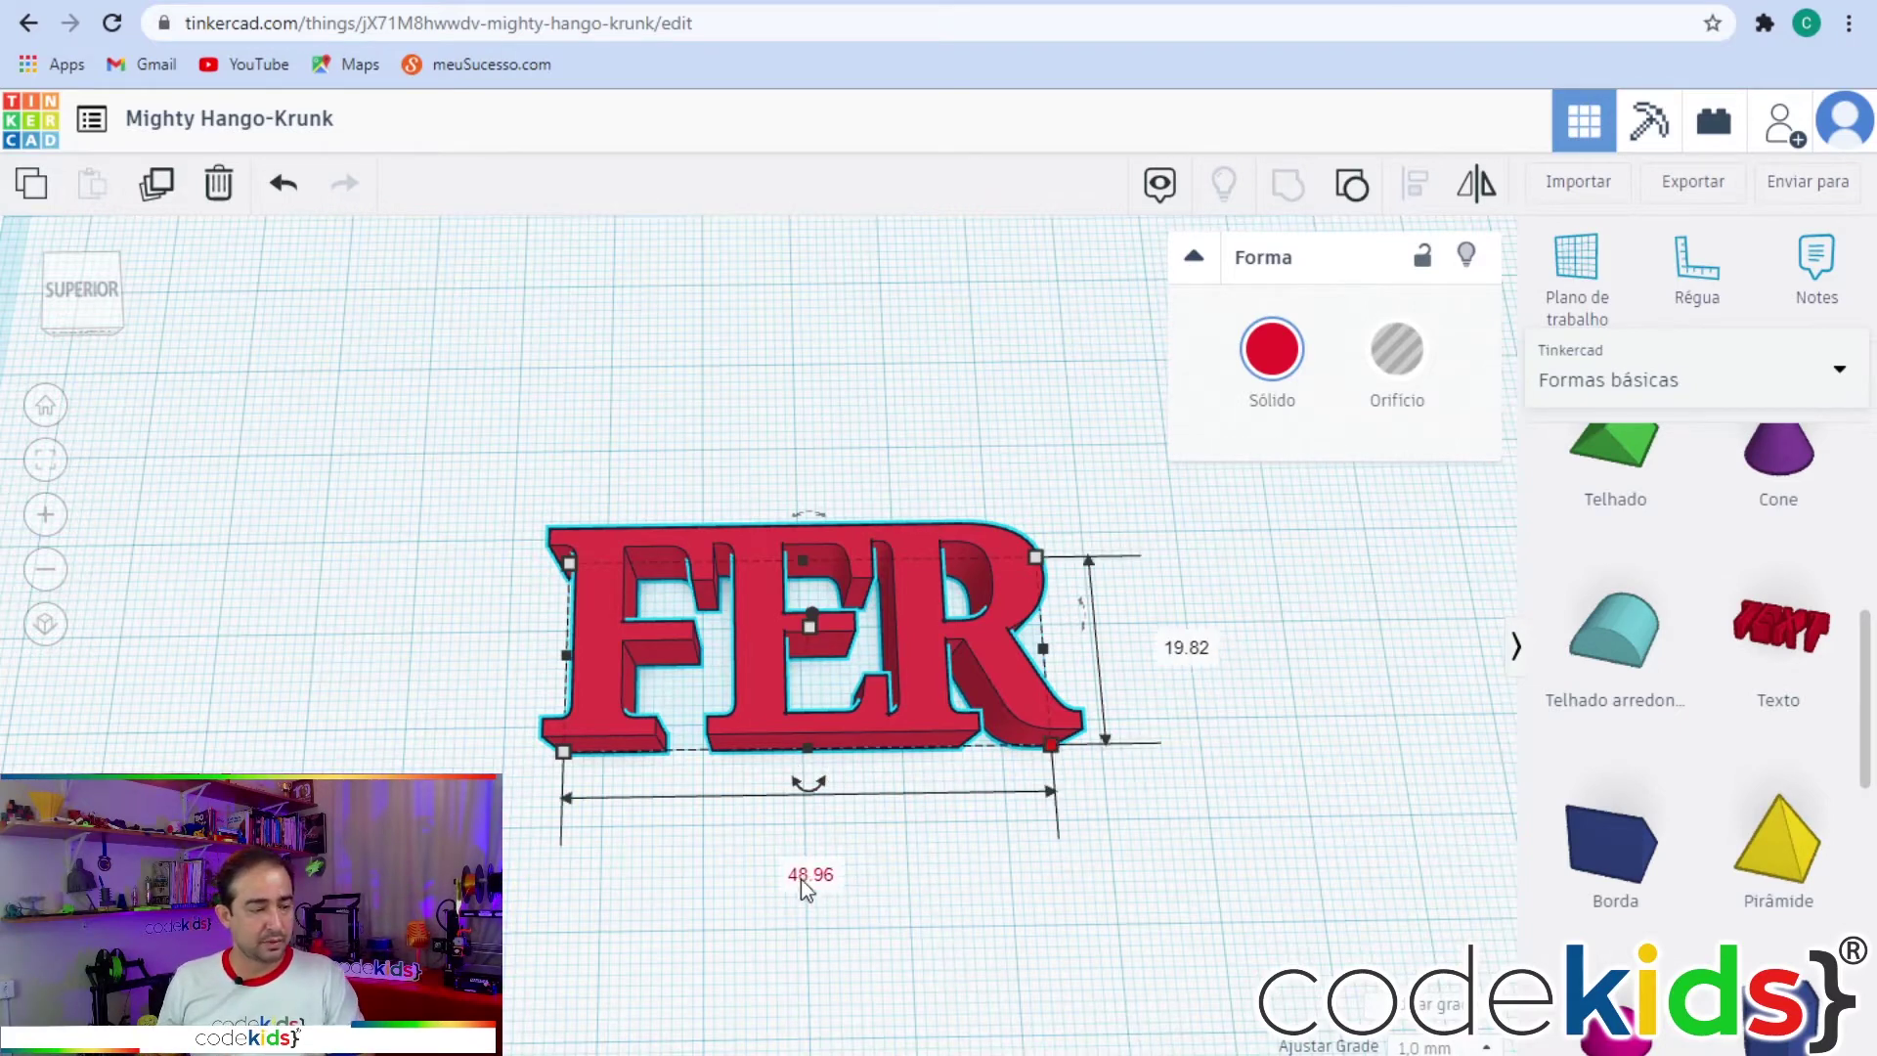
type("50")
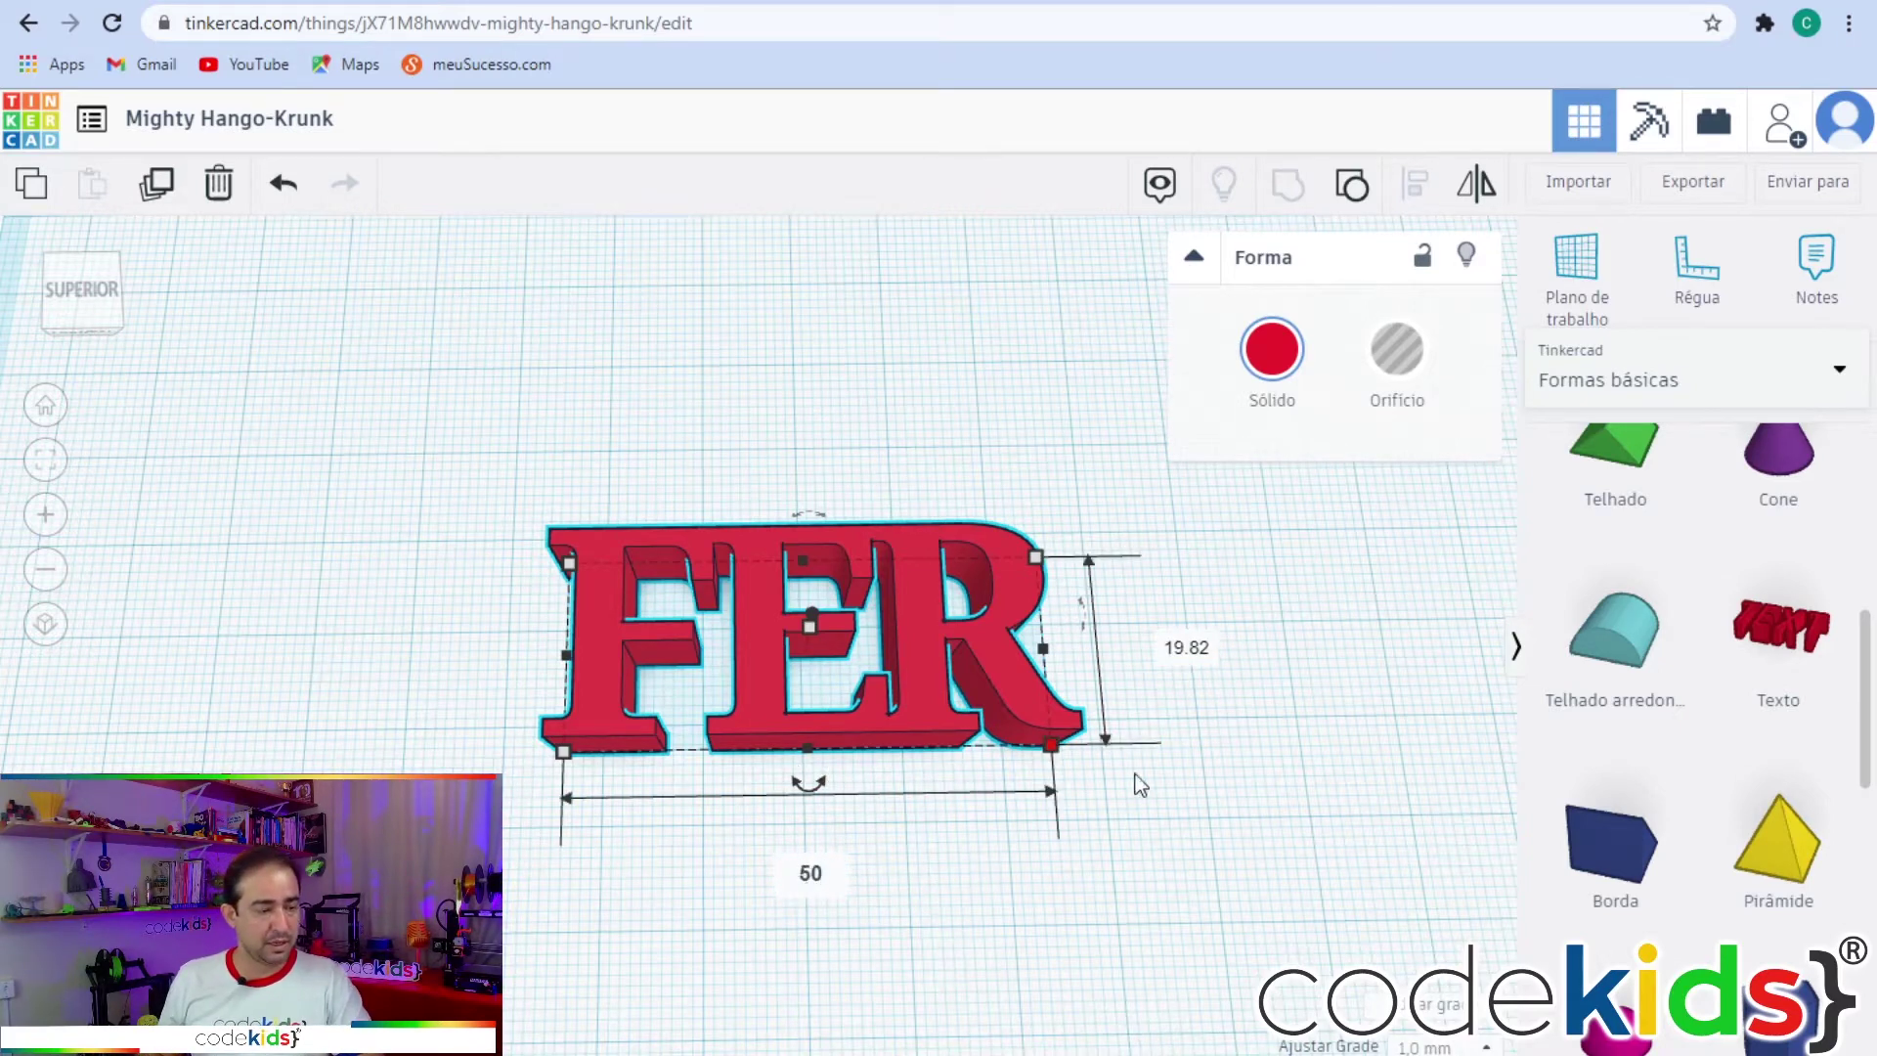
left_click(1185, 649)
type("20")
key("Return")
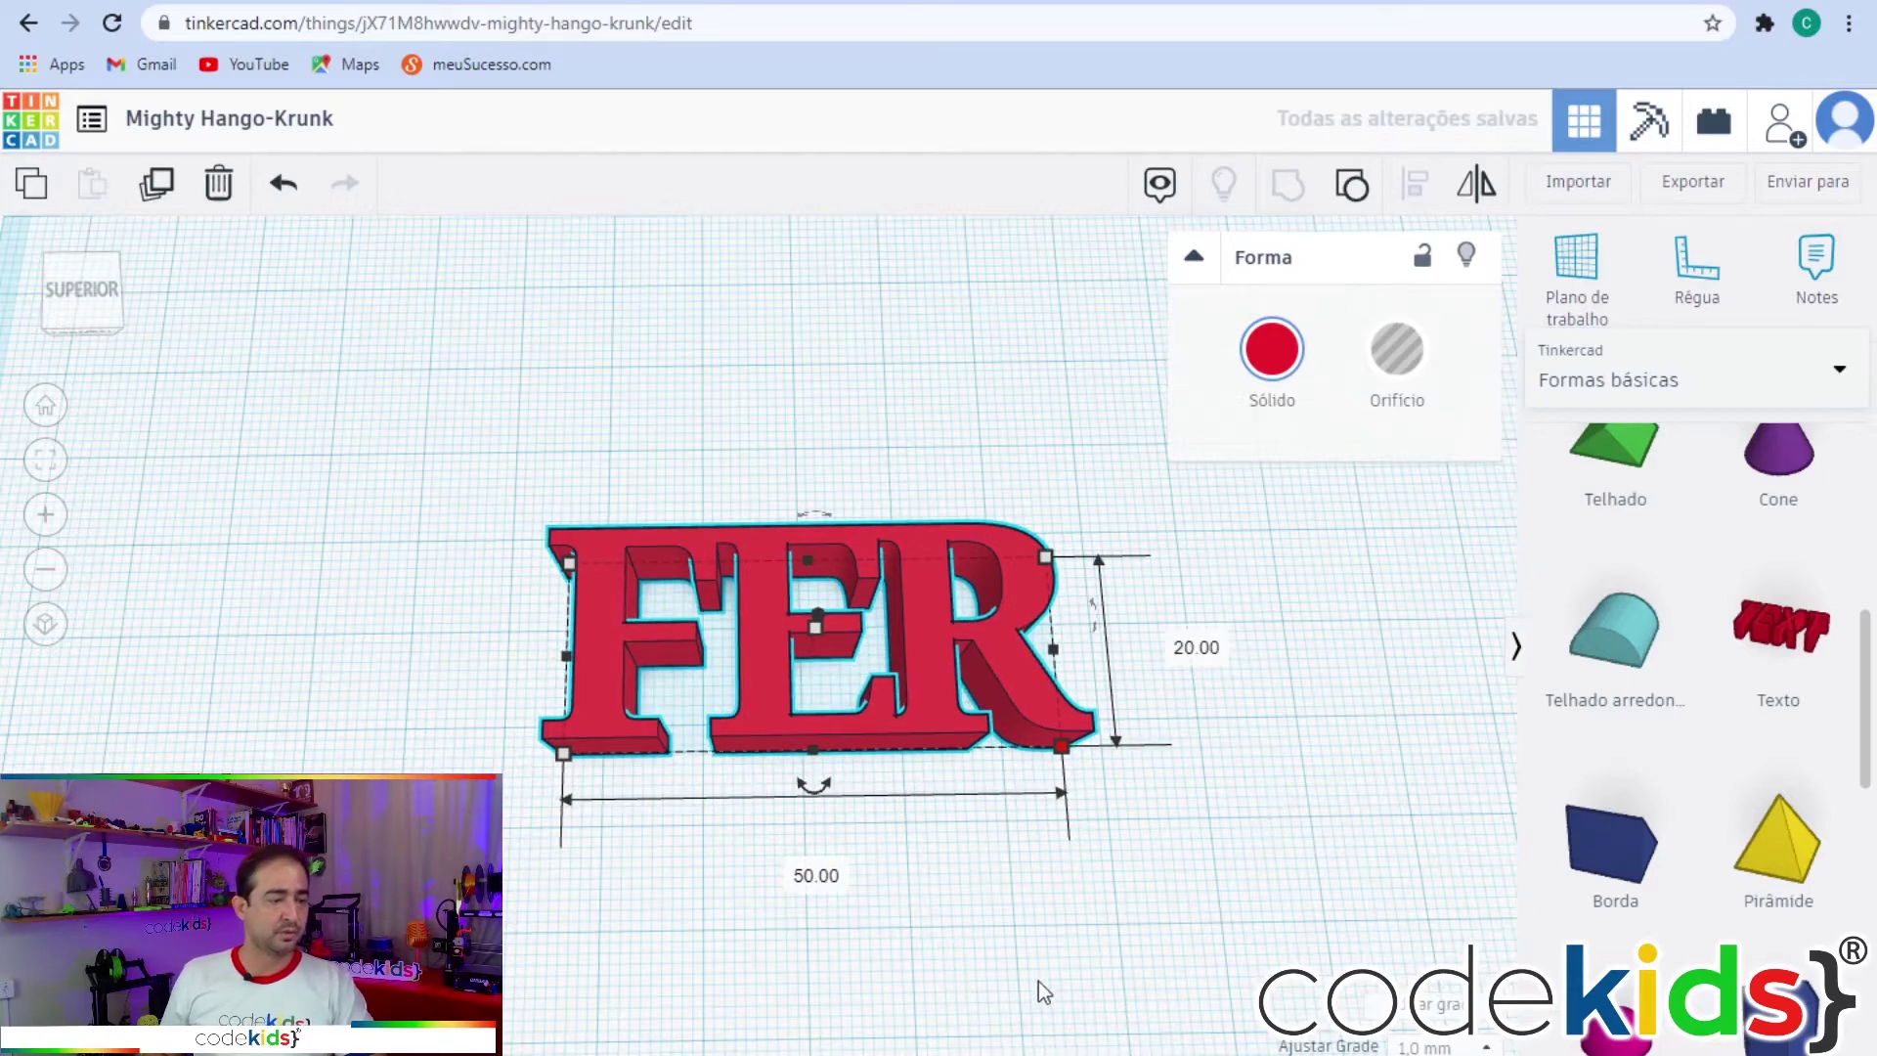
left_click(1040, 983)
Check the height dimension of the grouped letters.
right_click_drag(1101, 909, 1092, 843)
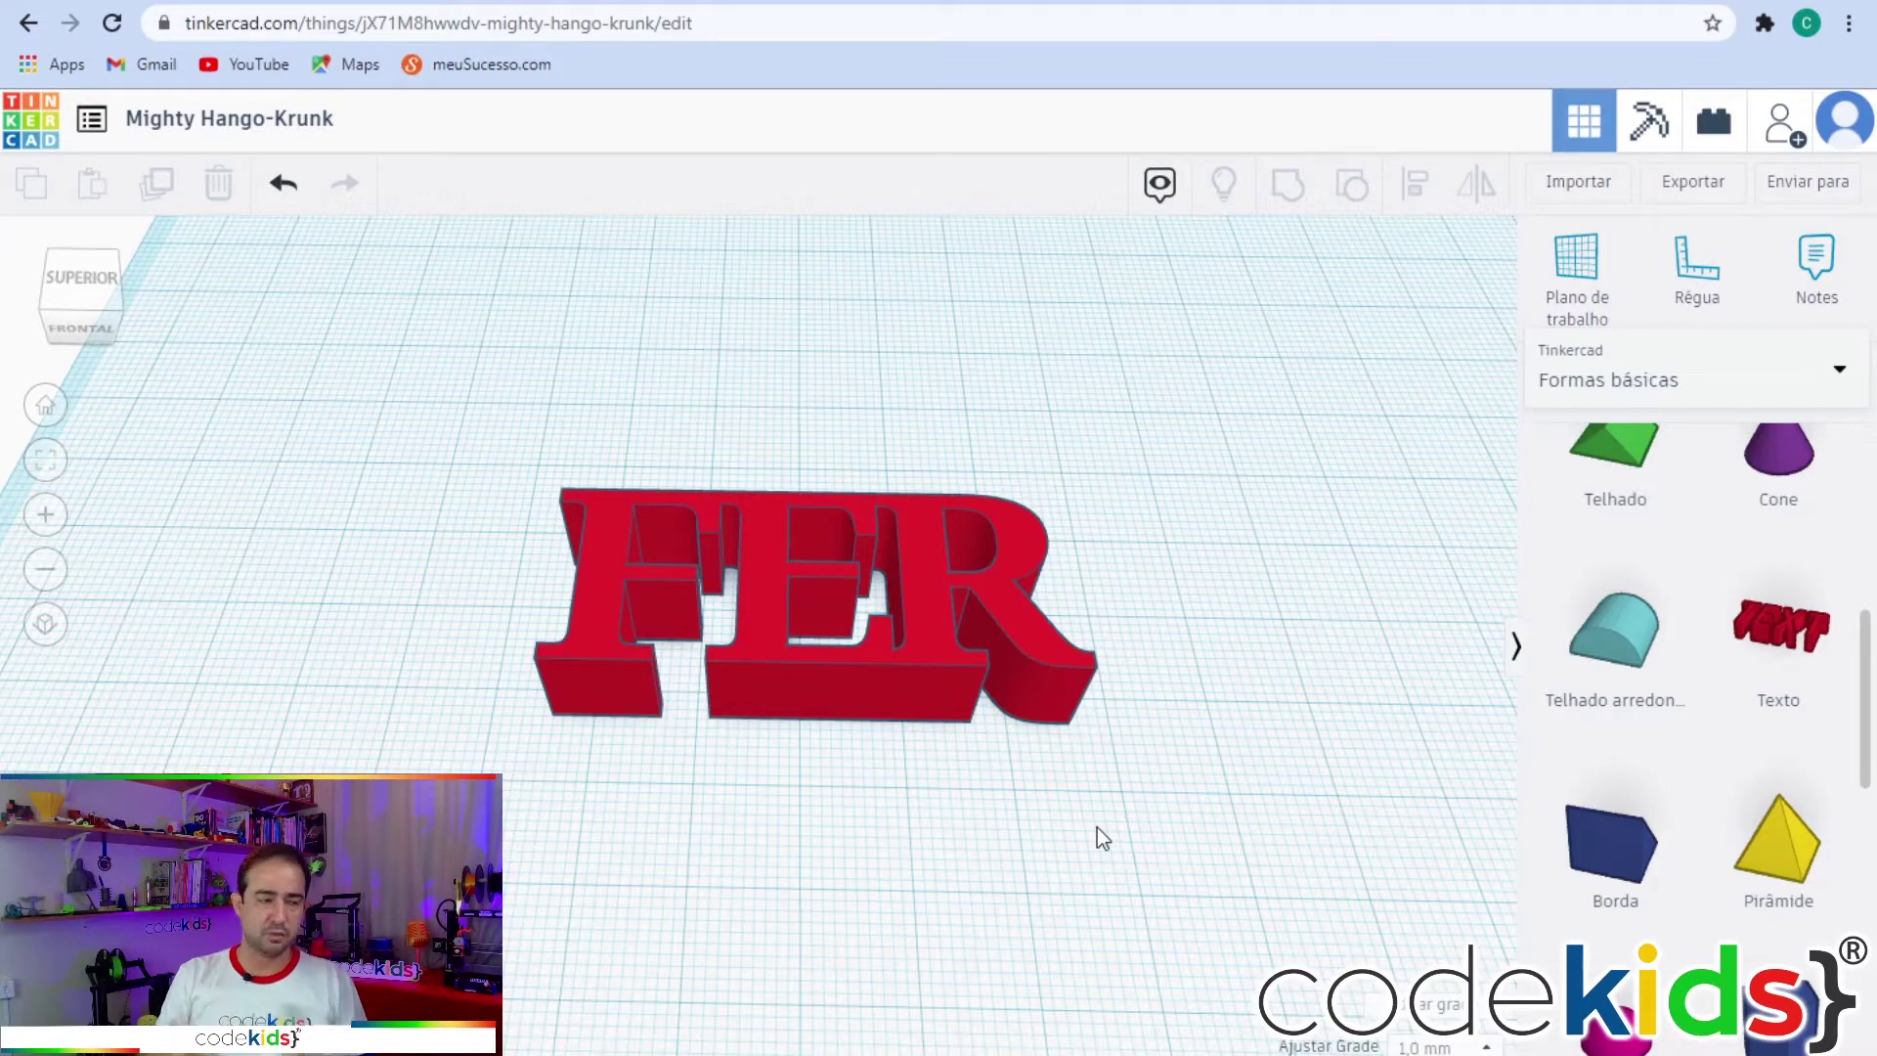
right_click_drag(1085, 808, 867, 625)
left_click(864, 614)
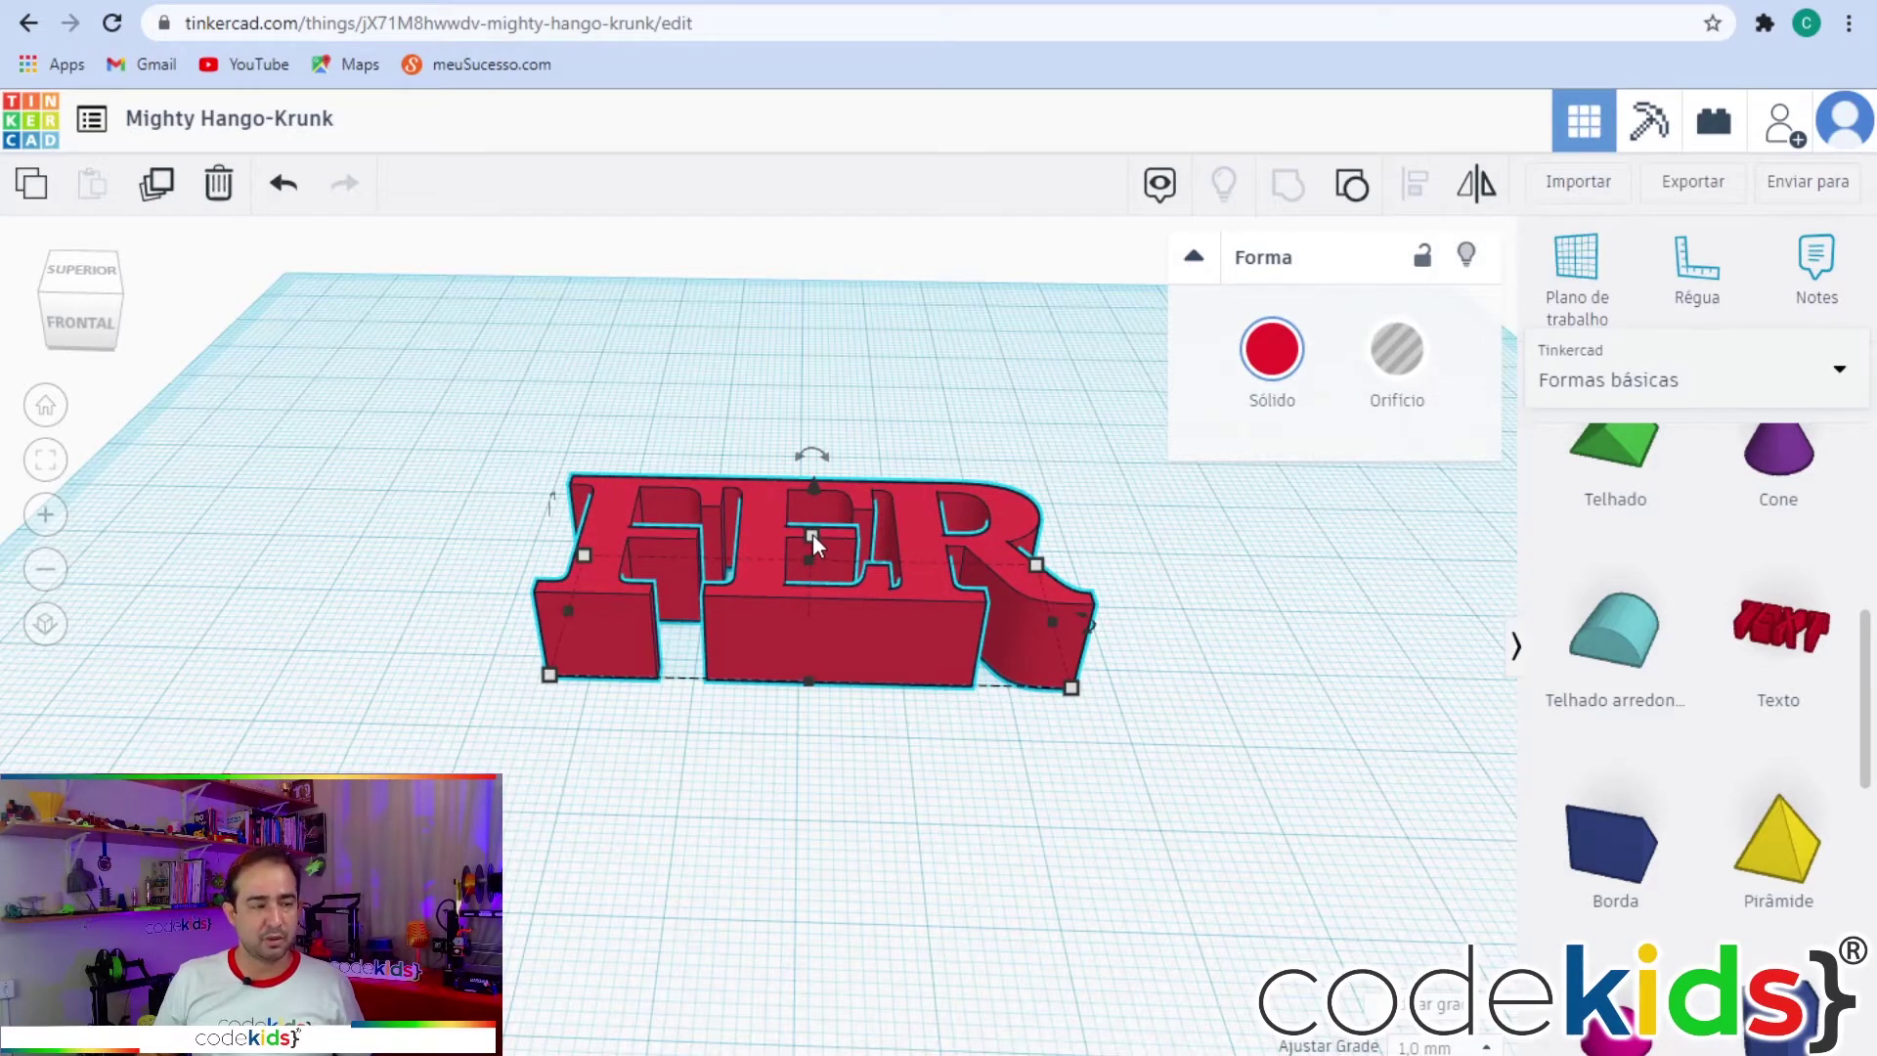
mouse_move(812, 533)
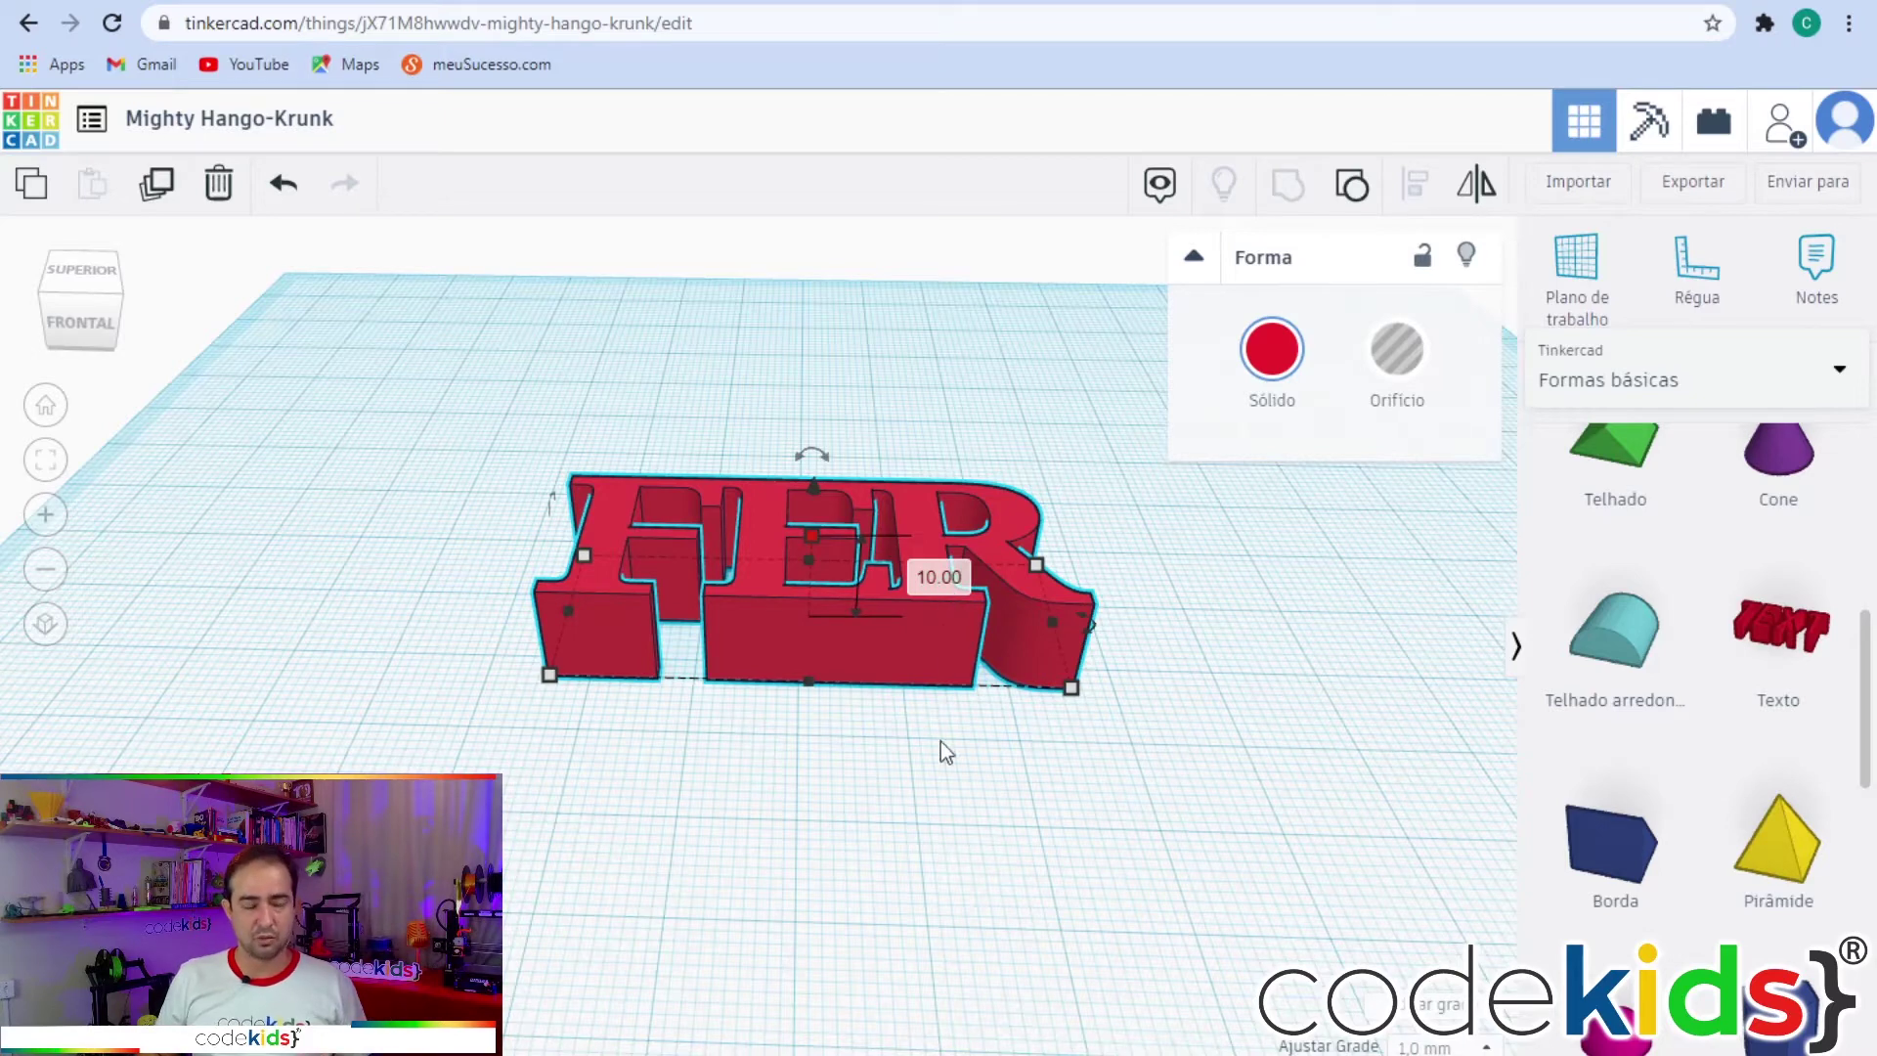
left_click(925, 793)
right_click_drag(1158, 653, 1077, 866)
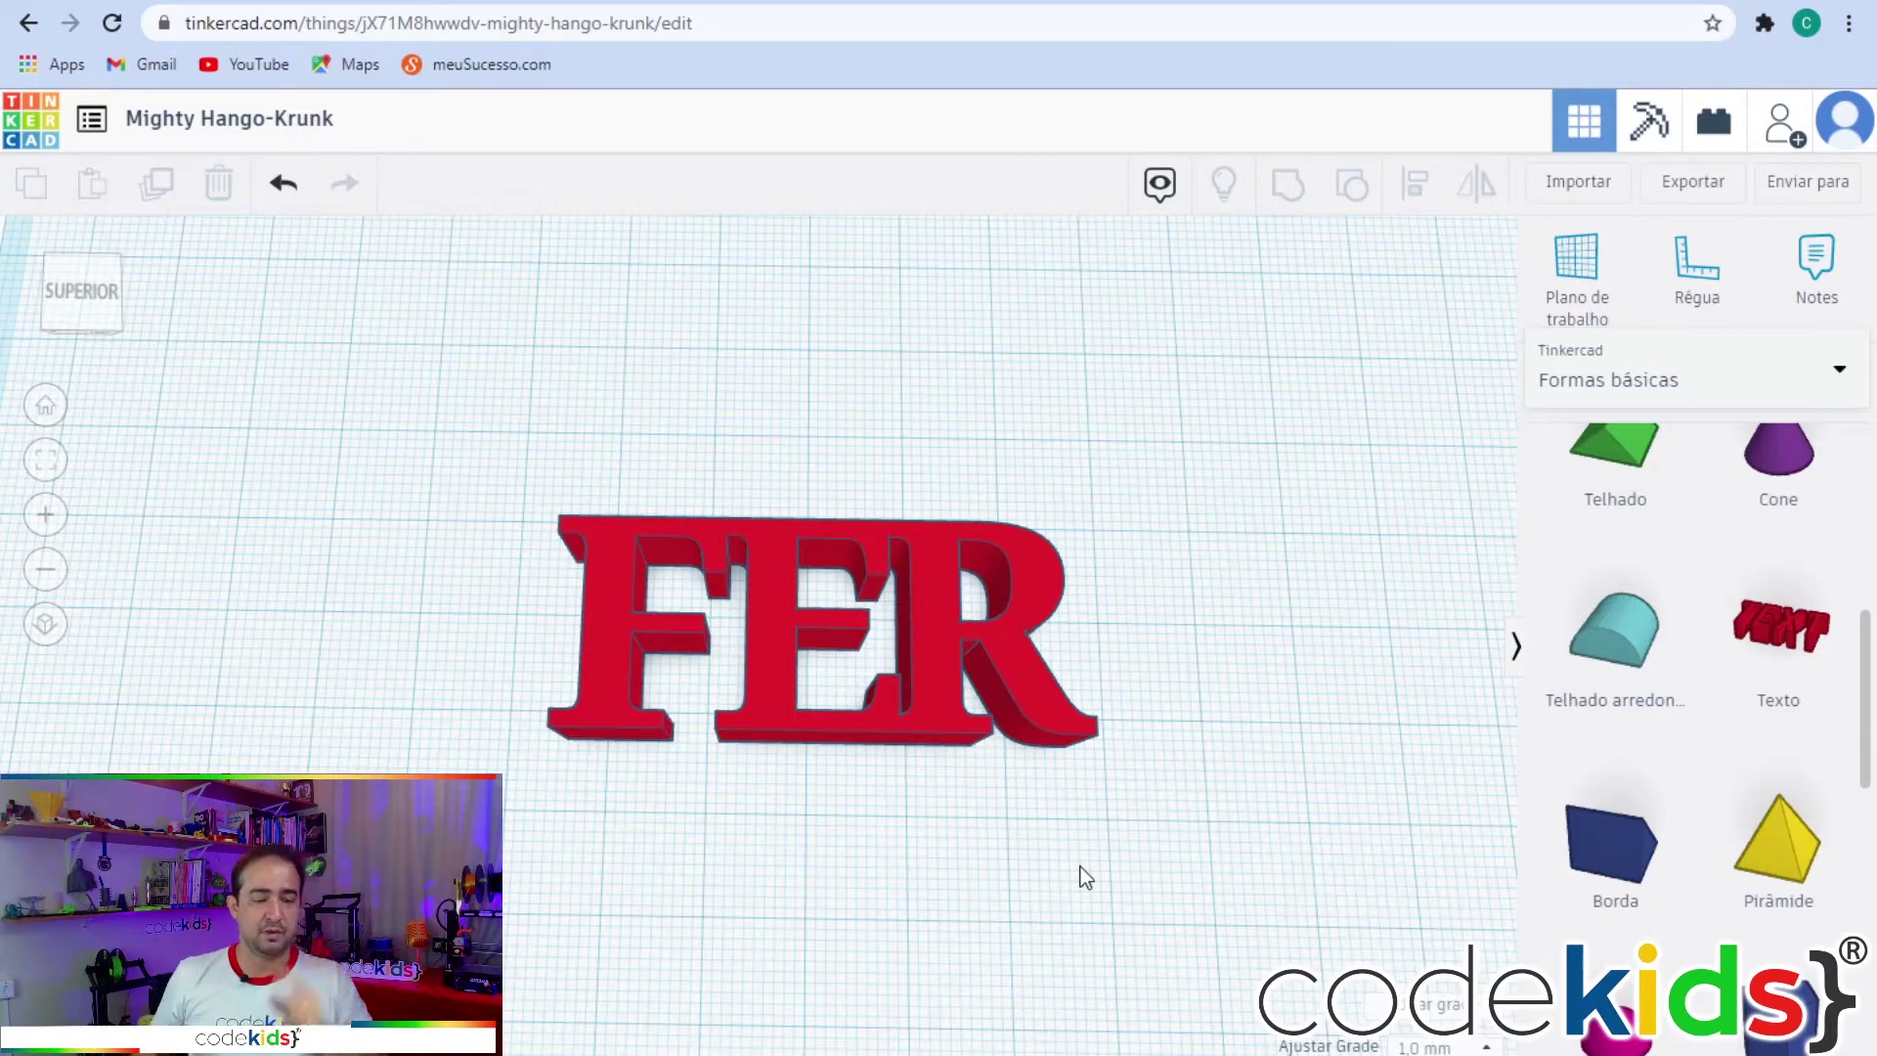
Add a solid cylinder to the workplane and place it in front of the grouped letters, clear of them.
scroll(1750, 811, "down", 5)
scroll(1766, 805, "up", 10)
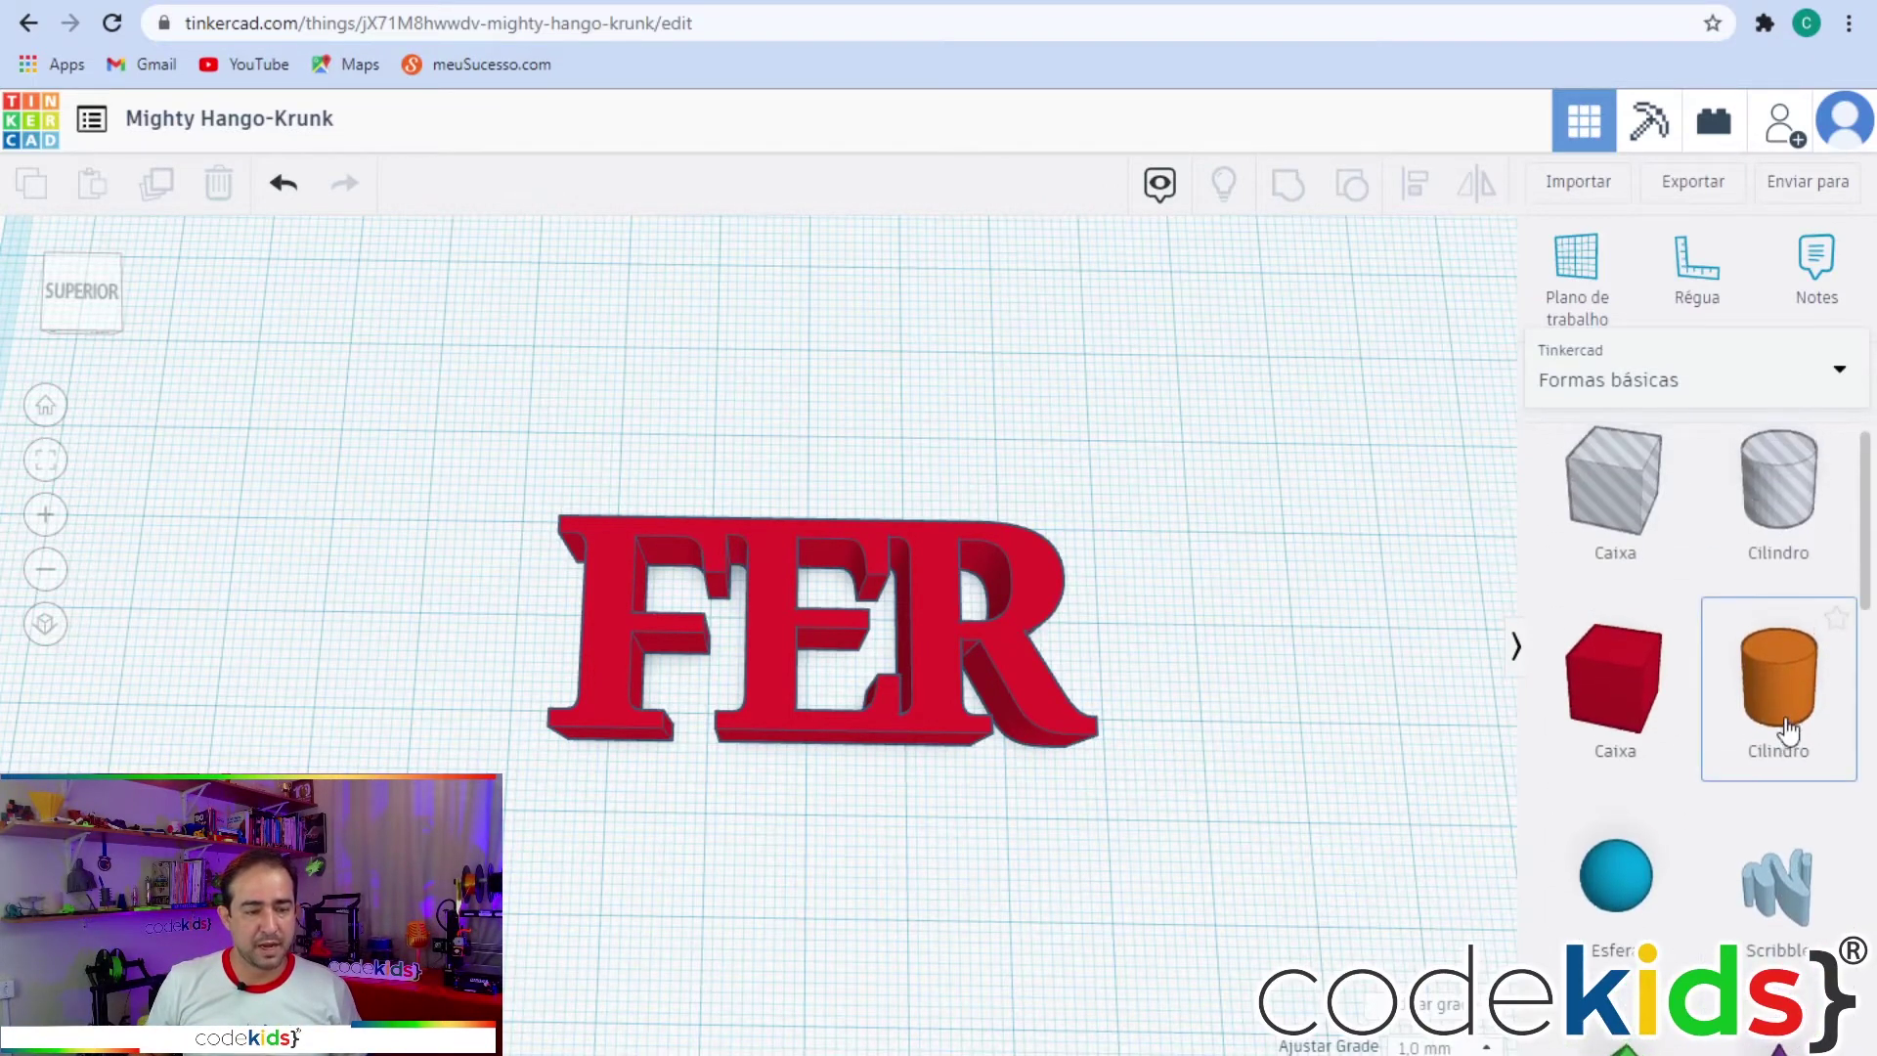
left_click_drag(1784, 733, 1261, 666)
right_click_drag(967, 930, 1160, 767)
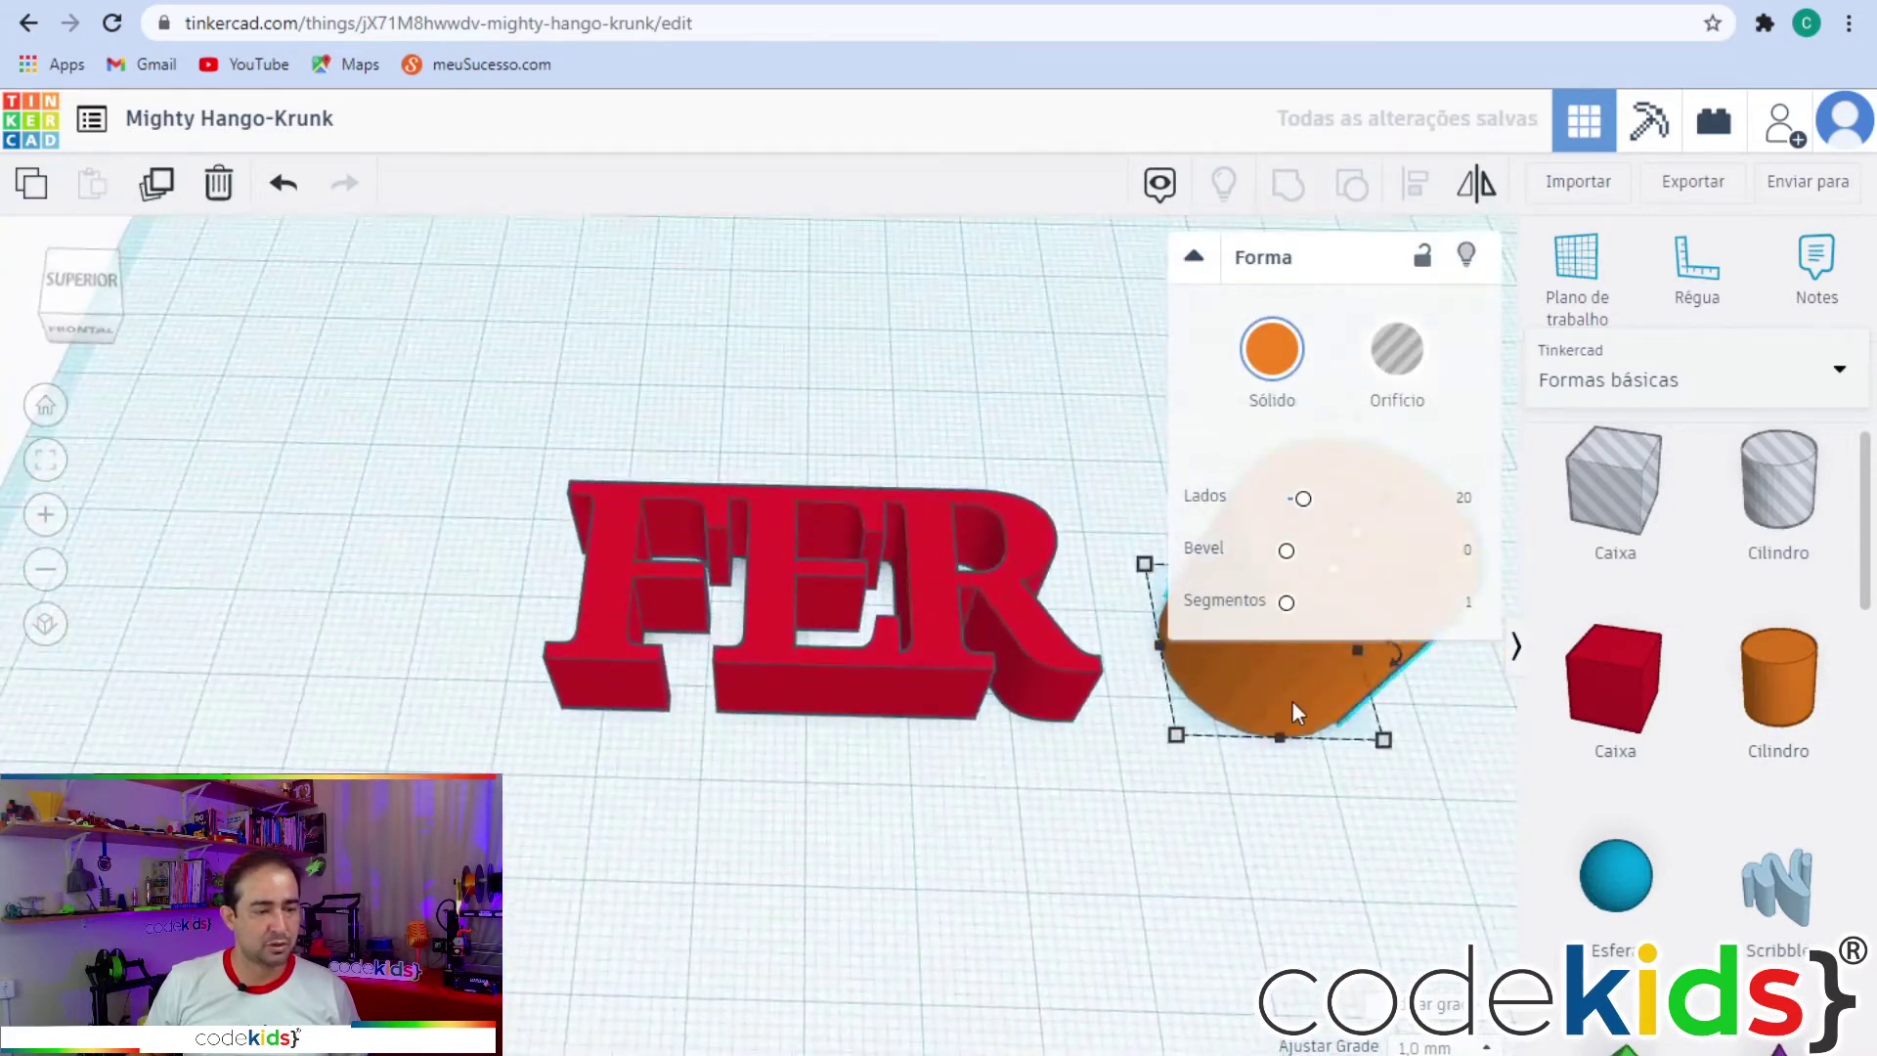
left_click_drag(1292, 699, 909, 929)
scroll(1093, 868, "up", 3)
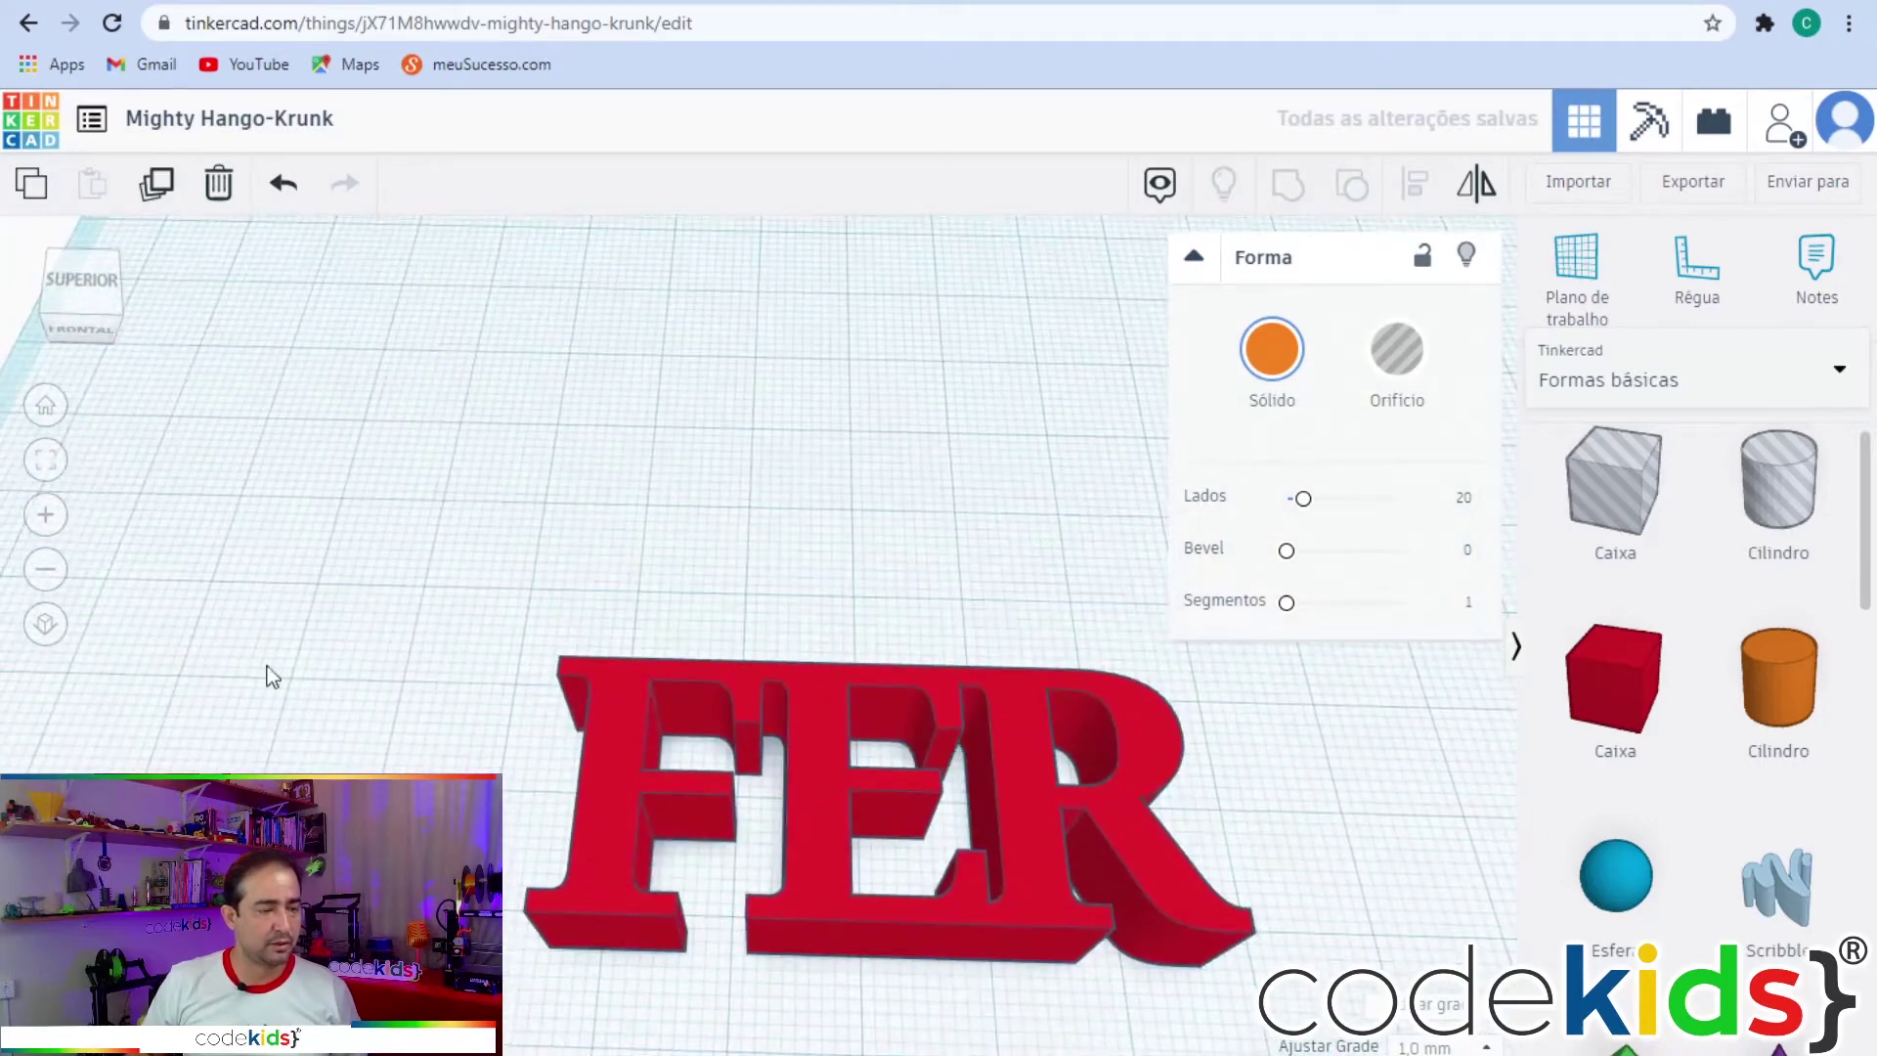
key("f")
scroll(455, 628, "down", 5)
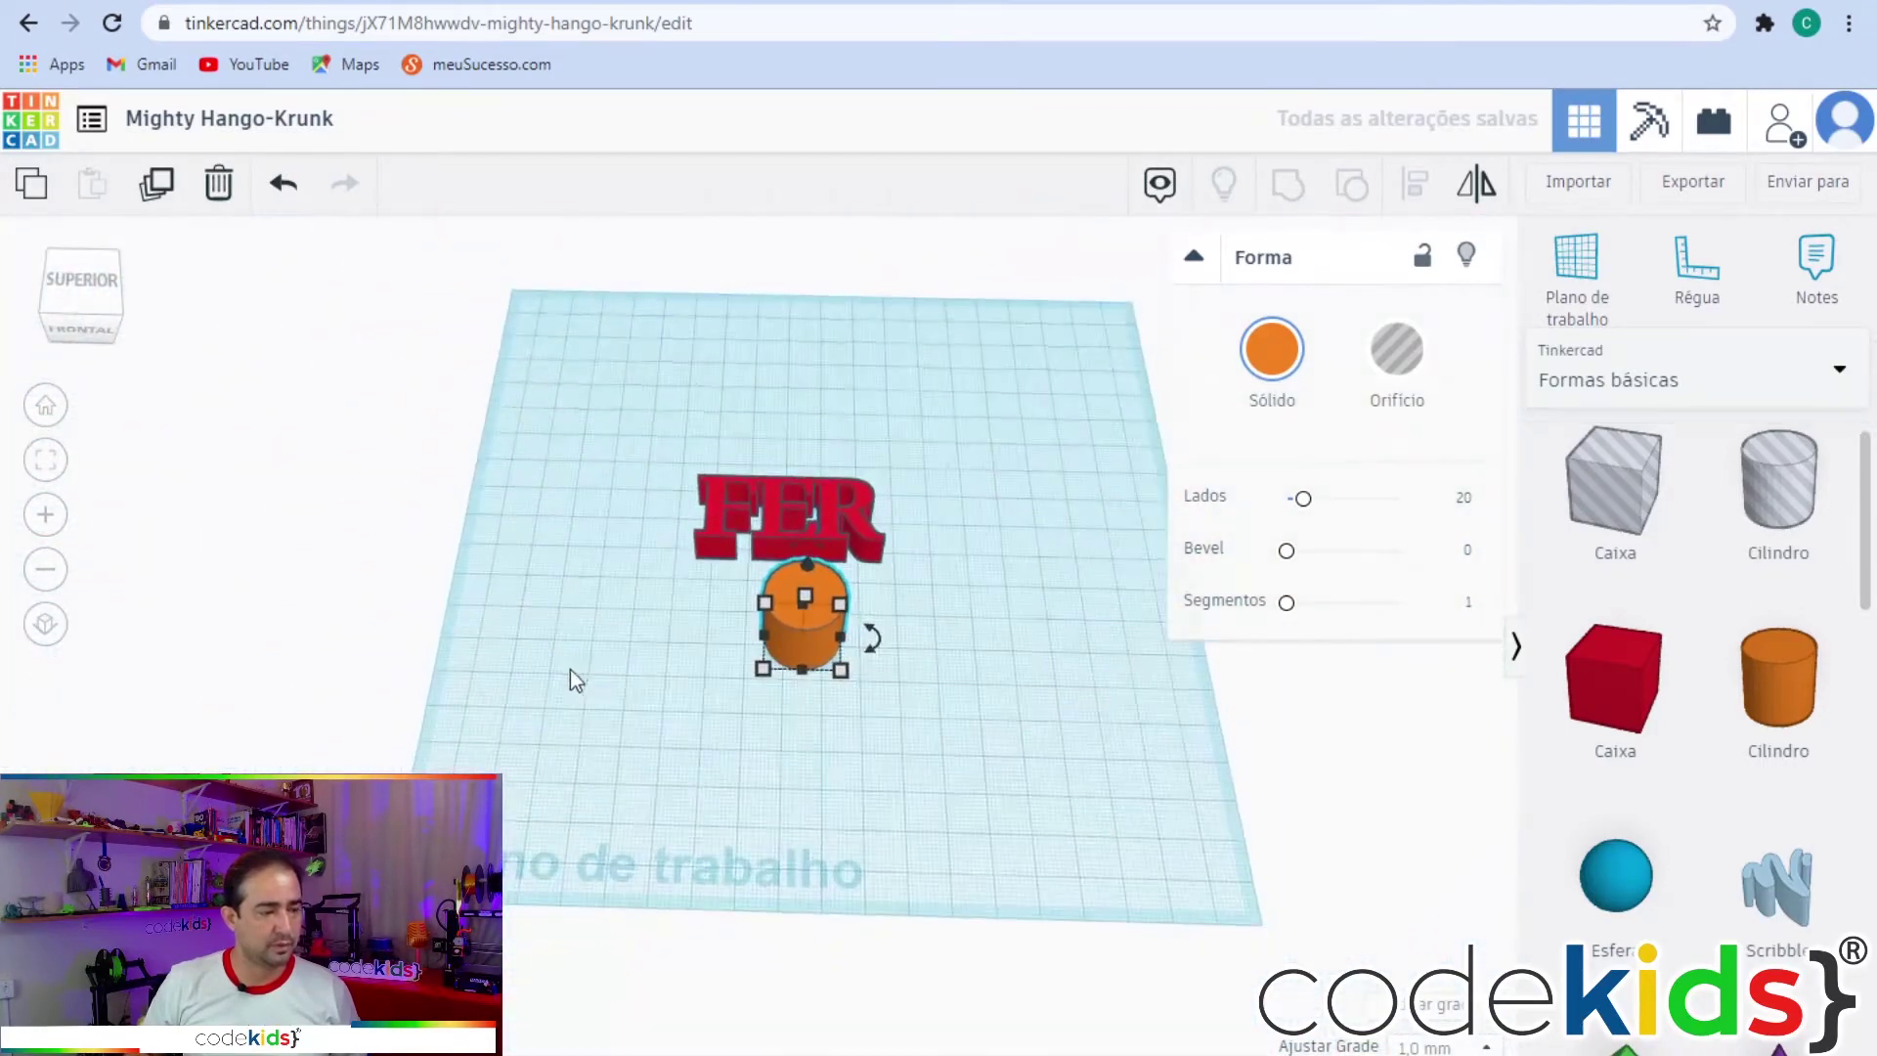
scroll(586, 675, "up", 5)
left_click_drag(821, 611, 807, 674)
right_click_drag(592, 675, 613, 710)
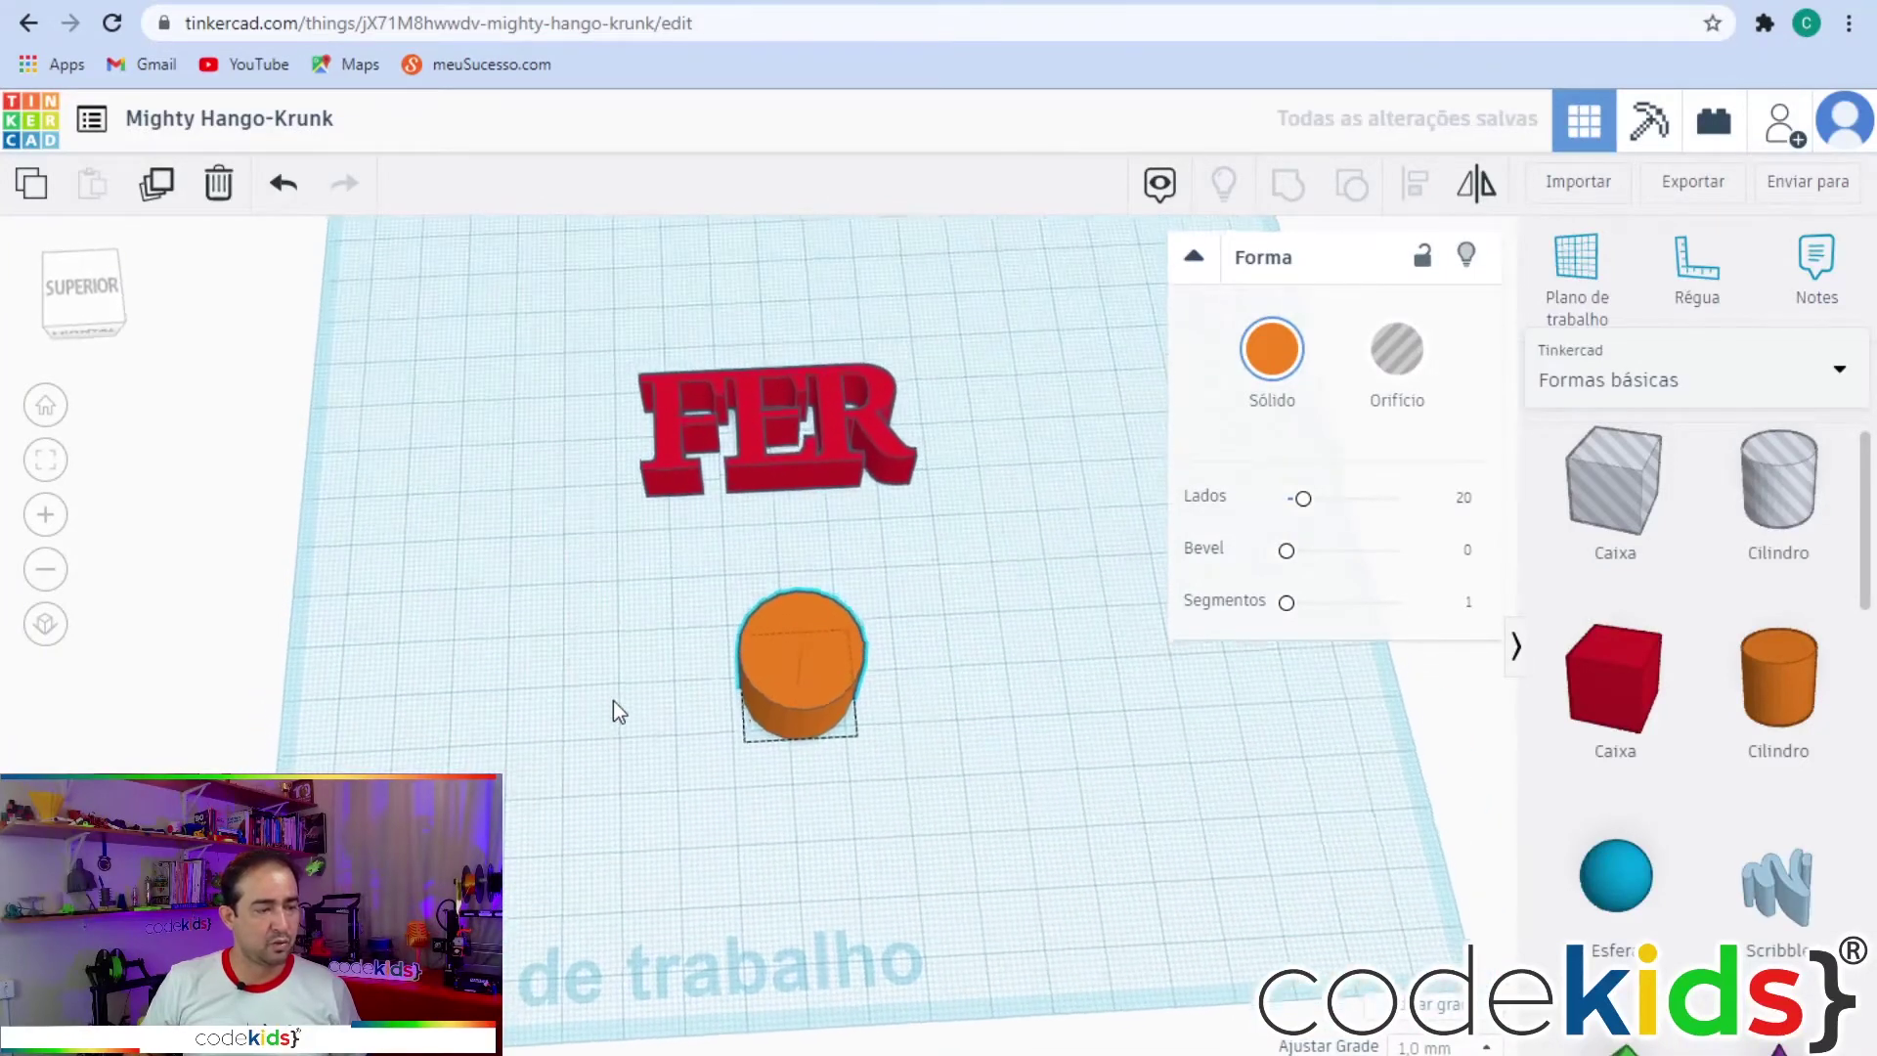
Set the cylinder's width and depth to 5 mm each.
scroll(772, 665, "up", 4)
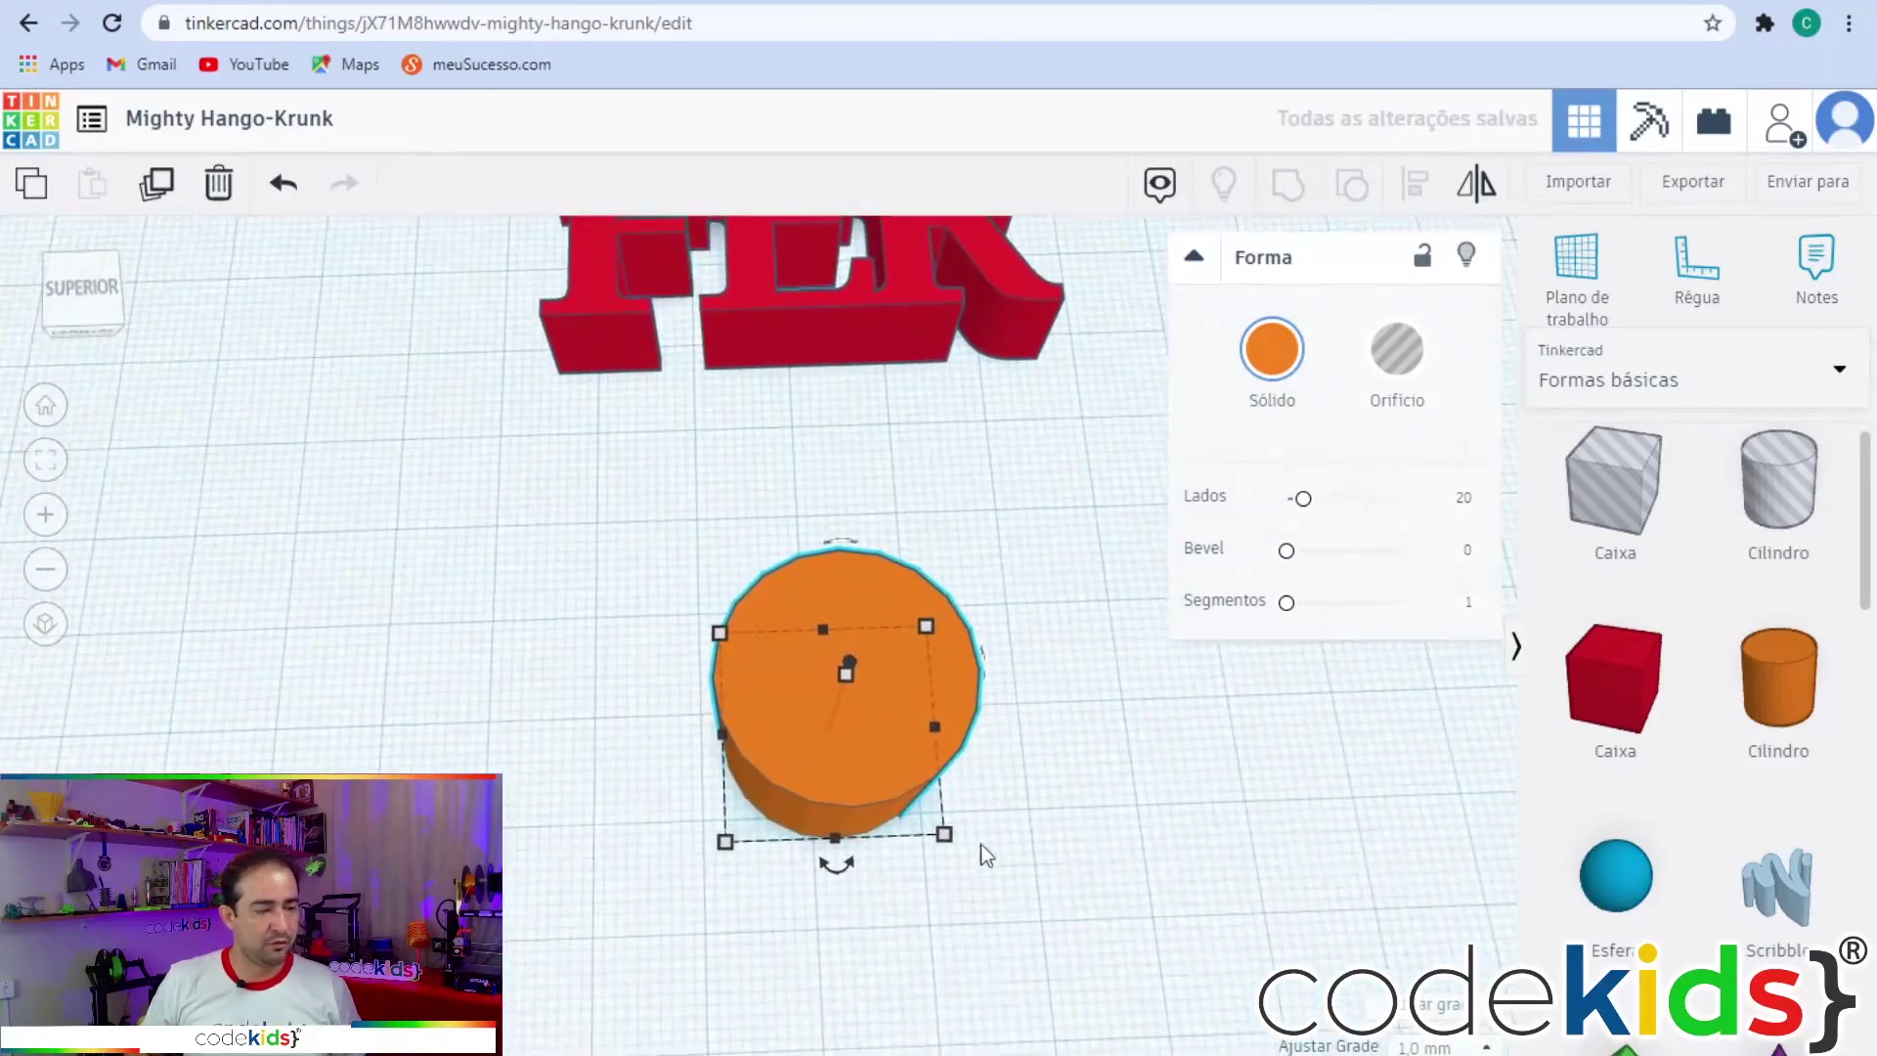
scroll(1219, 830, "up", 2)
scroll(1210, 825, "down", 4)
right_click_drag(1210, 825, 1100, 785)
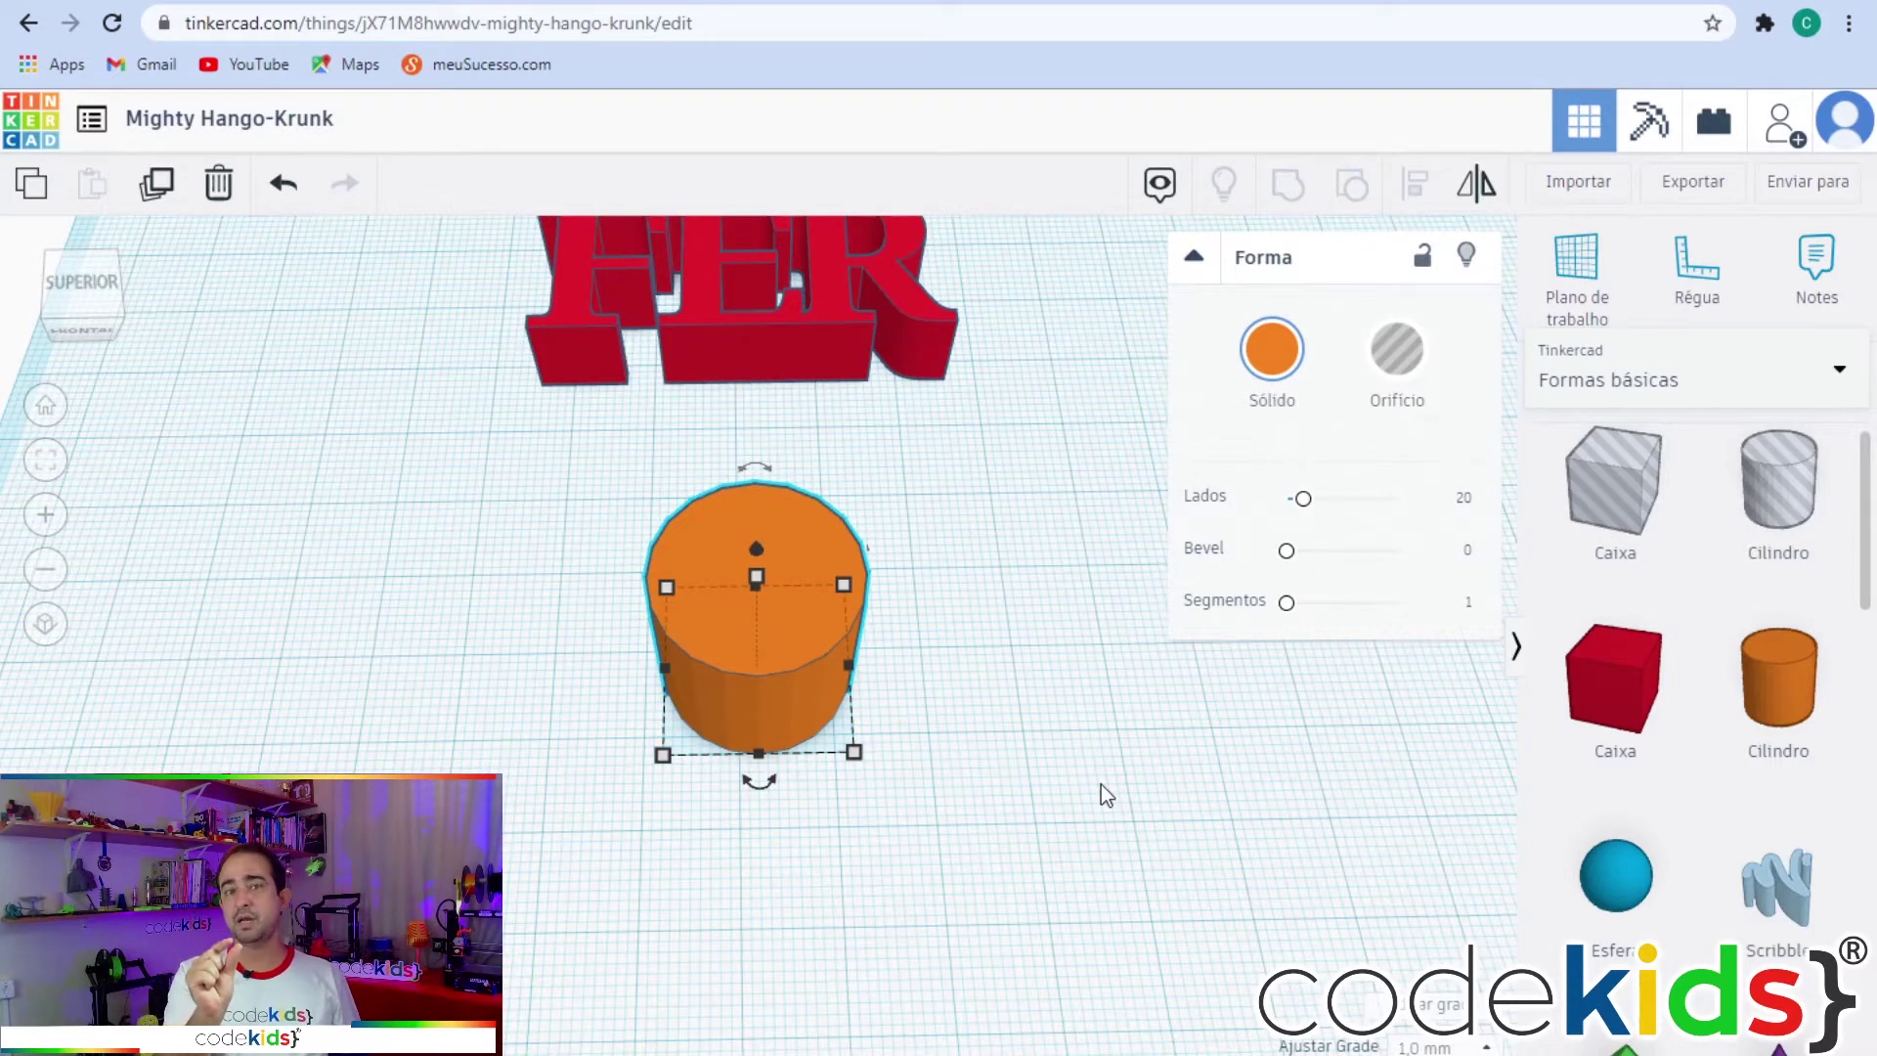
mouse_move(854, 752)
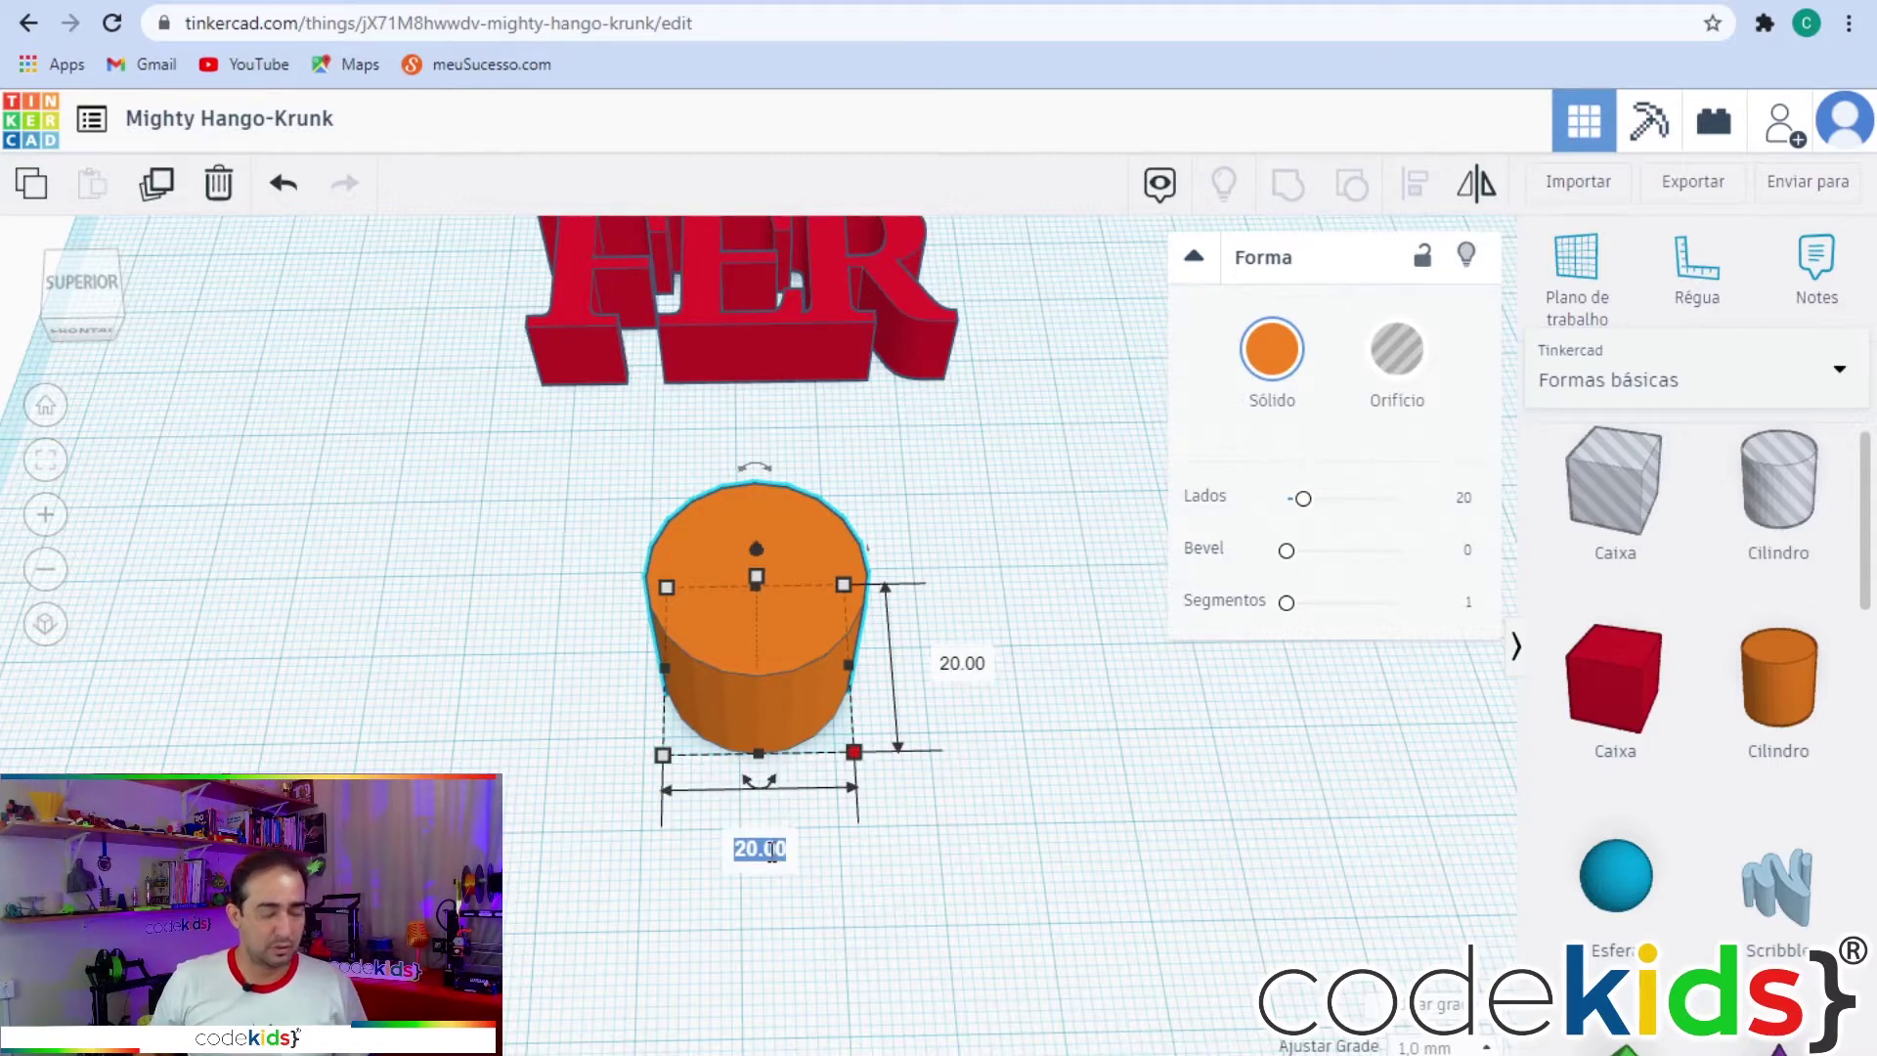
type("5")
key("Return")
left_click(816, 664)
type("5")
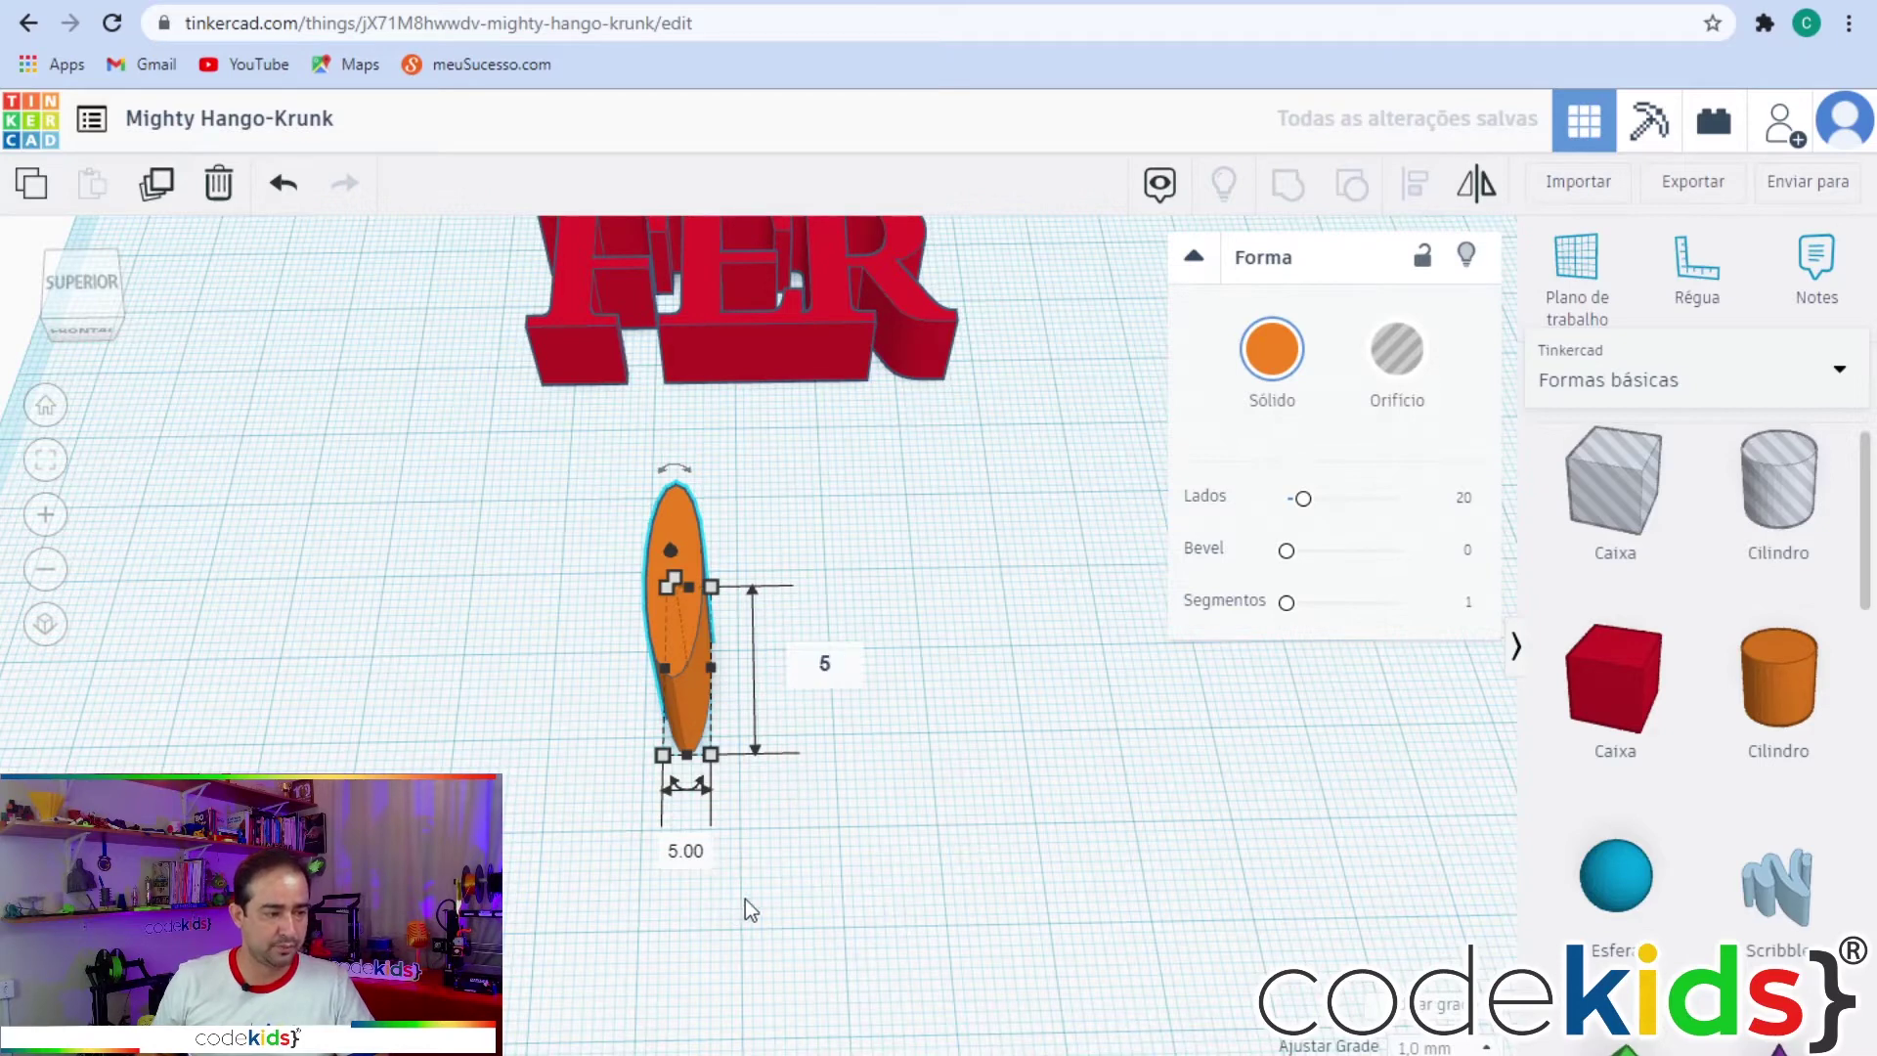
key("Return")
Set the cylinder's height to 2 mm and look at the flattened disc up close.
right_click_drag(702, 764, 814, 954)
mouse_move(706, 704)
left_click(838, 766)
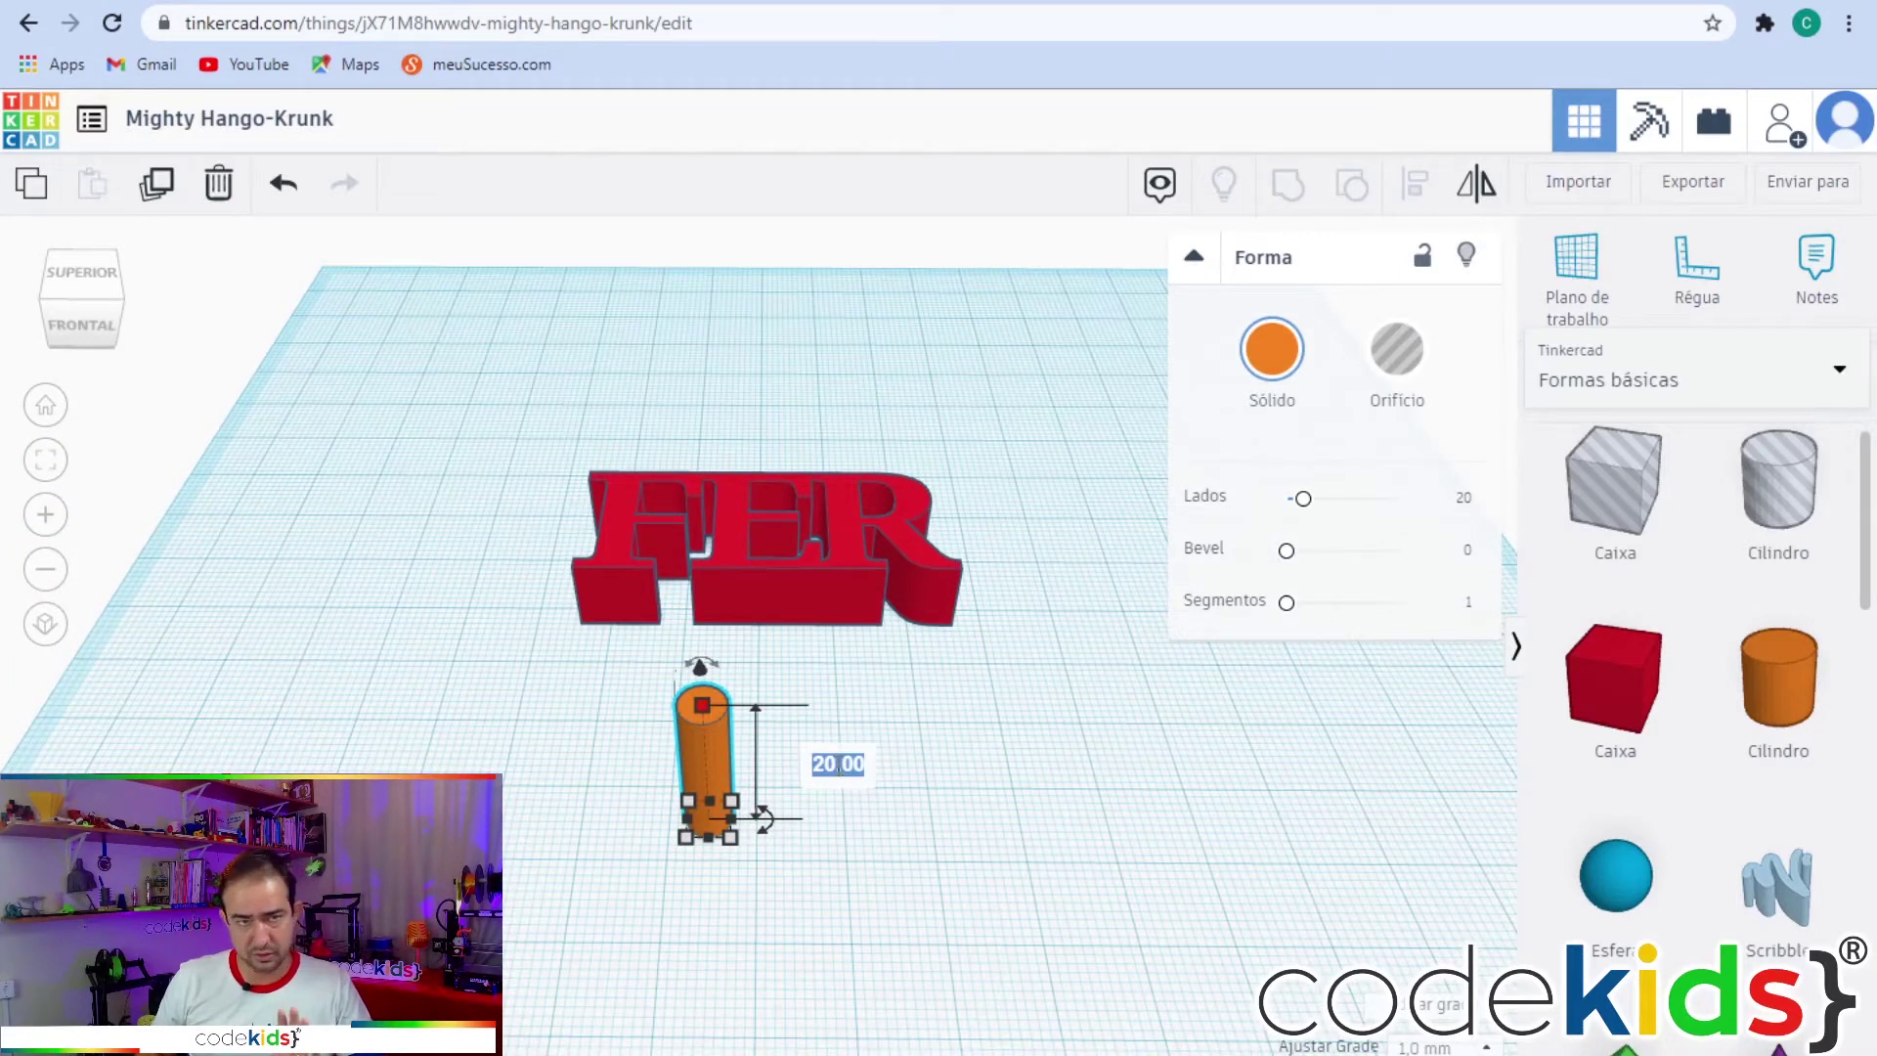
type("2")
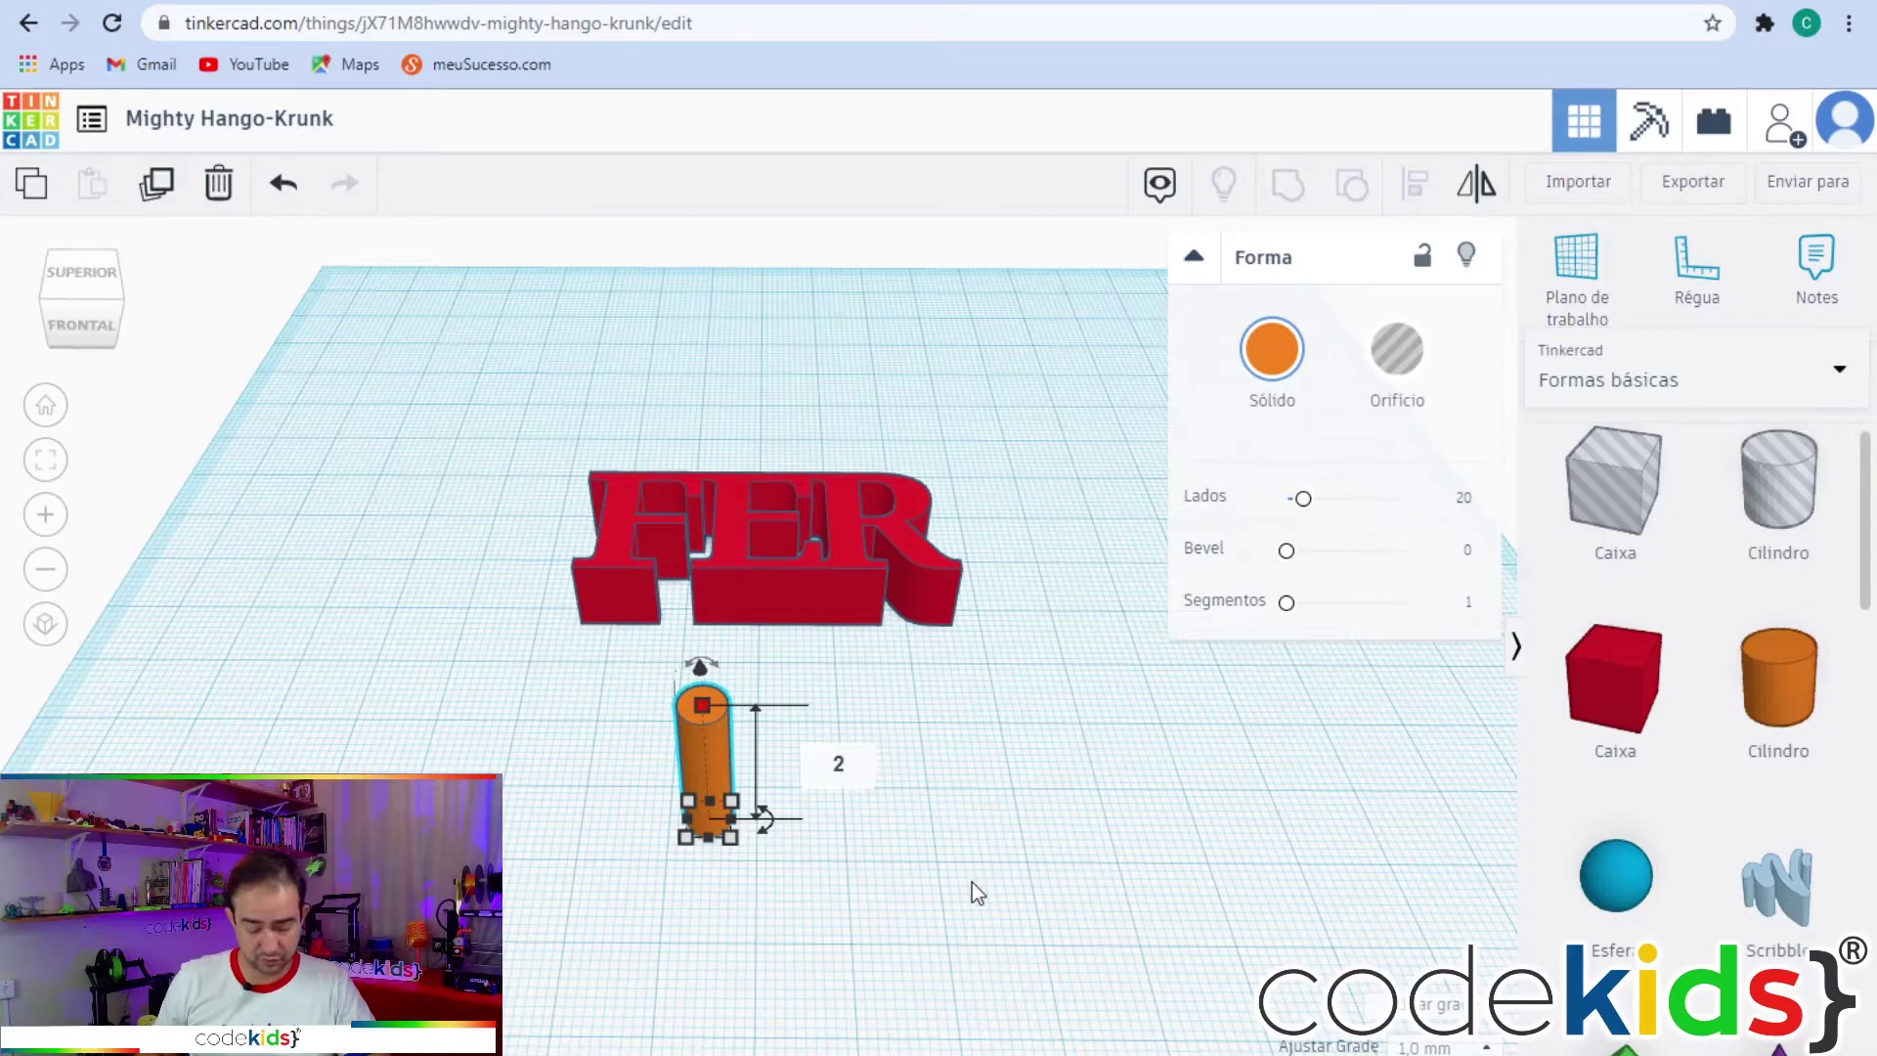
key("Return")
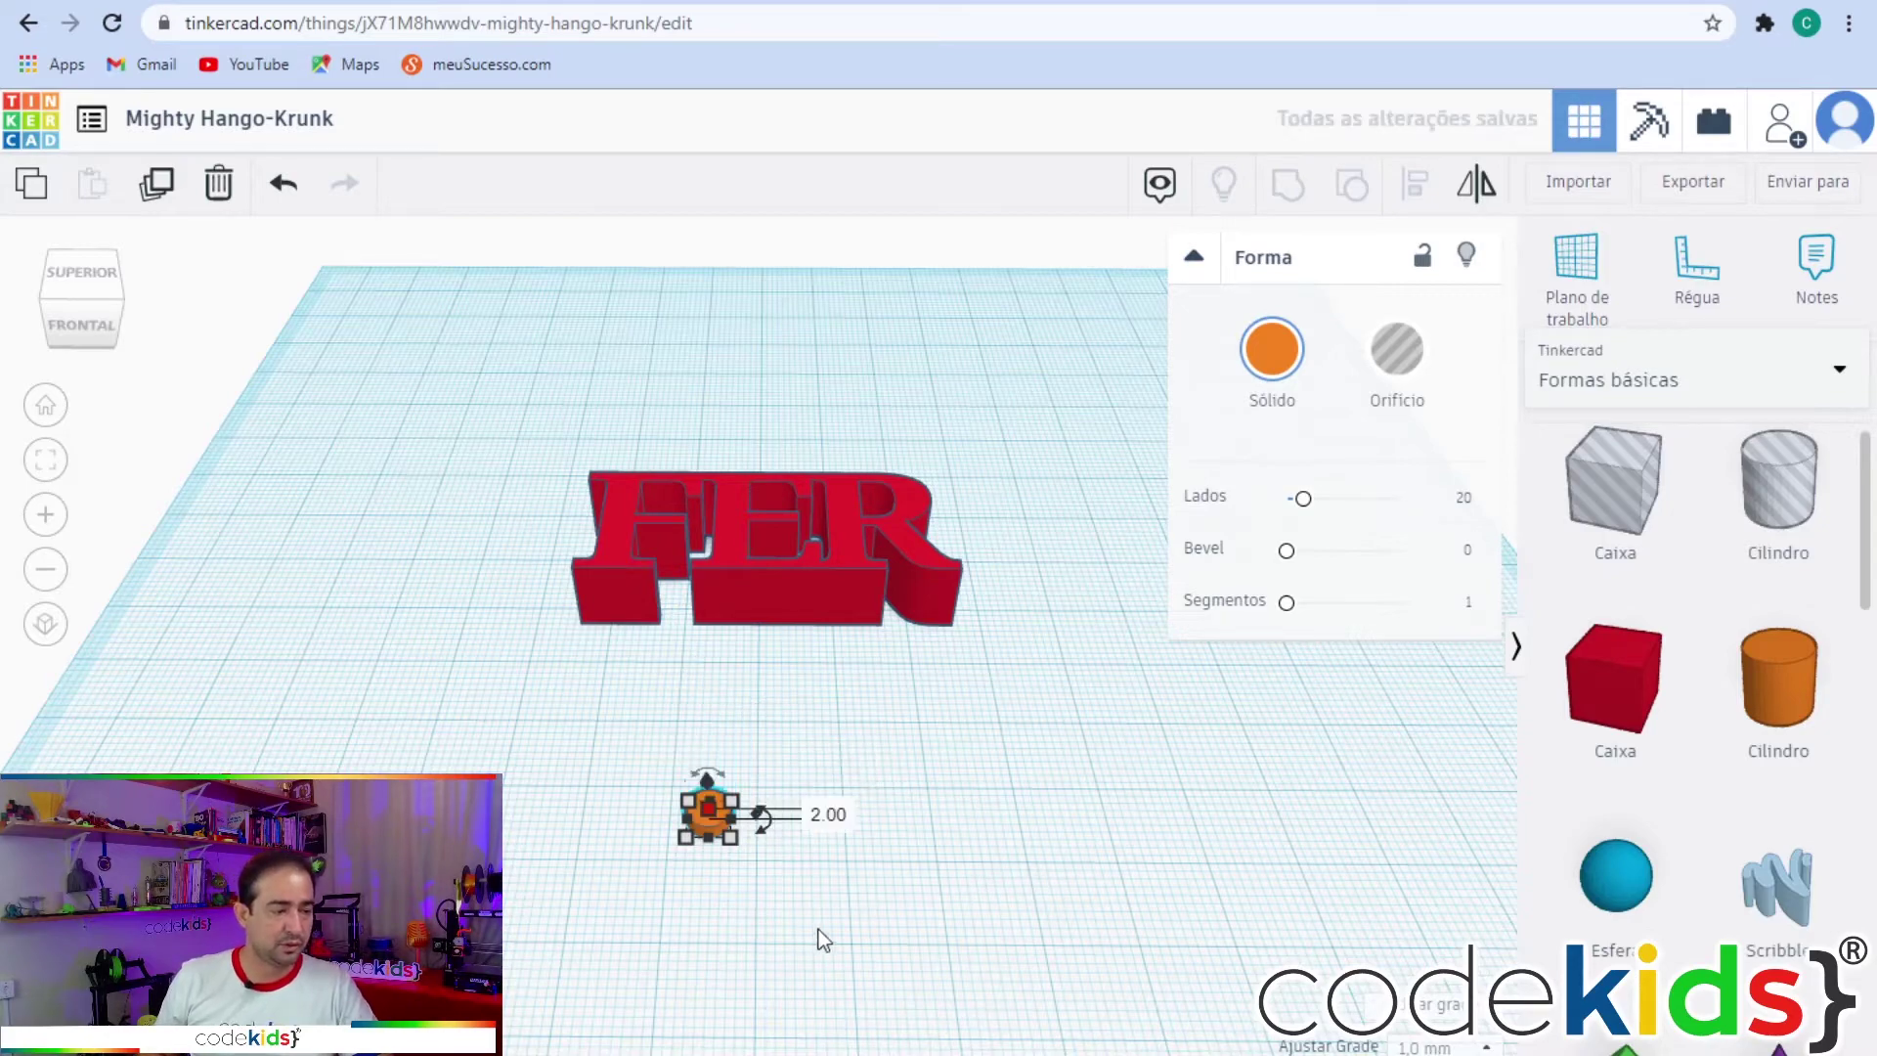
left_click(815, 931)
right_click_drag(620, 884, 864, 884)
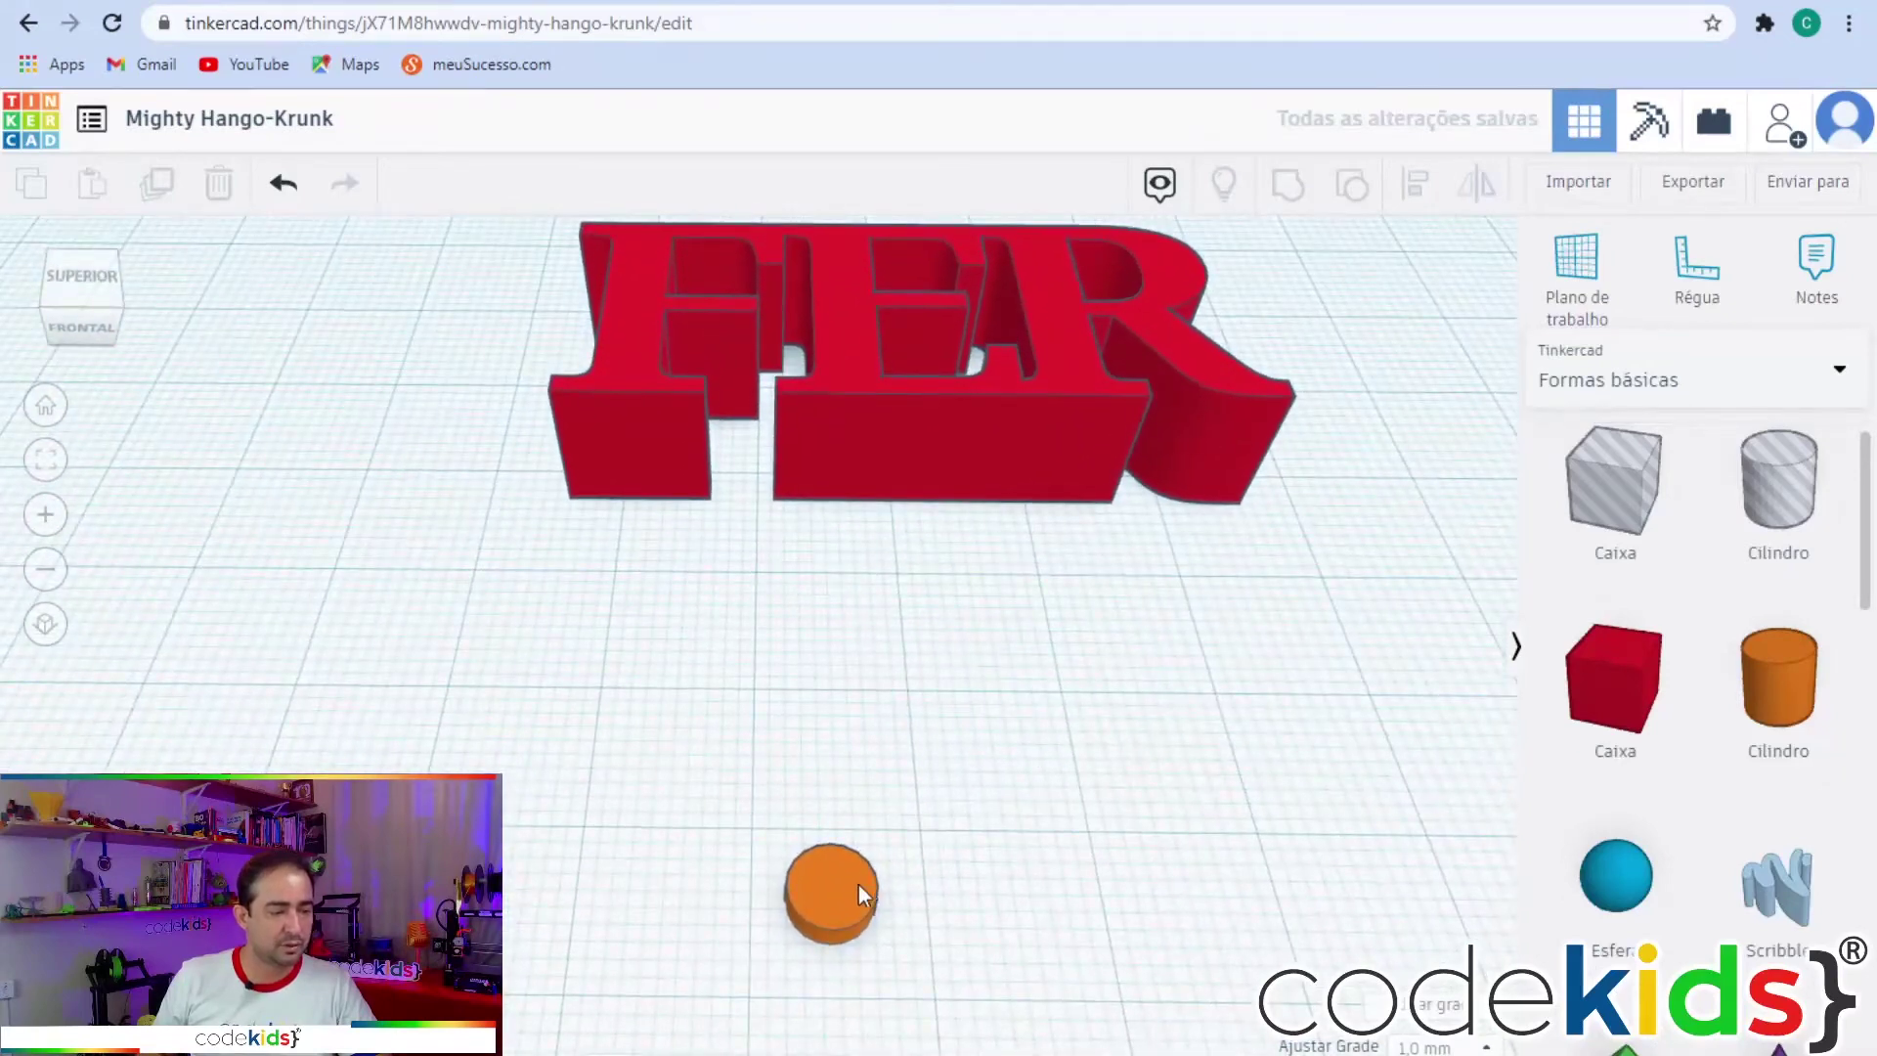
left_click(842, 884)
left_click(1018, 866)
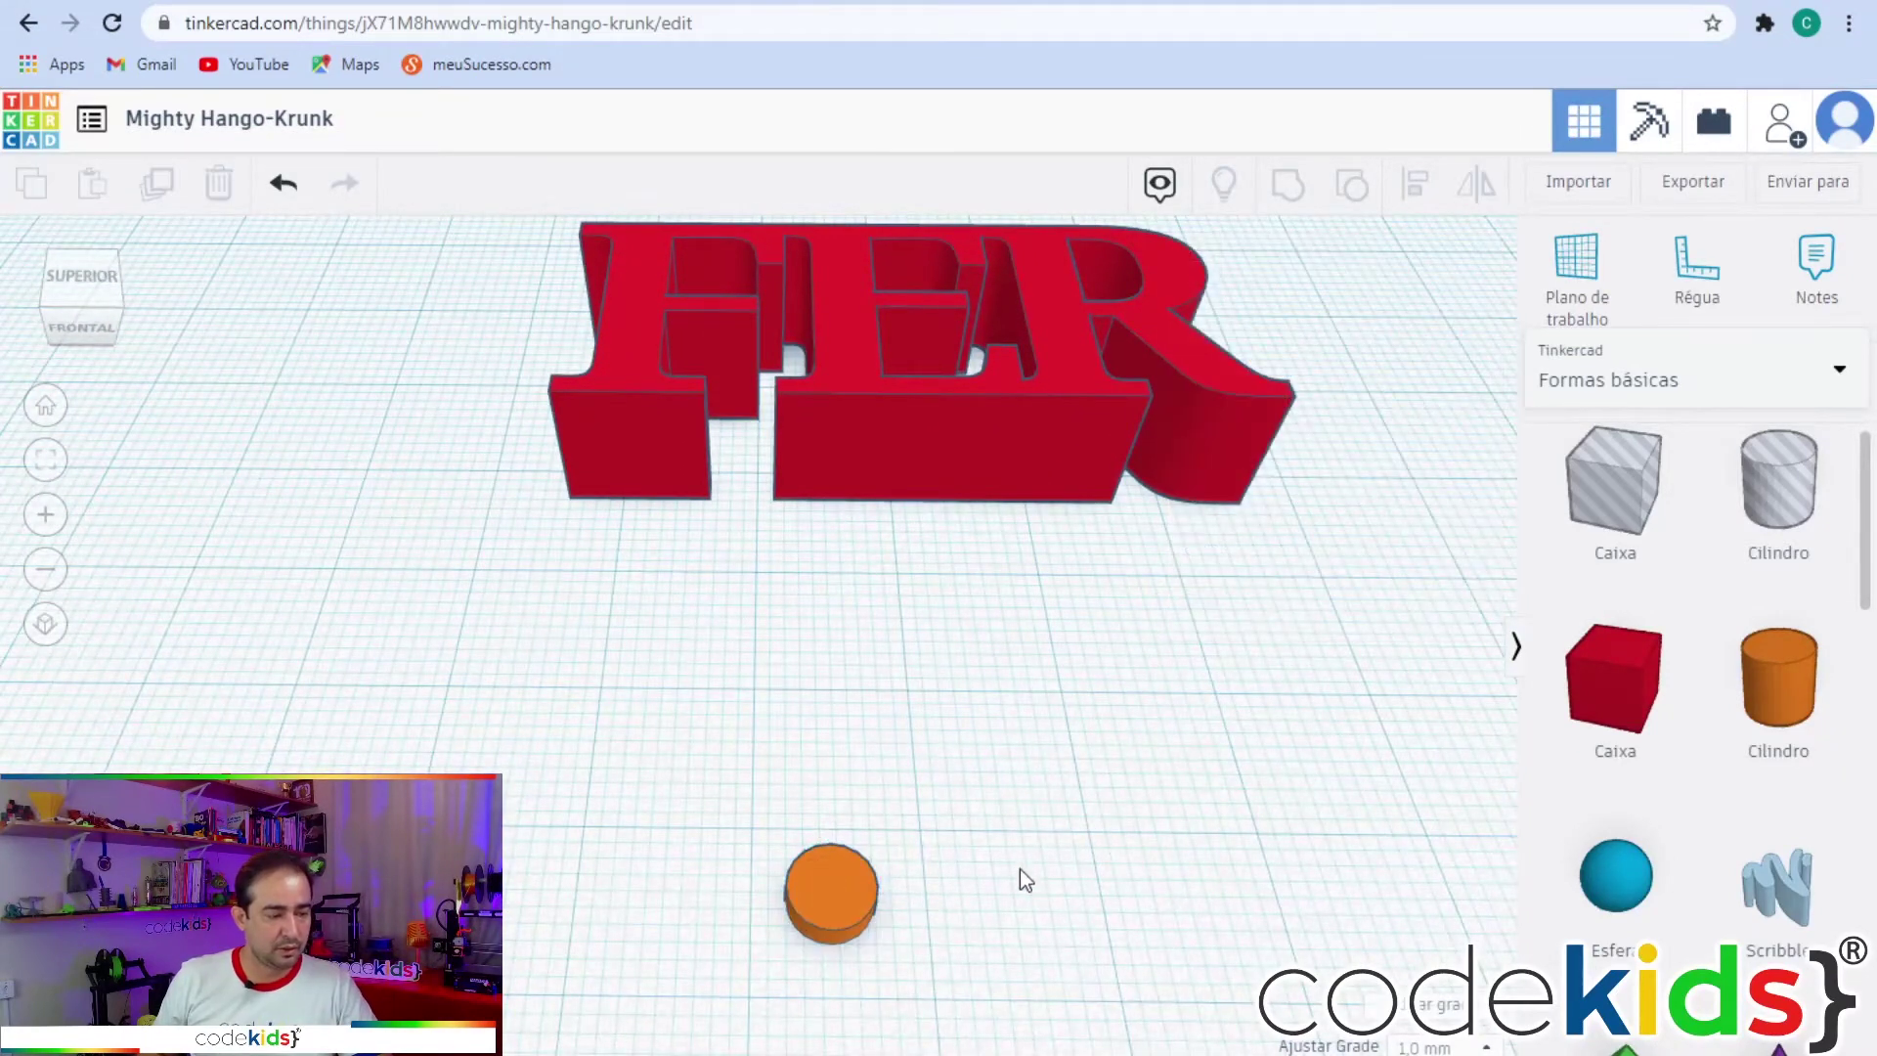
Duplicate the small orange cylinder and move the copy towards the letters until it is clear of the original.
left_click(831, 893)
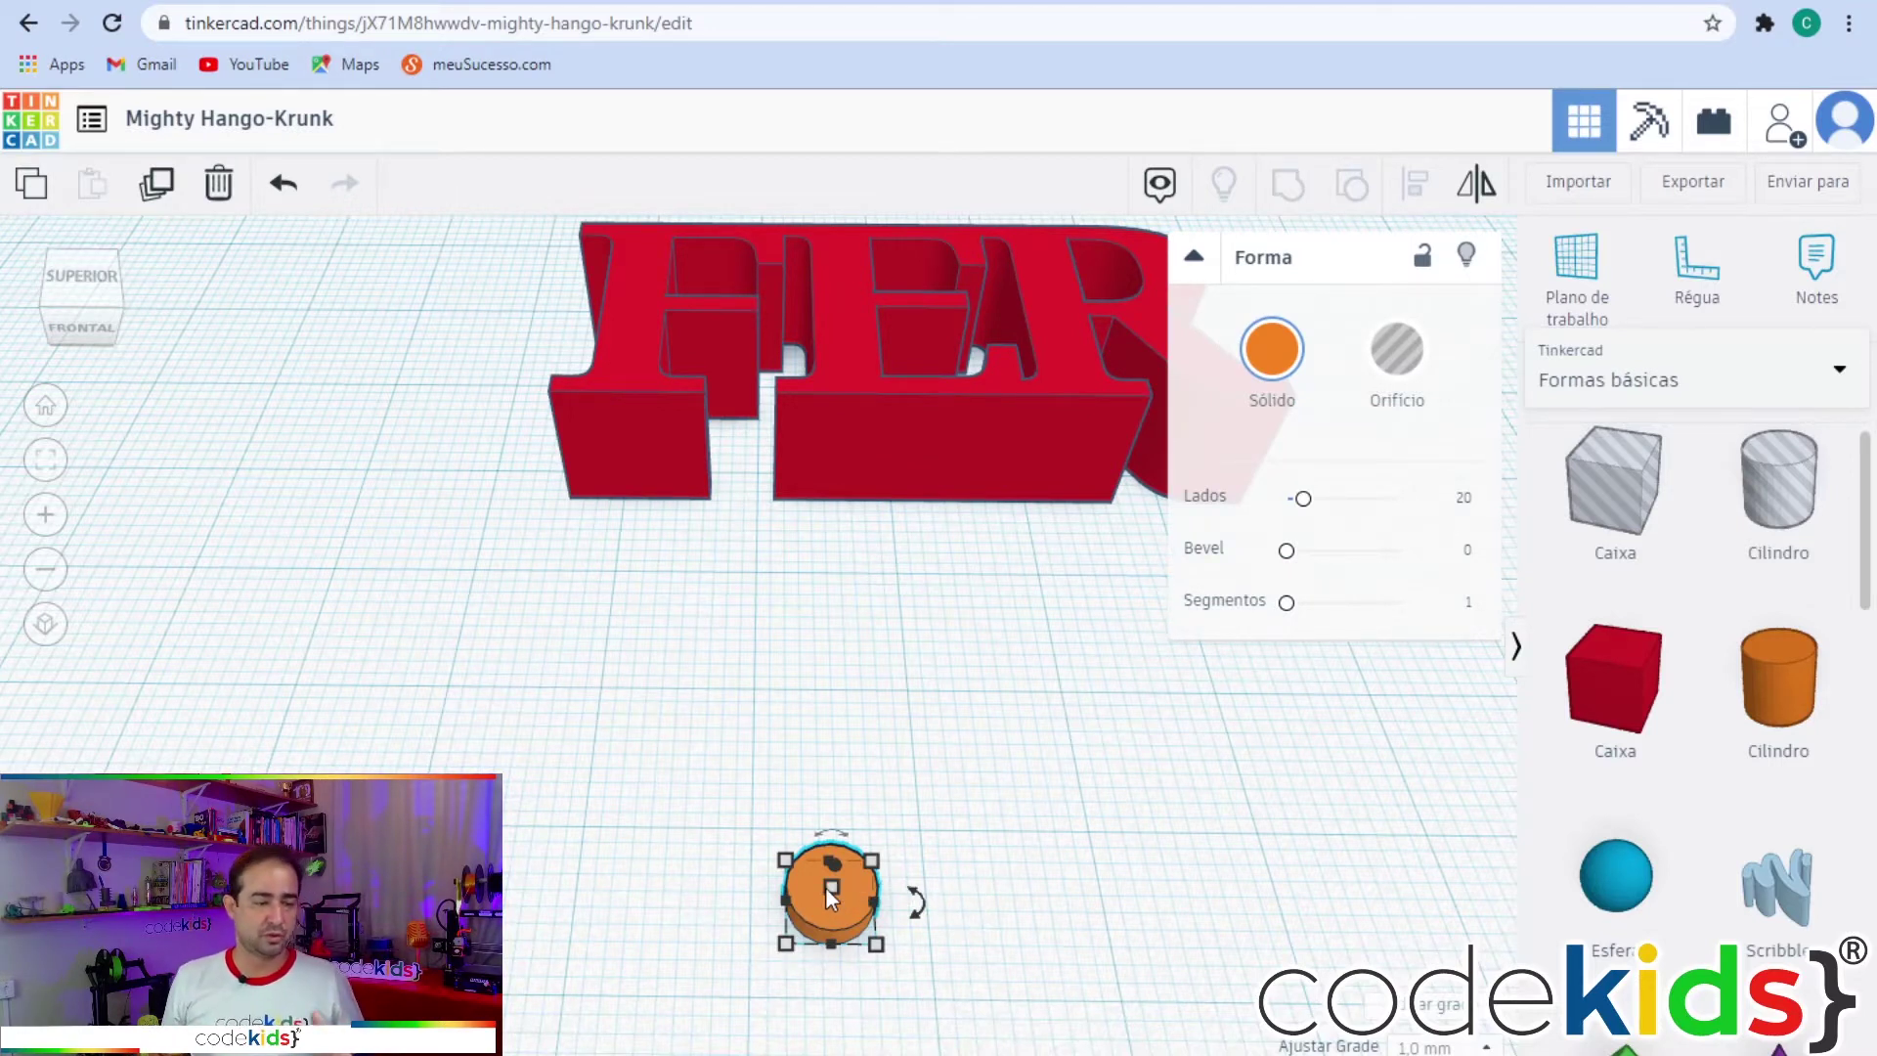
left_click(153, 191)
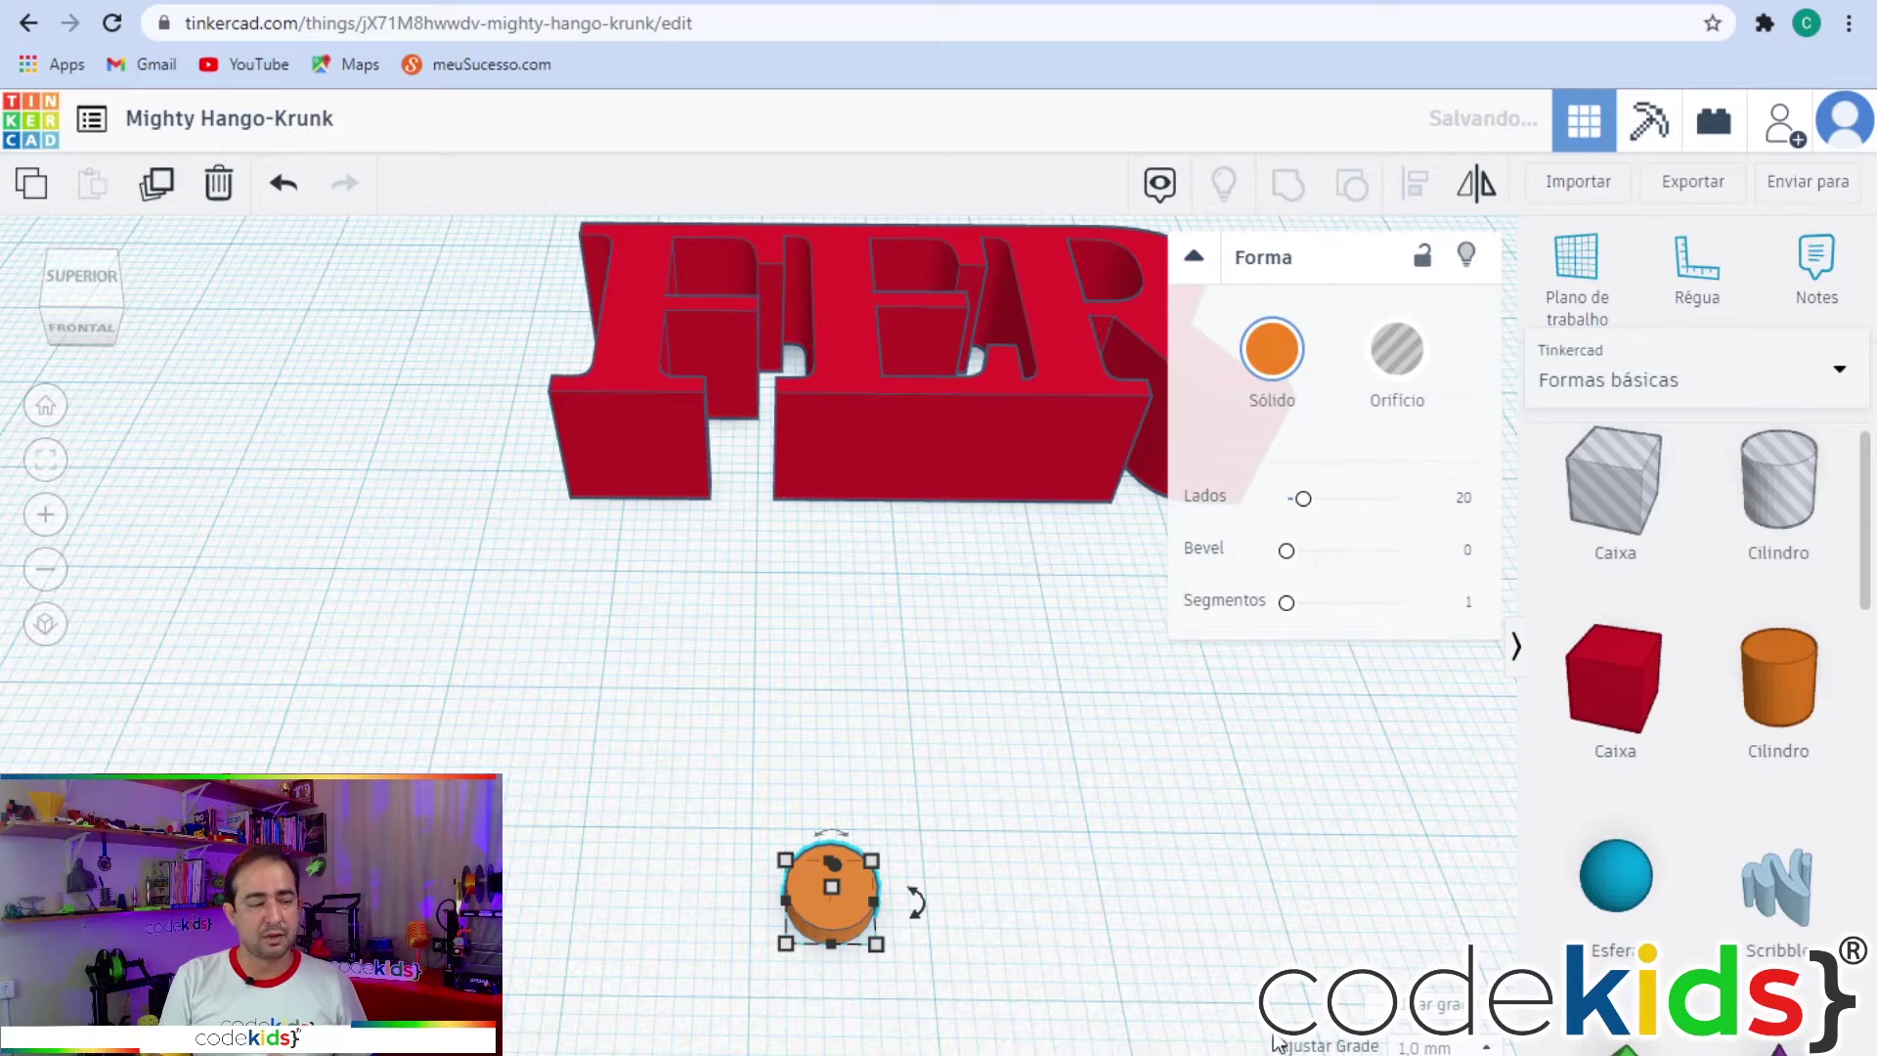
key("ctrl+d")
key("Up")
key("Up")
key("Up")
key("Up")
key("Up")
key("Up")
key("Up")
key("Up")
key("Up")
key("Up")
key("Up")
key("Up")
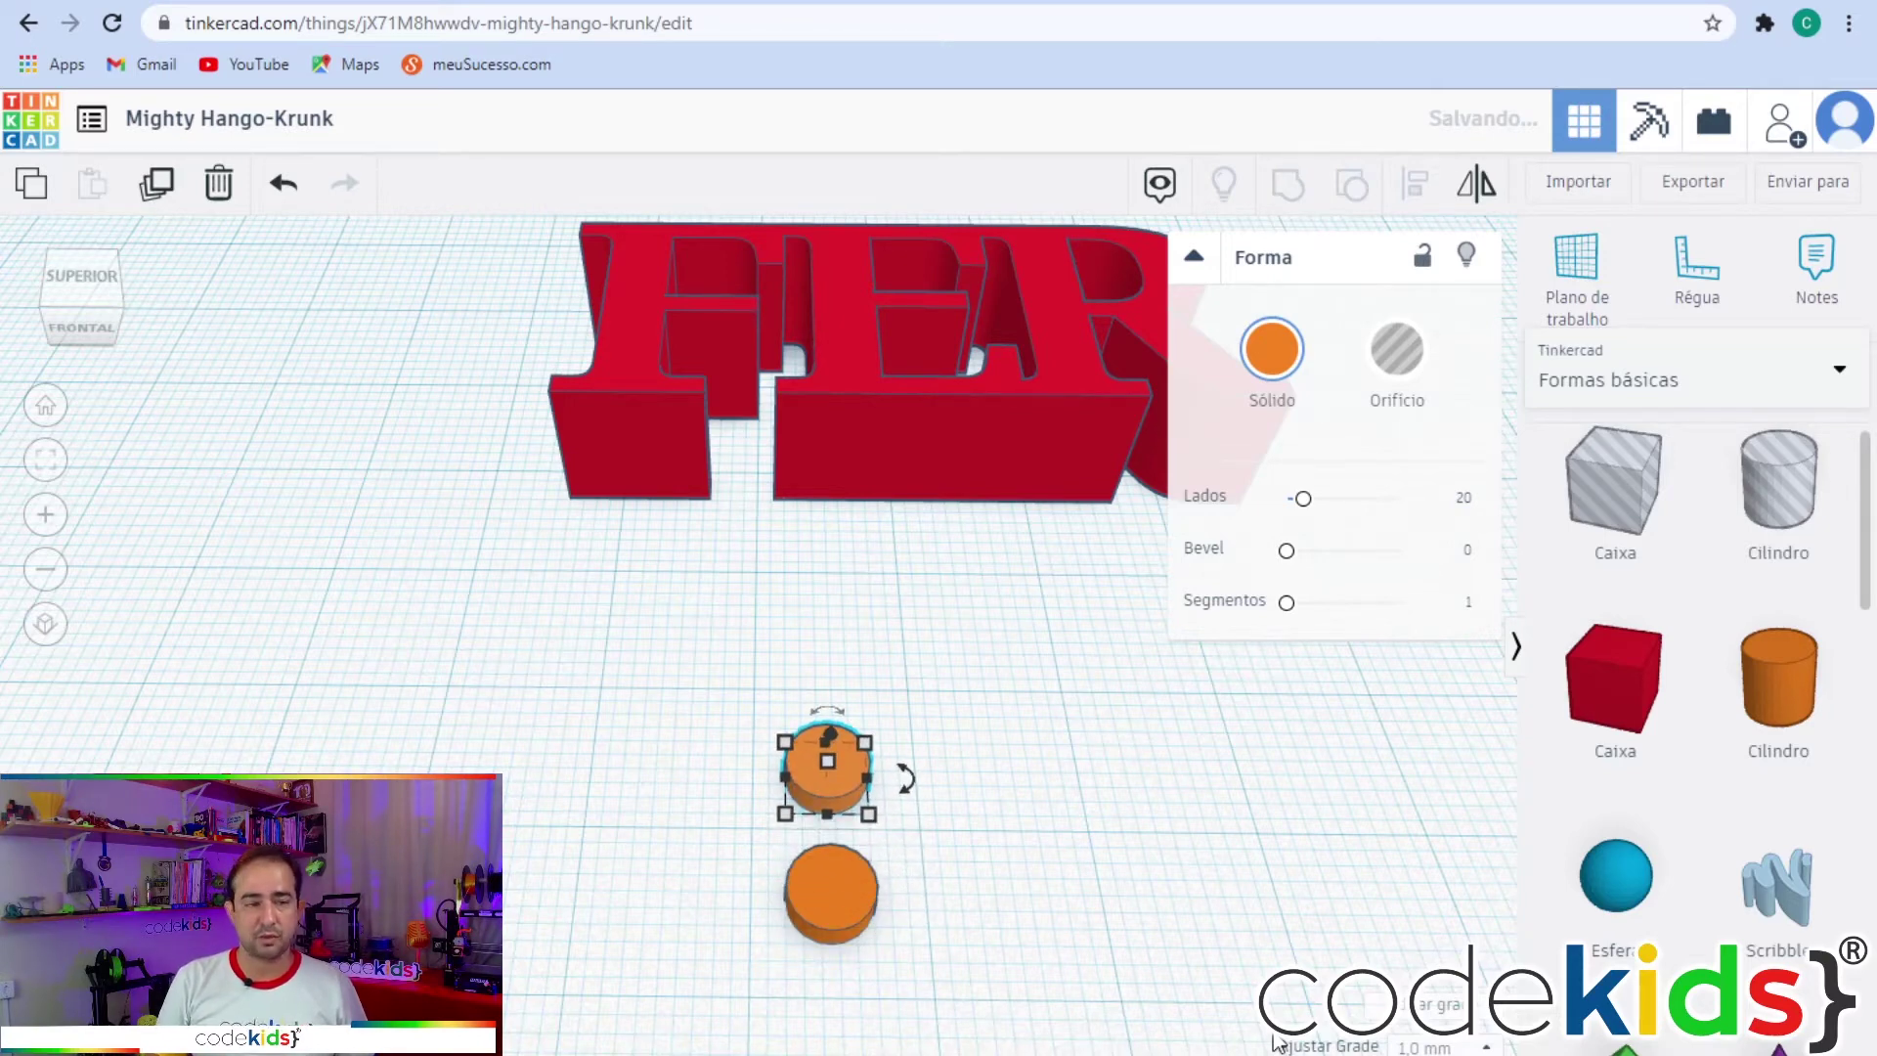
left_click(1000, 837)
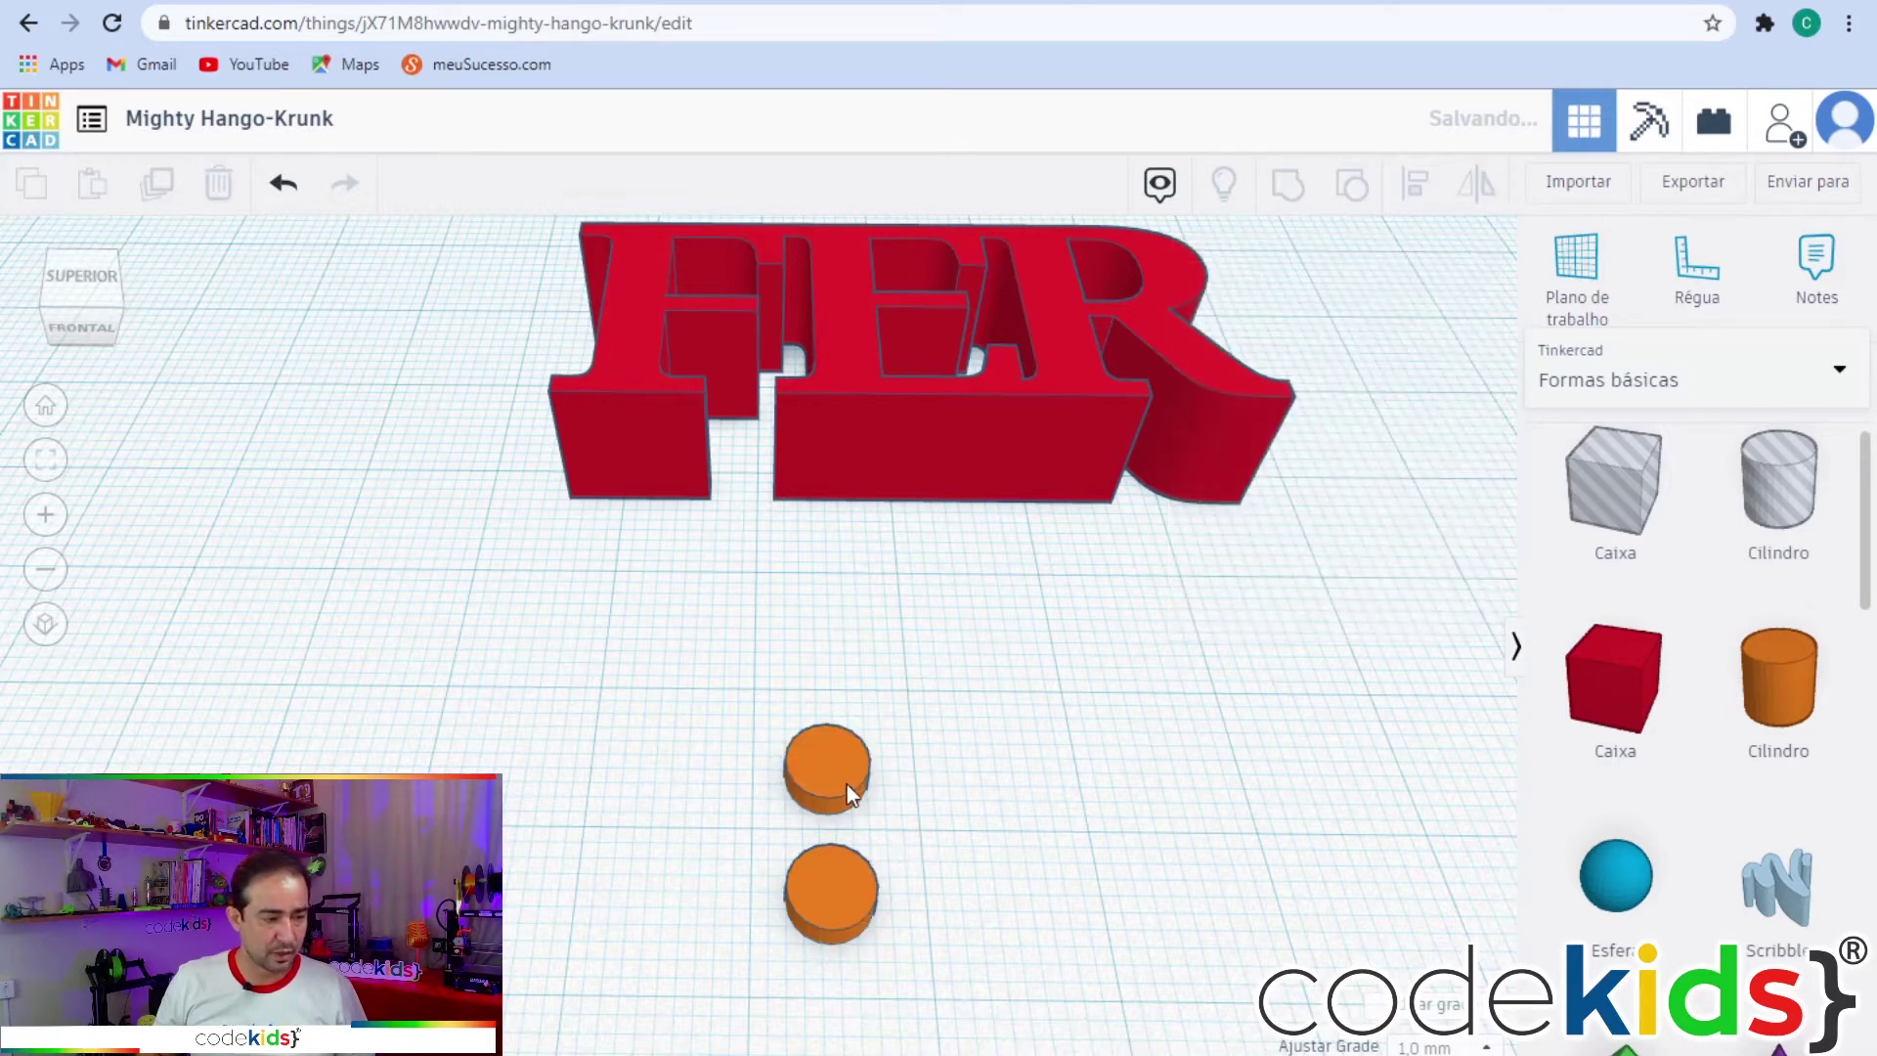
Set the width and depth of the cylinder copy nearest the letters to 3 mm each.
left_click(845, 782)
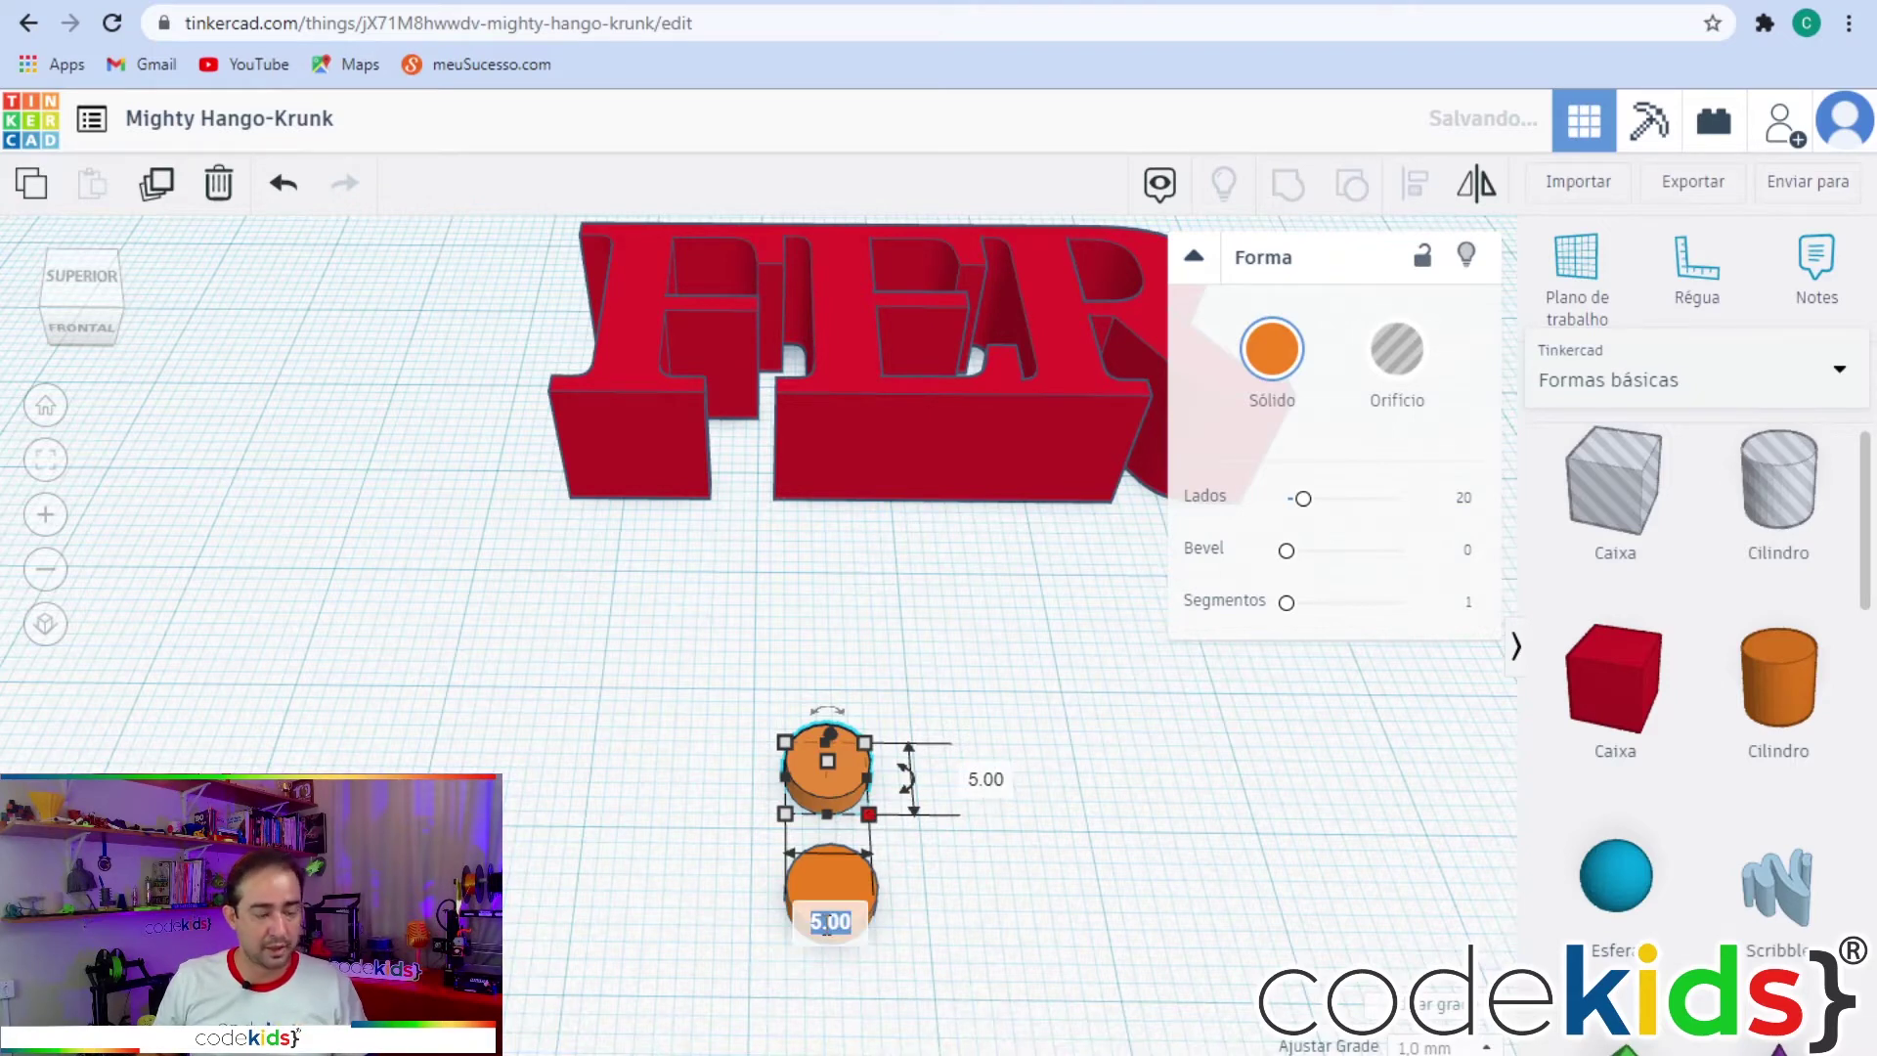
type("3")
key("Tab")
type("3")
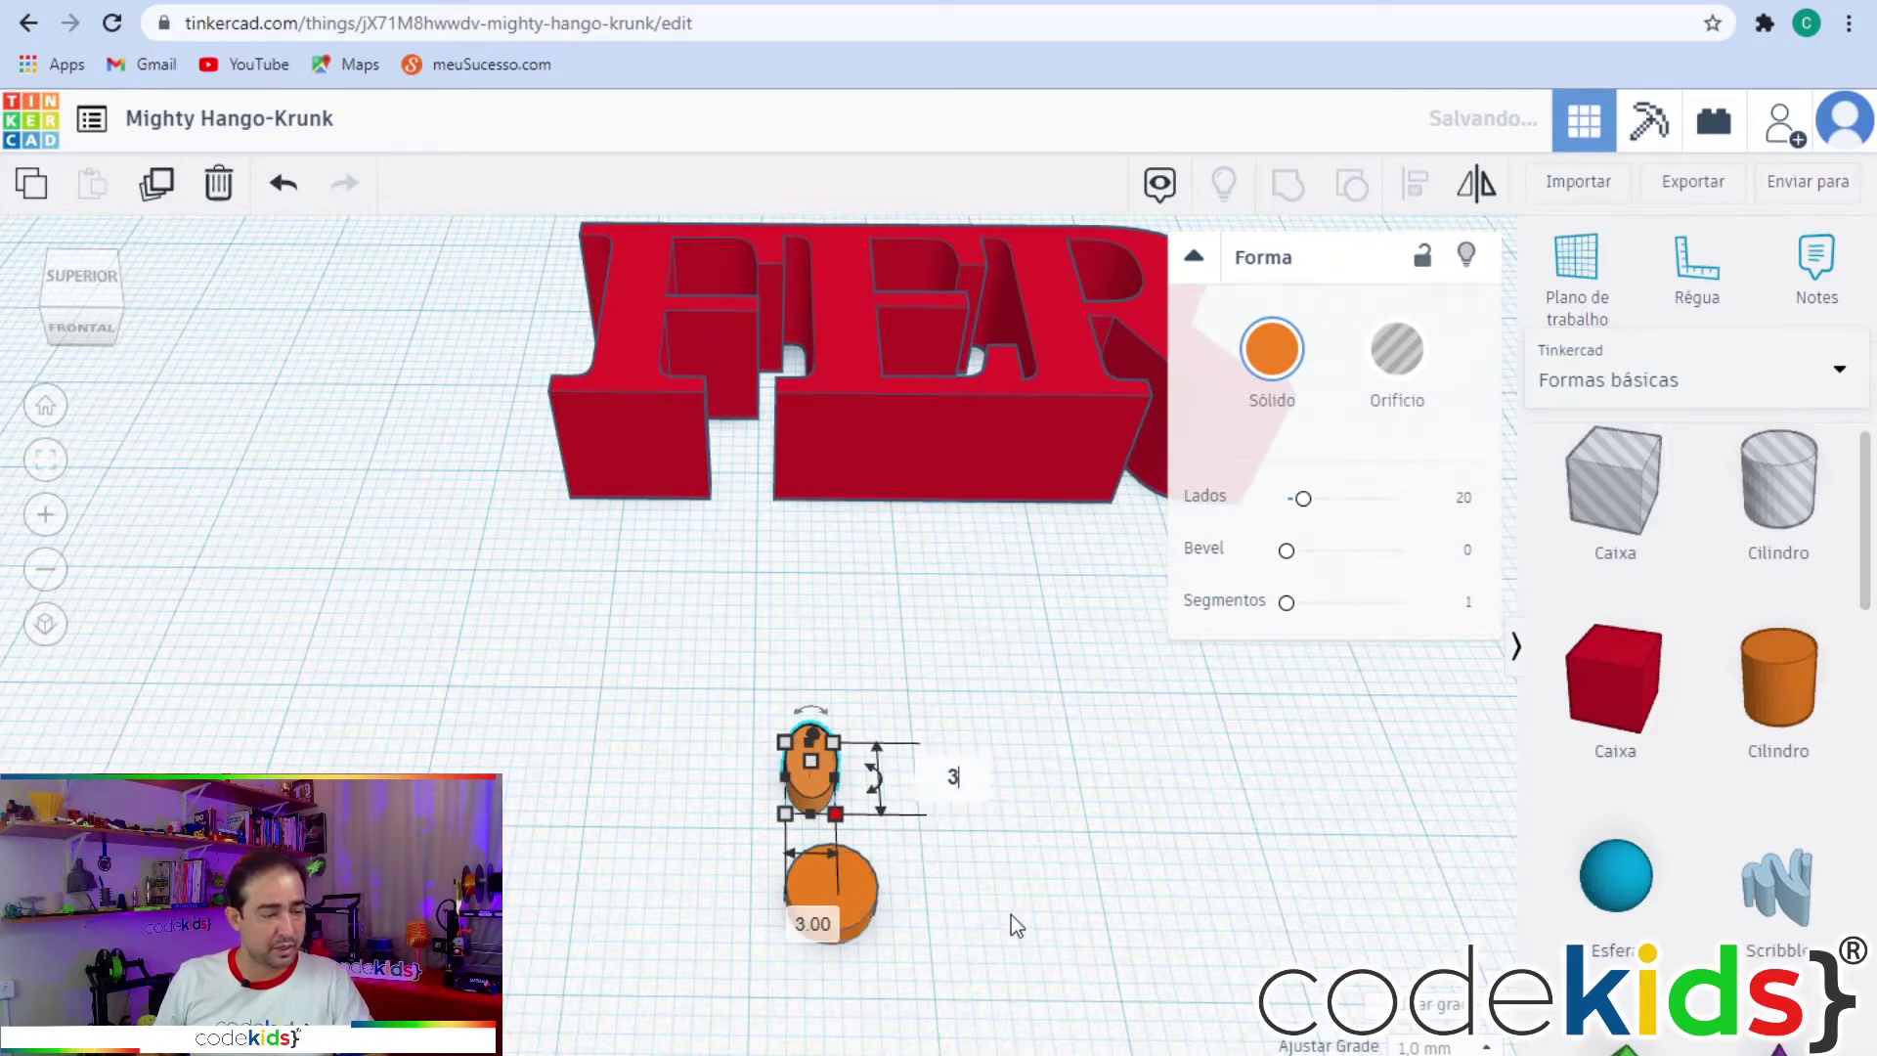
key("Return")
left_click(1015, 900)
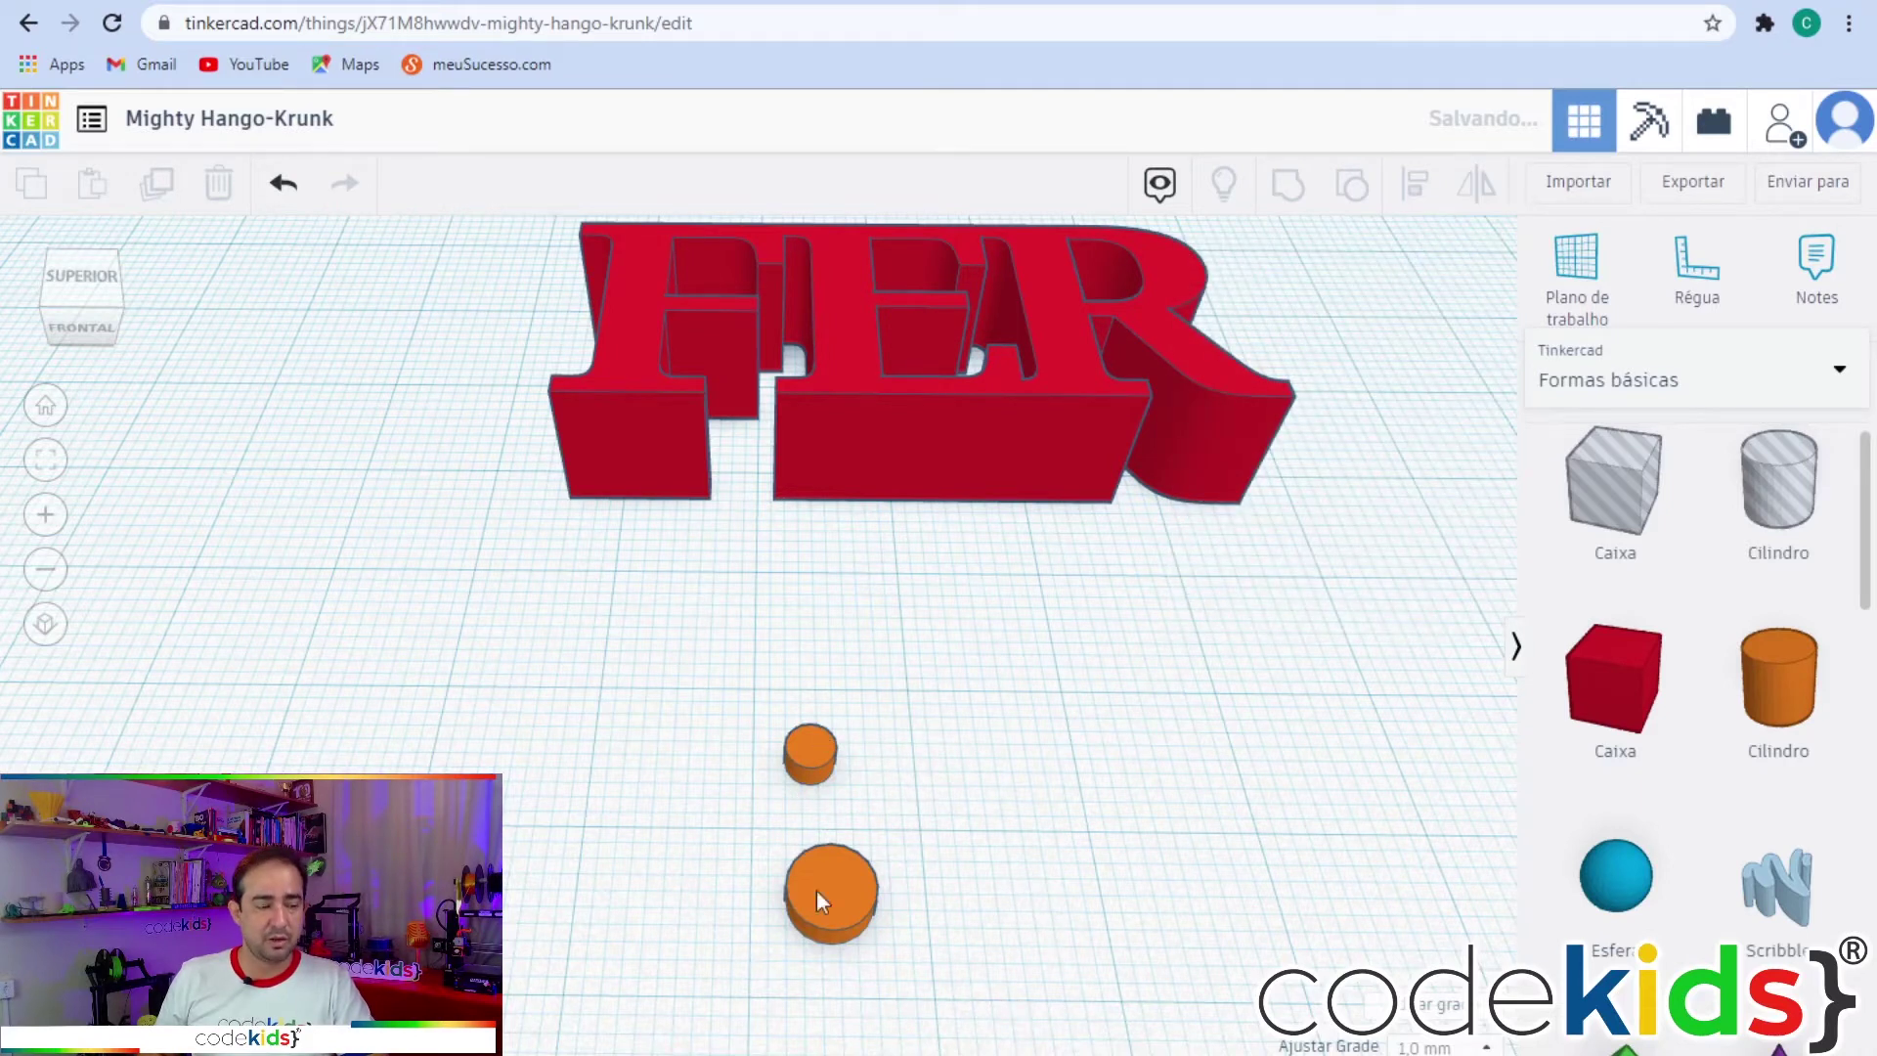
Turn the 3 mm cylinder into a hole shape and look at it up close.
left_click(819, 772)
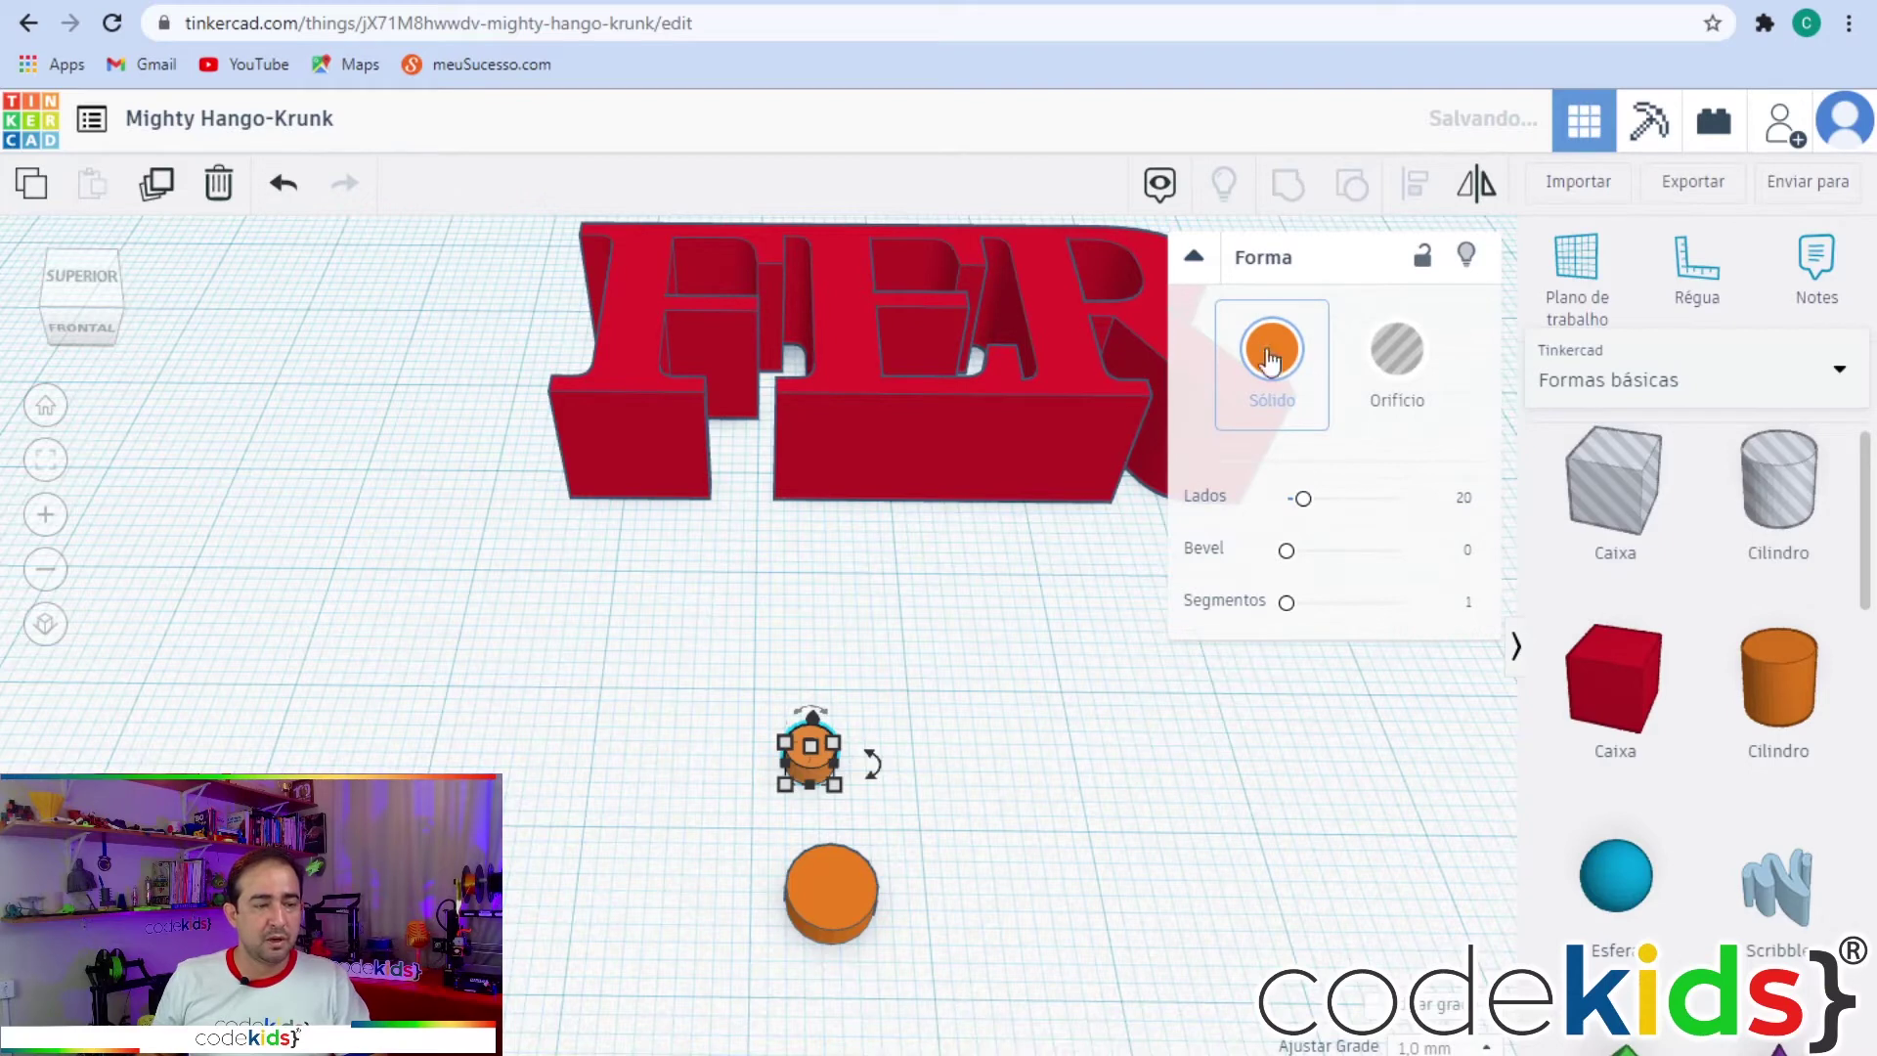
left_click(1403, 372)
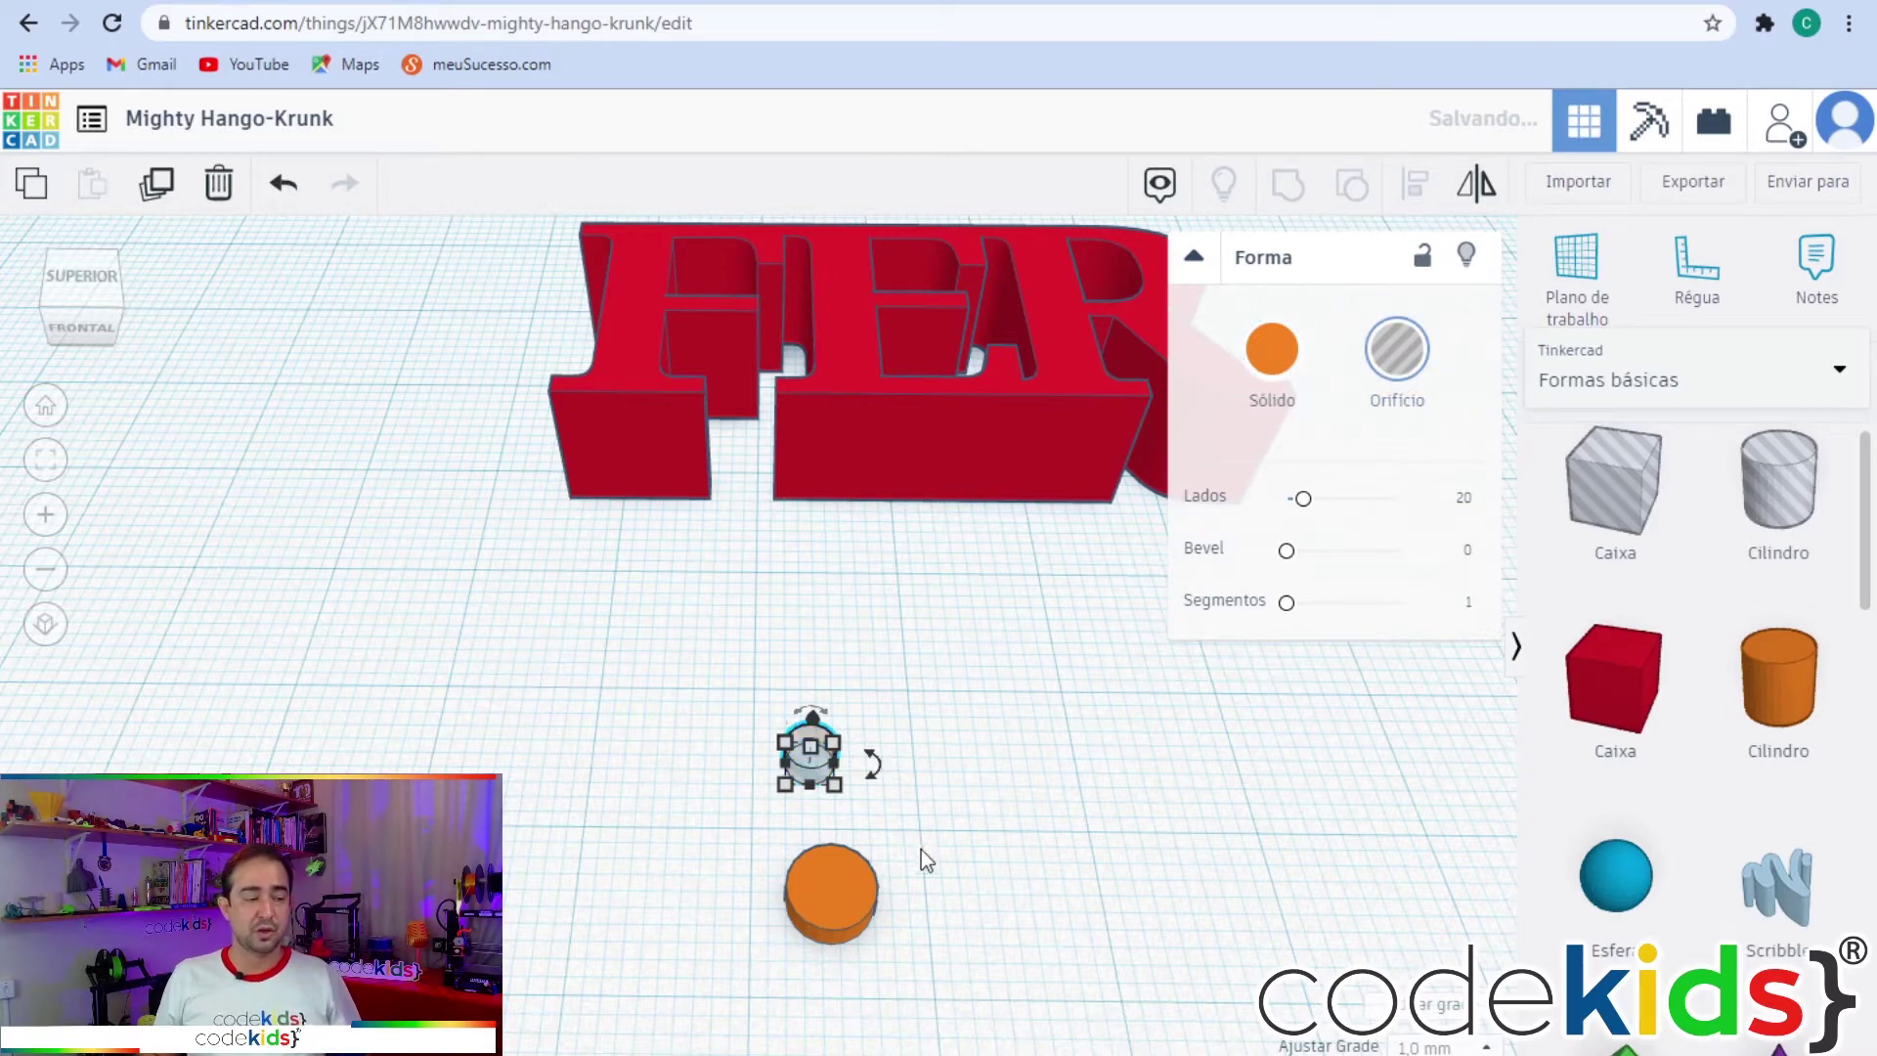
left_click(995, 817)
scroll(814, 841, "up", 4)
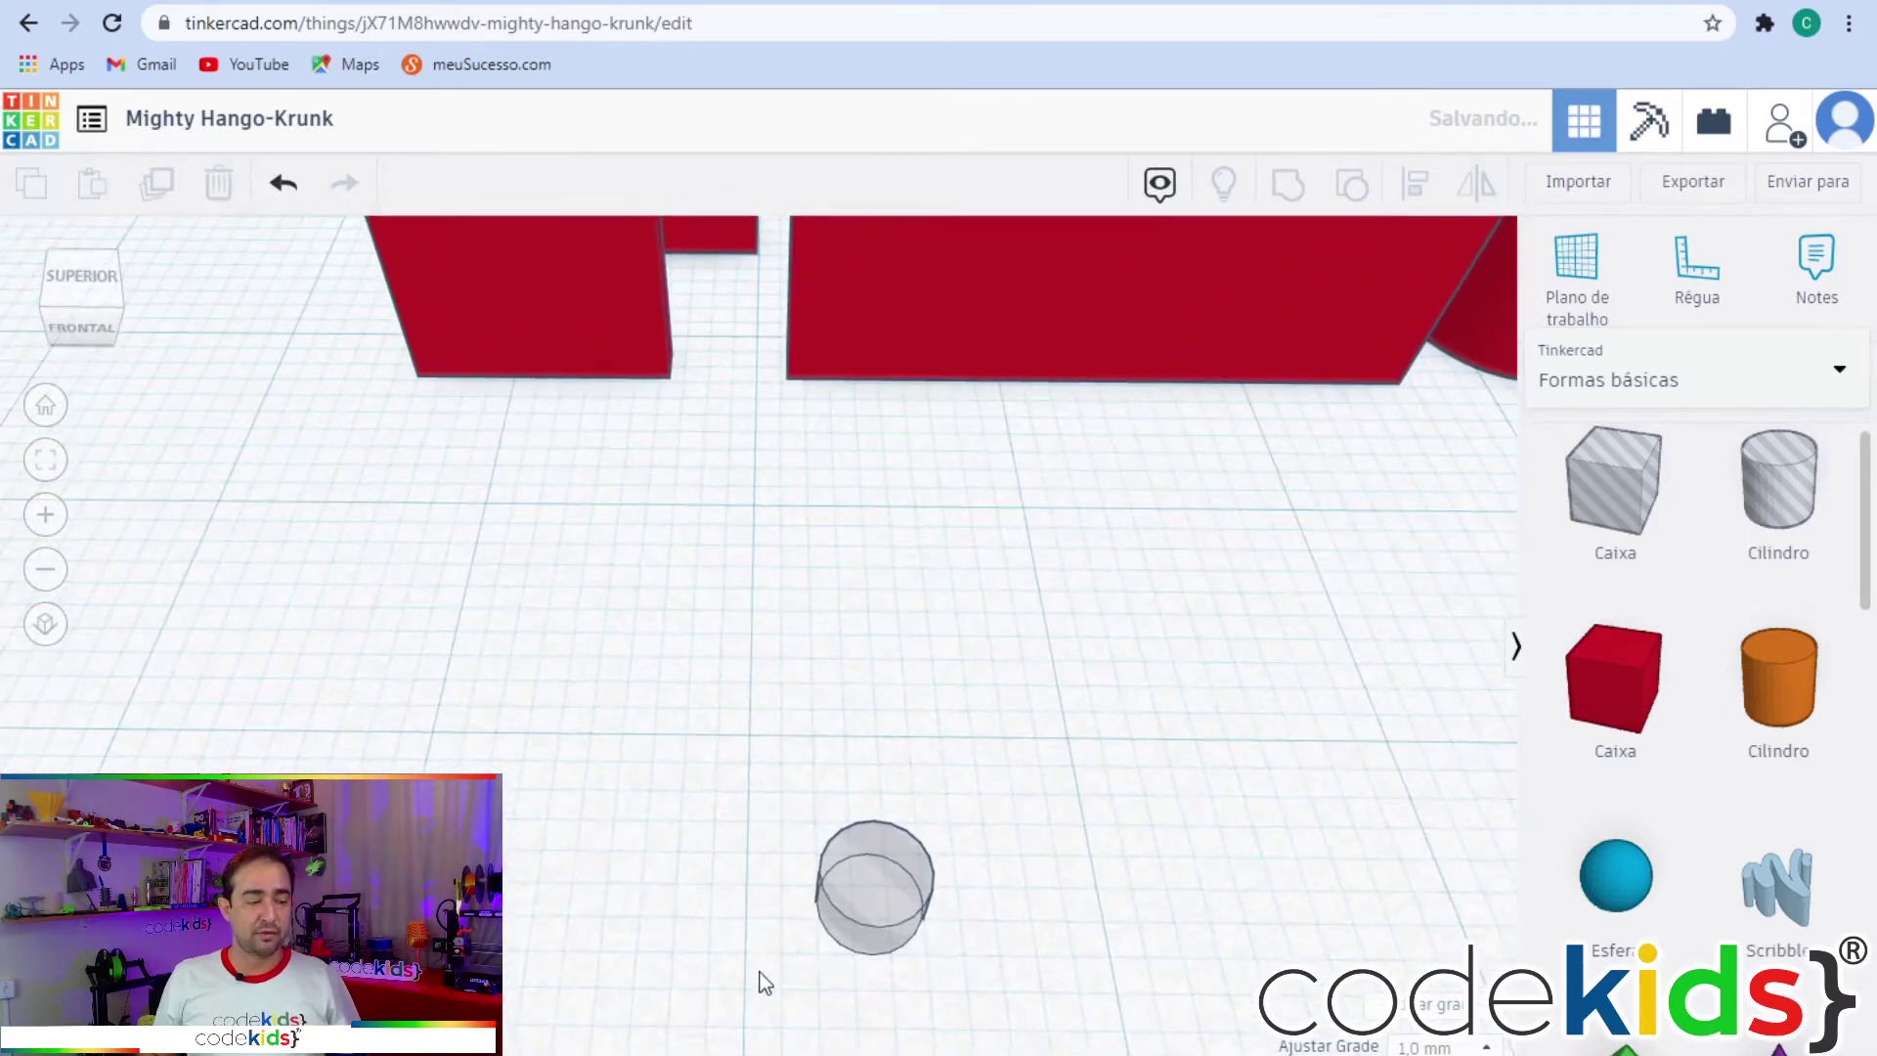
scroll(1070, 719, "down", 5)
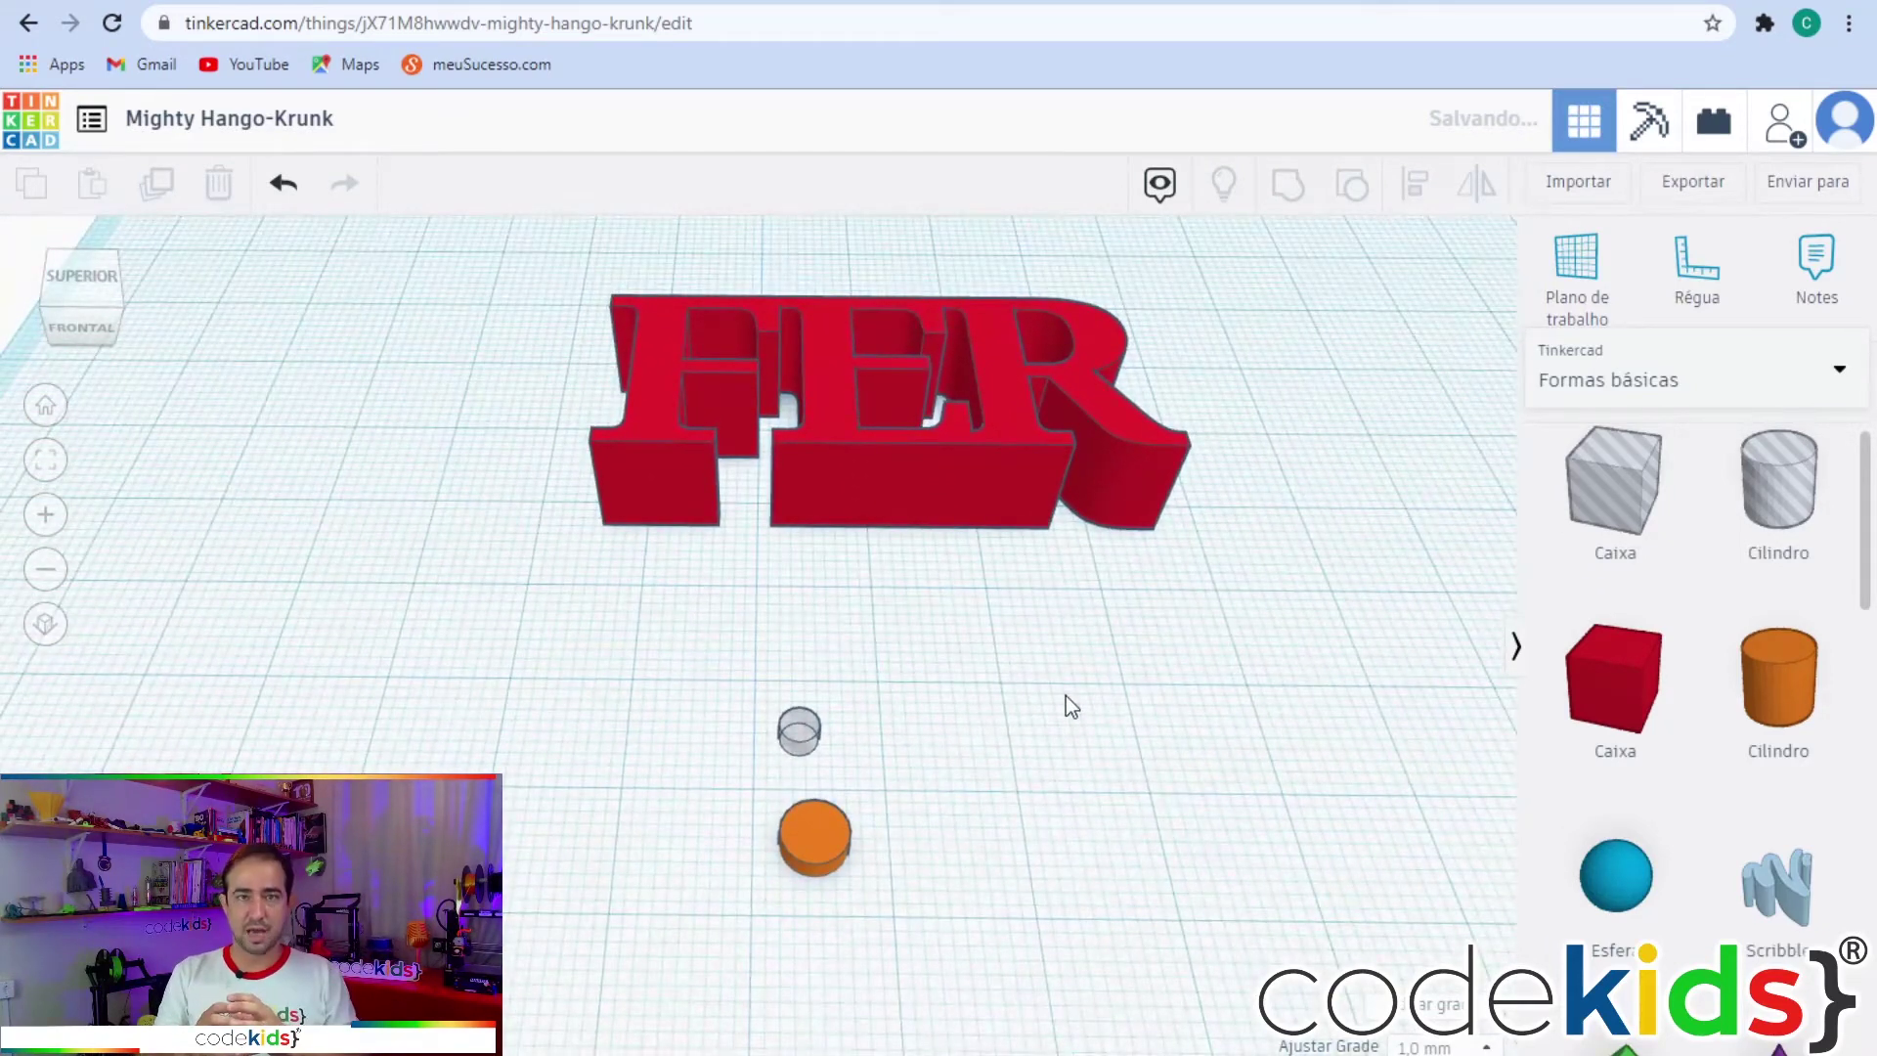
Align the hole cylinder and the solid cylinder on their centres in both horizontal directions.
left_click_drag(964, 961, 651, 657)
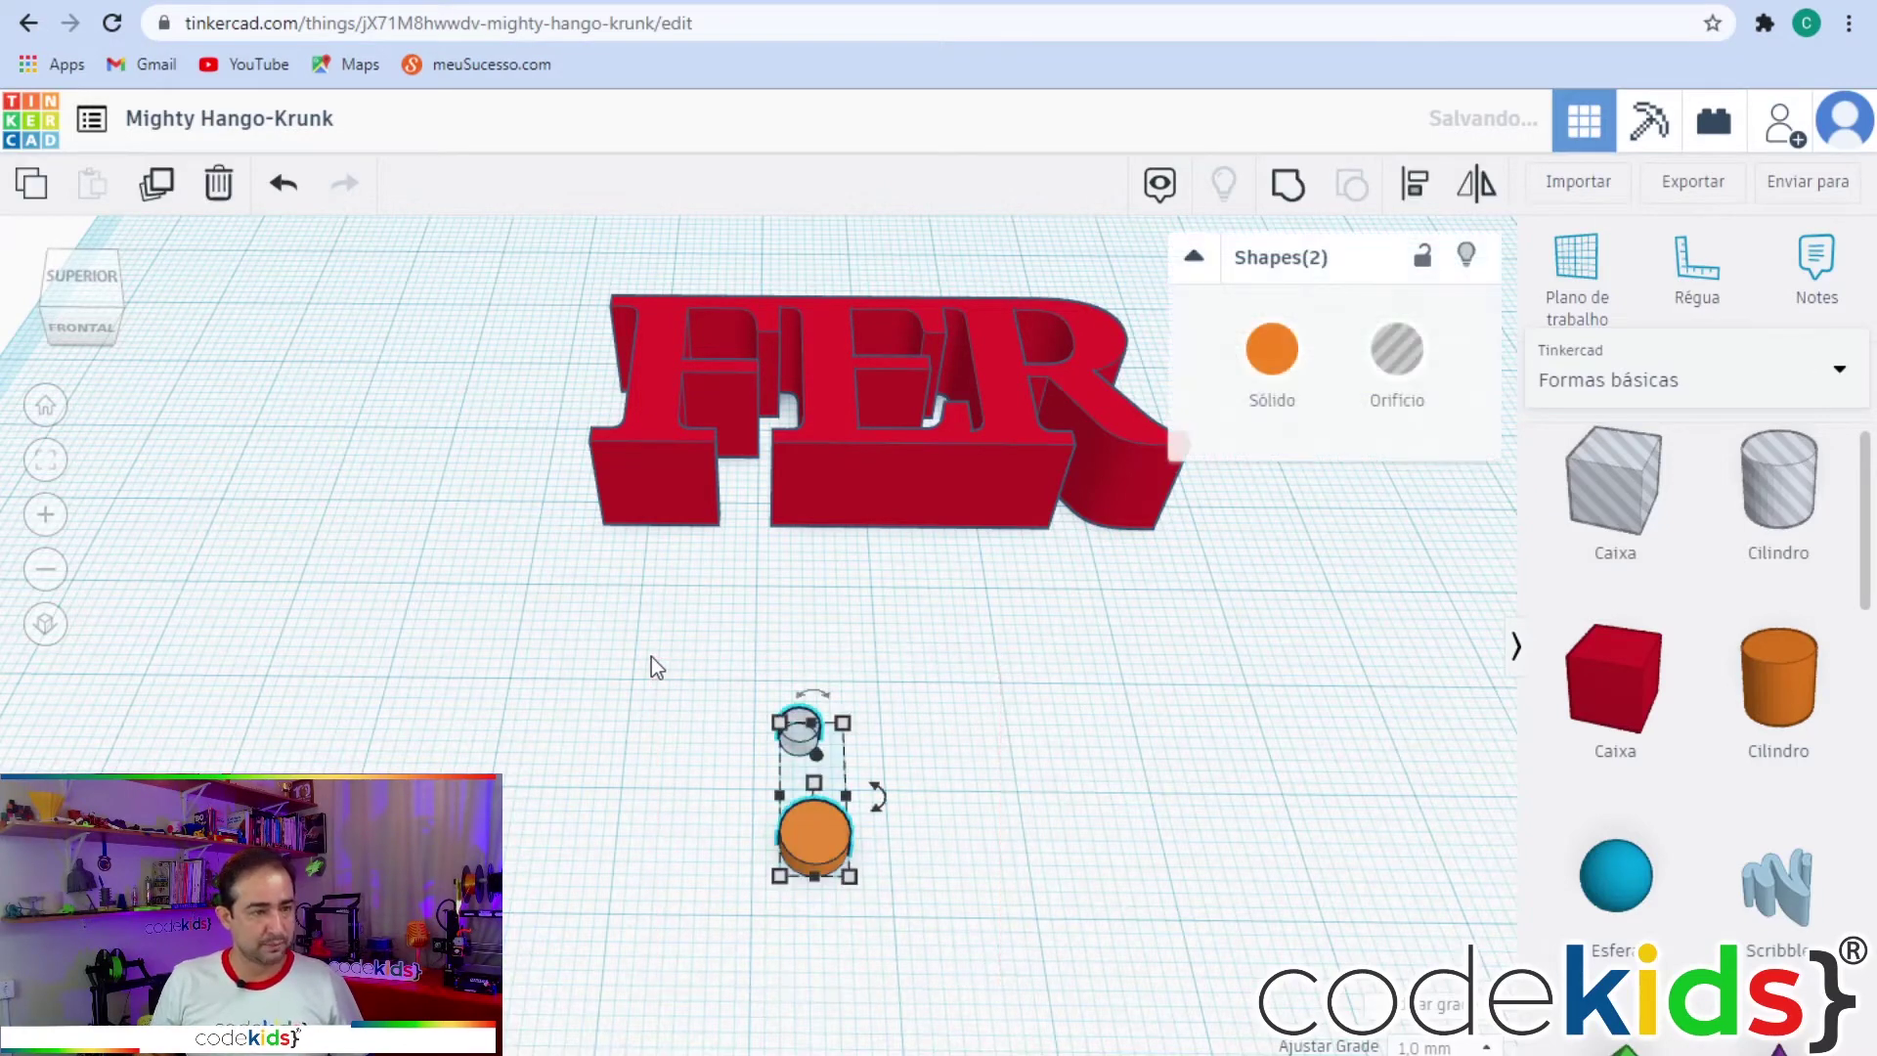
left_click(1416, 195)
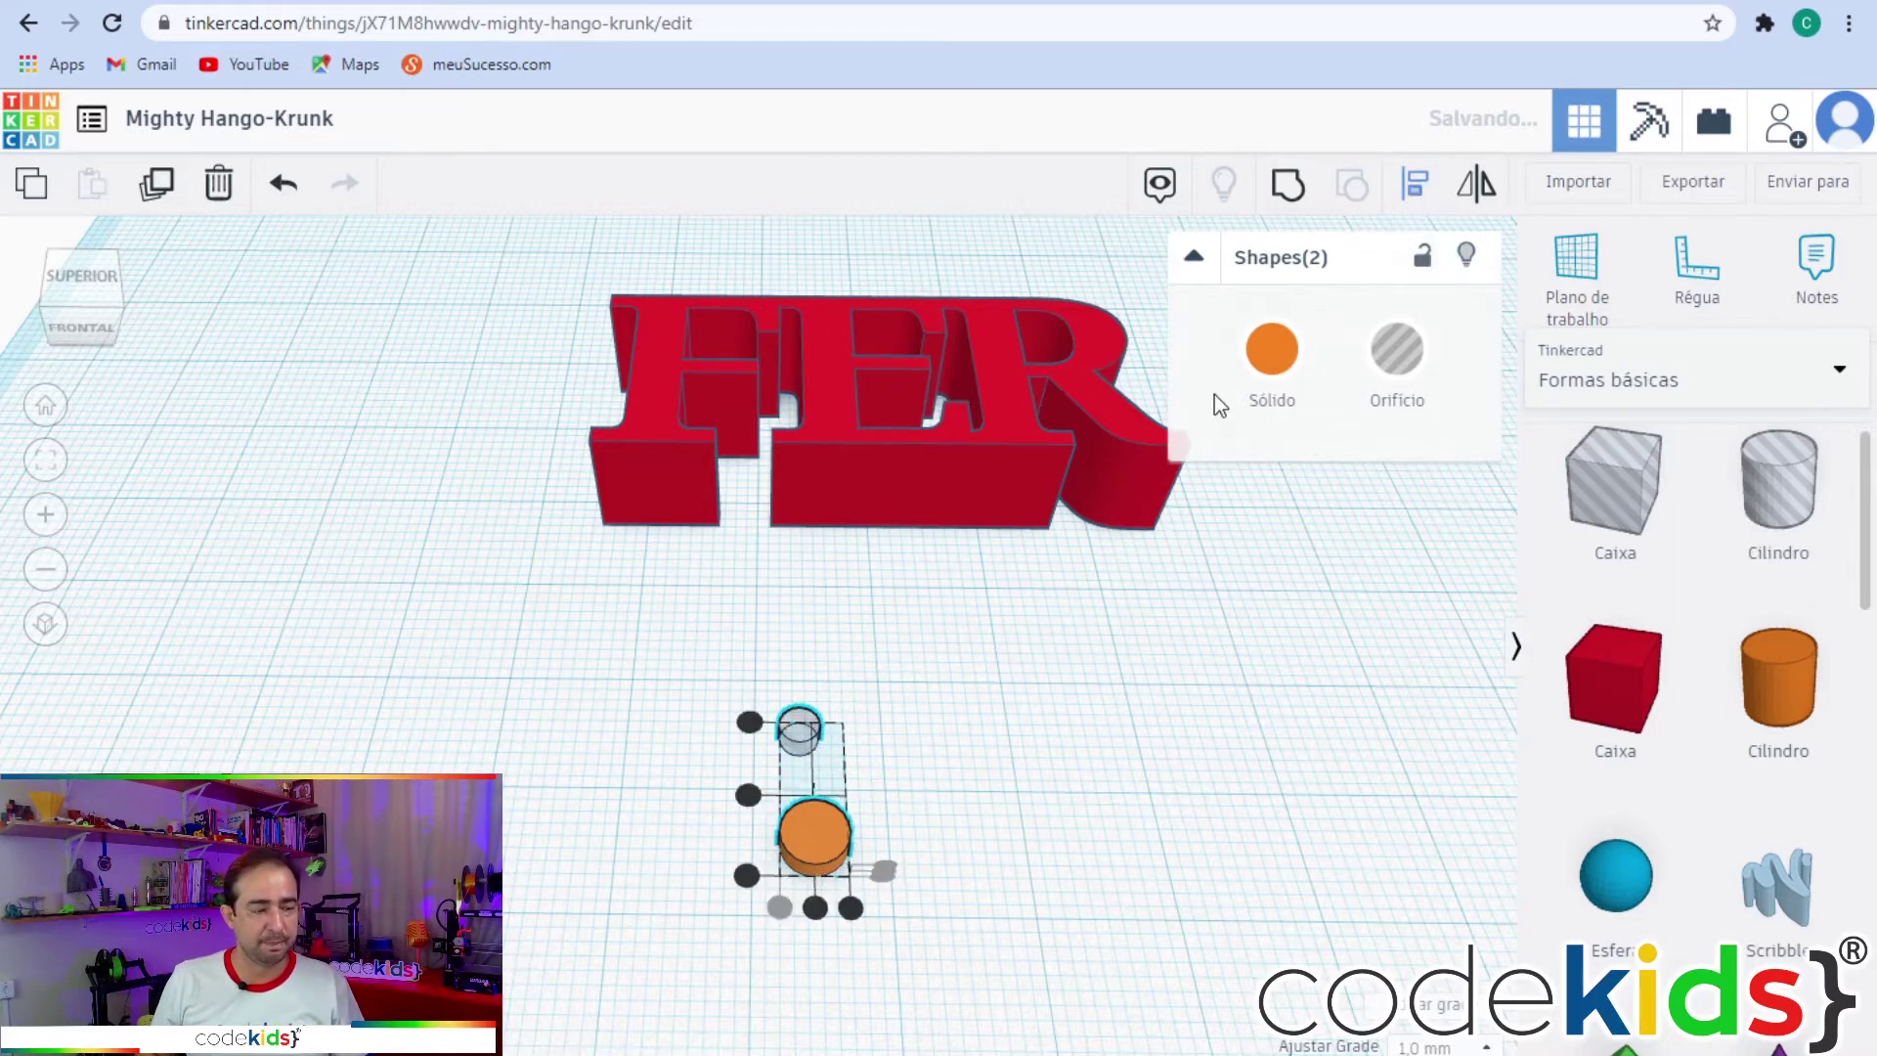
left_click(815, 909)
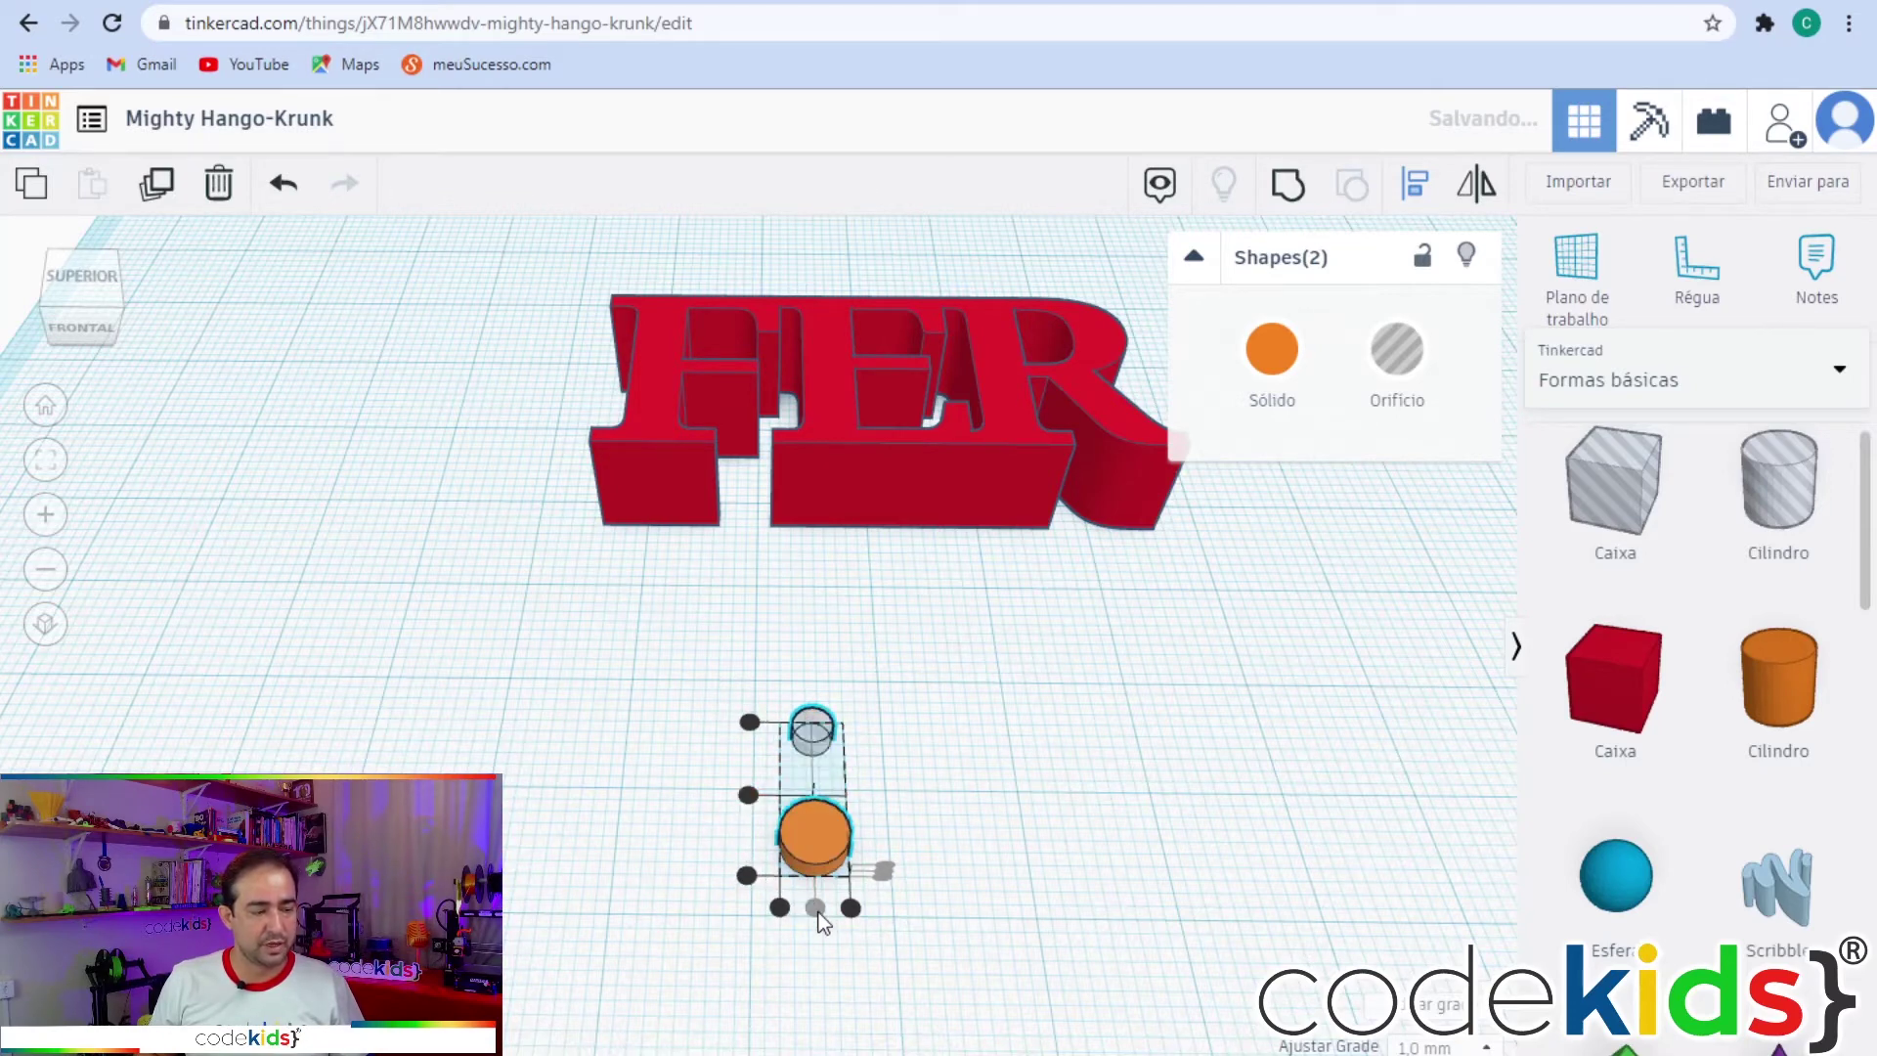
left_click(748, 795)
right_click_drag(846, 758, 885, 738)
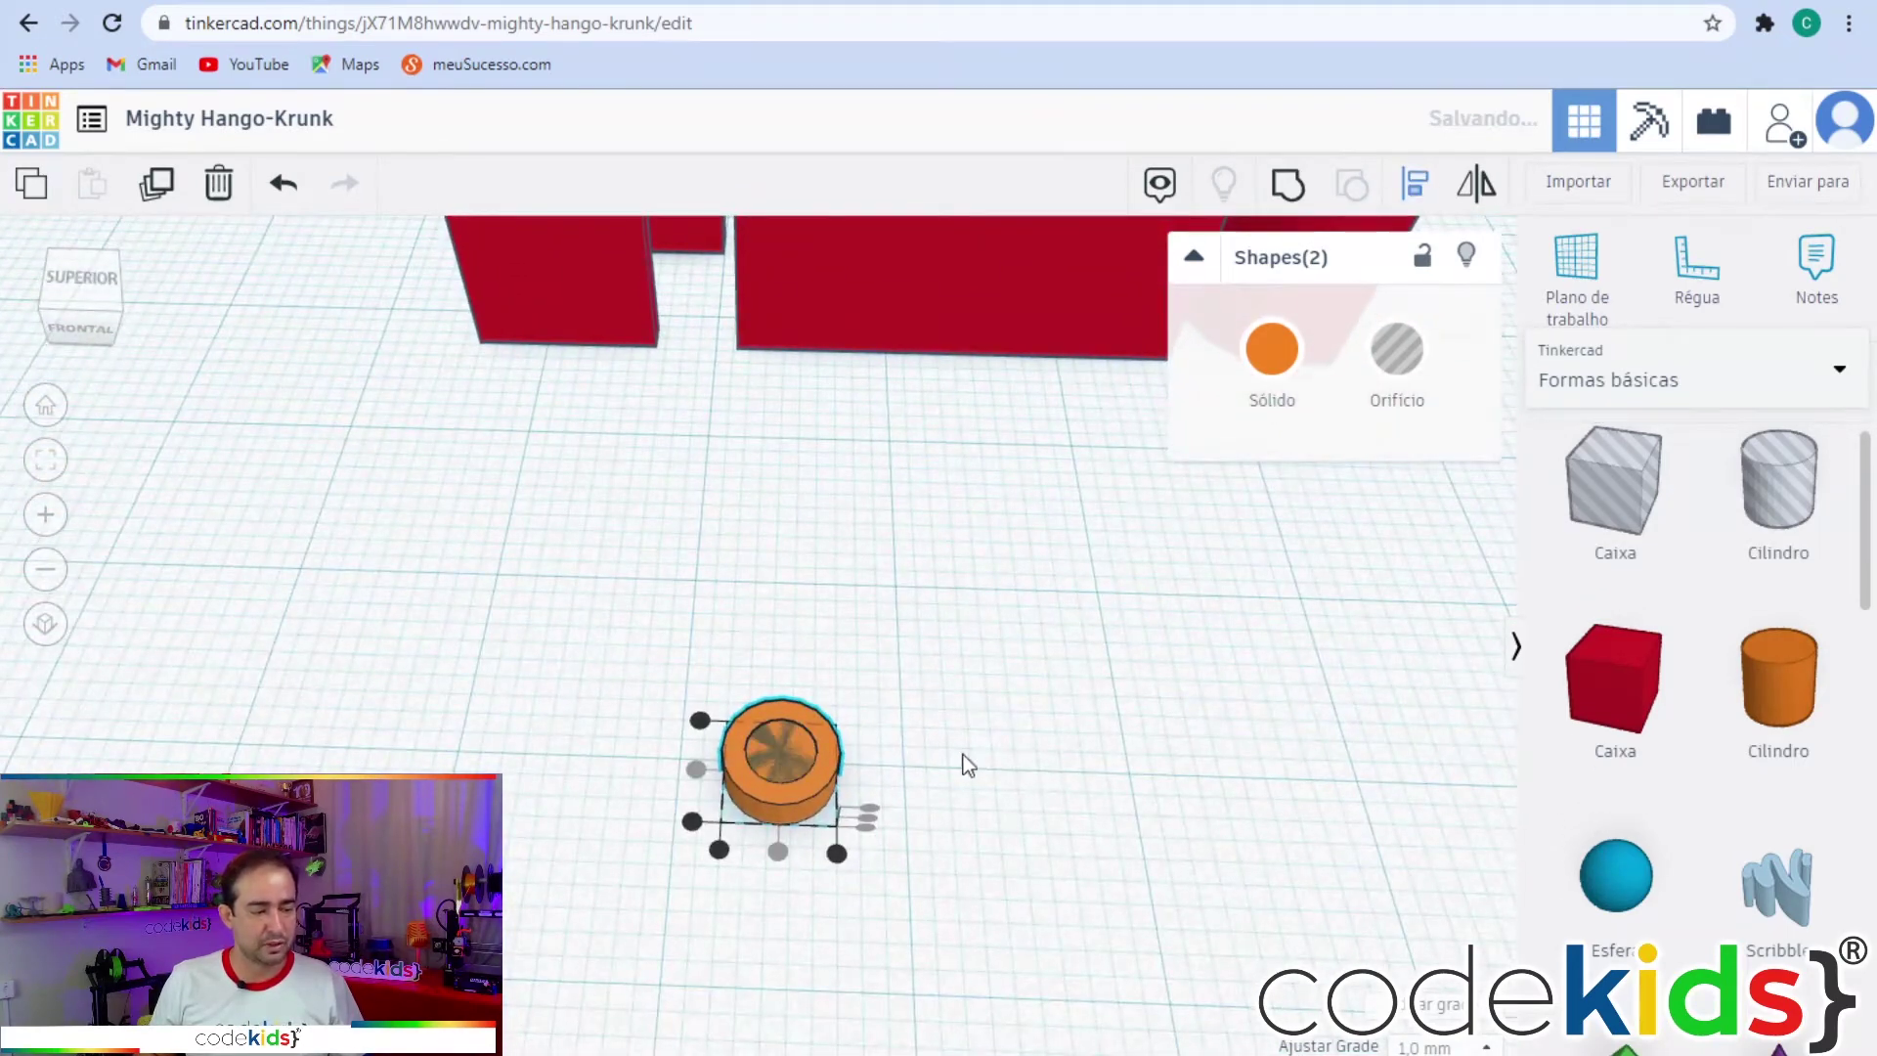
left_click(999, 755)
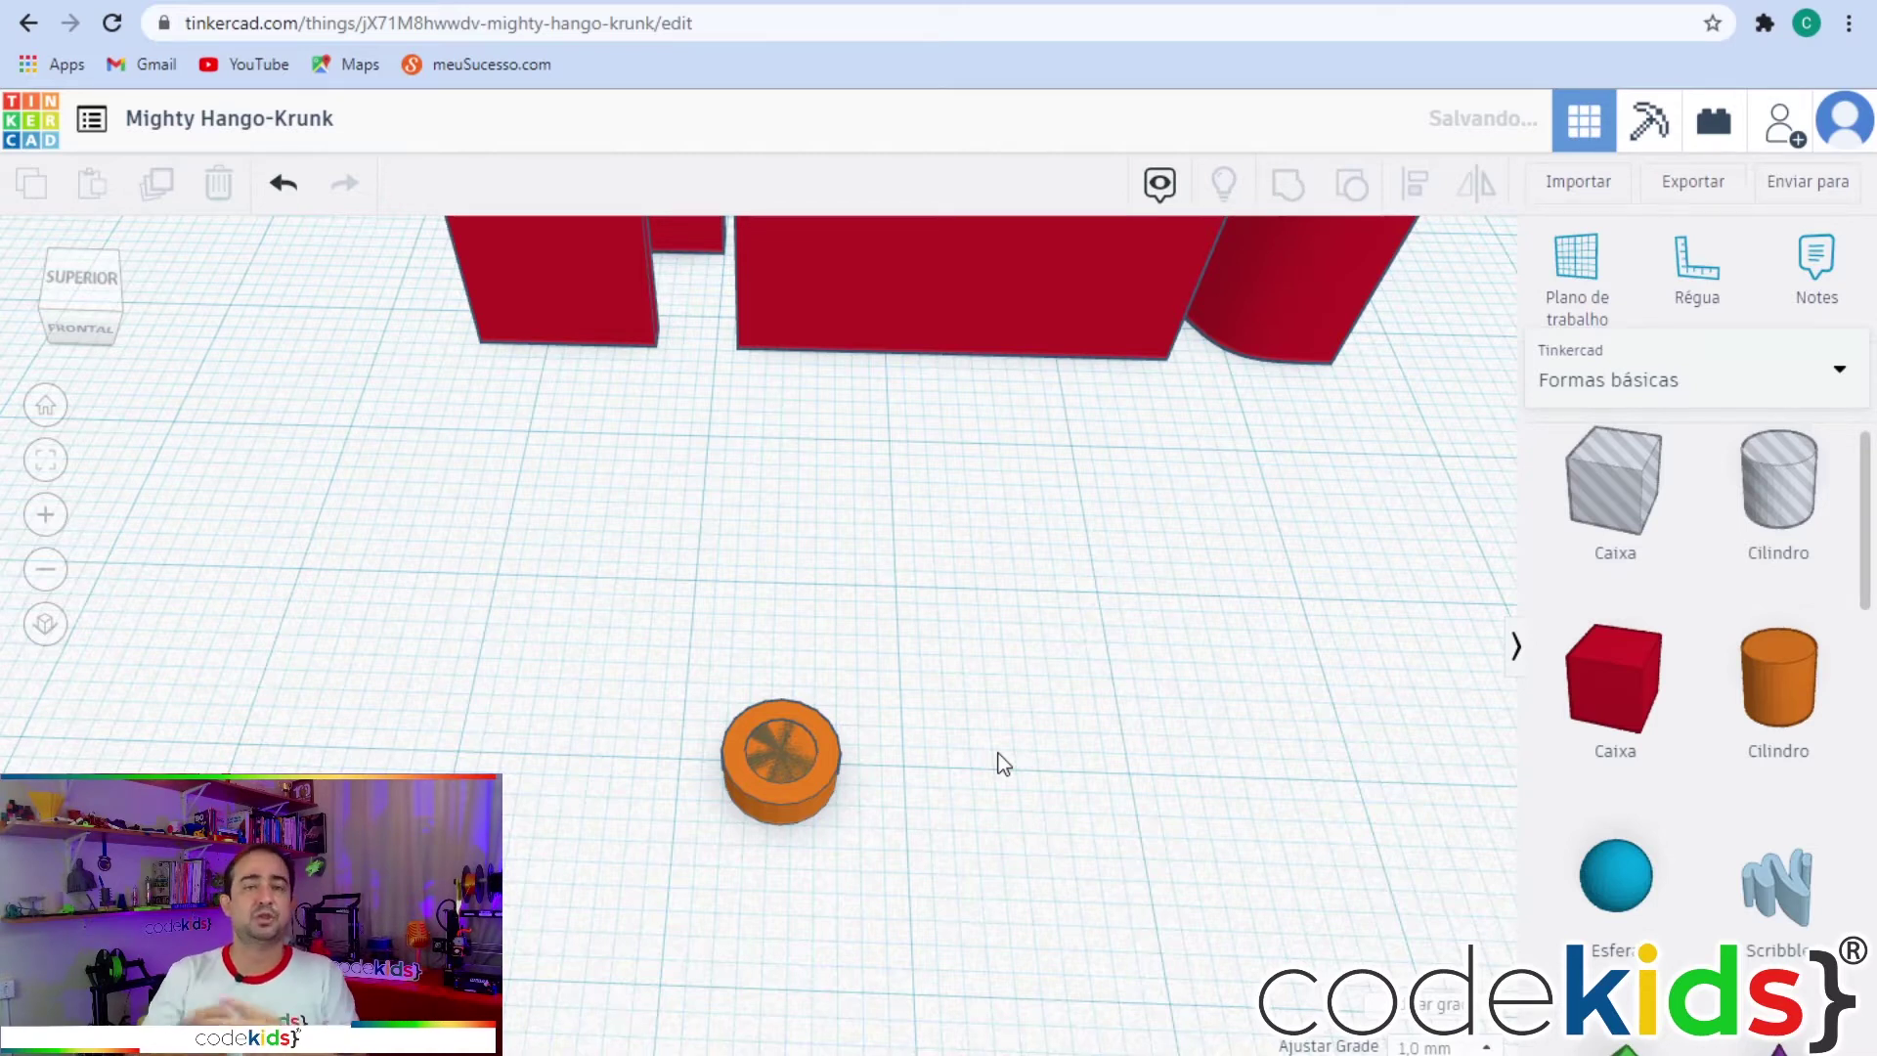
Group the solid cylinder with the hole cylinder to cut a ring and look at it up close.
left_click_drag(976, 963, 570, 654)
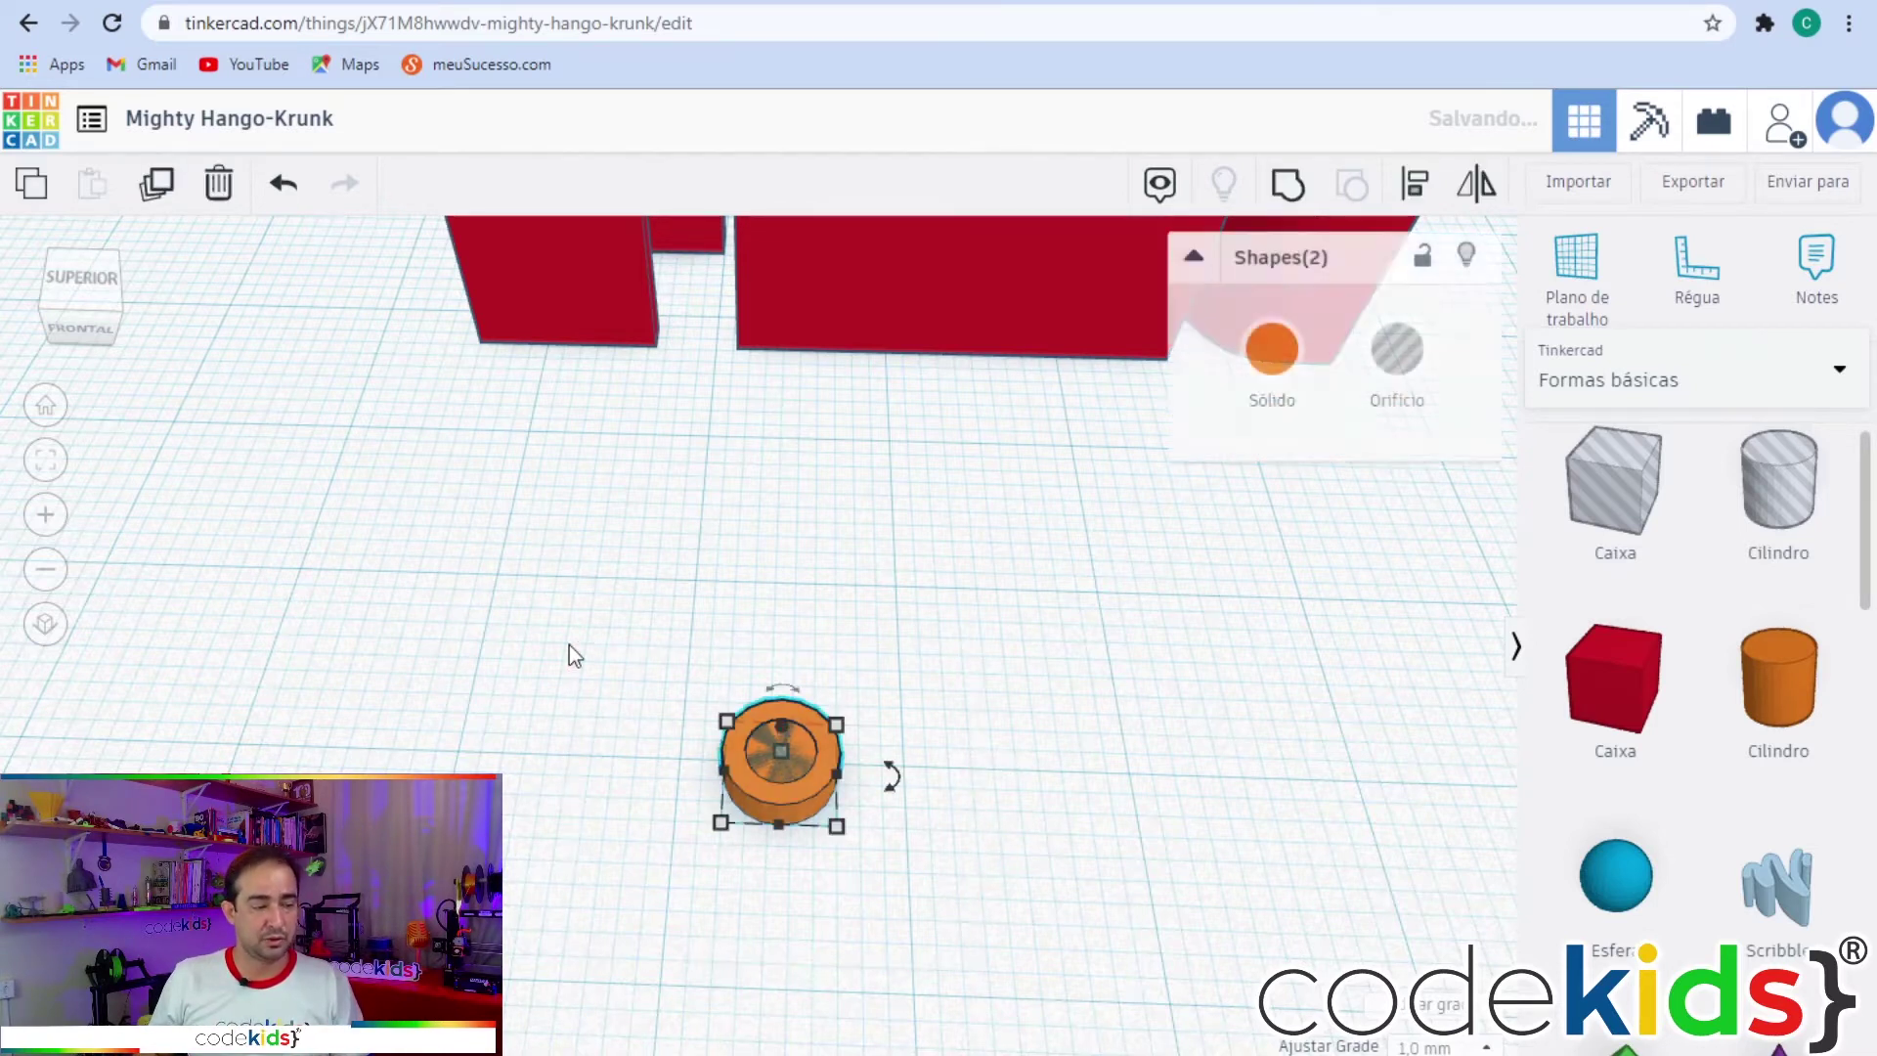
left_click(1290, 186)
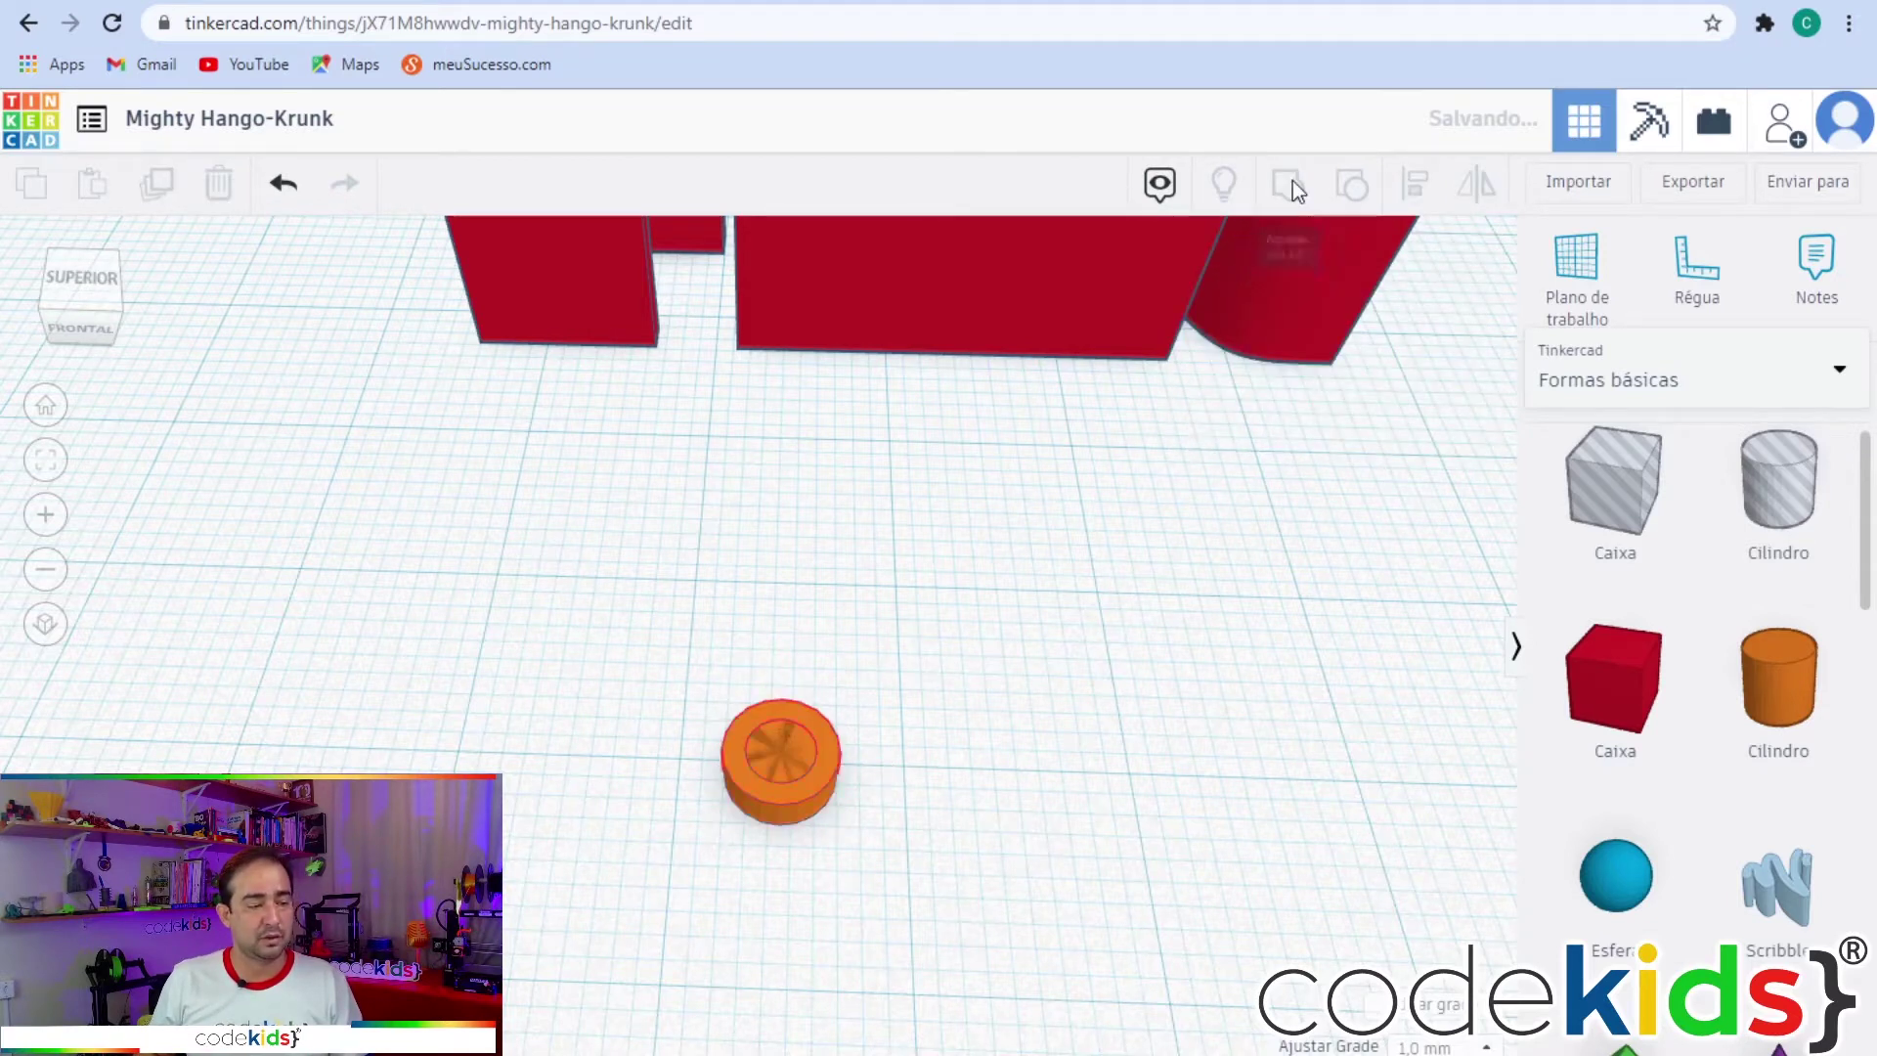
left_click(1060, 880)
right_click_drag(1059, 876, 1010, 903)
scroll(866, 971, "up", 3)
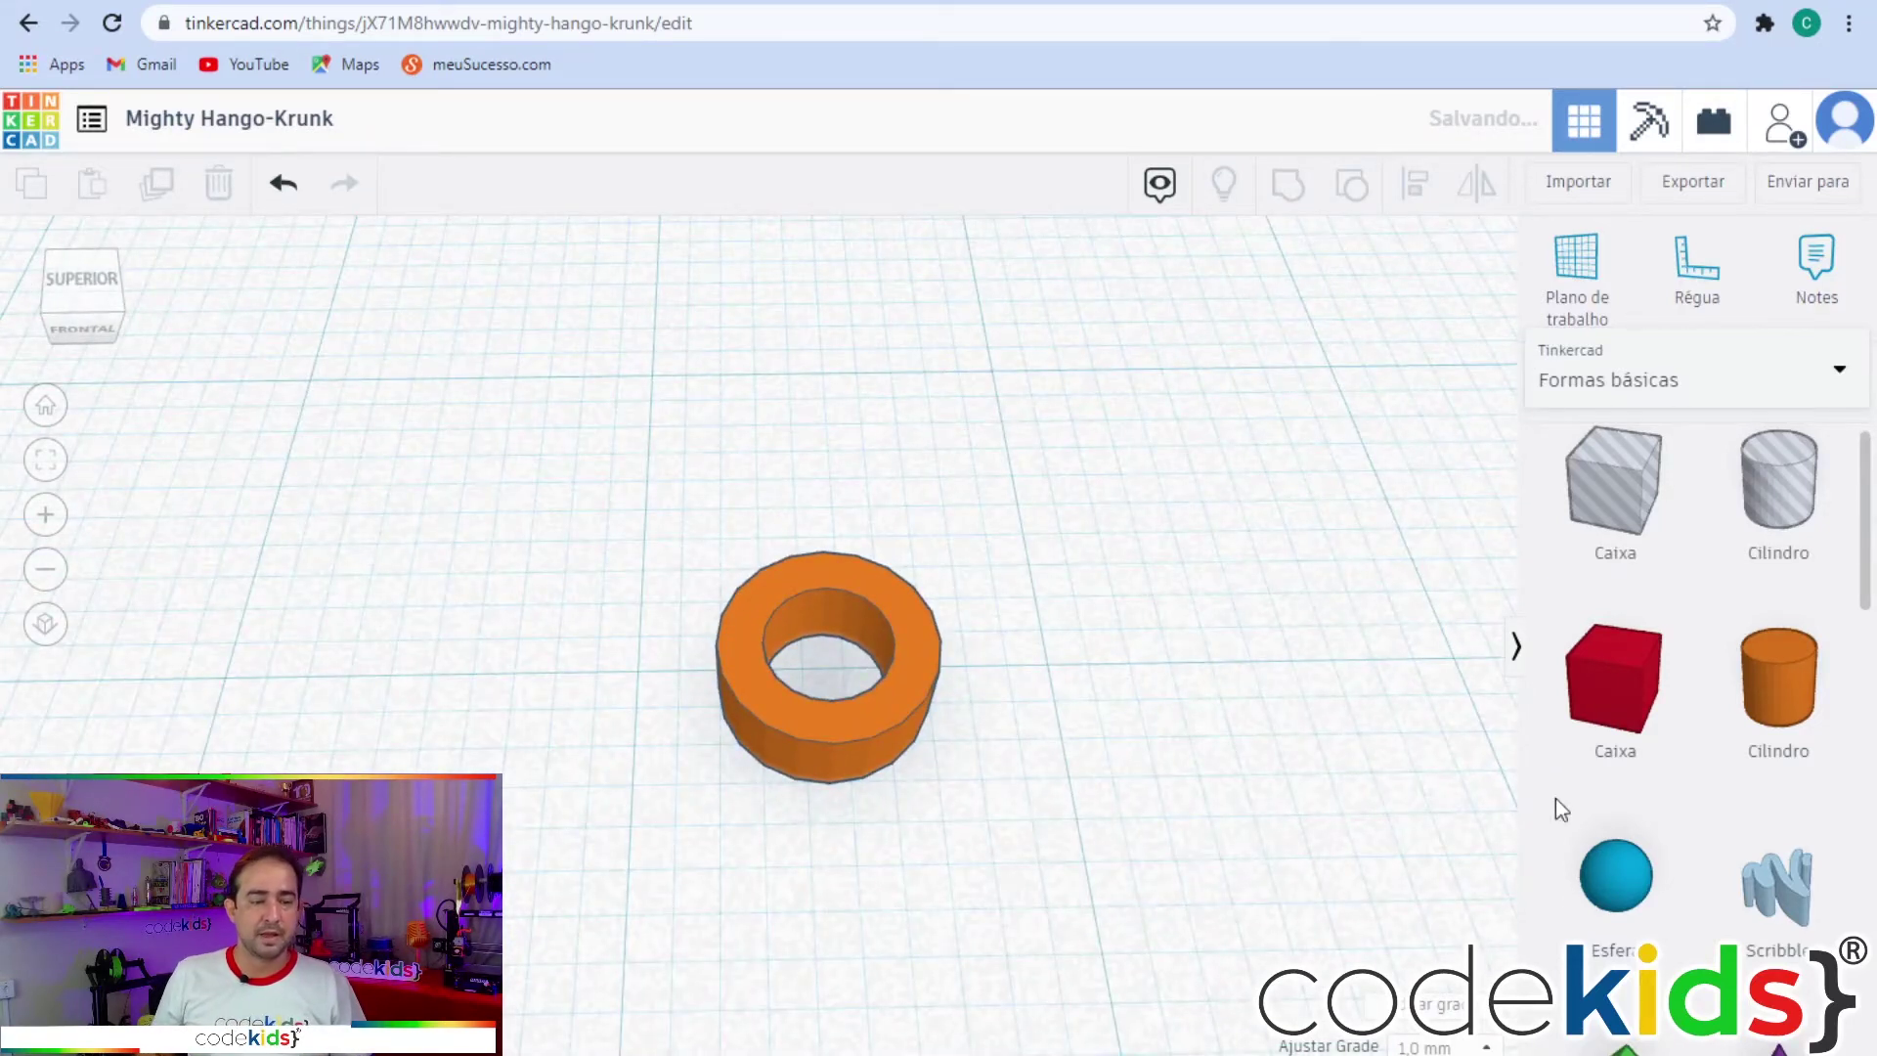
Look through the basic shapes for ready-made ring forms such as Tubo and Tórulo.
scroll(1784, 763, "down", 7)
scroll(1781, 772, "down", 5)
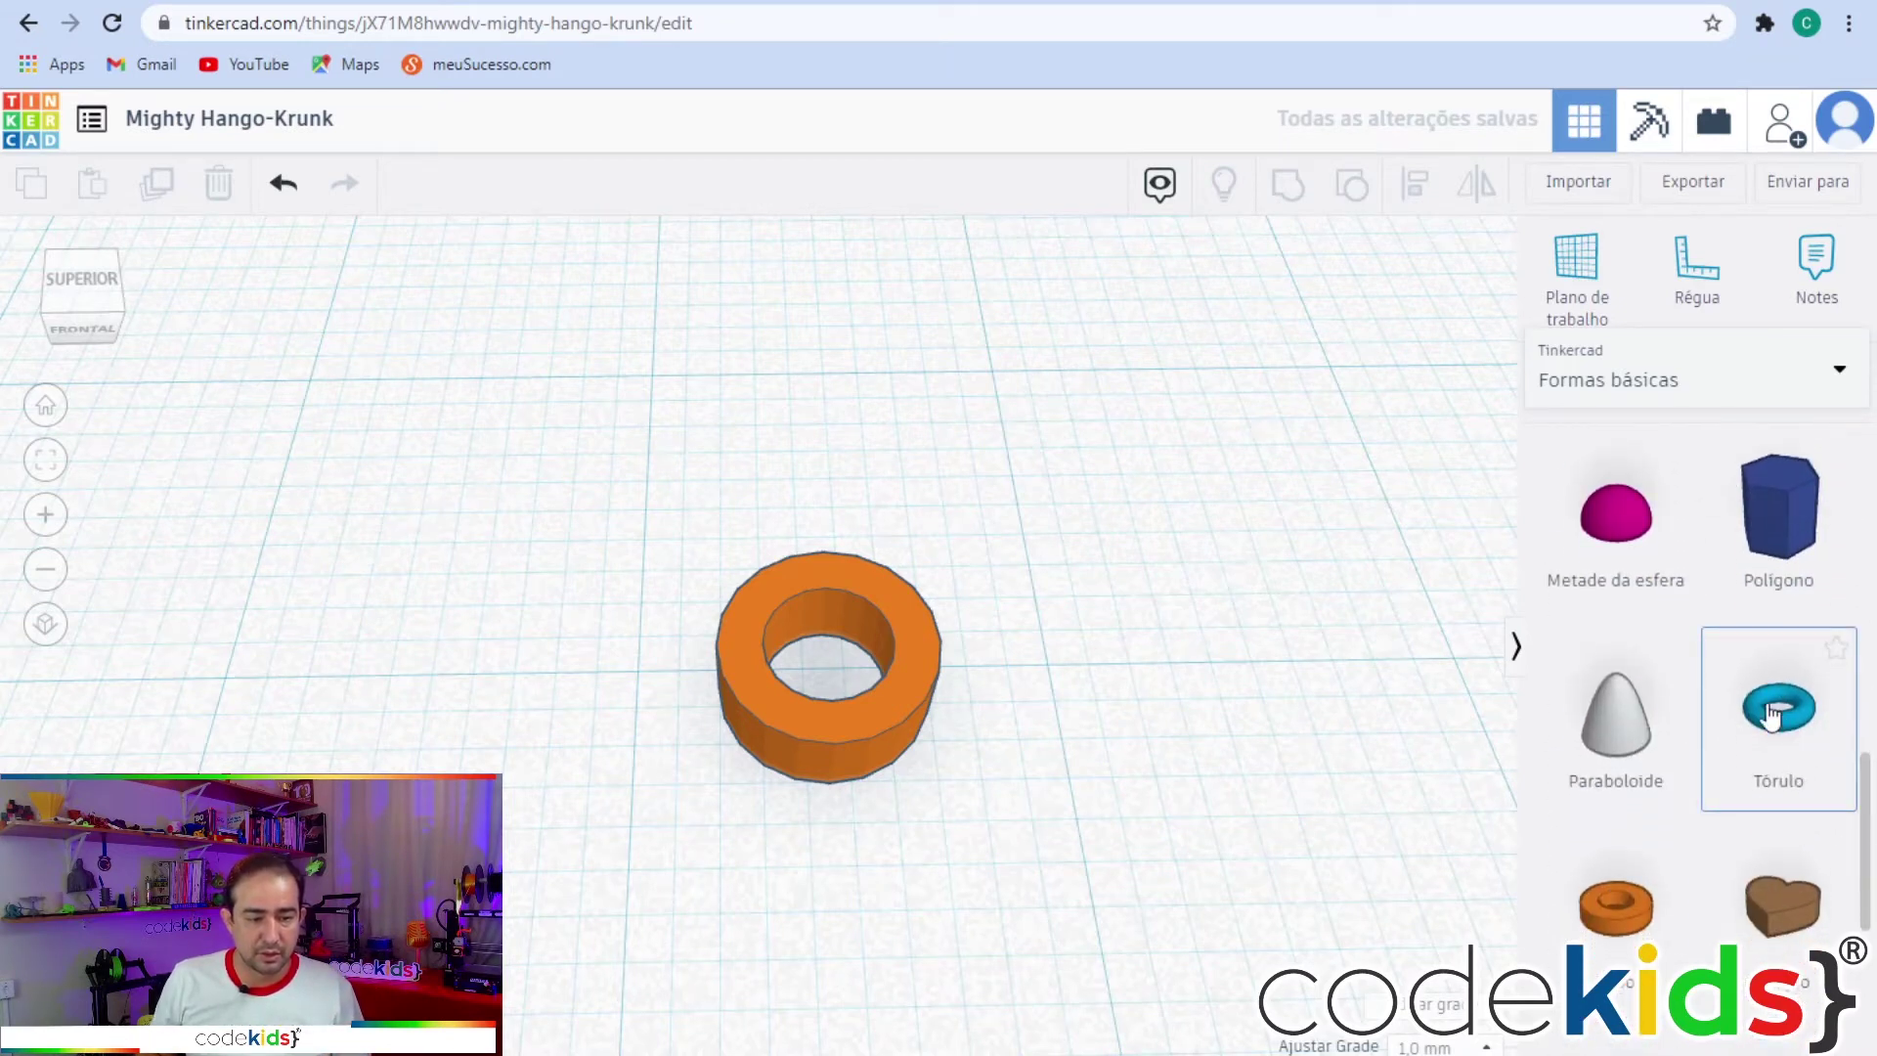
scroll(1739, 769, "down", 1)
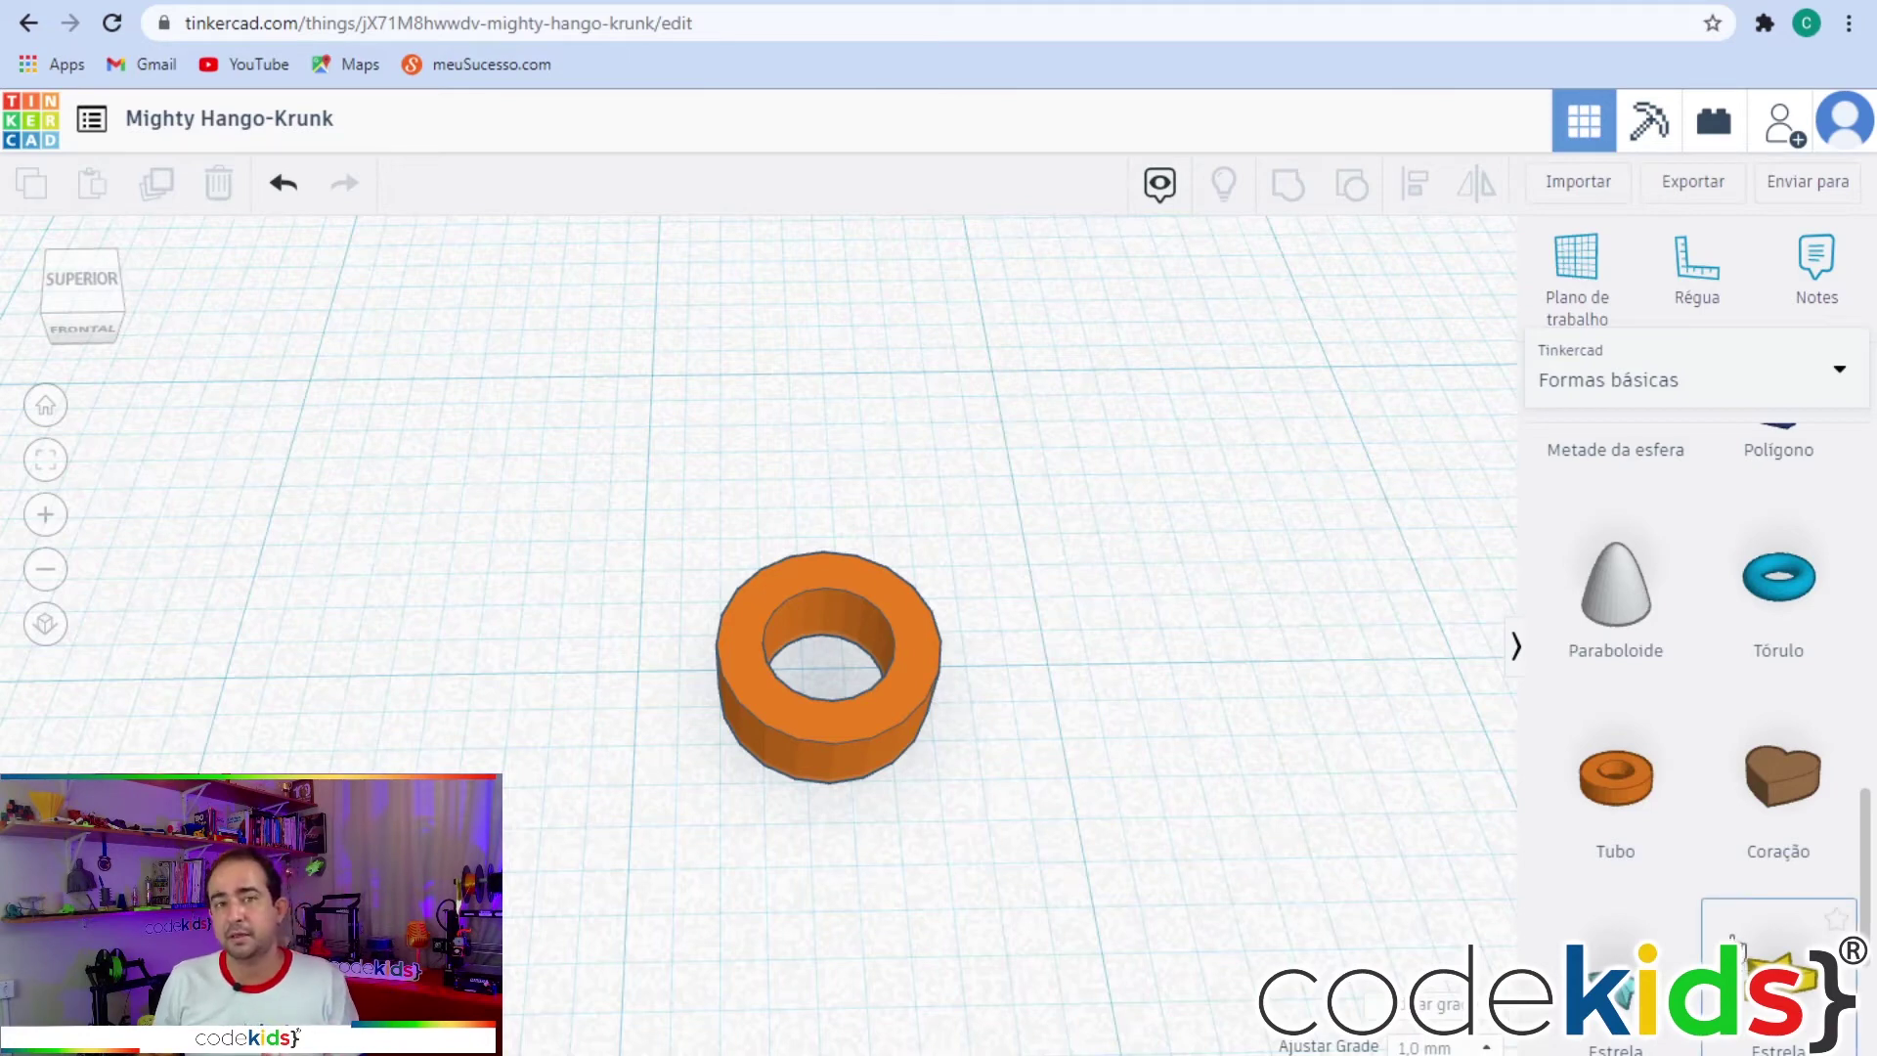
scroll(1721, 917, "down", 2)
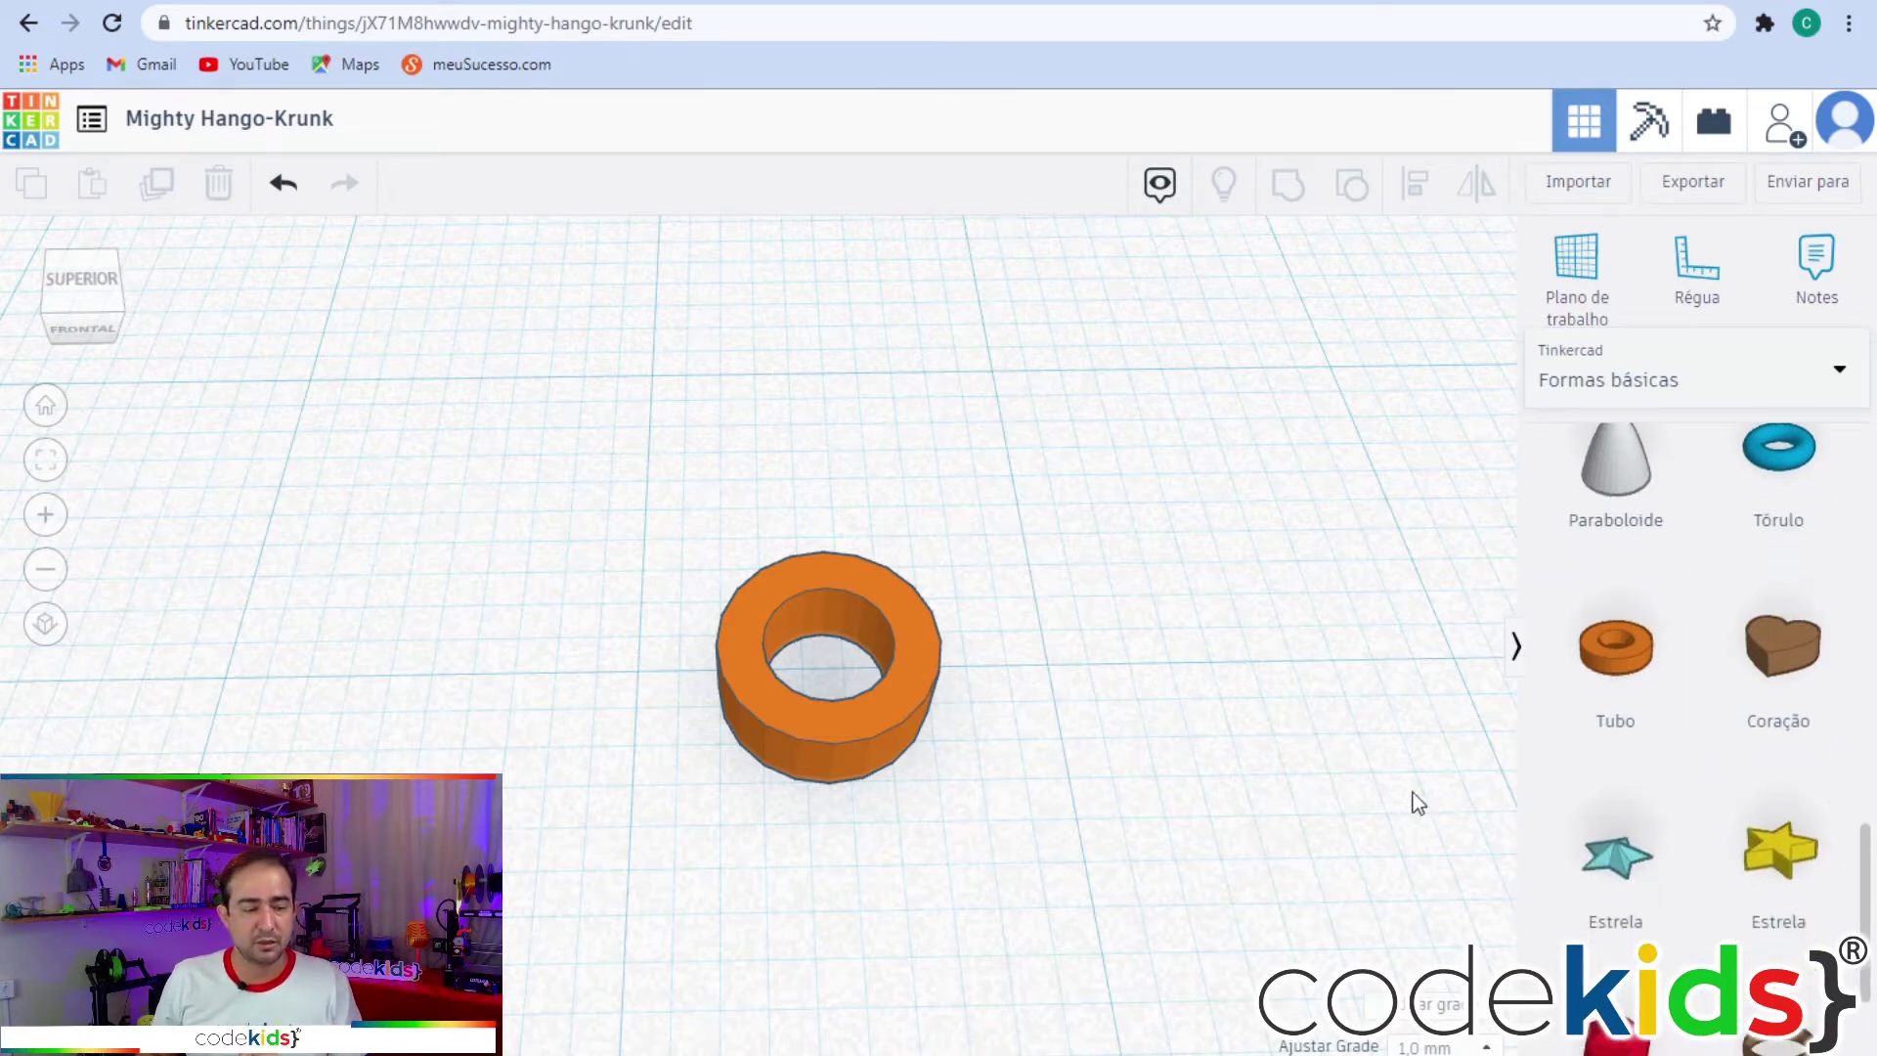
scroll(1101, 773, "up", 3)
scroll(1100, 831, "down", 4)
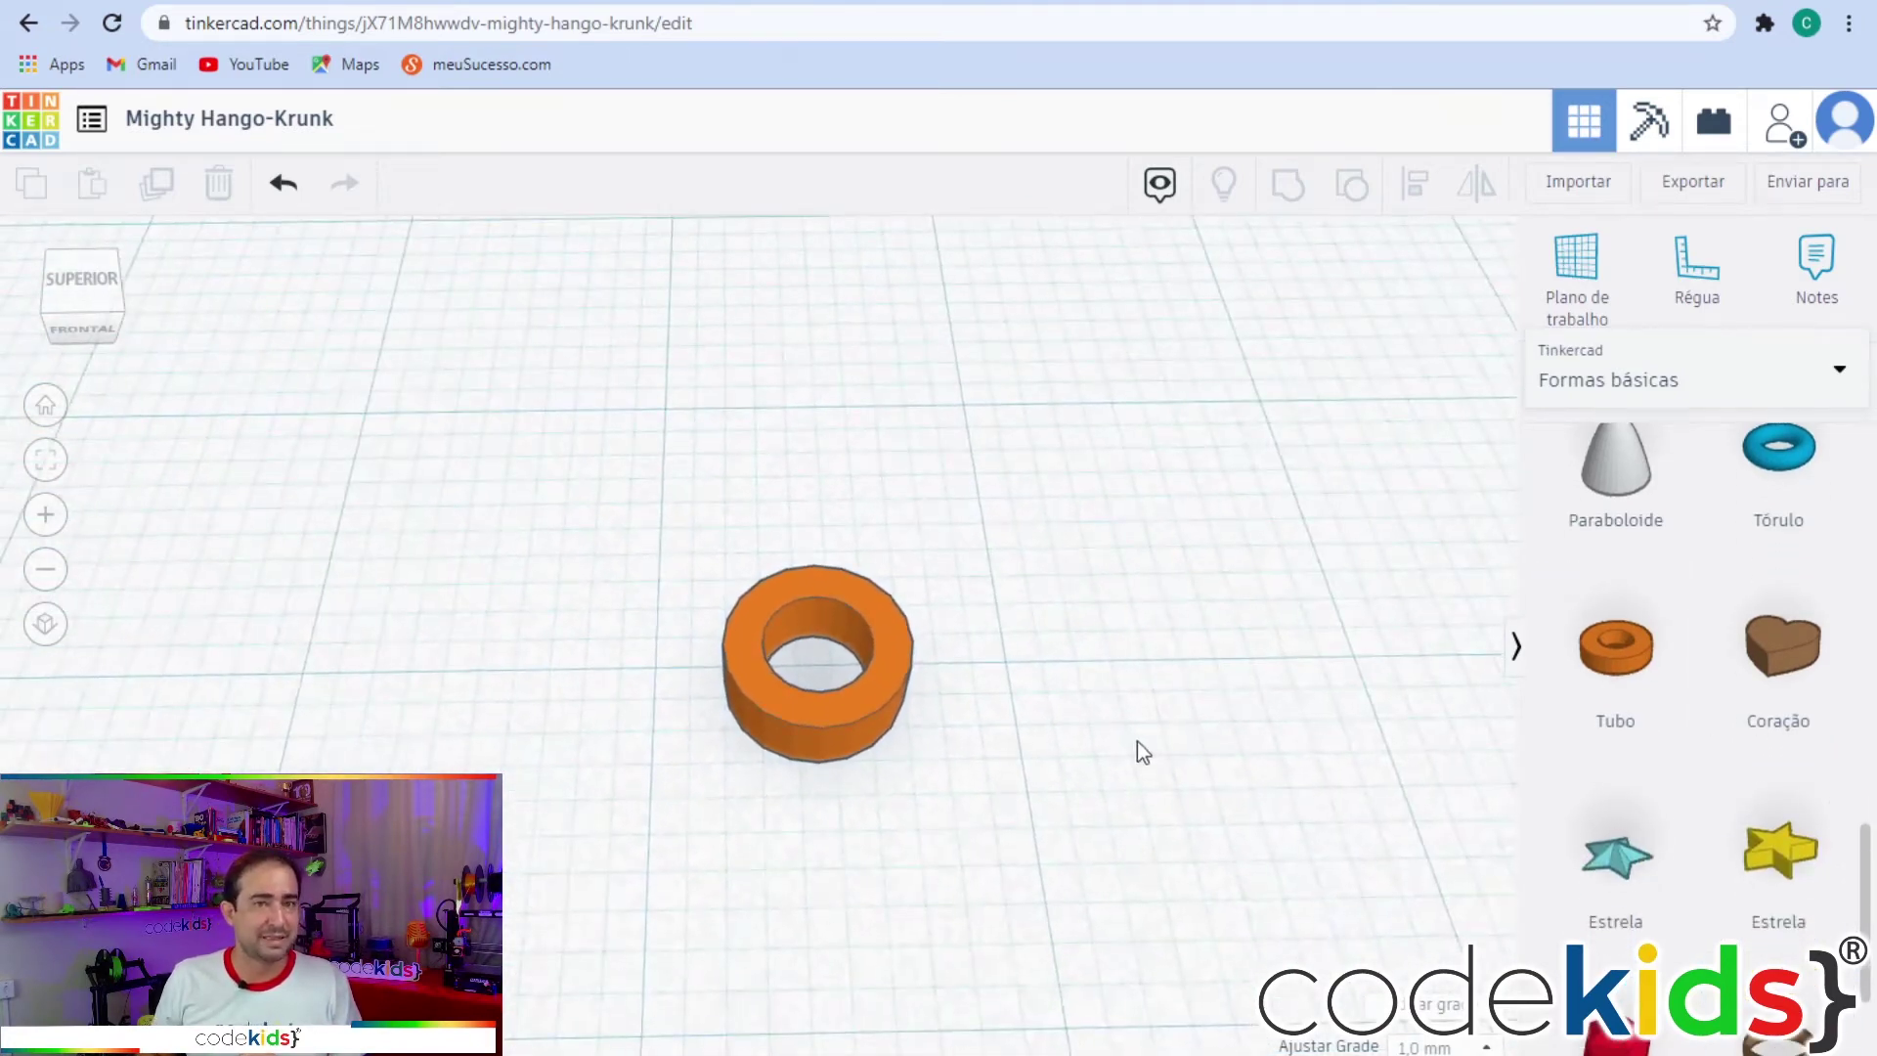
Duplicate the orange ring in front of the letters in place.
right_click_drag(1209, 712, 1222, 672)
scroll(1140, 757, "down", 6)
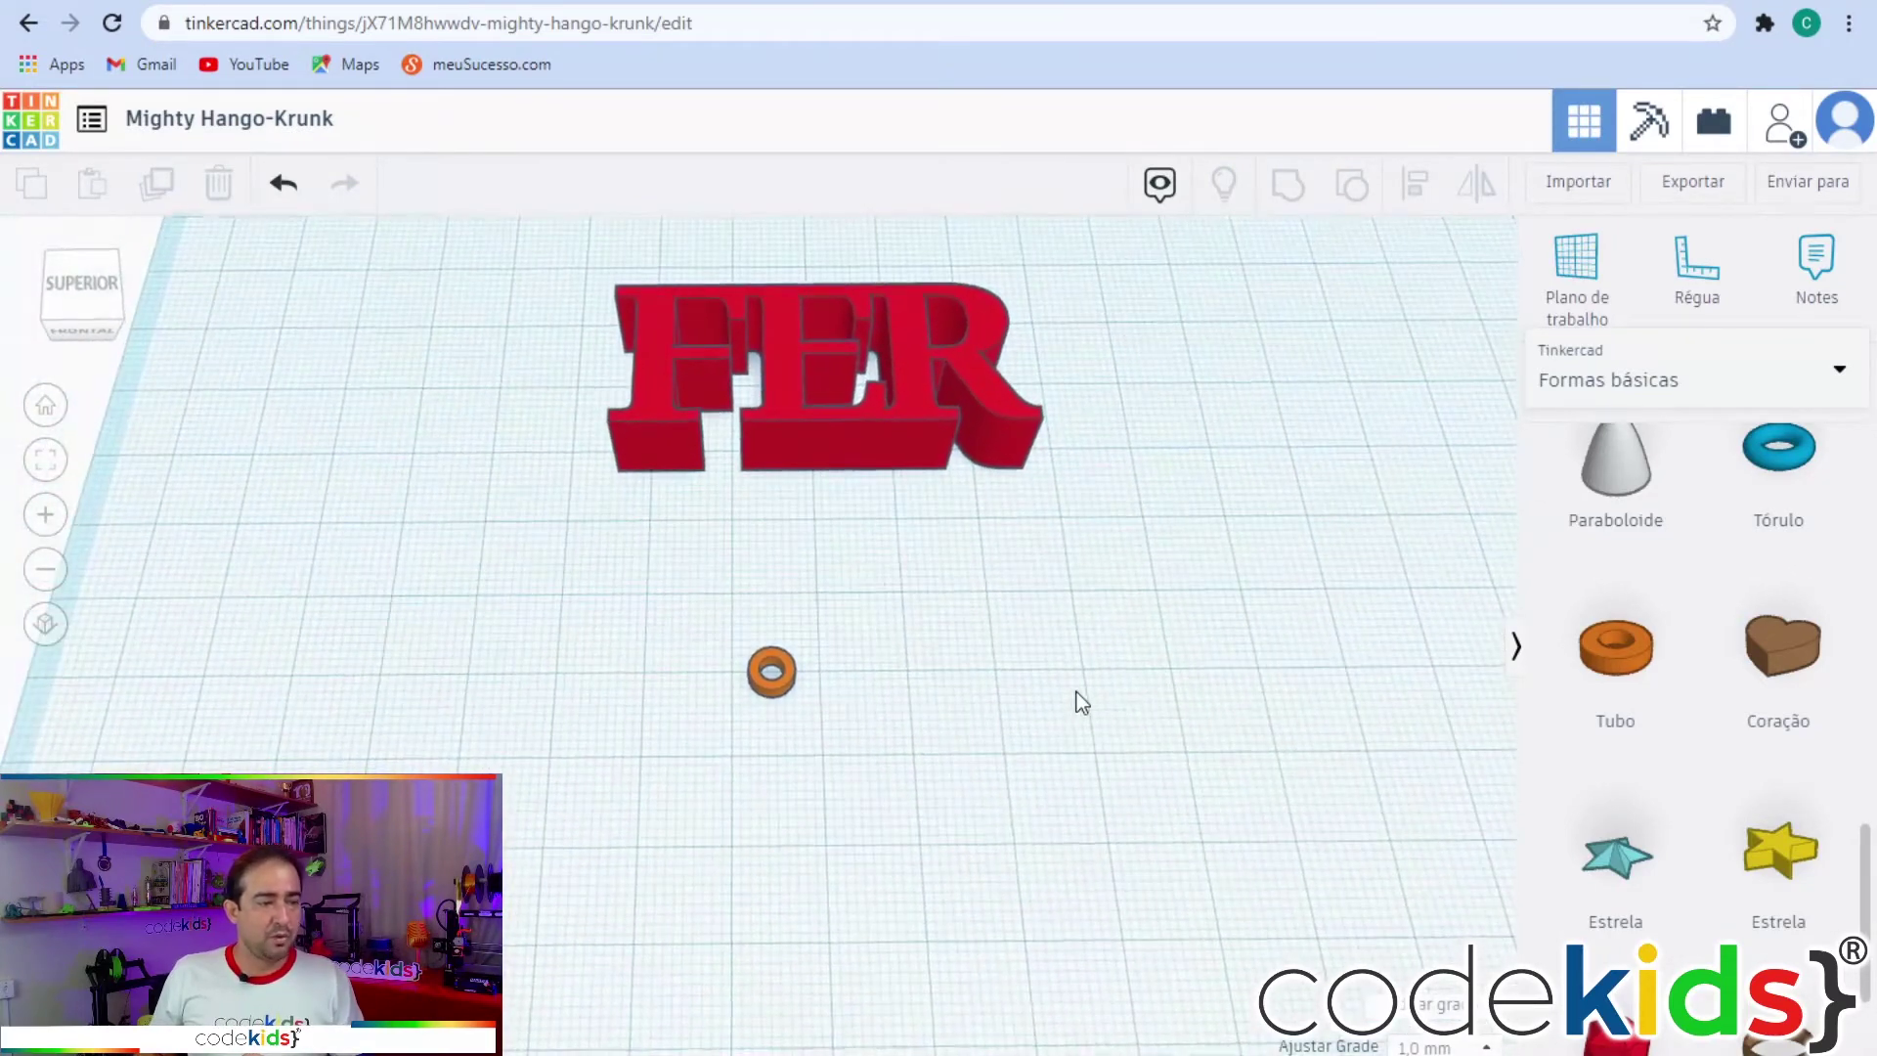
right_click_drag(1076, 703, 1082, 784)
left_click(773, 772)
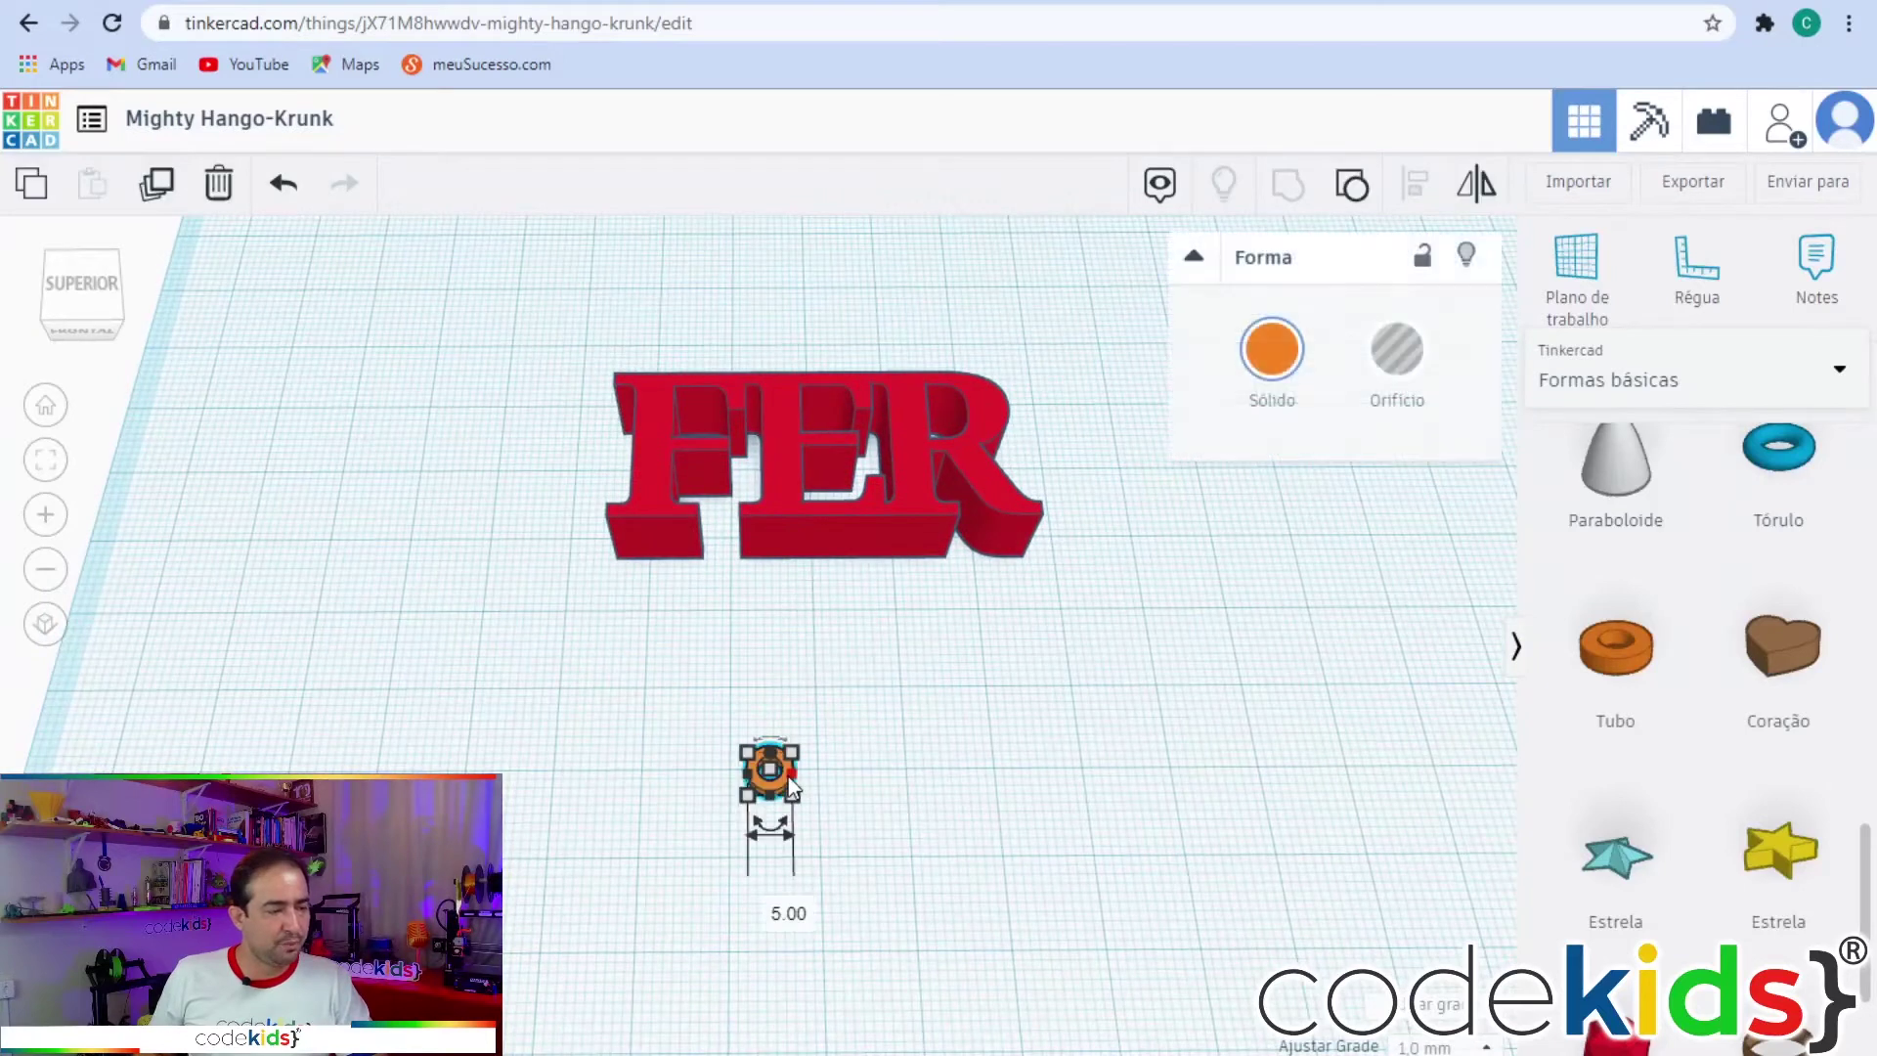
left_click(158, 186)
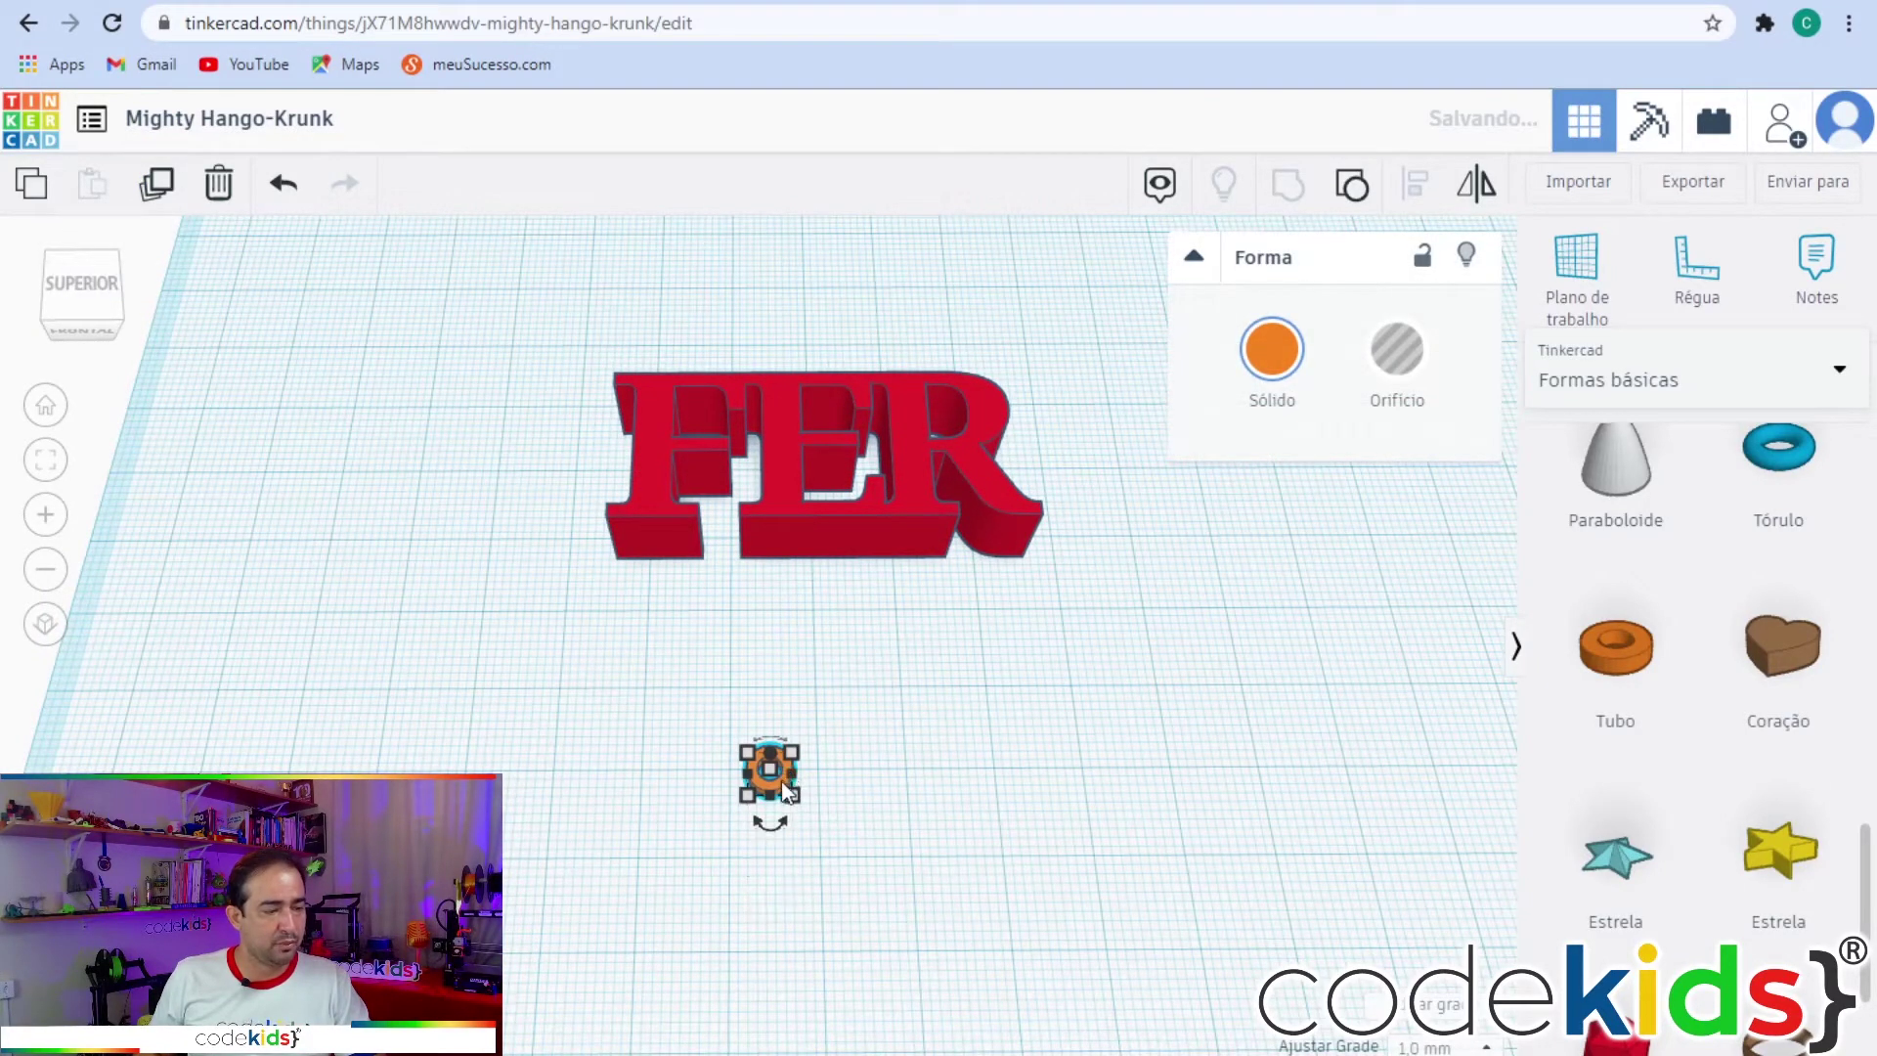
type("28")
key("Return")
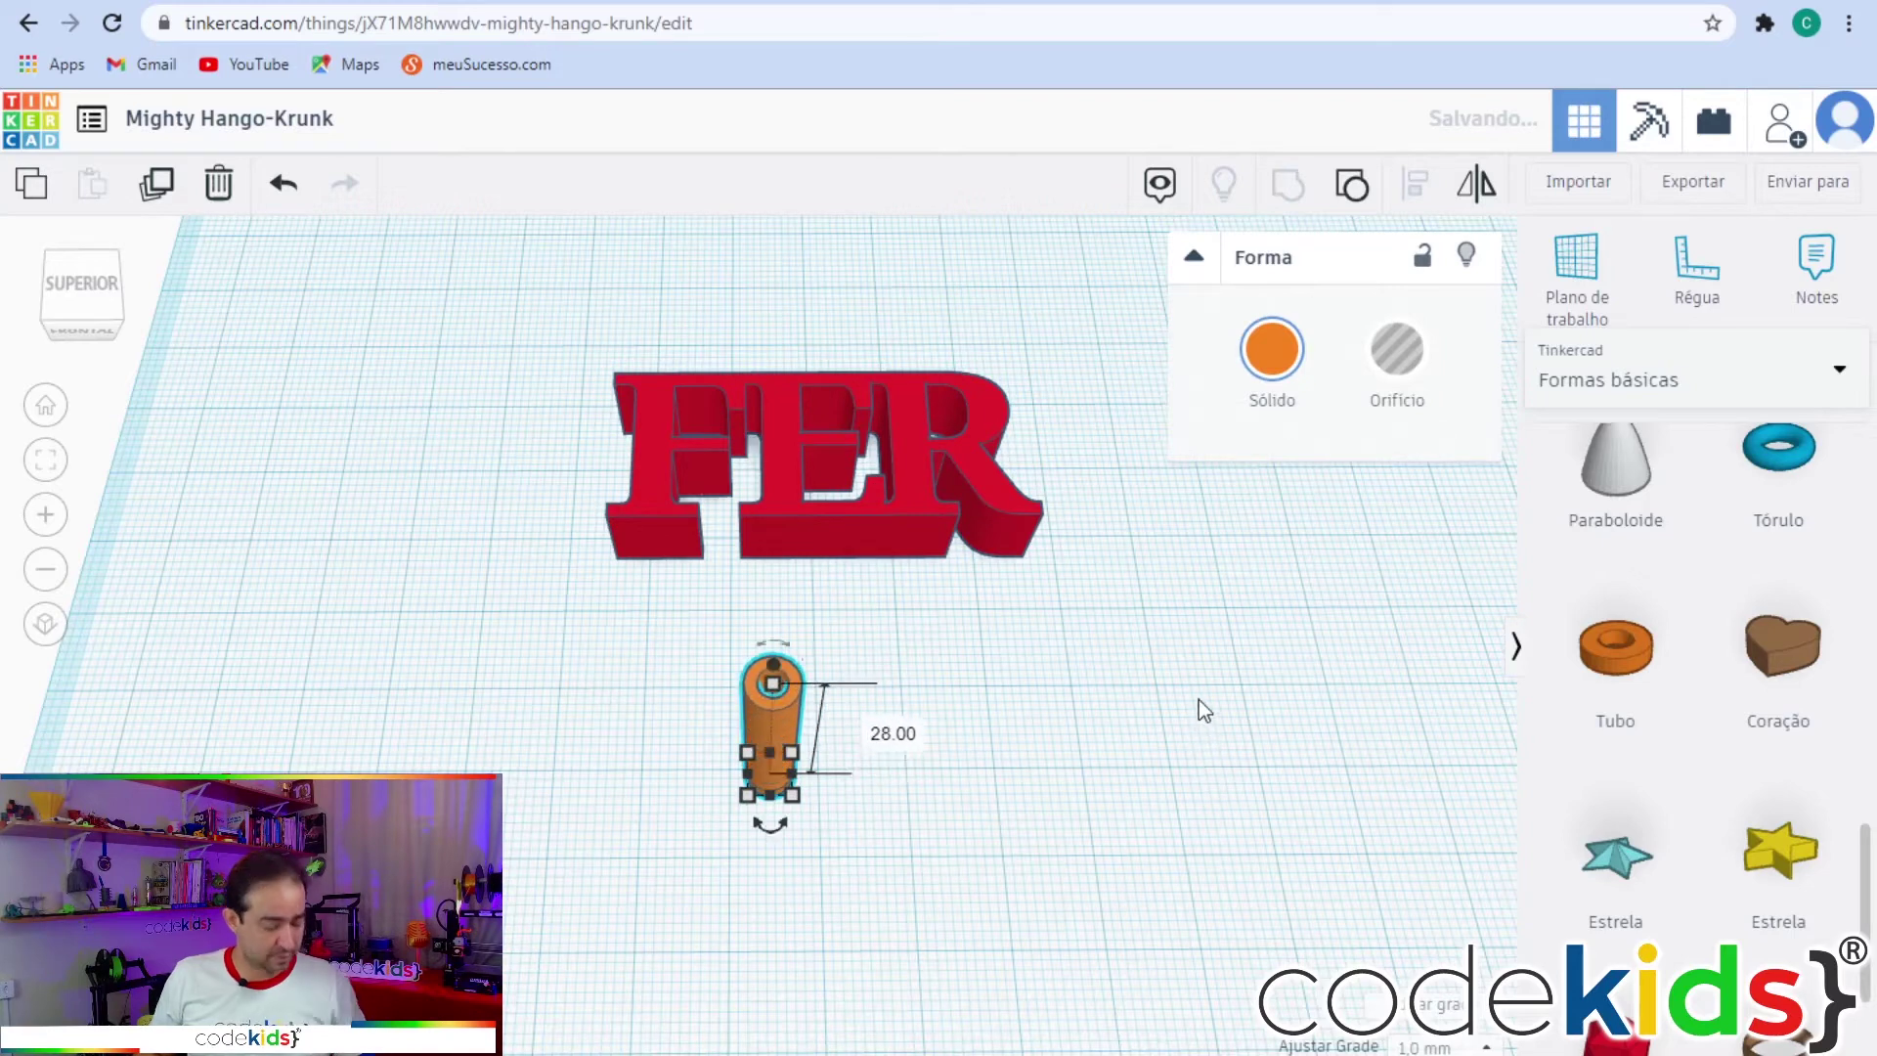
key("ctrl+z")
Move the ring copy sideways to the right, well clear of the original ring and past the letter R.
left_click_drag(770, 773, 919, 783)
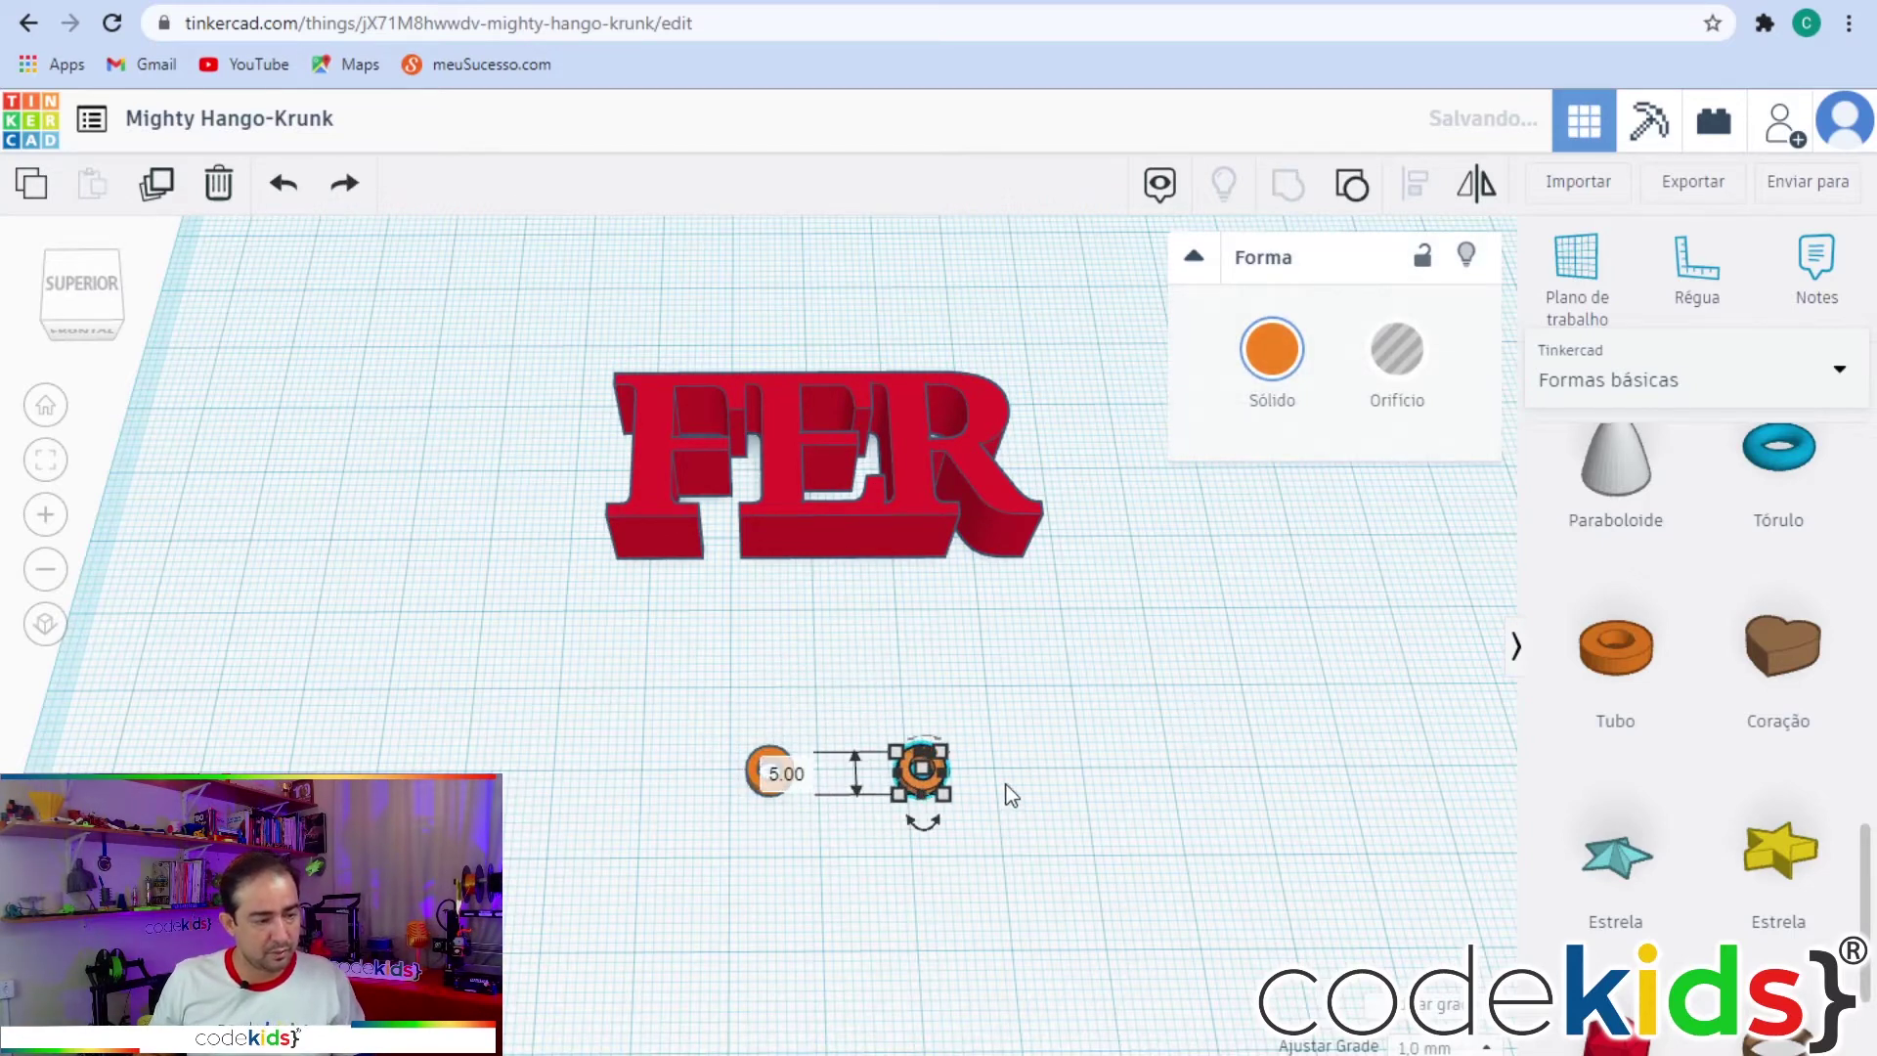
scroll(879, 782, "up", 5)
middle_click_drag(929, 782, 549, 715)
left_click_drag(782, 836, 1442, 797)
left_click(1000, 877)
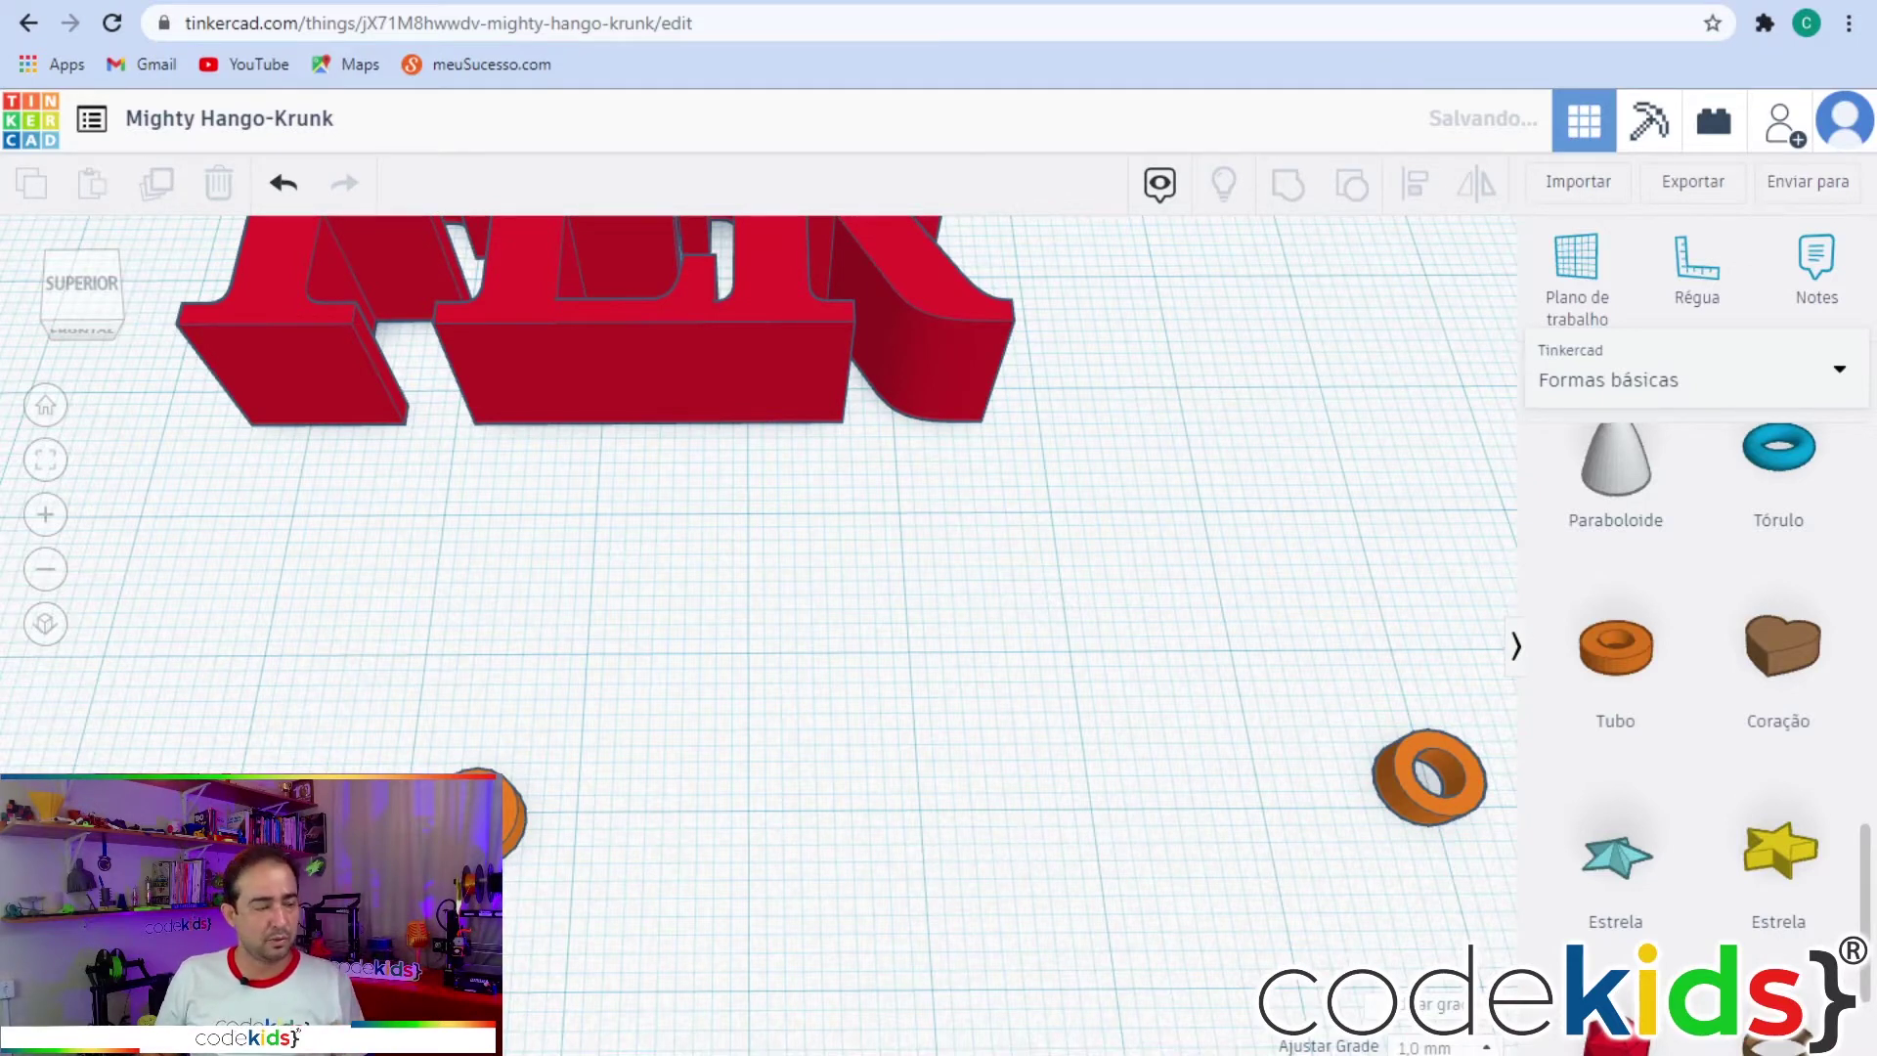
Move the original ring up beside the foot of the letter R, level with its lower edge.
left_click(513, 799)
left_click_drag(514, 800, 1080, 480)
right_click_drag(851, 687, 838, 816)
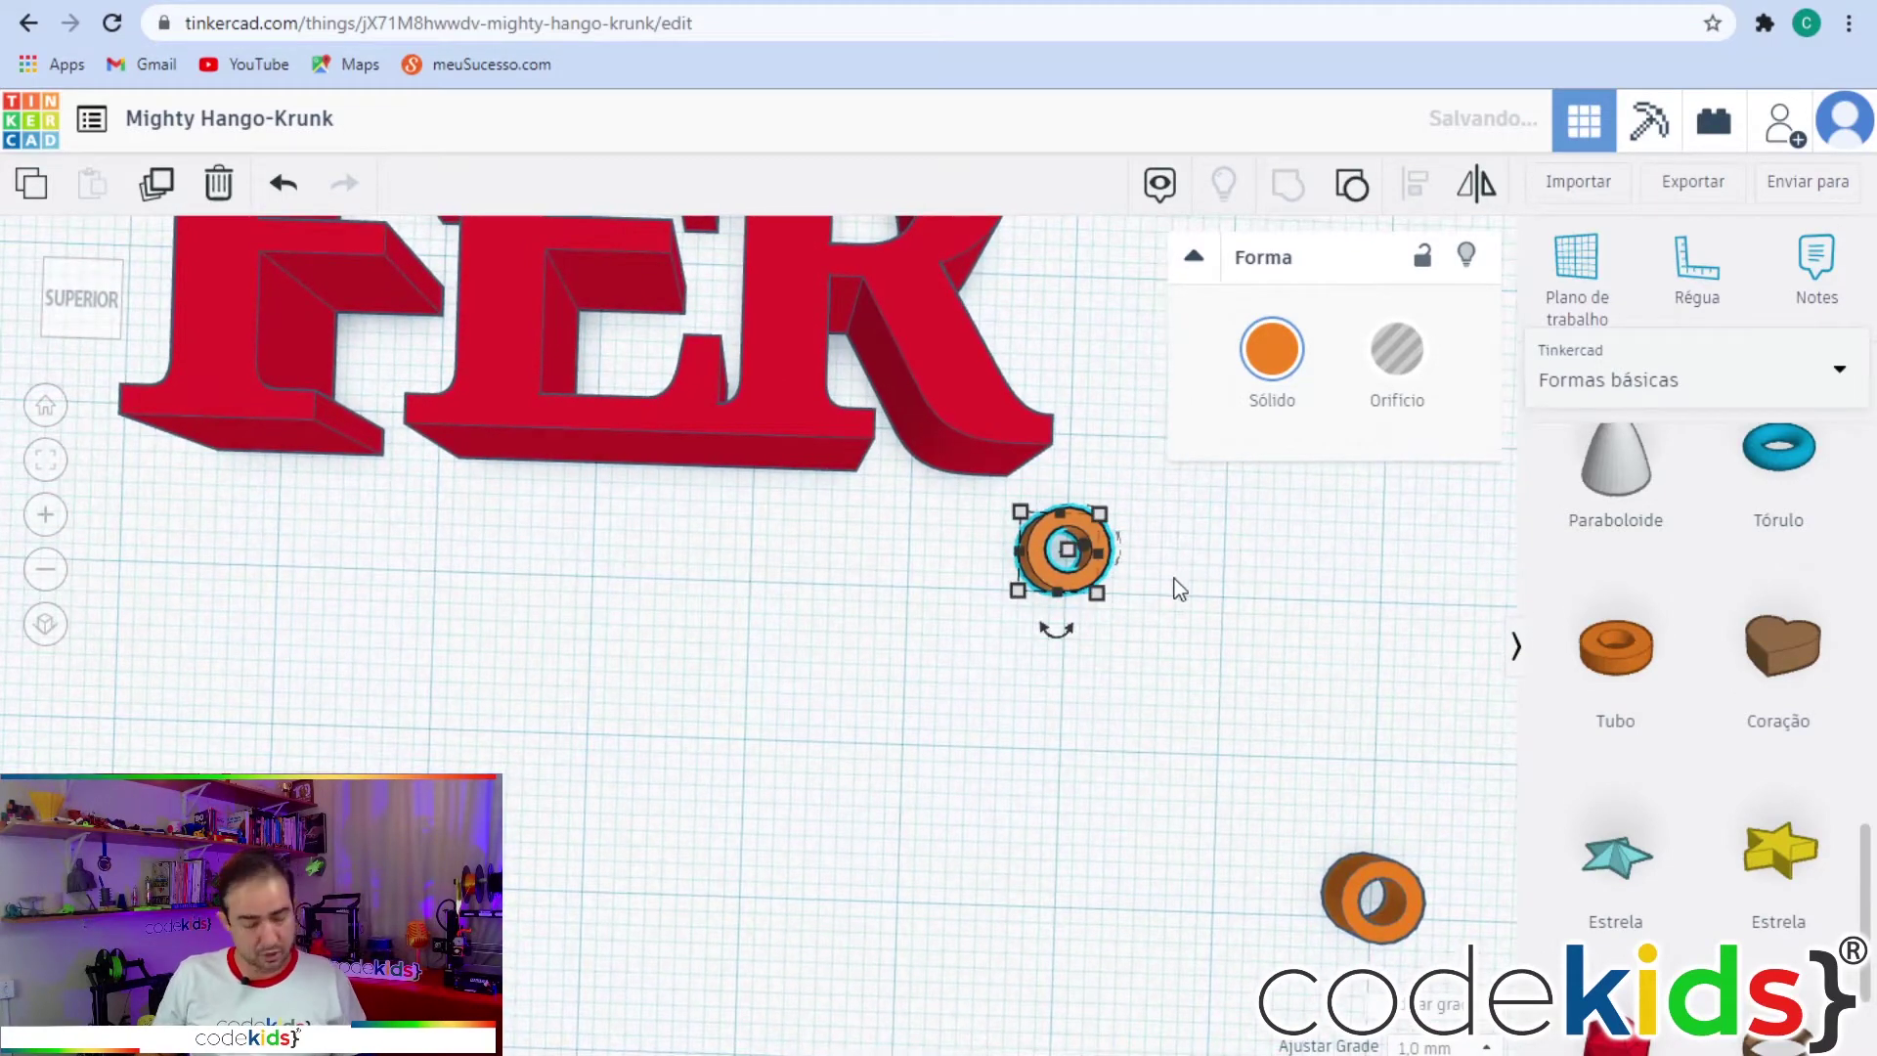
key("Up")
key("Up")
key("Up")
key("Up")
key("Up")
key("Up")
key("Up")
key("Up")
key("Up")
key("Up")
key("f")
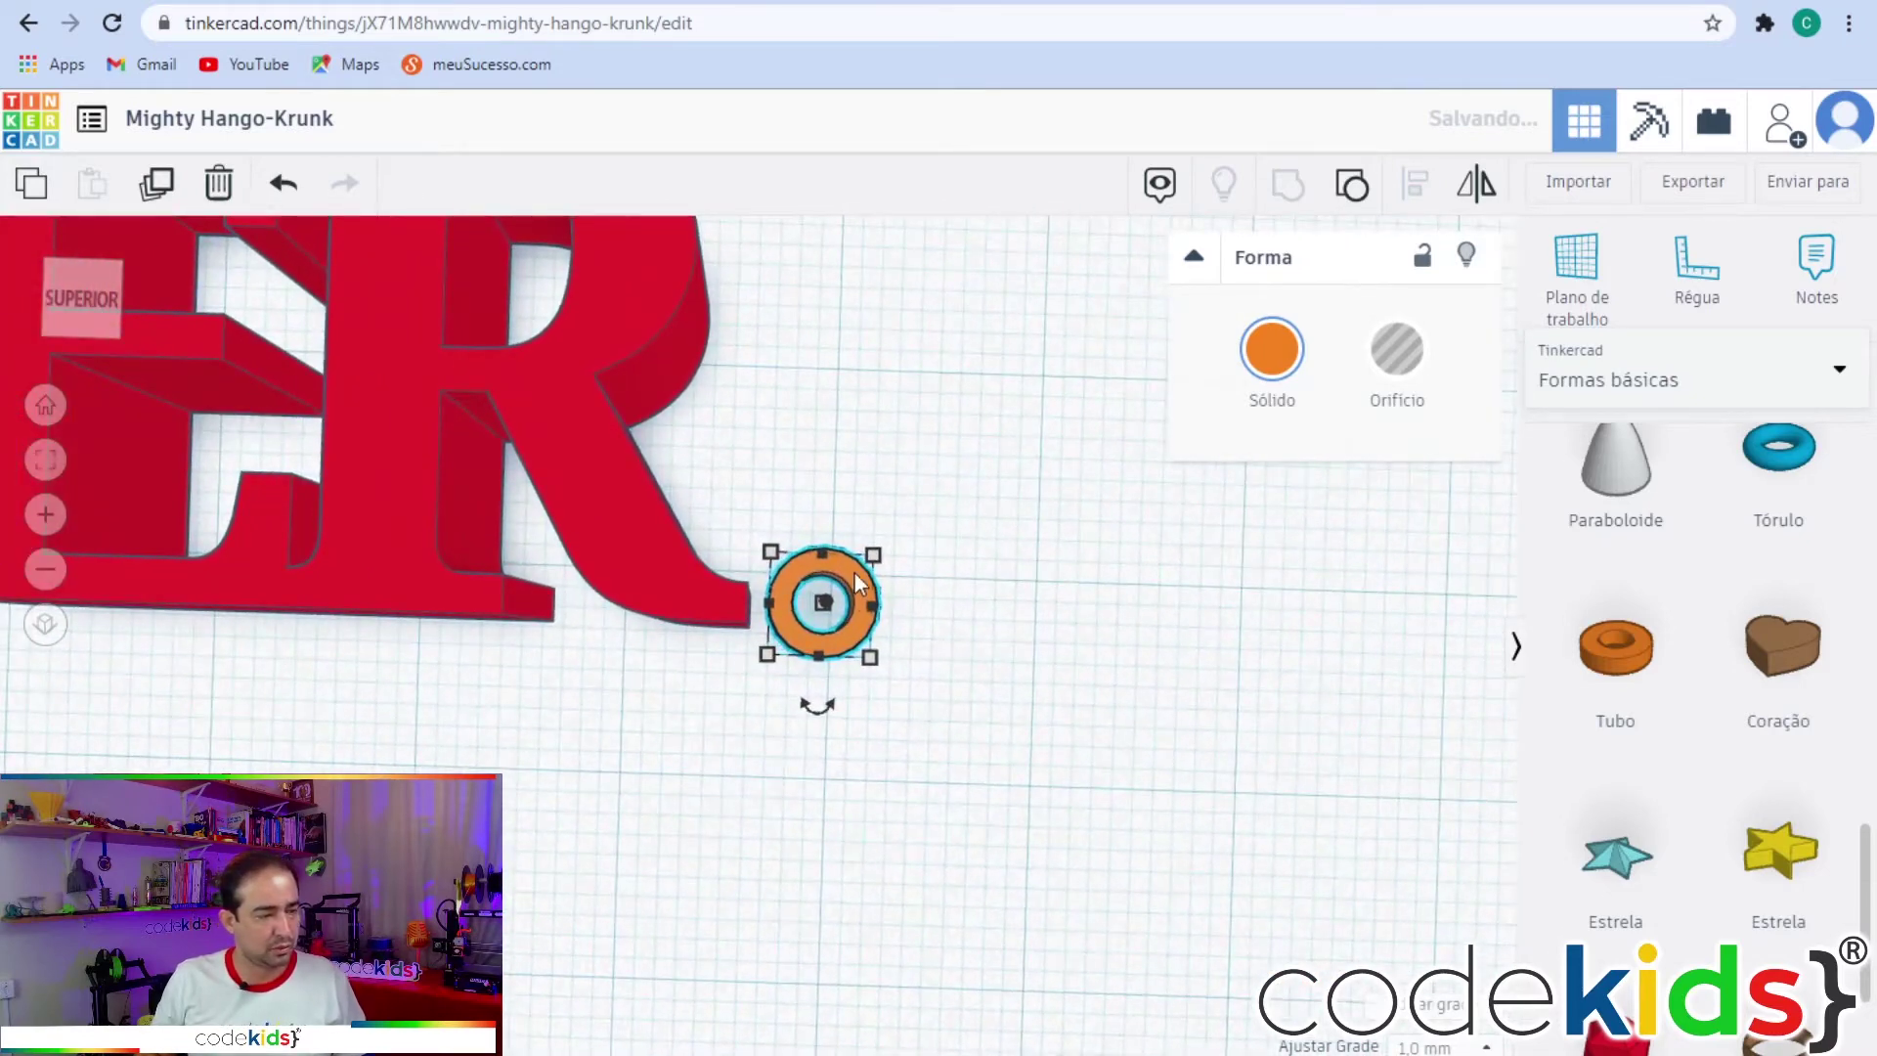
Nudge the ring left and right in single grid steps, leaving it a clear gap to the right of the R's foot.
key("Left")
key("Left")
key("Right")
key("Right")
key("Right")
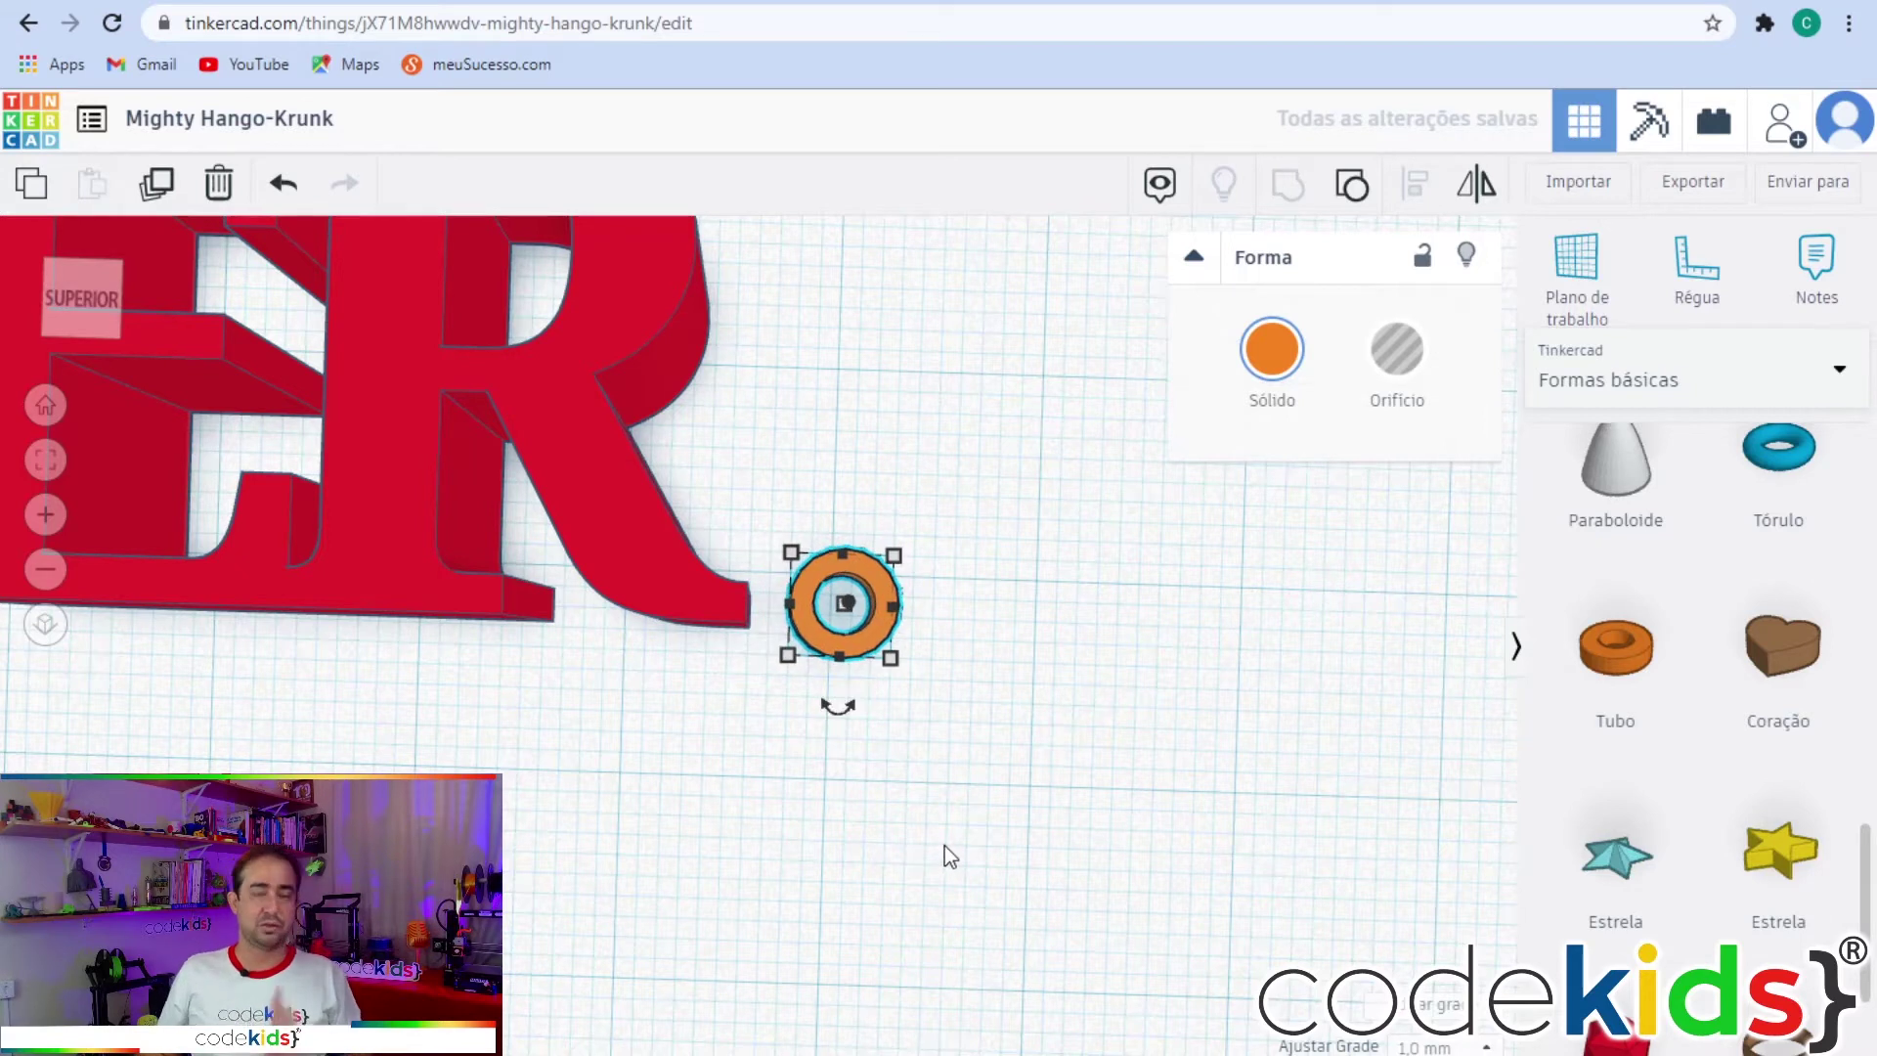
key("Right")
key("Right")
key("Left")
key("Left")
key("Right")
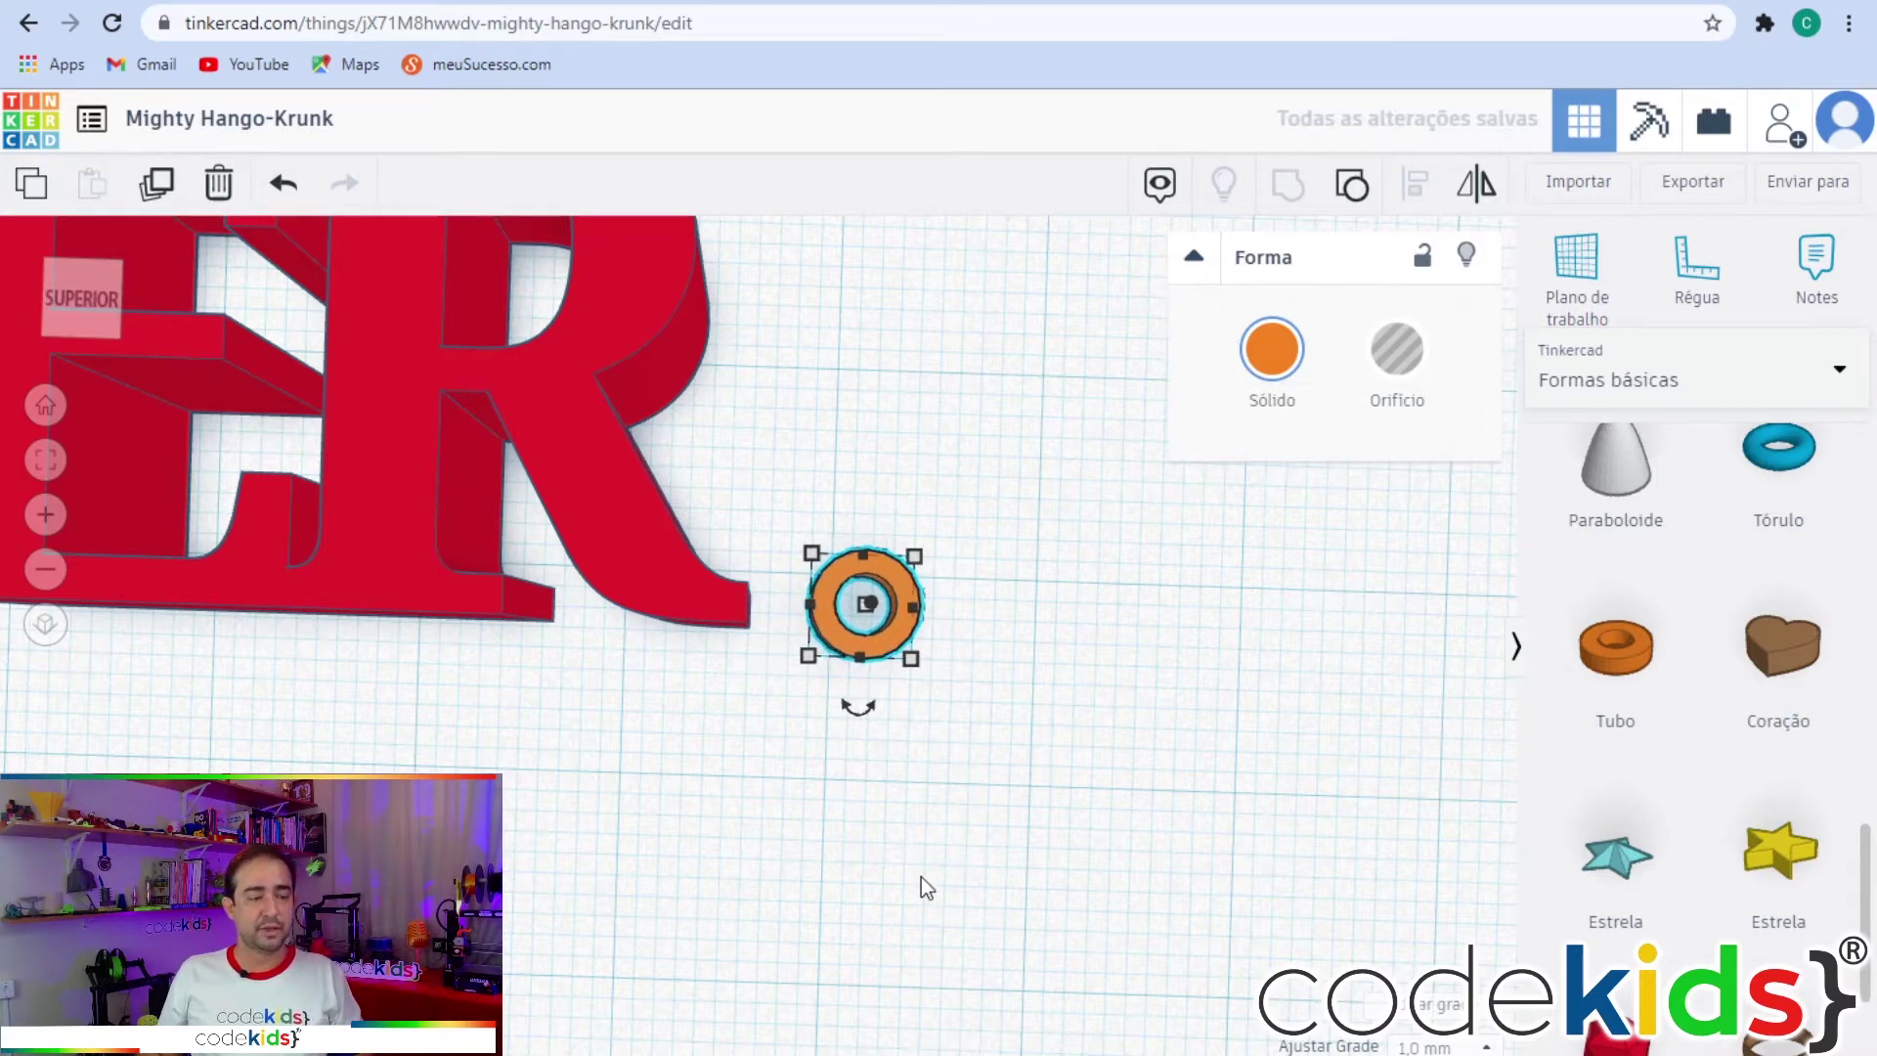
key("Right")
key("Right")
key("Right")
key("Left")
key("Left")
right_click_drag(932, 981, 976, 941)
key("Right")
key("Left")
key("Right")
key("Right")
key("Right")
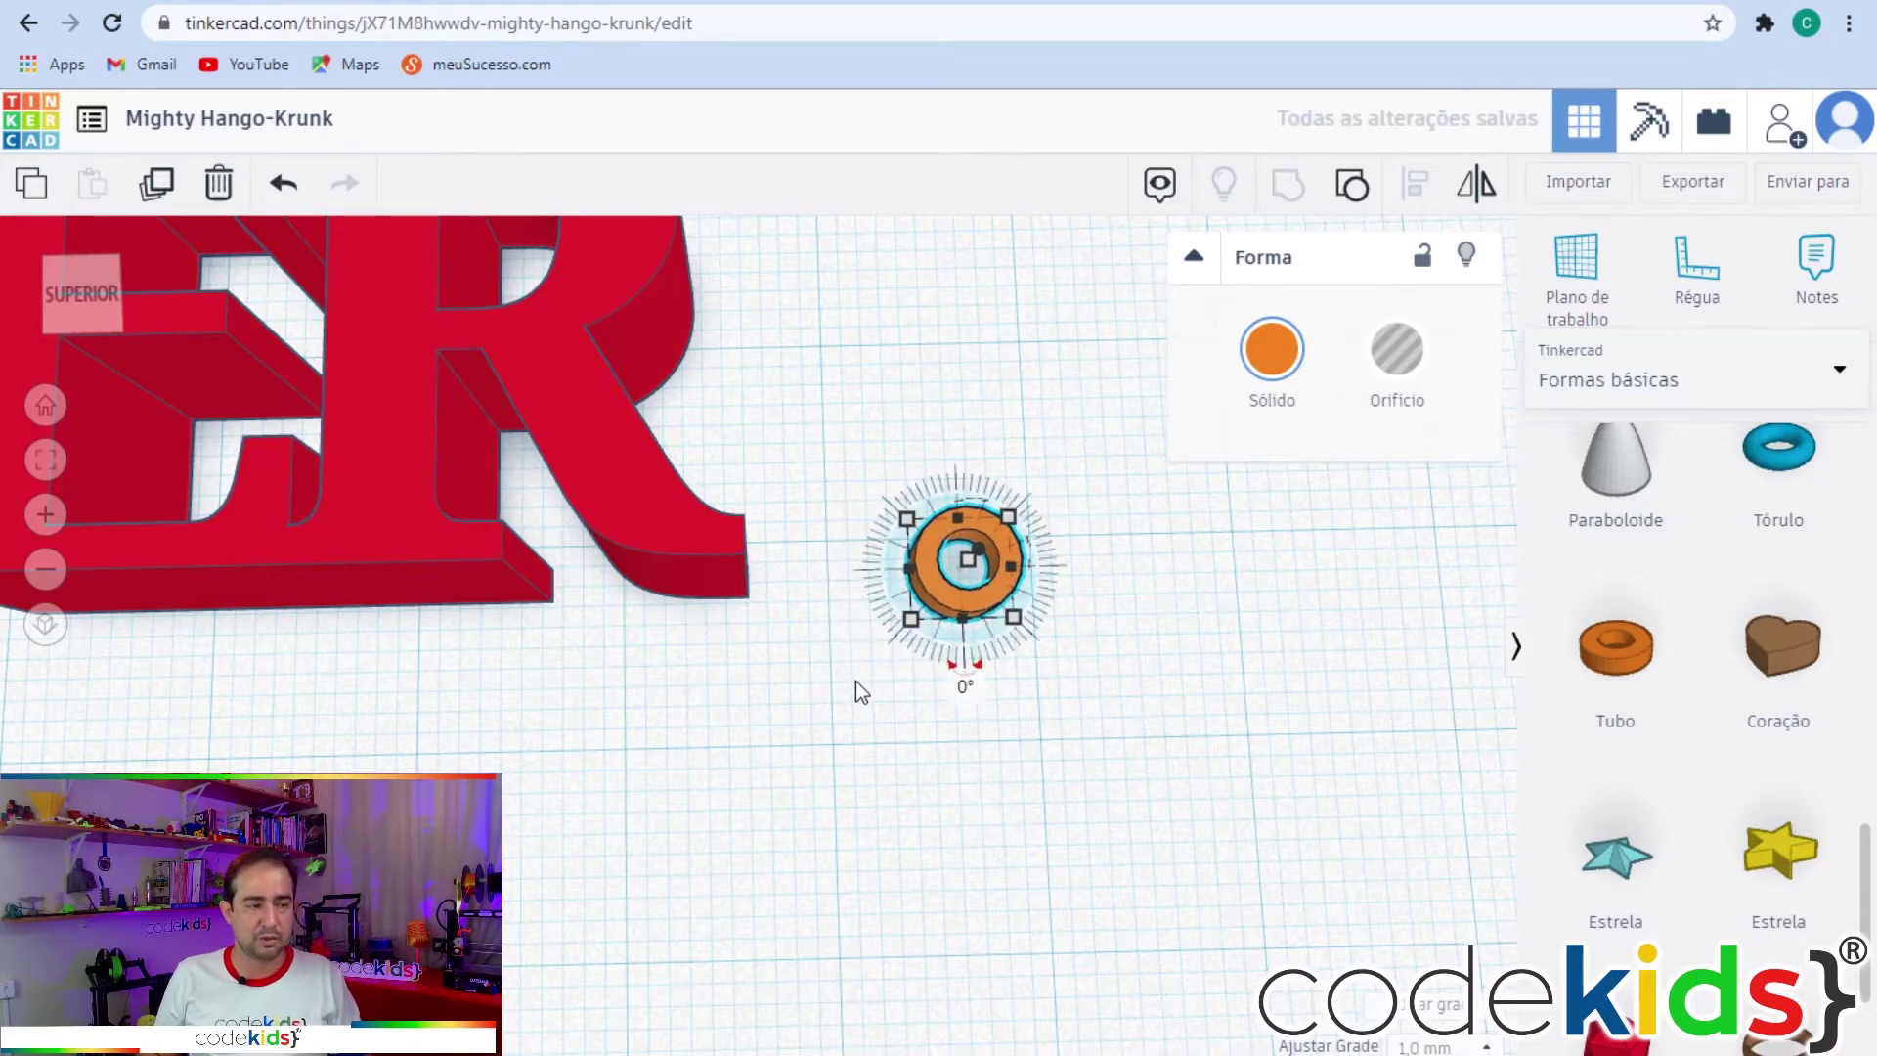
key("Right")
key("Right")
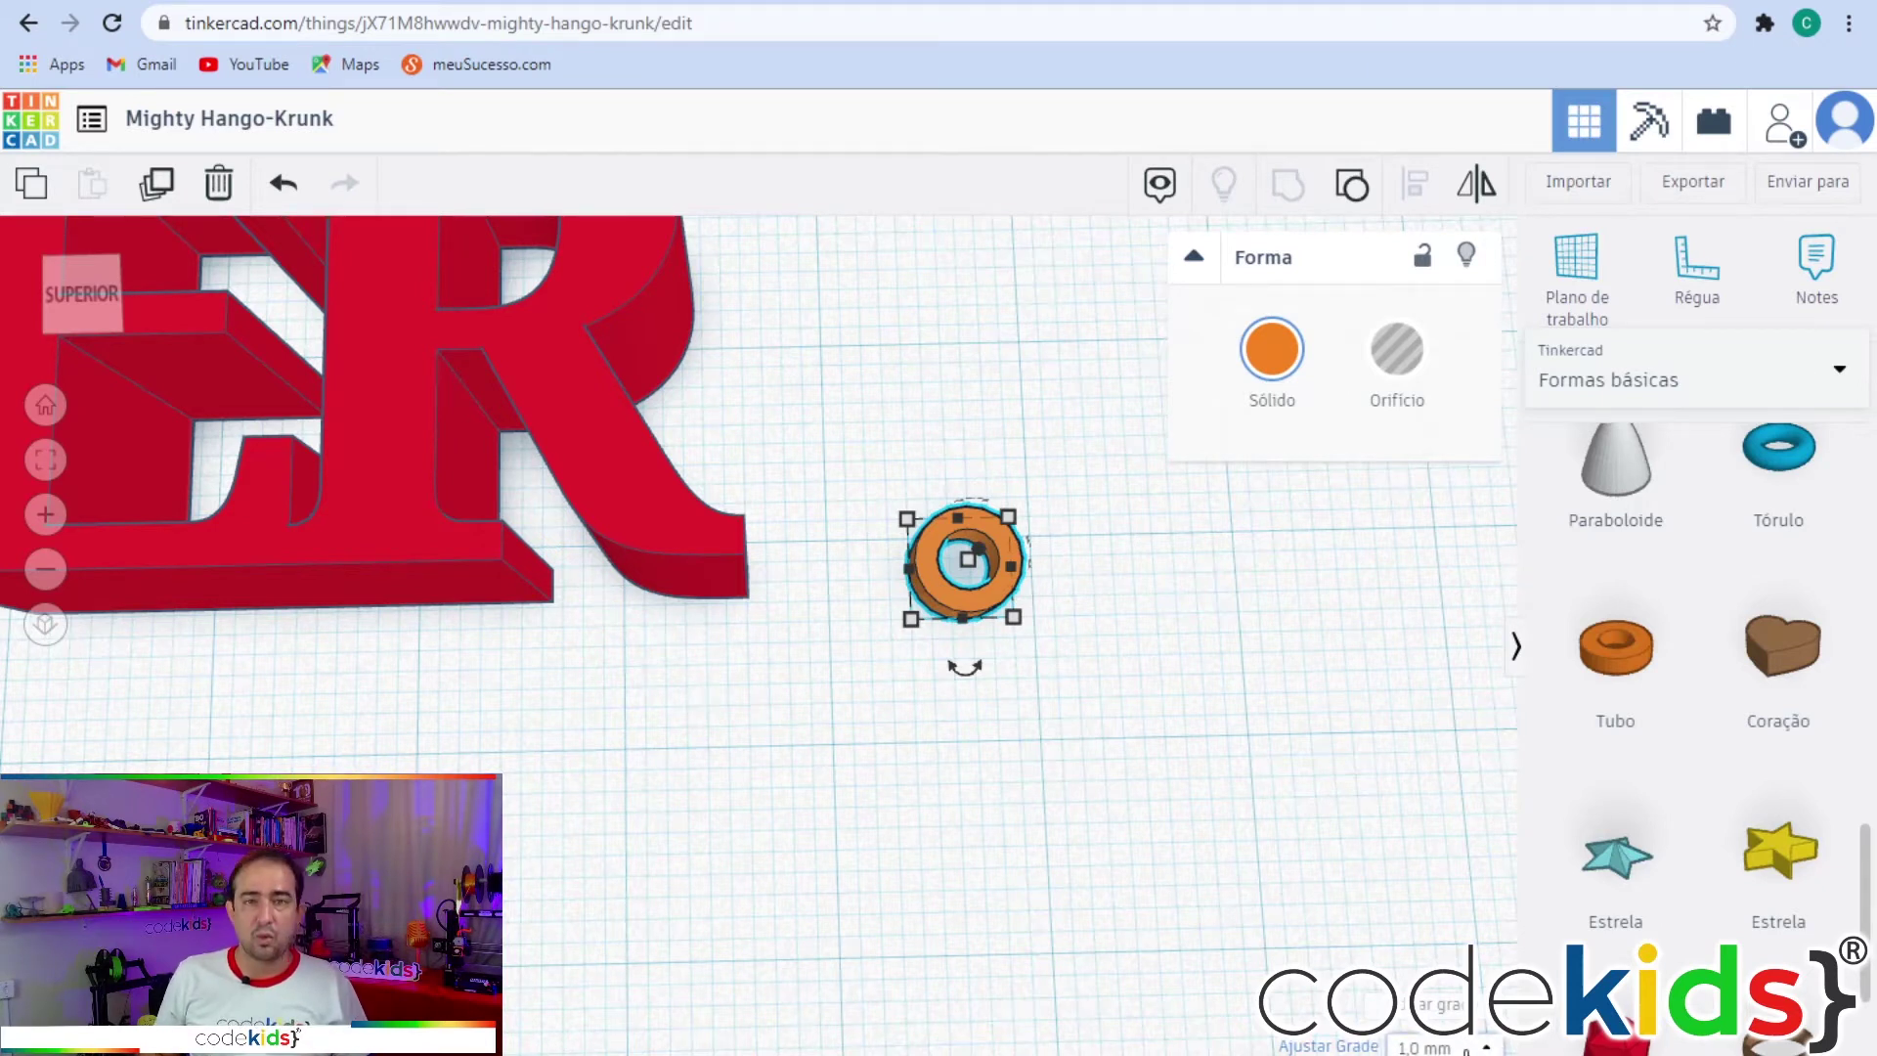
Set the snap grid to 0,1 mm and move the ring left until it almost touches the R's foot.
left_click(1486, 1047)
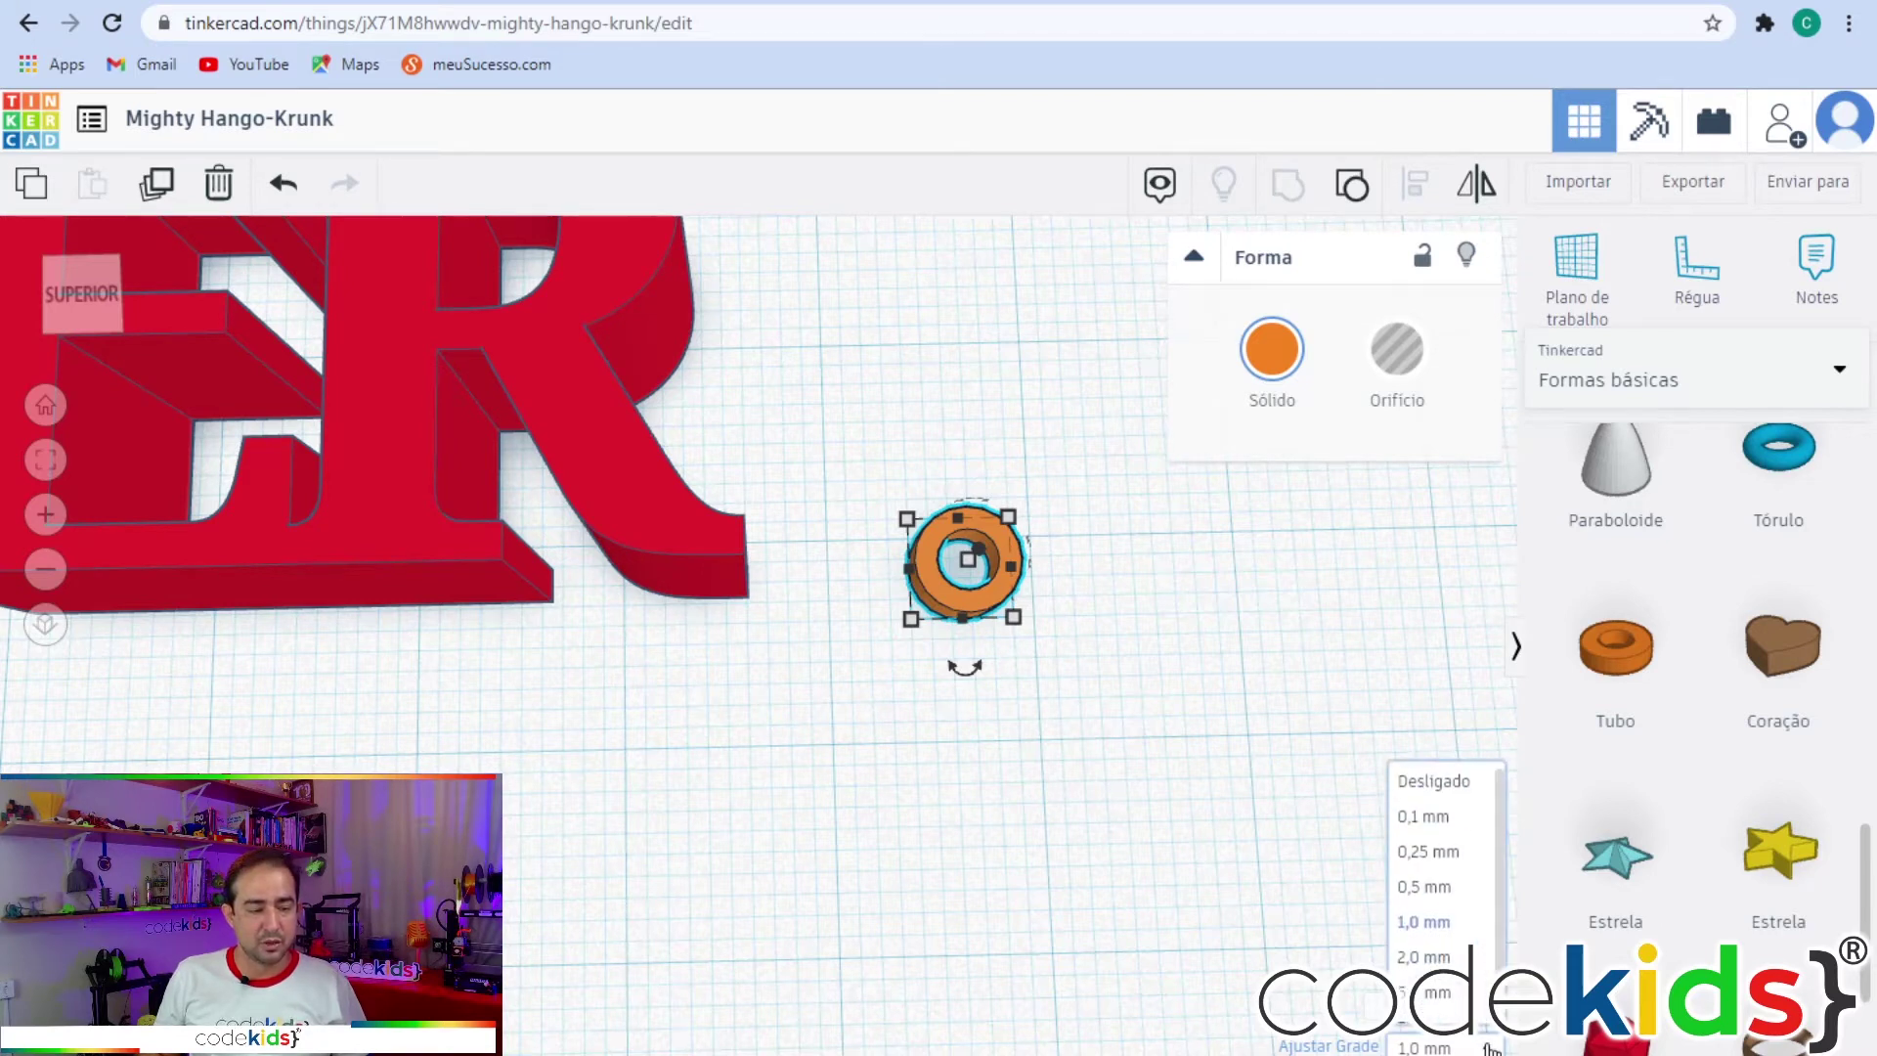
left_click(1433, 828)
key("Left")
key("Left")
key("Left")
key("Left")
key("Left")
key("Left")
key("Left")
key("Left")
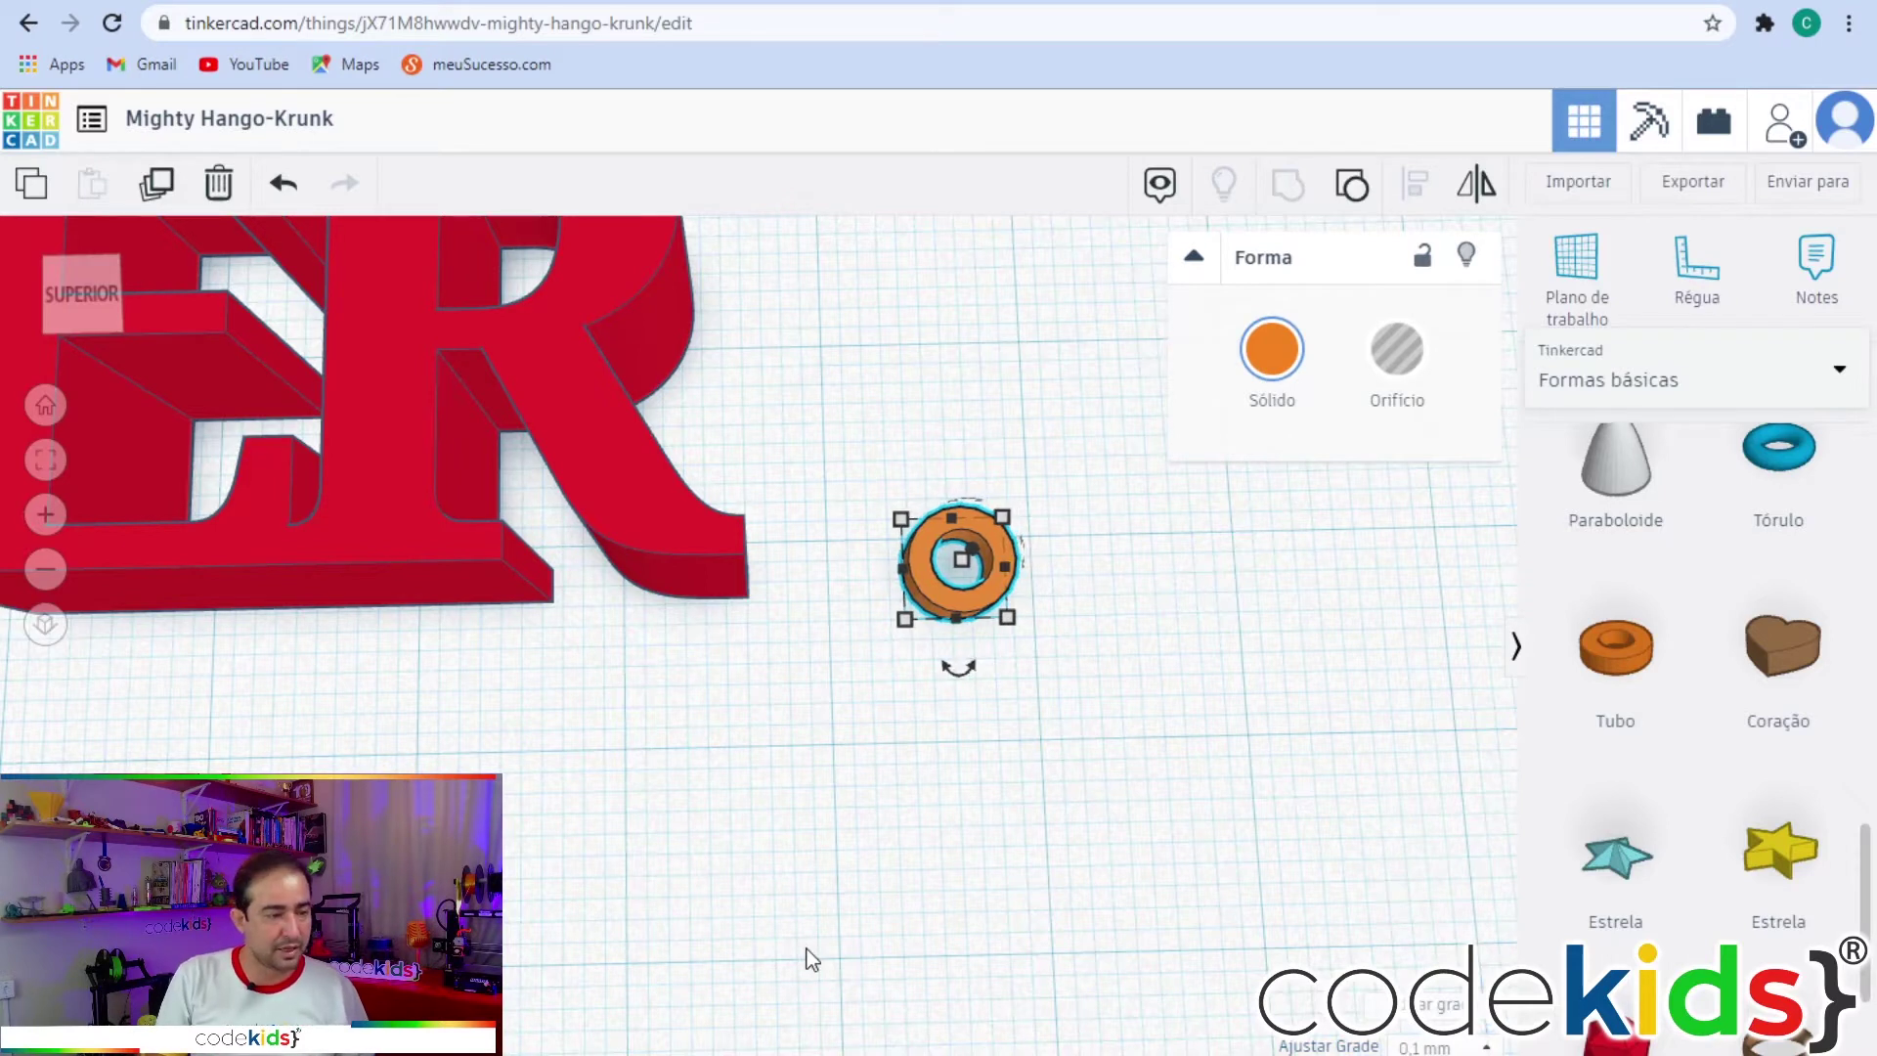
key("Left")
key("Left")
key("Left")
key("Left")
key("Left")
key("Left")
key("Left")
key("Left")
key("Left")
key("Left")
key("Left")
key("Left")
key("Left")
key("Left")
key("Left")
key("Left")
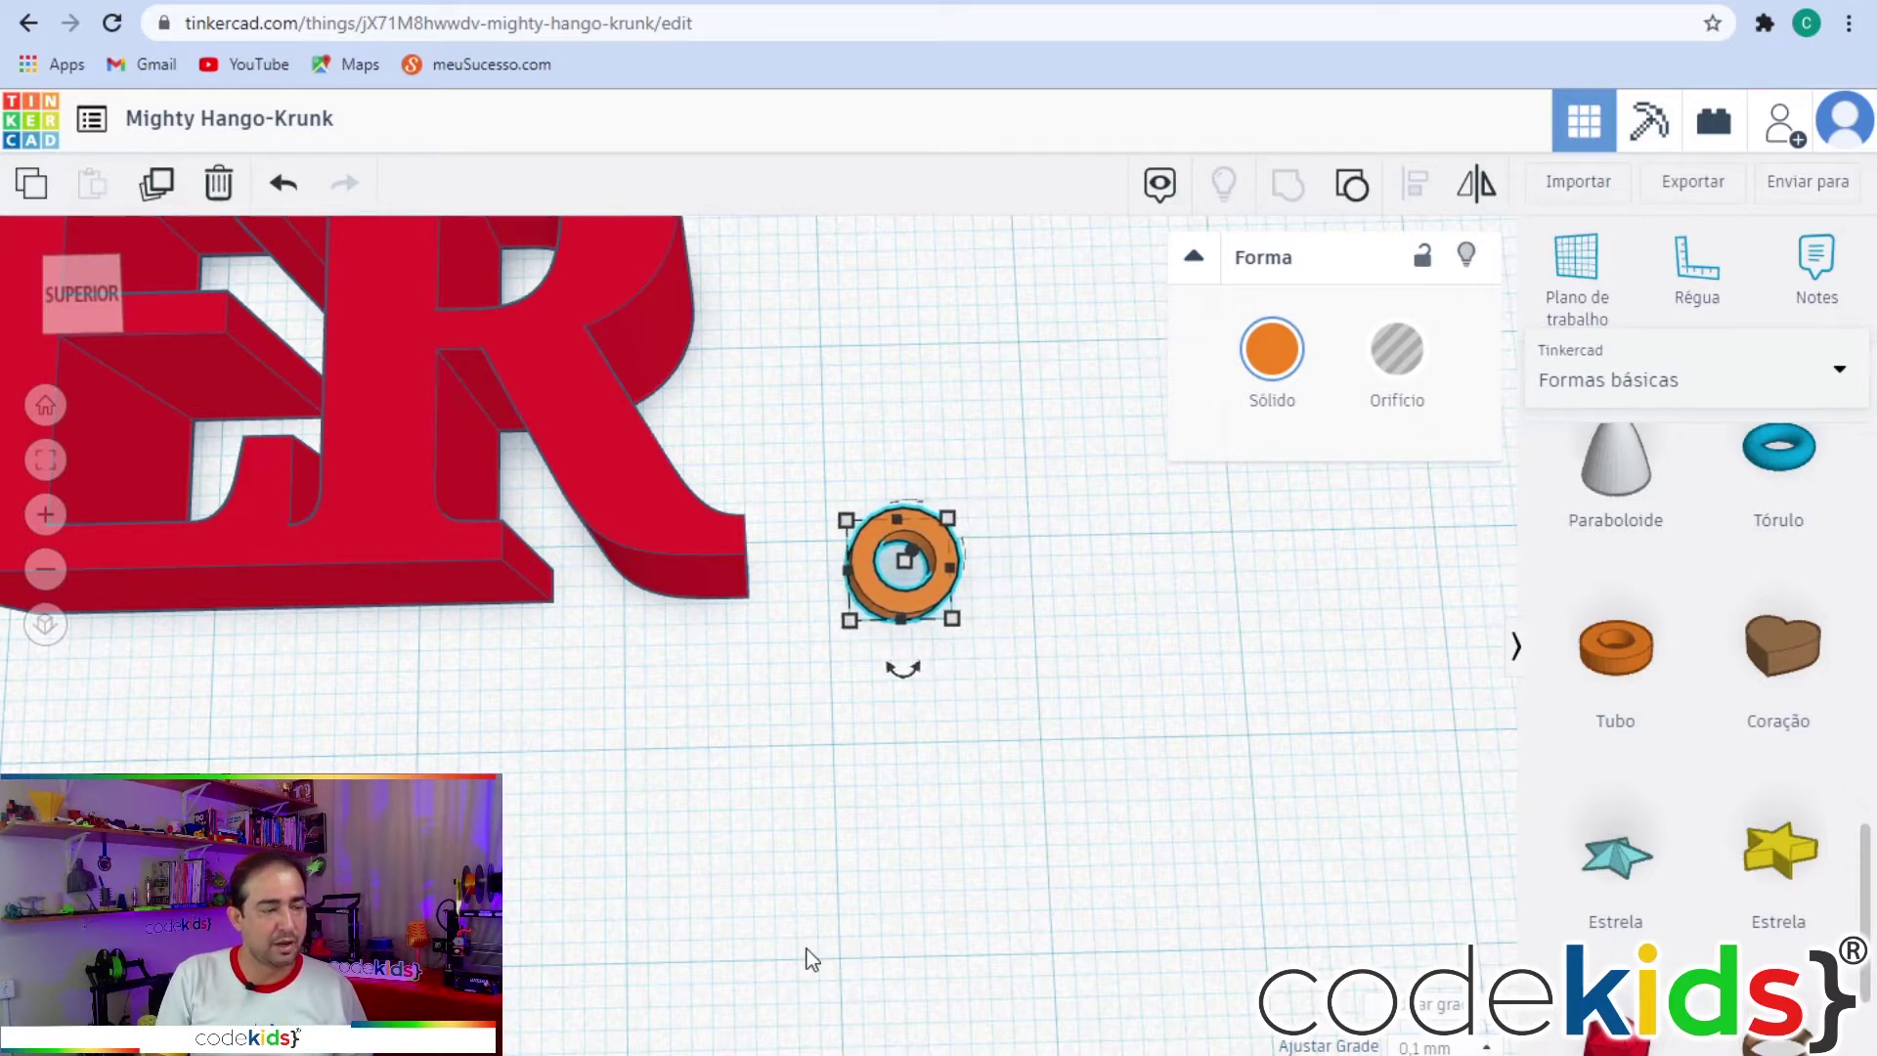
key("Left")
key("Left")
key("Left")
key("Left")
key("Left")
key("Left")
key("Left")
key("Left")
key("Left")
key("Left")
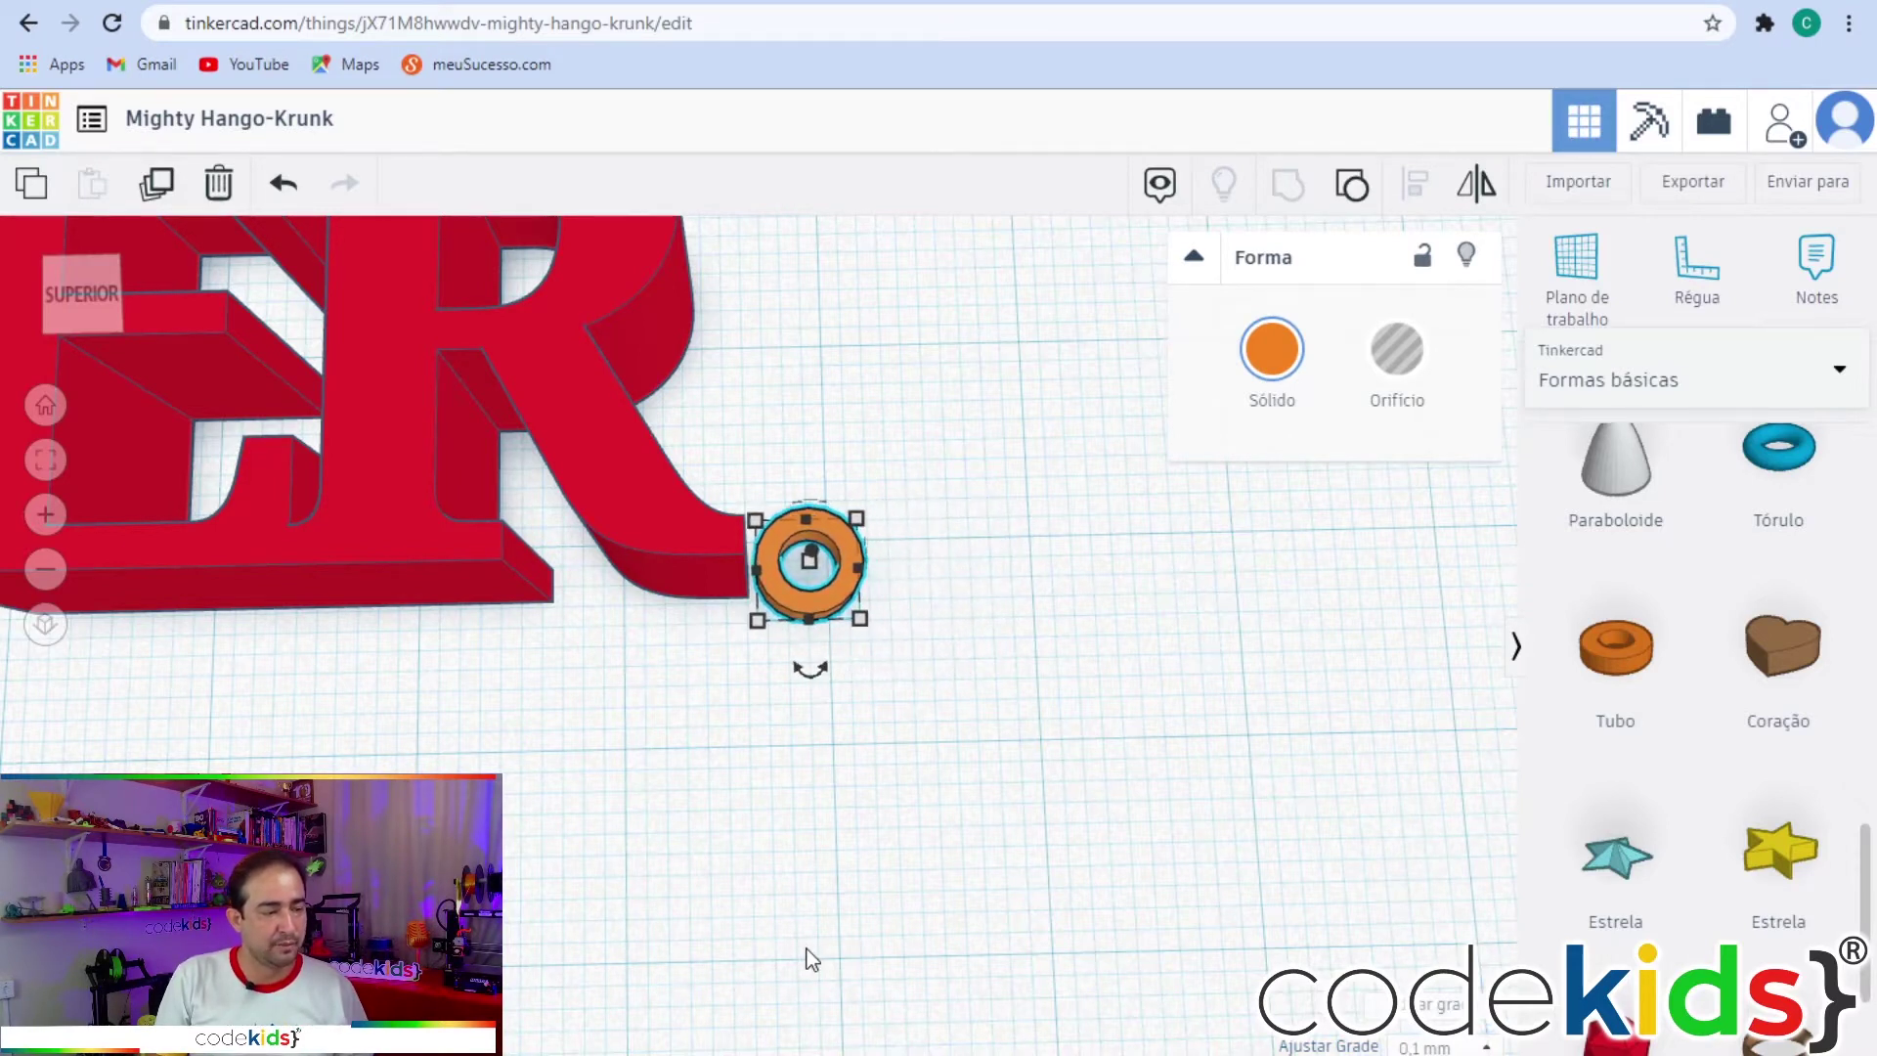
Shift the ring slightly toward the front and left so its edge overlaps the tip of the R's foot.
left_click(78, 297)
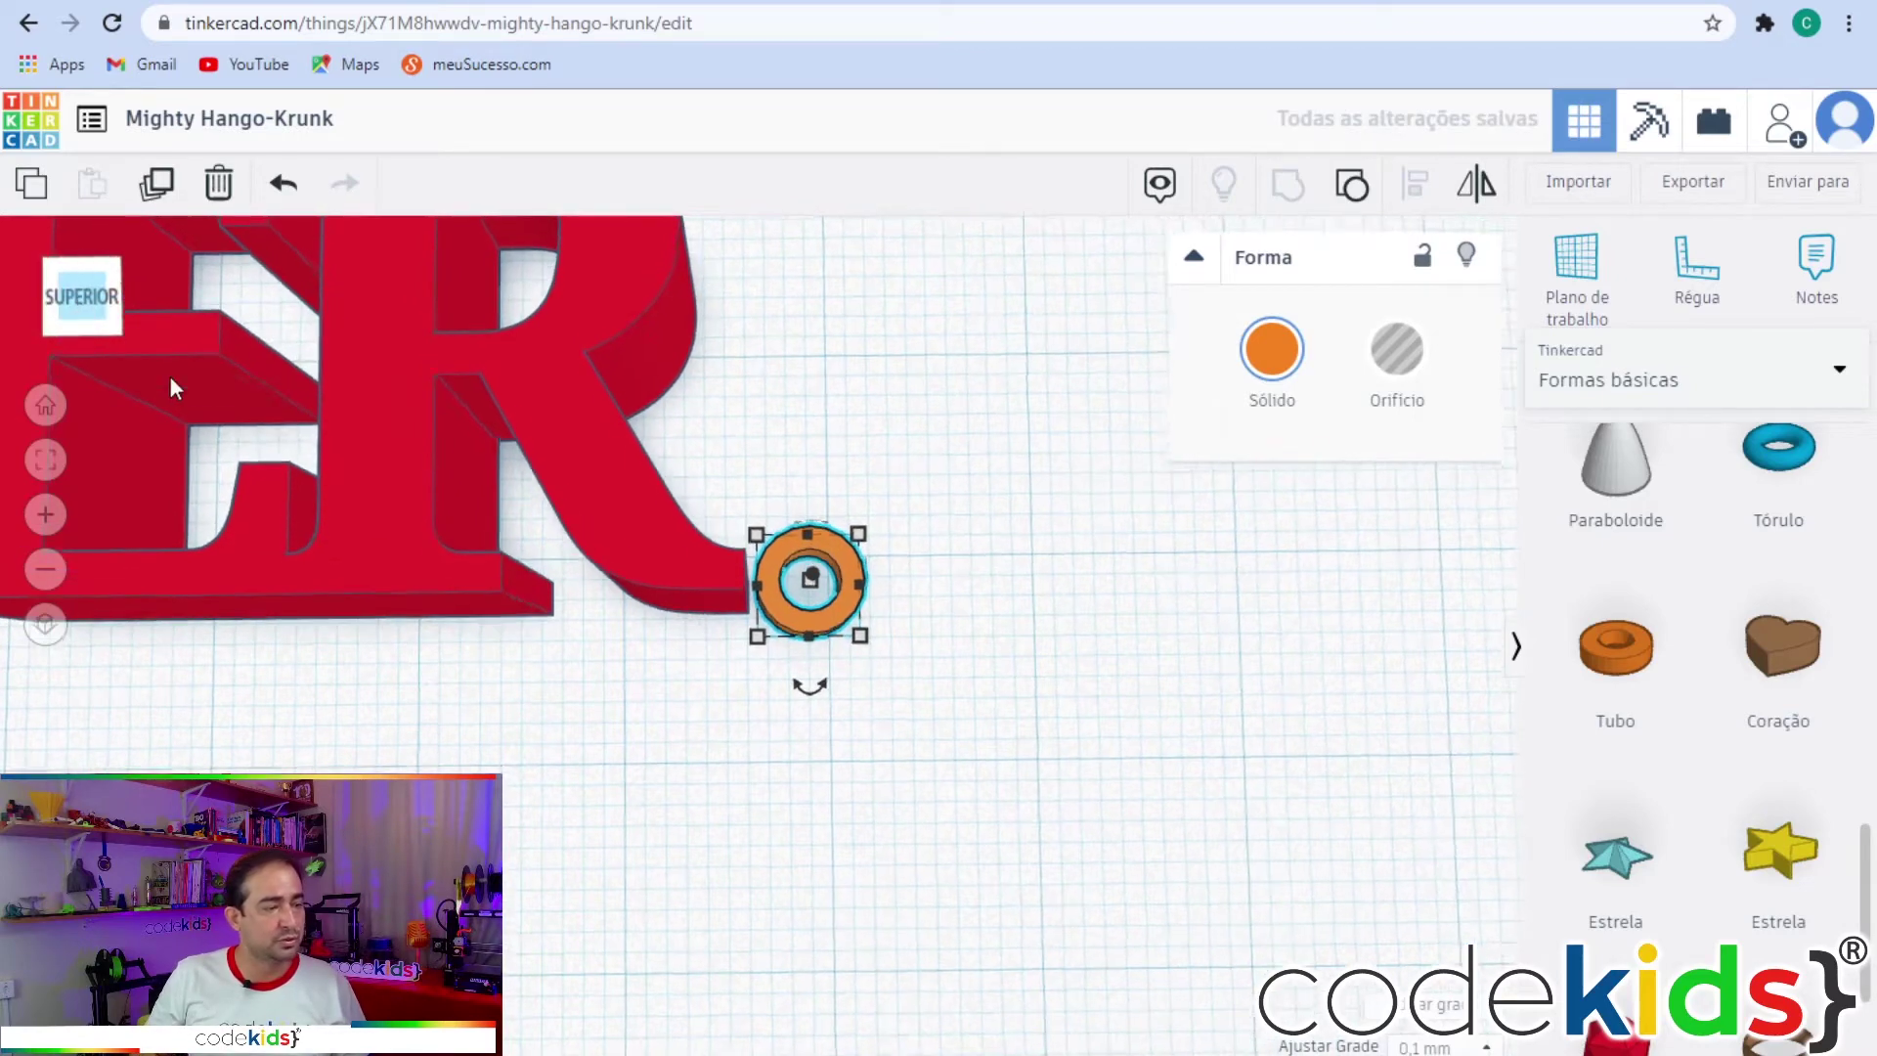
key("Down")
key("Down")
key("Down")
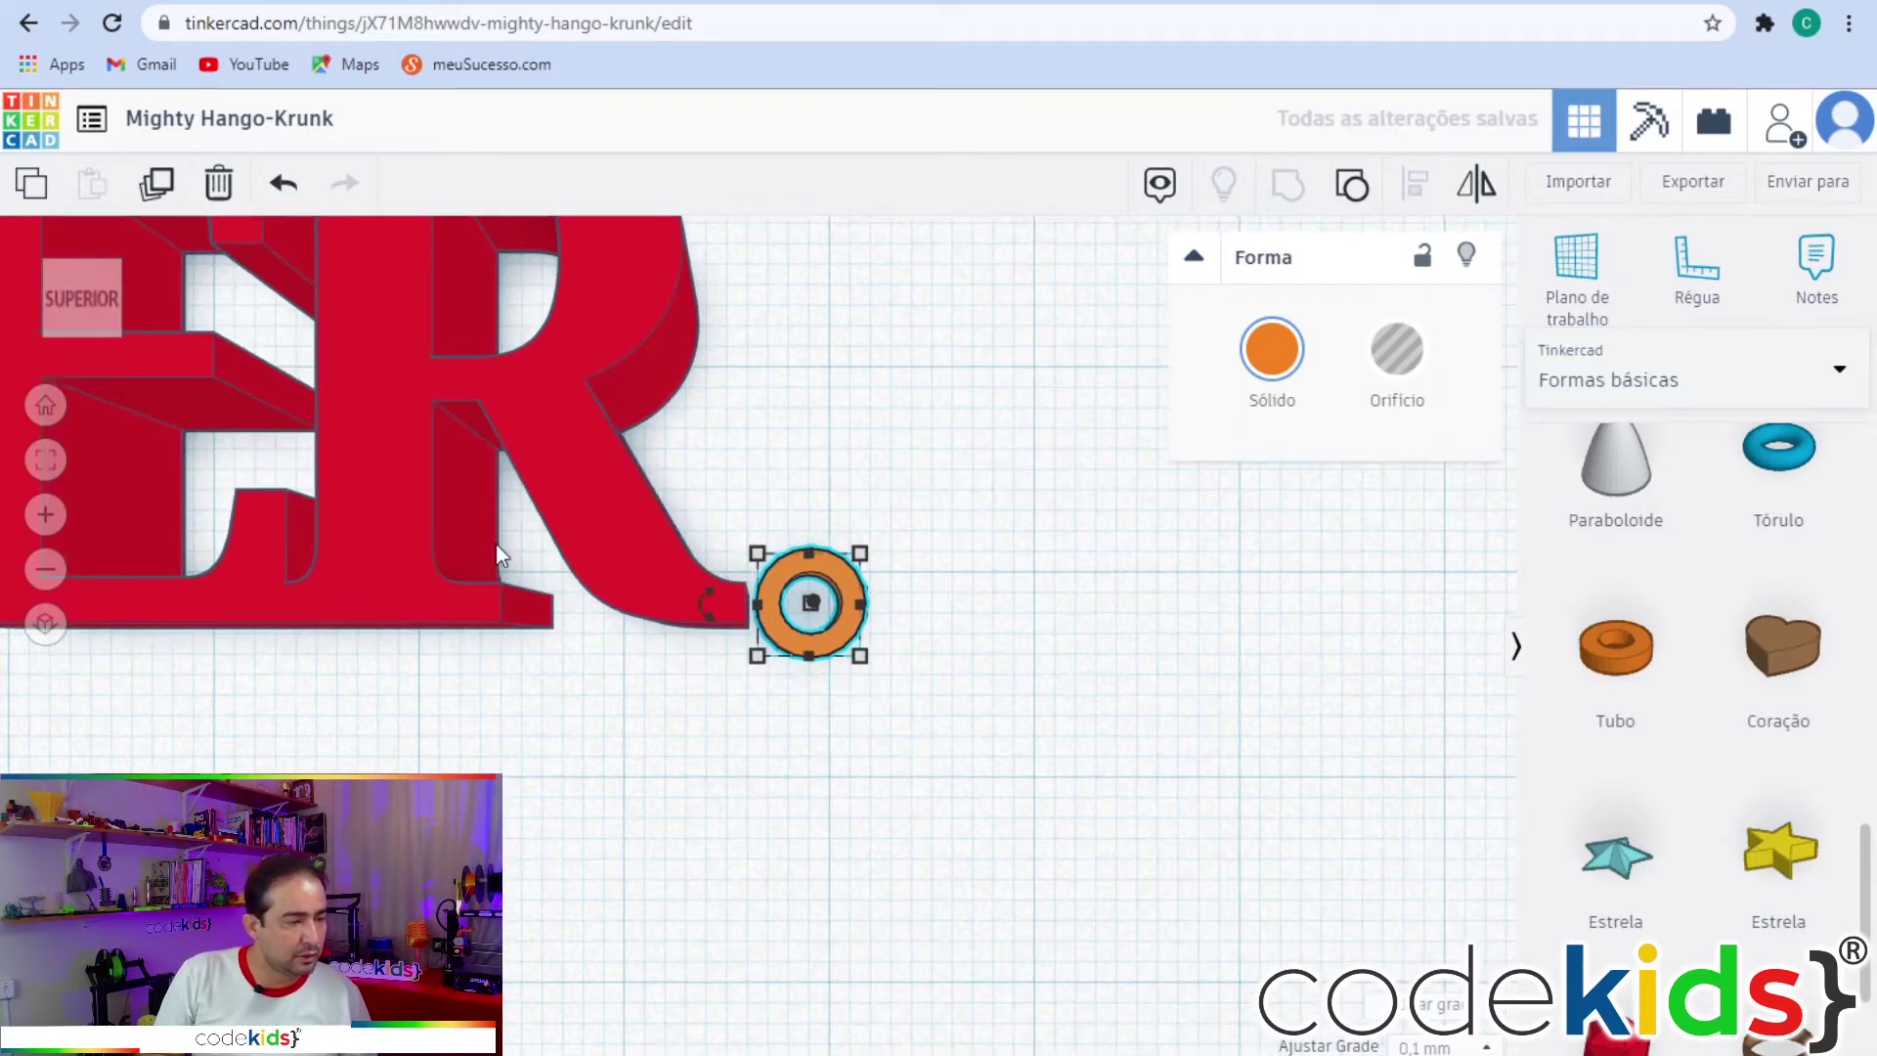
key("Left")
key("Left")
key("Left")
key("Left")
key("Left")
key("Left")
key("Left")
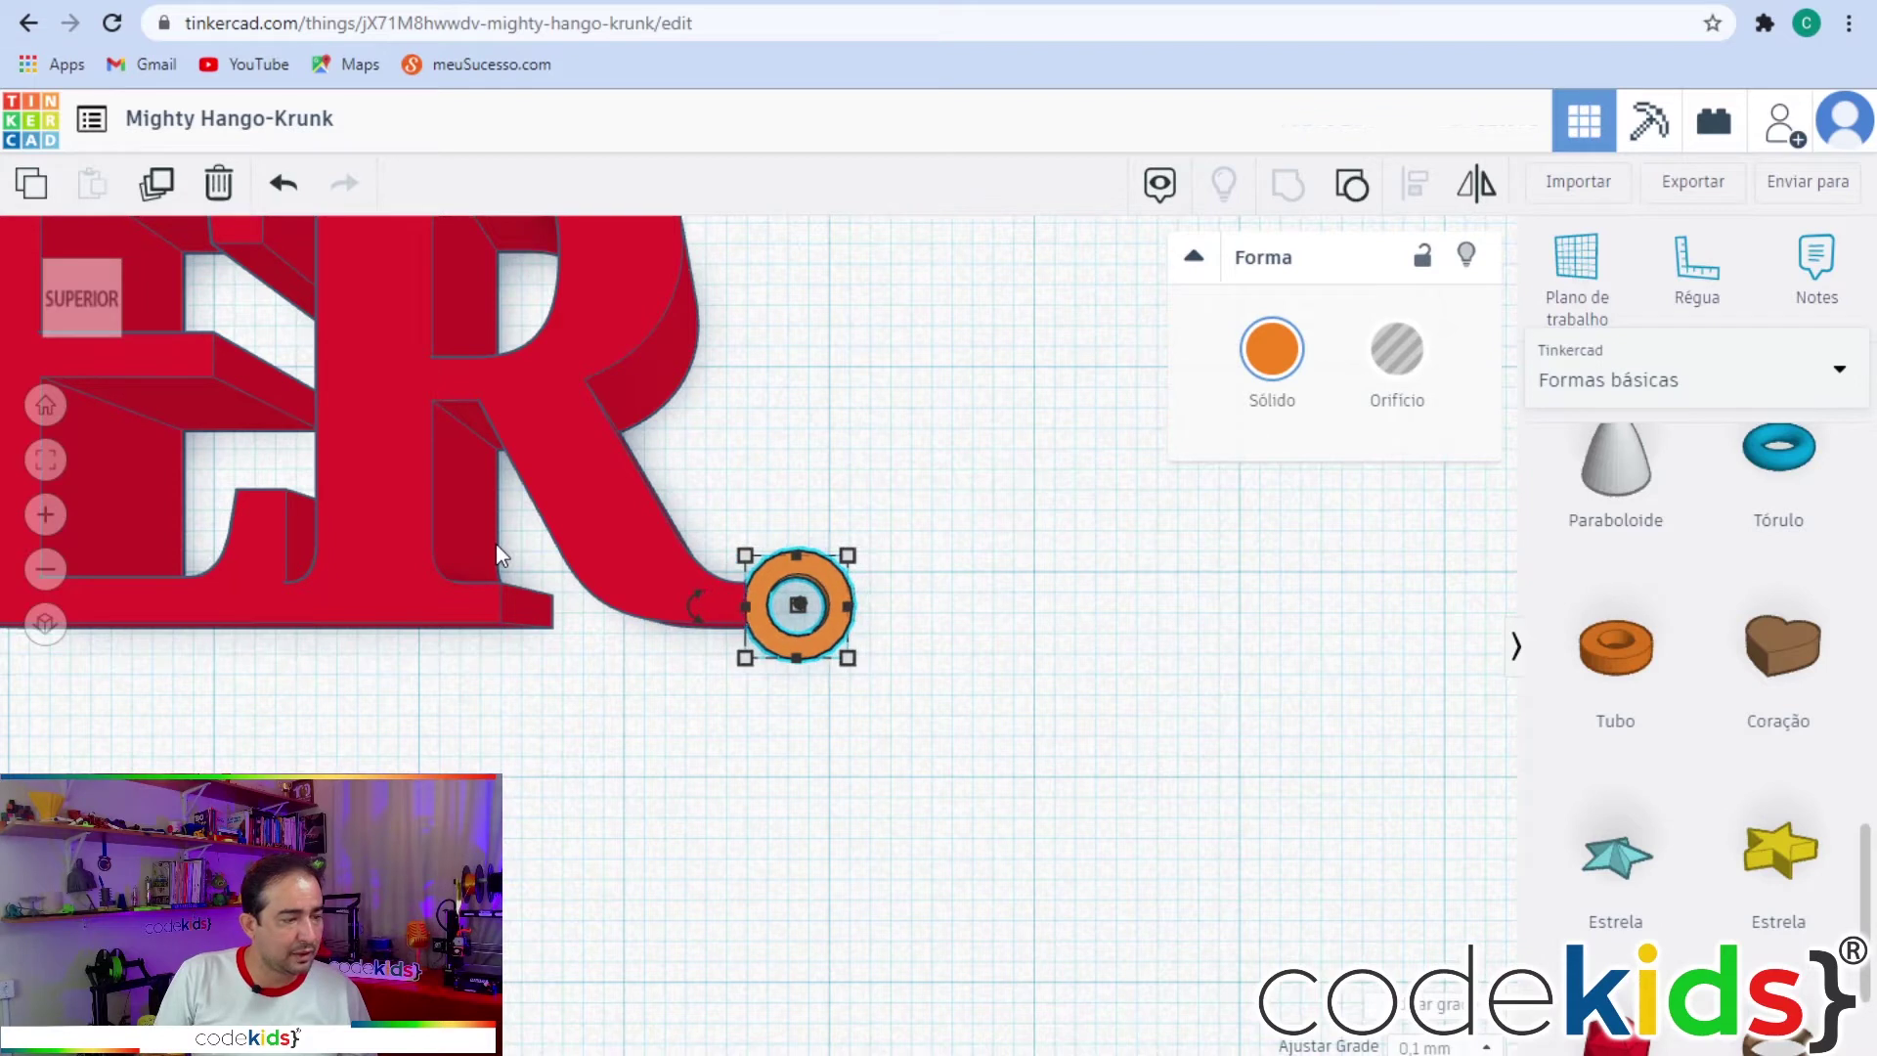
key("Left")
key("Left")
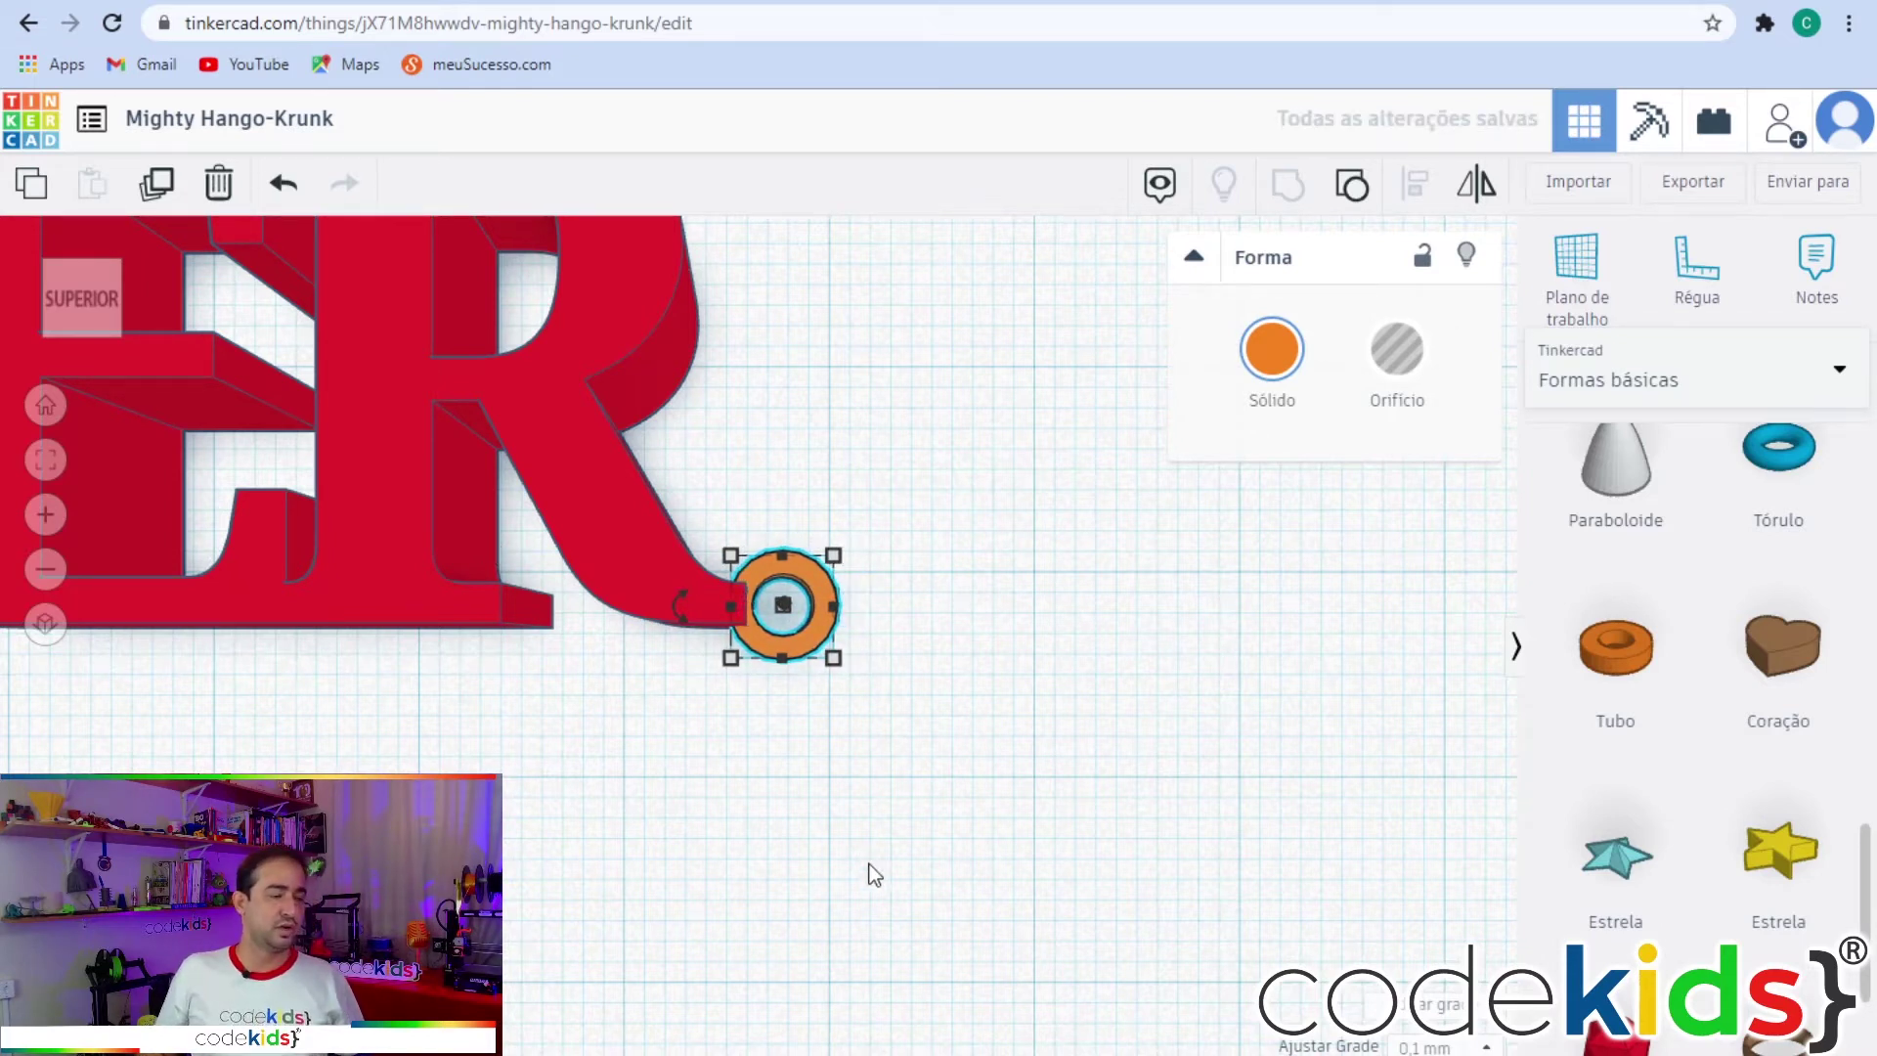
Group the letters and the overlapping ring into a single shape.
left_click(928, 821)
scroll(983, 914, "down", 5)
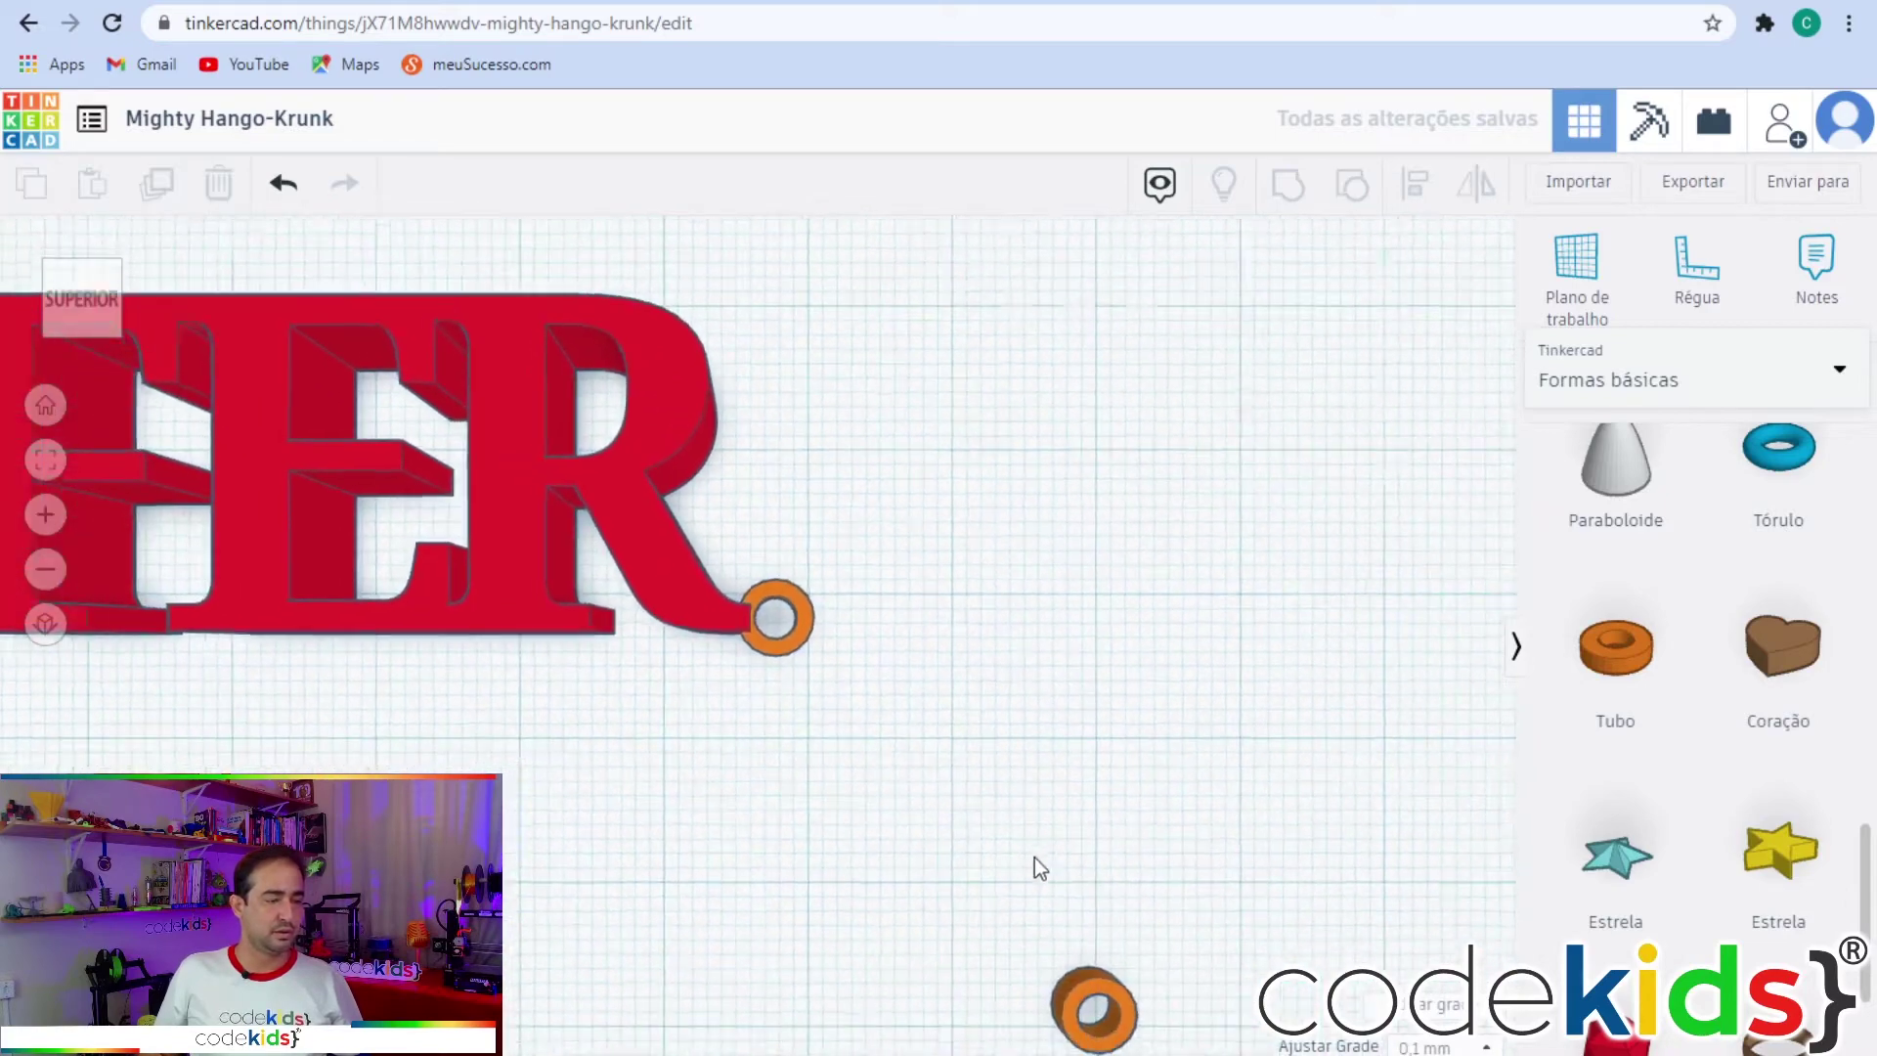
right_click_drag(1156, 968, 976, 853)
left_click_drag(1177, 805, 377, 319)
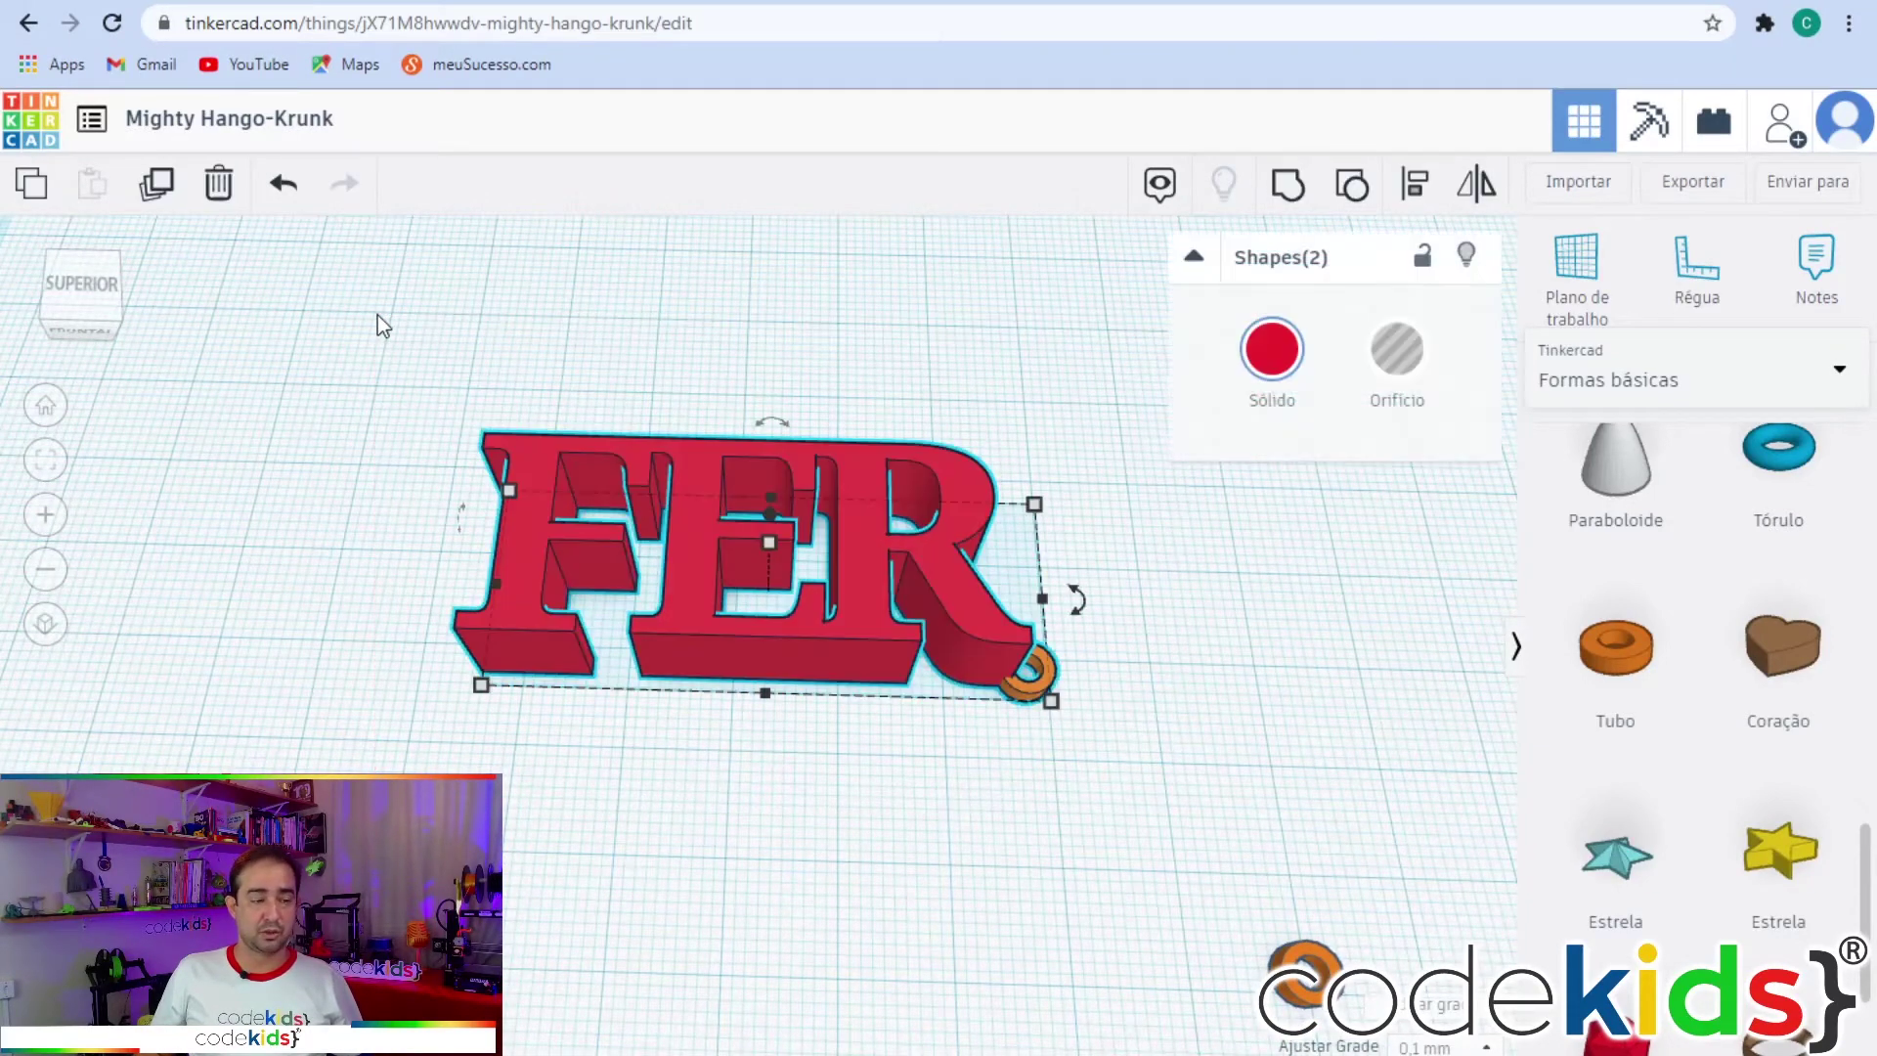
left_click(1286, 196)
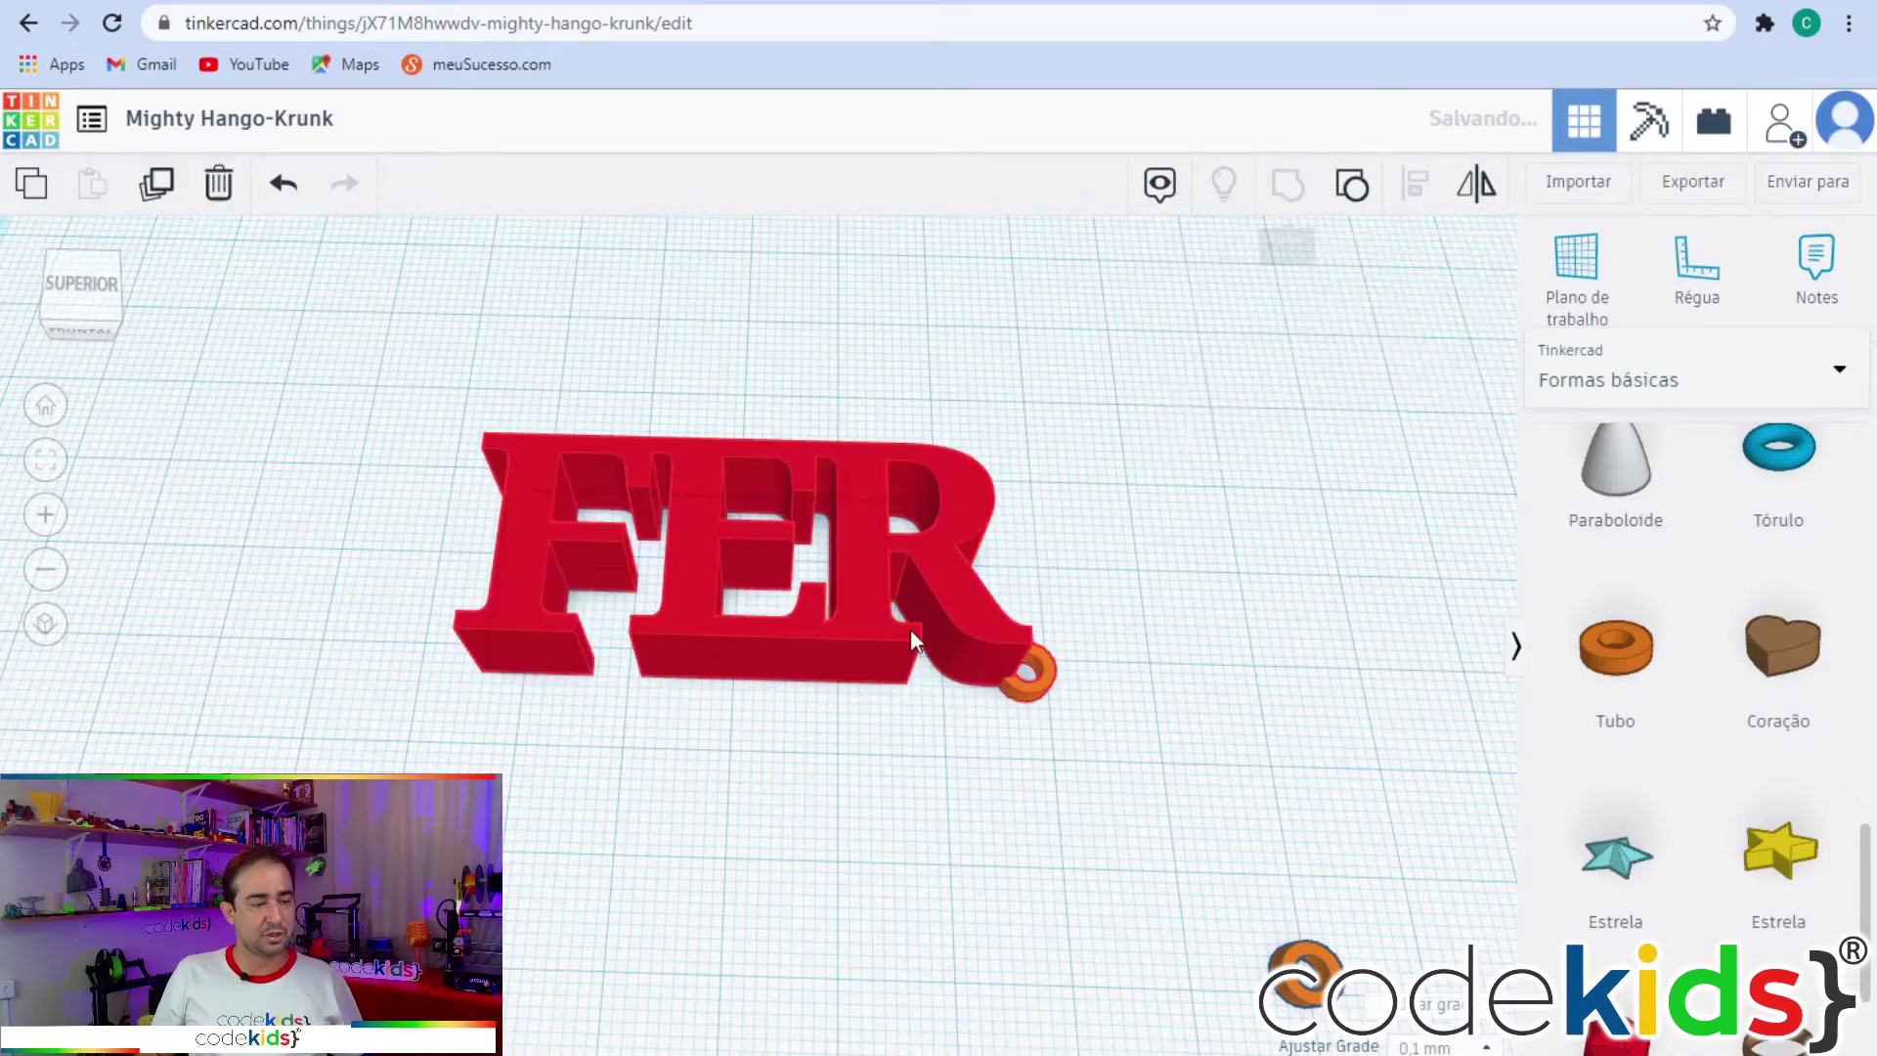
left_click(762, 821)
right_click_drag(761, 821, 877, 891)
right_click_drag(881, 773, 777, 943)
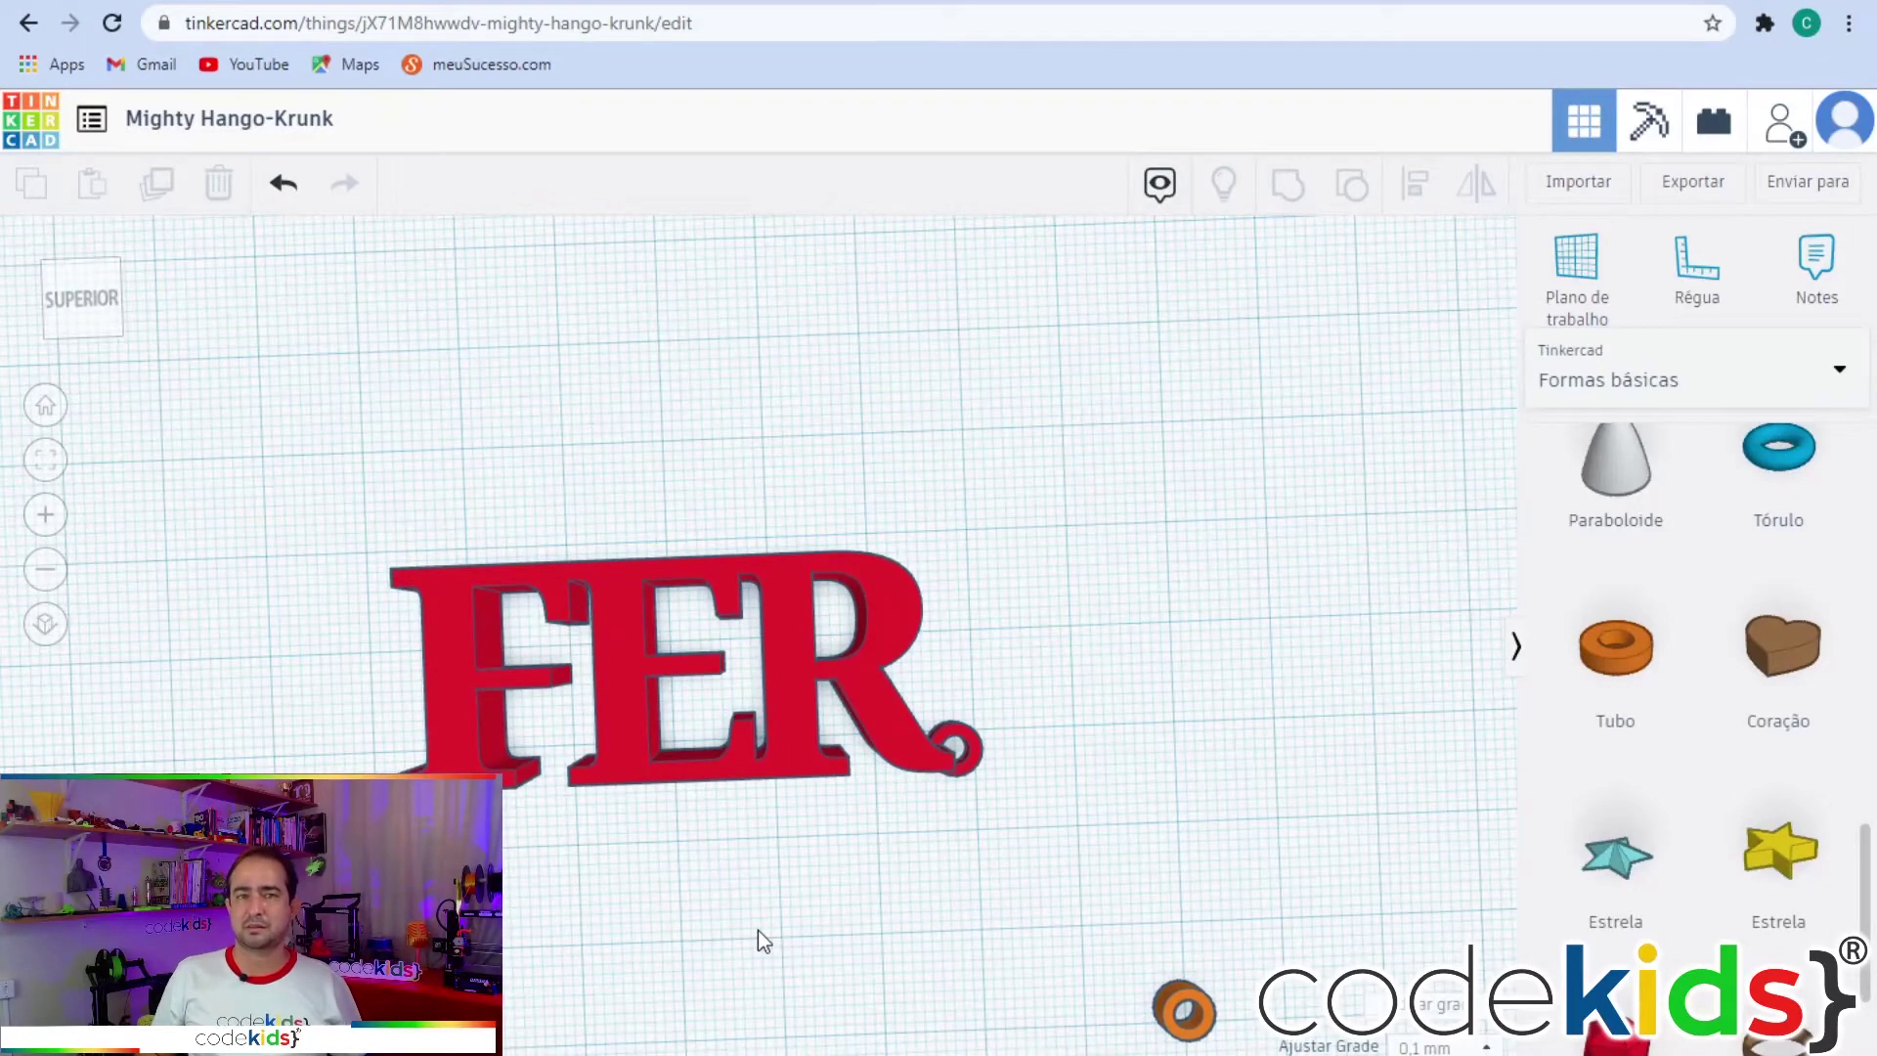
Move the grouped letters and ring toward the far left corner of the workplane.
right_click_drag(1031, 653, 1154, 571)
scroll(1163, 538, "down", 5)
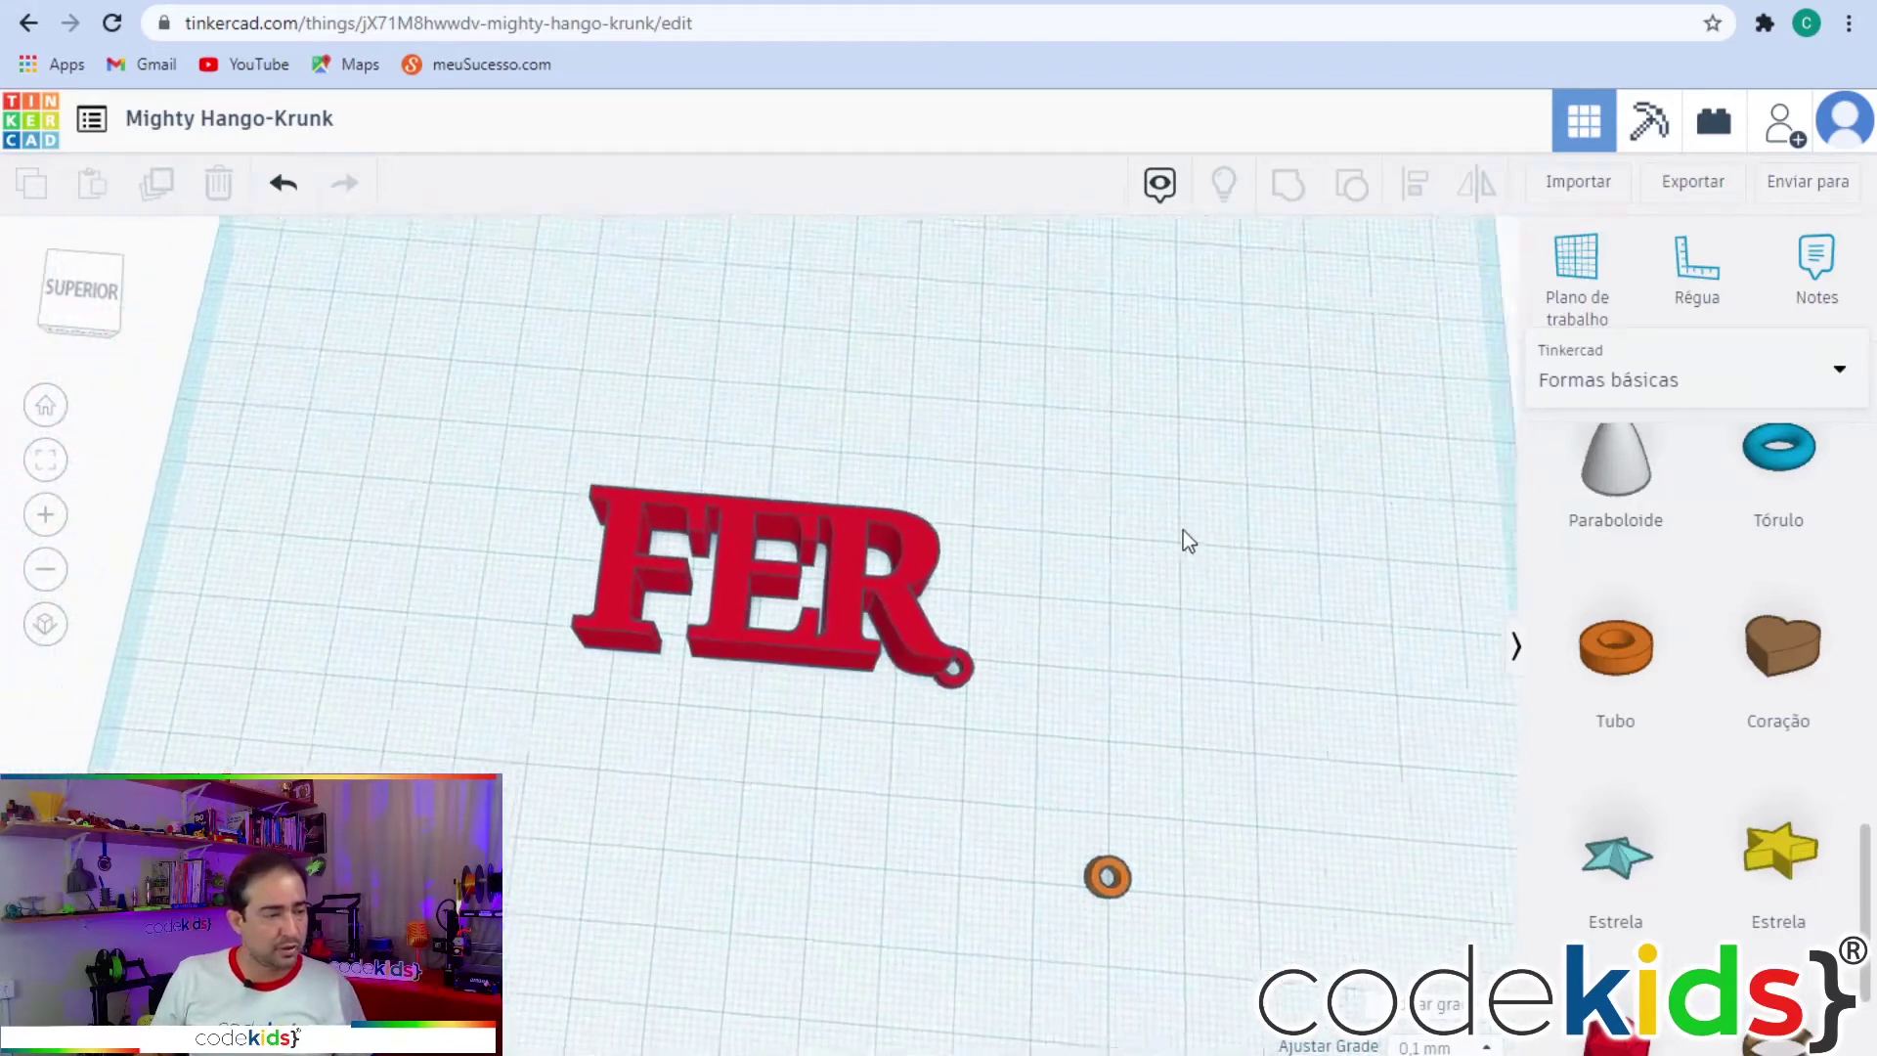
left_click_drag(740, 595, 512, 446)
left_click(801, 703)
Move the spare orange ring up beside the grouped letters, just to the right of the R.
left_click_drag(935, 742, 1068, 895)
scroll(984, 809, "up", 4)
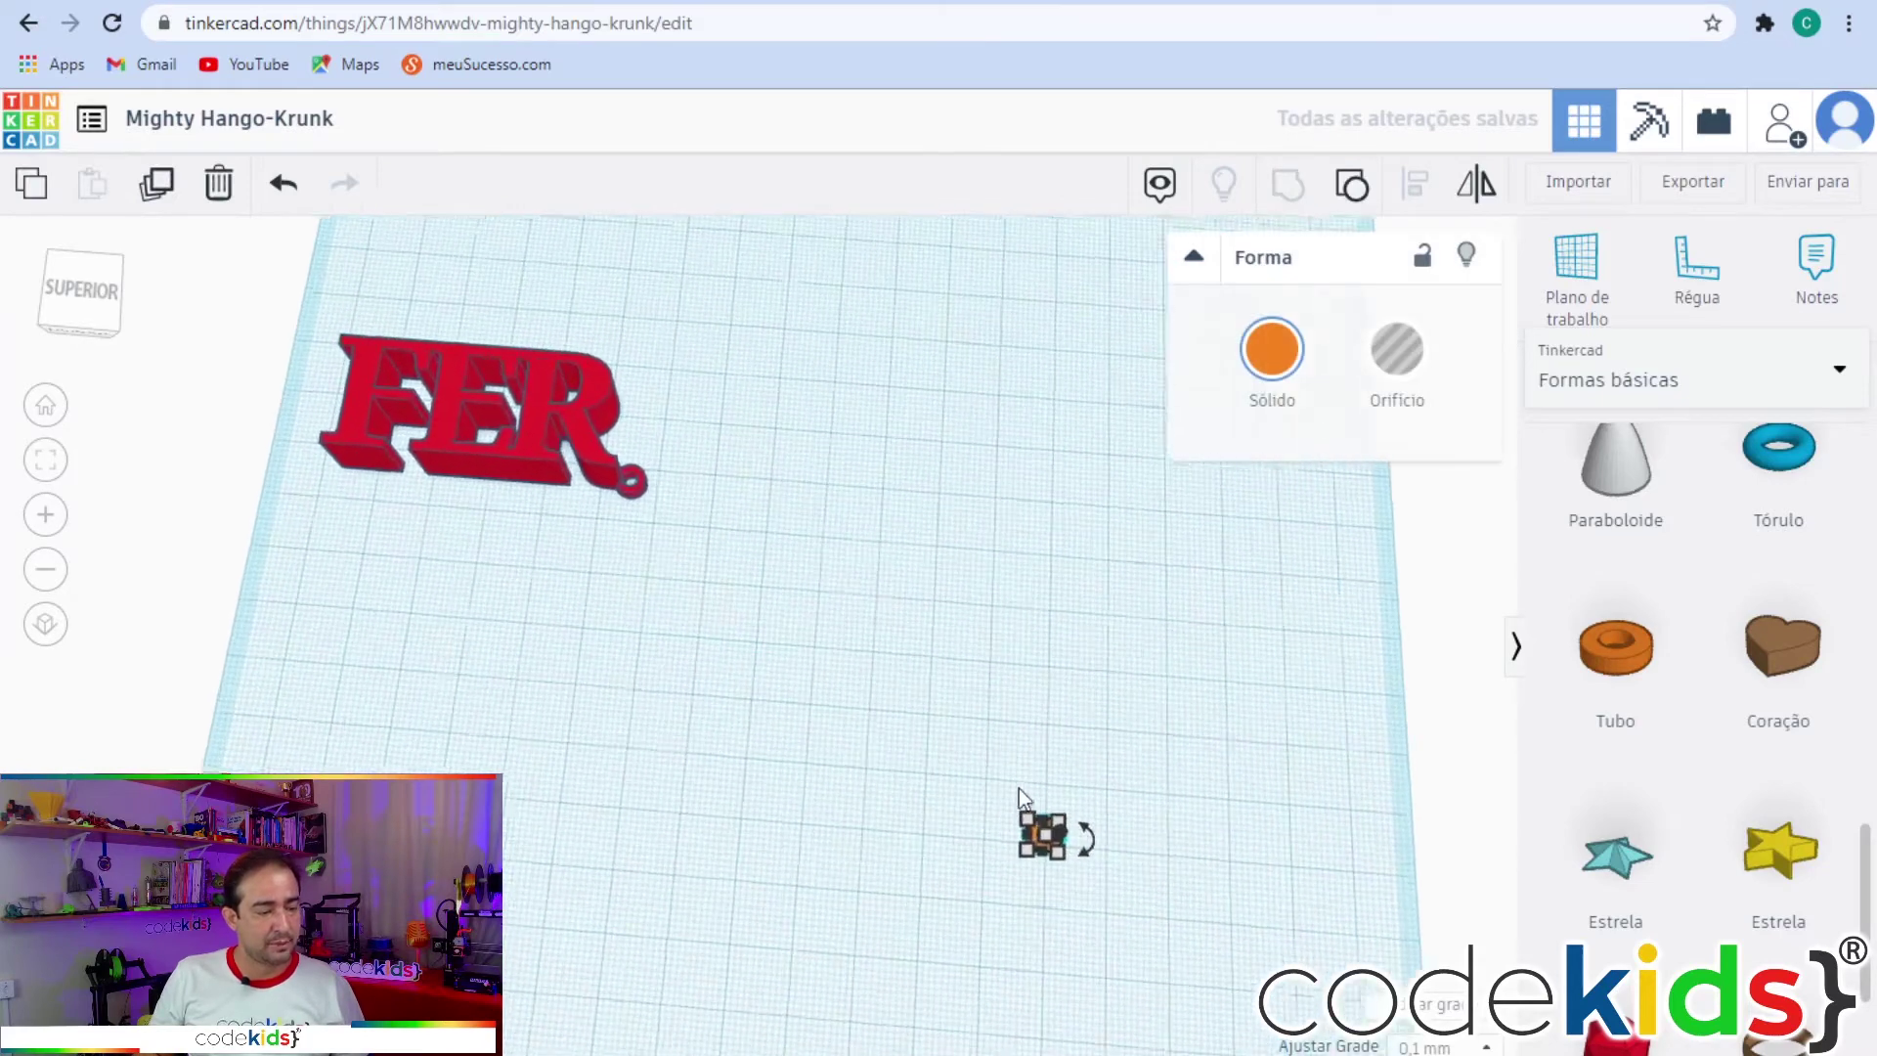
scroll(811, 685, "up", 2)
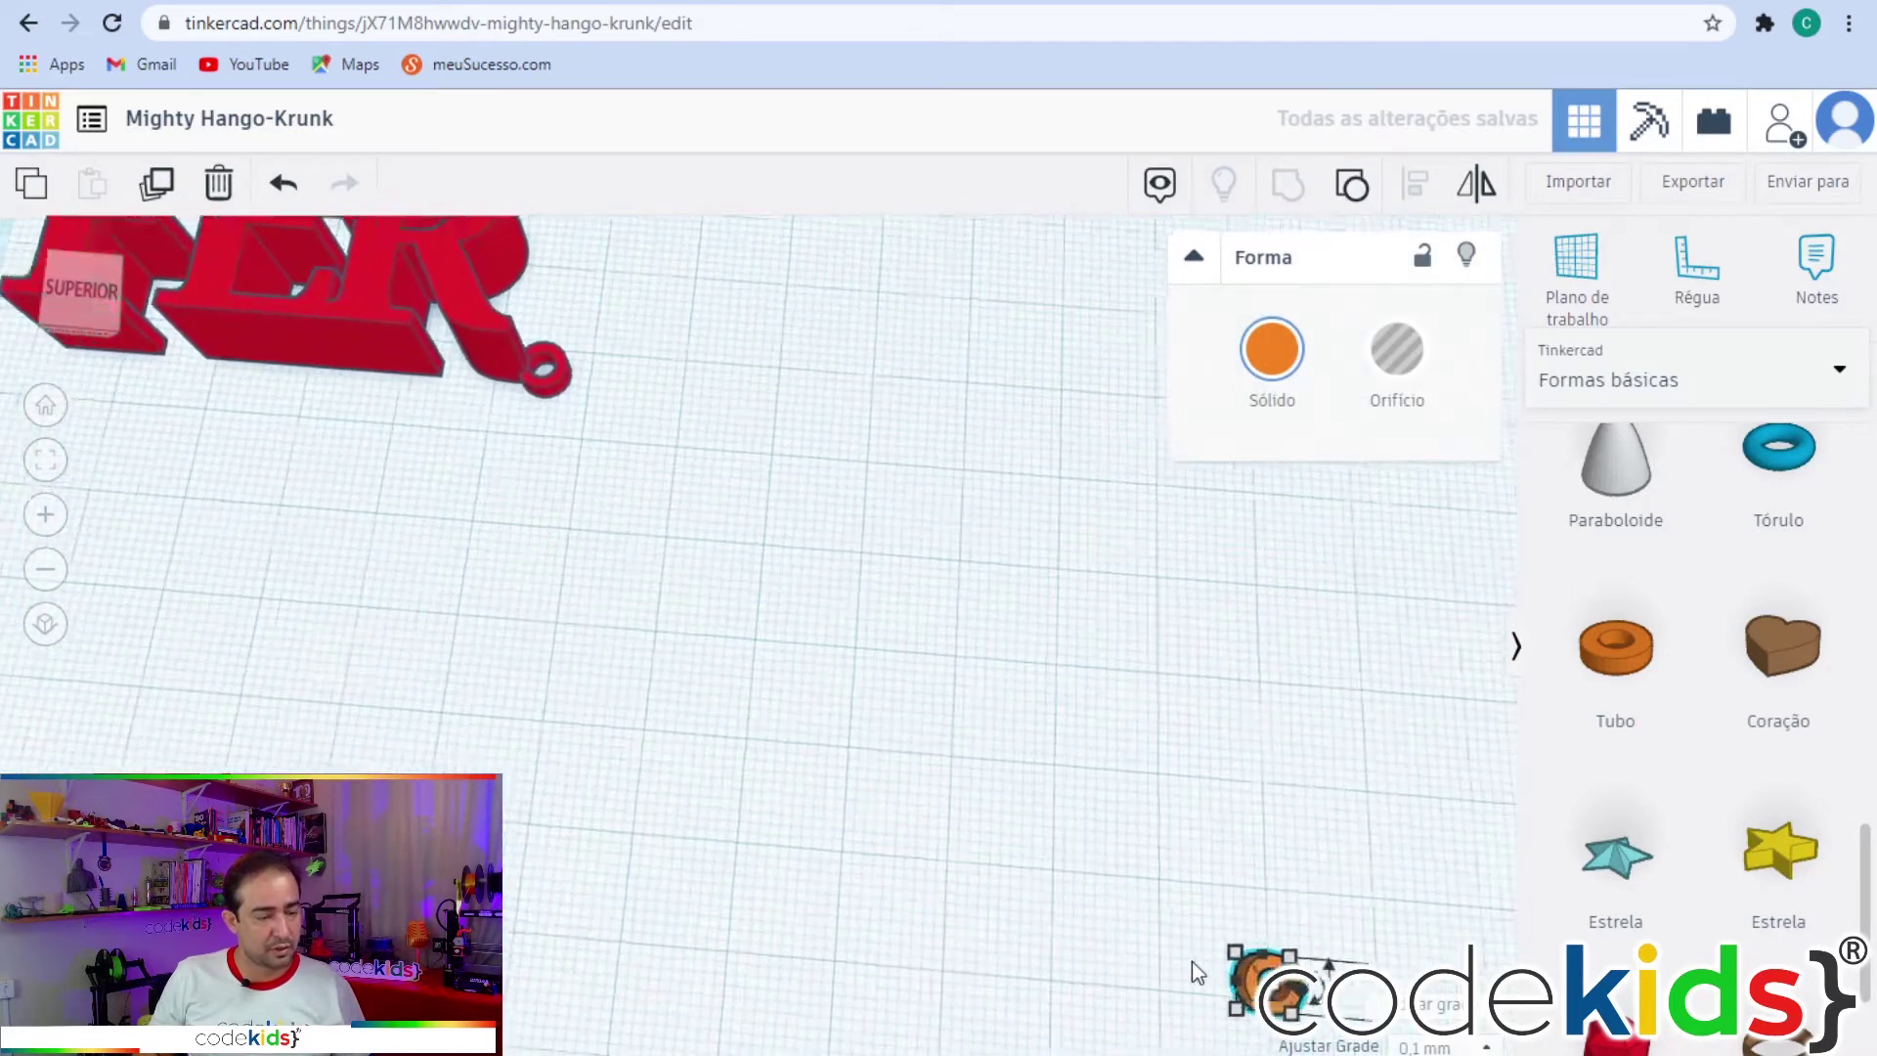
middle_click_drag(899, 889, 570, 700)
left_click_drag(962, 833, 113, 372)
middle_click_drag(536, 518, 1091, 797)
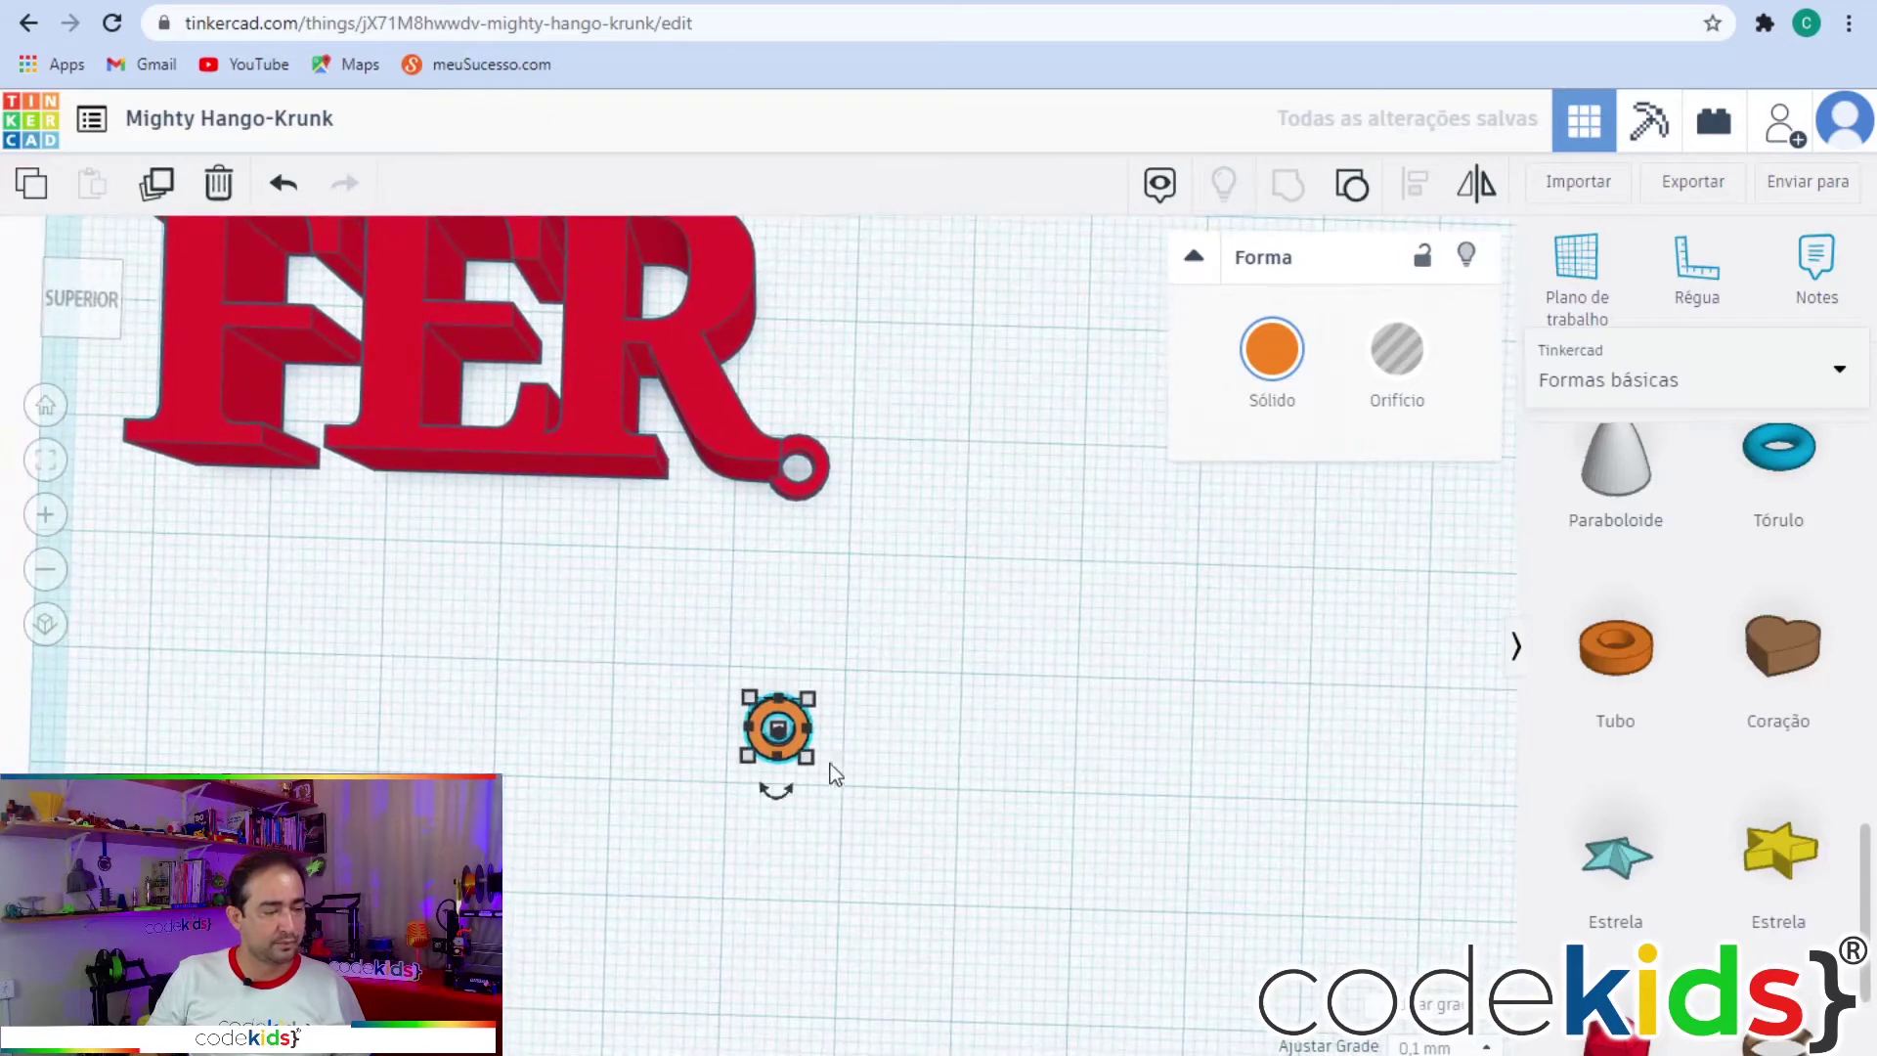
left_click_drag(804, 747, 947, 336)
left_click(603, 722)
scroll(604, 717, "down", 2)
right_click_drag(766, 788, 826, 648)
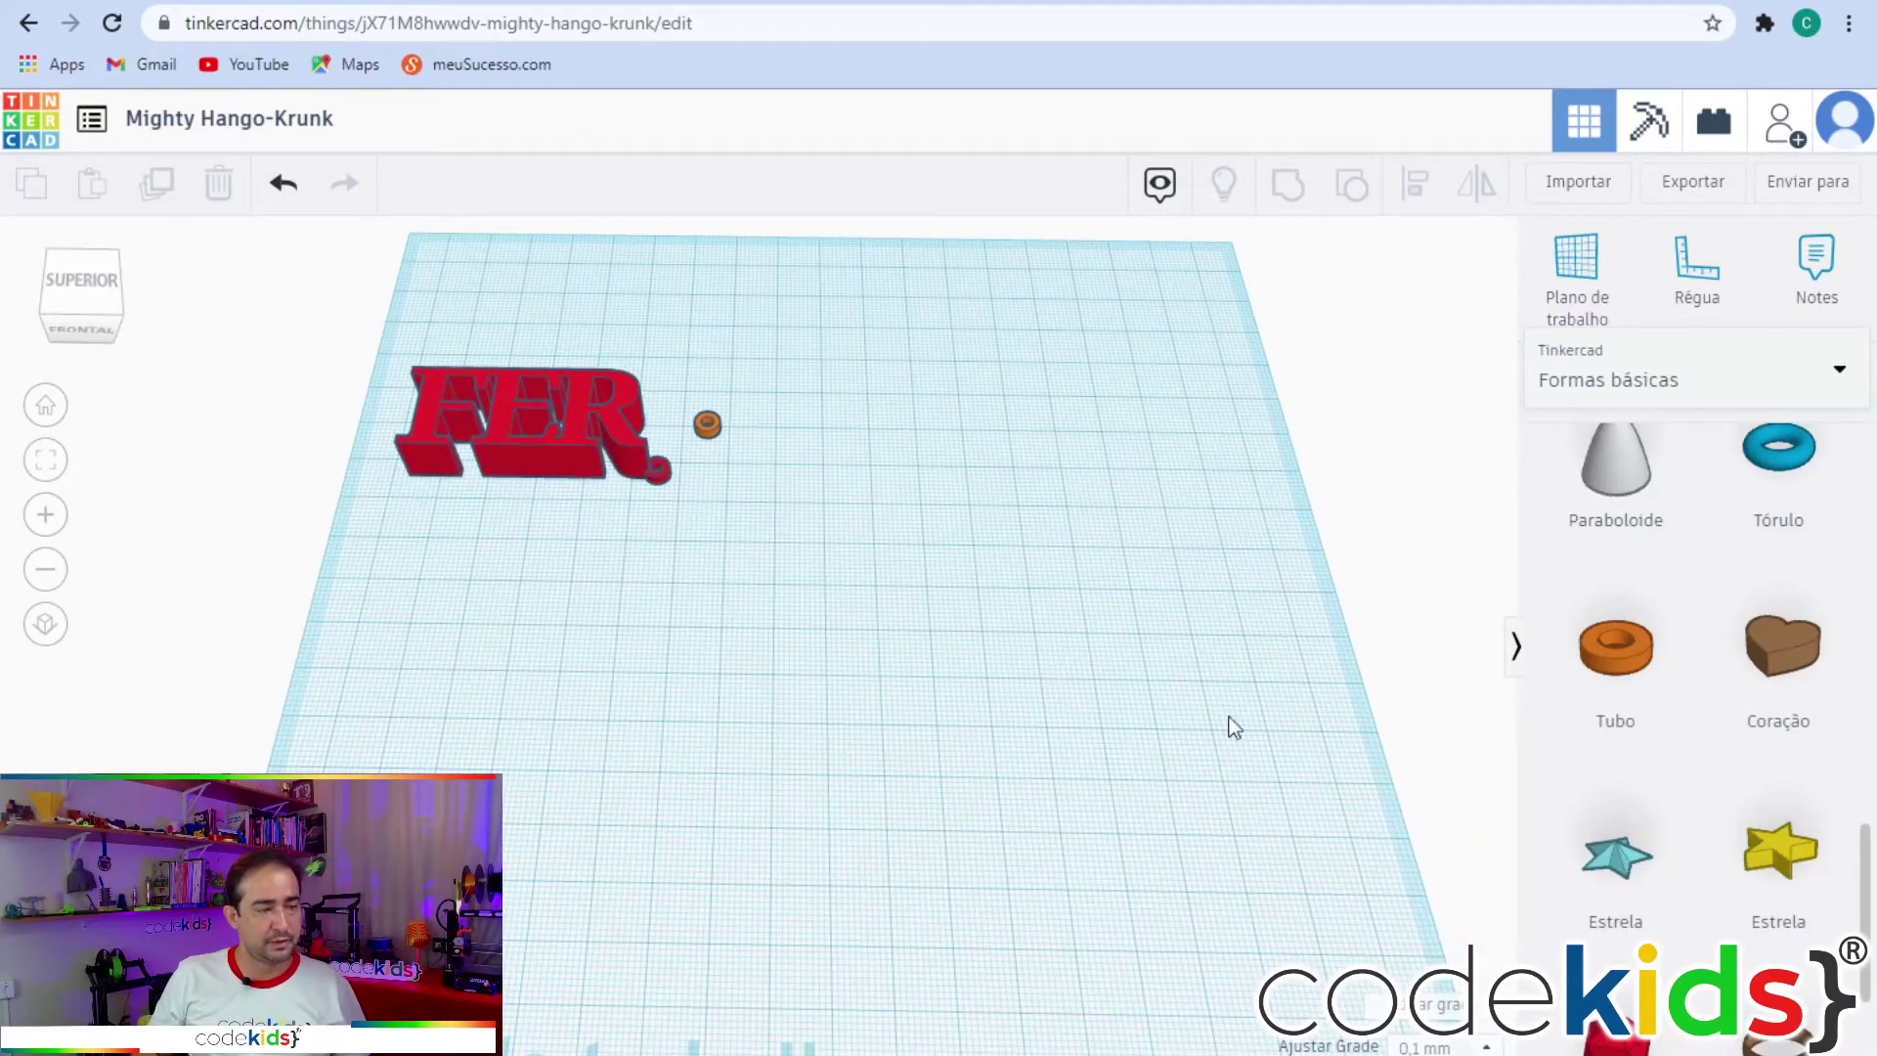
Place a solid cylinder from the basic shapes on the empty workplane area in front of the letters.
scroll(1264, 642, "up", 1)
scroll(1728, 696, "up", 2)
scroll(1728, 696, "down", 3)
scroll(1215, 745, "down", 5)
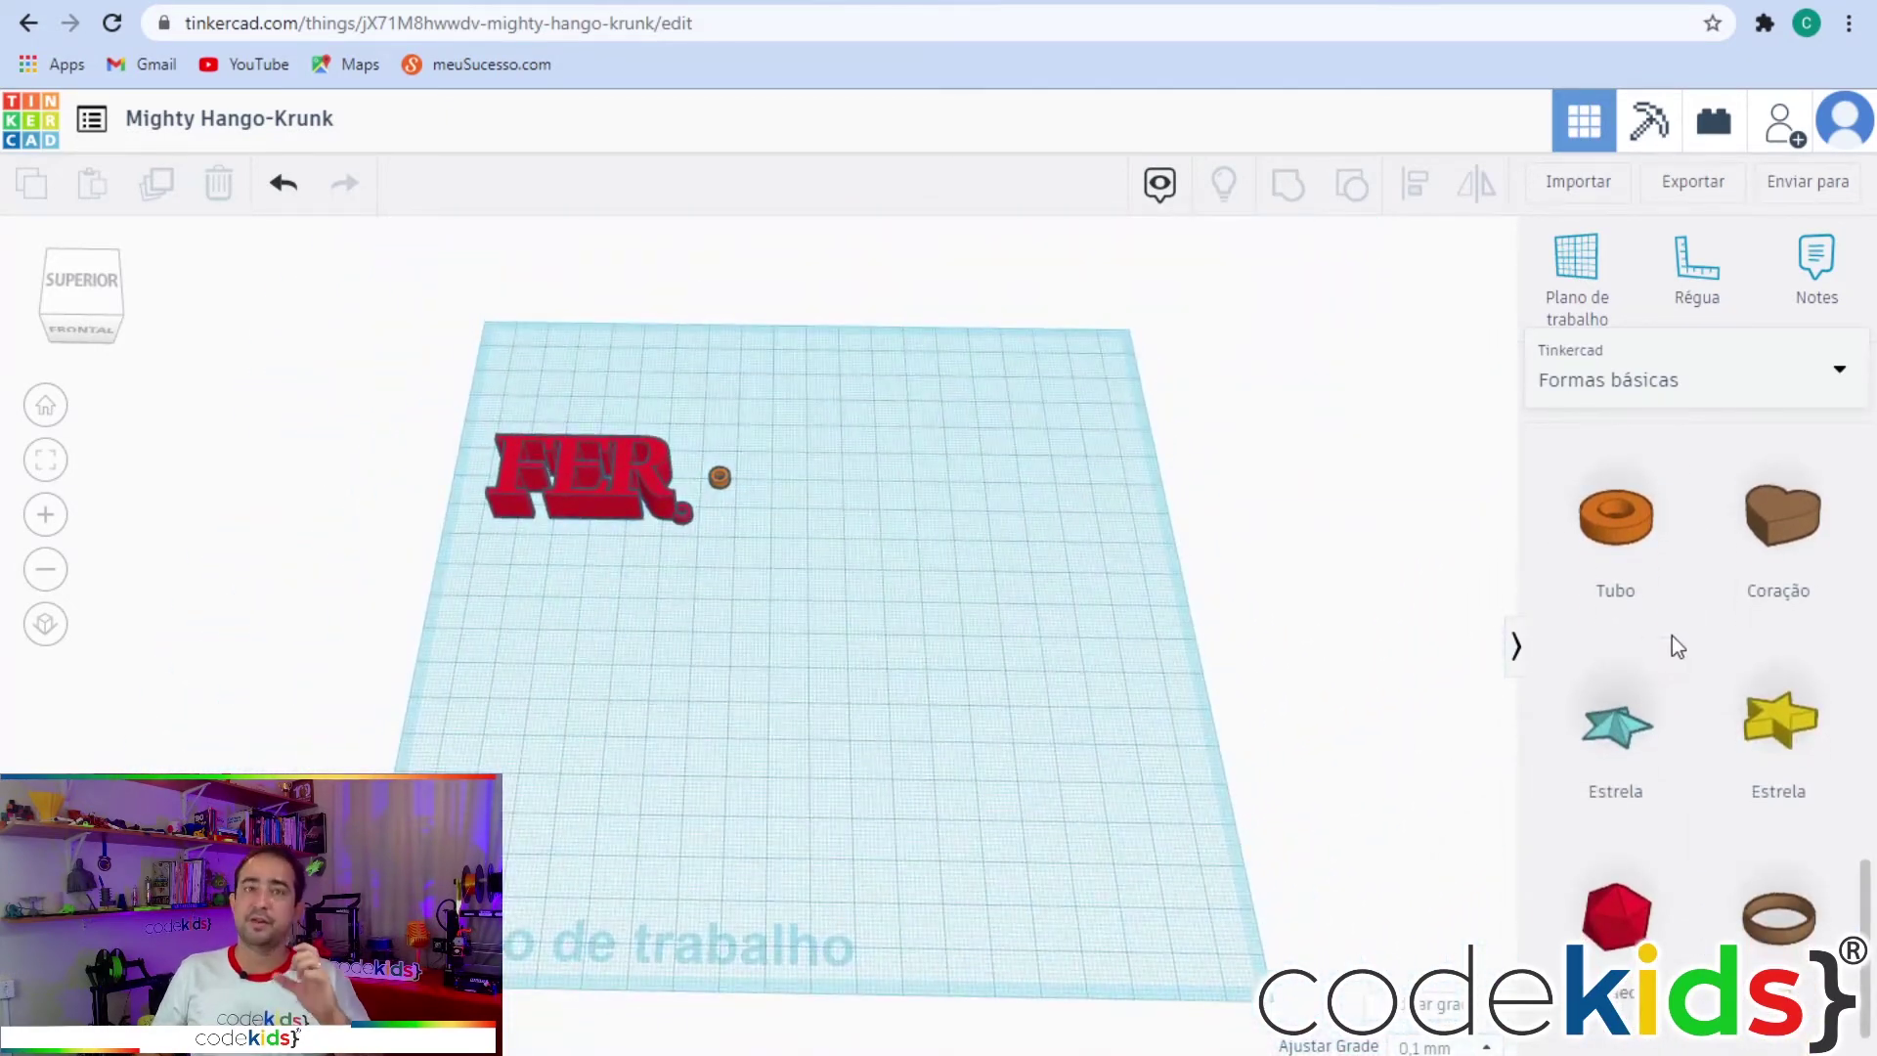
scroll(1838, 658, "up", 5)
scroll(1728, 692, "up", 5)
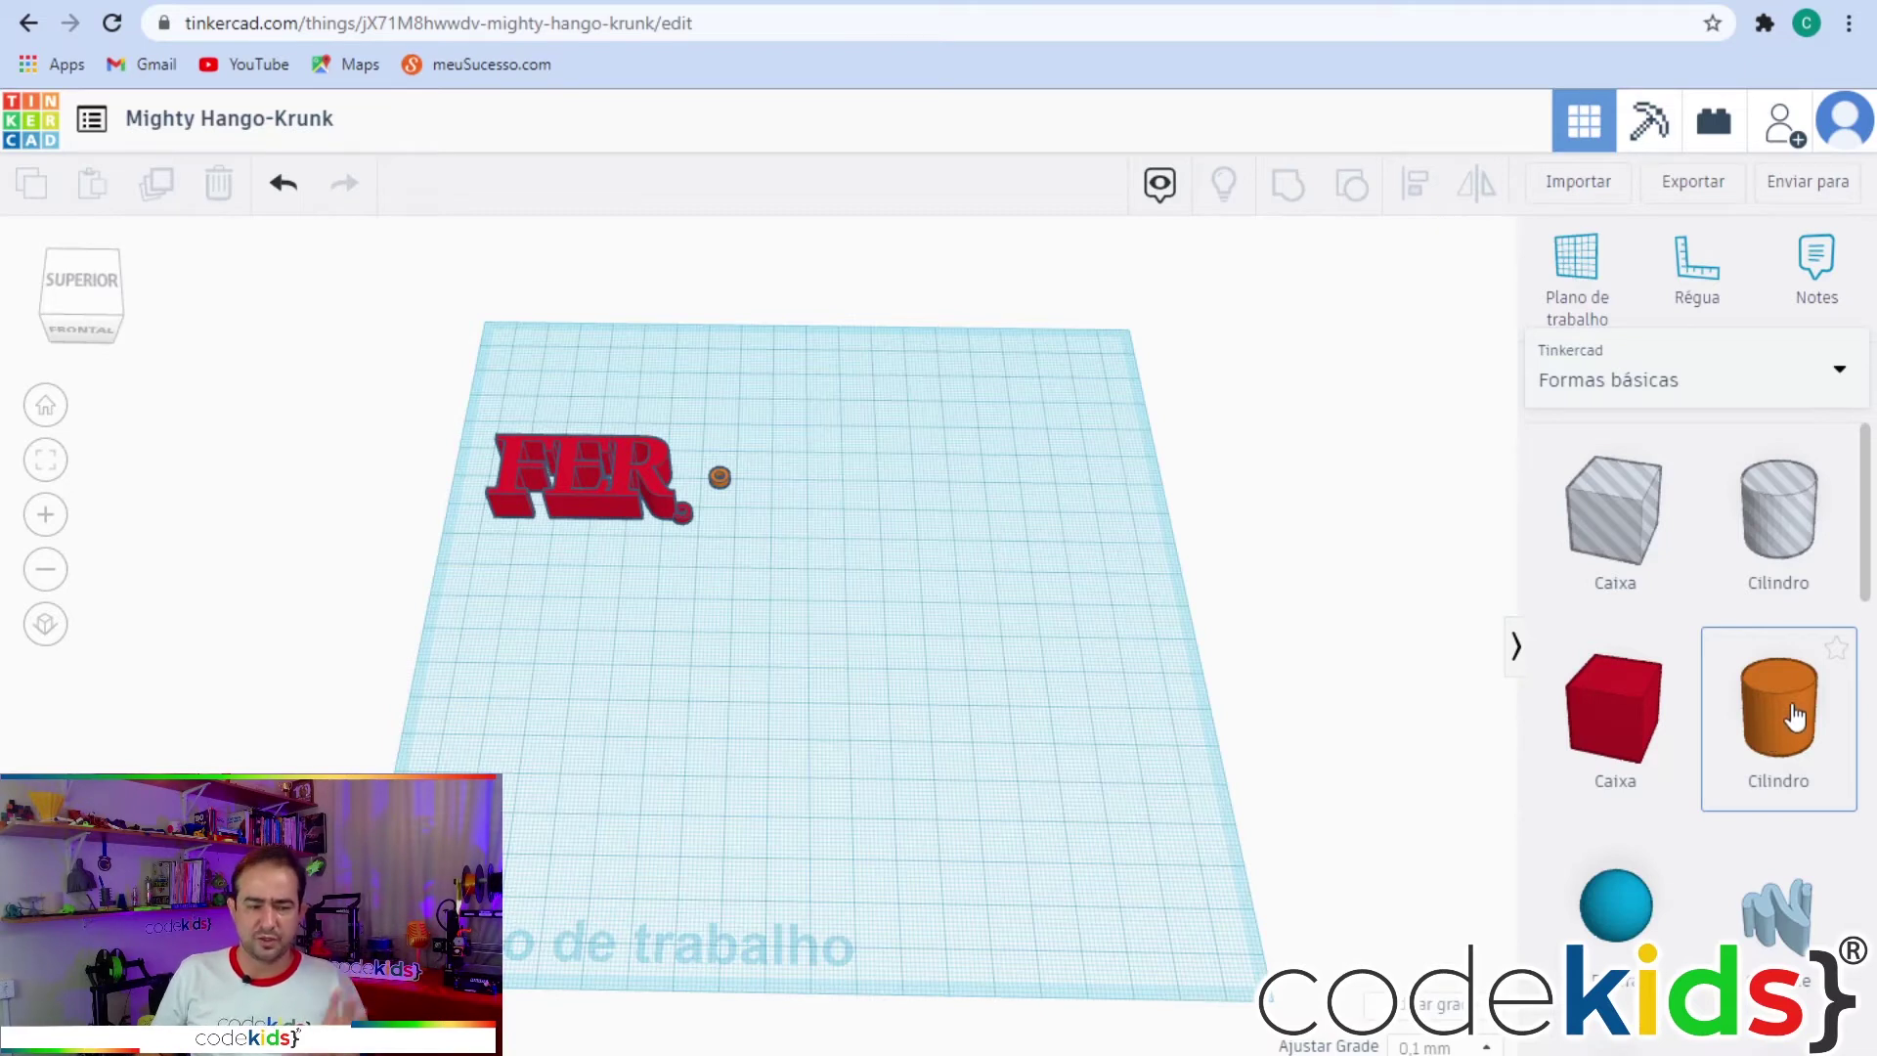
left_click_drag(1788, 718, 799, 701)
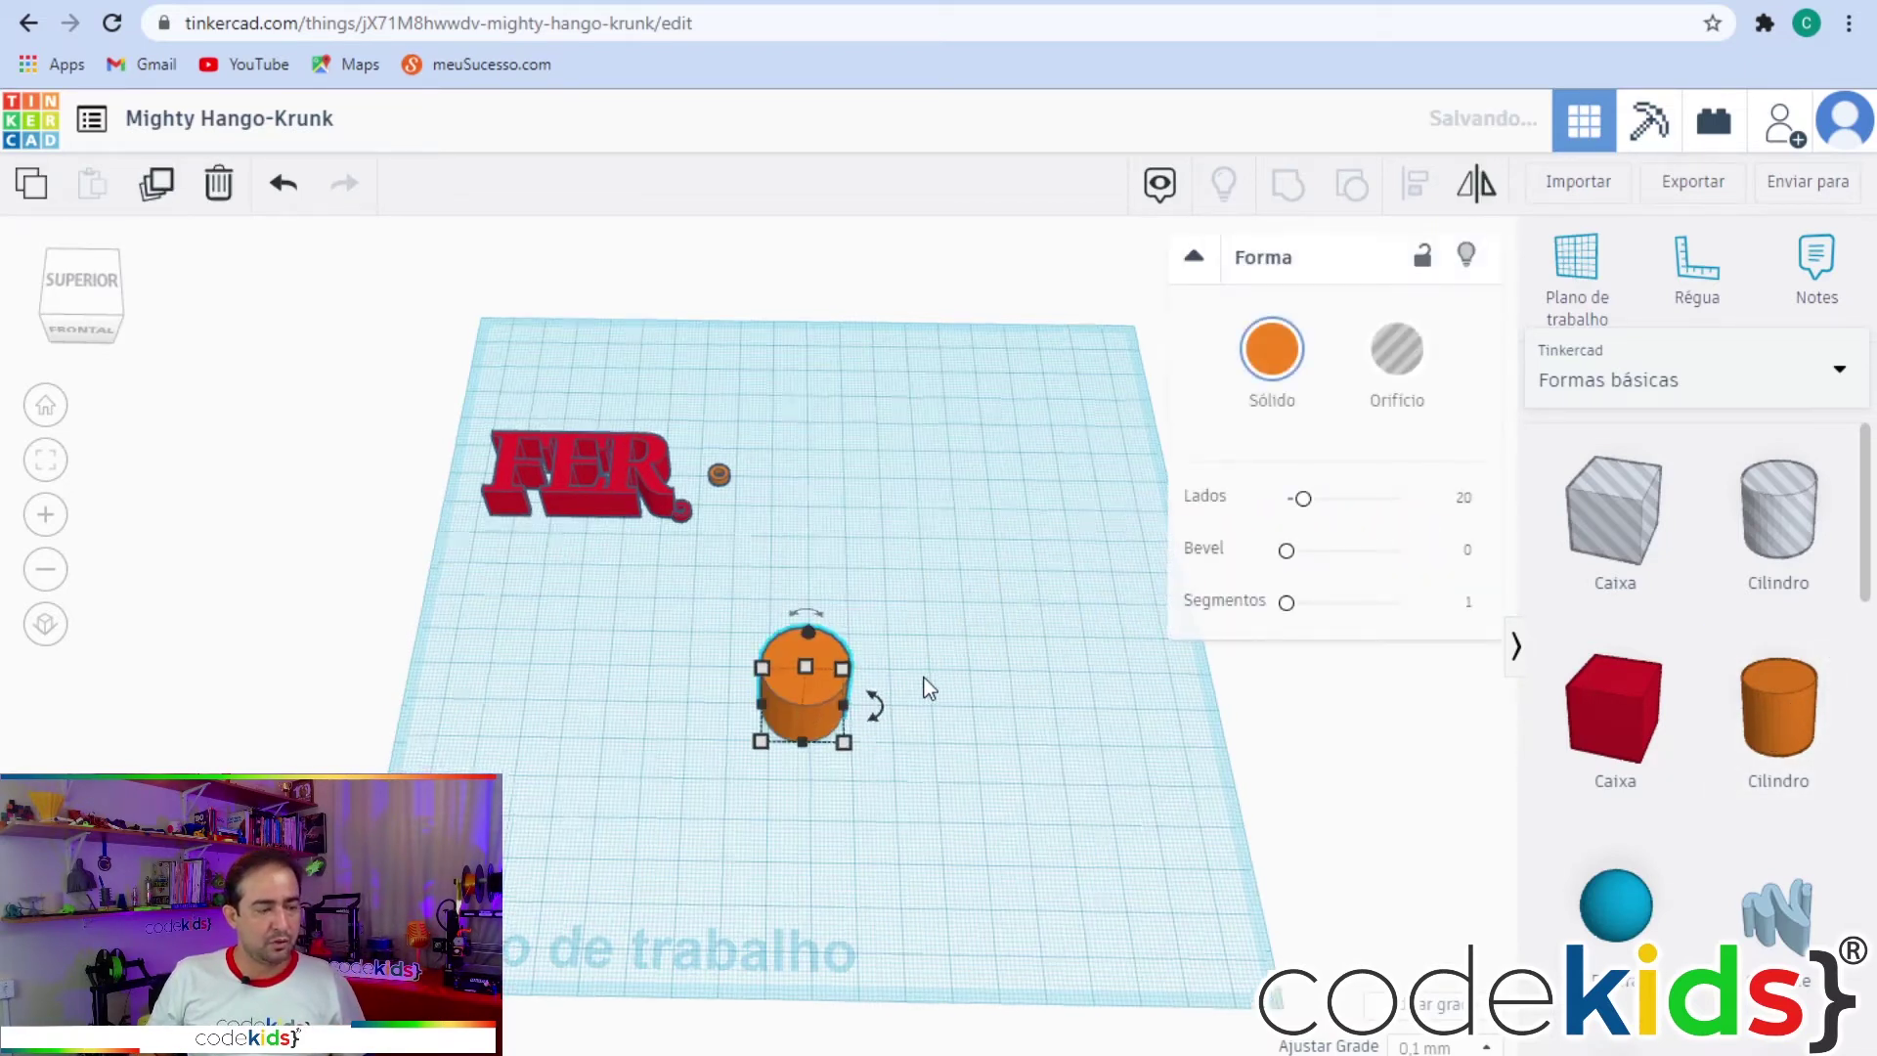
scroll(971, 800, "up", 4)
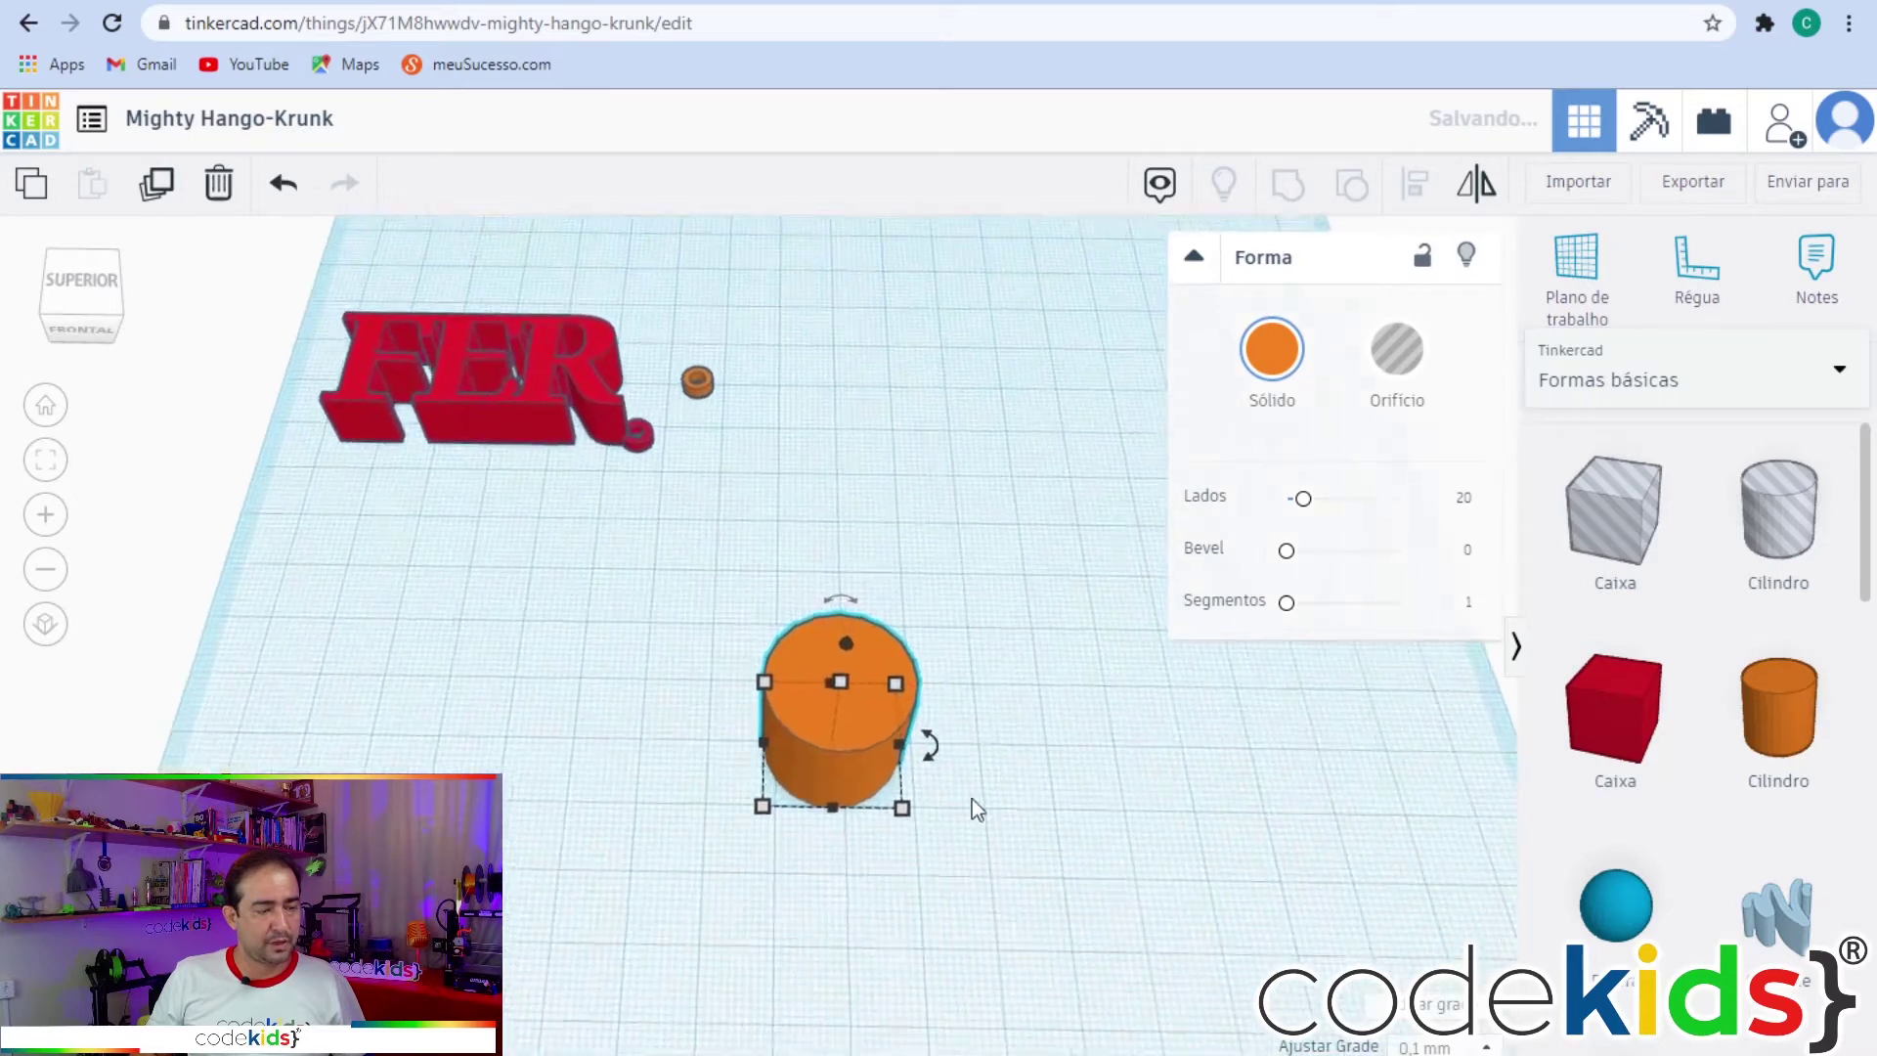
Set the new cylinder's width and length to 50 mm each.
left_click(914, 821)
left_click(838, 934)
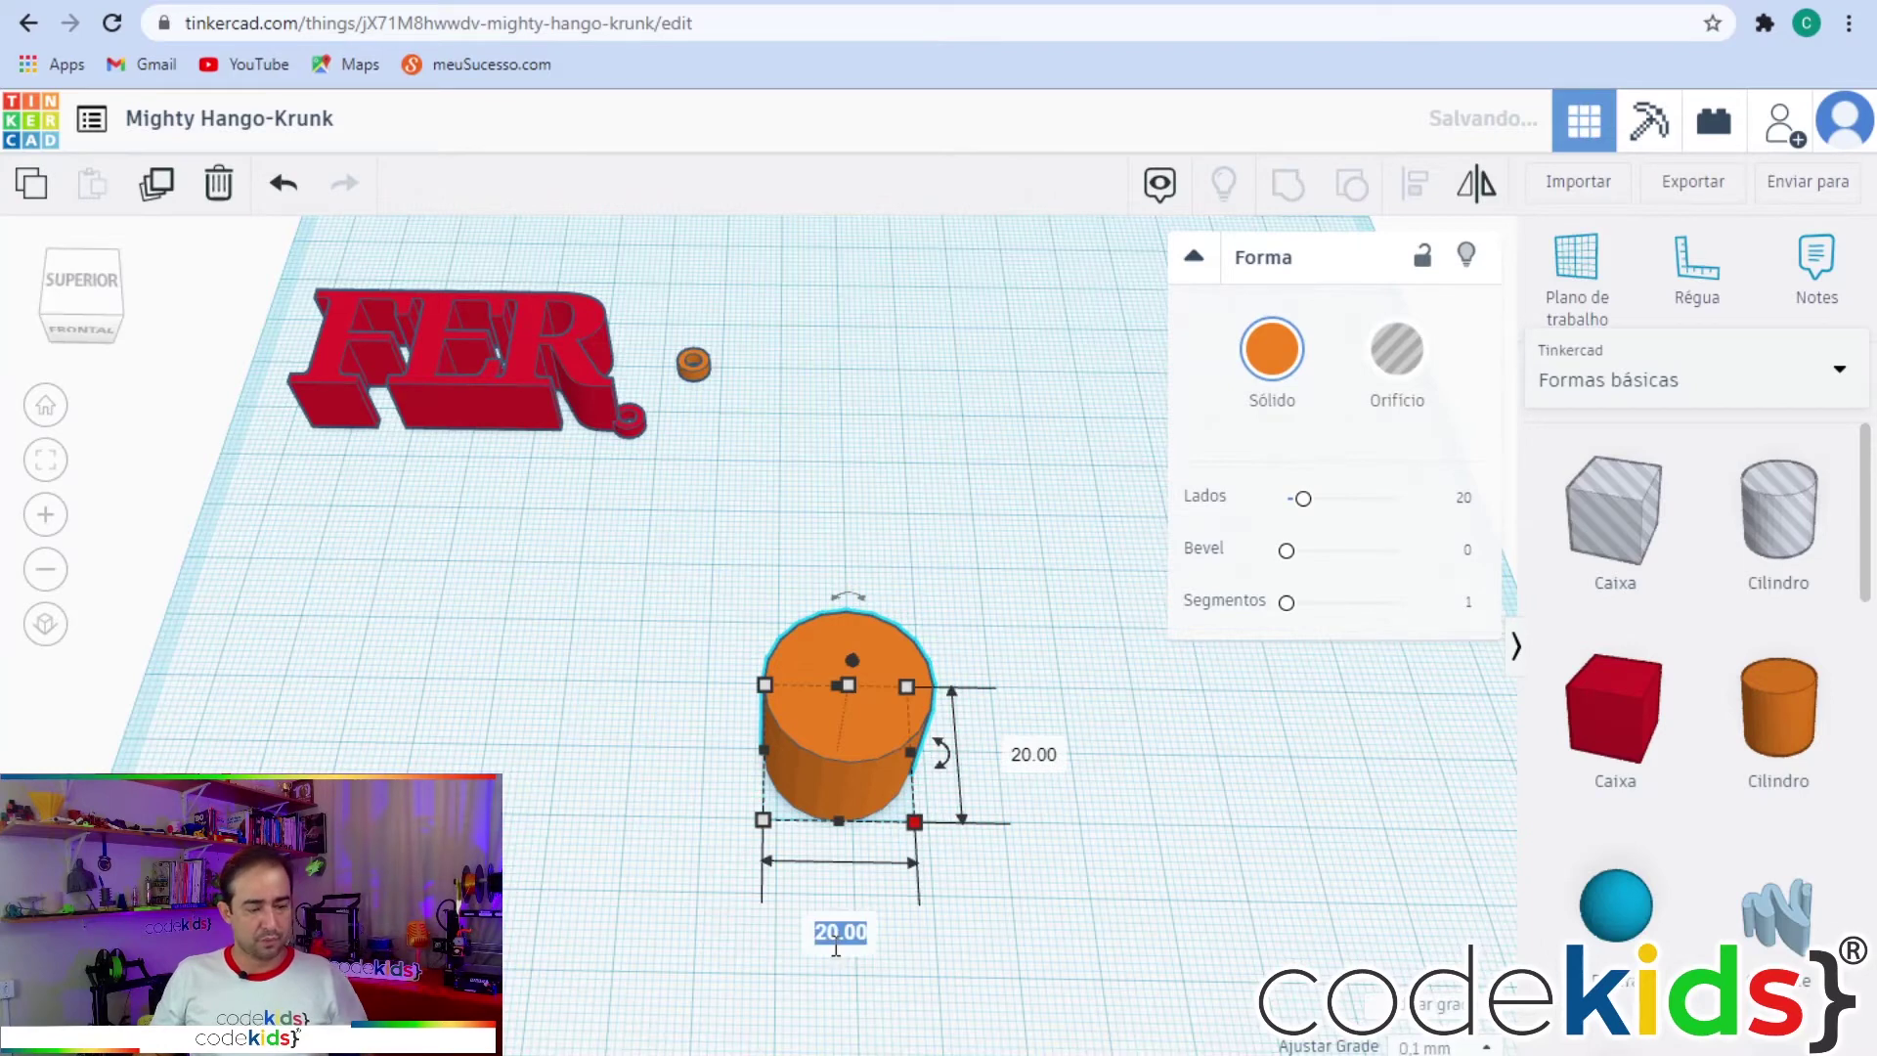
type("50")
key("Tab")
type("50")
key("Return")
Set the cylinder's height to 3 mm to make a flat disc.
right_click_drag(620, 854, 927, 682)
right_click_drag(1087, 805, 1070, 725)
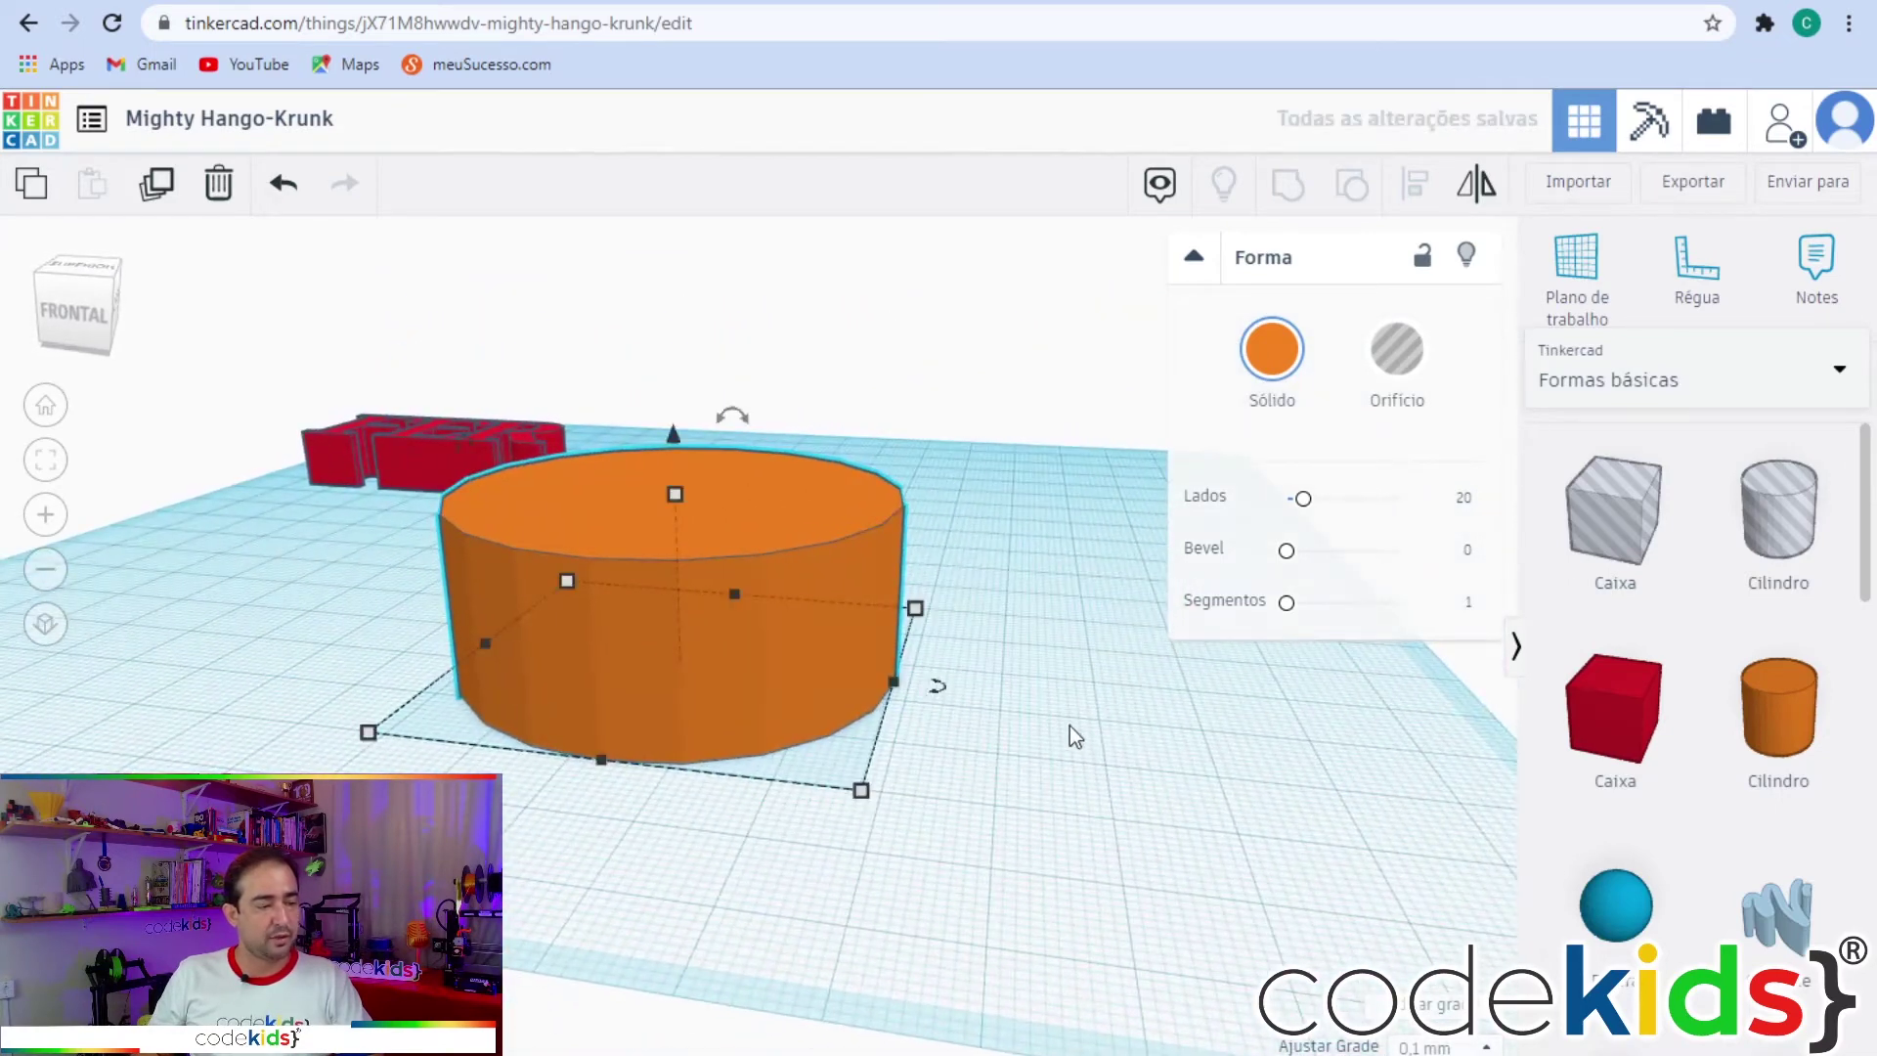
mouse_move(677, 491)
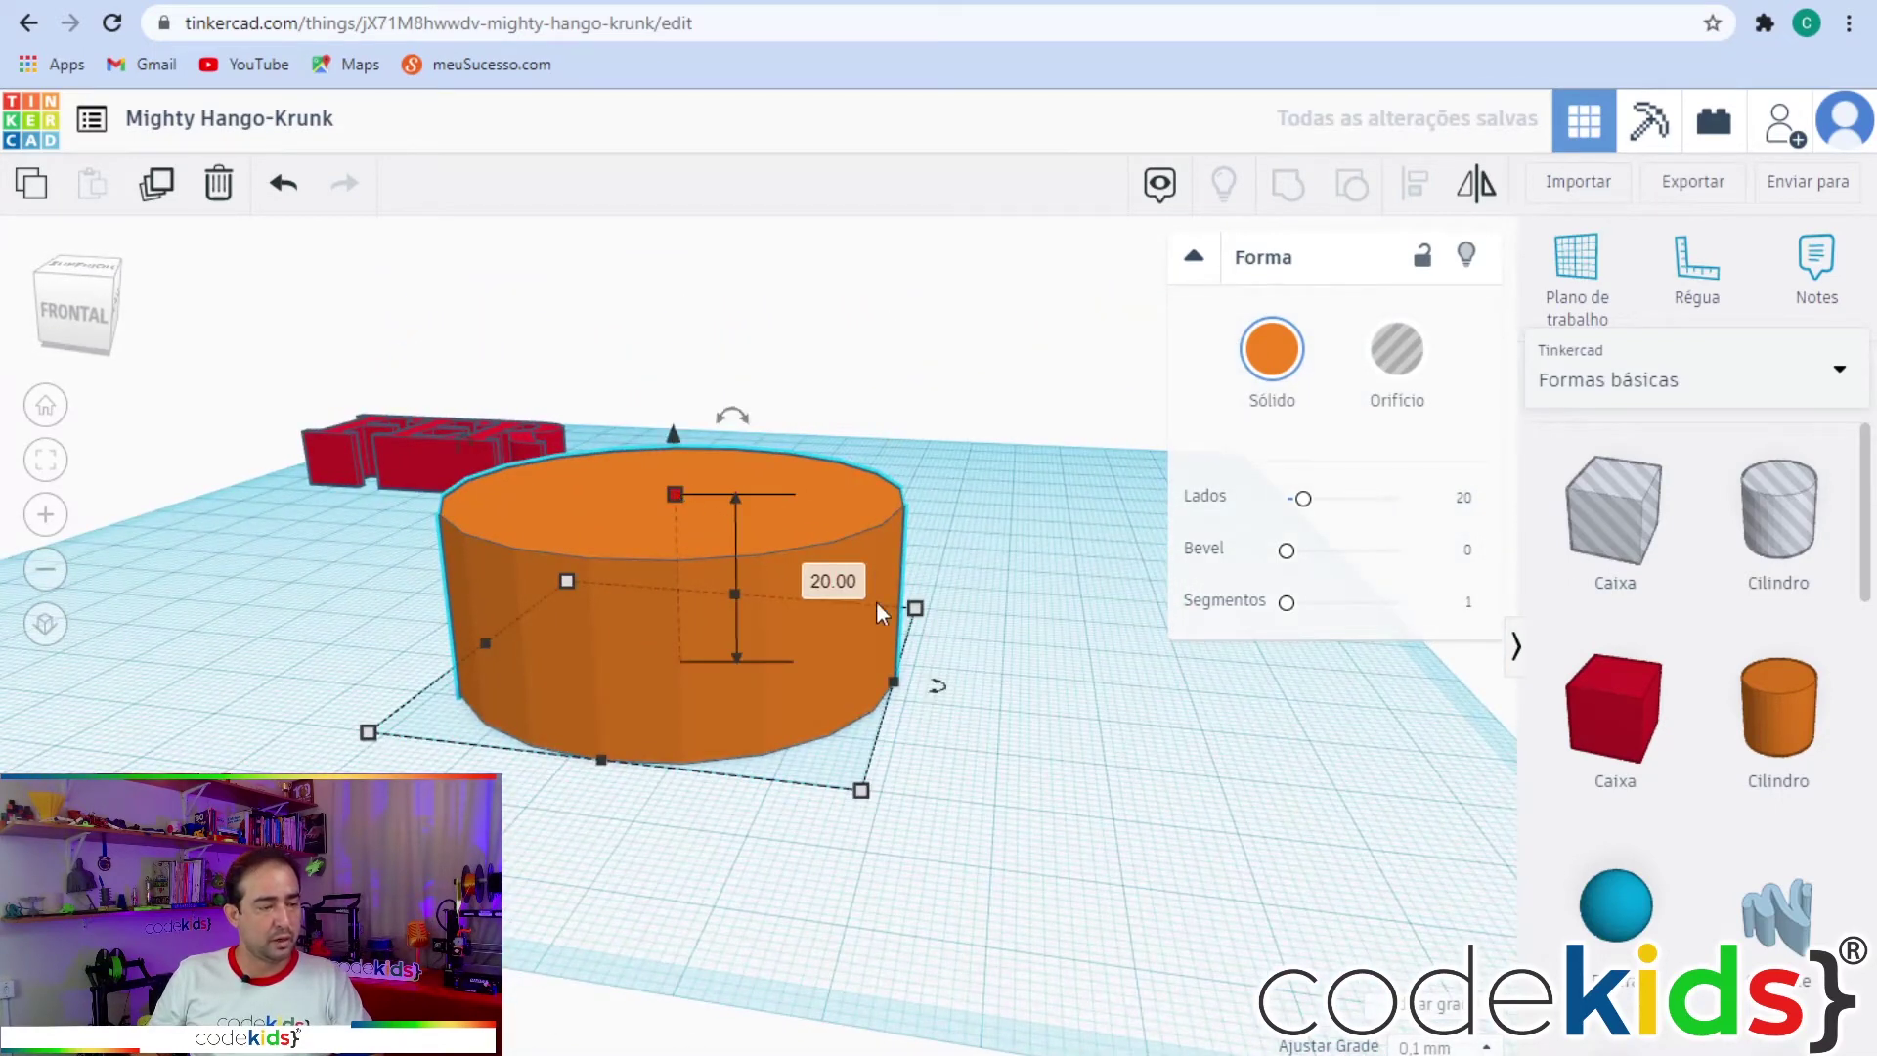
left_click(845, 584)
type("3")
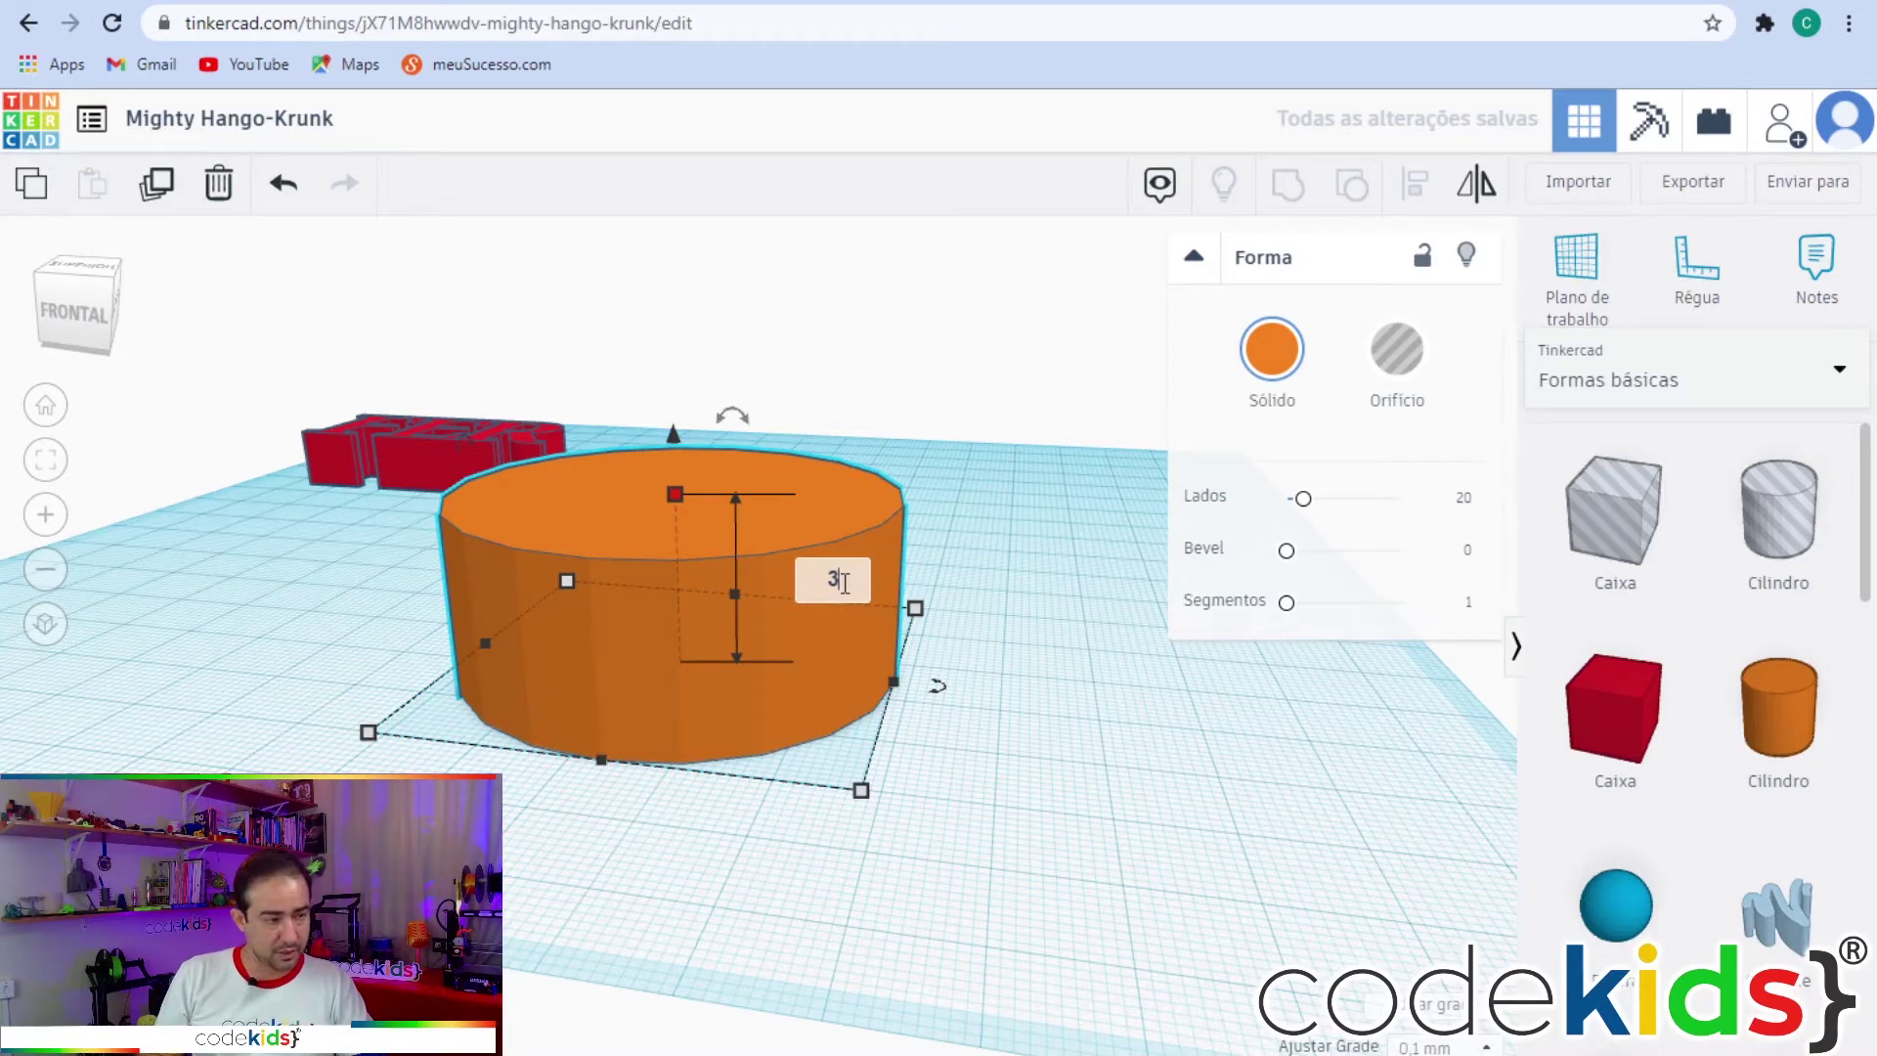
key("Return")
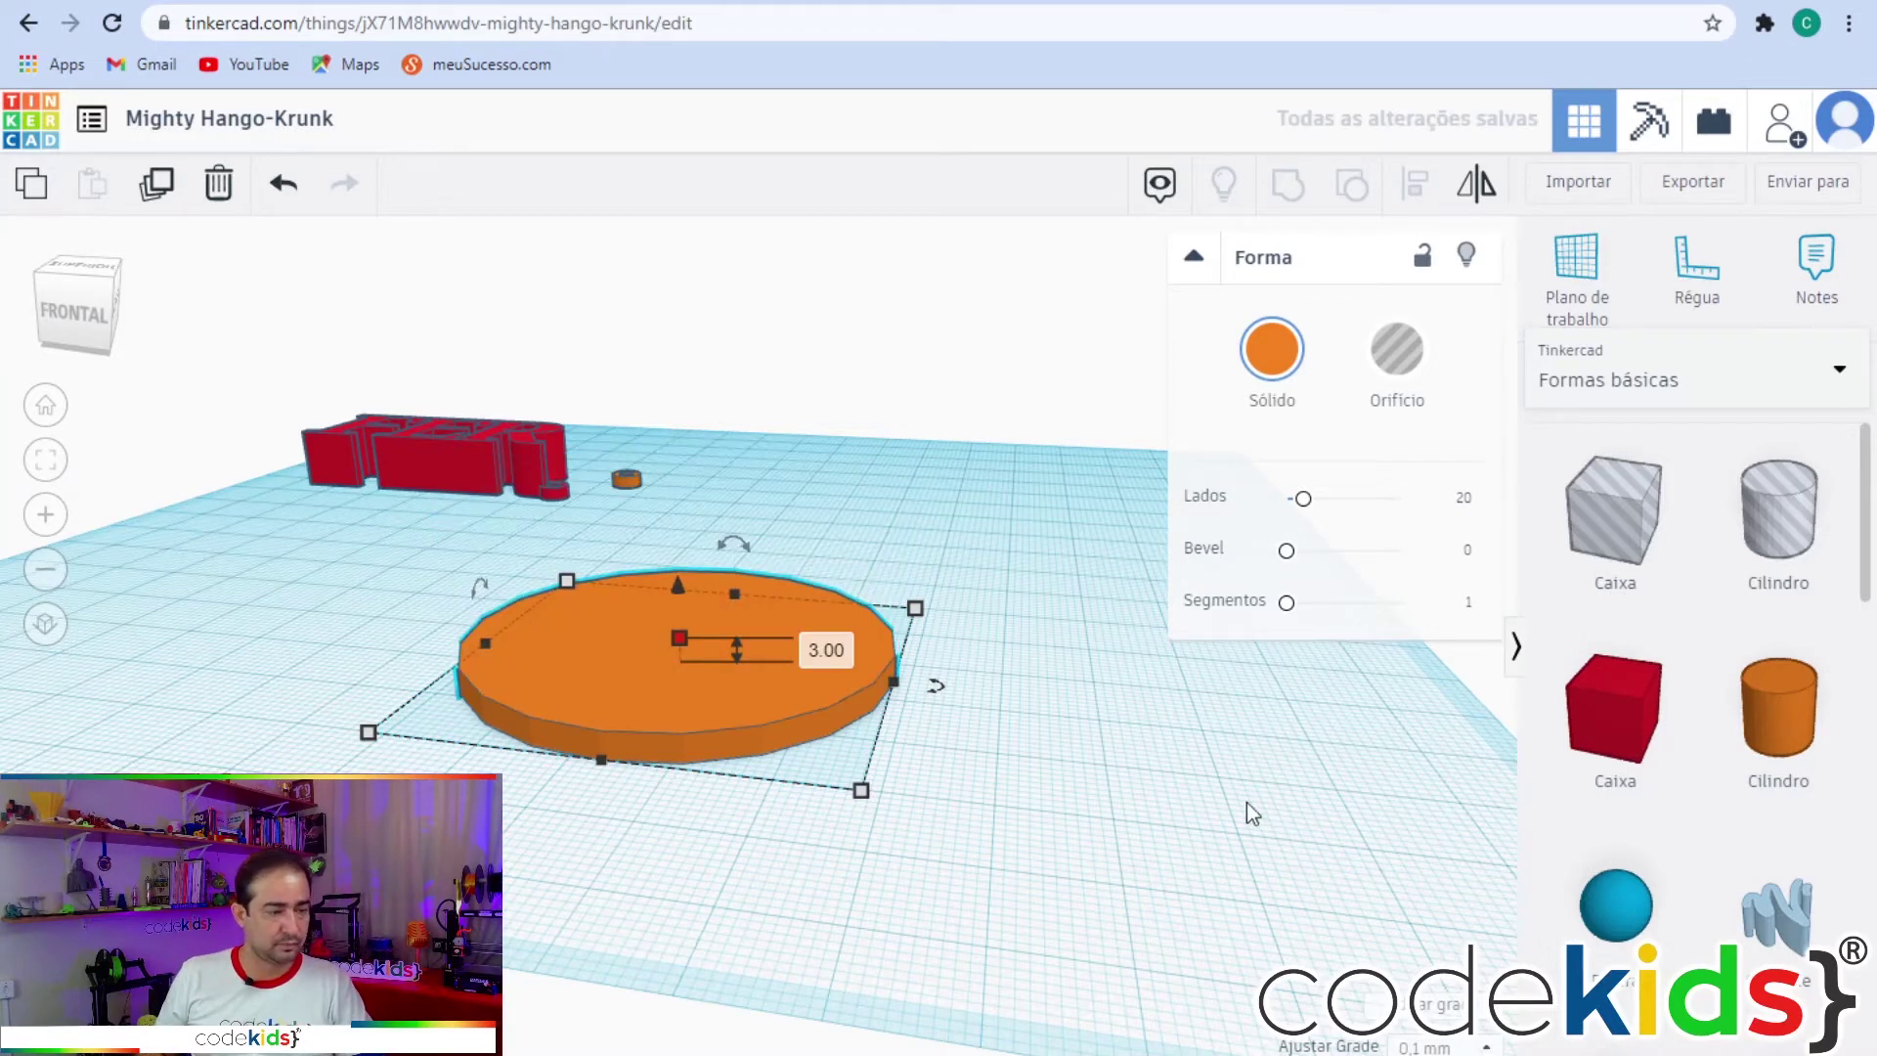
Raise the disc's number of sides to 50 for a smoother round edge.
right_click_drag(1176, 513, 1060, 700)
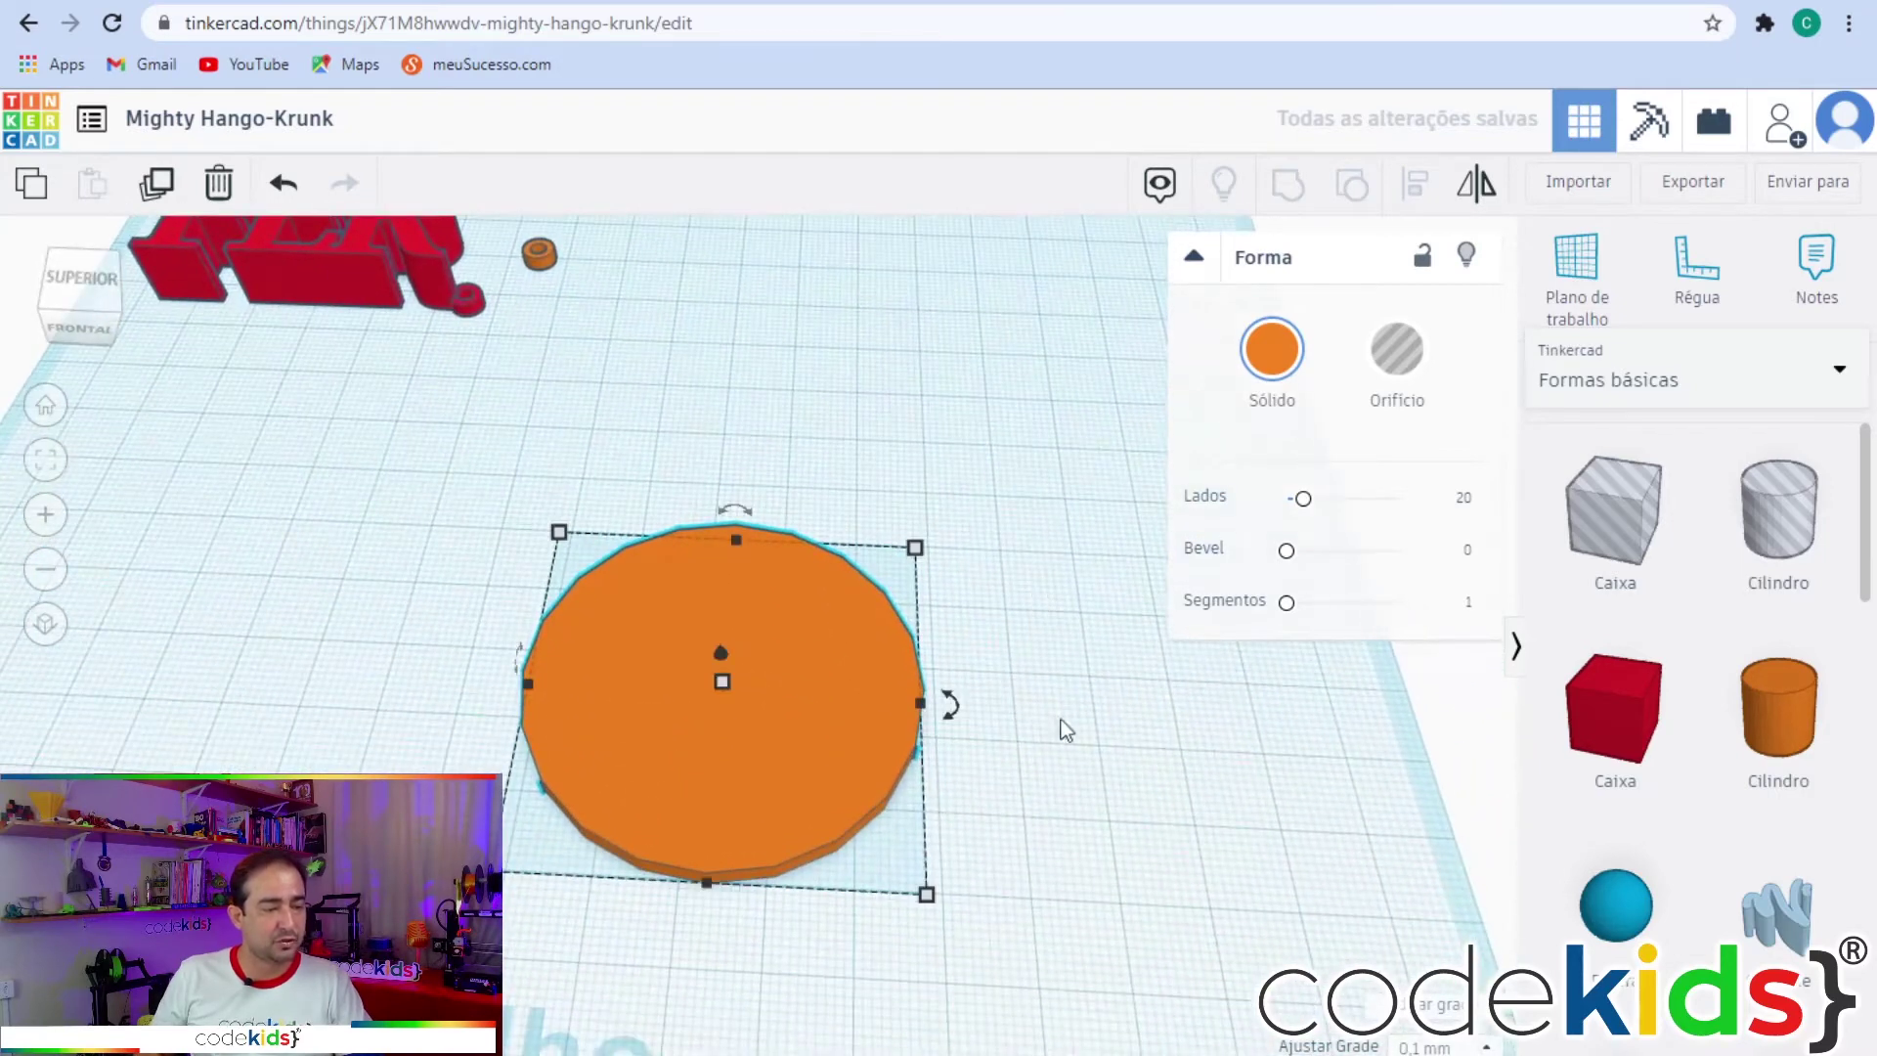
scroll(825, 831, "up", 3)
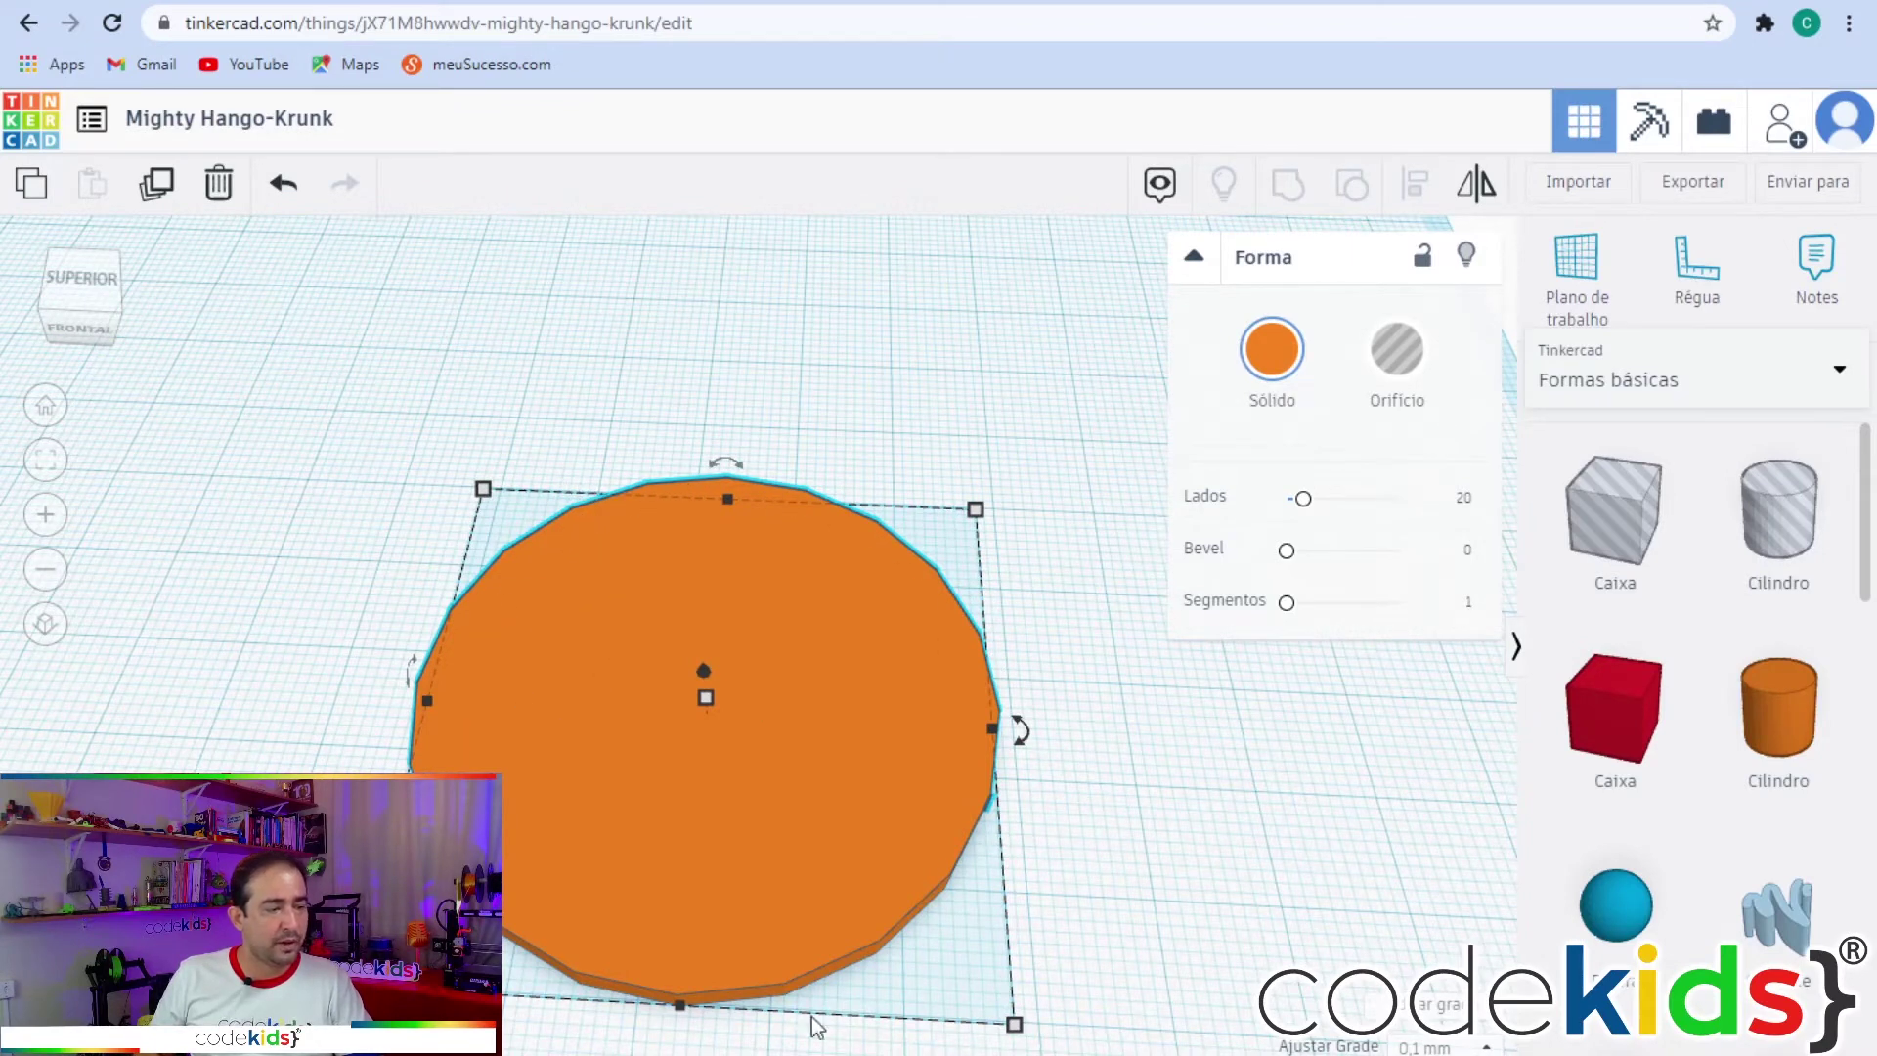
mouse_move(724, 496)
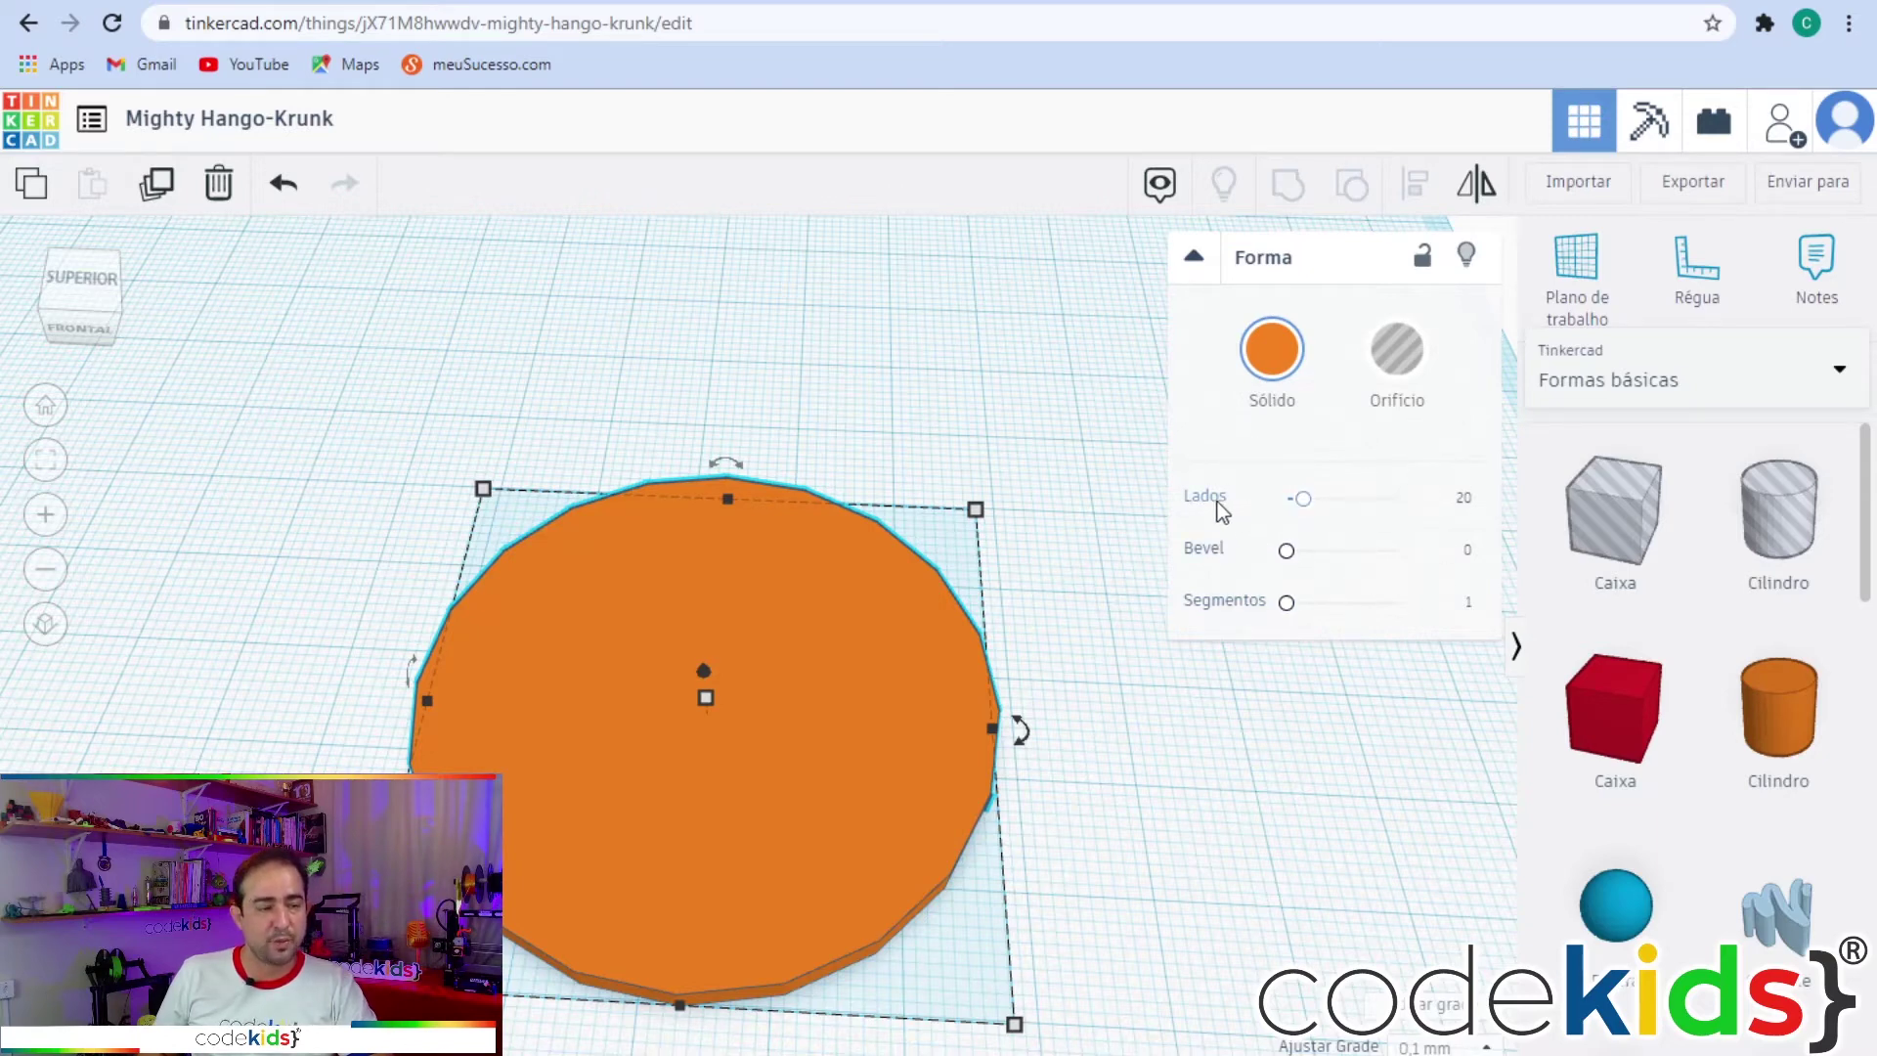
left_click_drag(1305, 502, 1370, 508)
left_click(1210, 851)
right_click_drag(1210, 851, 1224, 631)
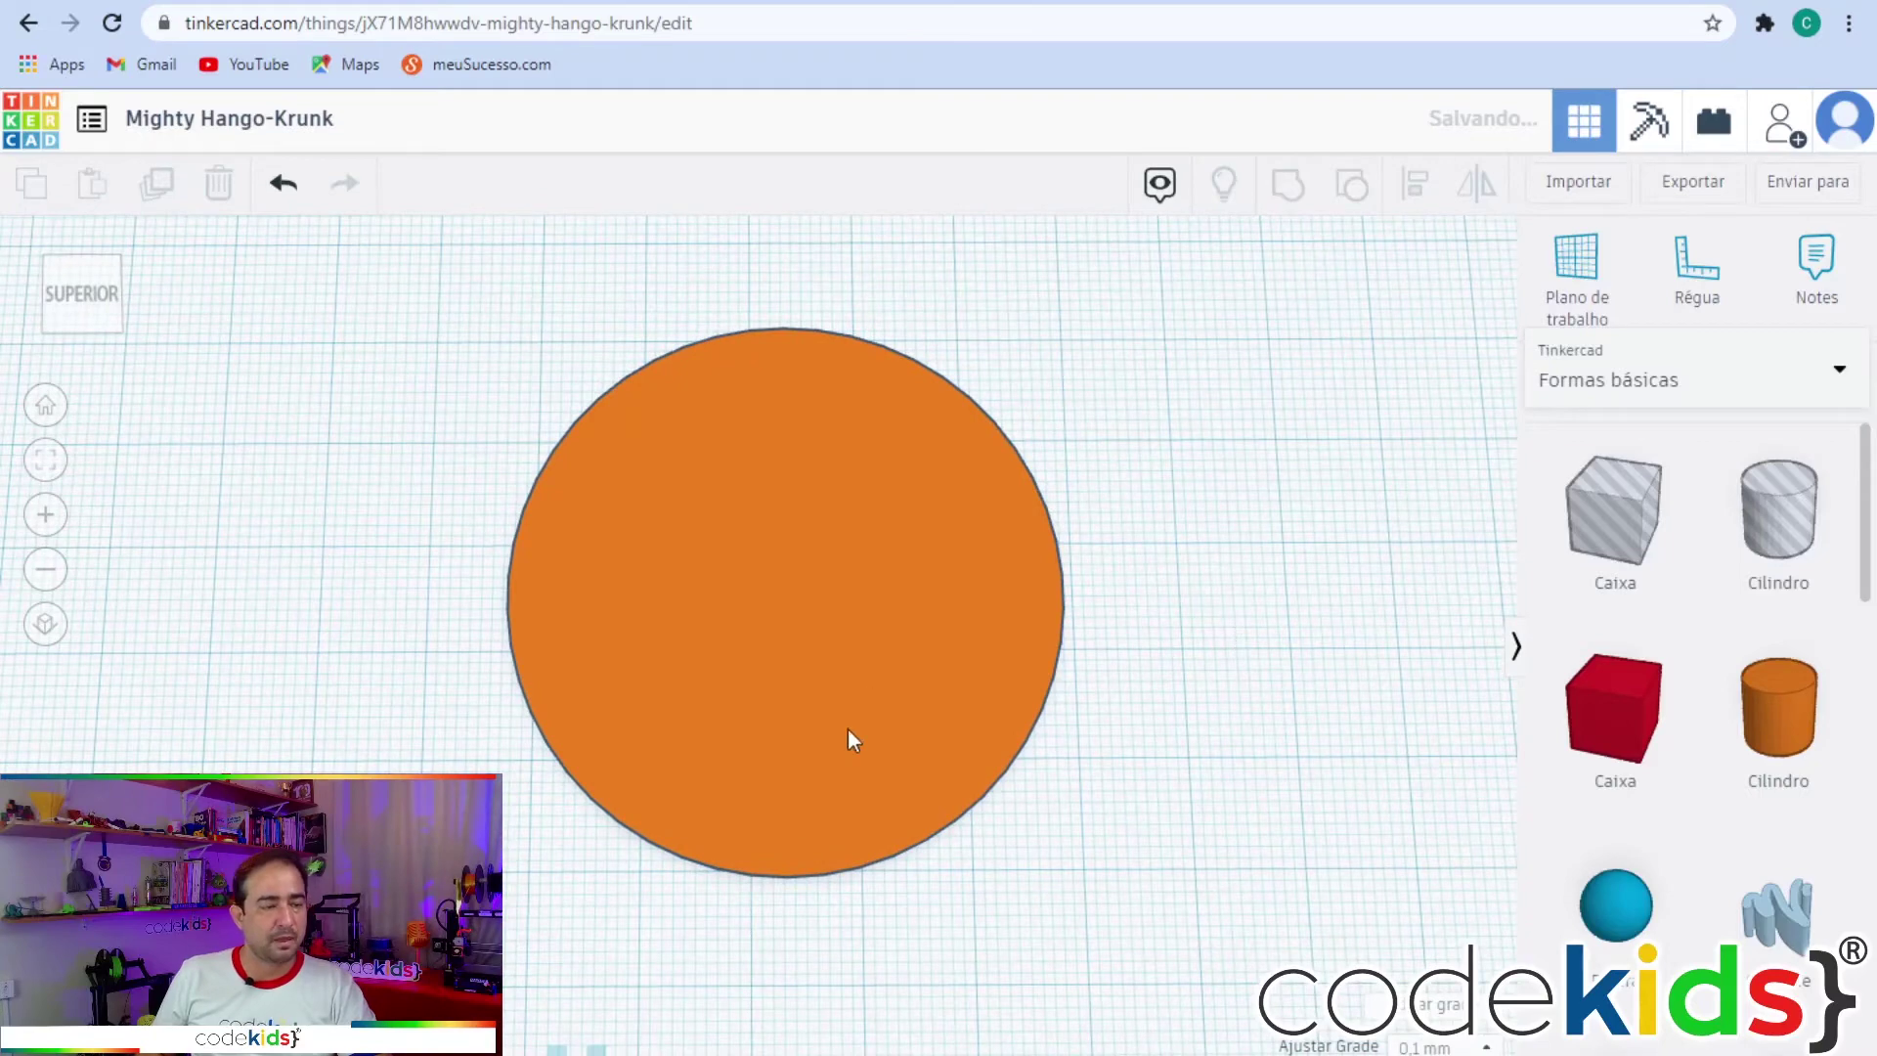
scroll(631, 801, "down", 3)
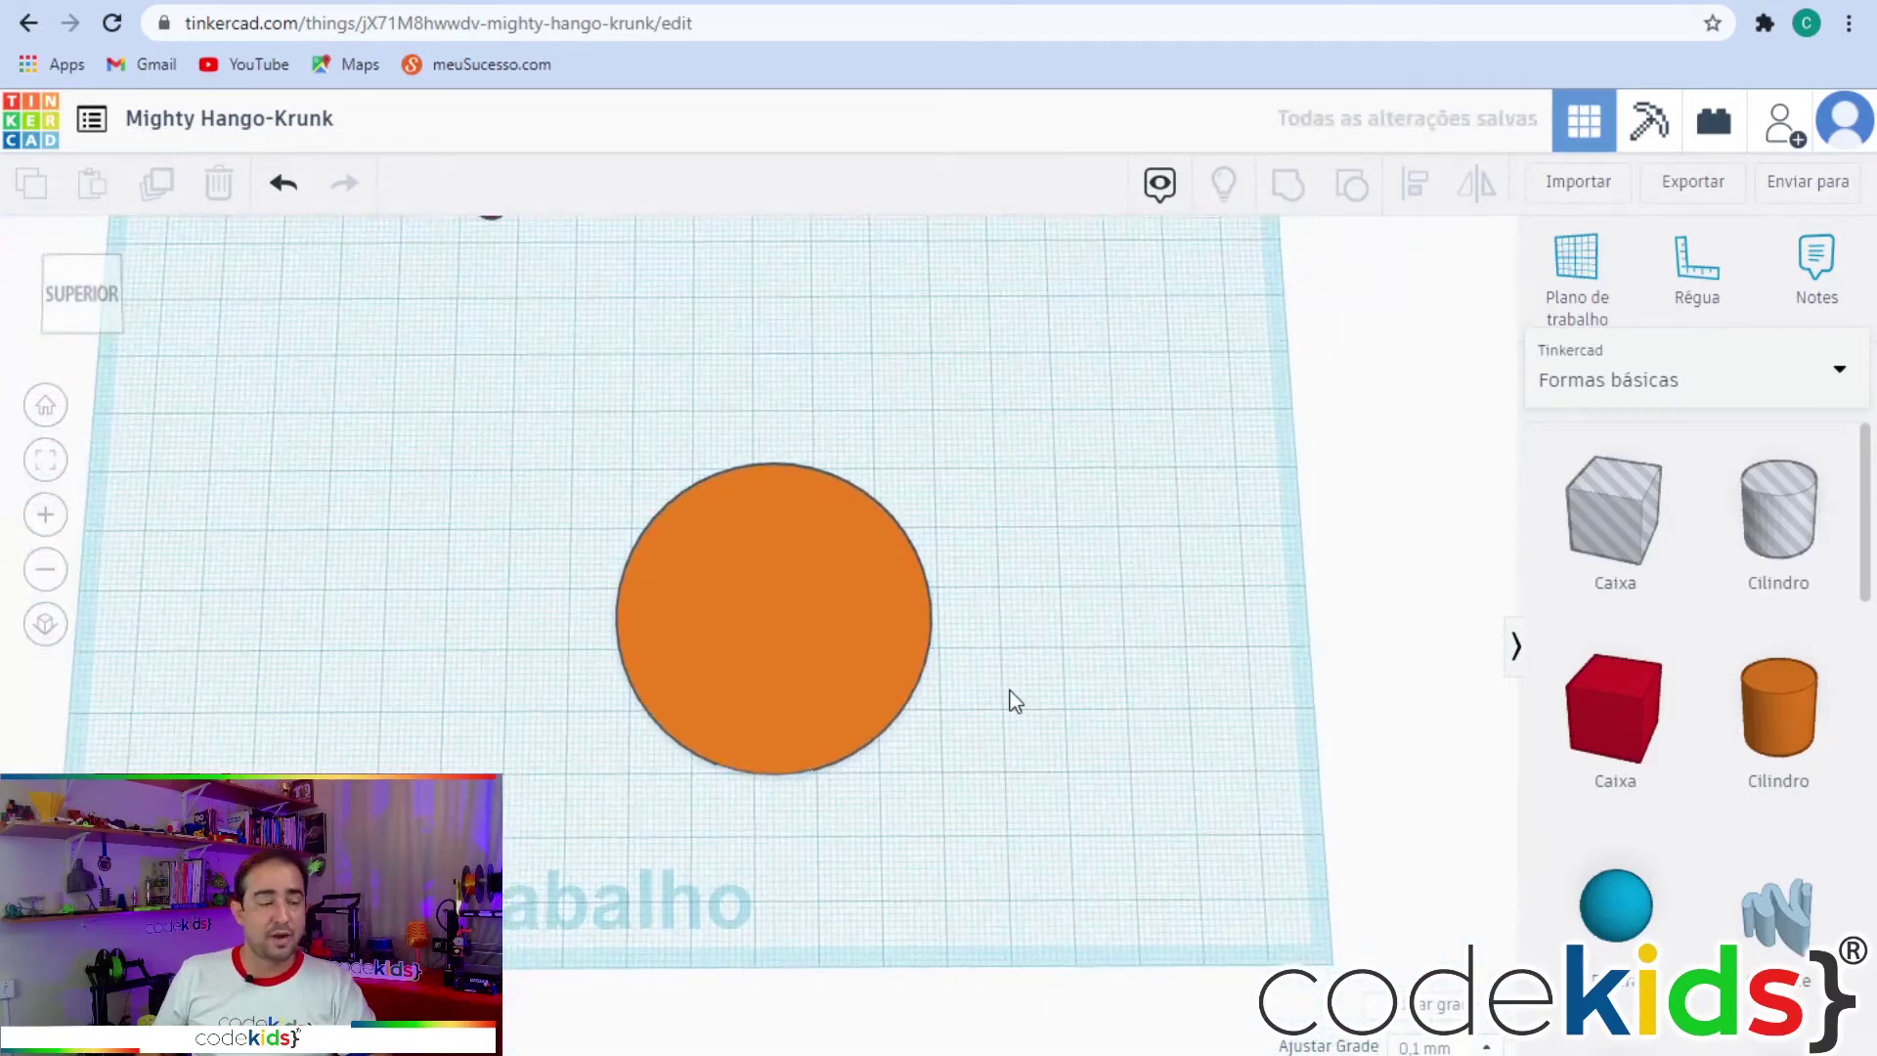
Duplicate the 50 mm disc in place and set the copy's width and length to 46 mm each.
left_click(832, 638)
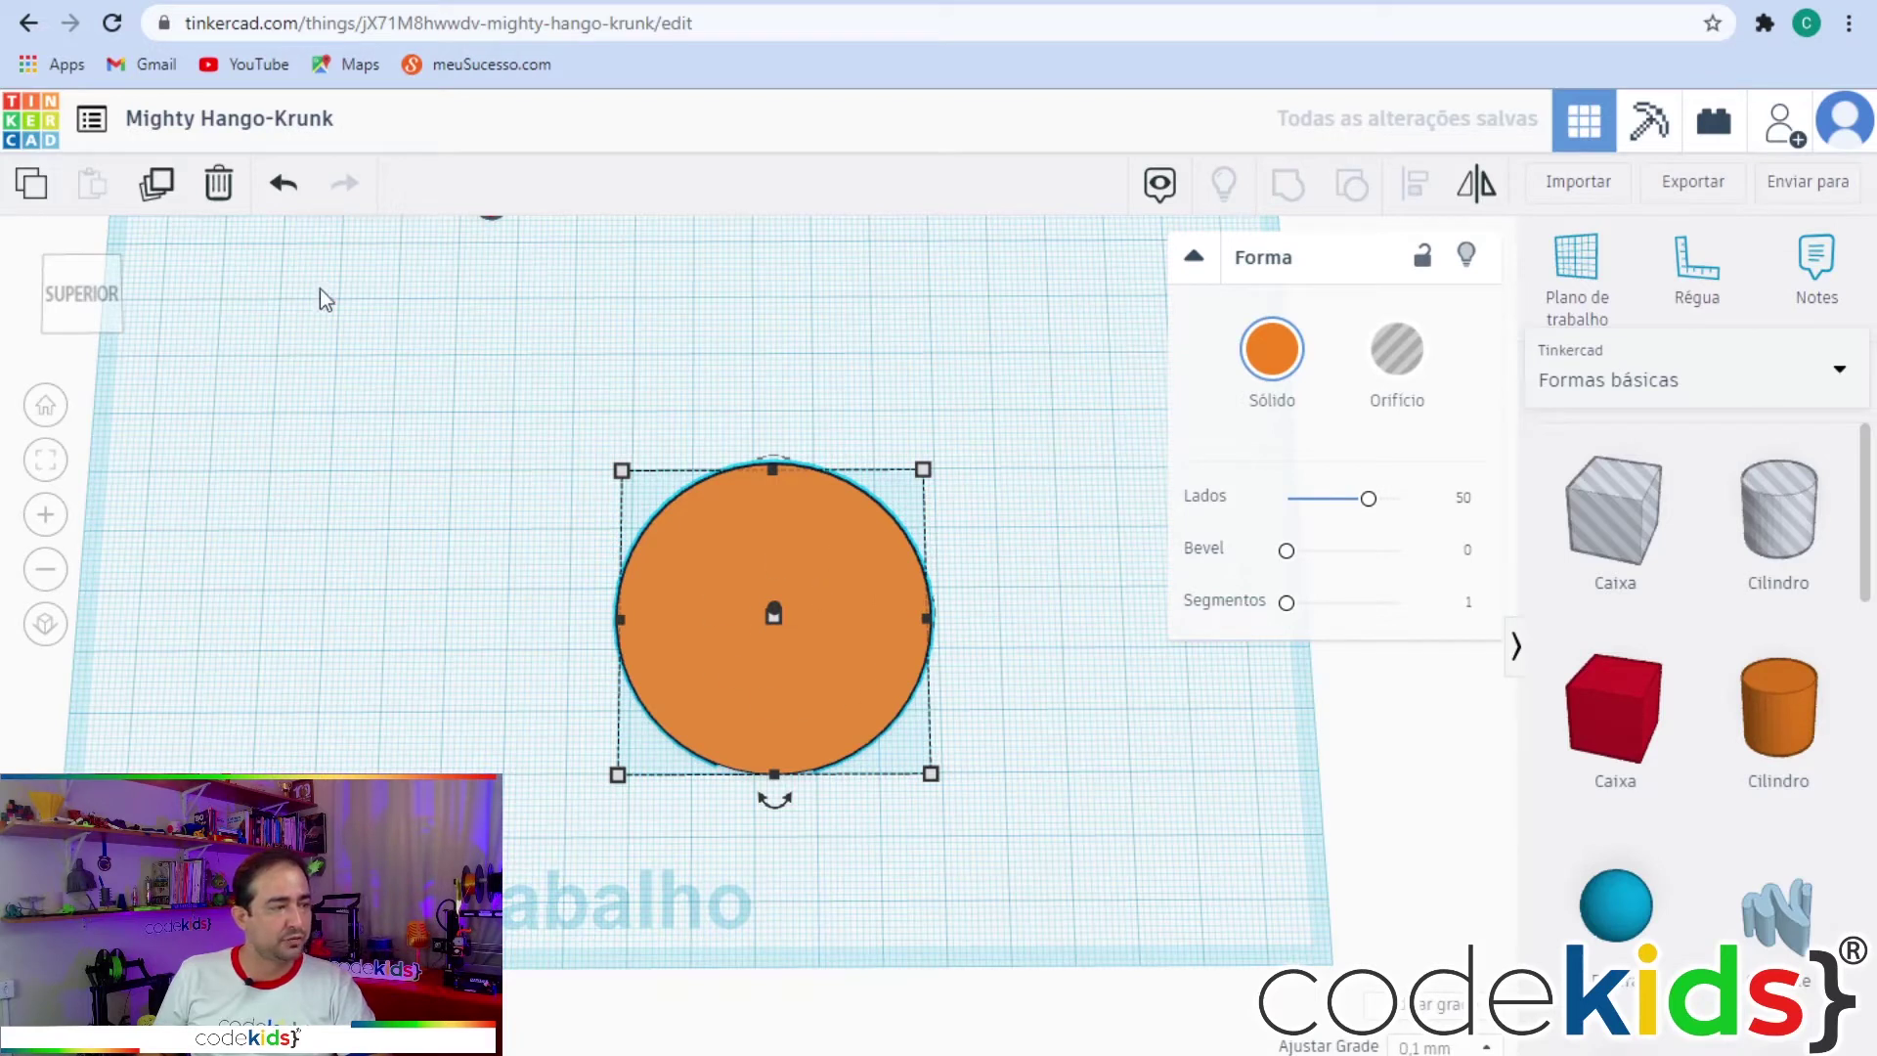
left_click(157, 184)
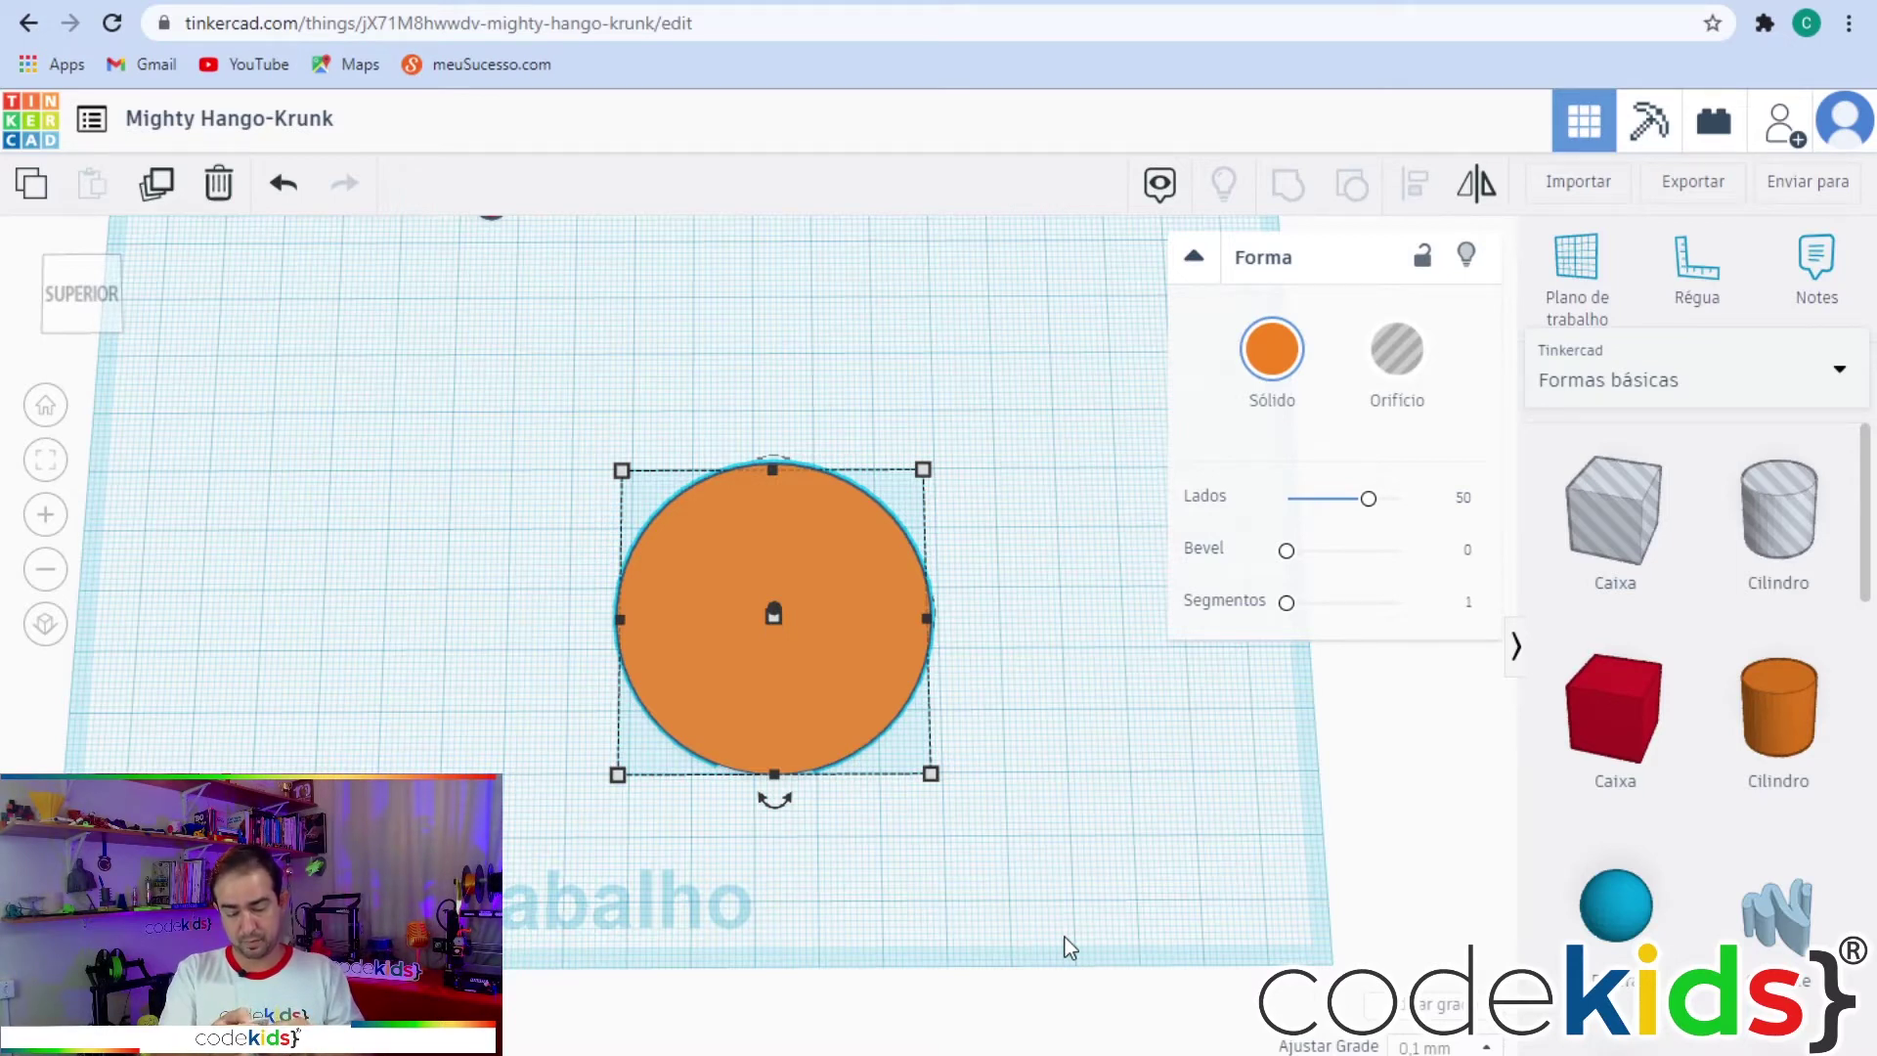
mouse_move(935, 772)
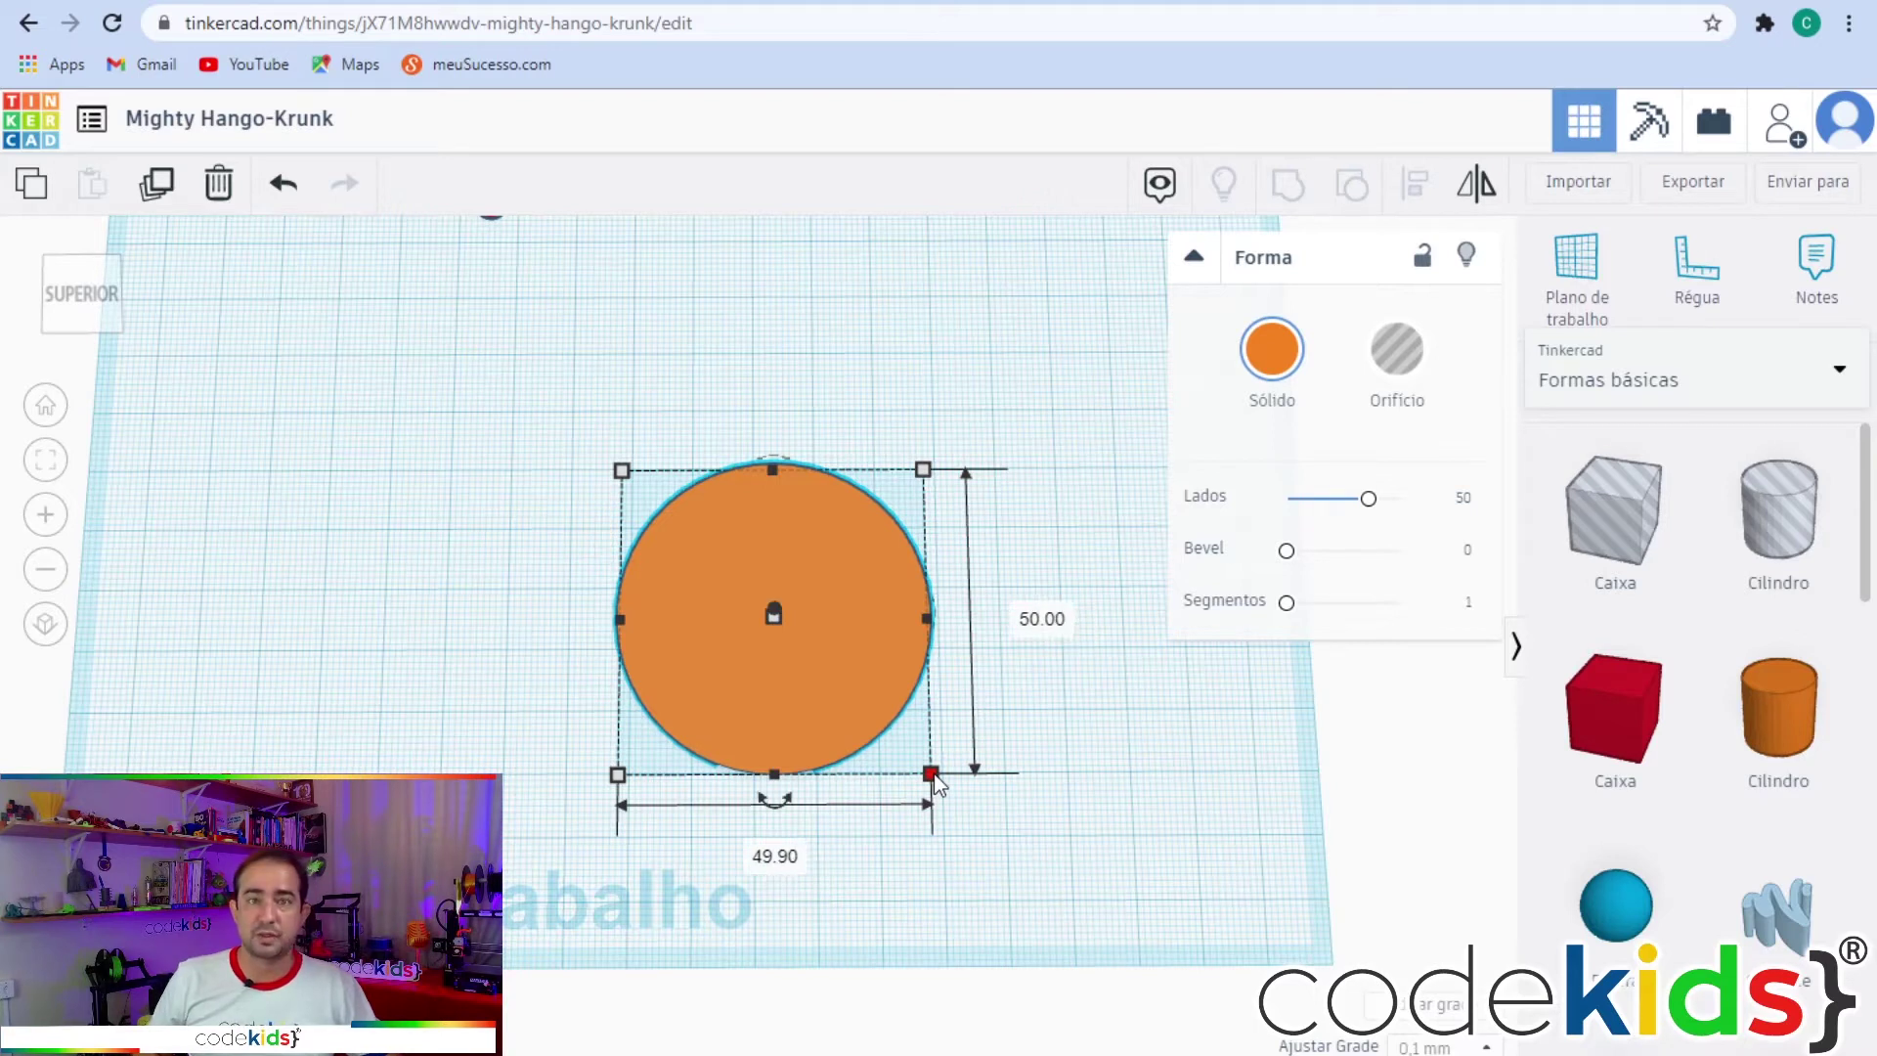
left_click(777, 860)
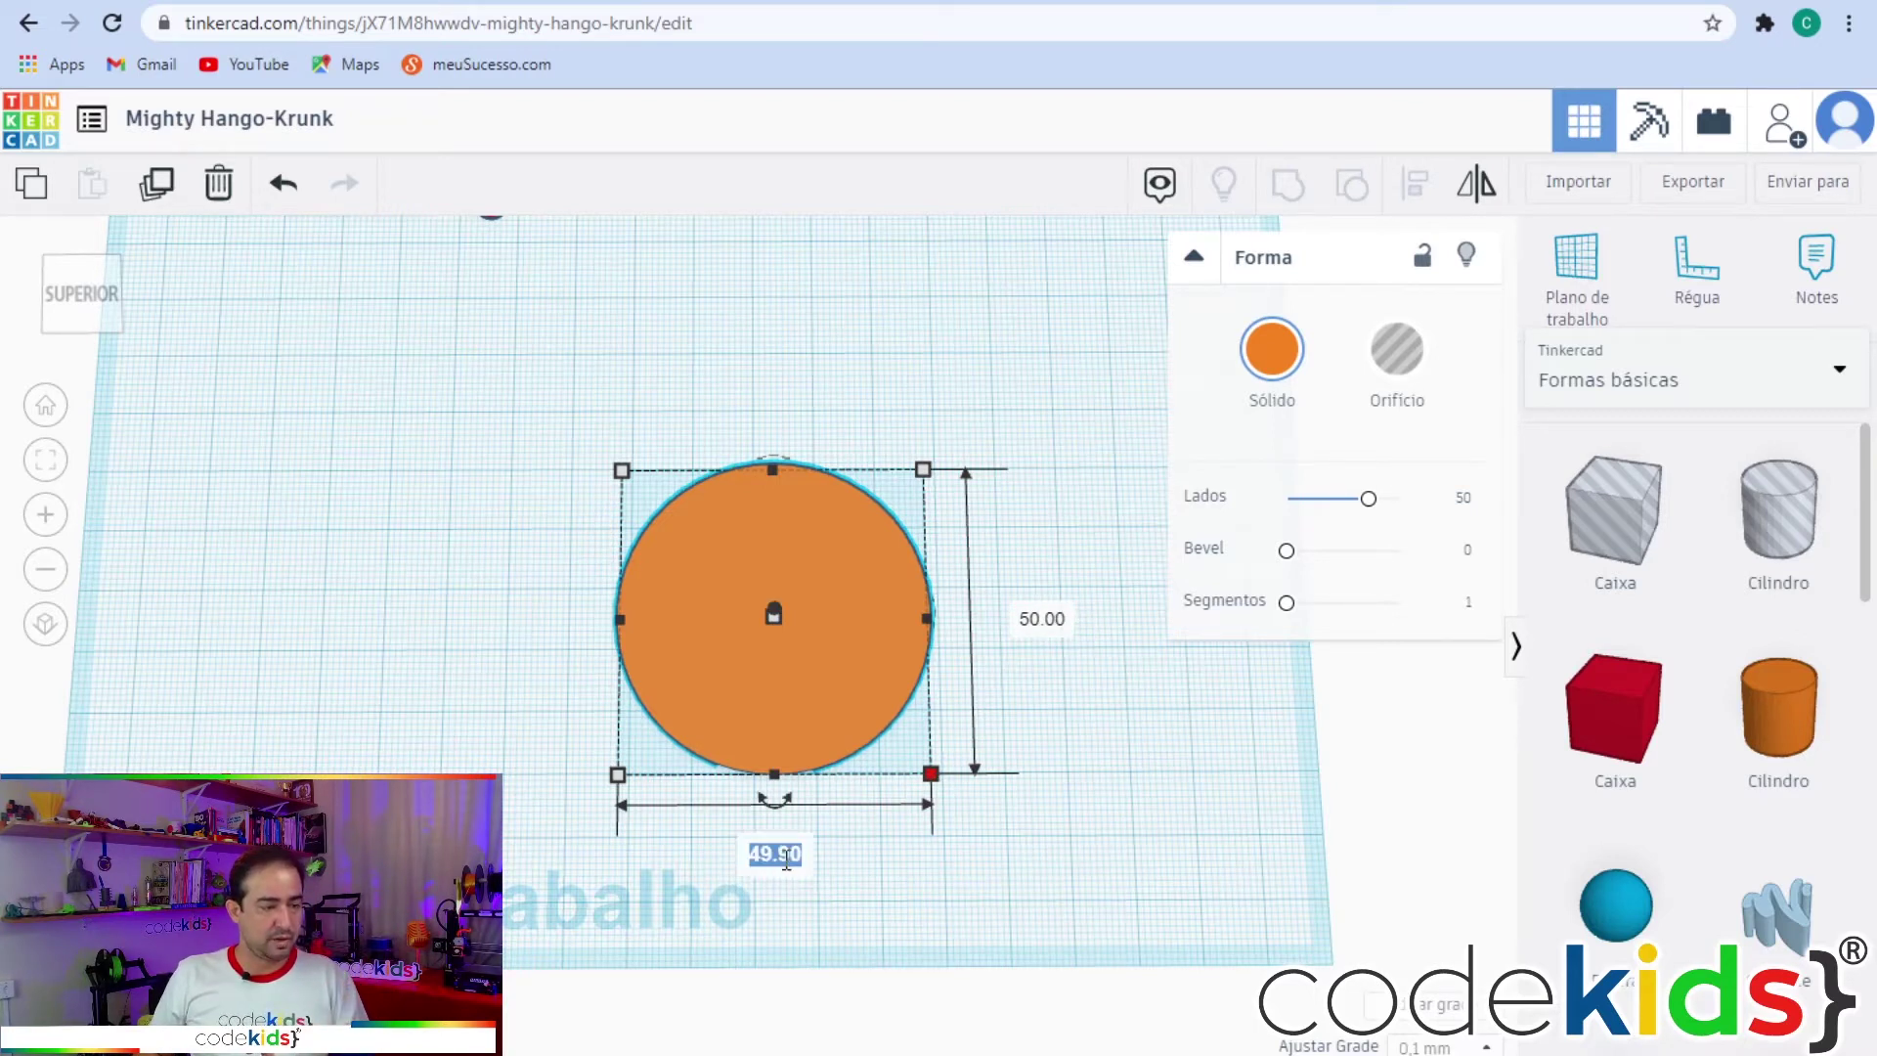
type("46")
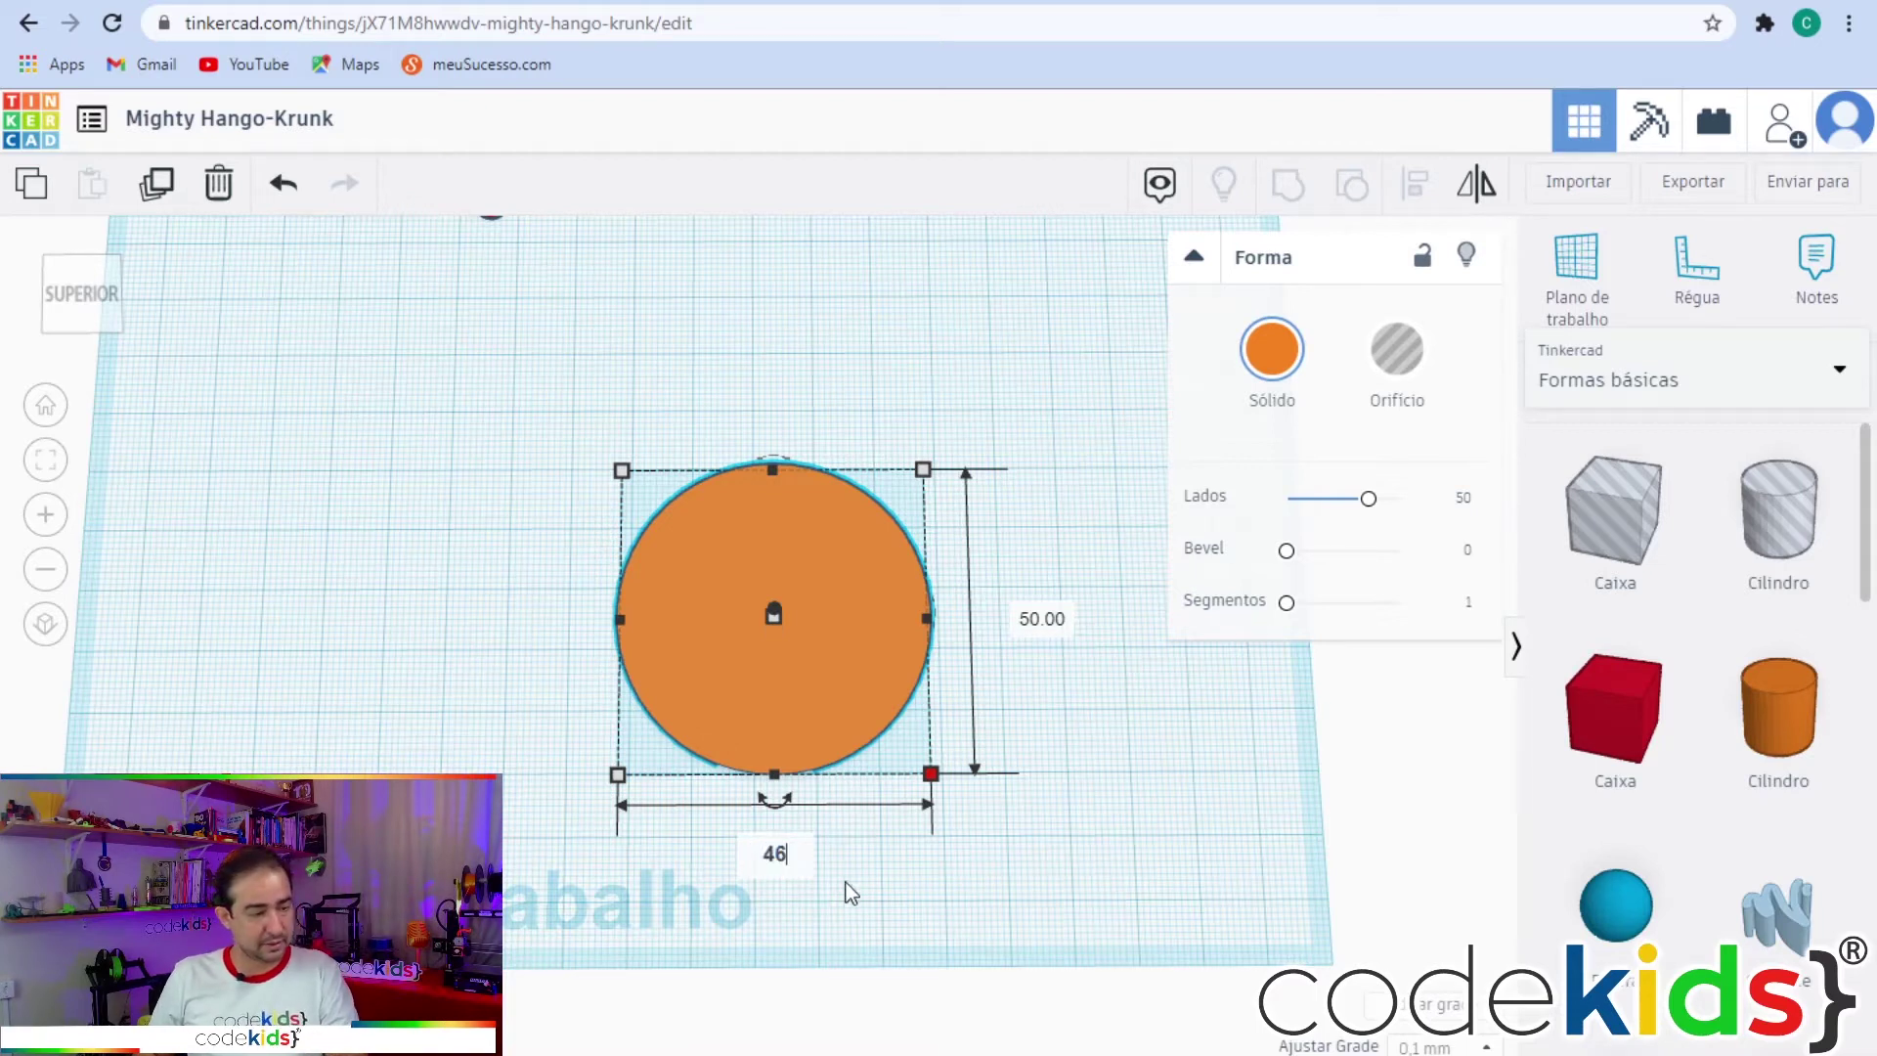
left_click(1028, 620)
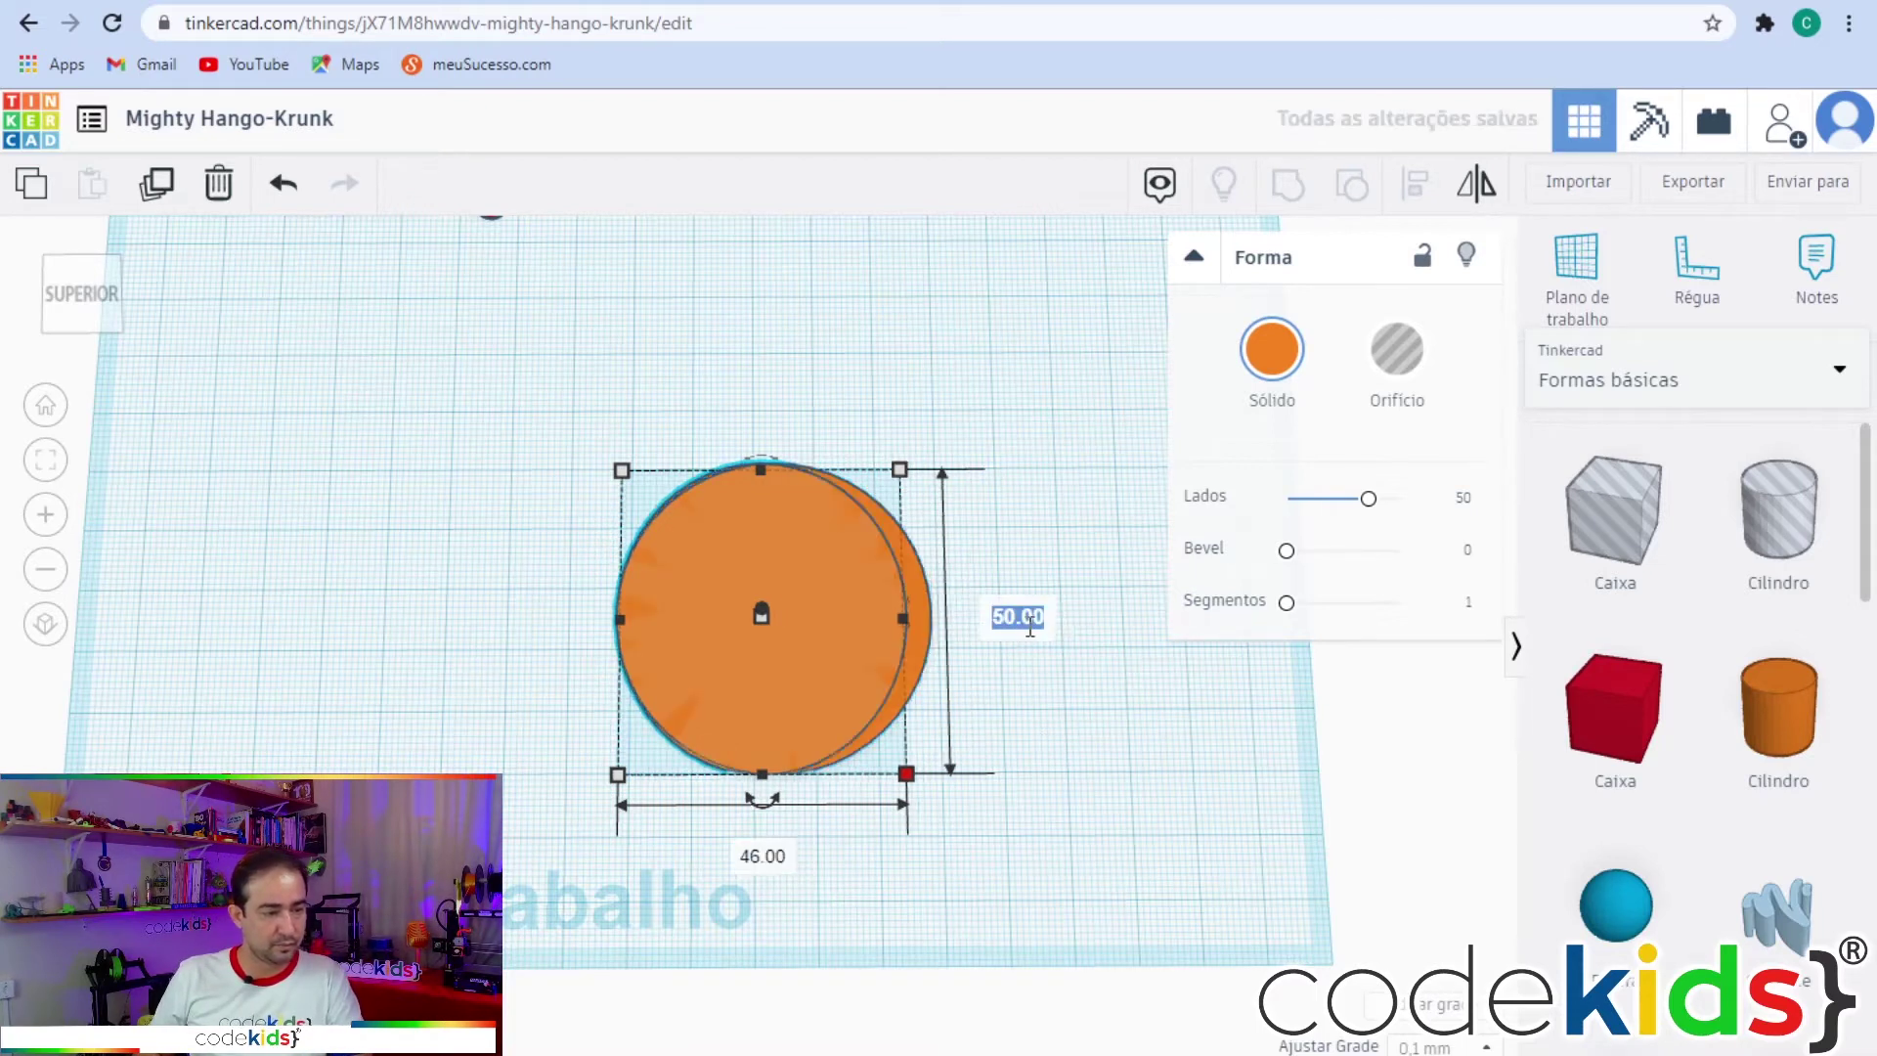
type("46")
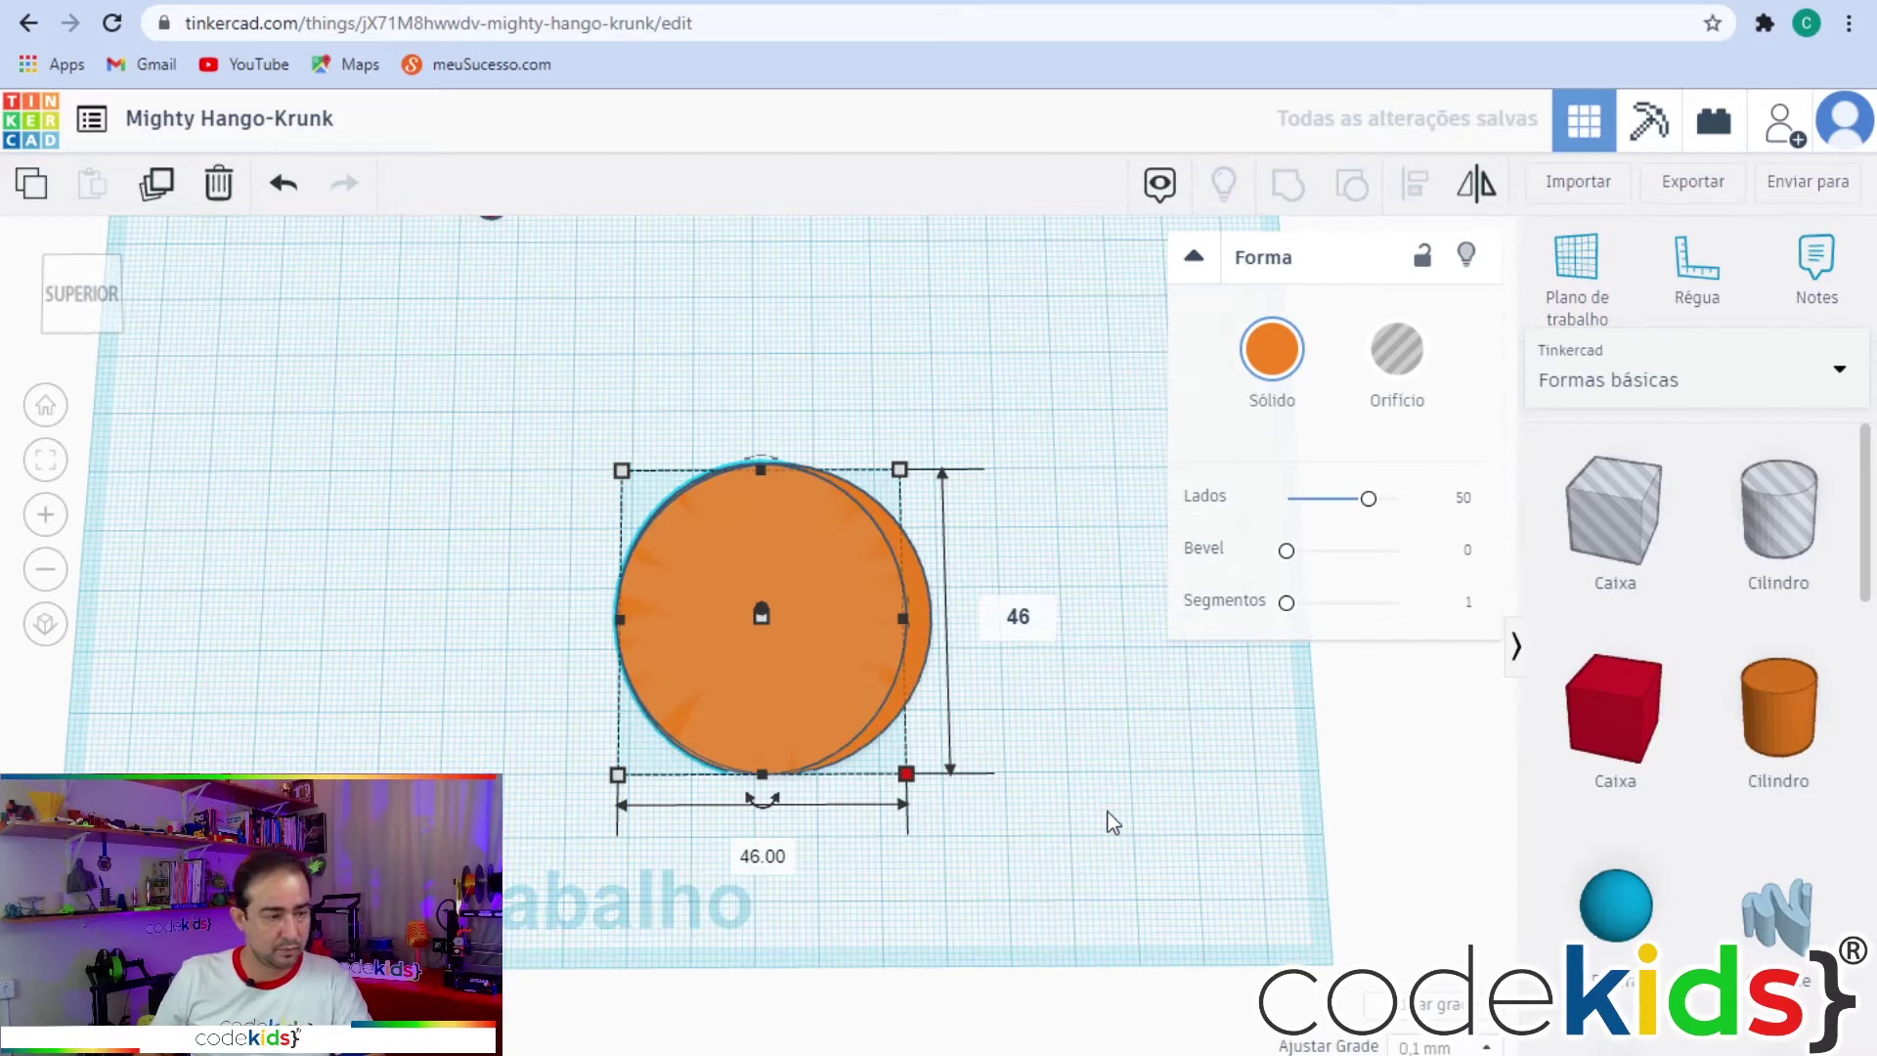
key("Return")
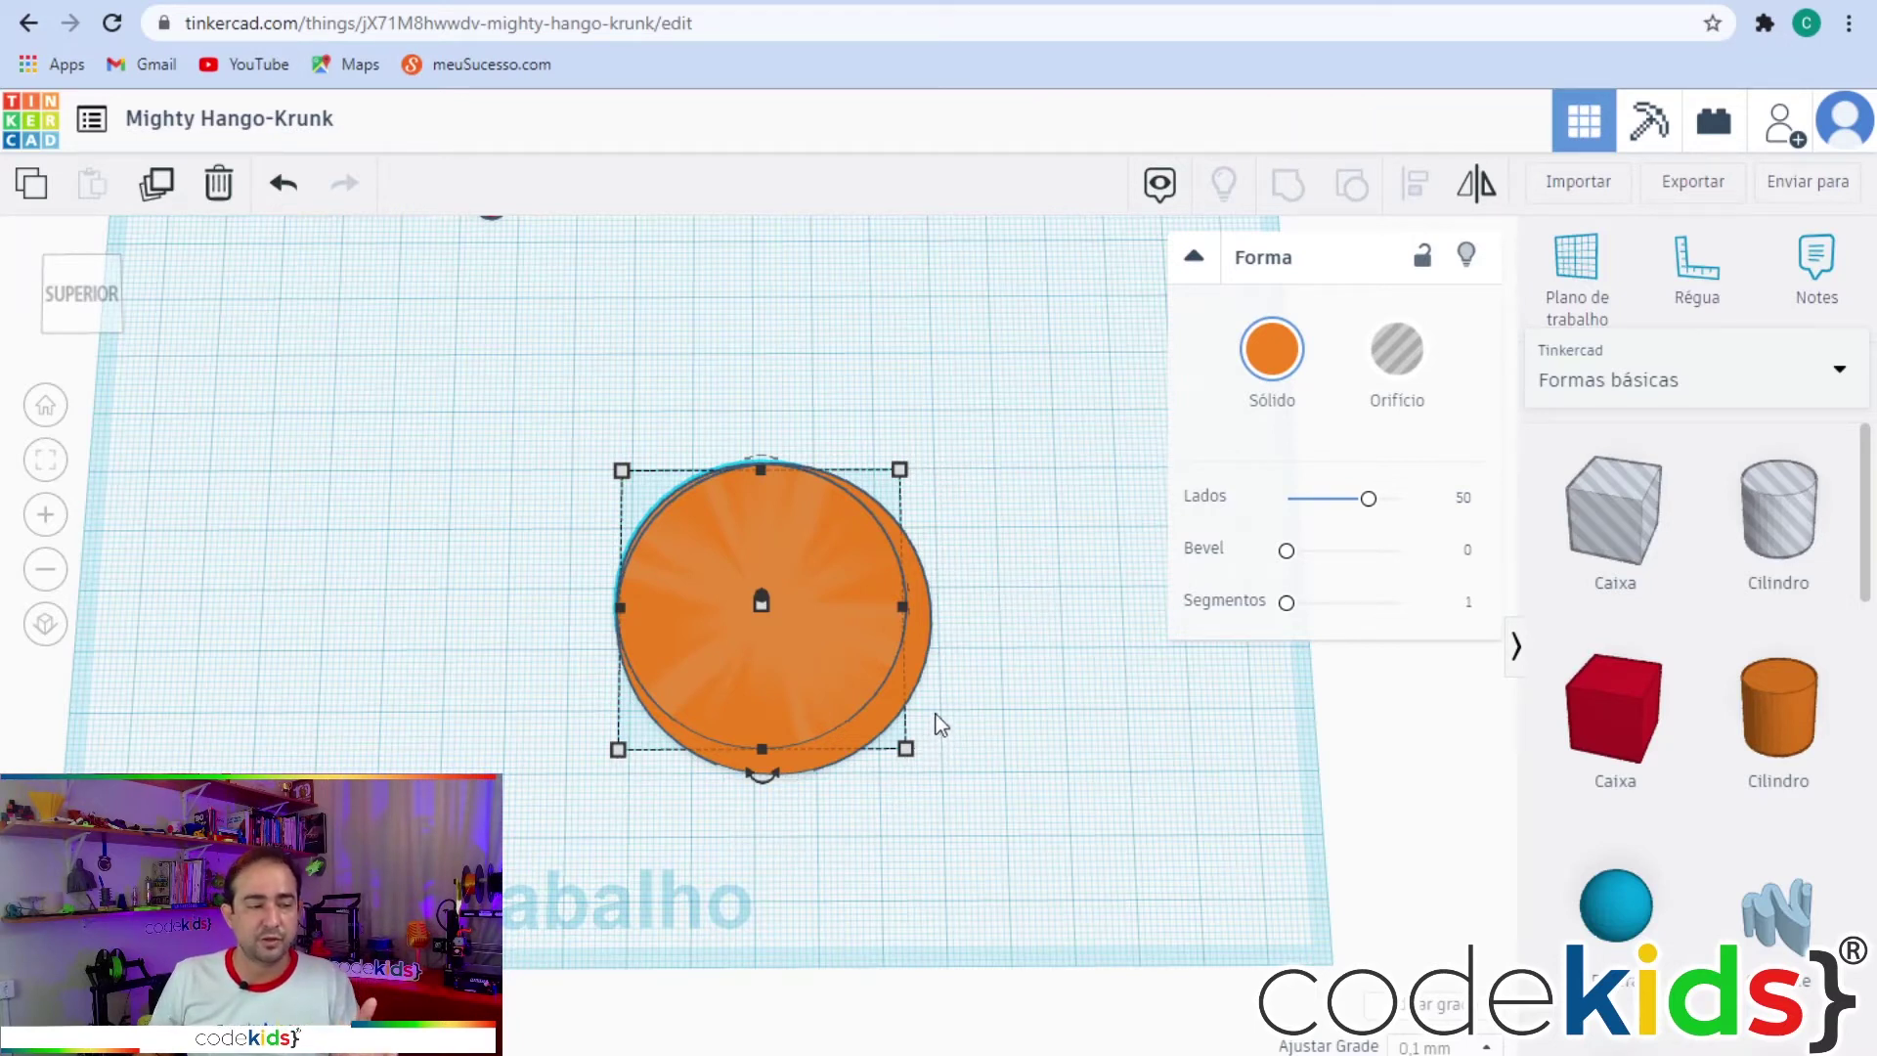
Turn the 46 mm disc into a hole and align it to the centre of the larger disc in both directions.
left_click(1404, 361)
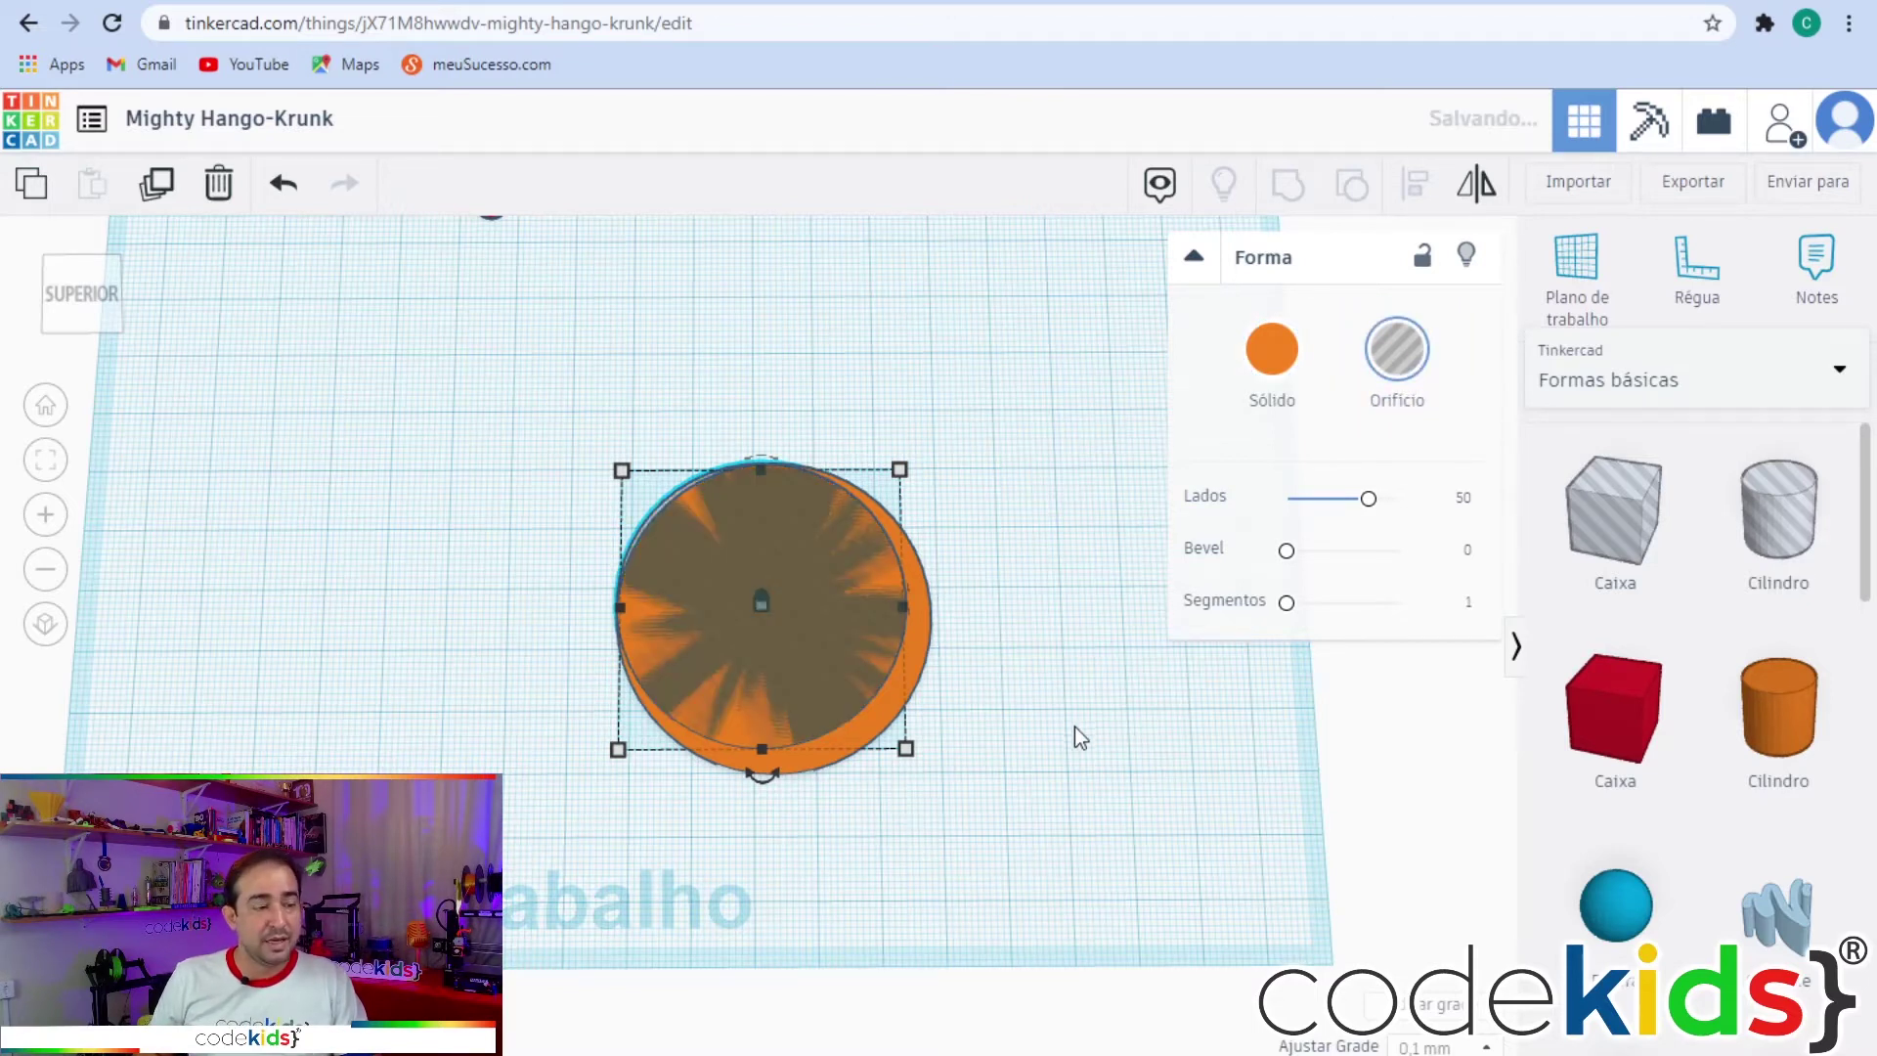
left_click(1006, 880)
left_click_drag(1036, 904, 518, 419)
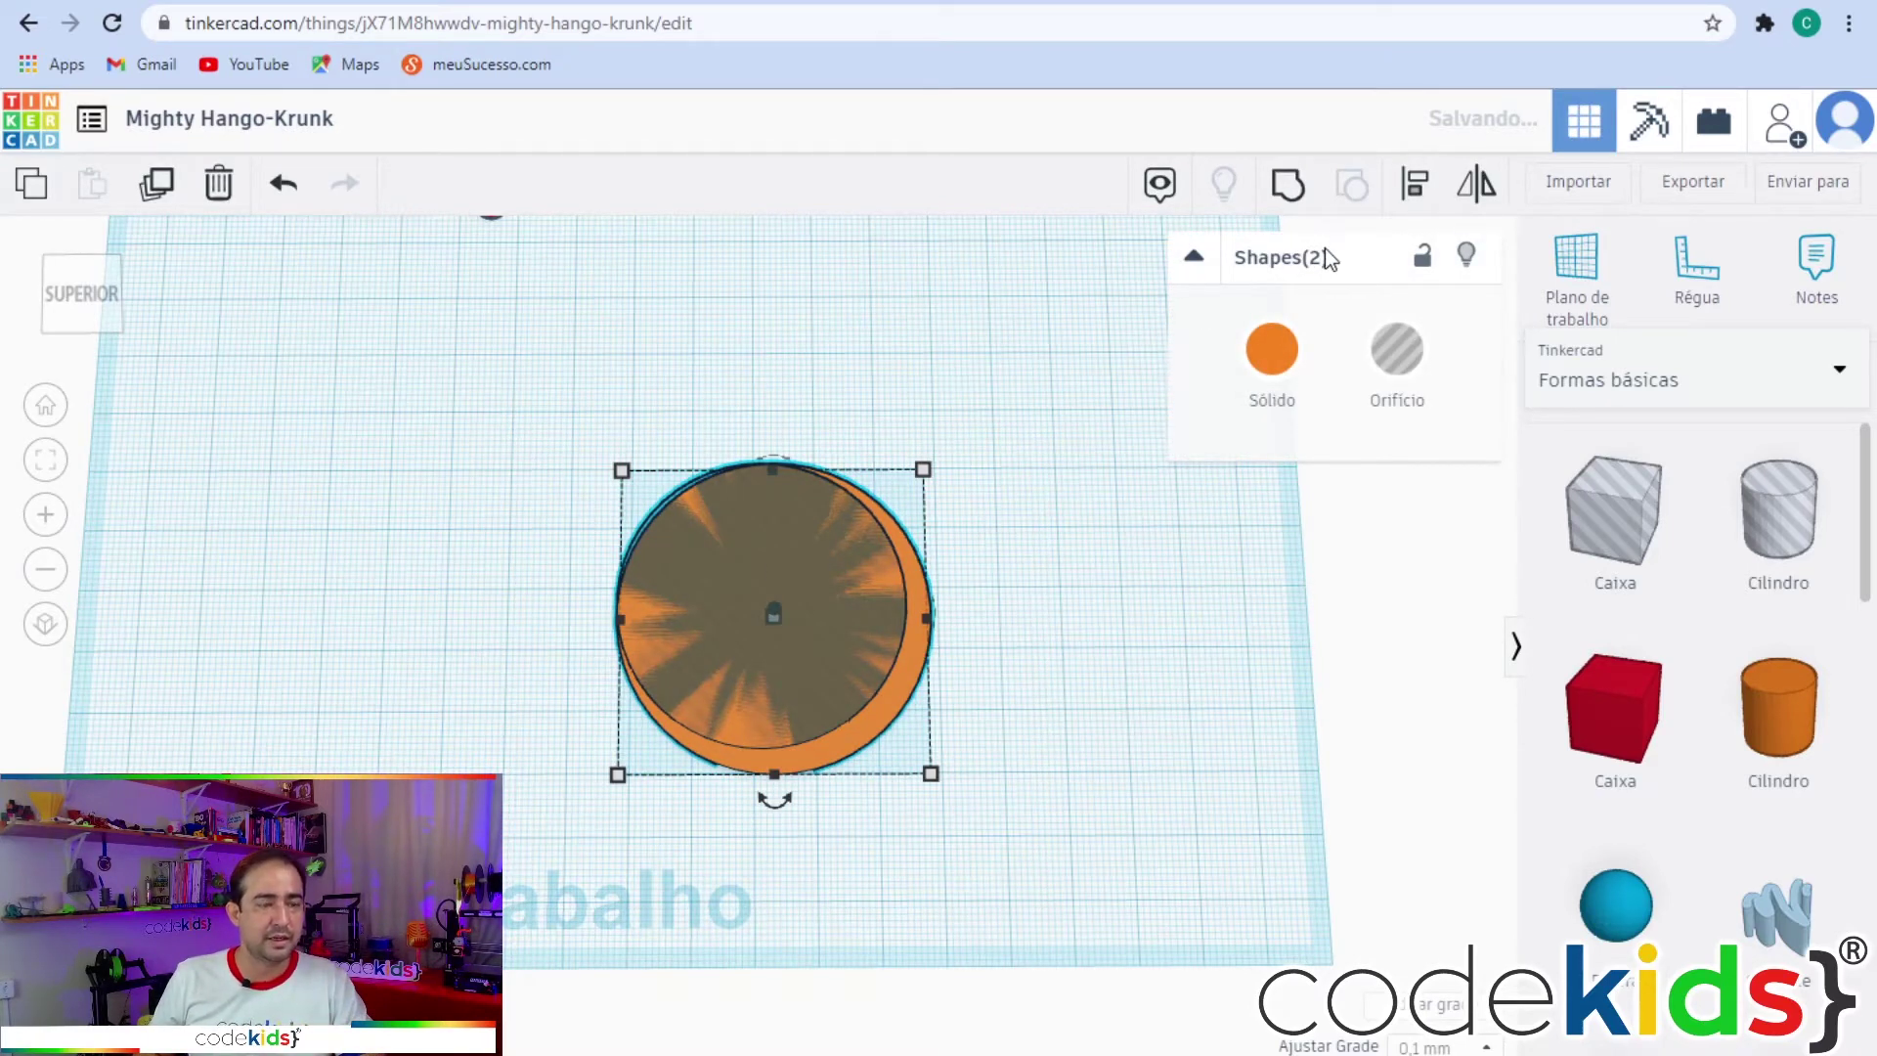
left_click(1416, 195)
left_click(774, 801)
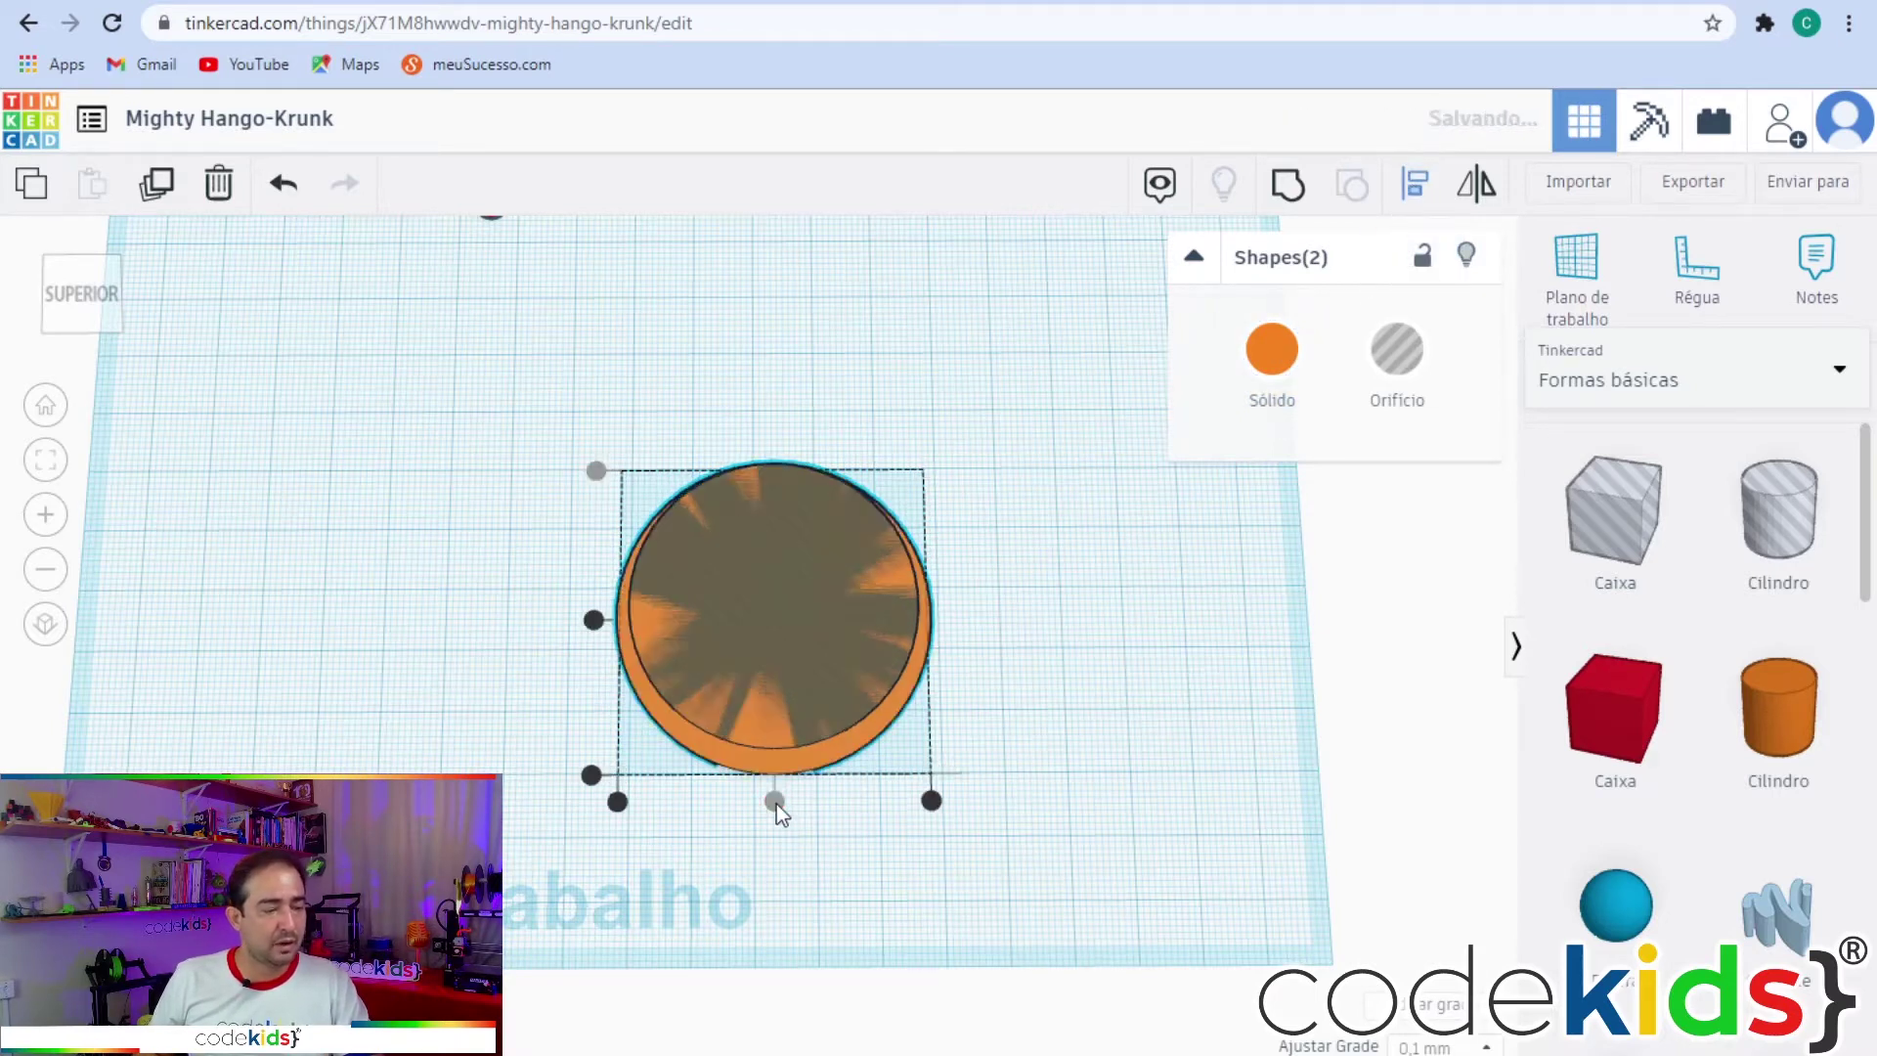
left_click(593, 620)
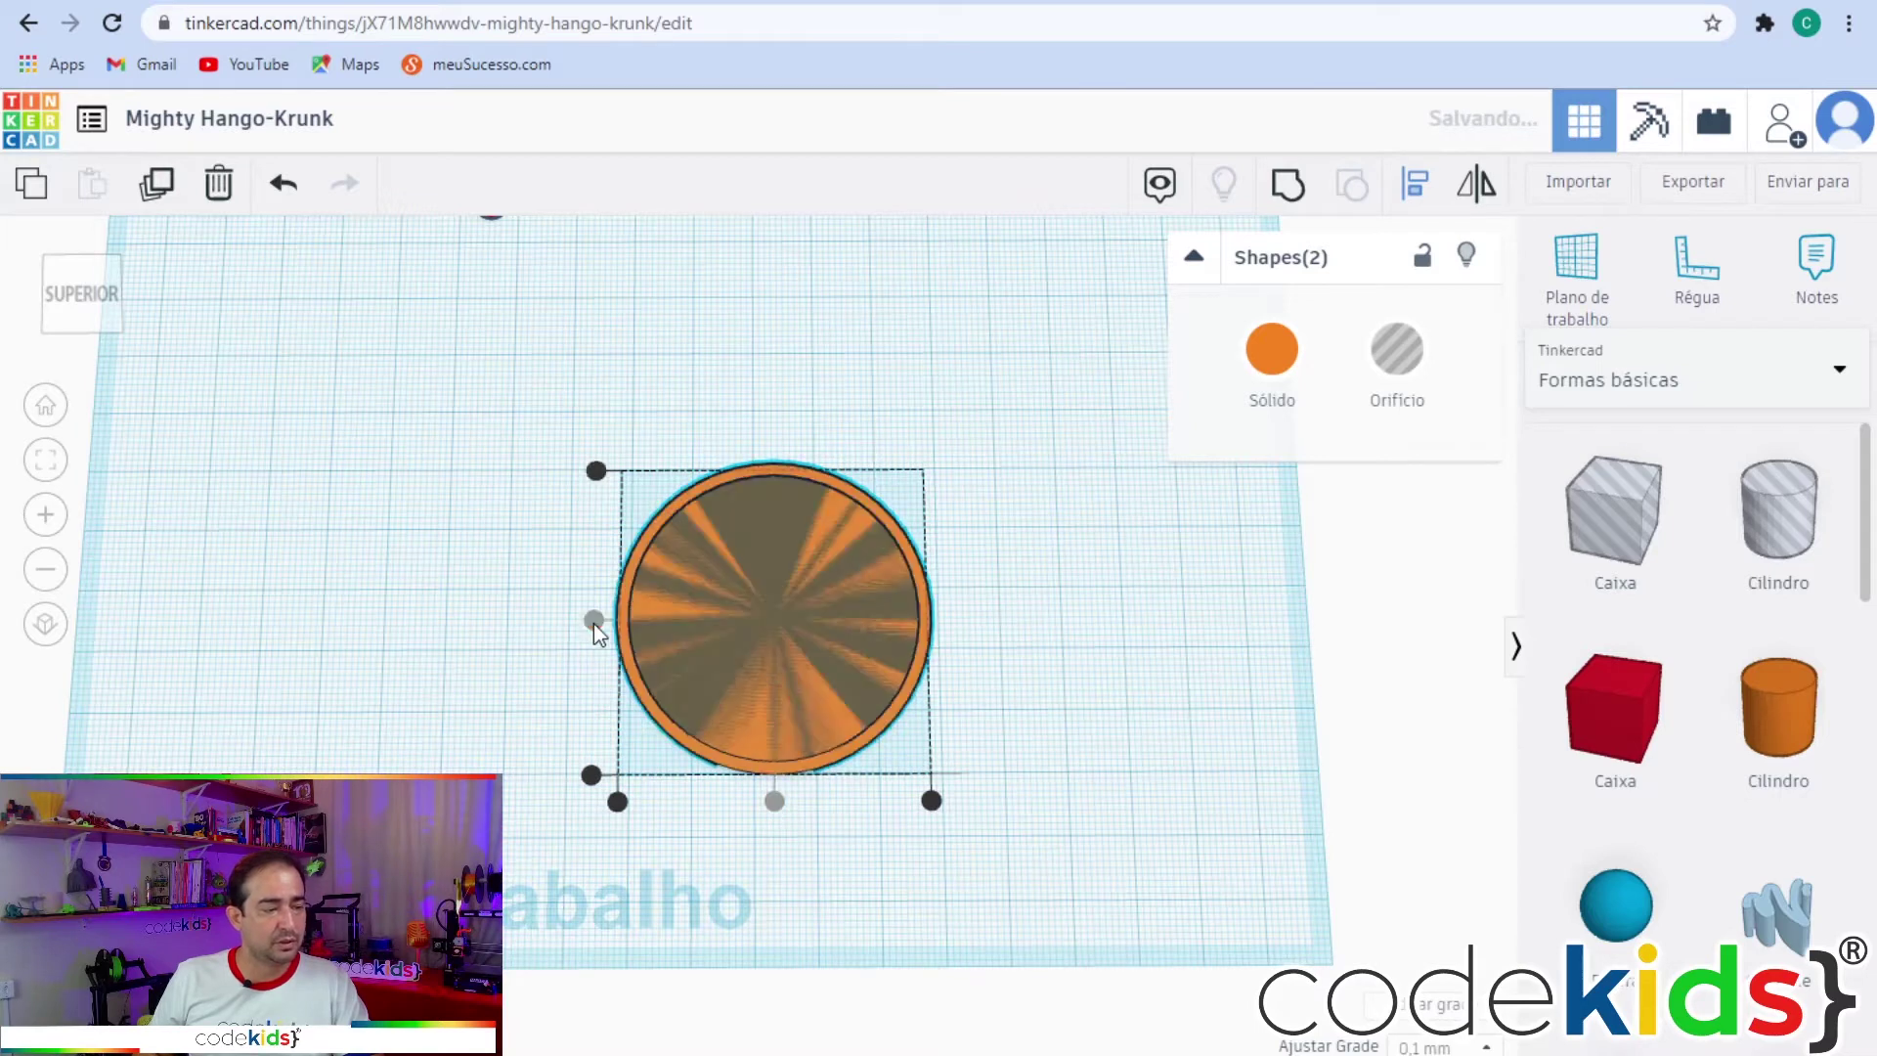
Group the solid disc with the hole disc to cut it into a thin ring.
left_click(459, 660)
left_click_drag(1064, 829, 520, 434)
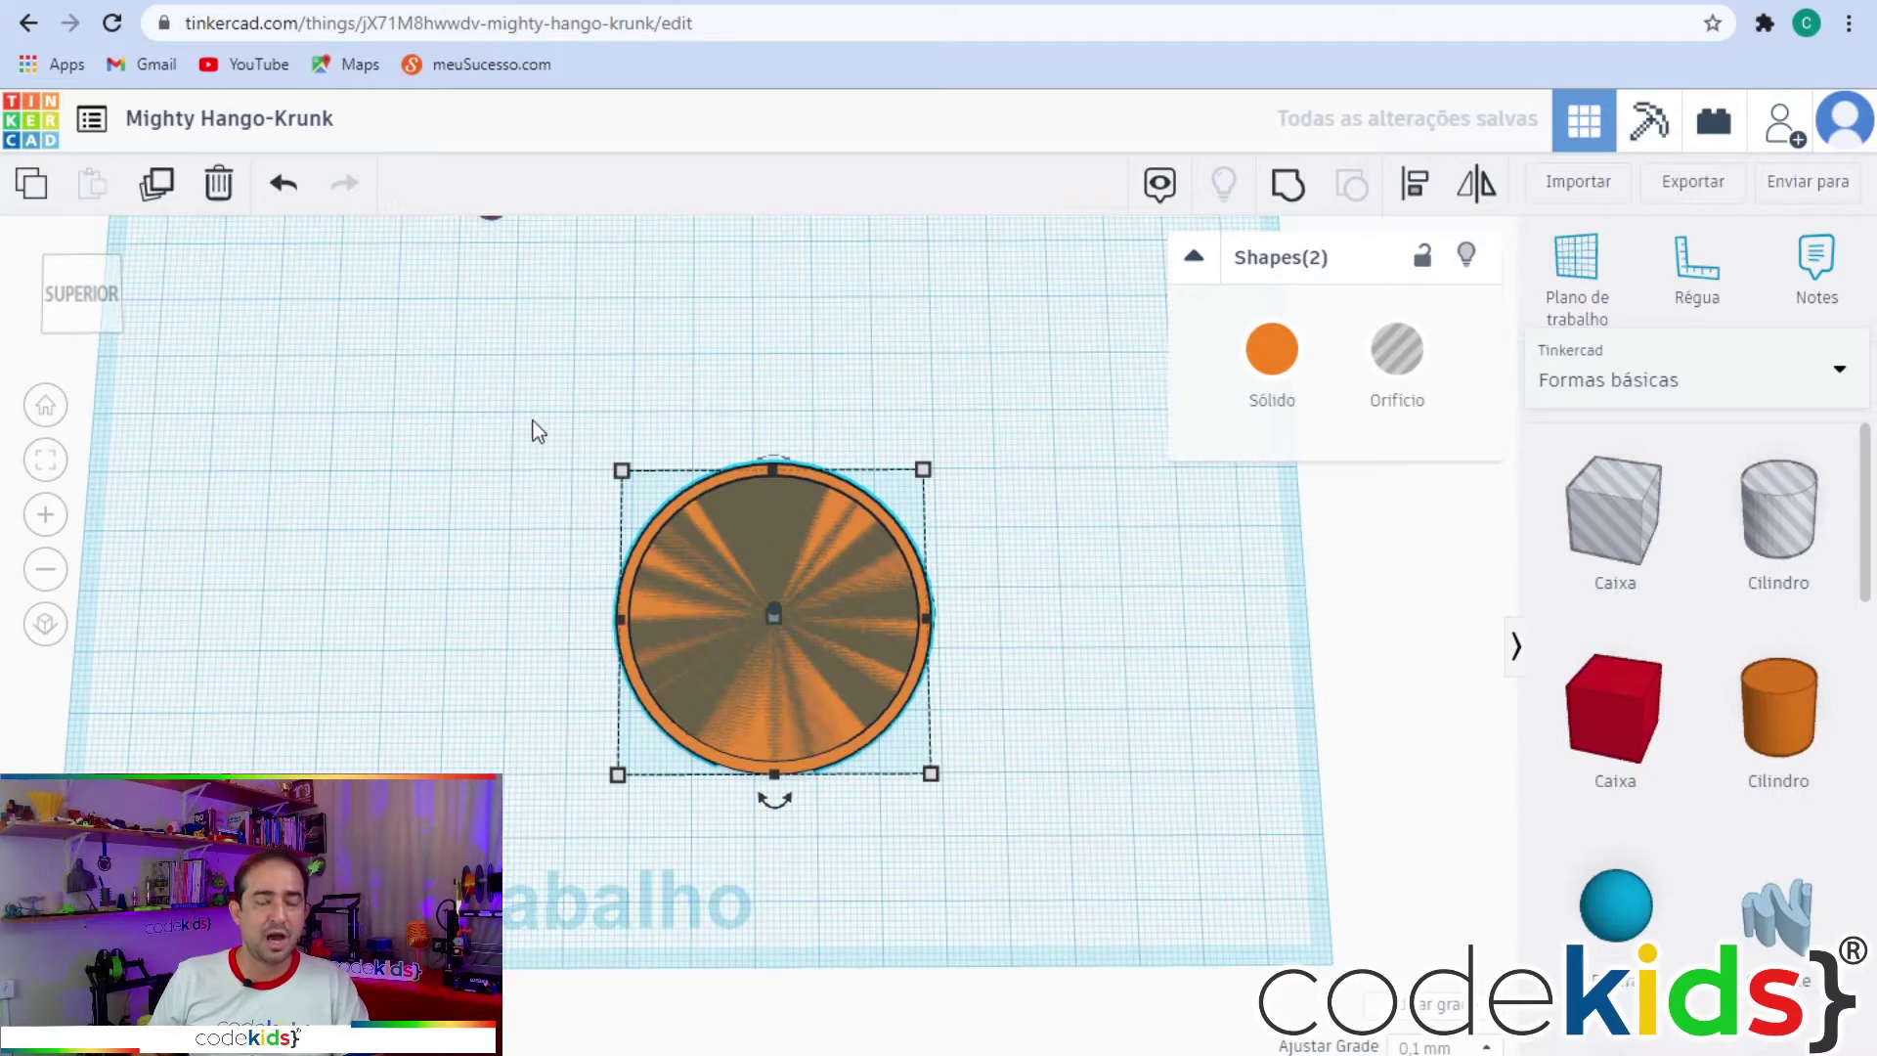
left_click(1287, 188)
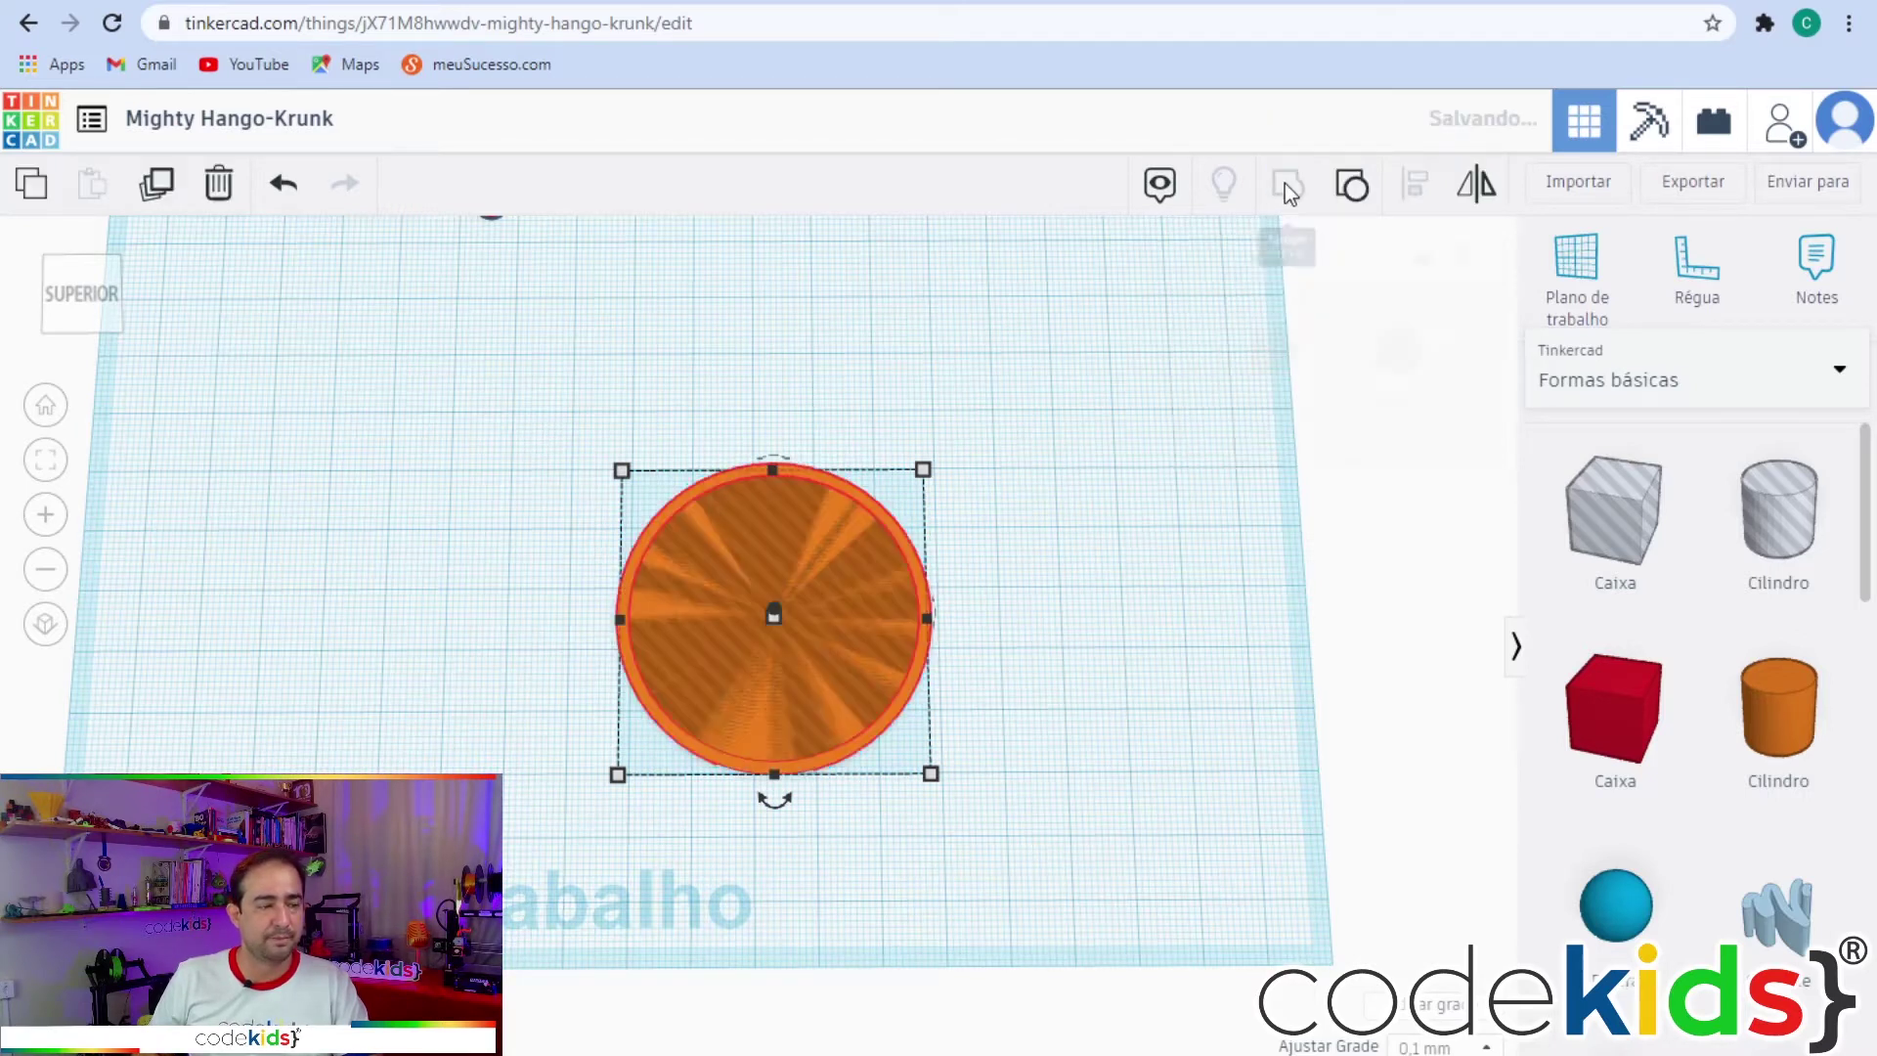
left_click(1038, 786)
right_click_drag(1040, 782, 956, 777)
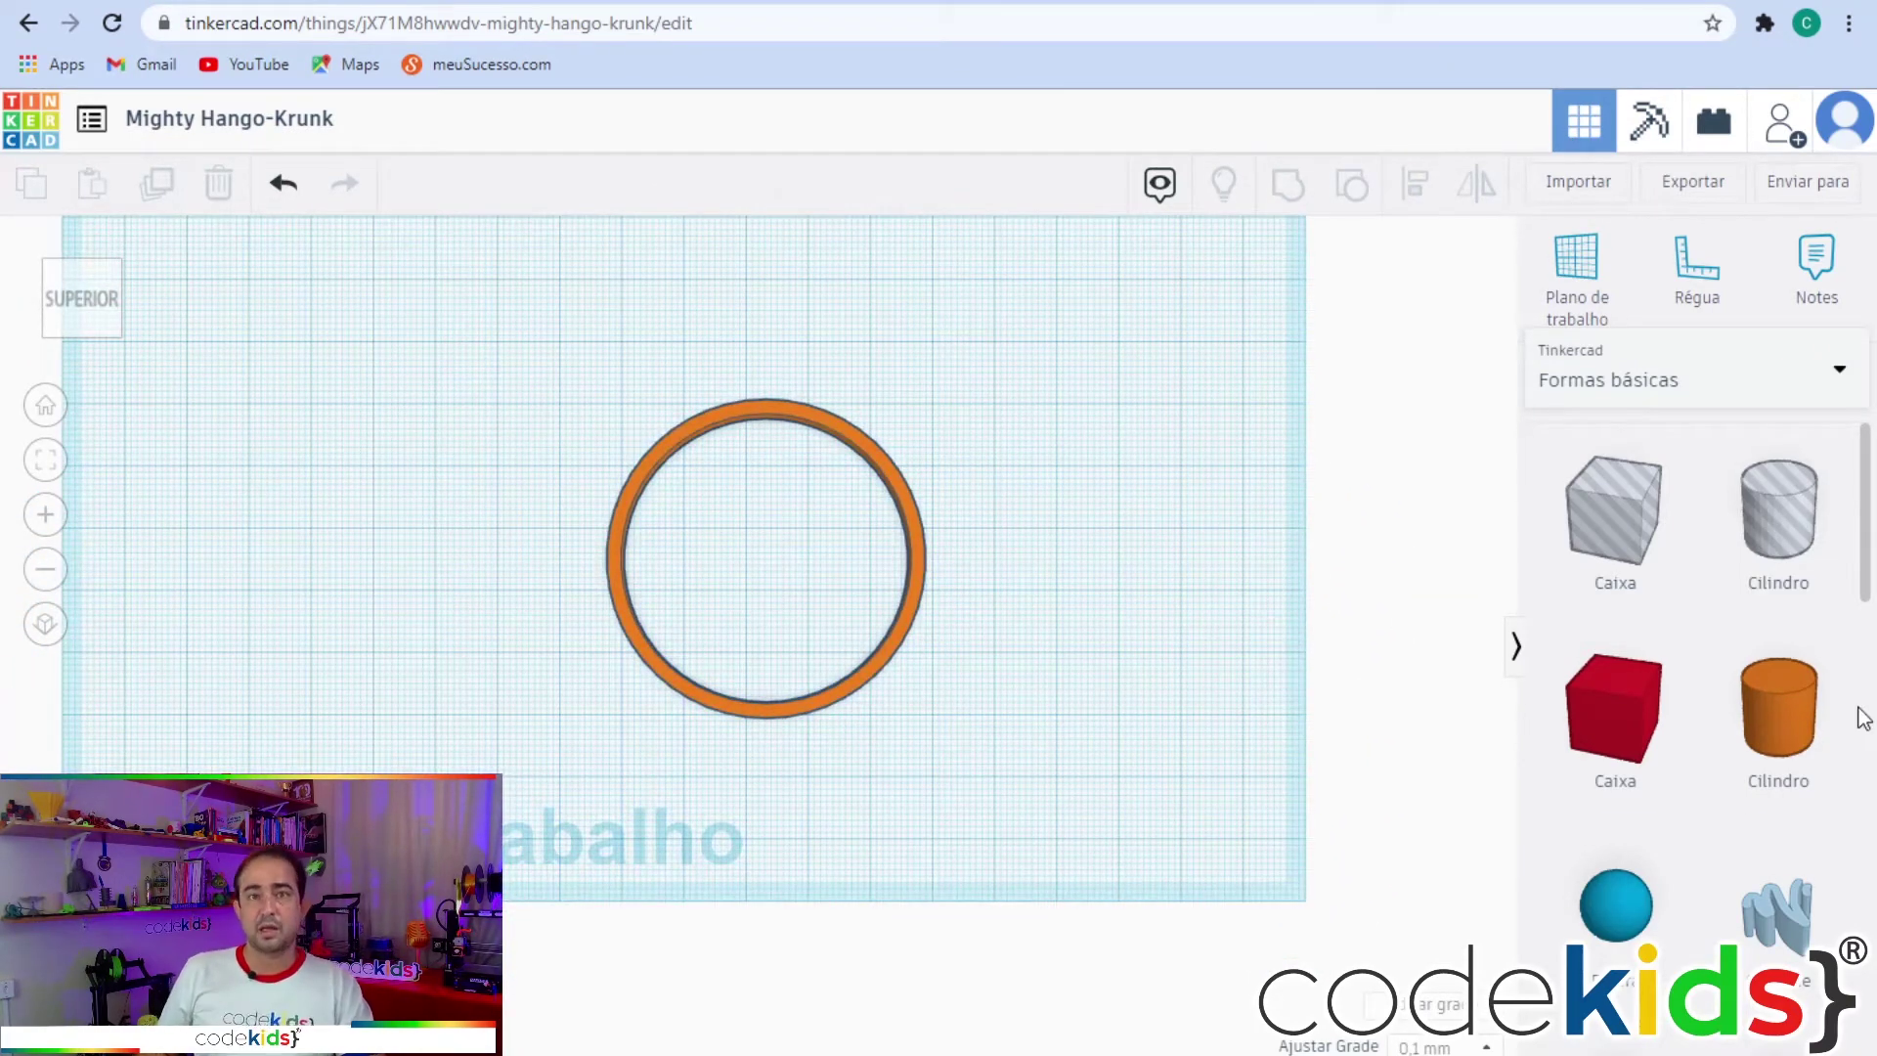
Place a text shape from the basic shapes beside the ring and change its text to F.
scroll(1745, 668, "down", 4)
scroll(1753, 670, "down", 3)
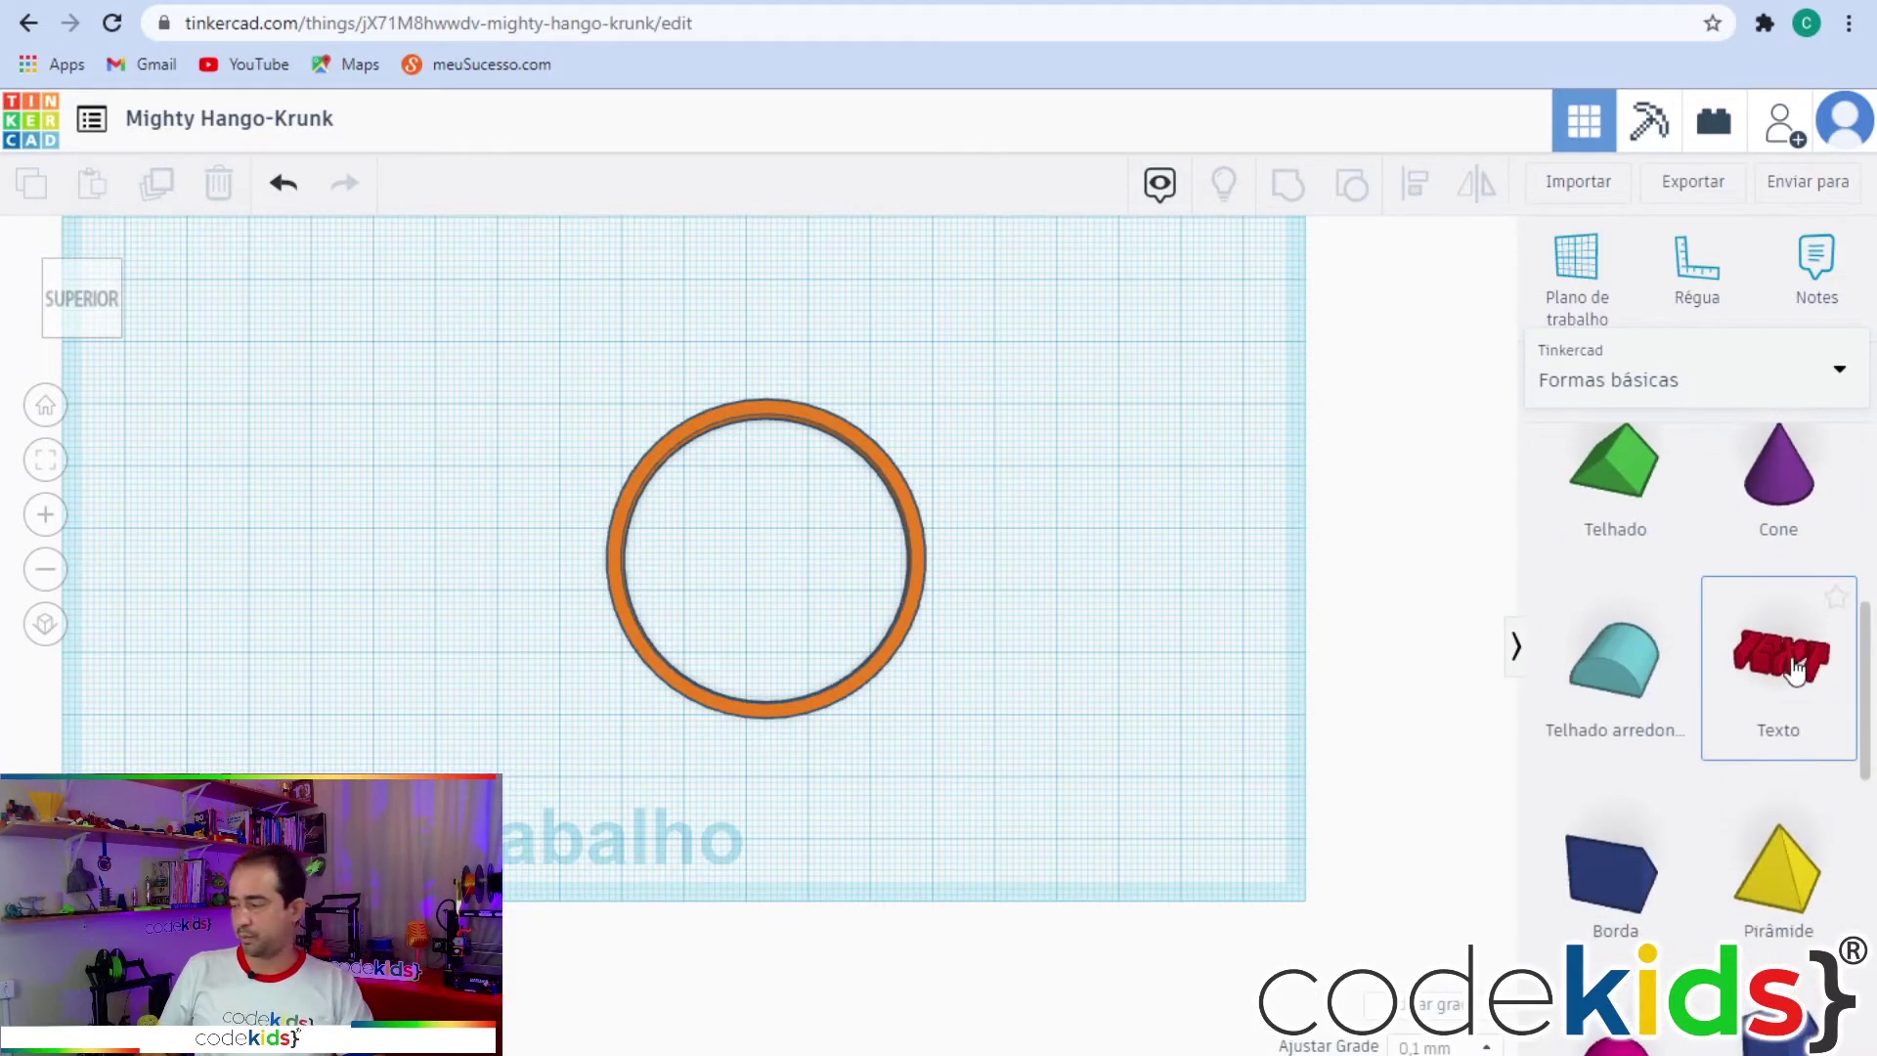
left_click_drag(1794, 667, 1087, 418)
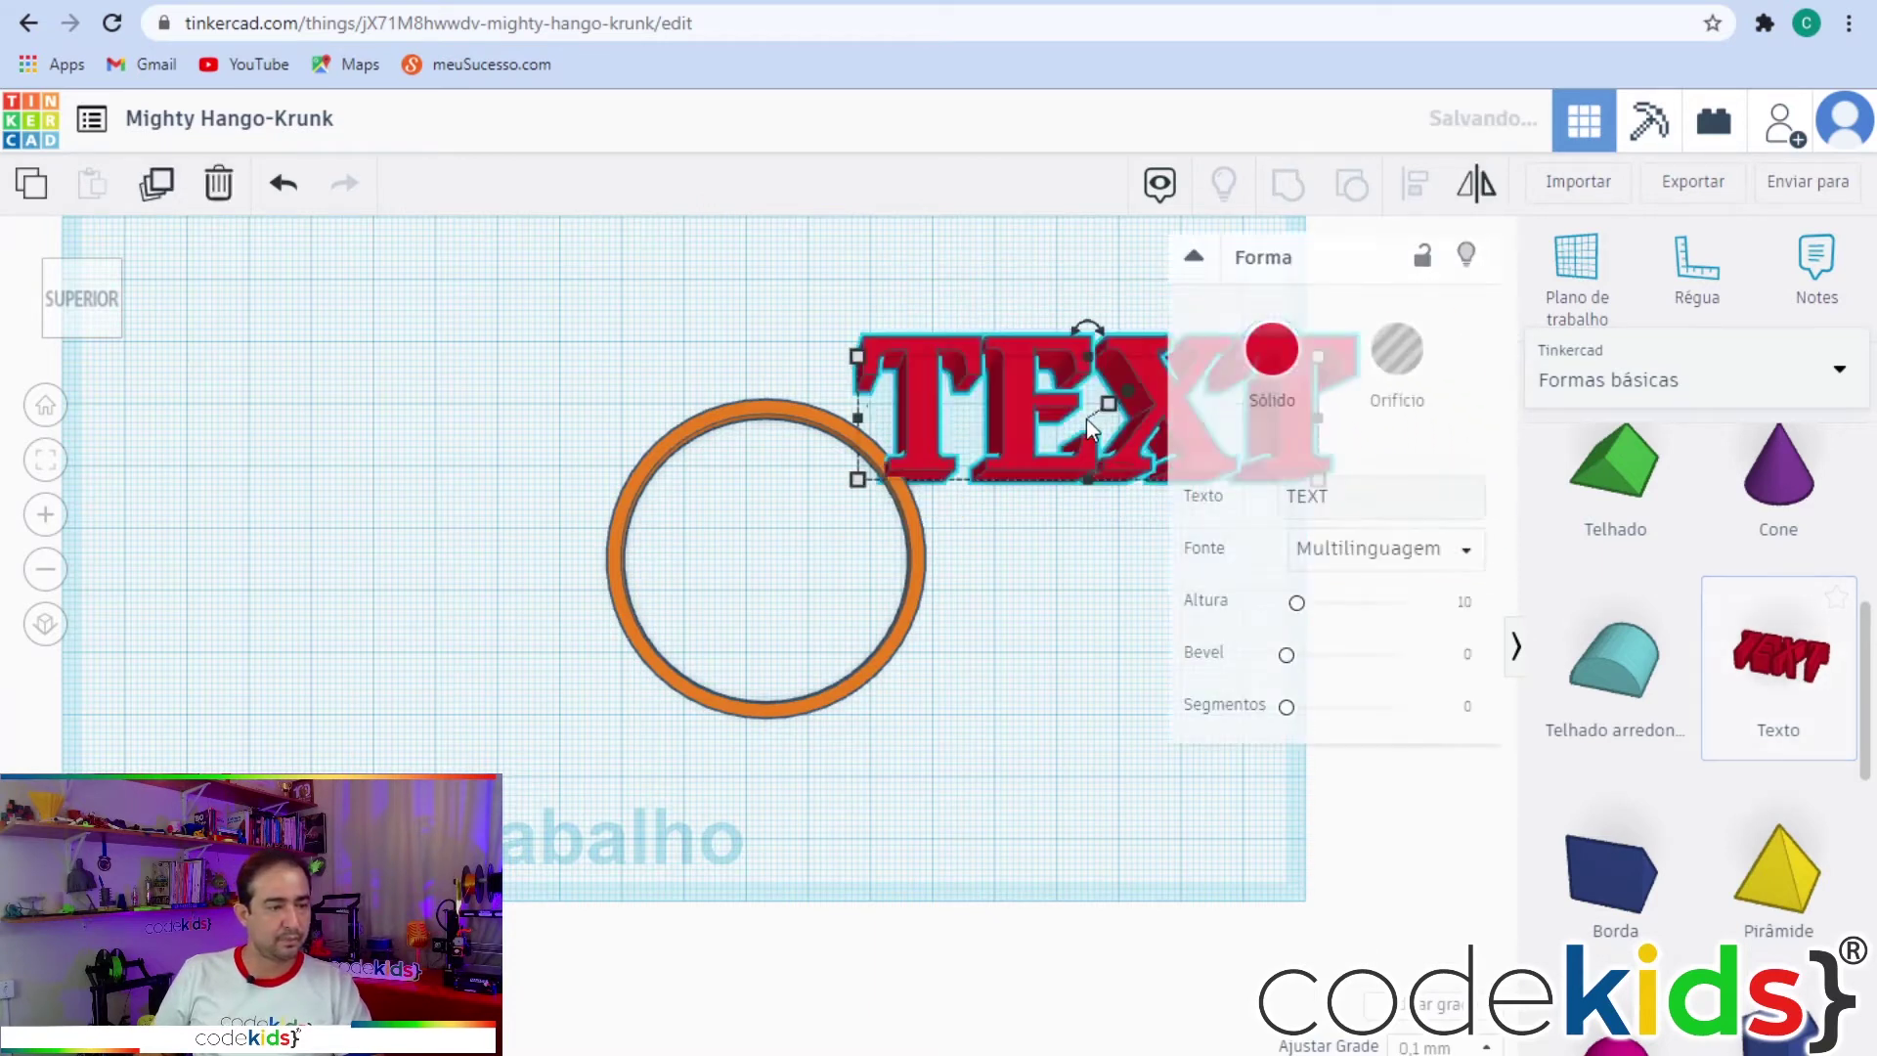
left_click(1345, 494)
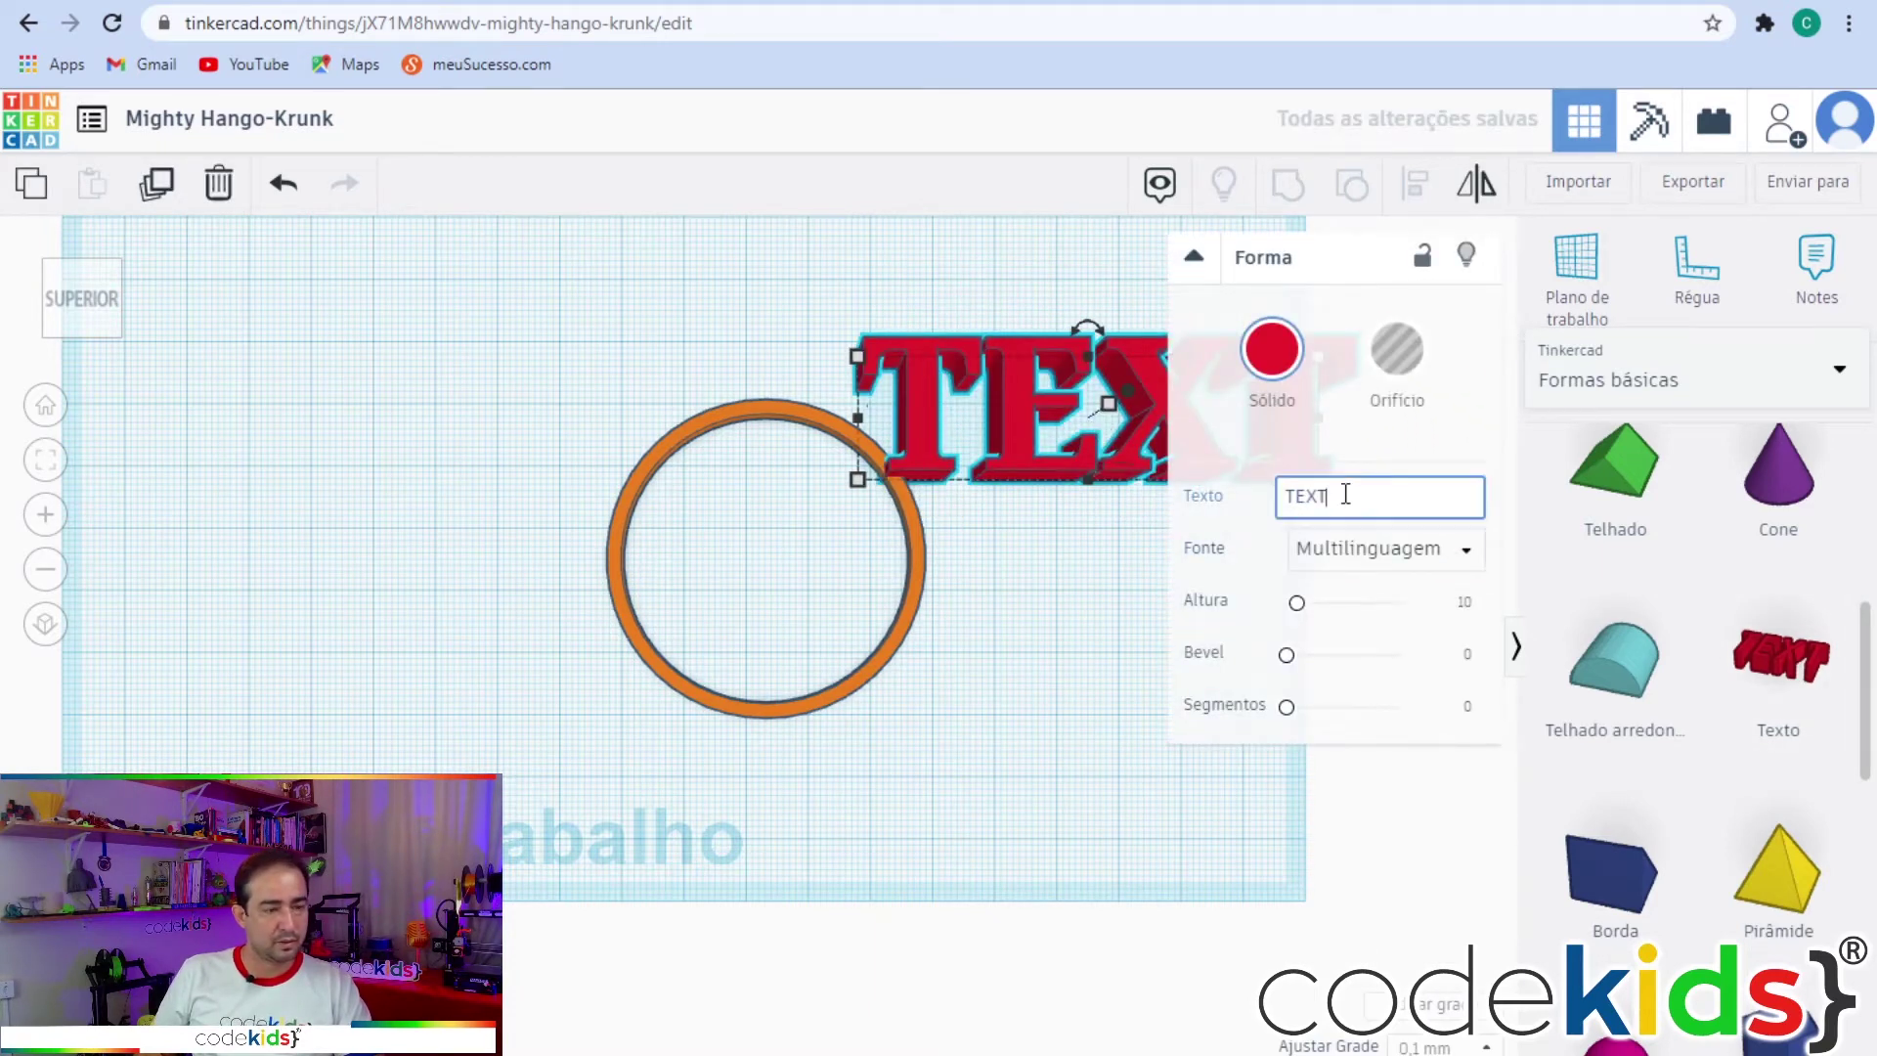
key("BackSpace")
key("BackSpace")
key("BackSpace")
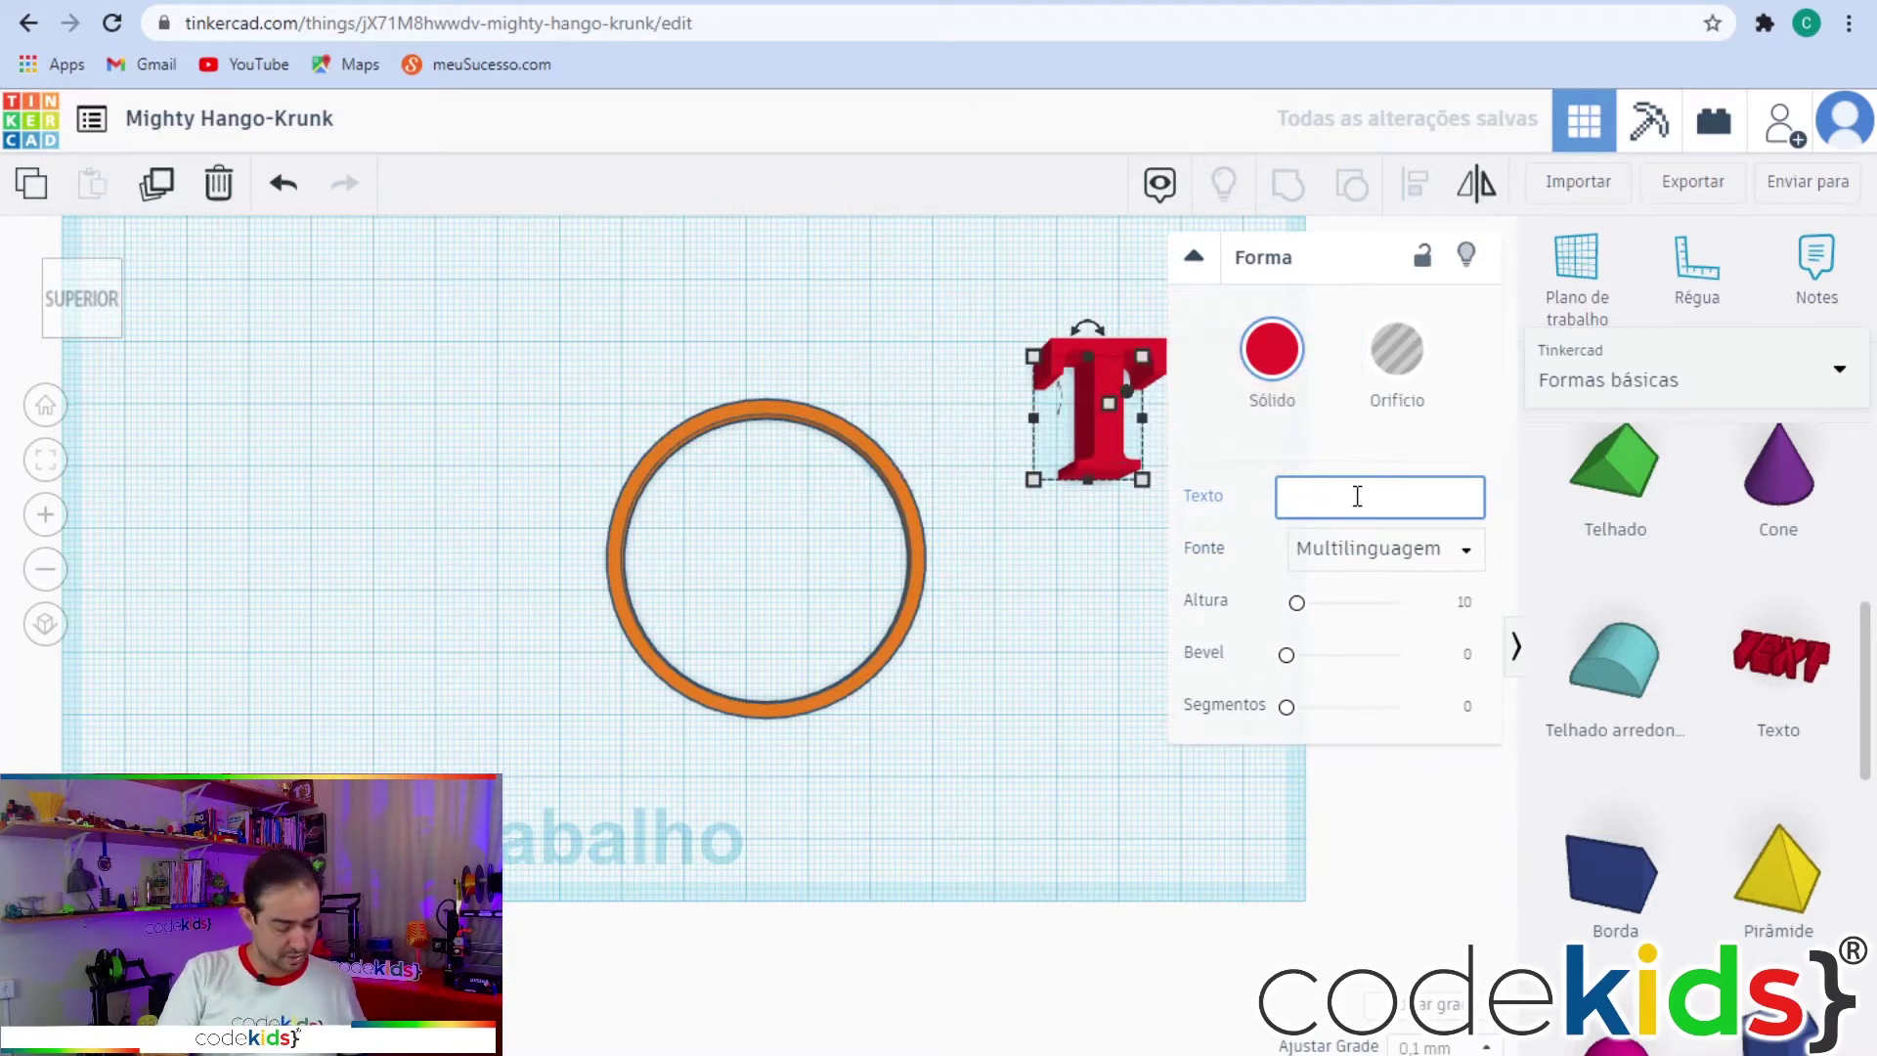
type("F")
left_click(891, 326)
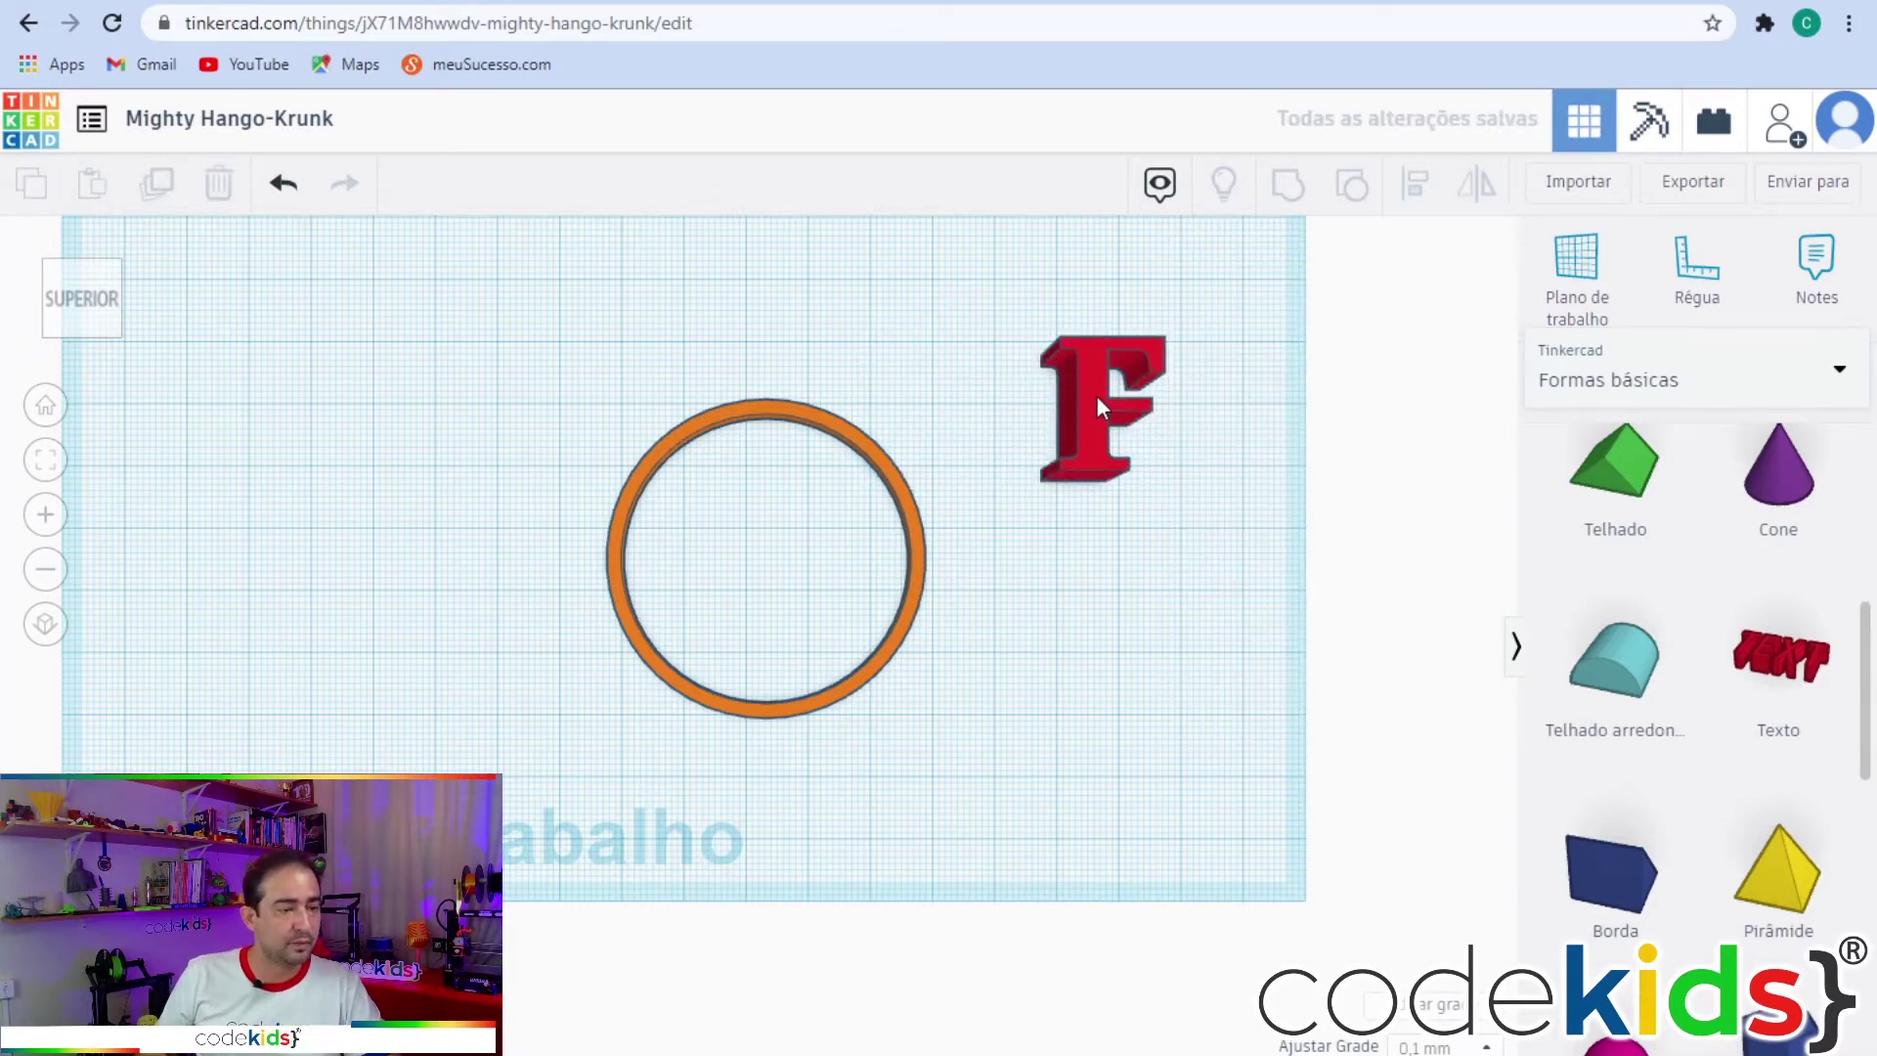
Move the letter F inside the ring.
left_click_drag(1094, 395, 716, 511)
scroll(882, 578, "up", 3)
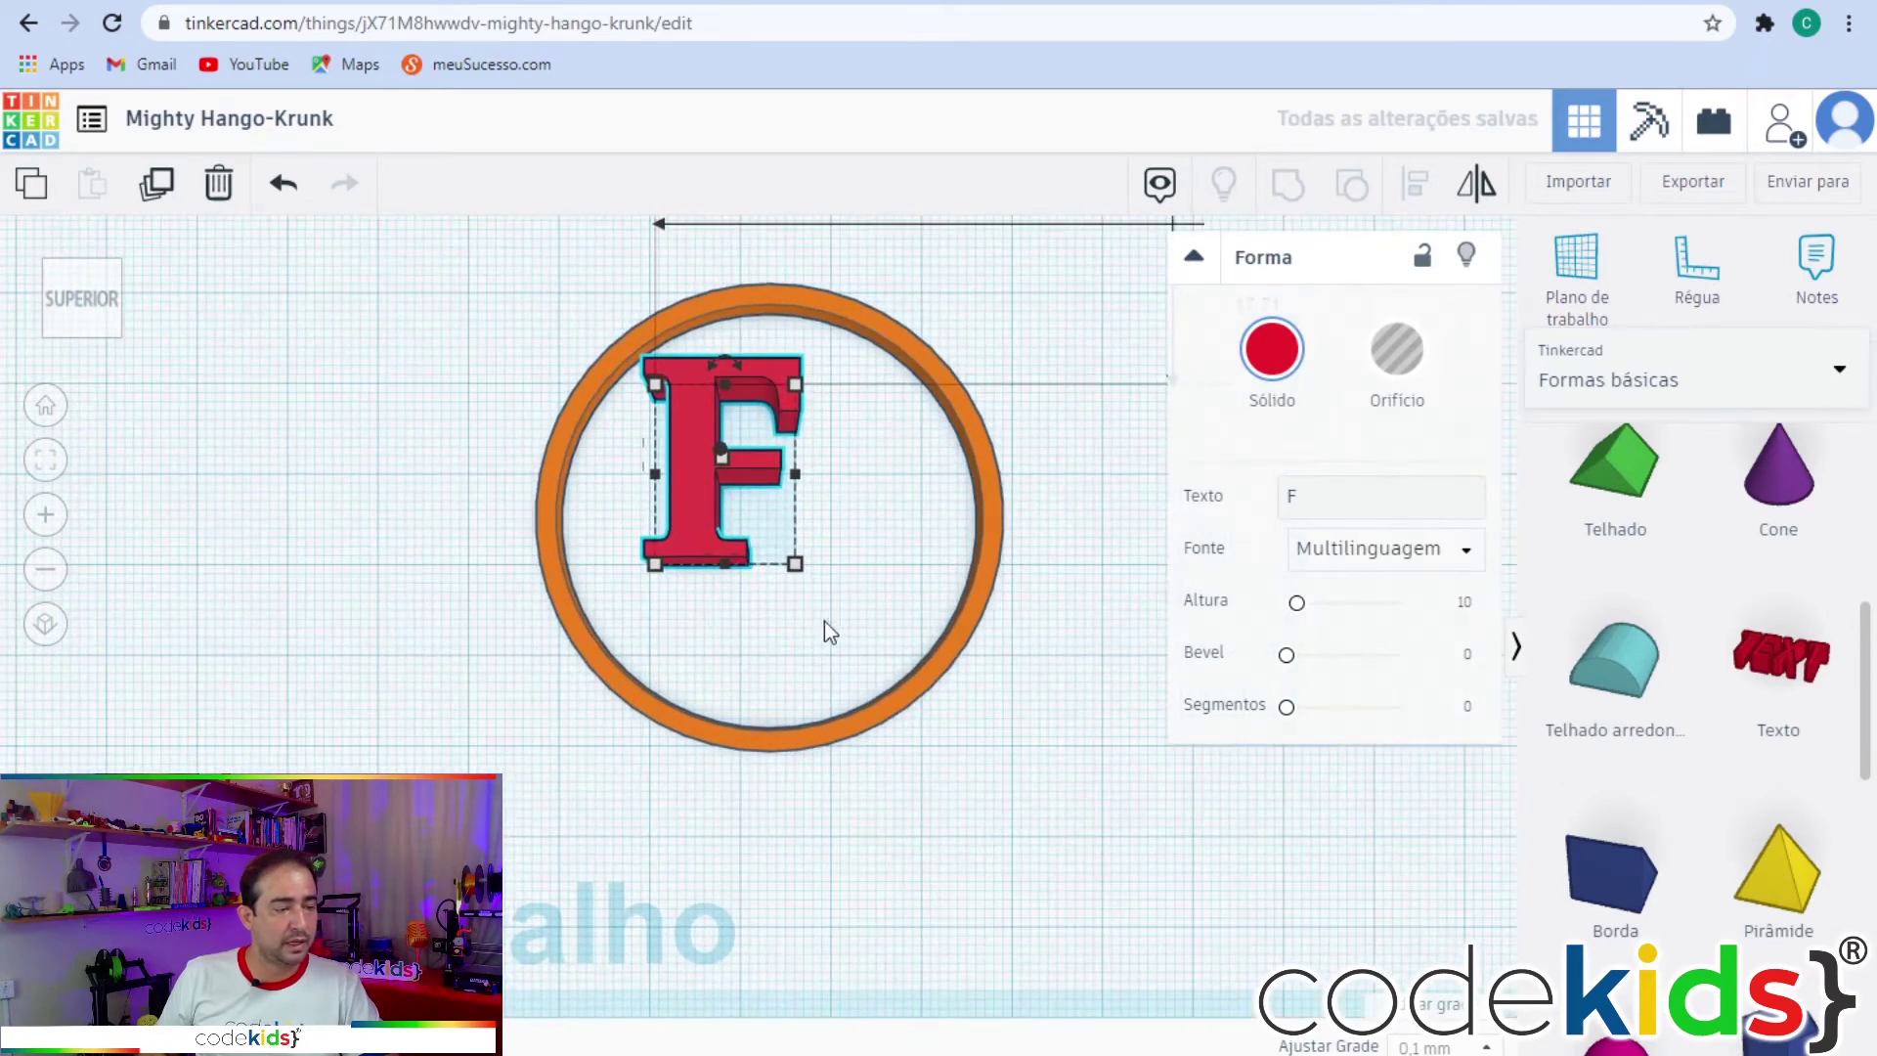
Try enlarging the letter F freely to about 23.5 by 28 mm and undo the resize.
mouse_move(797, 567)
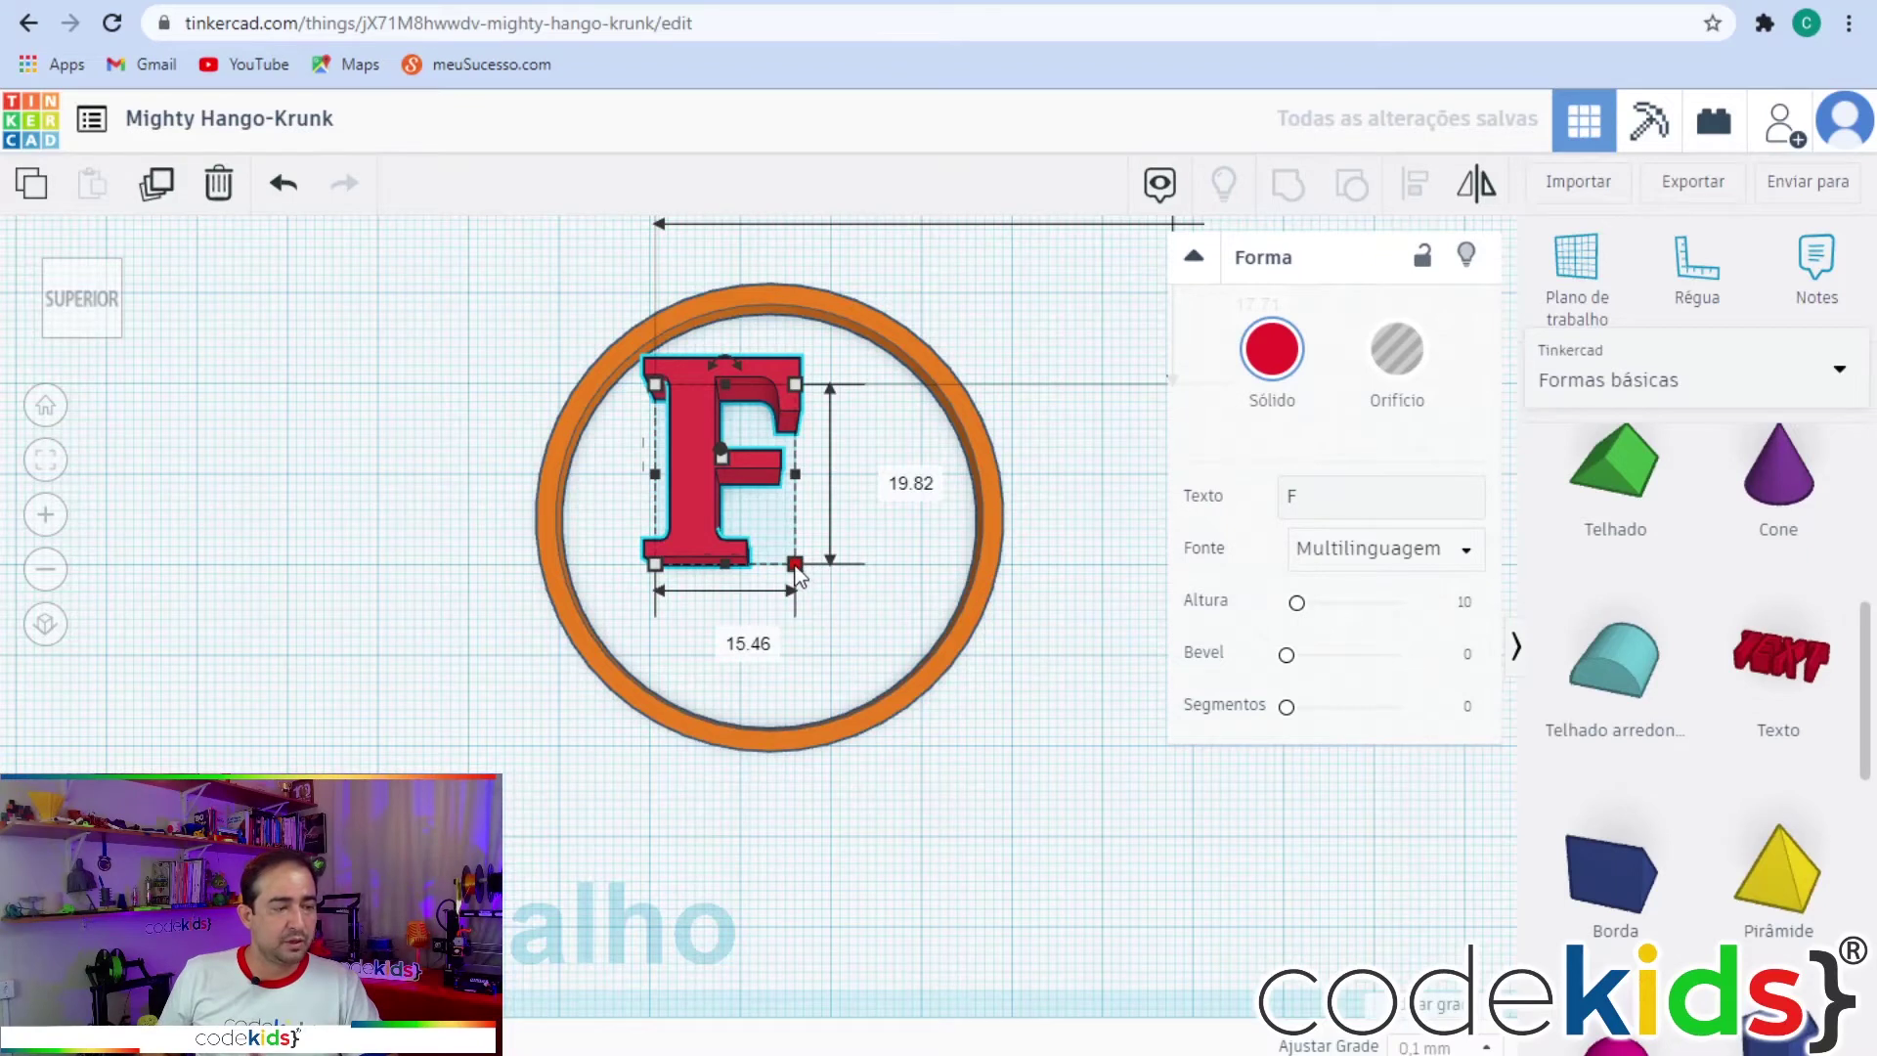
left_click_drag(797, 568, 869, 640)
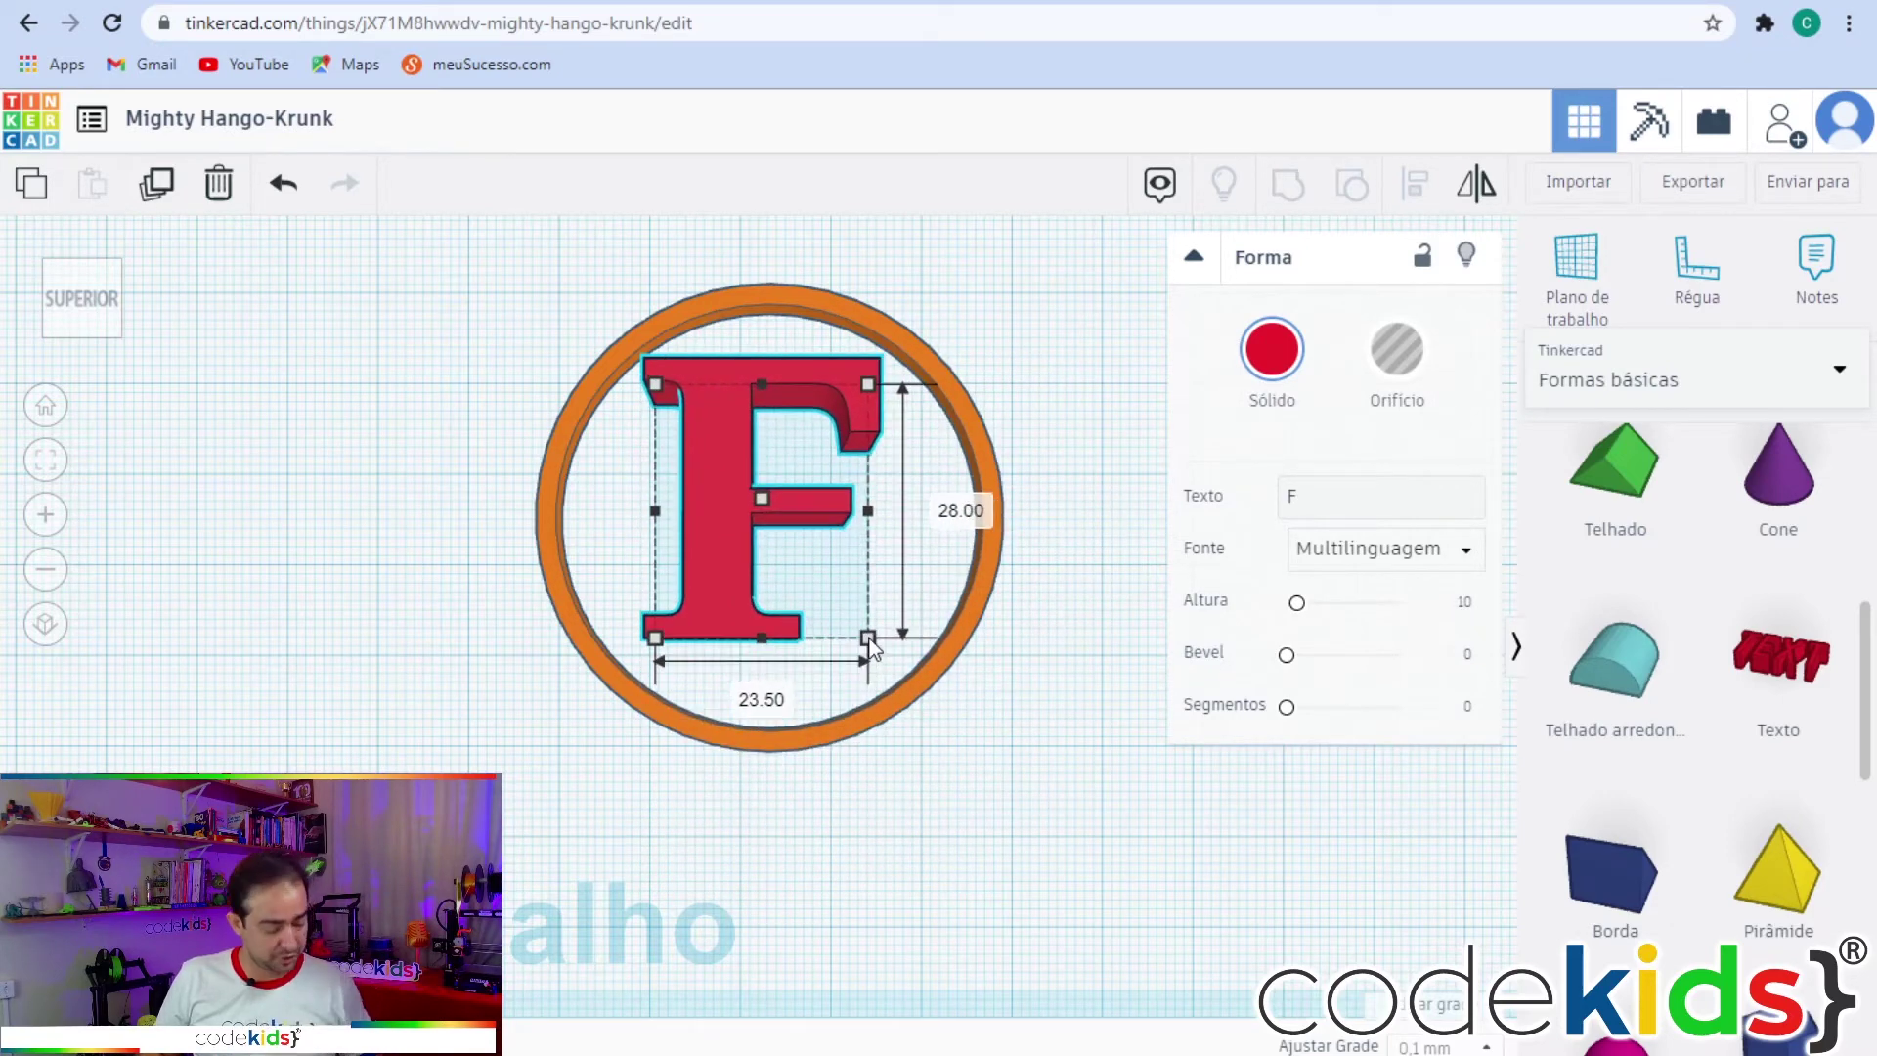
key("ctrl+z")
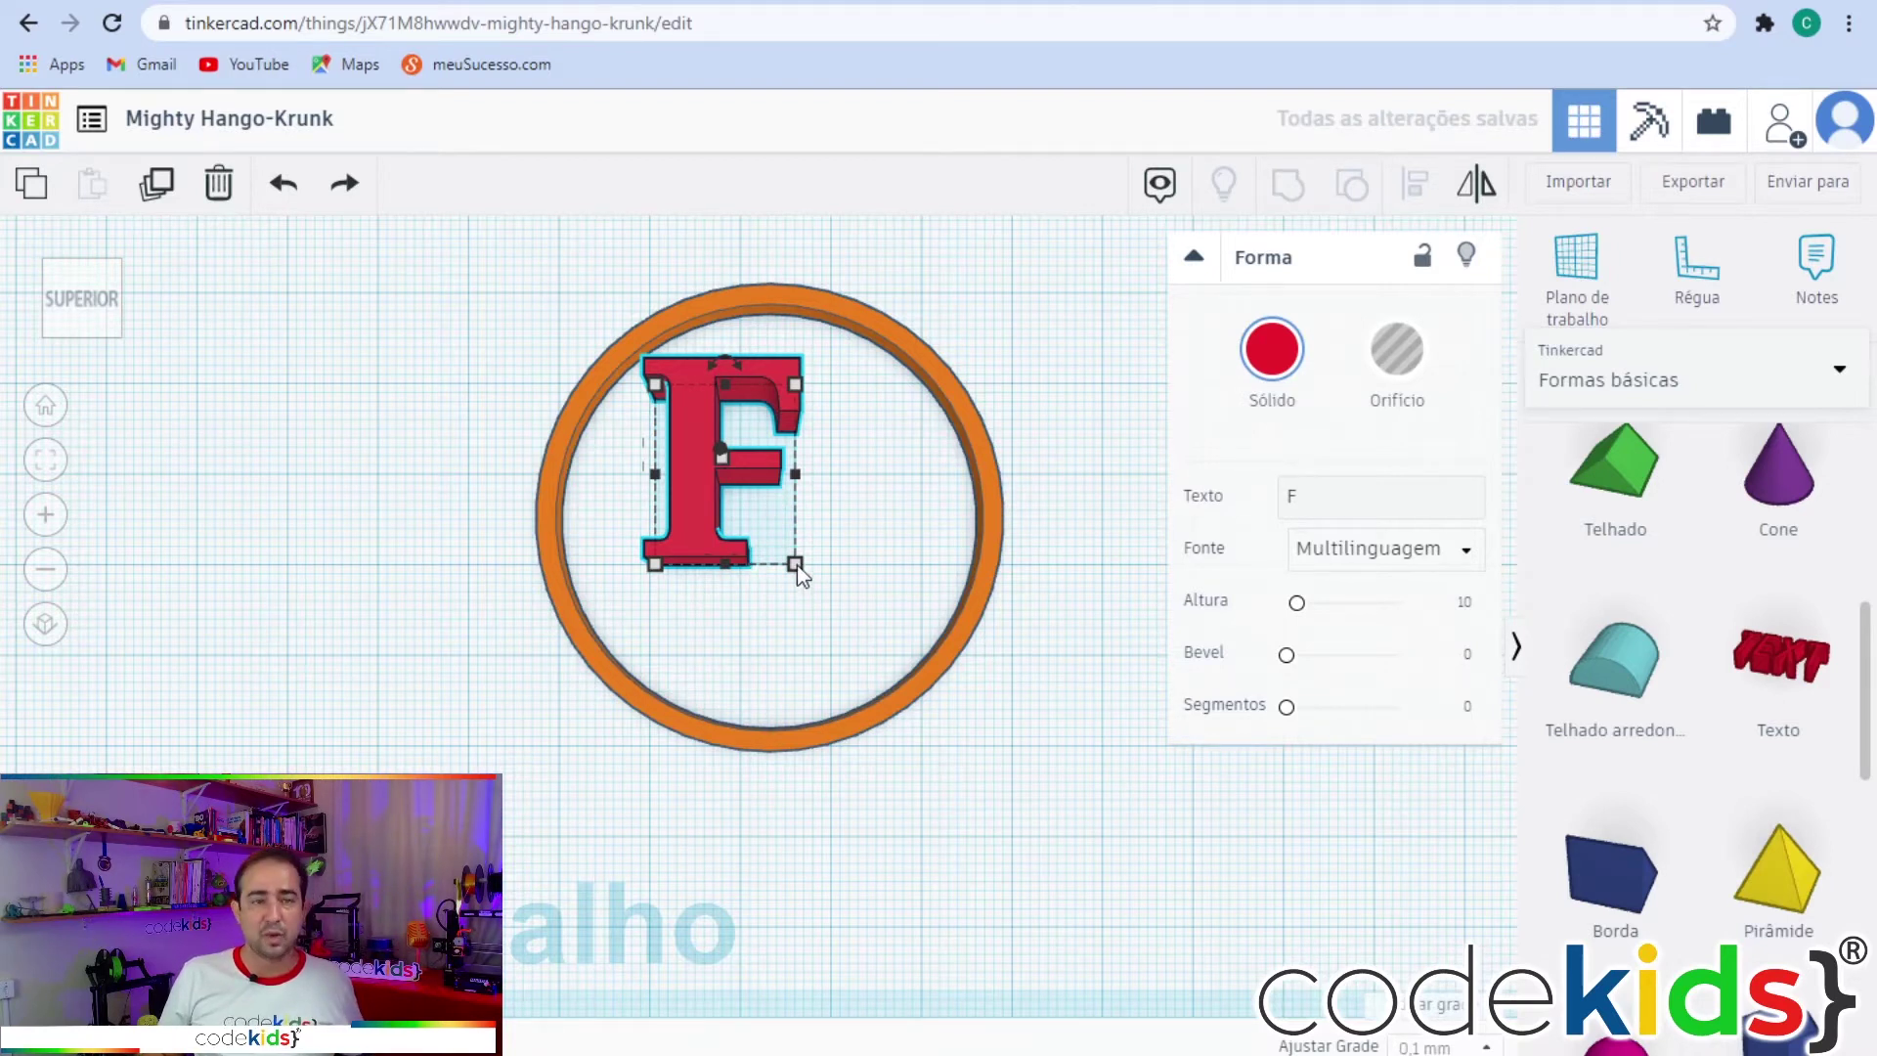
Scale the letter F proportionally to about 27.1 by 34.8 mm and set its height to 4 mm.
left_click_drag(797, 568, 888, 700)
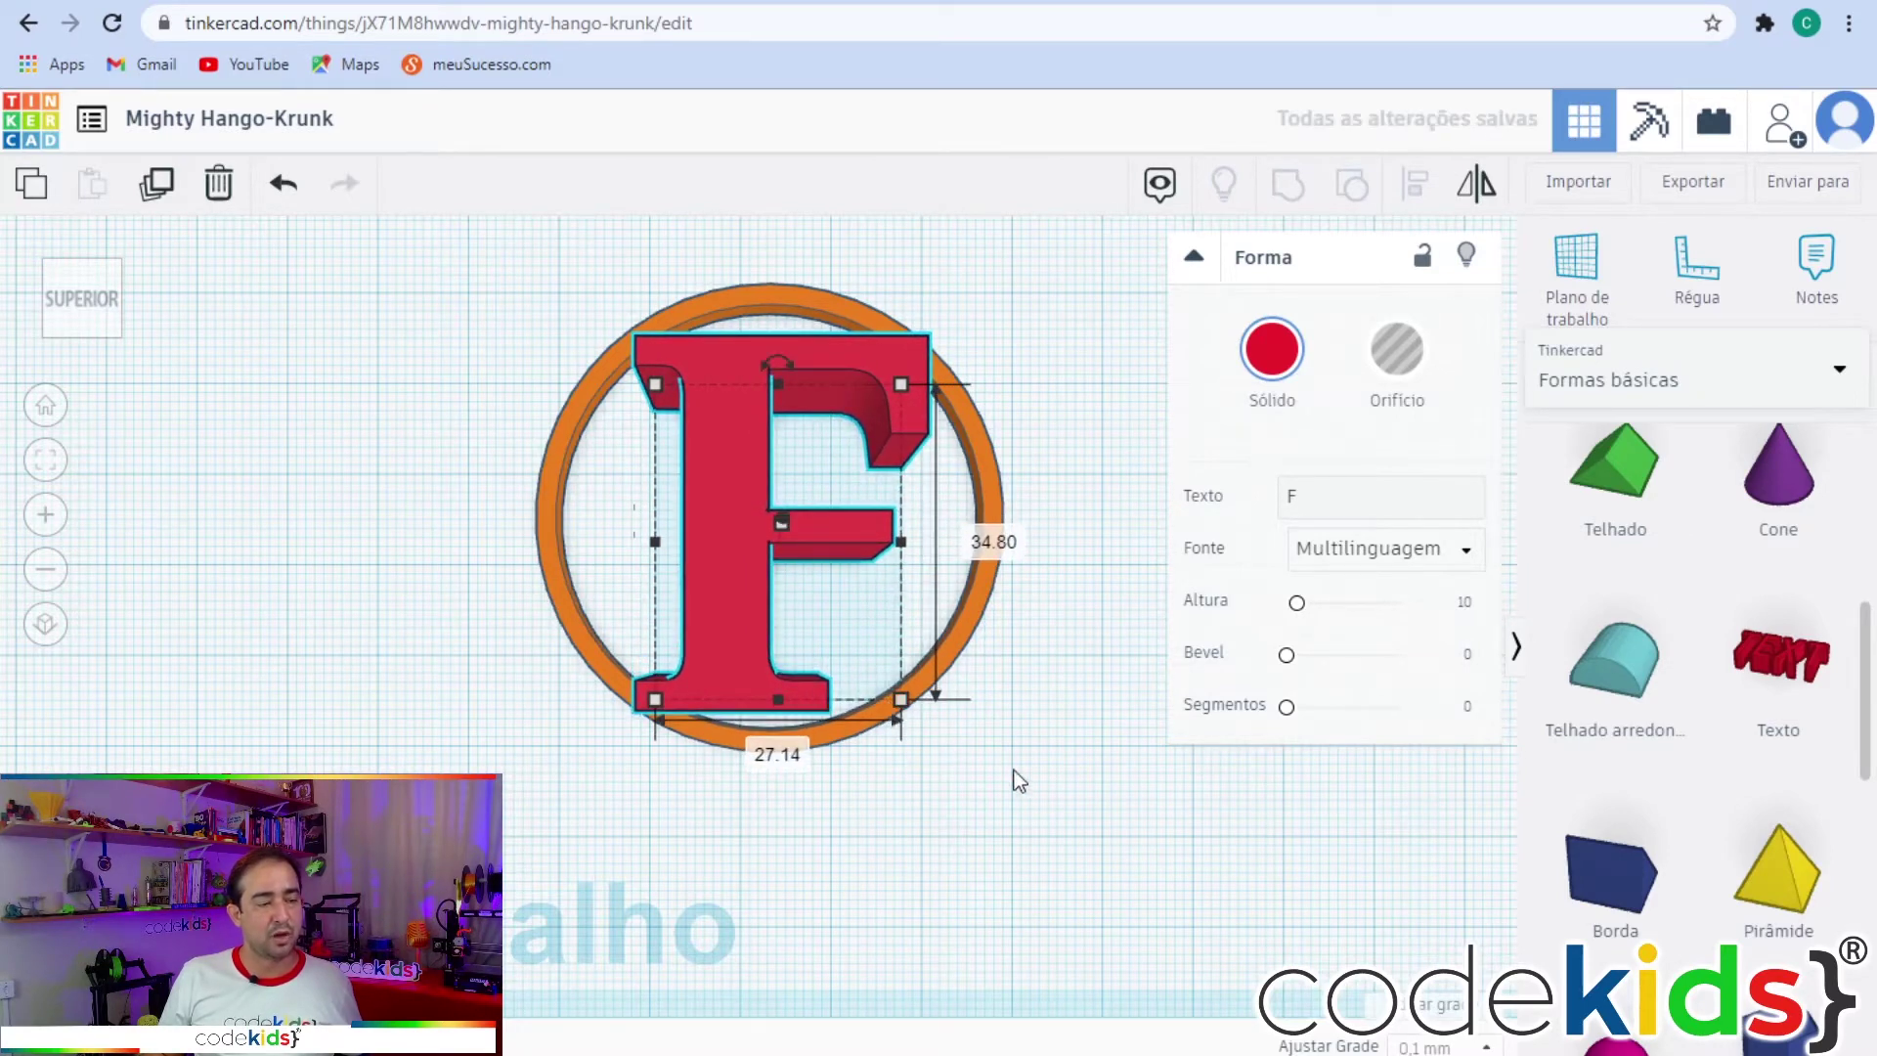
left_click(1030, 841)
right_click_drag(1000, 855, 711, 467)
left_click(711, 466)
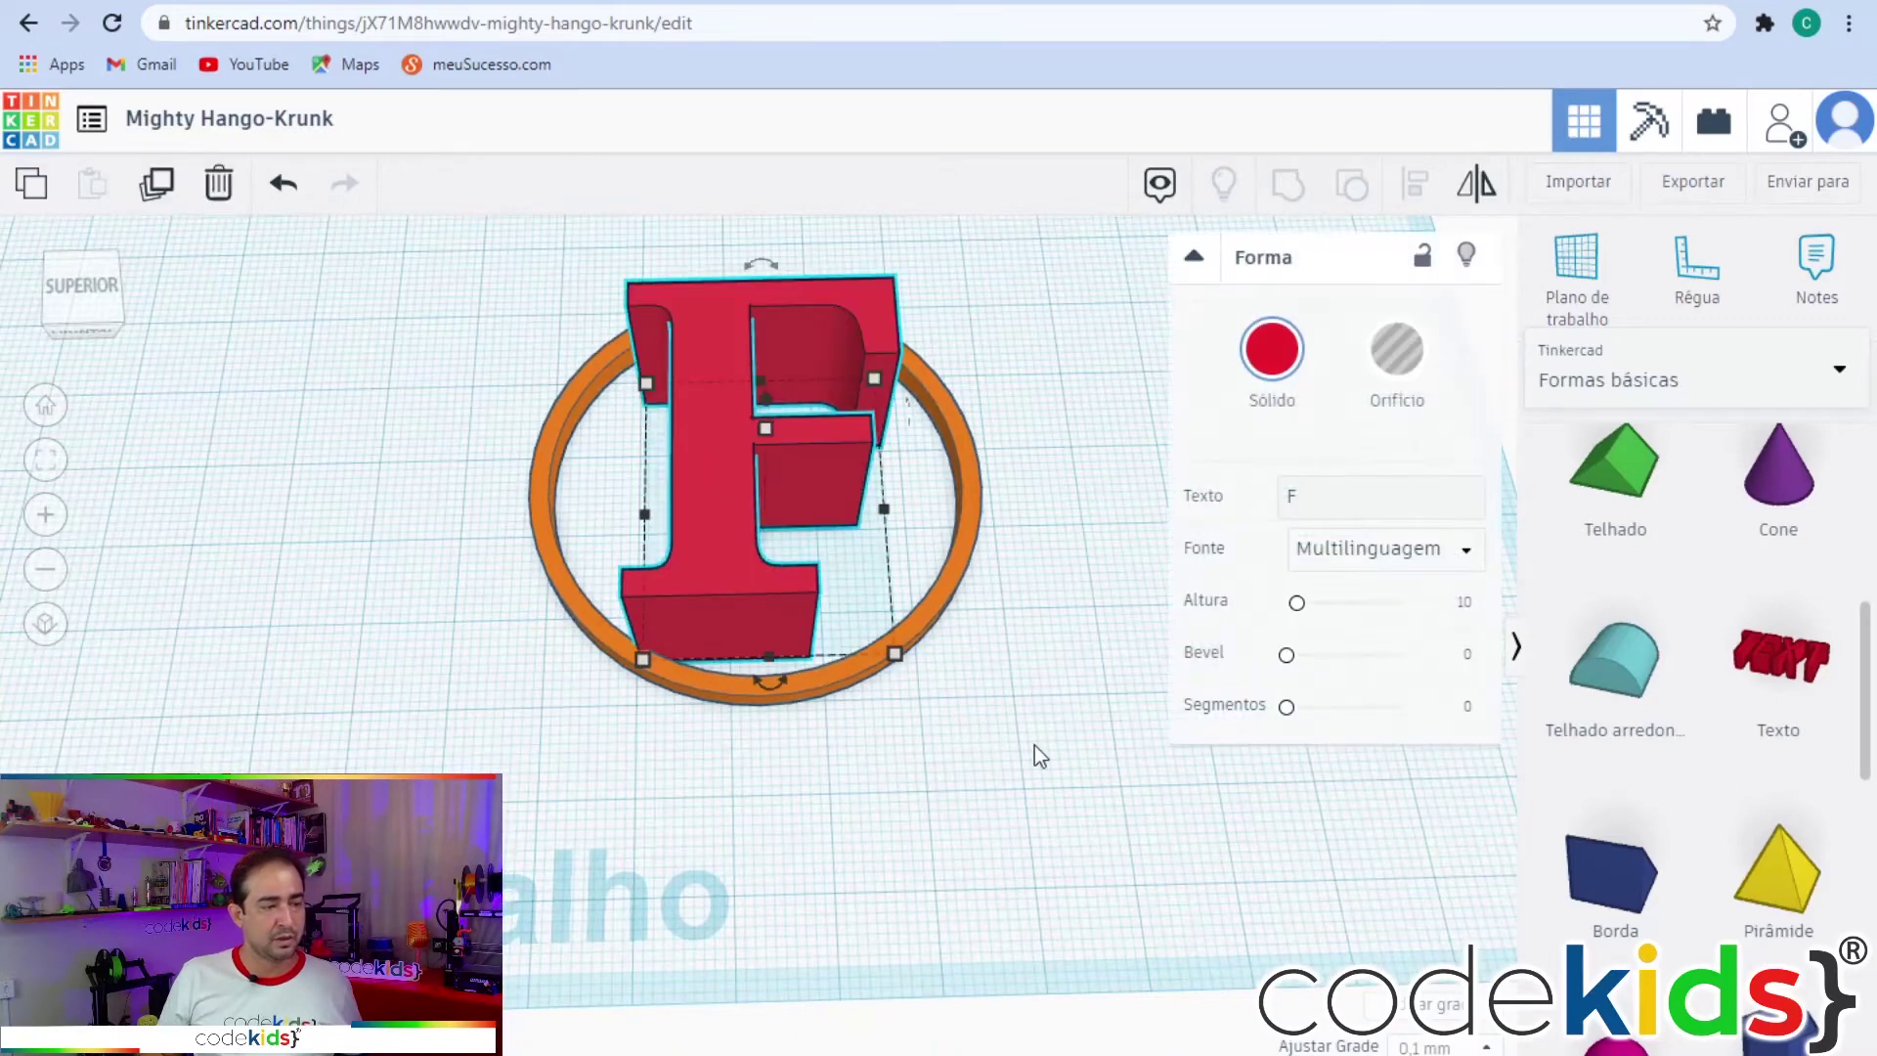
right_click_drag(1019, 758, 753, 385)
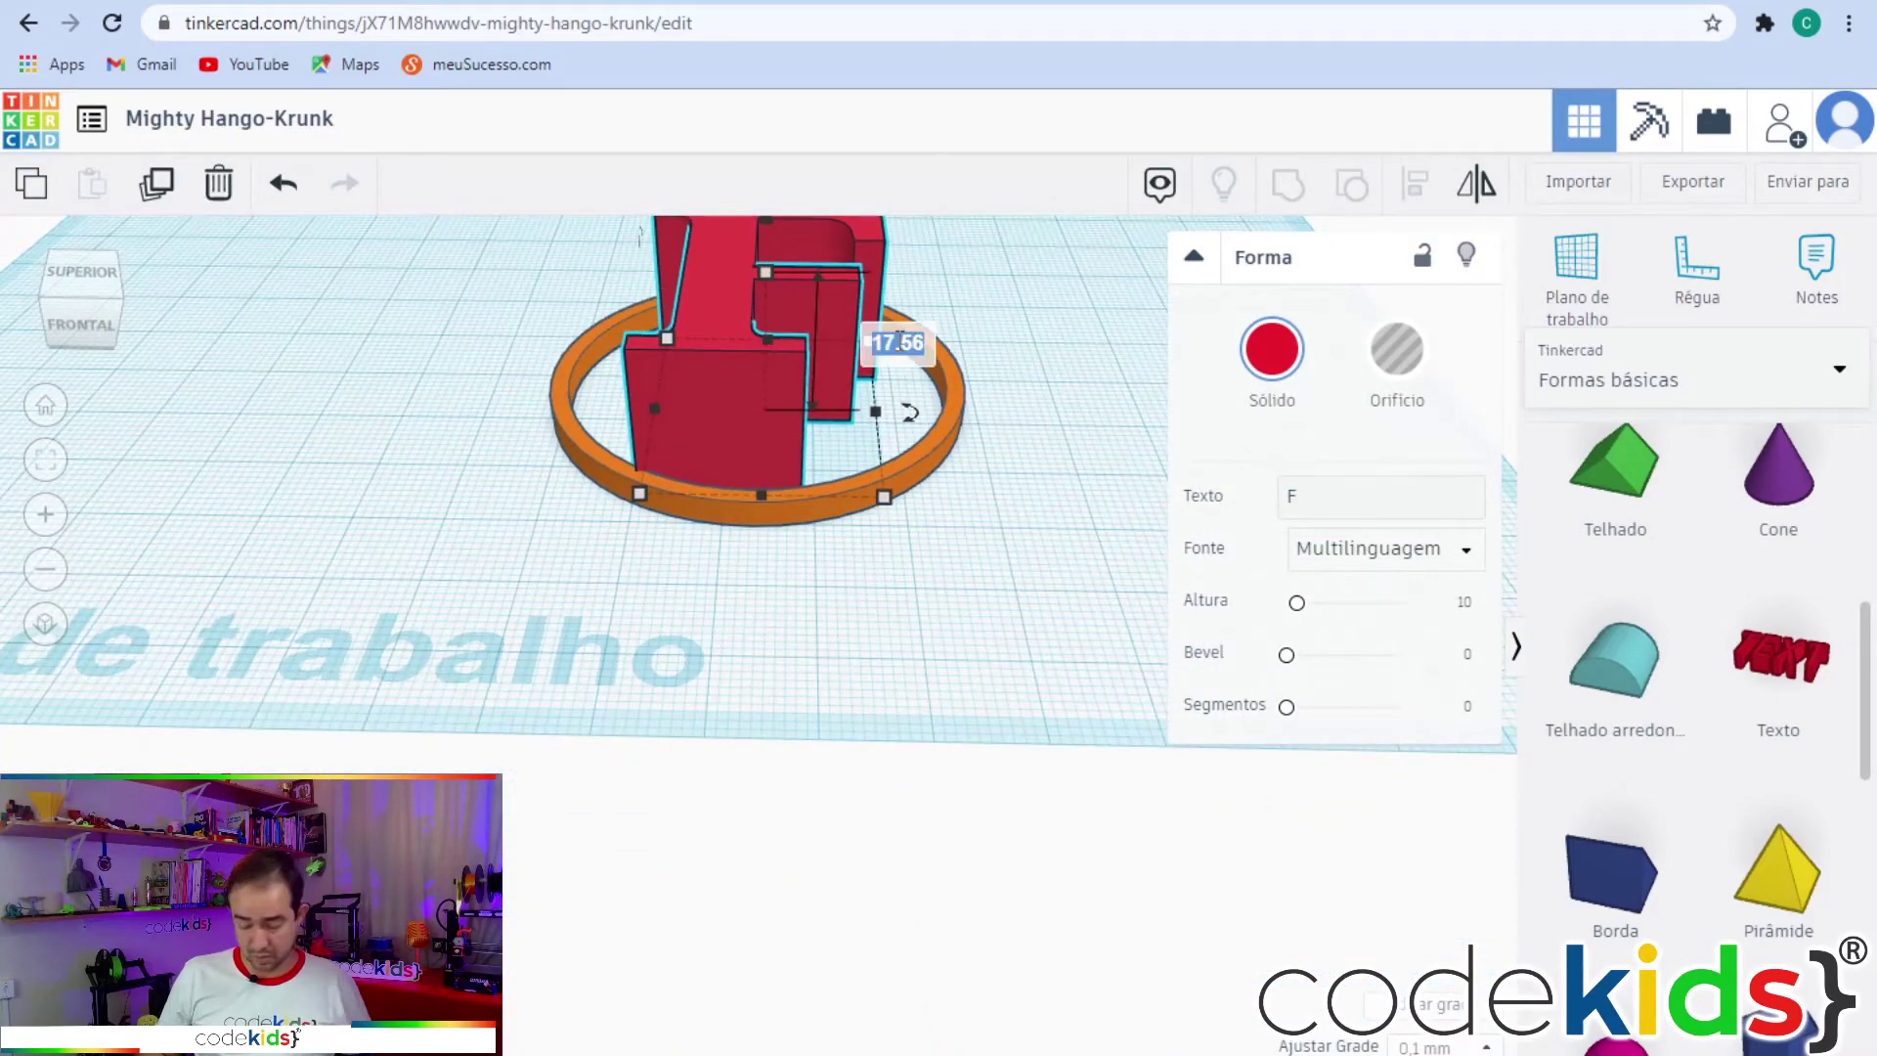
type("4")
key("Return")
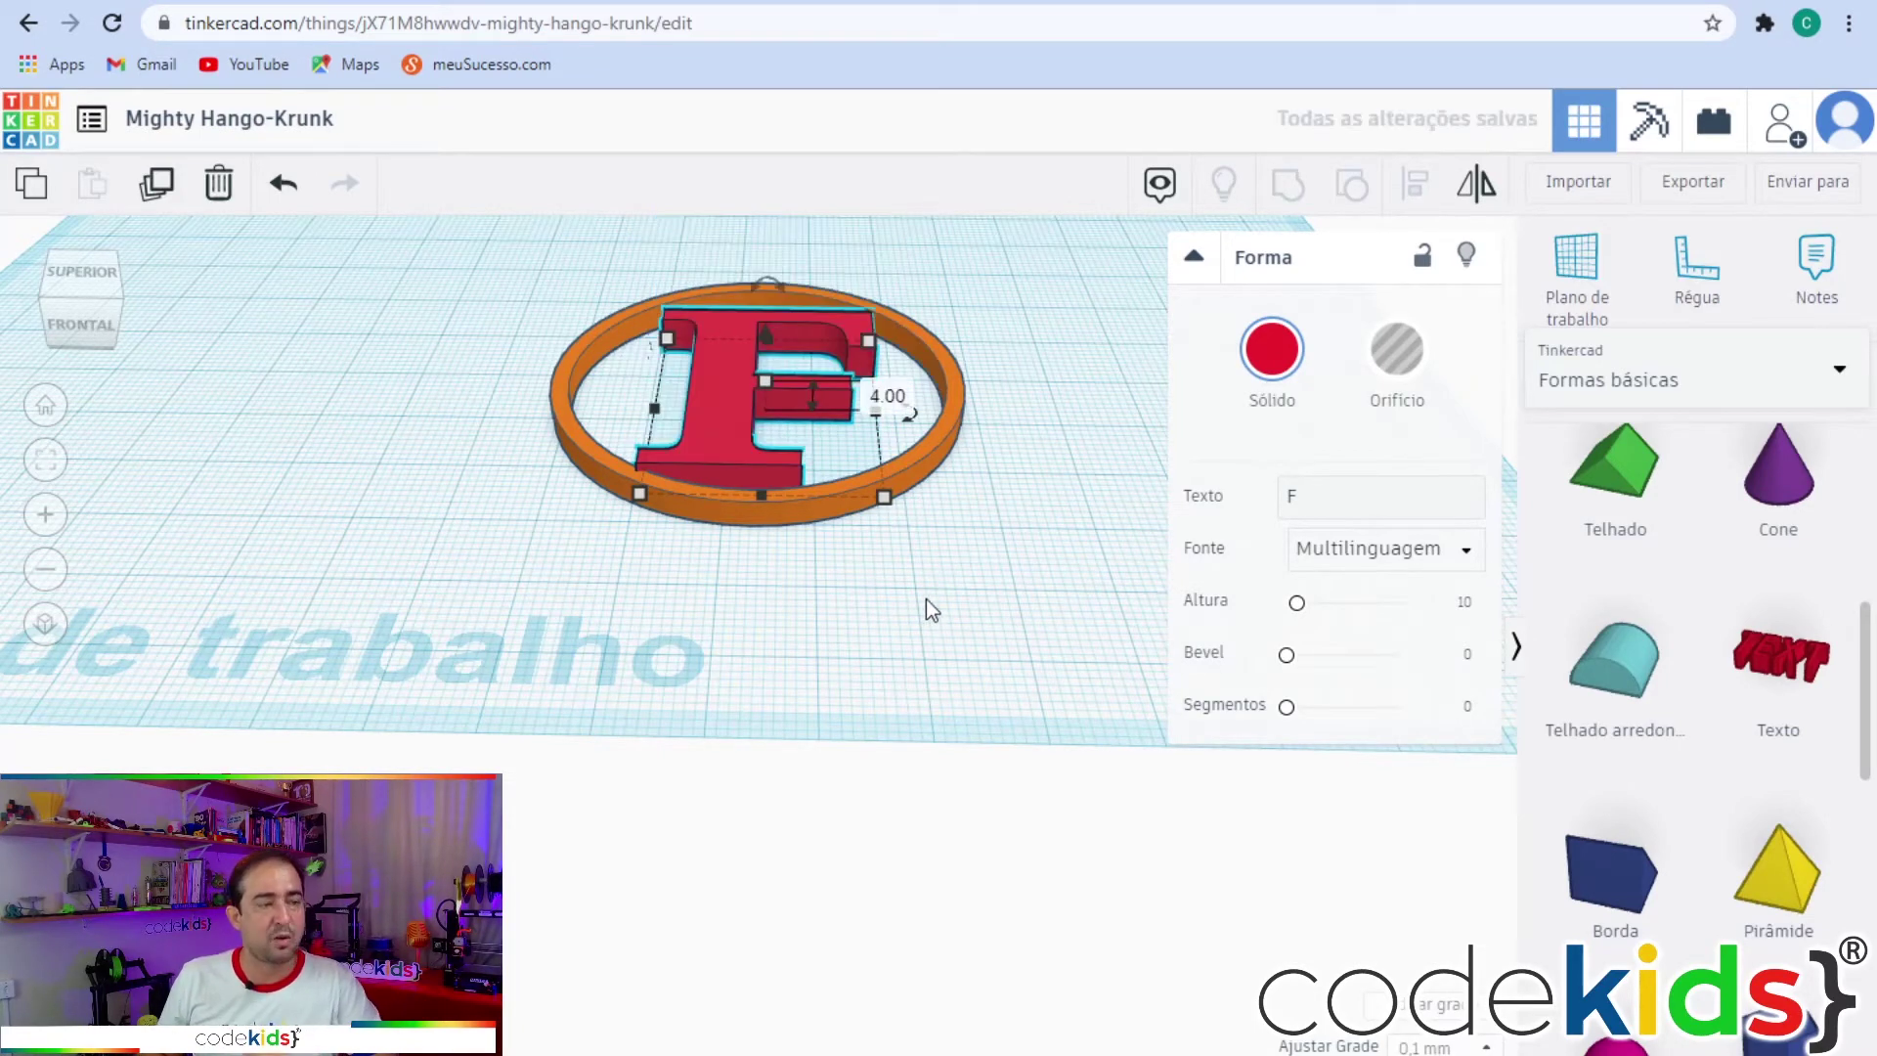
Scale the letter F up proportionally to about 29.9 by 38.4 mm so its upper corner reaches the ring.
right_click_drag(954, 548, 1018, 743)
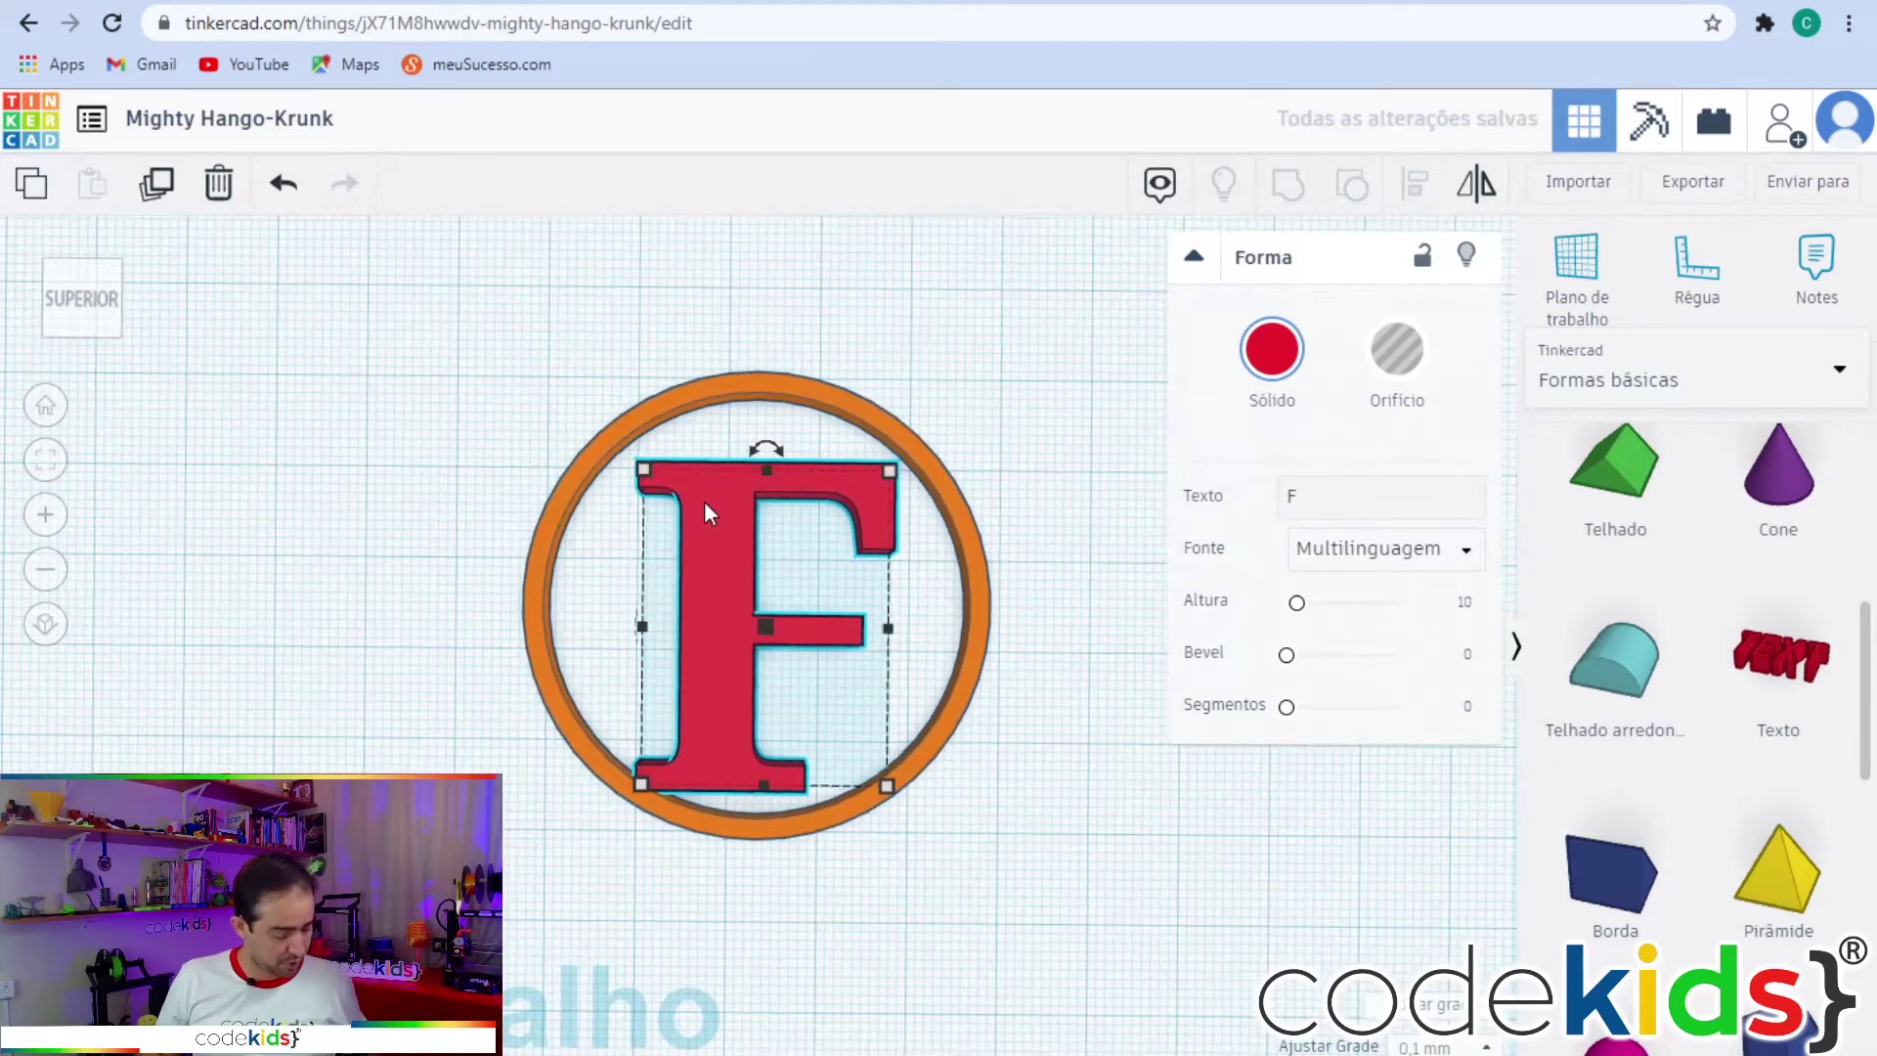
mouse_move(645, 474)
left_click_drag(644, 474, 621, 459)
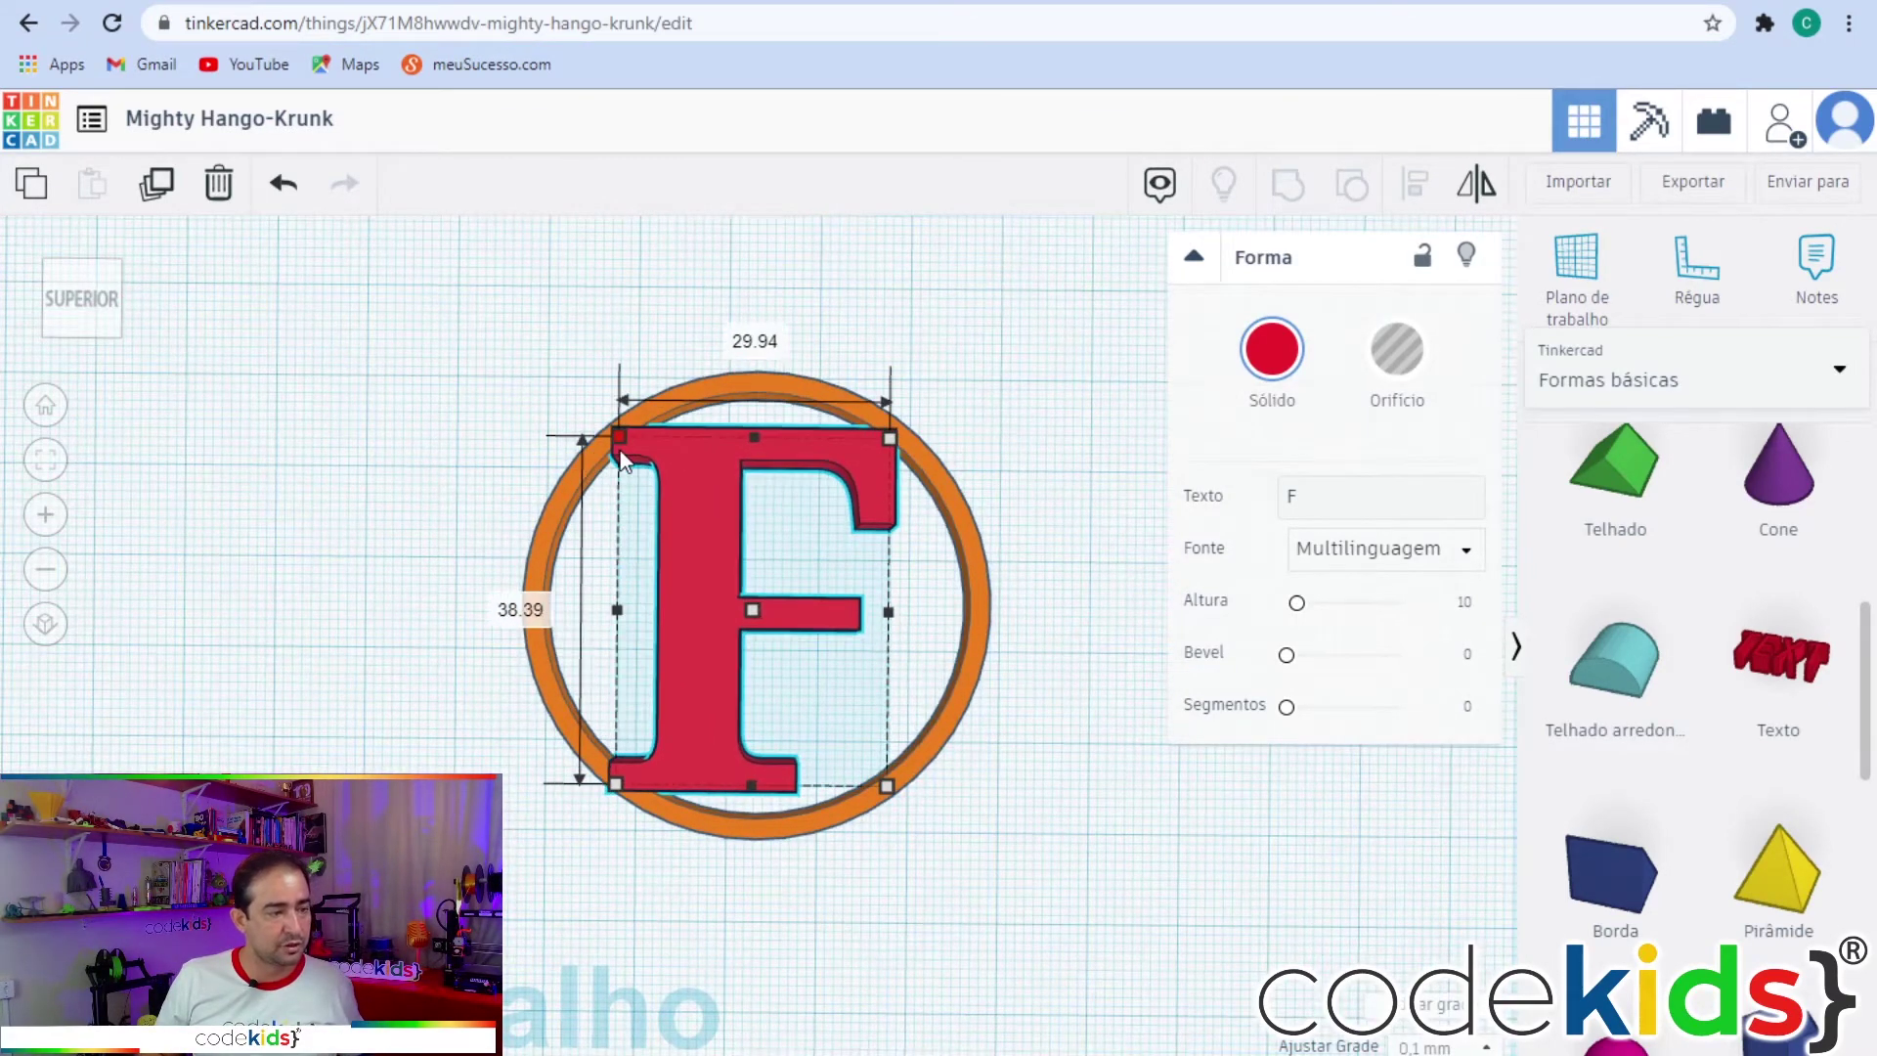
Align the red letter F and the orange ring to each other's centres along both workplane axes.
left_click(1084, 794)
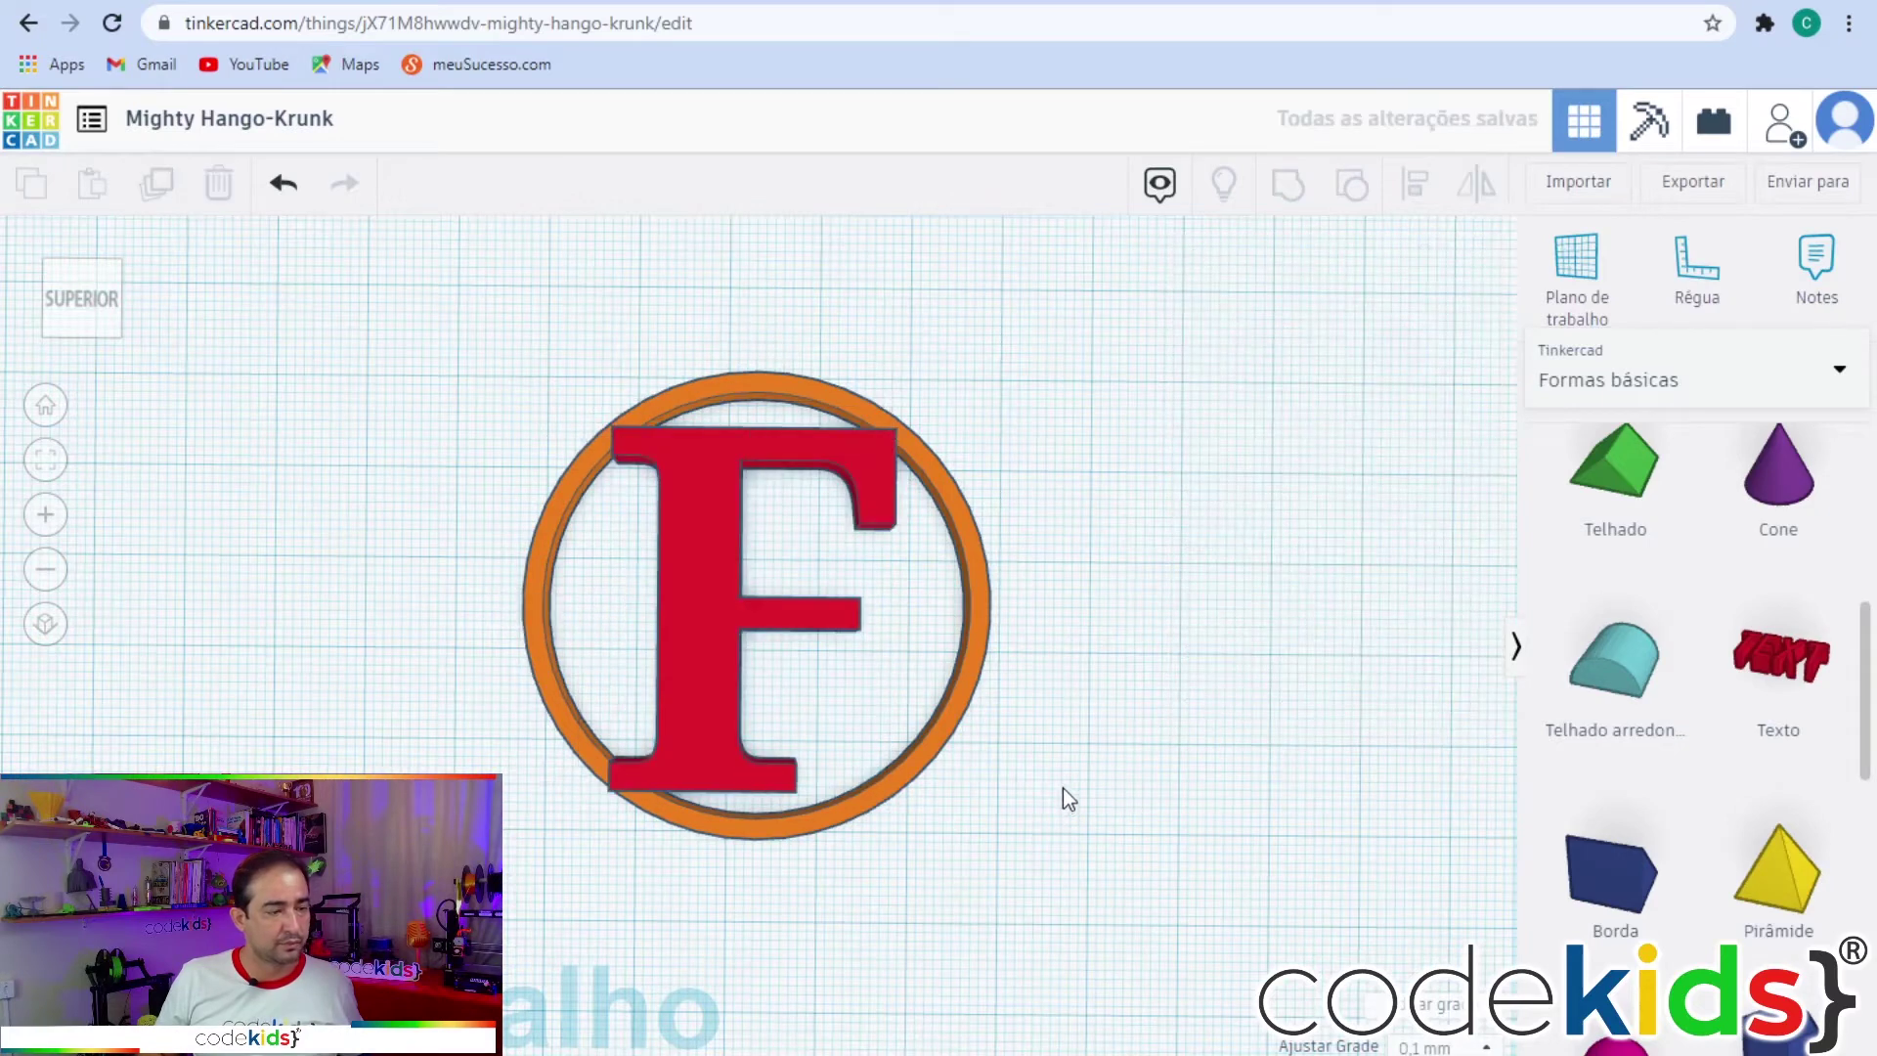
scroll(1063, 786, "down", 1)
mouse_move(1085, 850)
right_mouse_down()
mouse_move(1047, 721)
mouse_move(1058, 837)
mouse_move(1064, 821)
right_mouse_up()
left_click_drag(1011, 831, 351, 365)
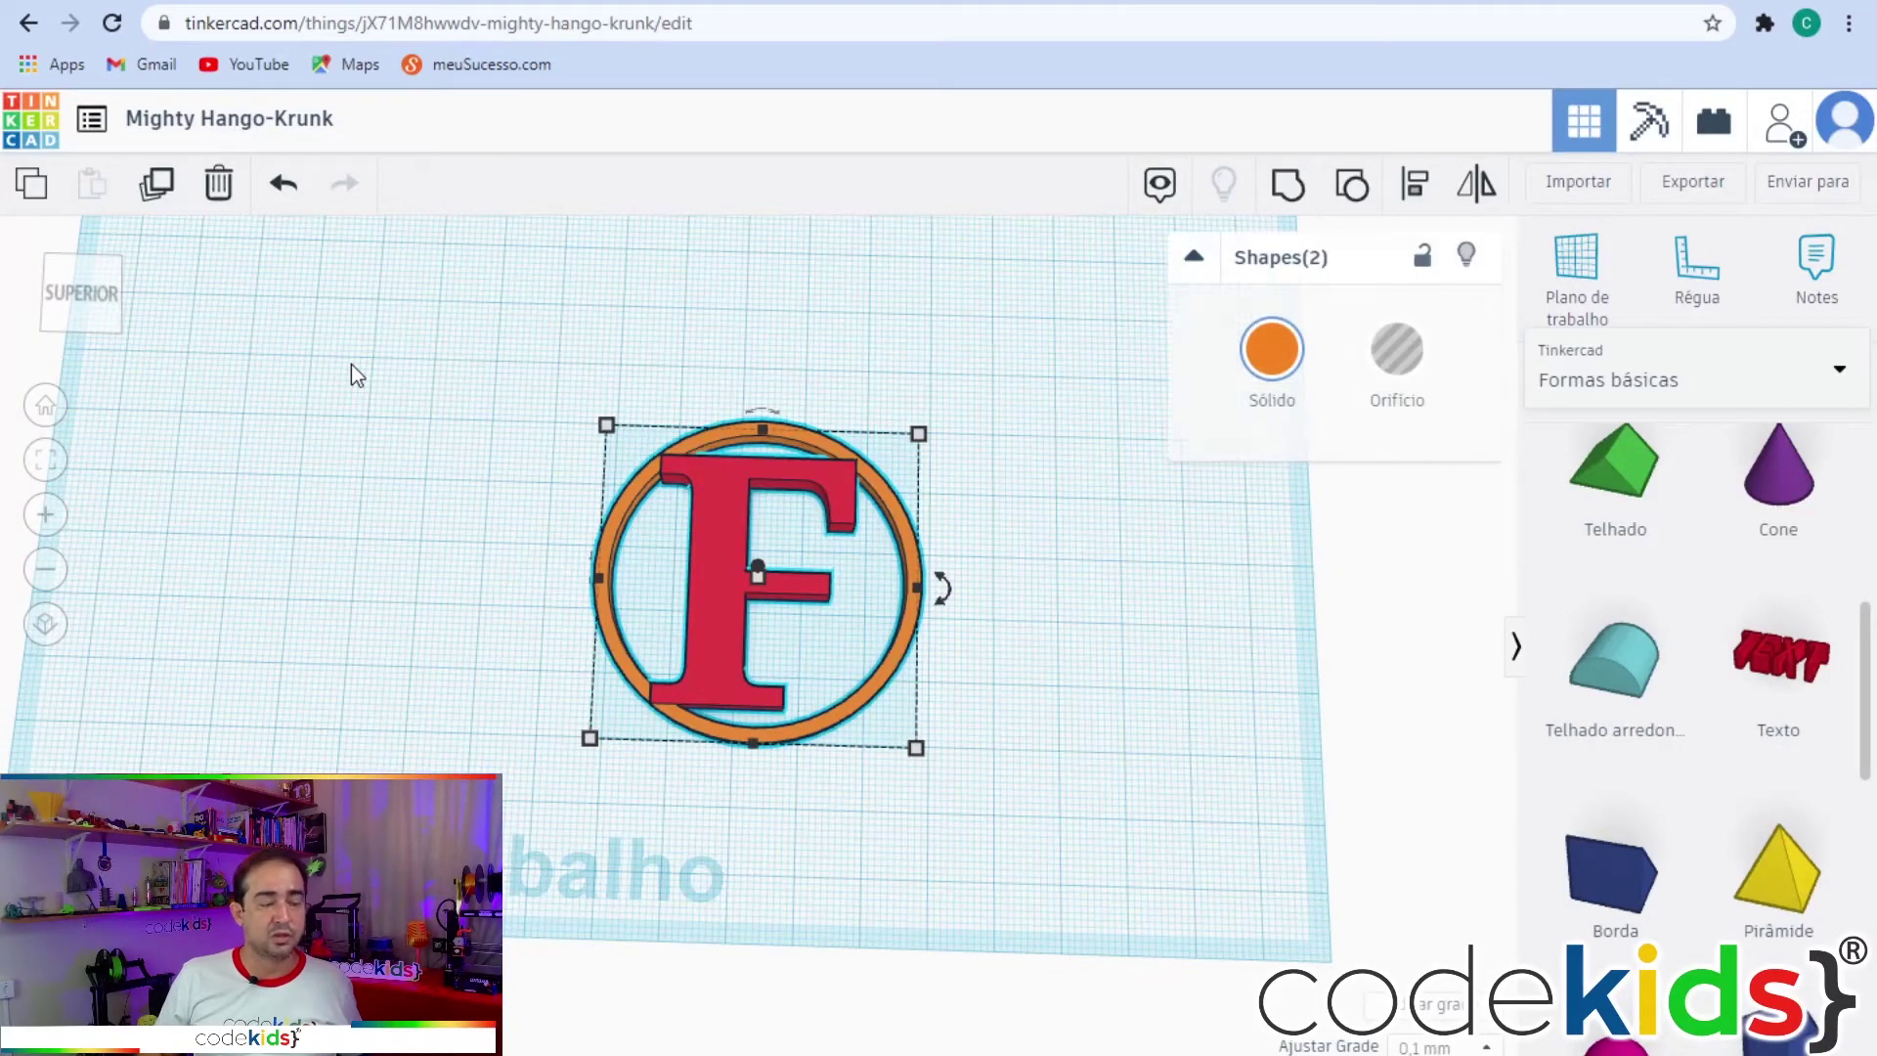
left_click(1414, 183)
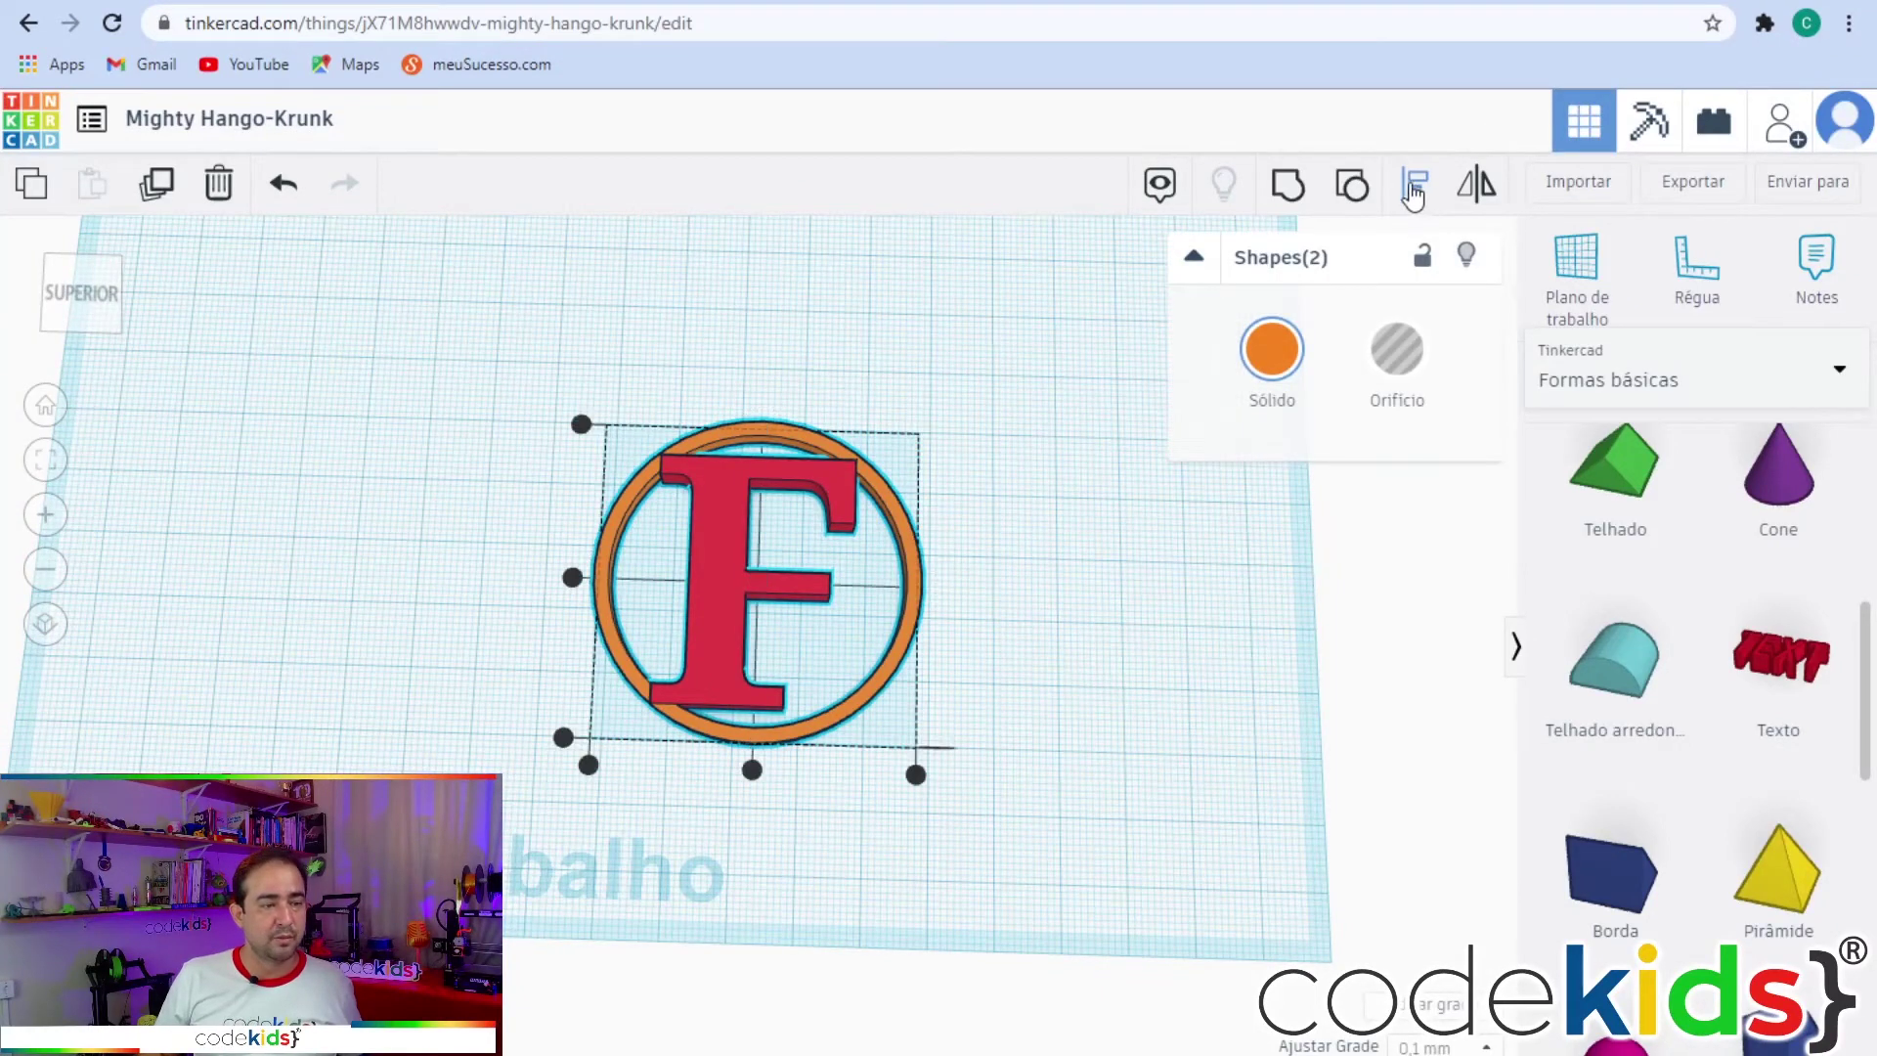
left_click(751, 770)
left_click(571, 576)
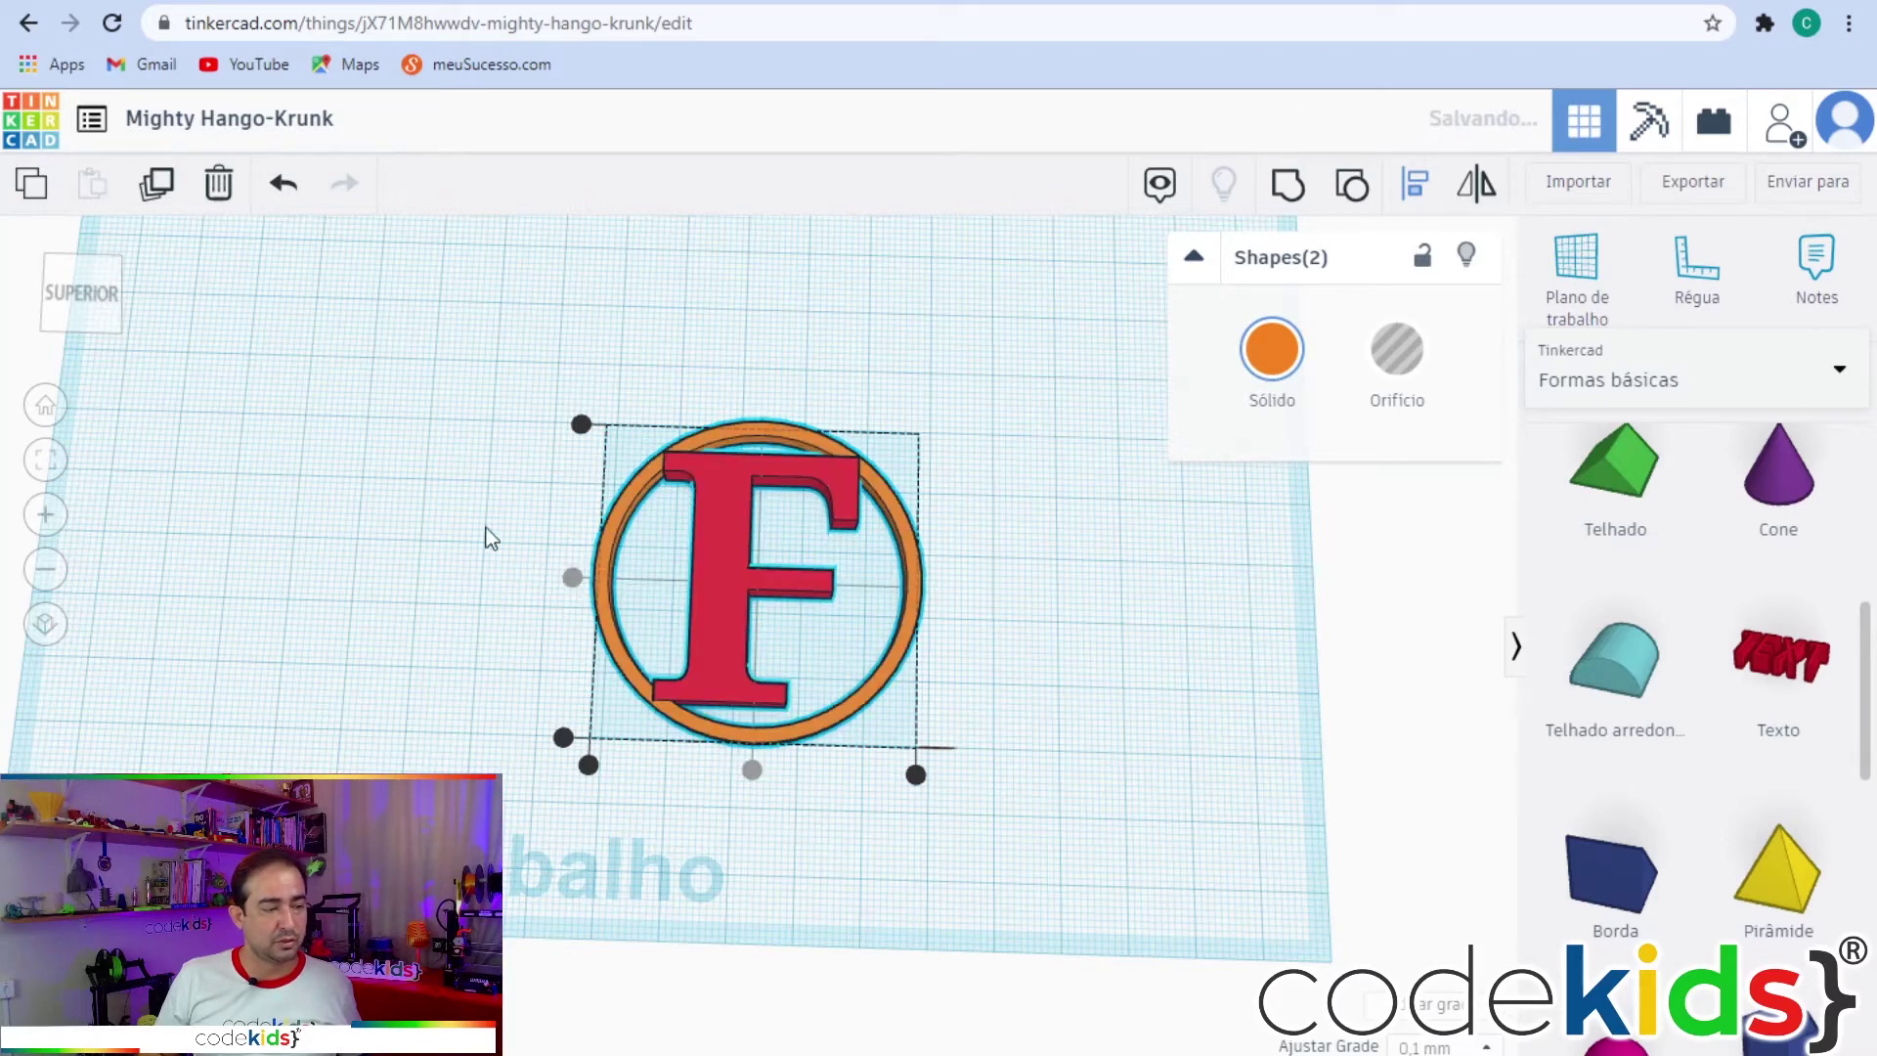
left_click(472, 512)
right_click_drag(477, 518, 485, 740)
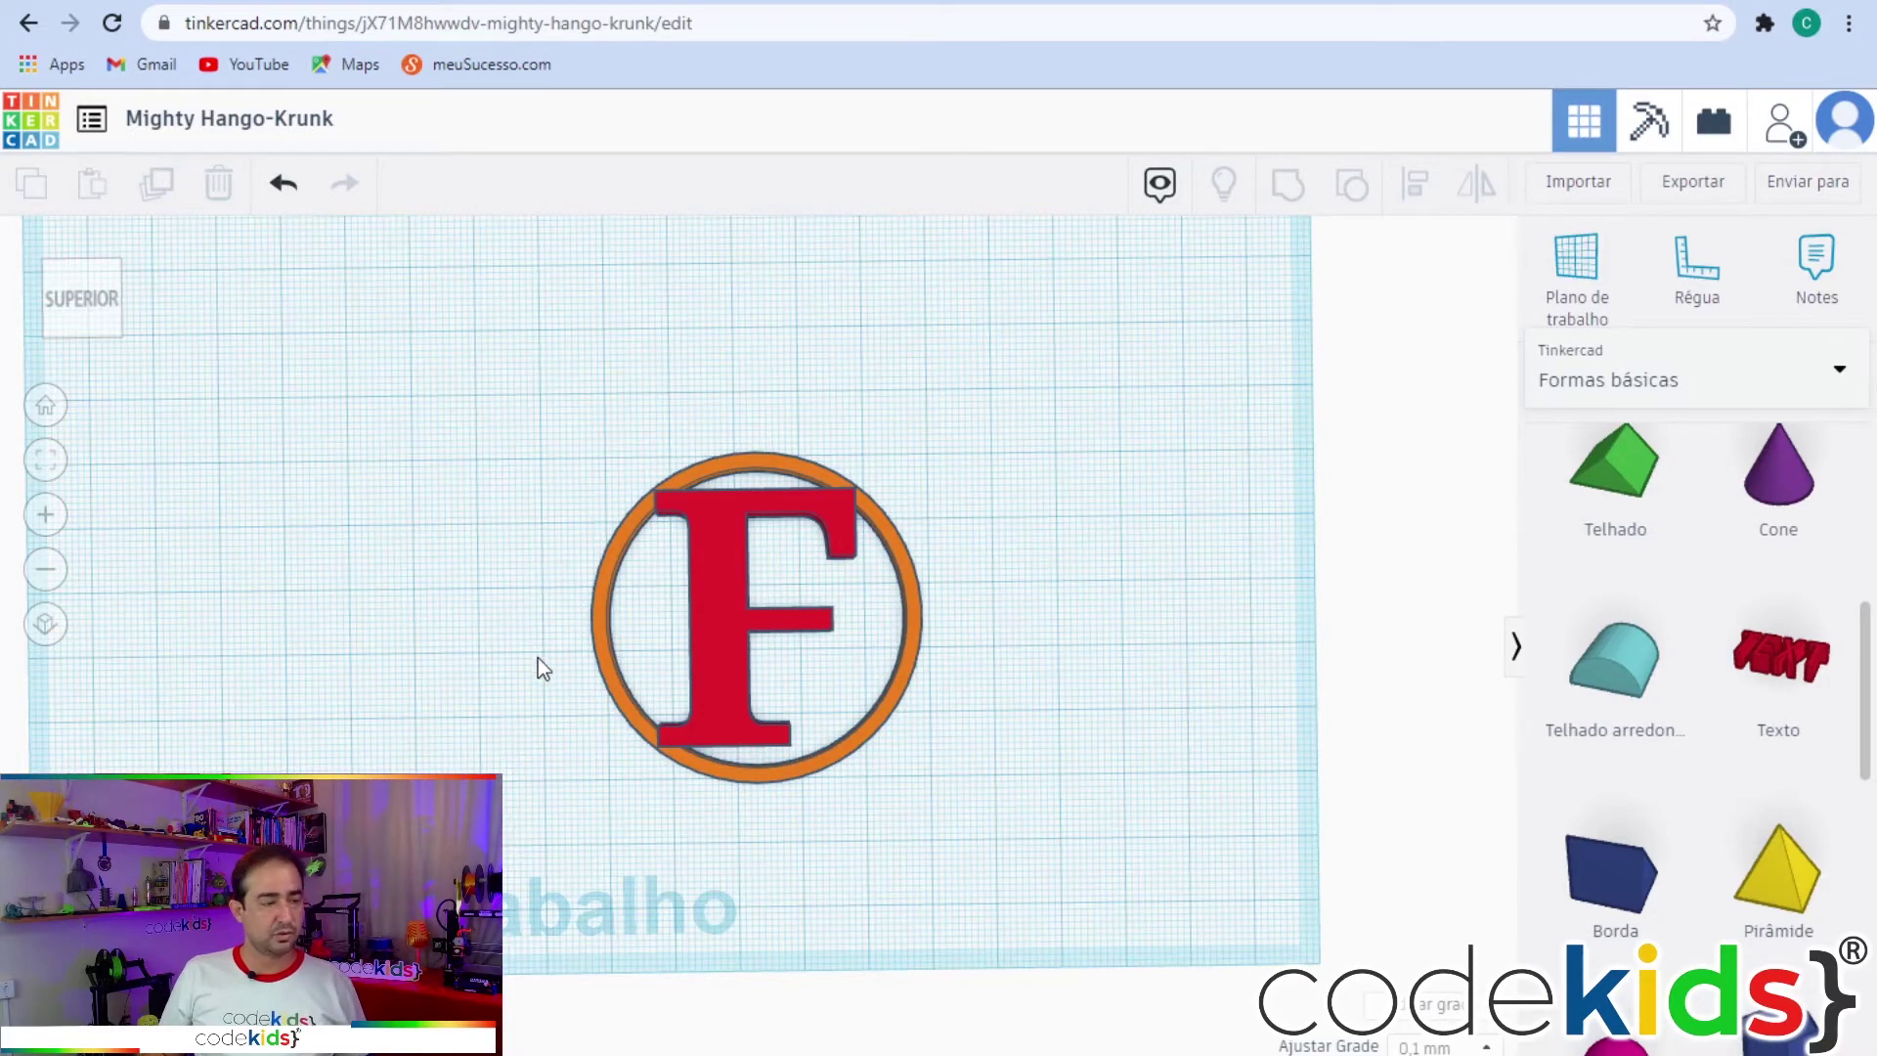
Group the letter F and the surrounding ring into one solid shape.
scroll(536, 655, "up", 3)
right_click_drag(504, 877, 508, 914)
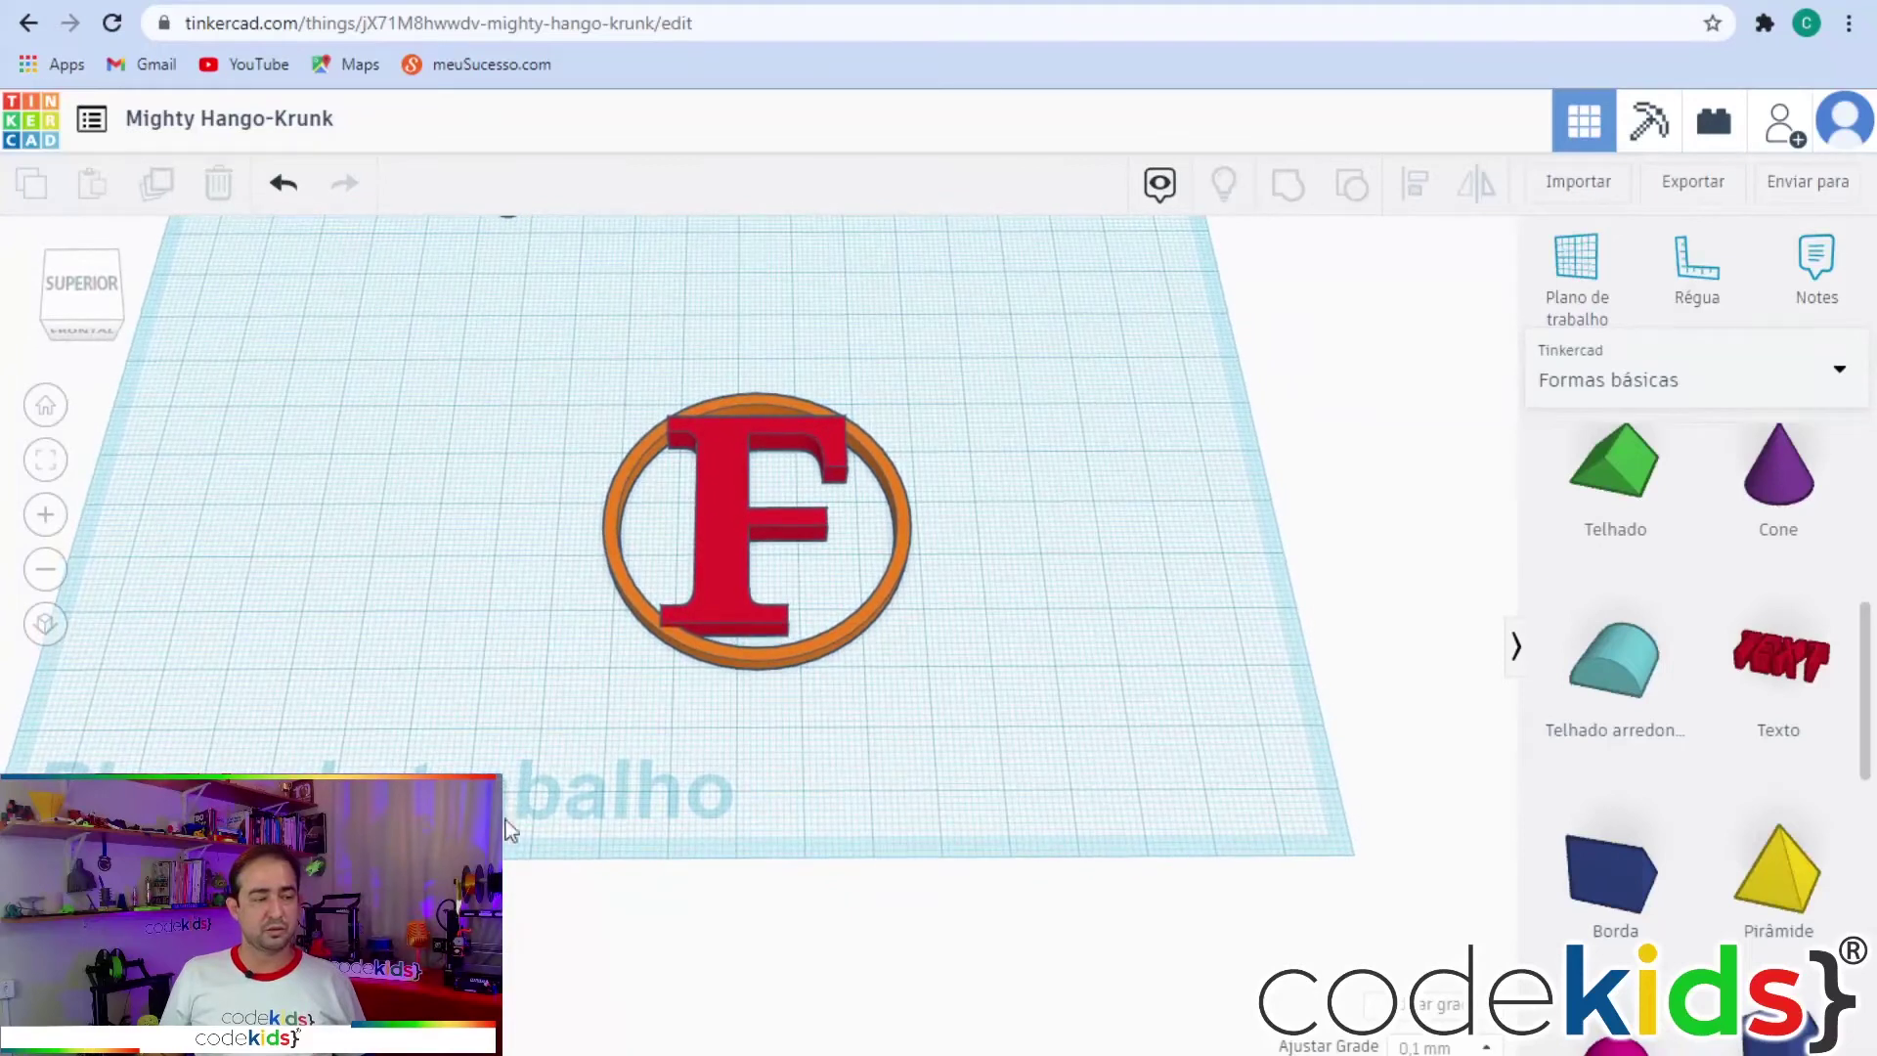
left_click_drag(1050, 778, 499, 344)
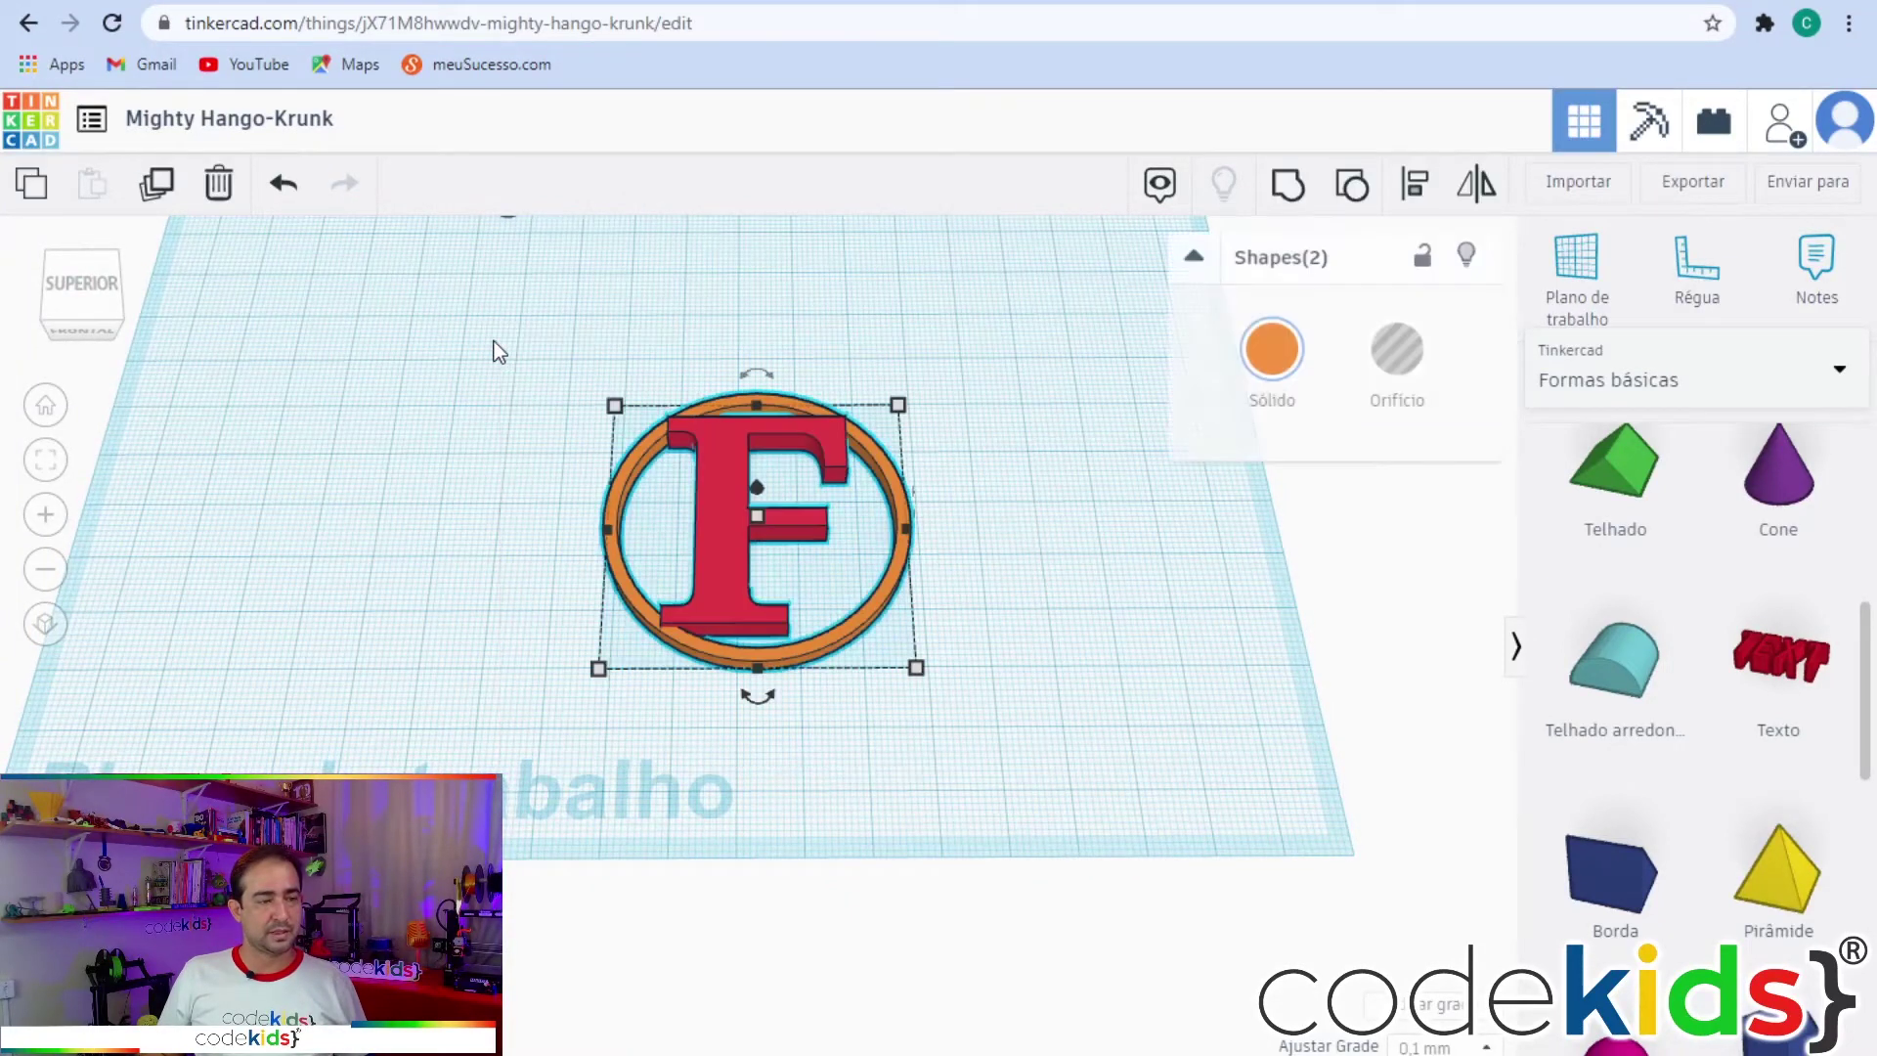
left_click(1290, 201)
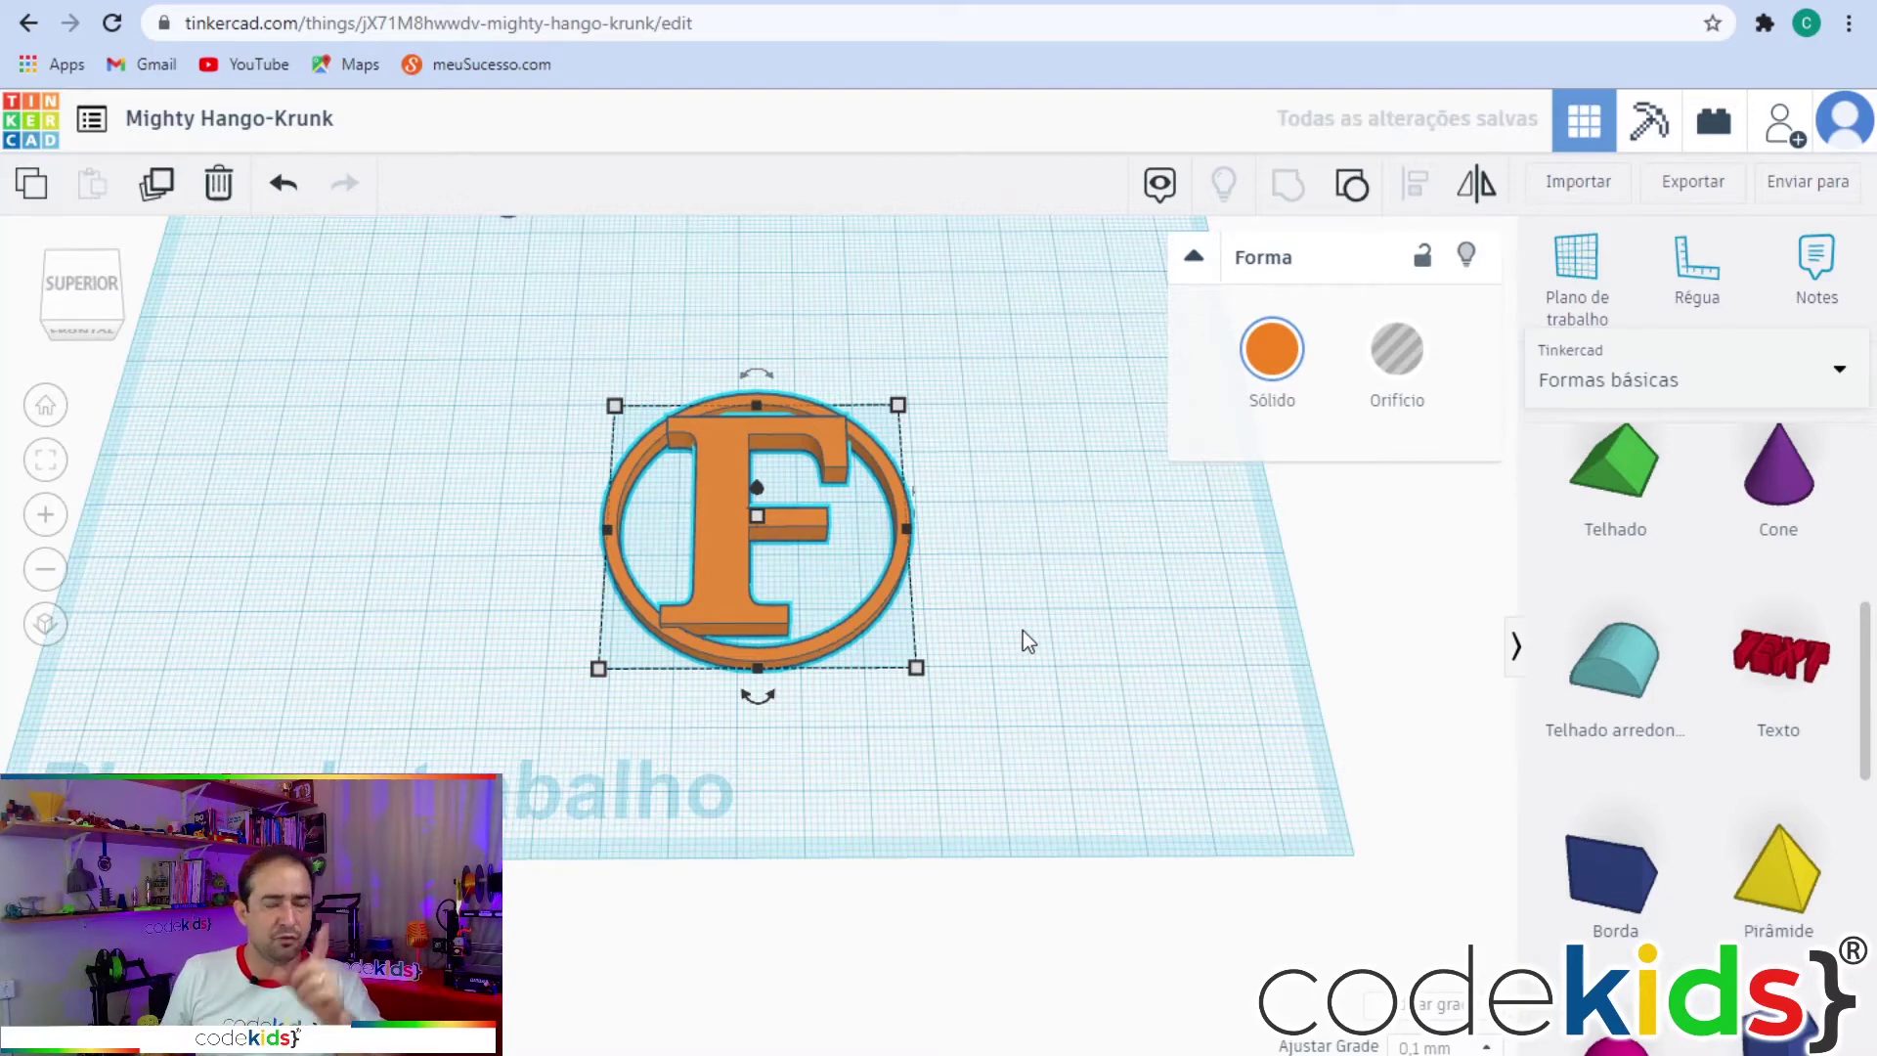
Change the grouped F medallion's solid colour to the bright sky-blue preset.
left_click(1272, 349)
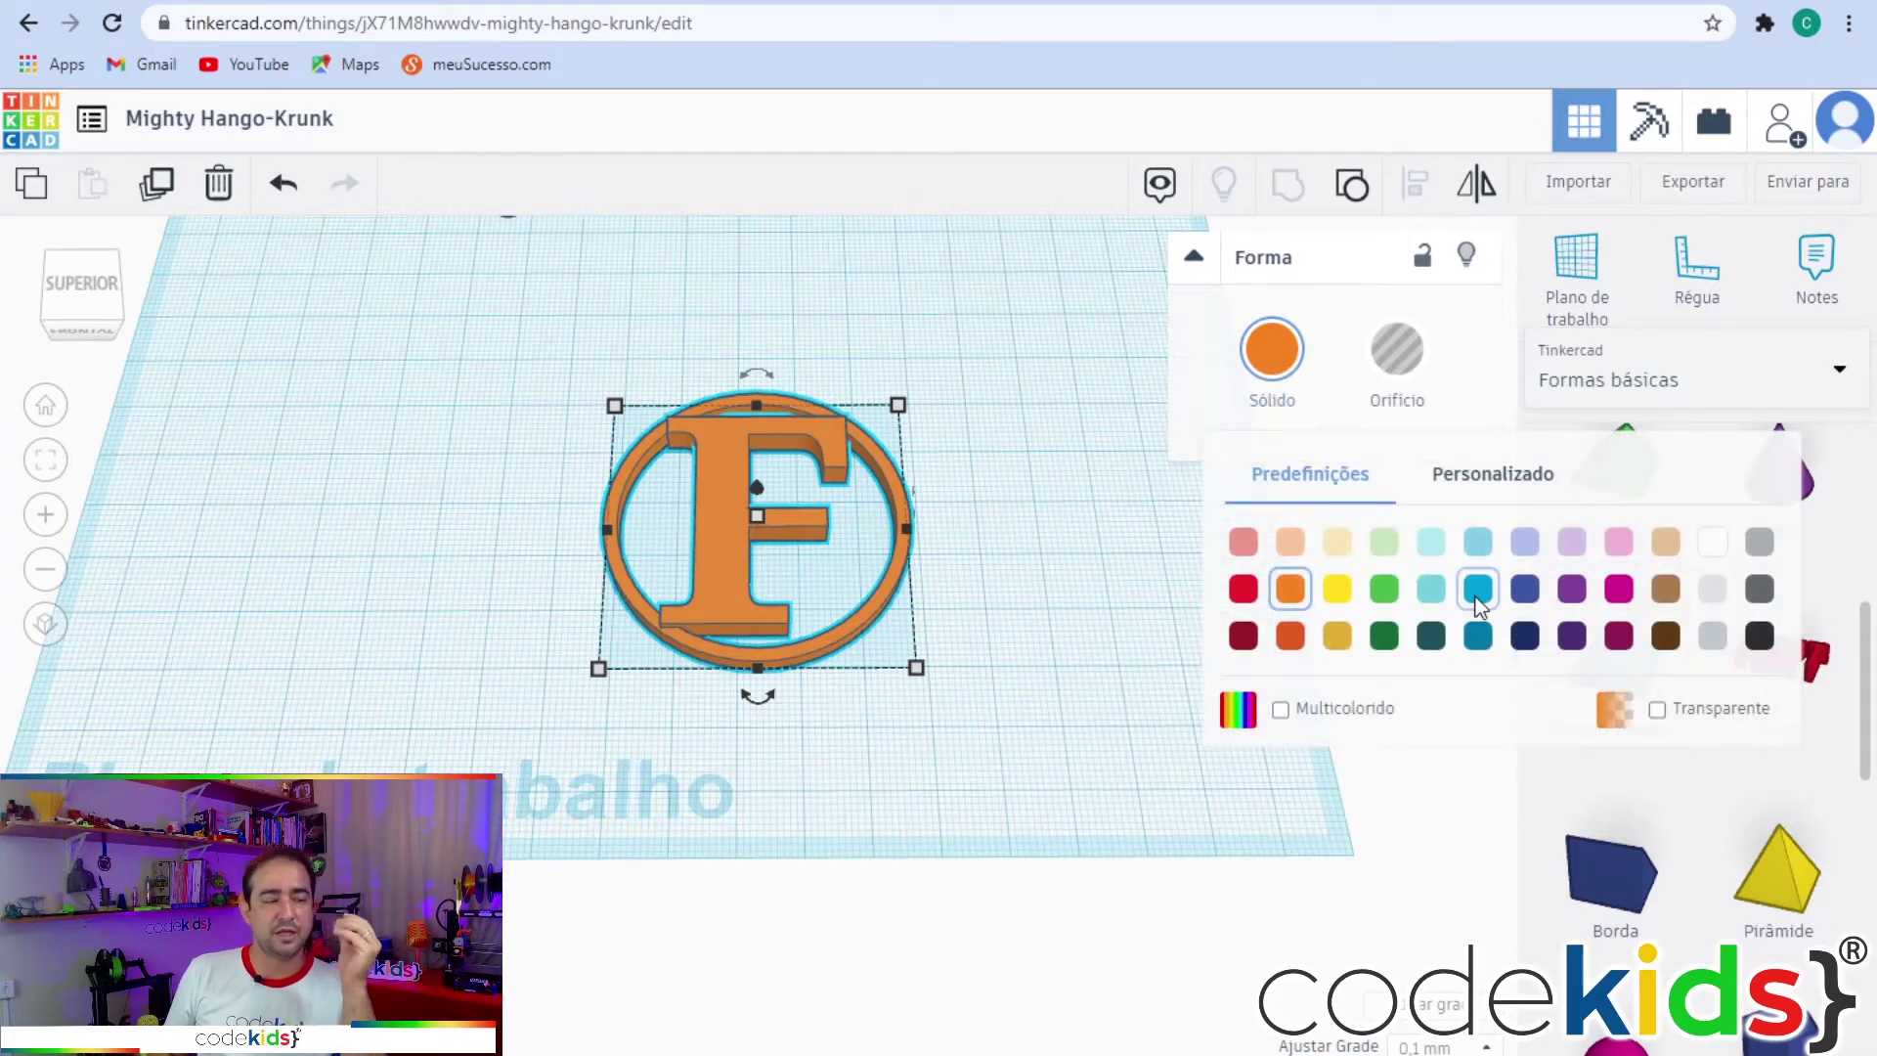
left_click(1478, 591)
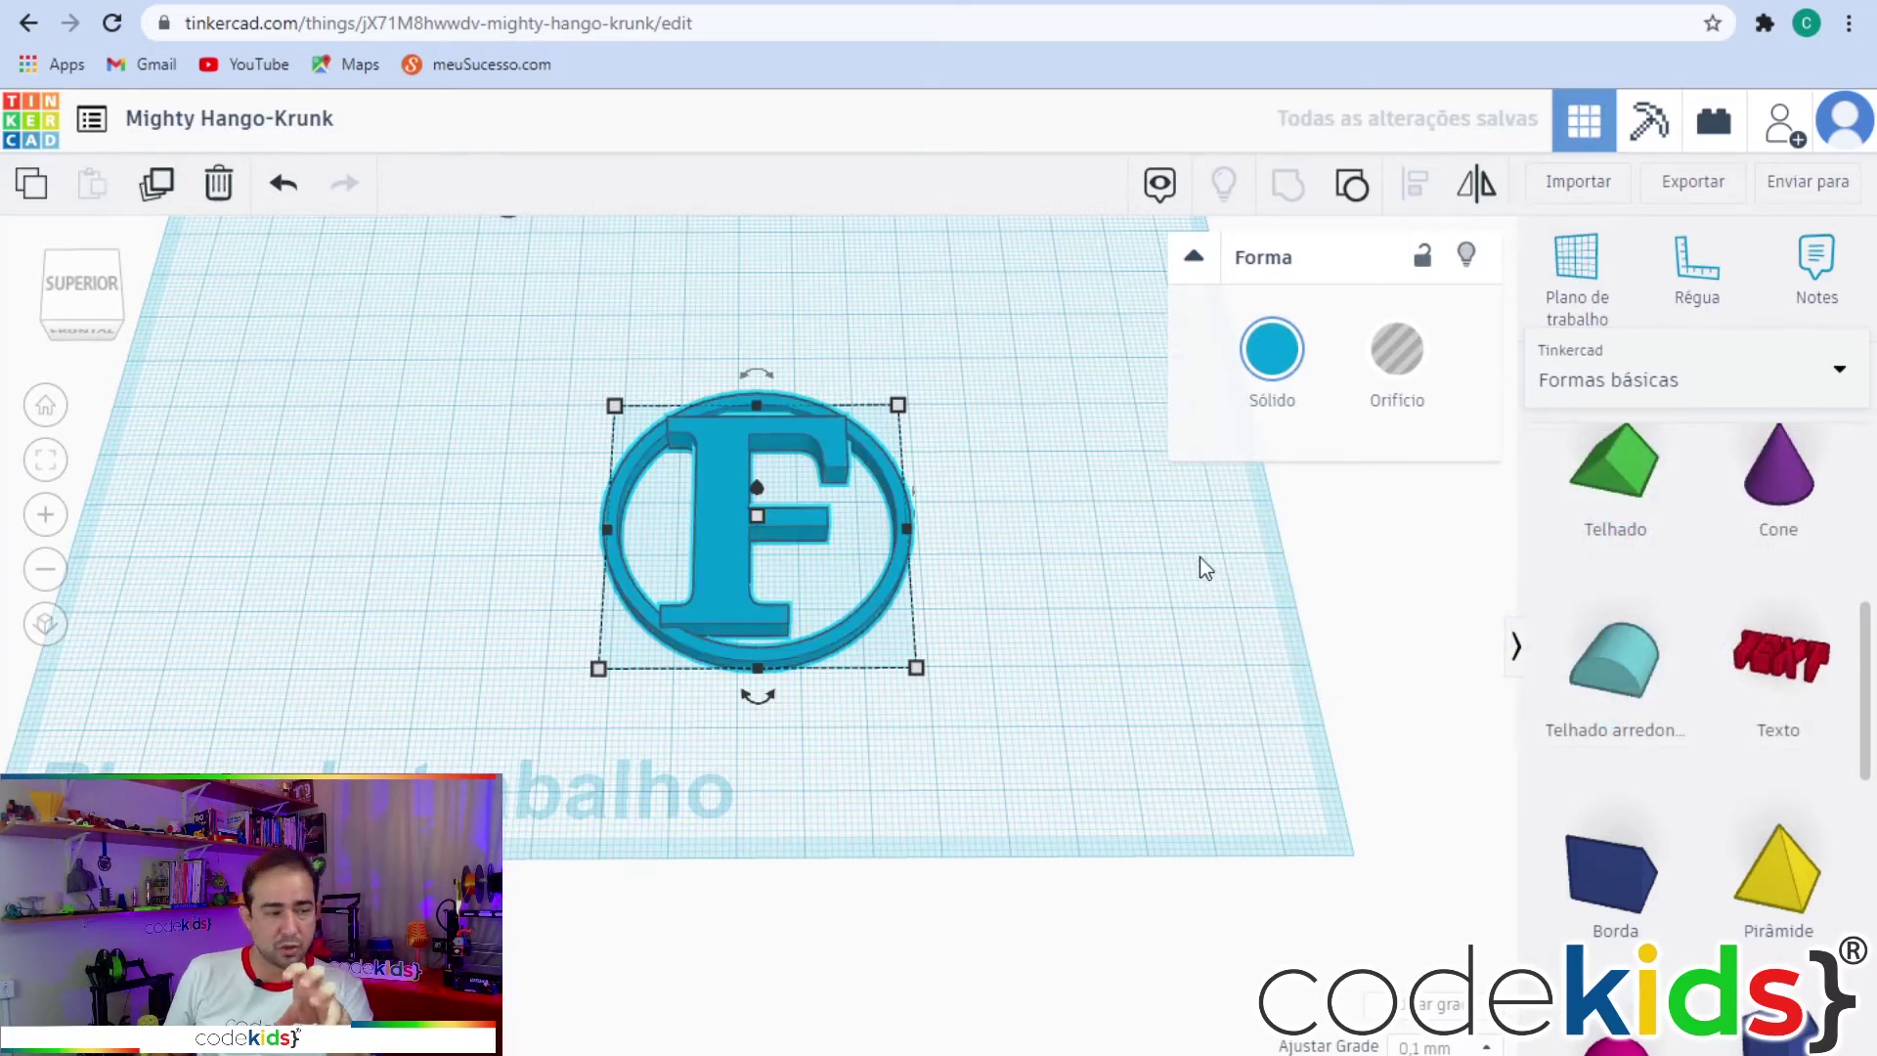
left_click(1086, 575)
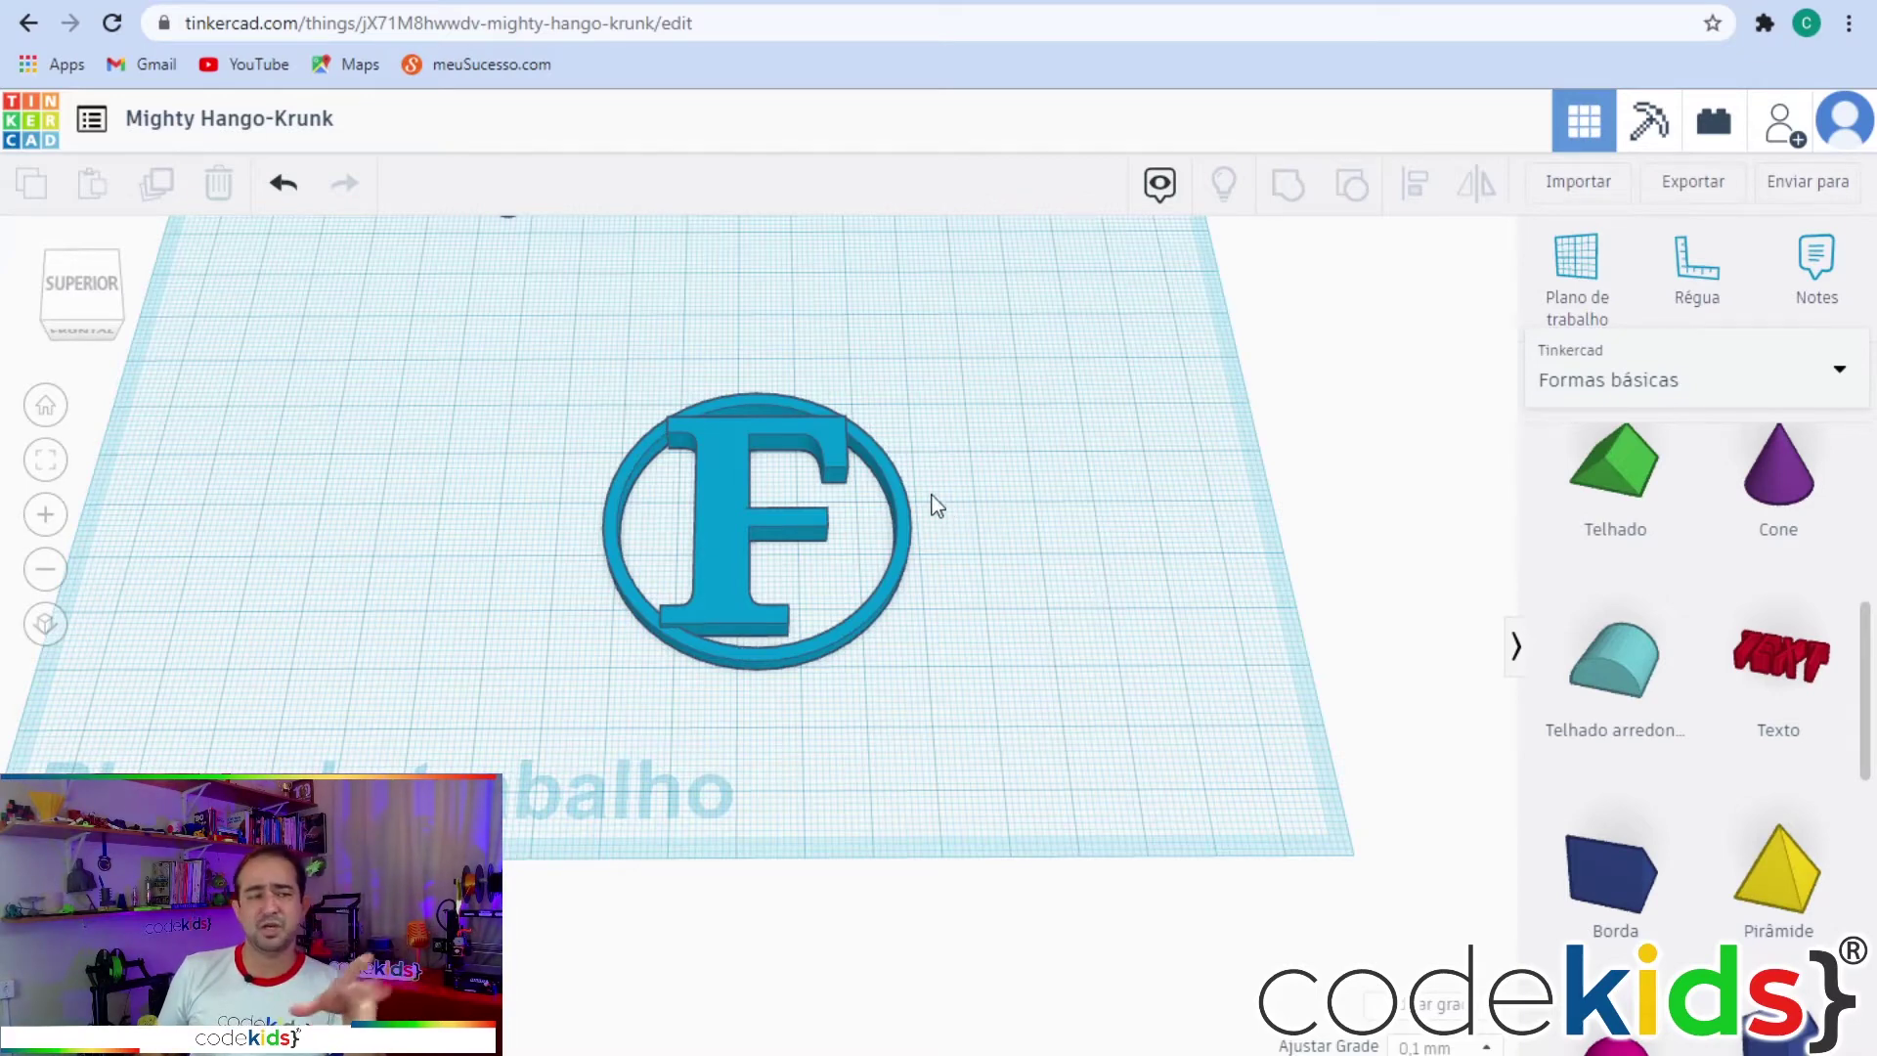
Duplicate the small orange ring beside the red FER text.
scroll(987, 508, "down", 5)
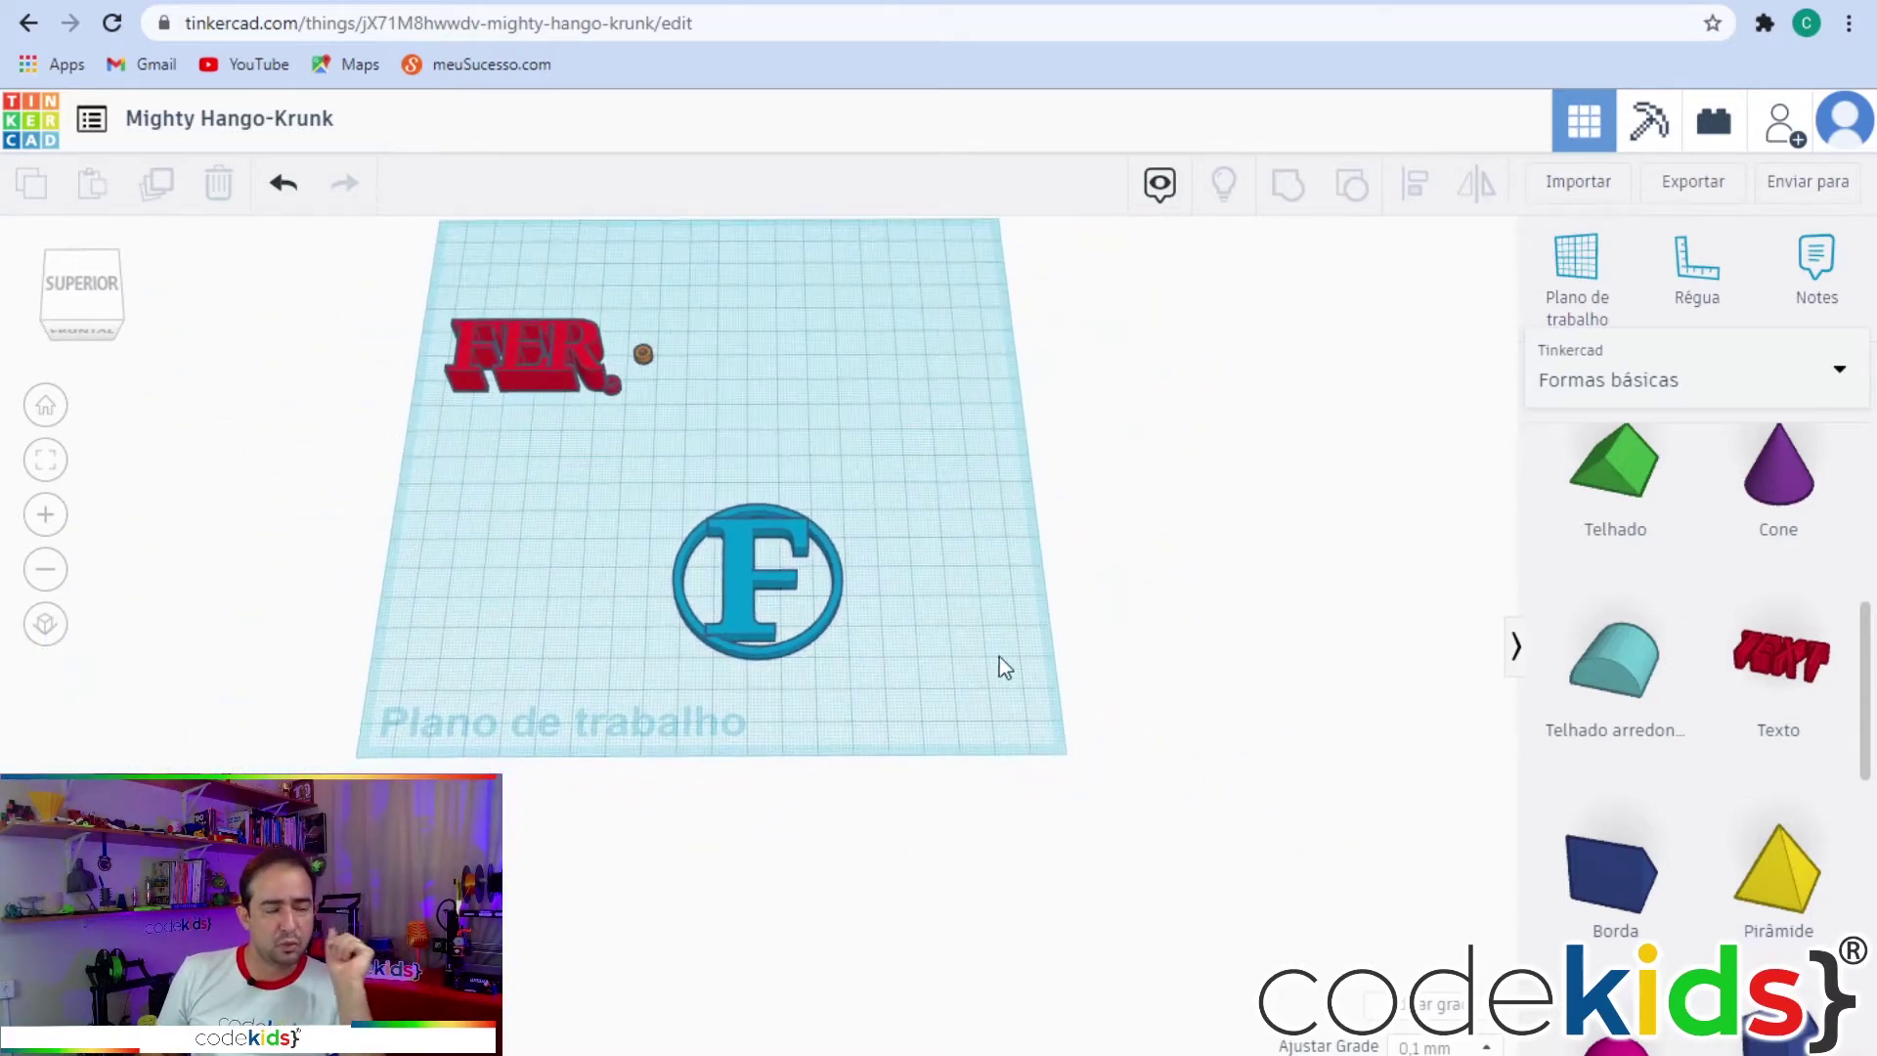
right_click_drag(838, 565, 881, 676)
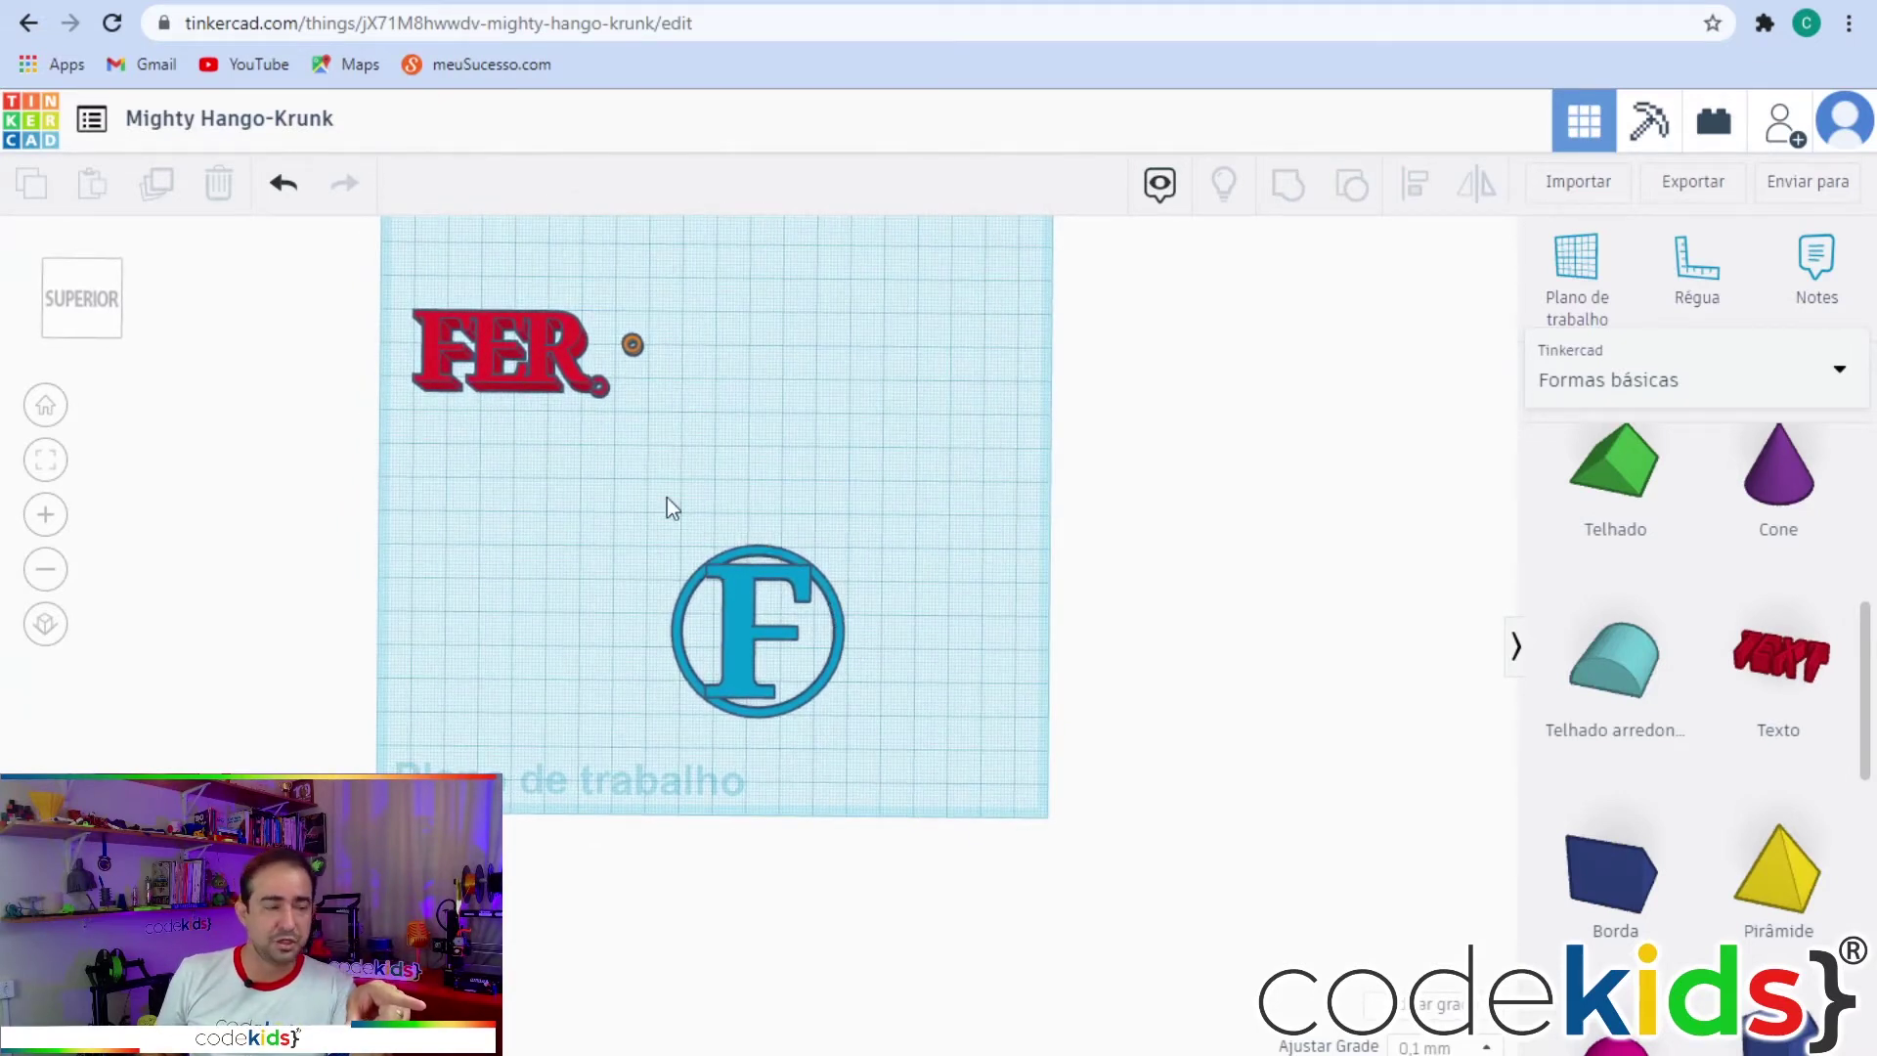
left_click(634, 347)
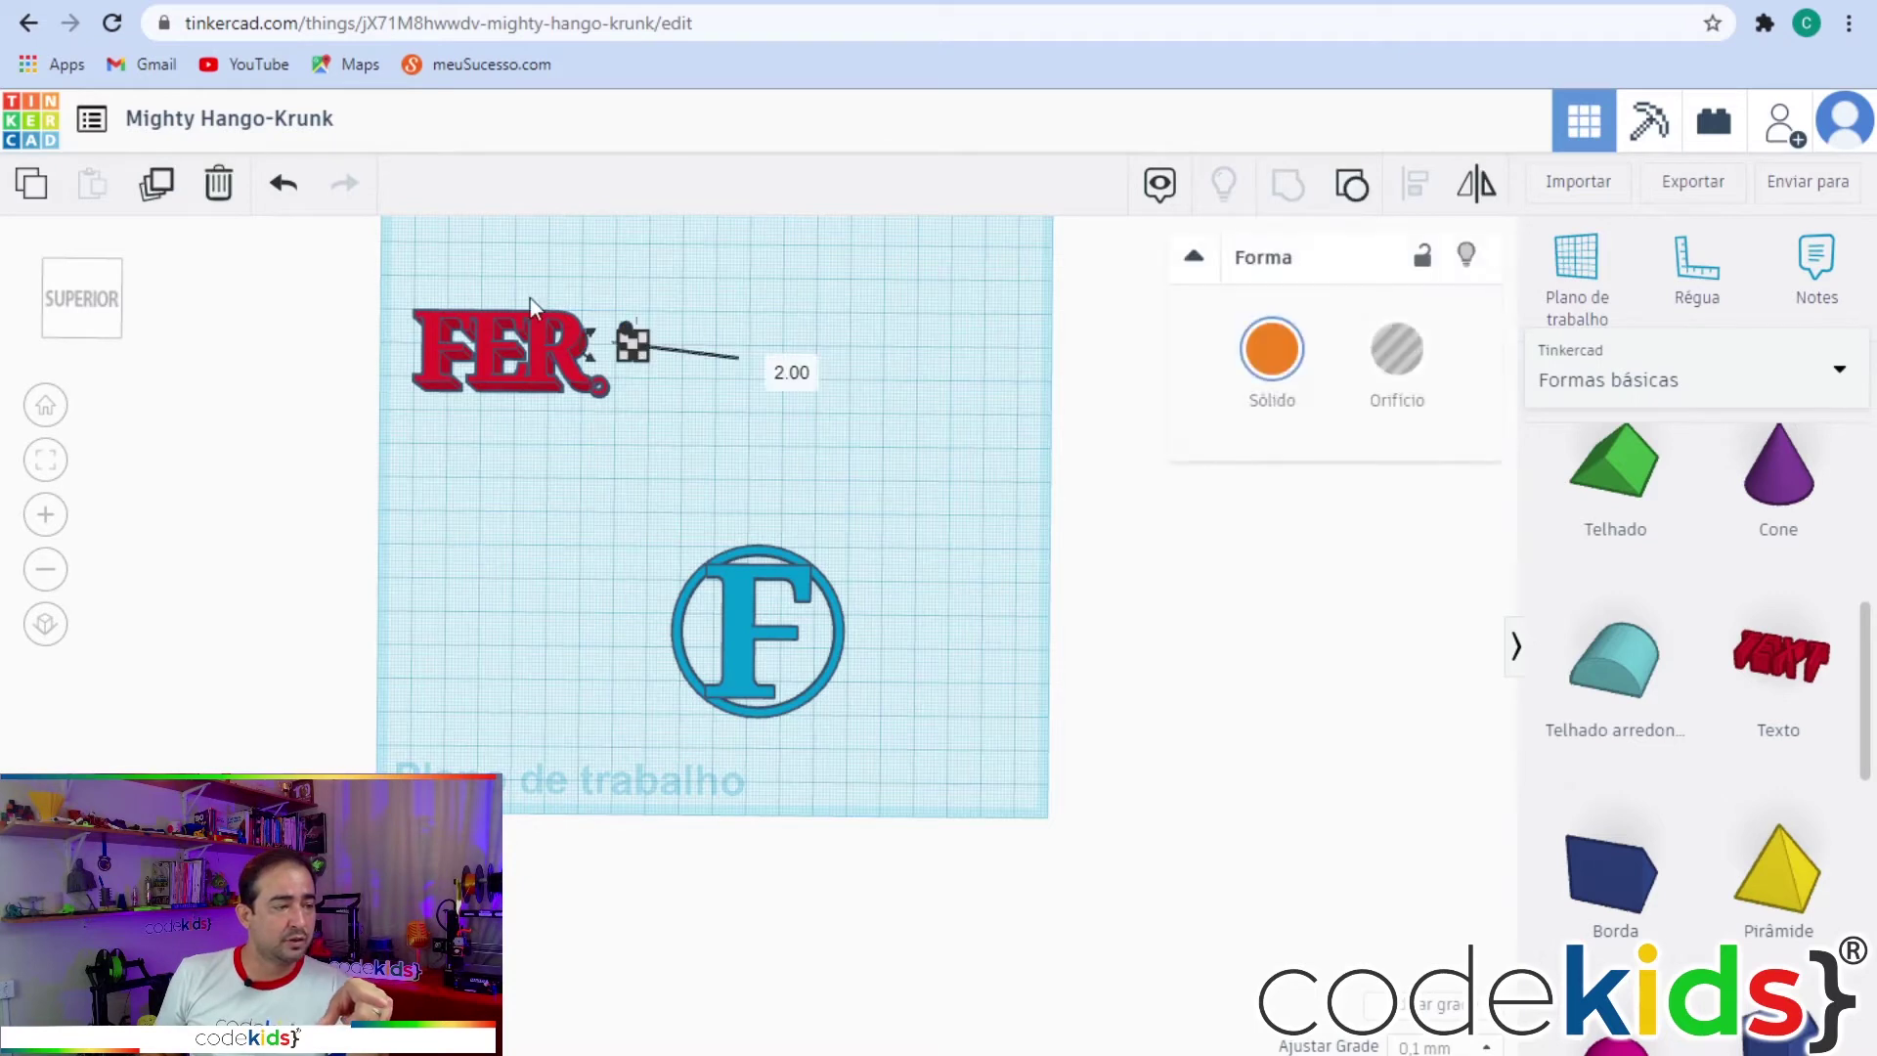
left_click(162, 192)
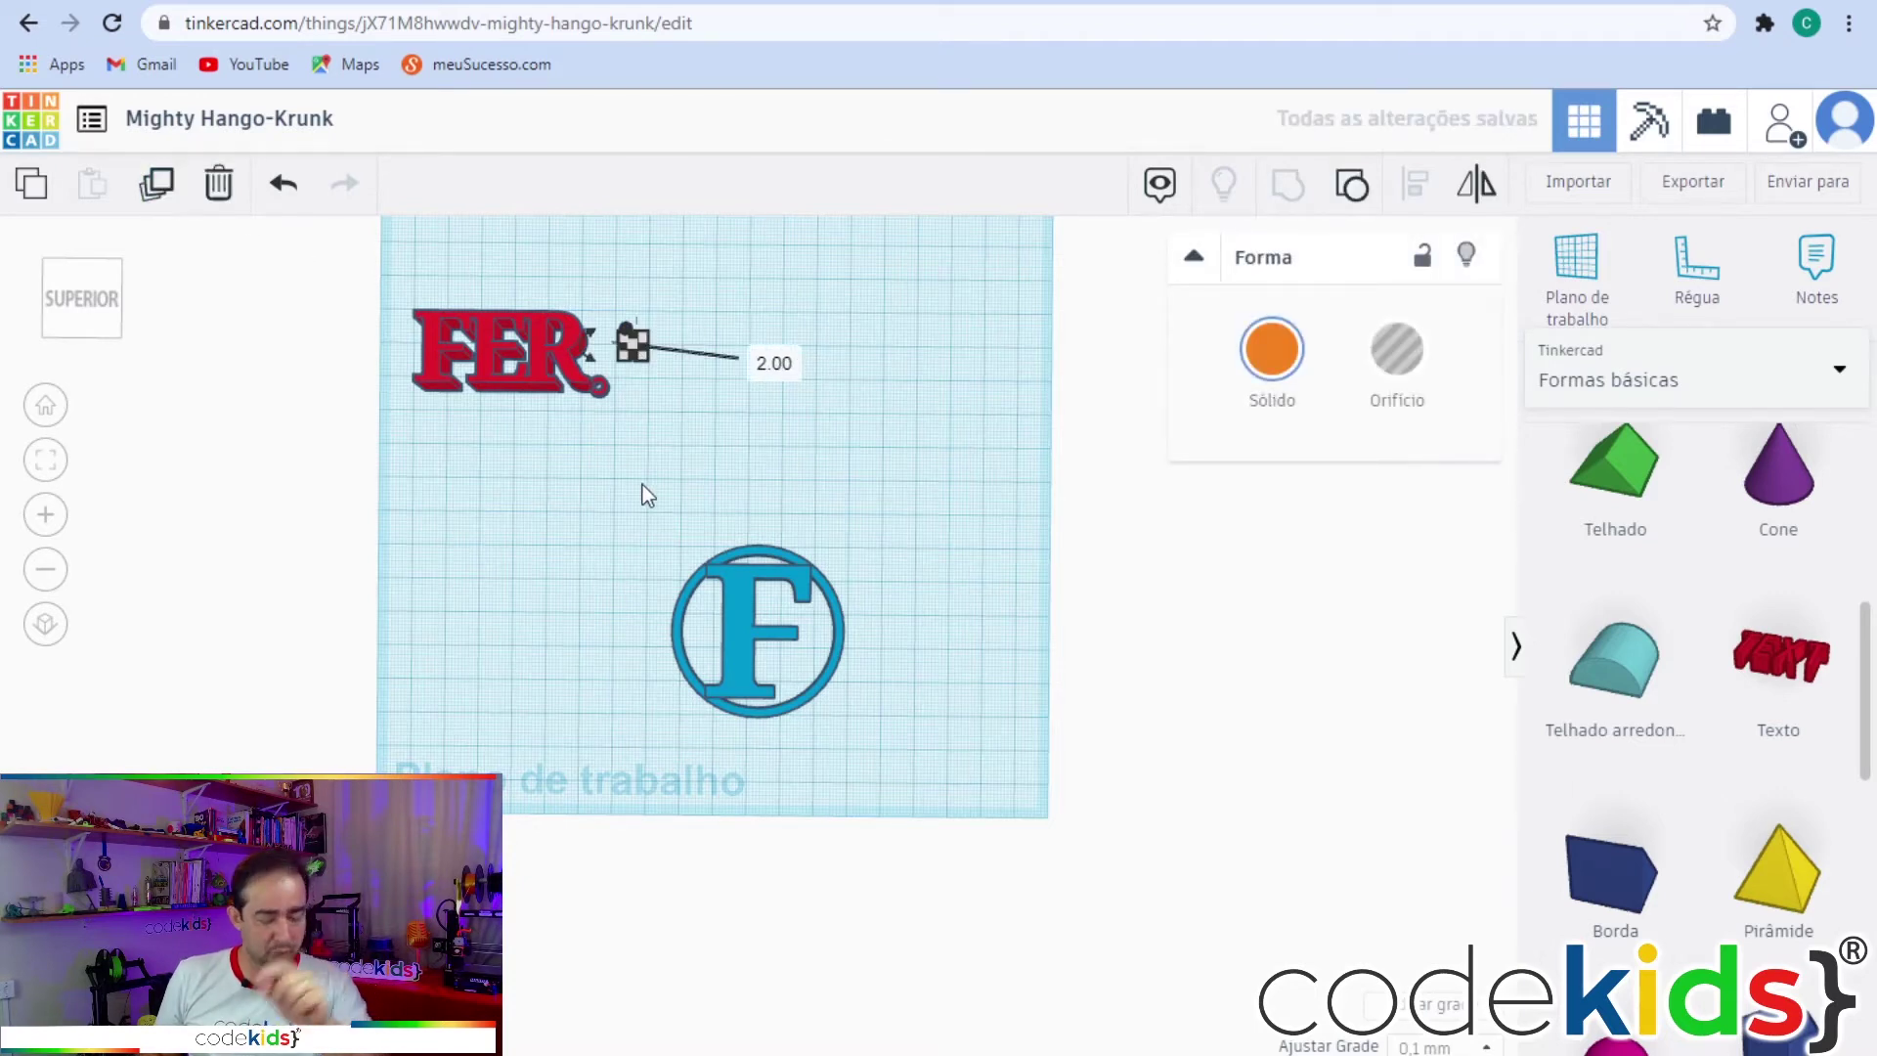
Set the snap grid to 1,0 mm and move the duplicated small ring to the upper edge of the blue F medallion.
left_click(1436, 1045)
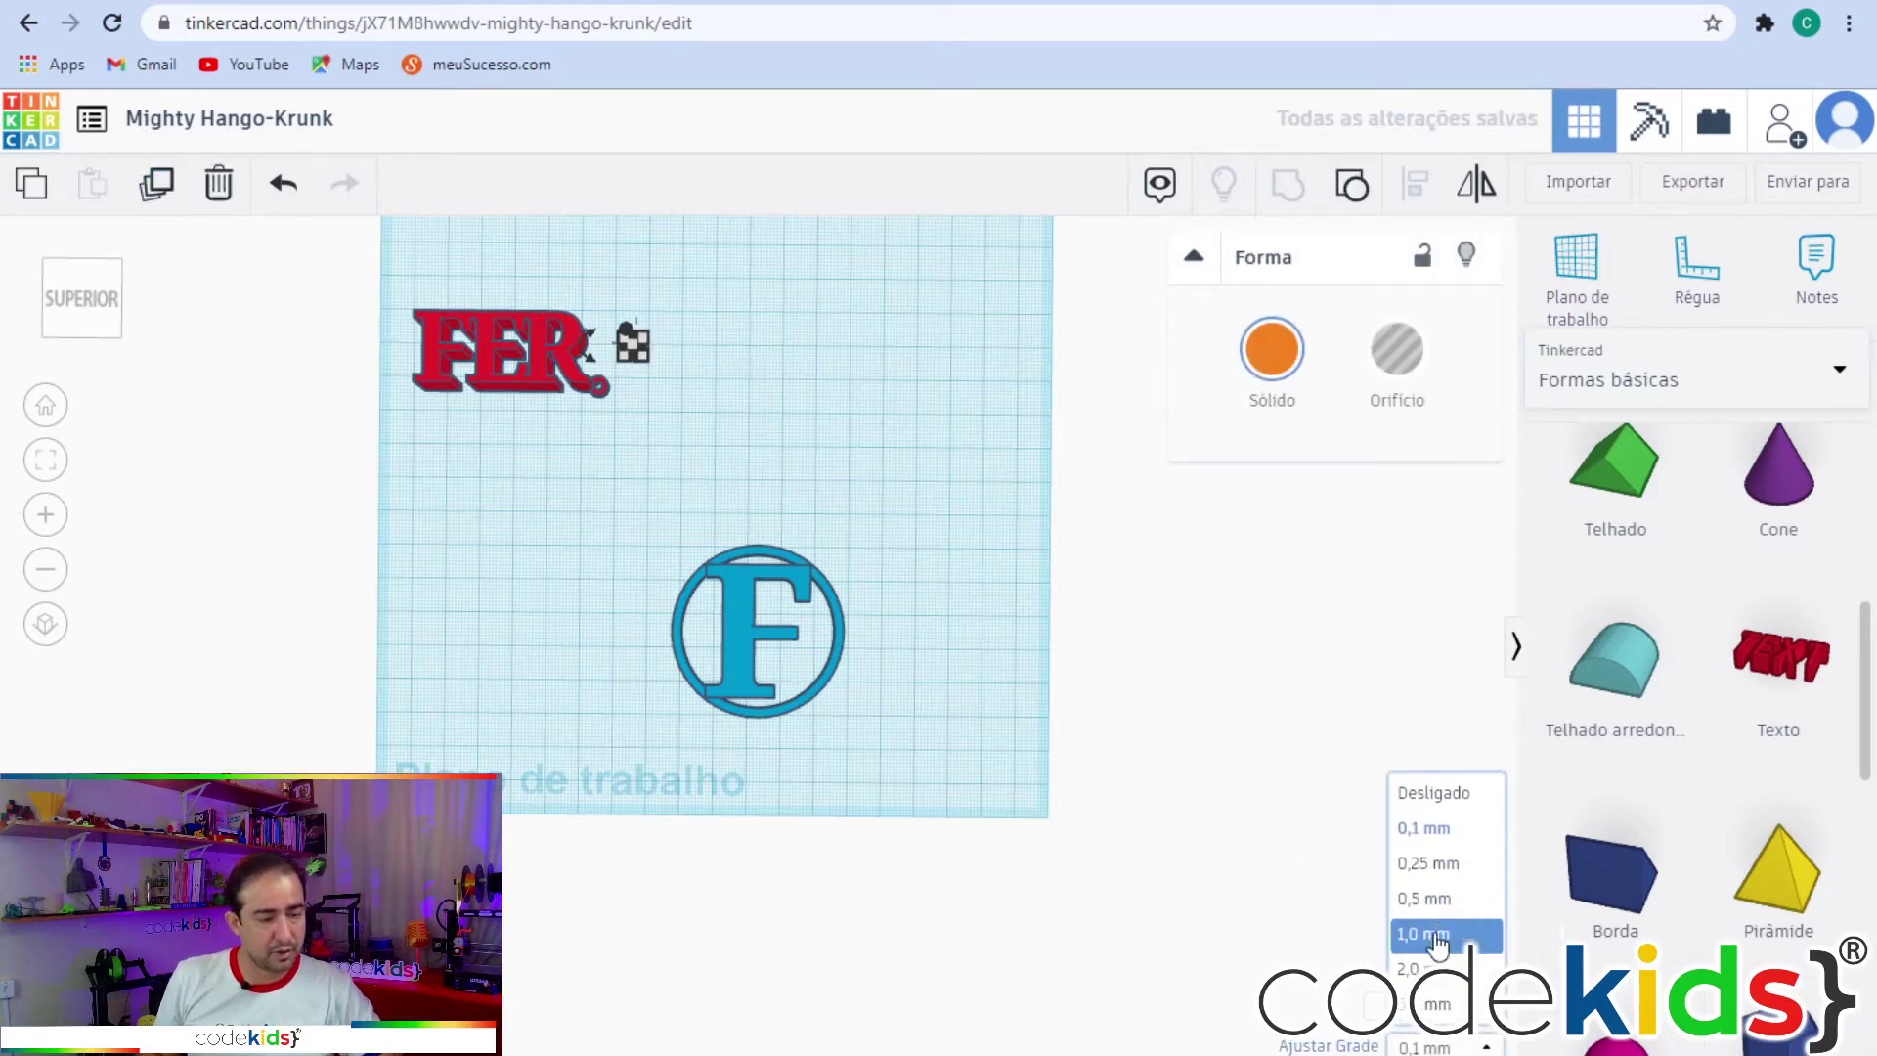
left_click(1423, 921)
key("Down")
key("Down")
key("Down")
key("Down")
key("Down")
key("Down")
key("Down")
key("Down")
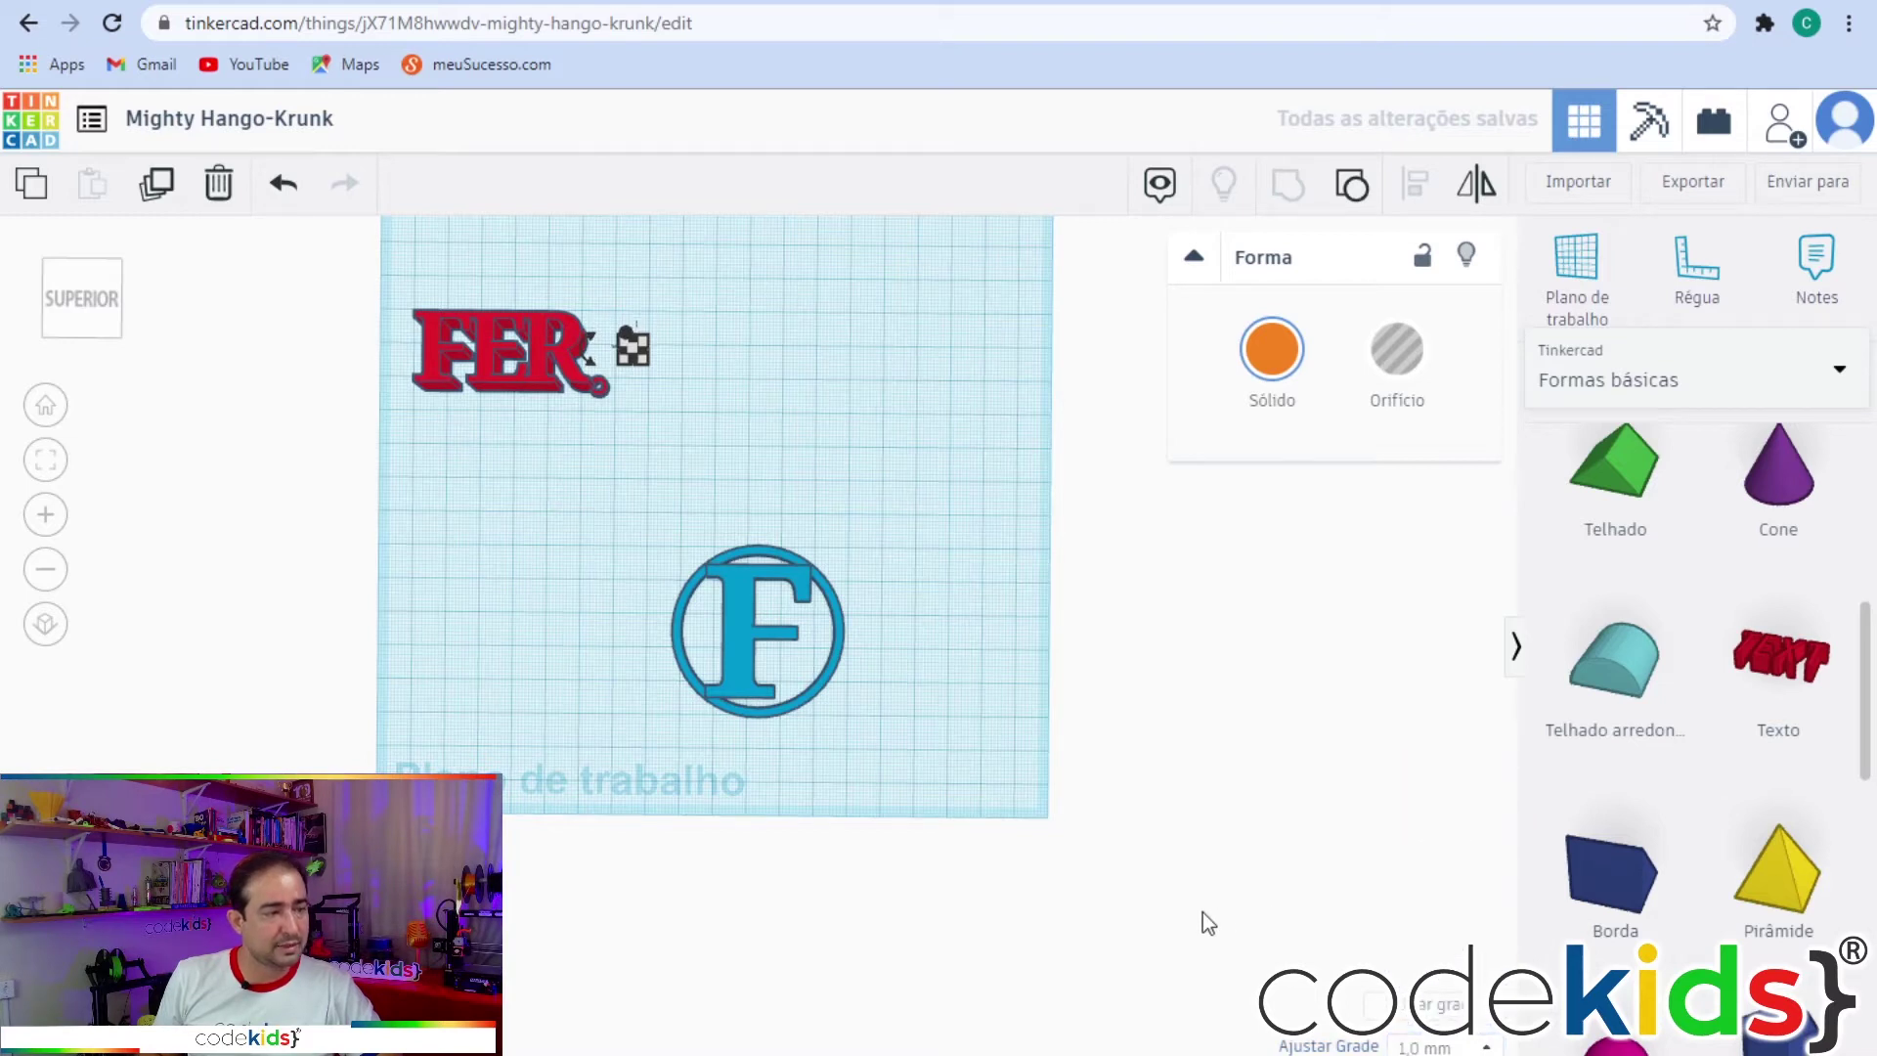
key("Down")
key("Down")
key("Down")
key("Down")
key("Down")
key("Down")
key("Down")
key("Down")
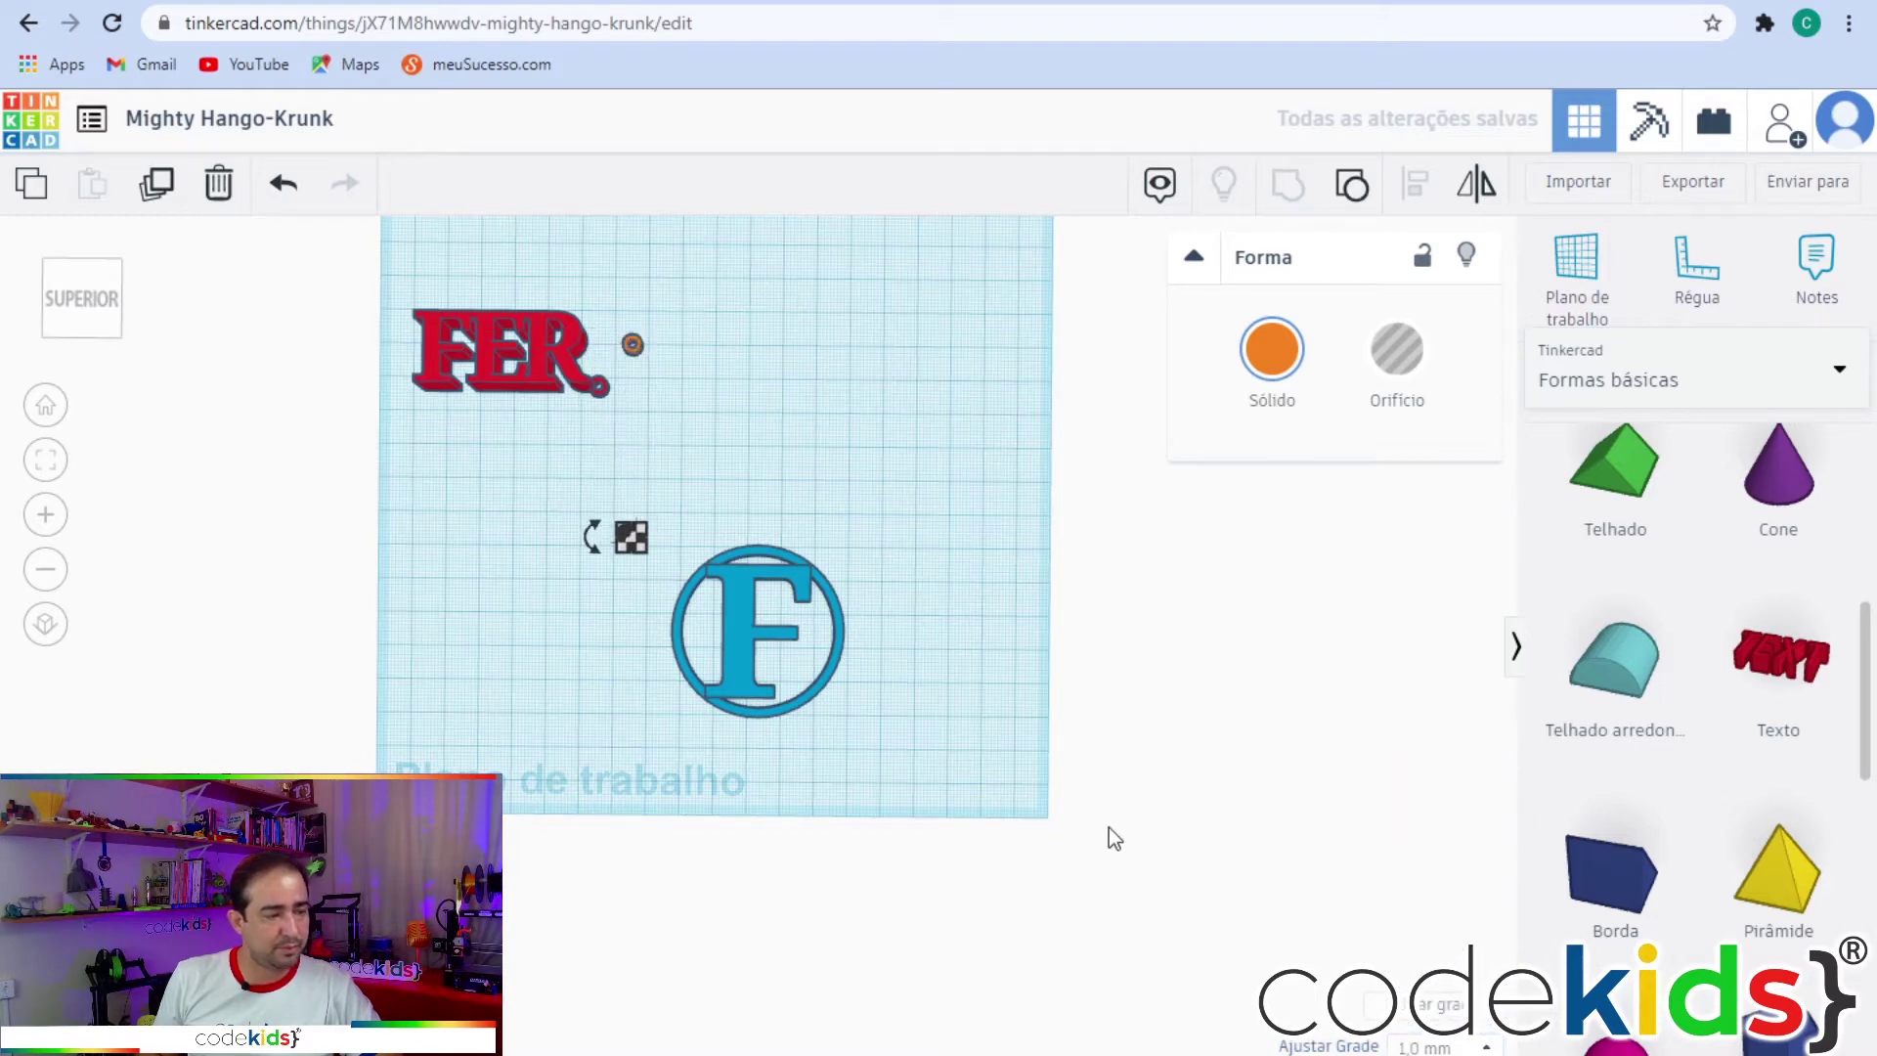
key("Right")
key("Right")
key("Right")
key("Right")
key("Right")
key("Right")
key("Right")
key("Right")
key("Right")
key("Right")
key("Right")
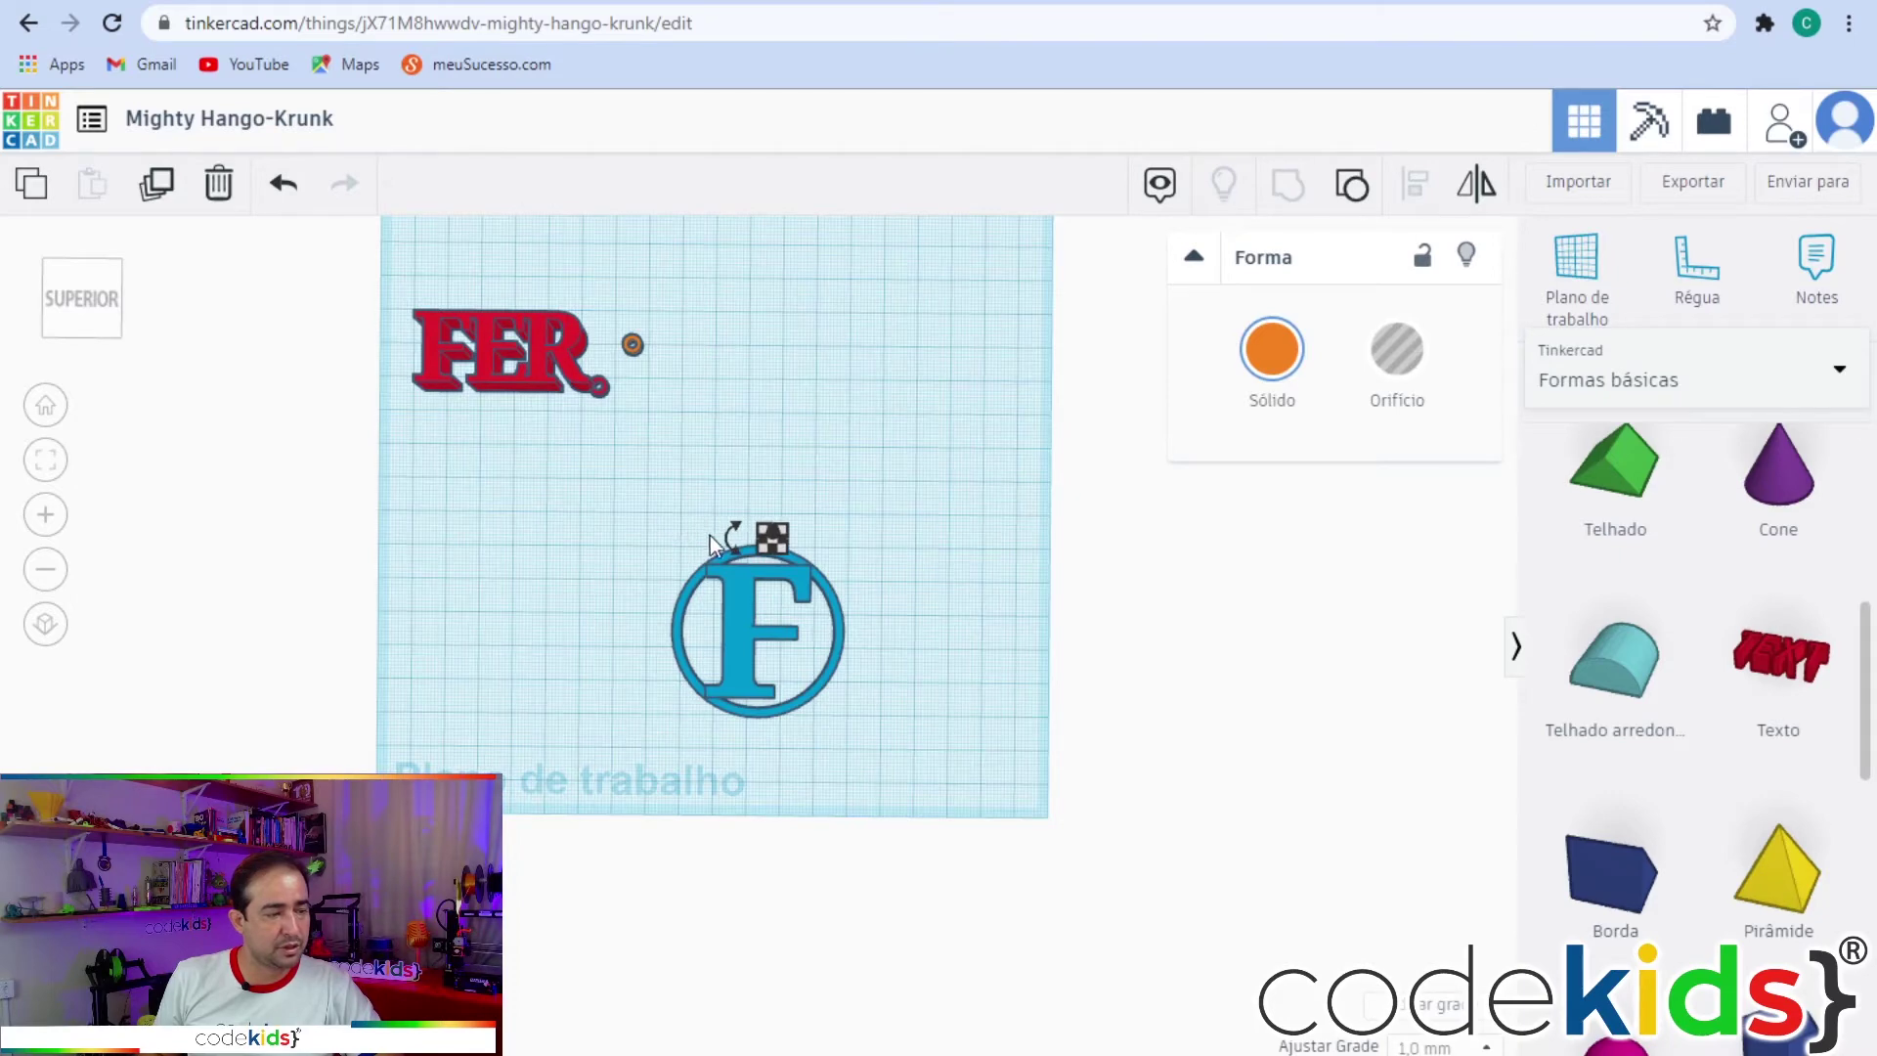
Align the small orange ring with the F medallion's centre across its width, and check that it overlaps the rim.
scroll(708, 536, "up", 3)
middle_click_drag(665, 418, 721, 635)
left_click_drag(588, 570, 946, 1036)
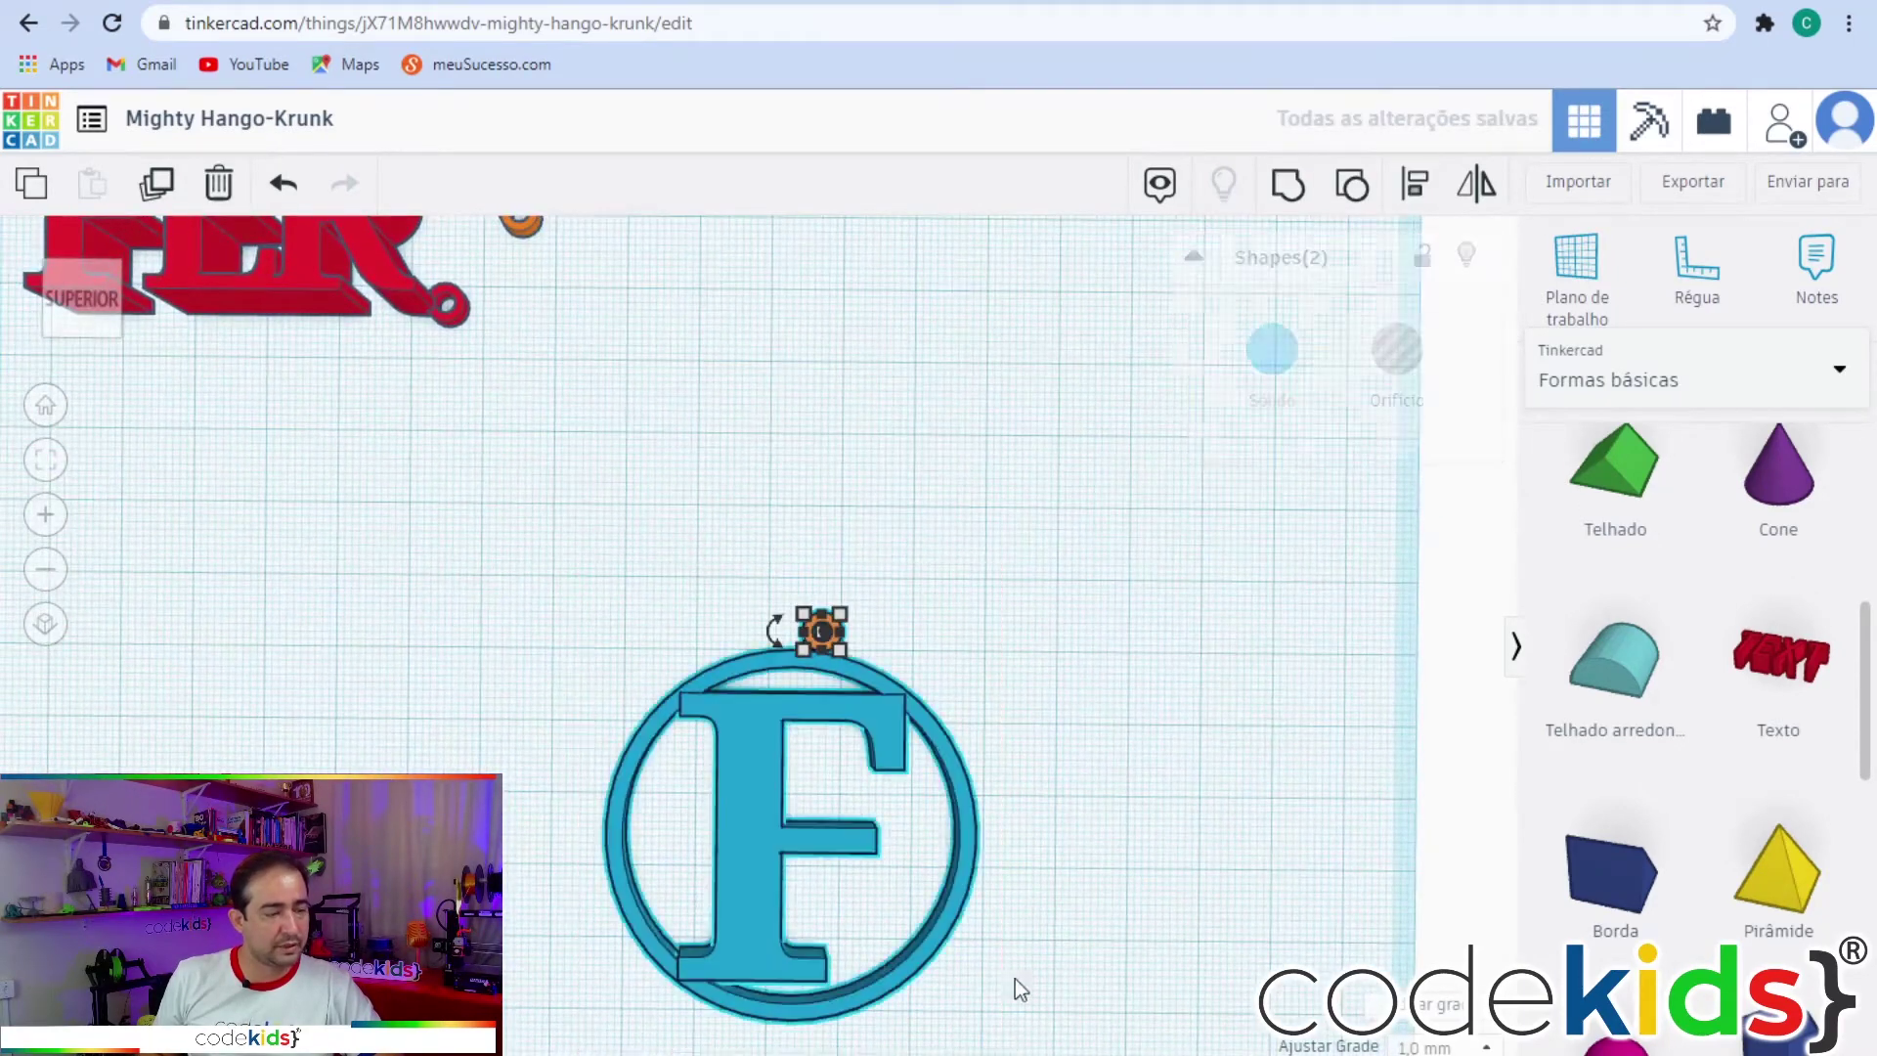
scroll(1016, 743, "down", 3)
left_click(1415, 182)
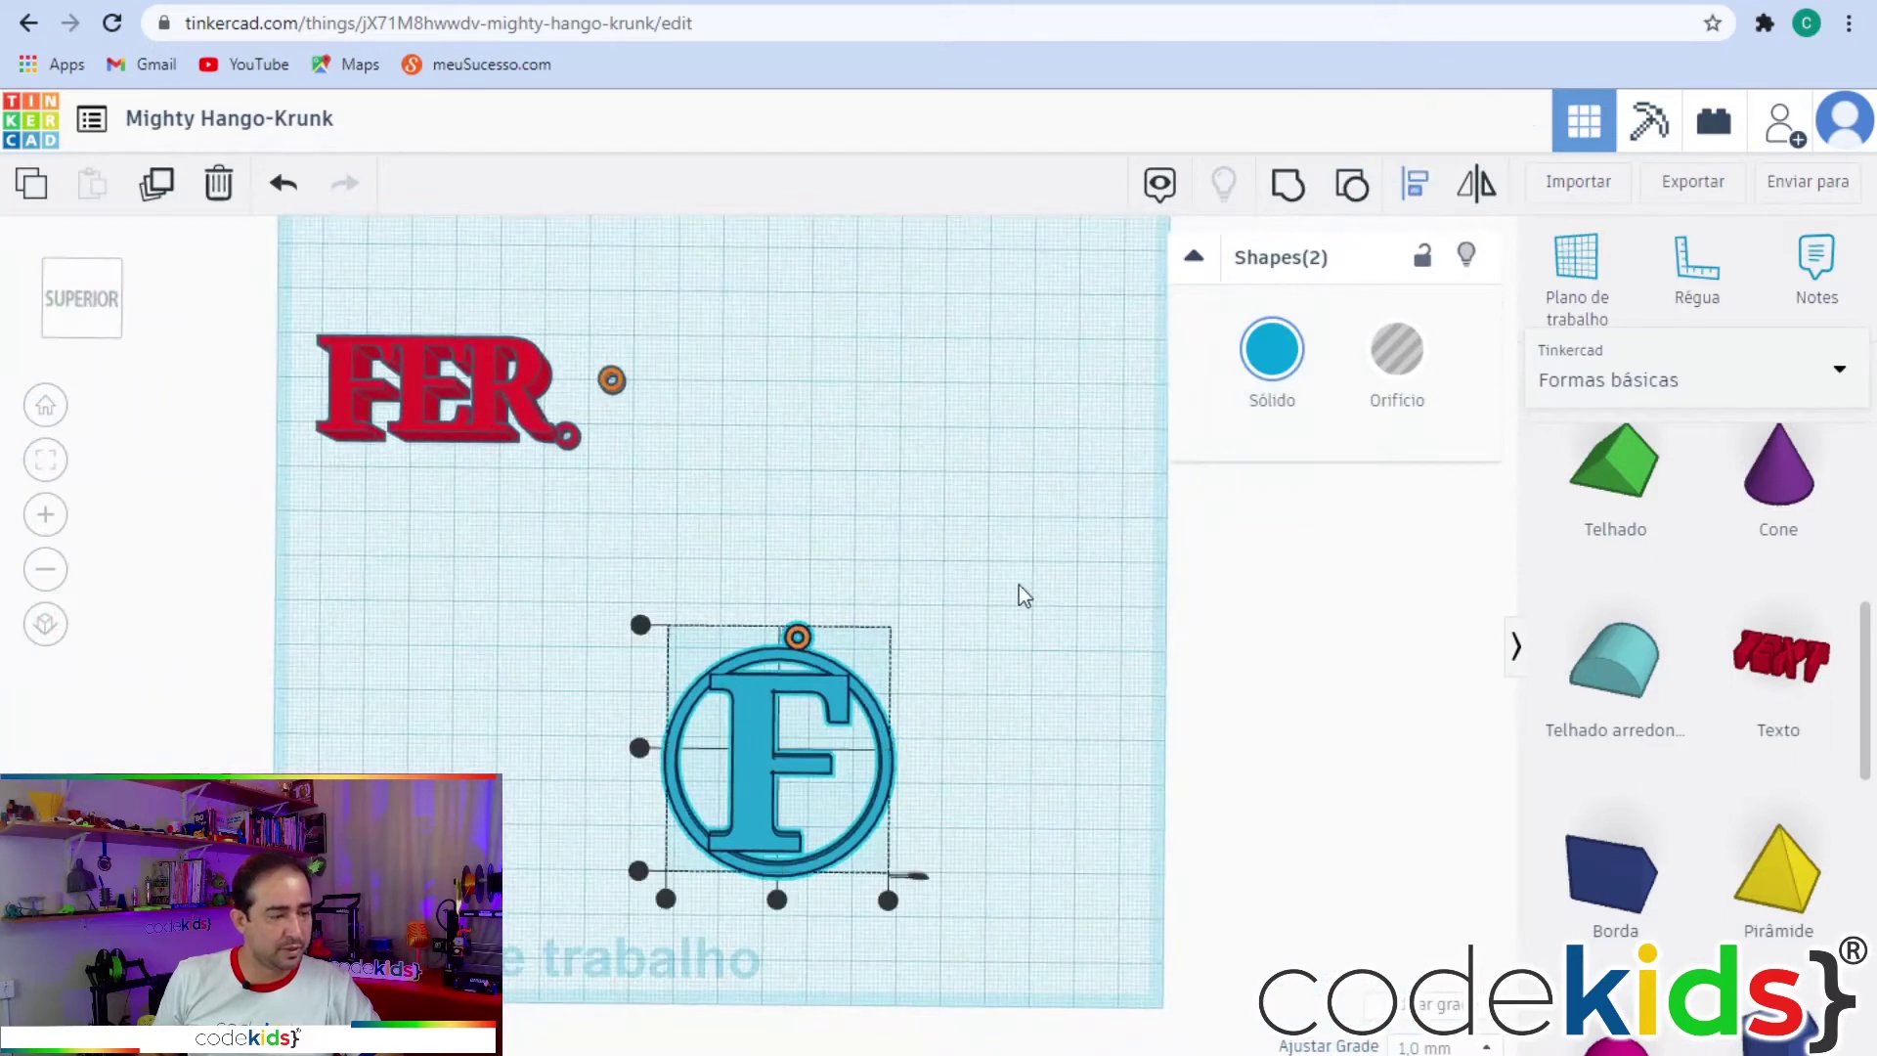
left_click(778, 900)
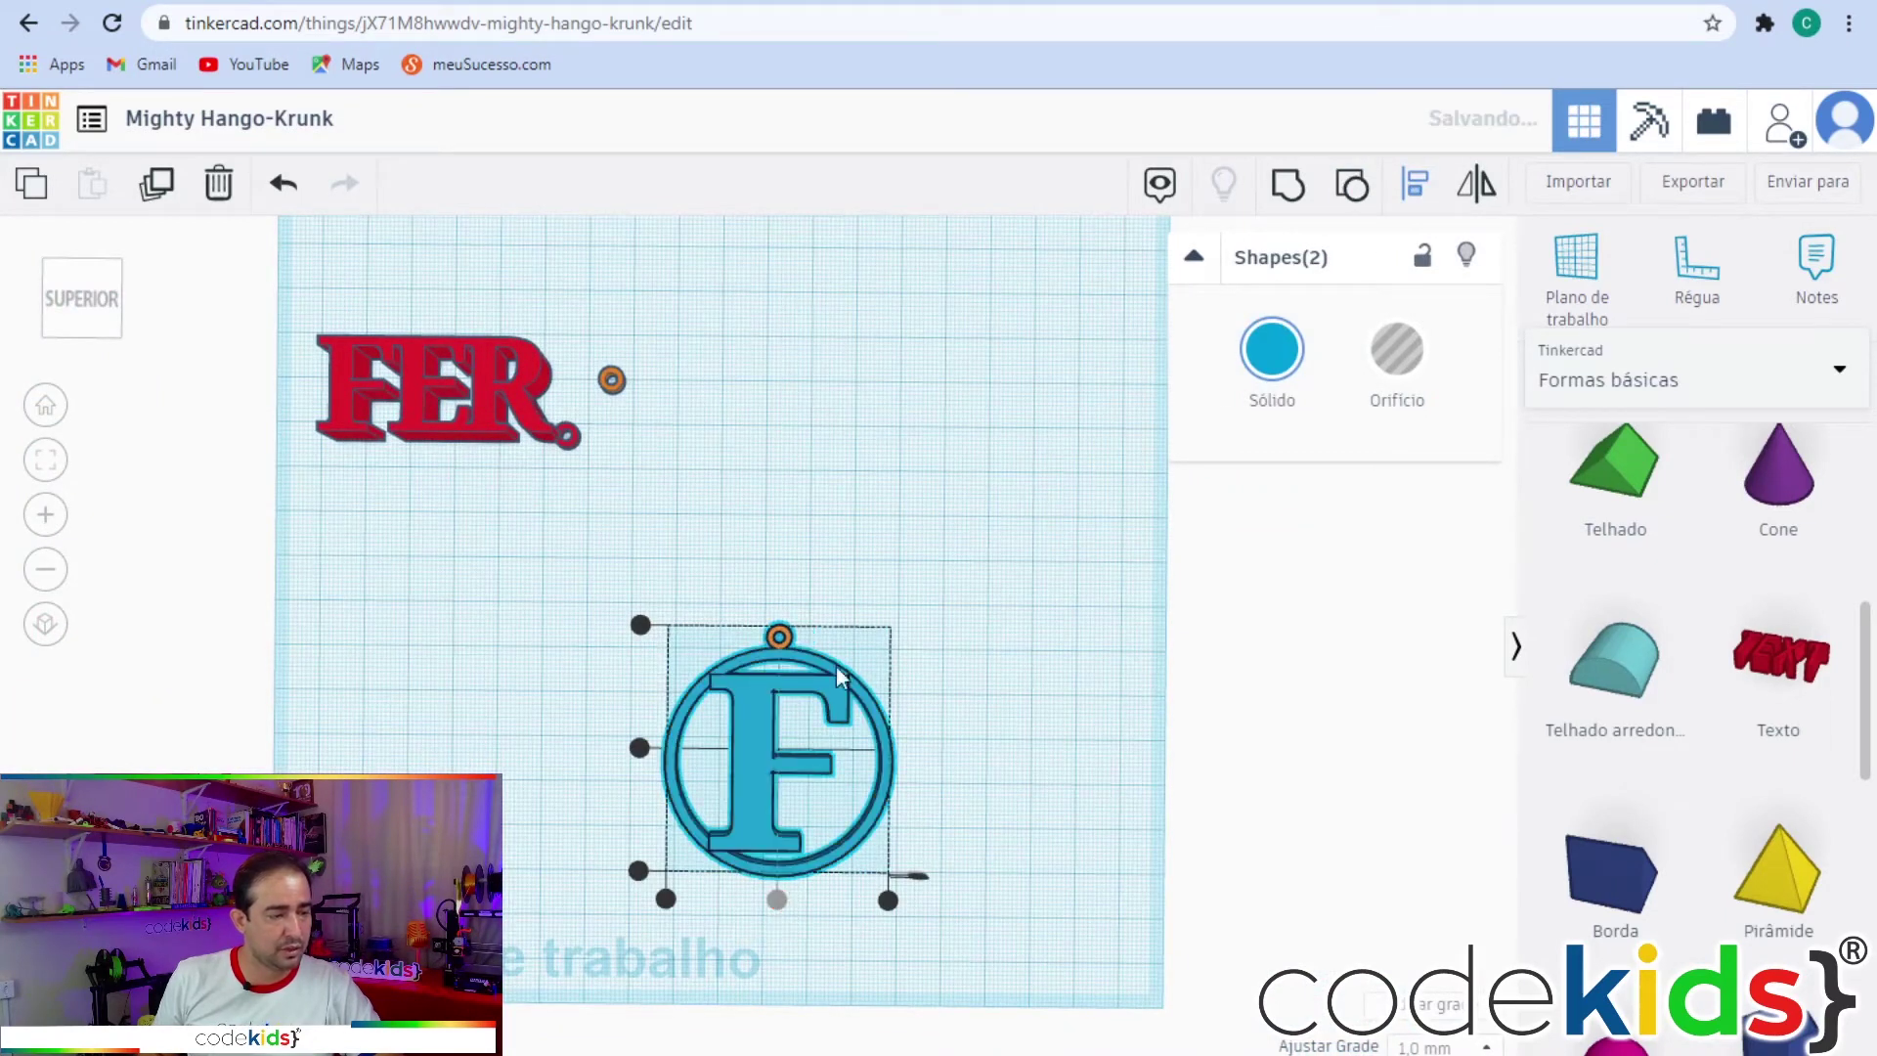
left_click(955, 518)
scroll(784, 601, "up", 10)
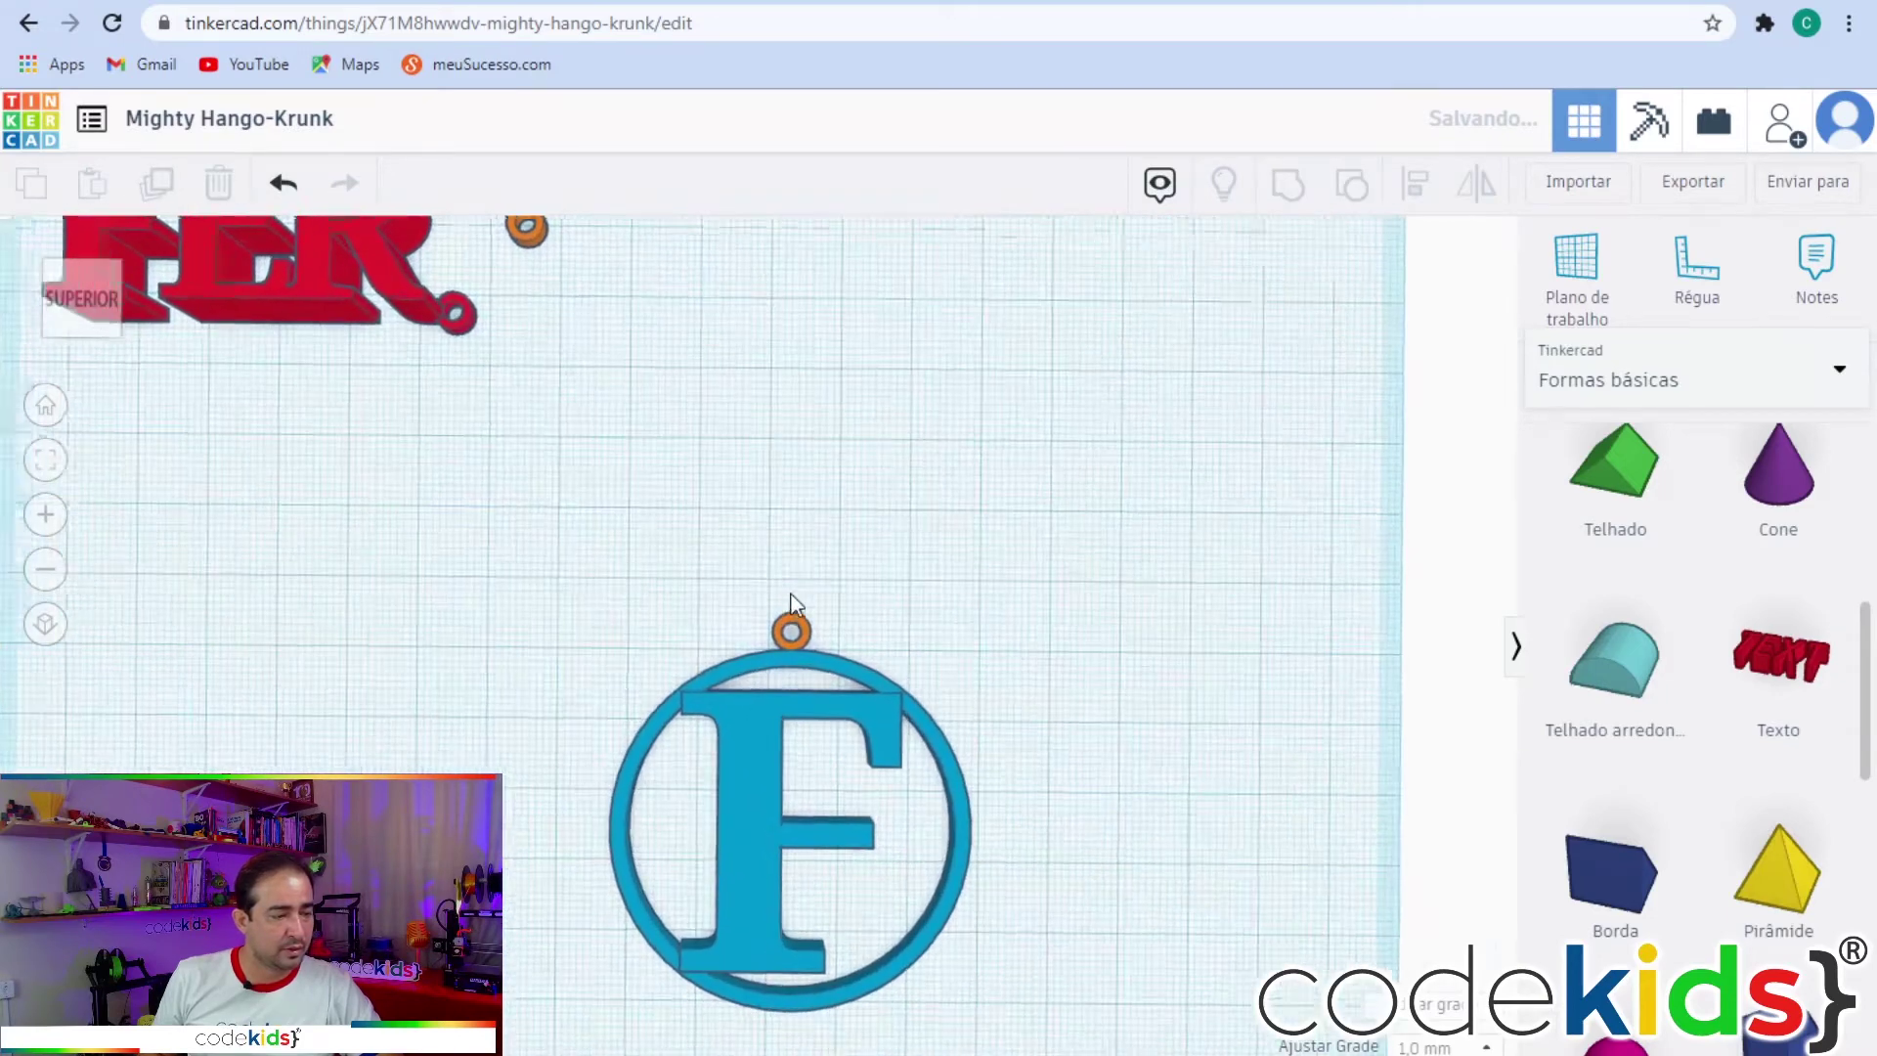
left_click(877, 612)
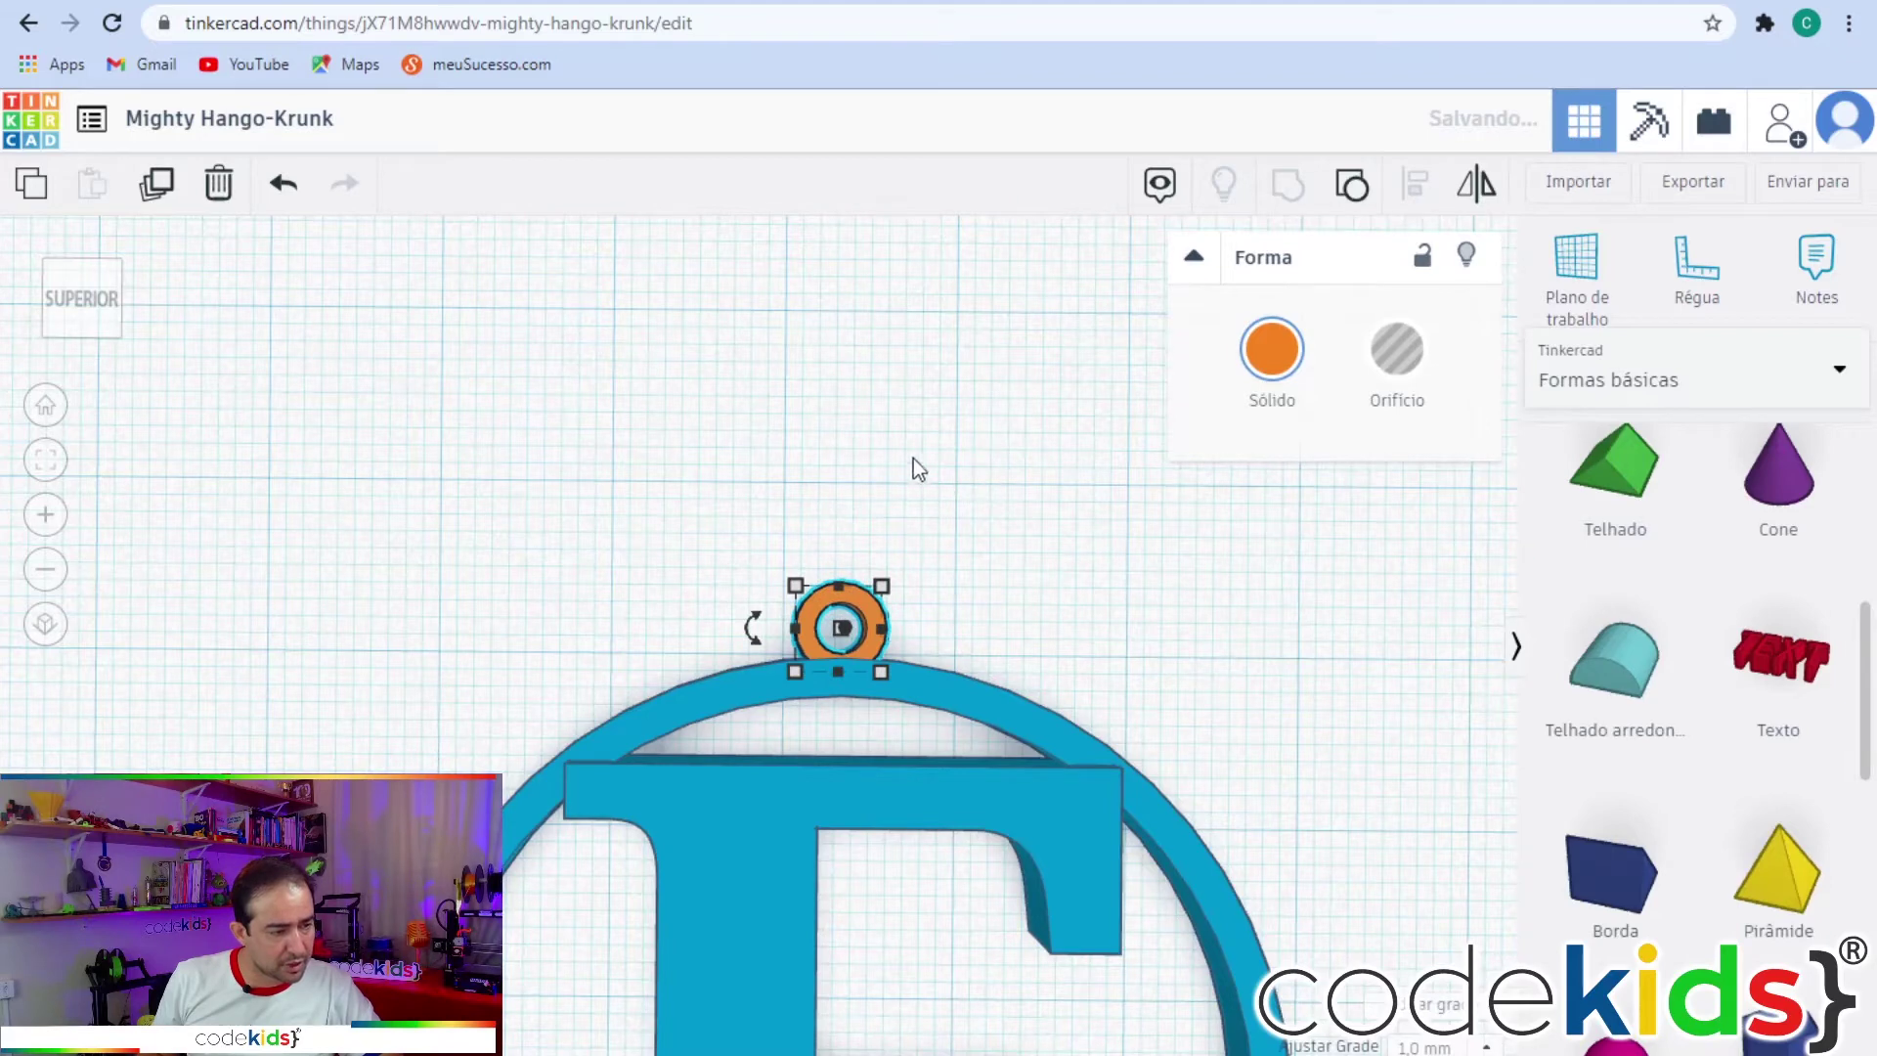
left_click(871, 490)
Group the small orange ring with the blue F medallion to form one keychain.
scroll(1025, 422, "down", 5)
scroll(992, 381, "down", 3)
left_click_drag(1058, 1004, 520, 532)
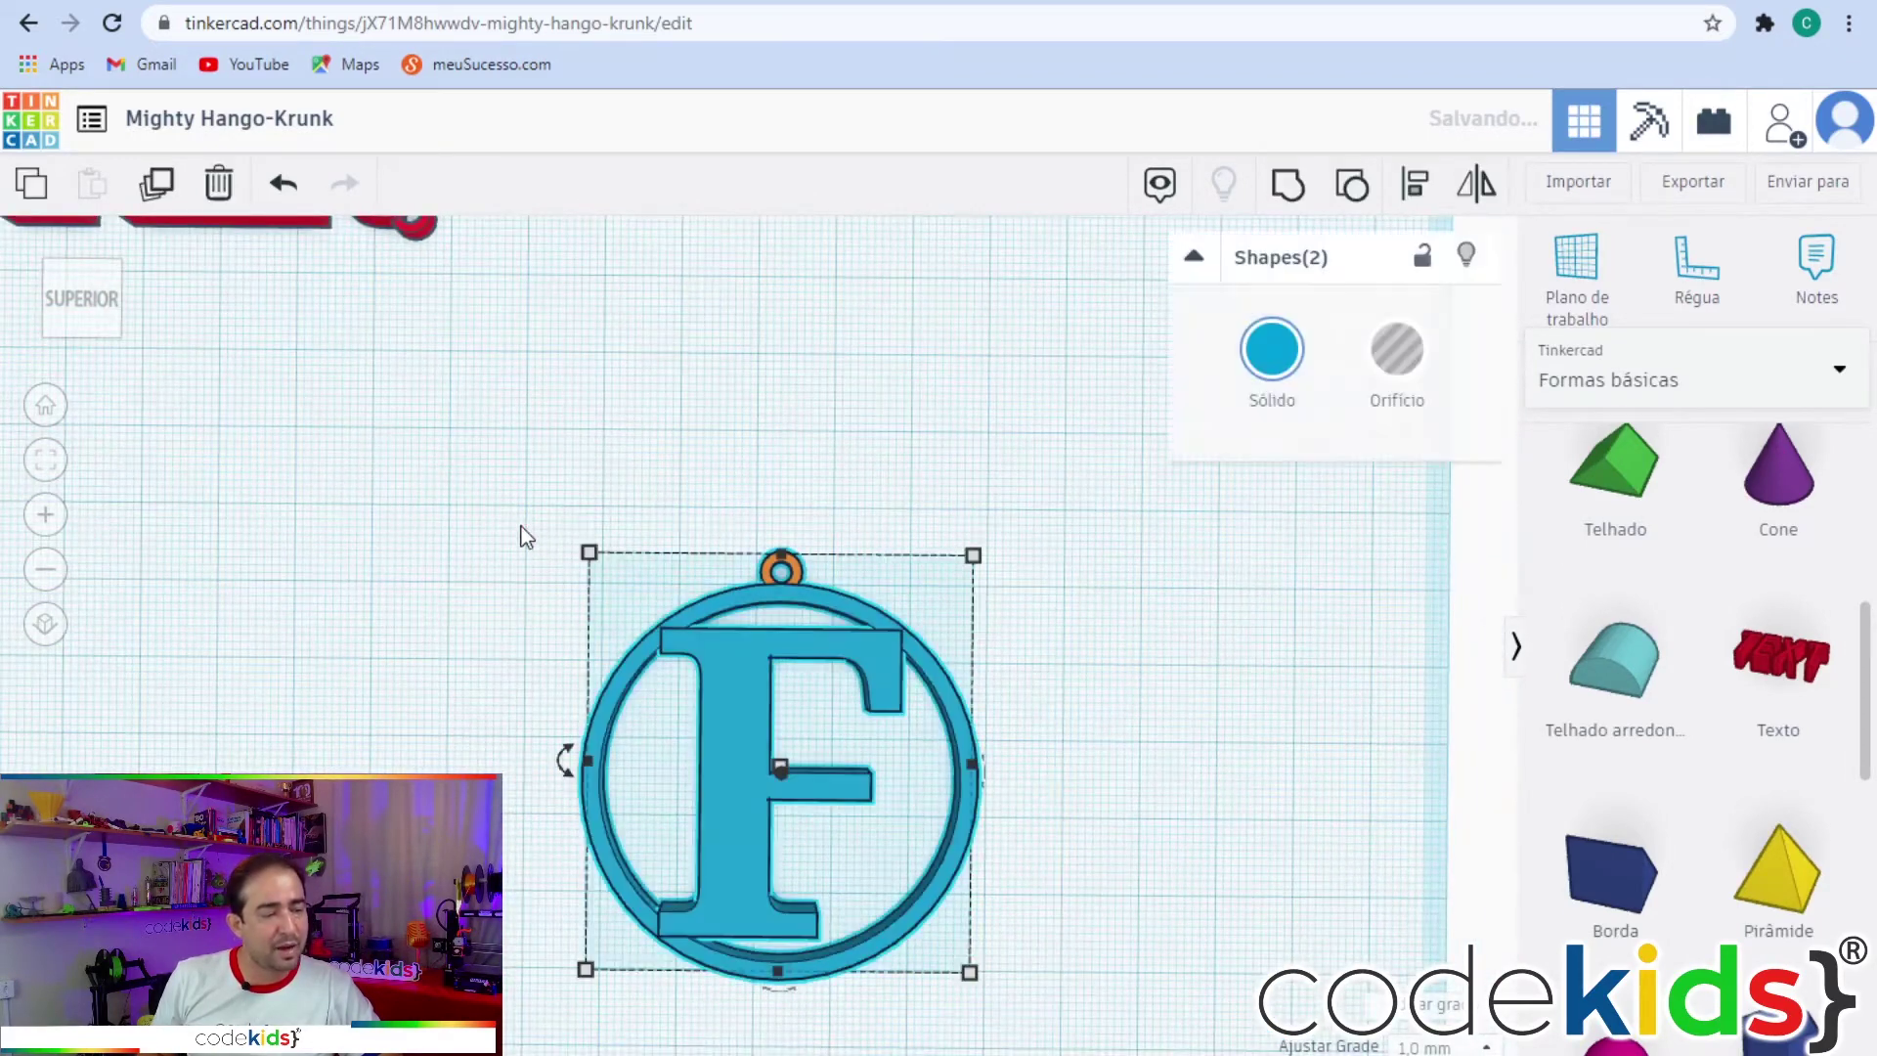
left_click(1287, 188)
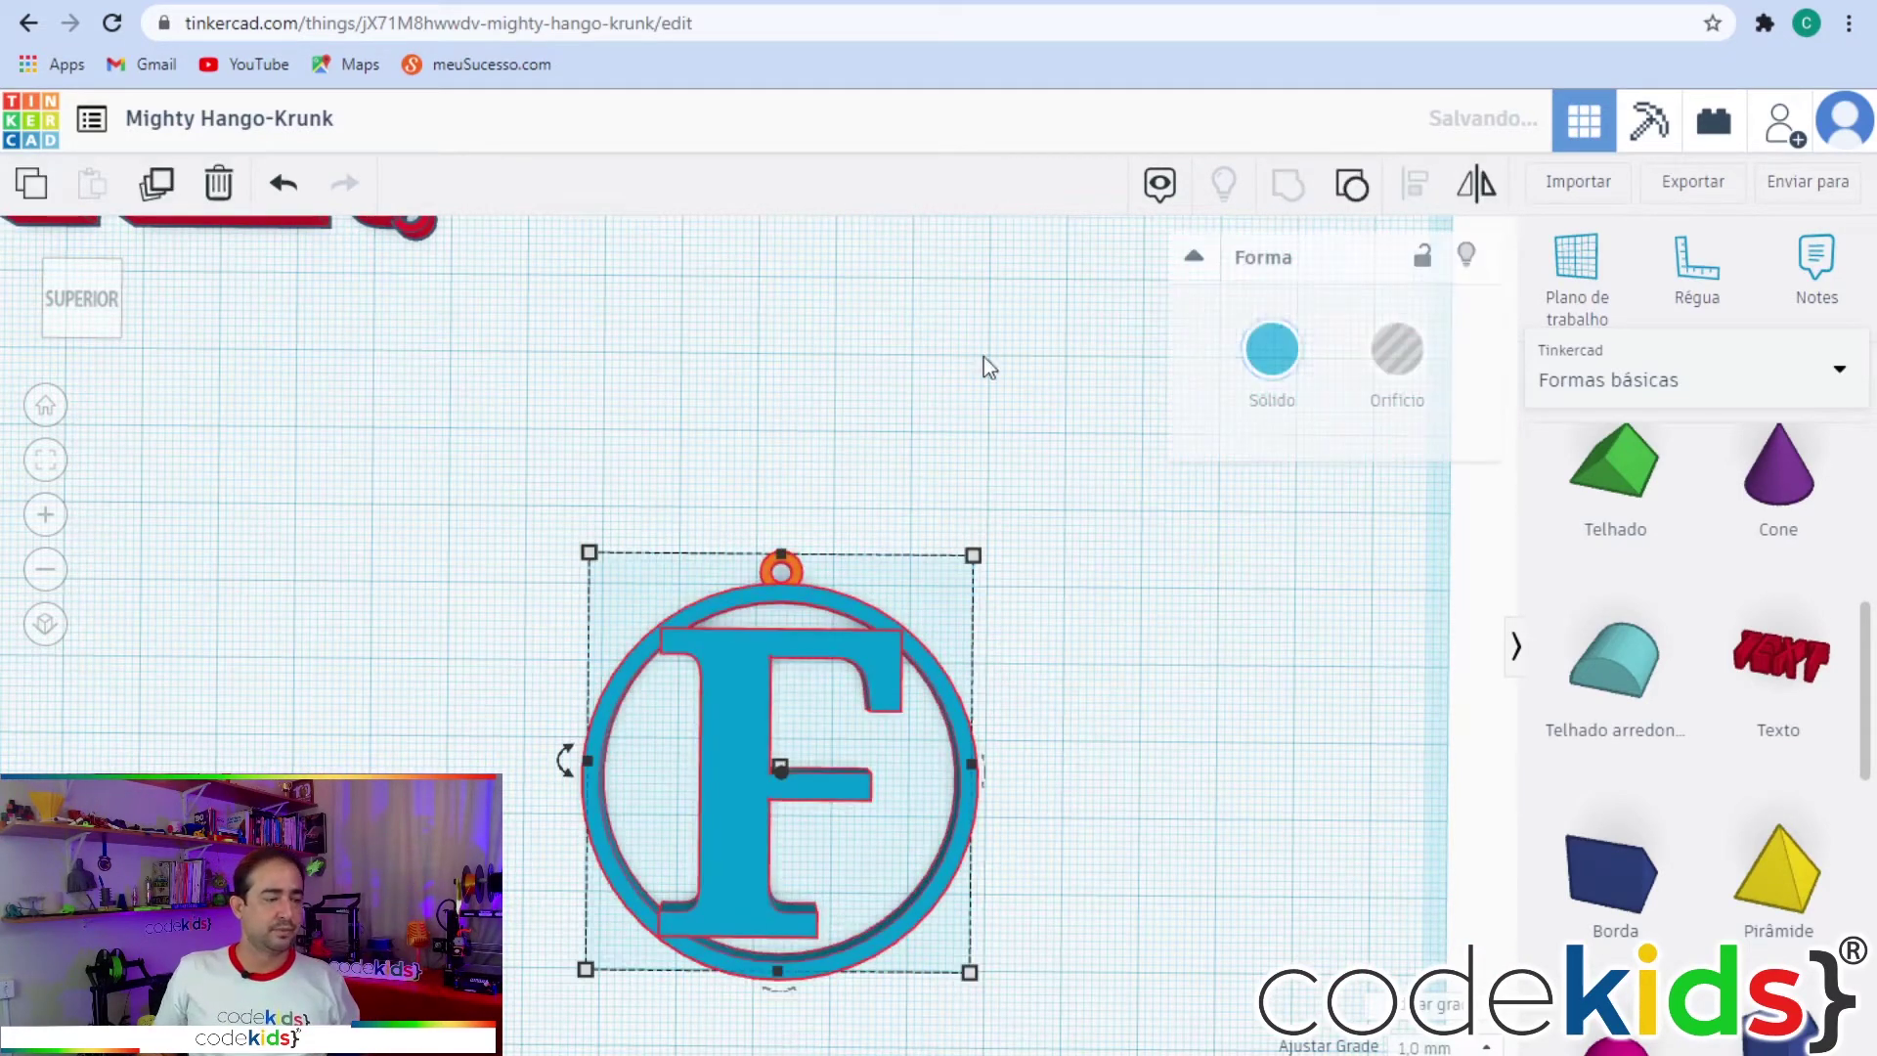
left_click(1123, 809)
Move the blue F keychain to the free area directly below the red FER keychain on the workplane.
scroll(1145, 748, "down", 2)
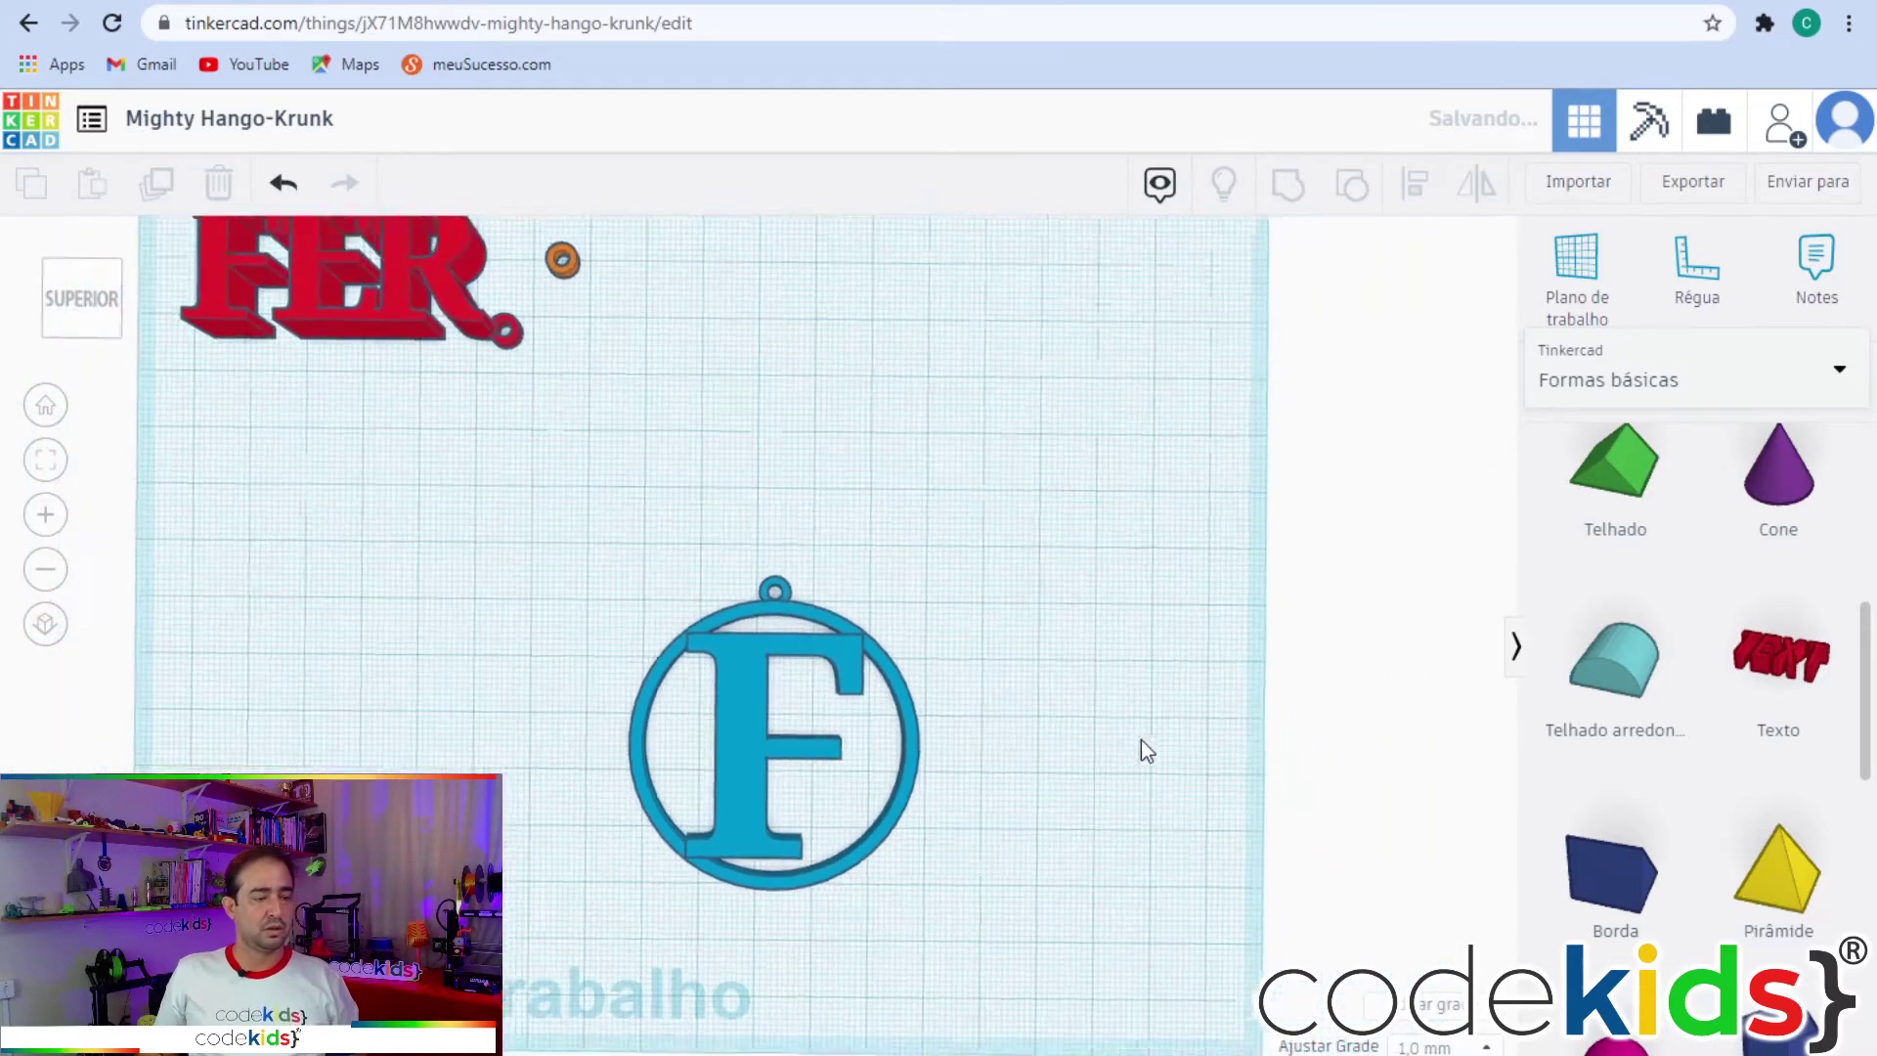
left_click_drag(741, 736, 777, 598)
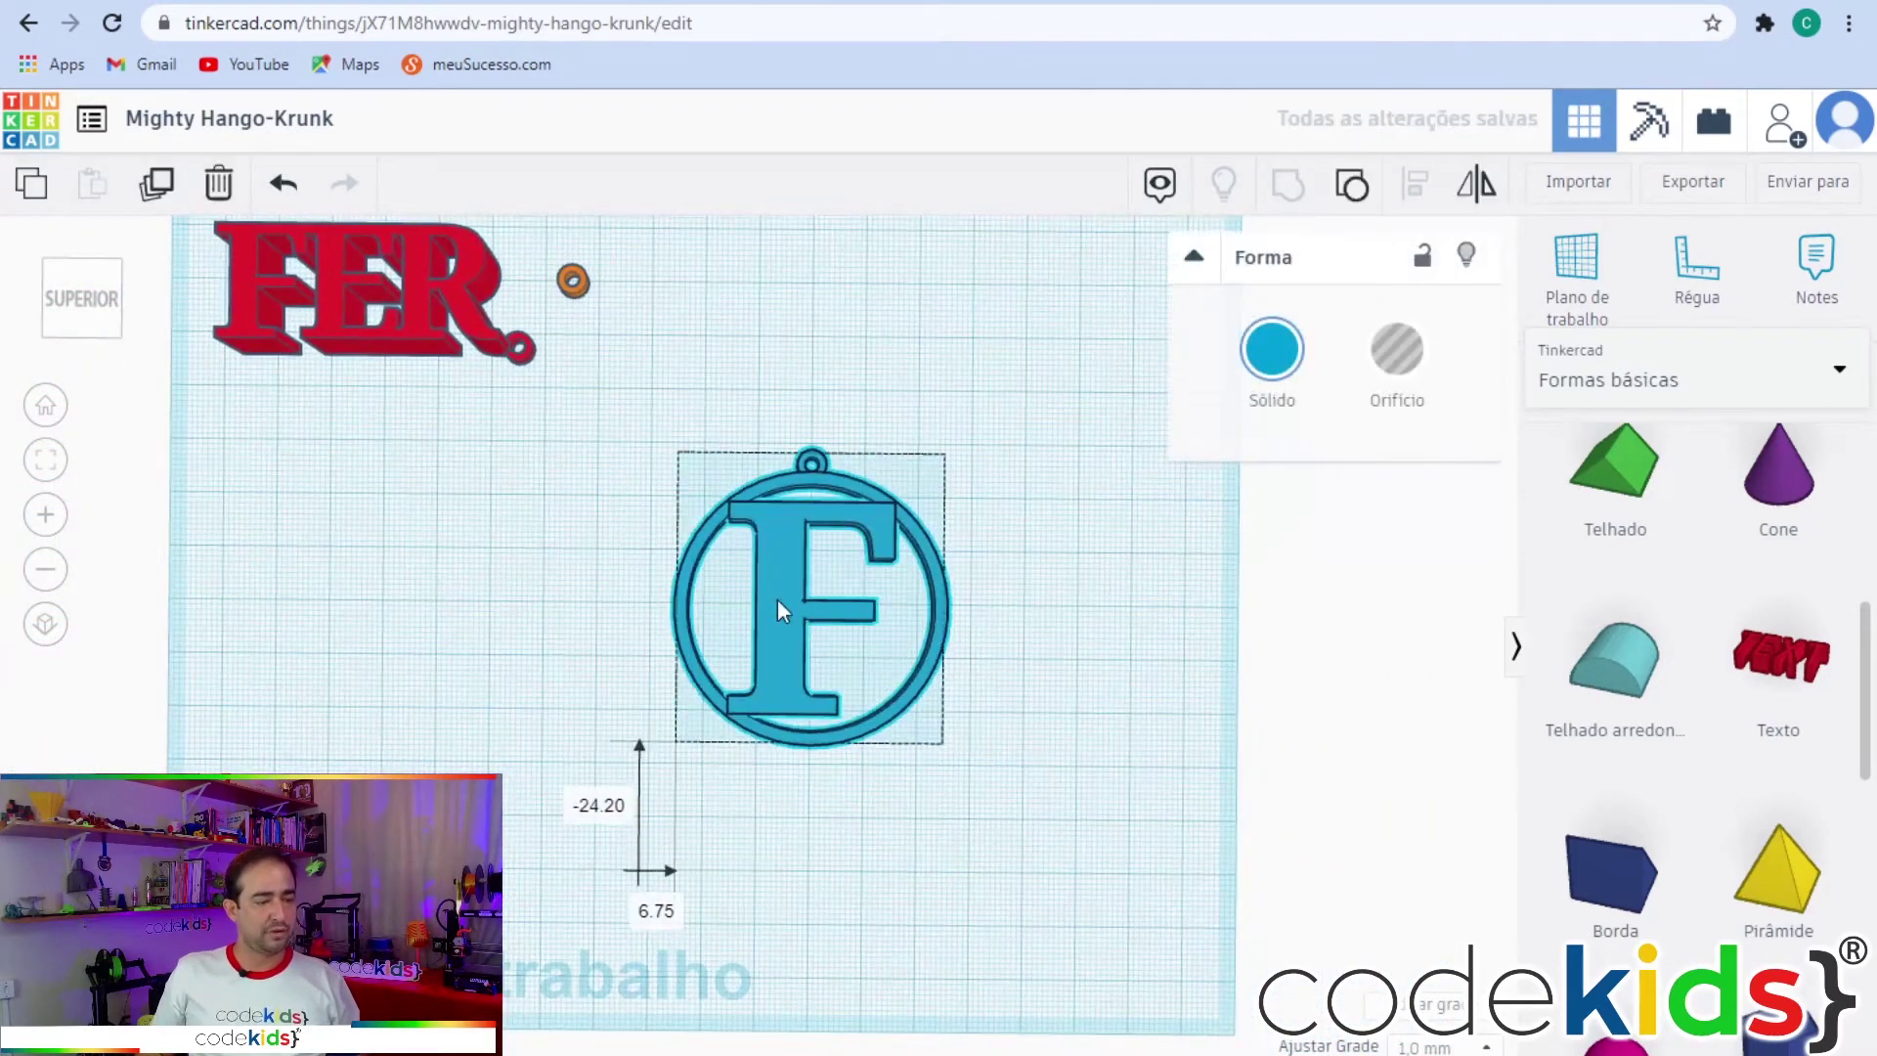
scroll(831, 733, "up", 4)
left_click(716, 959)
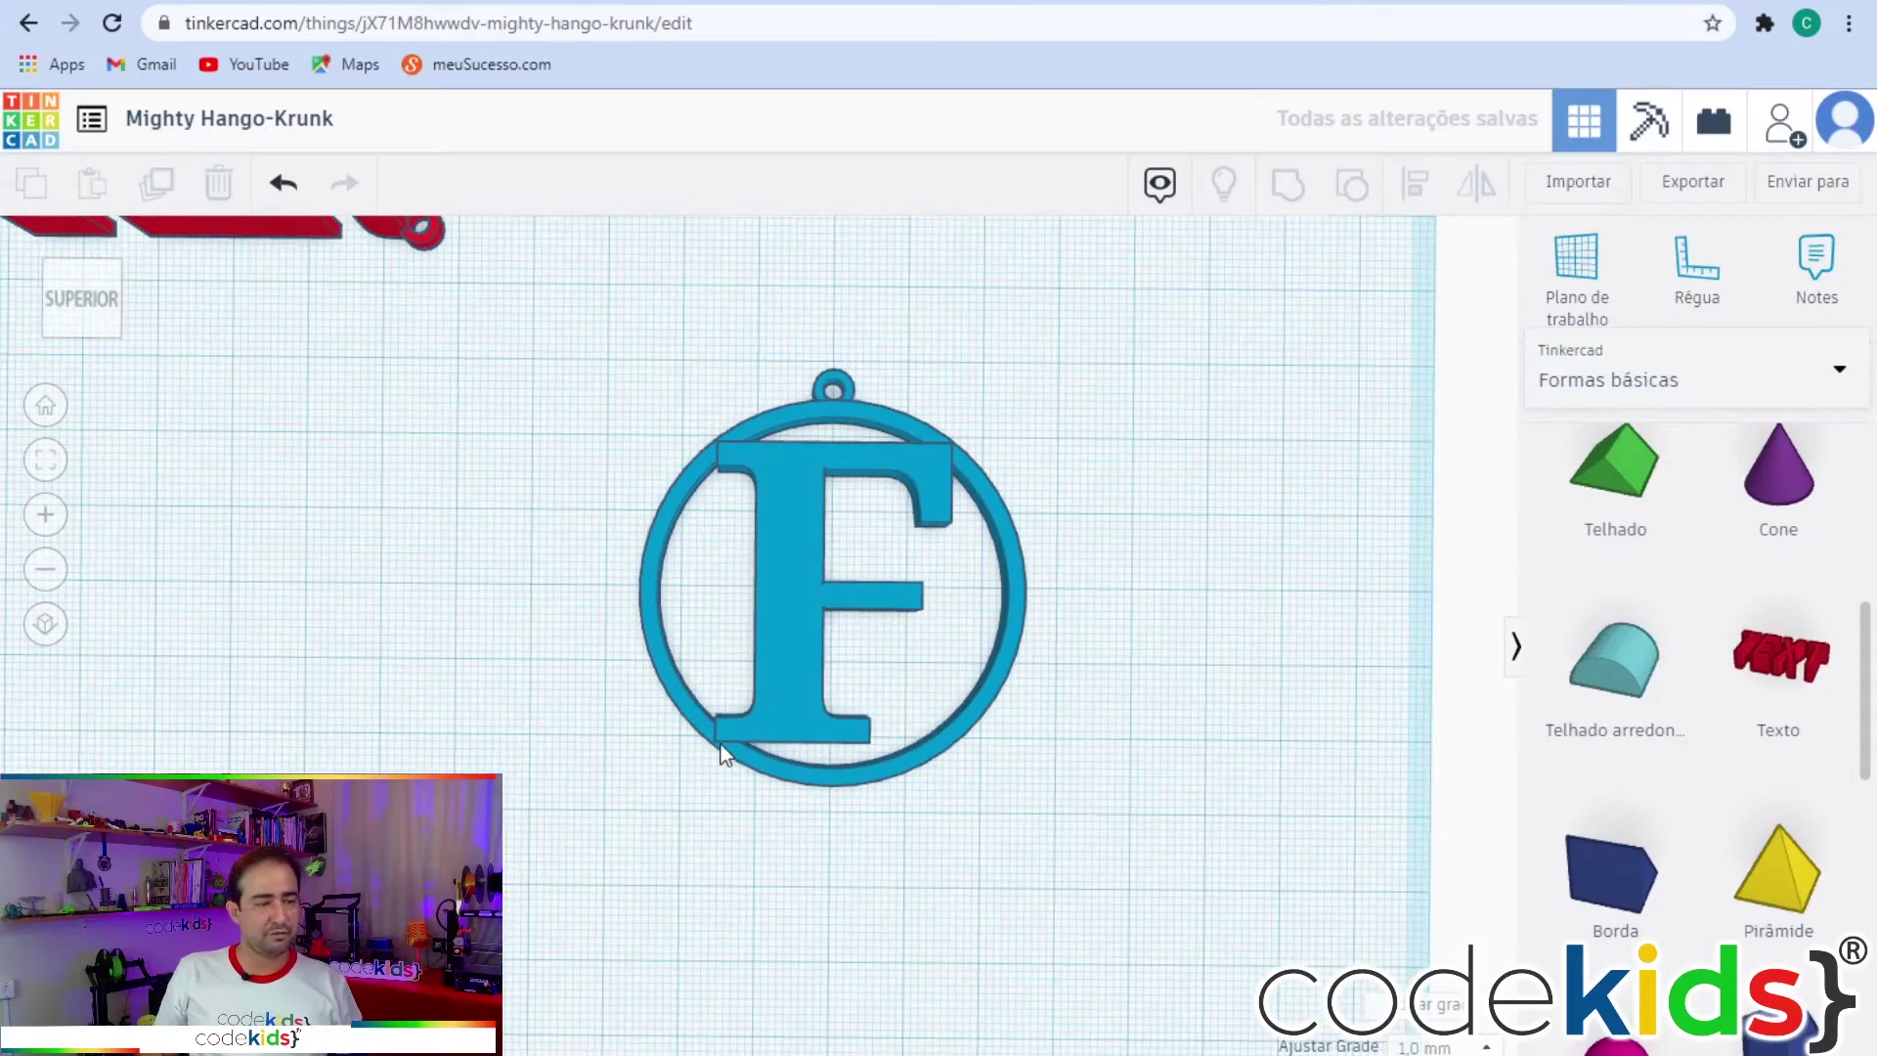
left_click_drag(778, 595, 238, 591)
scroll(238, 590, "down", 2)
left_click_drag(569, 725, 506, 659)
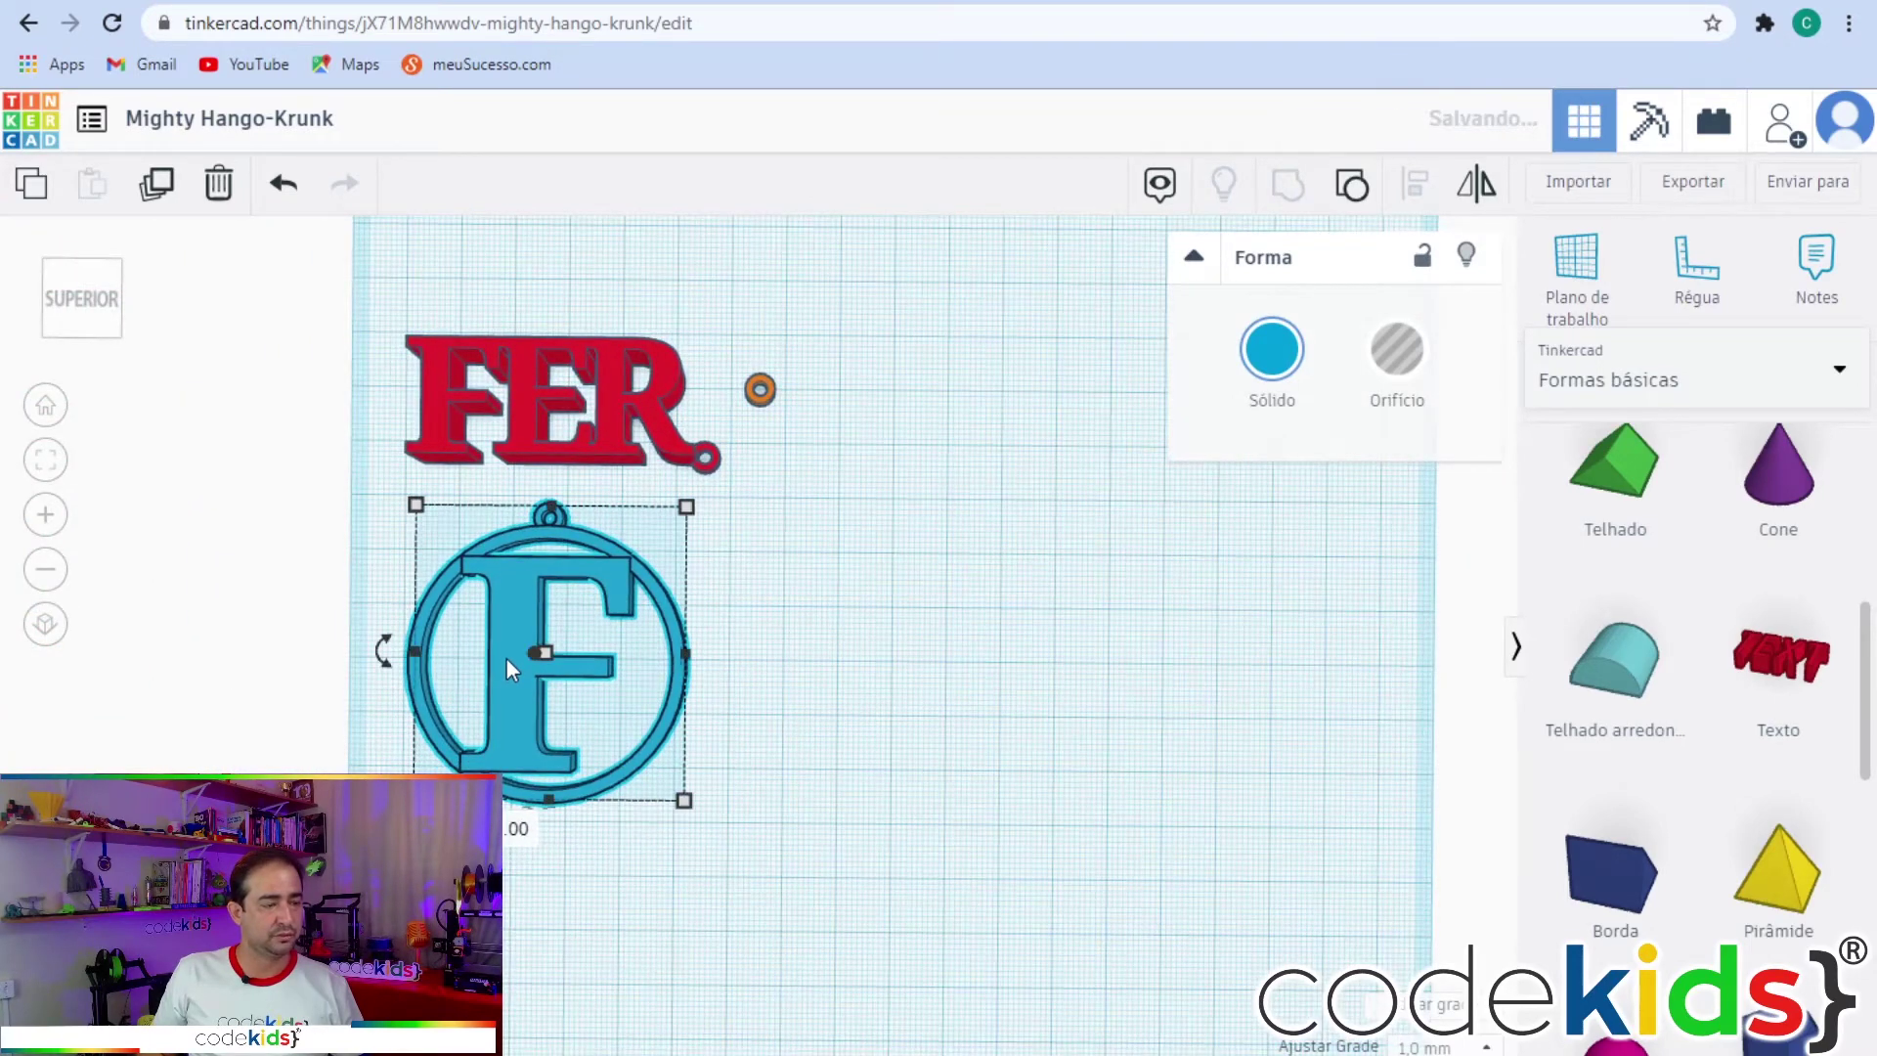
left_click(954, 642)
right_click_drag(918, 813, 851, 721)
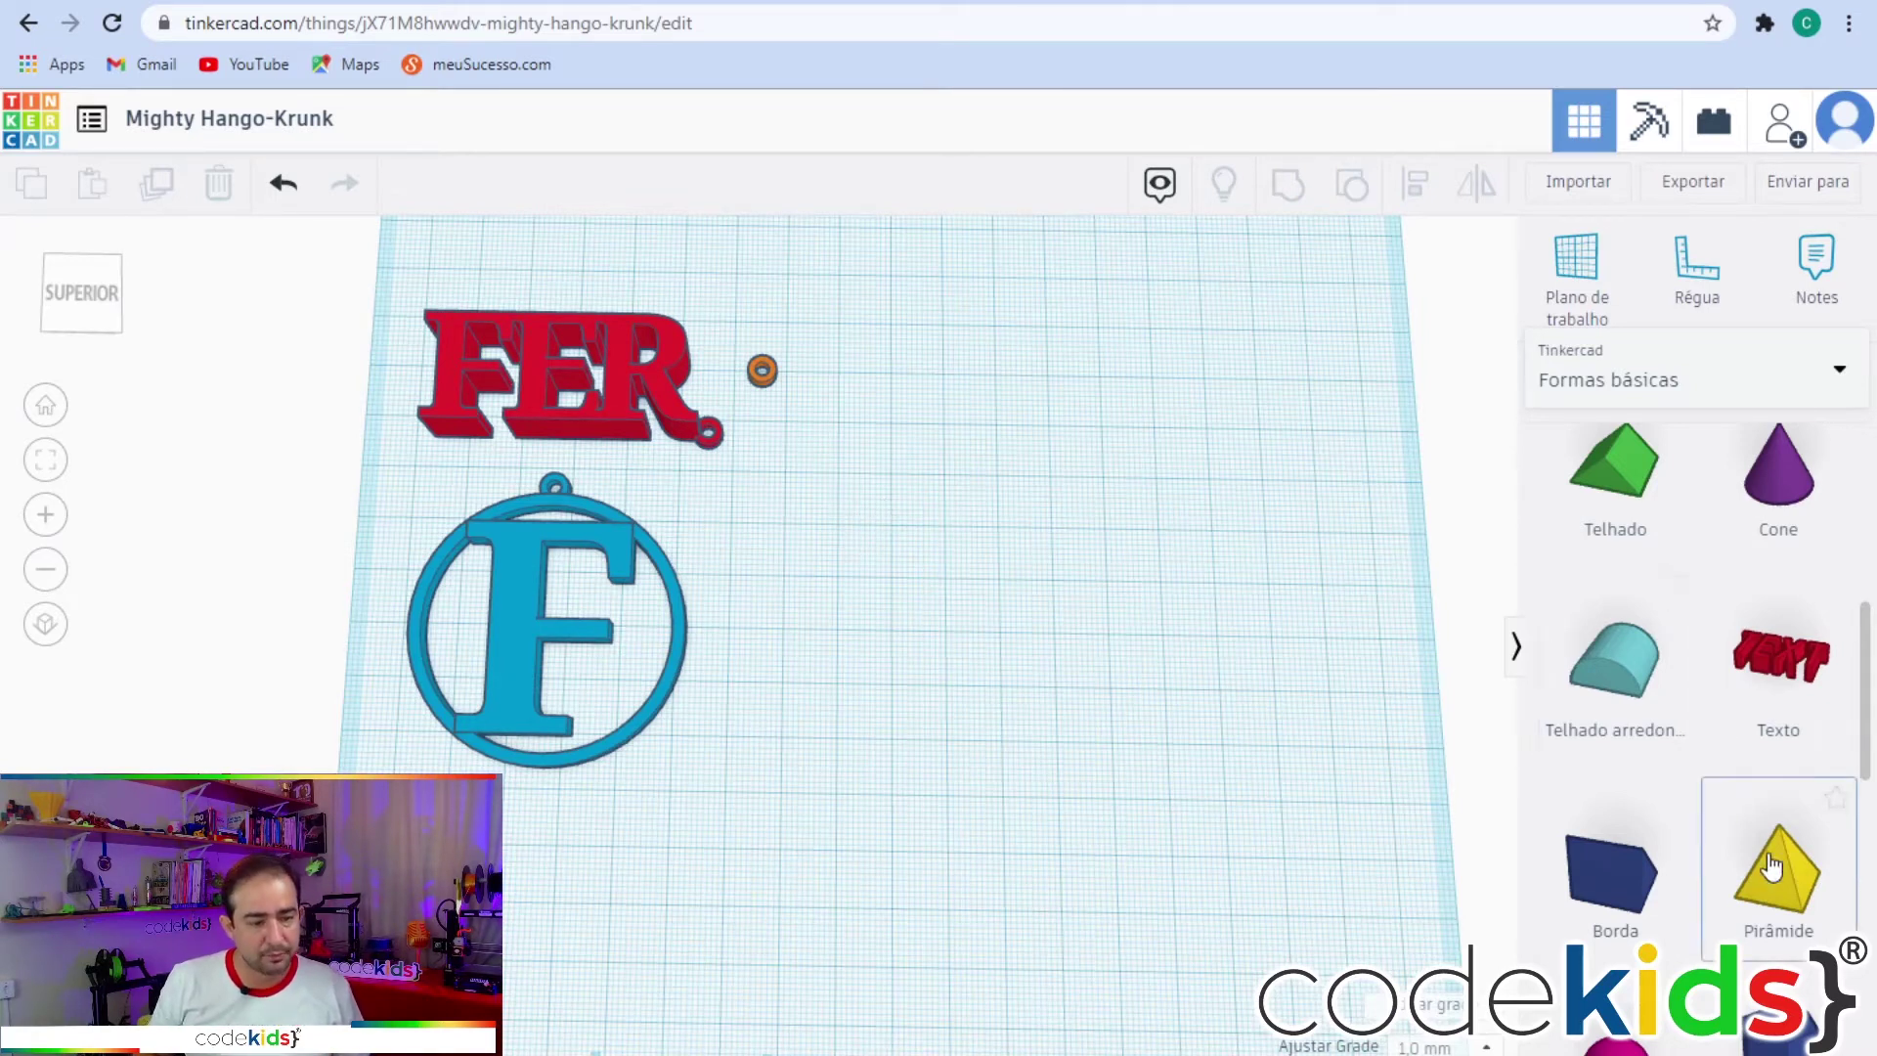
Add a solid red box from the basic shapes to the empty workplane area beside the F keychain.
scroll(1769, 870, "down", 1)
scroll(1780, 860, "up", 2)
scroll(1780, 860, "up", 5)
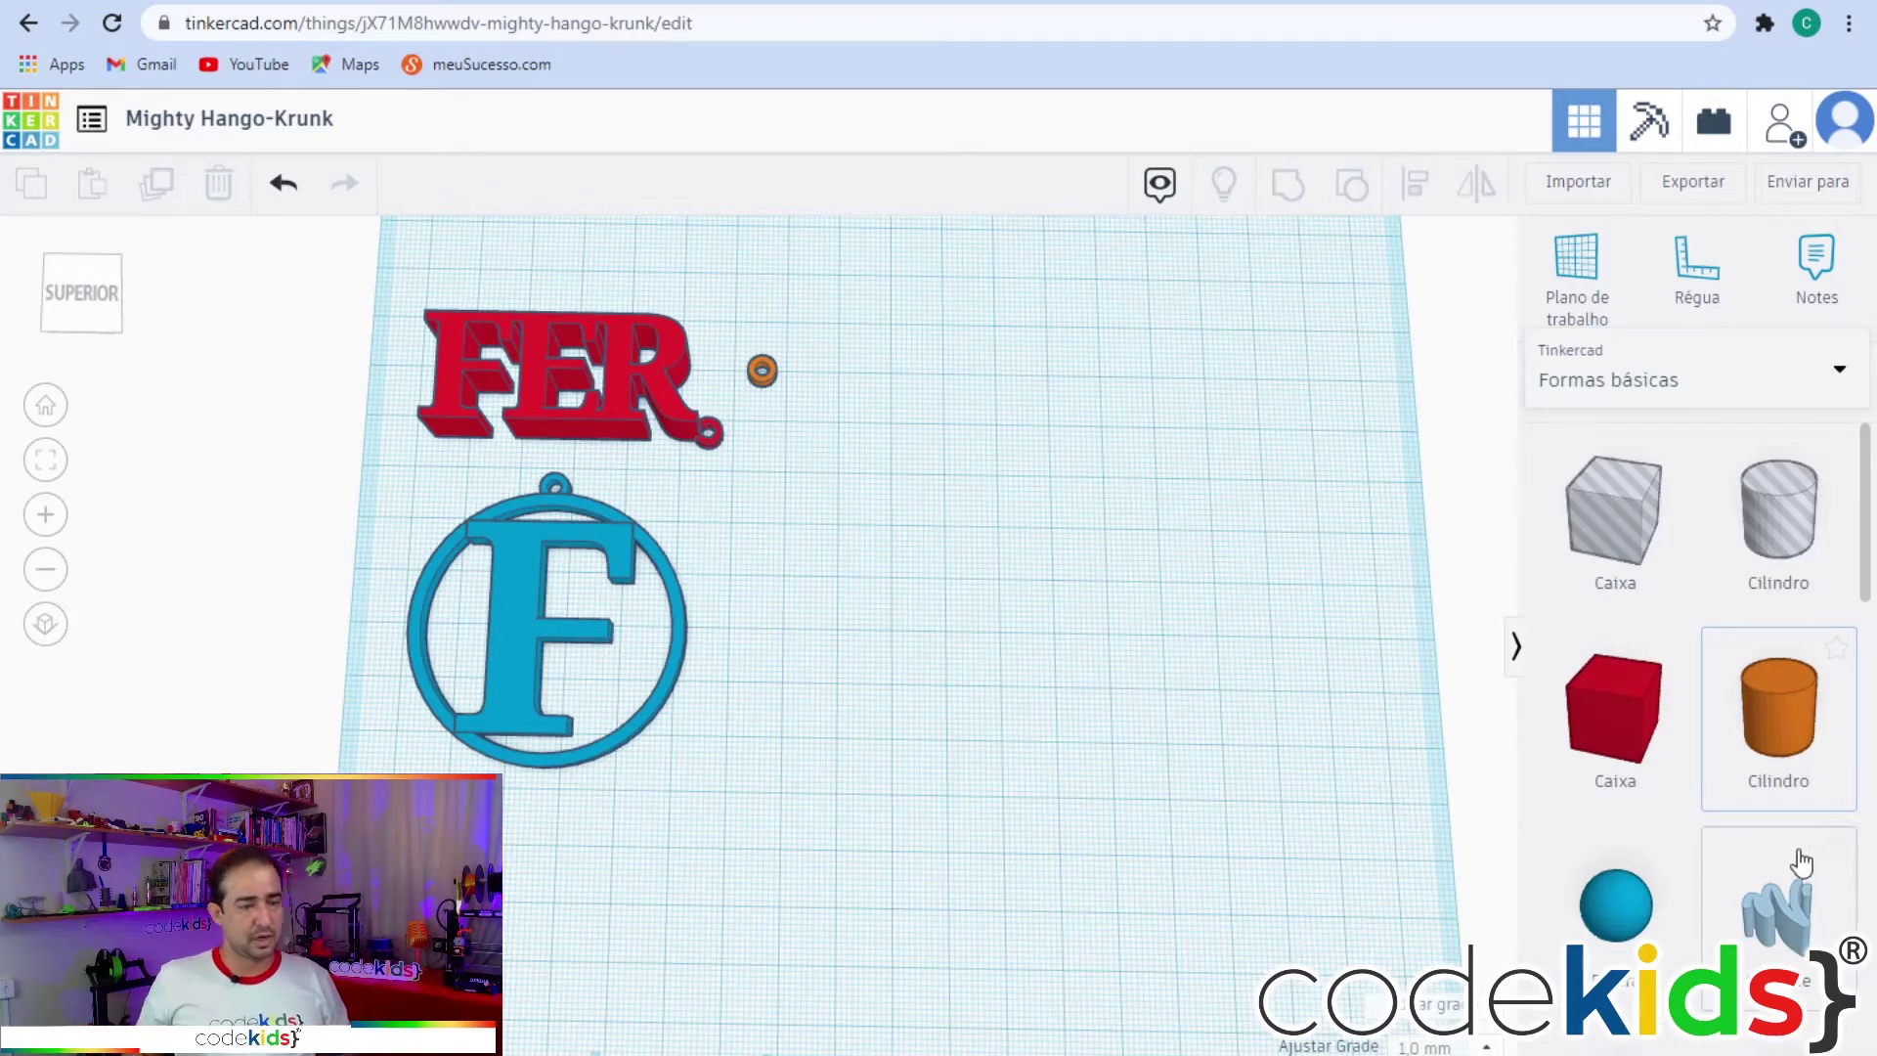
left_click_drag(1634, 752, 919, 637)
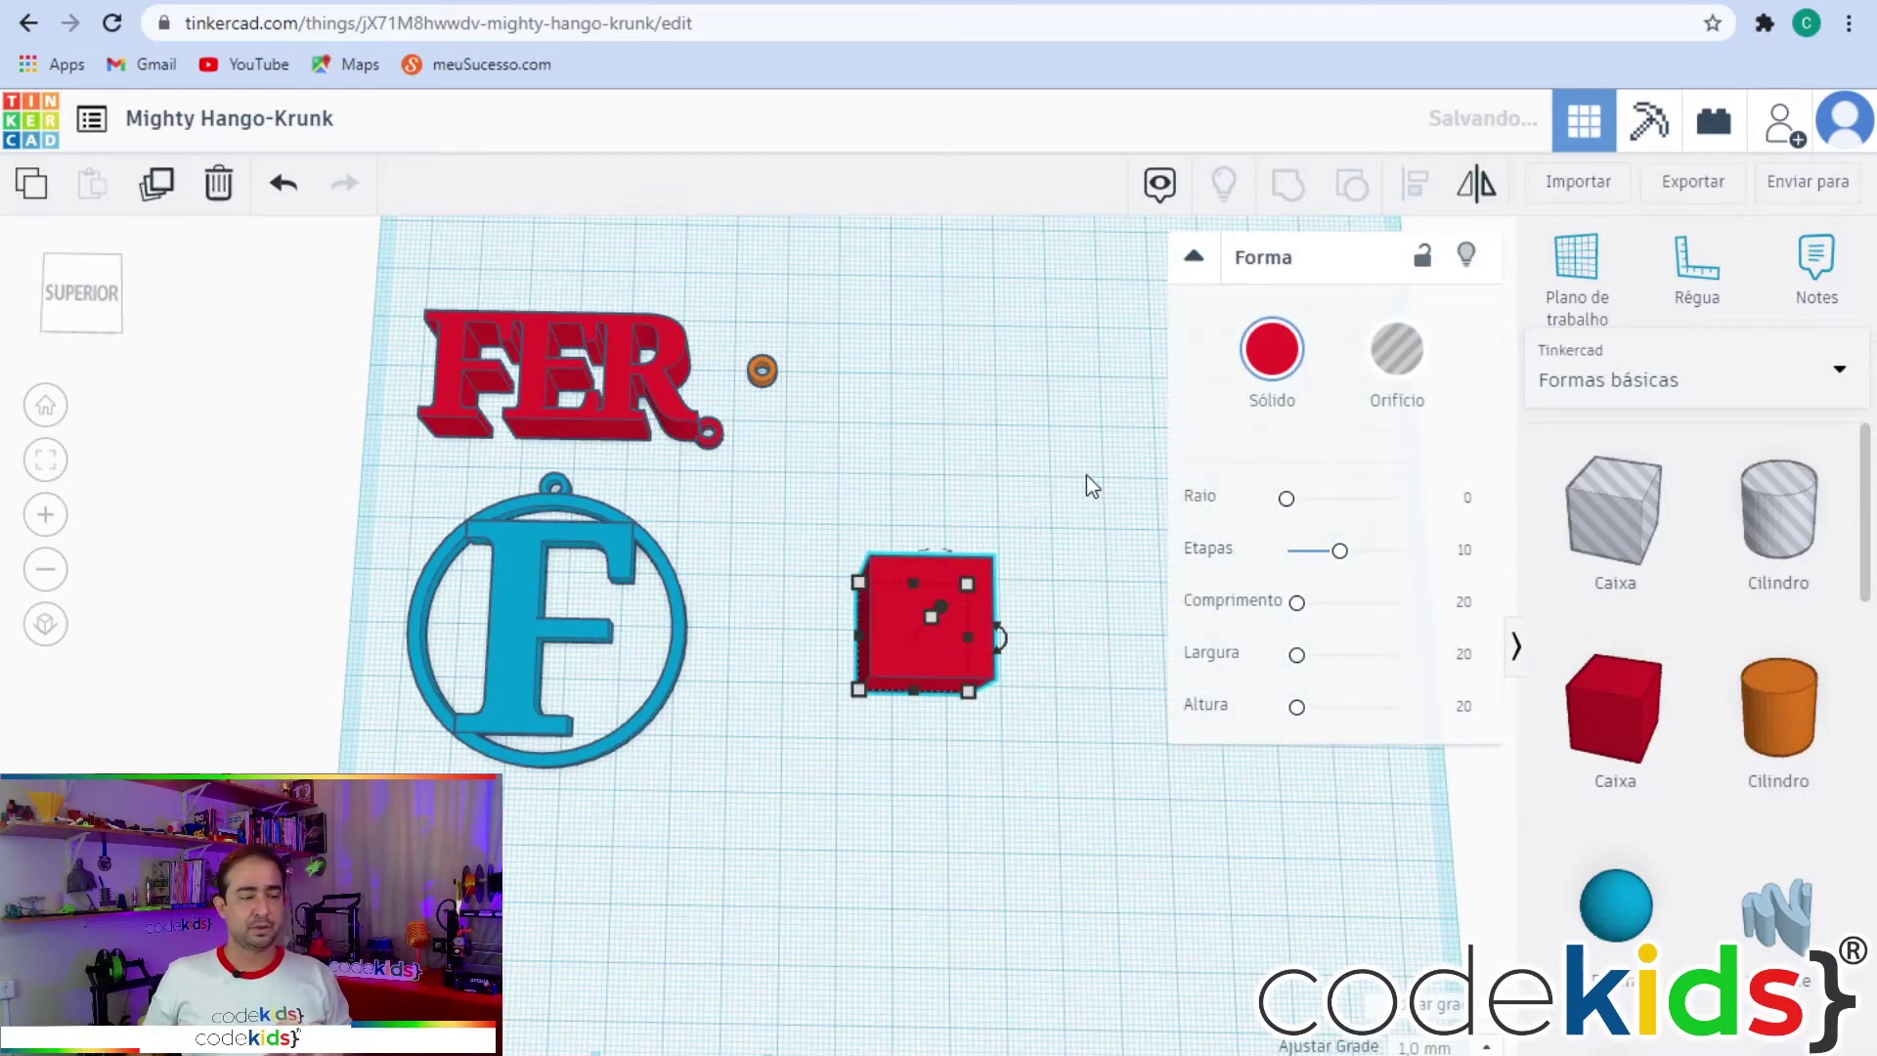
Set the red box's length to 50 mm and its height to 3 mm, keeping it as a flat plate.
right_click_drag(1017, 830, 1035, 708)
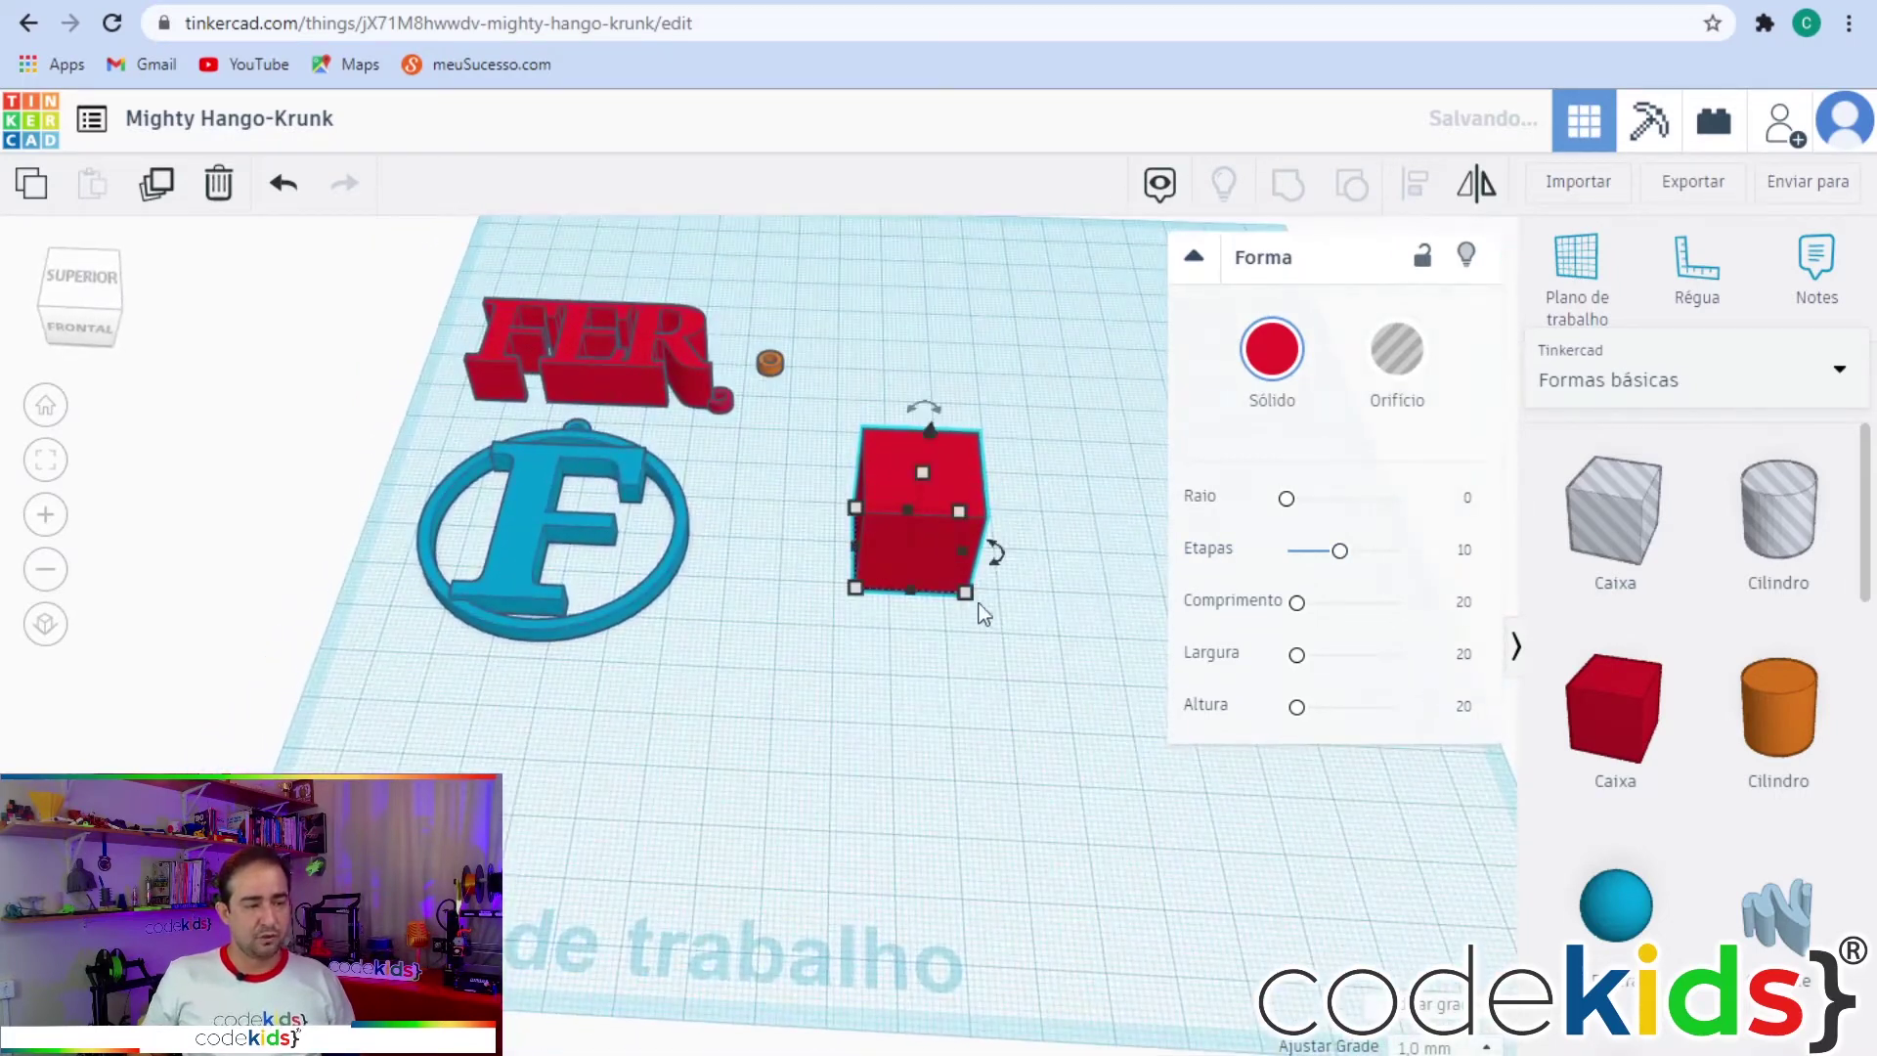
left_click(916, 694)
double_click(916, 694)
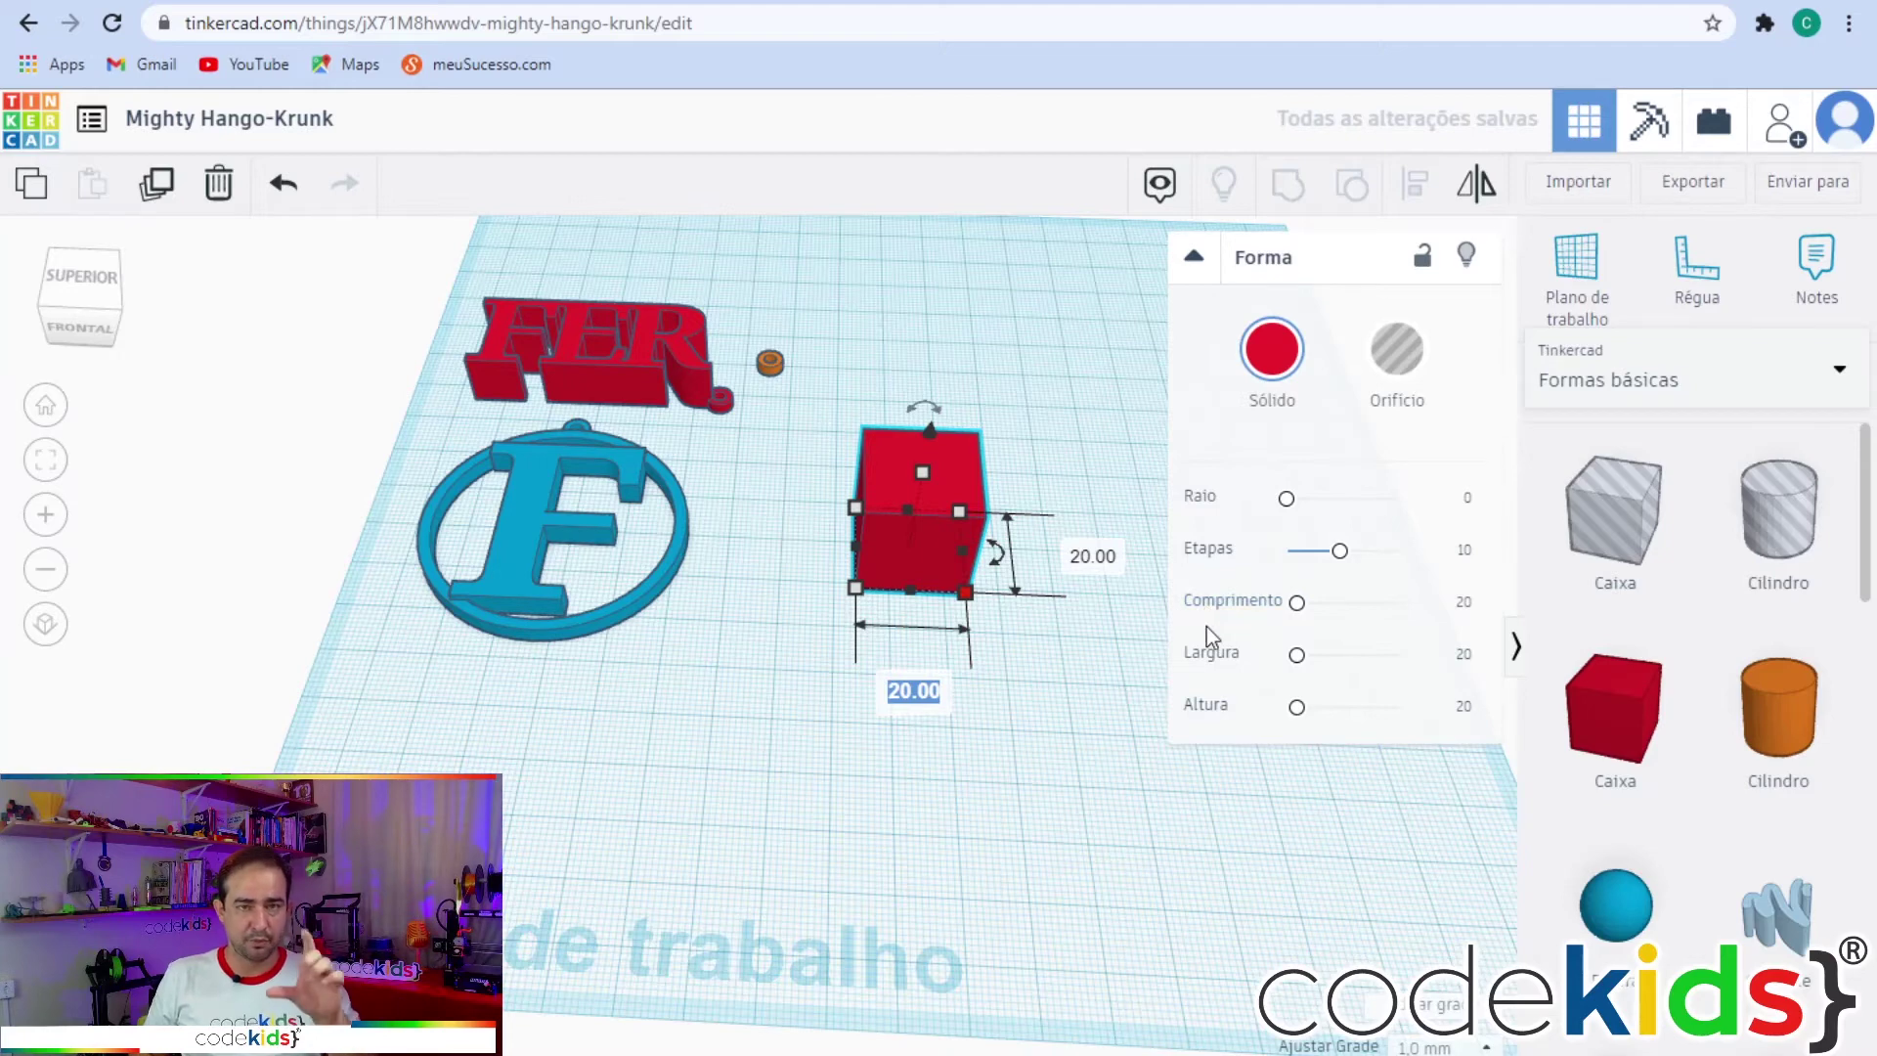
type("50")
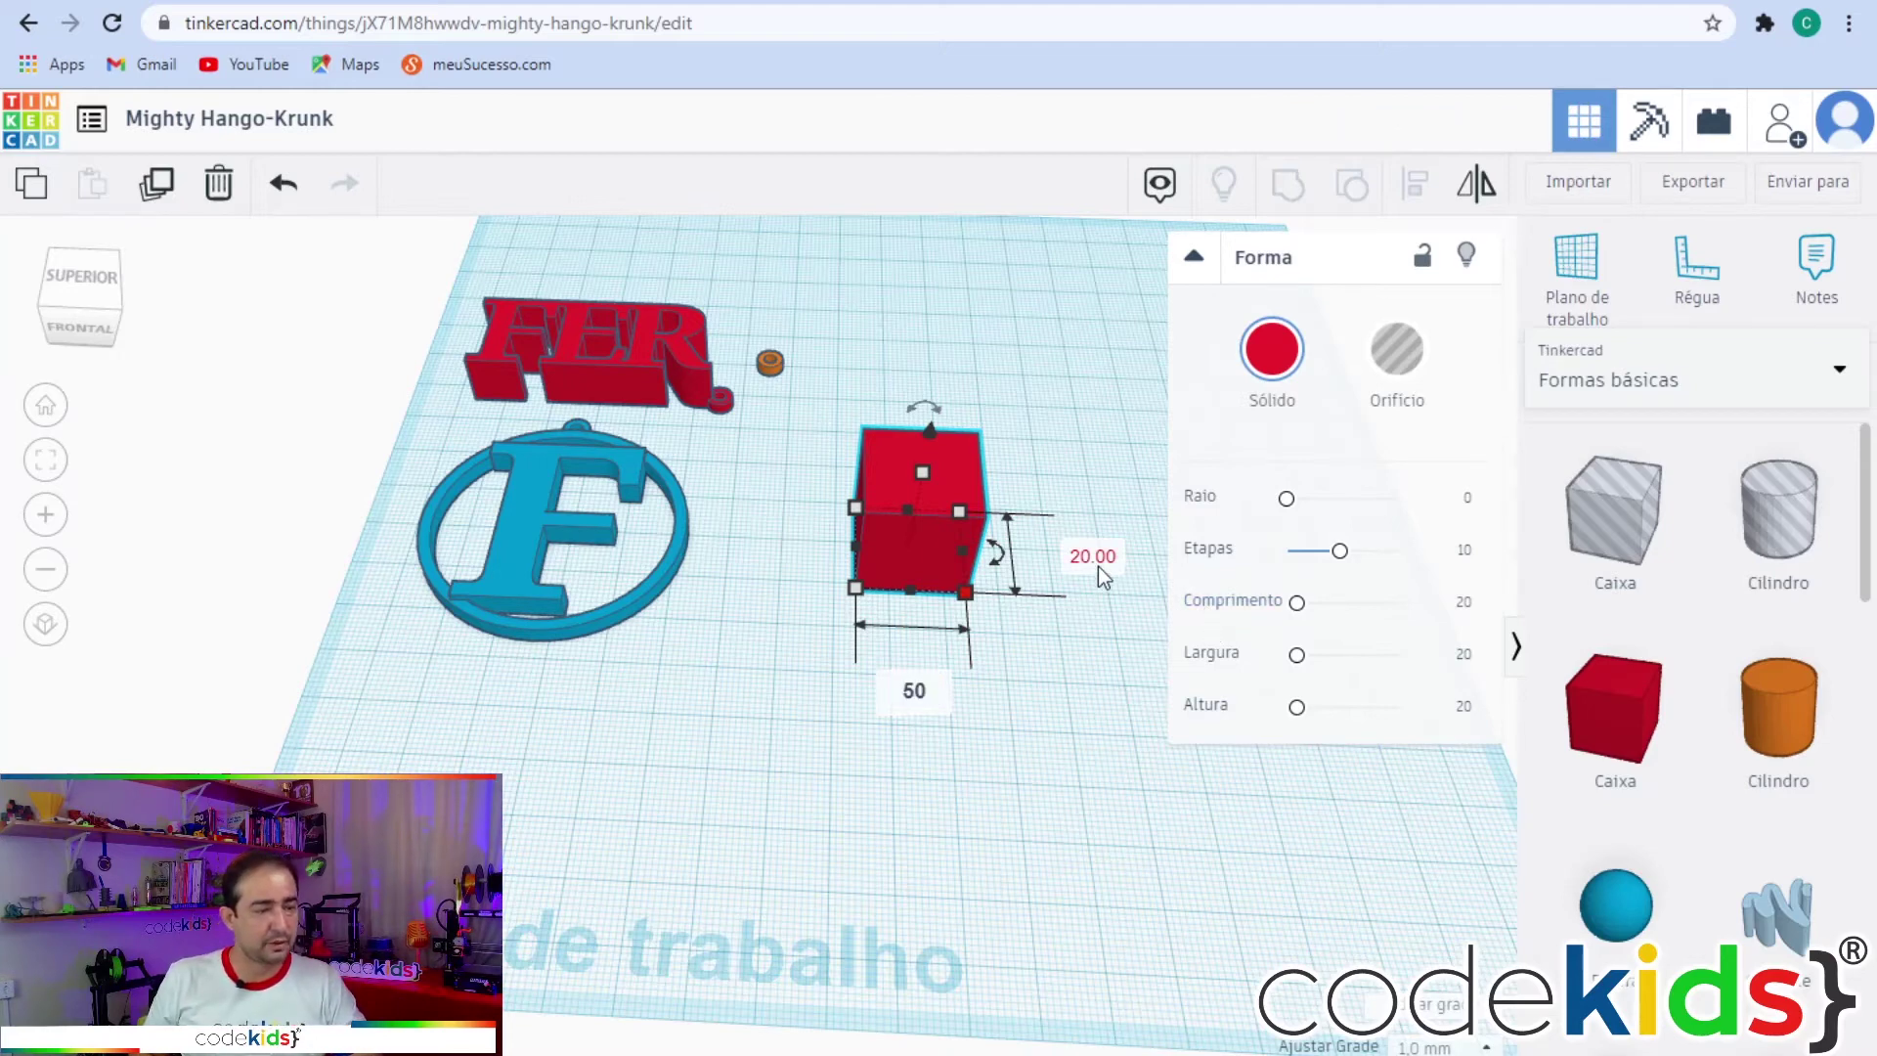
key("Return")
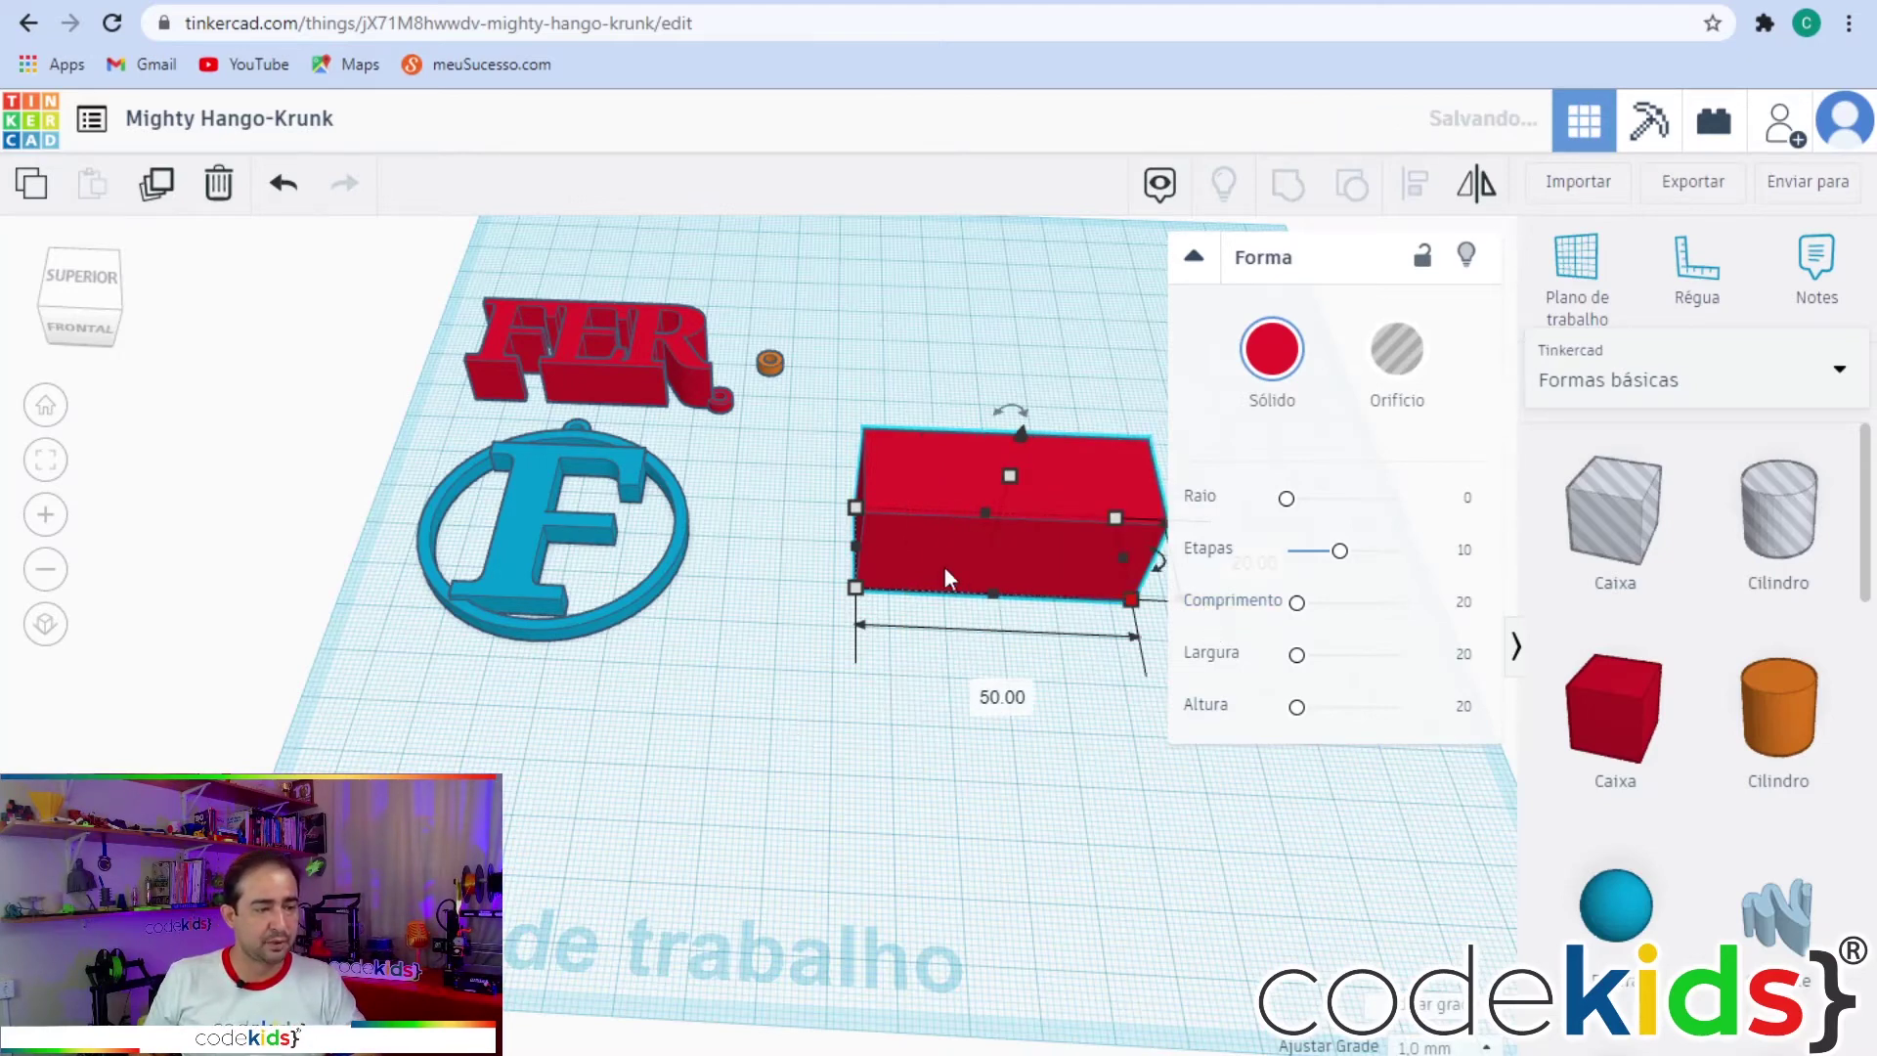
right_click_drag(941, 571, 861, 736)
left_click(1121, 472)
type("3")
key("Return")
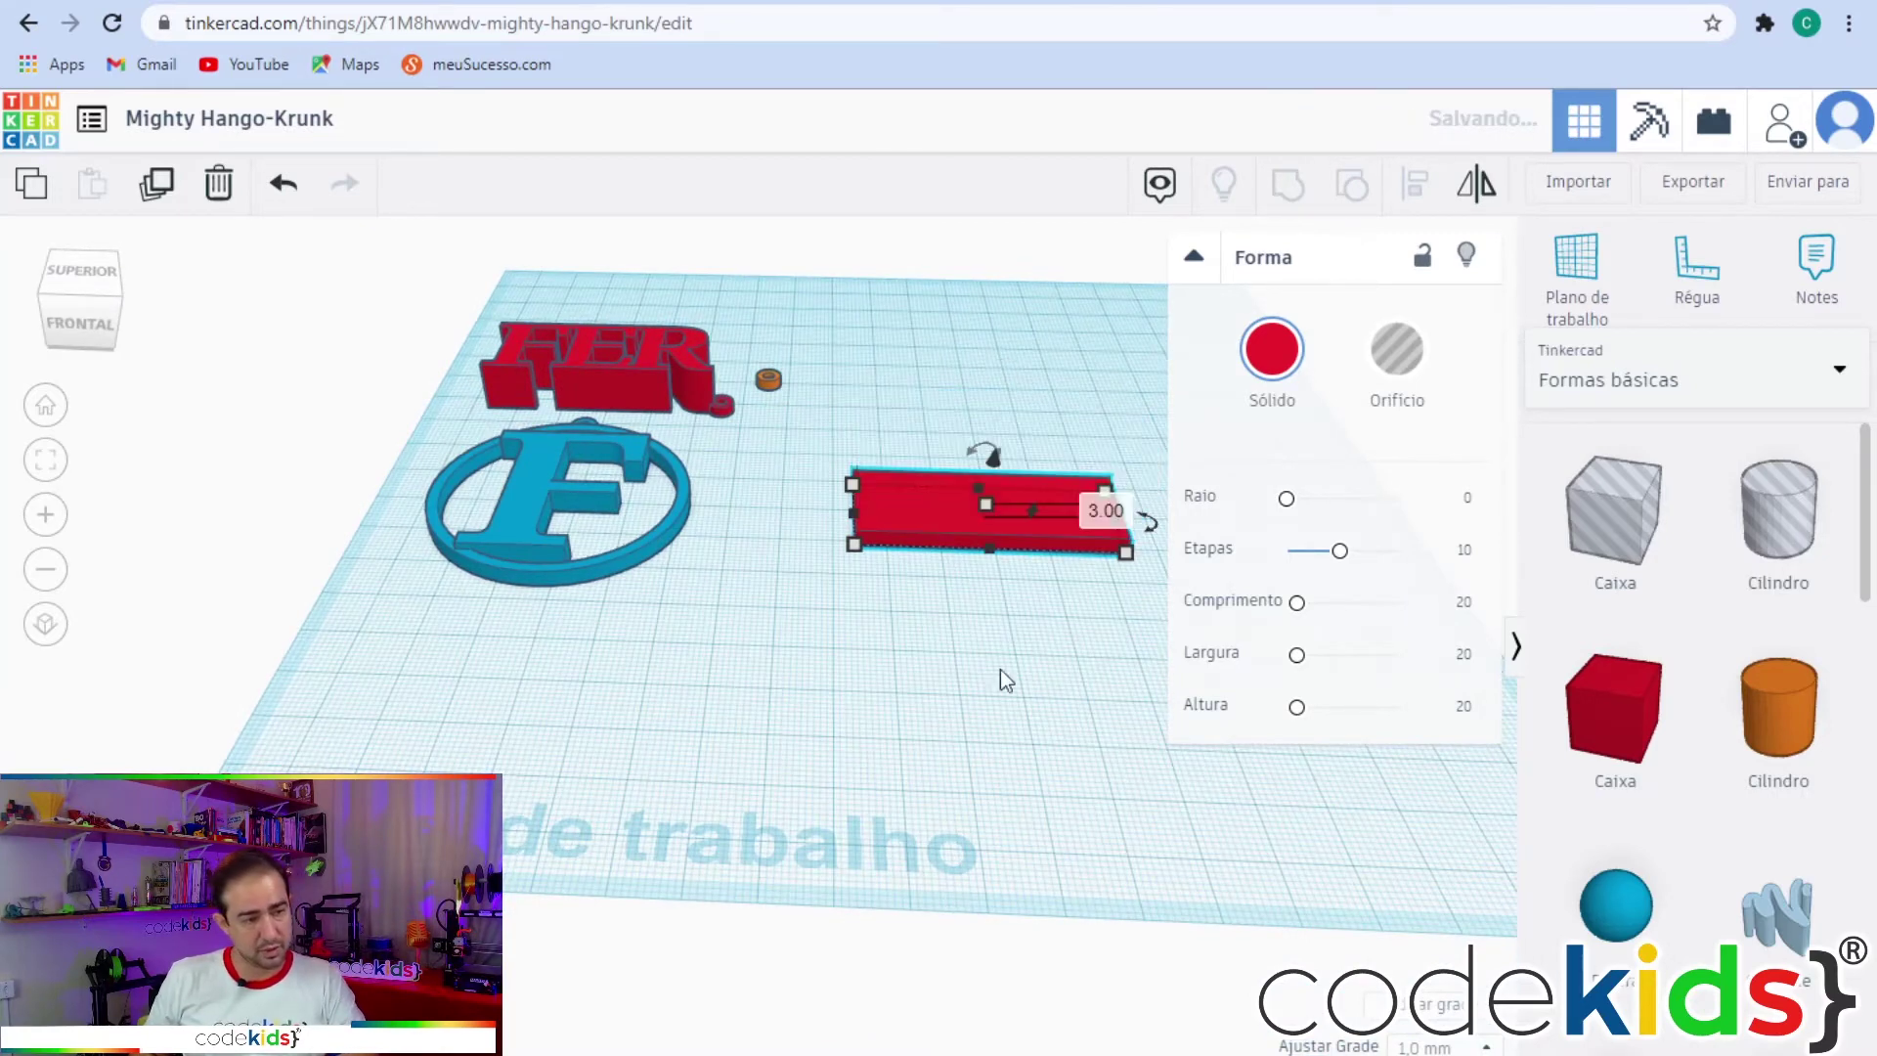
Duplicate the flat red plate in place.
right_click_drag(918, 684, 526, 919)
scroll(733, 880, "up", 3)
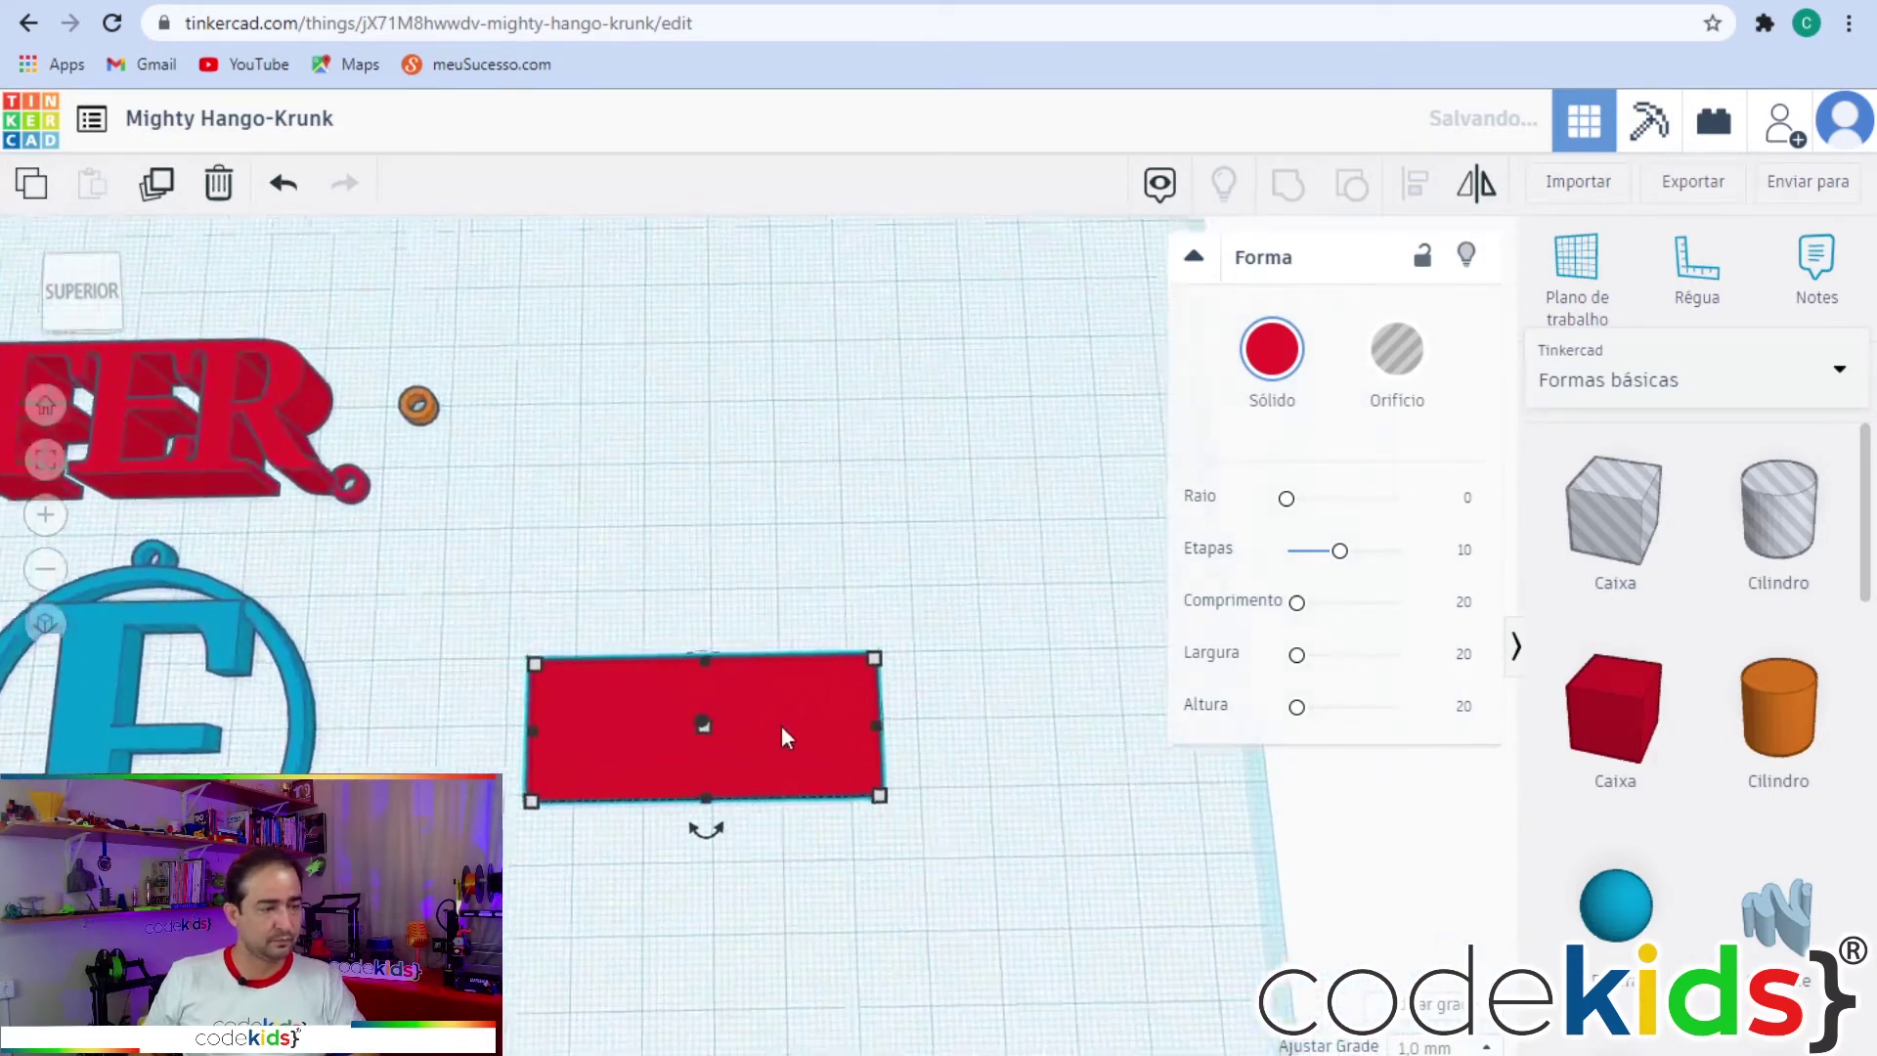
right_click_drag(733, 894, 703, 860)
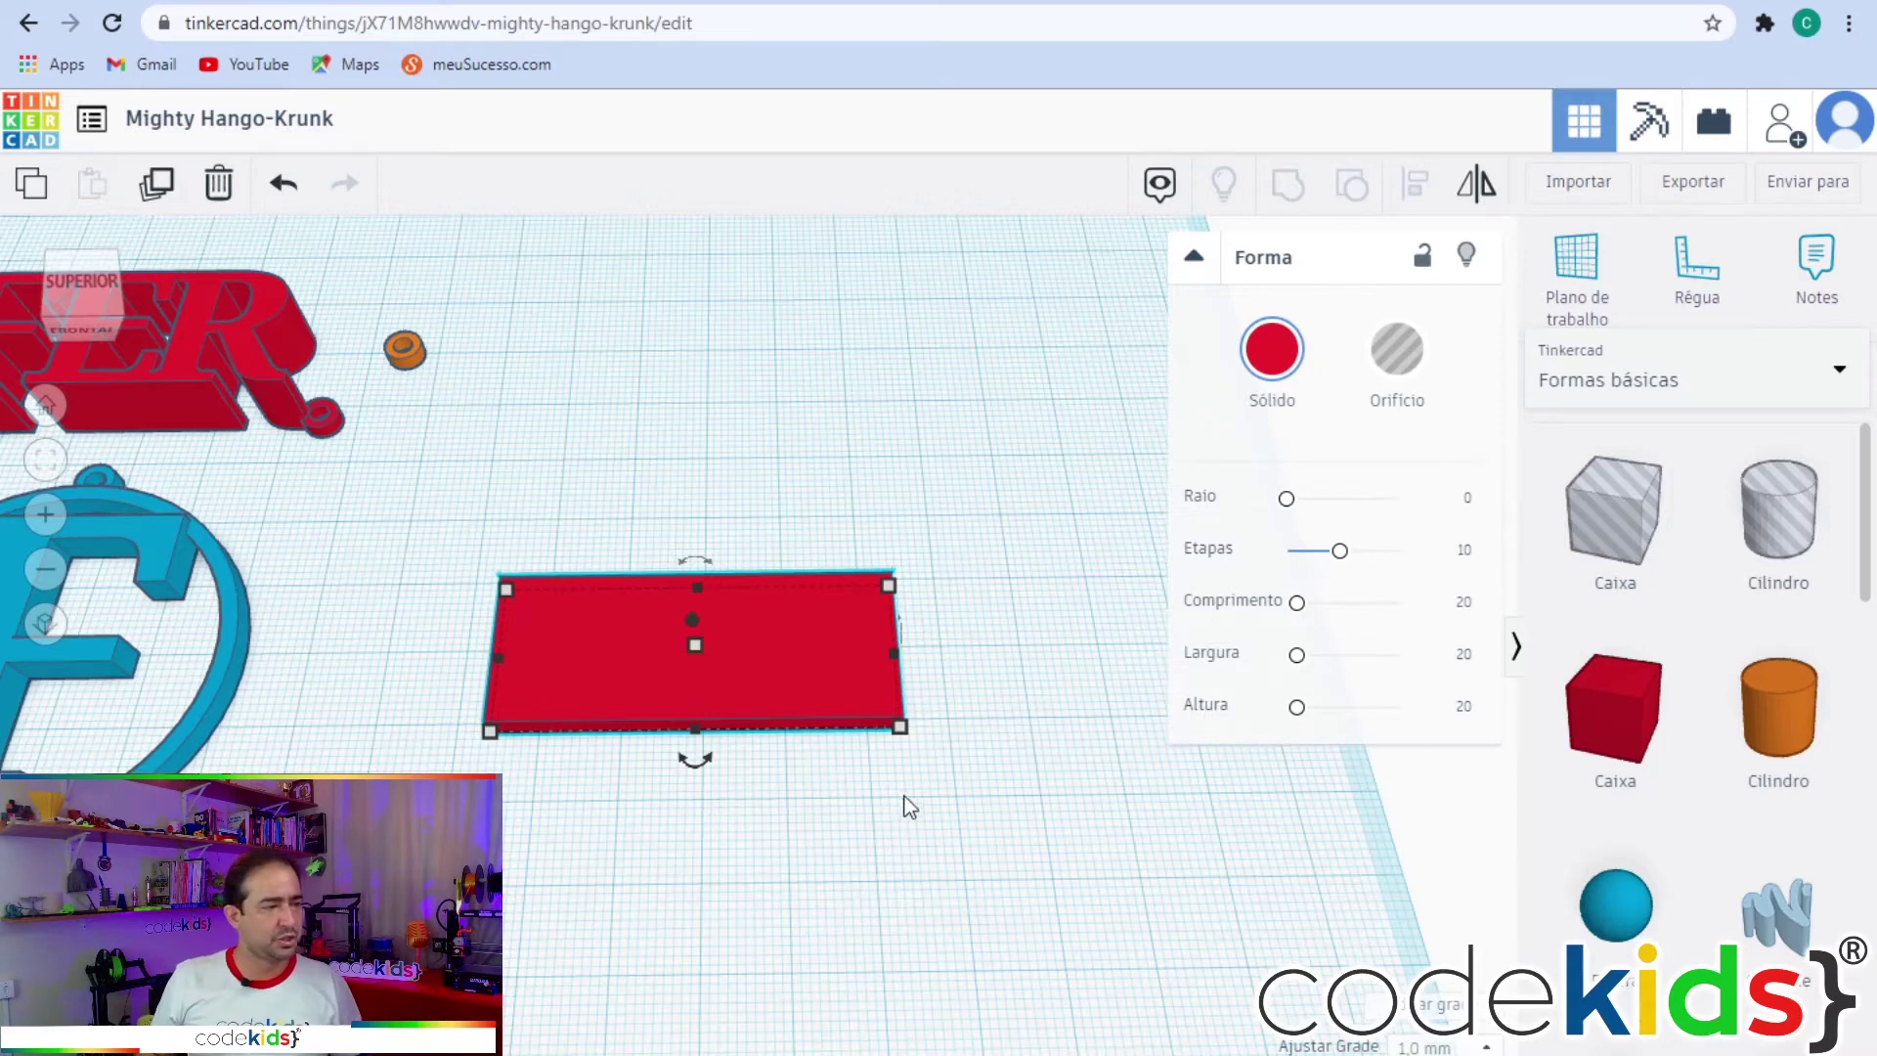
left_click(158, 185)
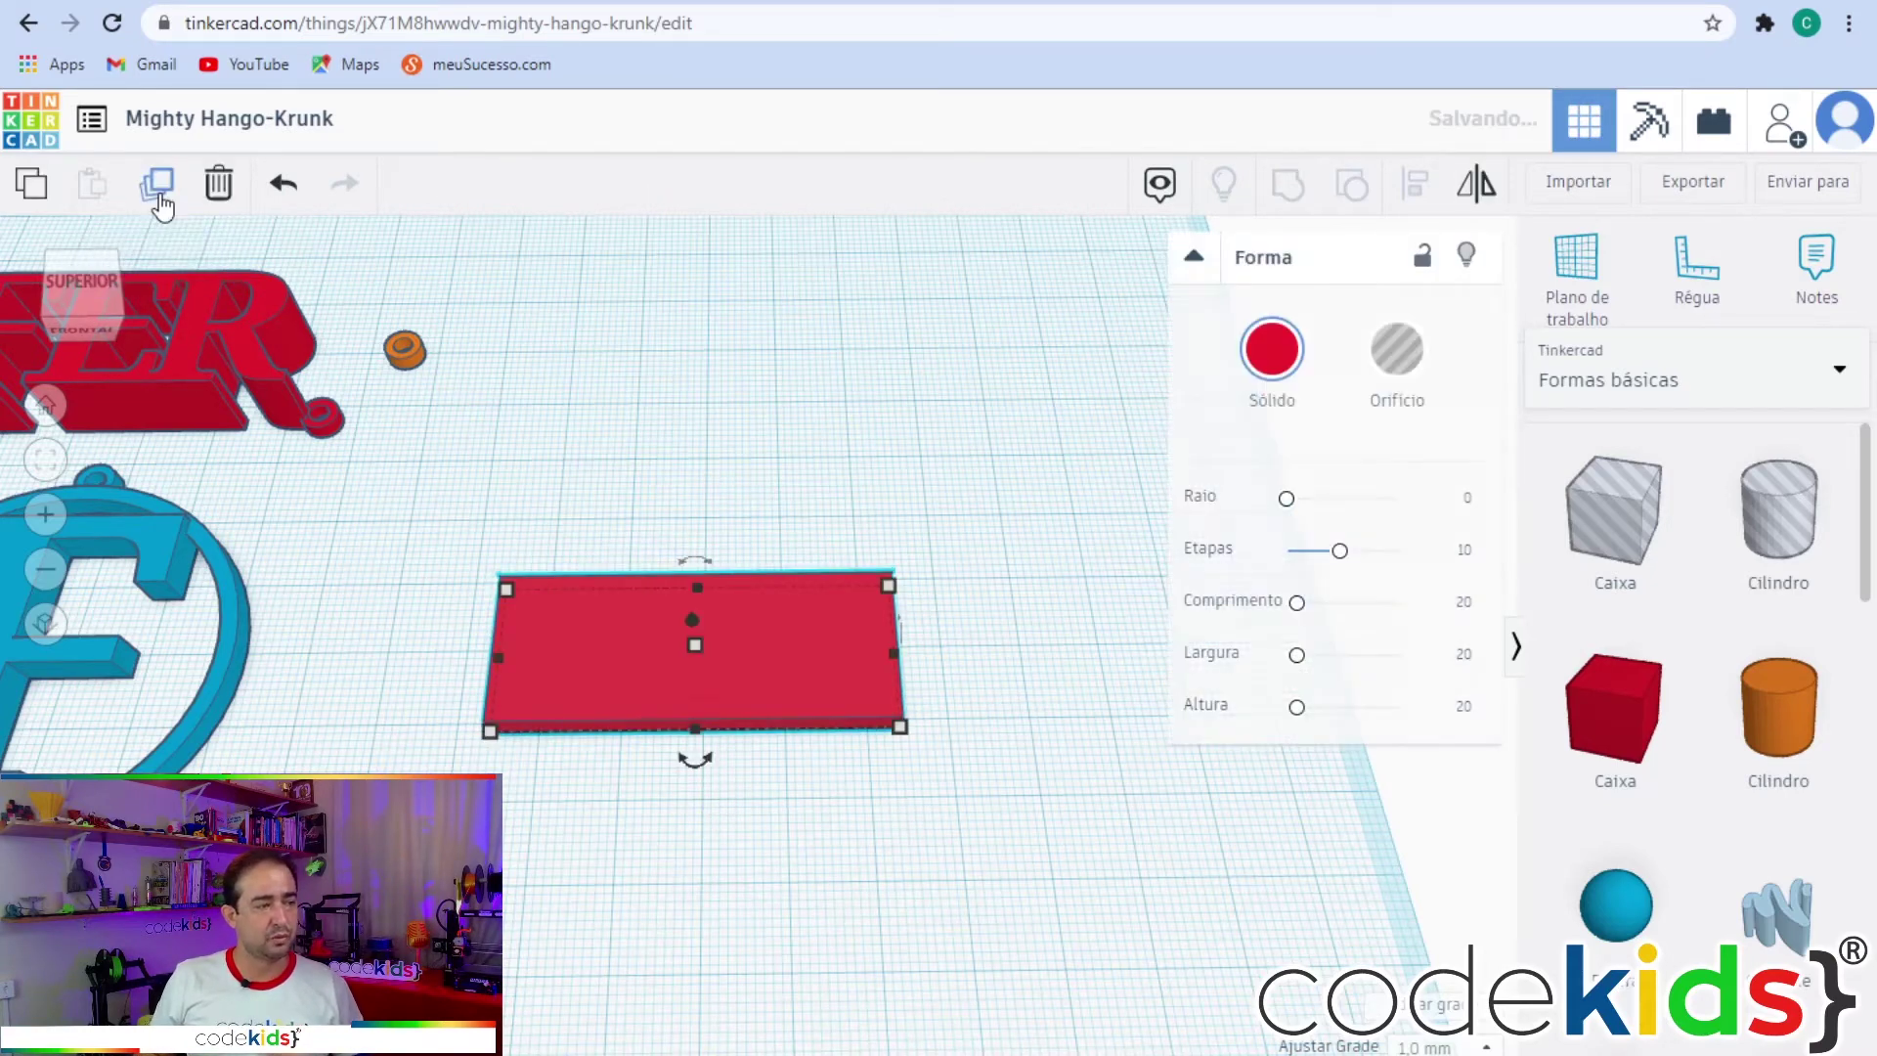
Set the duplicated plate's length to 44 mm and its width to 14 mm.
mouse_move(906, 741)
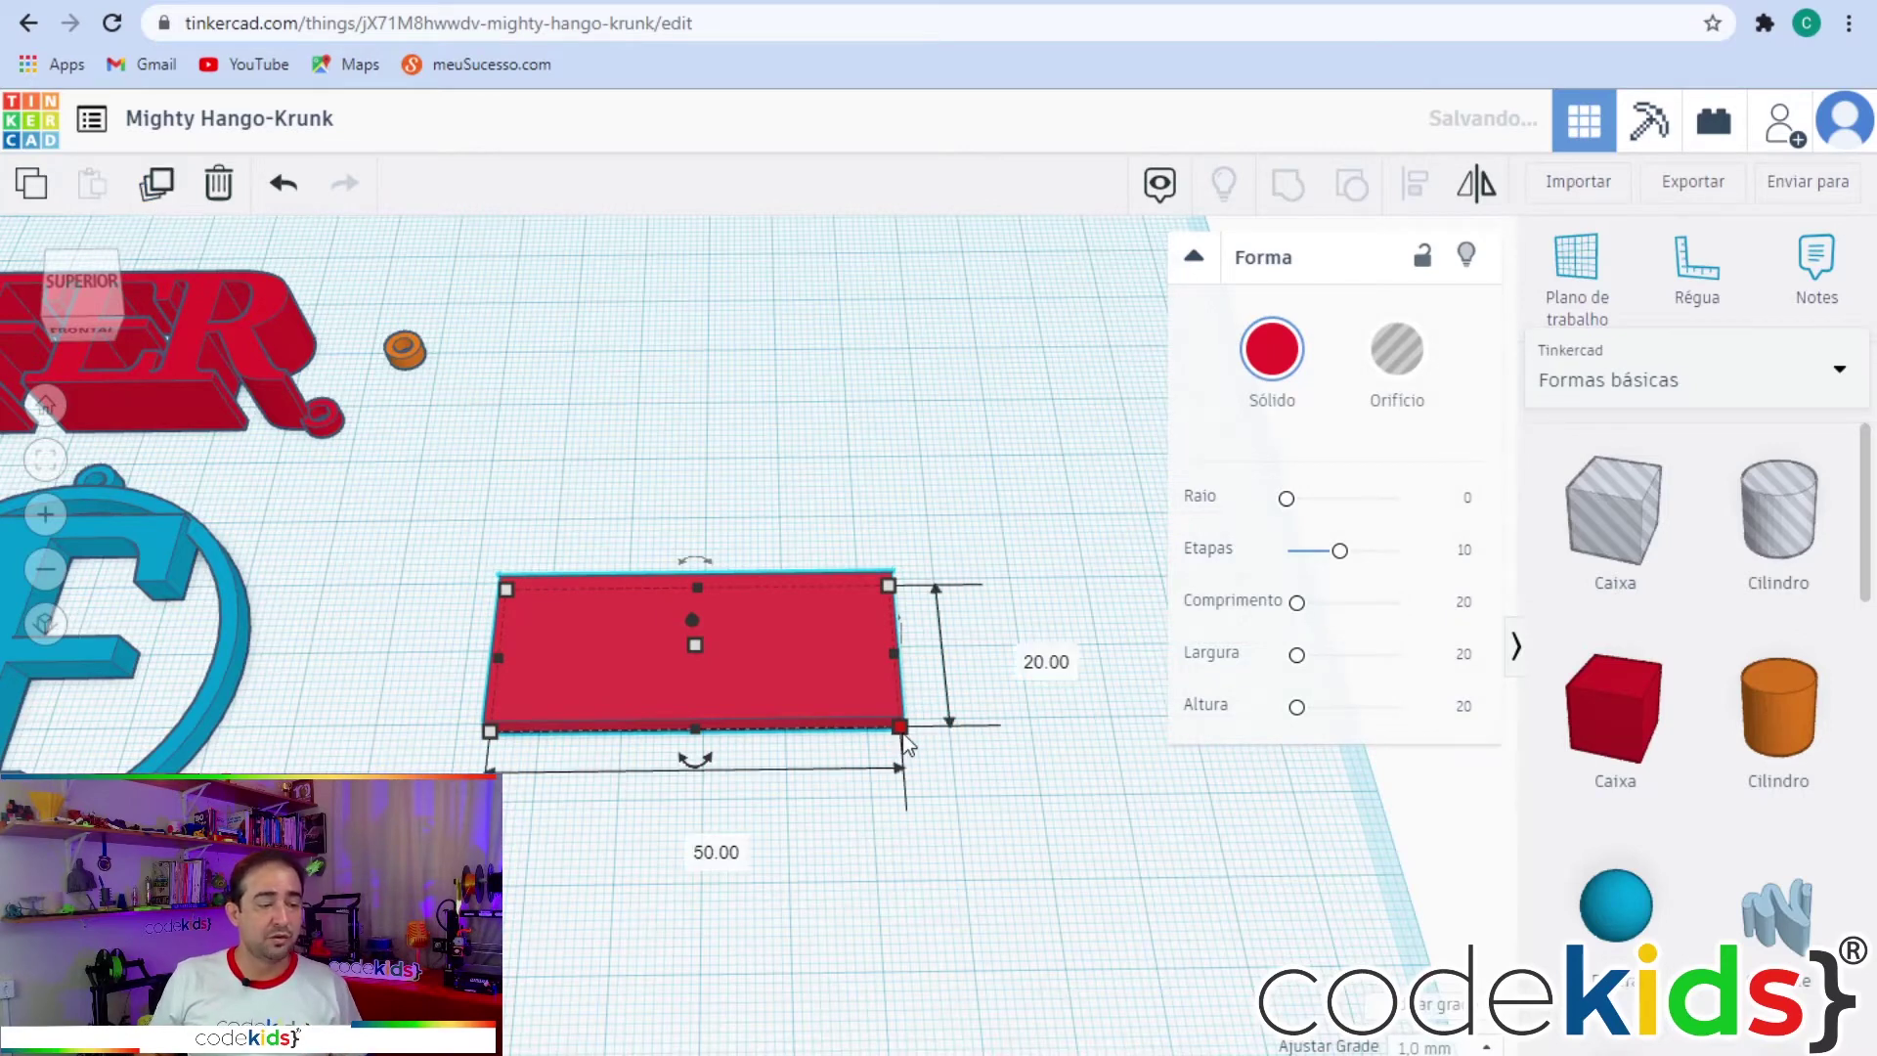
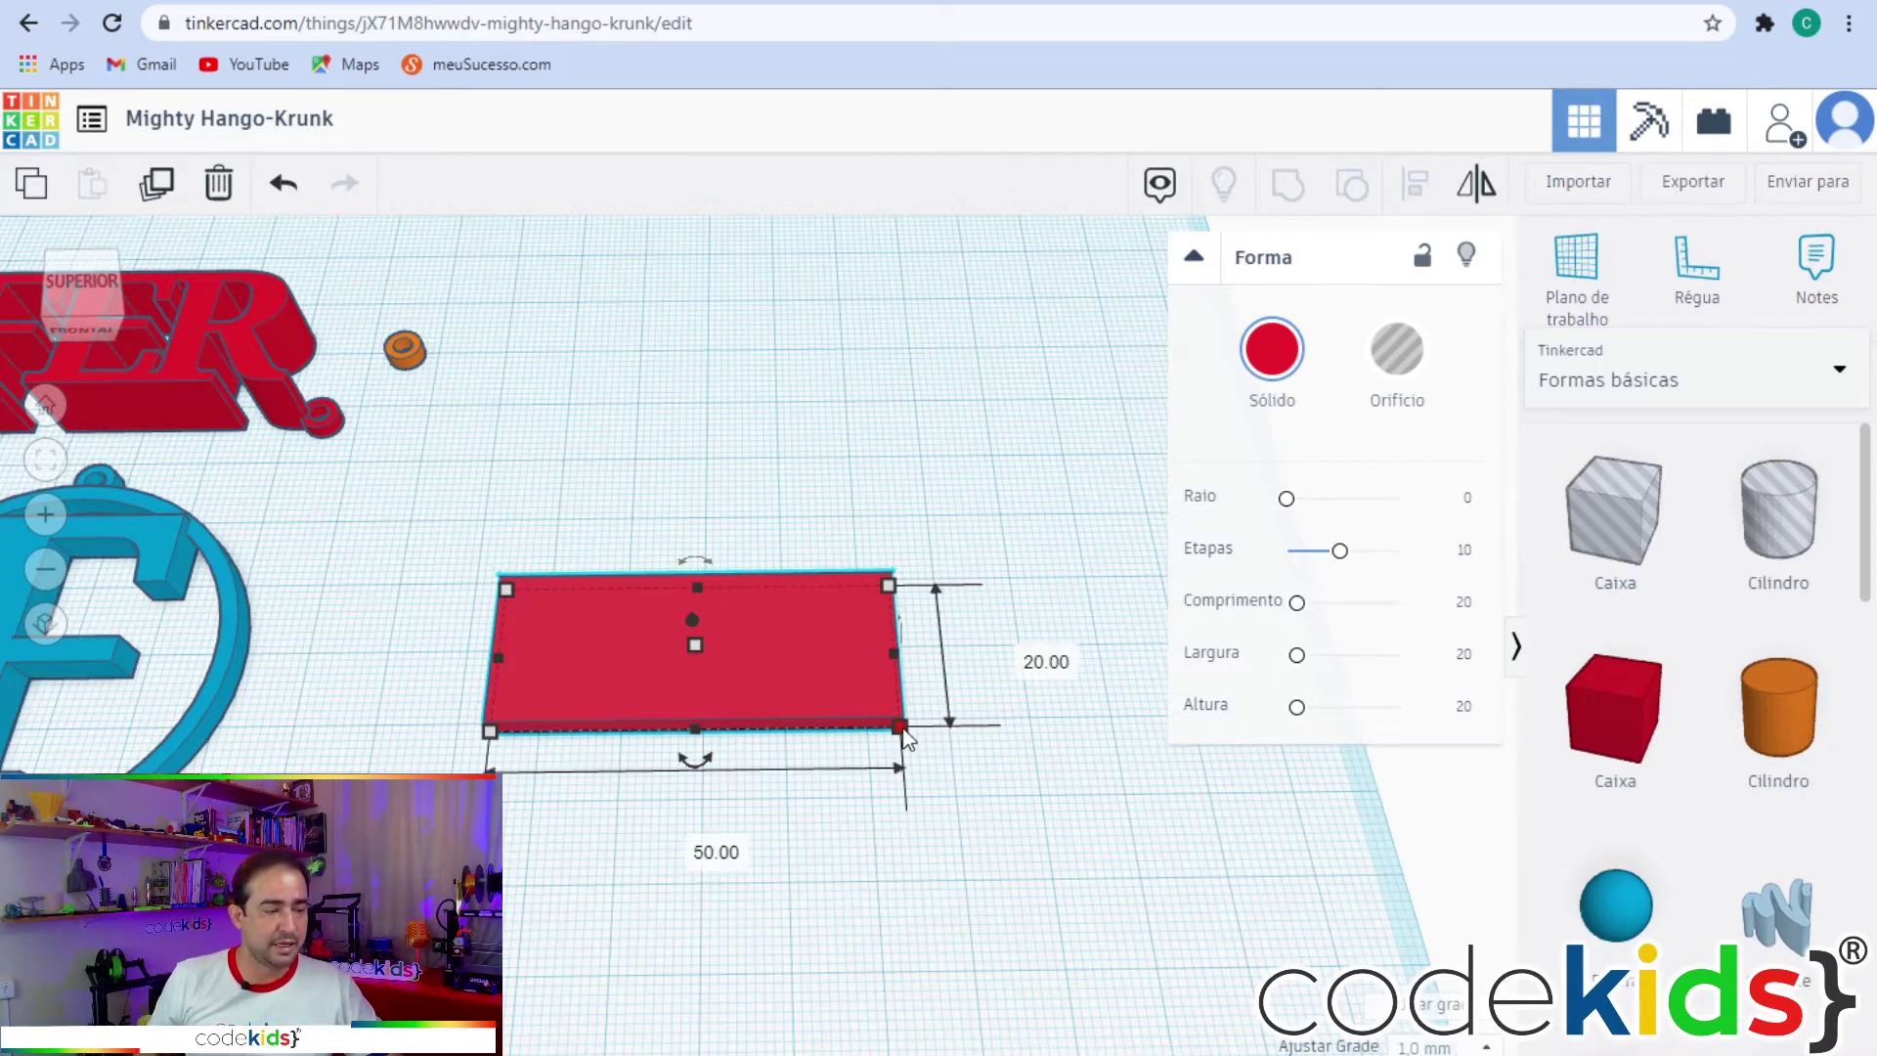
left_click(695, 846)
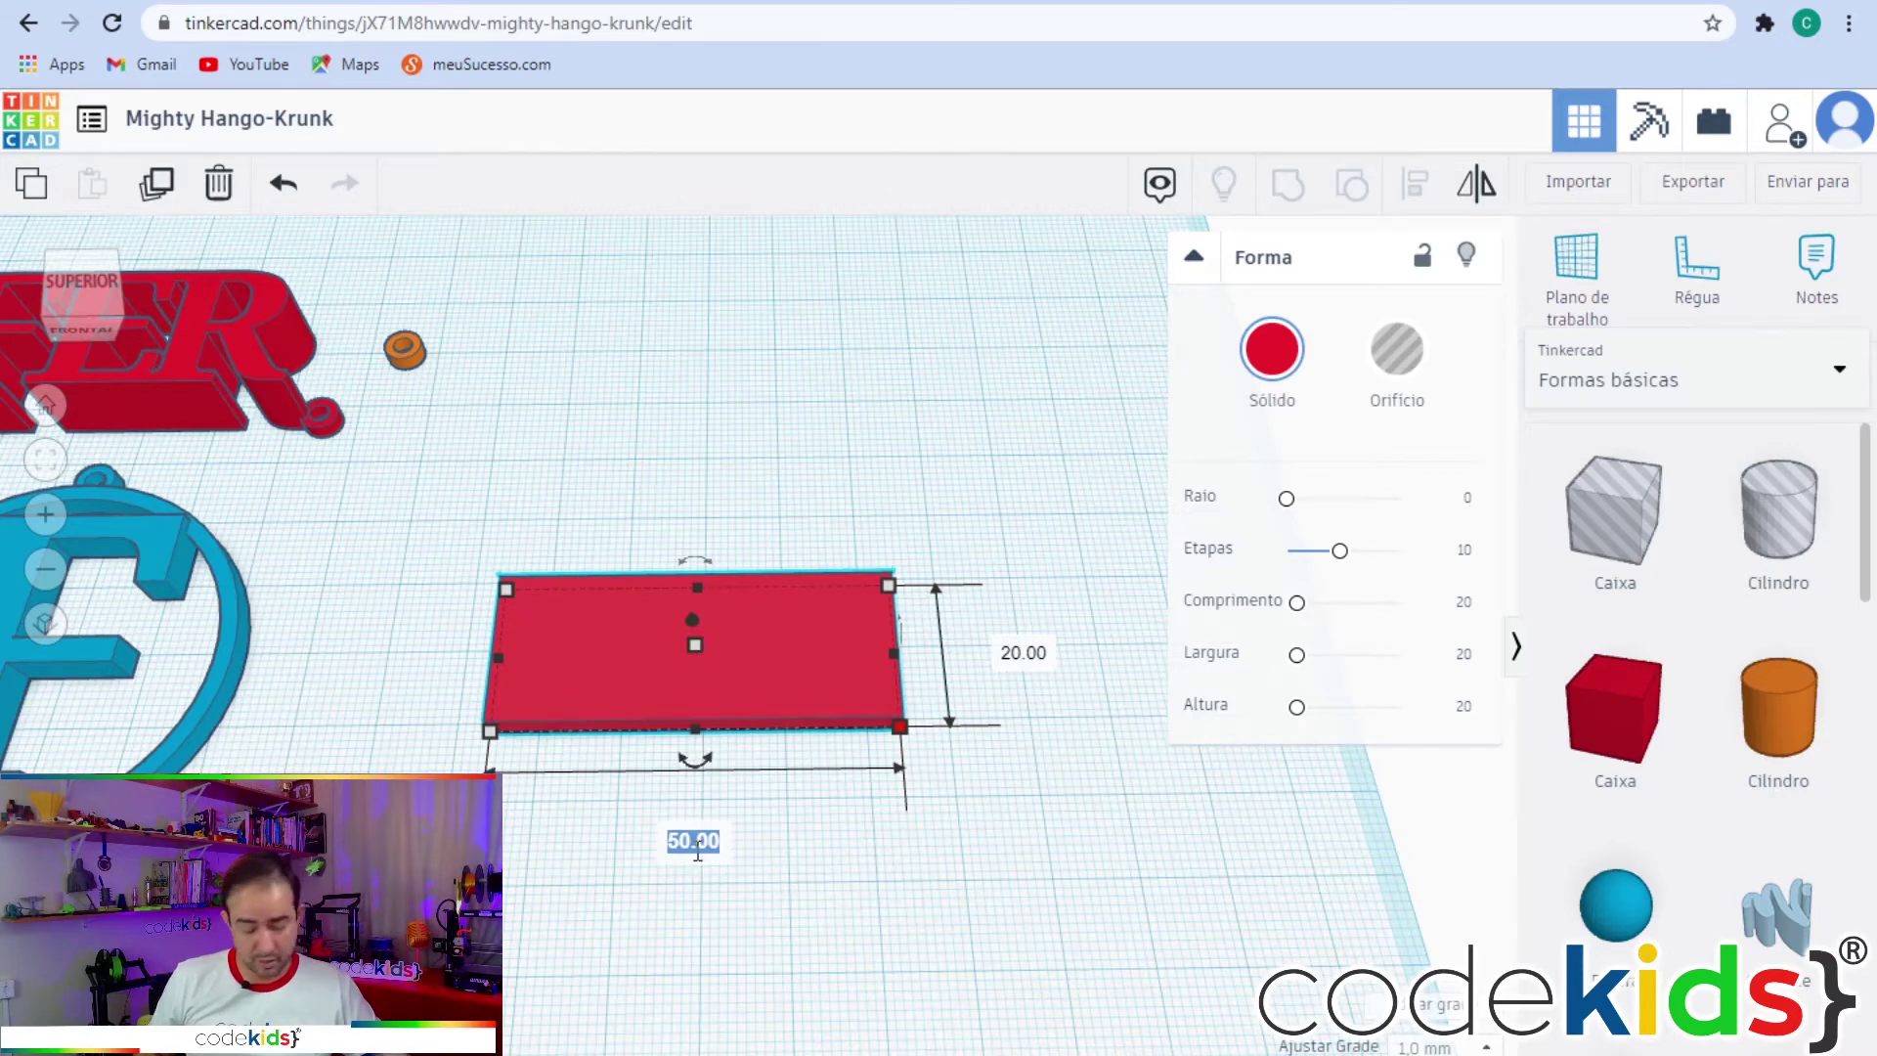
type("44")
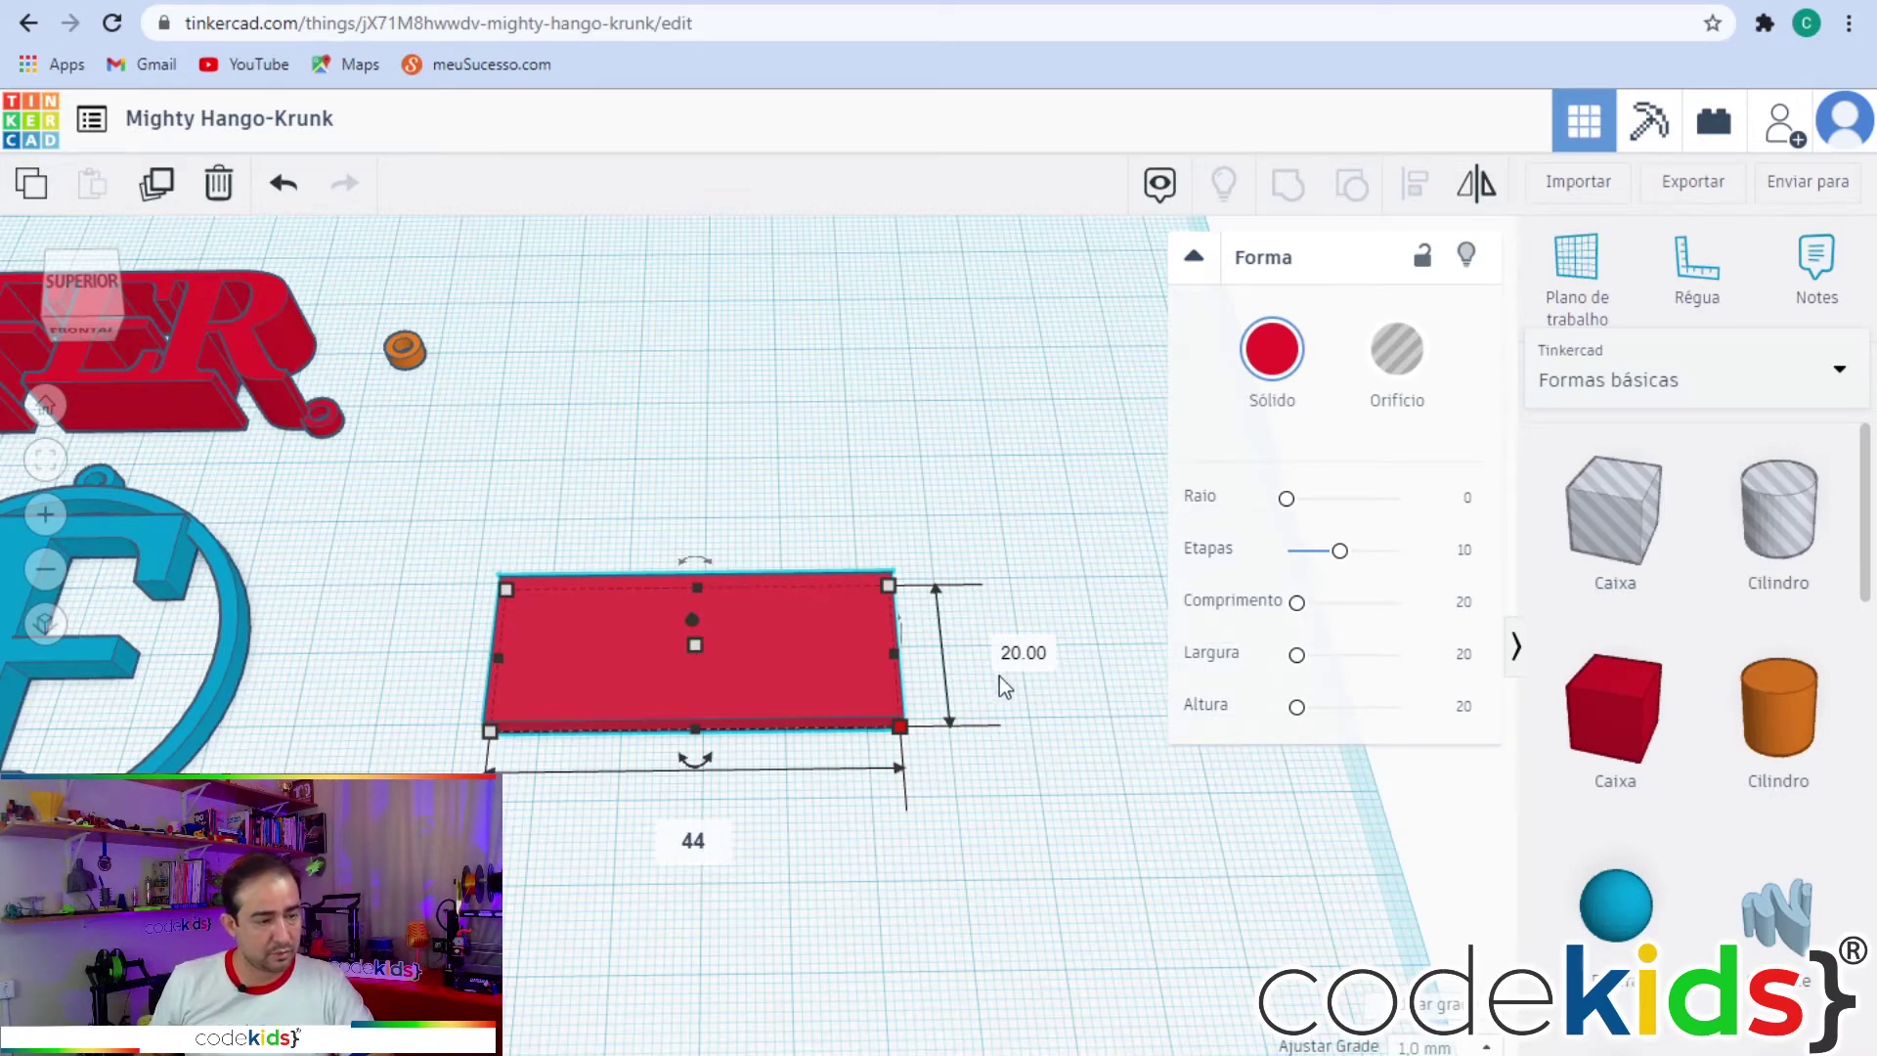
left_click(1023, 653)
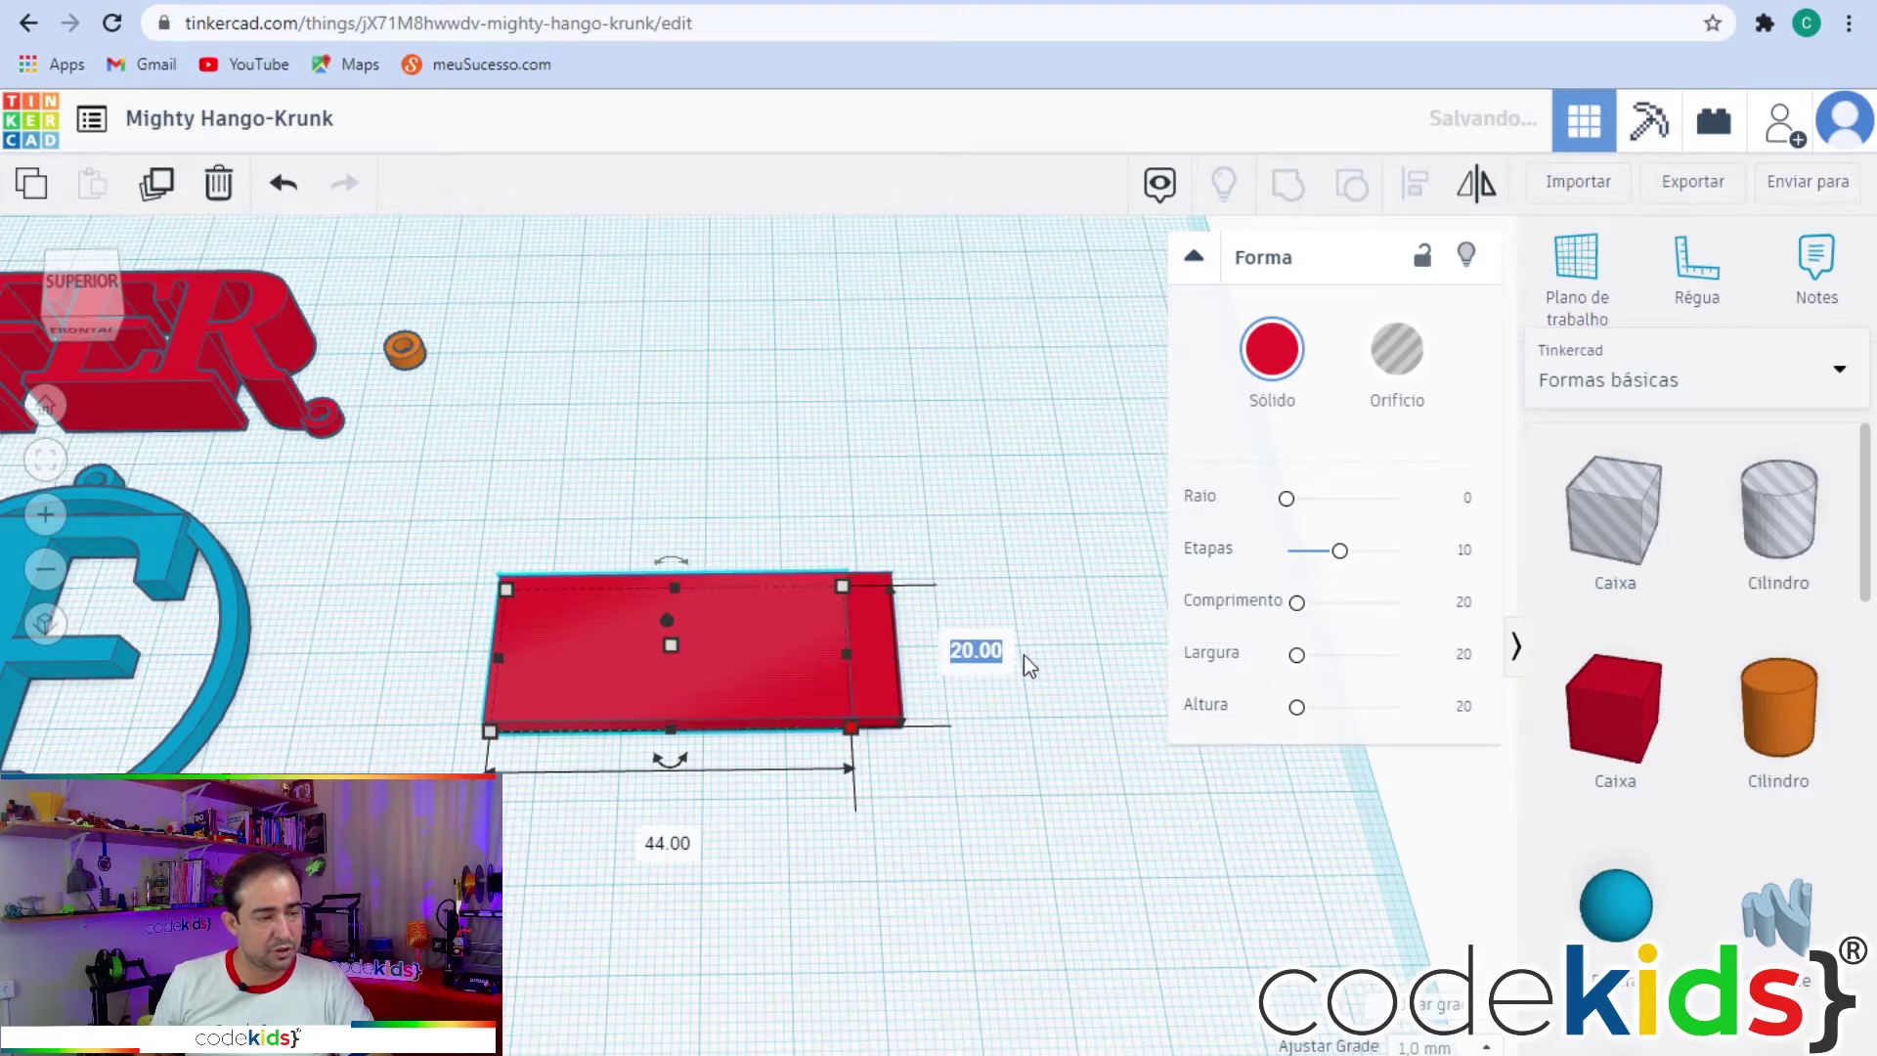
type("14")
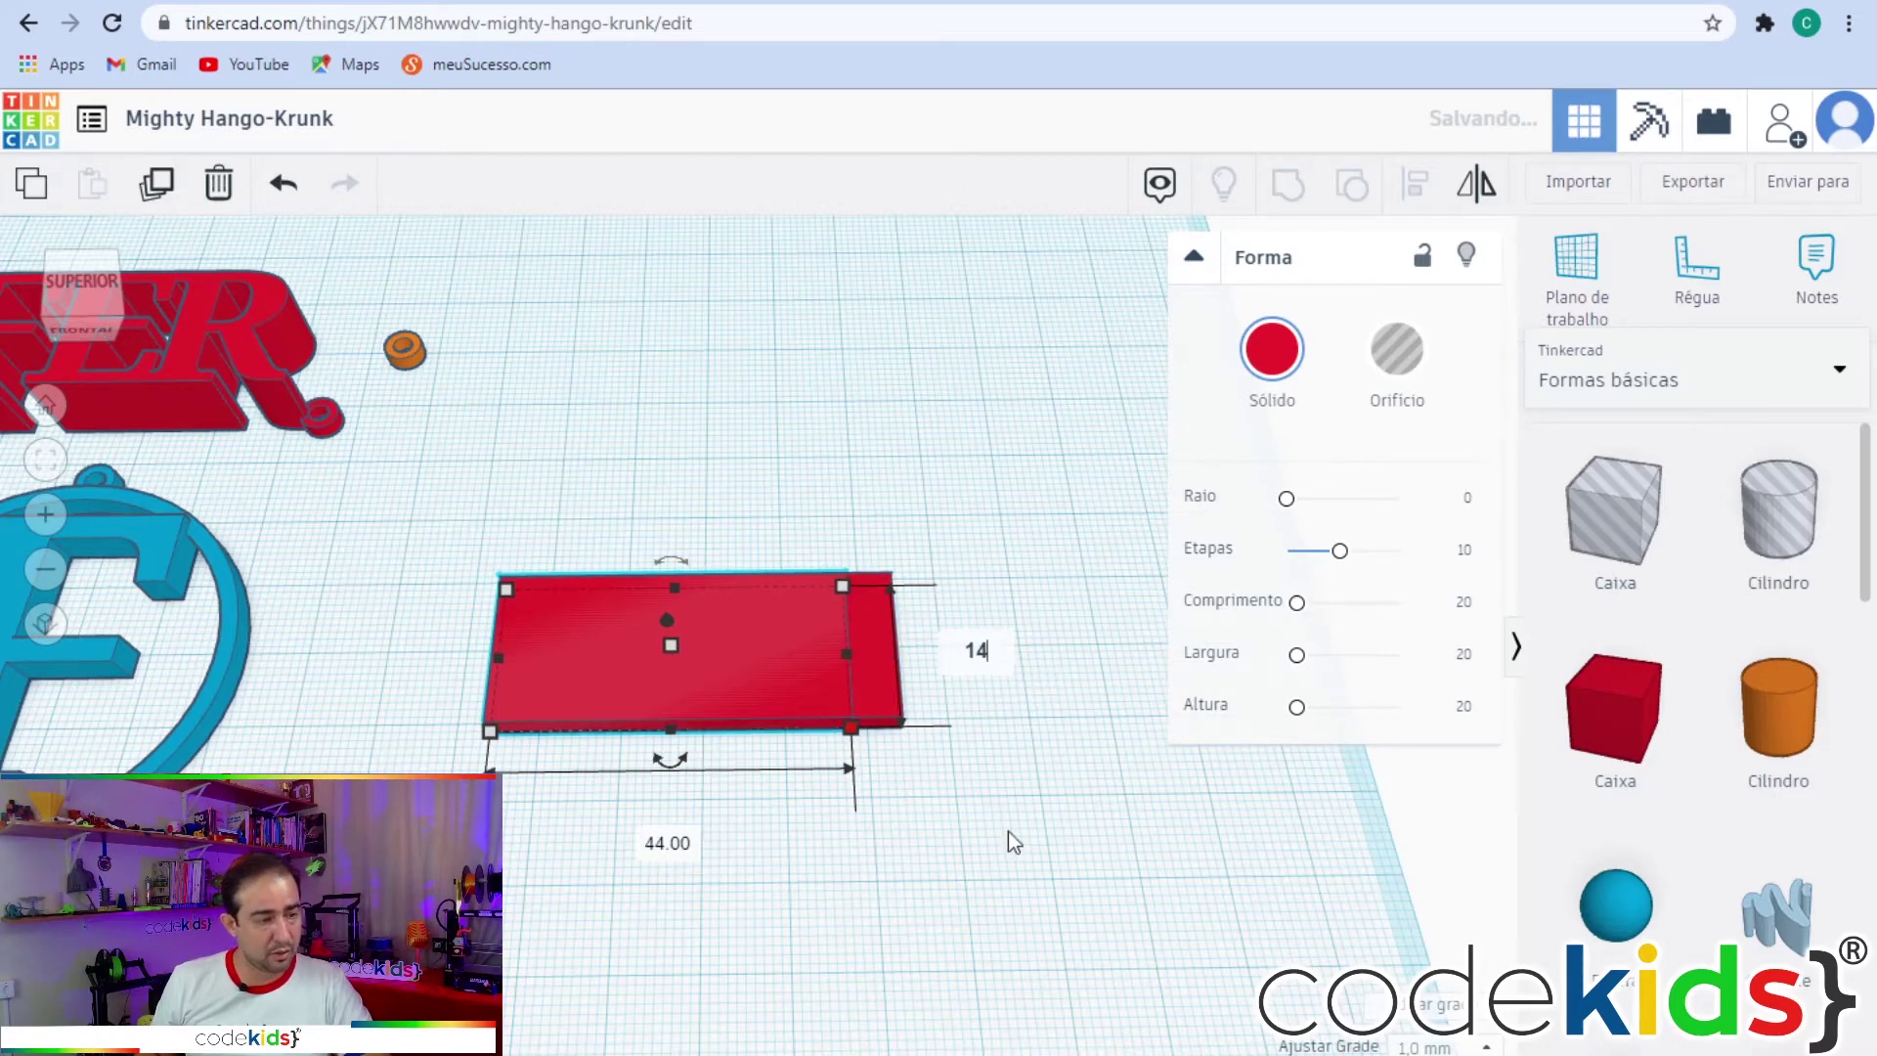
key("Return")
right_click_drag(1006, 892, 974, 860)
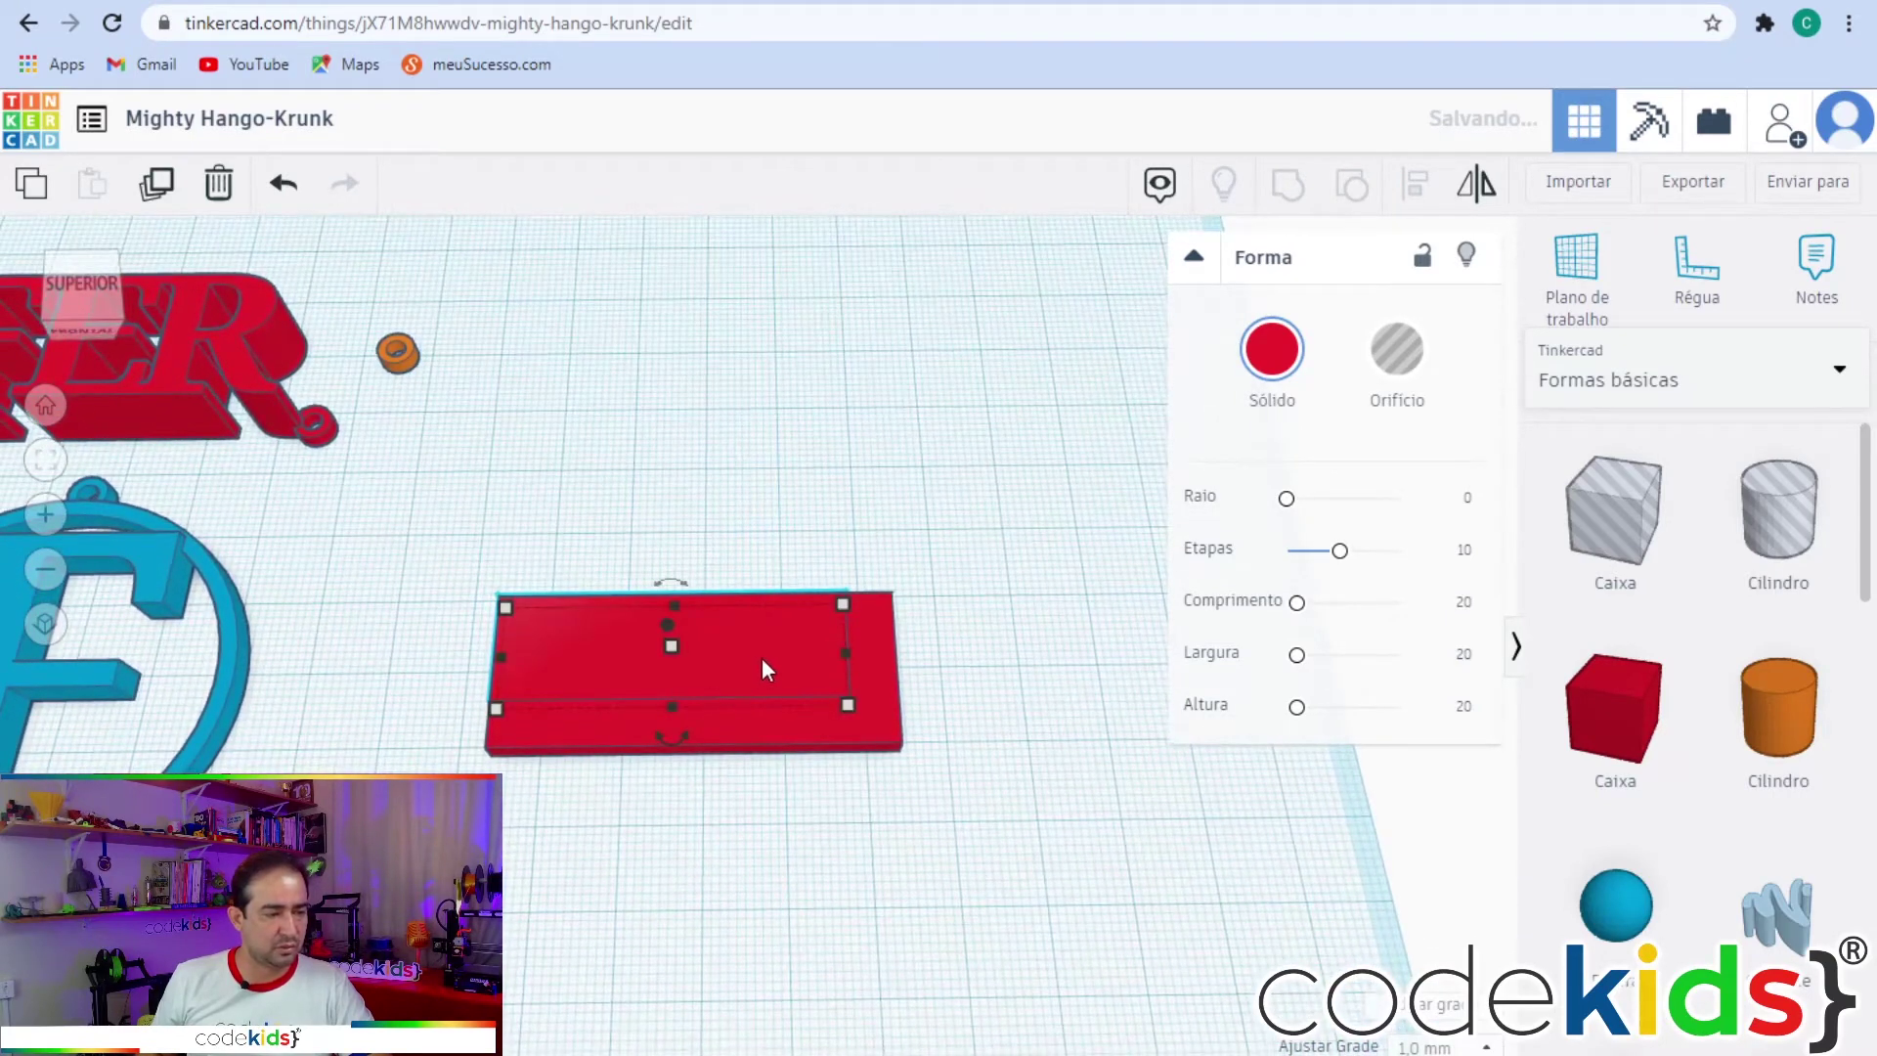
Set the duplicated plate's length to 46 mm and its width to 16 mm.
mouse_move(846, 705)
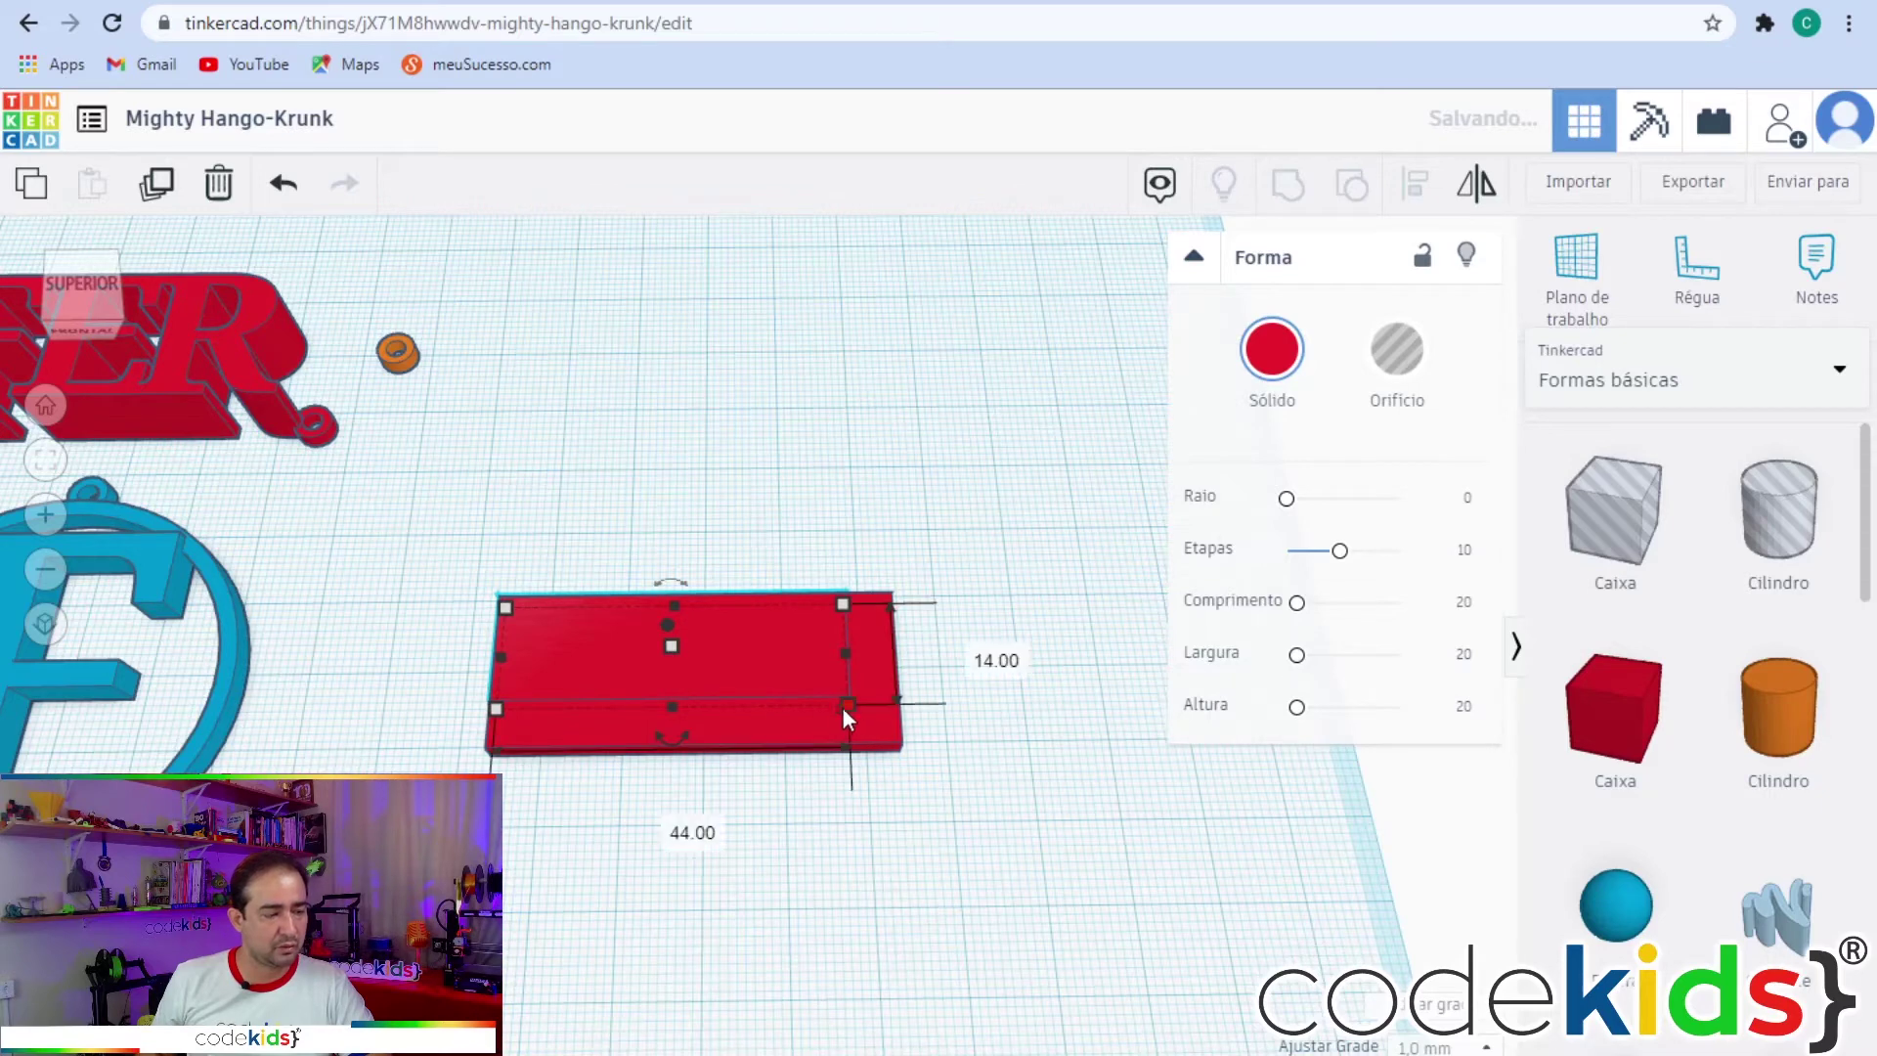
left_click(660, 821)
type("46")
left_click(970, 652)
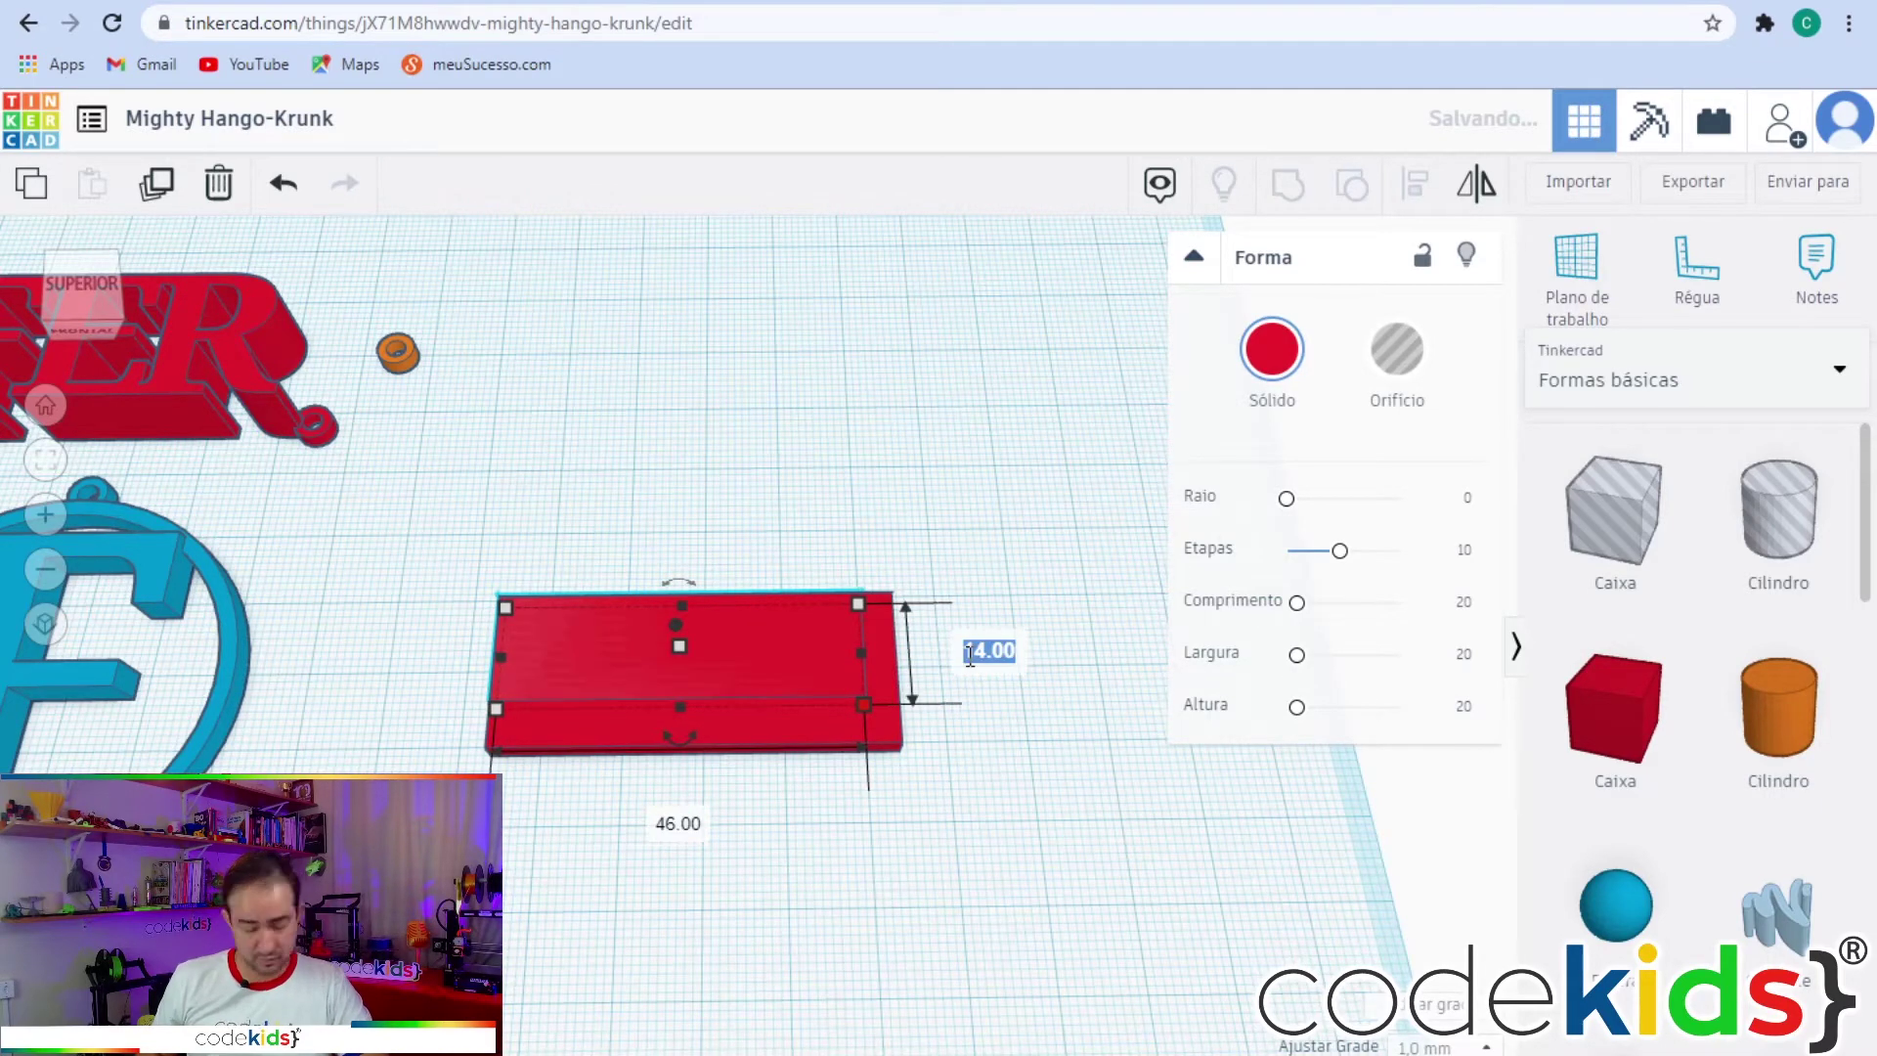
type("16")
key("Return")
Turn the smaller duplicated plate into a hole and move it to the free area just behind the red plate.
mouse_move(938, 871)
right_mouse_down()
mouse_move(948, 907)
mouse_move(940, 846)
right_mouse_up()
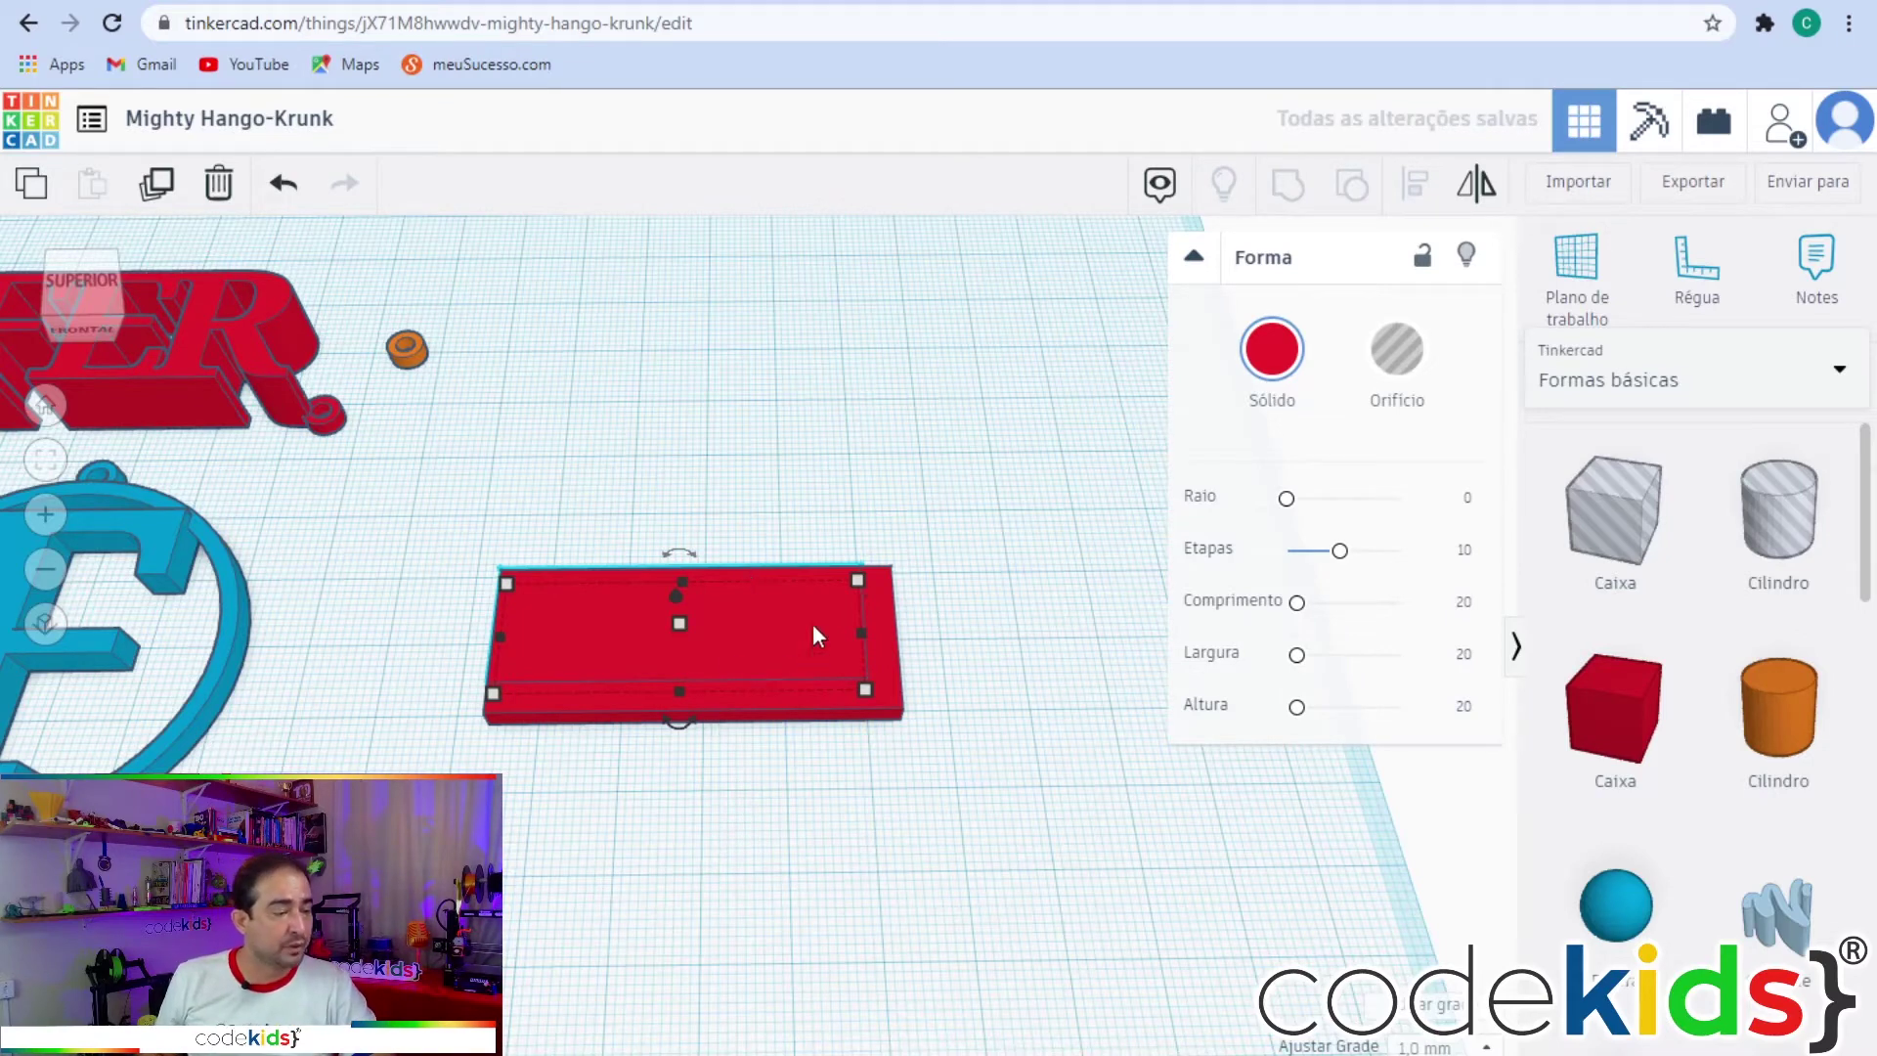
left_click(1402, 366)
mouse_move(765, 594)
left_mouse_down()
mouse_move(819, 507)
mouse_move(819, 435)
left_mouse_up()
mouse_move(846, 524)
left_mouse_down()
mouse_move(860, 513)
mouse_move(850, 547)
left_mouse_up()
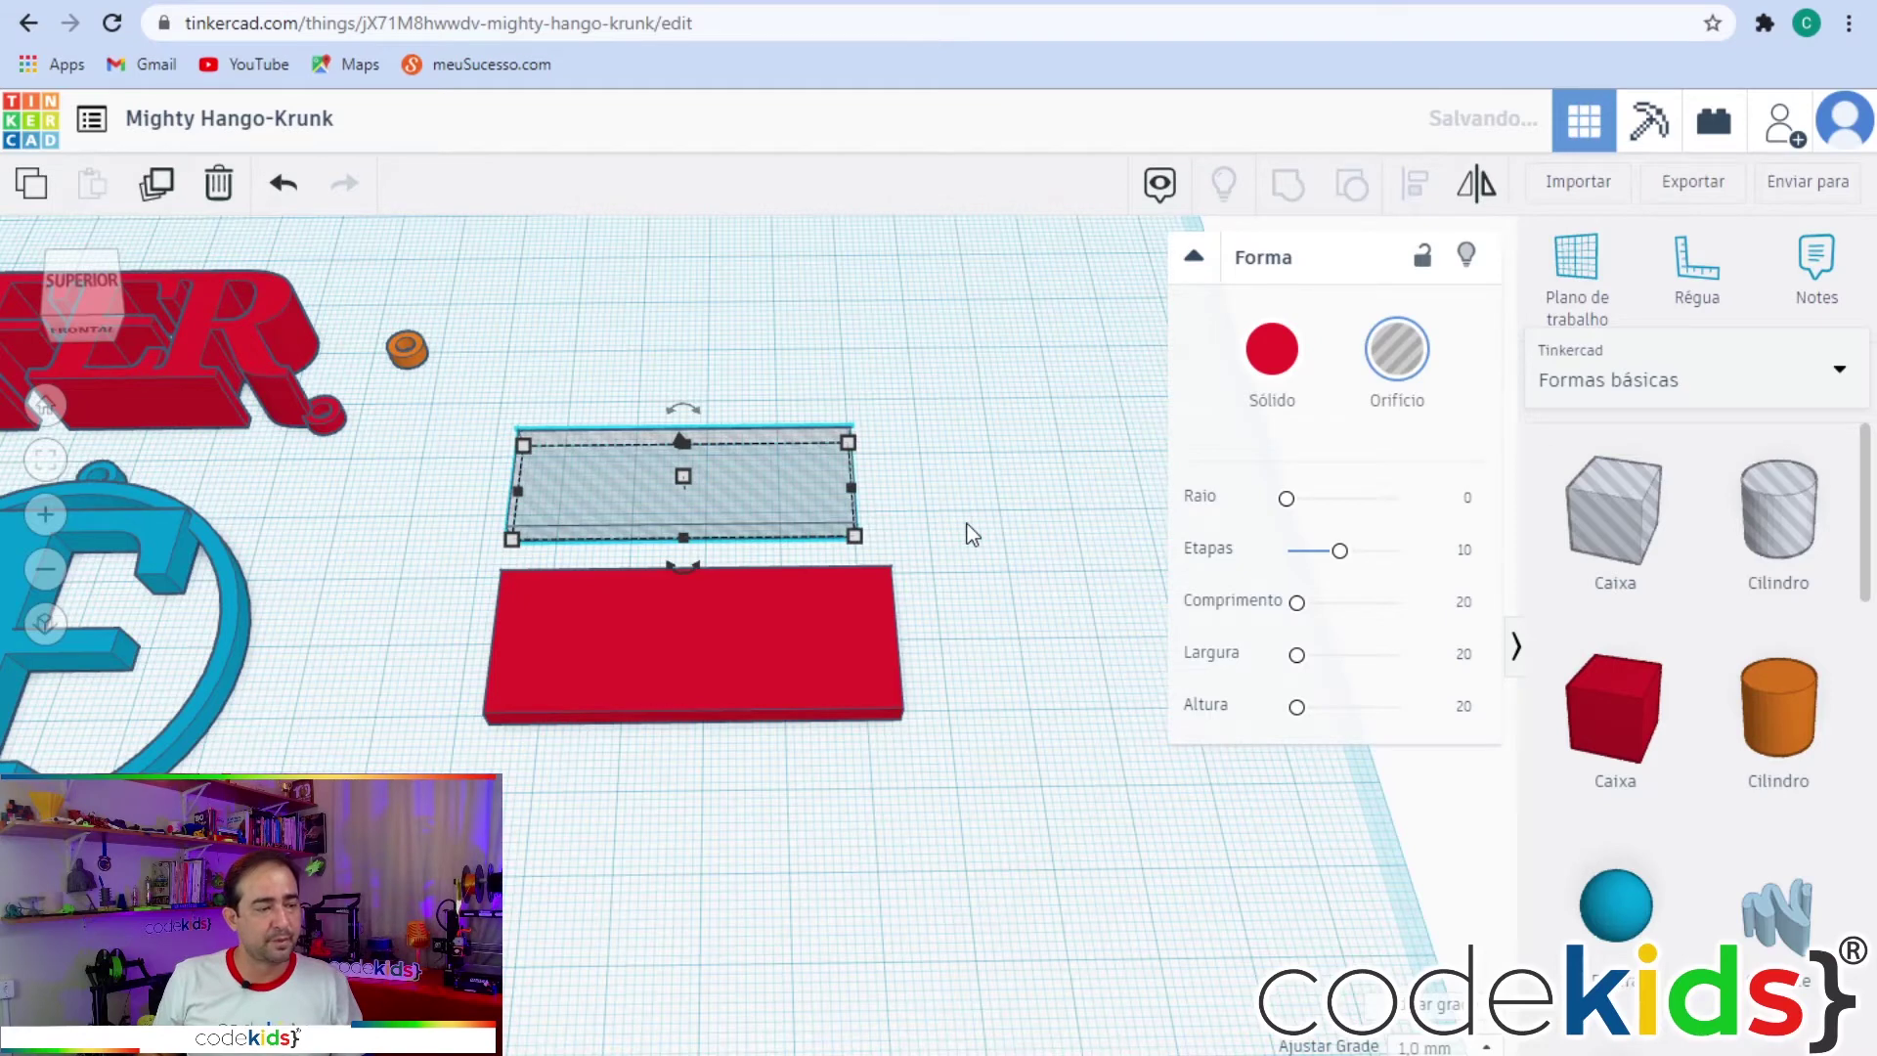
left_click(960, 573)
Raise the hole plate 2 mm above the workplane.
right_click_drag(965, 604, 972, 569)
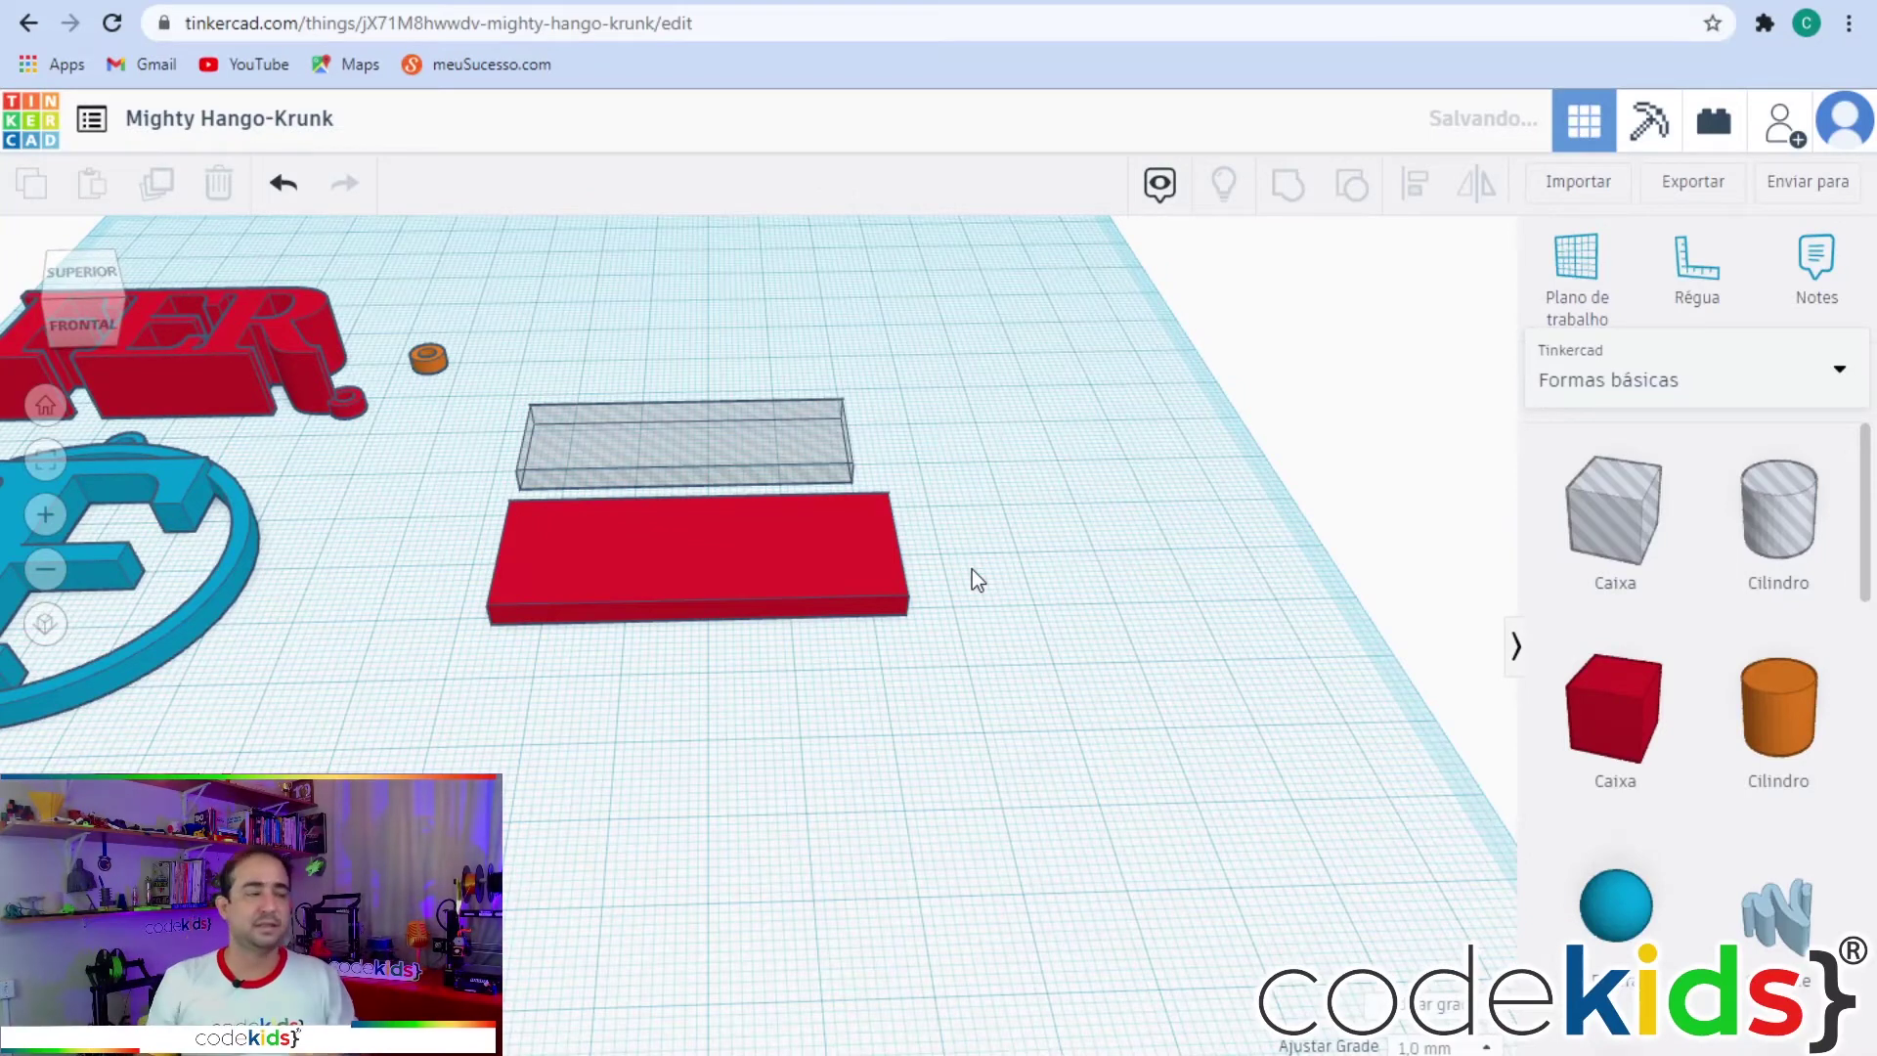
right_click_drag(331, 766, 598, 1039)
right_click_drag(737, 1022, 679, 907)
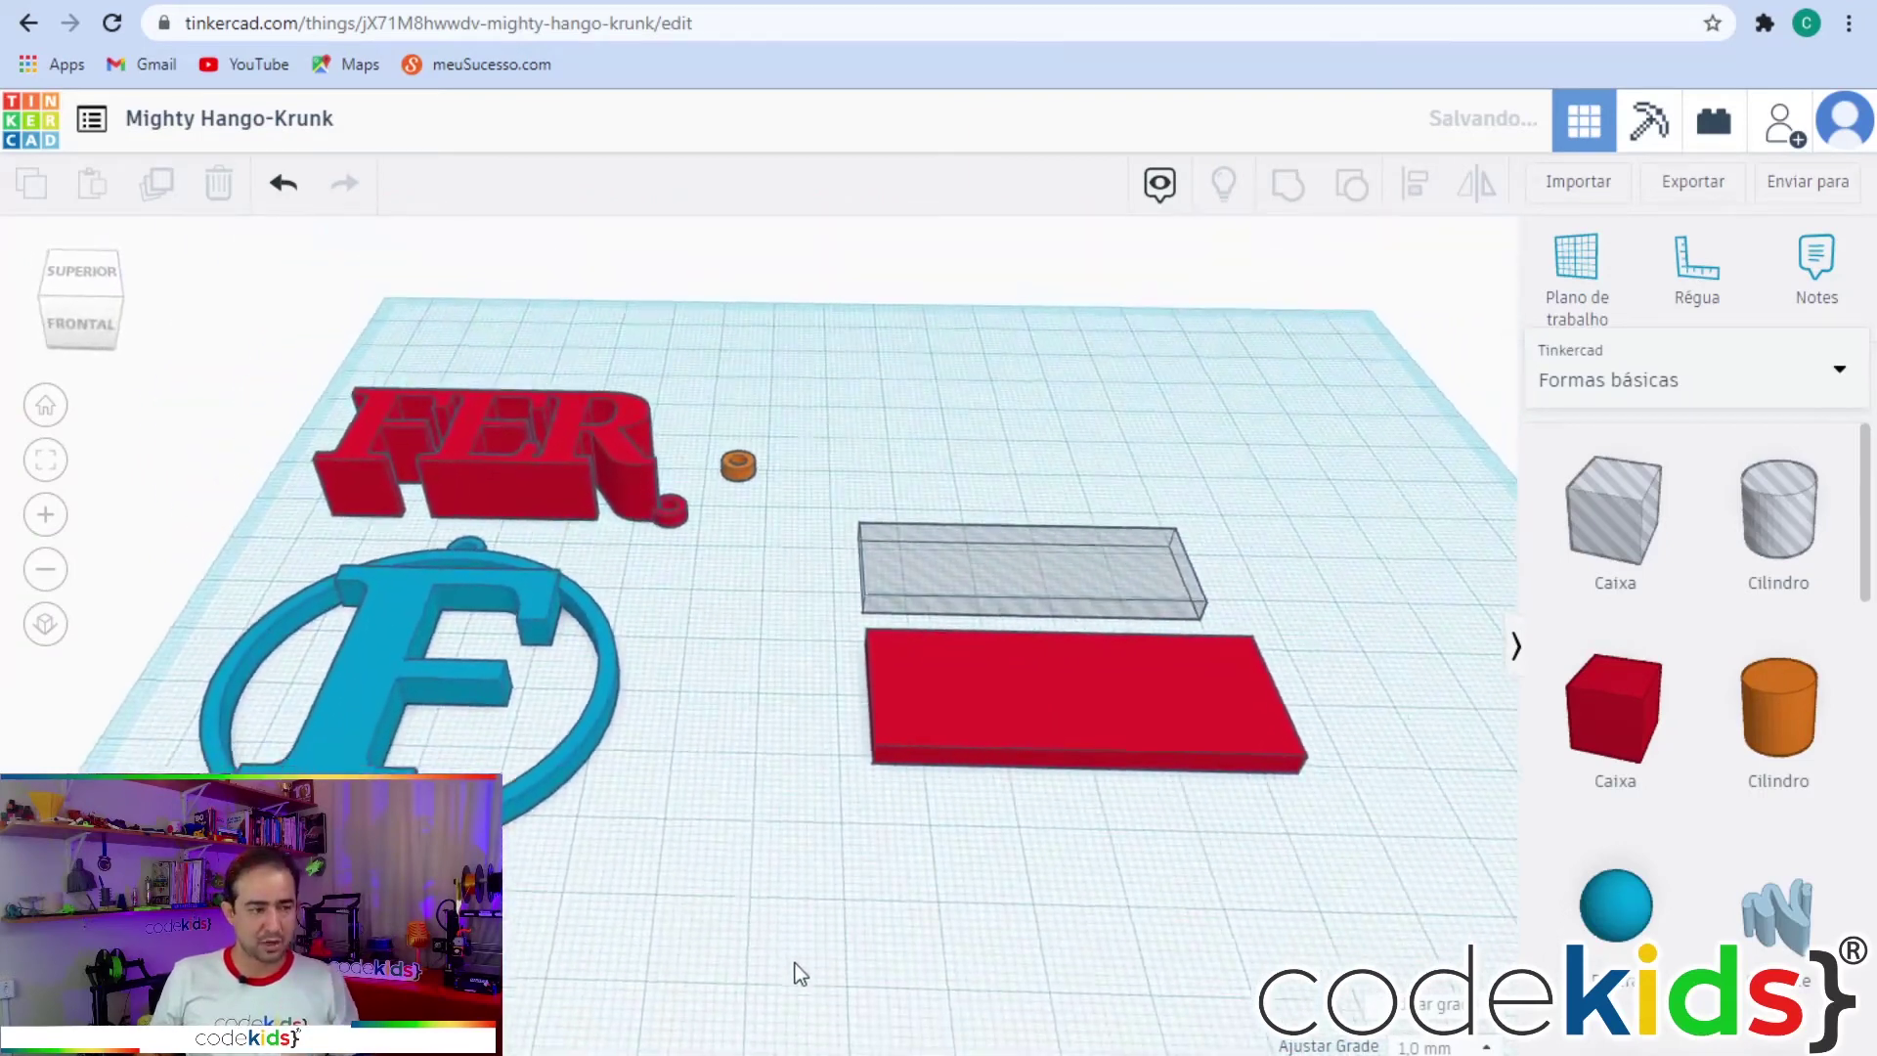
left_click(942, 560)
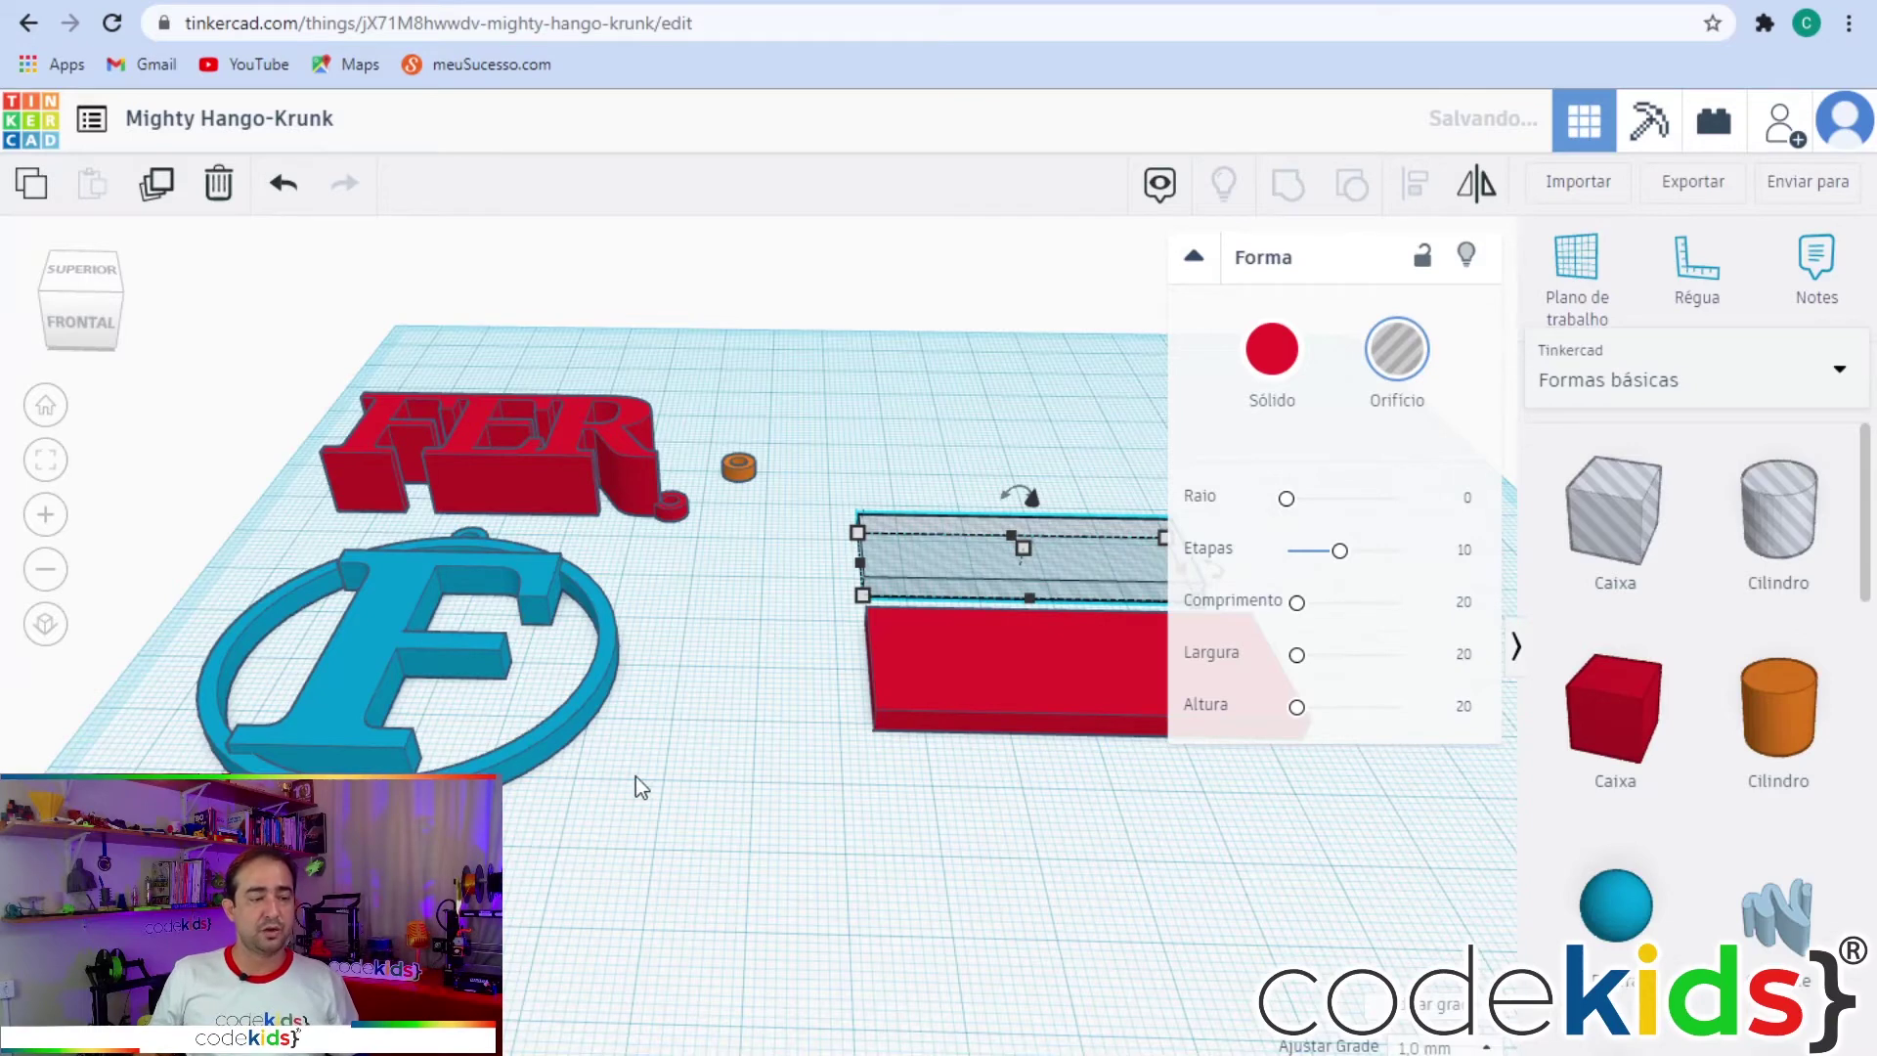
key("f")
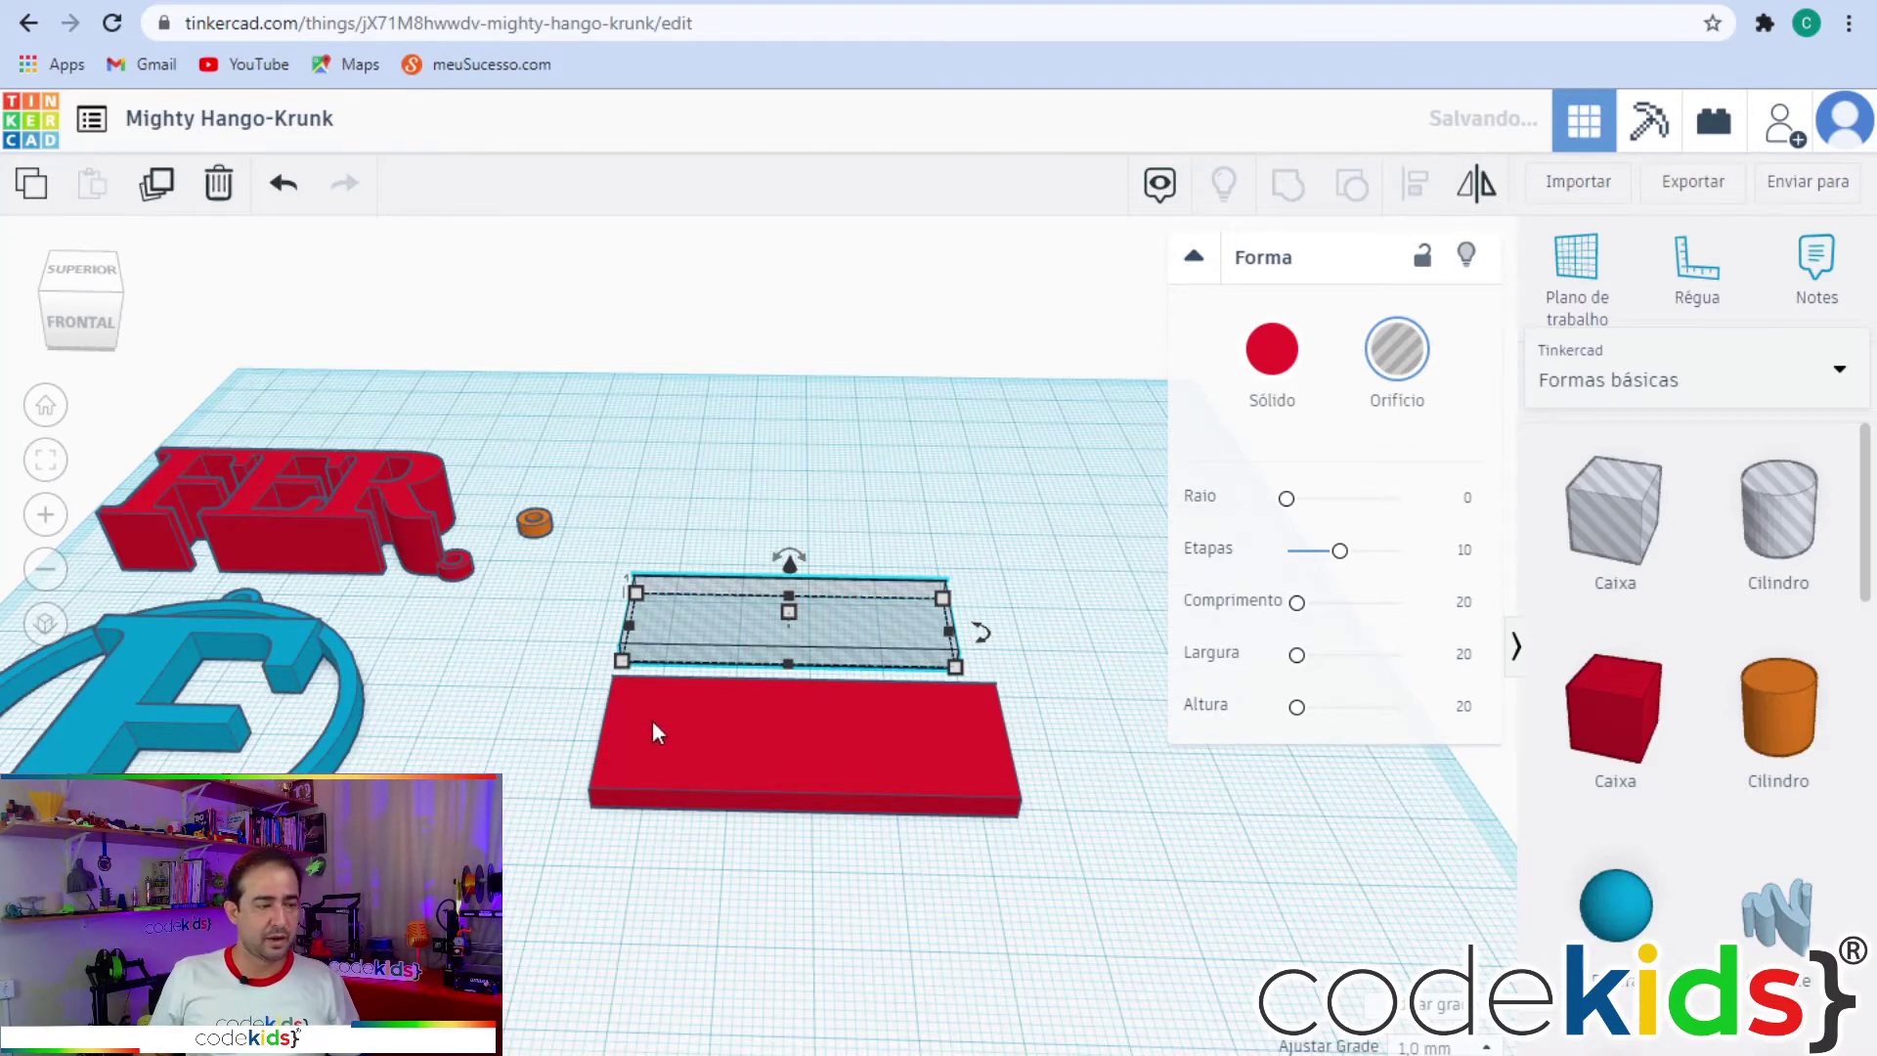
mouse_move(798, 596)
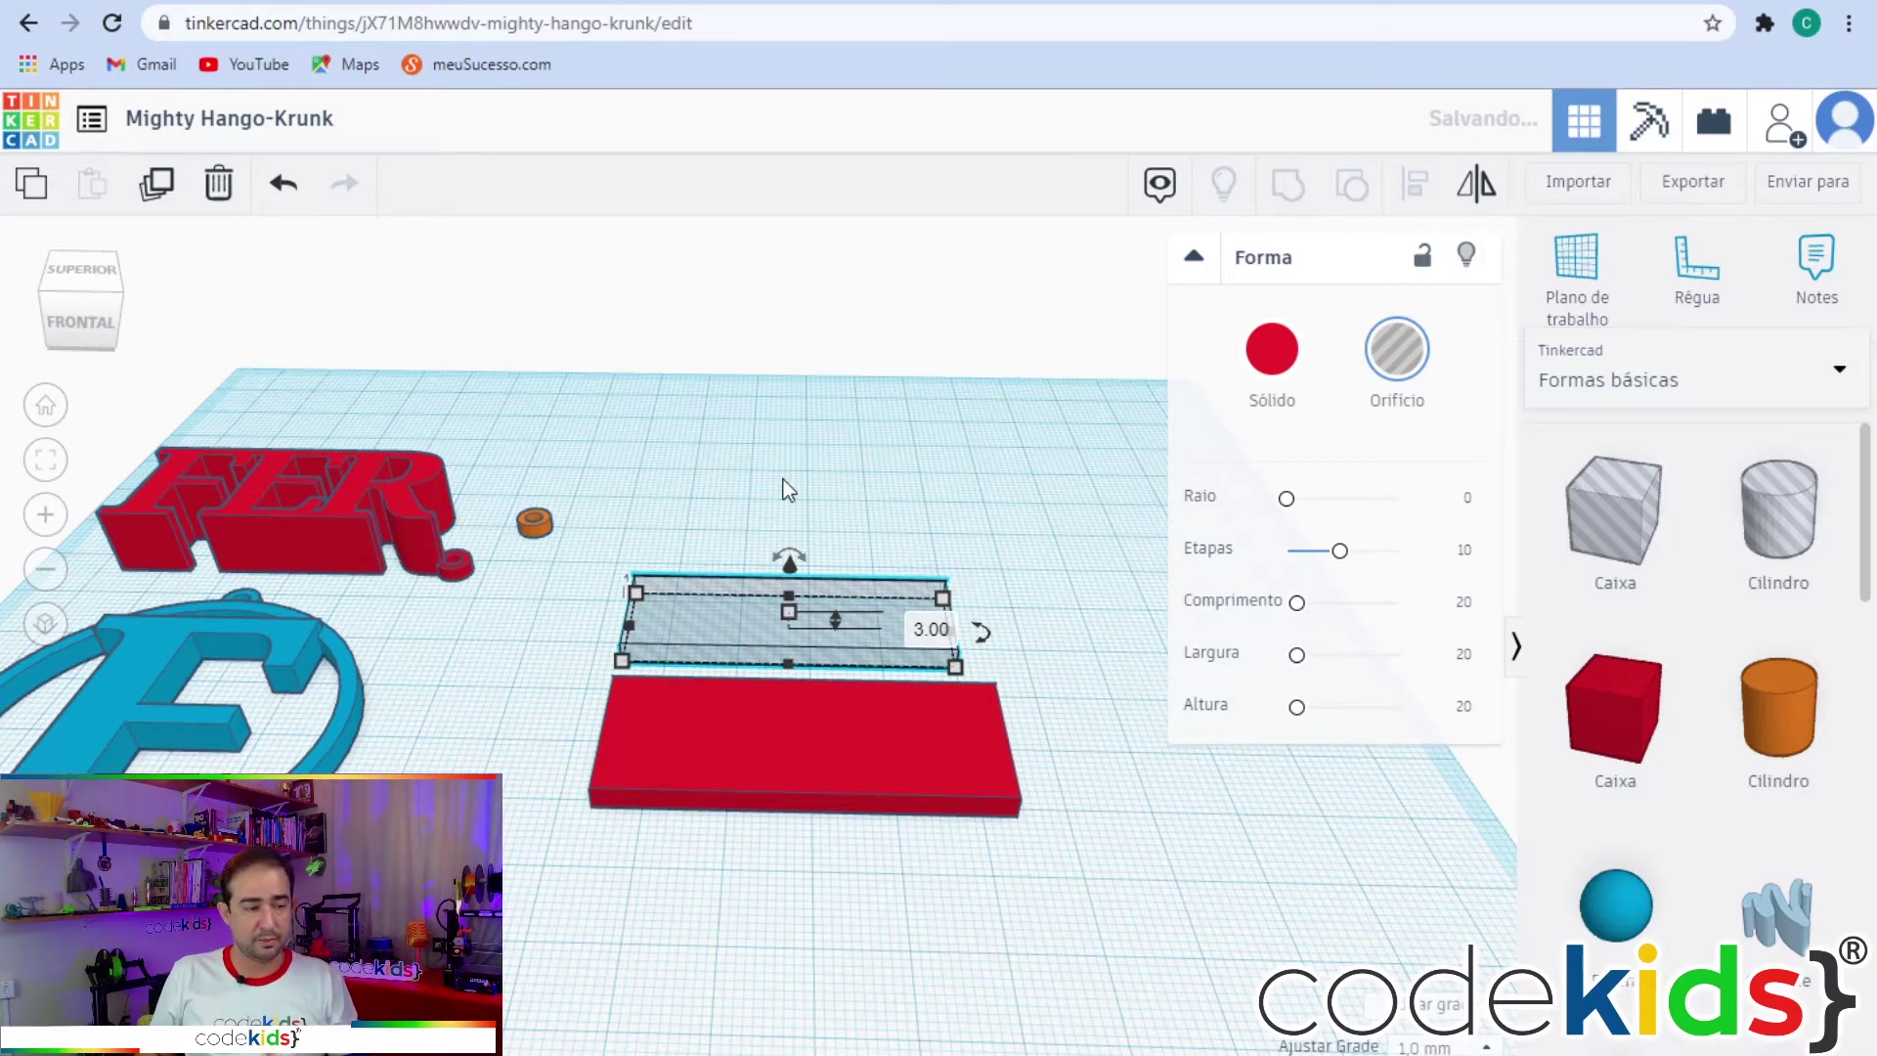
scroll(899, 503, "up", 2)
scroll(858, 462, "up", 2)
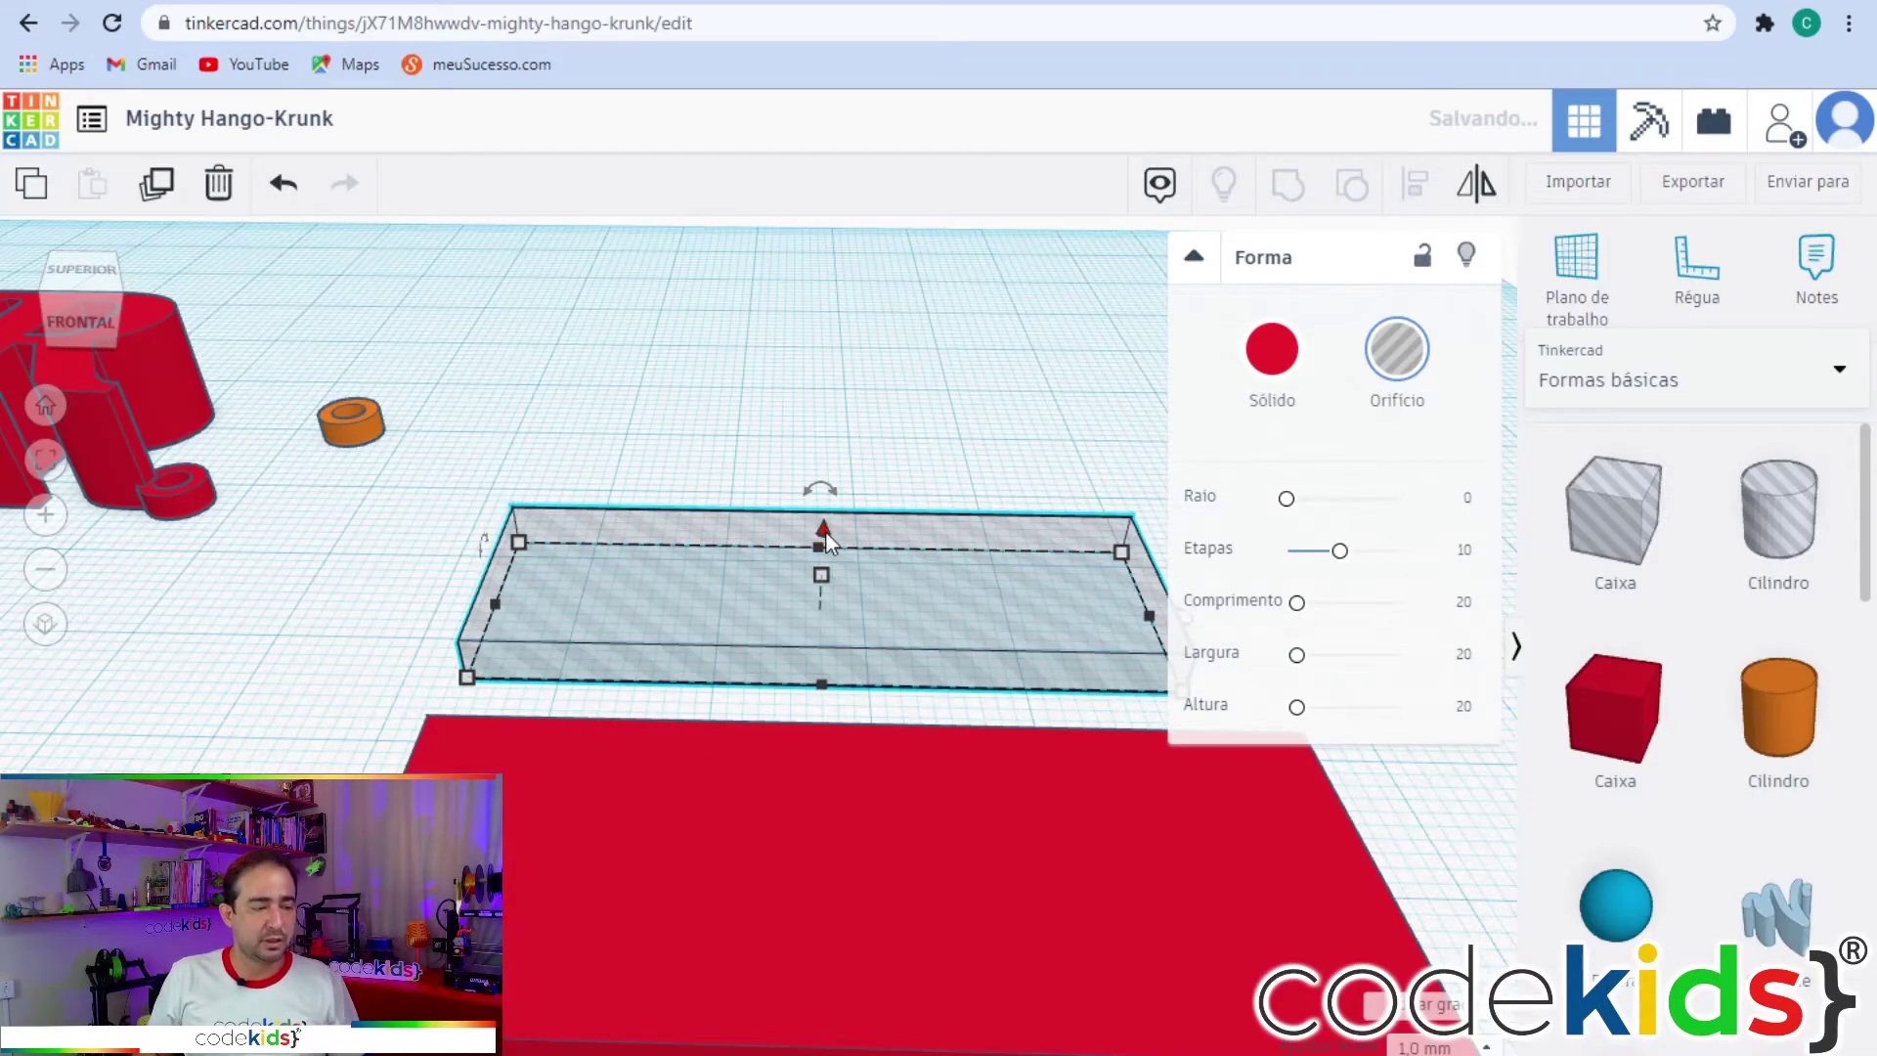
left_click_drag(828, 531, 836, 508)
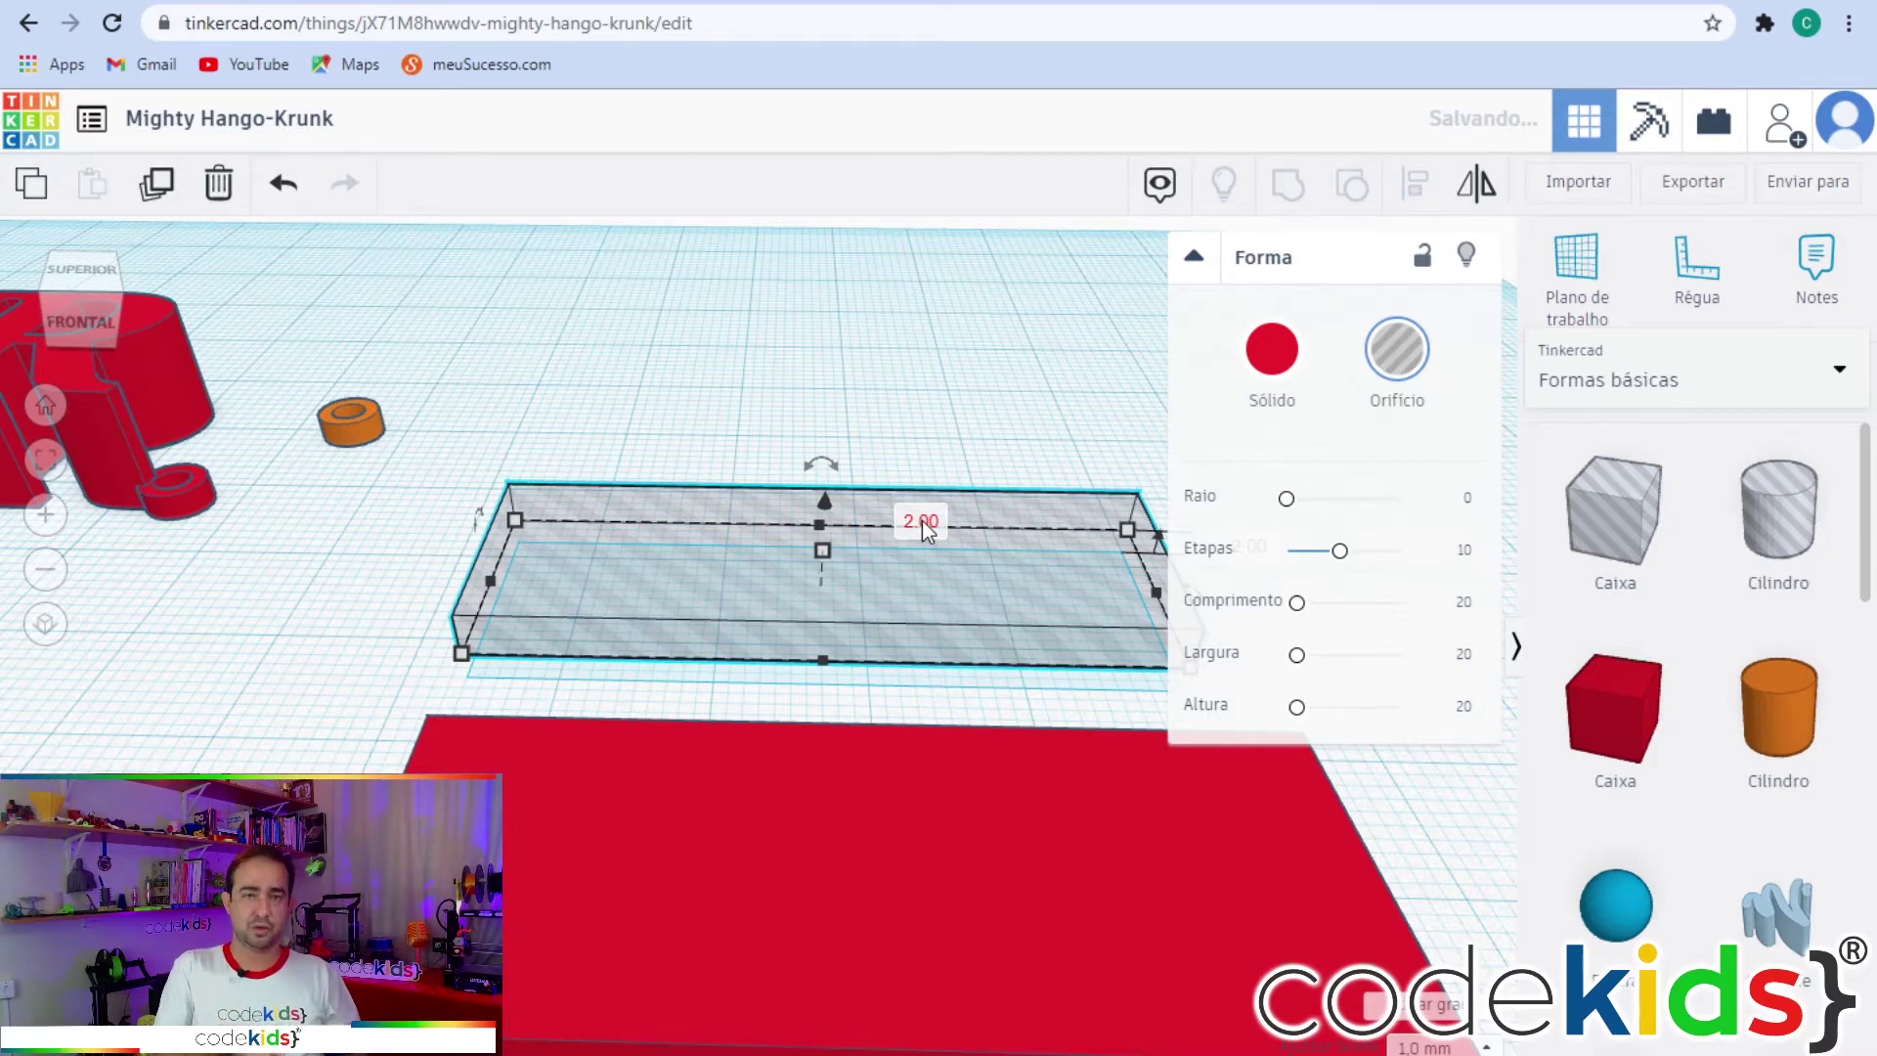
scroll(762, 625, "down", 4)
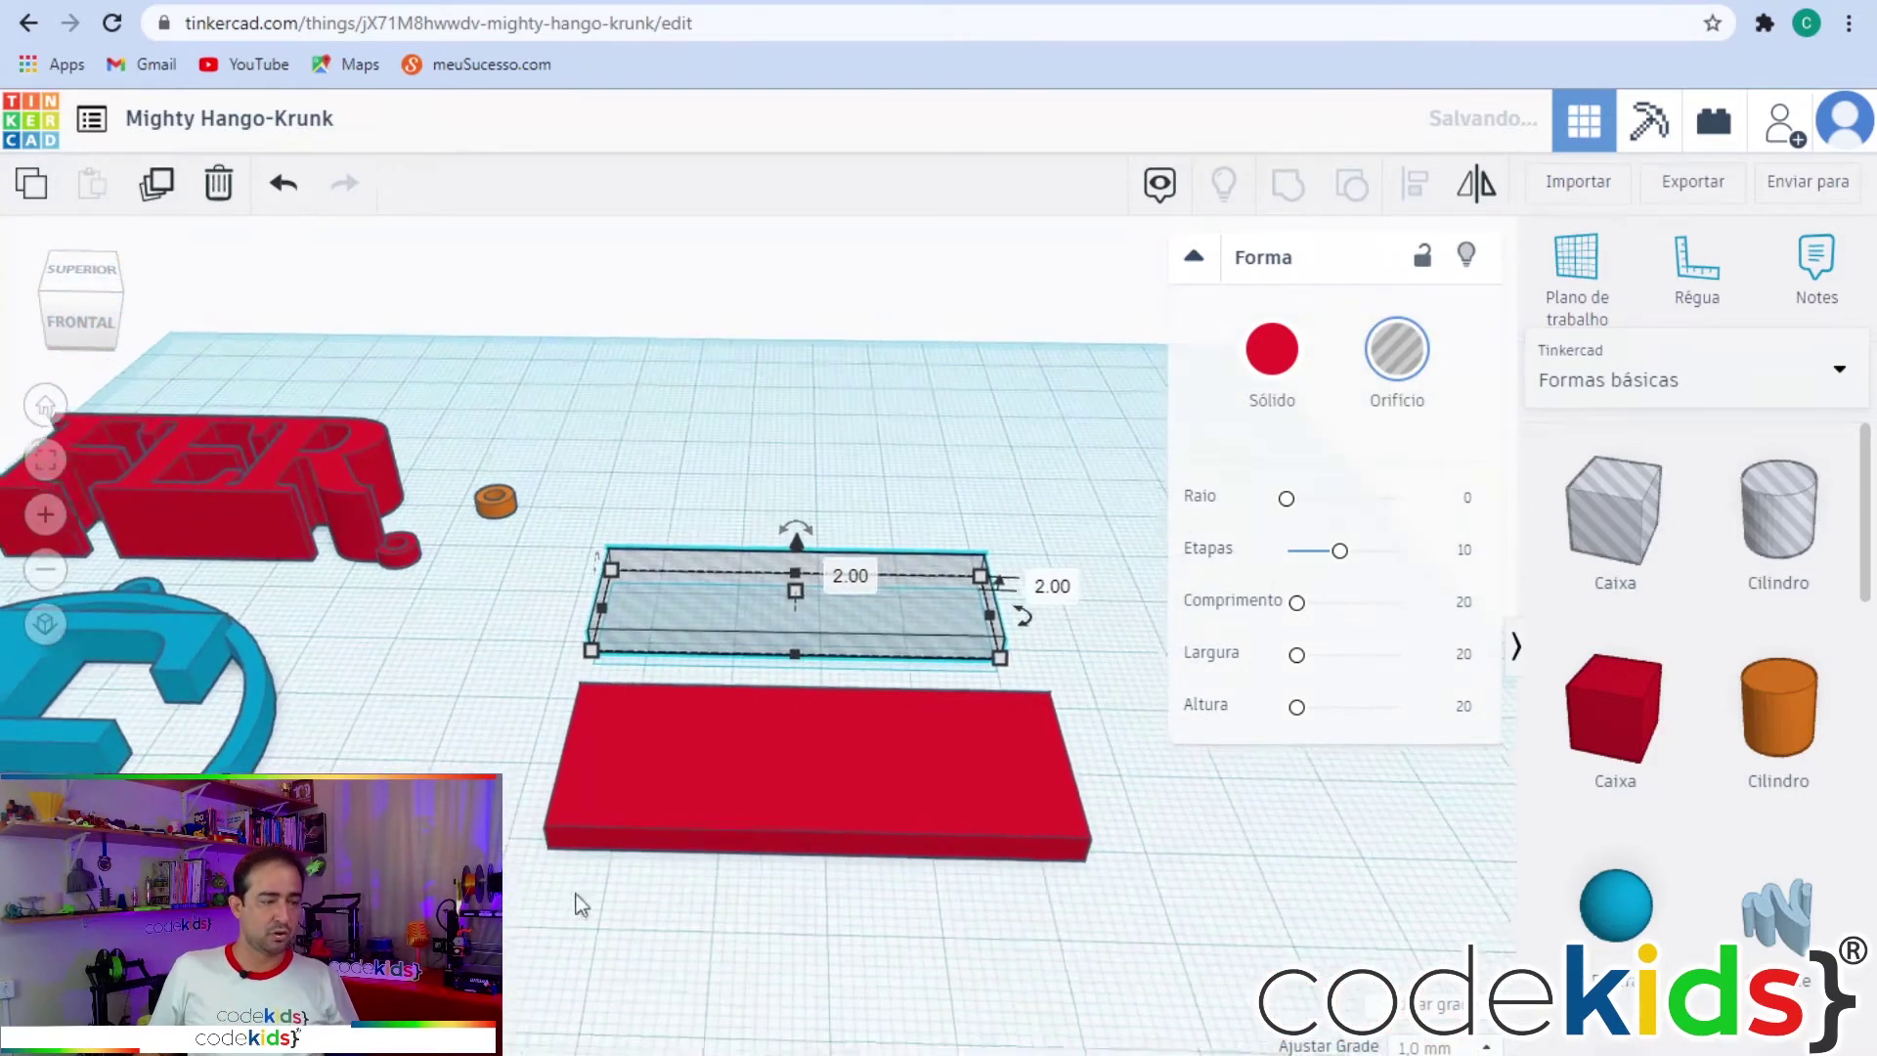
Align the hole plate with the red plate at their centres along both length and width.
left_click(445, 761)
right_click_drag(444, 761, 524, 742)
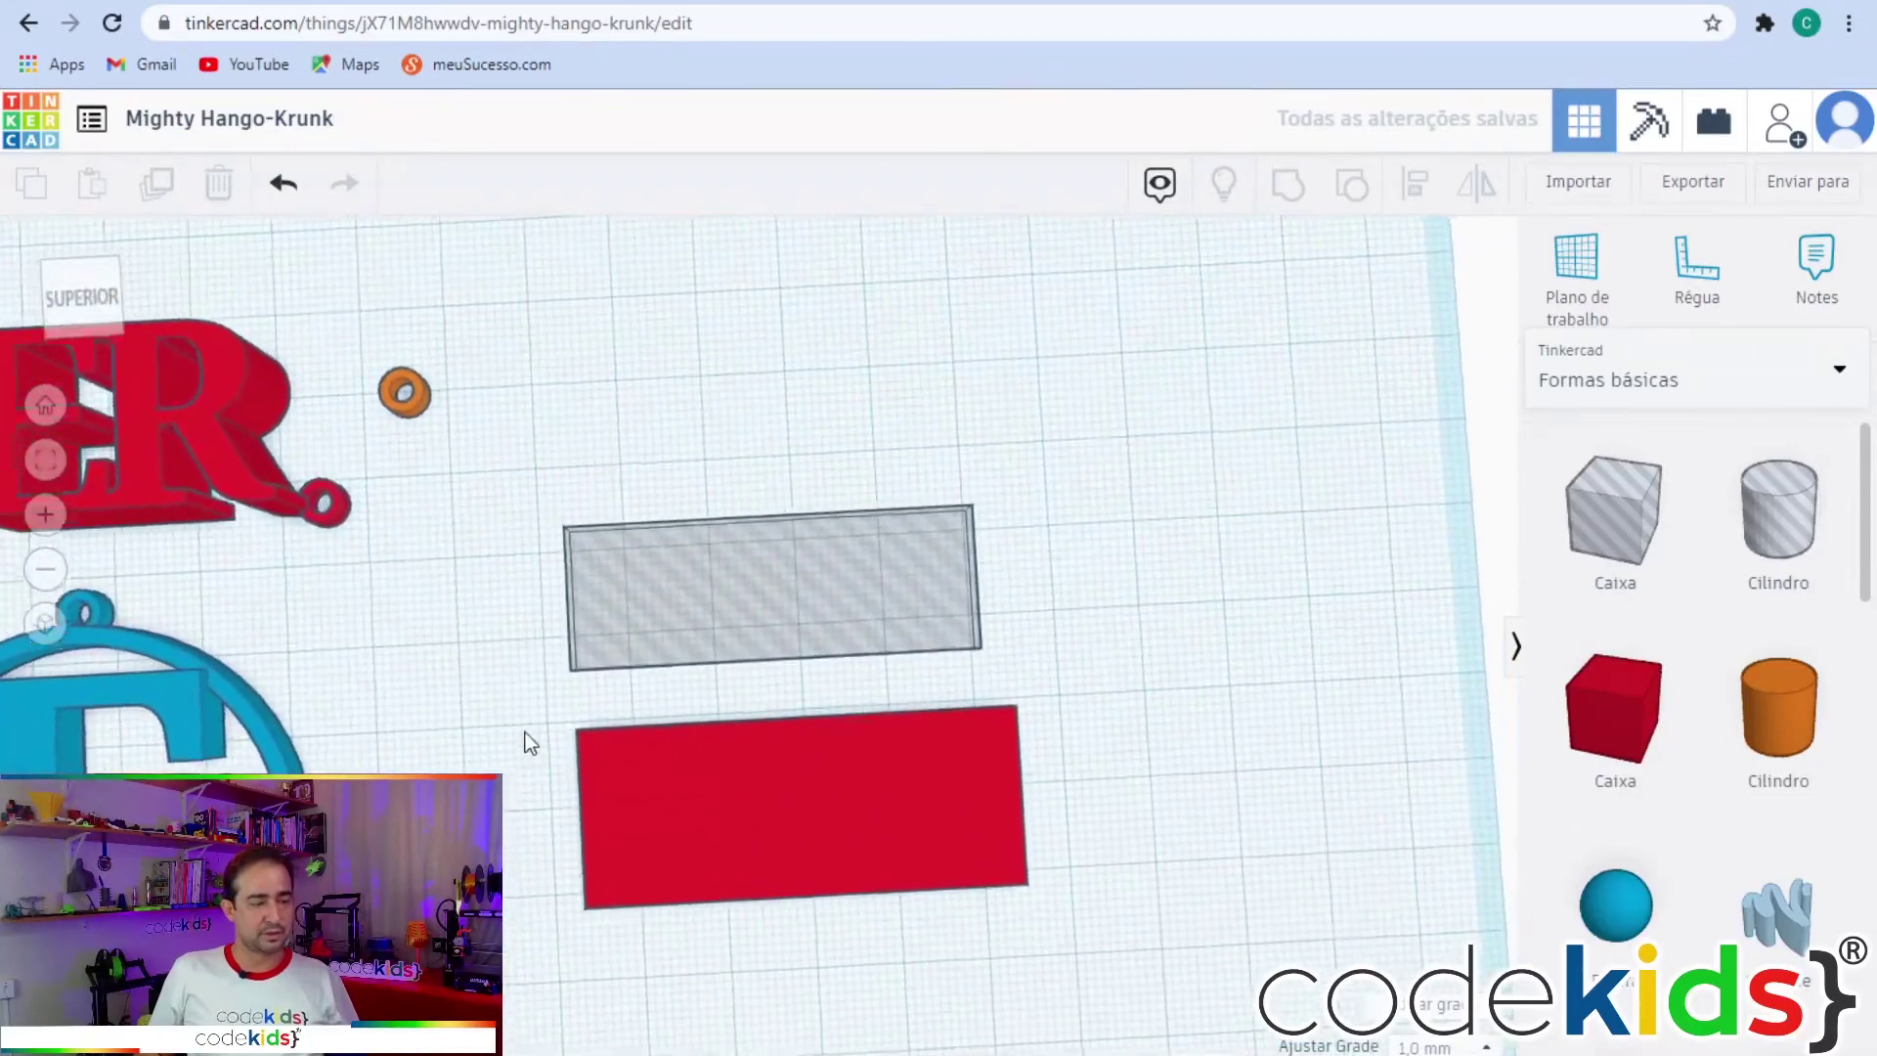
left_click_drag(1113, 959, 483, 454)
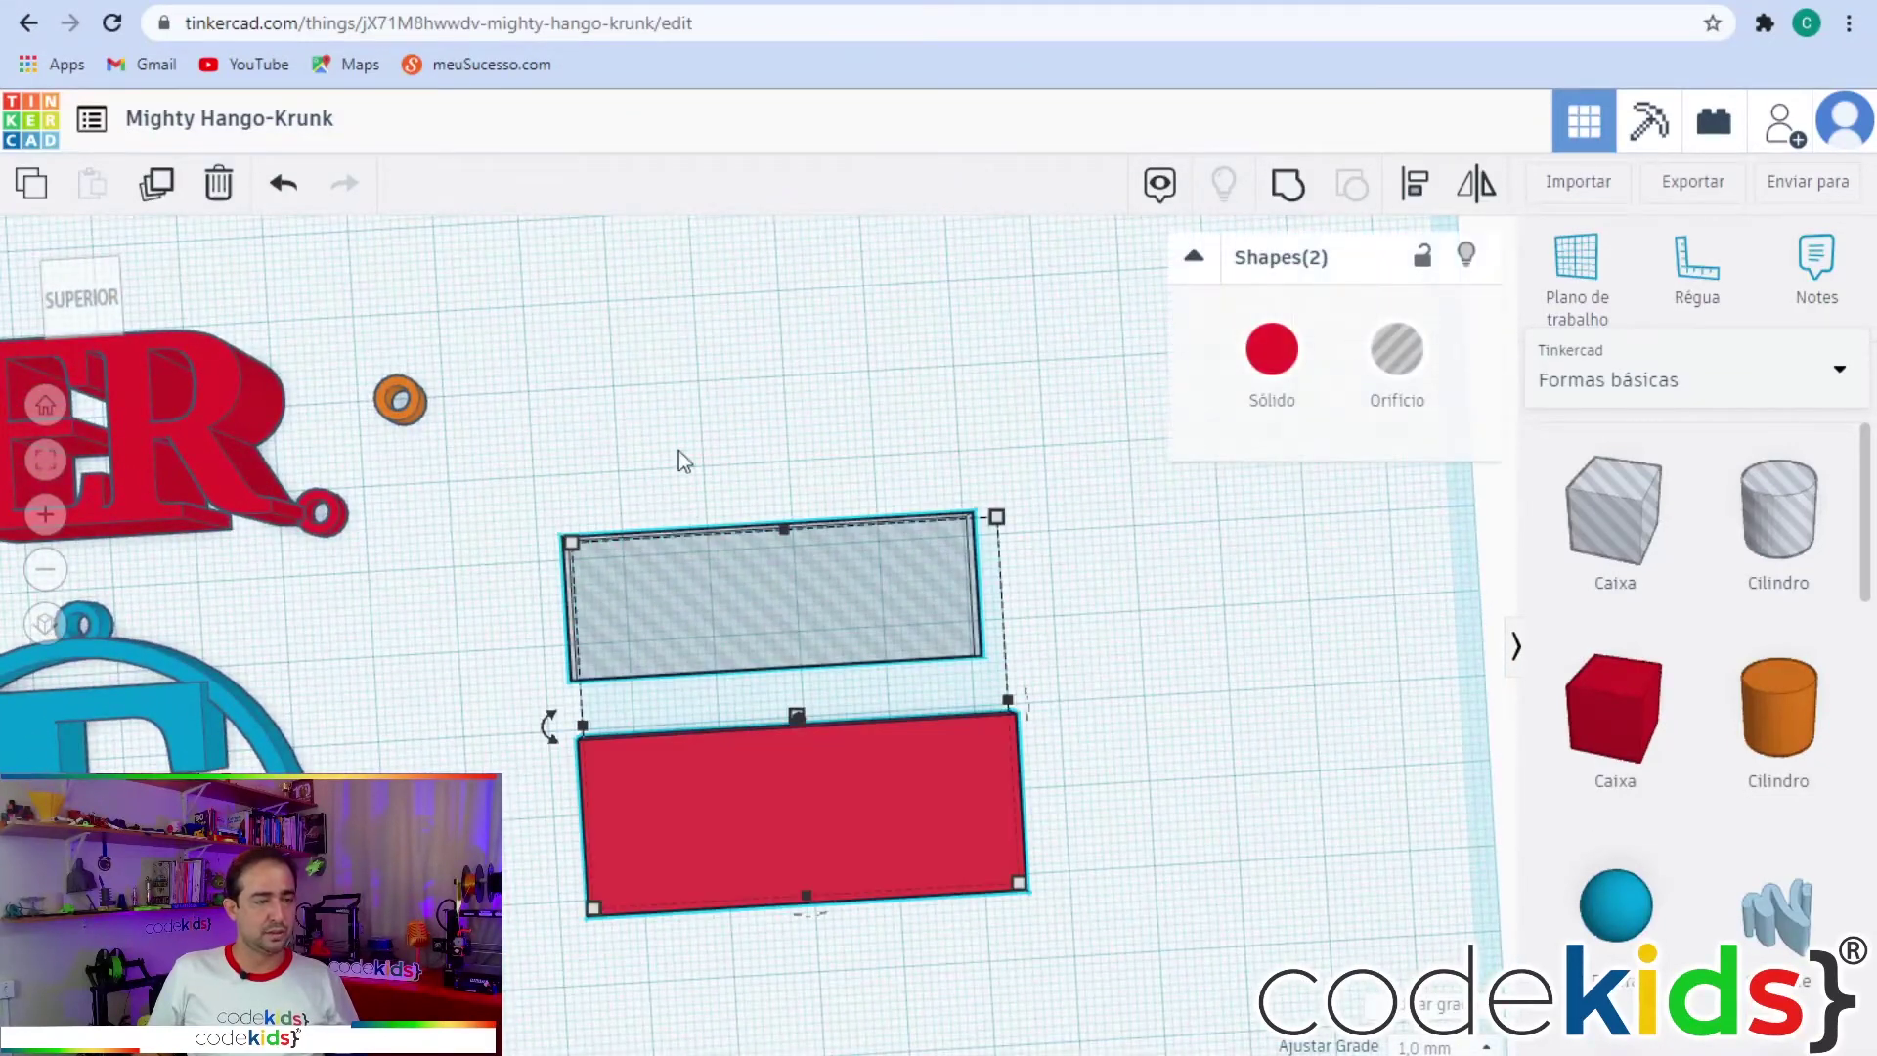
left_click(1416, 184)
right_click_drag(859, 314, 809, 297)
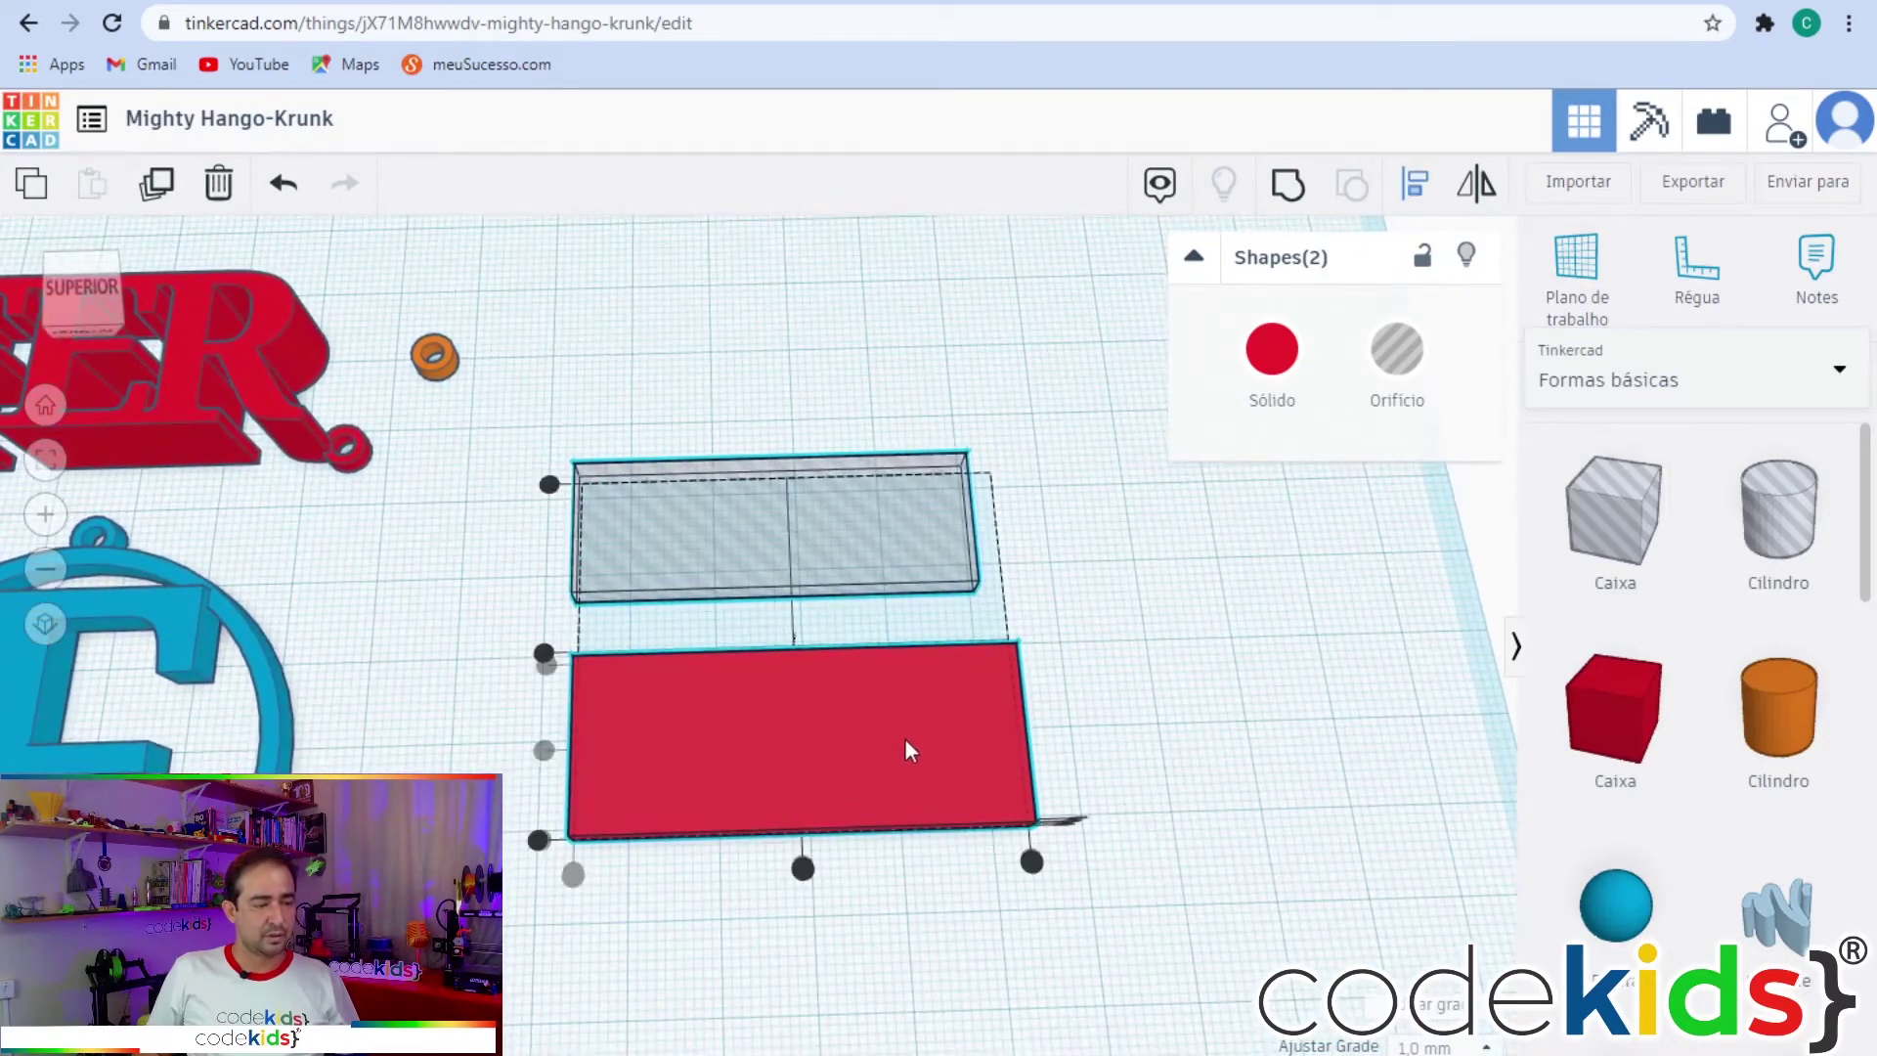
left_click(801, 862)
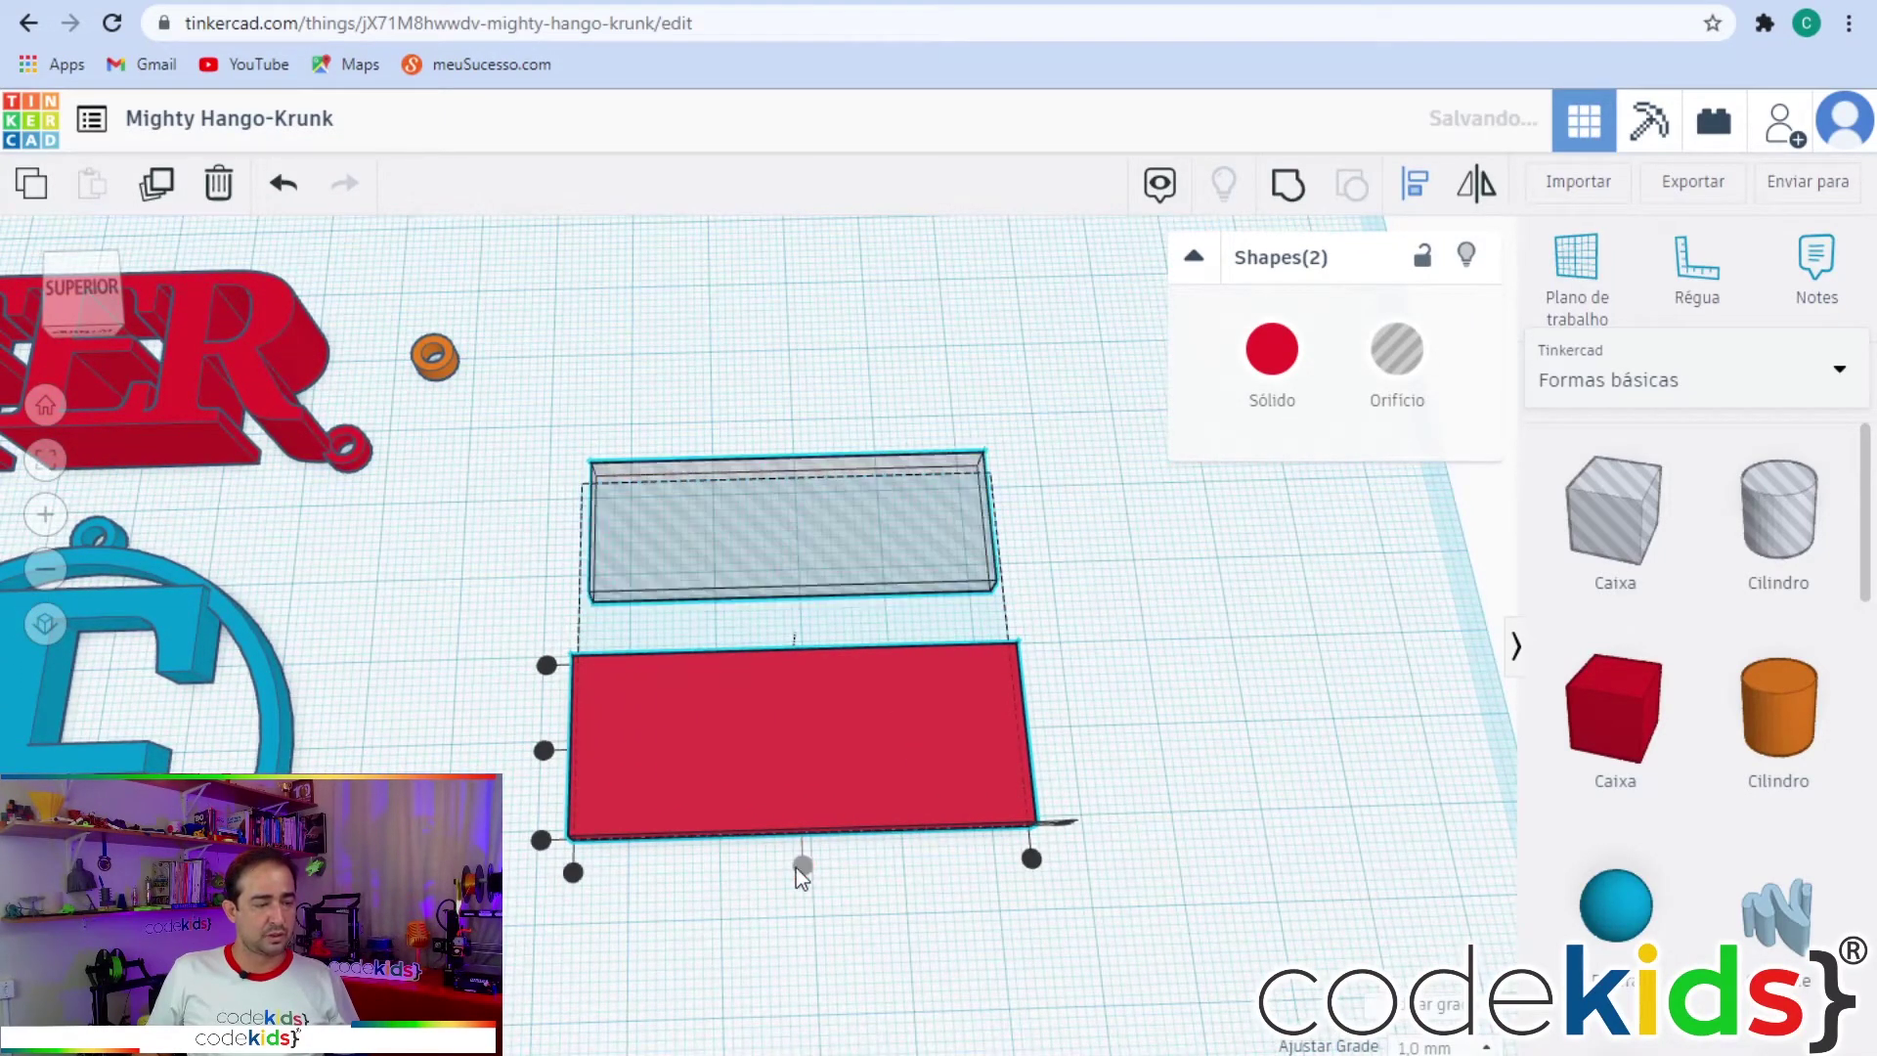
left_click(544, 751)
mouse_move(892, 452)
right_mouse_down()
mouse_move(900, 516)
mouse_move(878, 493)
mouse_move(886, 416)
right_mouse_up()
left_click(854, 900)
Group the hole plate with the red plate to cut a shallow rectangular recess, and check the resulting rim.
left_click_drag(1155, 899, 522, 541)
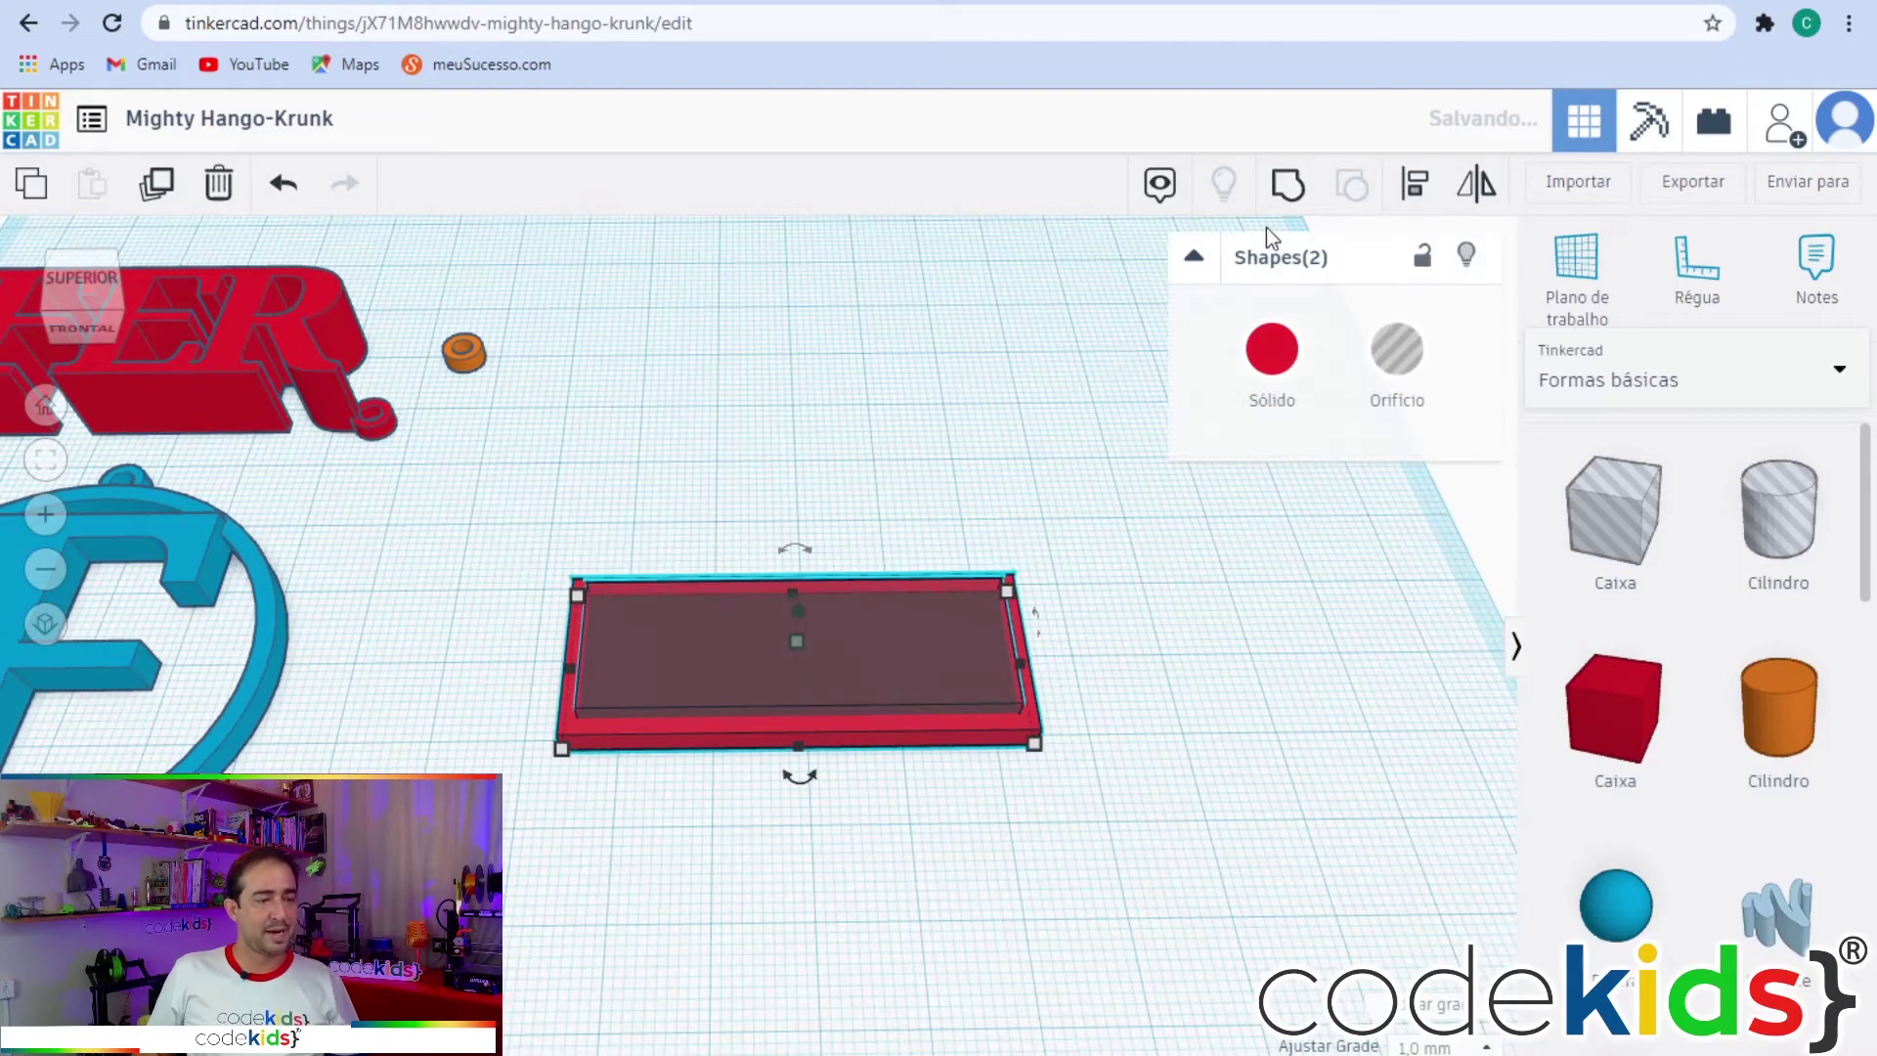
left_click(1279, 183)
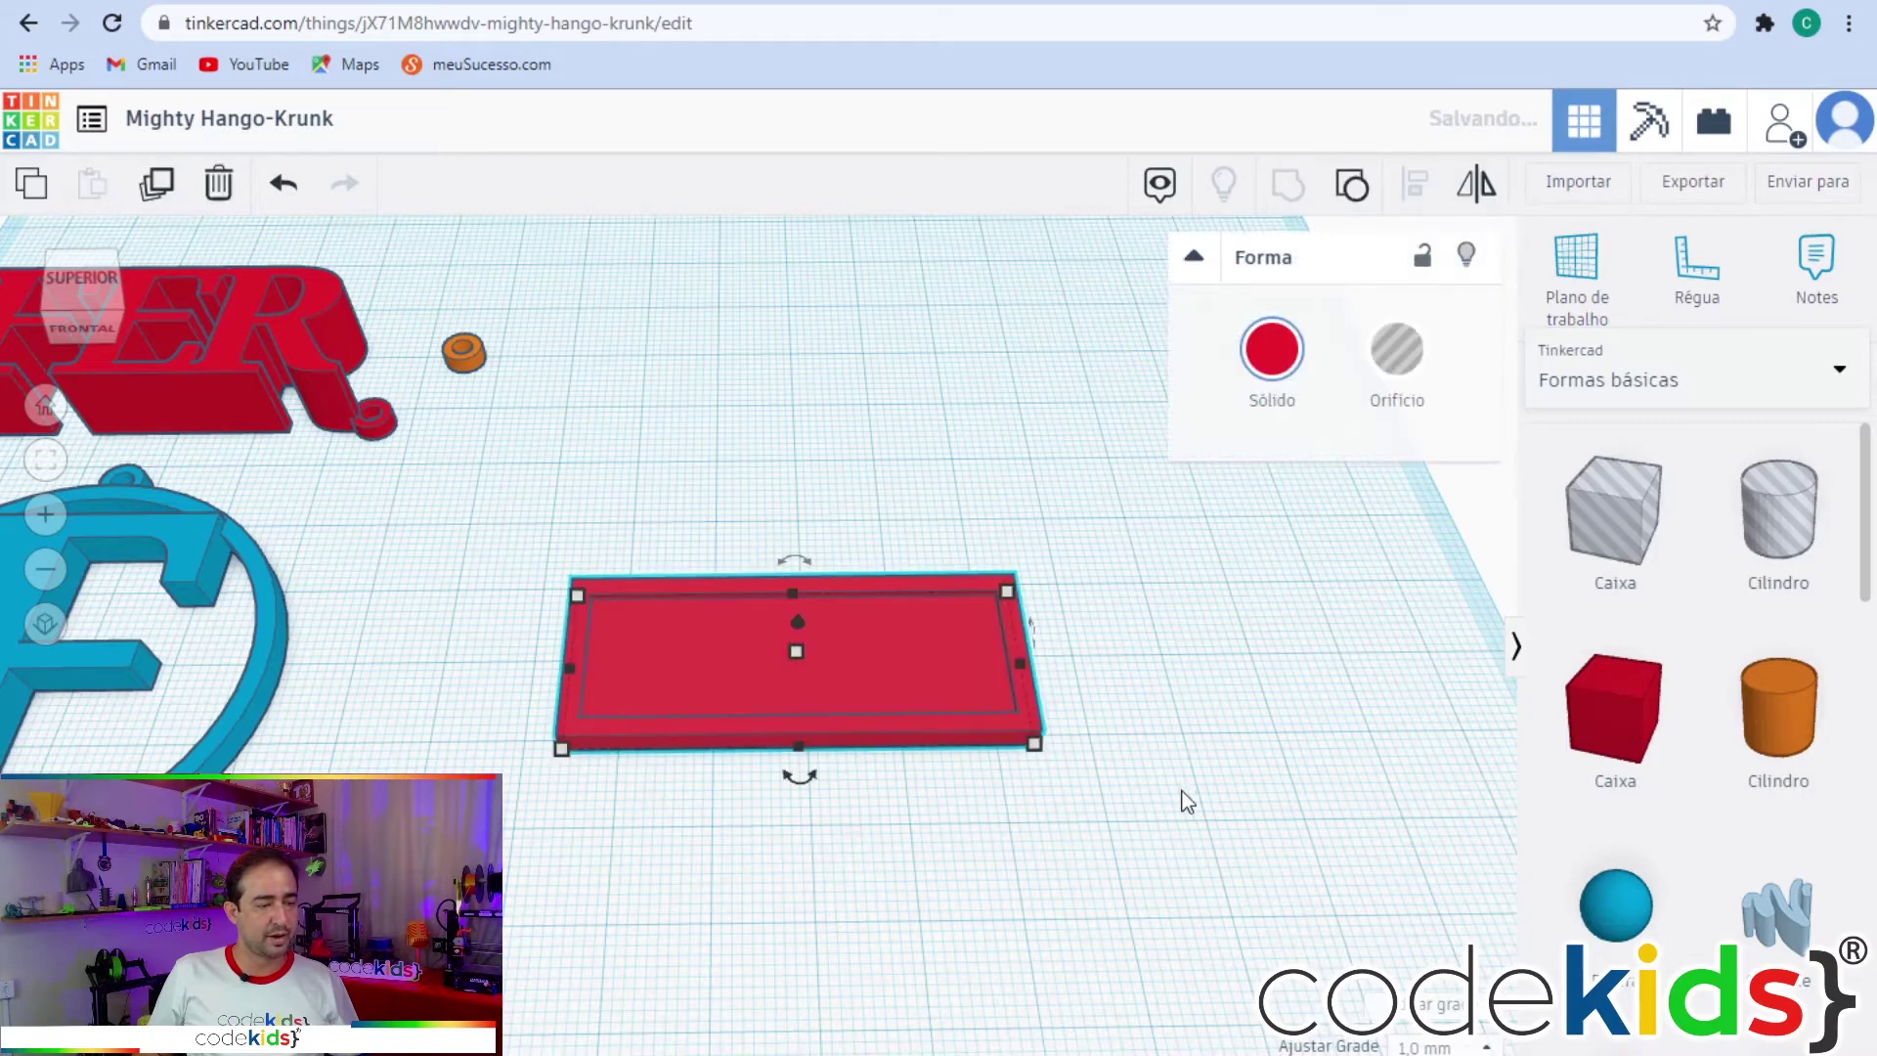
left_click(989, 884)
right_click_drag(988, 884, 886, 855)
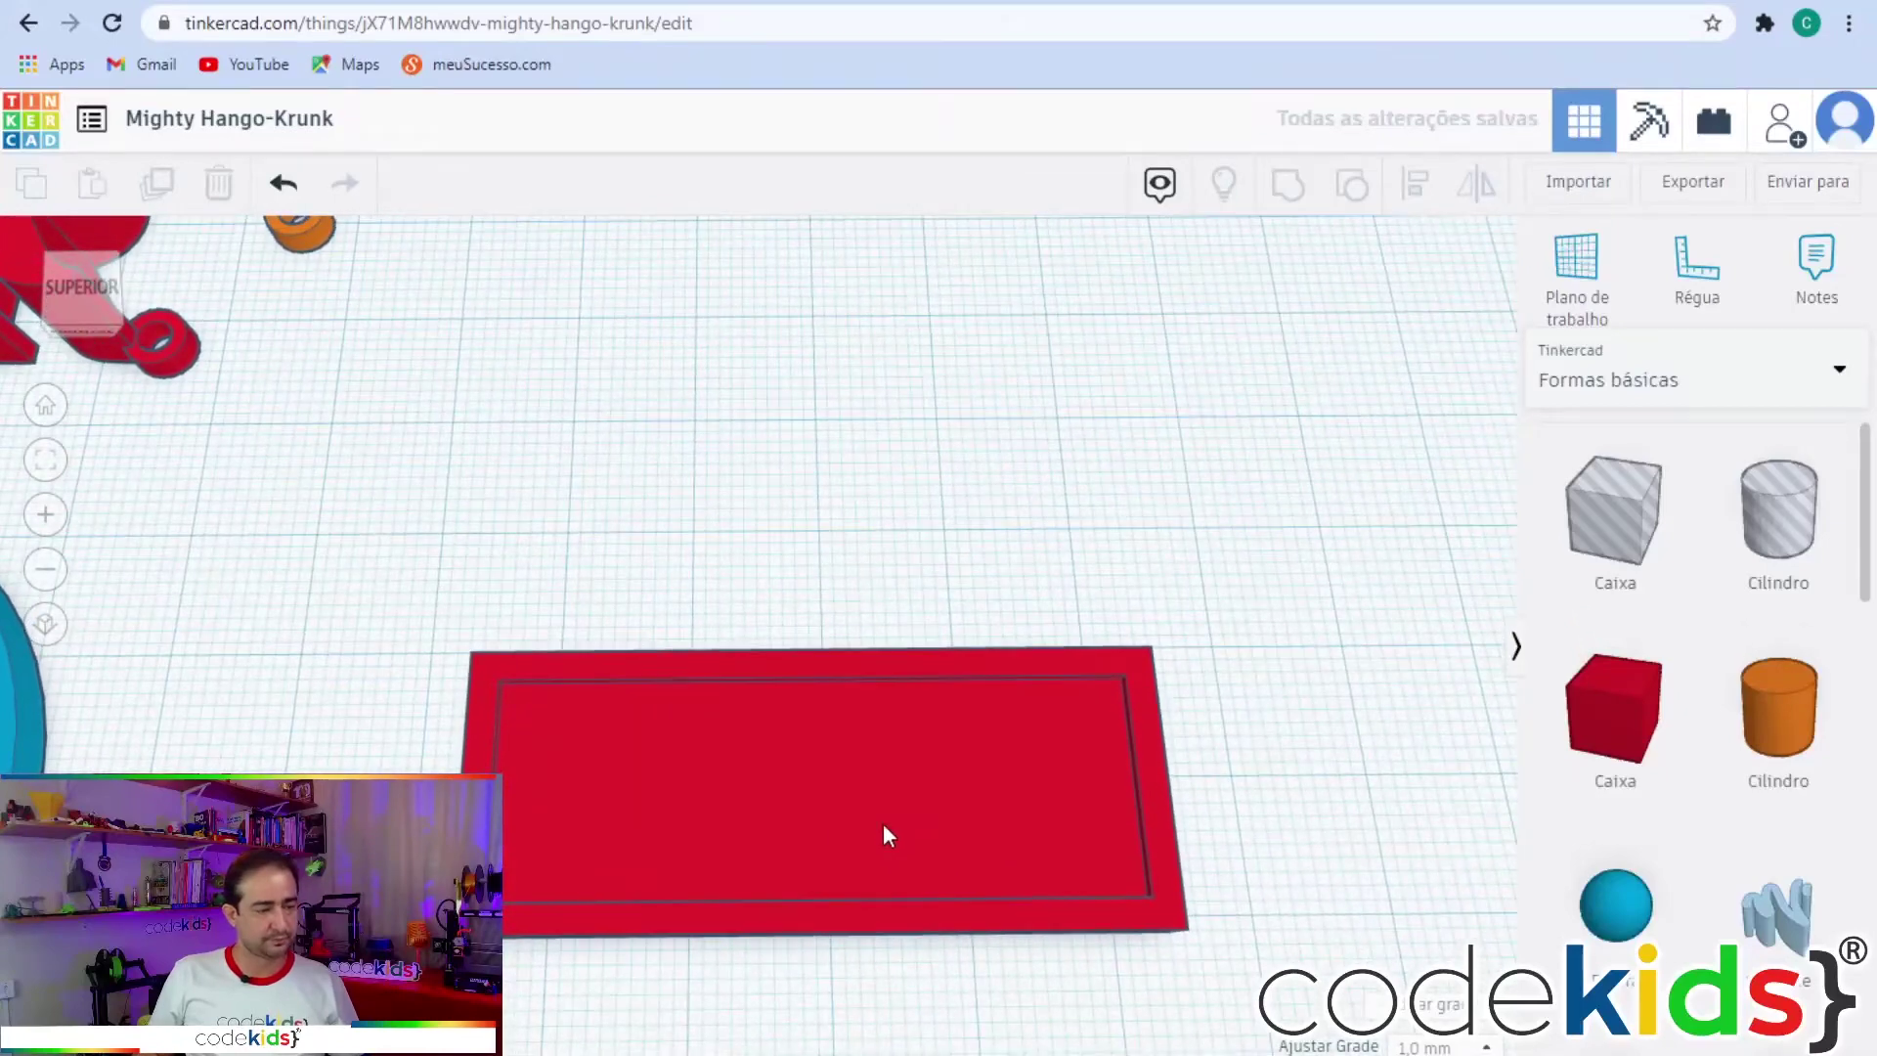
right_click_drag(817, 536, 809, 432)
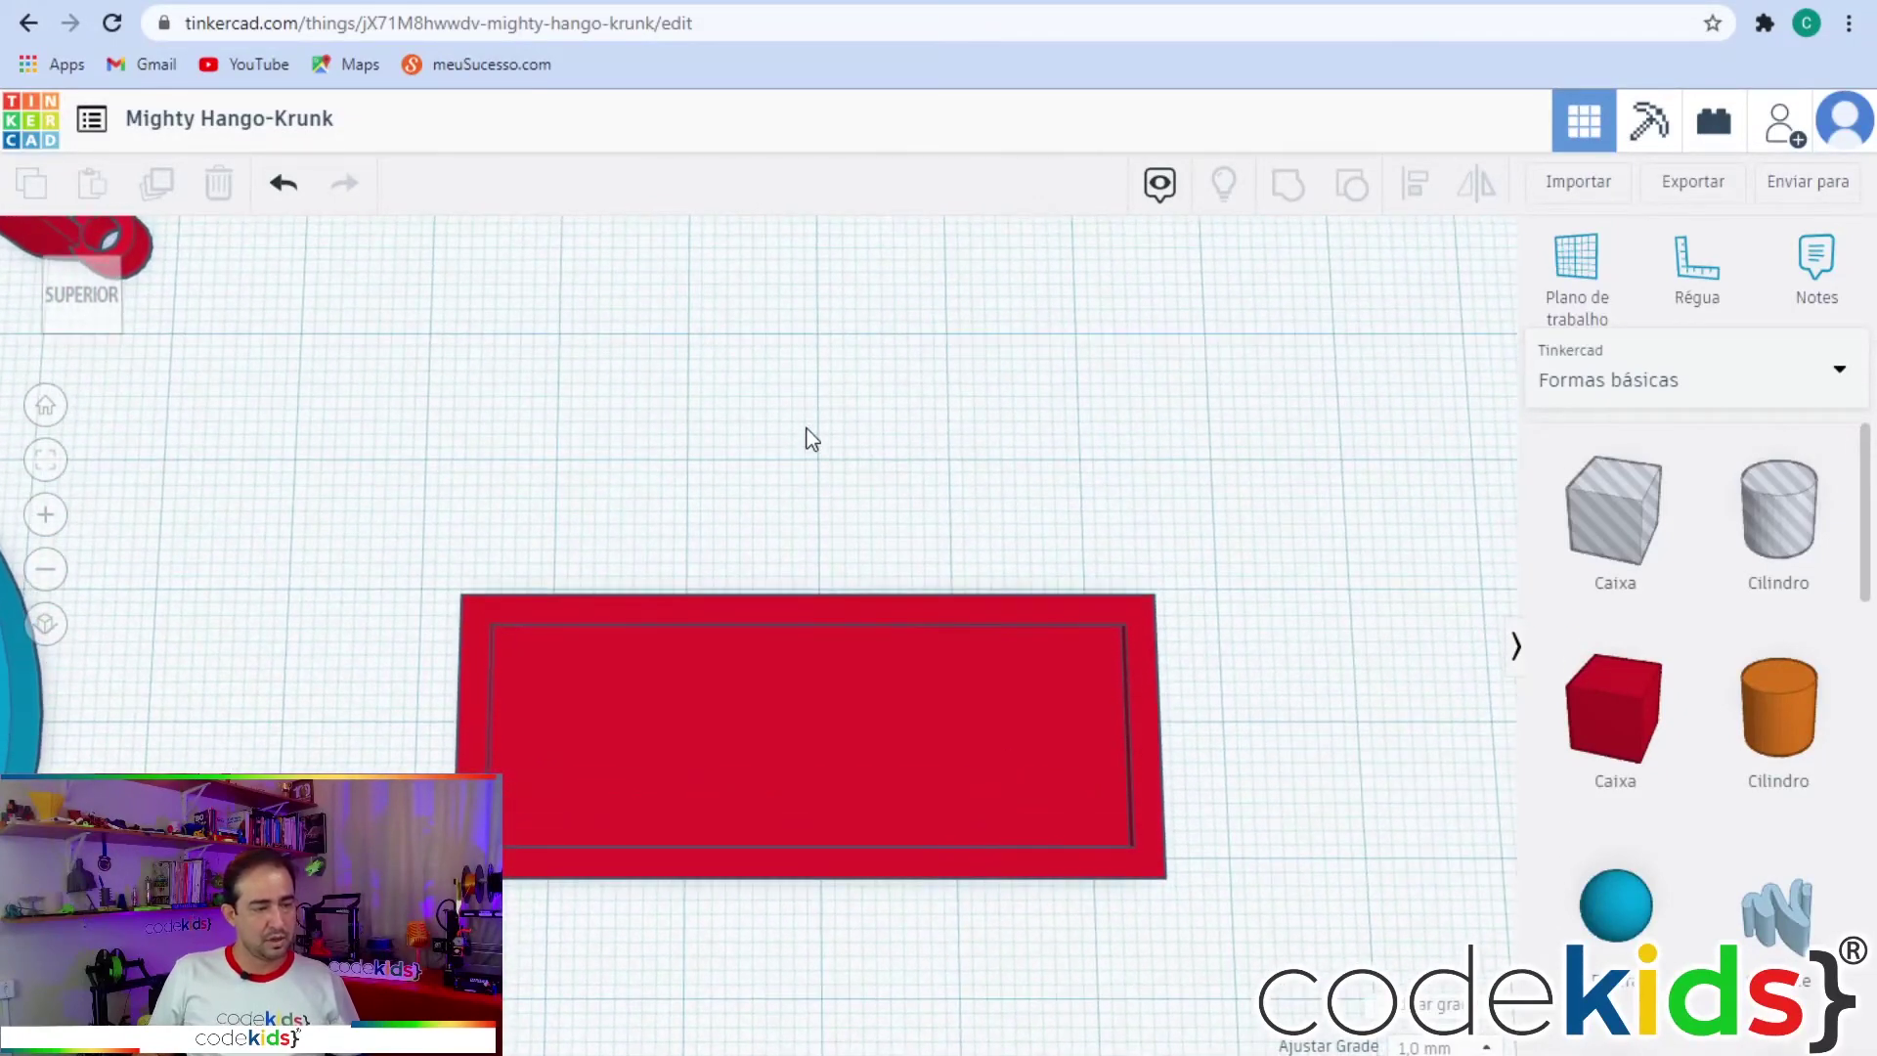
Change the colour of the recessed rectangular plate to green.
scroll(887, 631, "down", 3)
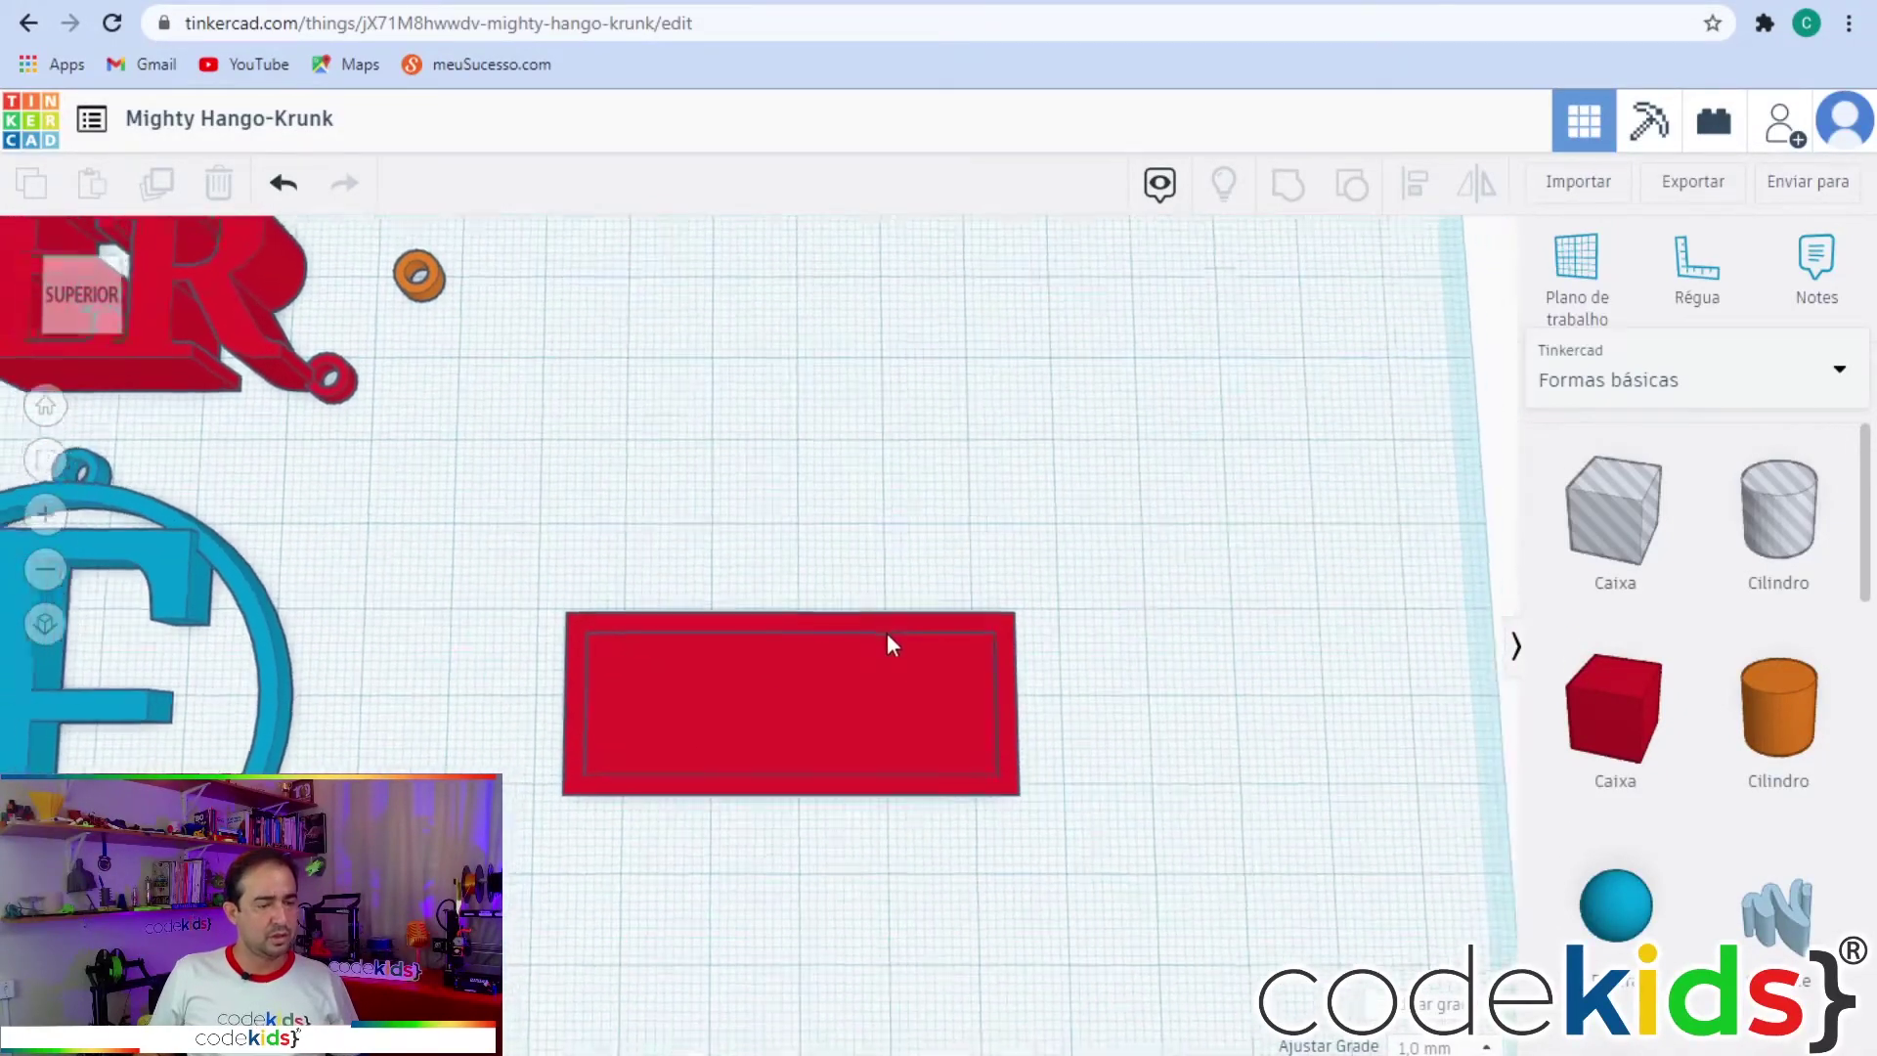
left_click(869, 669)
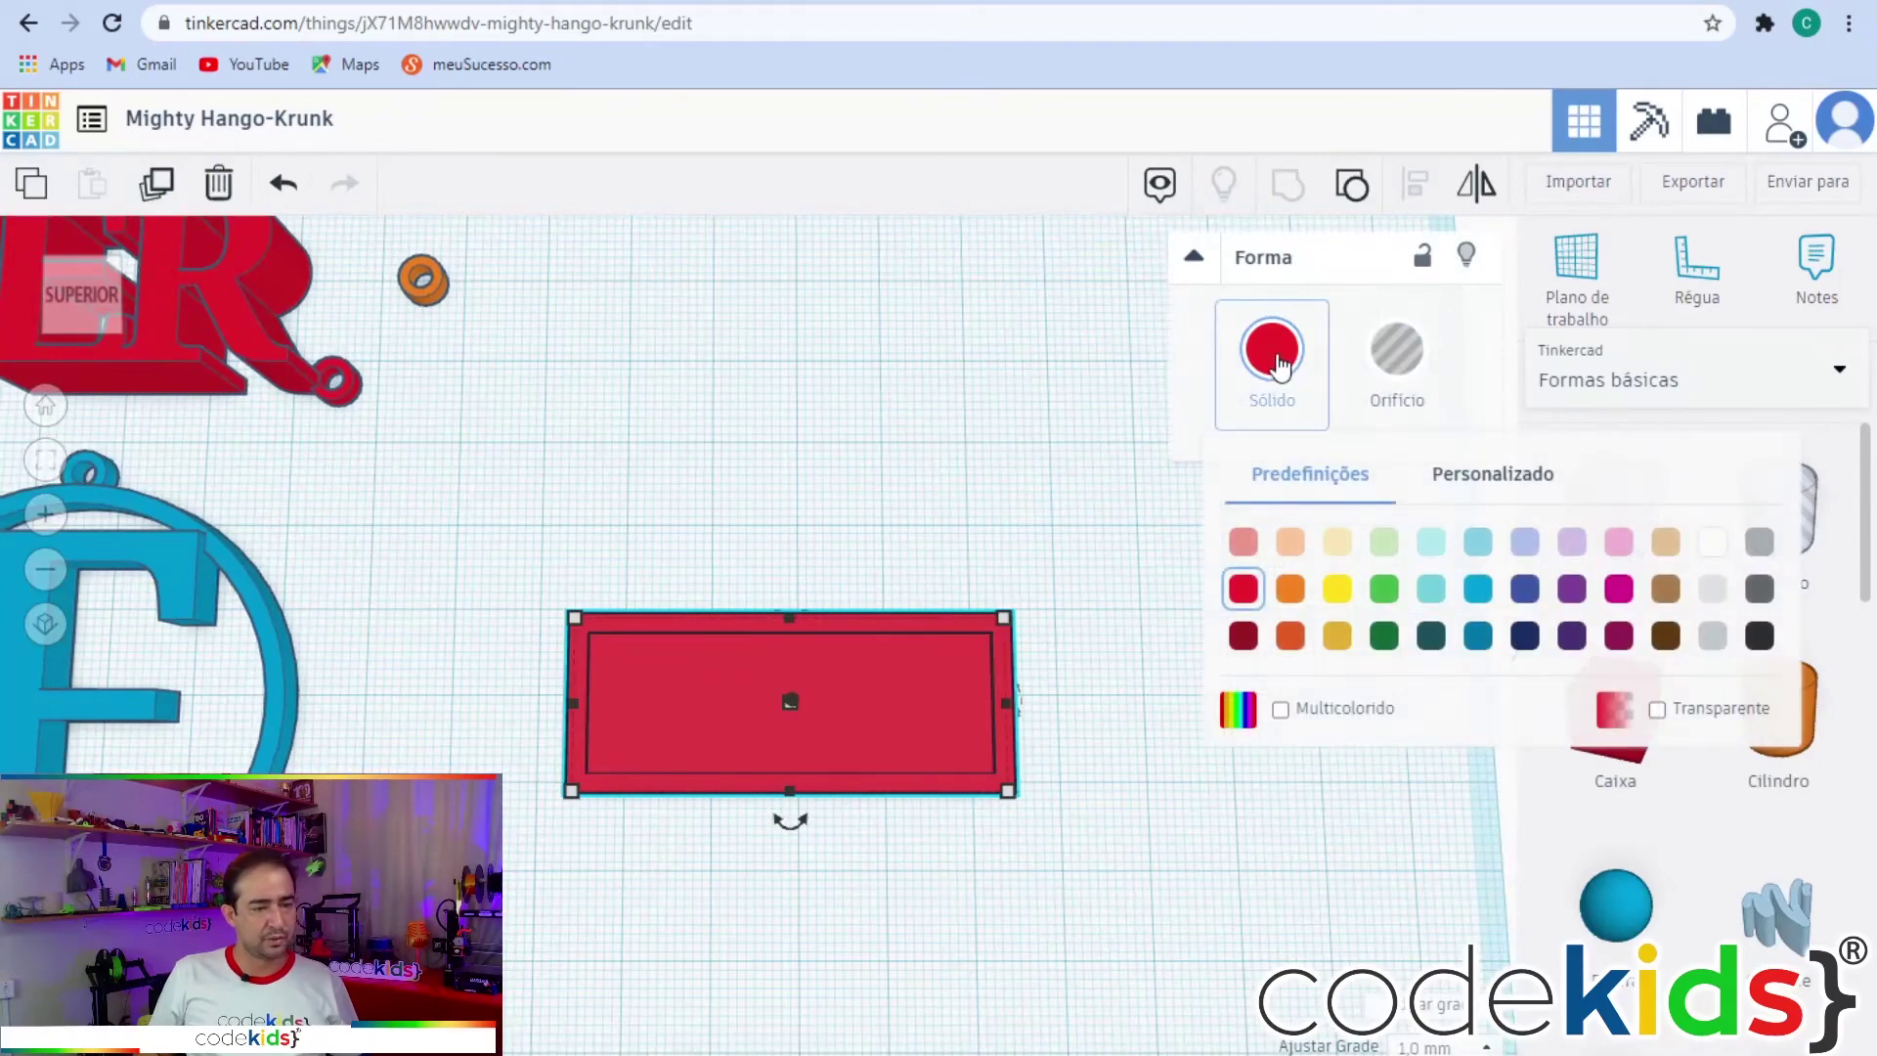
left_click(1383, 587)
left_click(736, 883)
mouse_move(736, 883)
right_mouse_down()
mouse_move(704, 885)
mouse_move(653, 826)
mouse_move(729, 786)
mouse_move(713, 868)
mouse_move(737, 876)
right_mouse_up()
Add a text shape in front of the green plate and set its text to the person's first name in capitals.
scroll(1867, 559, "down", 5)
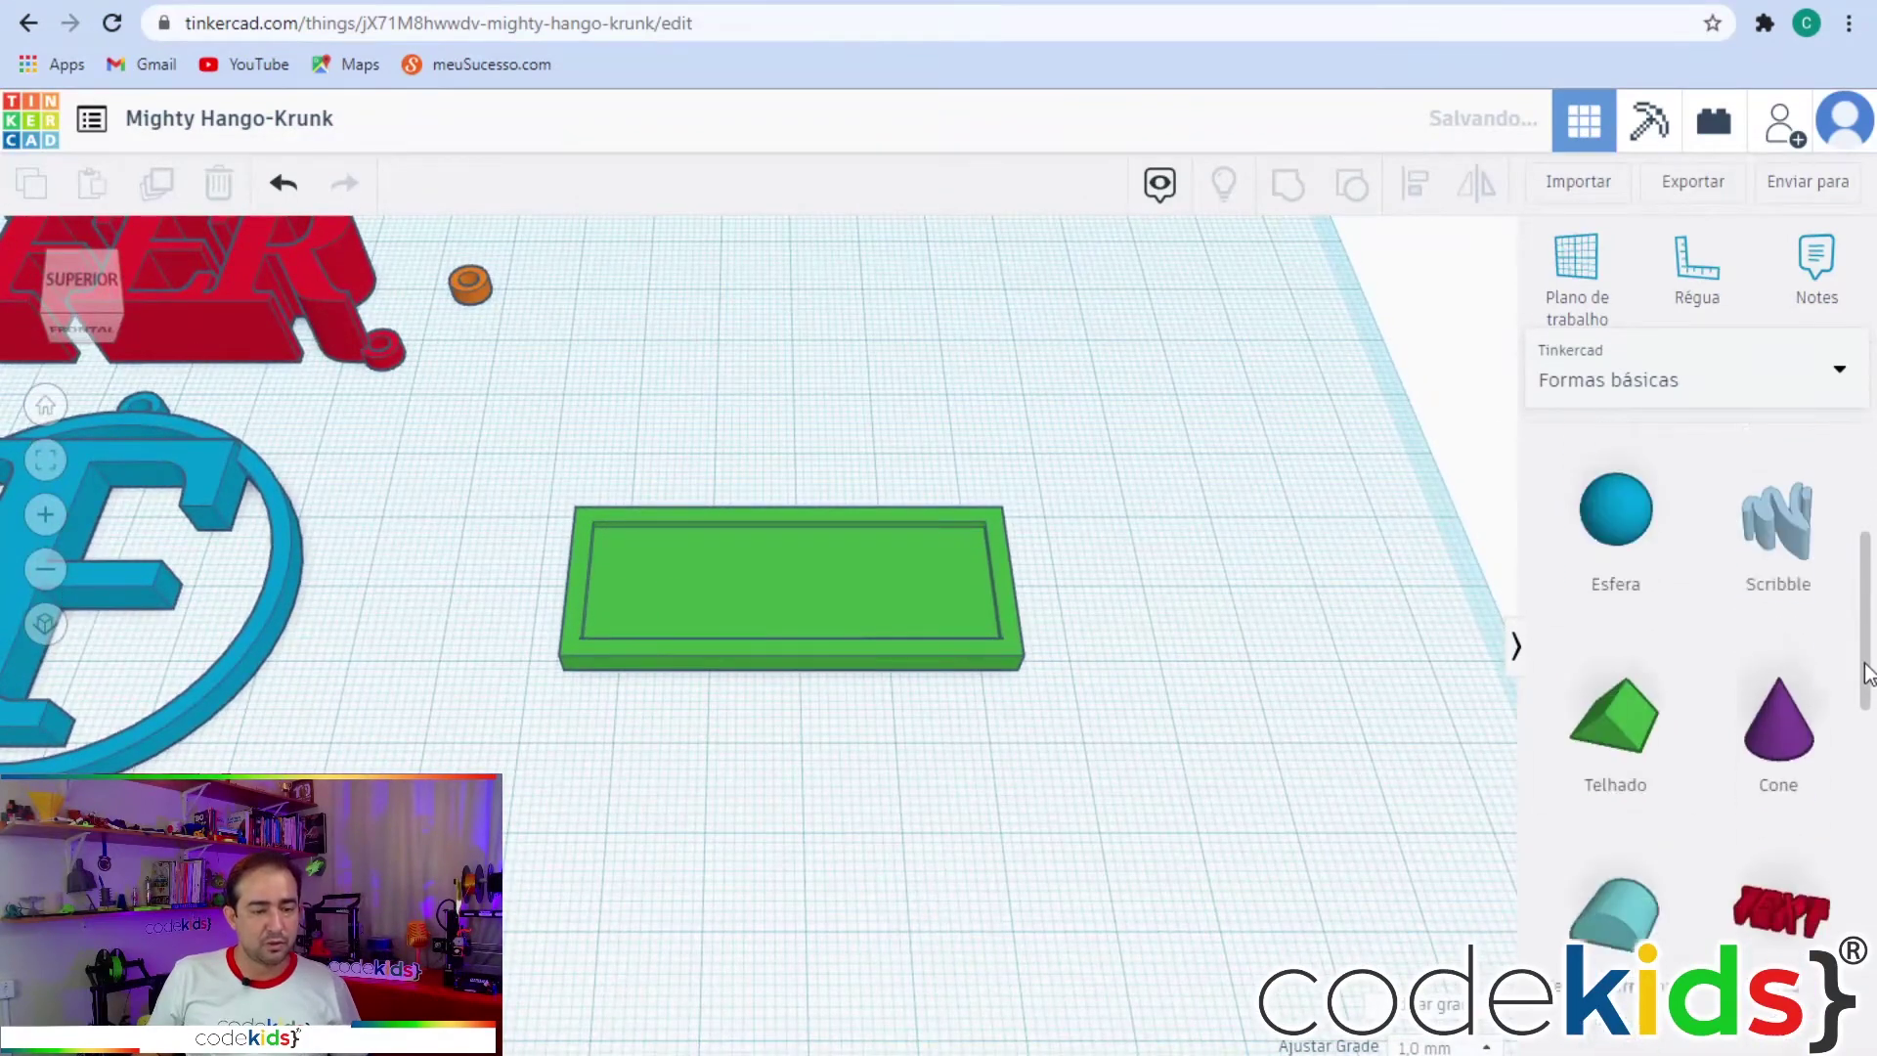
left_click_drag(1711, 754, 865, 837)
left_click(1382, 511)
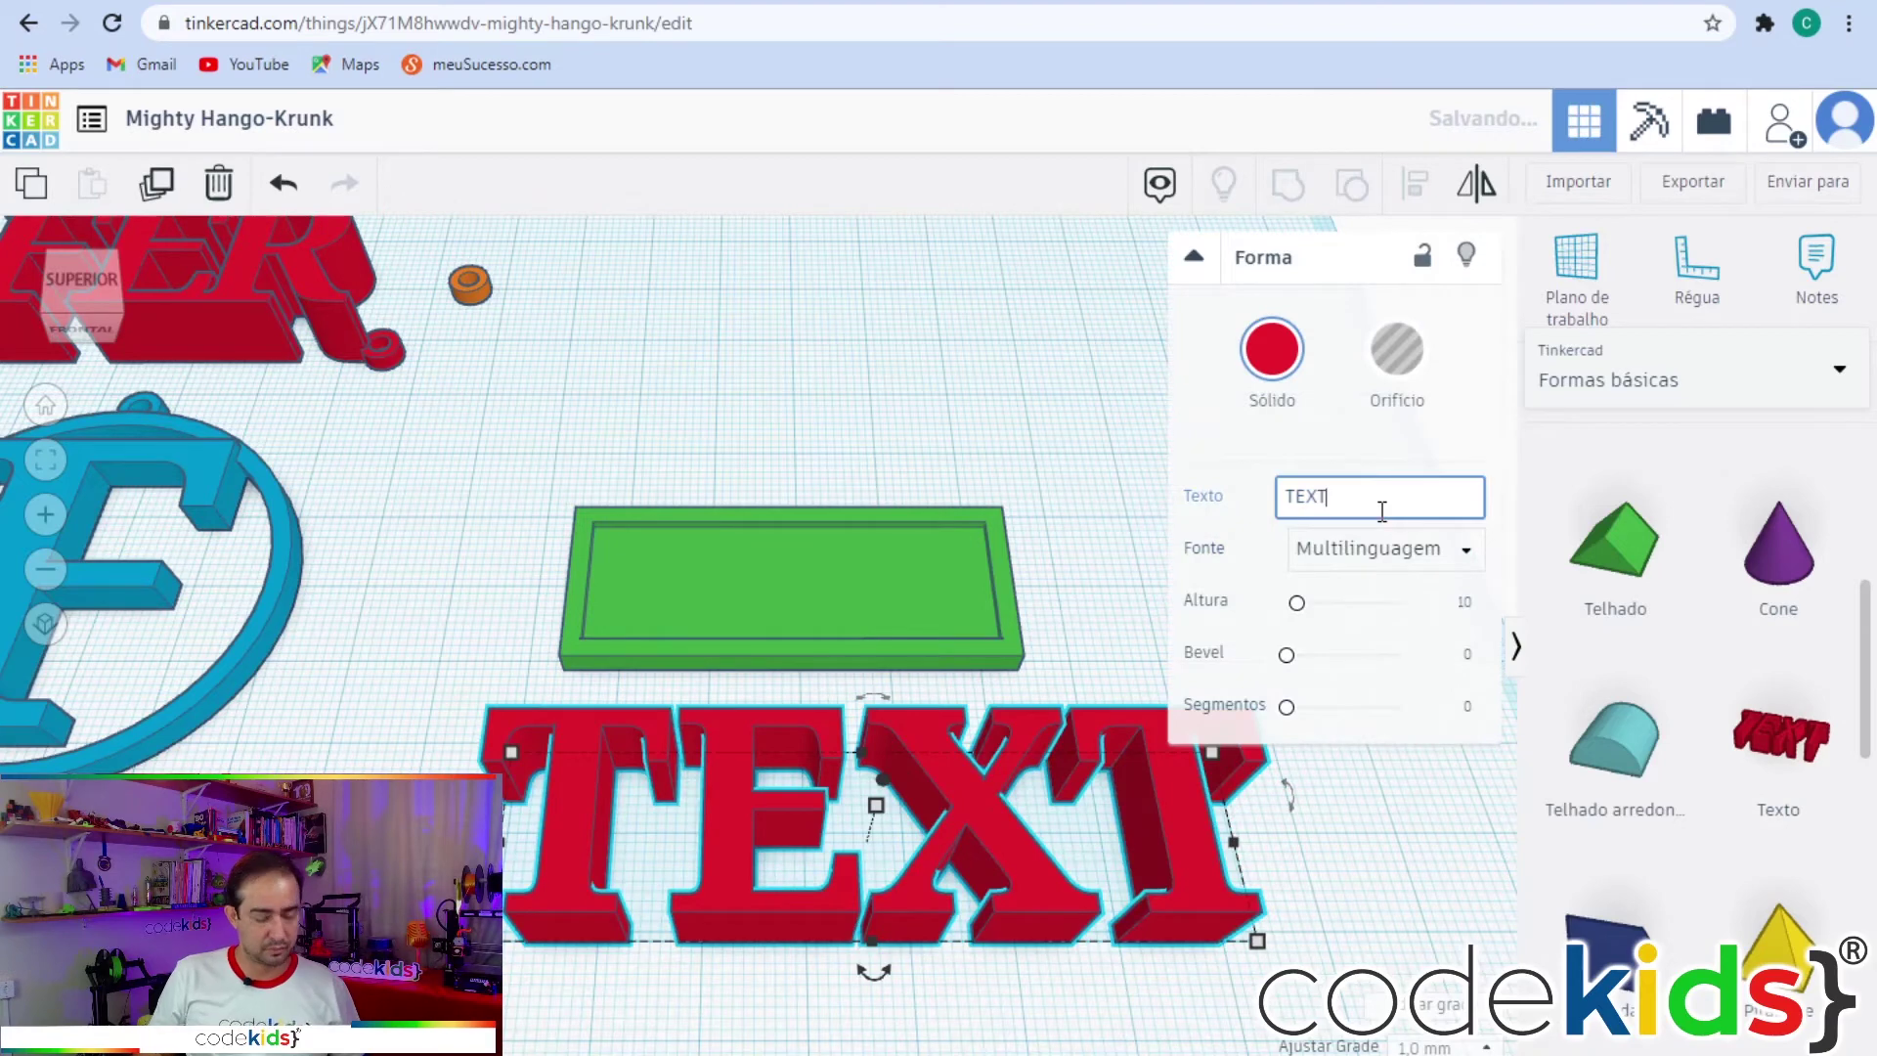
key("BackSpace")
key("BackSpace")
key("BackSpace")
type("FERNANDO")
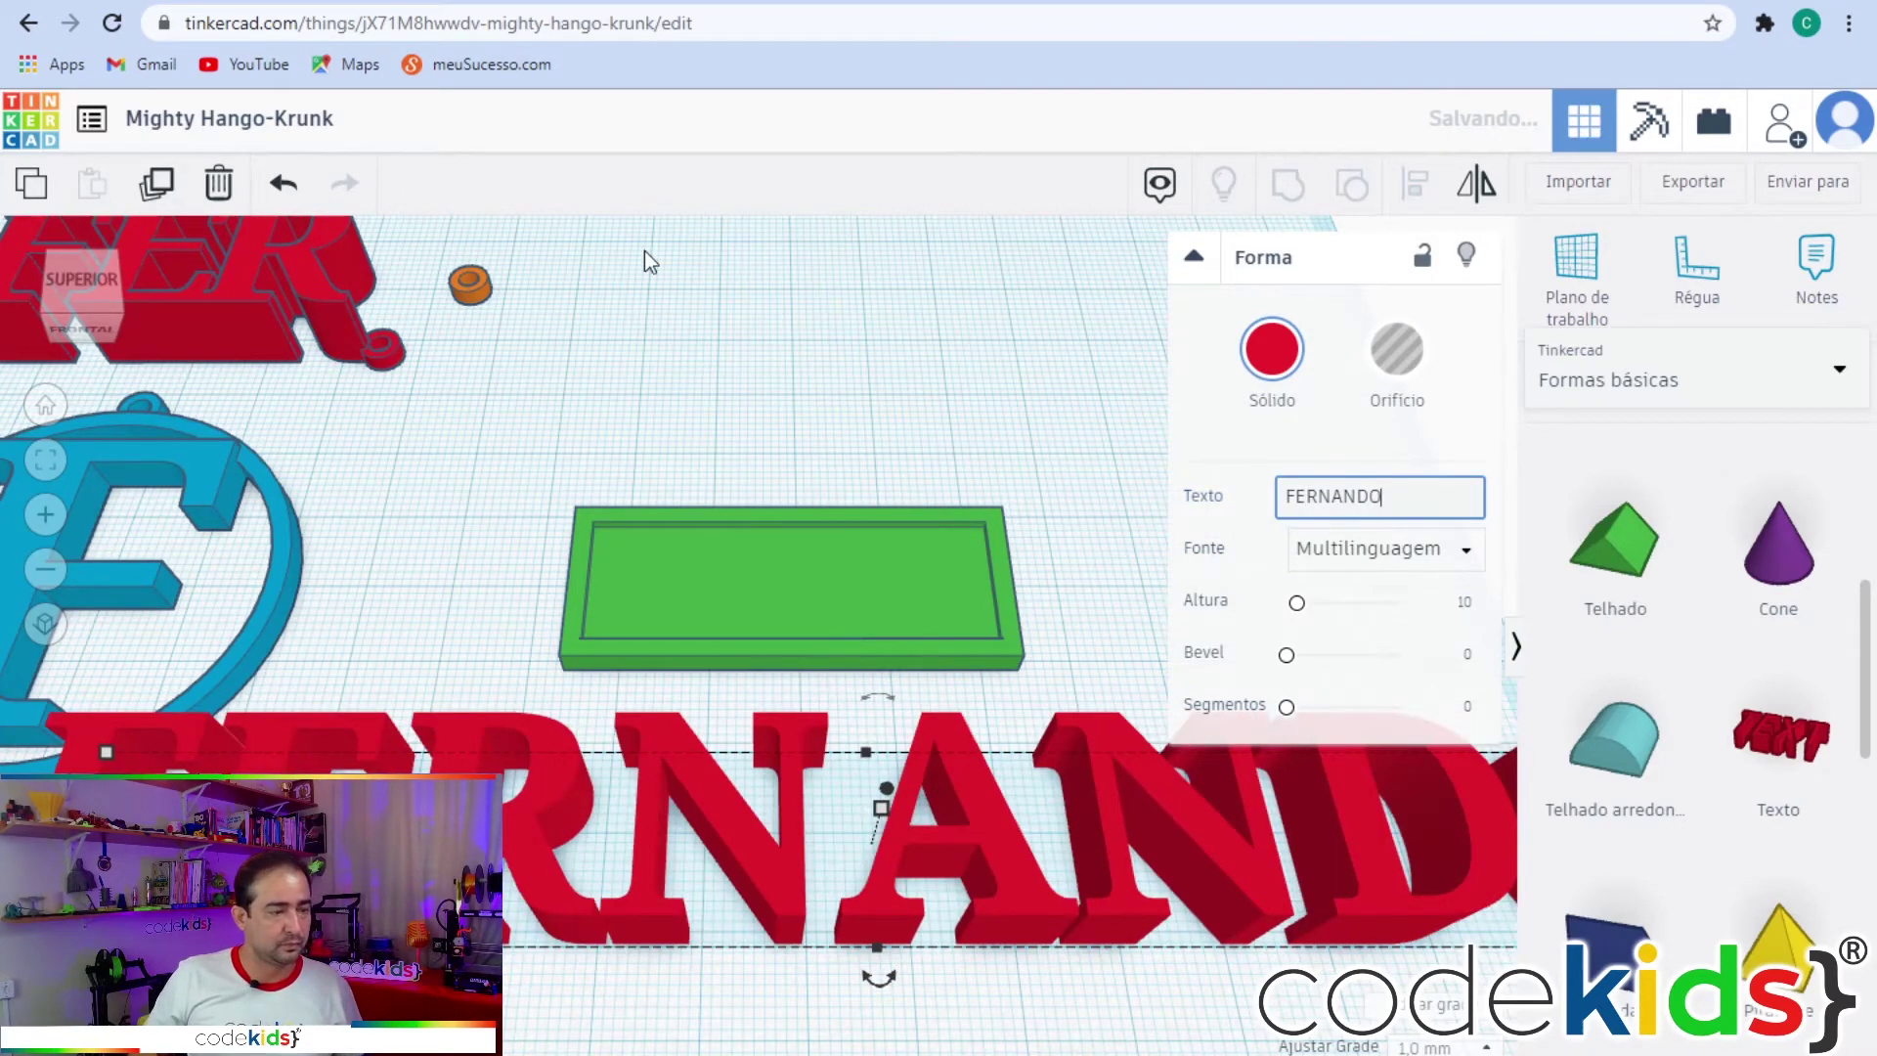
left_click(778, 311)
scroll(781, 322, "down", 3)
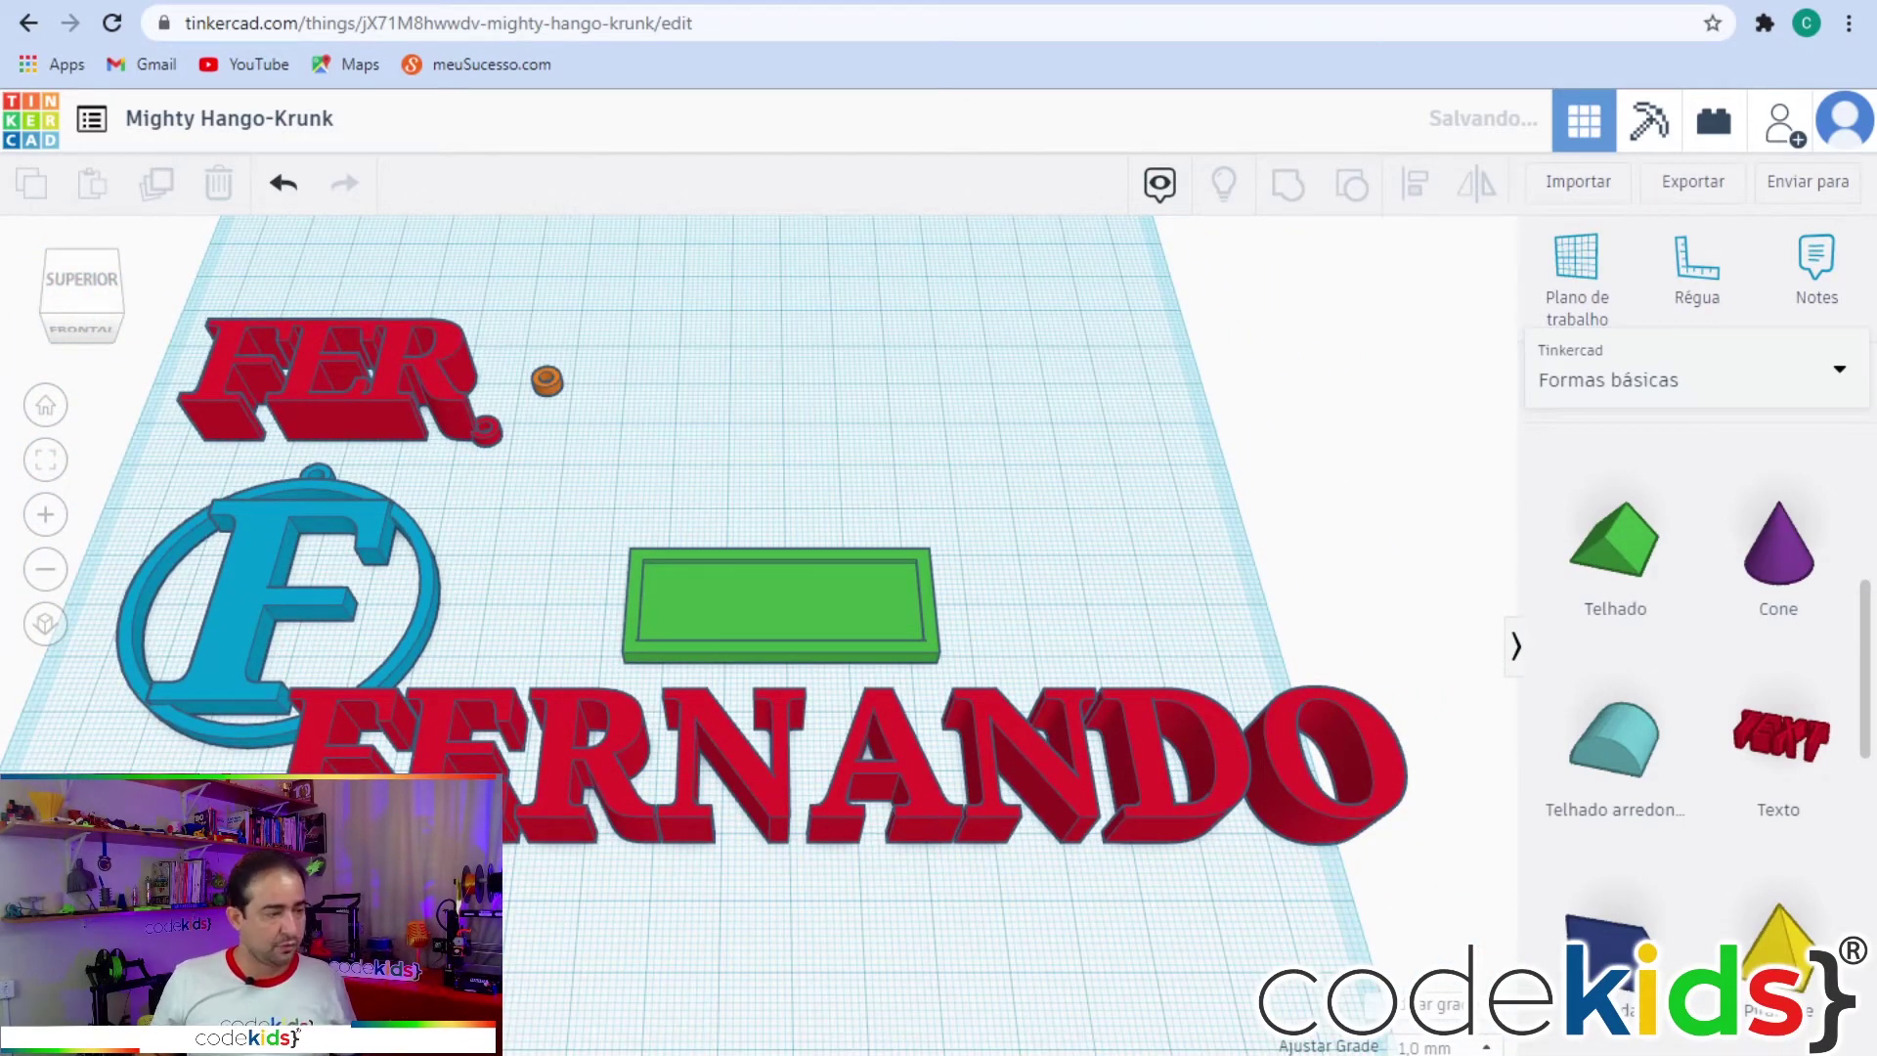
Shrink the name text to about 54 mm by 7 mm and place it just in front of the green plate.
left_click(850, 772)
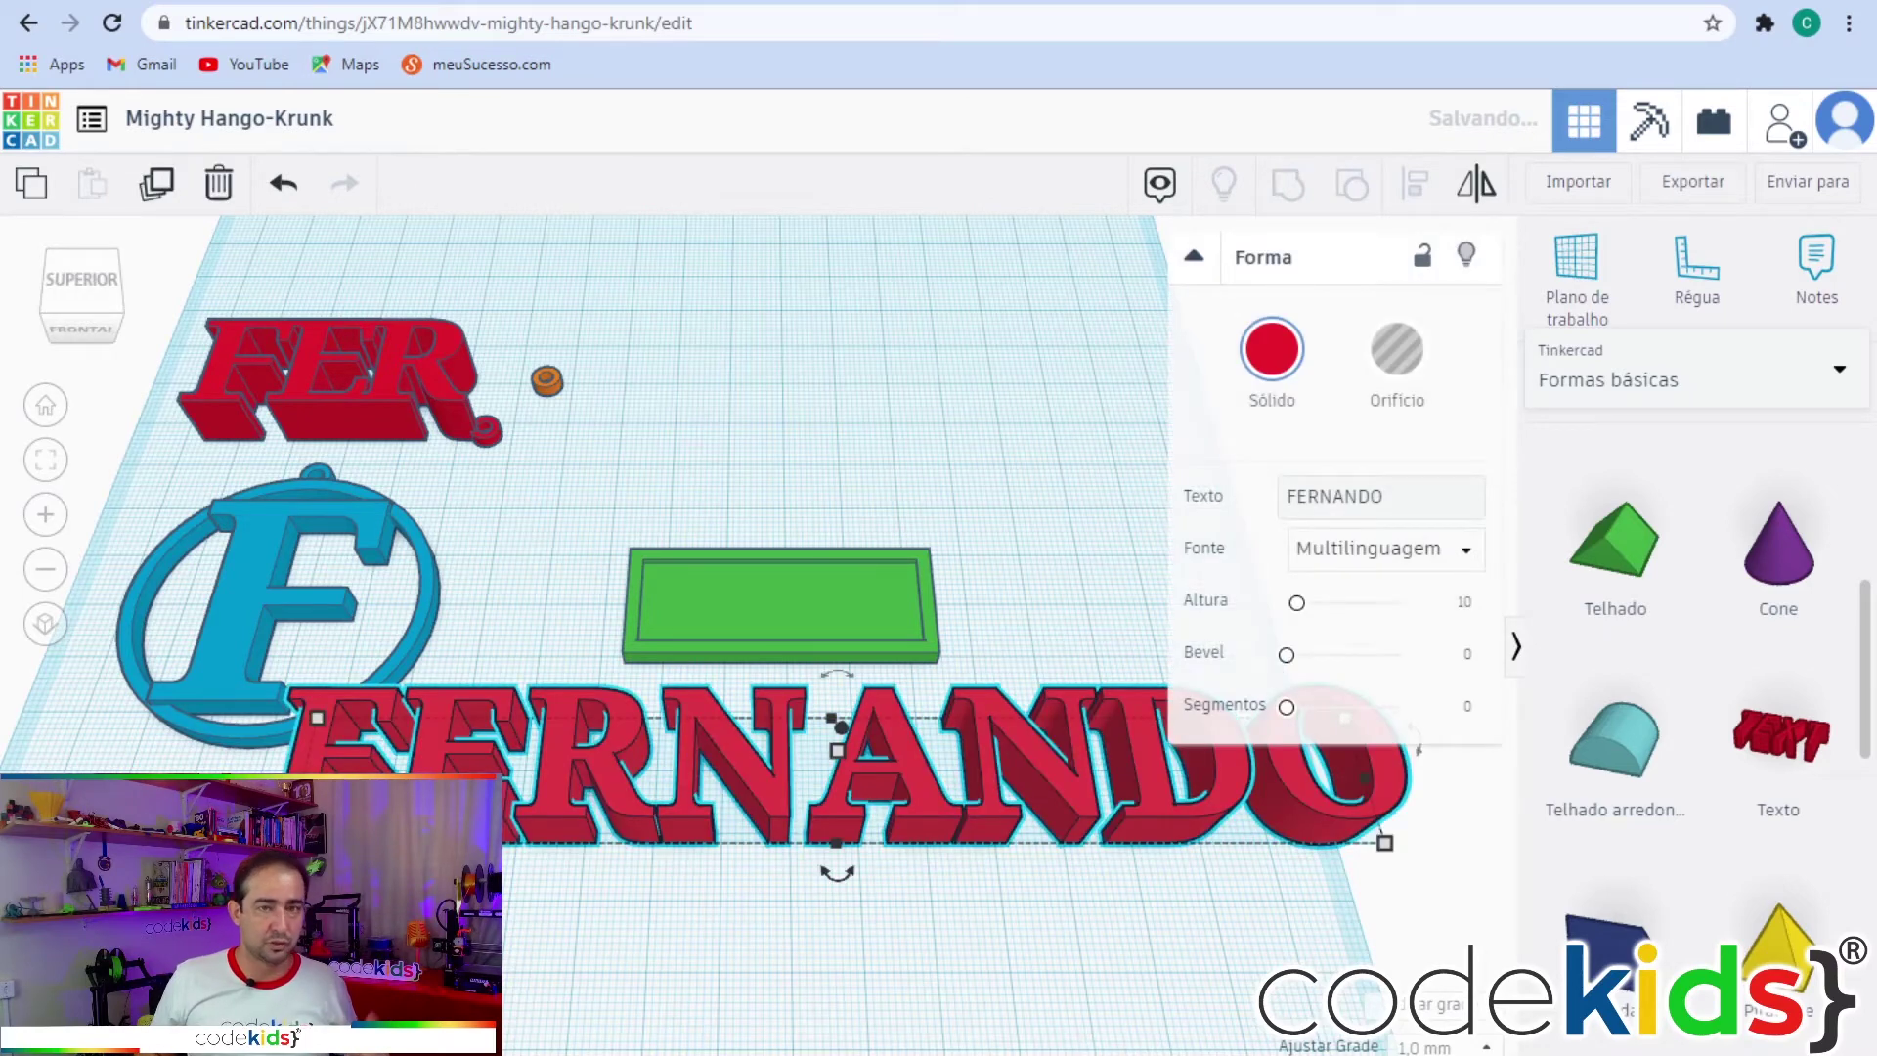
left_click_drag(289, 842, 951, 766)
left_click_drag(1116, 767, 999, 759)
left_click_drag(1103, 725, 711, 702)
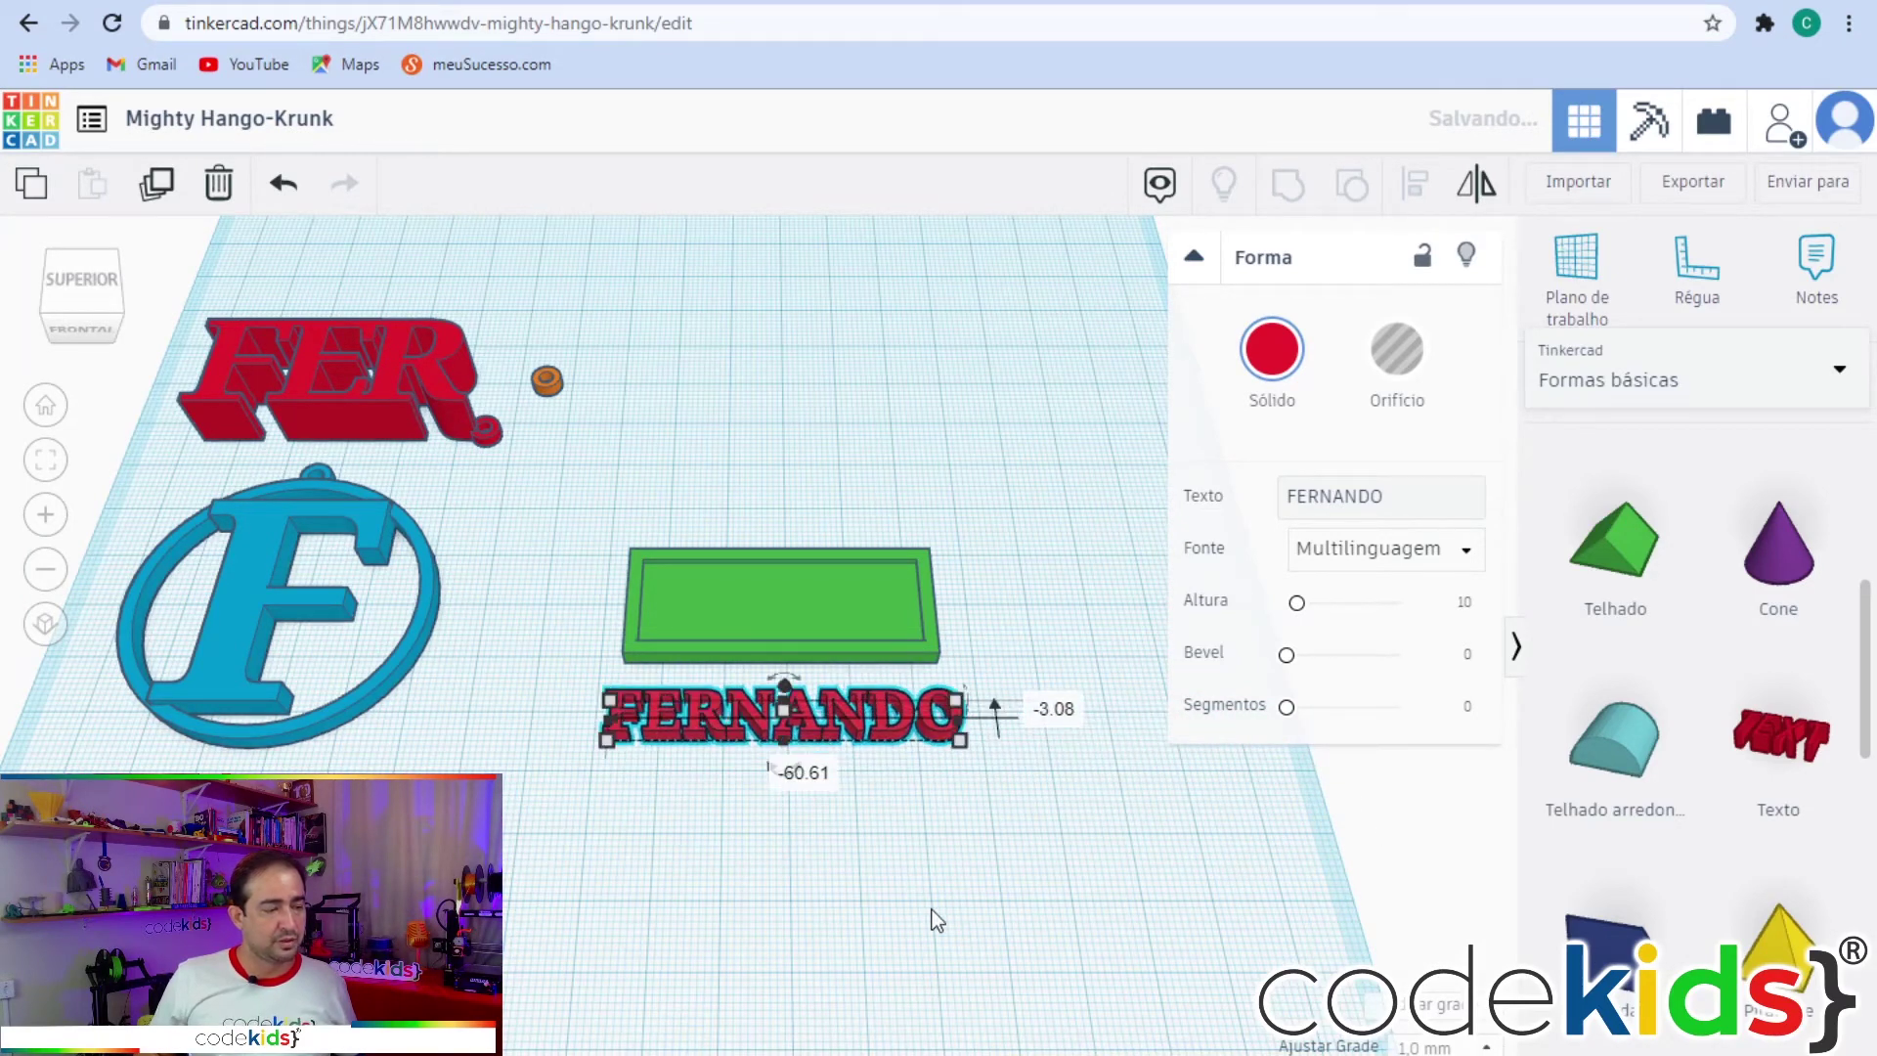
left_click(939, 892)
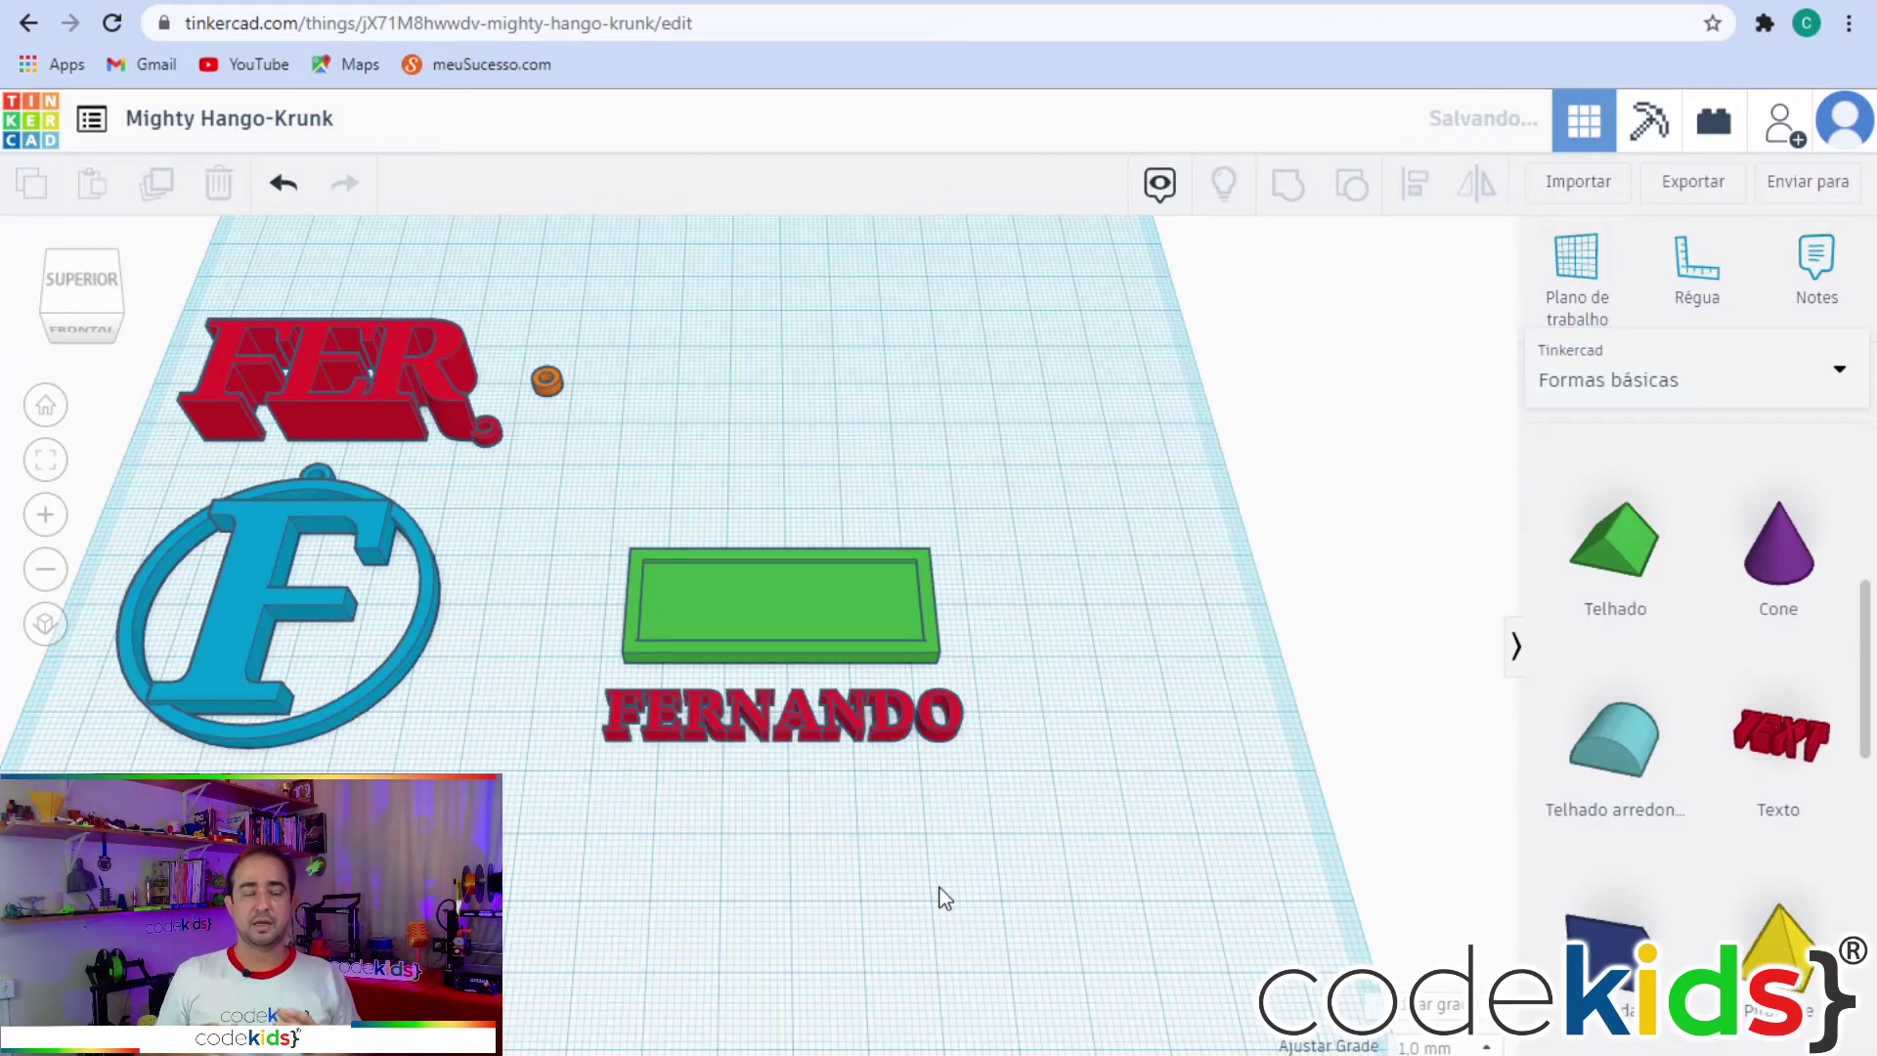
Align the name text with the green plate at their centres along both length and width.
left_click_drag(1069, 891, 560, 527)
left_click(1417, 186)
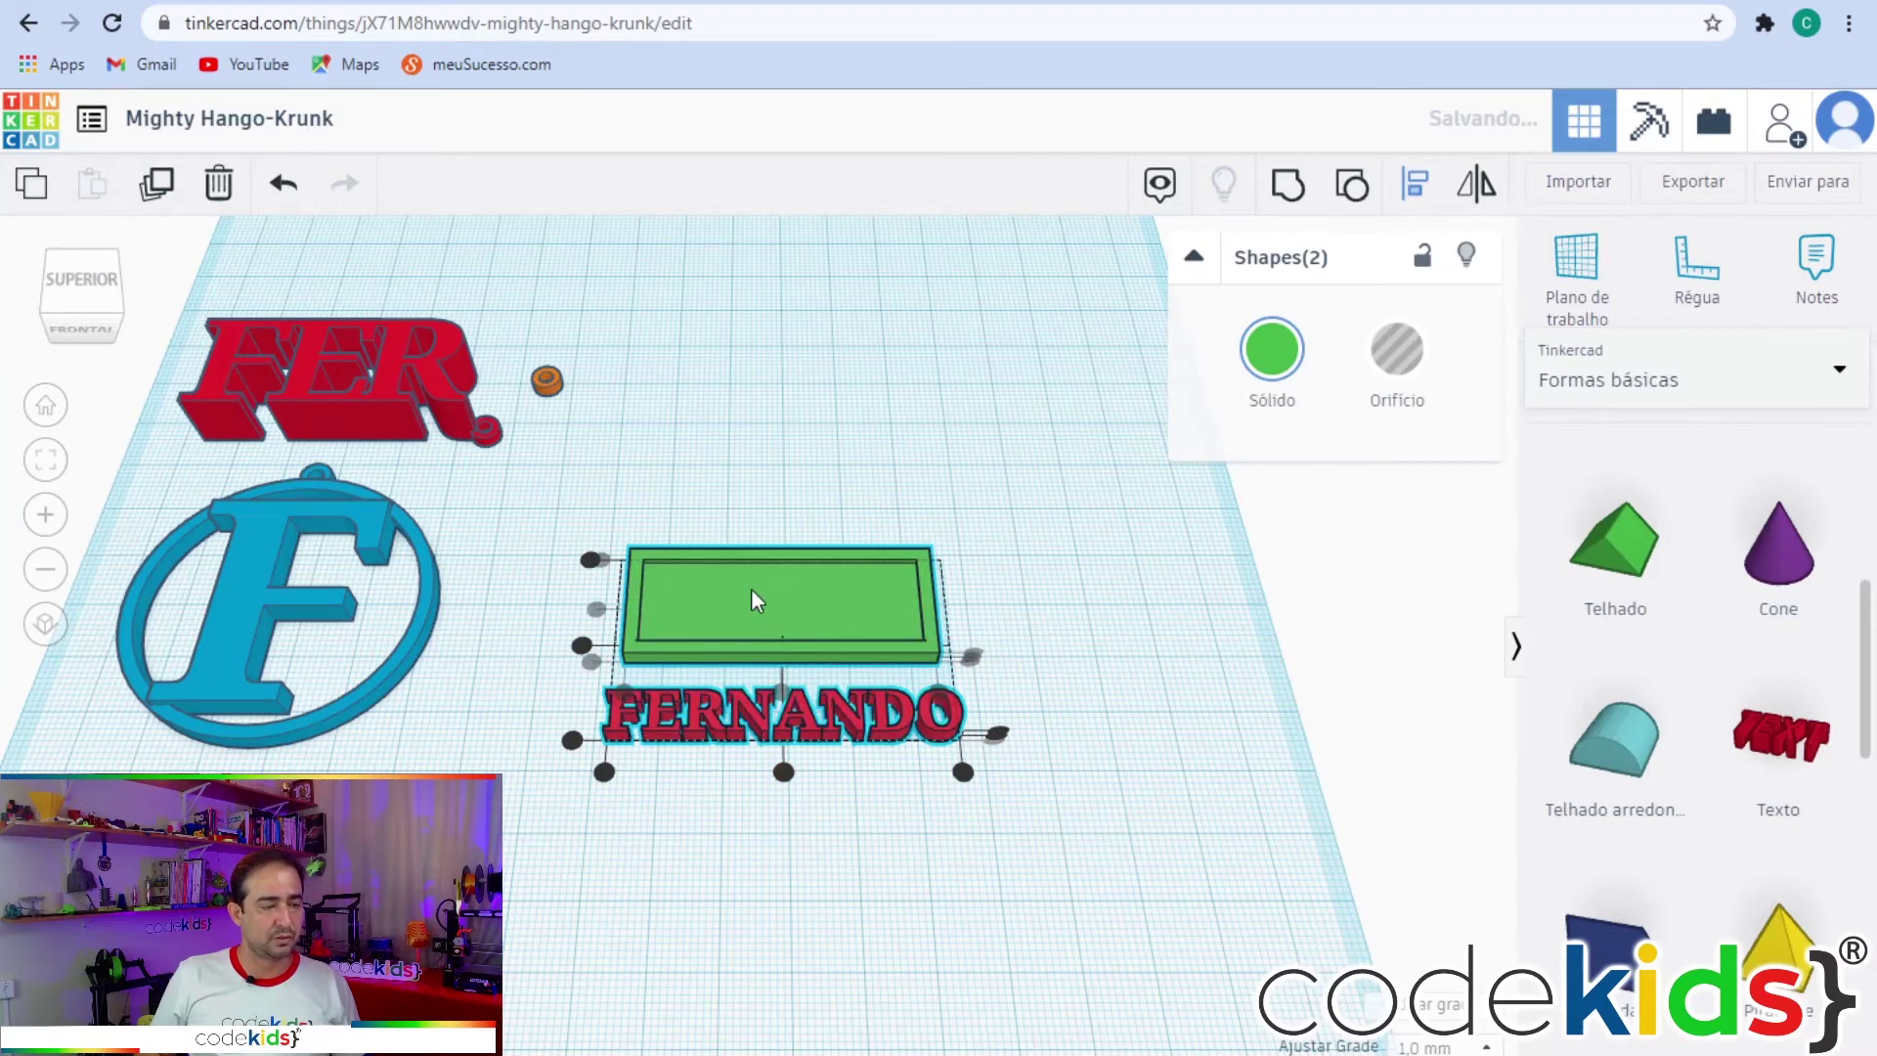
left_click(594, 613)
left_click(779, 691)
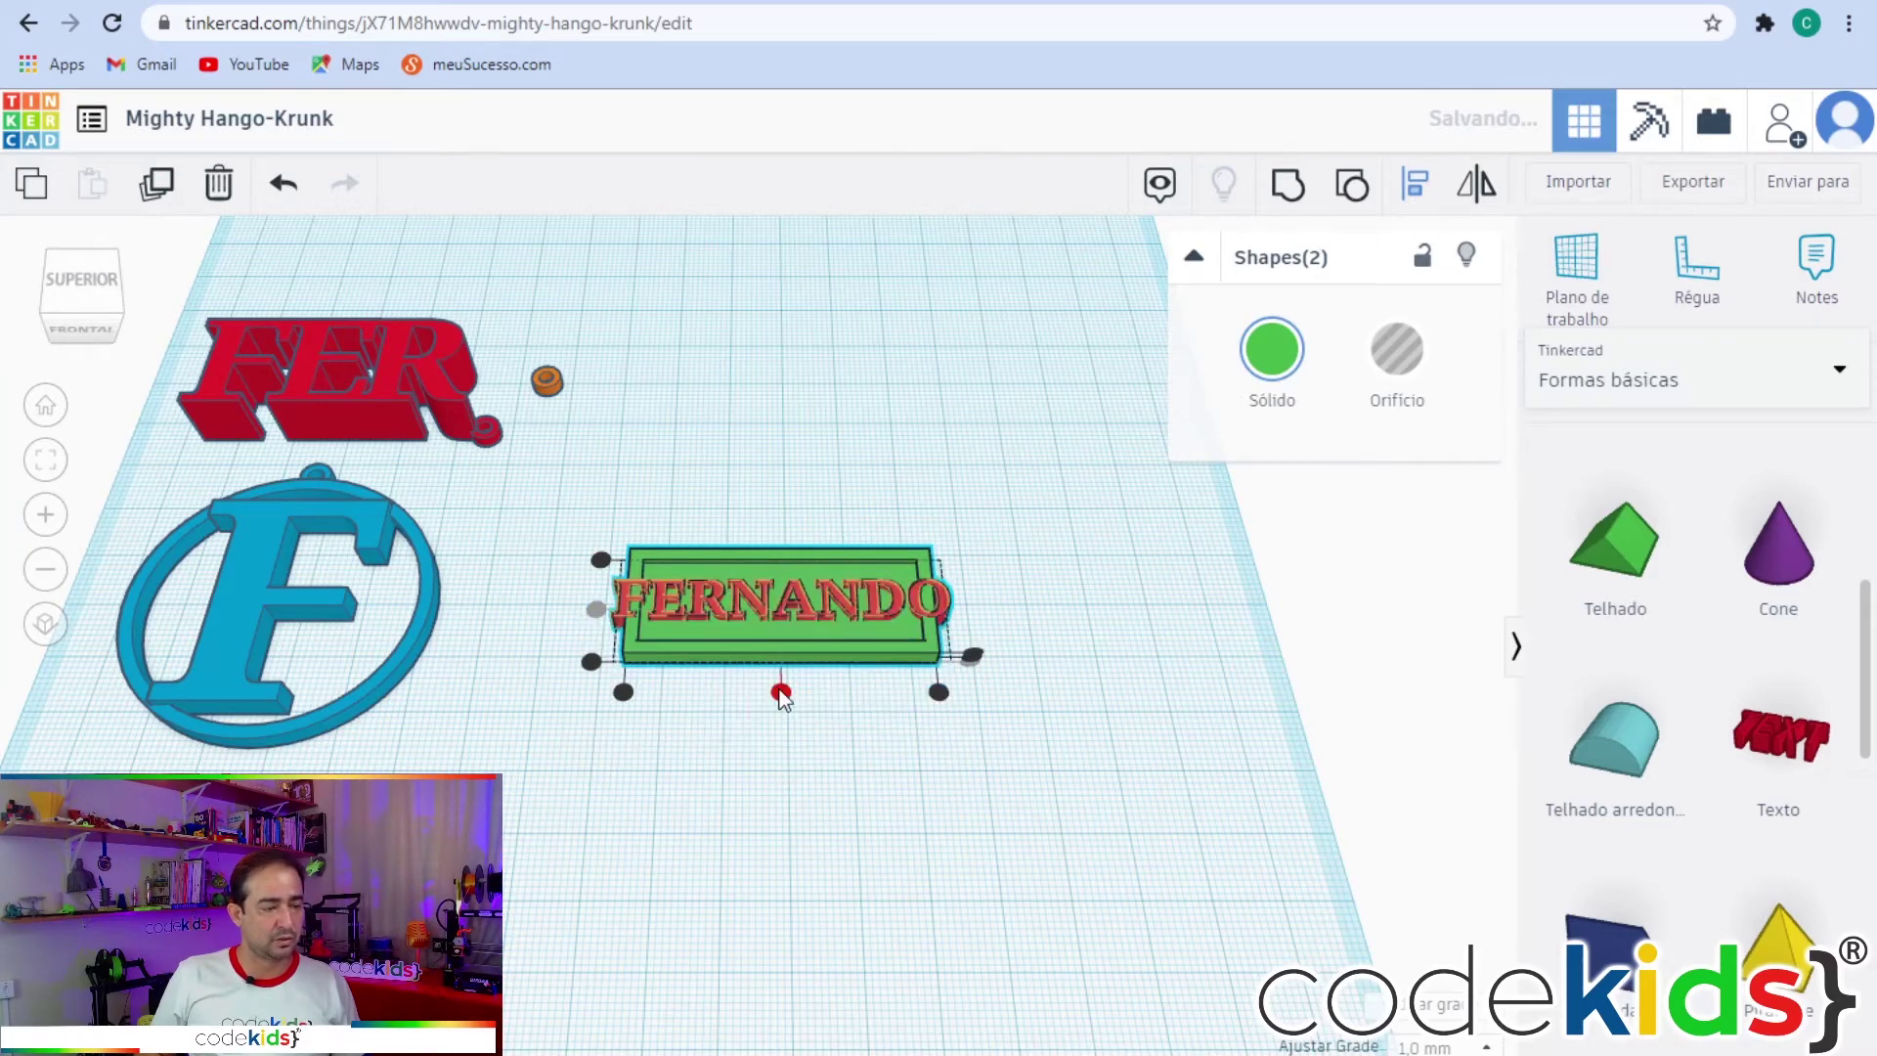
left_click(817, 784)
right_click_drag(825, 782, 823, 827)
scroll(825, 625, "up", 5)
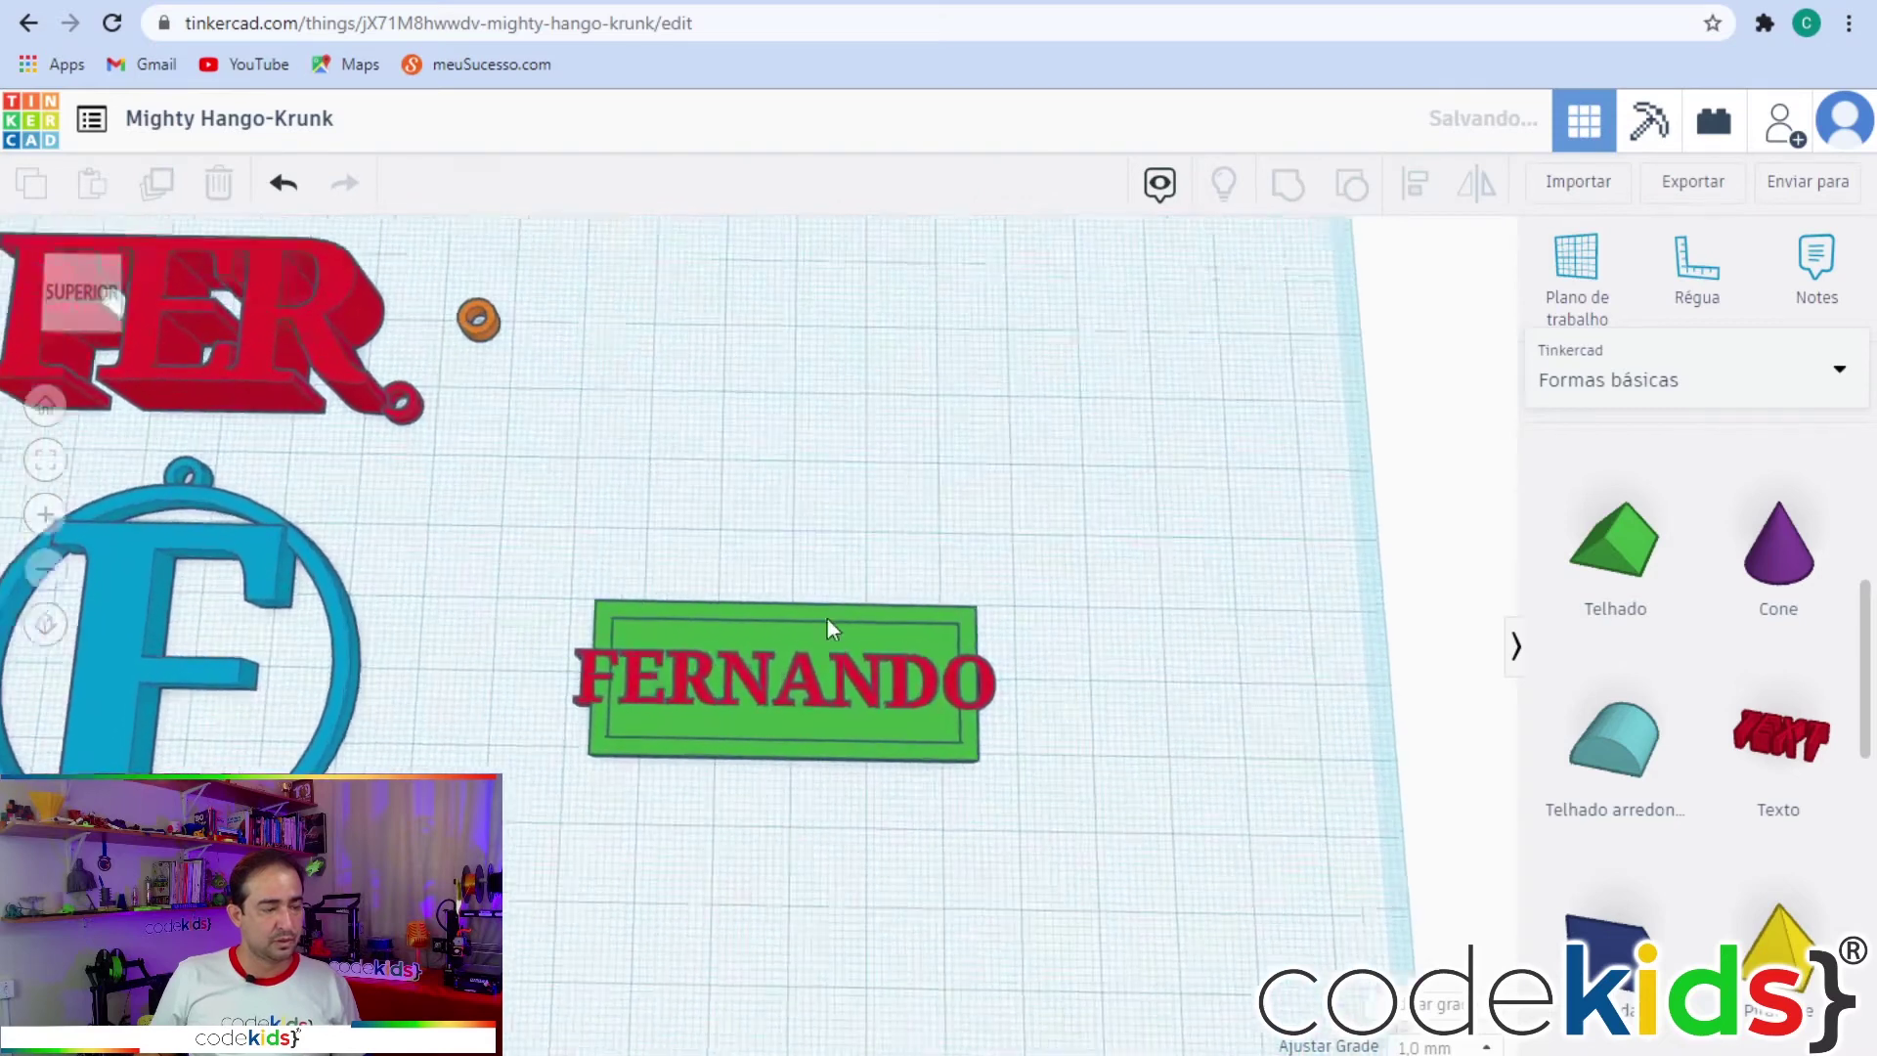
right_click_drag(670, 975, 661, 876)
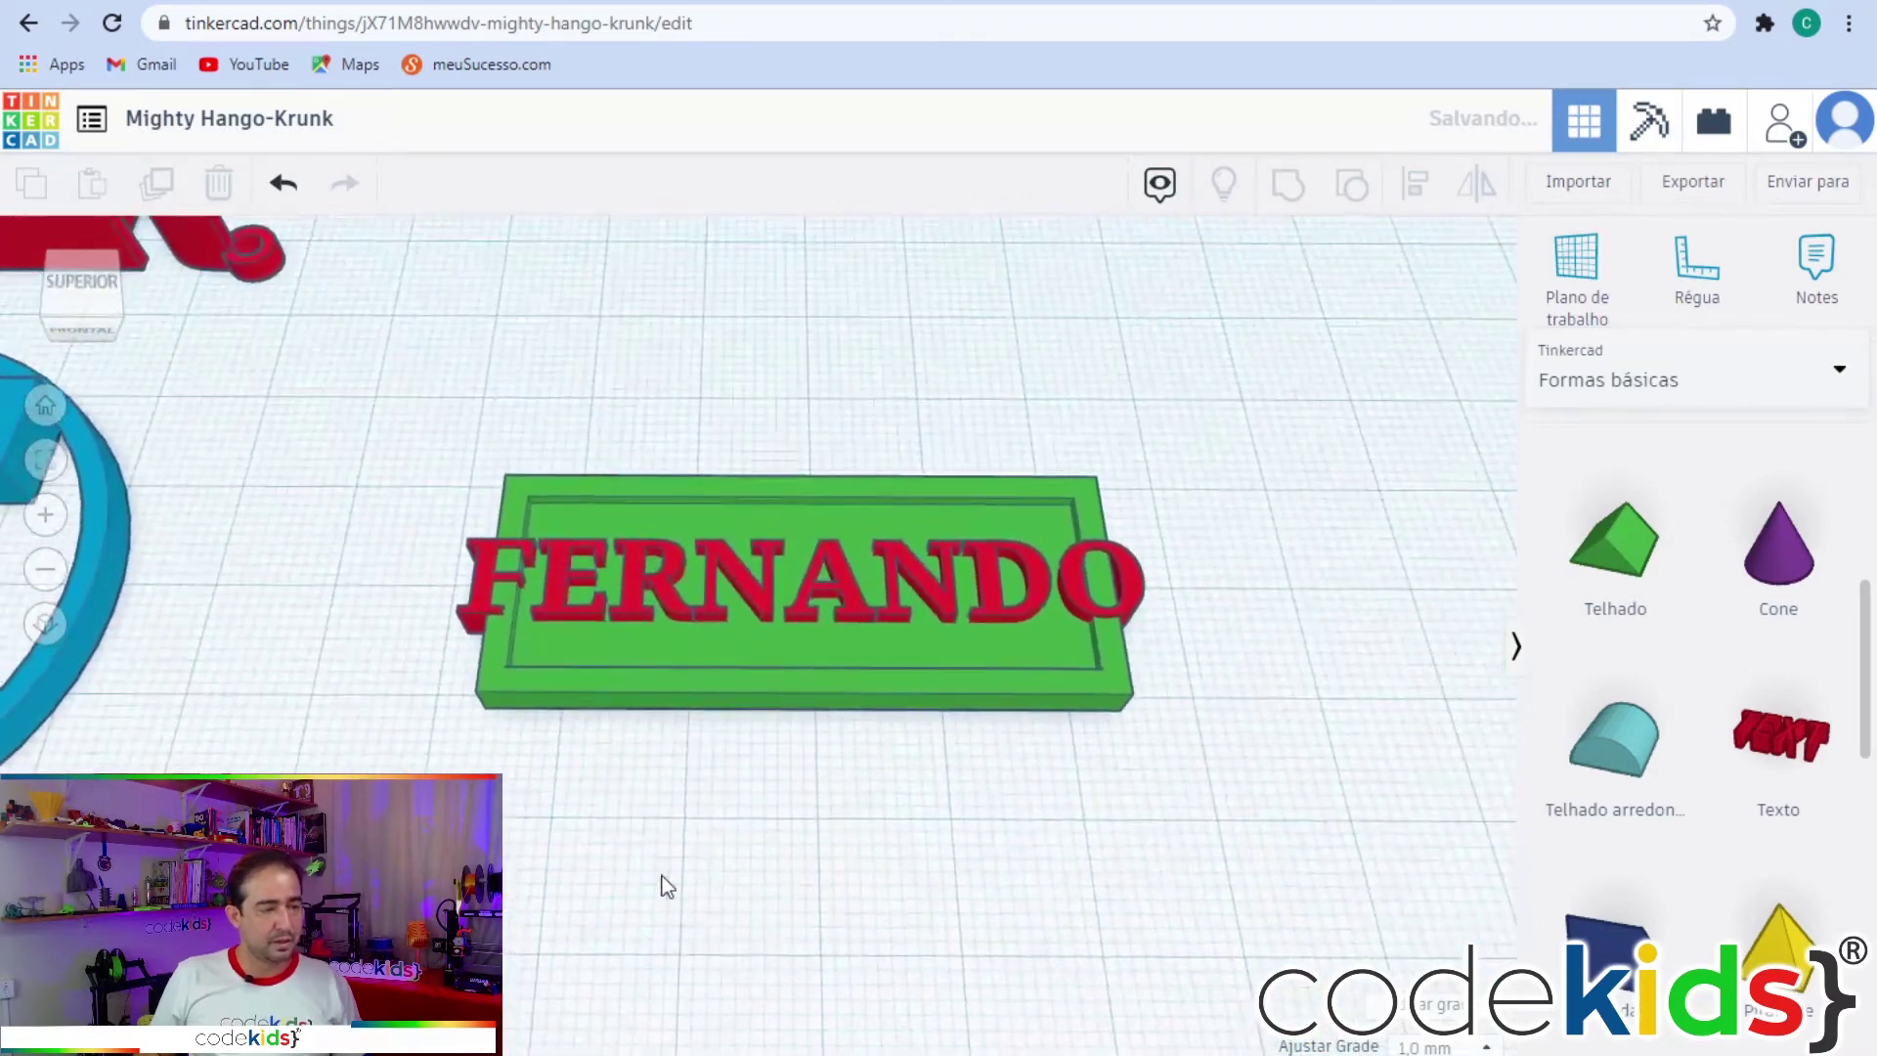
Shorten the name text at both ends to about 44 mm so it lies inside the plate's recess.
left_click(550, 604)
right_click_drag(553, 601, 589, 806)
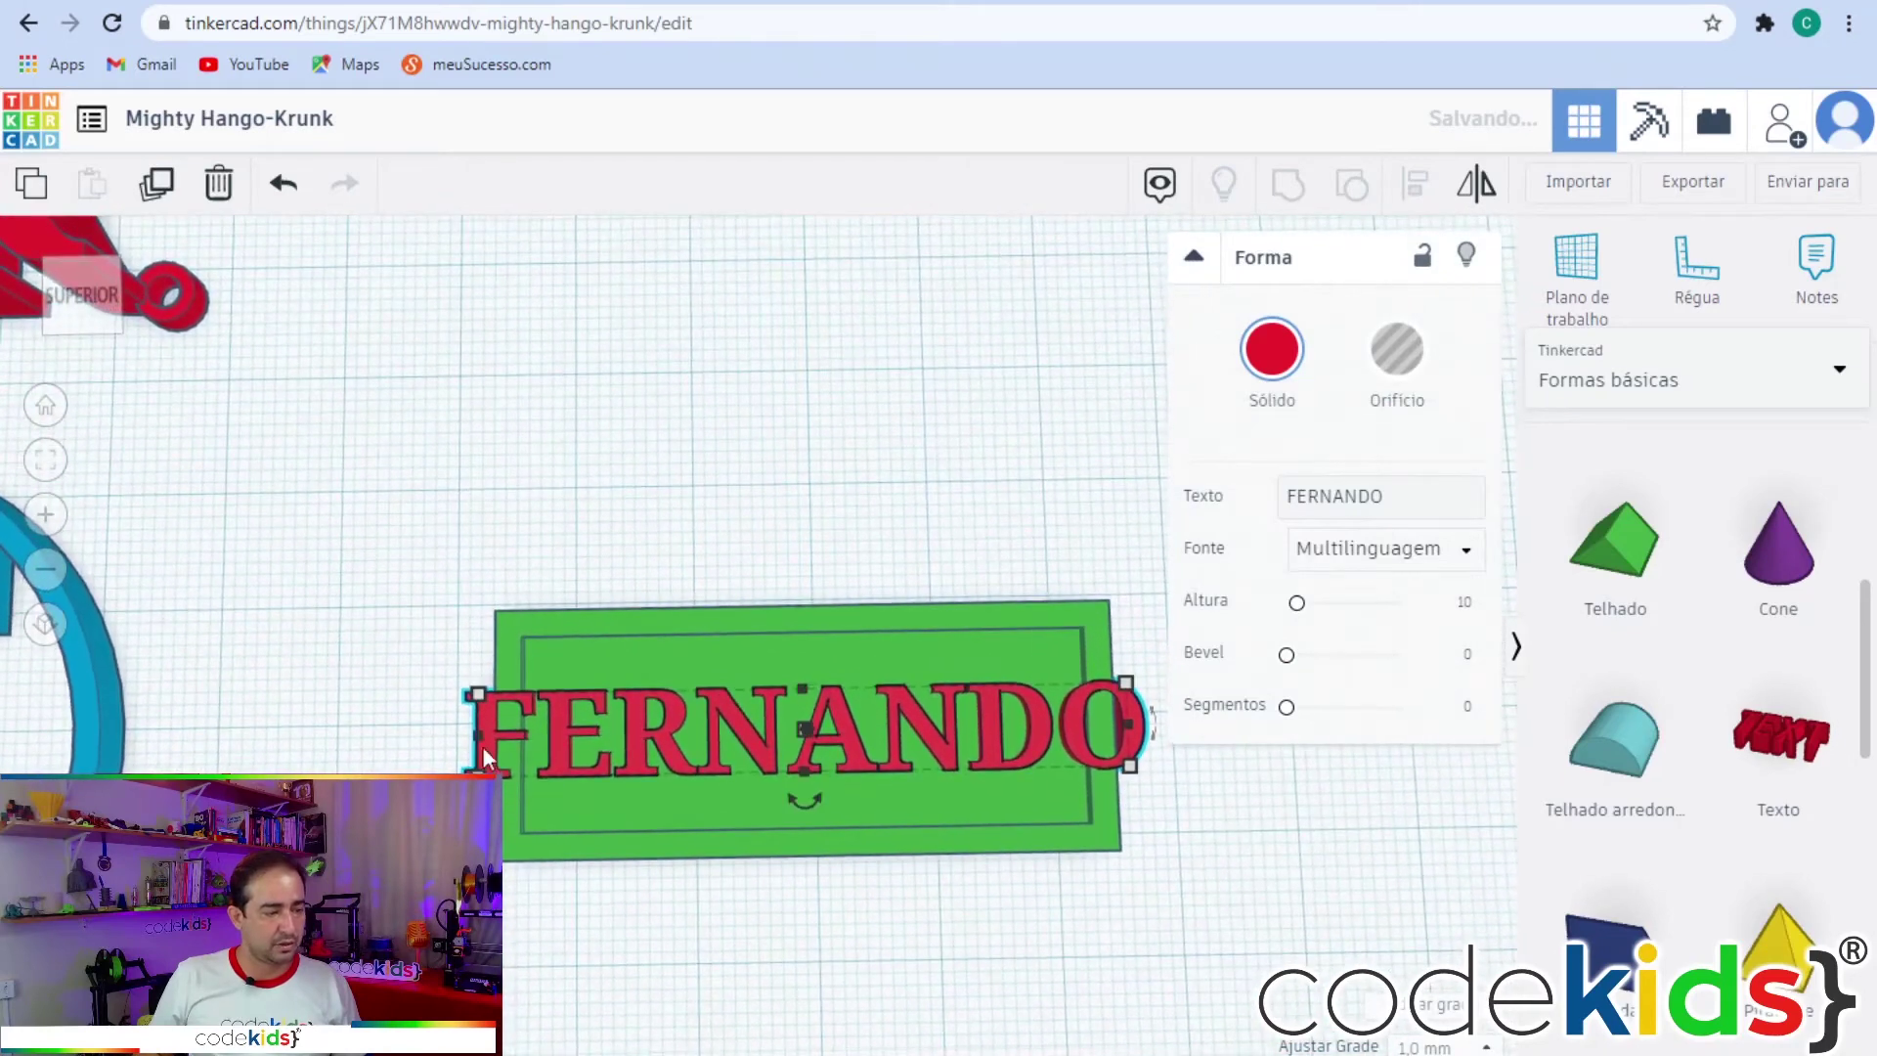
mouse_move(479, 762)
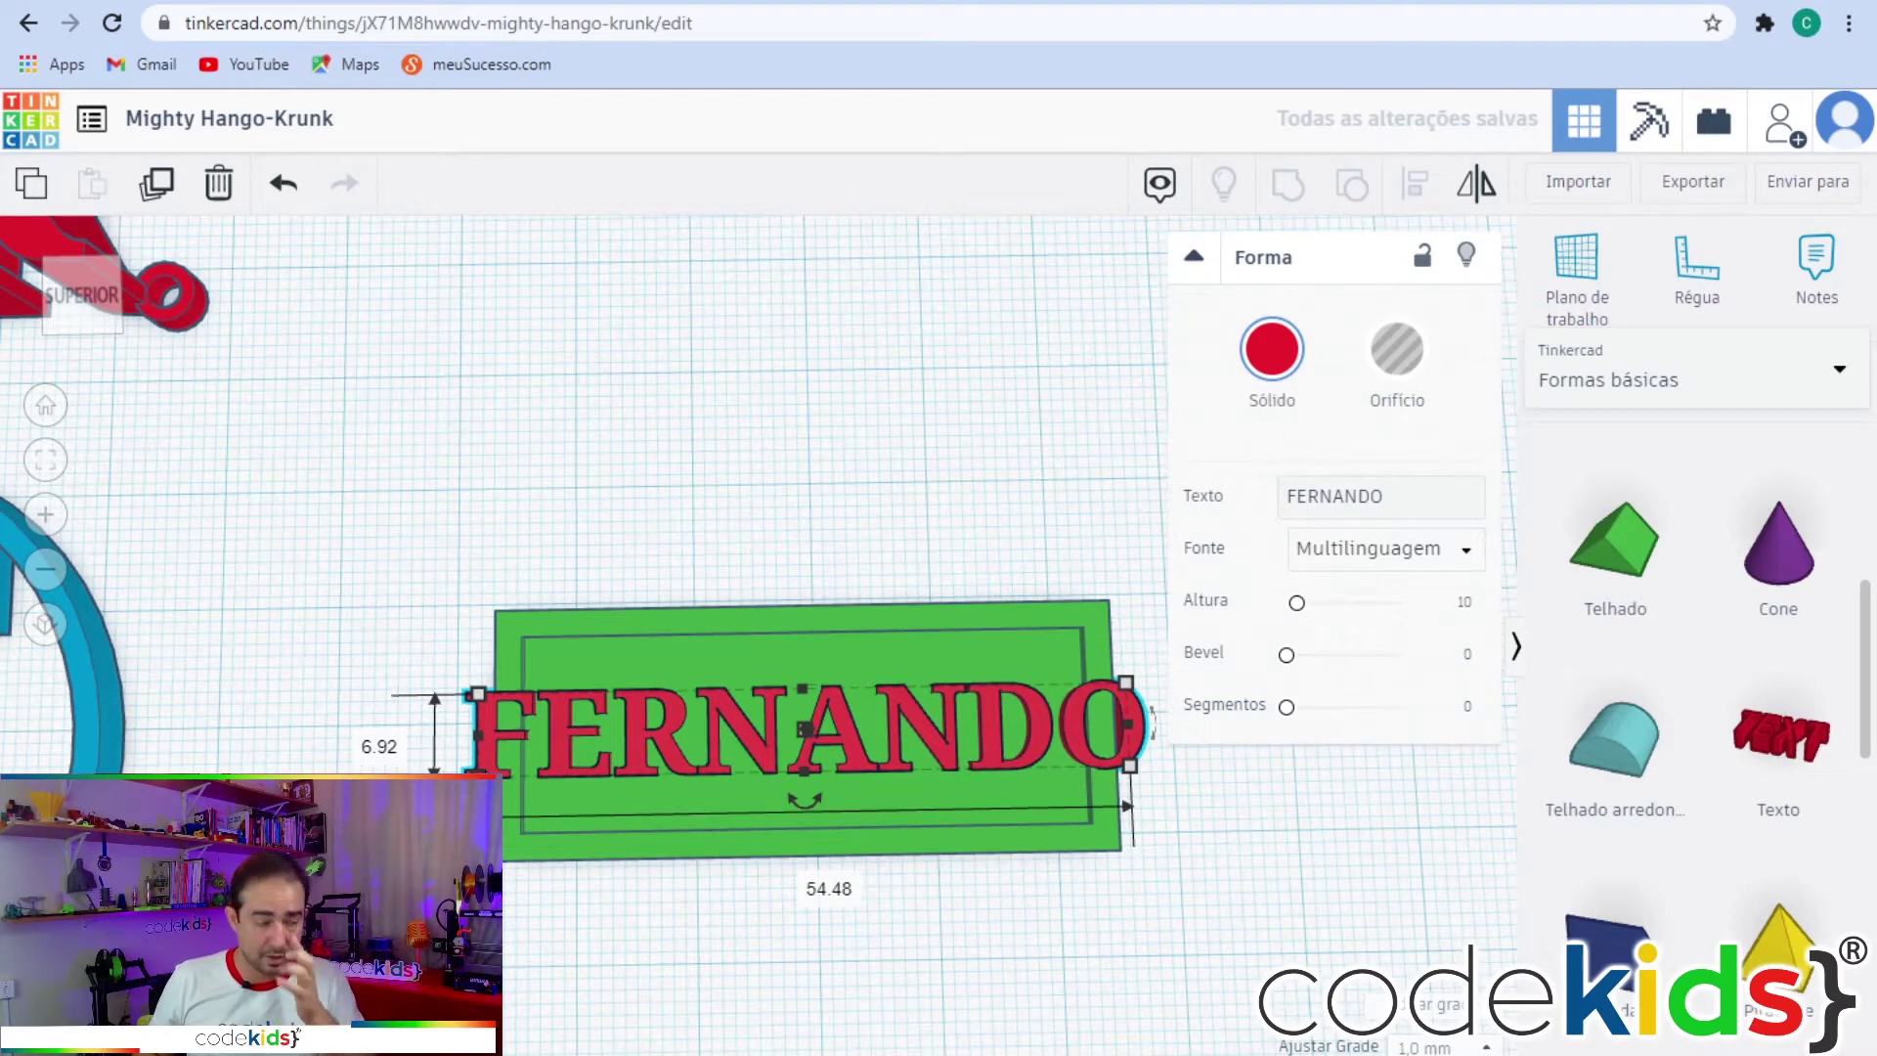
left_click_drag(477, 771, 546, 772)
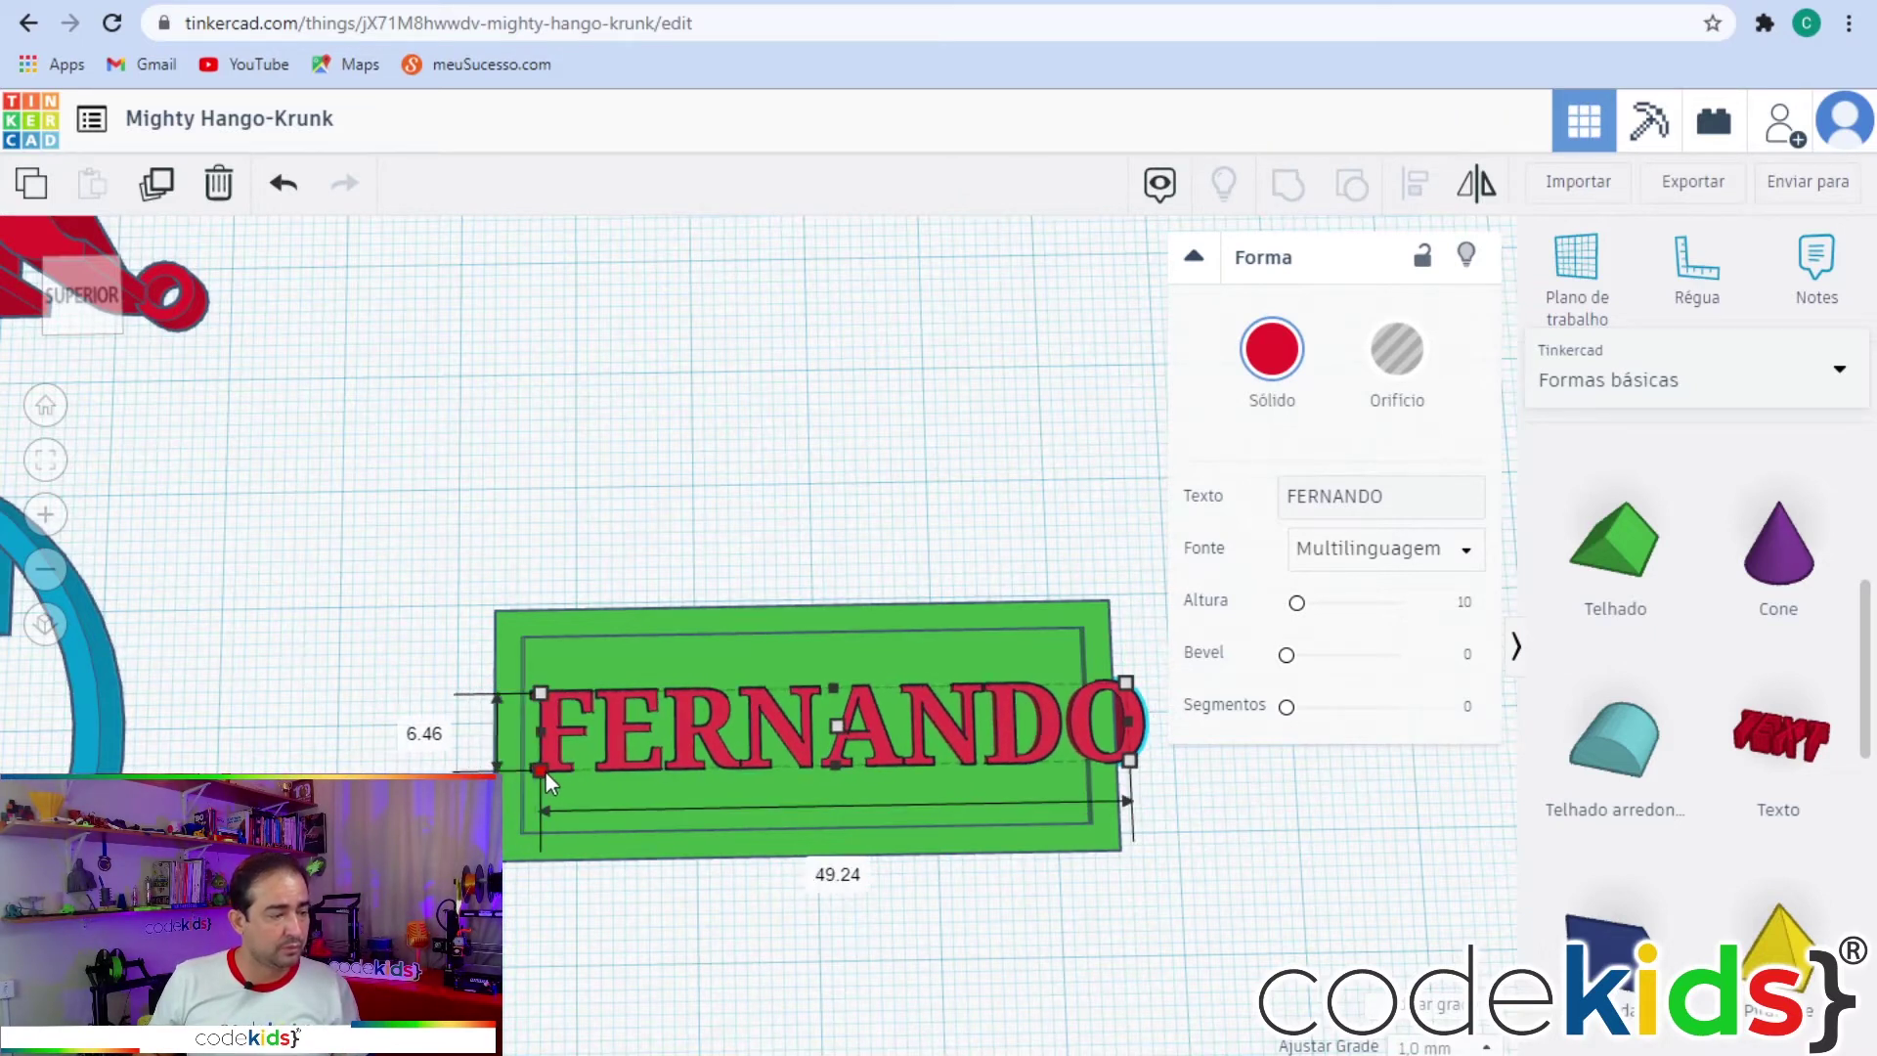
left_click_drag(1131, 769, 1072, 762)
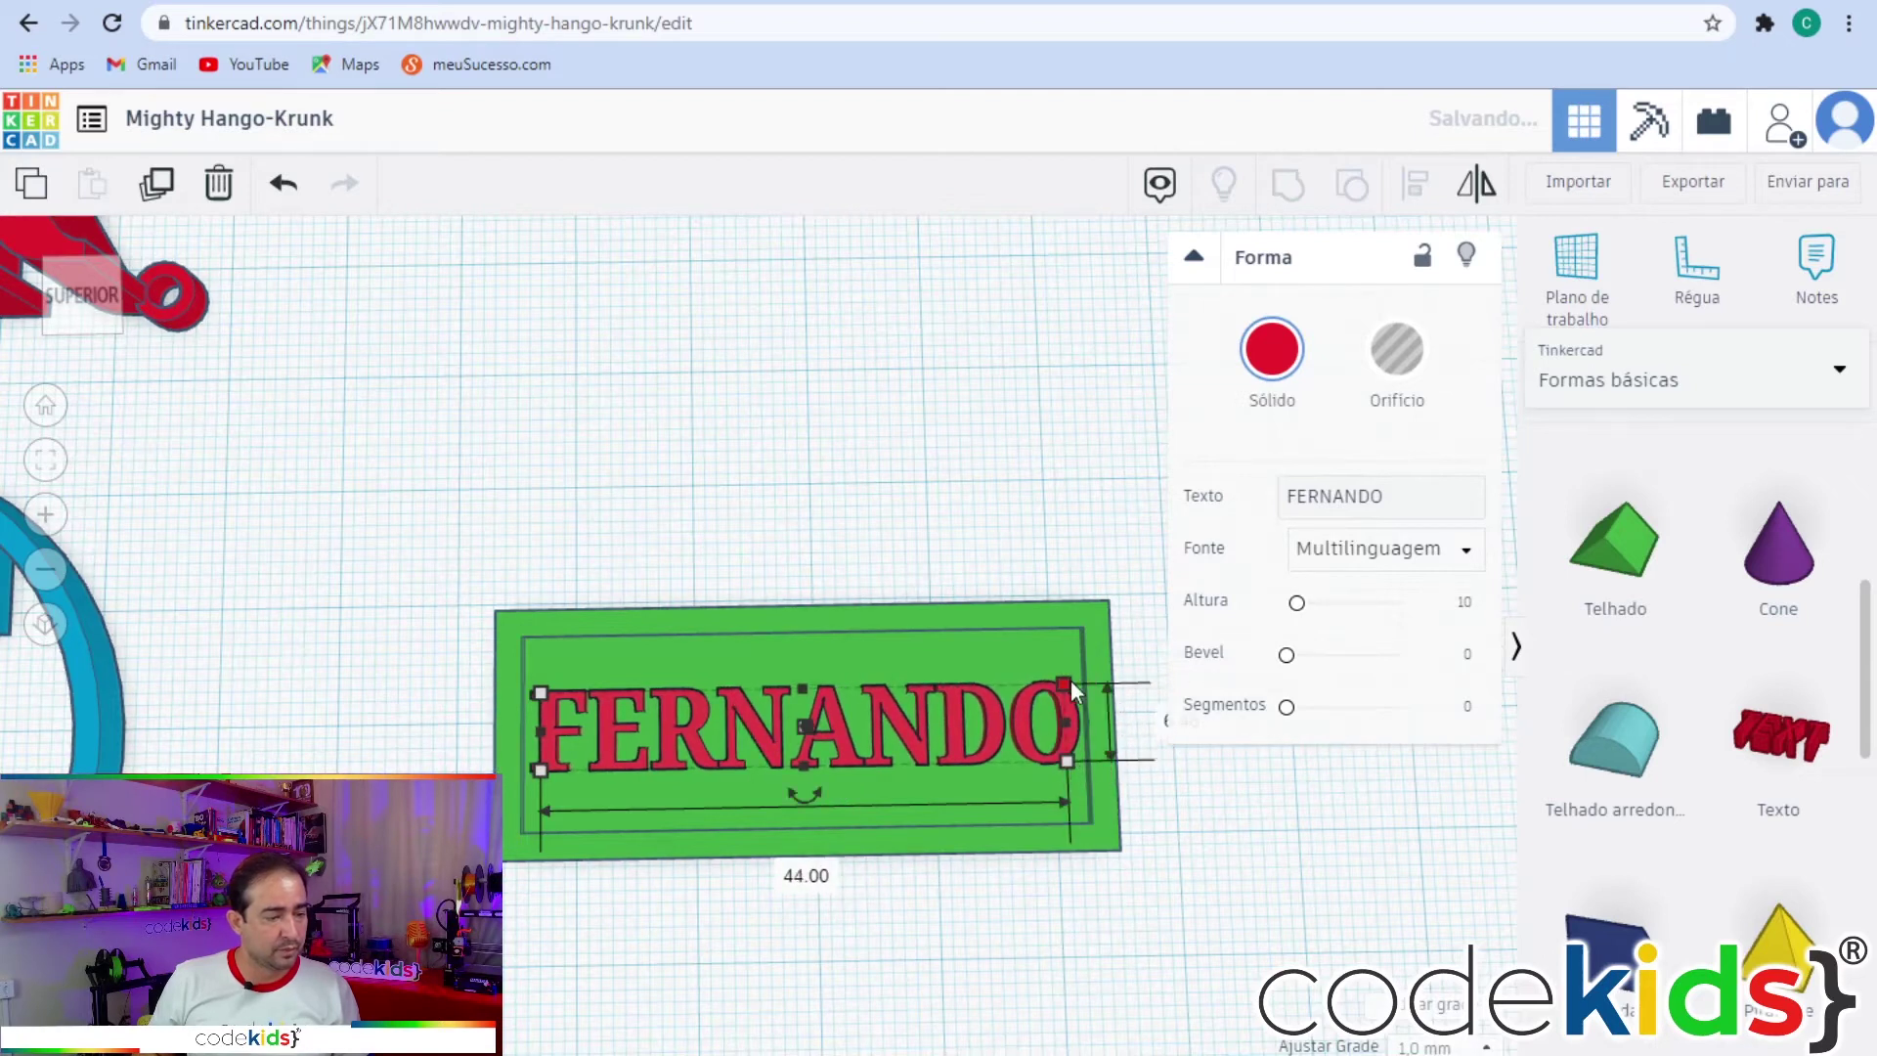
Stretch the name text taller in both directions to fill the recess, leaving a small margin to the rim all around.
left_click_drag(1062, 683, 1059, 651)
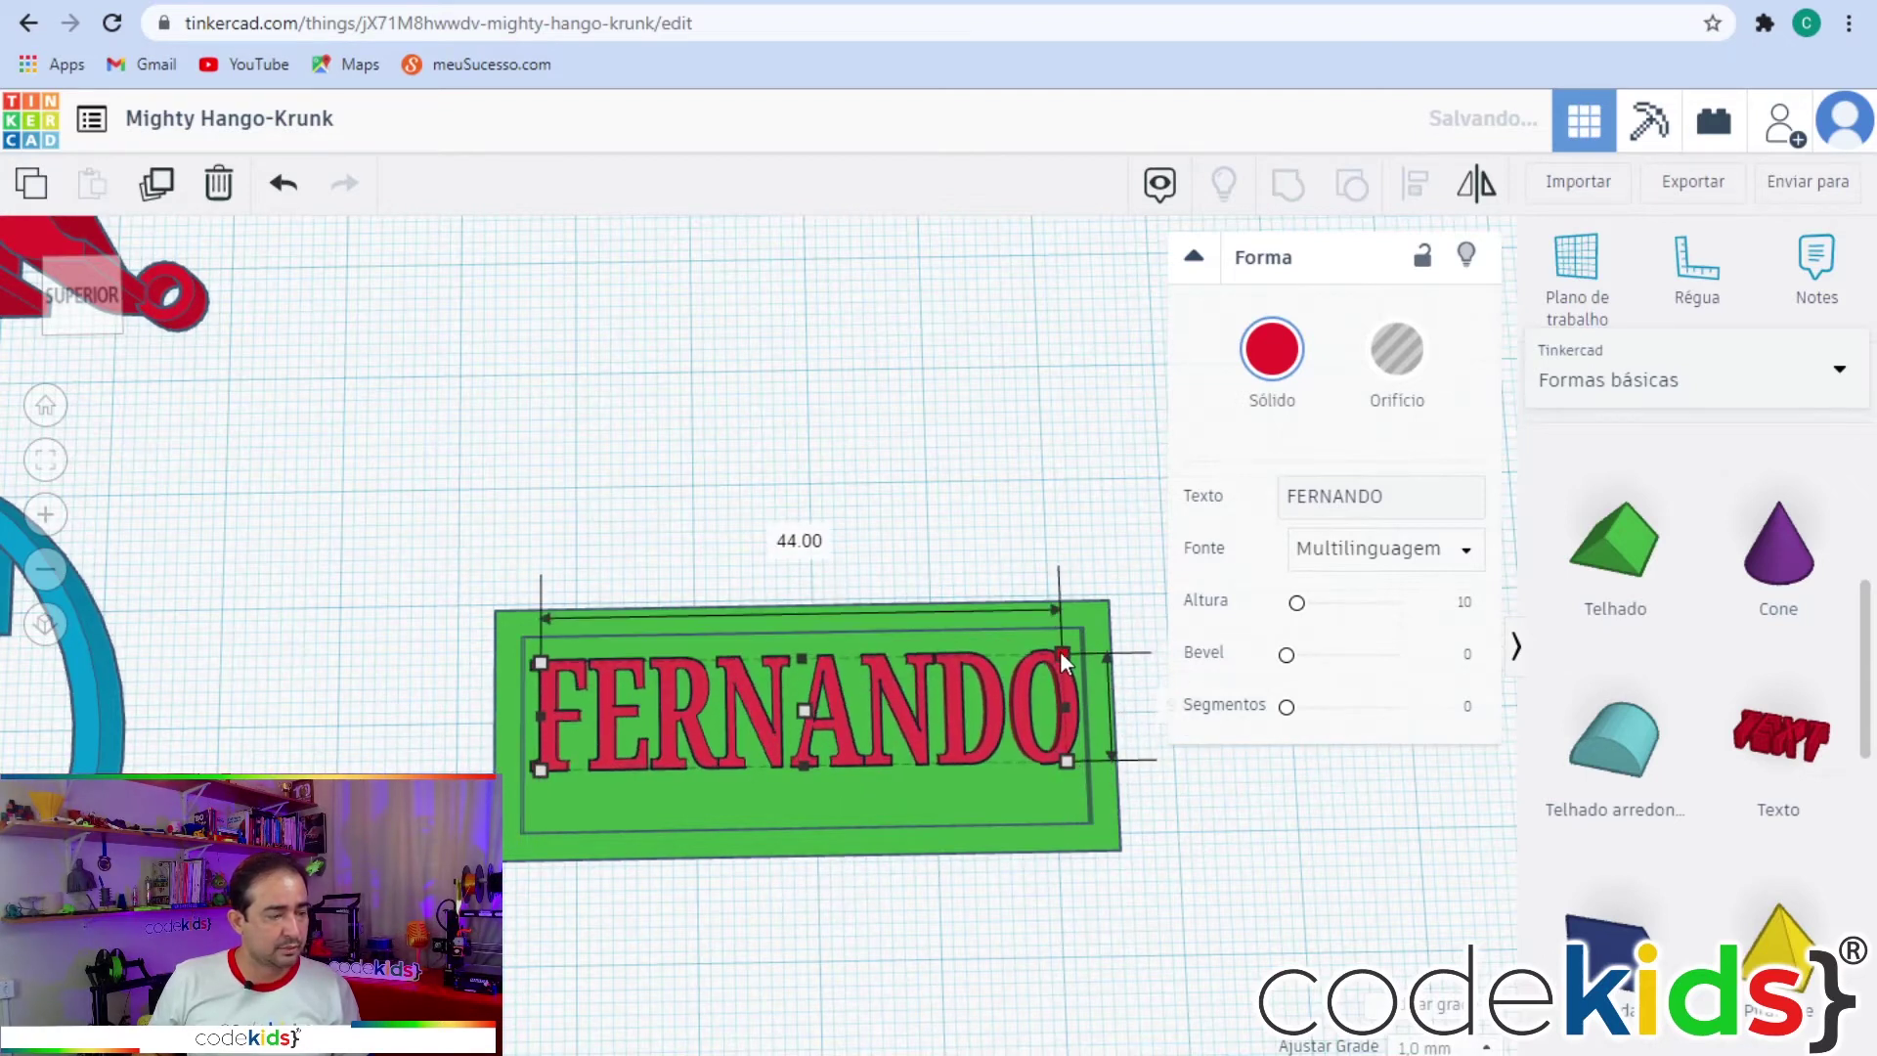
mouse_move(1065, 759)
left_mouse_down()
mouse_move(1076, 792)
mouse_move(1060, 794)
left_mouse_up()
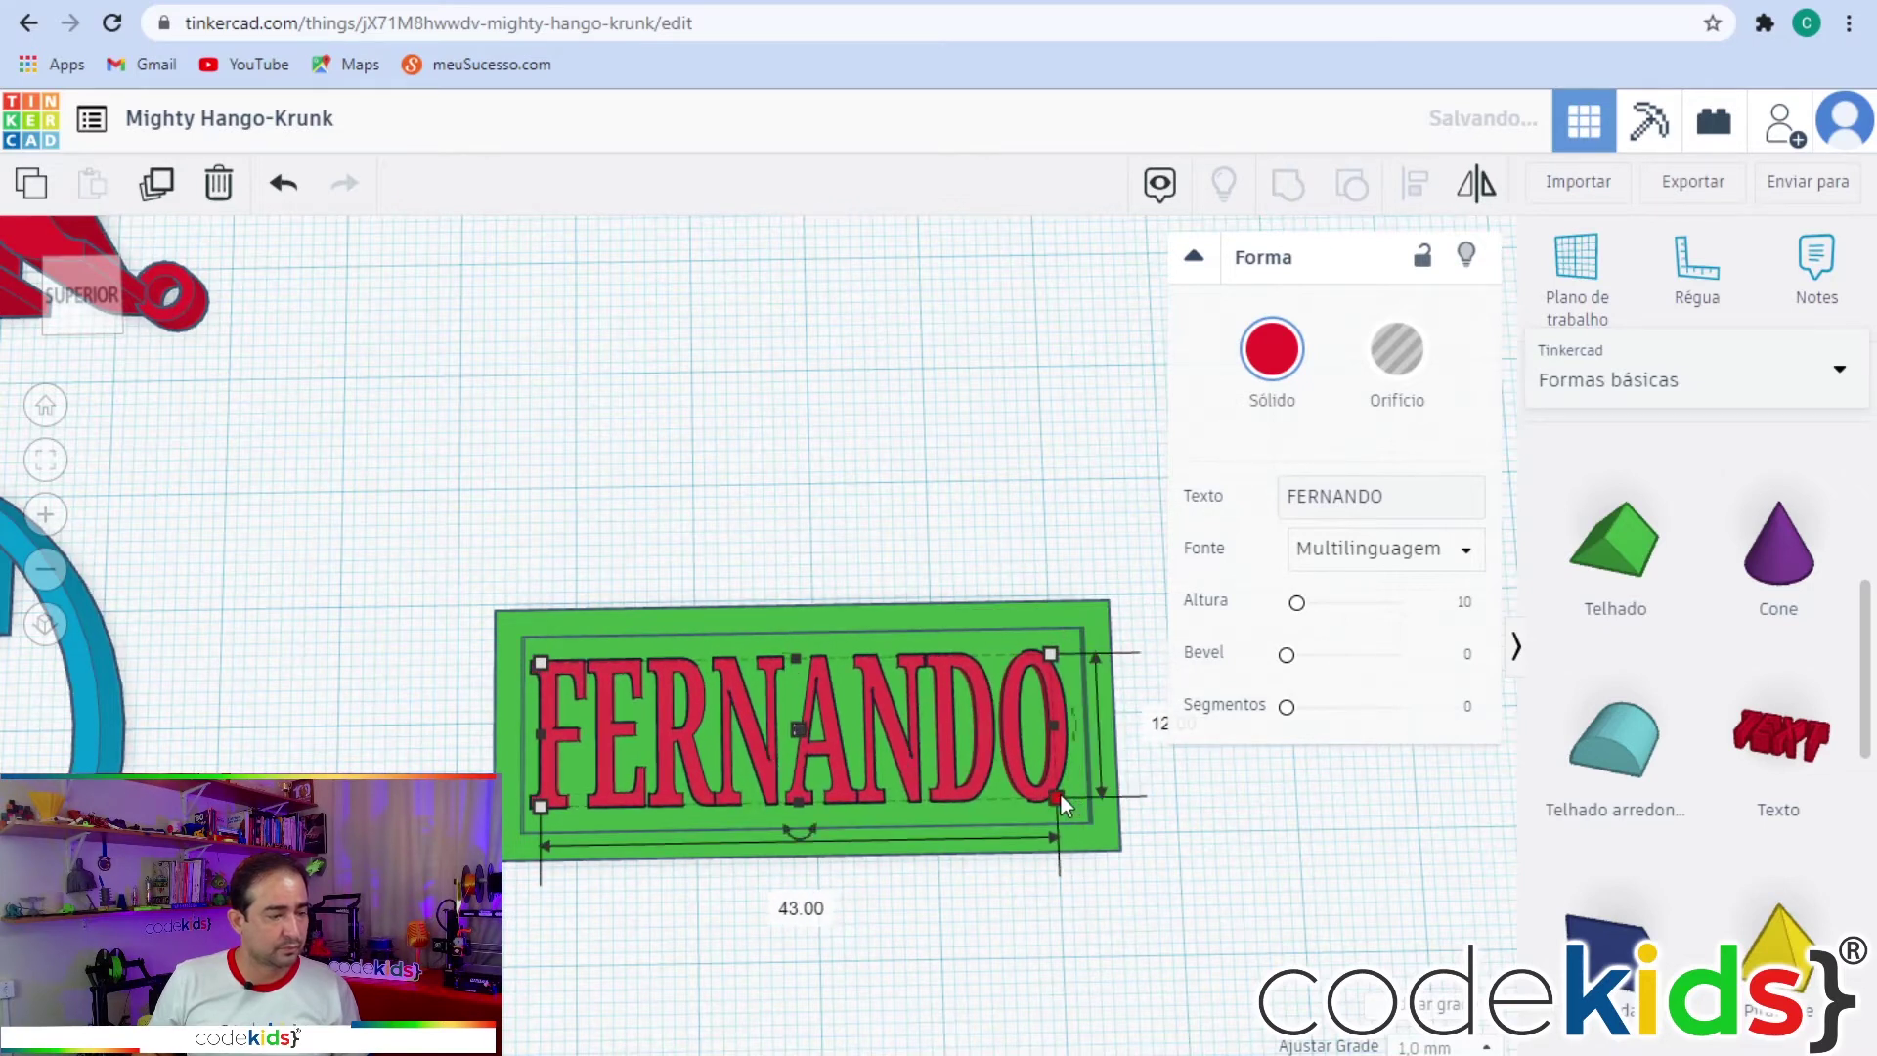
left_click_drag(540, 665, 559, 669)
left_click(846, 978)
Centre the resized name text on the green plate again in both directions and check its margins to the rim.
left_click_drag(1161, 950, 420, 499)
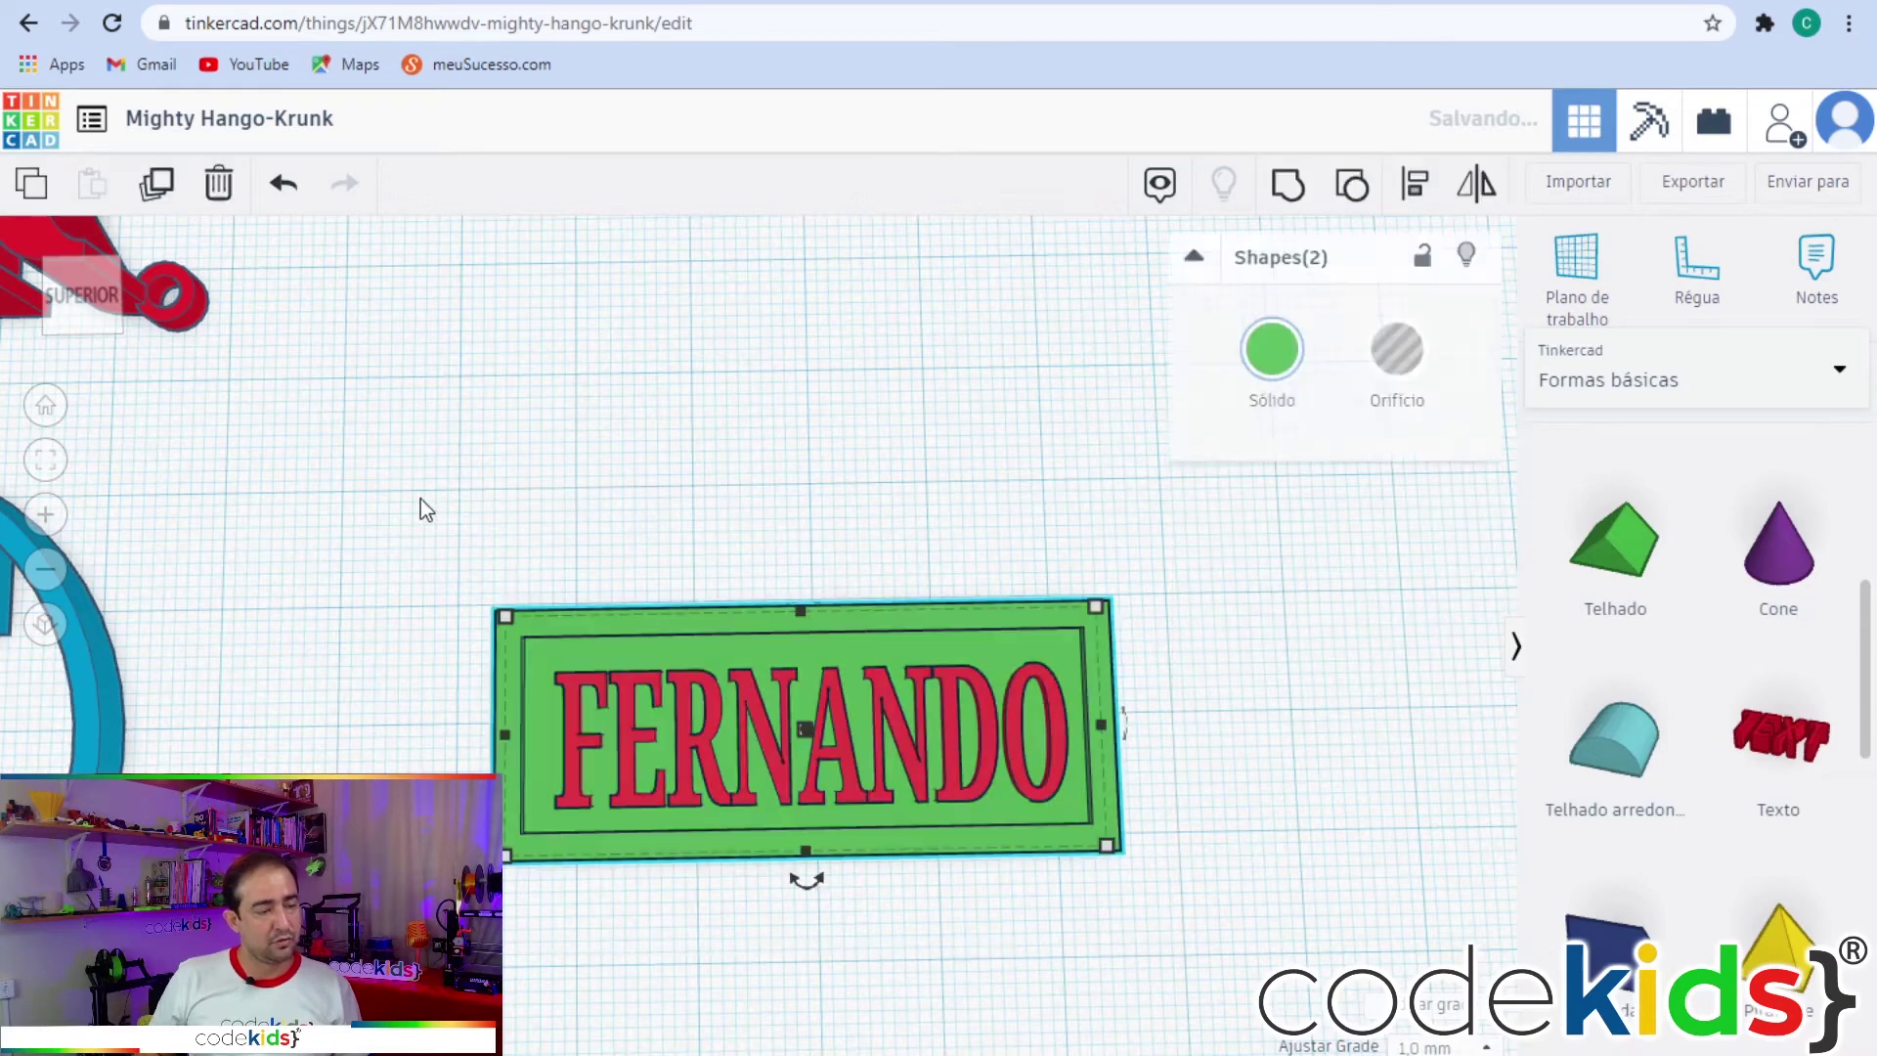
left_click(1415, 195)
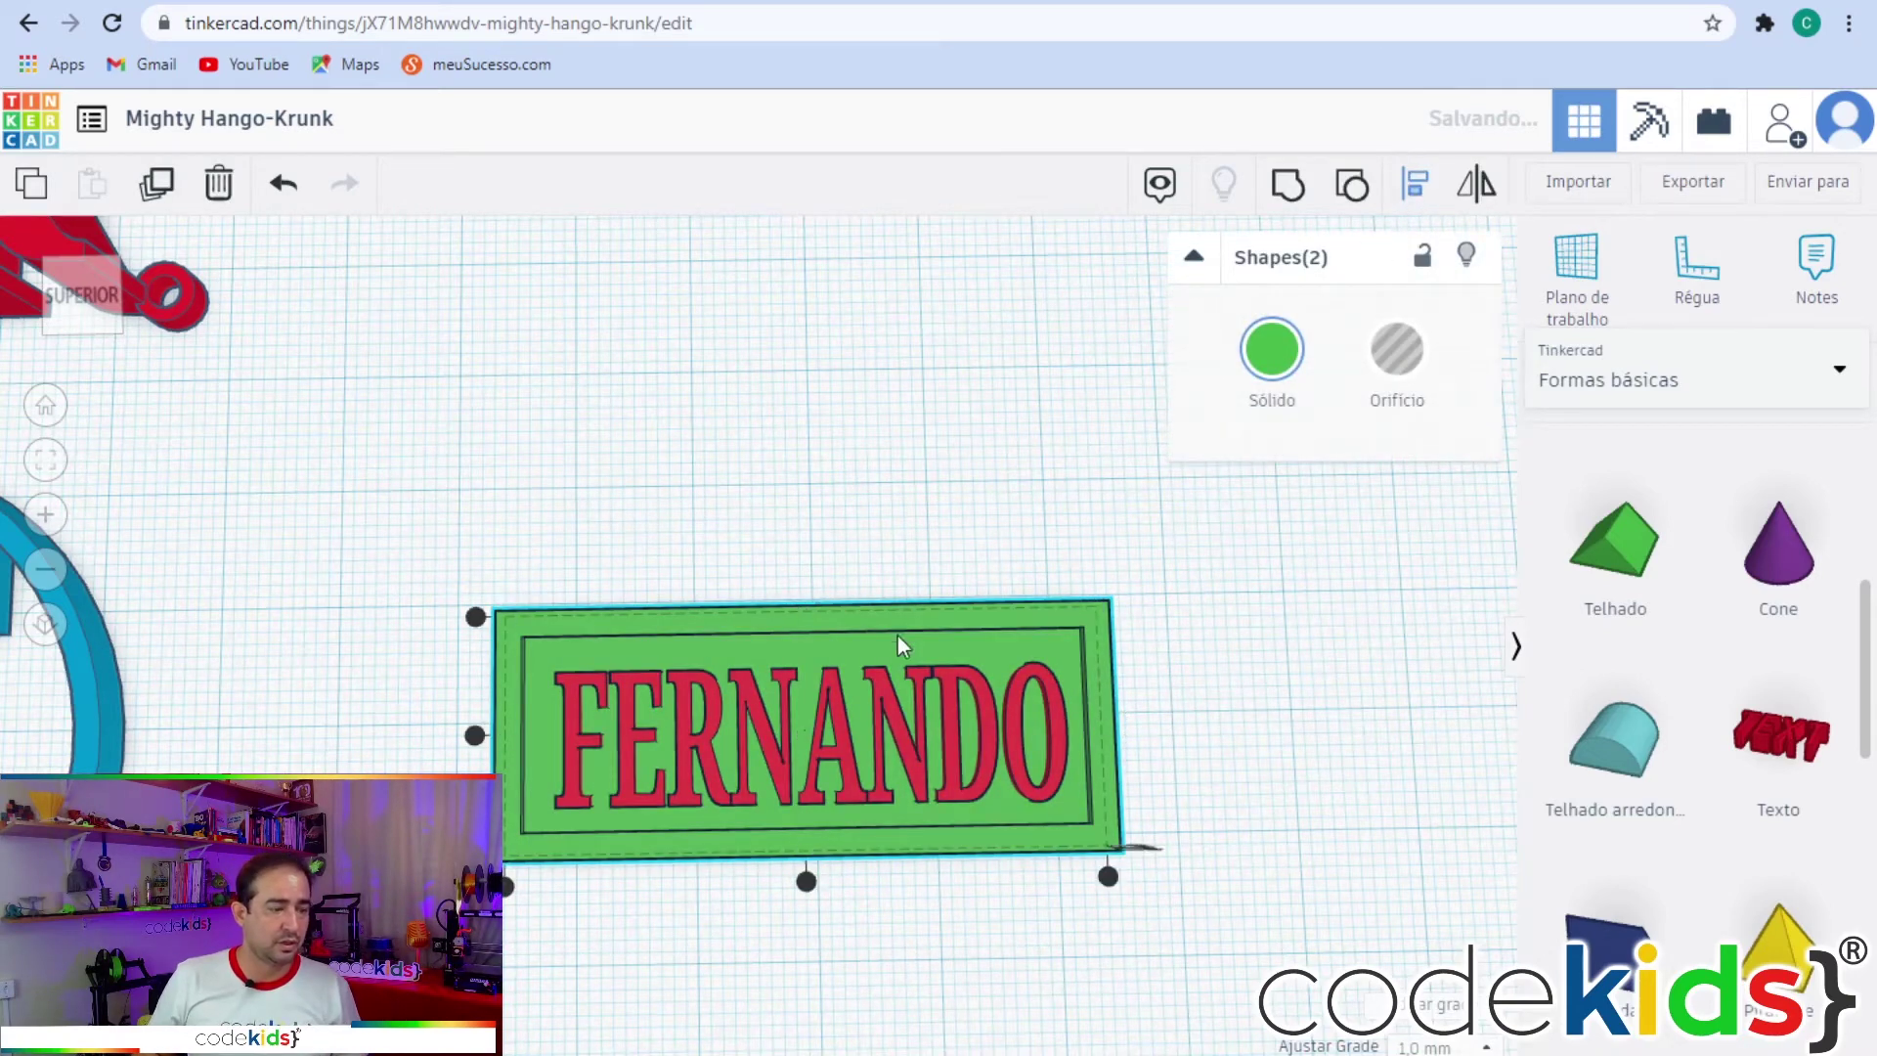
left_click(805, 879)
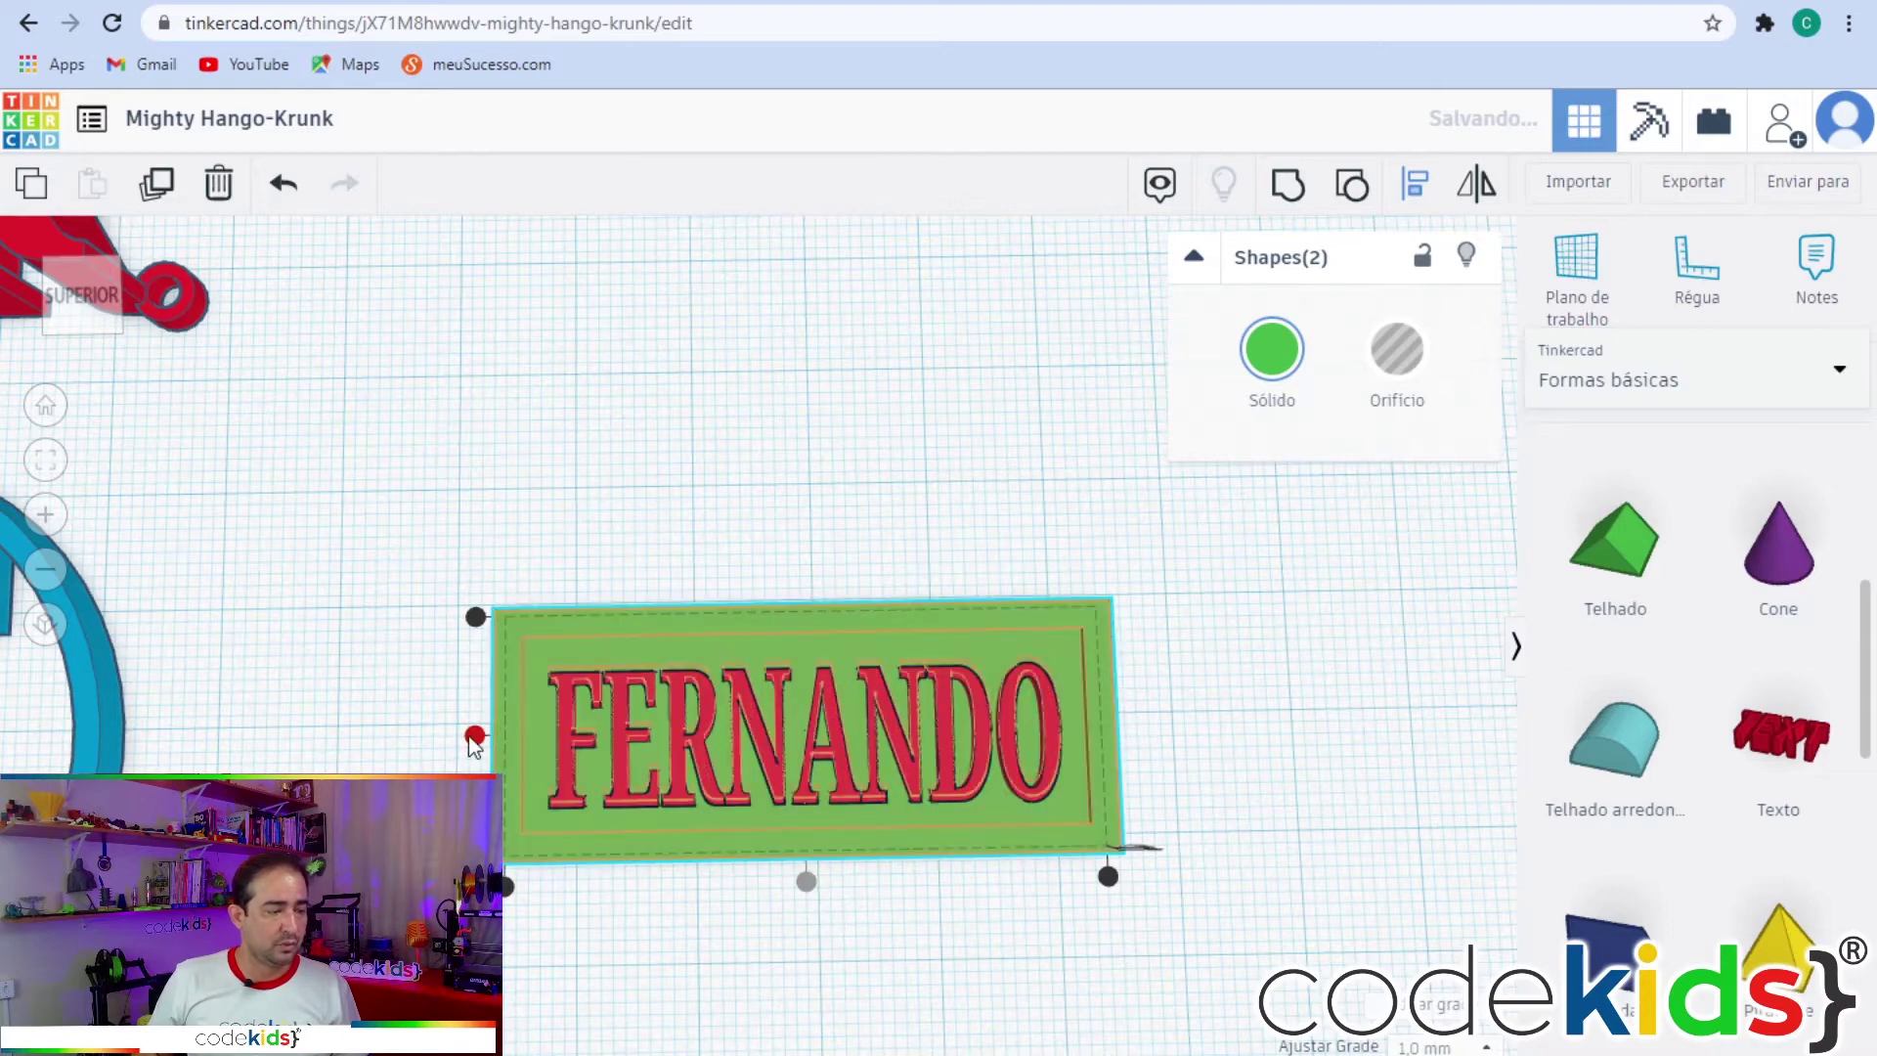
left_click(474, 735)
left_click(721, 483)
right_click_drag(683, 975, 728, 908)
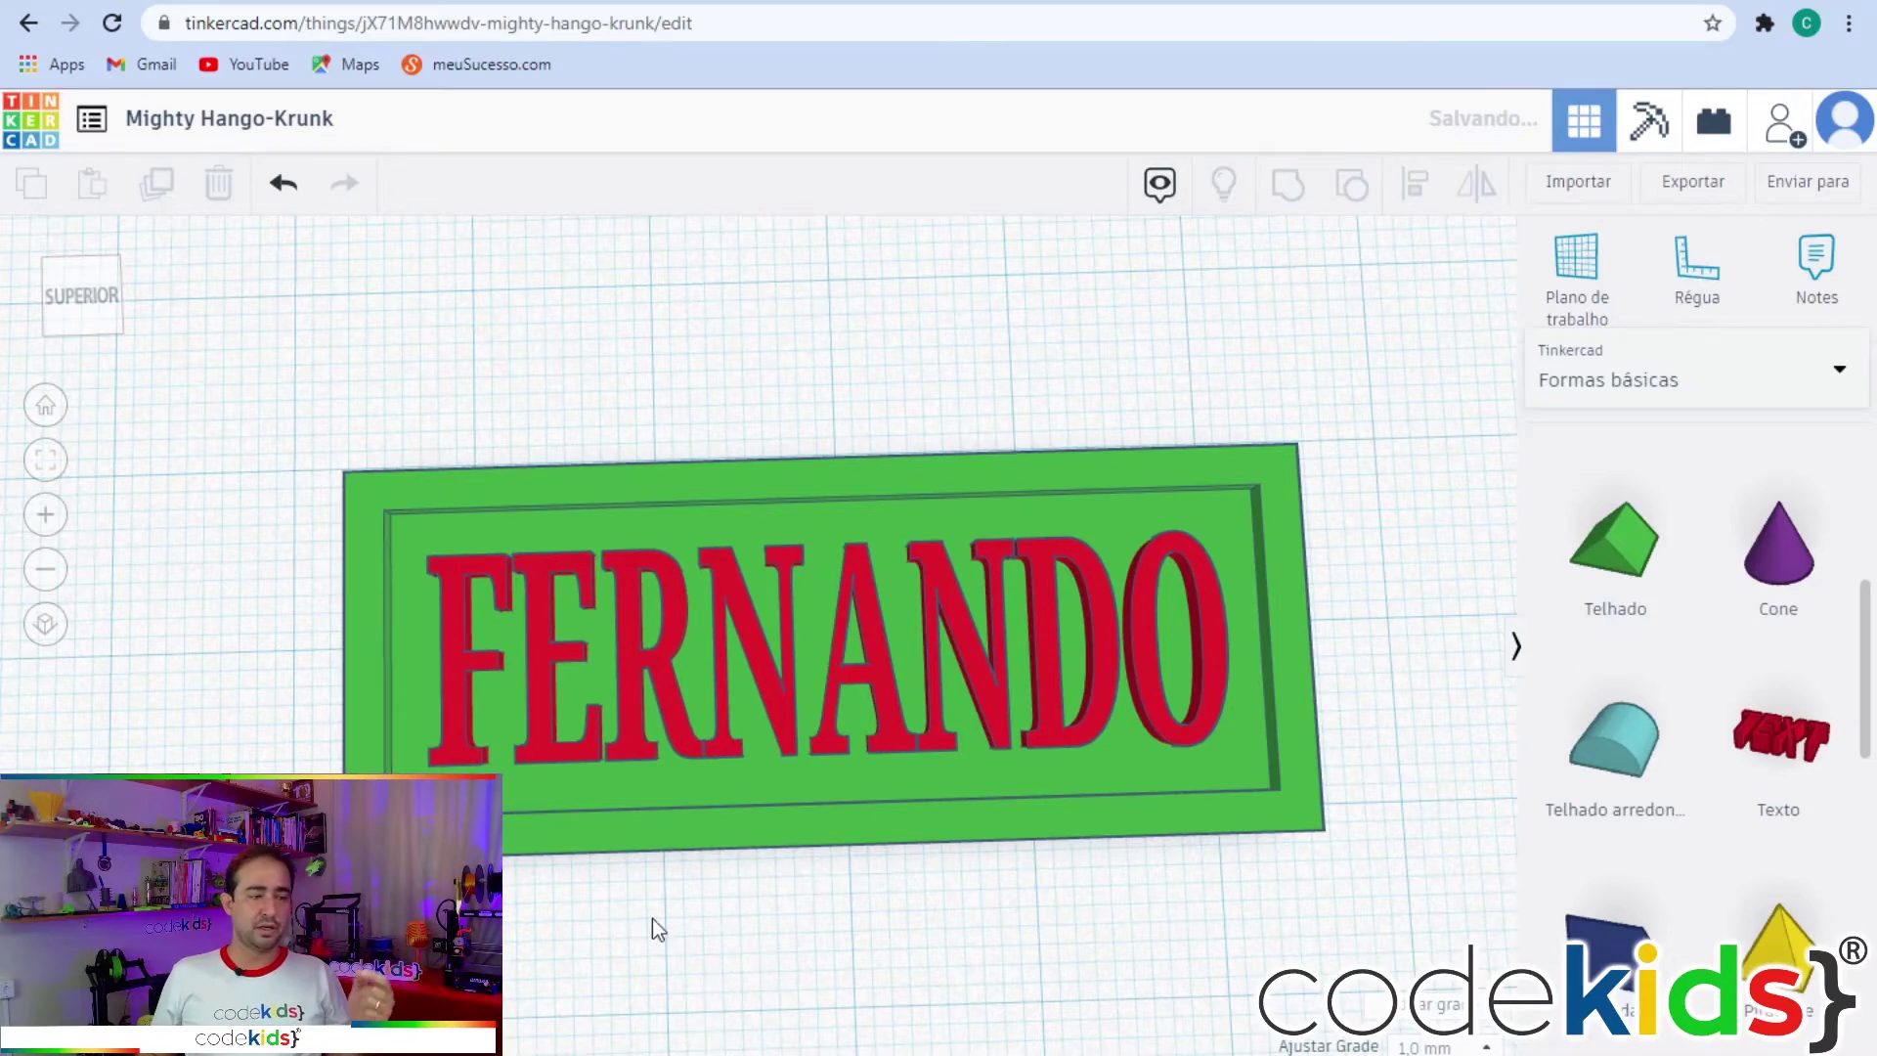
scroll(788, 831, "down", 5)
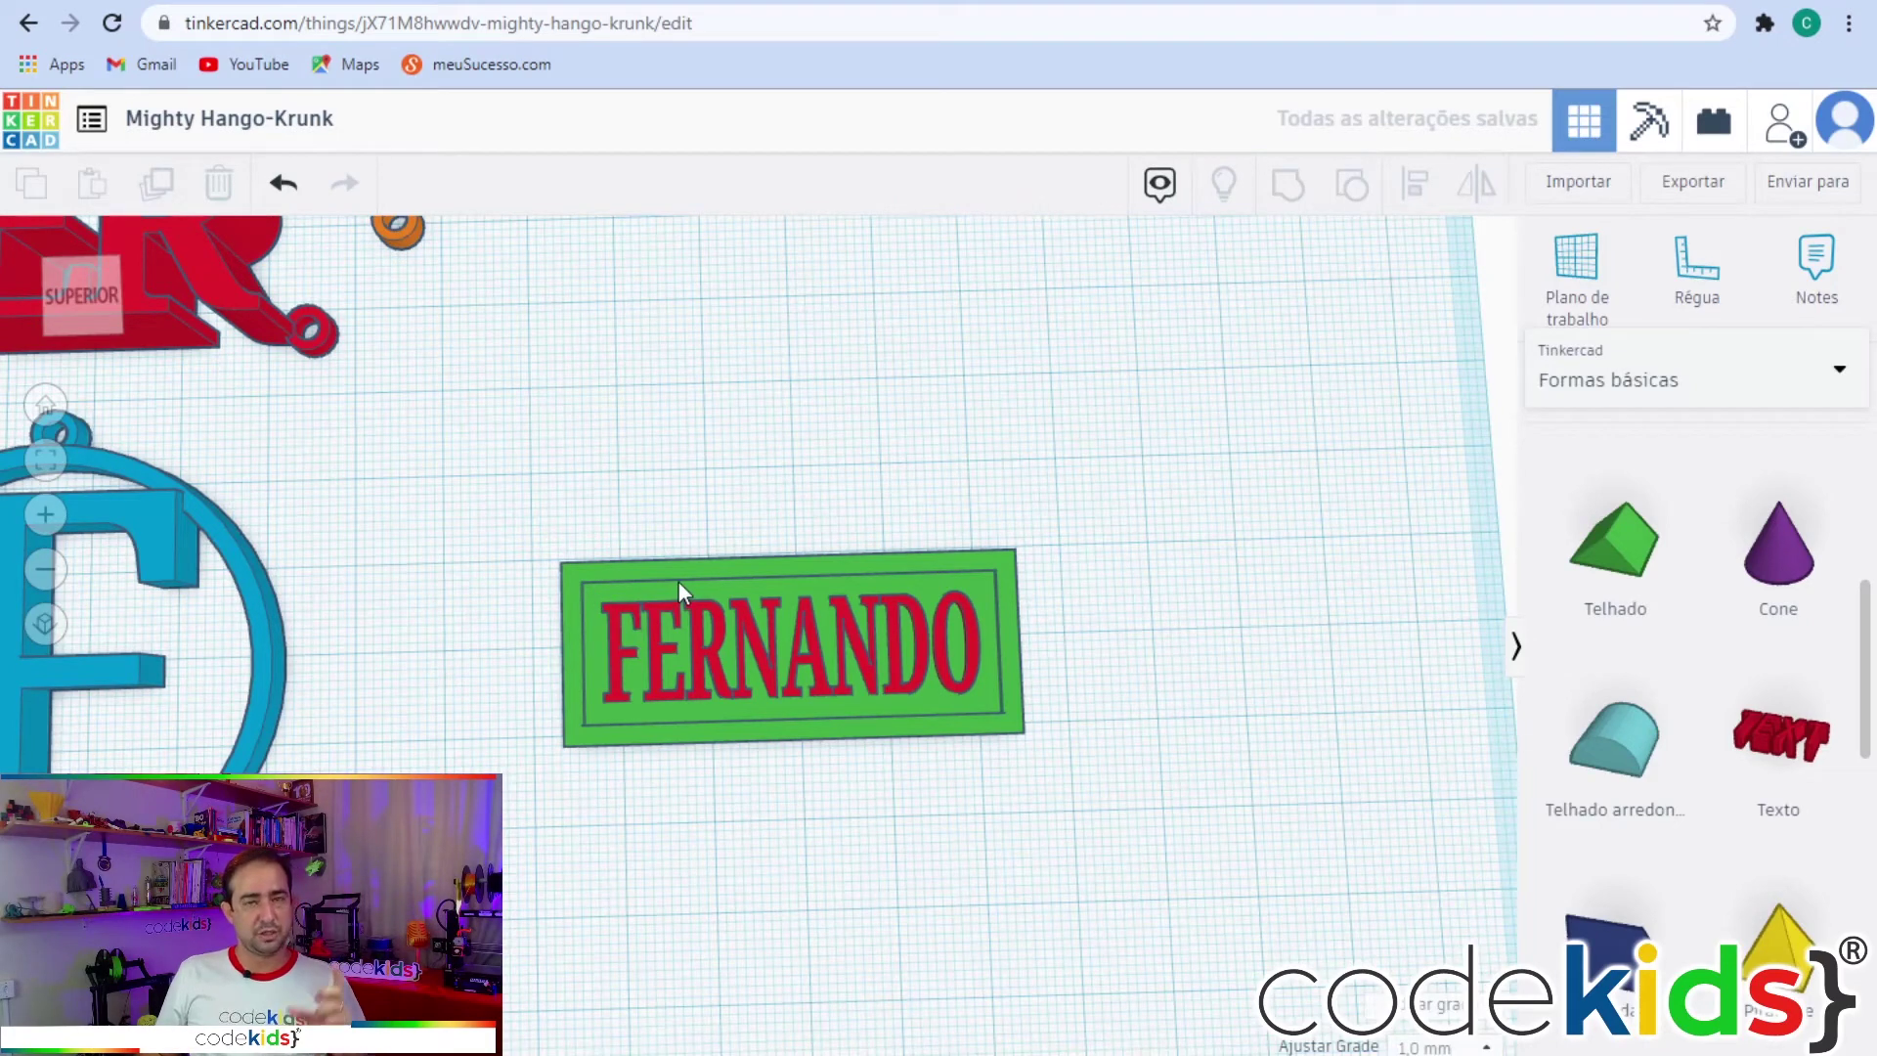
scroll(490, 571, "up", 5)
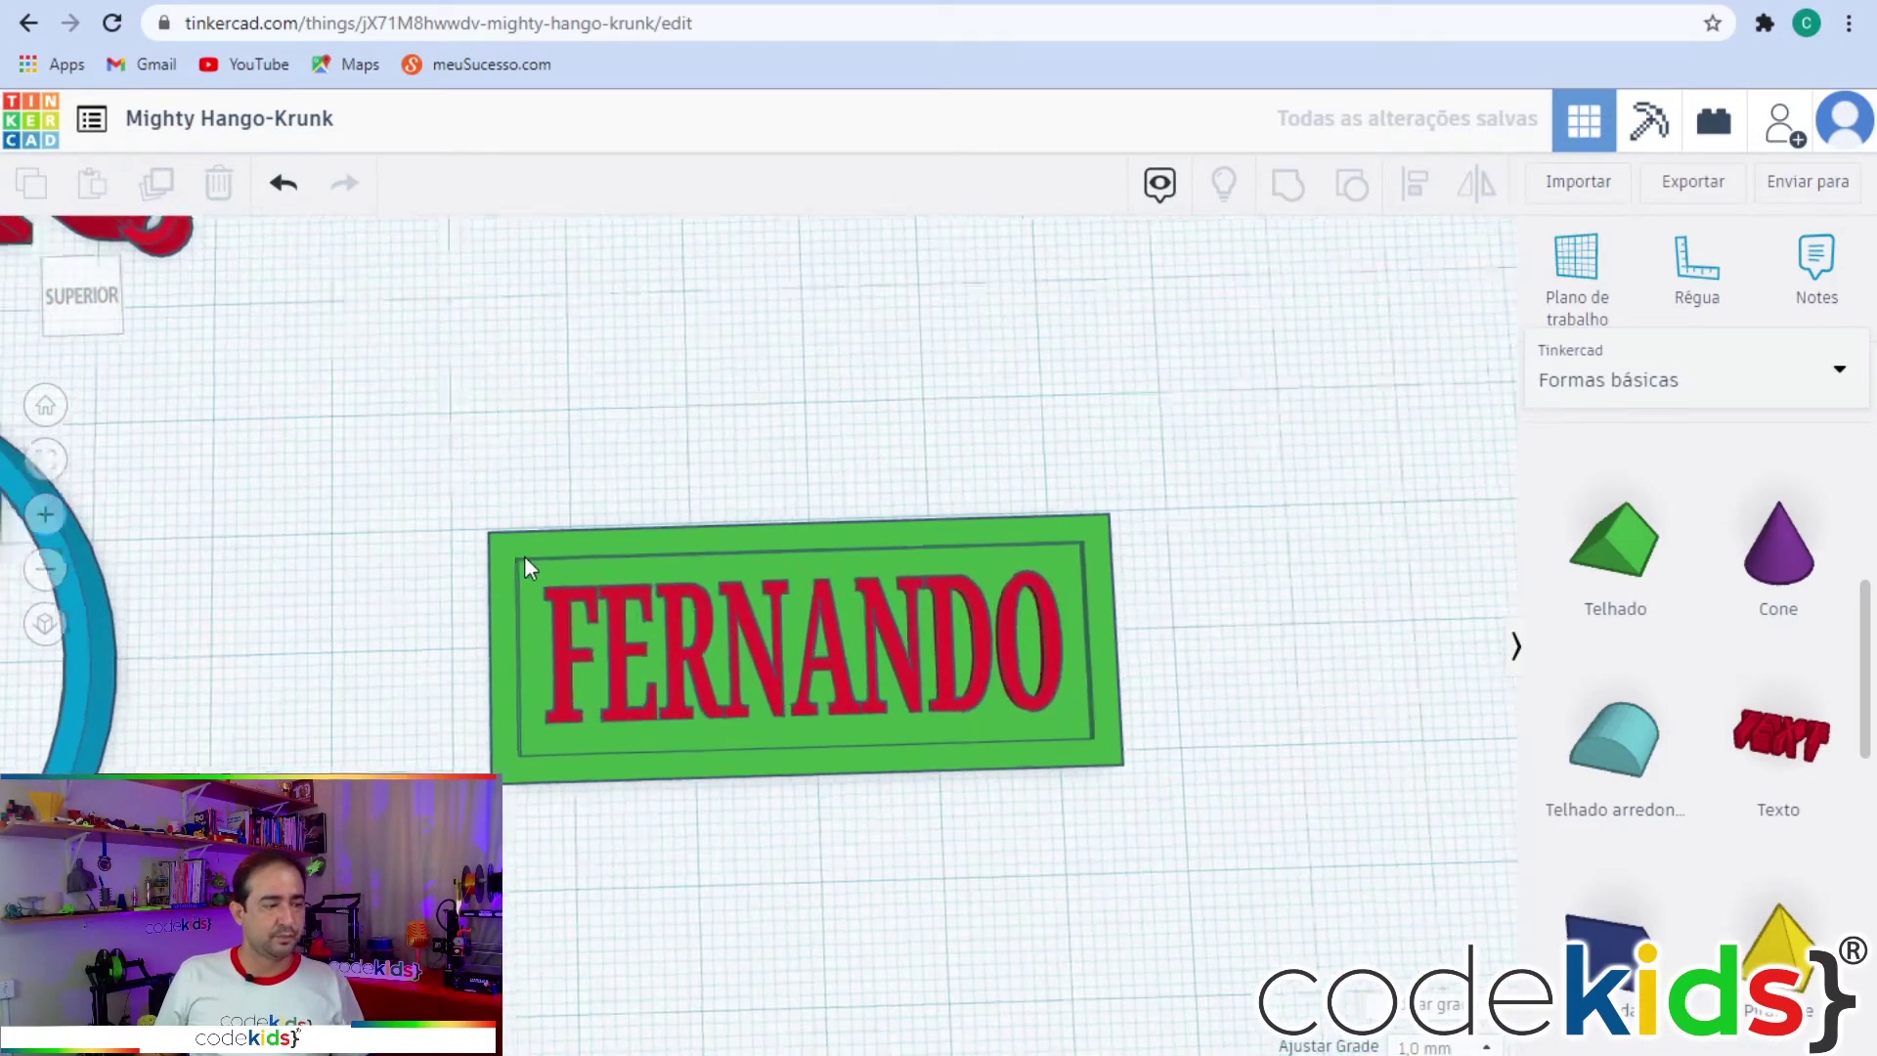
right_click_drag(524, 479, 636, 406)
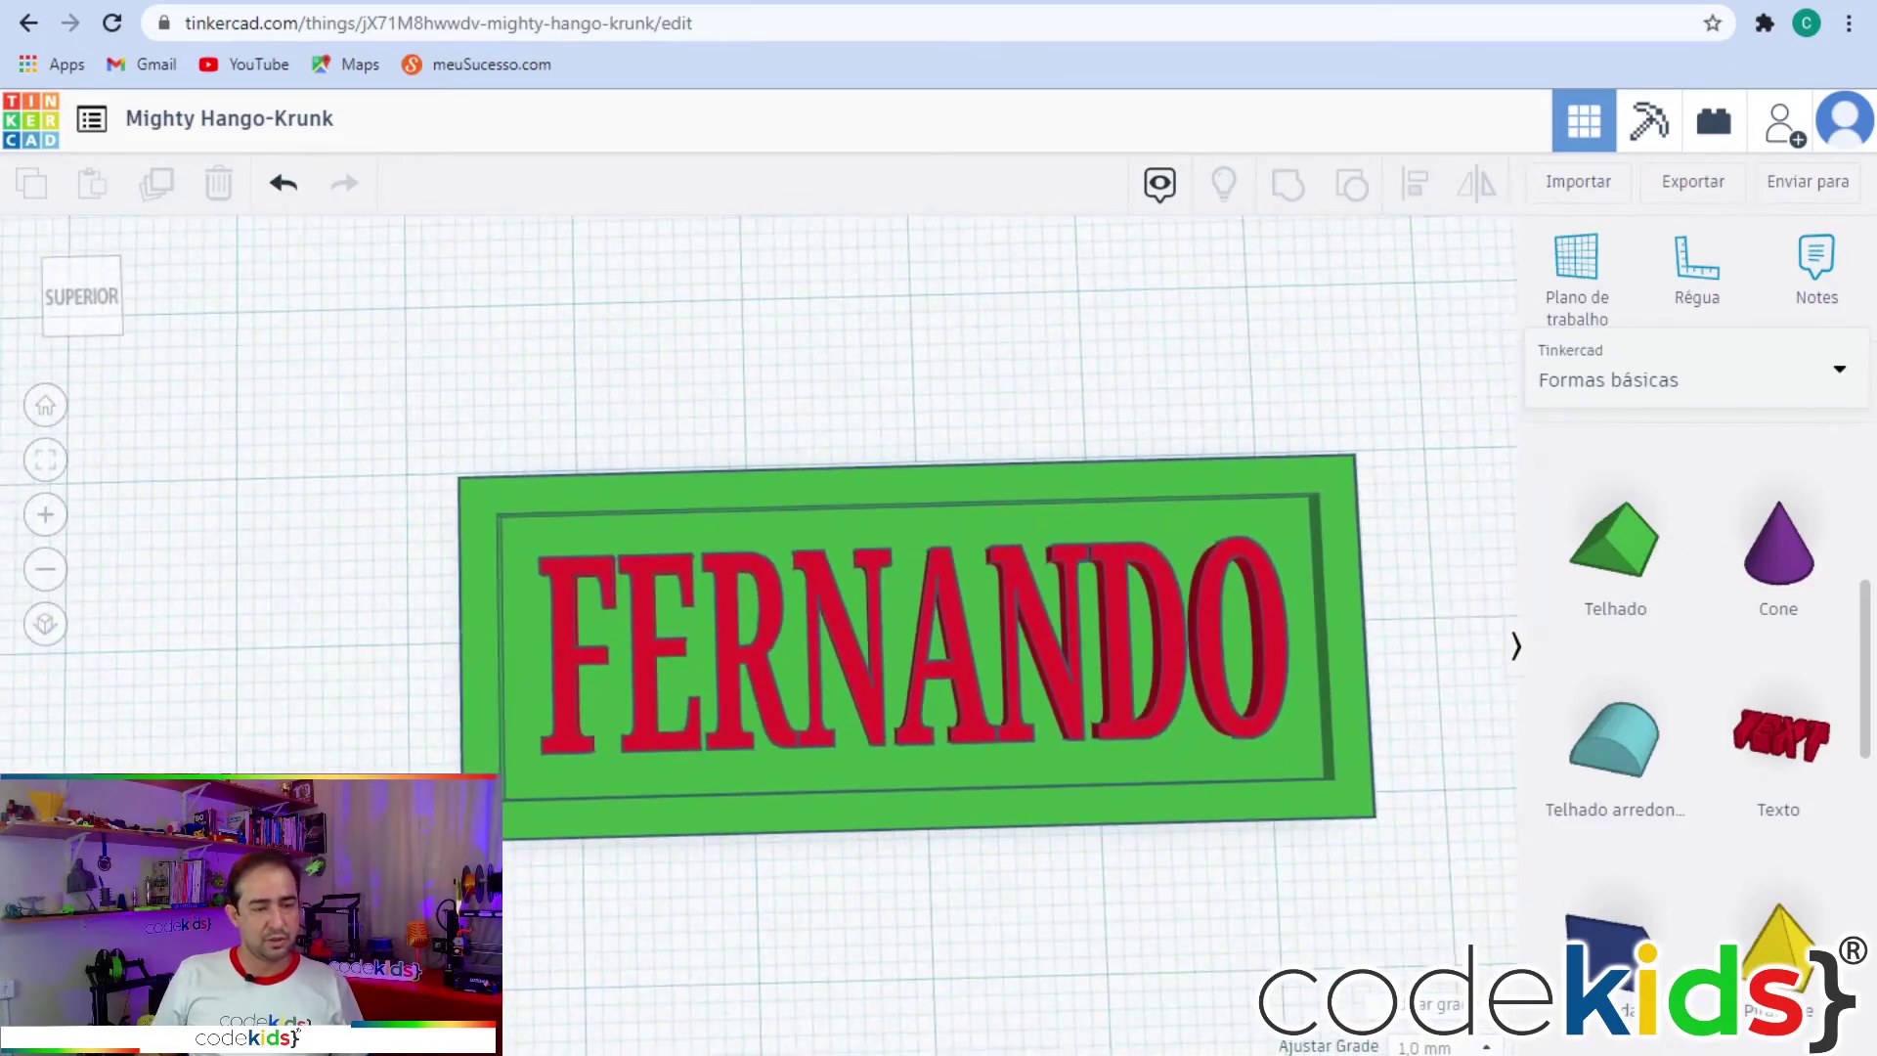
Add a hole box in front of the plate's left end and set its base to 2 mm by 2 mm.
scroll(1720, 685, "up", 5)
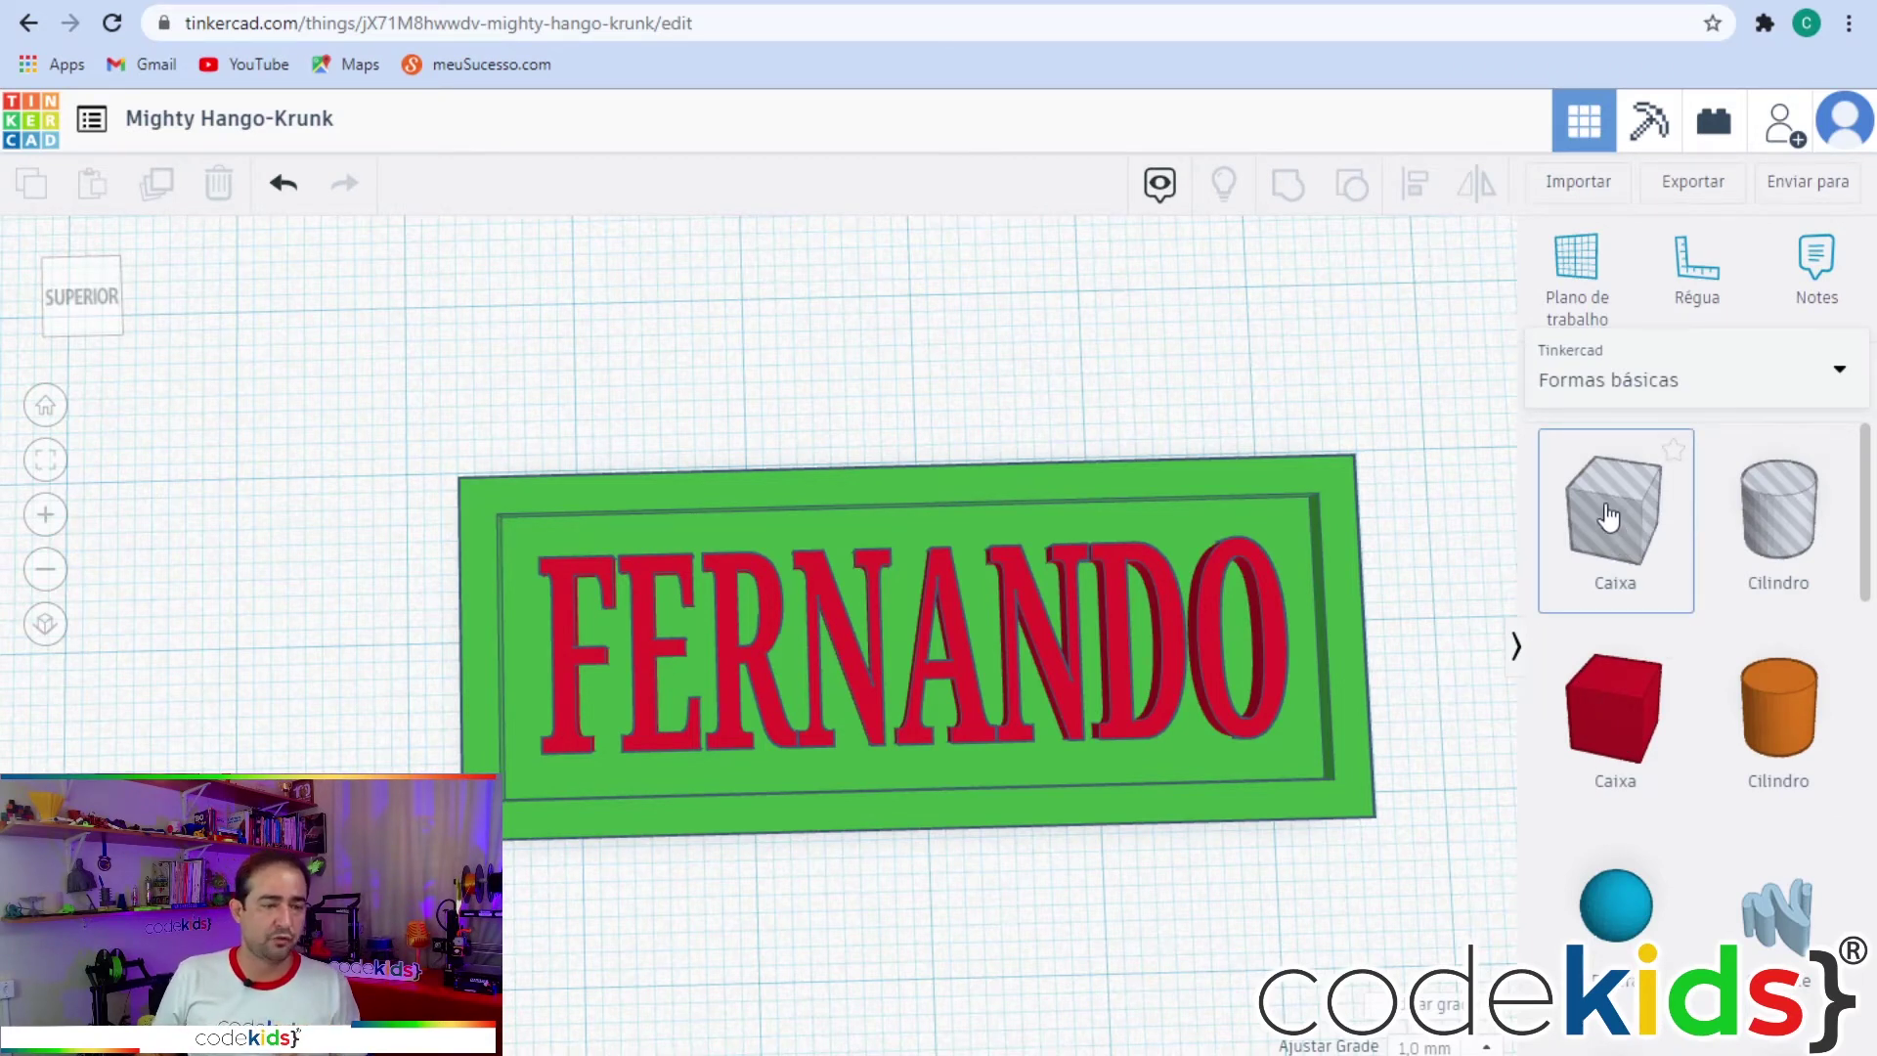
left_click_drag(1622, 537, 811, 791)
right_click_drag(1429, 839, 1024, 688)
right_click_drag(877, 741, 1081, 900)
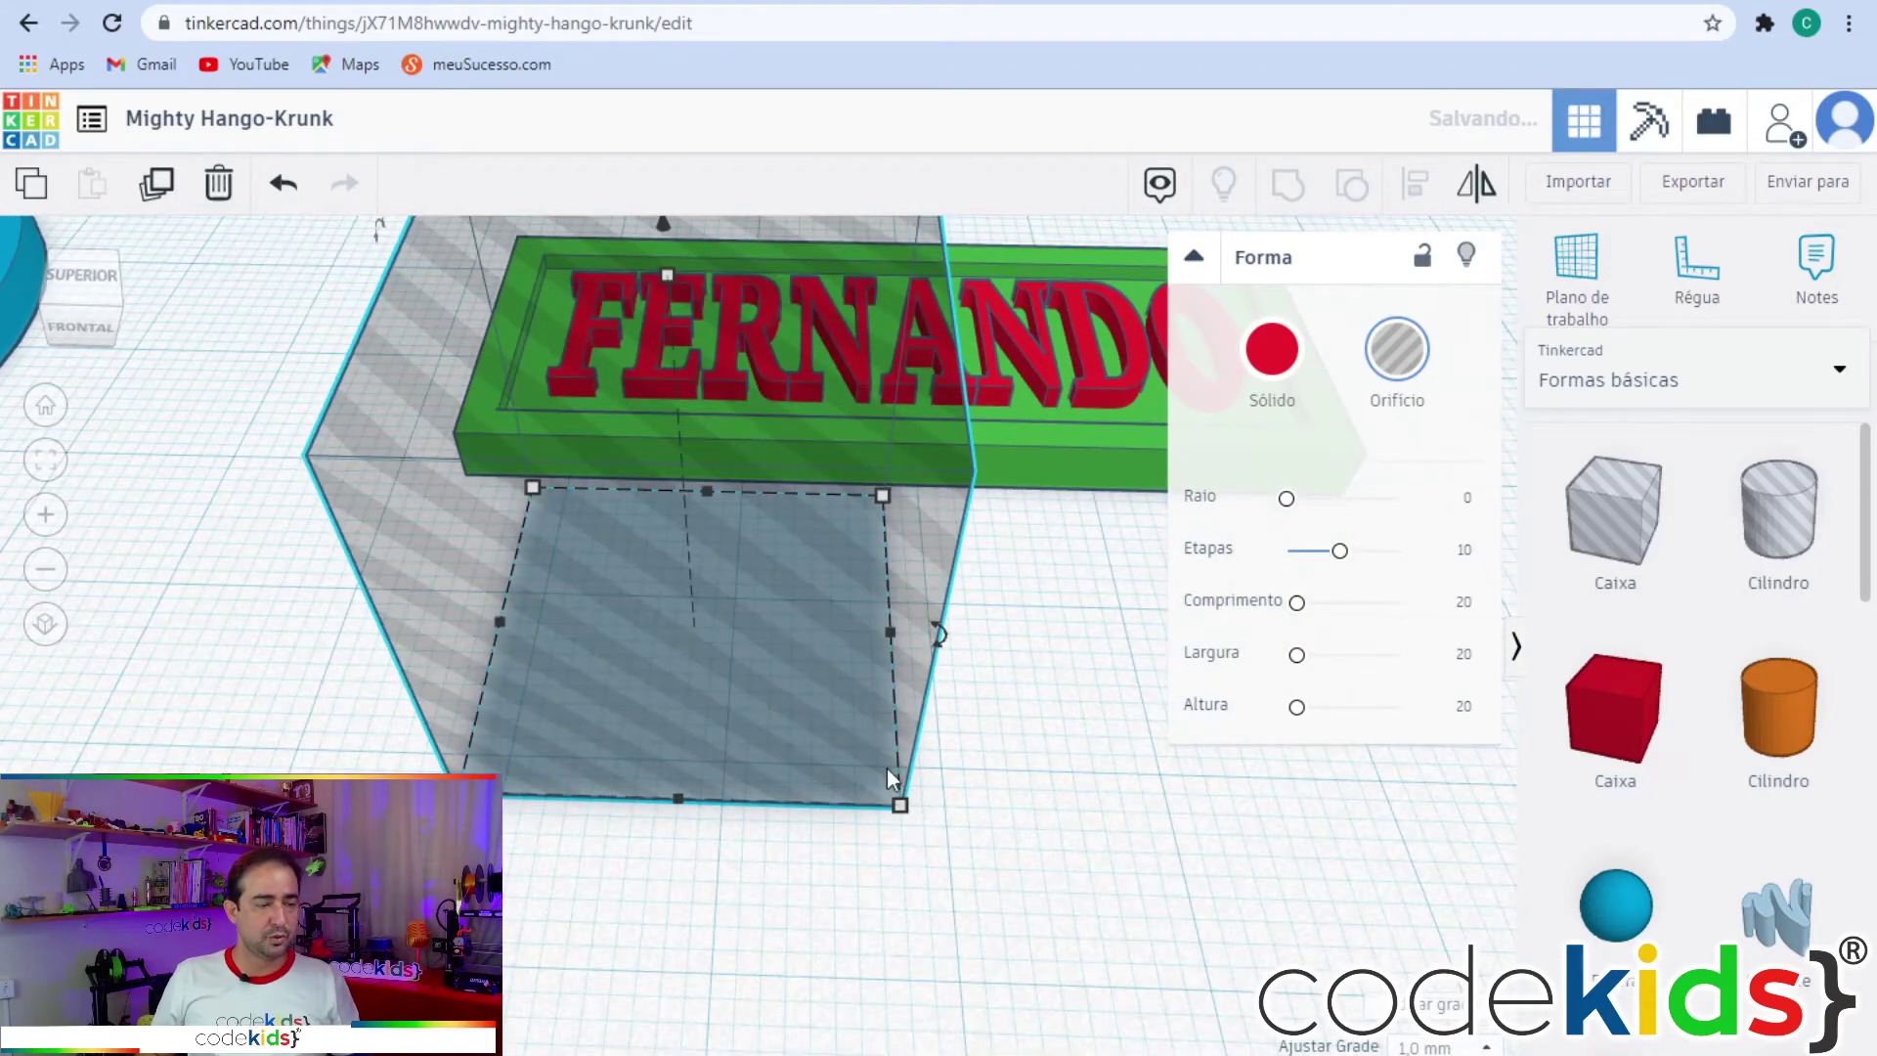
right_click_drag(901, 796, 1087, 866)
mouse_move(909, 888)
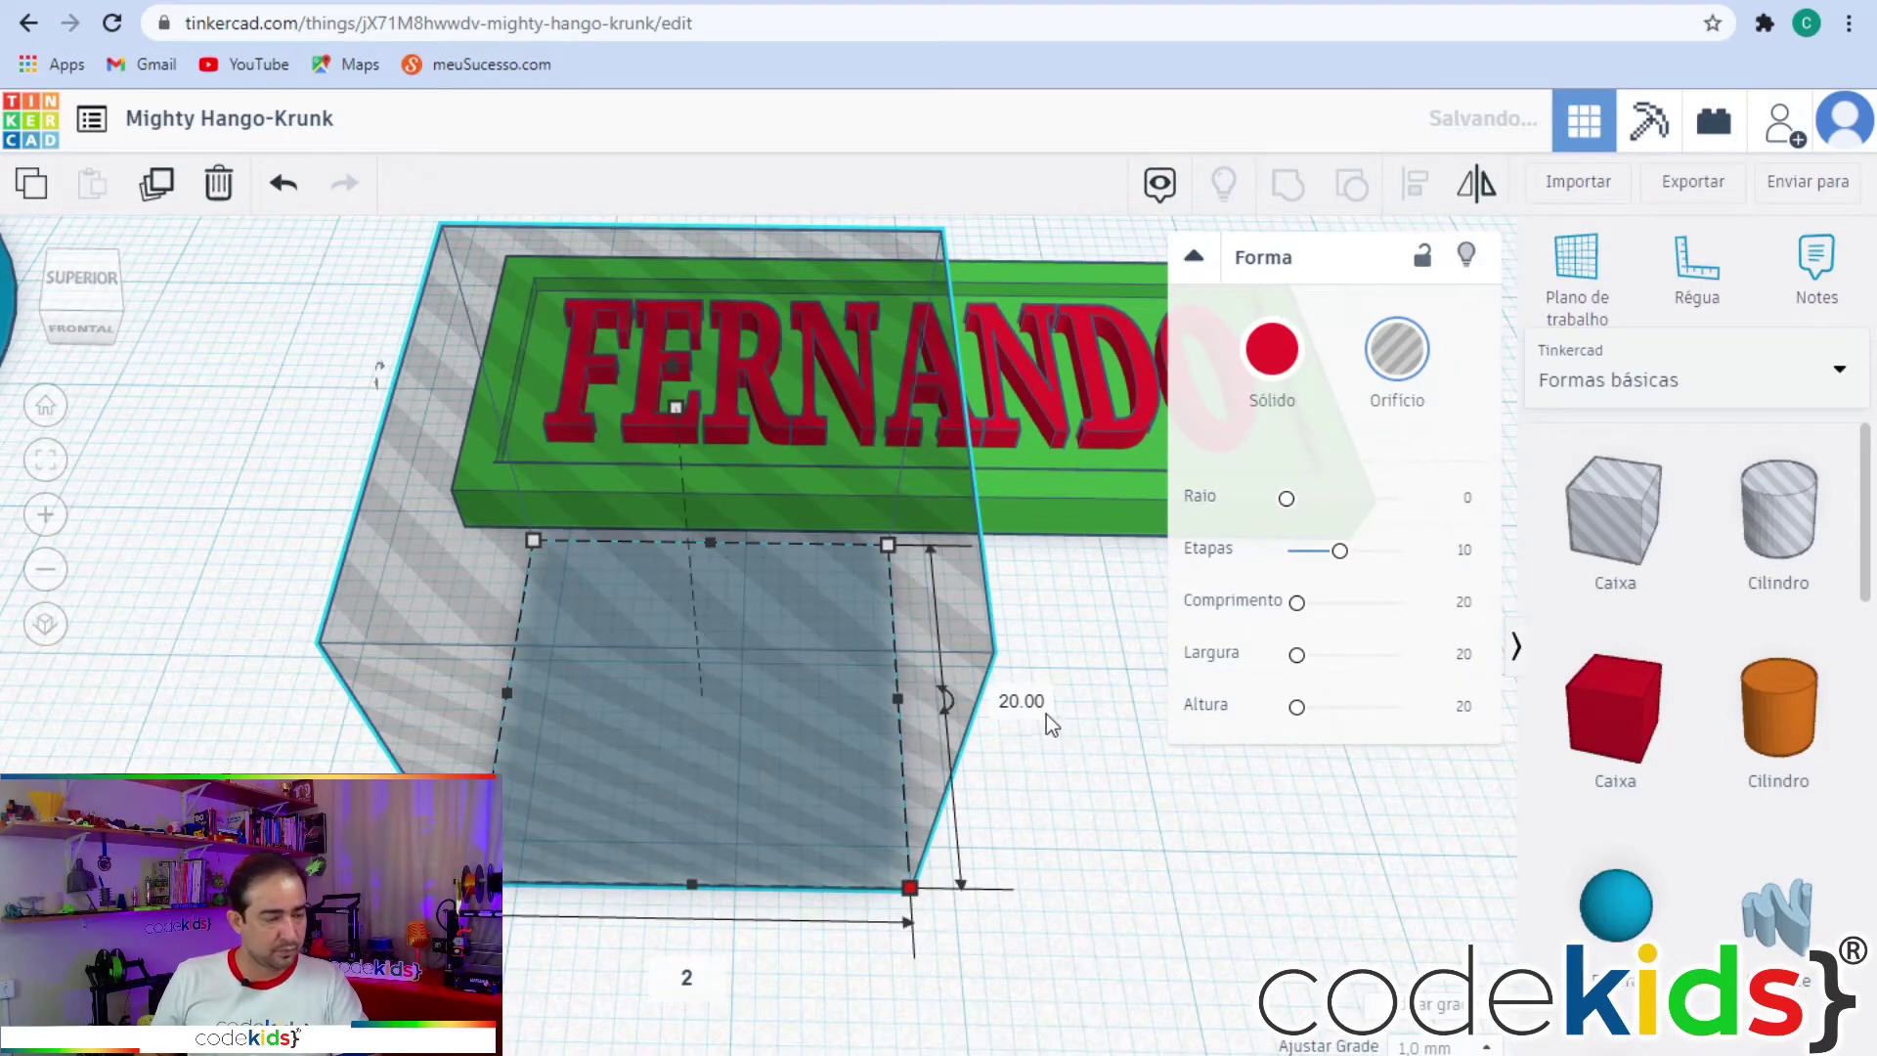
key("Tab")
type("2")
key("Return")
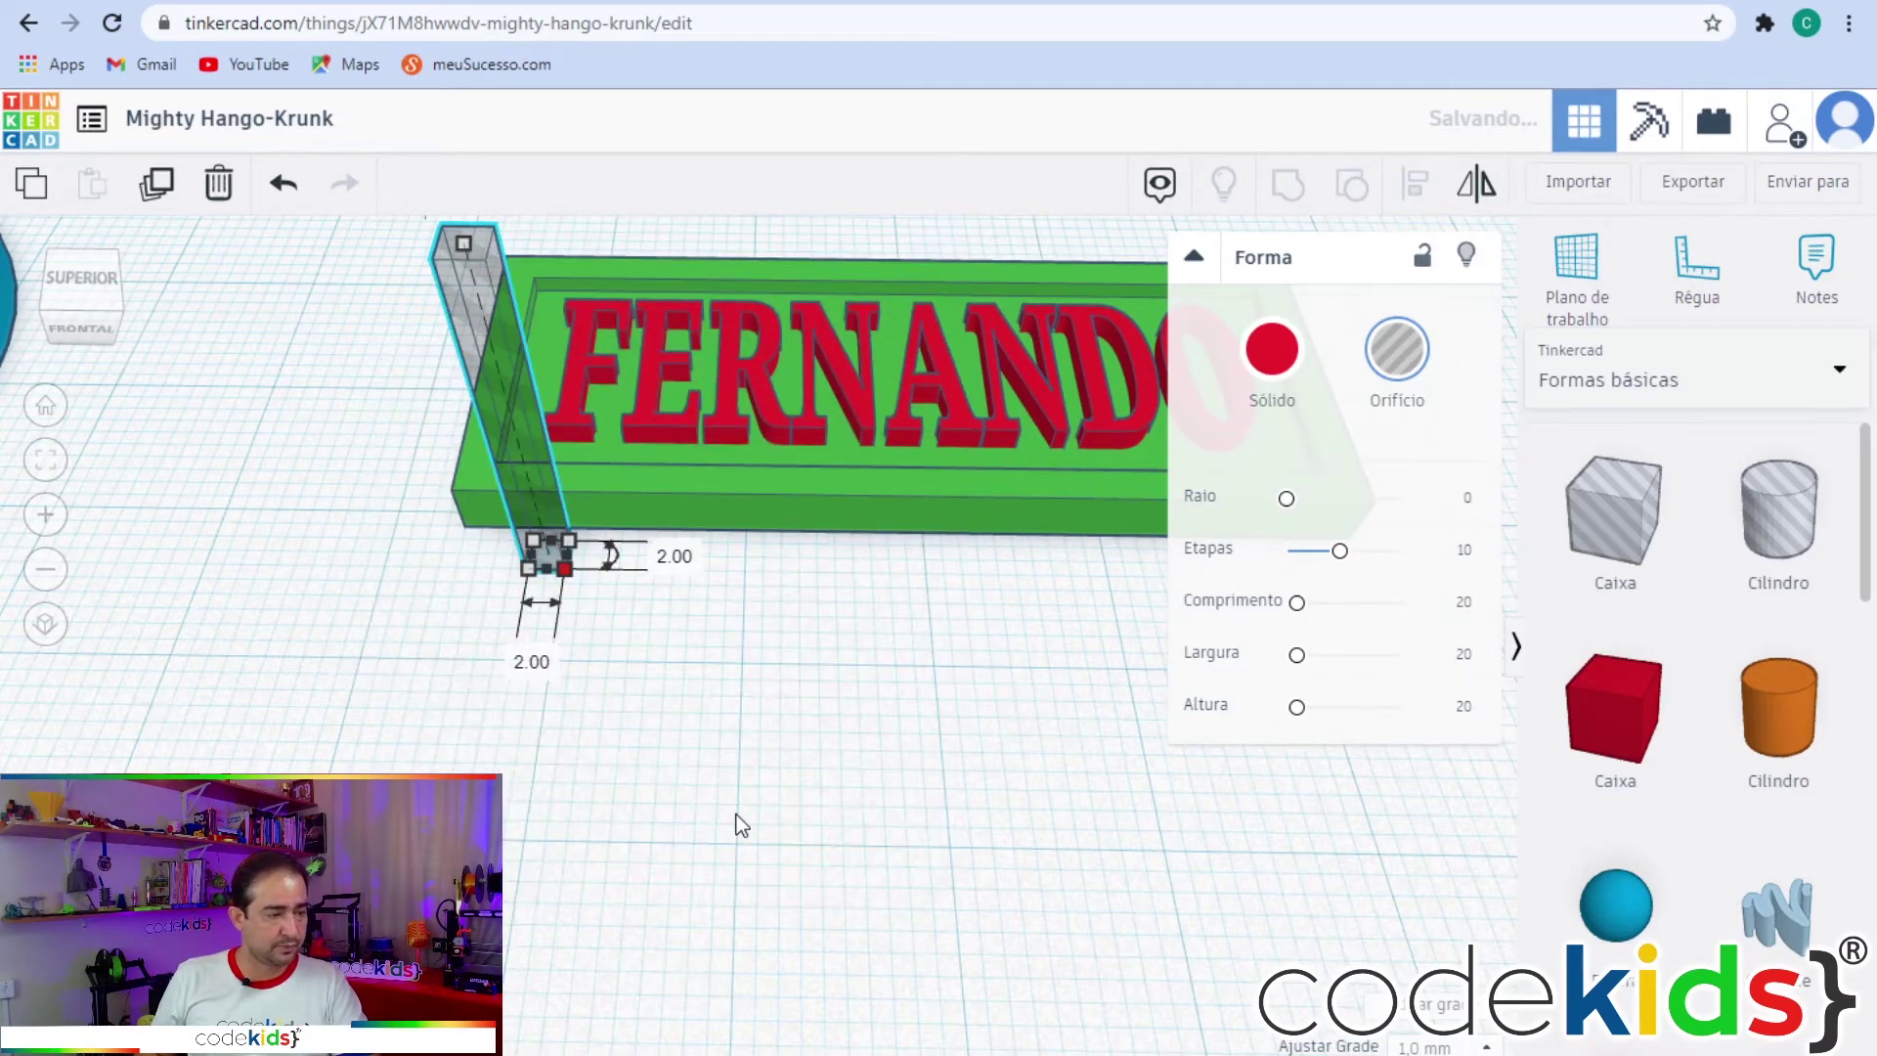
Move the 2 mm hole box back across the plate to the back-left corner of the recess, beside the first letter.
right_click_drag(701, 774, 719, 774)
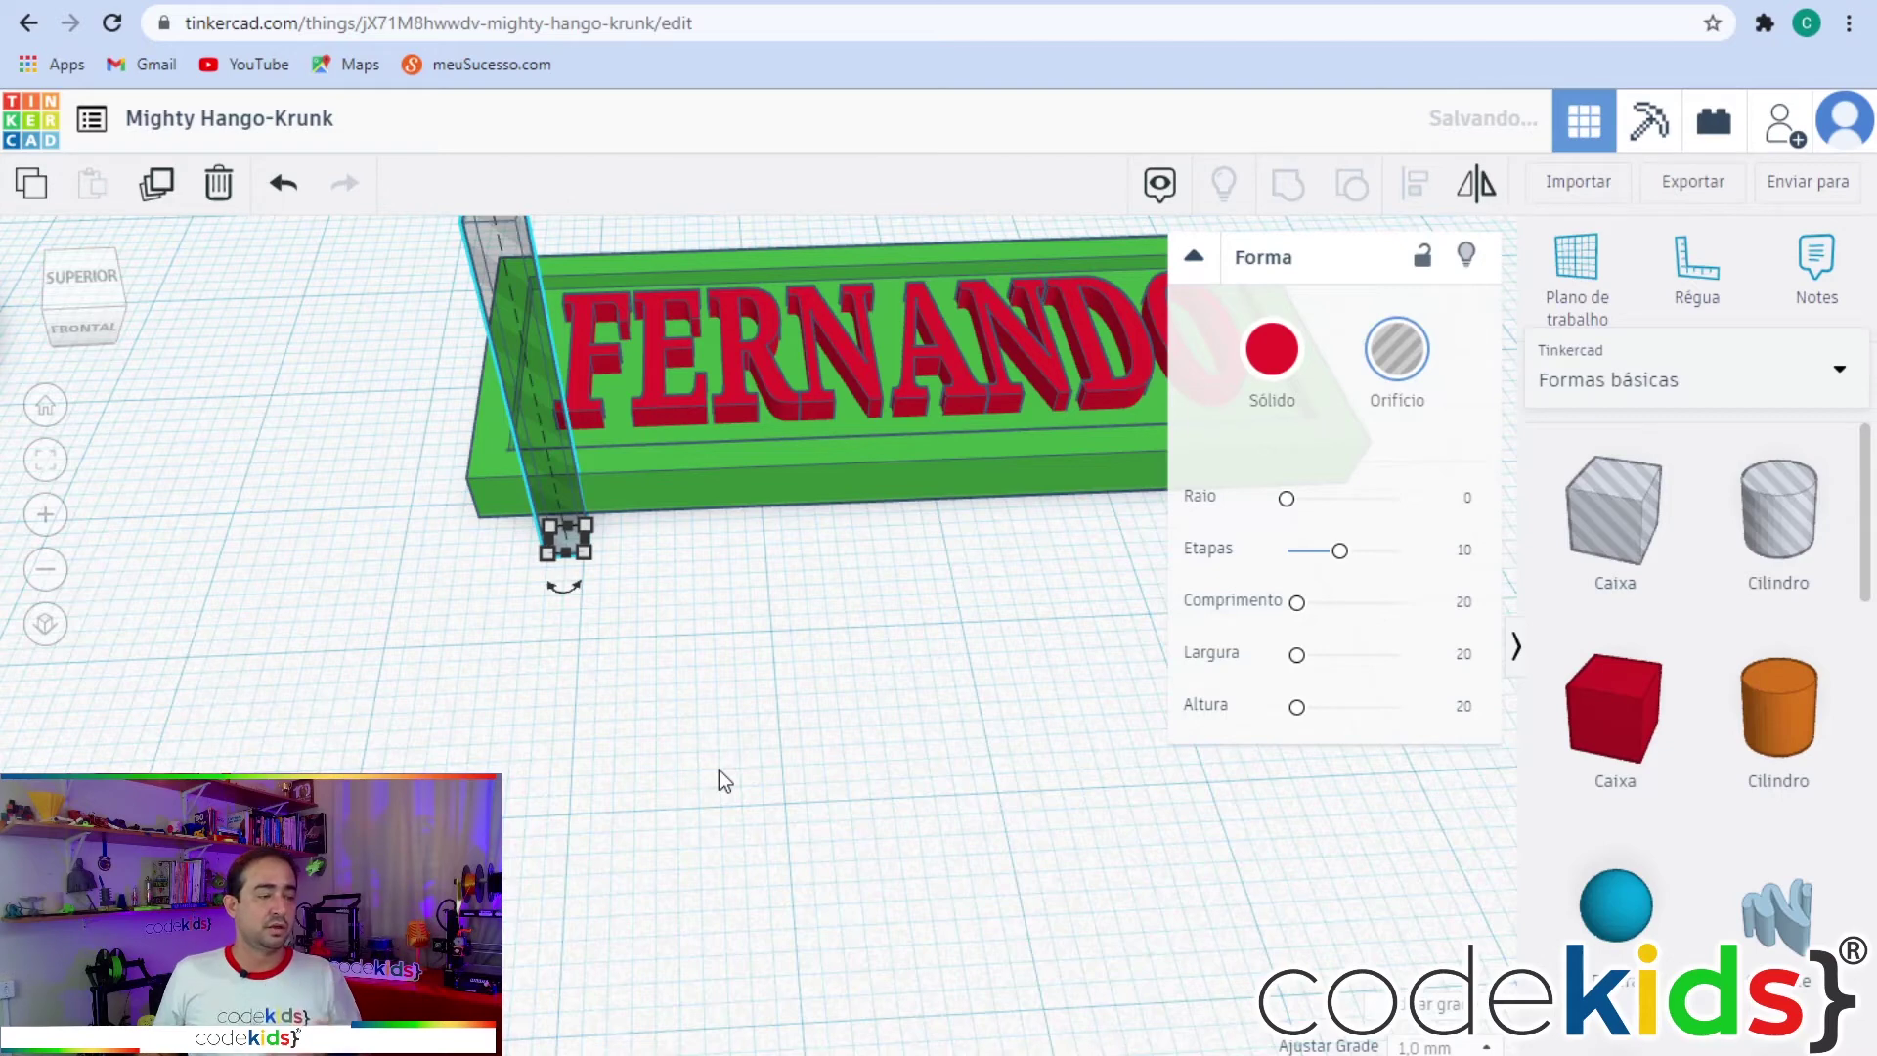
right_click_drag(679, 684, 745, 737)
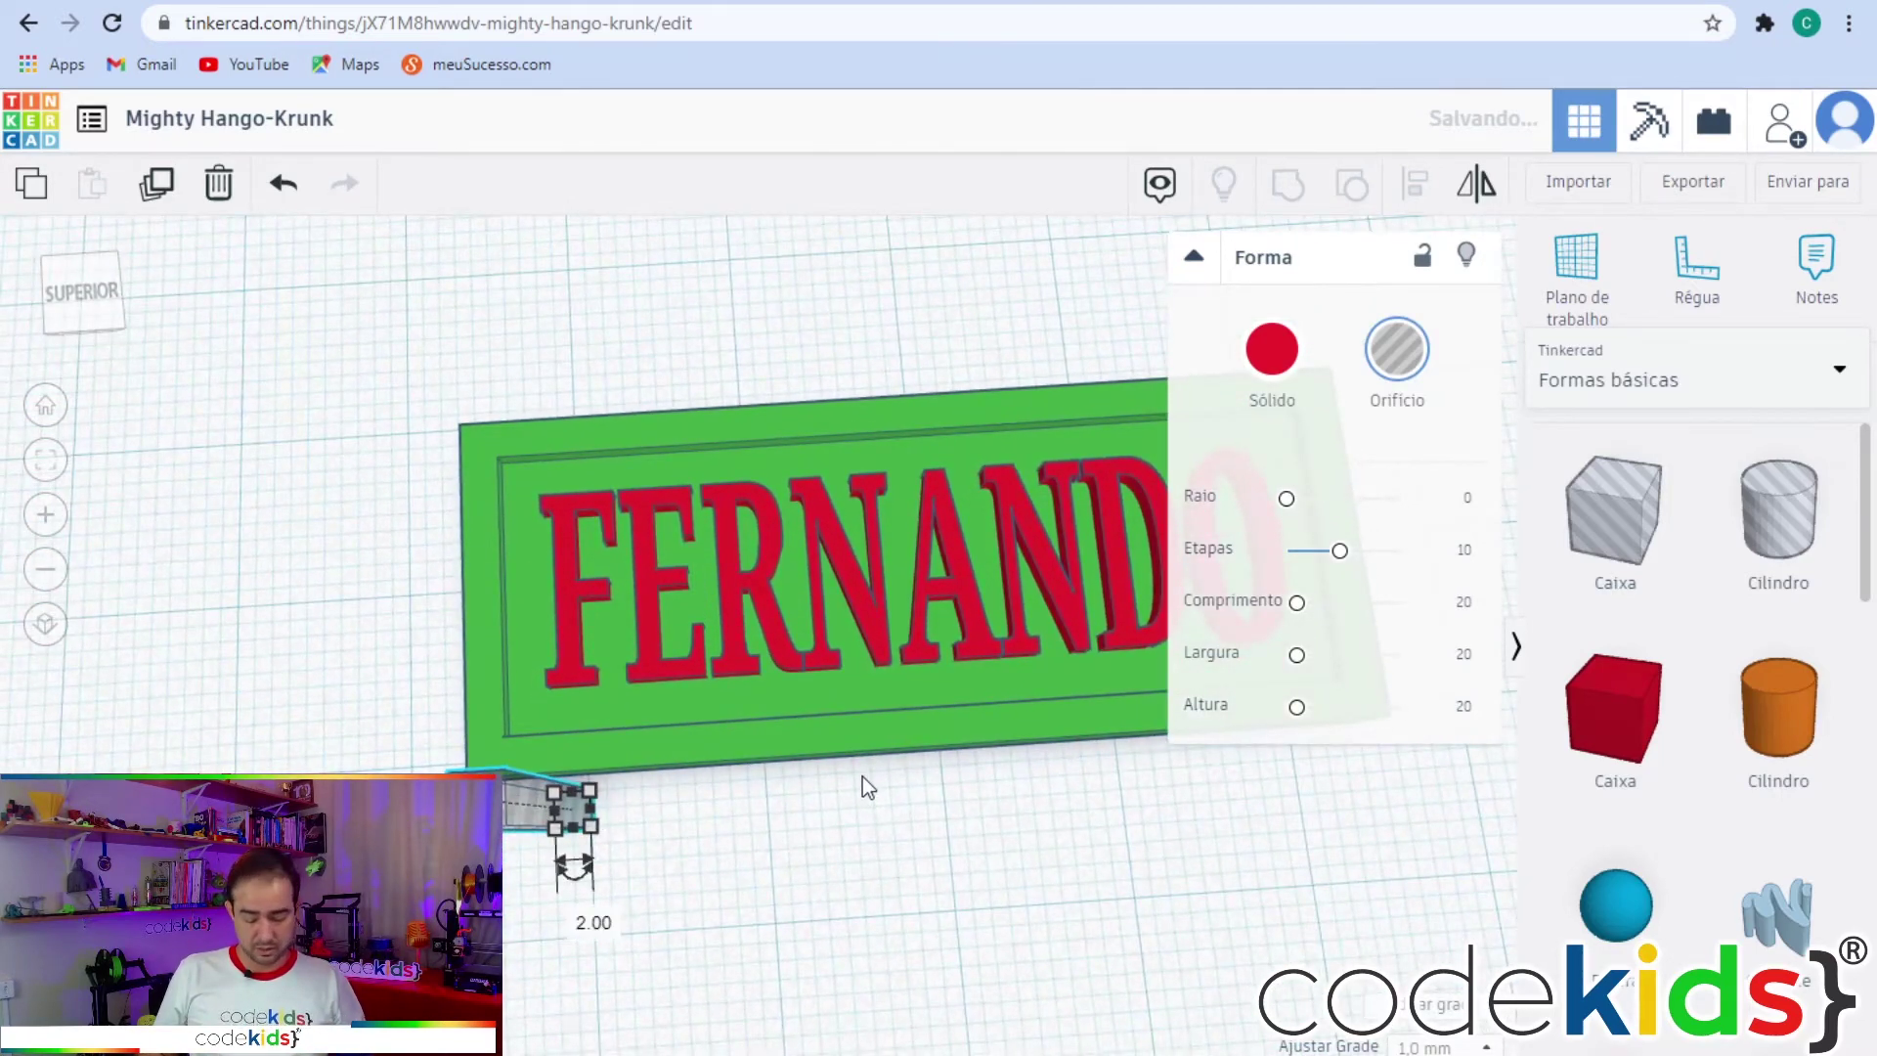
key("Up")
key("Up")
key("Up")
key("Up")
key("Up")
key("Up")
key("Up")
key("Up")
key("Up")
key("Up")
key("Up")
key("Up")
key("Up")
key("Up")
key("Up")
key("Up")
key("Up")
key("Up")
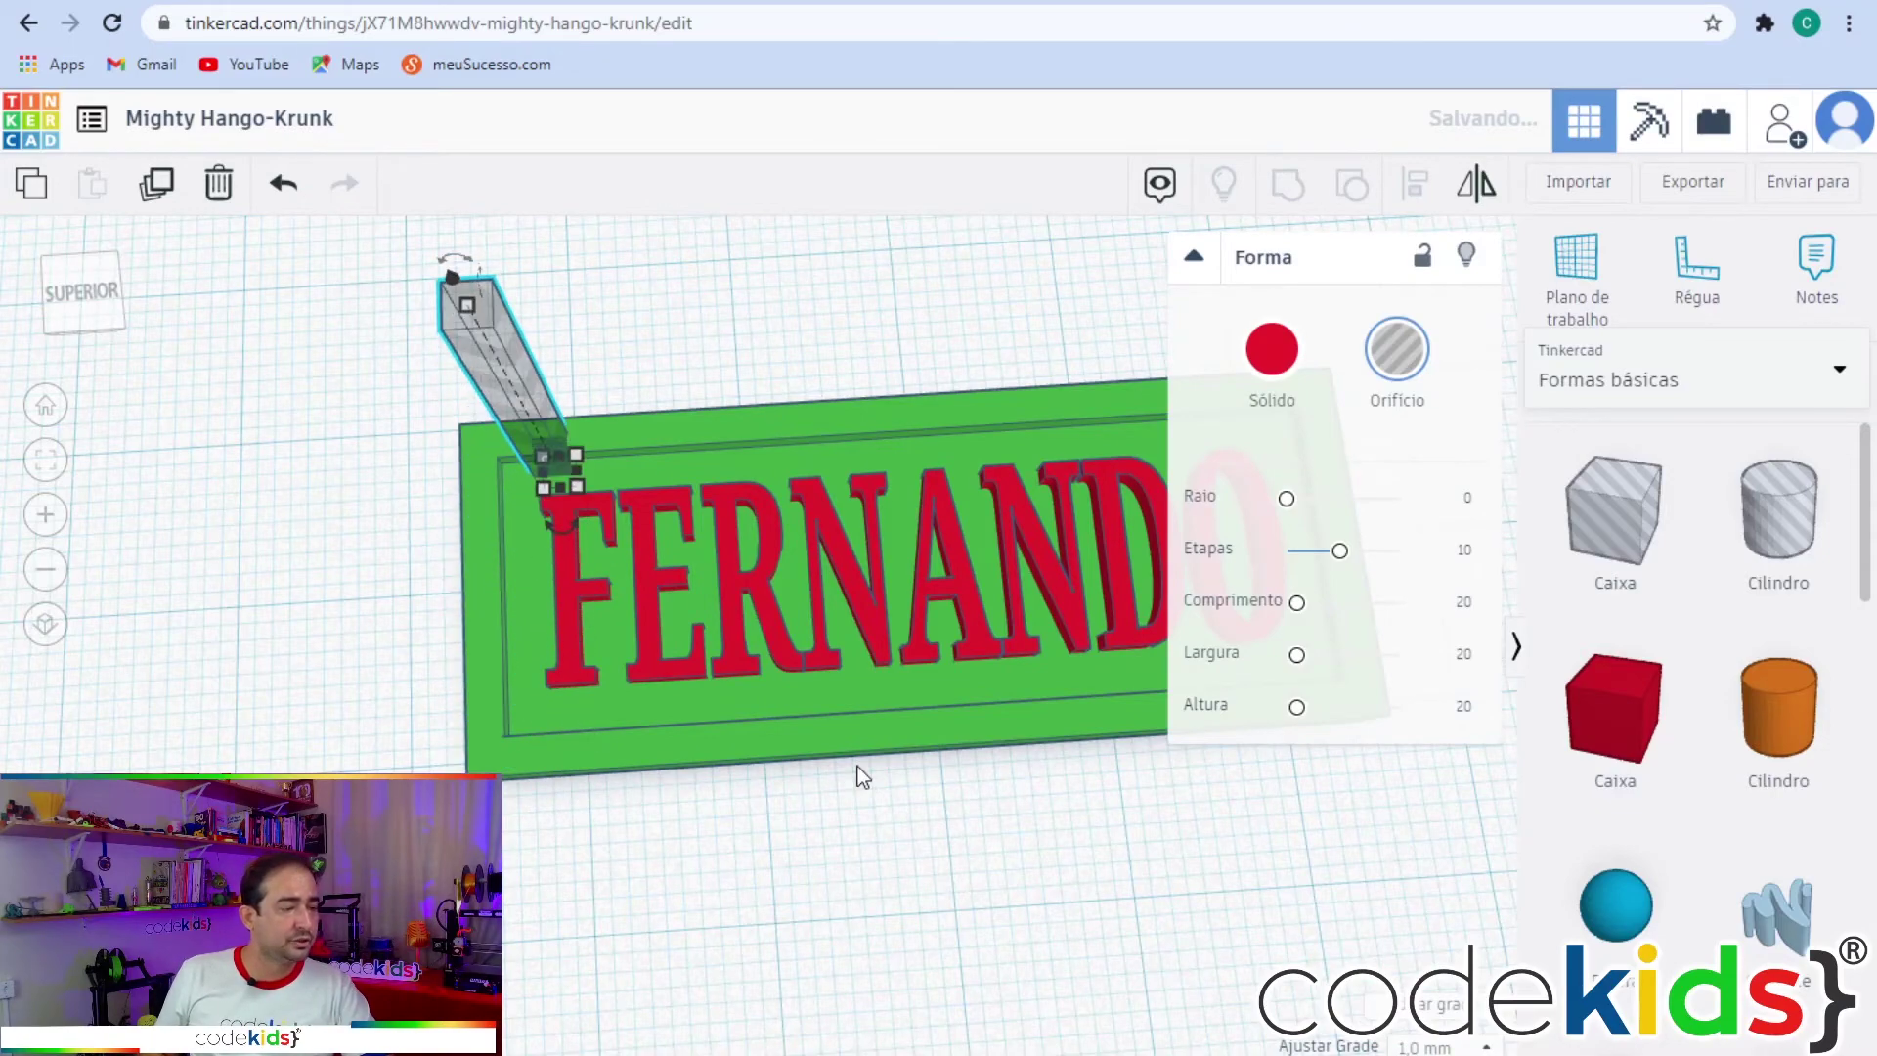
Set the snap grid to 0.1 mm and nudge the hole box away from the recess's back wall towards the plate's front.
right_click_drag(615, 825, 631, 742)
scroll(566, 618, "up", 5)
right_click_drag(565, 617, 626, 684)
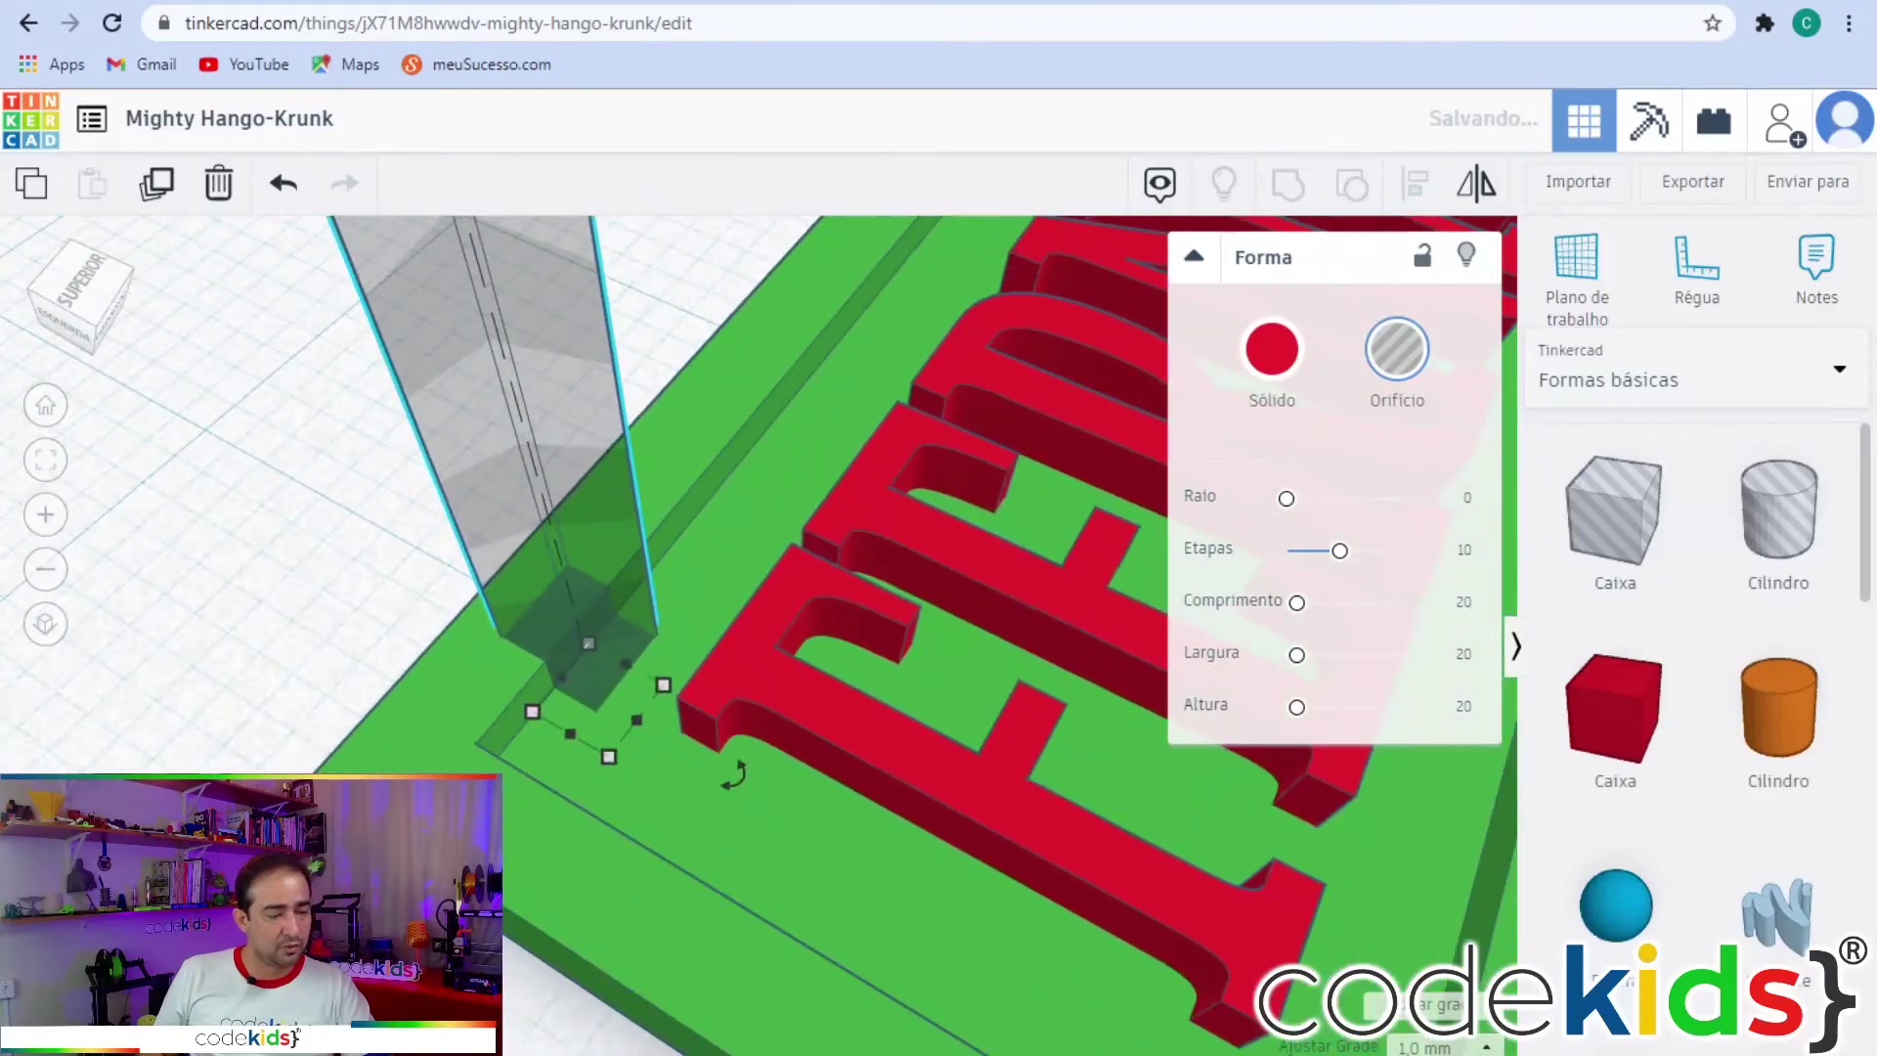
left_click(1437, 1046)
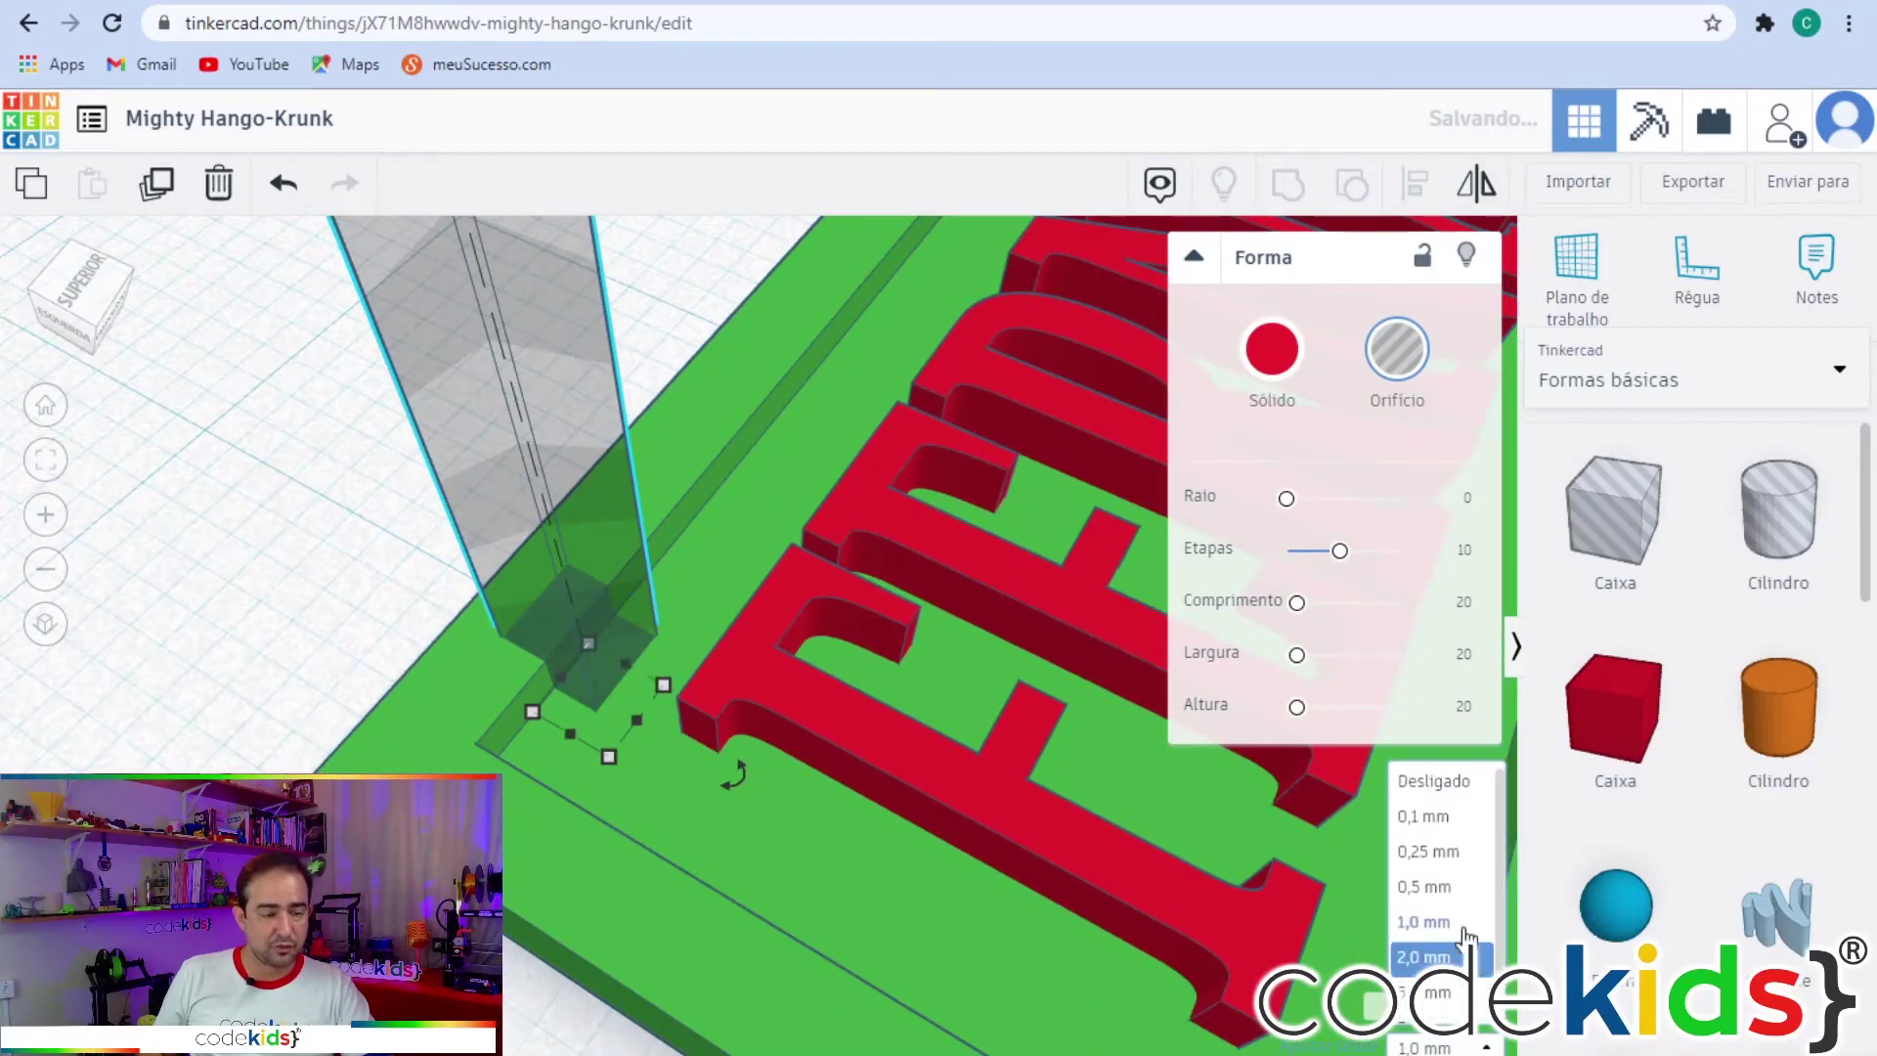
left_click(1424, 837)
key("Right")
key("Right")
key("Right")
key("Right")
key("Right")
key("Right")
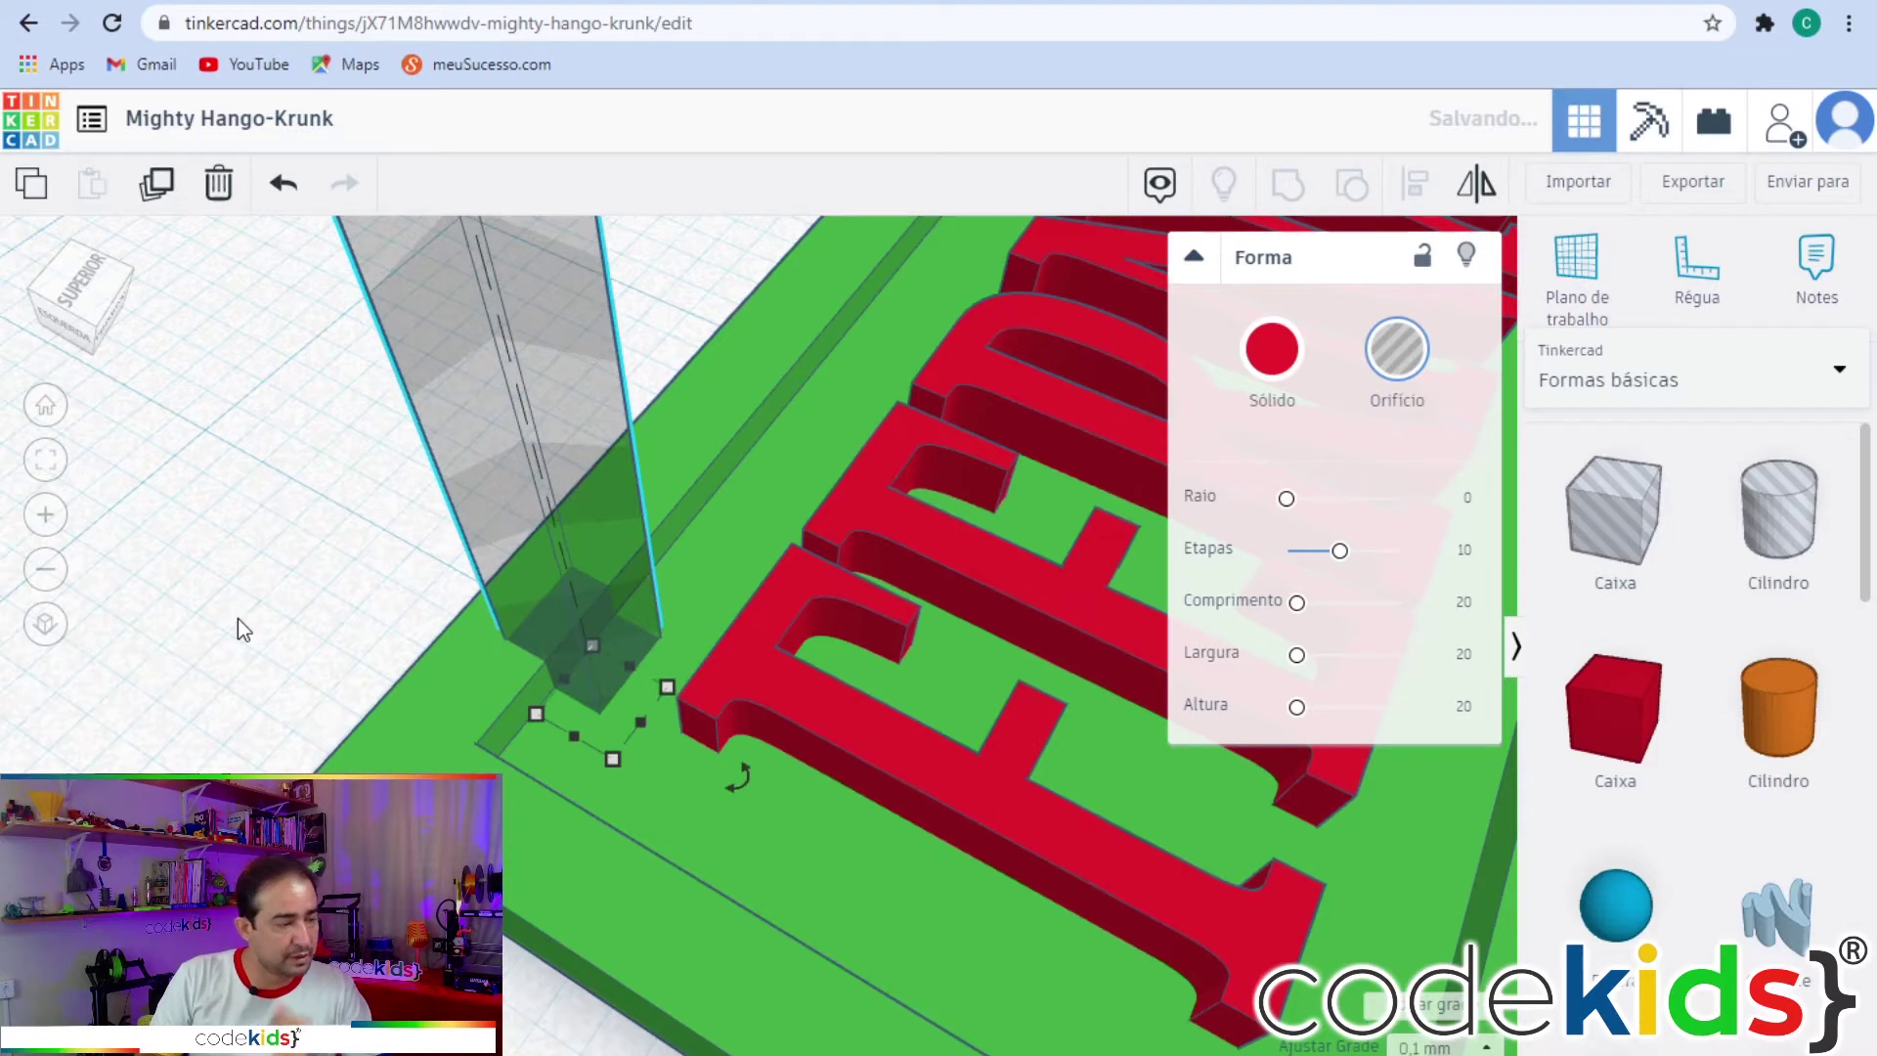
key("Right")
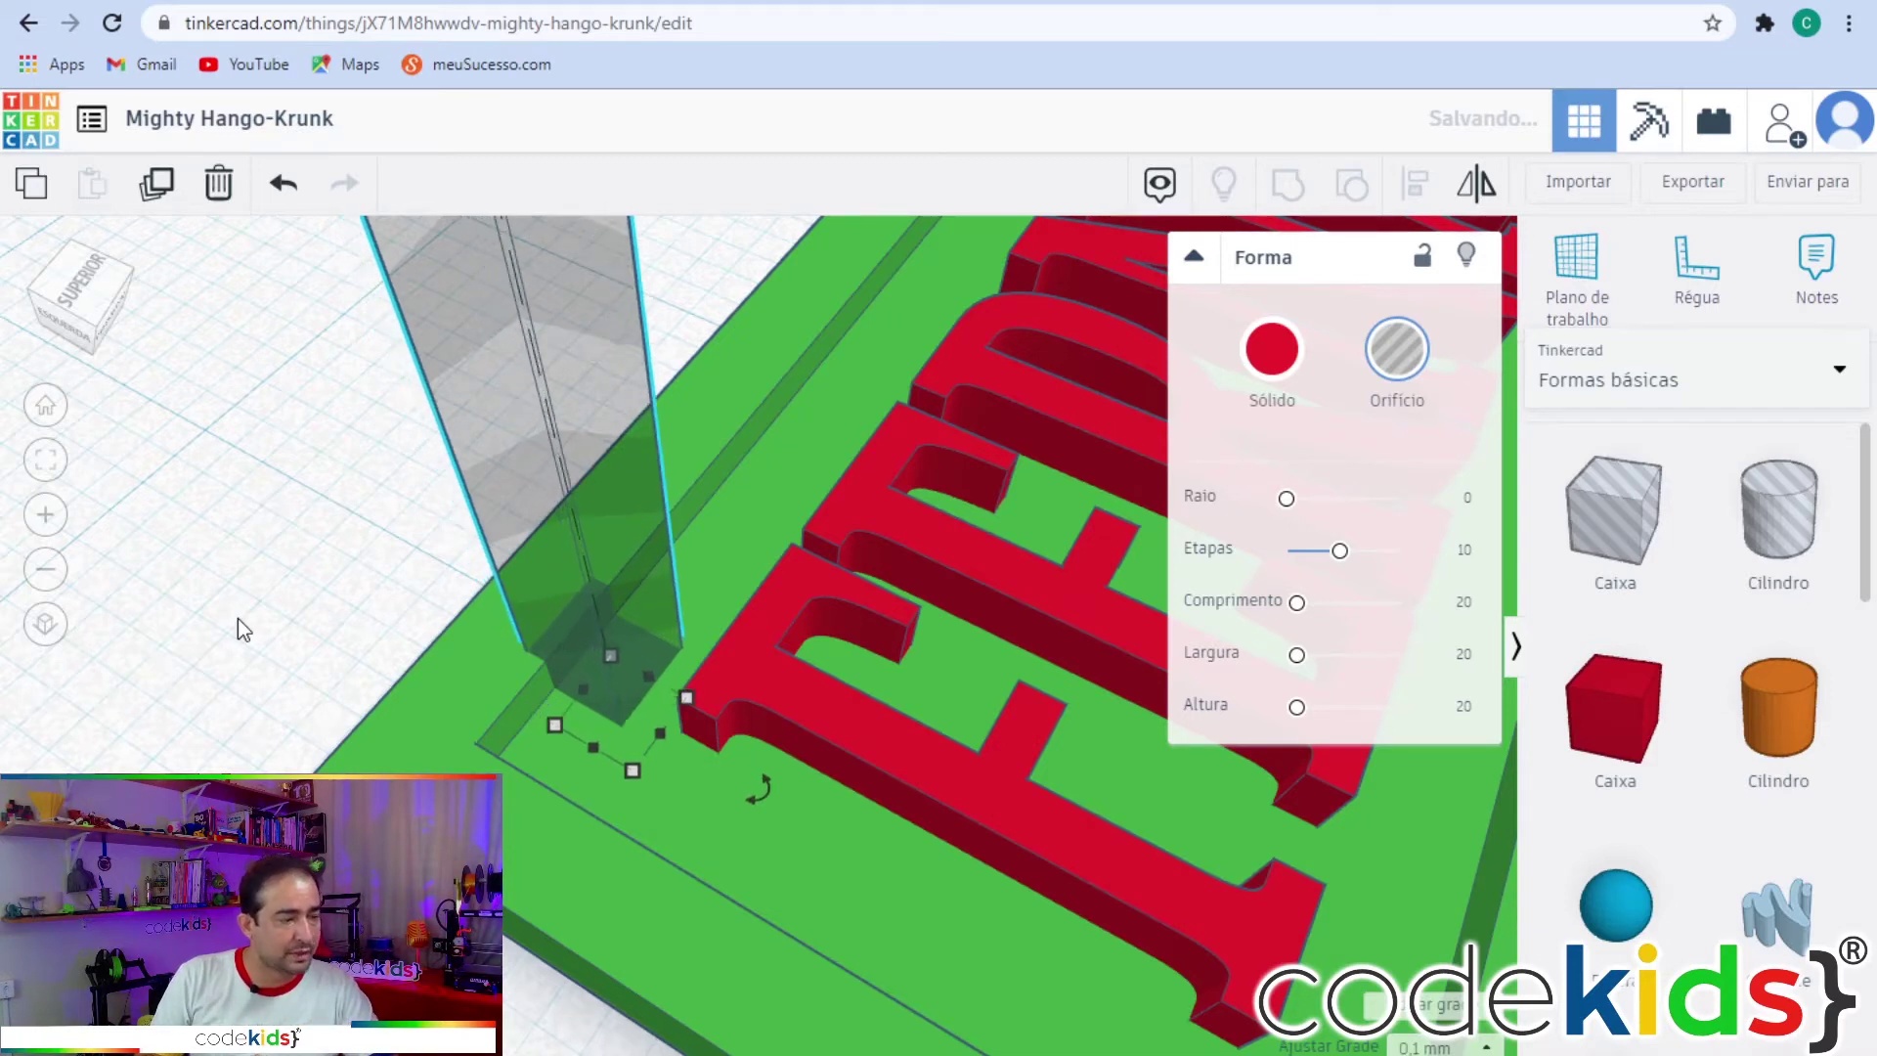
key("Right")
key("Right")
key("Right")
key("Right")
key("Right")
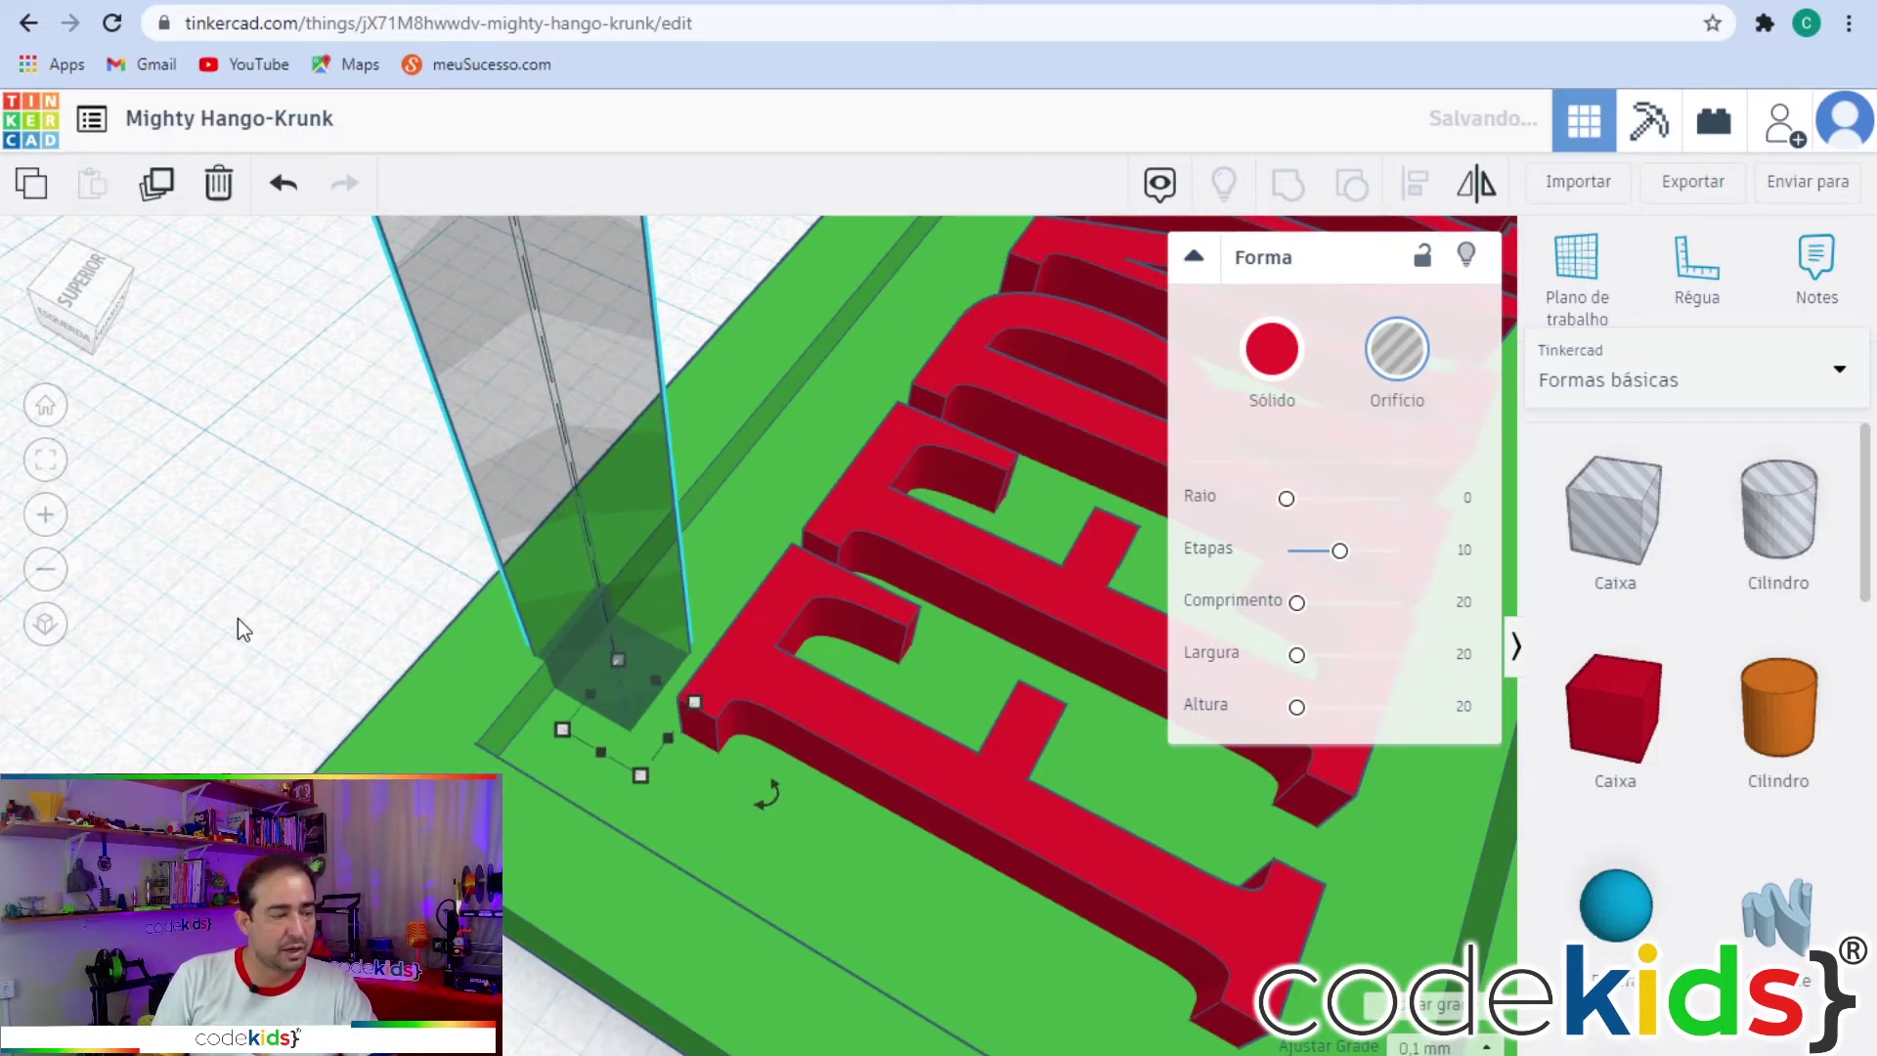
Nudge the hole box towards the plate's left end until it sits flush in the recess's back-left corner.
key("Down")
key("Down")
key("Down")
key("Down")
key("Down")
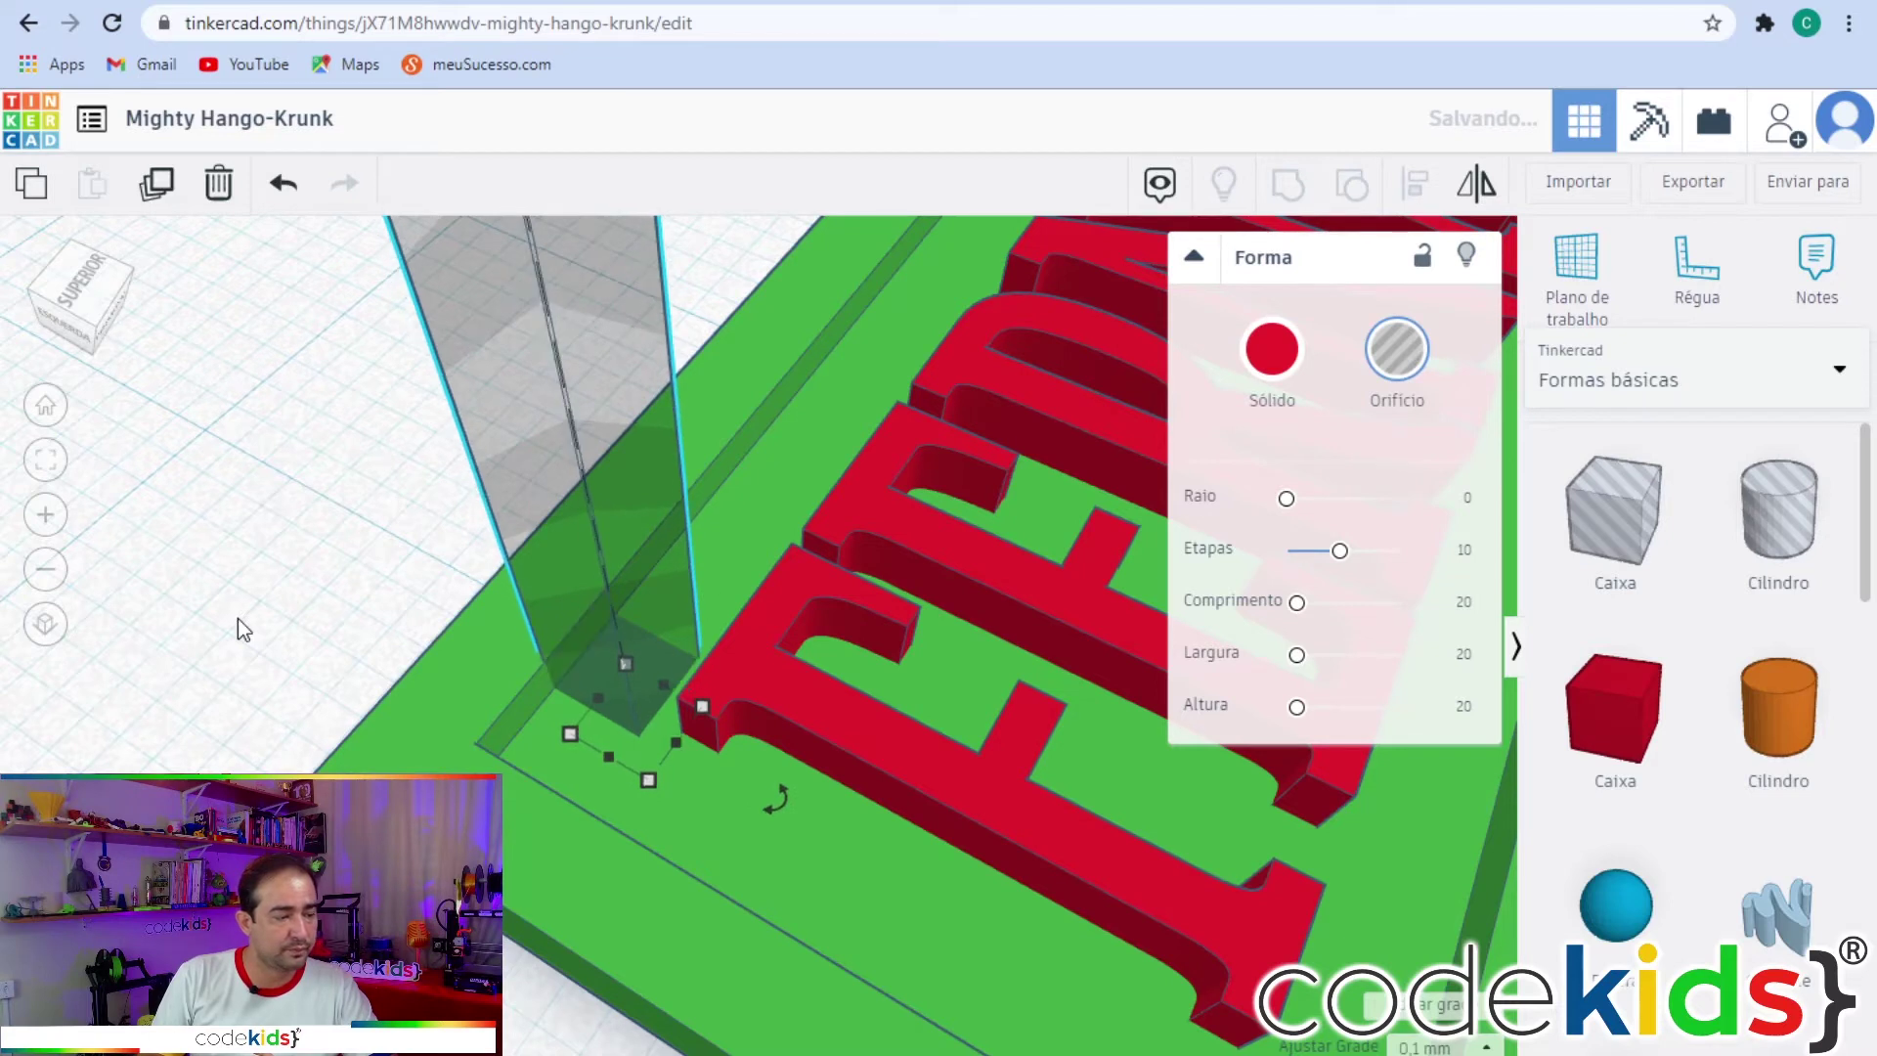
key("Down")
key("Down")
key("Down")
key("Down")
key("Down")
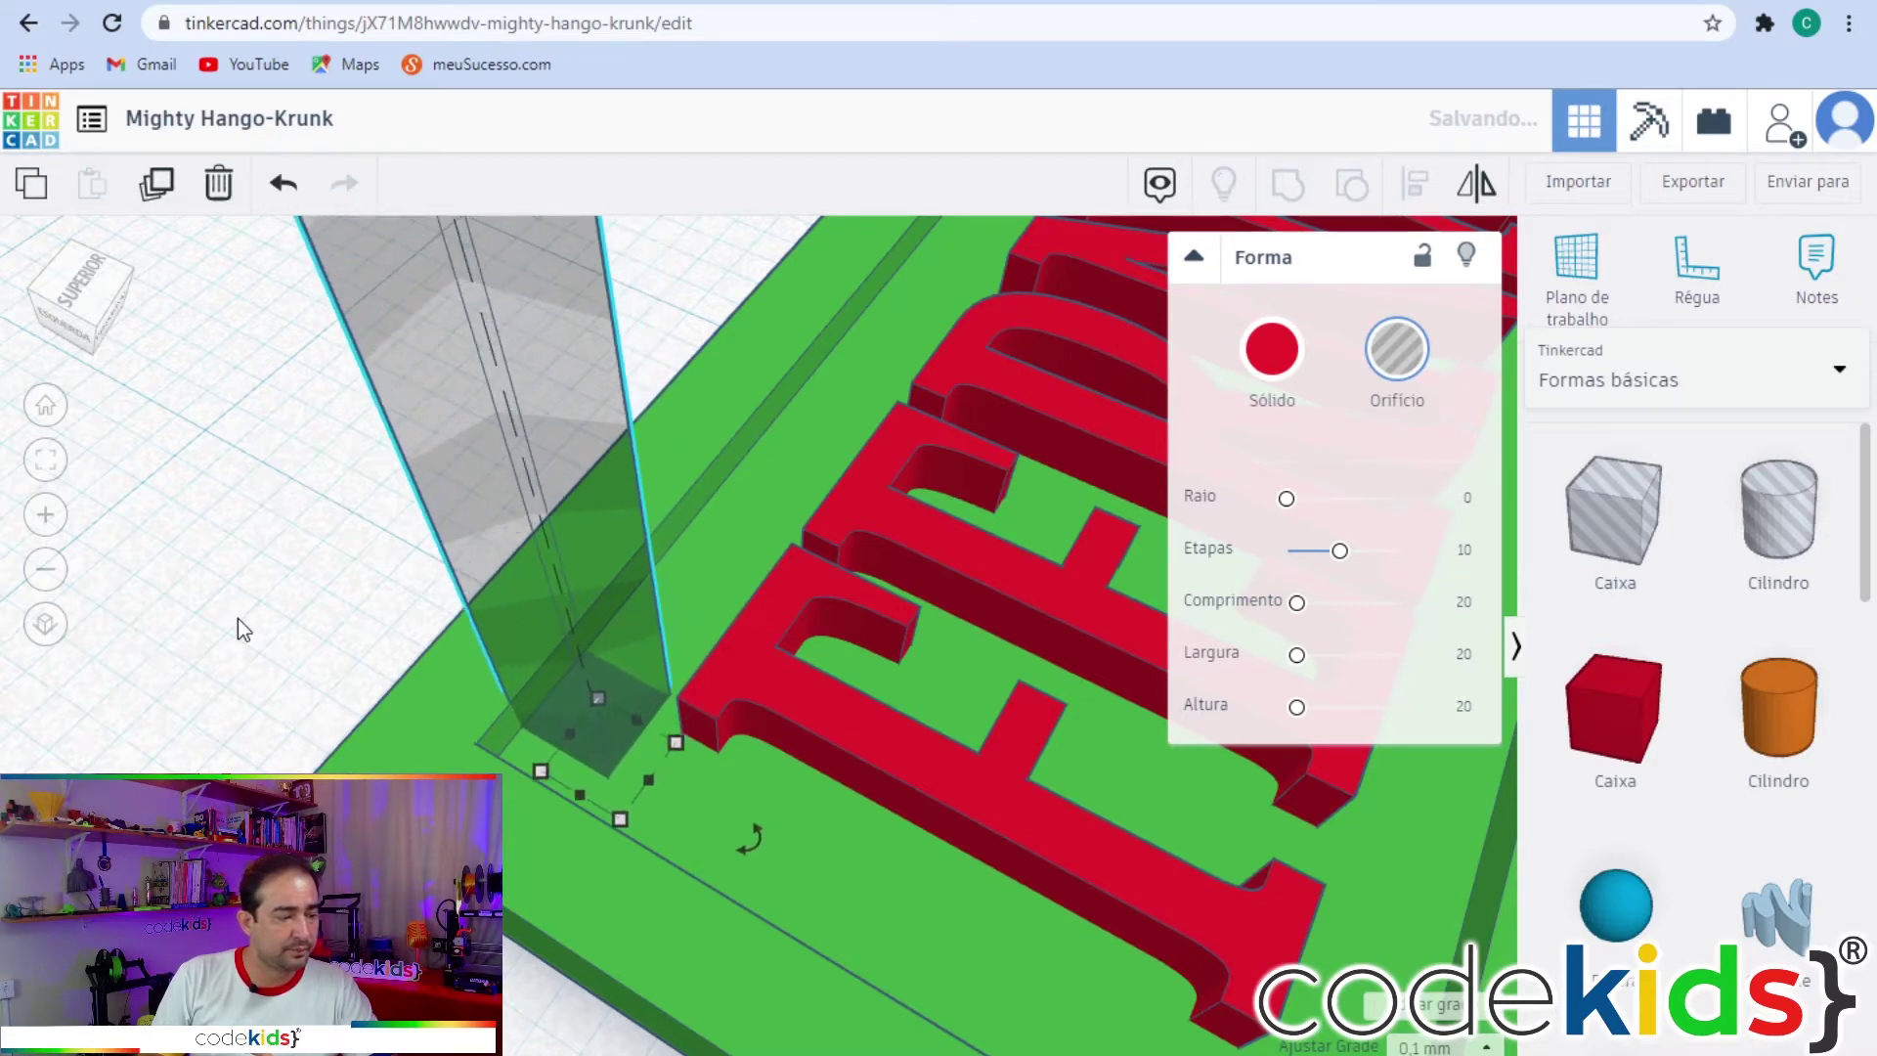
key("Down")
key("Down")
key("Down")
key("Down")
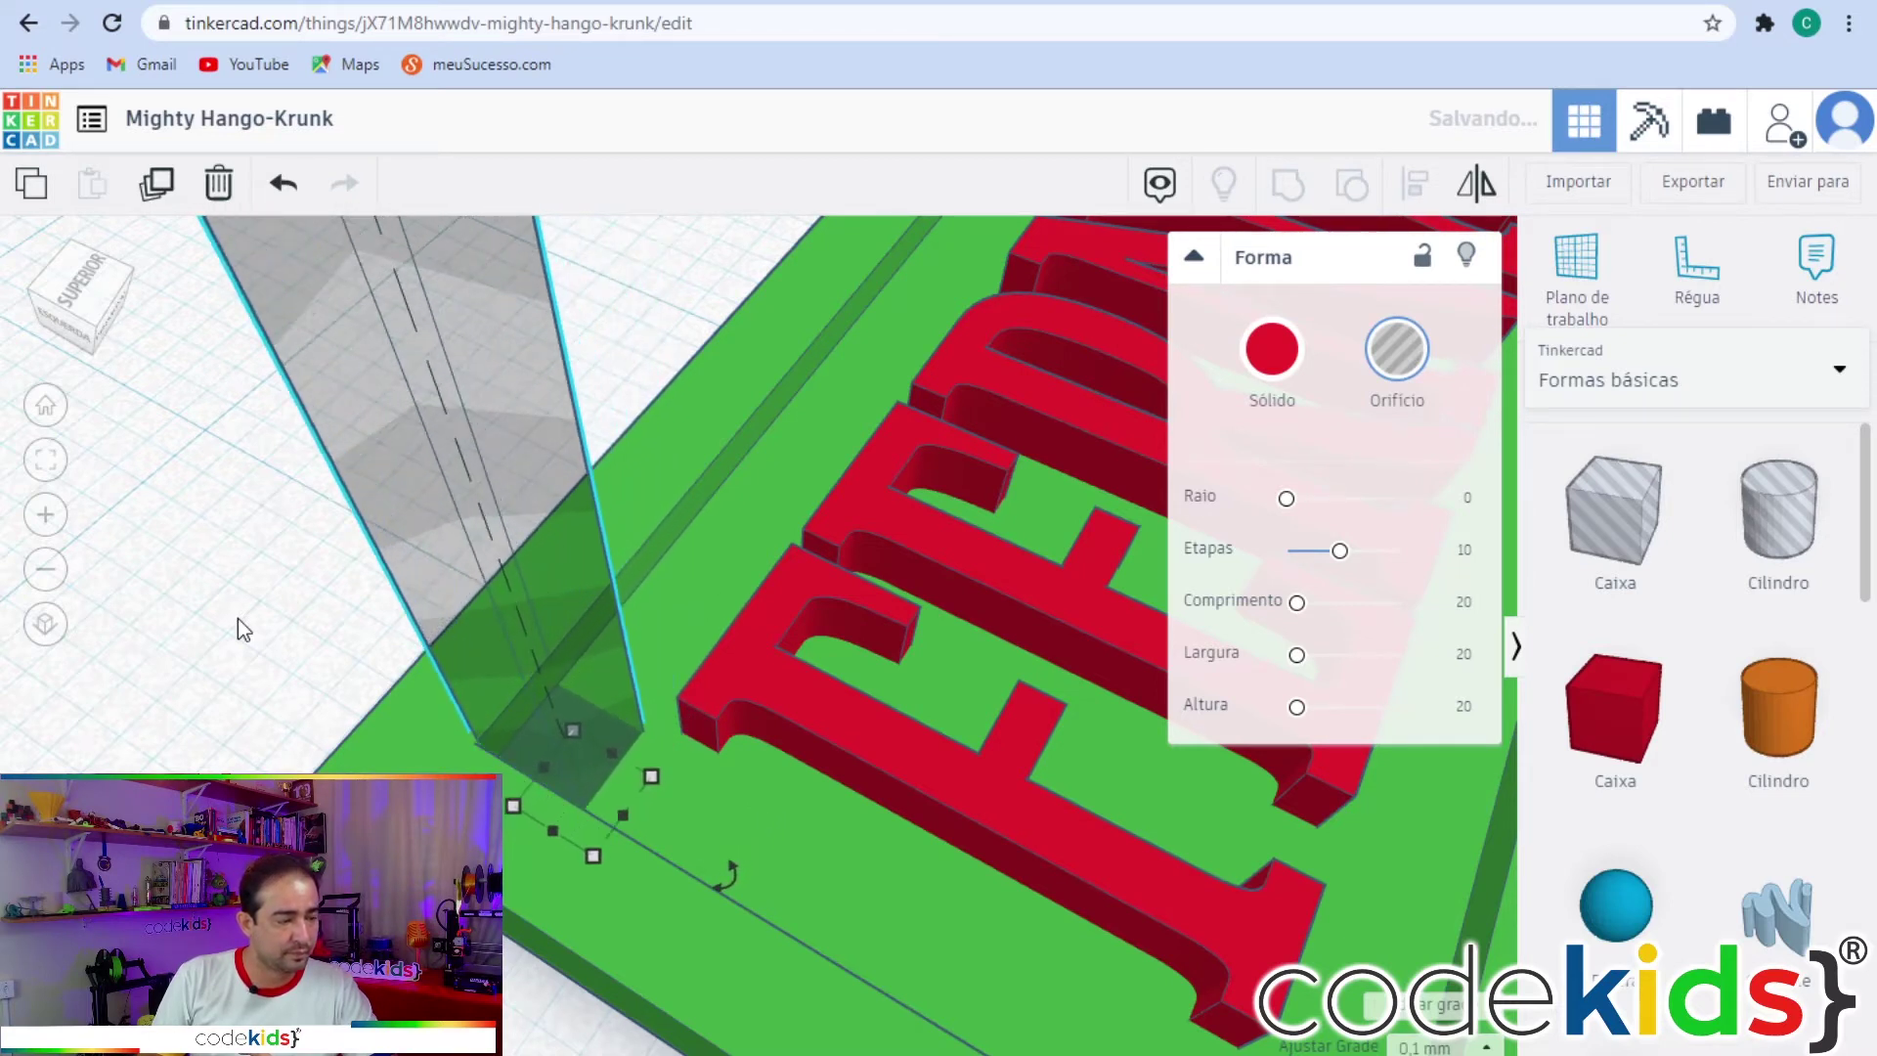
key("Down")
key("Up")
key("Up")
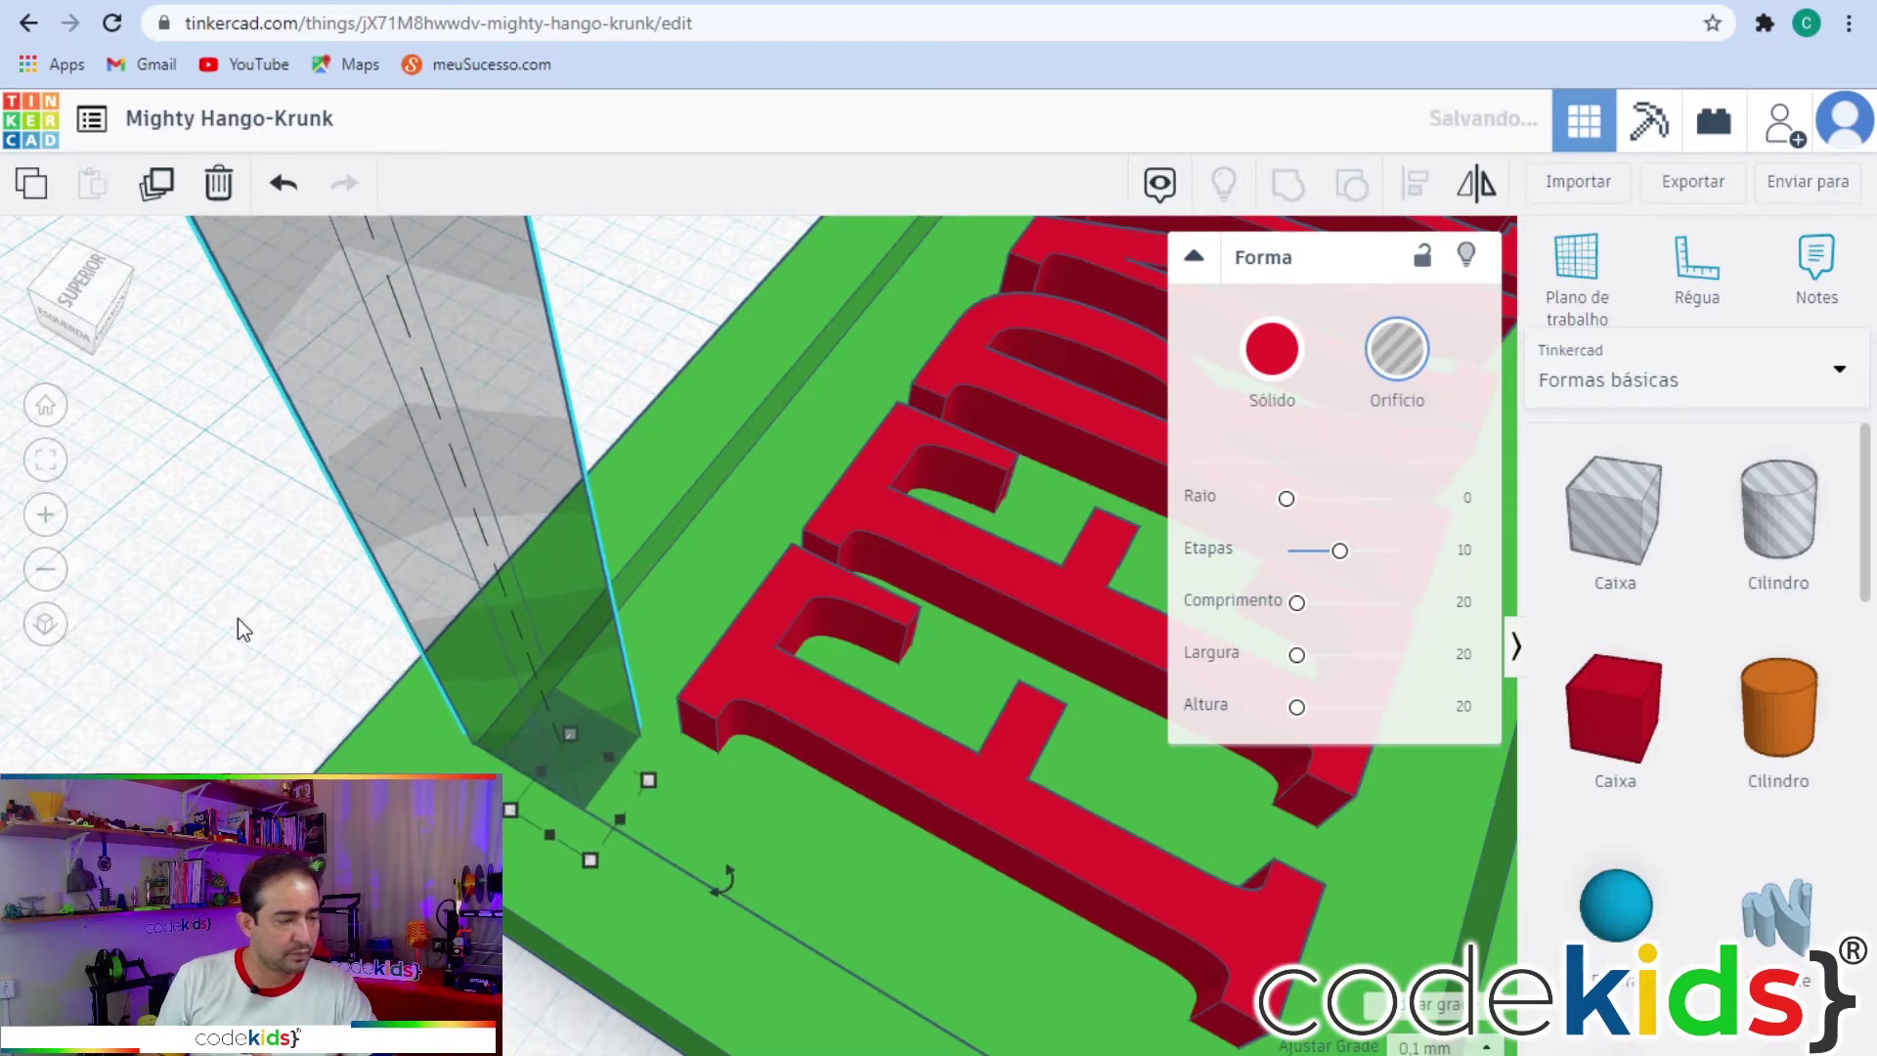
Group the plate, name and hole box to examine the cut keyring hole, and ungroup them again.
left_click(245, 717)
key("f")
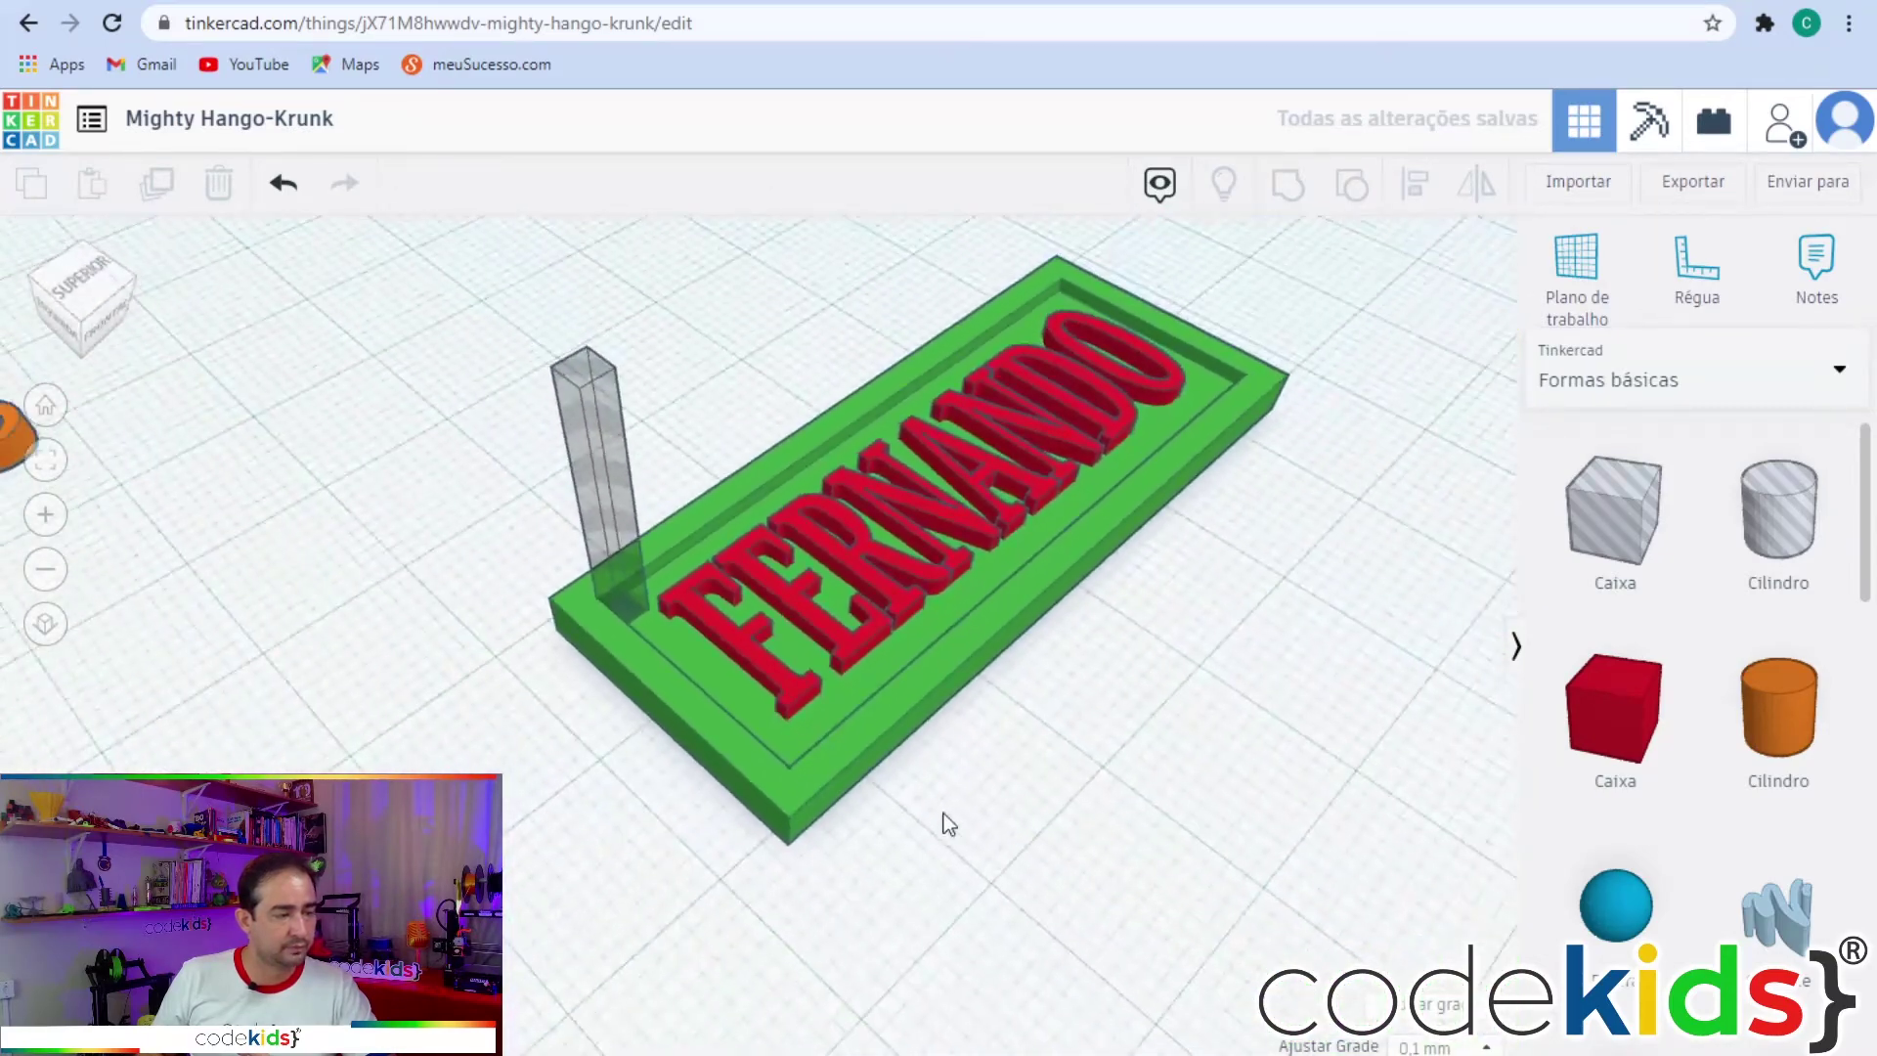
right_click_drag(948, 824, 749, 833)
scroll(932, 893, "down", 5)
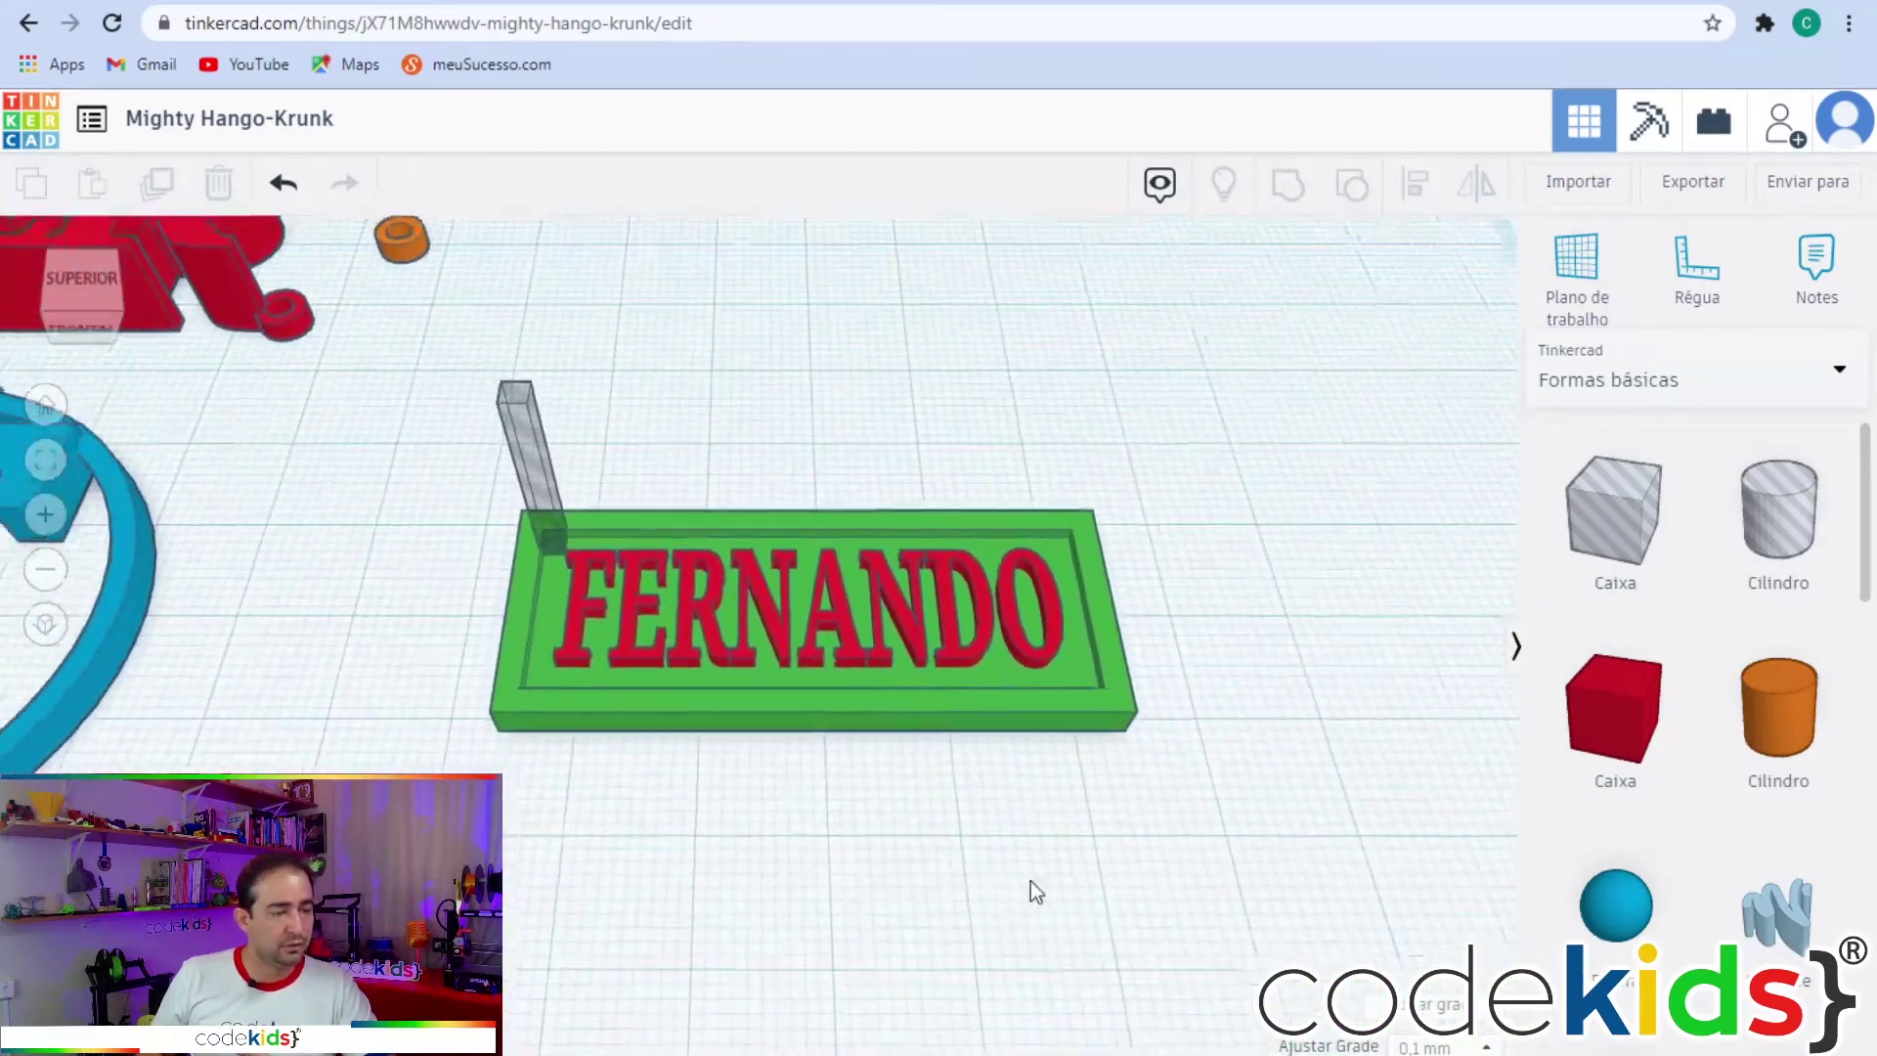
left_click_drag(1165, 842, 416, 382)
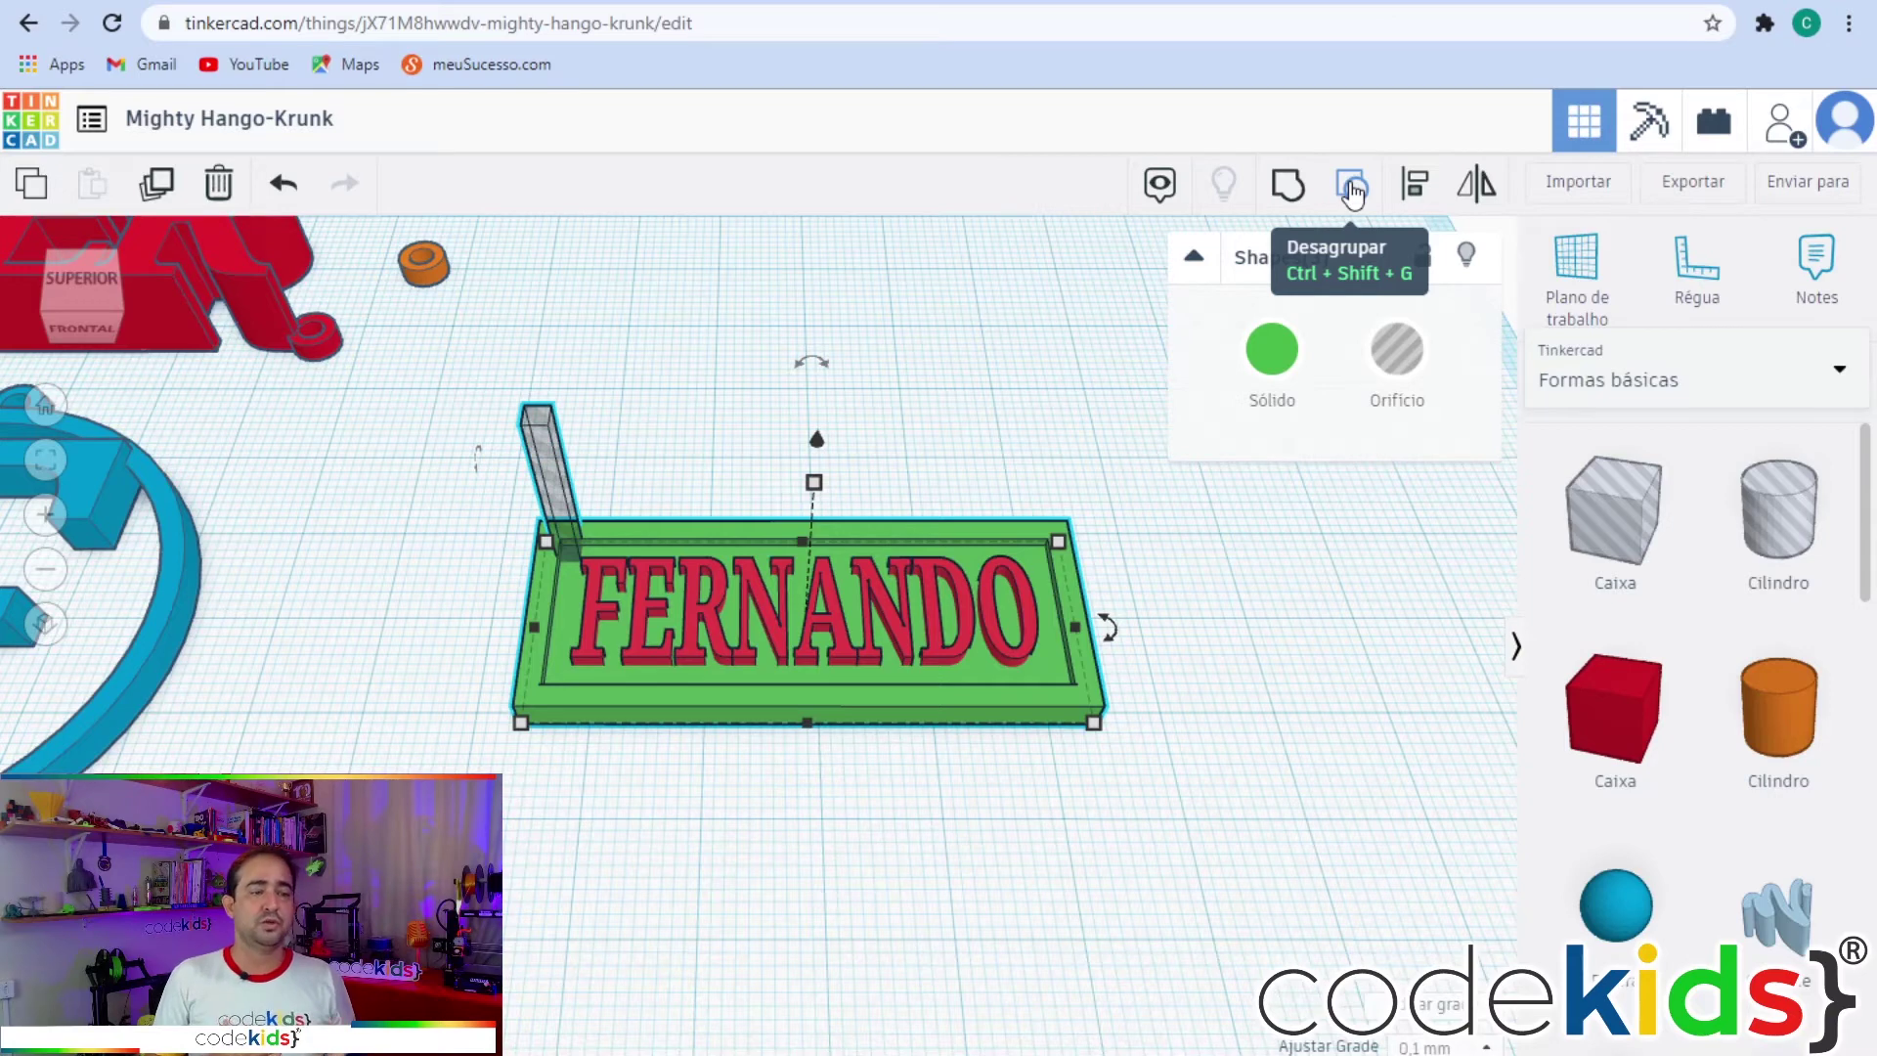
left_click(1288, 188)
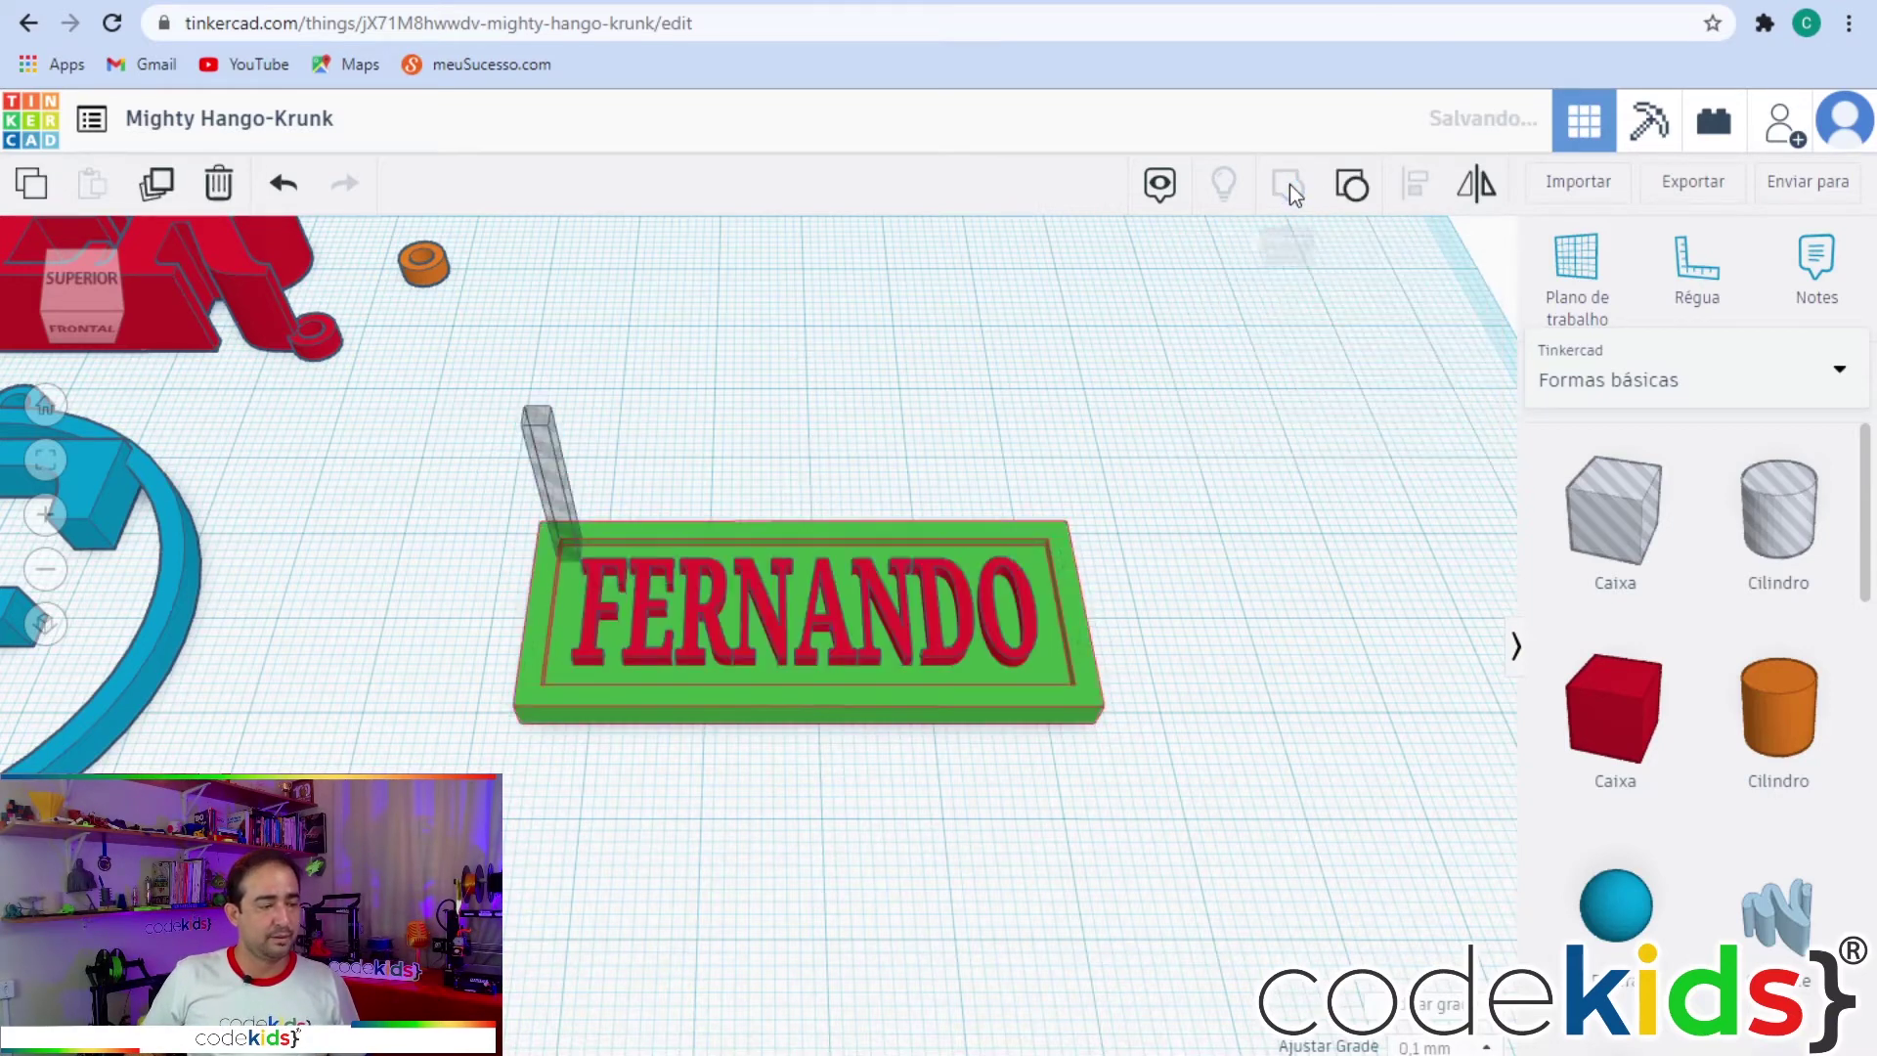
left_click(655, 819)
right_click_drag(655, 819, 585, 723)
middle_click_drag(554, 635, 1438, 466)
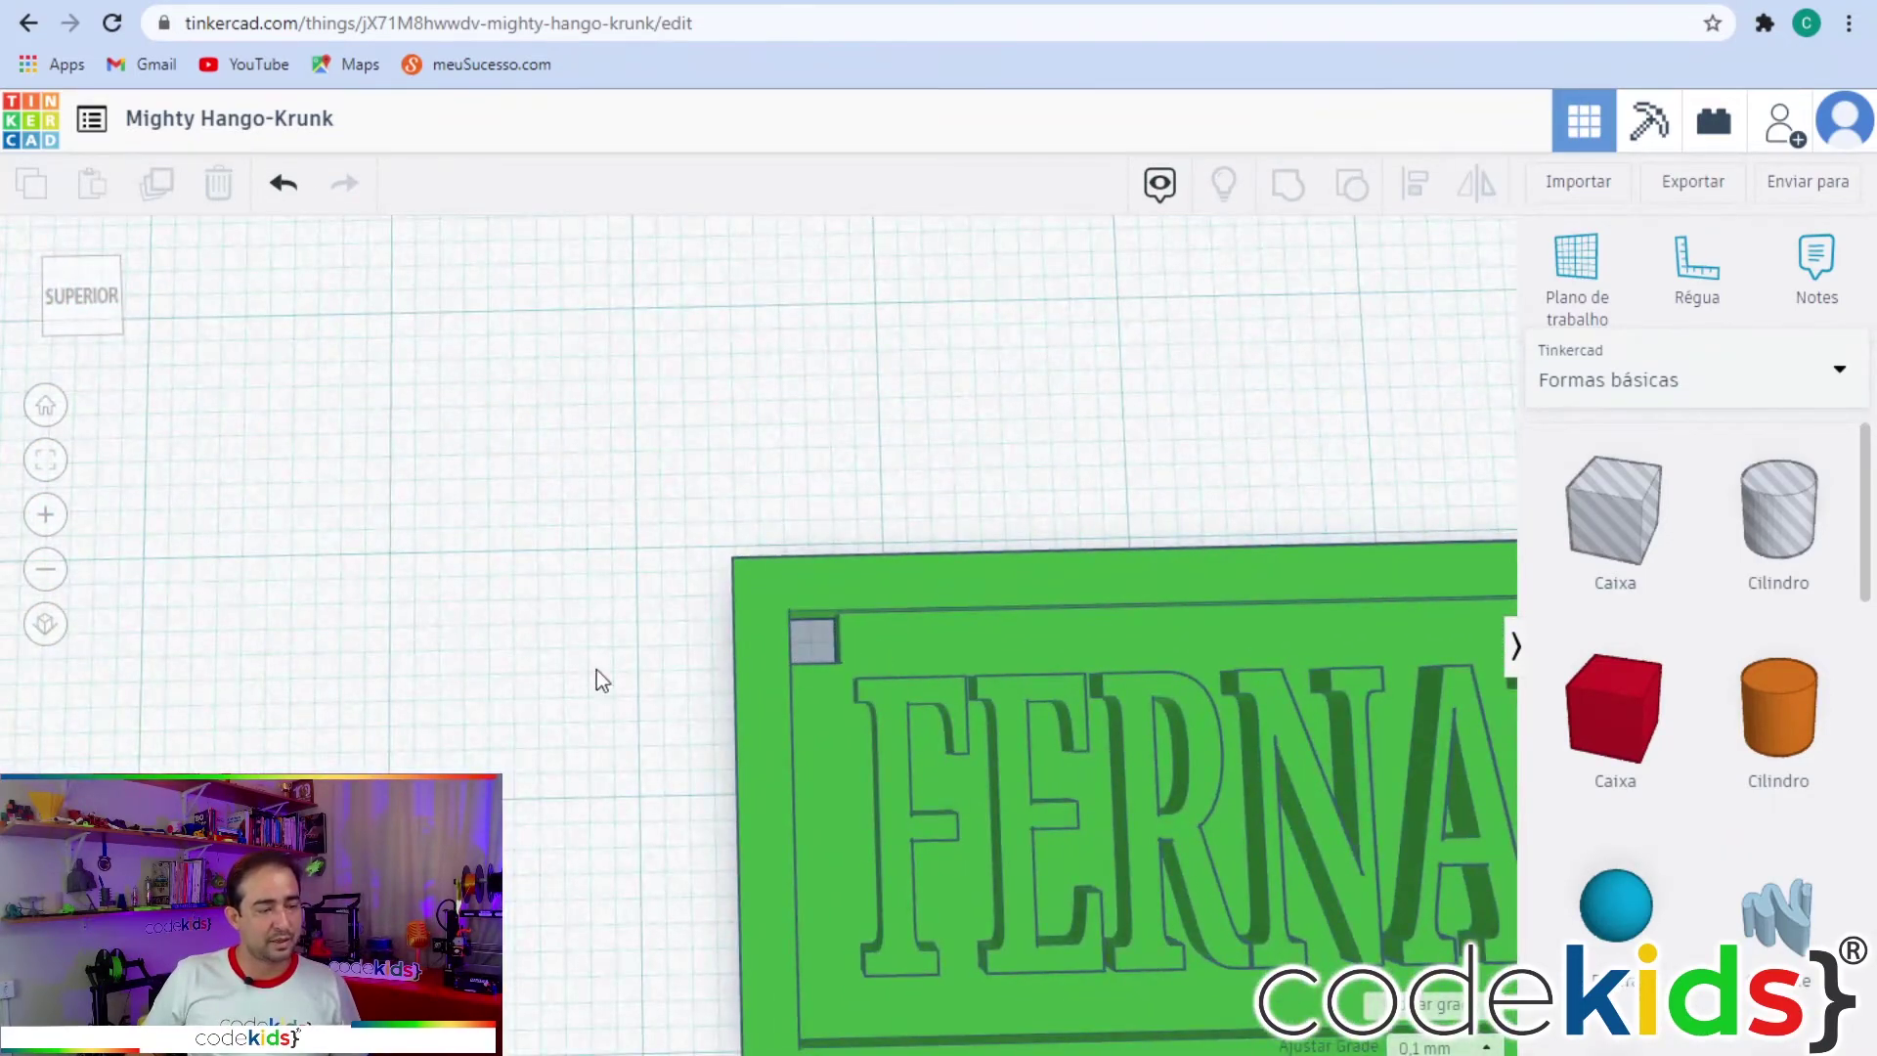
scroll(586, 640, "down", 4)
right_click_drag(490, 754, 819, 503)
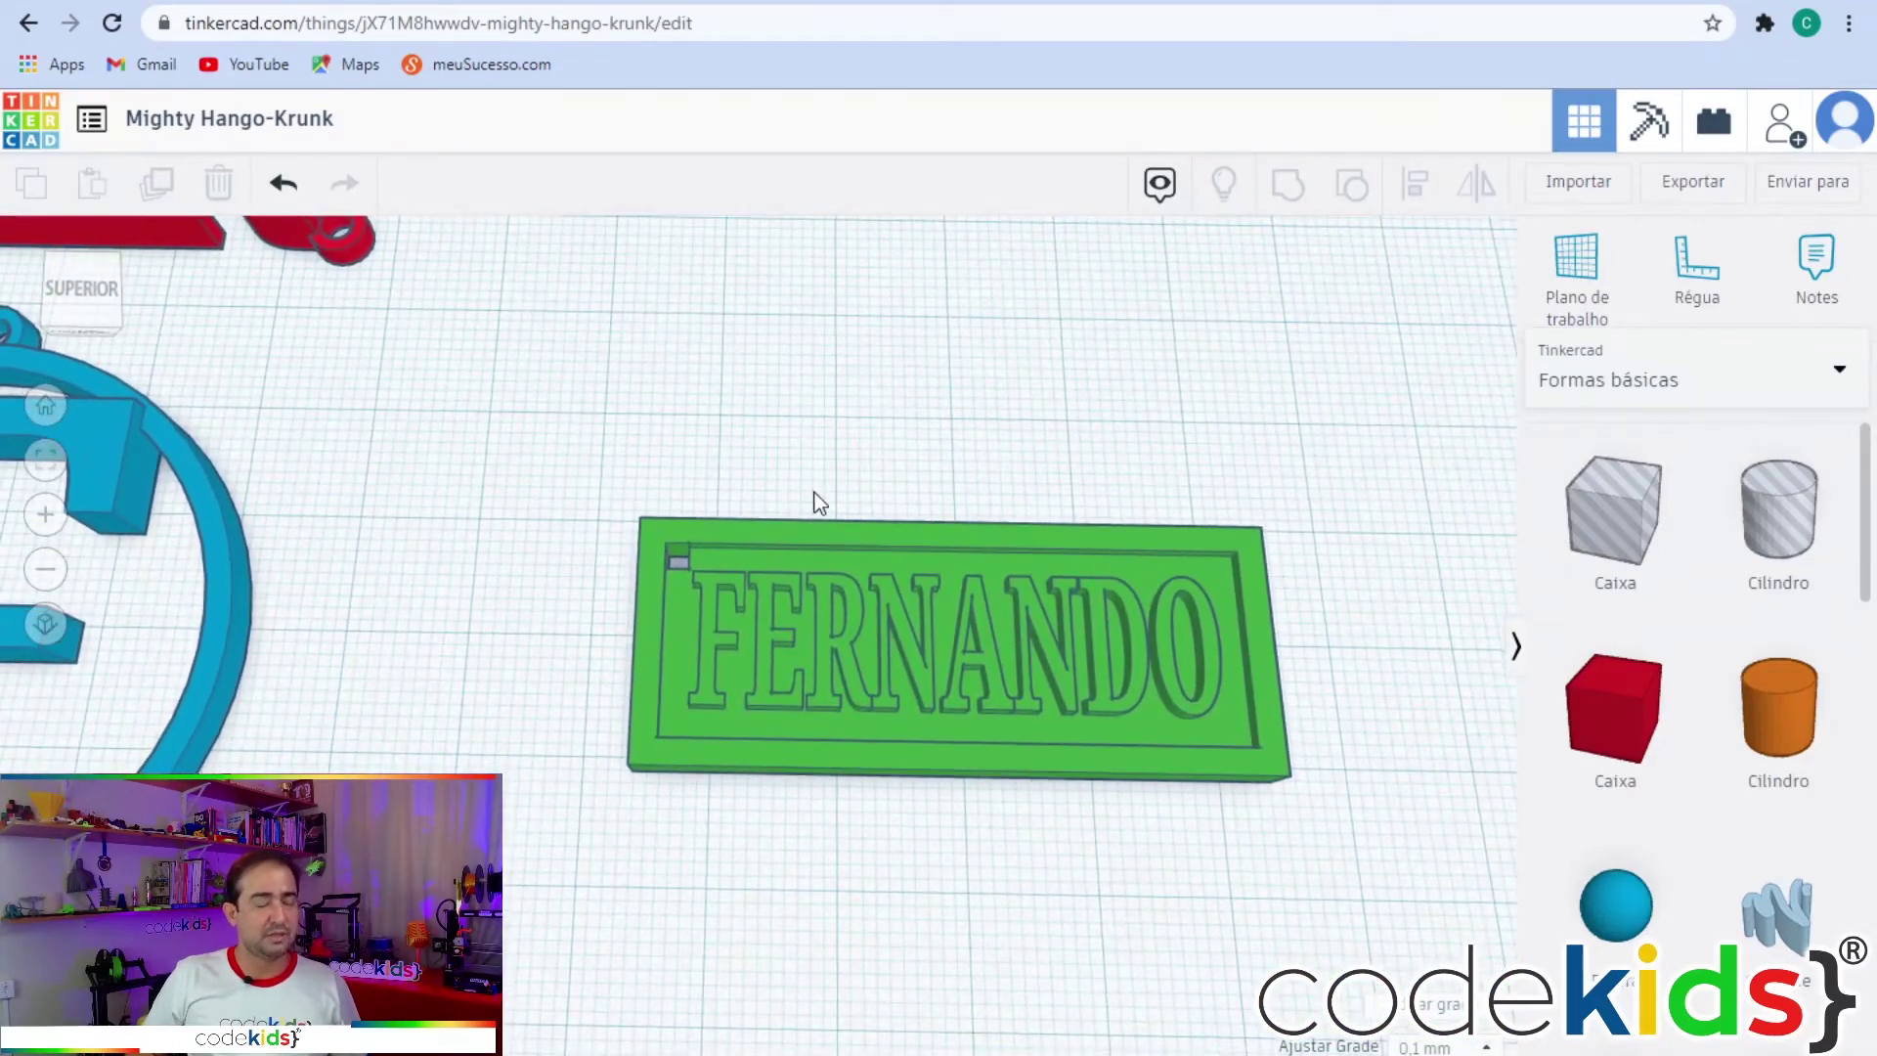
scroll(1035, 459, "up", 2)
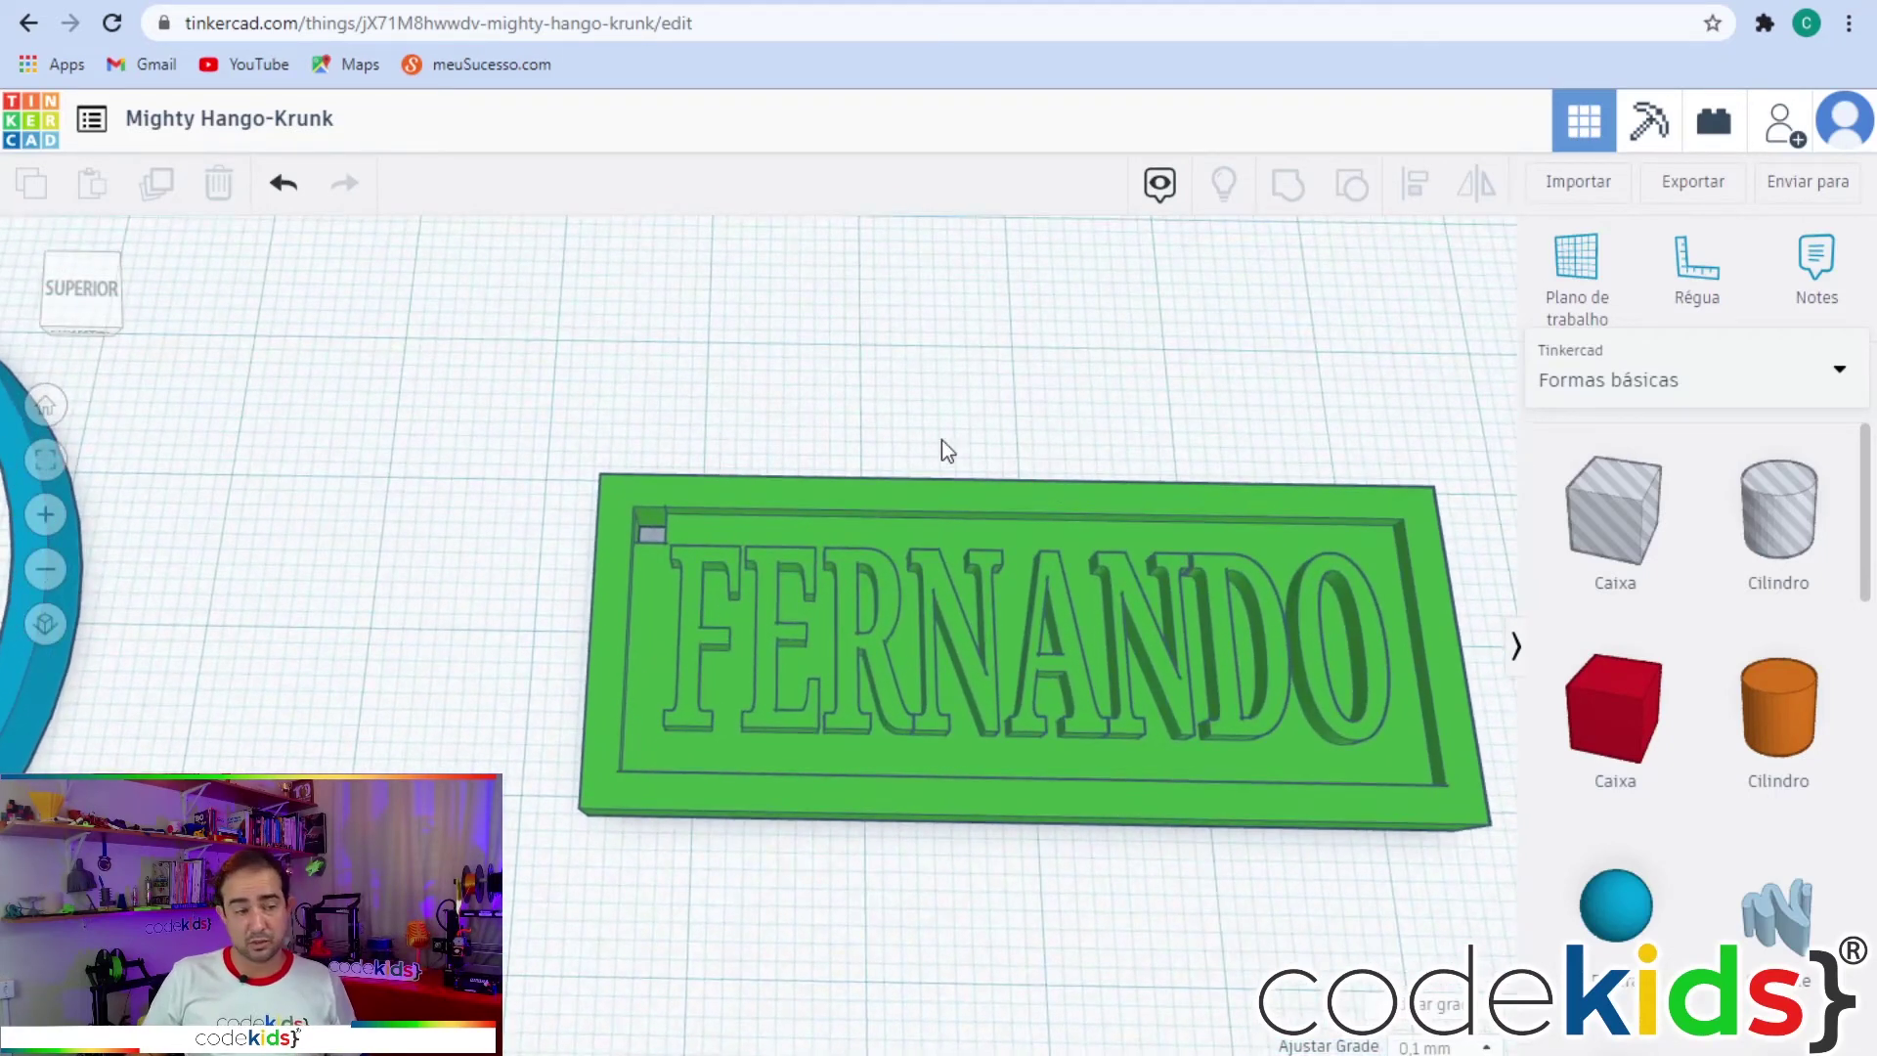
left_click(997, 697)
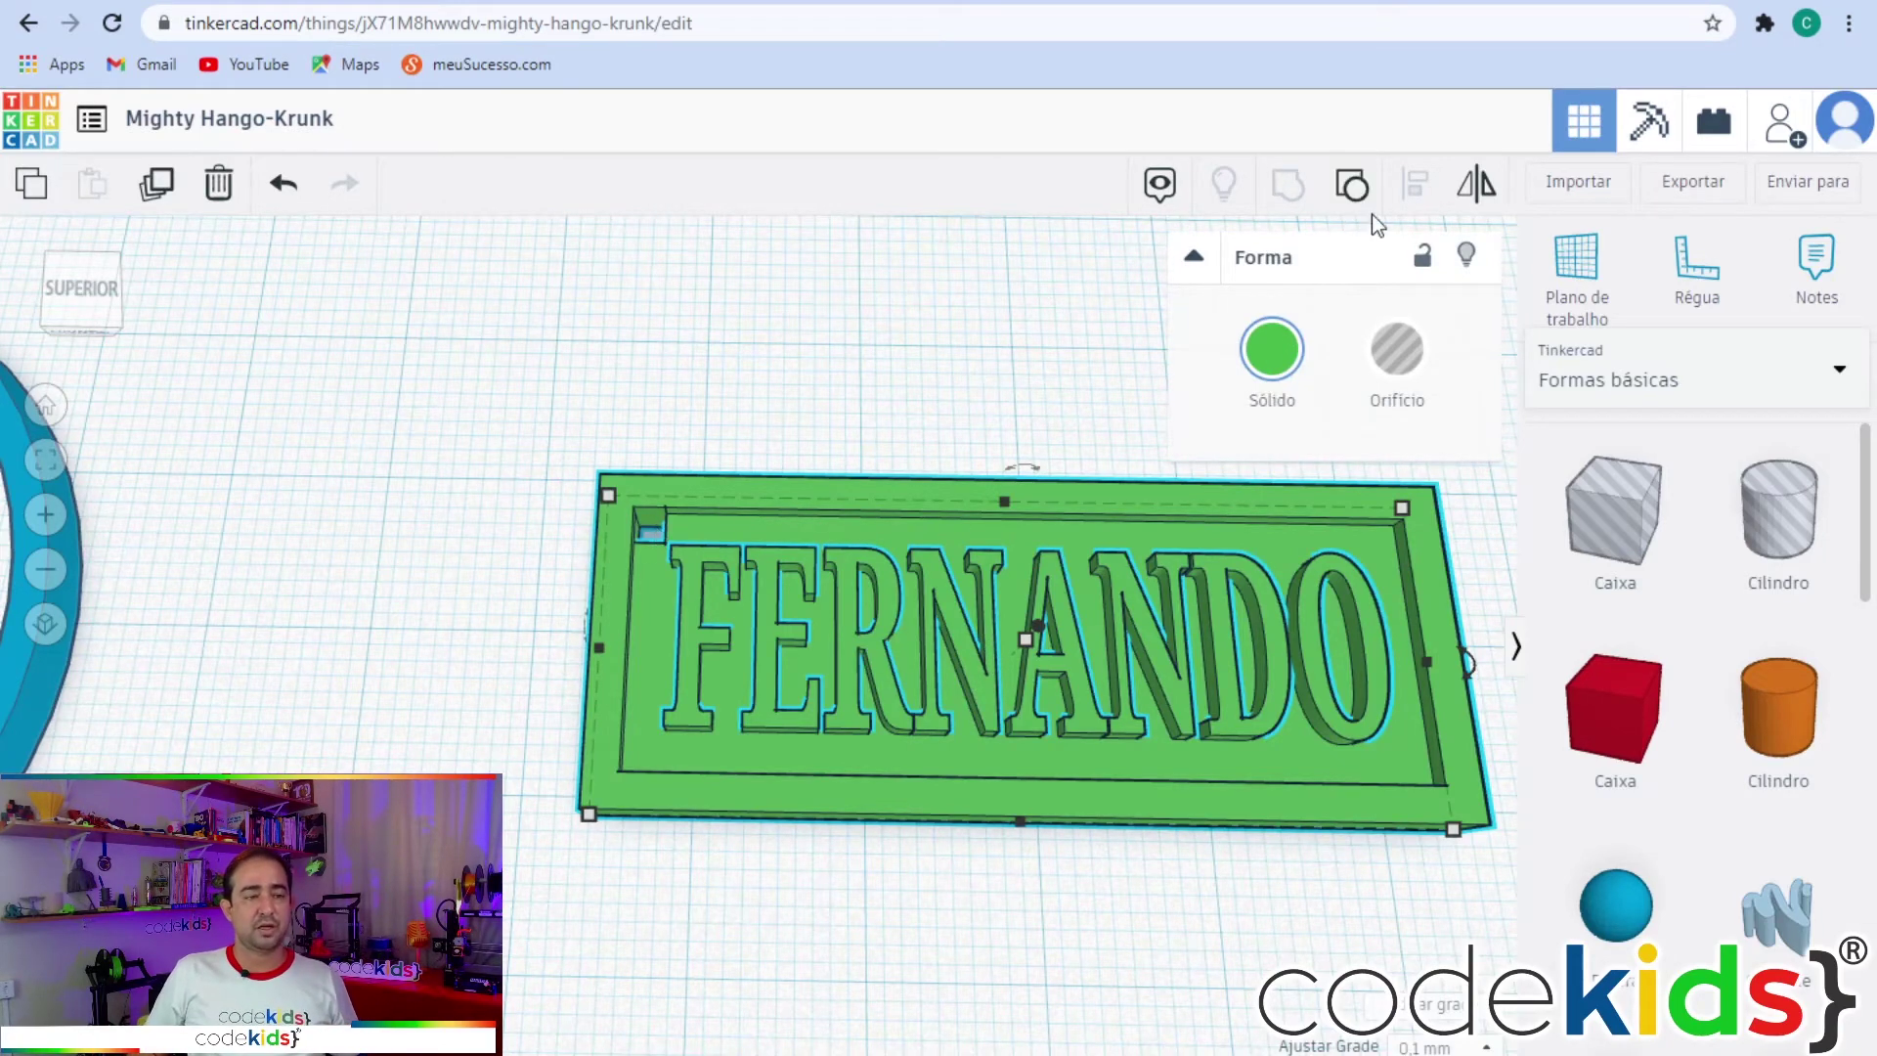
left_click(1353, 188)
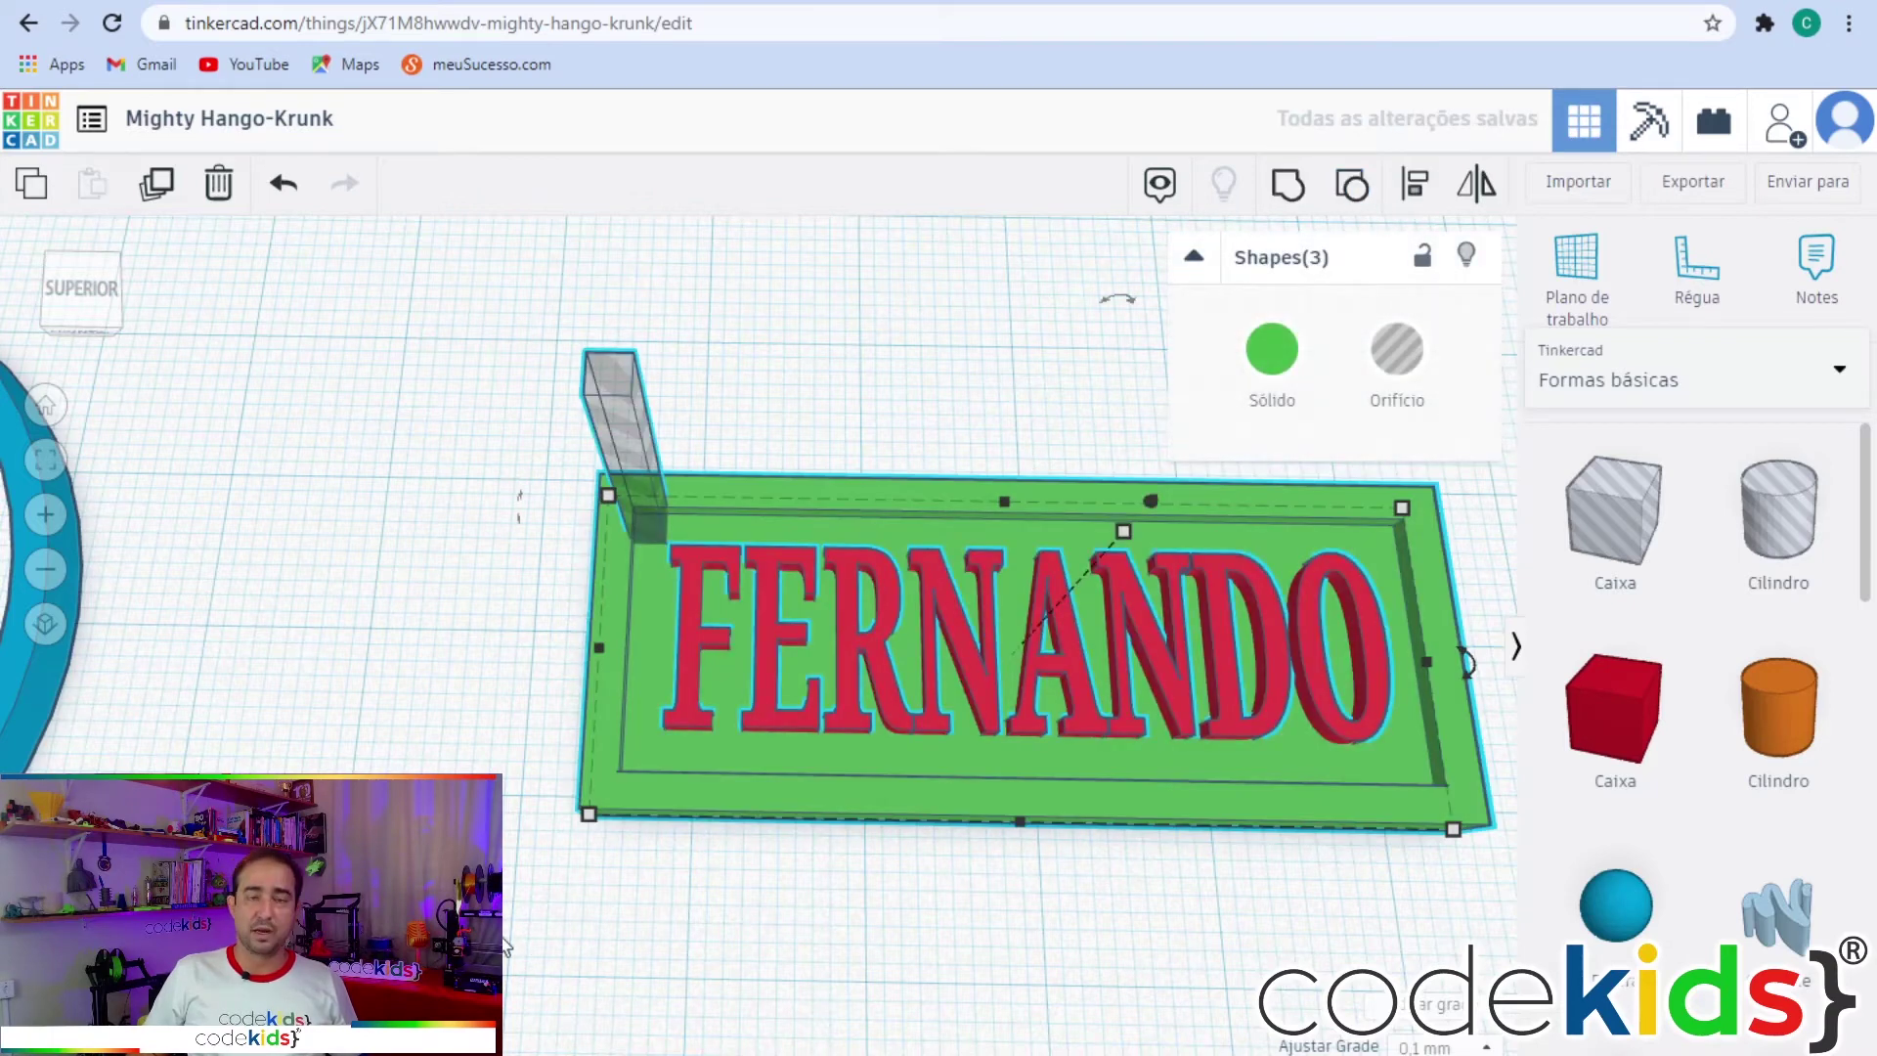
left_click(517, 838)
Try a 3 mm by 3 mm base for the hole box and check its clearance to the first letter.
left_click(624, 415)
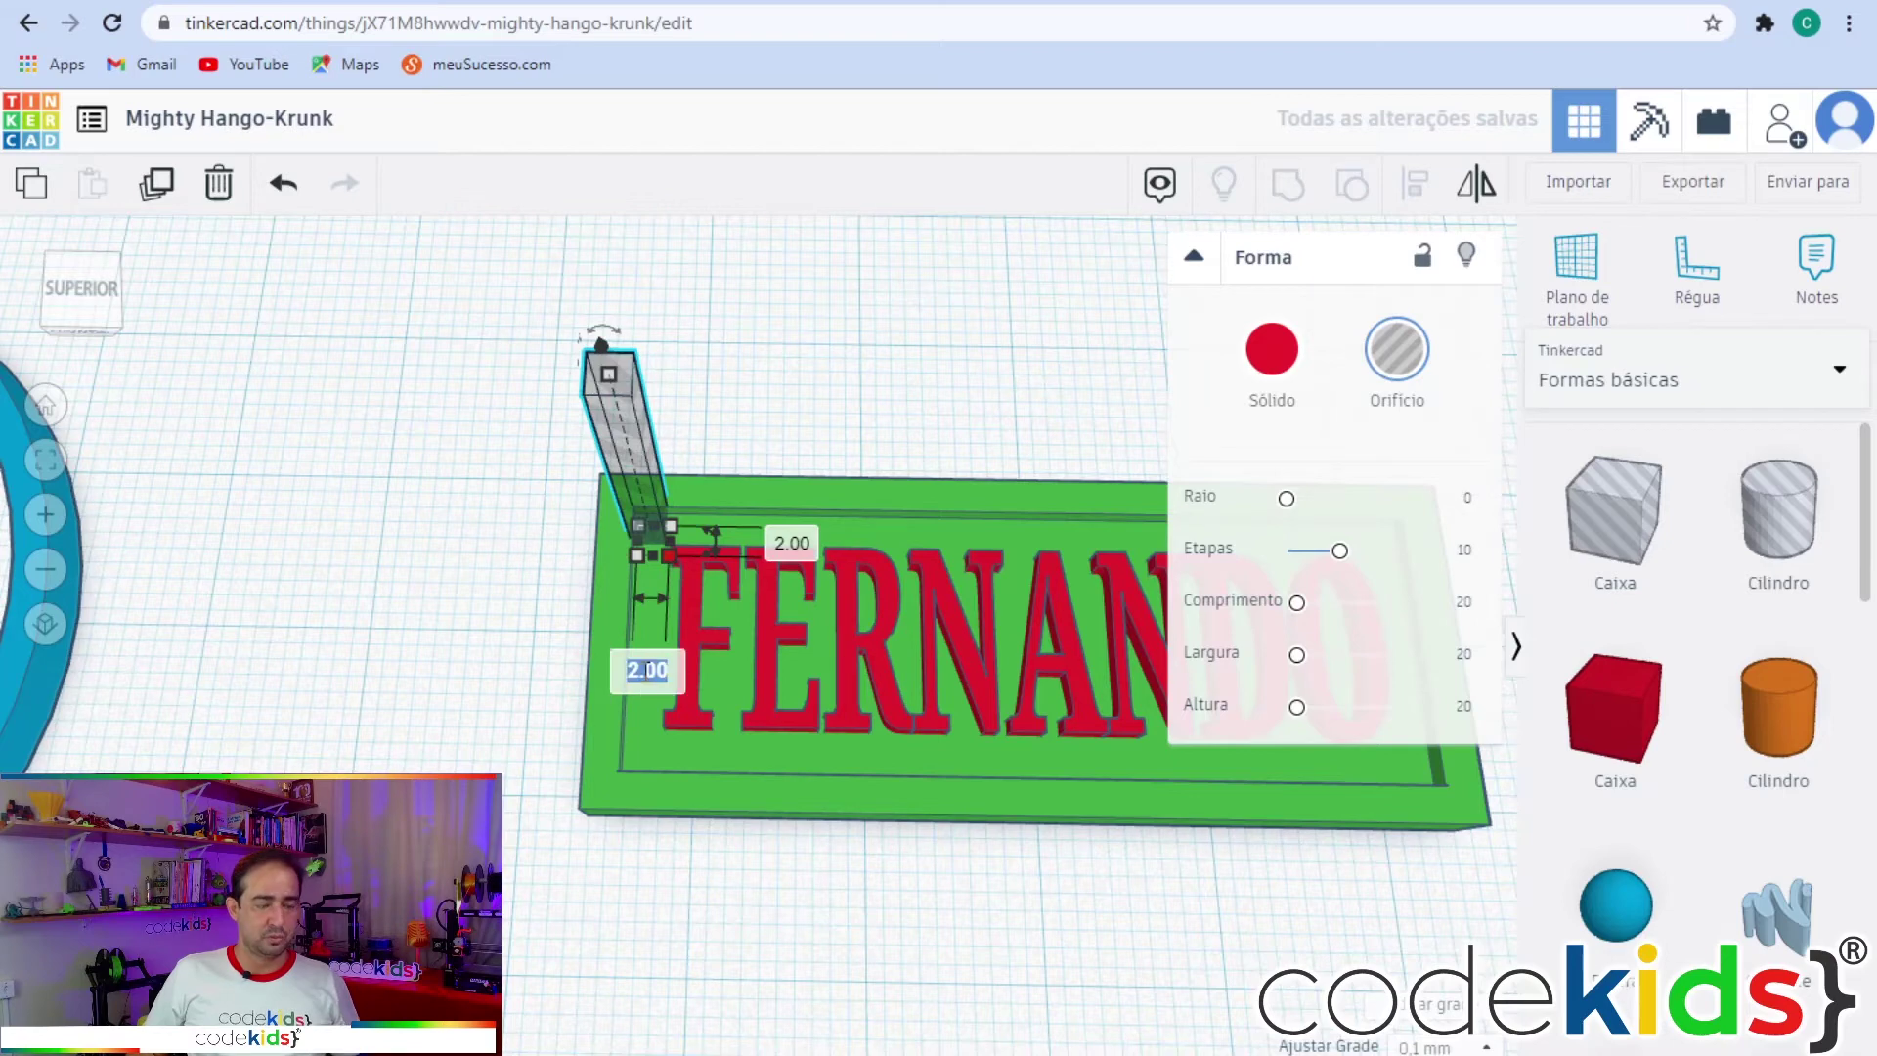
type("3")
key("Tab")
type("3")
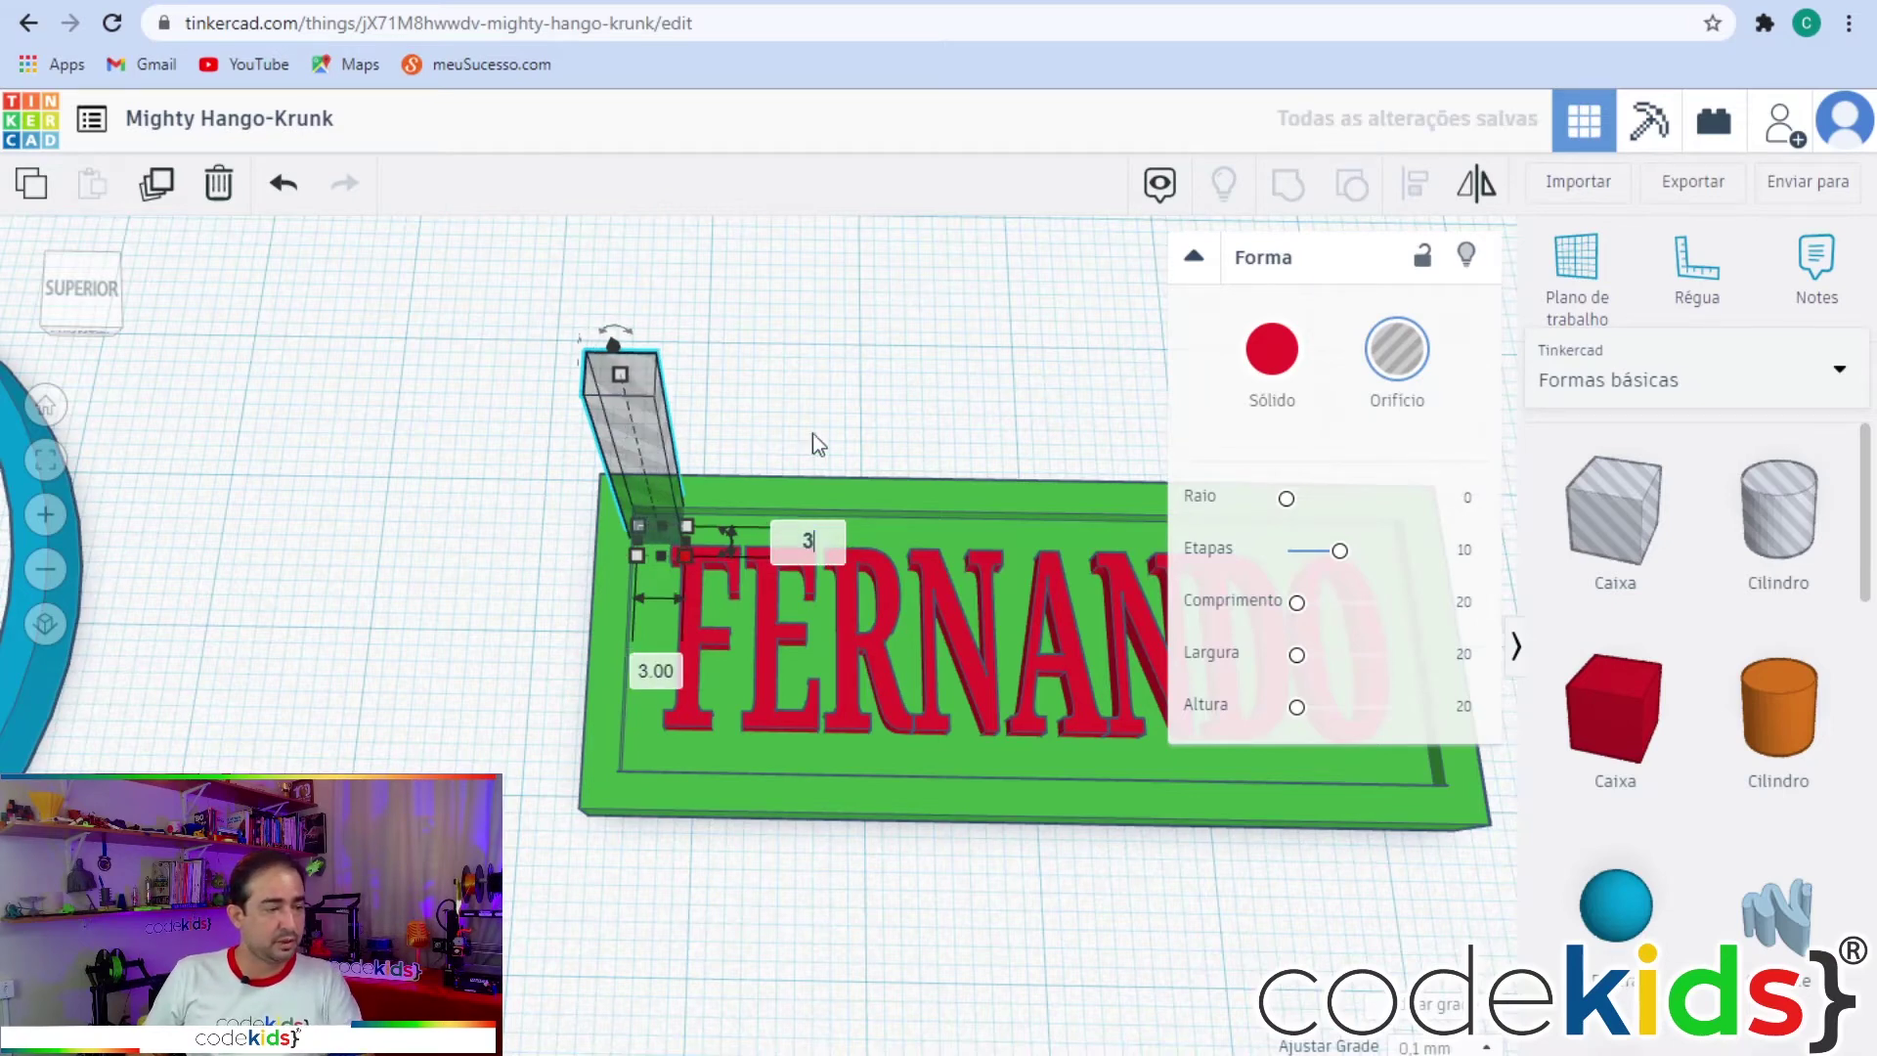
key("Return")
scroll(502, 561, "up", 5)
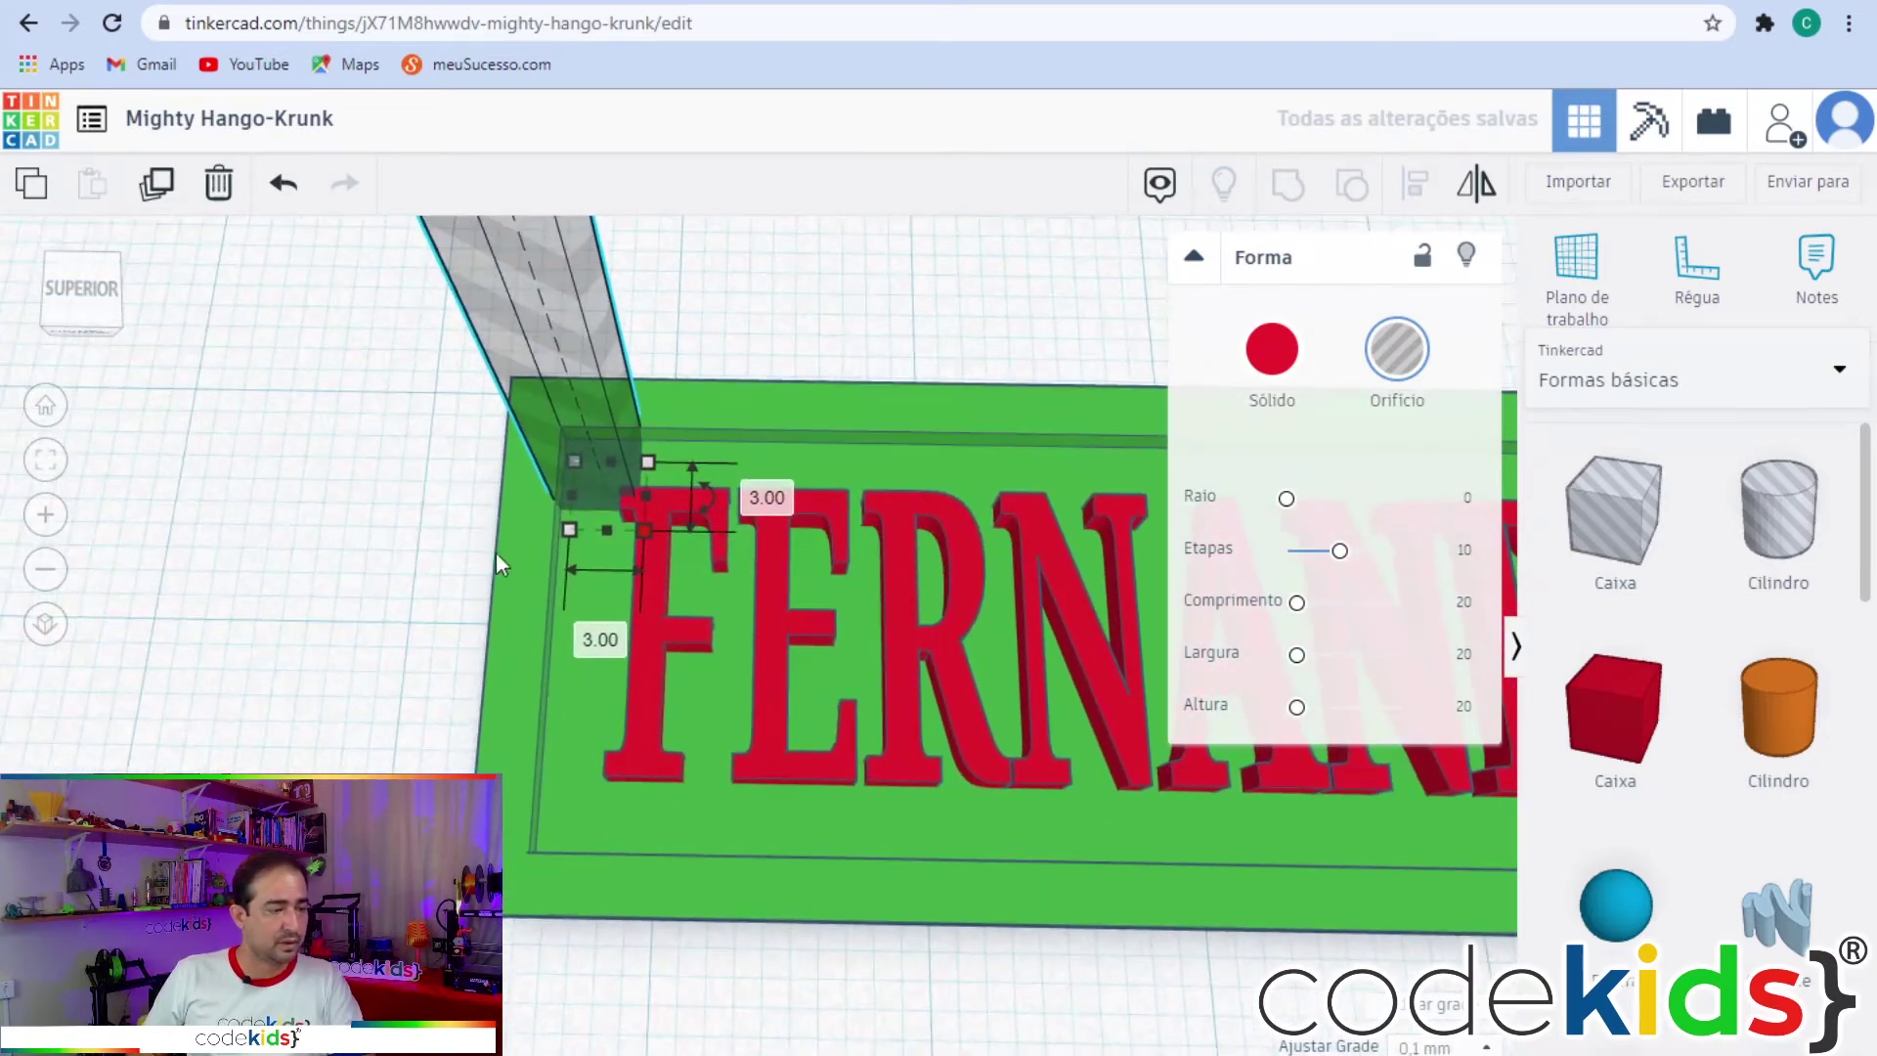
right_click_drag(494, 595, 502, 606)
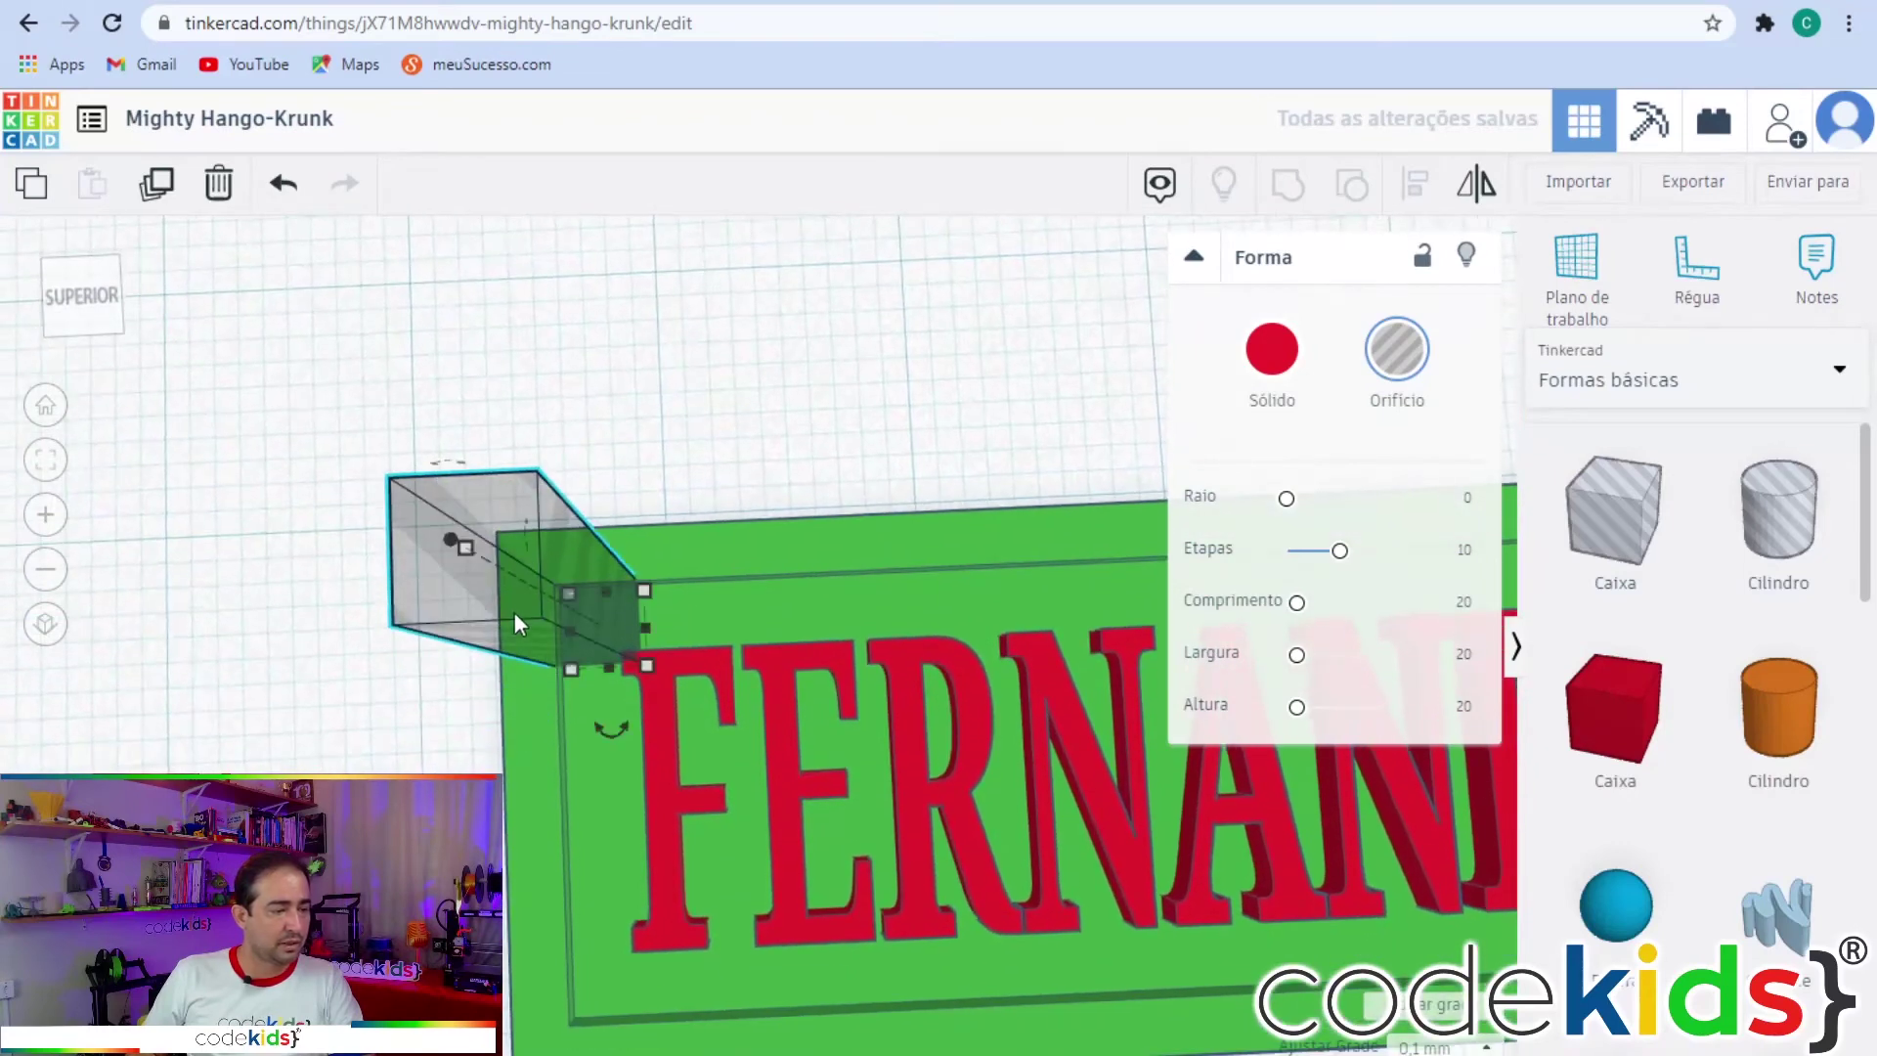
scroll(556, 634, "up", 3)
scroll(555, 635, "up", 2)
scroll(501, 662, "down", 8)
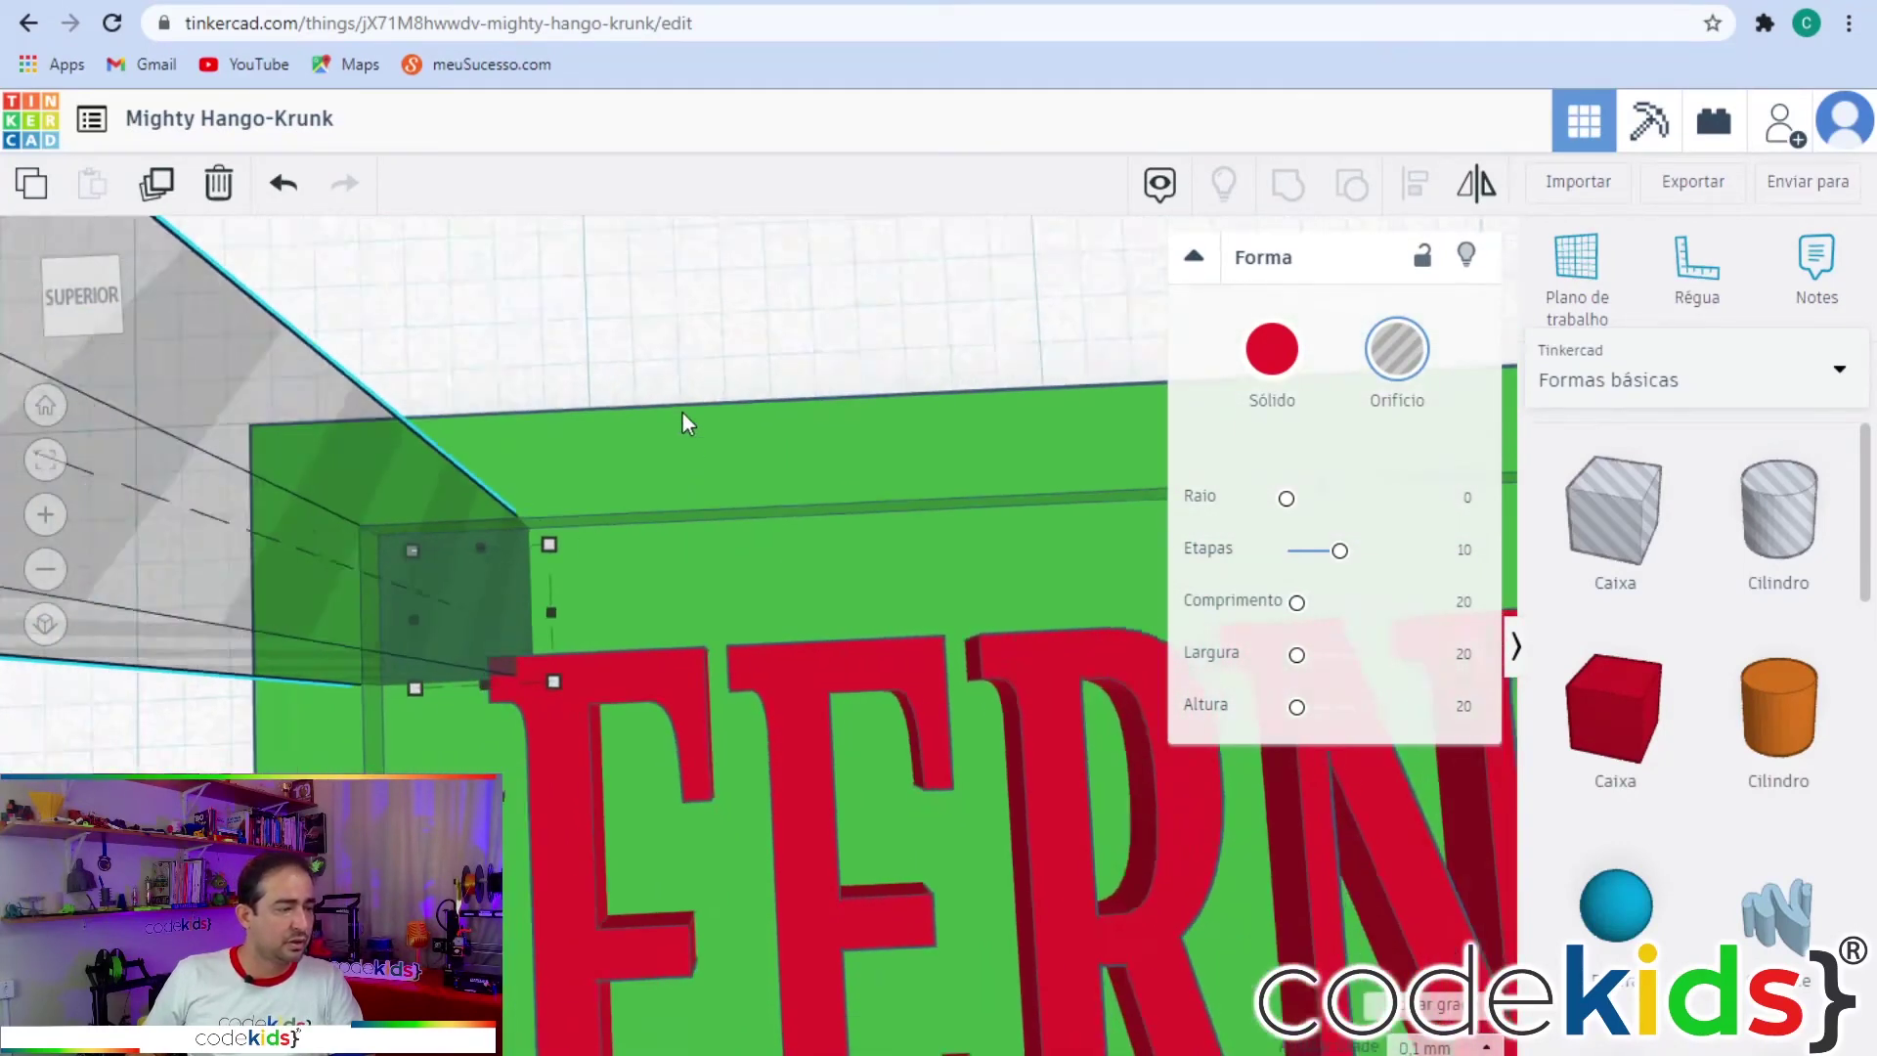
mouse_move(653, 561)
Set the hole box's base to 2.8 mm by 2.8 mm.
left_click(610, 680)
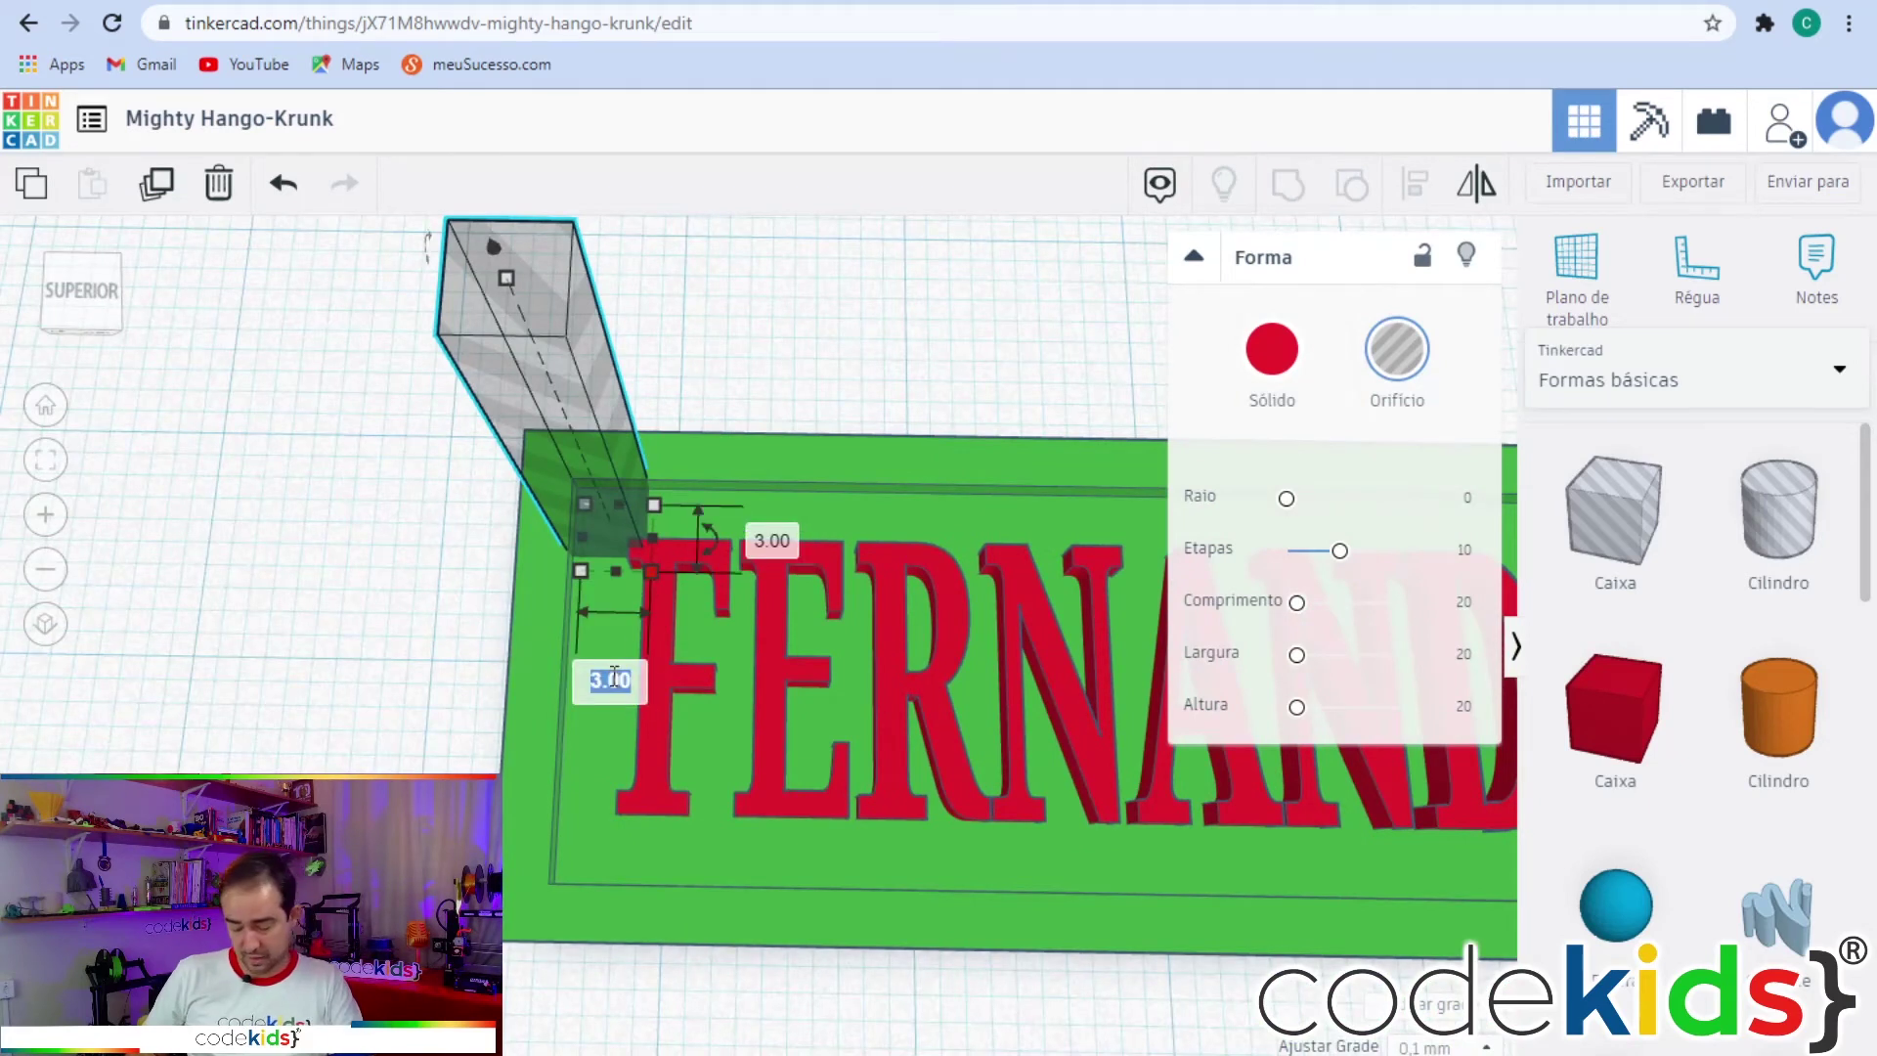
type("24.")
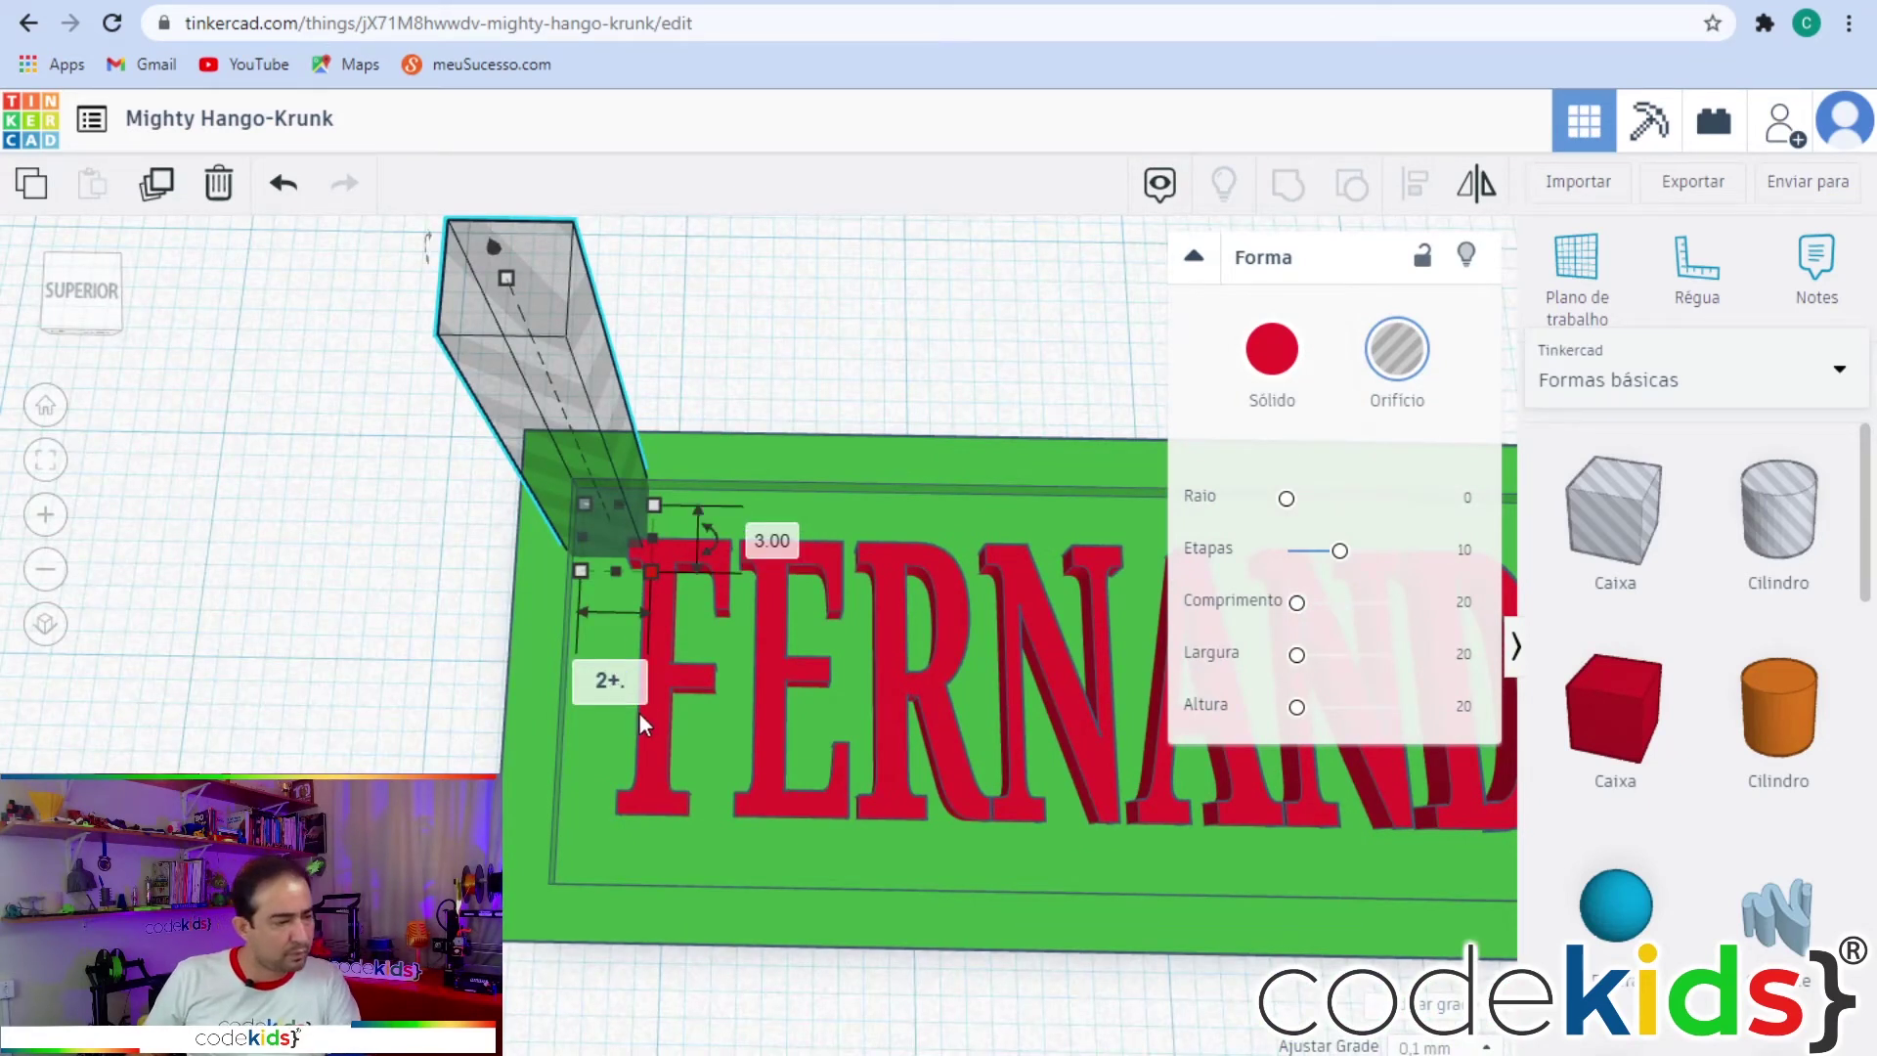
key("Return")
type(".8")
left_click(752, 541)
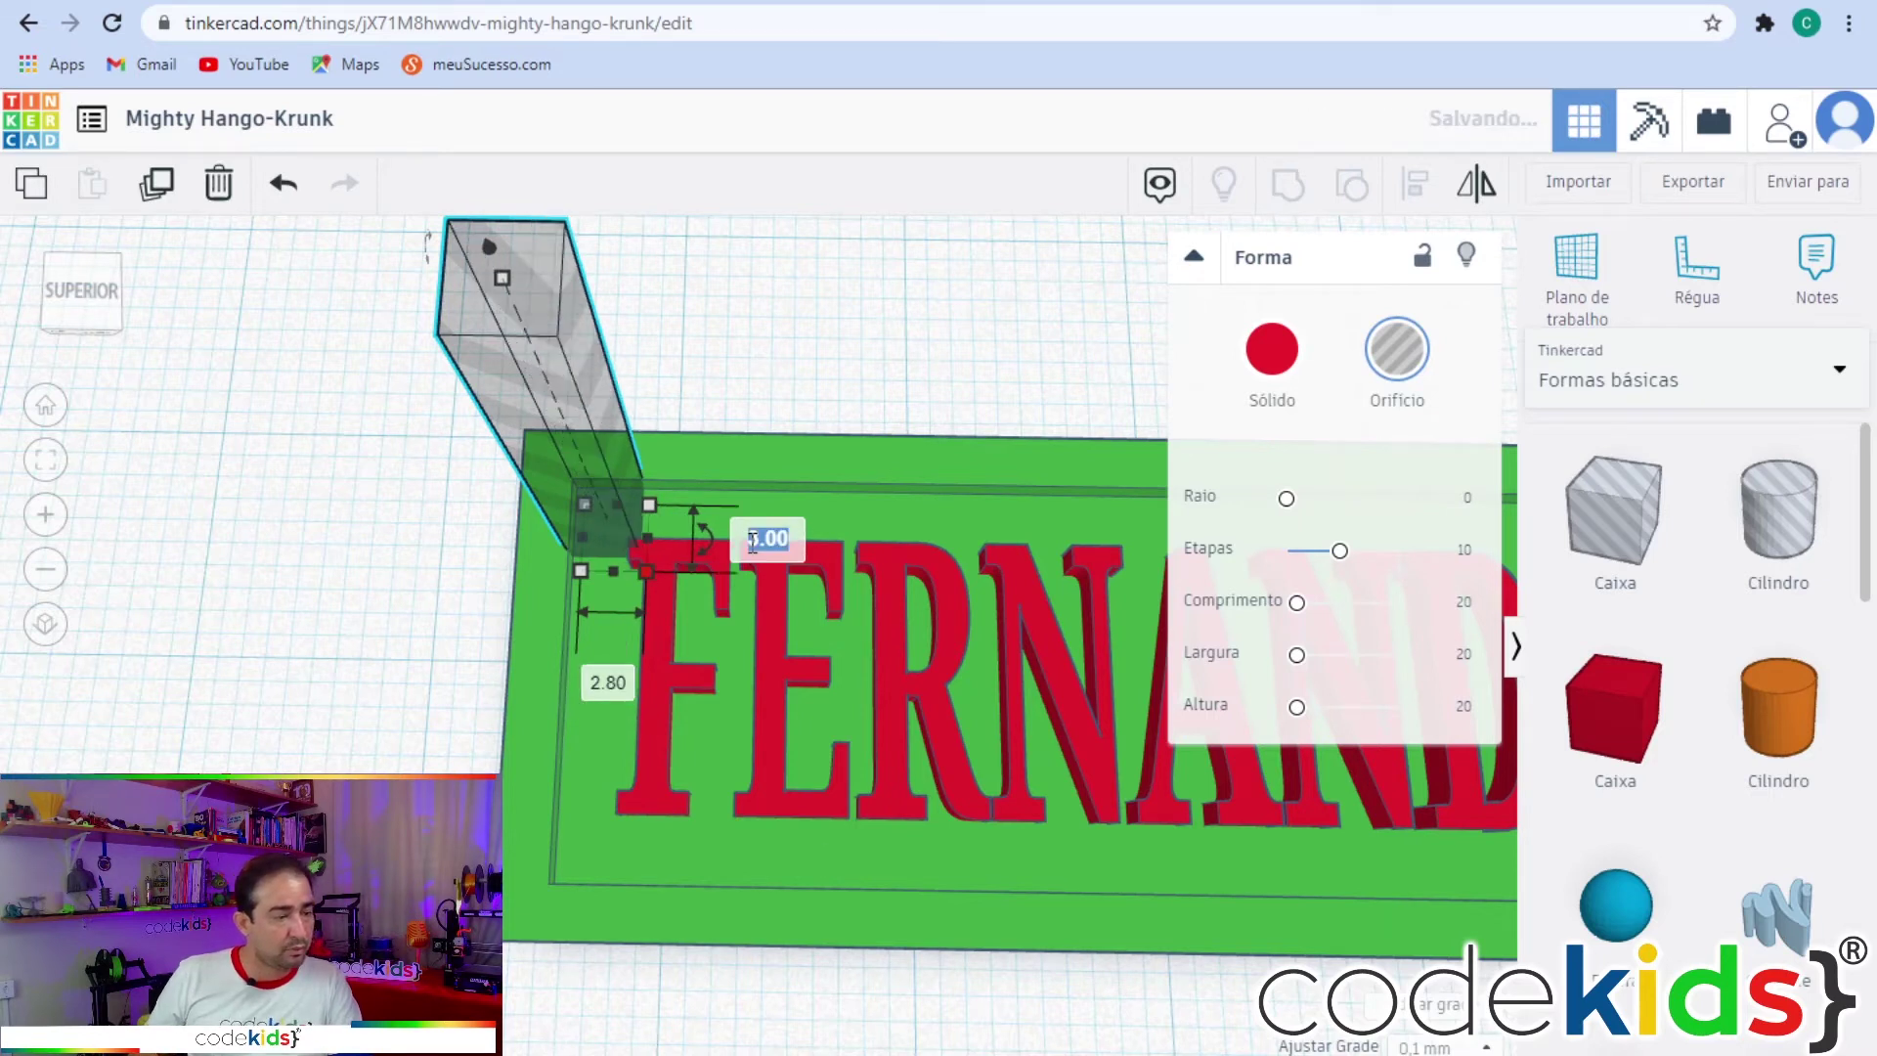
type("2.8")
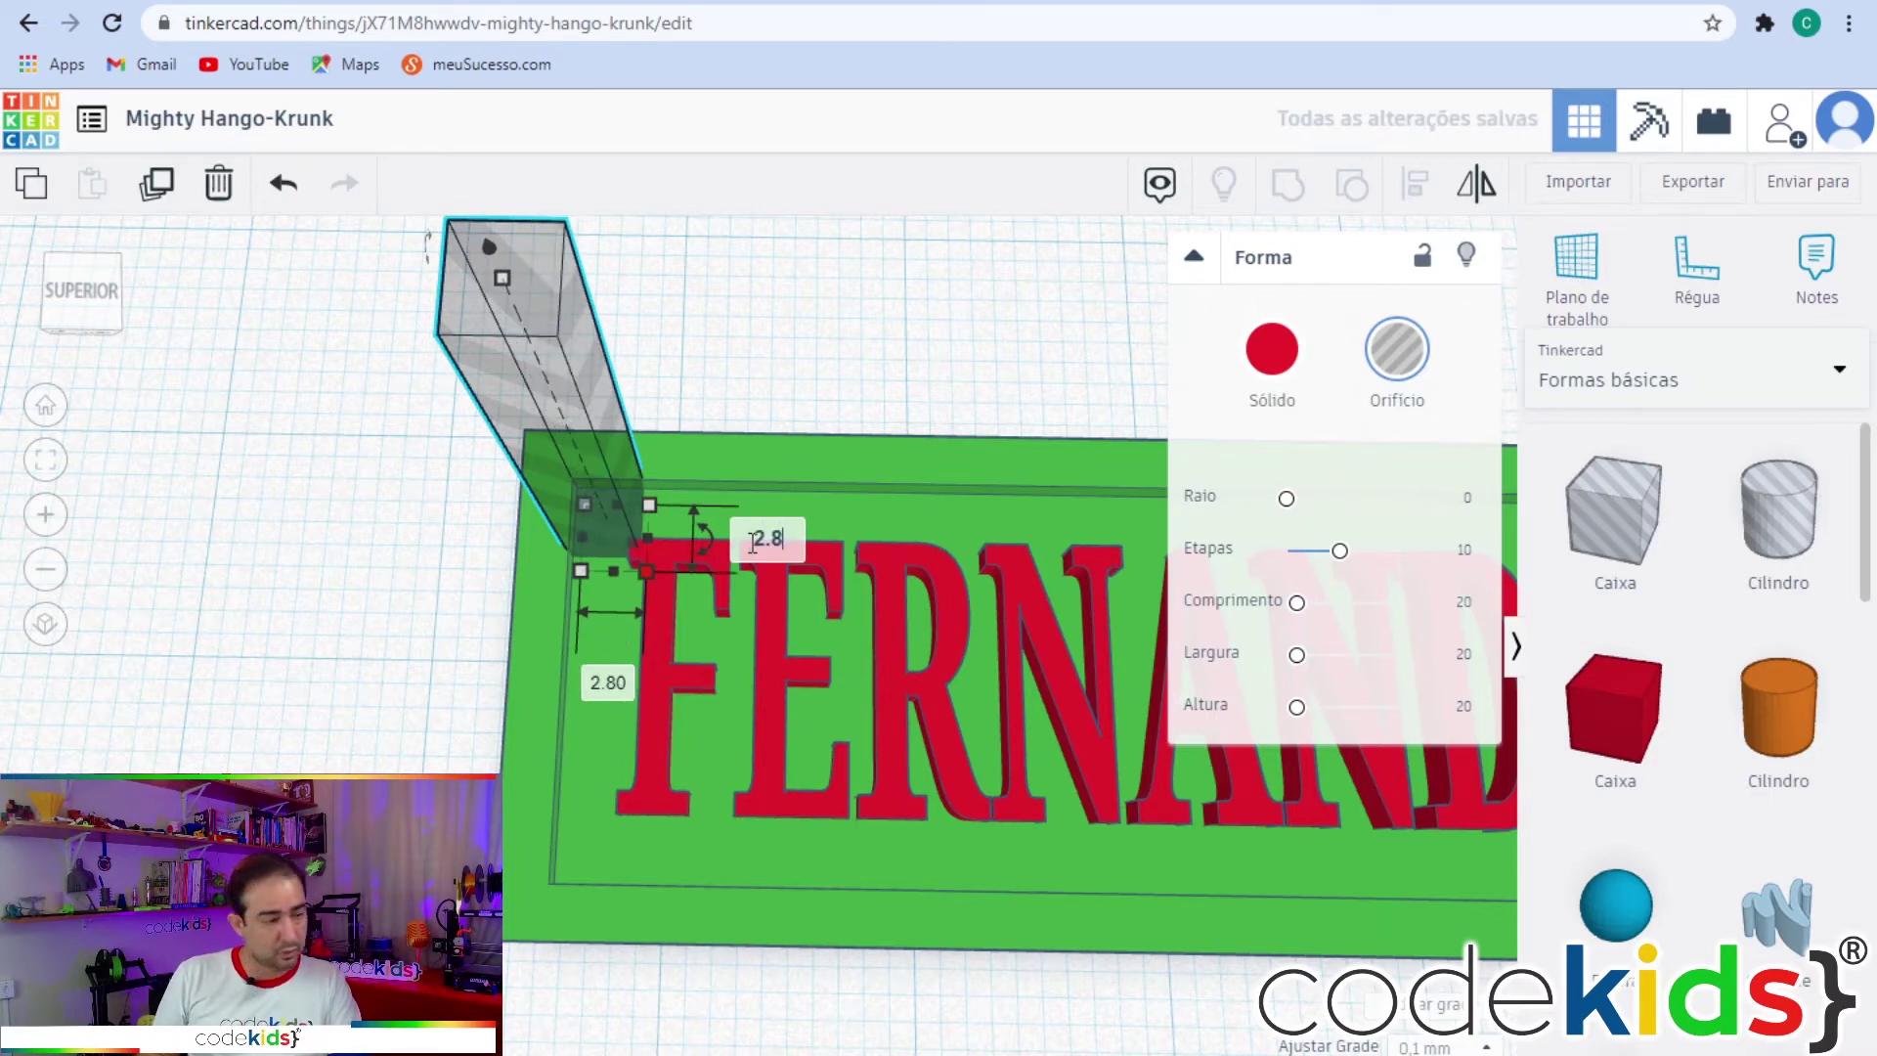
key("Return")
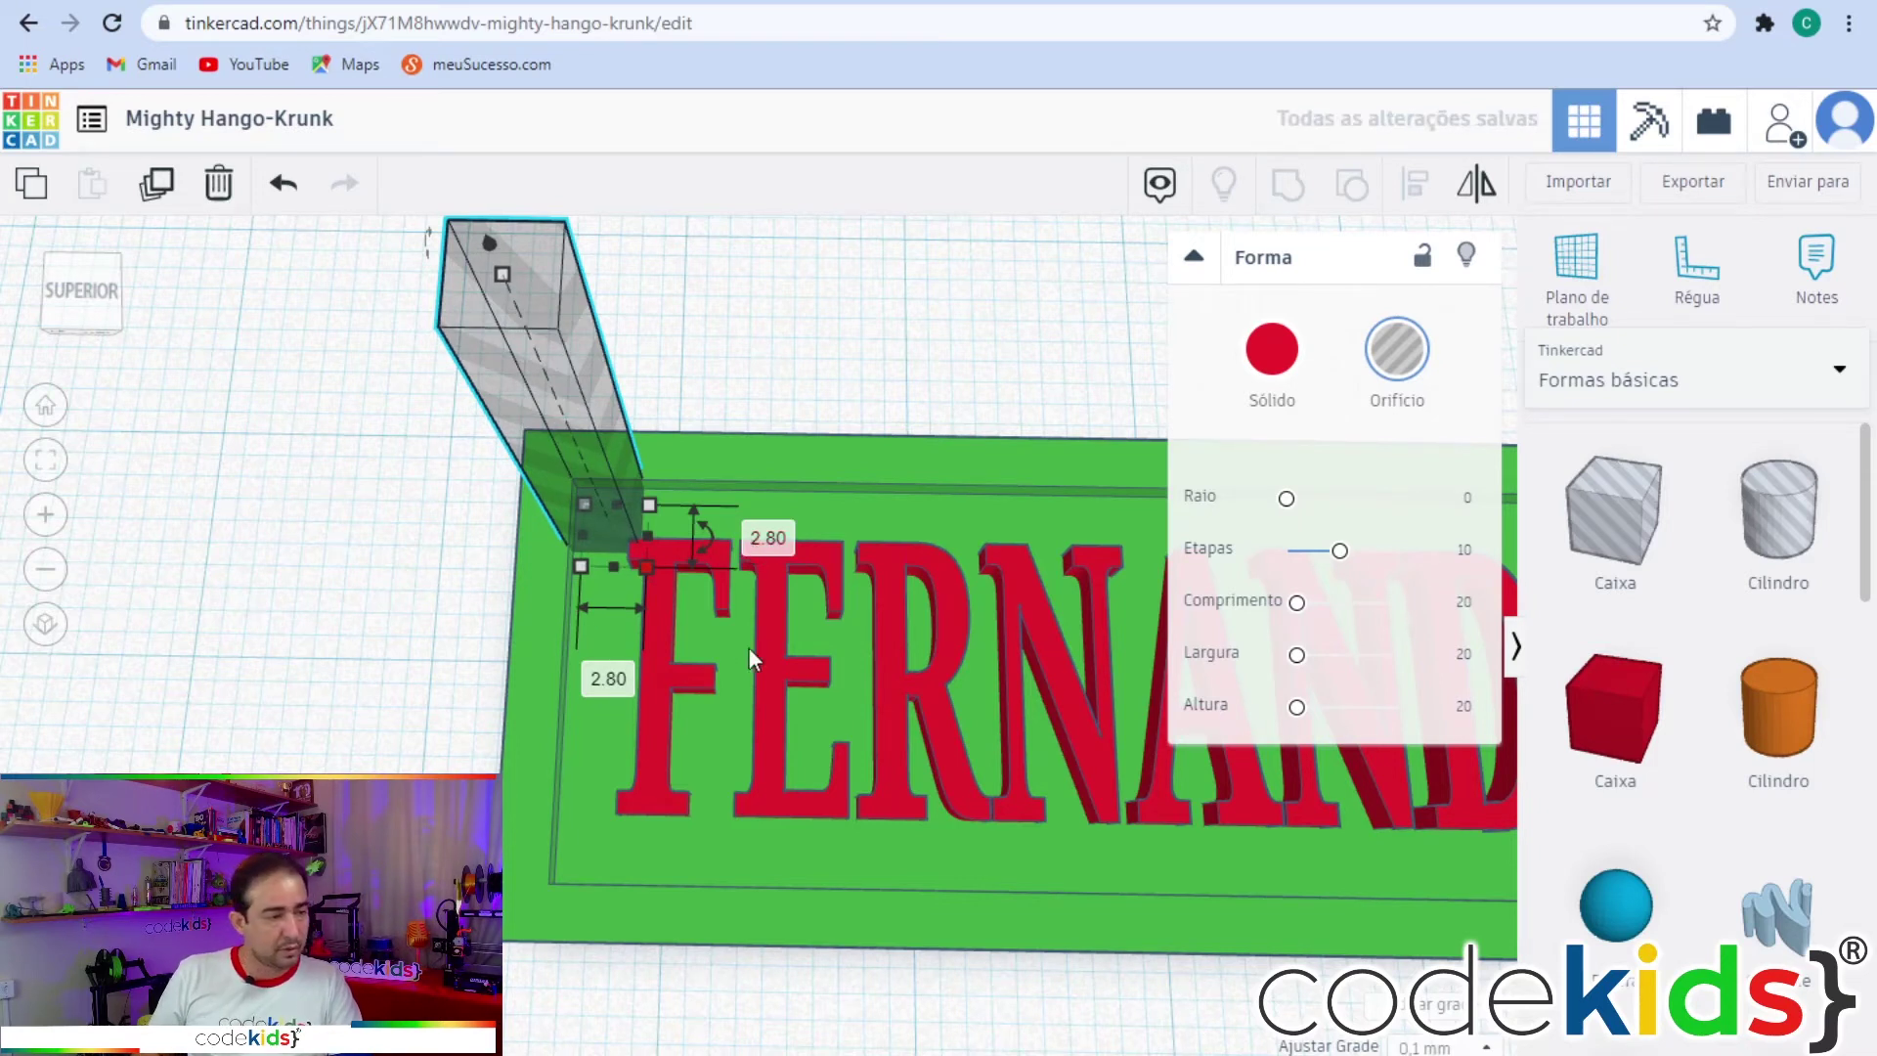
Set the hole box's base to 2.5 mm by 2.5 mm and check its clearance to the first letter.
type("2.5")
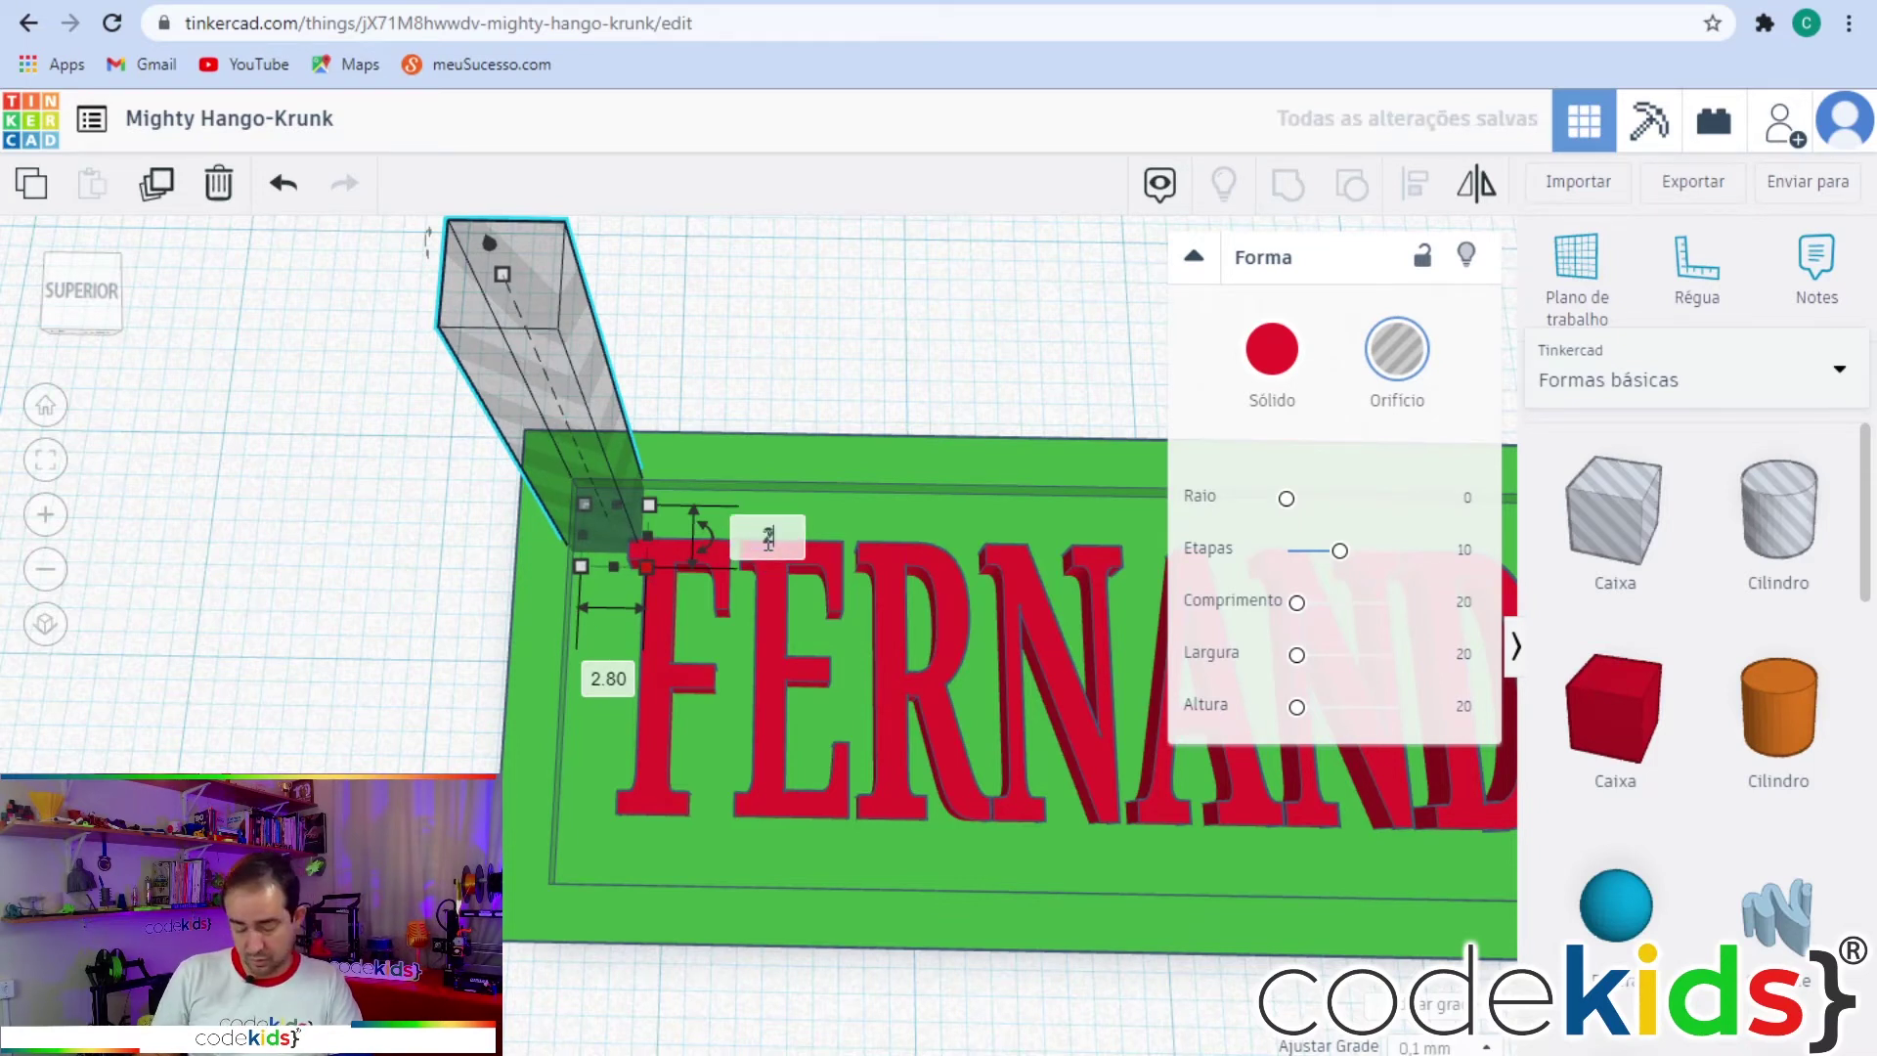
key("Return")
left_click(610, 675)
type("2.5")
key("Return")
right_click_drag(344, 649, 394, 645)
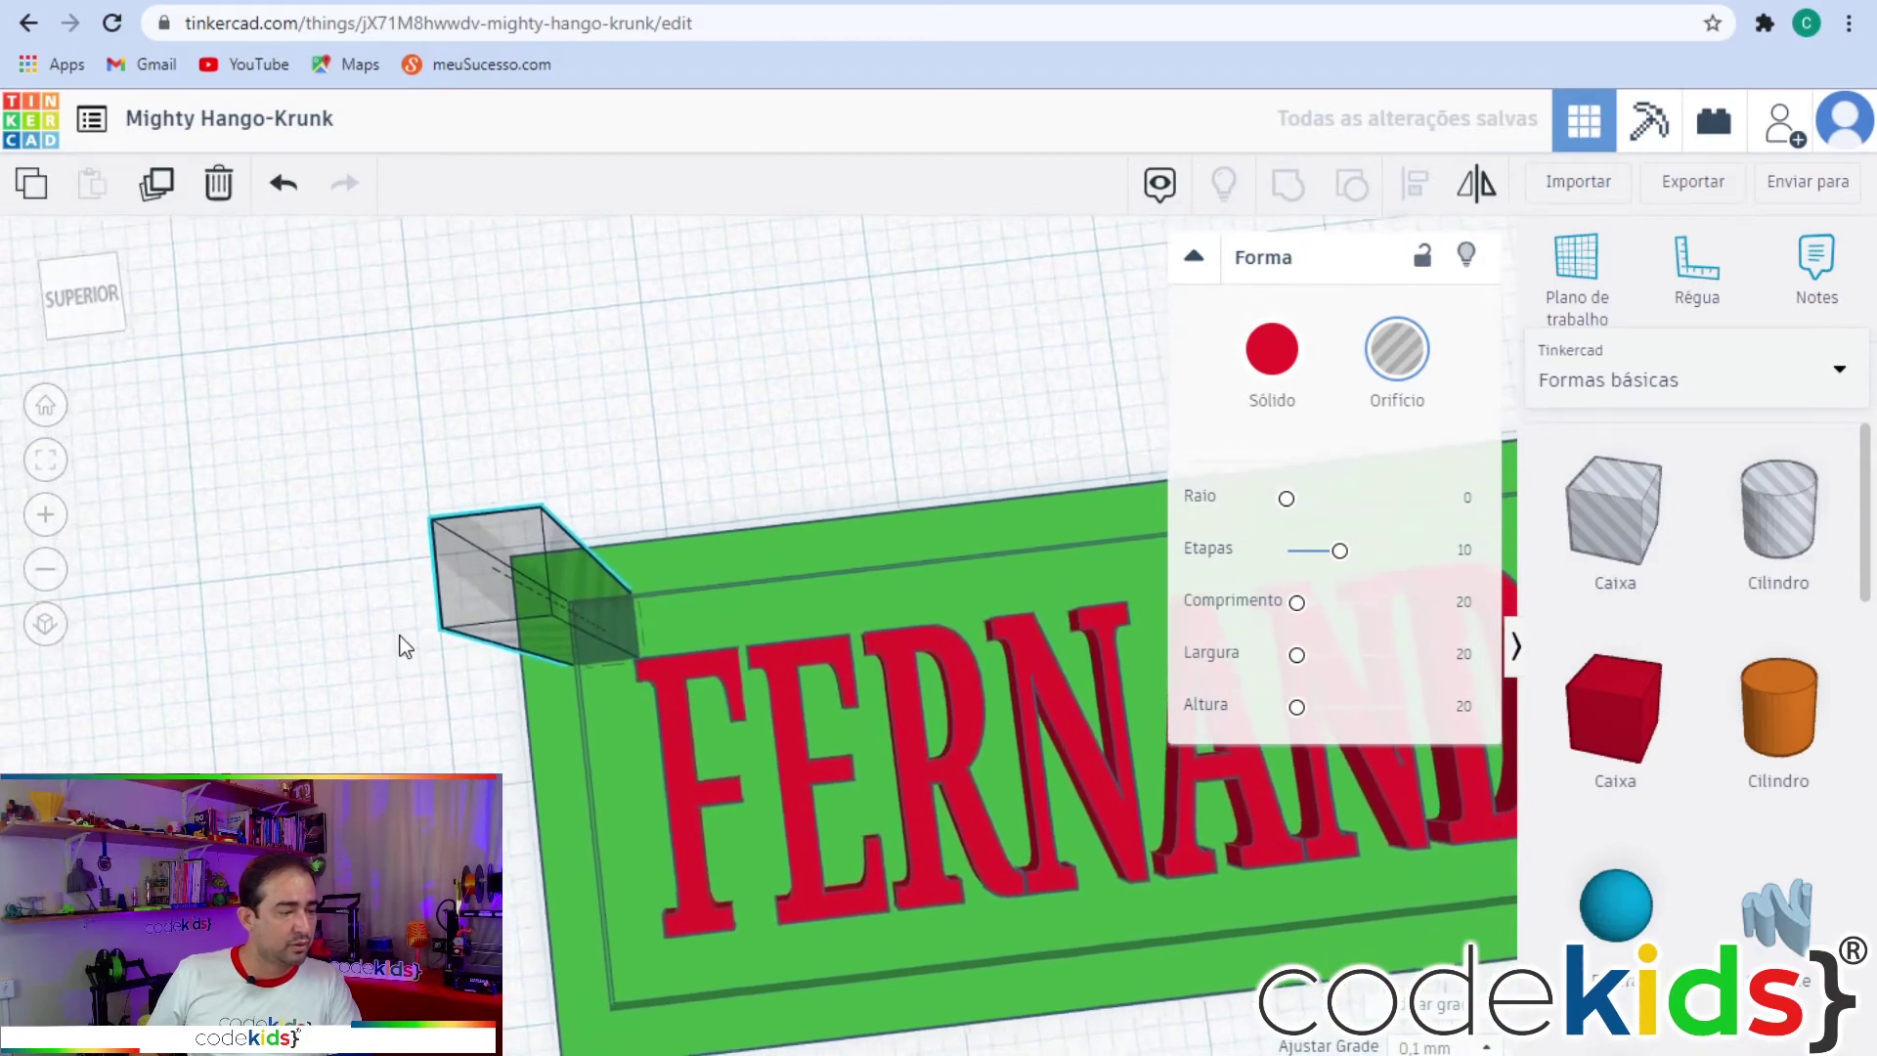
scroll(613, 665, "up", 4)
scroll(613, 665, "up", 3)
scroll(684, 701, "down", 5)
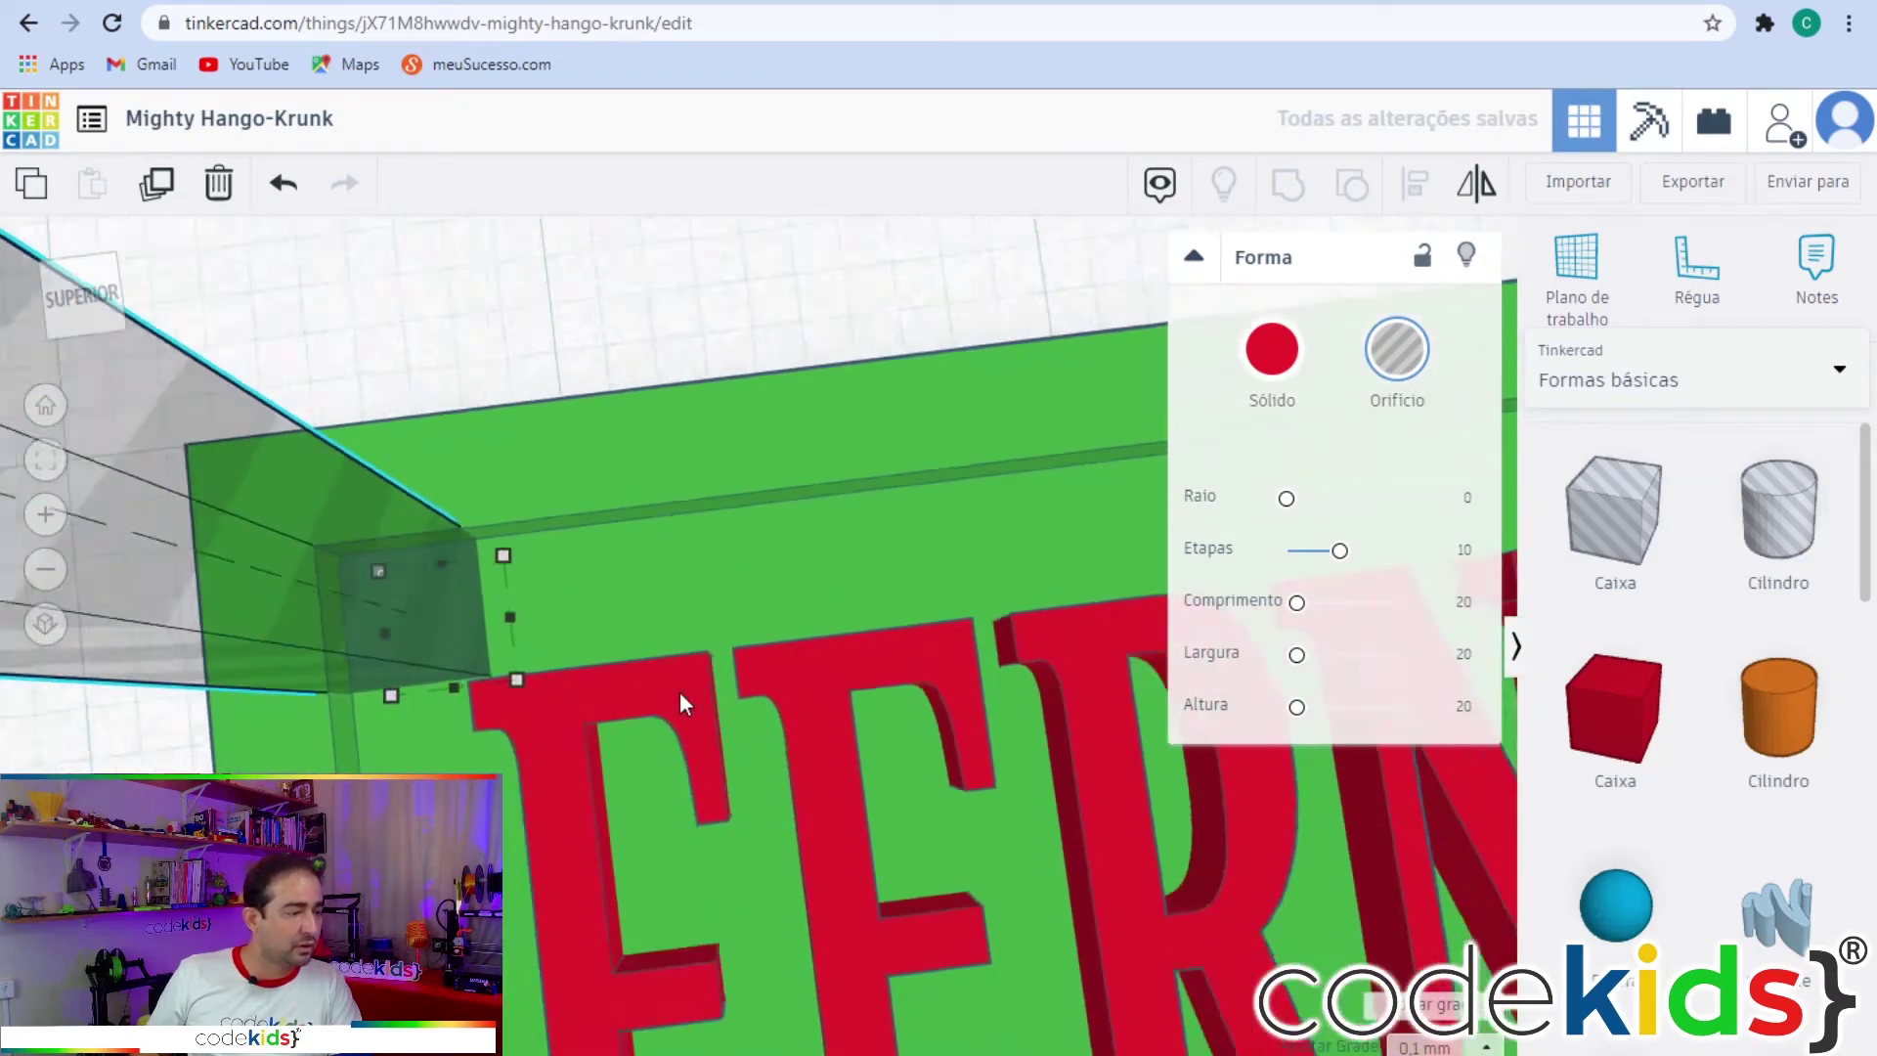
right_click_drag(684, 702, 701, 604)
Group the plate, the raised name and the hole box so the keyring hole is cut through the corner.
scroll(586, 879, "down", 6)
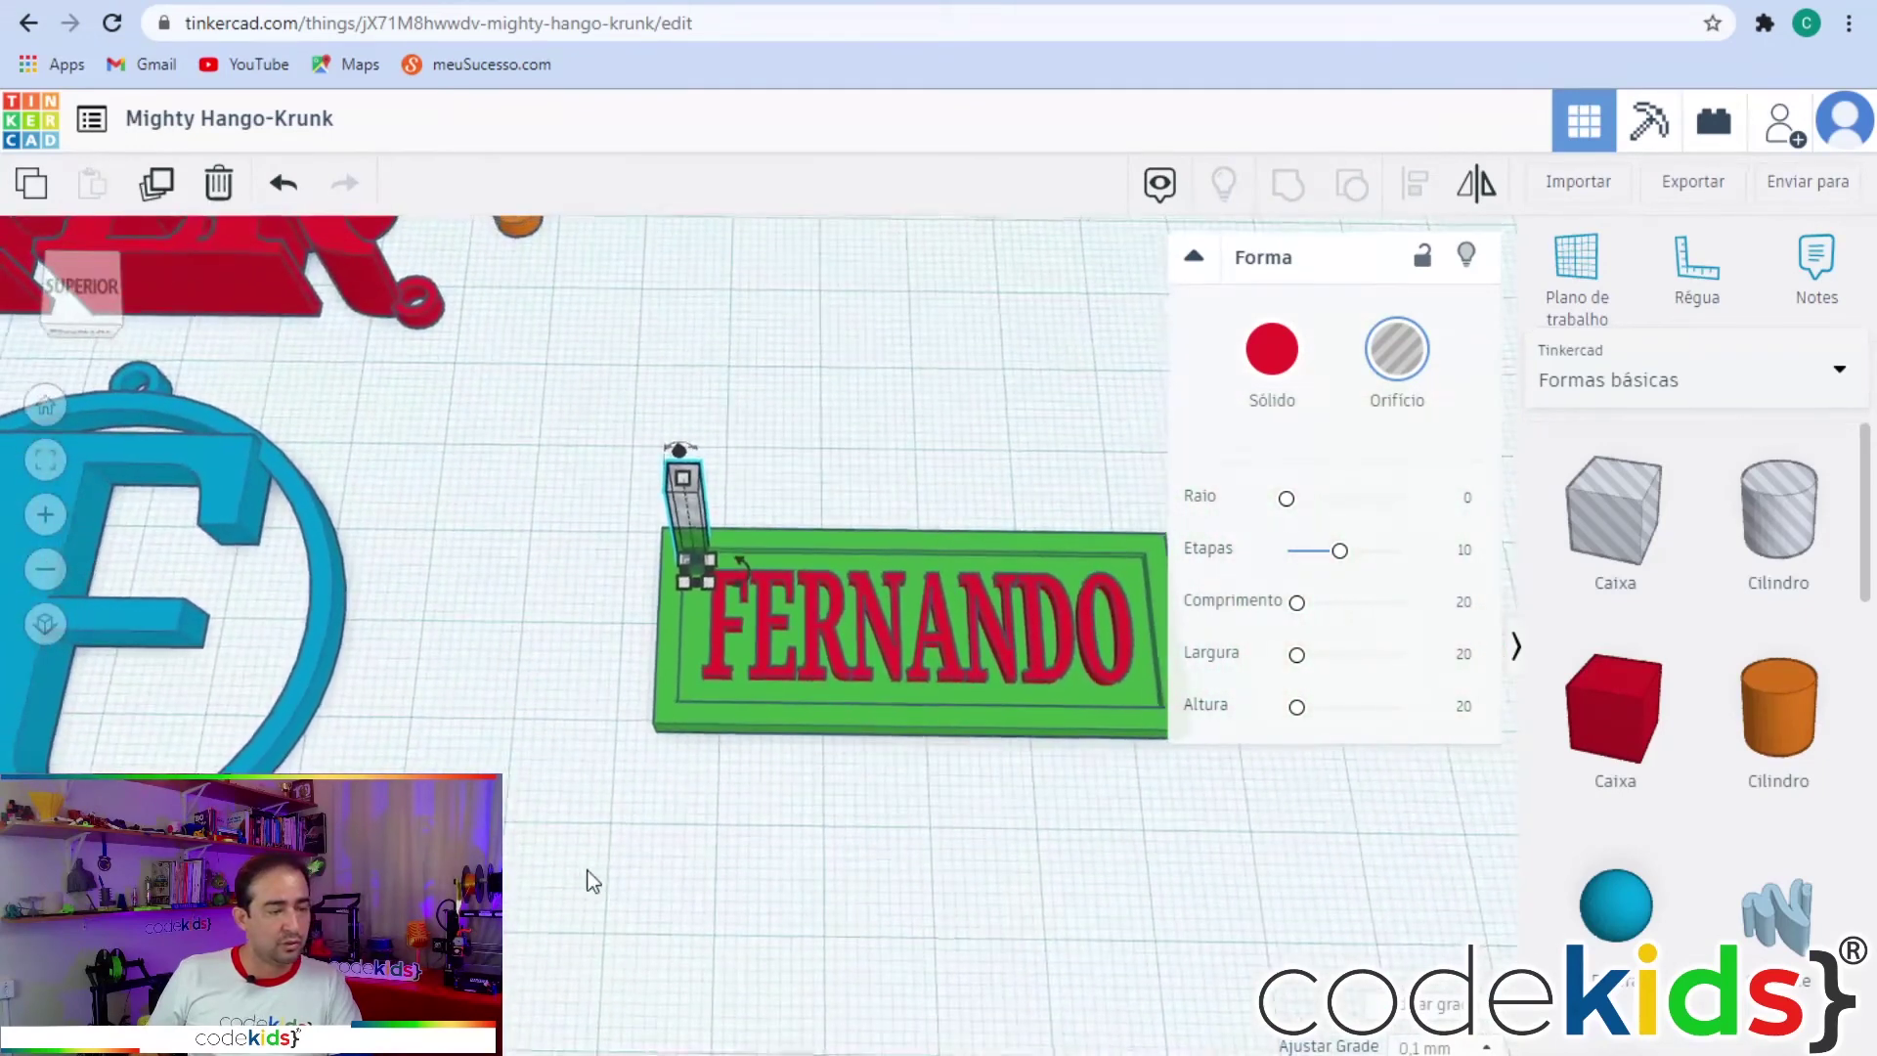
scroll(964, 913, "down", 1)
left_click_drag(1081, 777, 354, 500)
left_click(1289, 183)
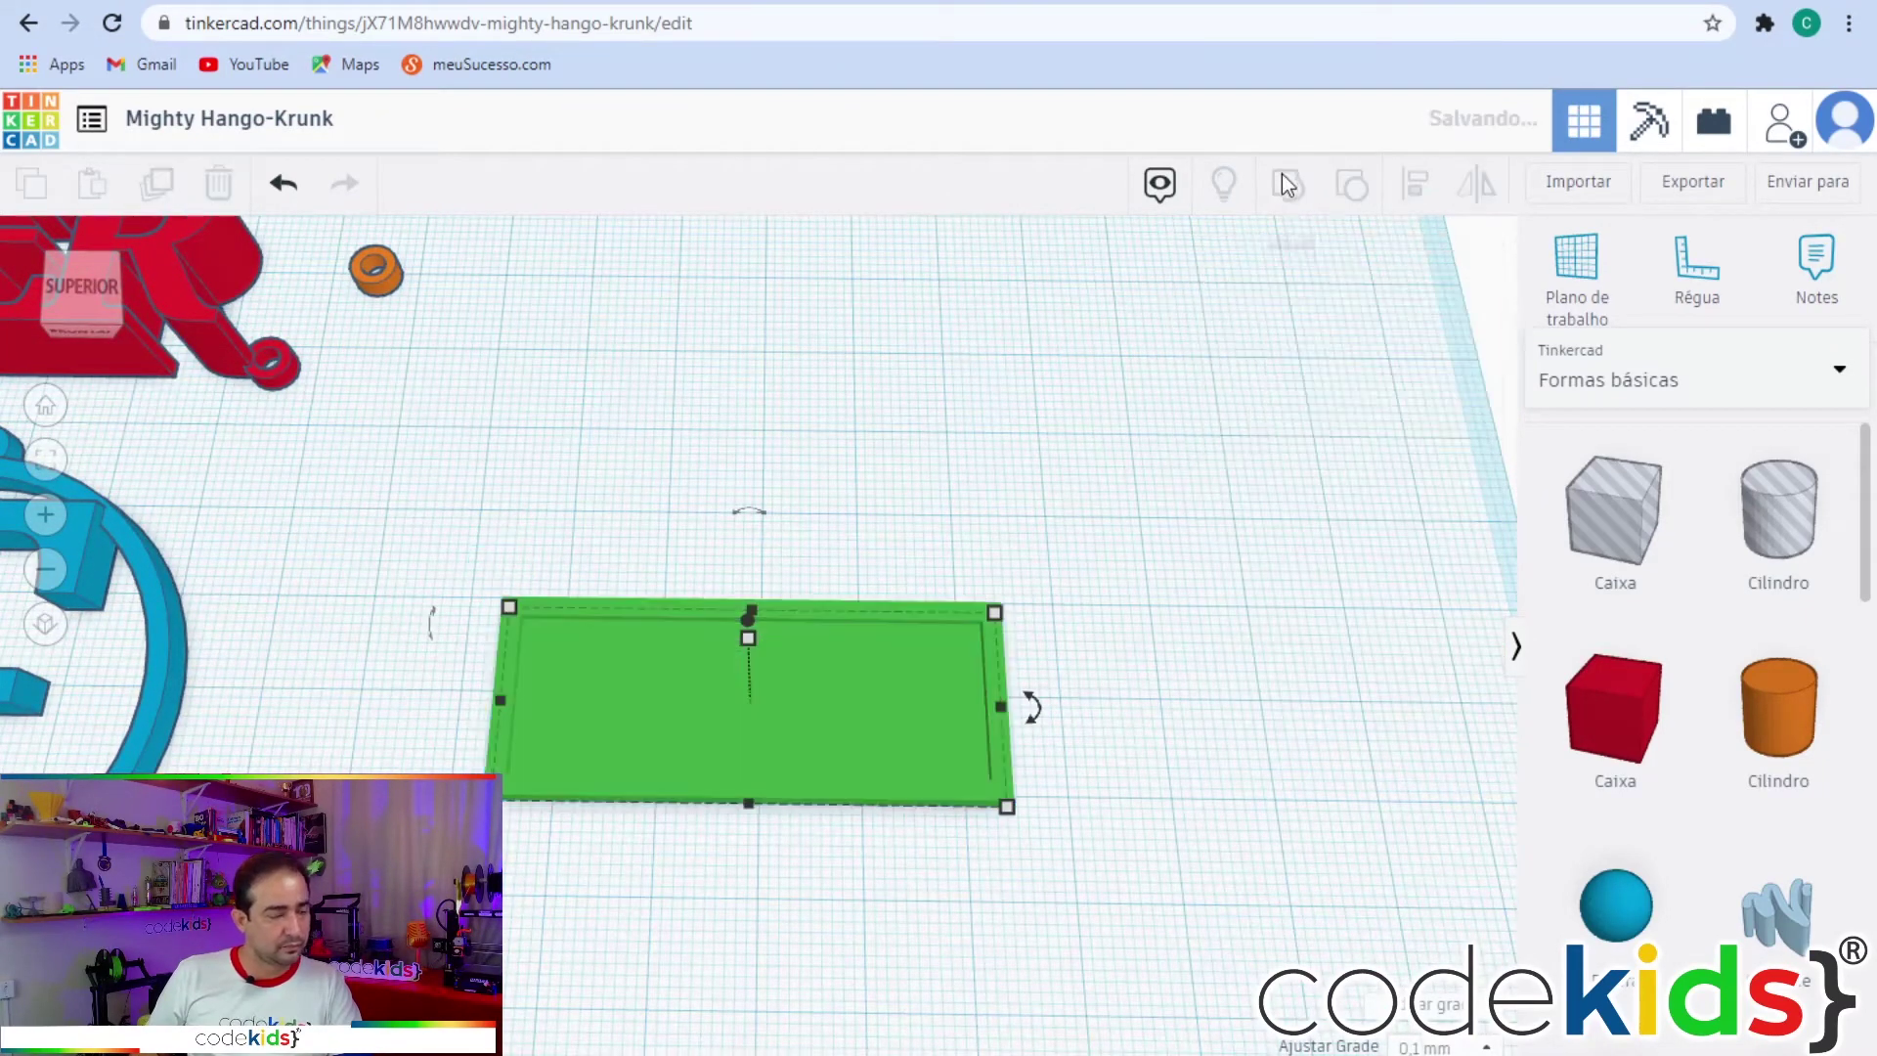
left_click(592, 537)
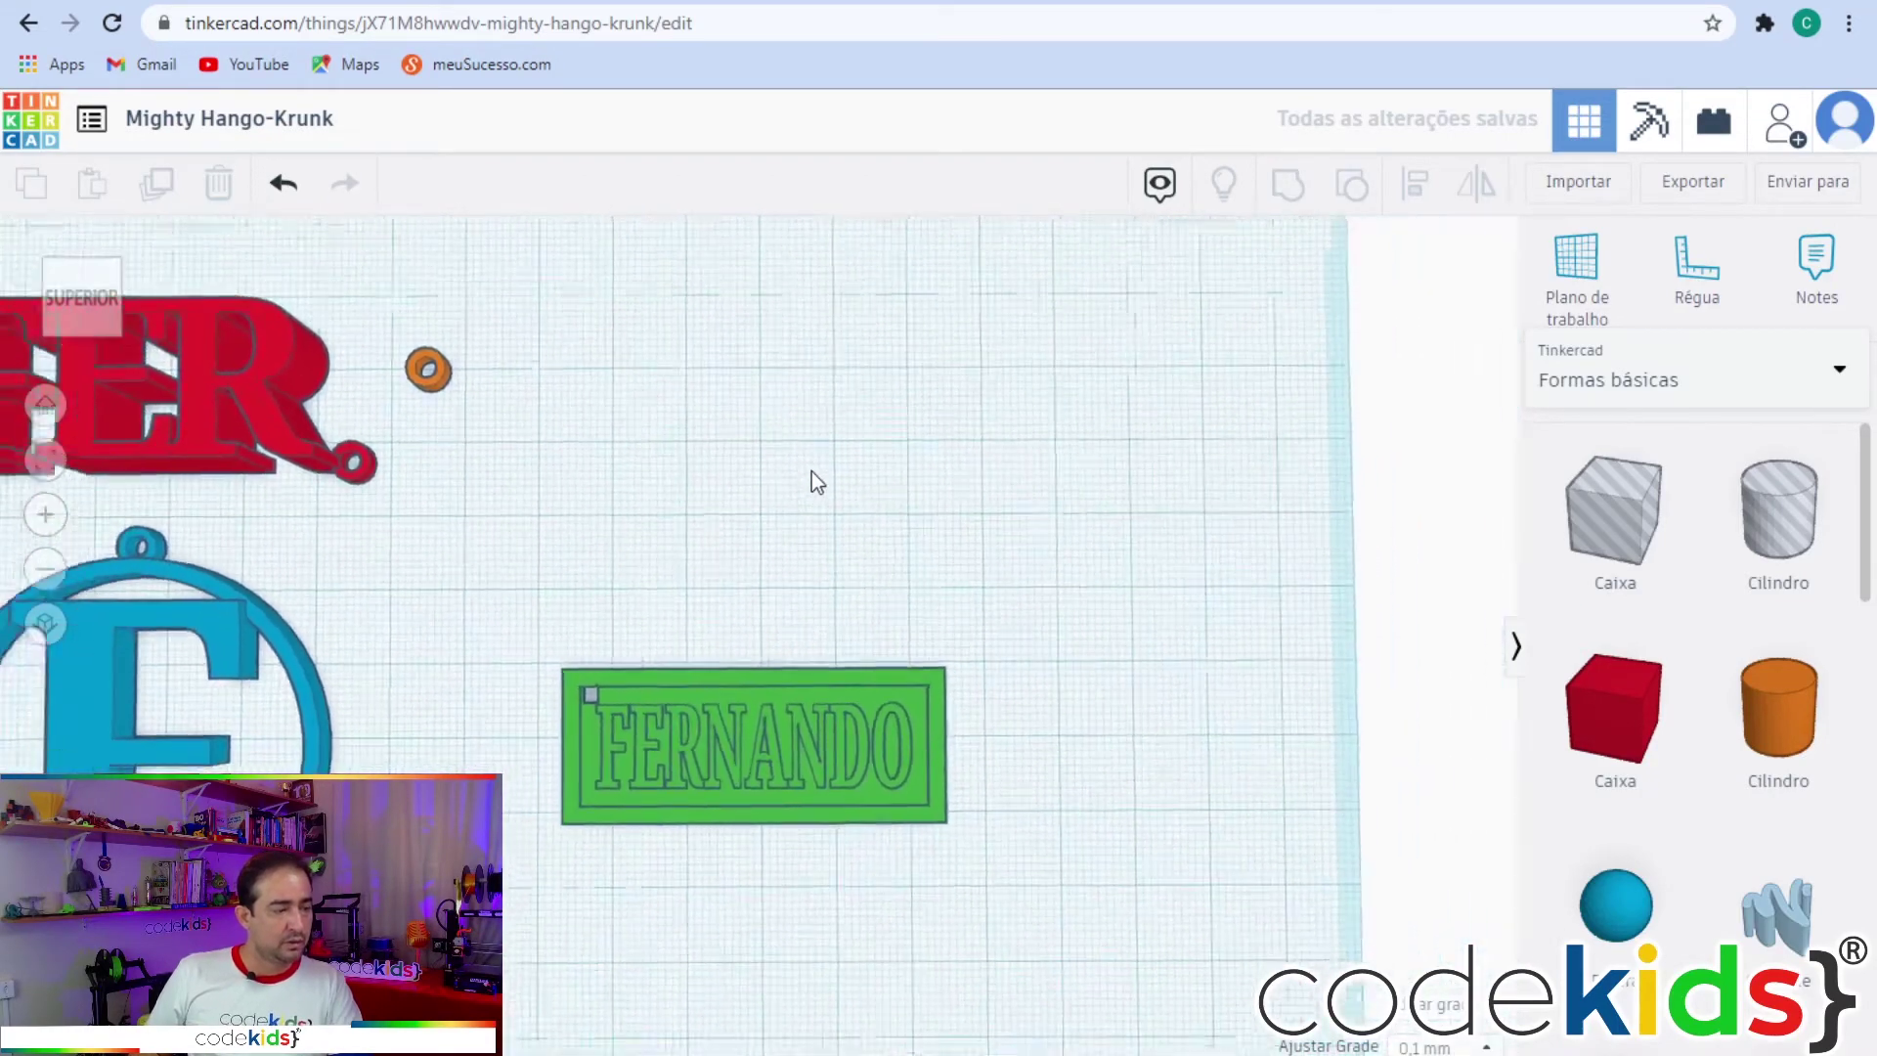
Move the grouped name plate about 13 mm left and 44 mm towards the front of the workplane.
left_click_drag(723, 688, 680, 848)
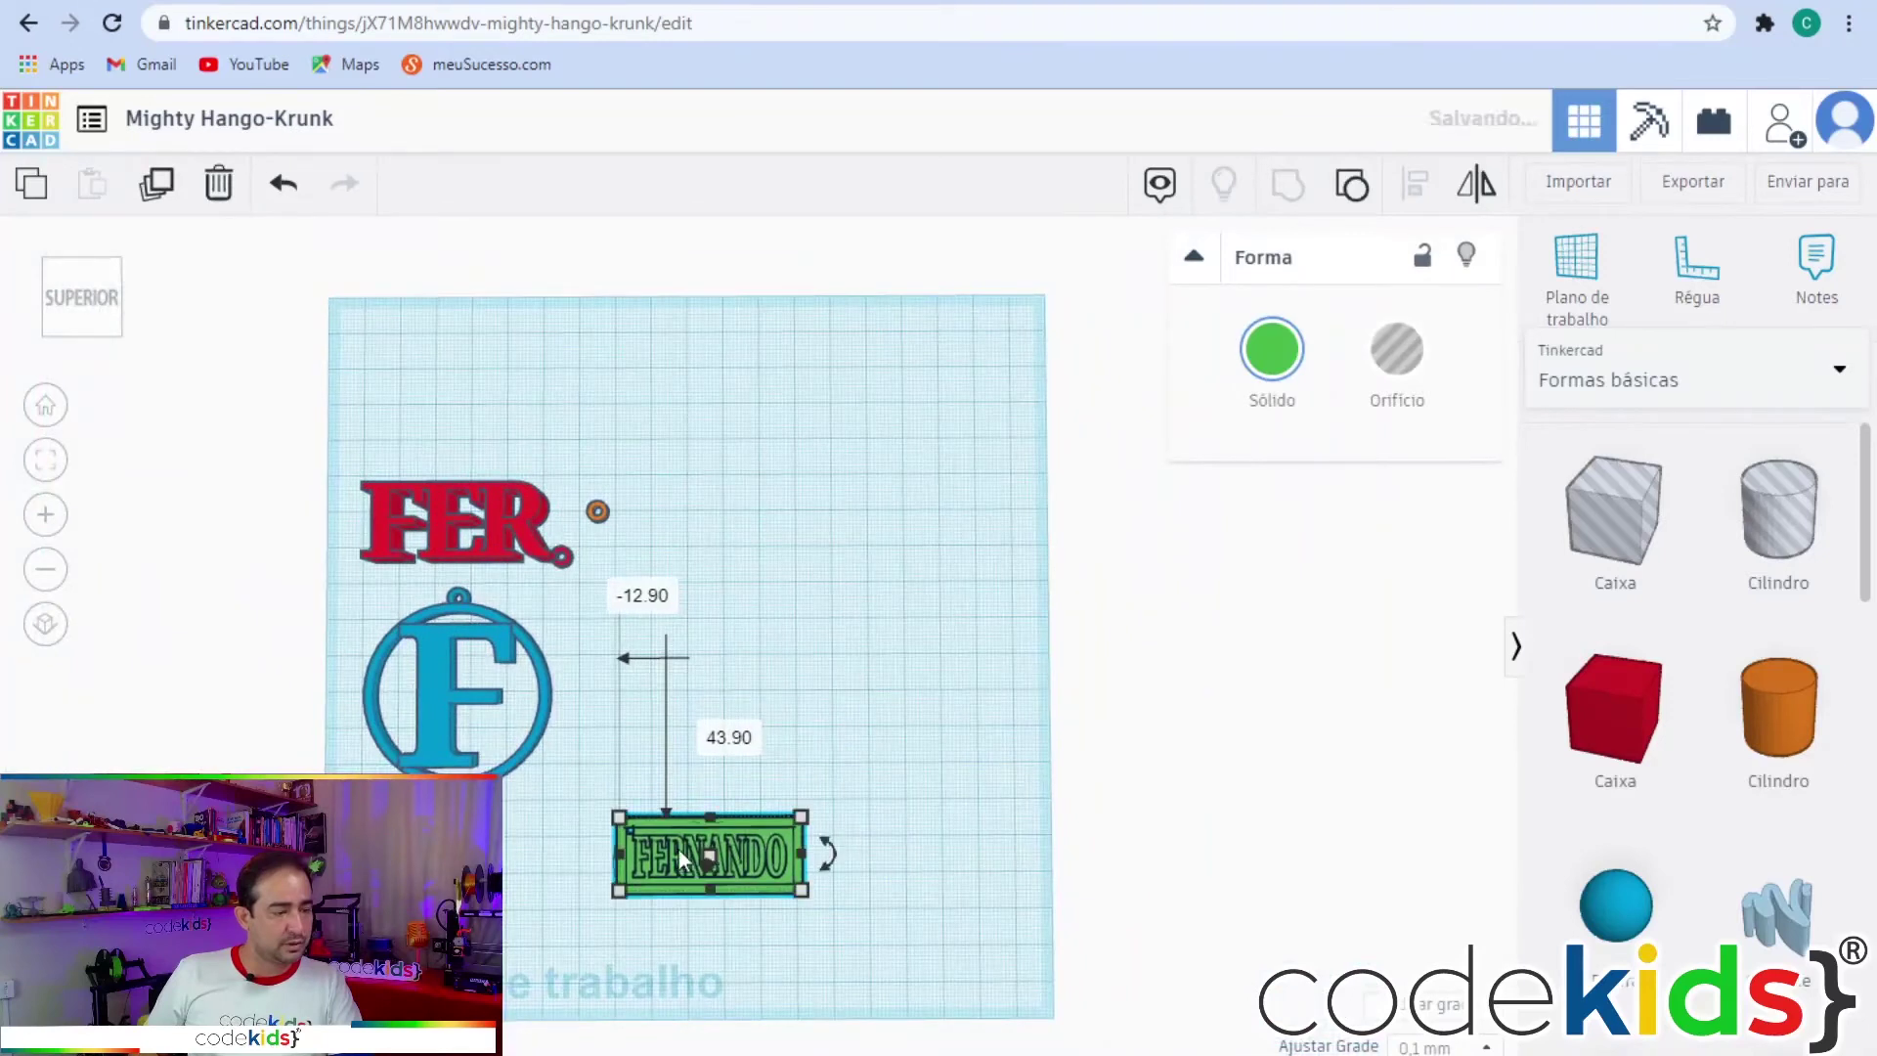
Move the blue circled F so it sits directly behind the green name plate, and delete the spare orange ring.
left_click_drag(431, 688, 688, 696)
left_click(598, 510)
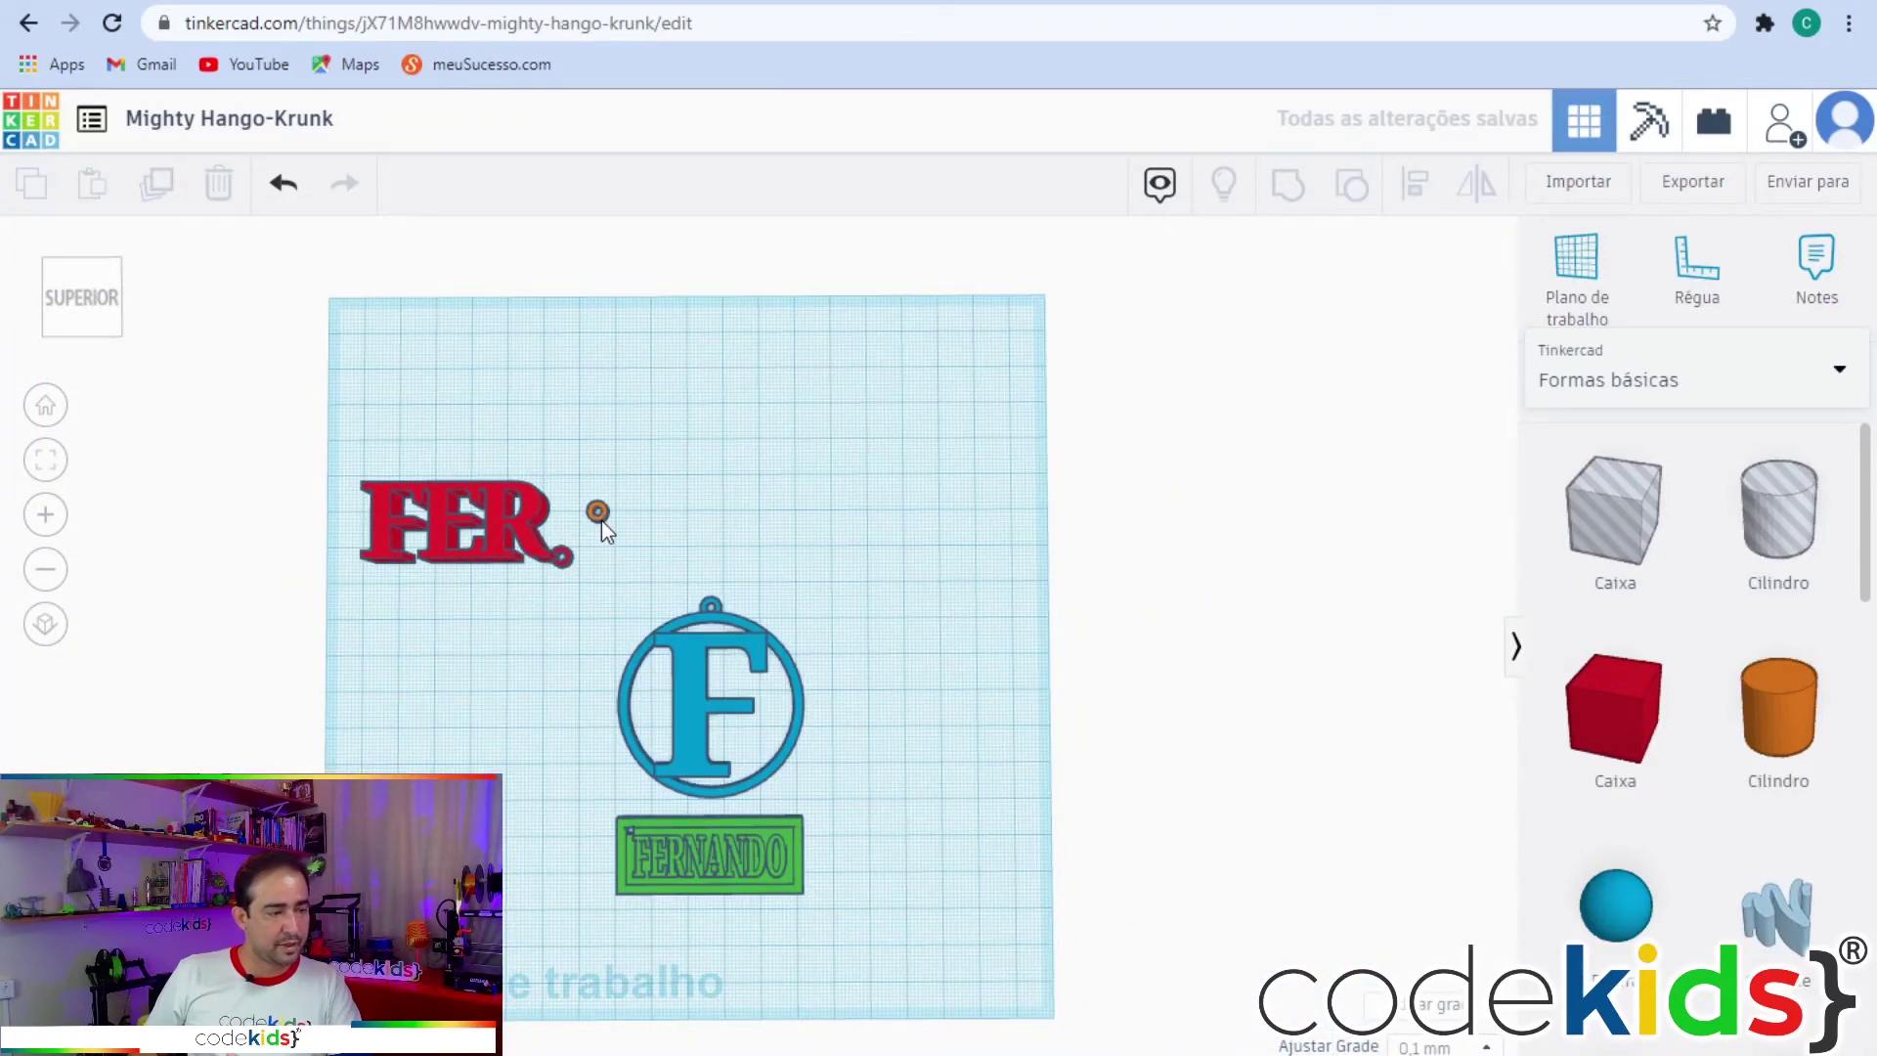
left_click(599, 514)
scroll(595, 516, "up", 3)
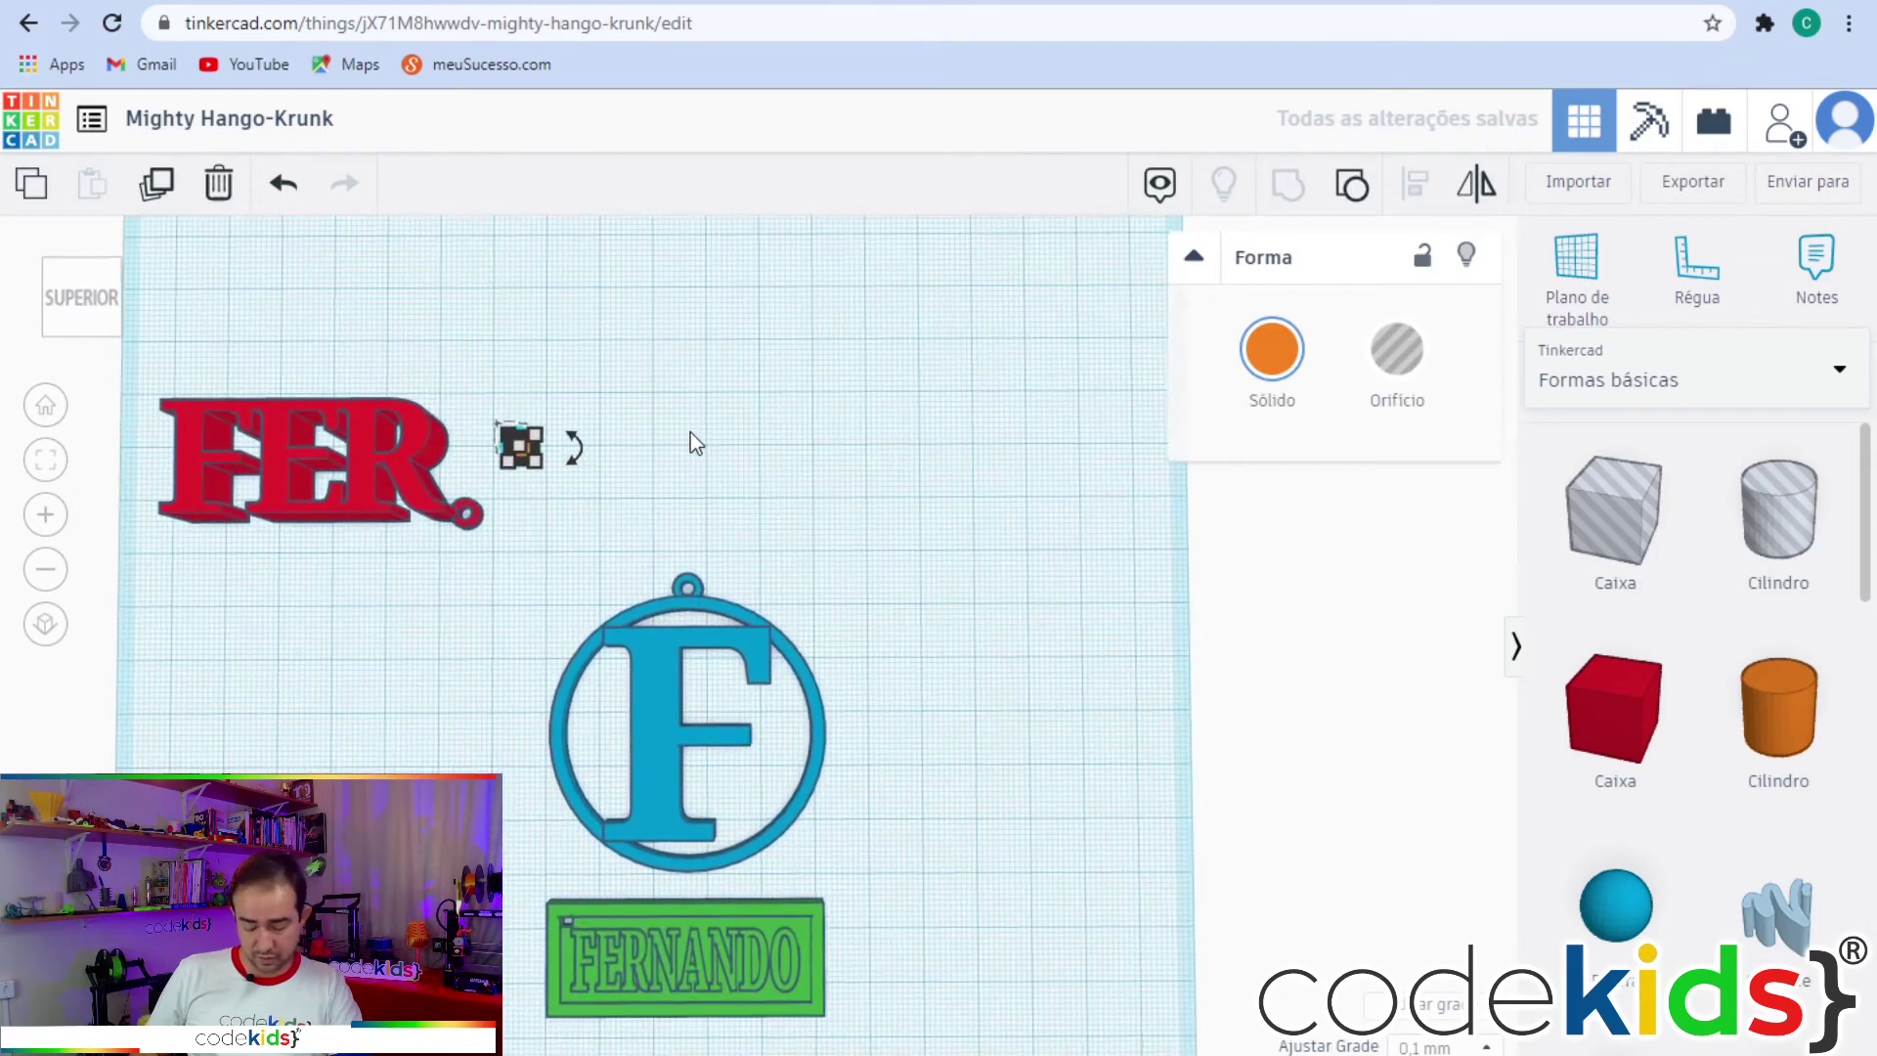
key("Delete")
Move the red lettered keychain directly behind the blue circled F so the three keychains form one column.
left_click_drag(361, 455, 736, 473)
left_click(385, 587)
right_click_drag(758, 759, 842, 822)
middle_click_drag(843, 823, 1146, 766)
right_click_drag(1147, 766, 1142, 772)
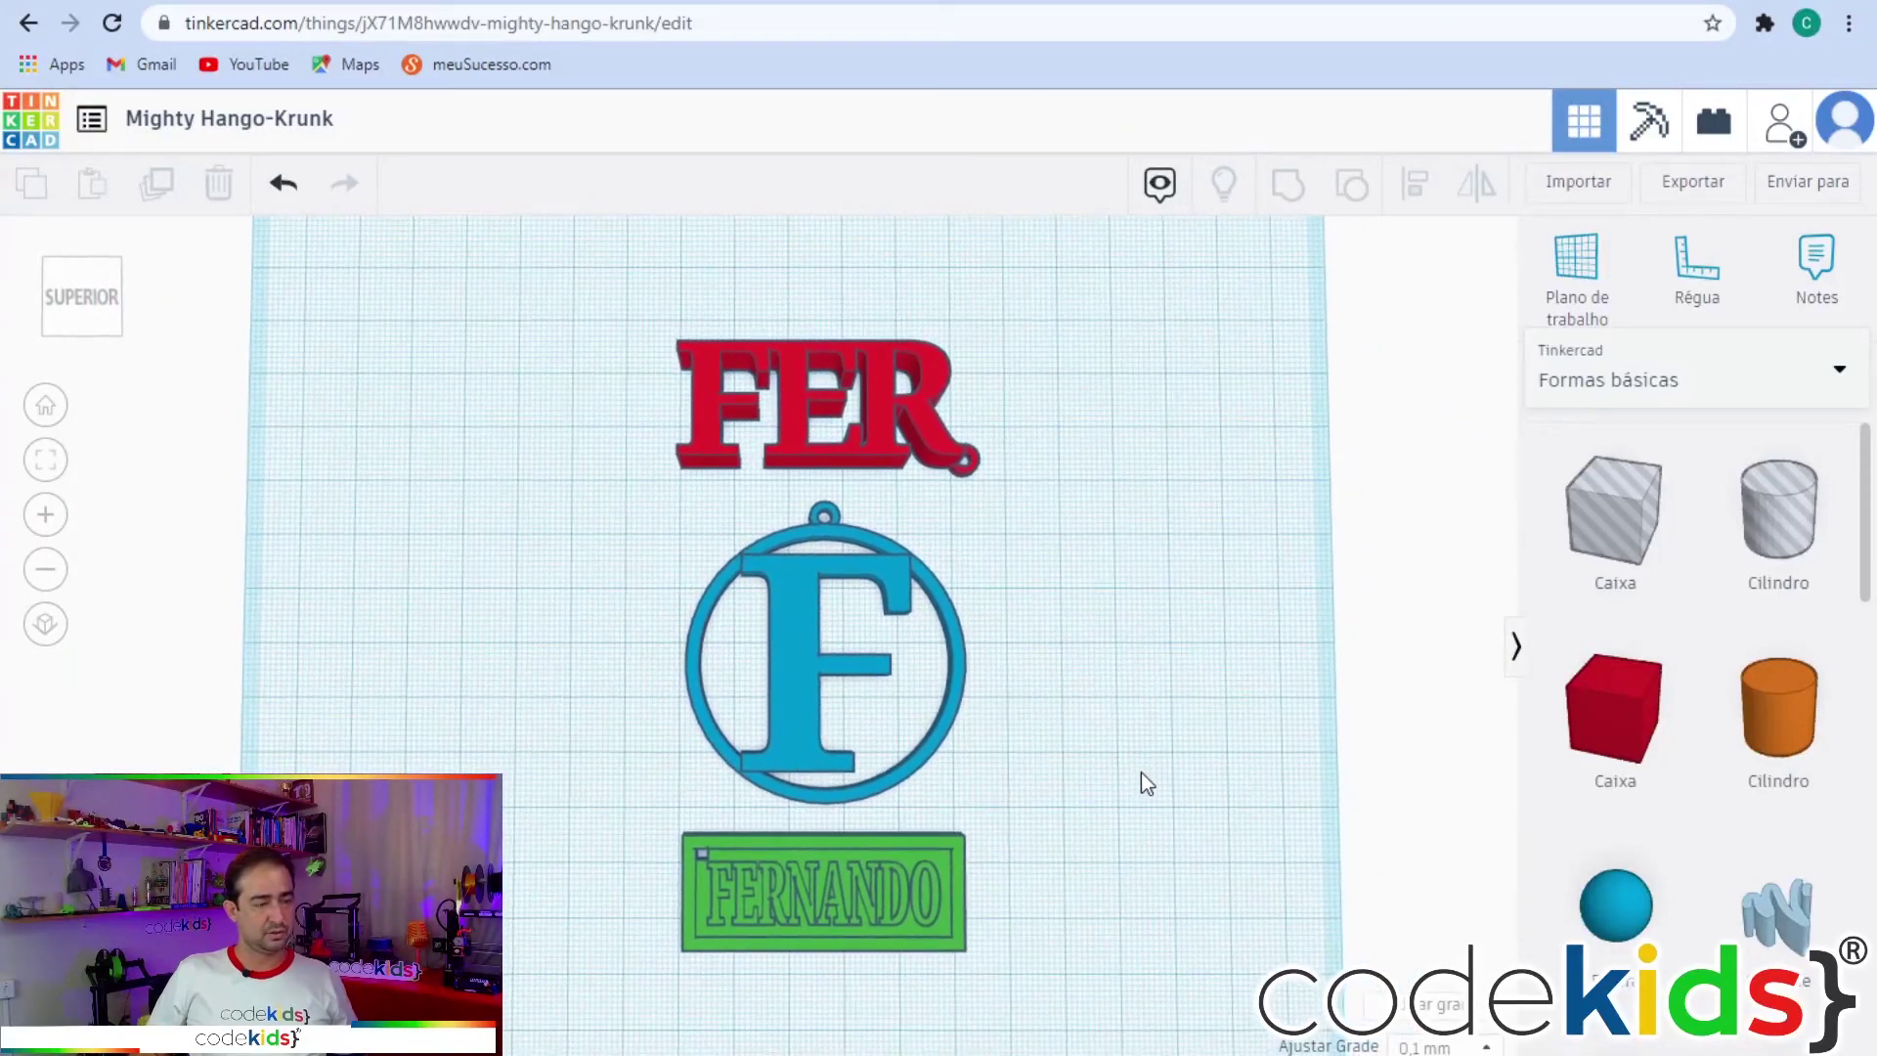
Examine the three finished keychains from above and at a slight tilt.
left_click(84, 307)
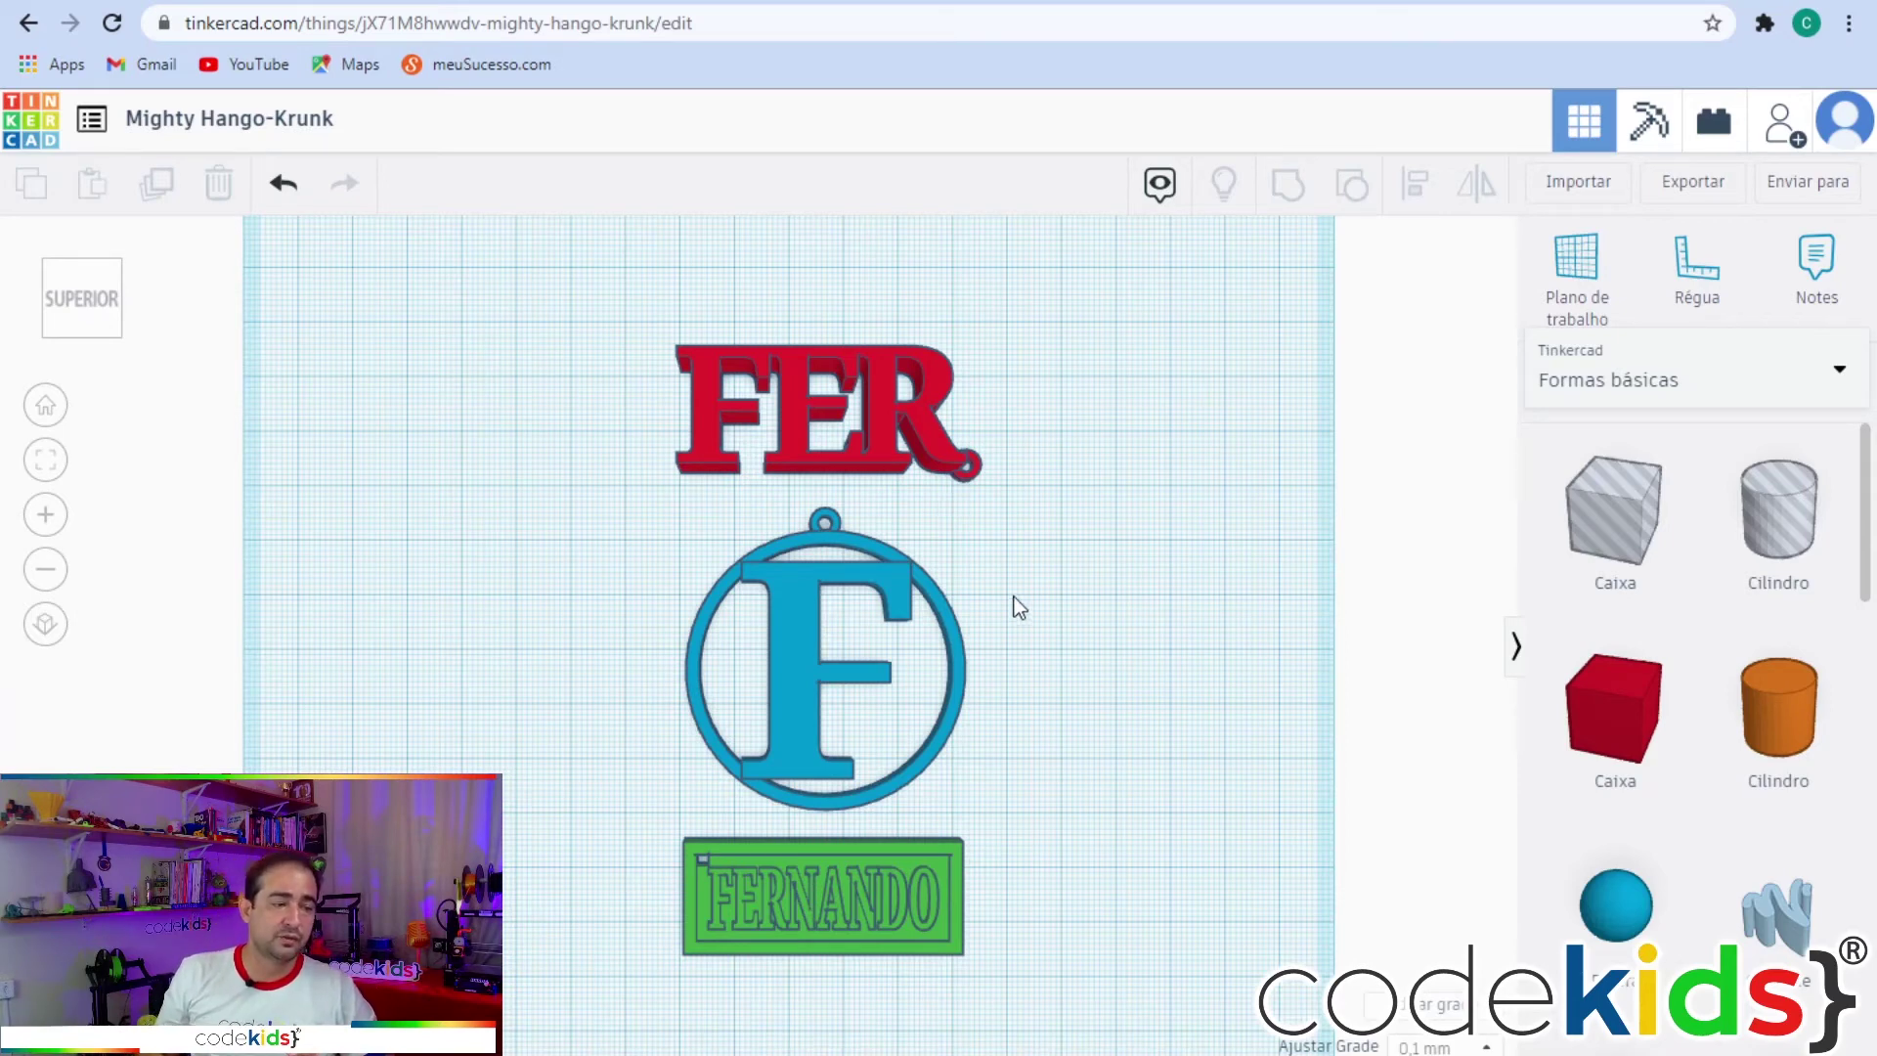
scroll(1113, 591, "down", 2)
scroll(1000, 648, "up", 2)
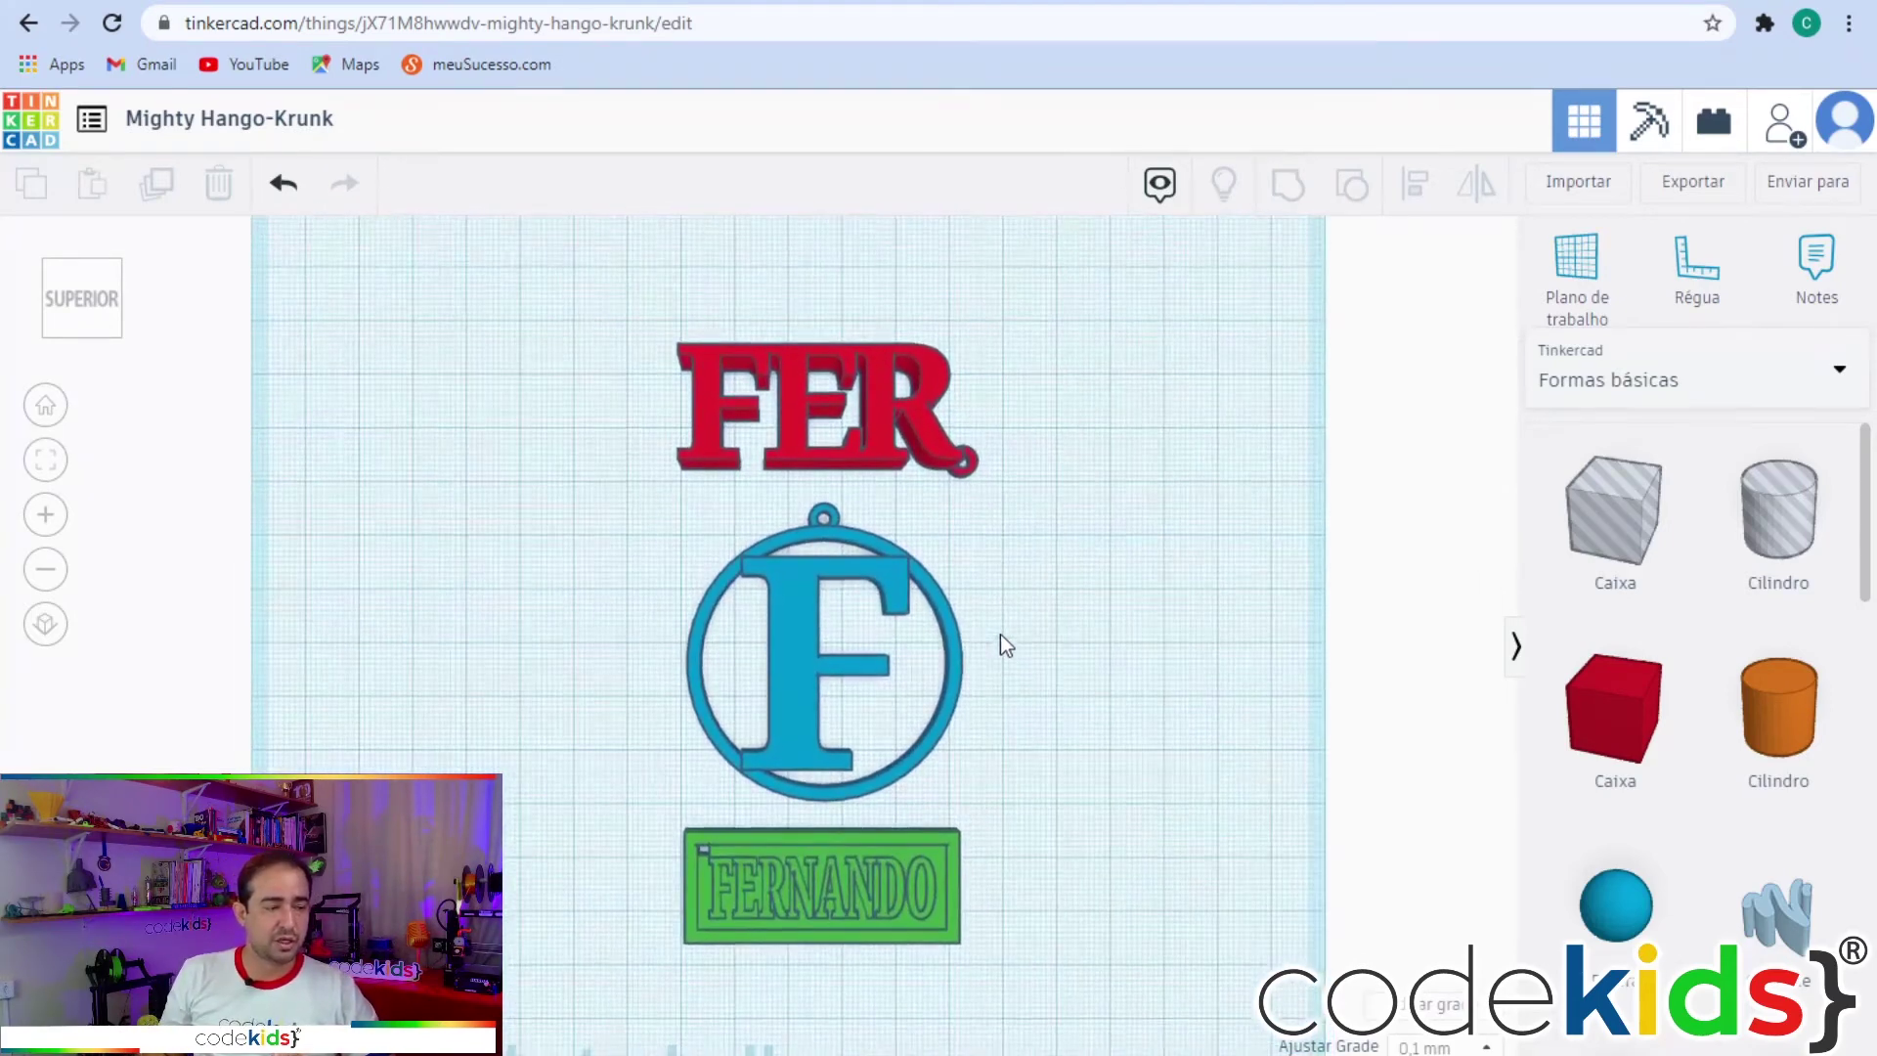
mouse_move(995, 606)
right_mouse_down()
mouse_move(1018, 616)
mouse_move(1011, 601)
right_mouse_up()
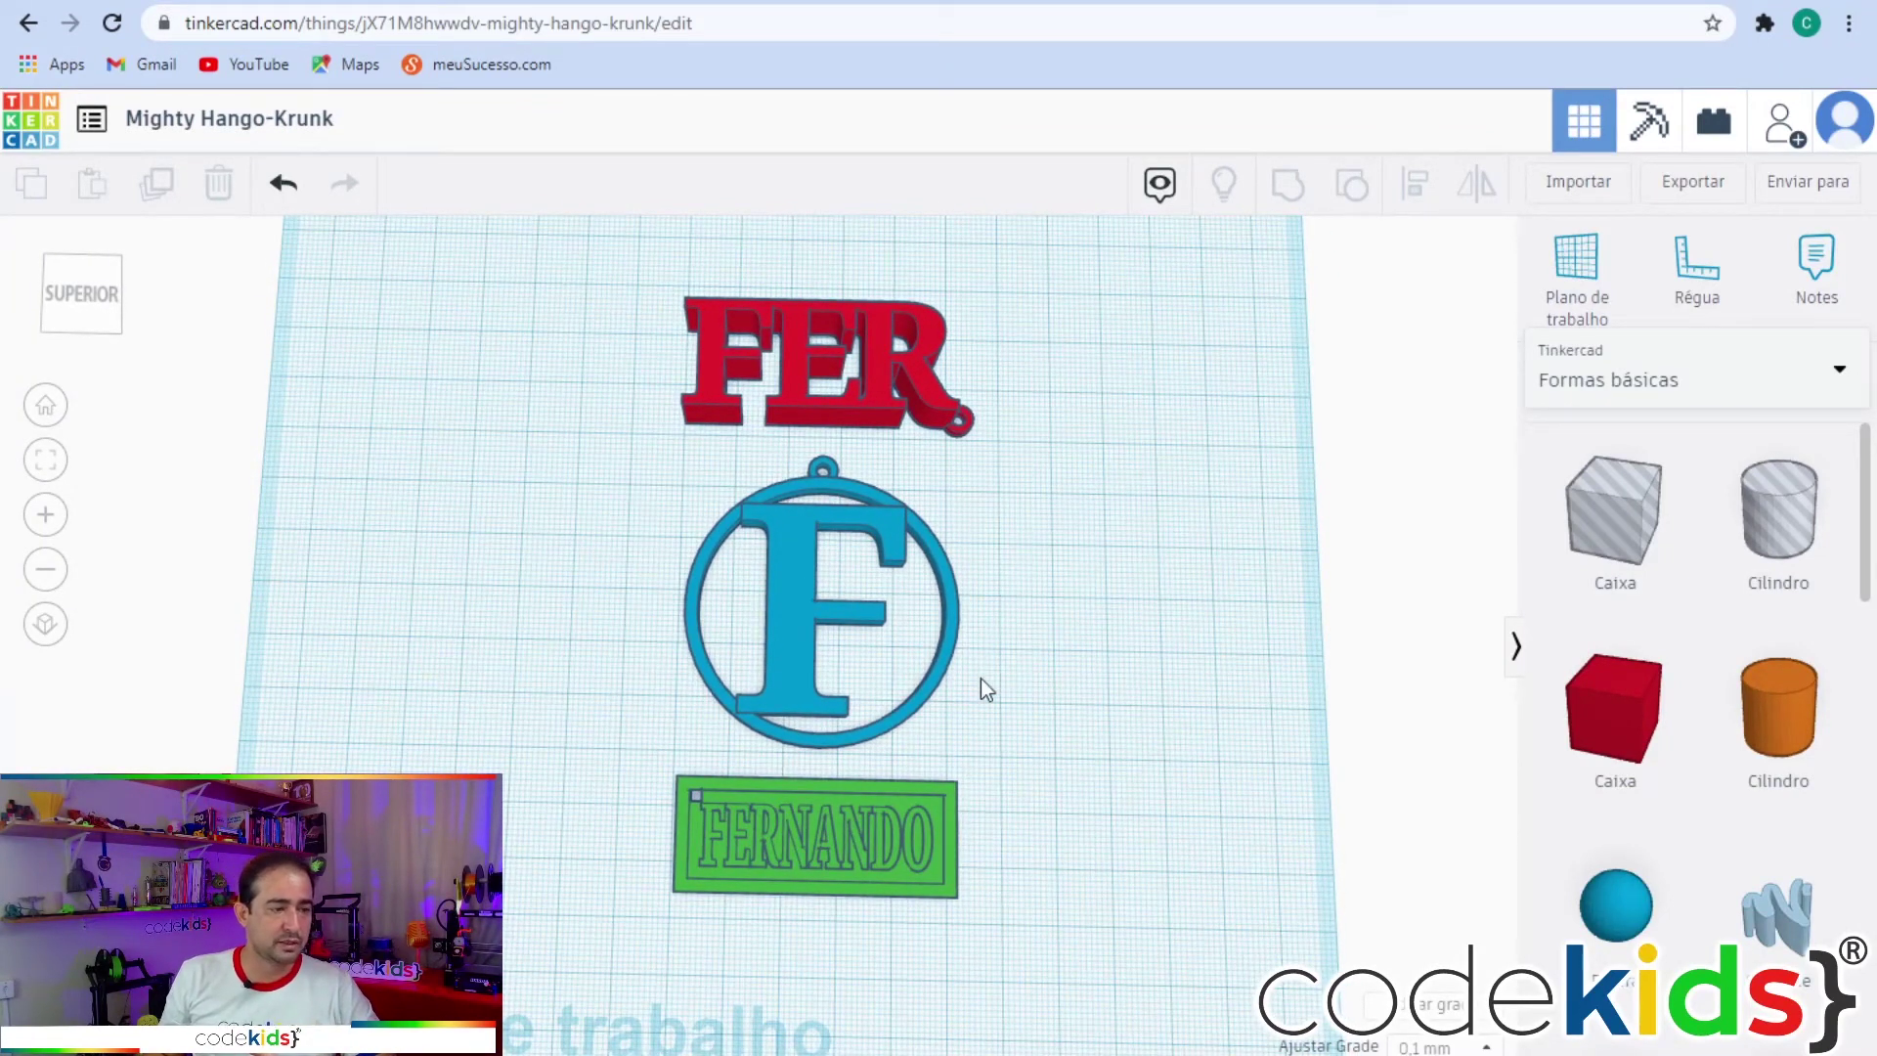
scroll(1036, 625, "down", 2)
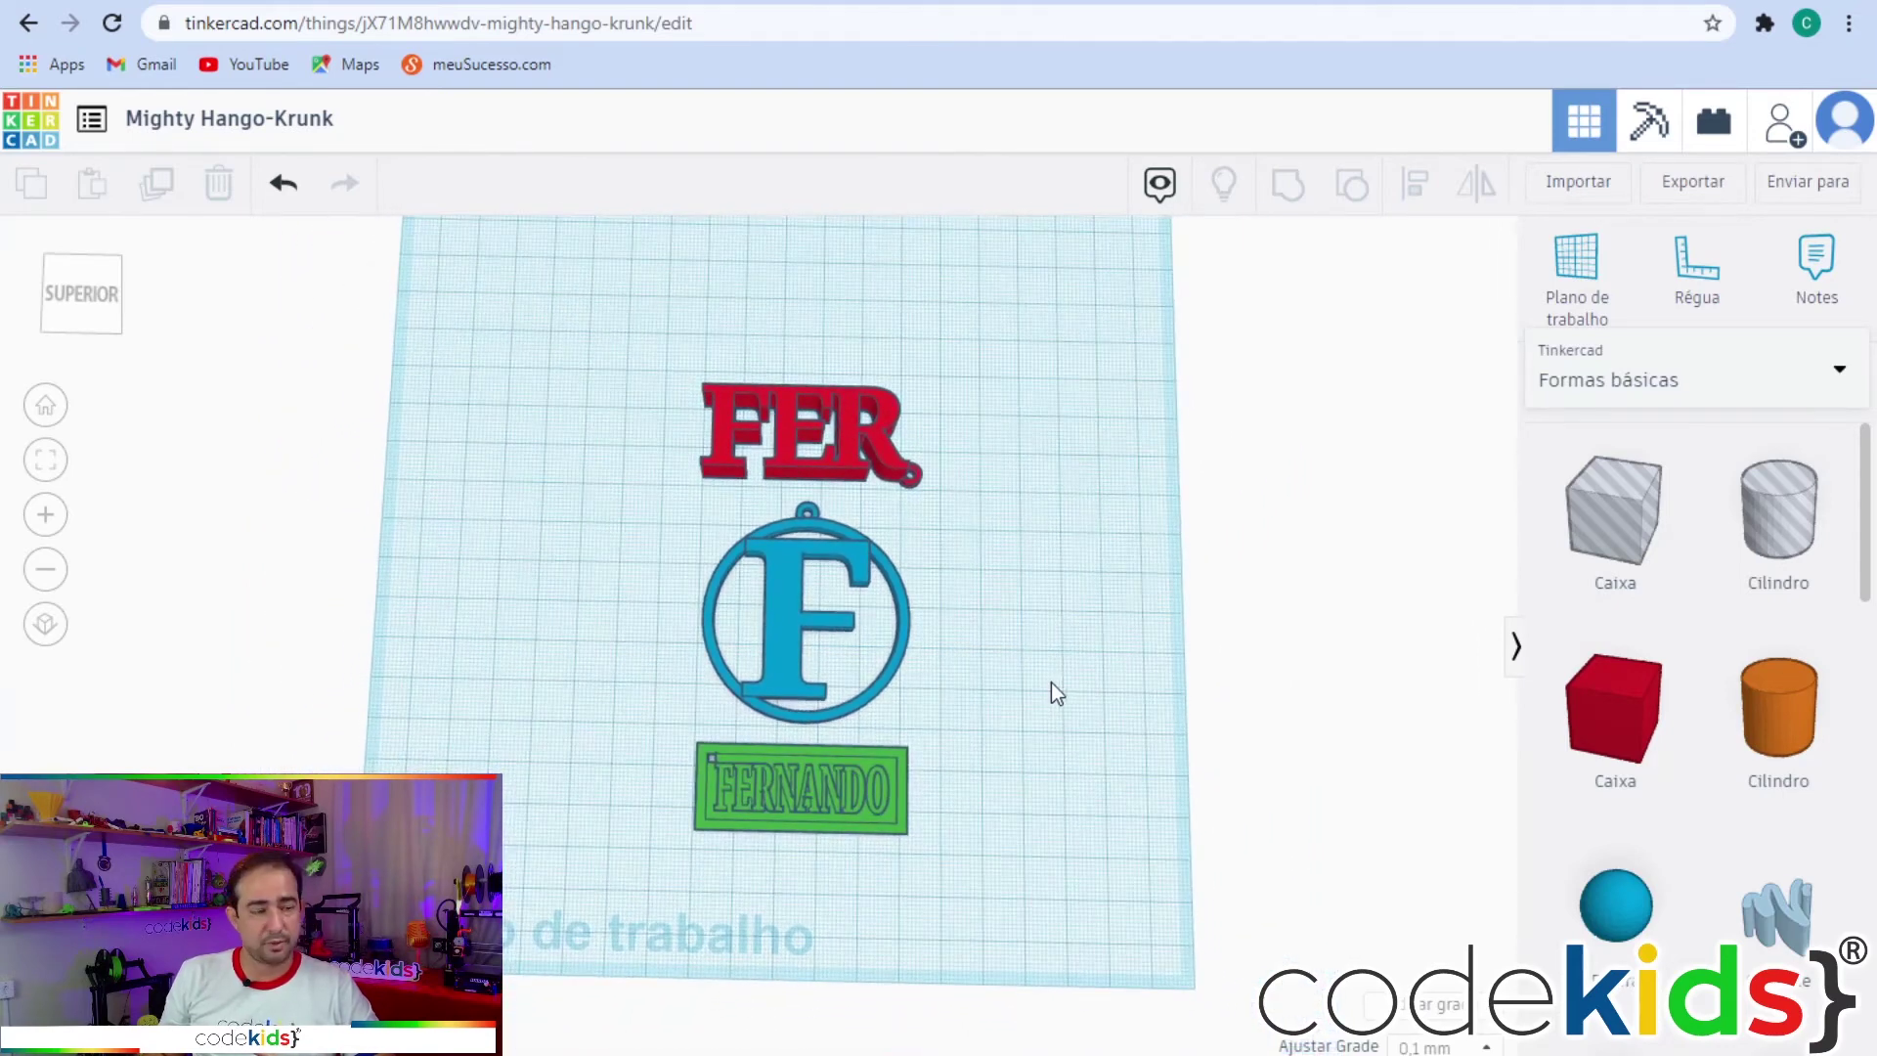
scroll(978, 665, "up", 3)
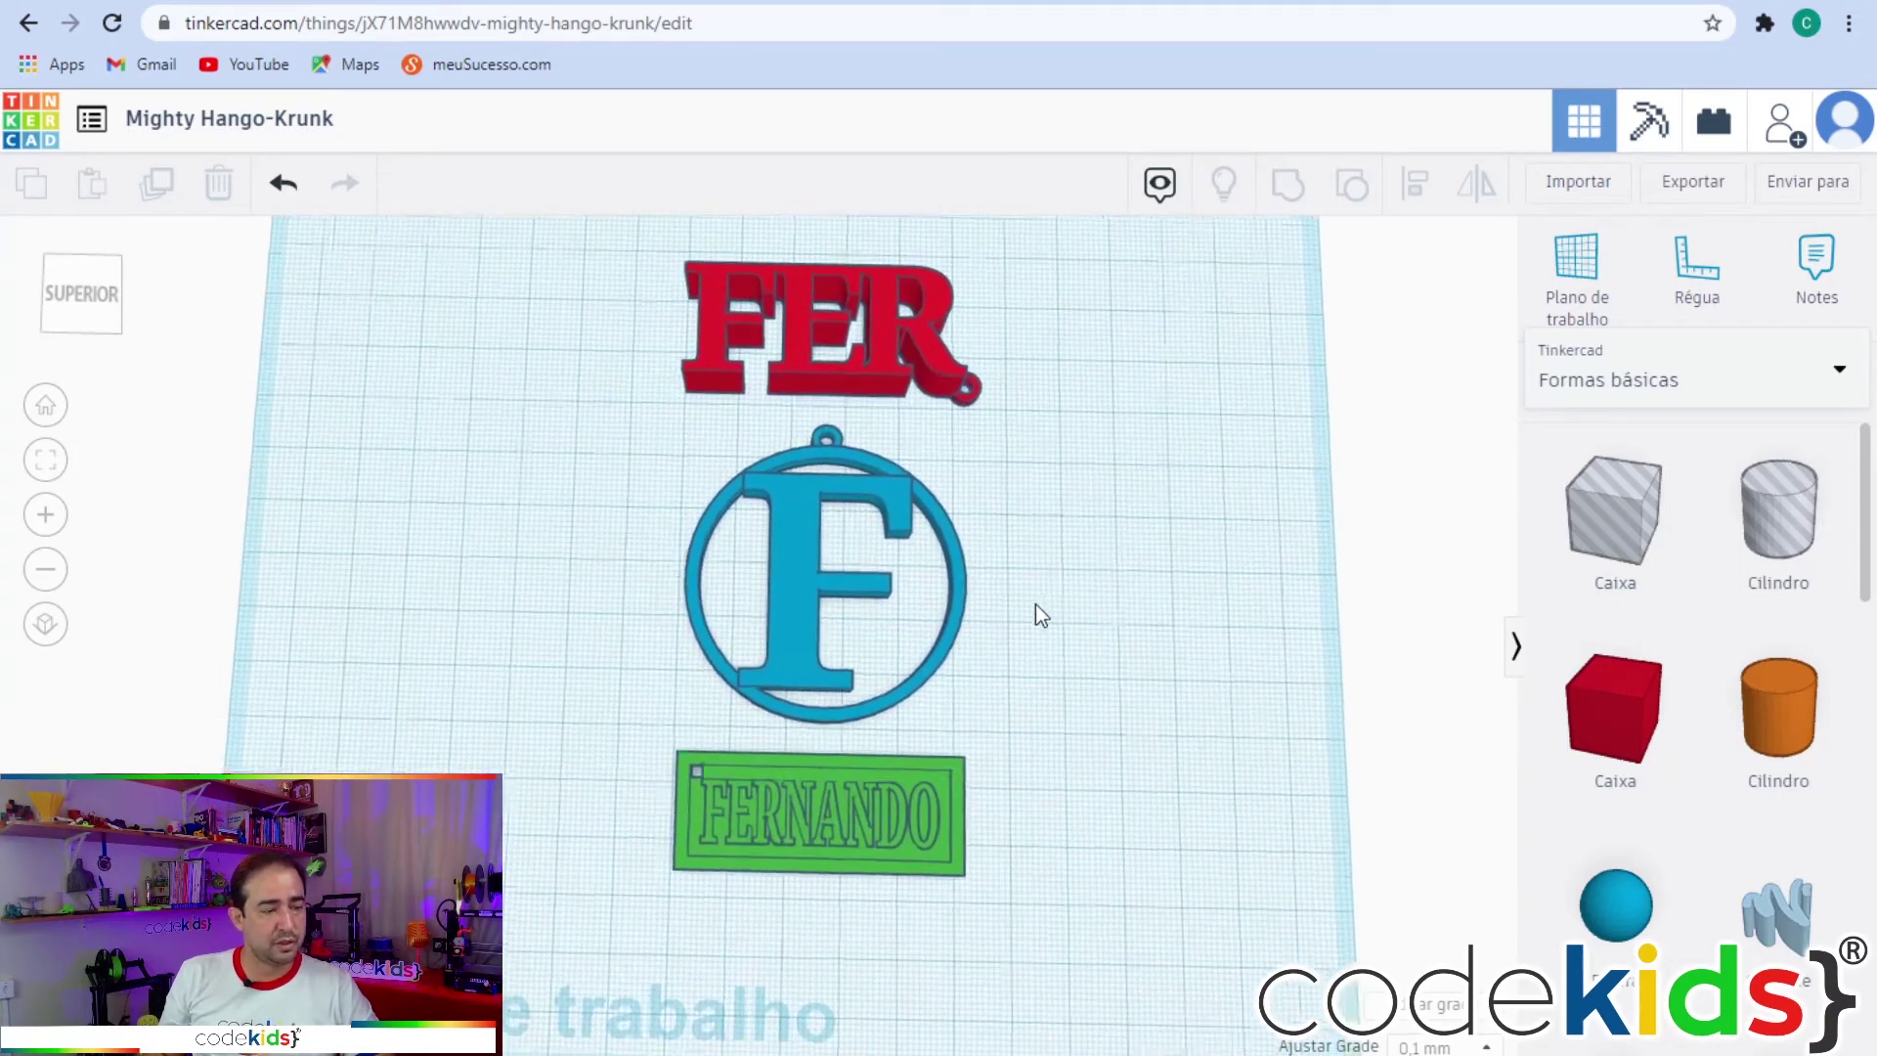
scroll(1044, 674, "up", 2)
scroll(1051, 596, "down", 5)
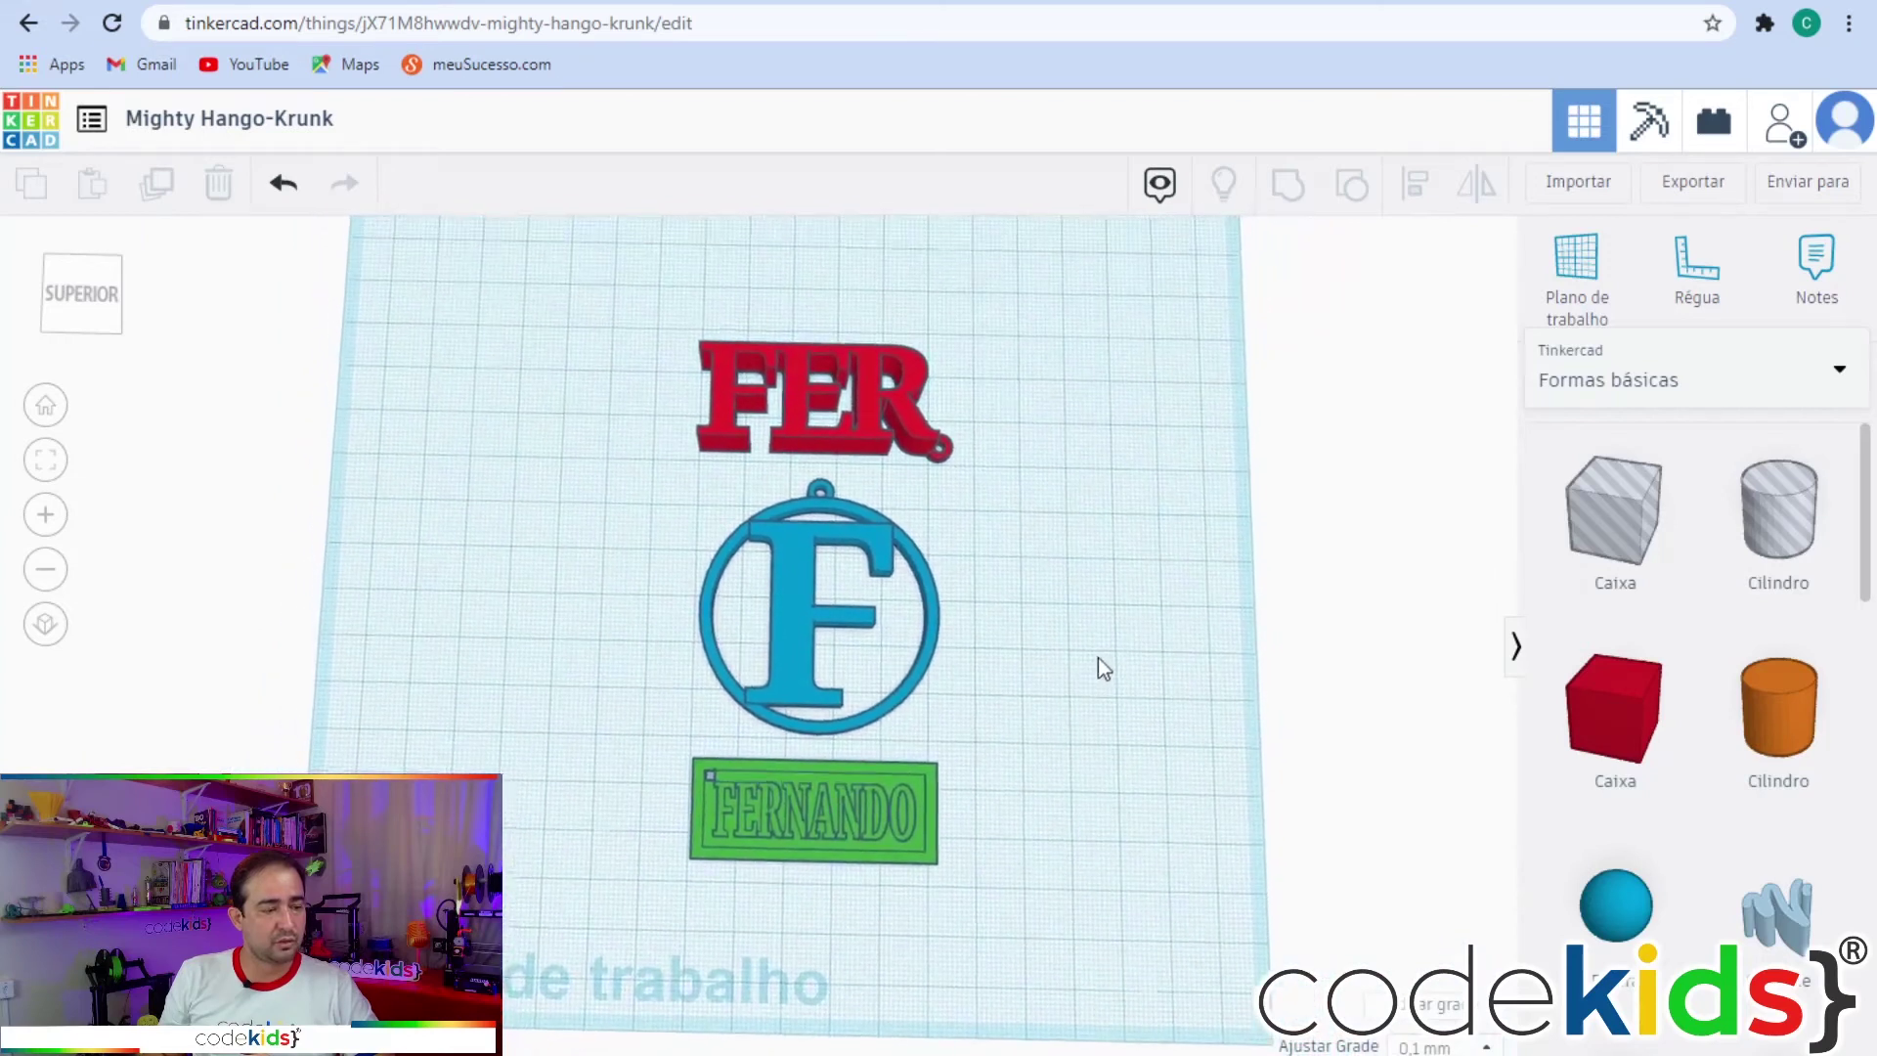
left_click_drag(1117, 836, 1115, 833)
mouse_move(1027, 759)
right_mouse_down()
mouse_move(1052, 821)
mouse_move(1030, 796)
mouse_move(1039, 837)
mouse_move(1028, 735)
mouse_move(1034, 794)
right_mouse_up()
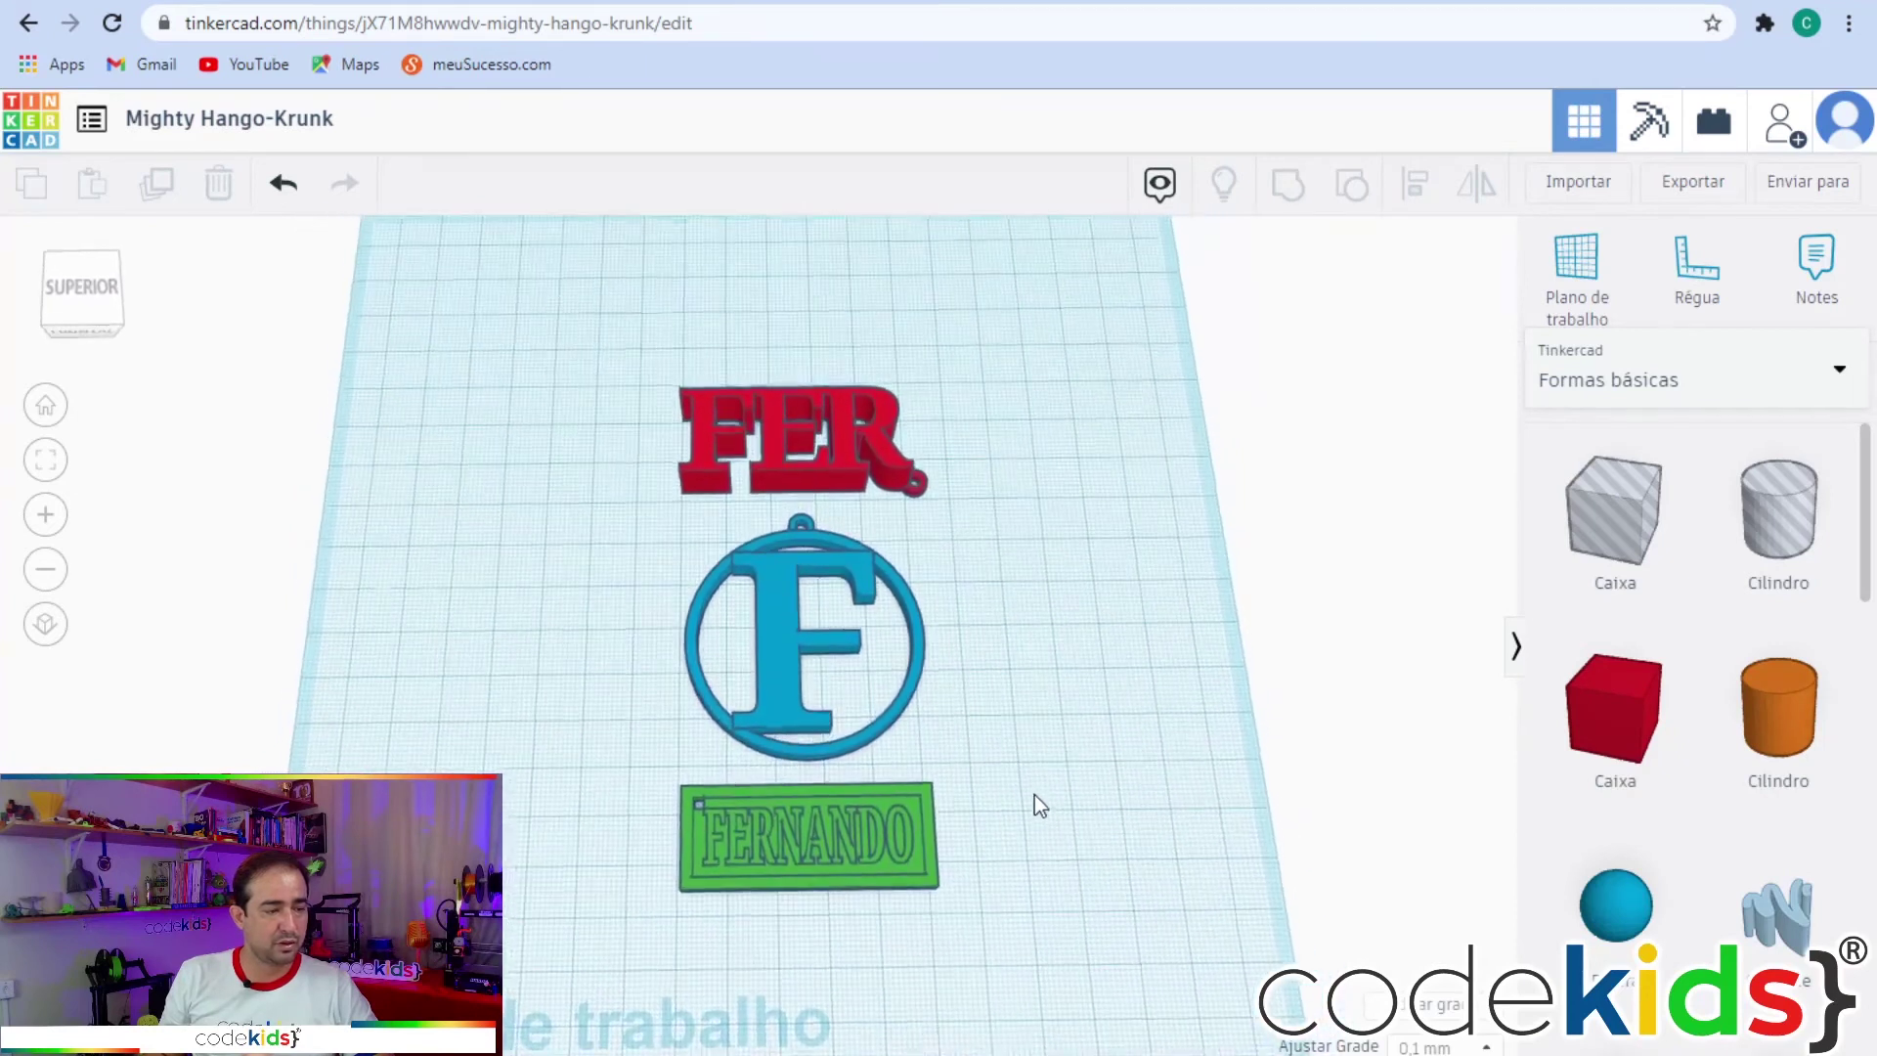
left_click(785, 644)
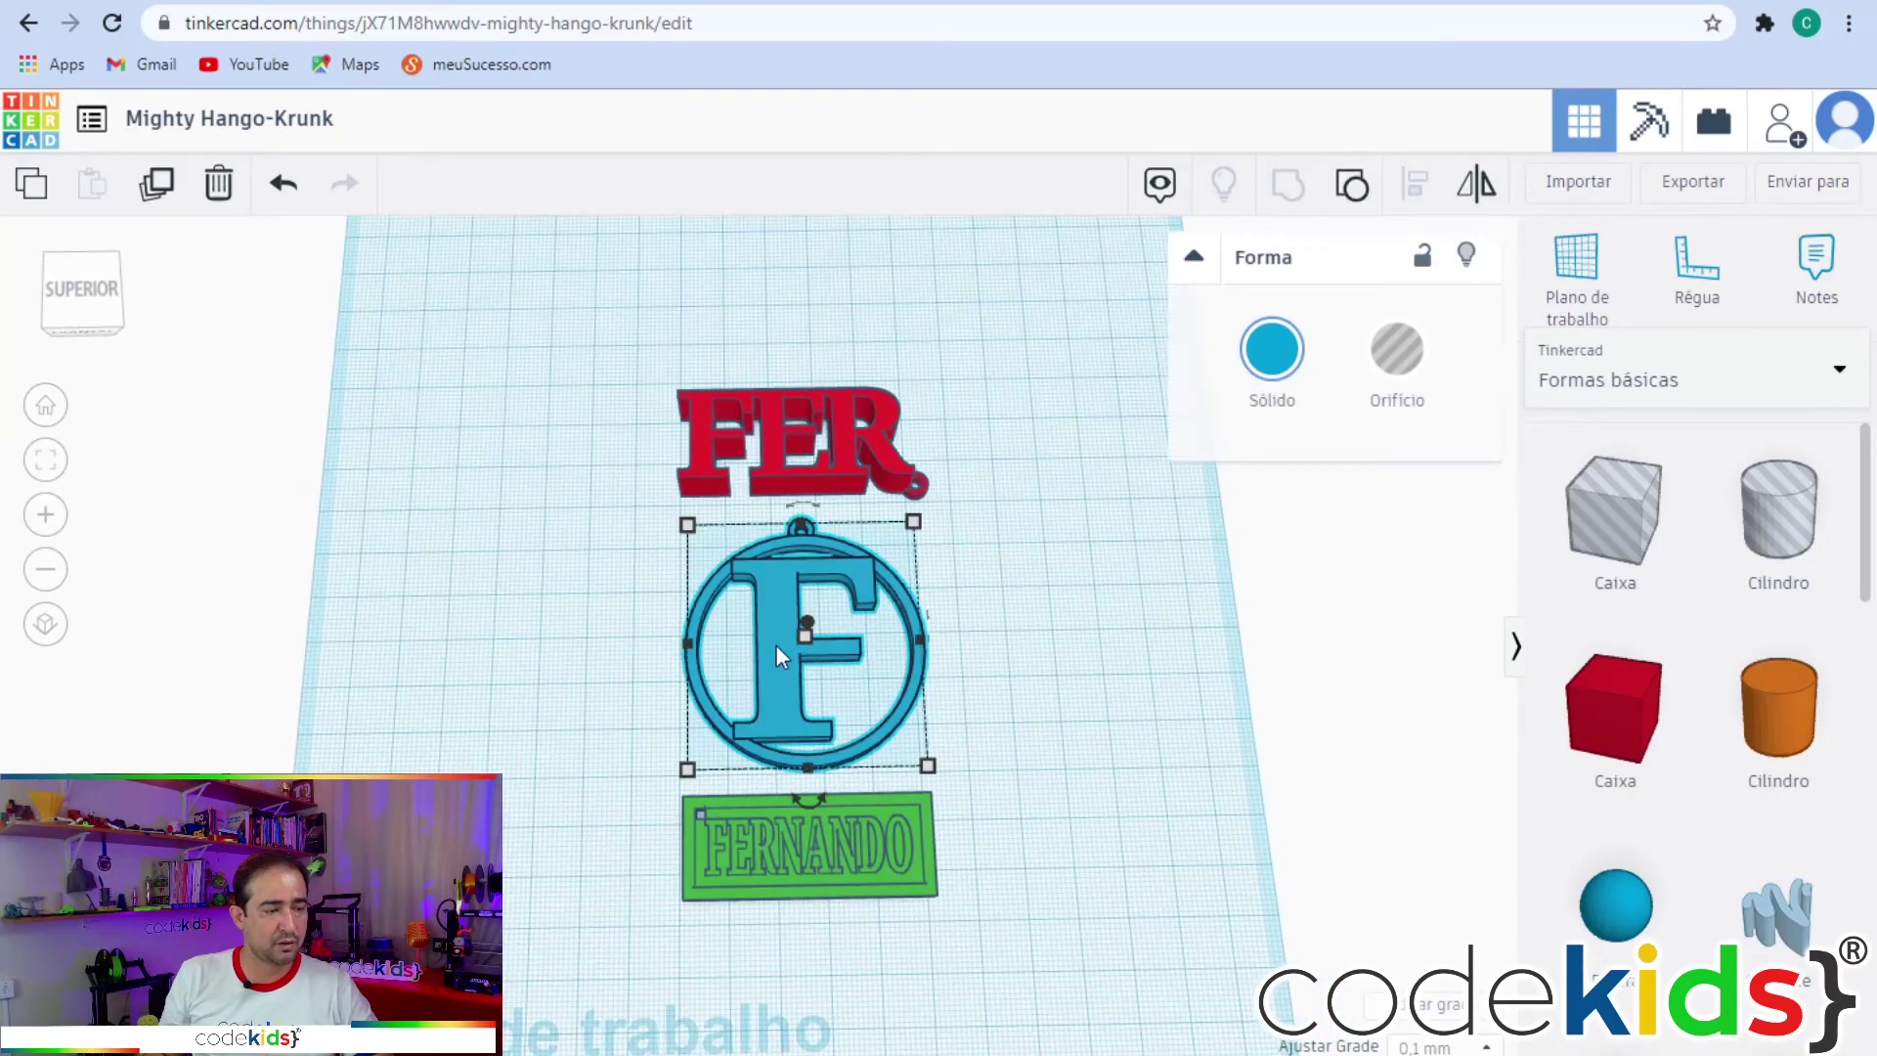
left_click(1075, 641)
left_click(770, 655)
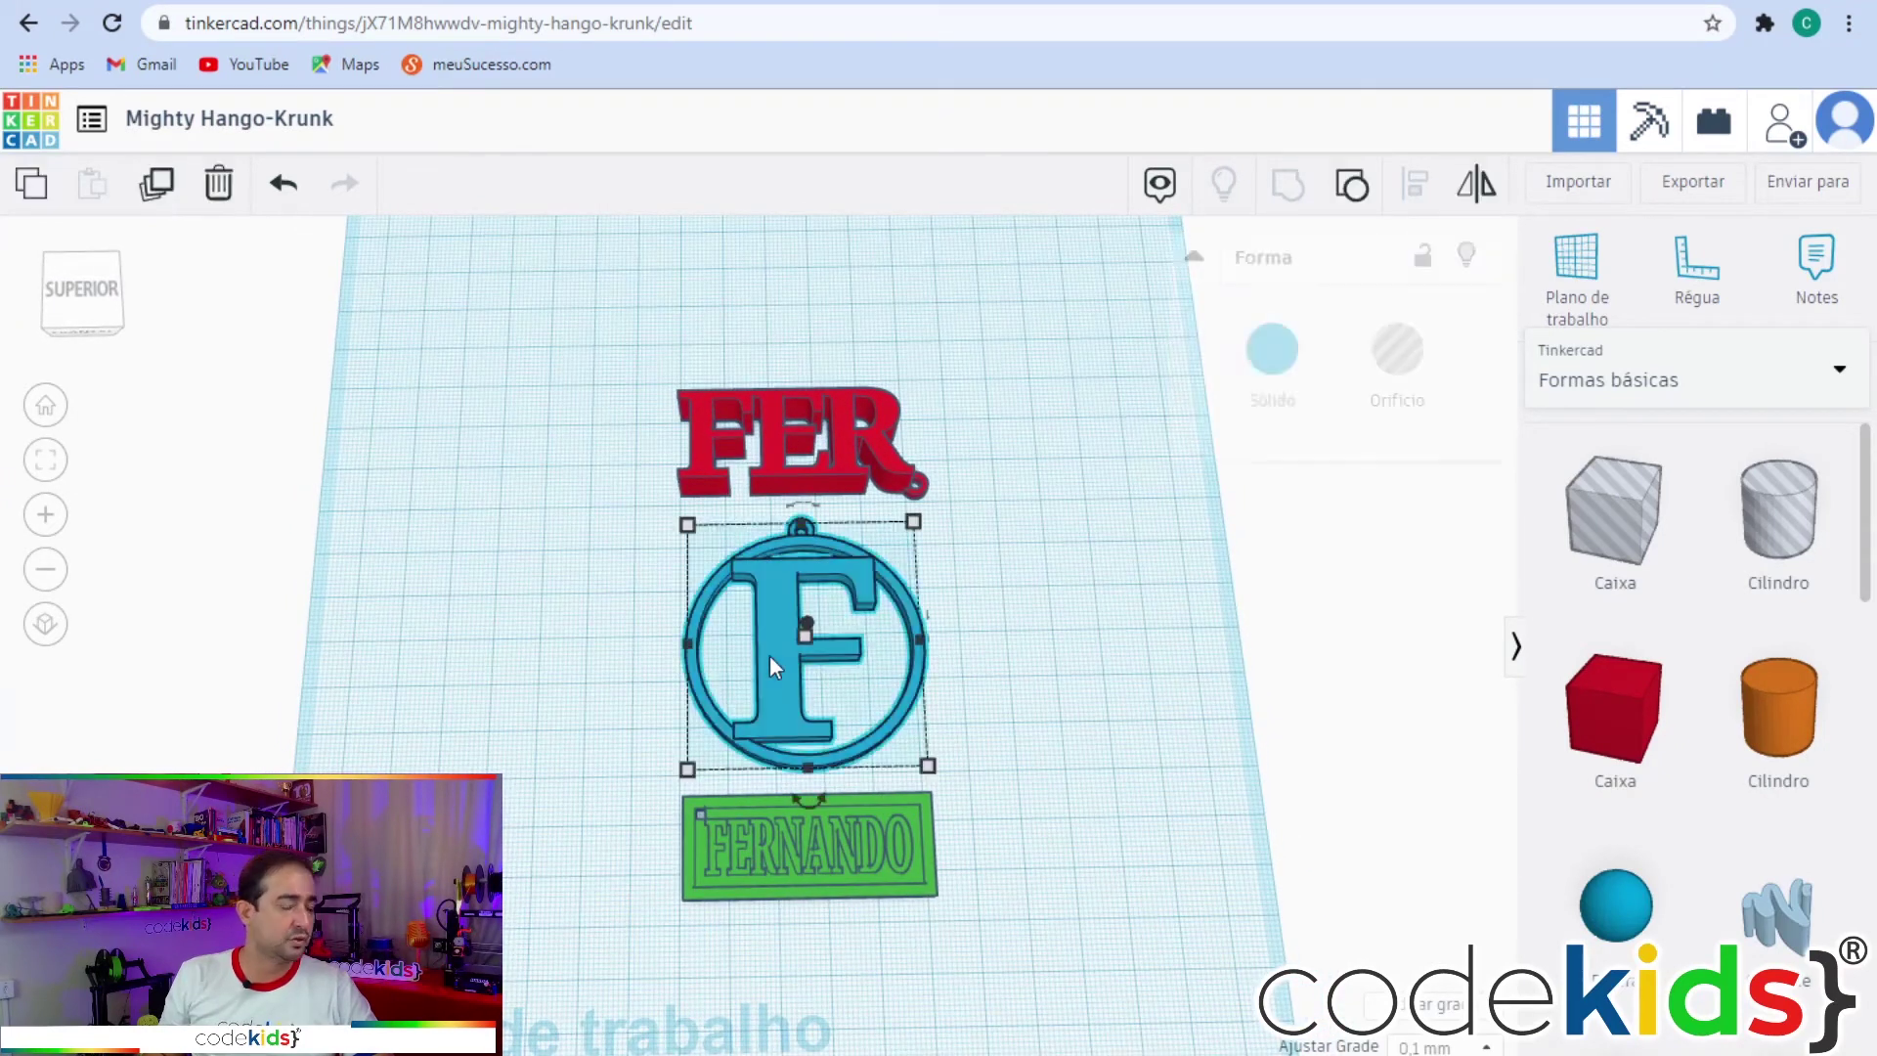
left_click(1010, 625)
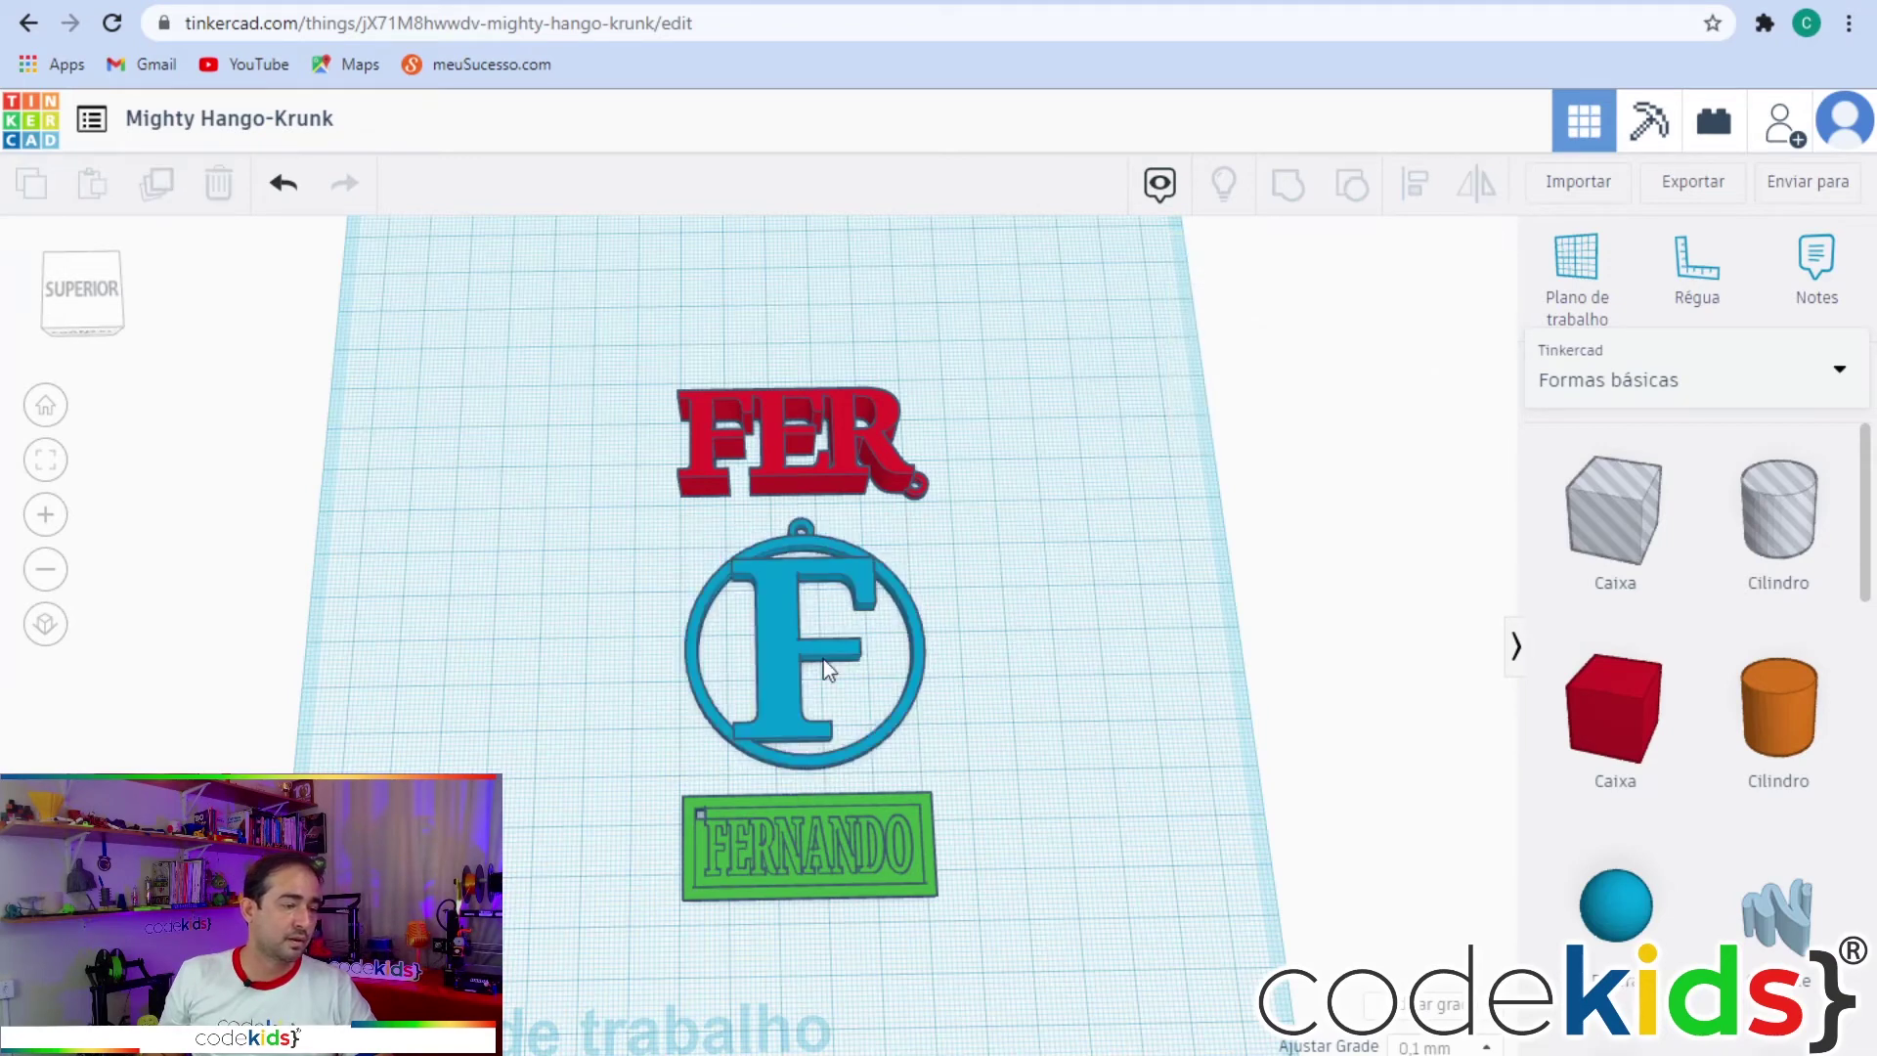
left_click(774, 655)
scroll(988, 684, "down", 5)
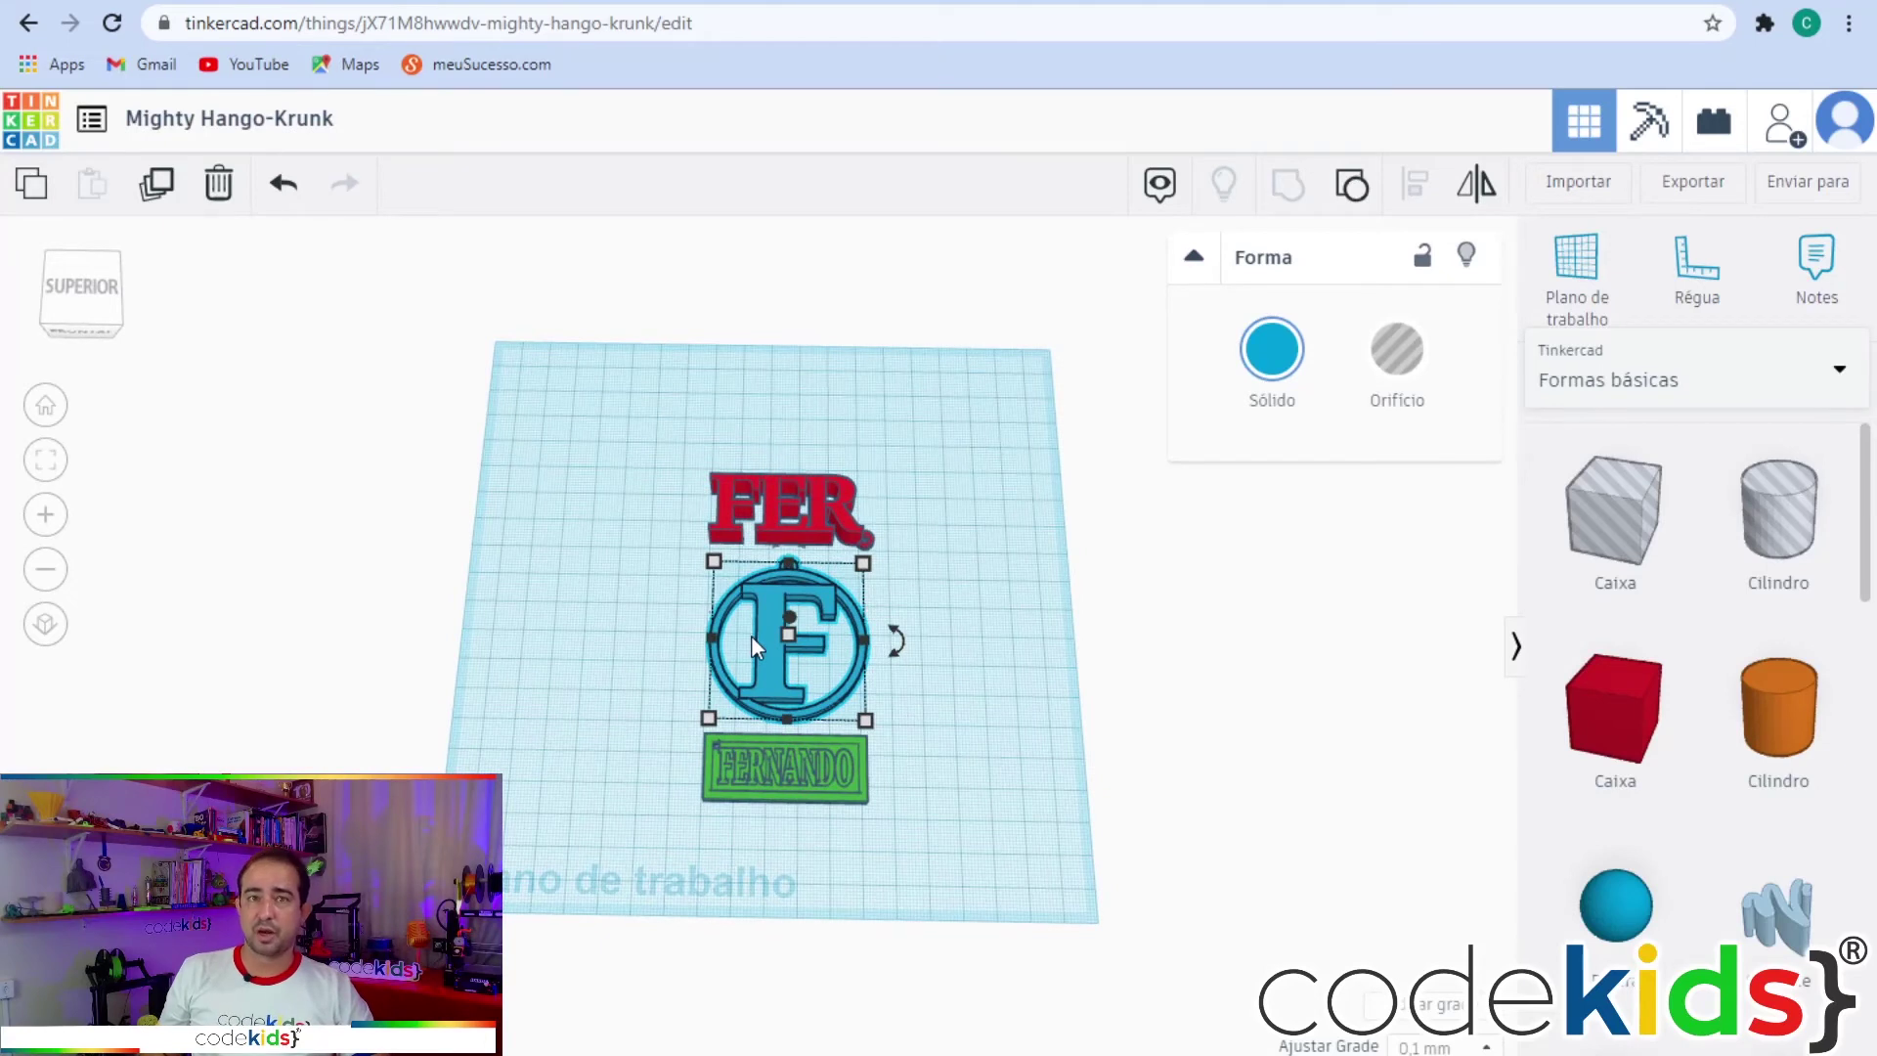
left_click(940, 582)
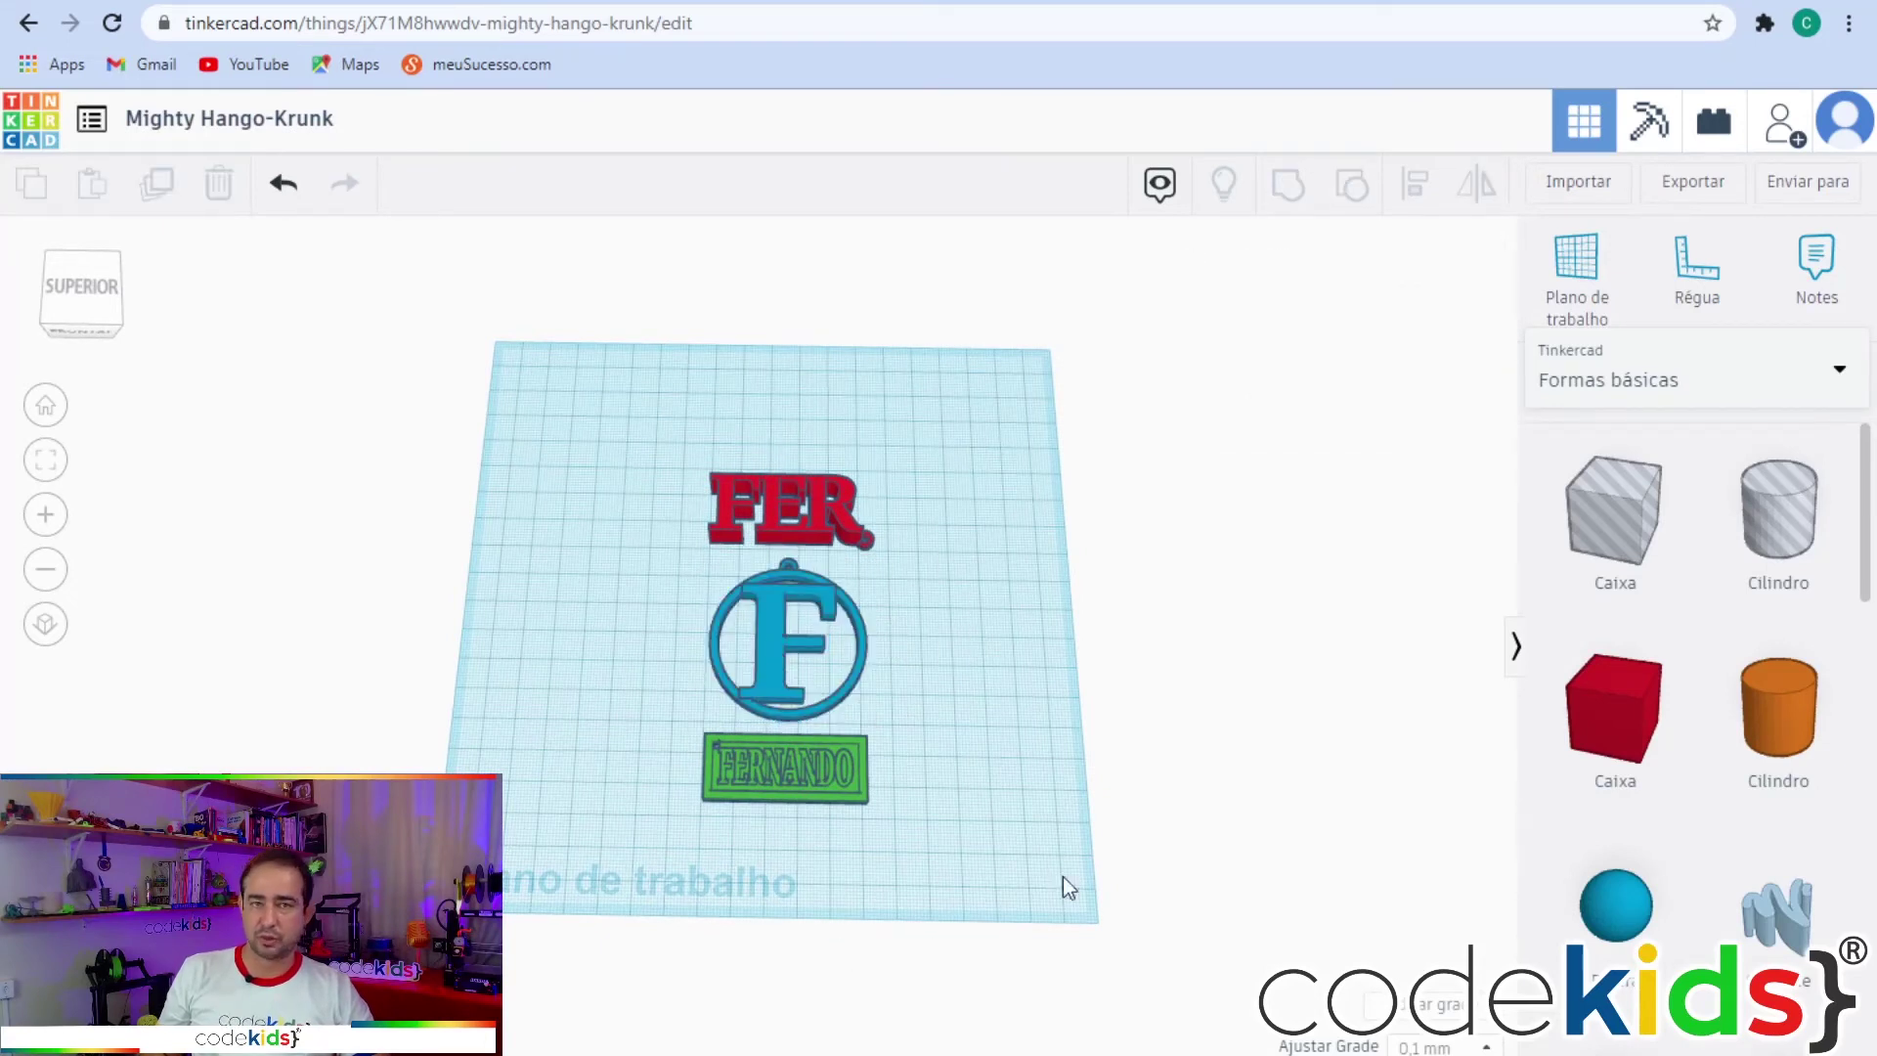
View the available 3D printing services for the blue circled F, and download only that selected shape as an STL file.
left_click(765, 655)
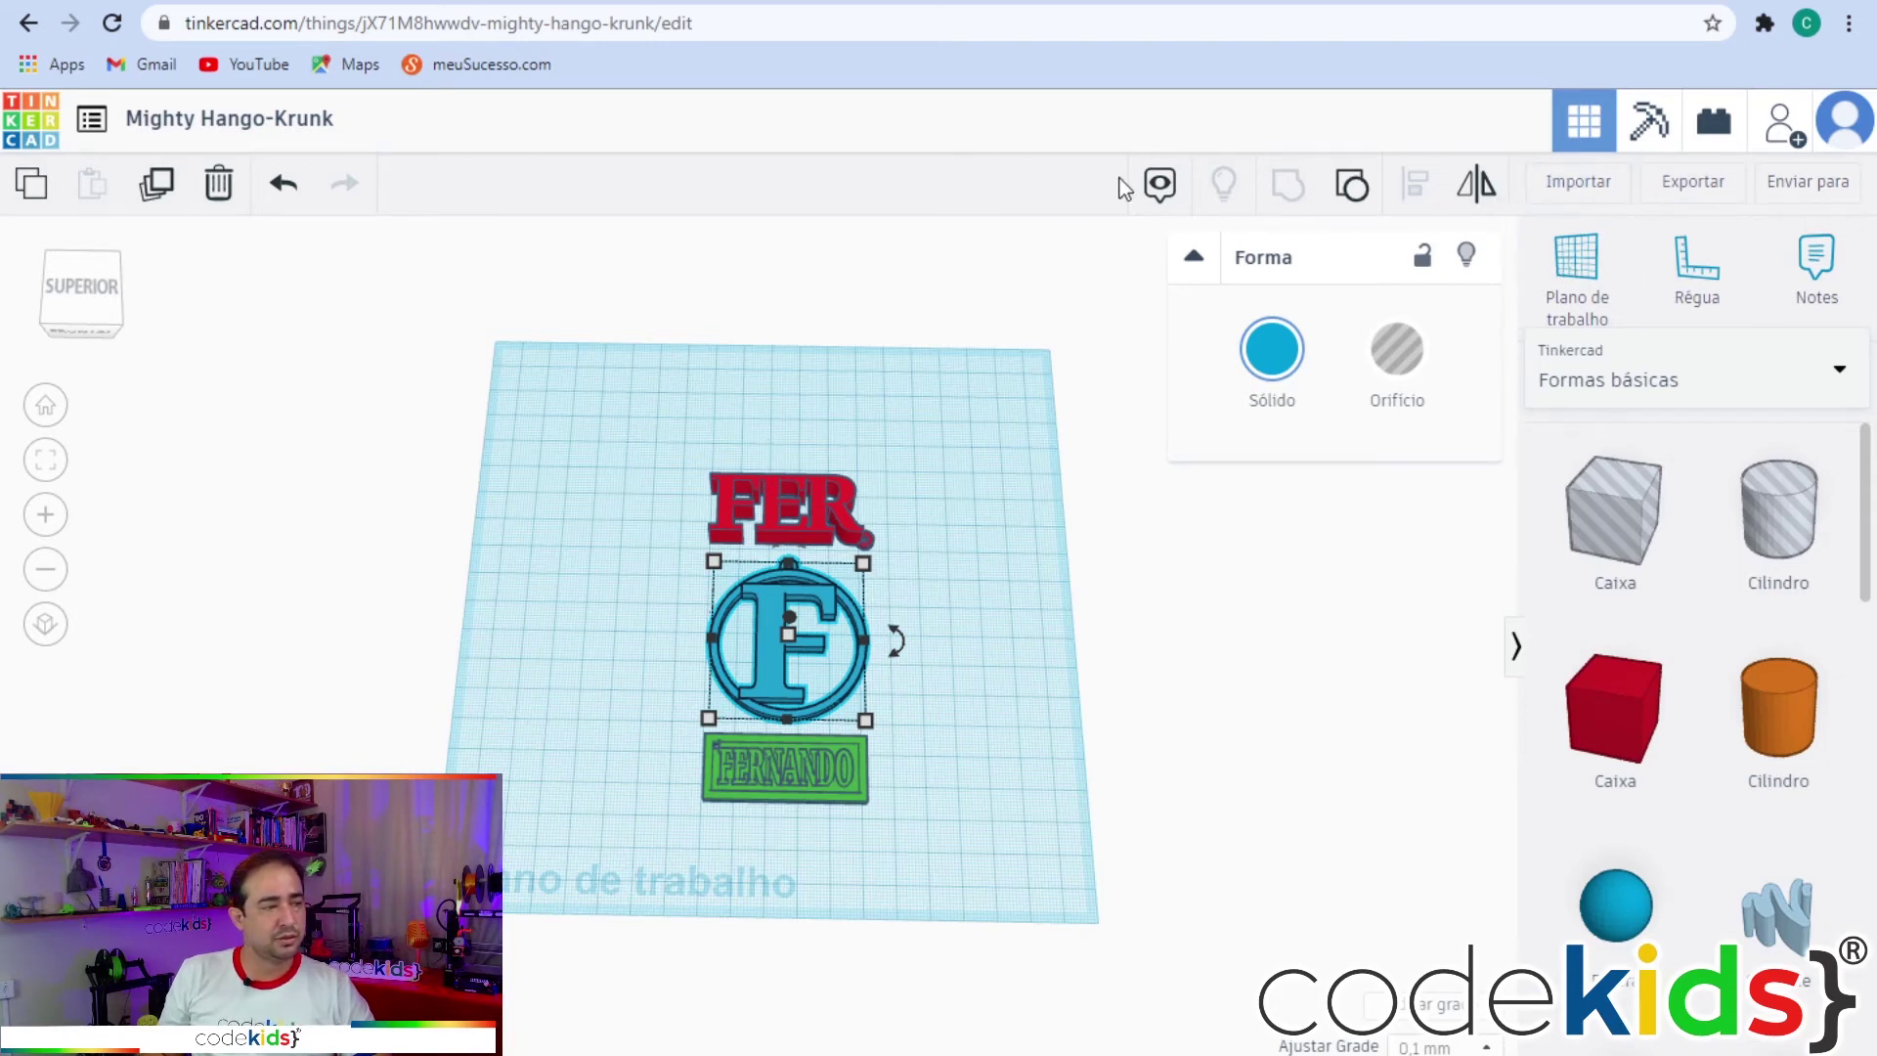
left_click(1691, 187)
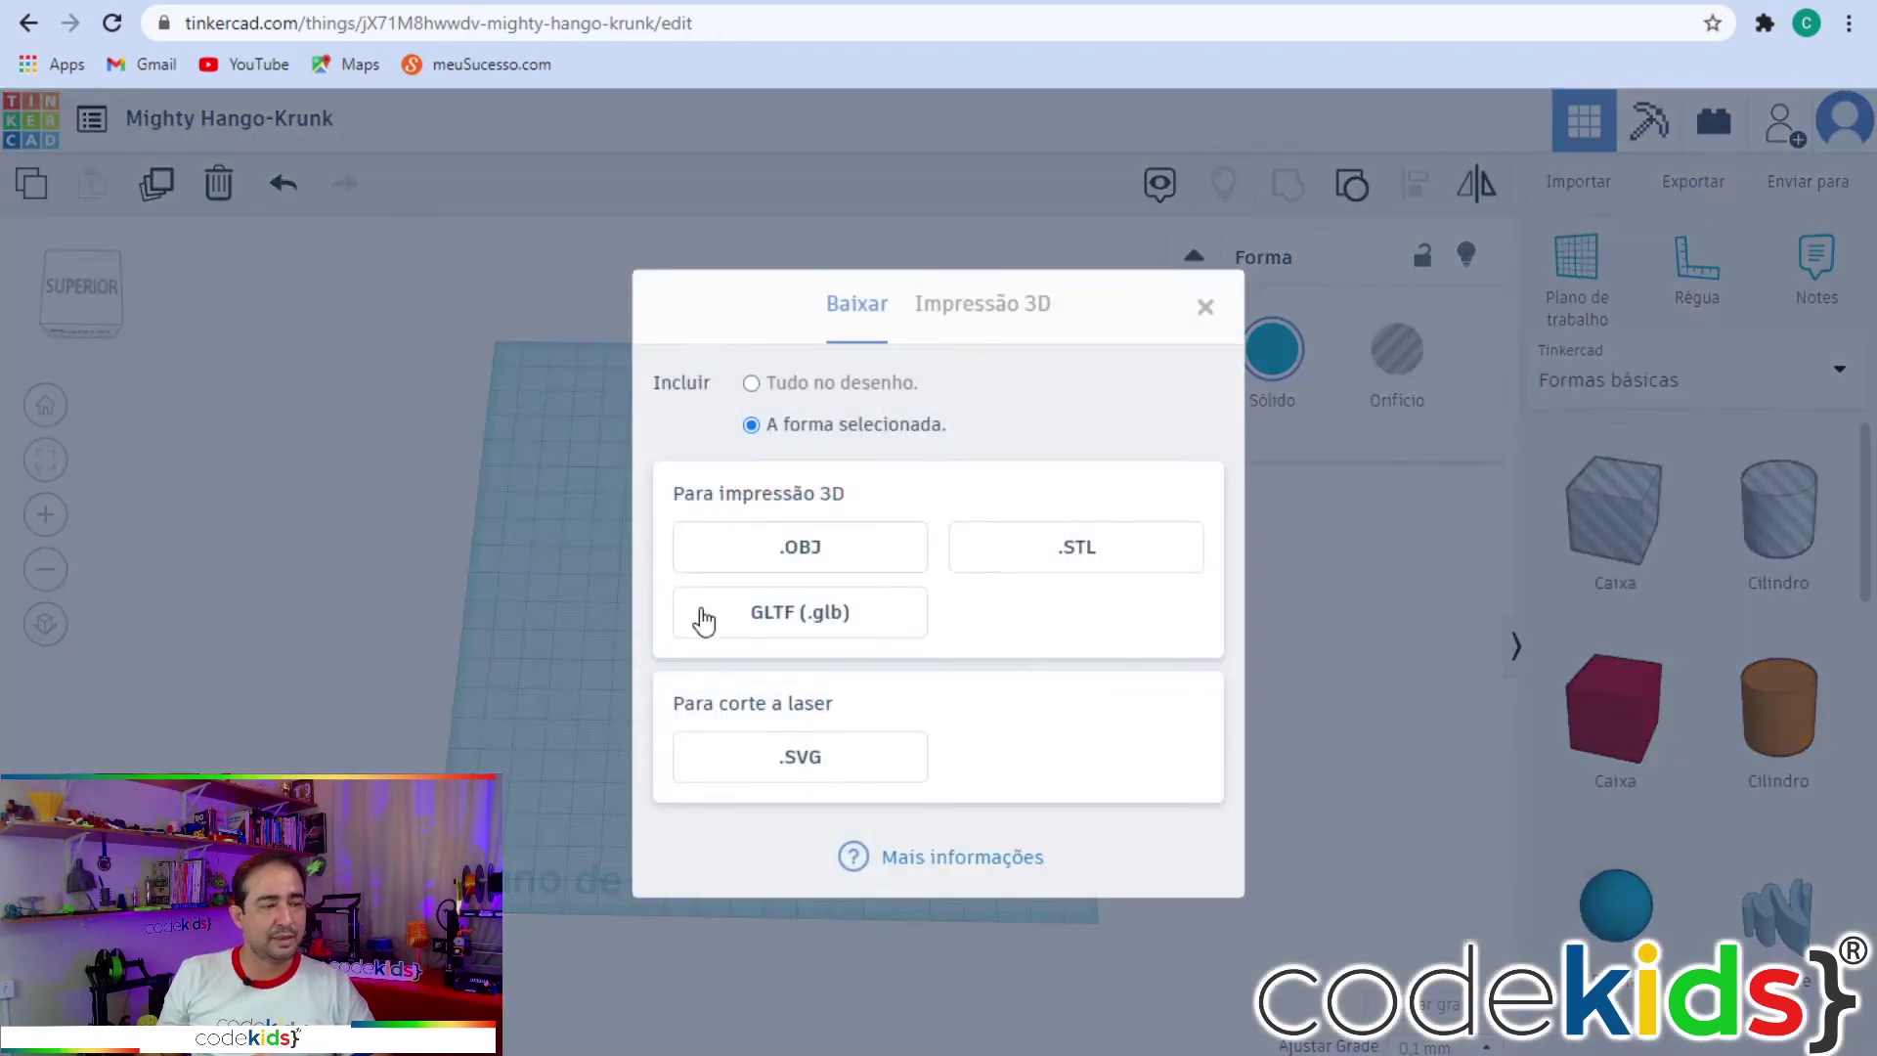
left_click(944, 311)
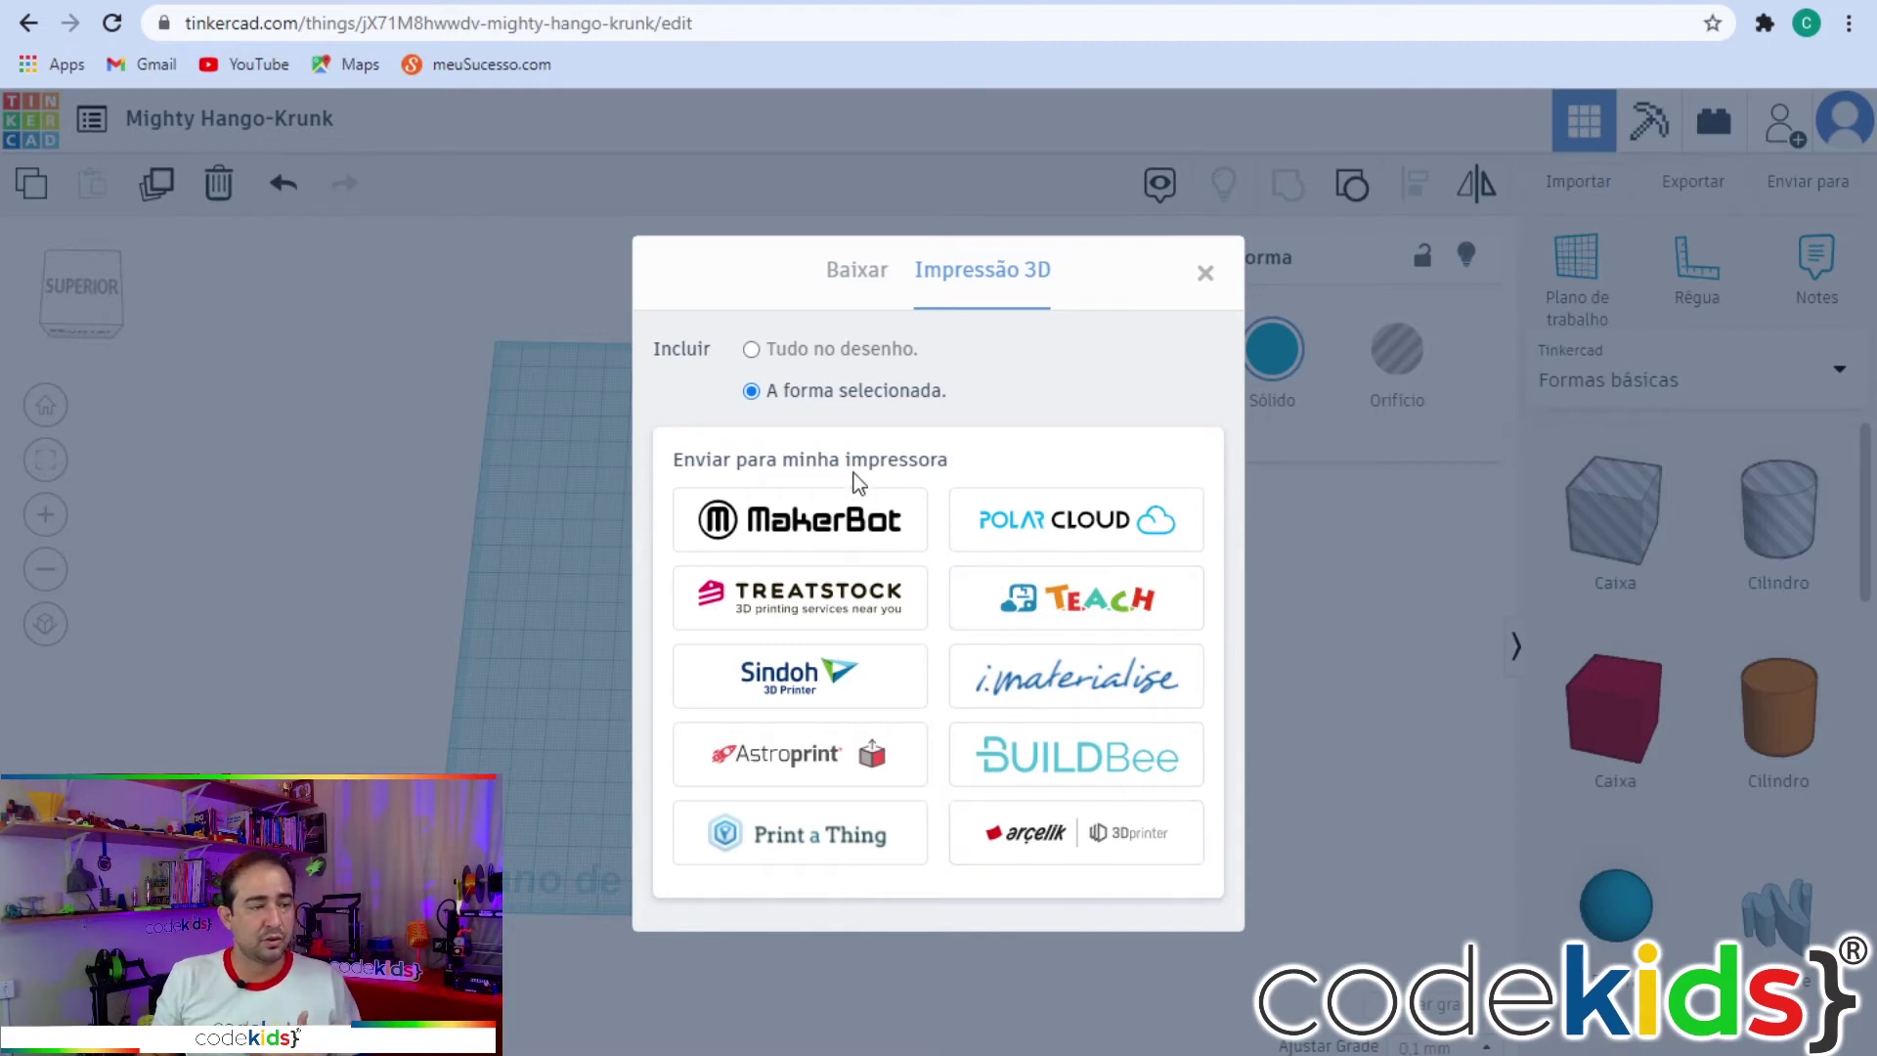
left_click(858, 278)
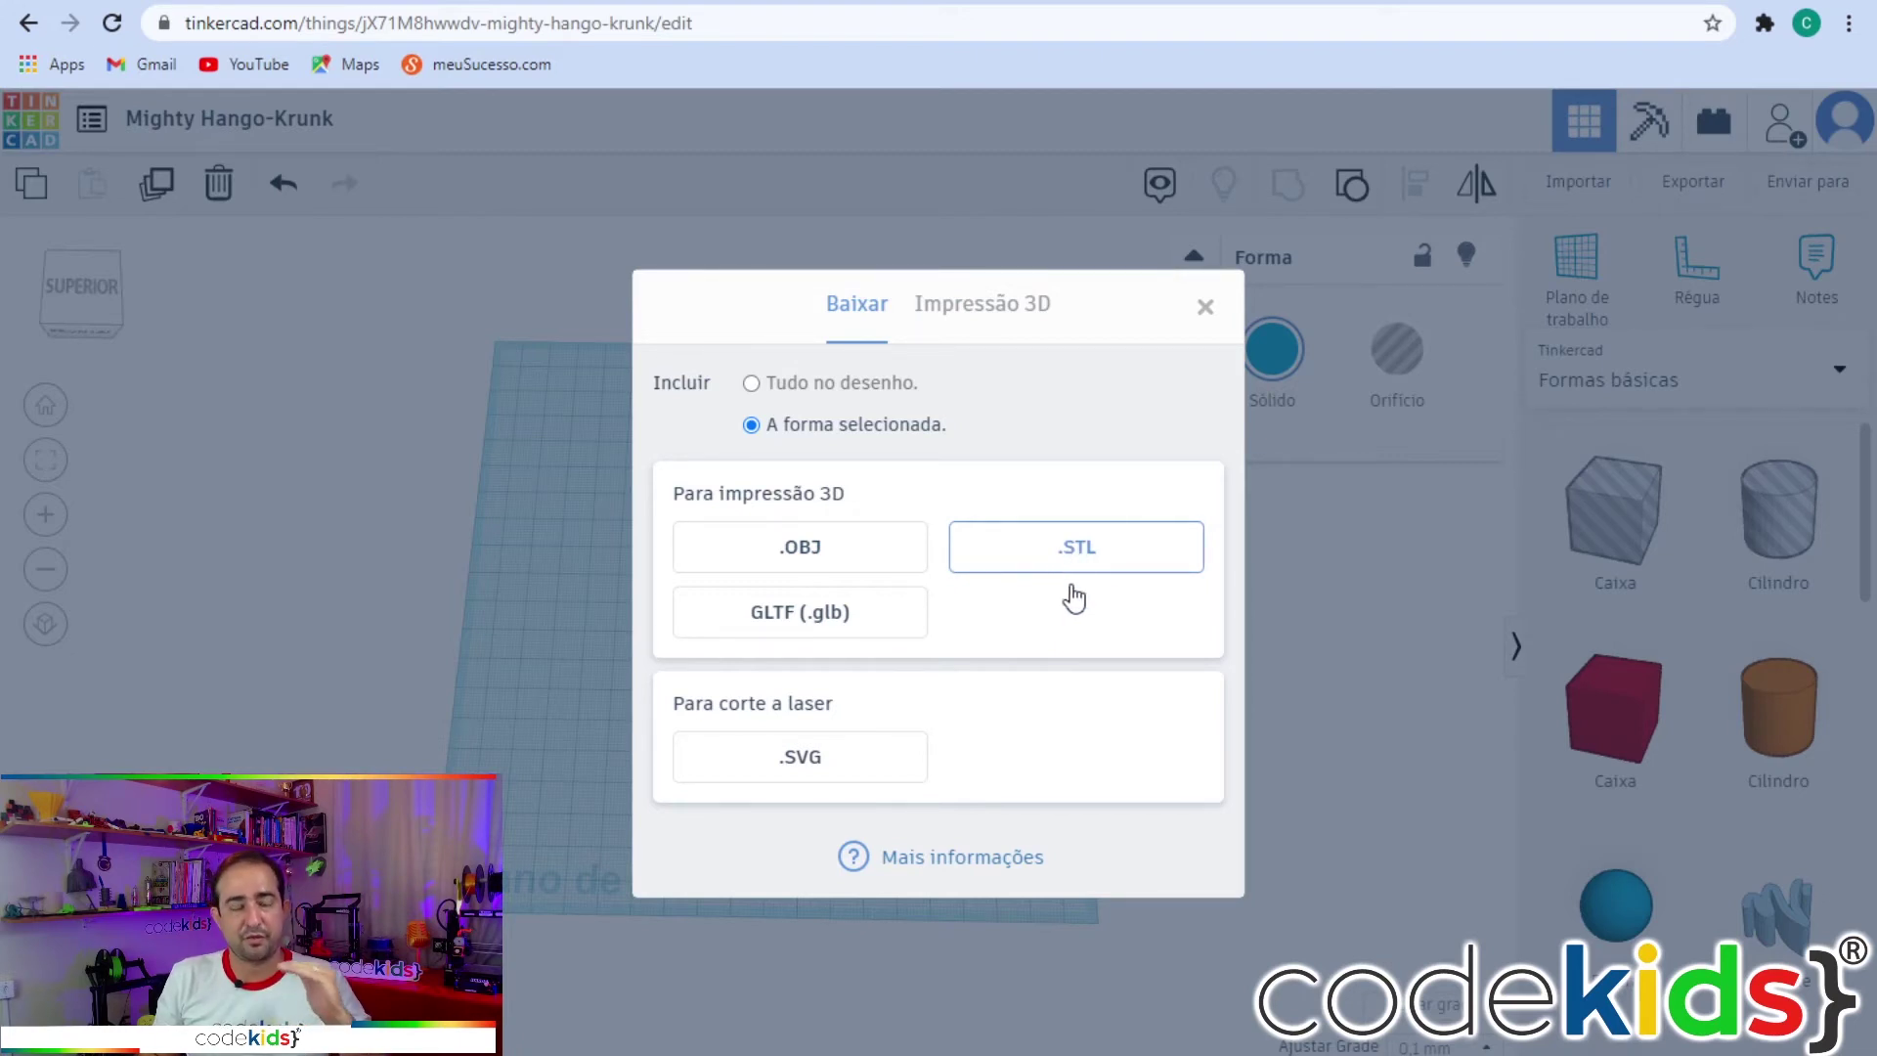
left_click(1082, 552)
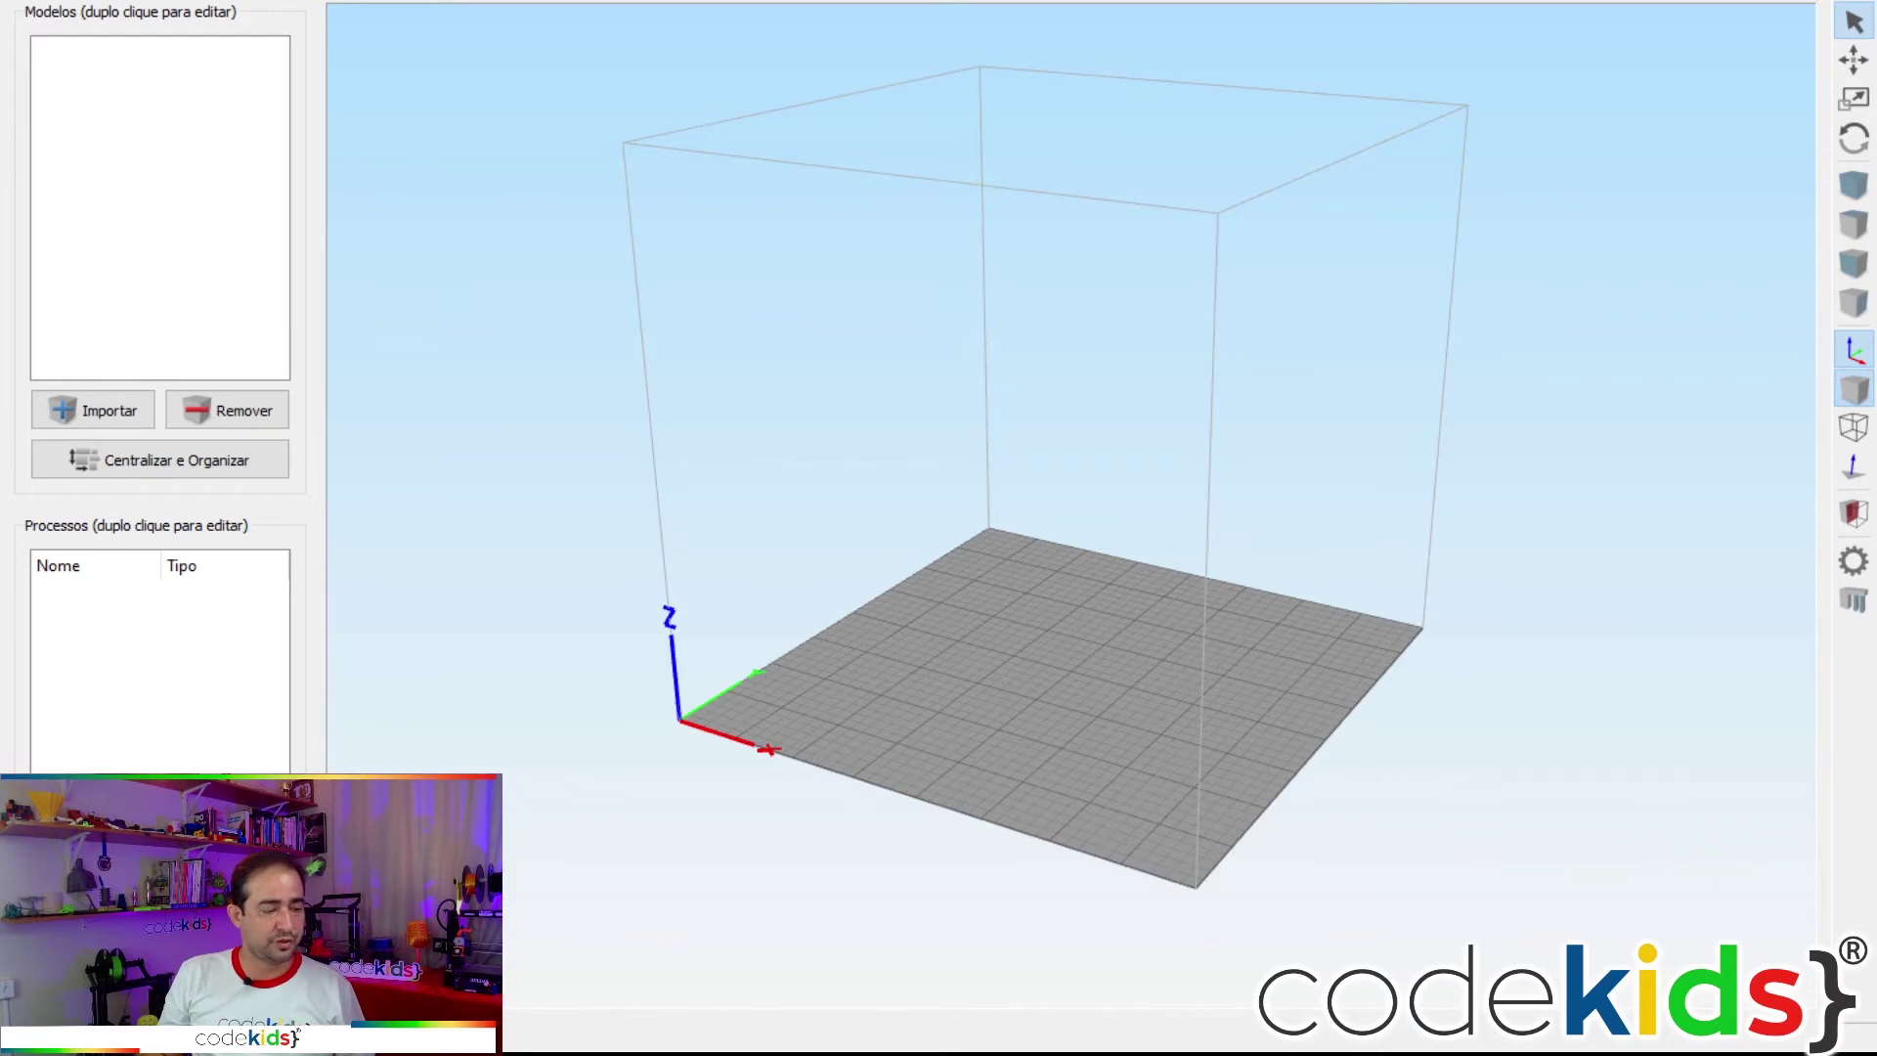
Switch to the slicer and import the Mighty Hango-Krunk model of the circled F onto the build plate.
left_click_drag(767, 941, 694, 917)
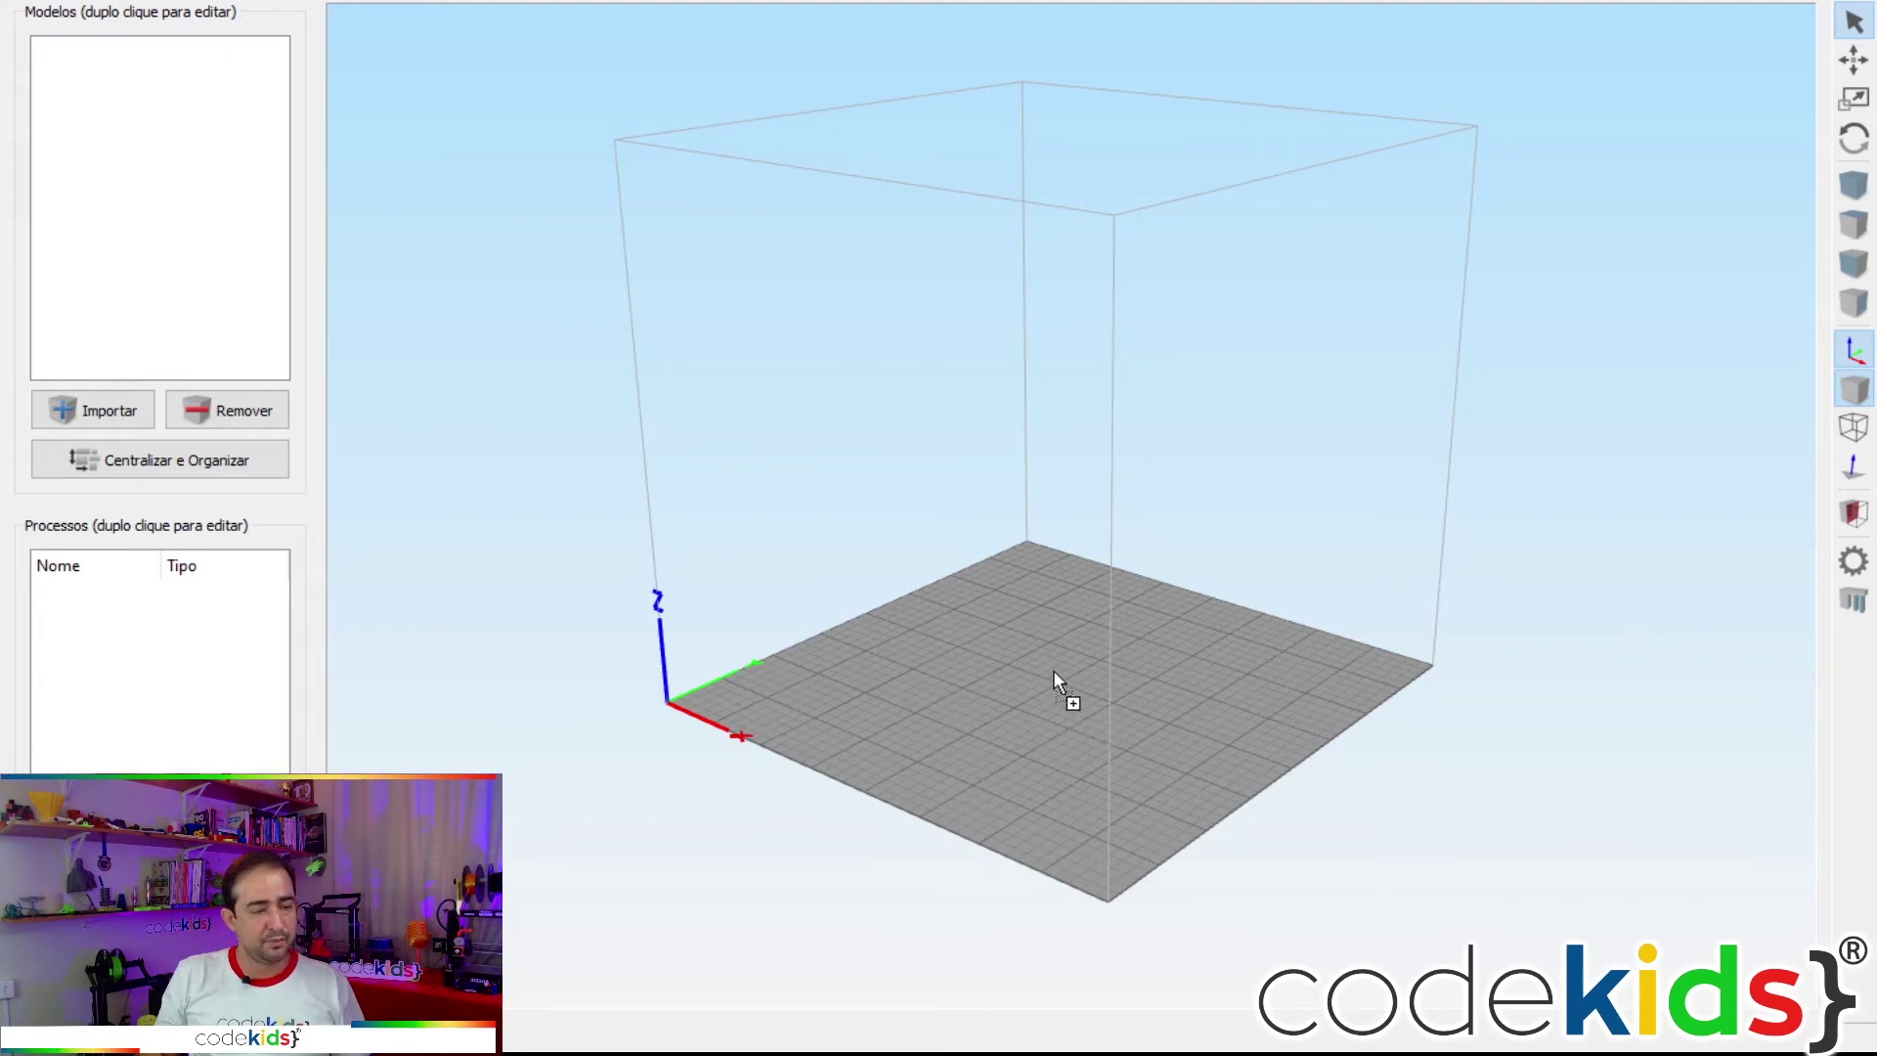
left_click_drag(1053, 670, 1054, 671)
left_click_drag(792, 743, 973, 935)
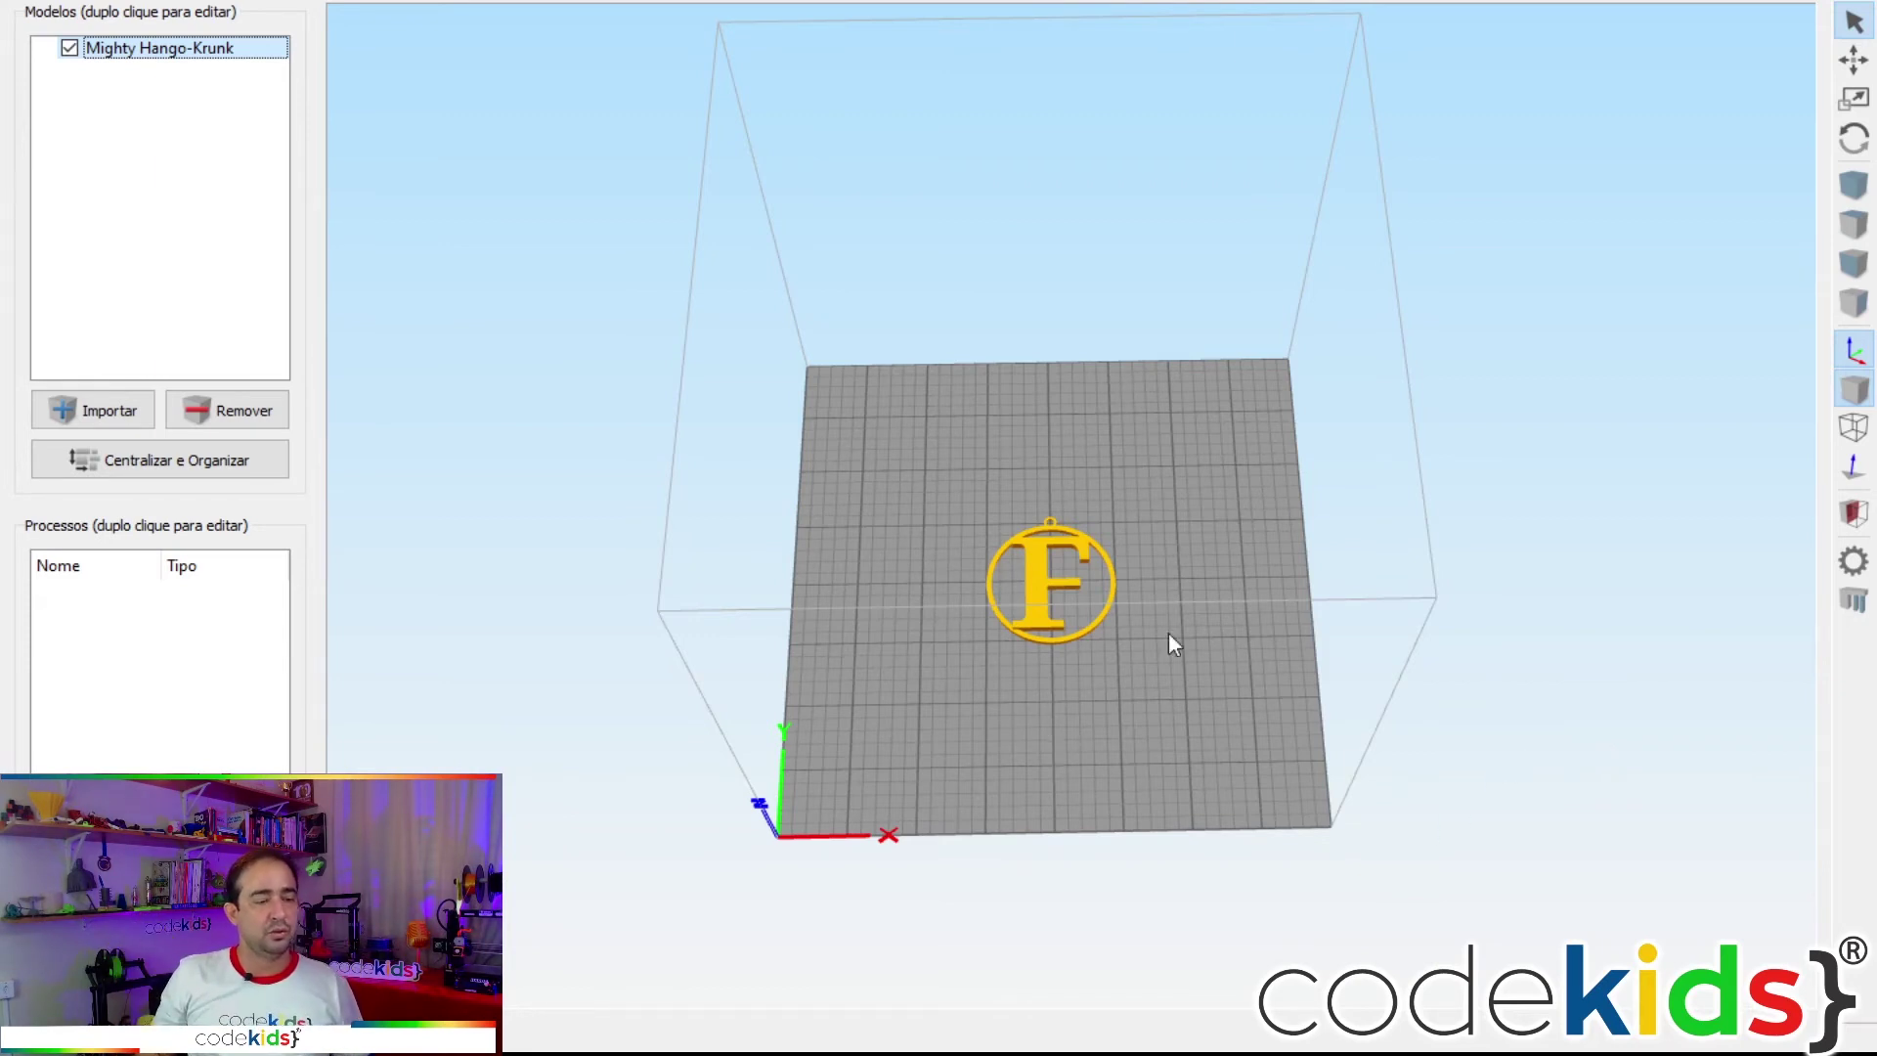
Examine the circled F on the build plate up close and from several angles.
scroll(1143, 582, "up", 8)
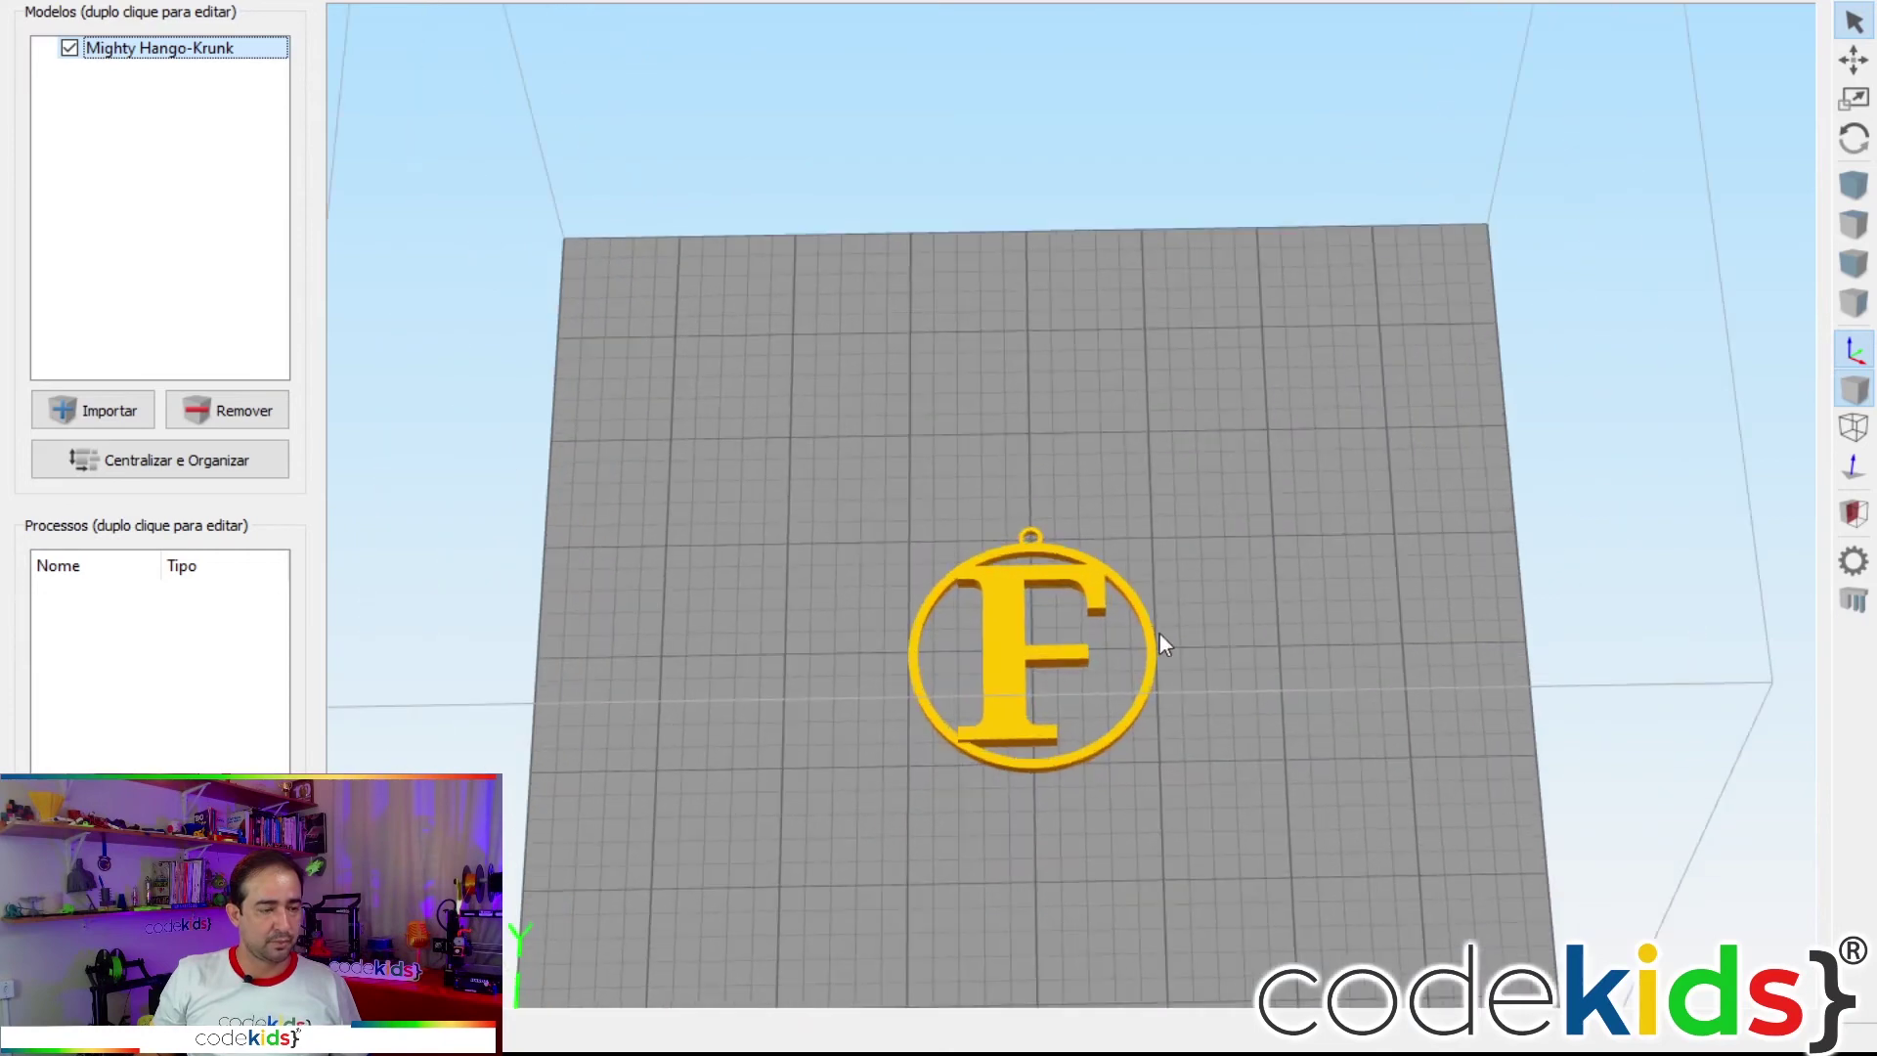
scroll(1095, 684, "down", 5)
left_click_drag(988, 436, 1145, 698)
left_click_drag(1036, 552, 997, 653)
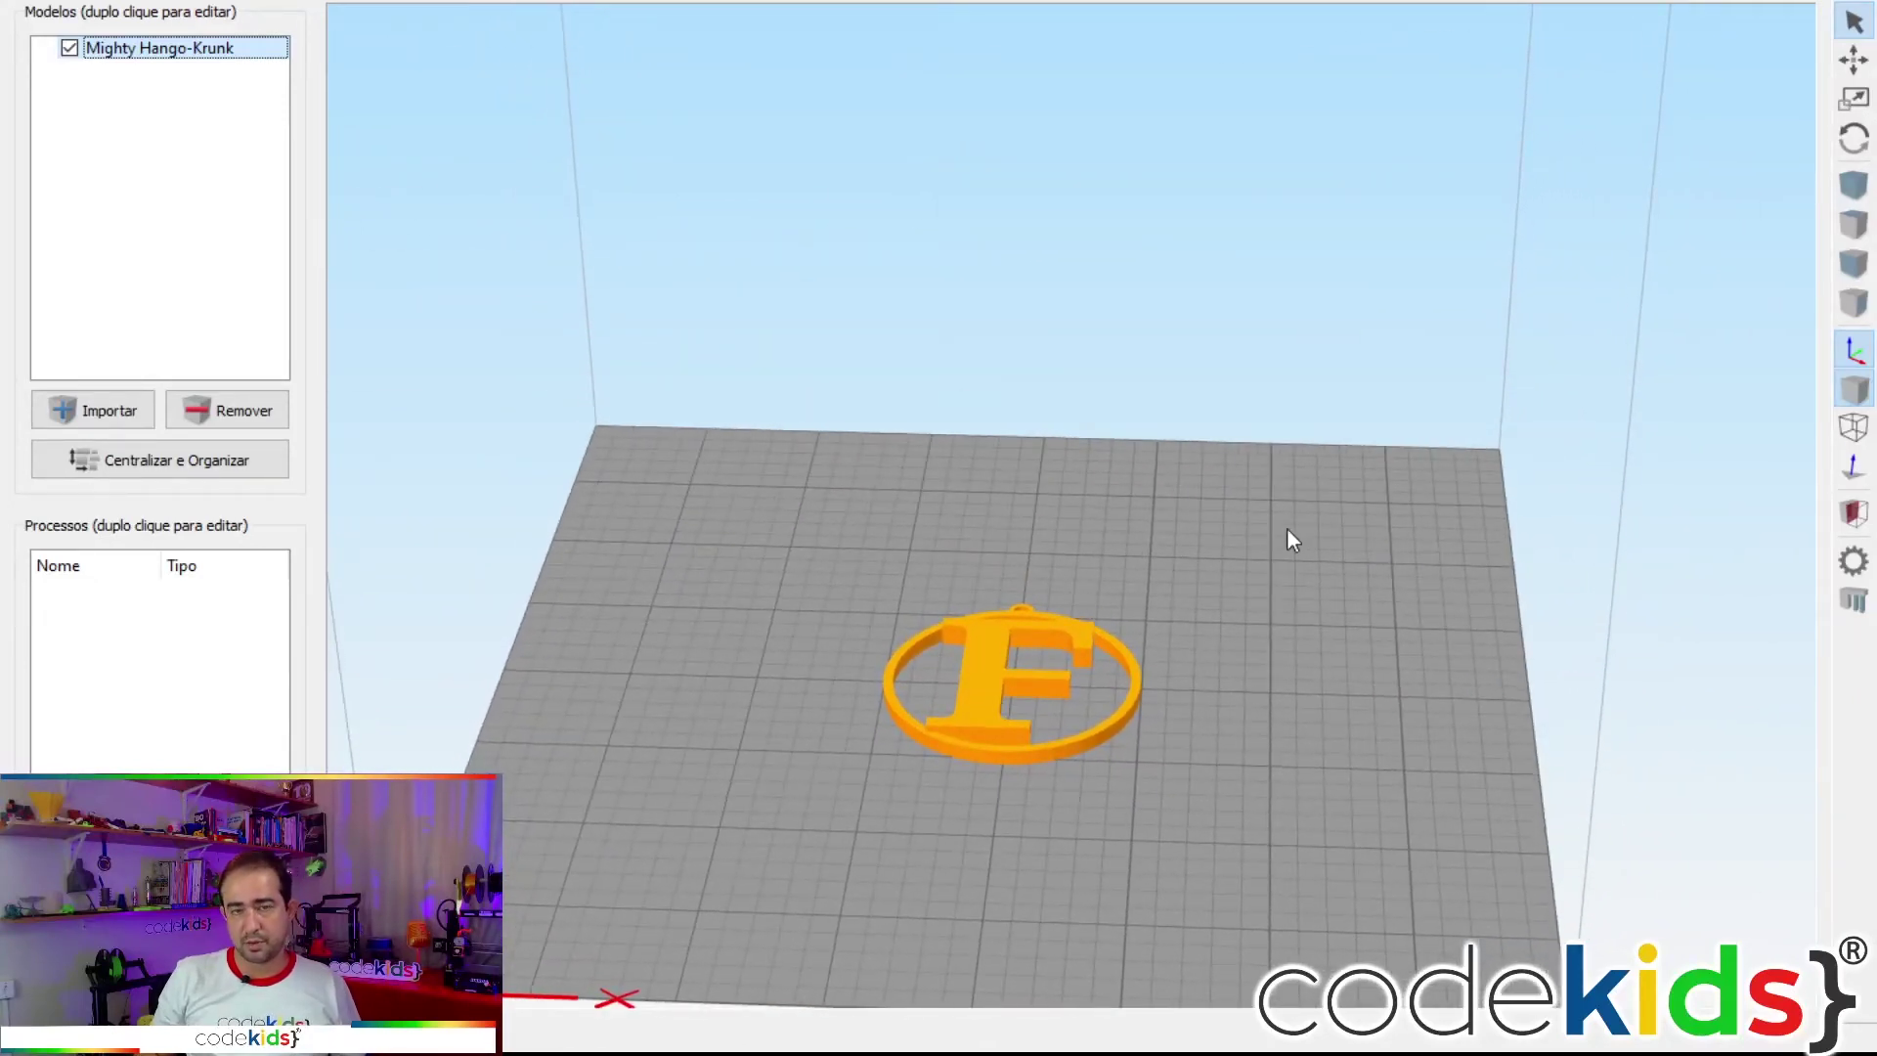
left_click_drag(996, 637, 1151, 456)
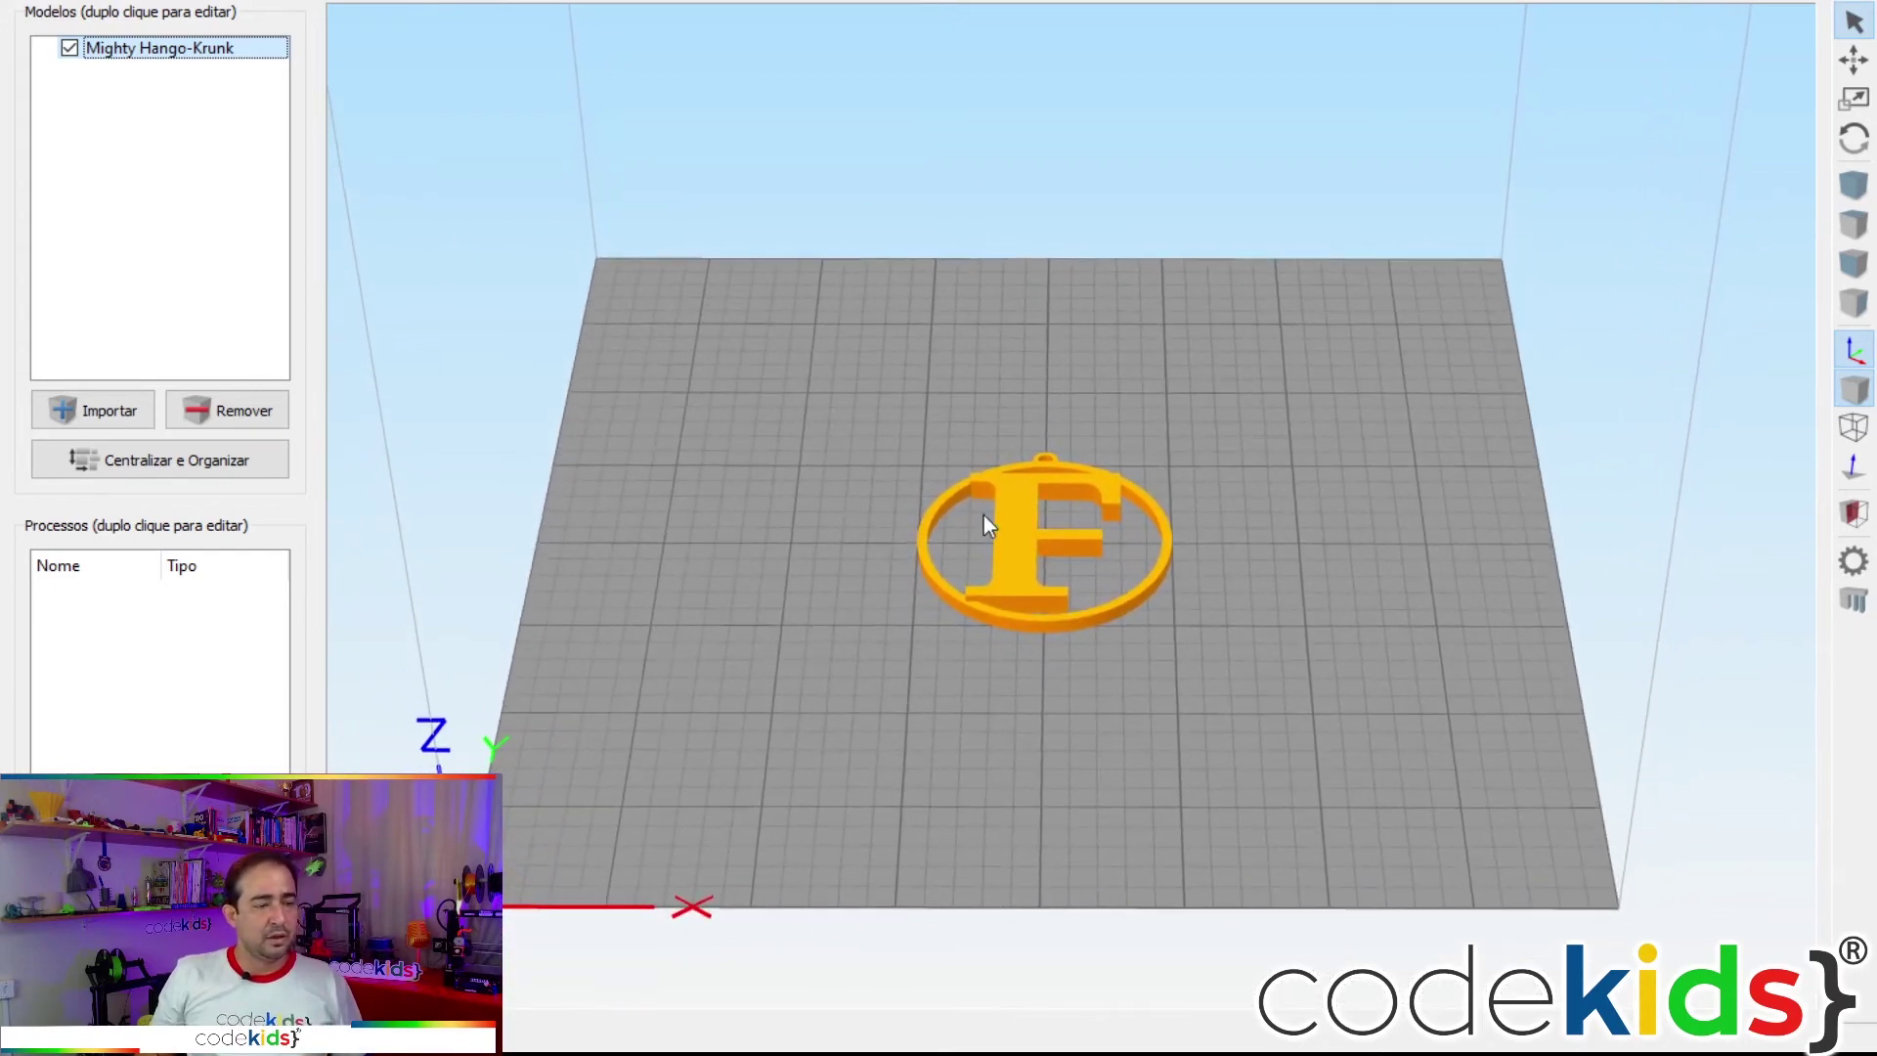
scroll(1001, 518, "up", 5)
mouse_move(876, 708)
left_mouse_down()
mouse_move(615, 783)
mouse_move(695, 759)
mouse_move(628, 742)
mouse_move(858, 710)
left_mouse_up()
scroll(856, 722, "down", 5)
left_click_drag(846, 775, 645, 748)
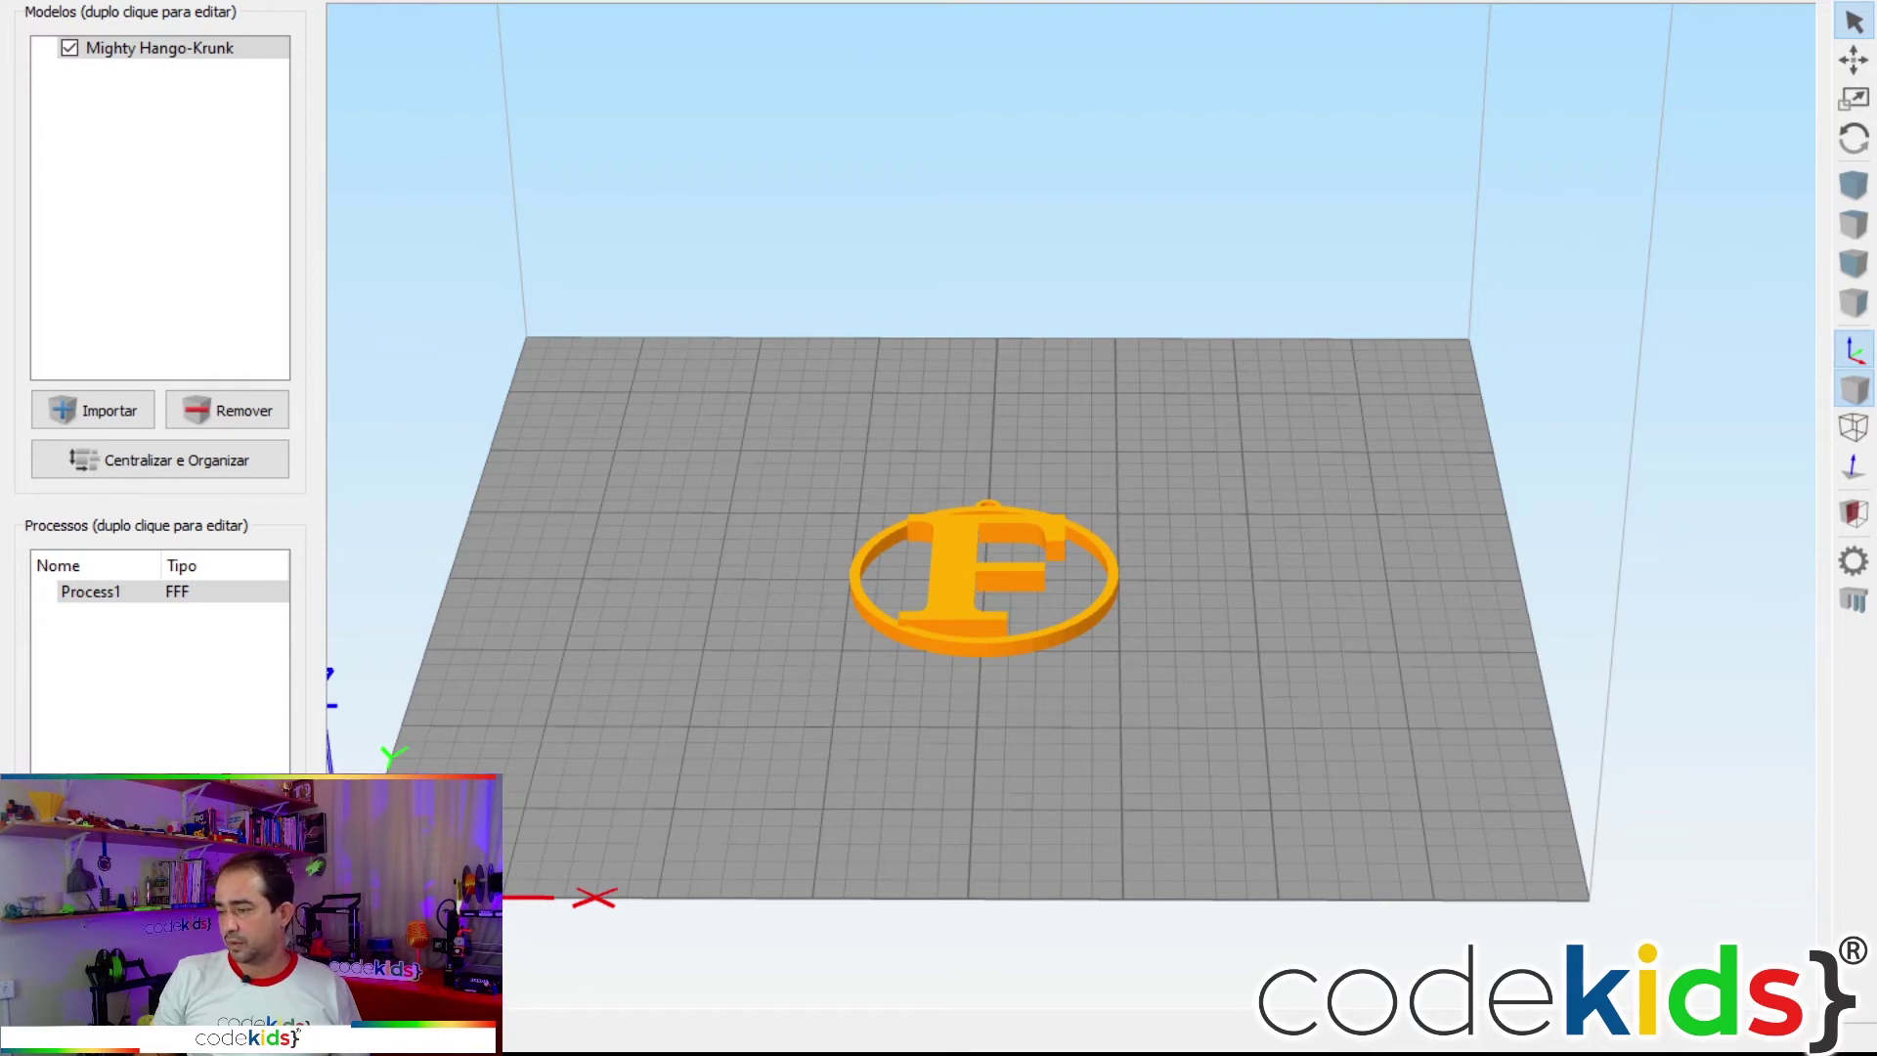
Open the print settings of Process1 with the advanced options shown.
key("alt+Tab")
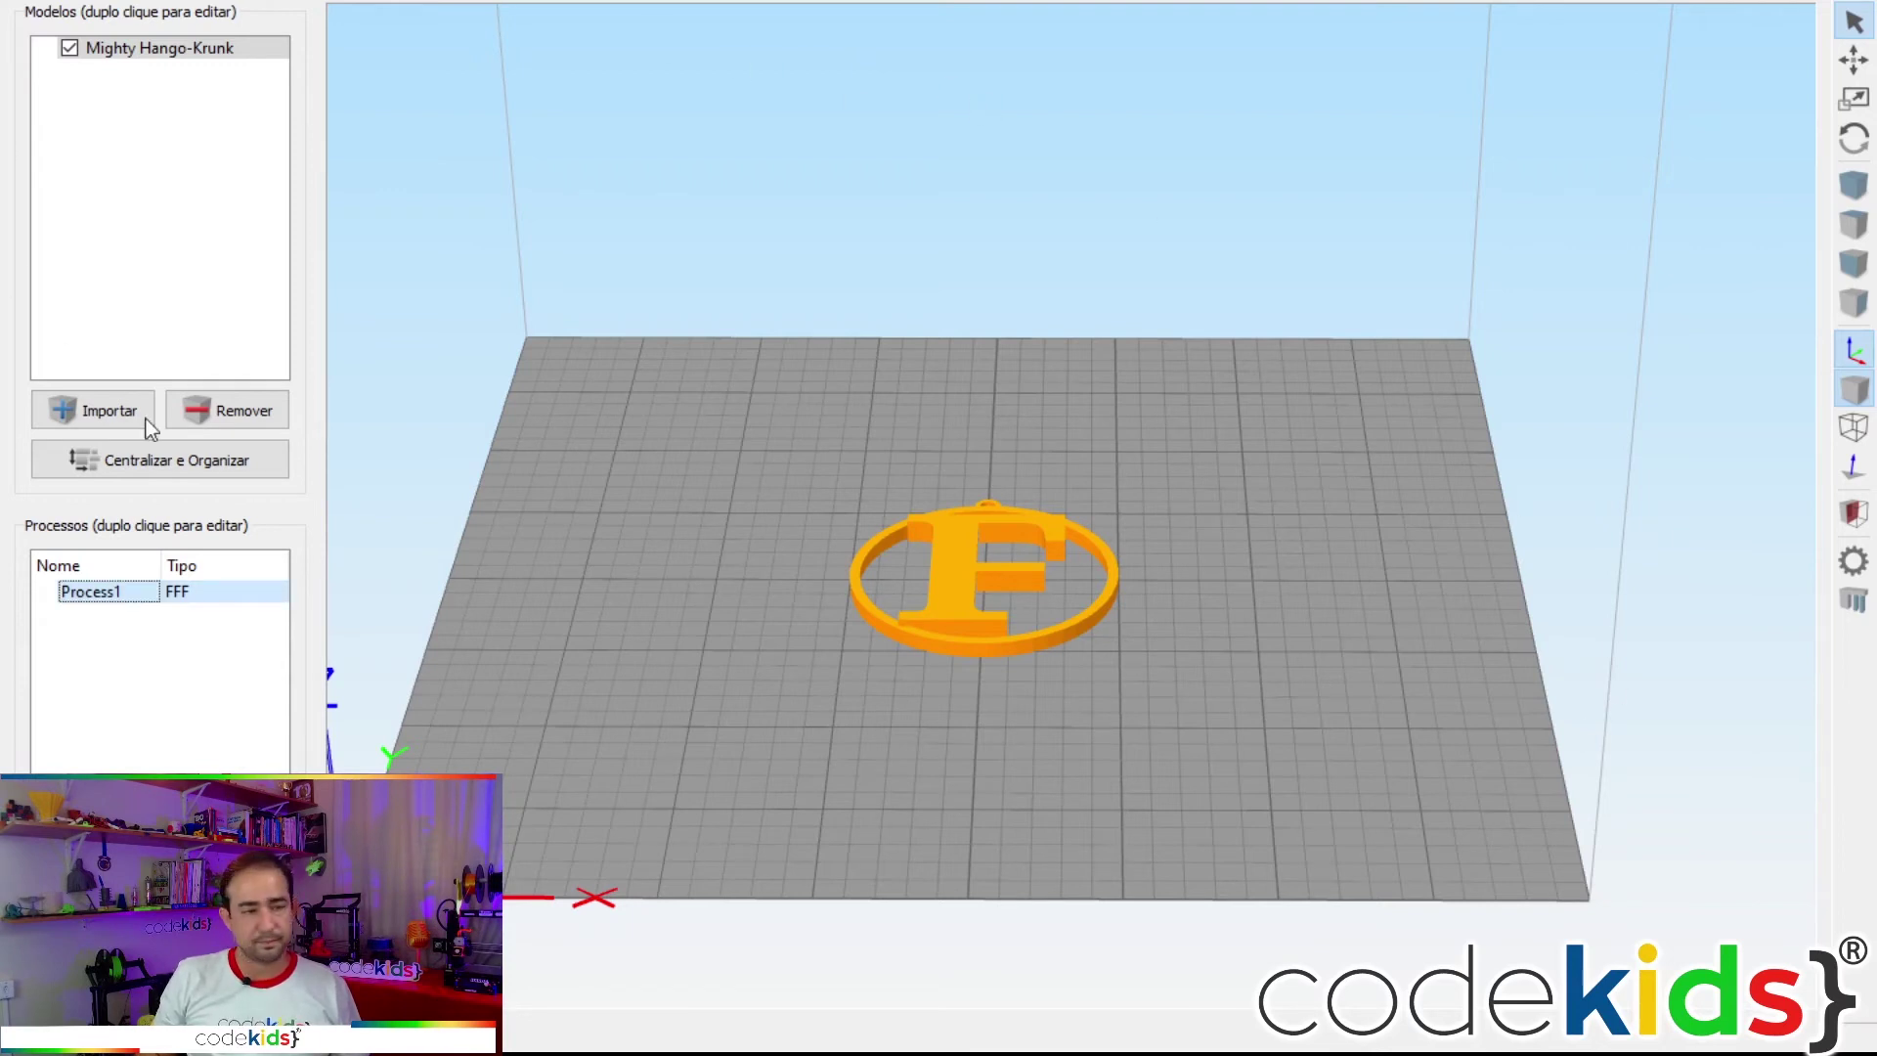
double_click(103, 593)
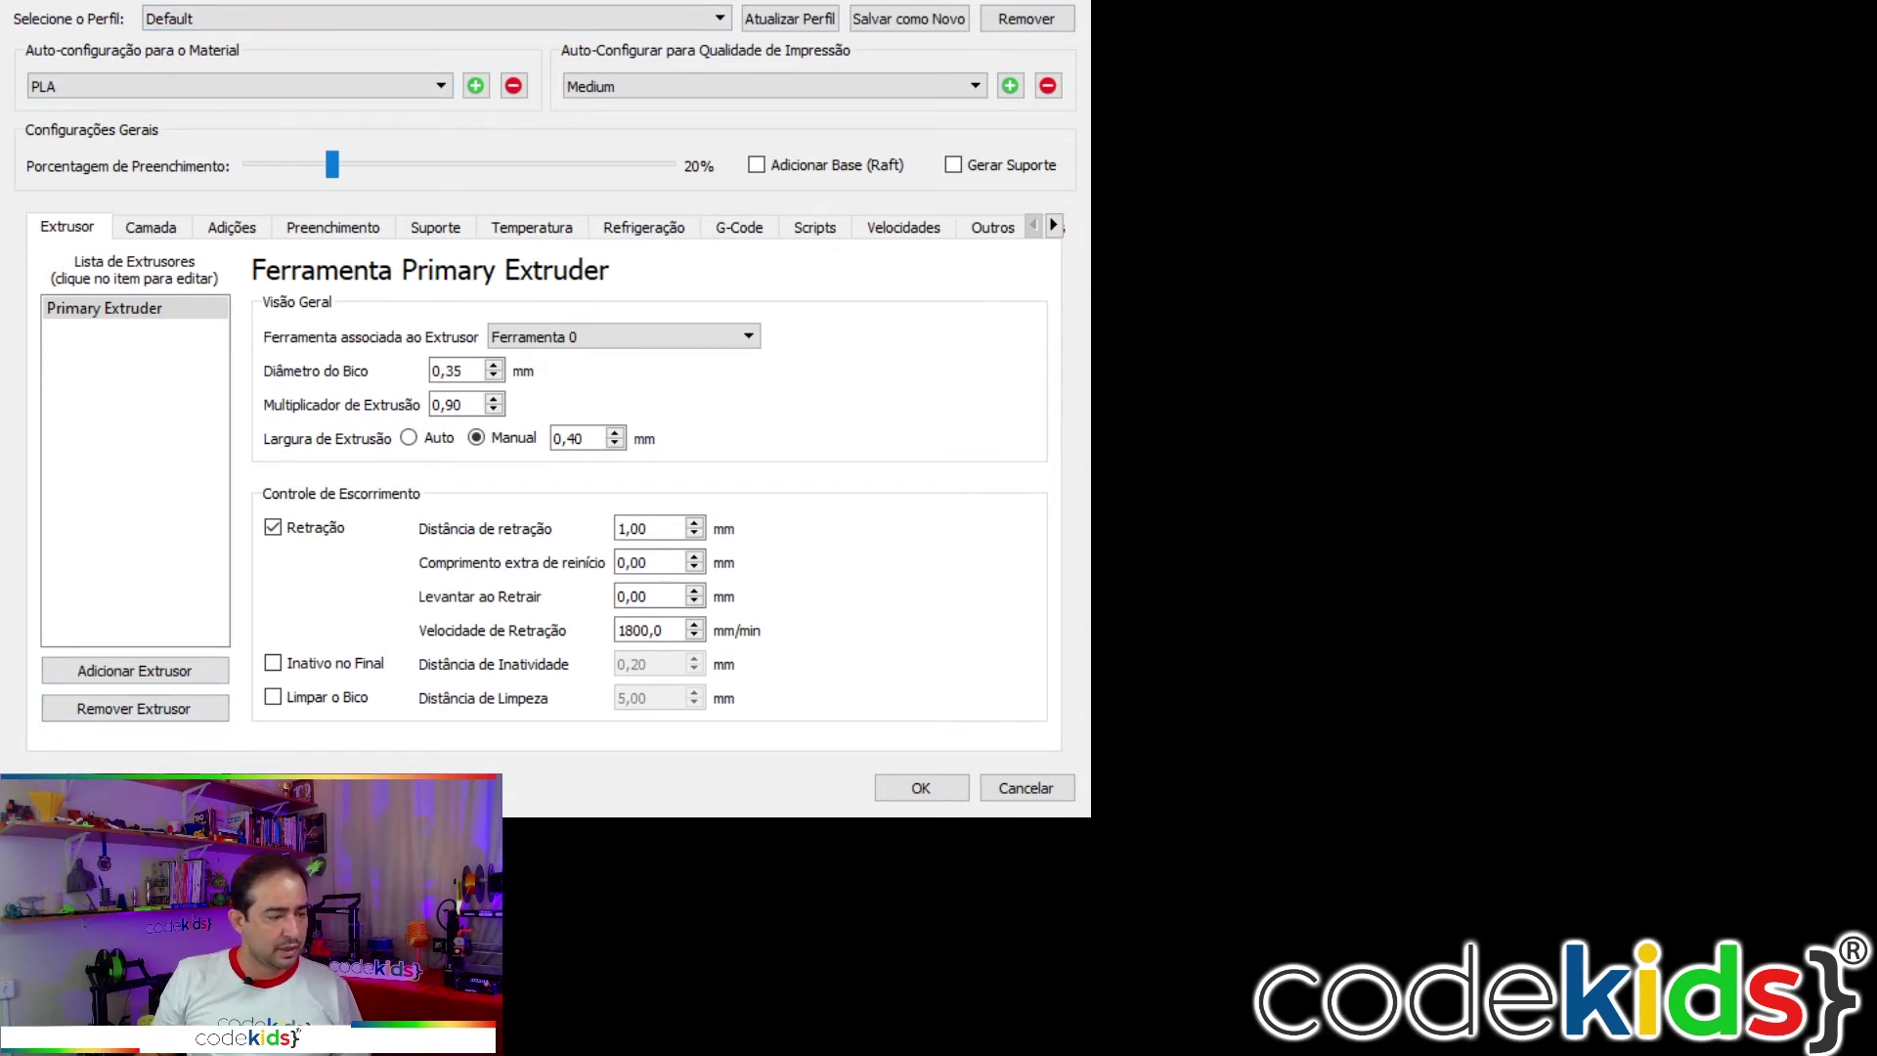
left_click(84, 788)
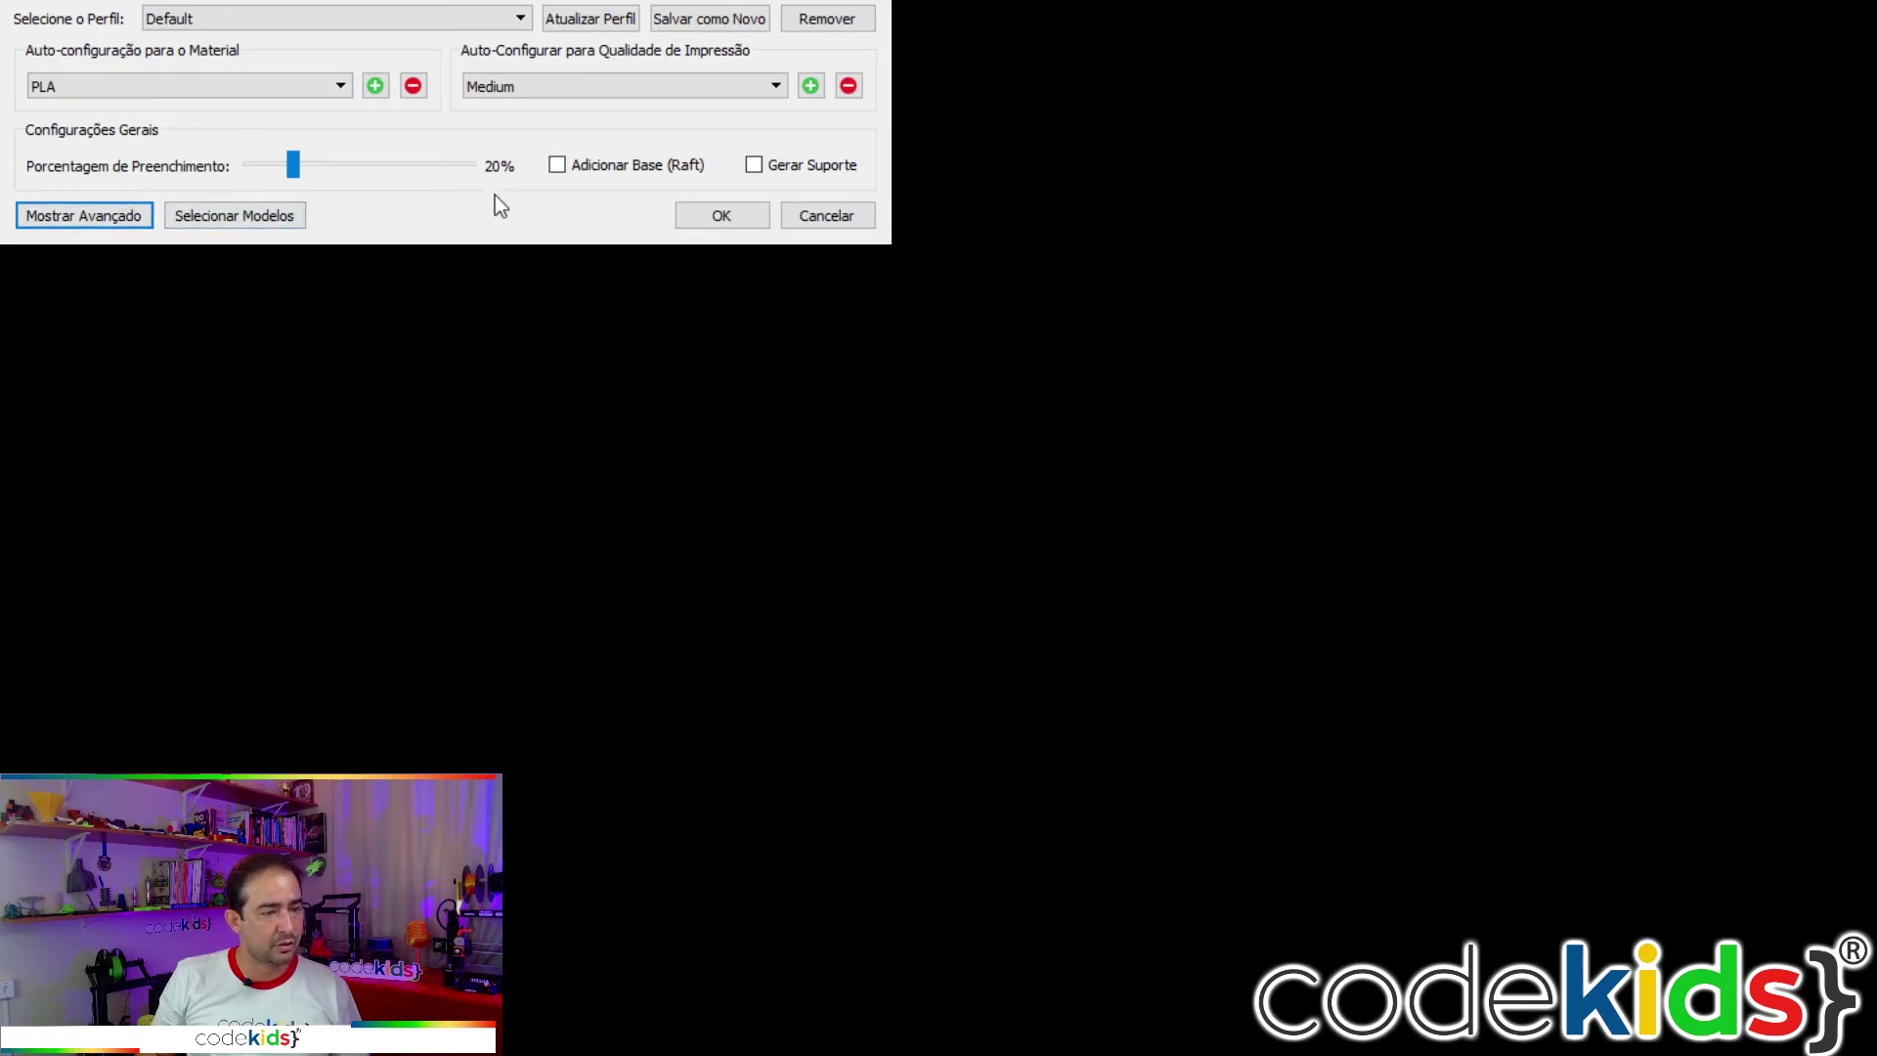
left_click(90, 215)
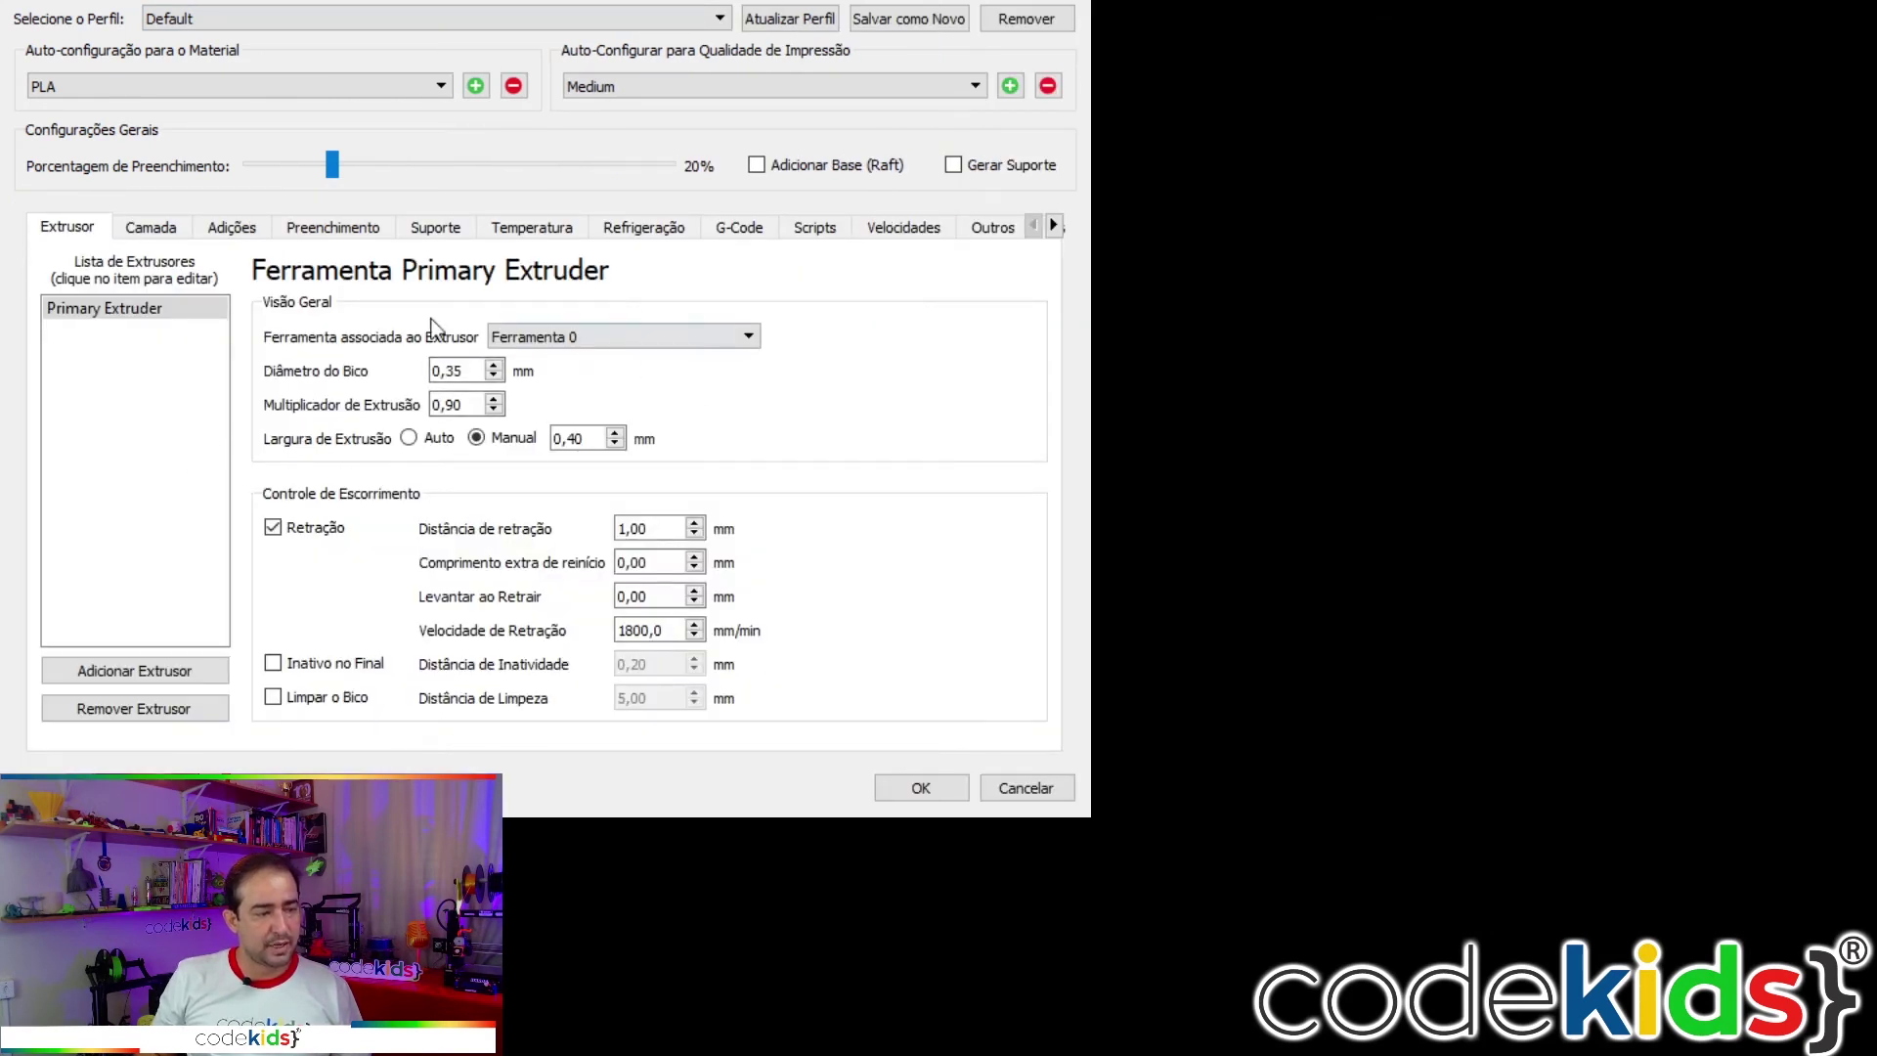
Set the primary extruder's nozzle diameter to 0.40 mm and its extrusion multiplier to 1.00.
double_click(452, 371)
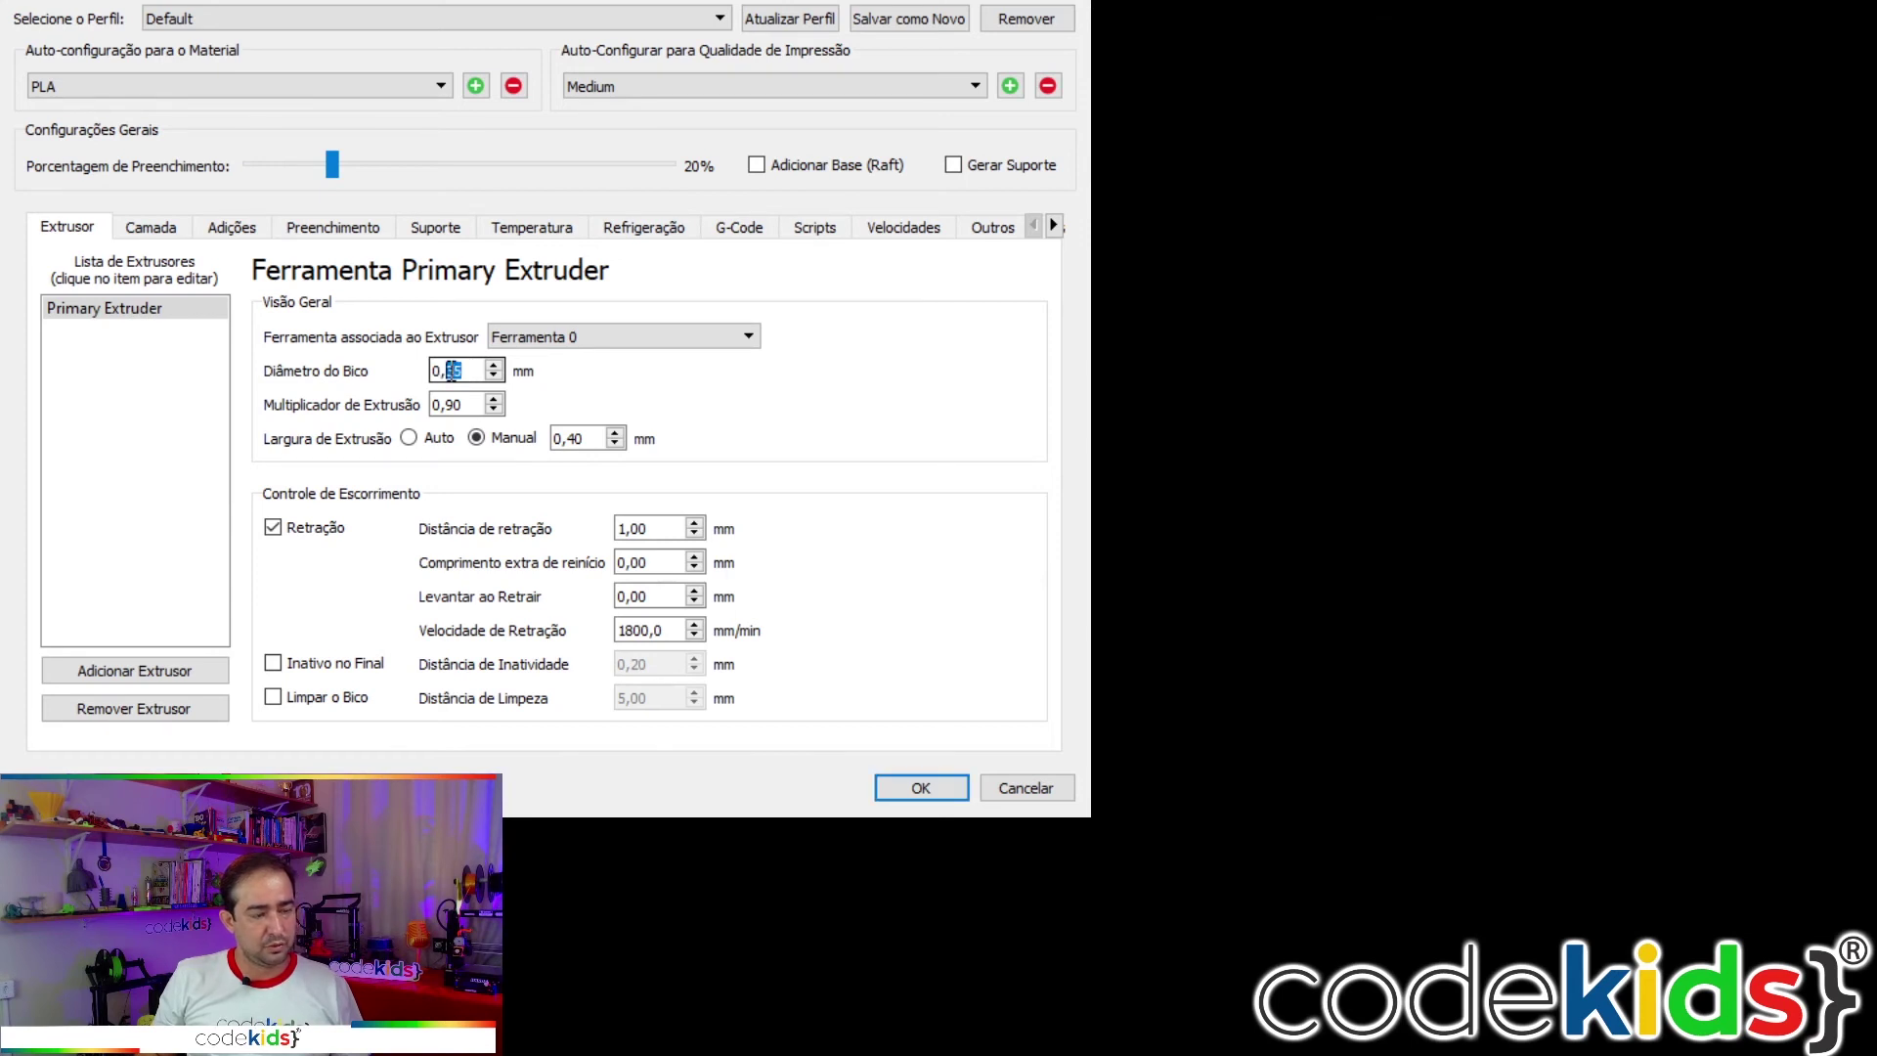
type("40")
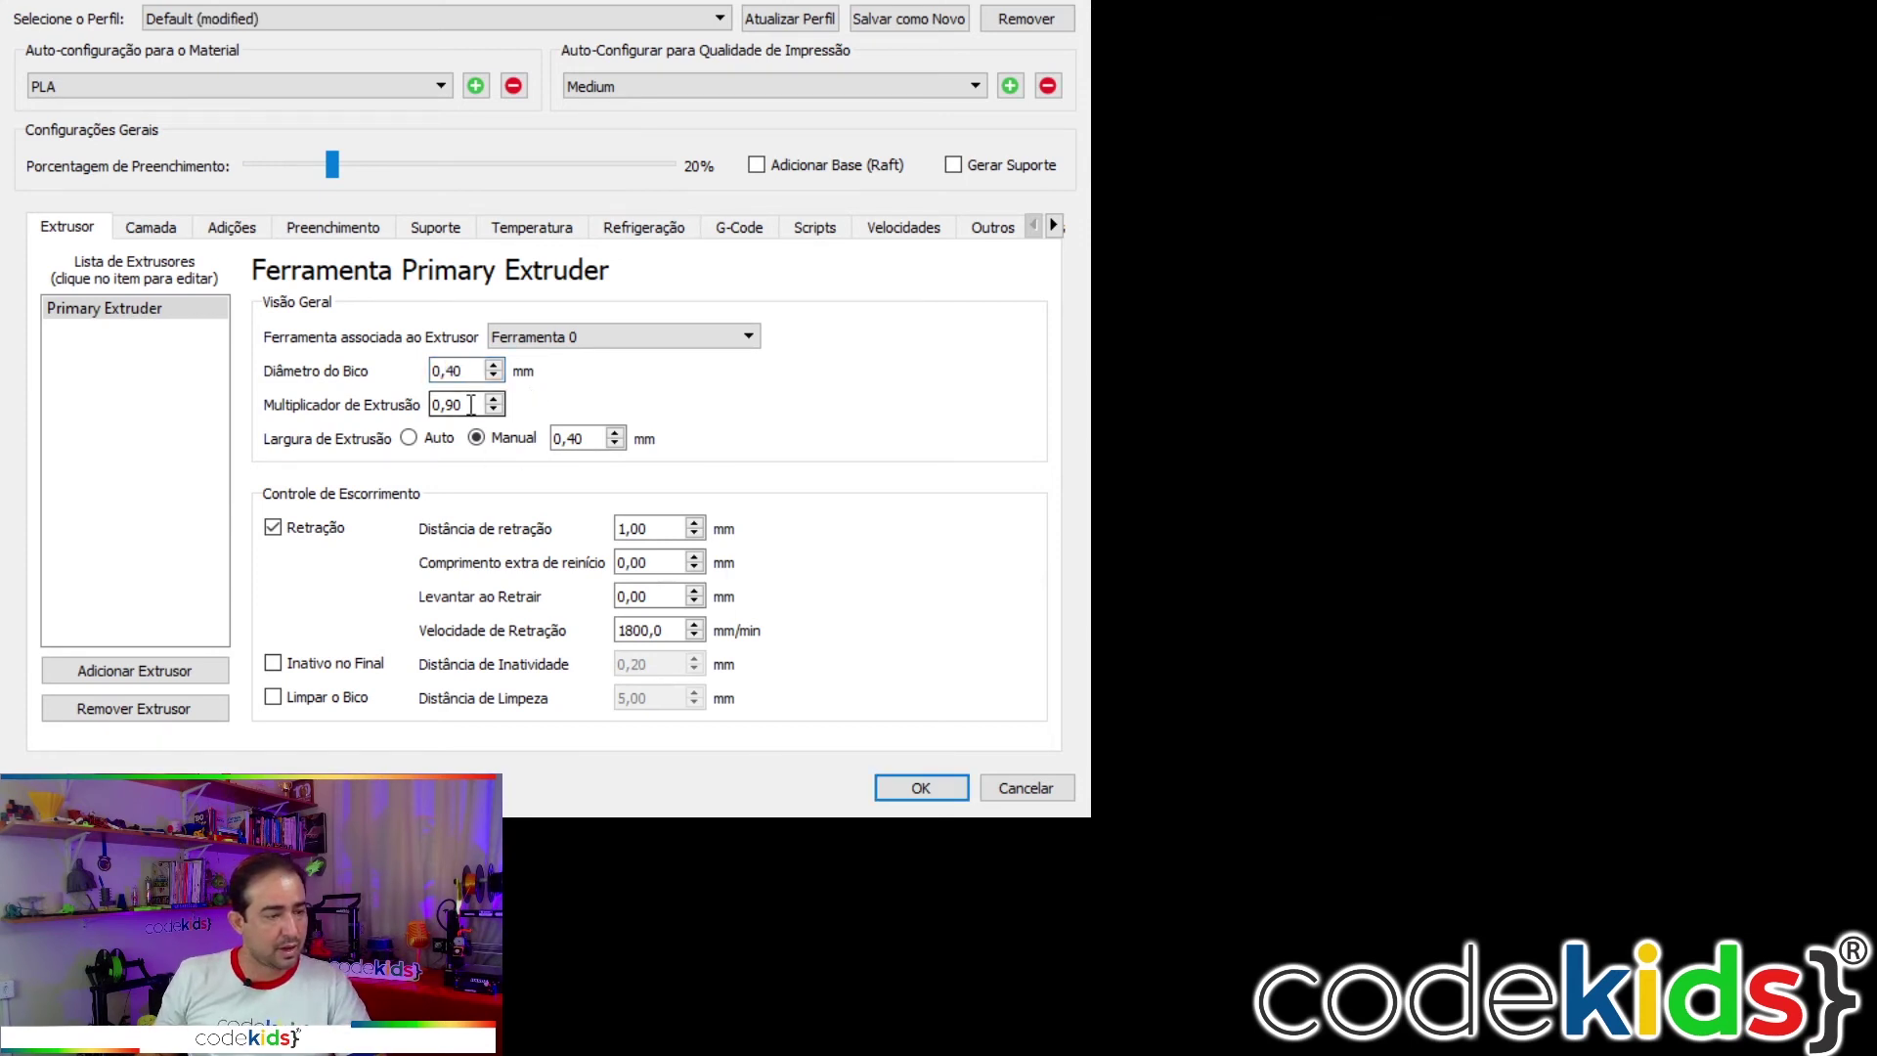
left_click_drag(463, 405, 375, 416)
type("1,00")
left_click(728, 18)
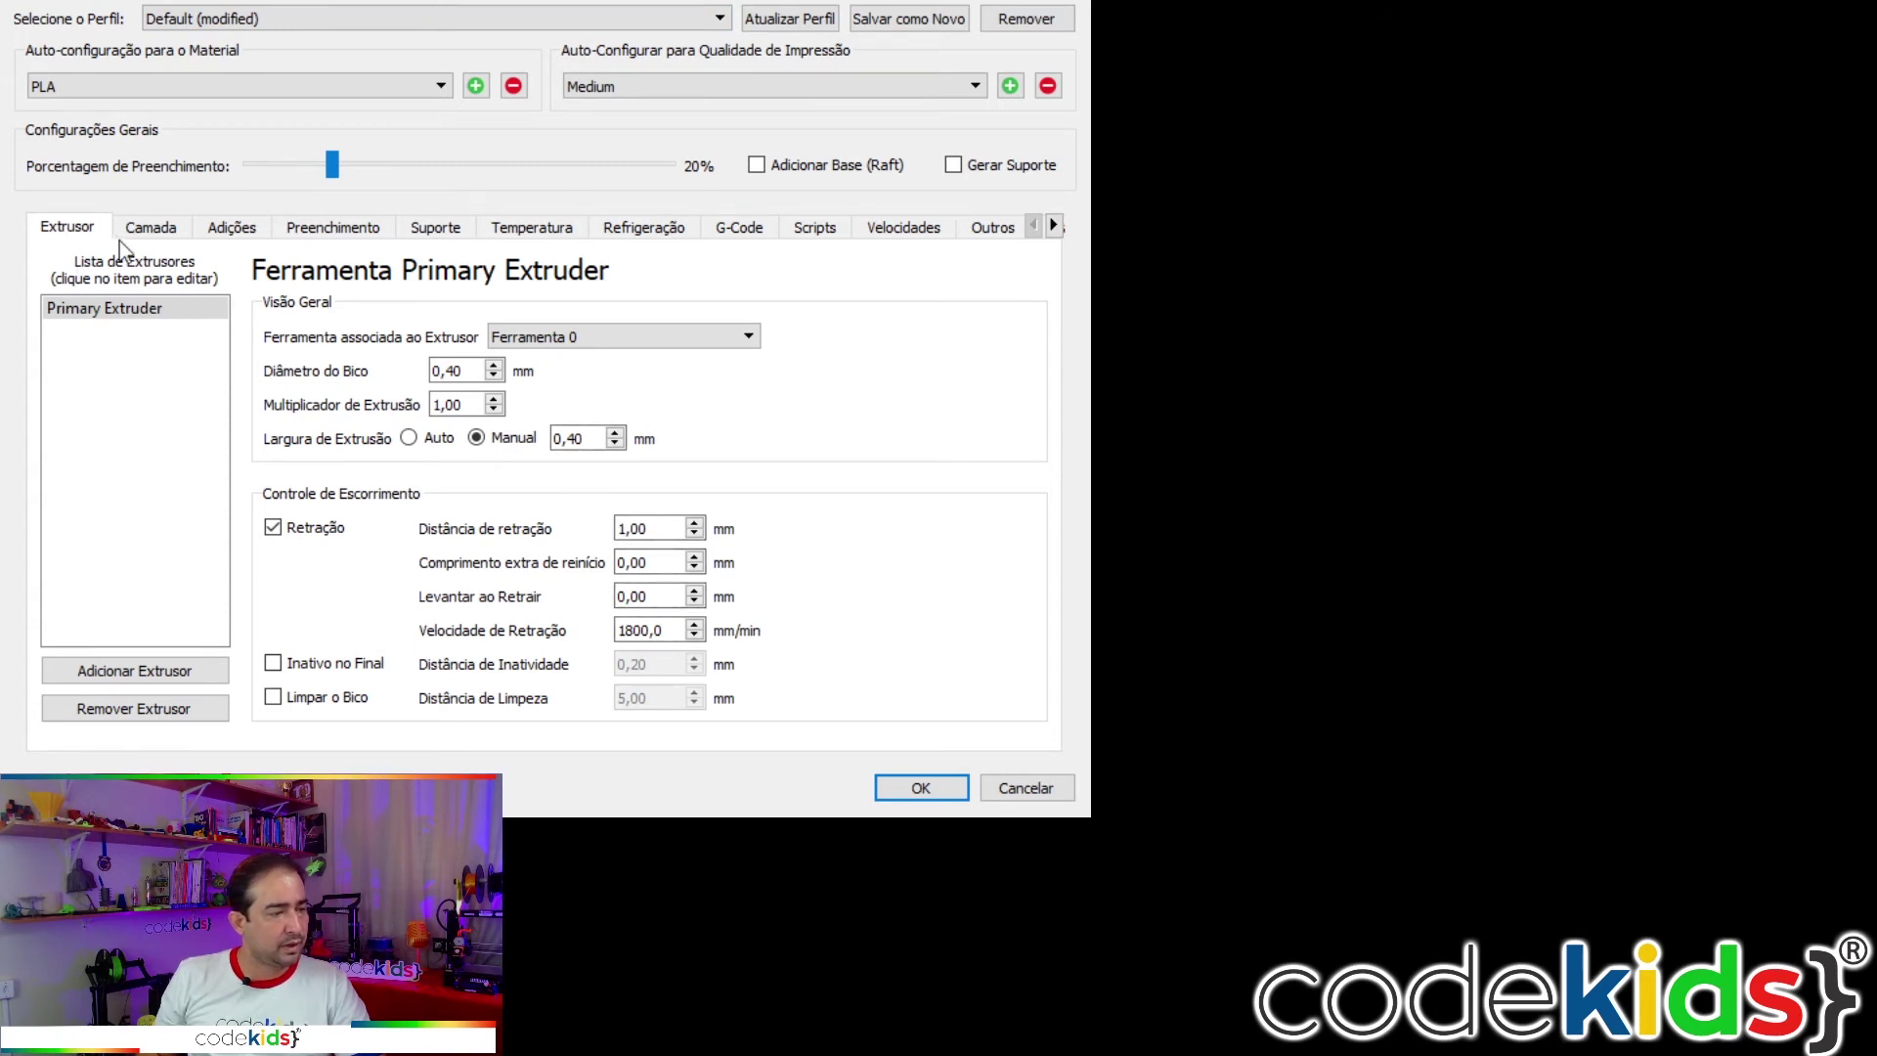
Review the layer and additions settings, set the internal infill pattern to Fast Honeycomb, and accept the process settings.
left_click(151, 228)
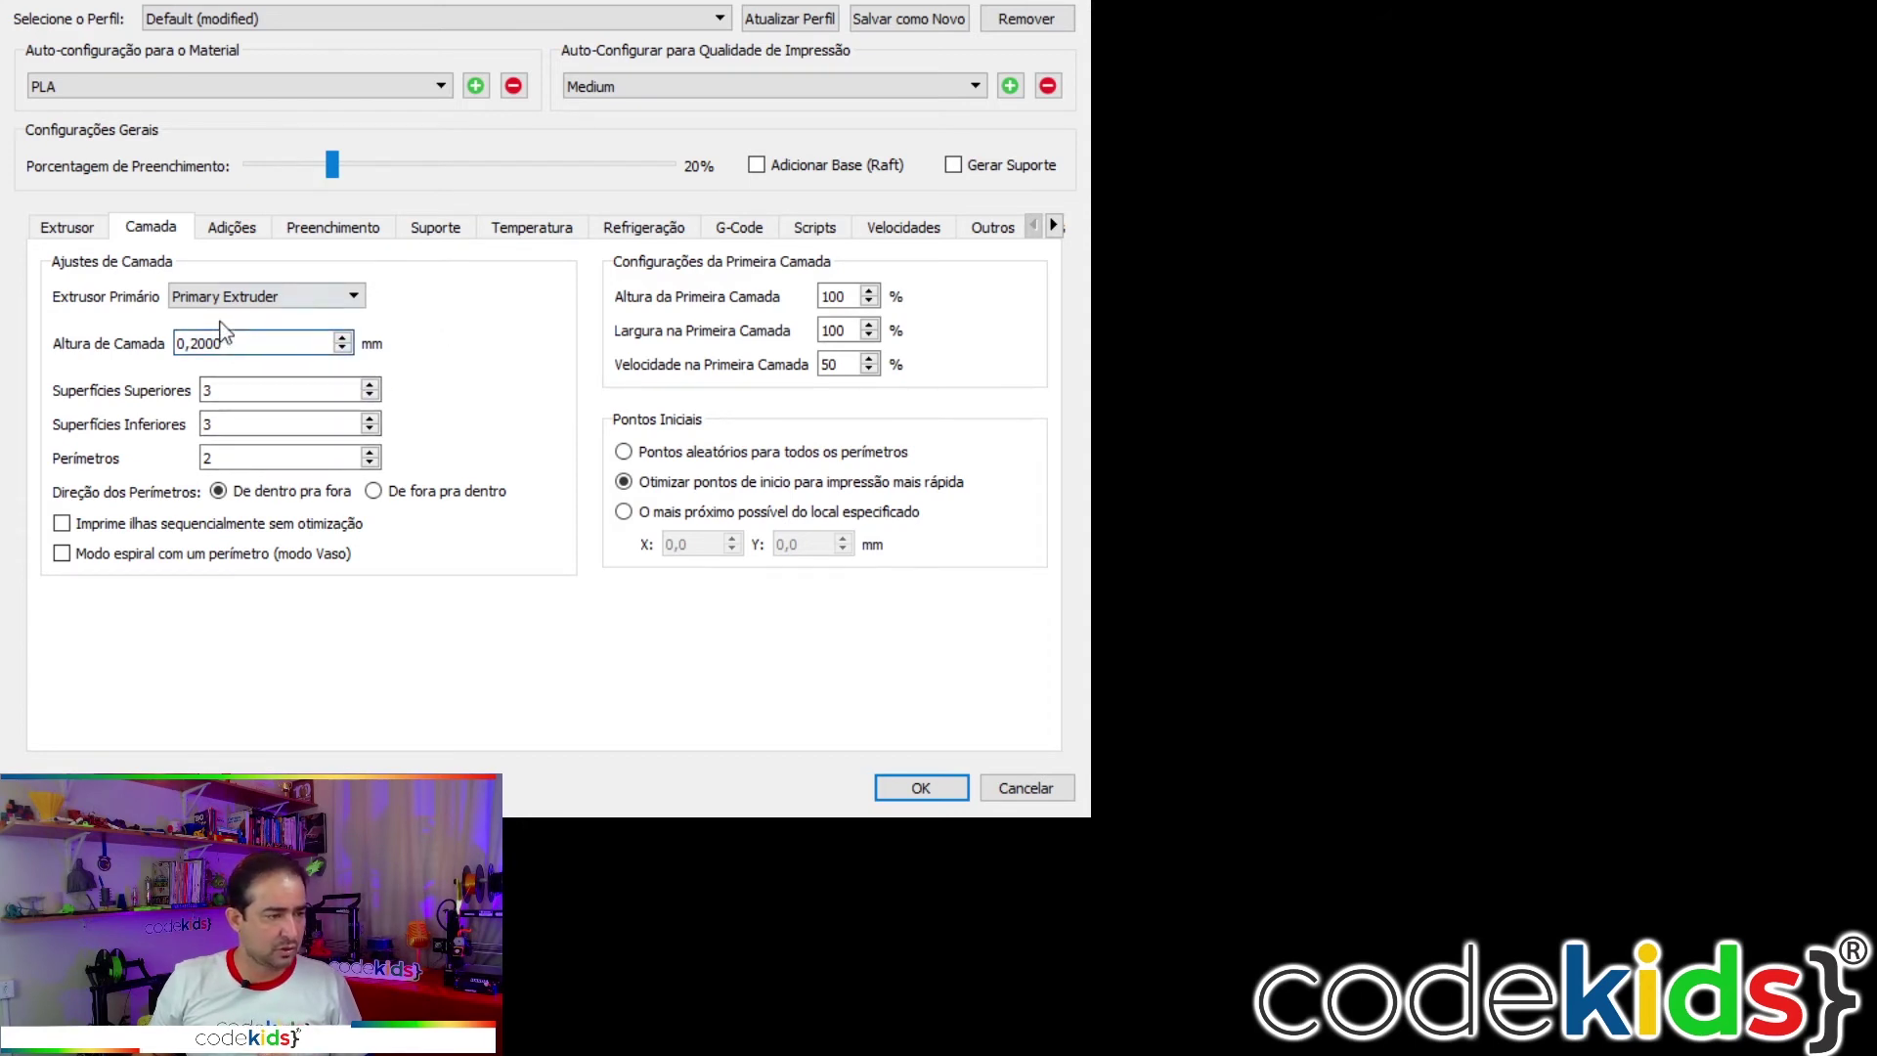
left_click(231, 228)
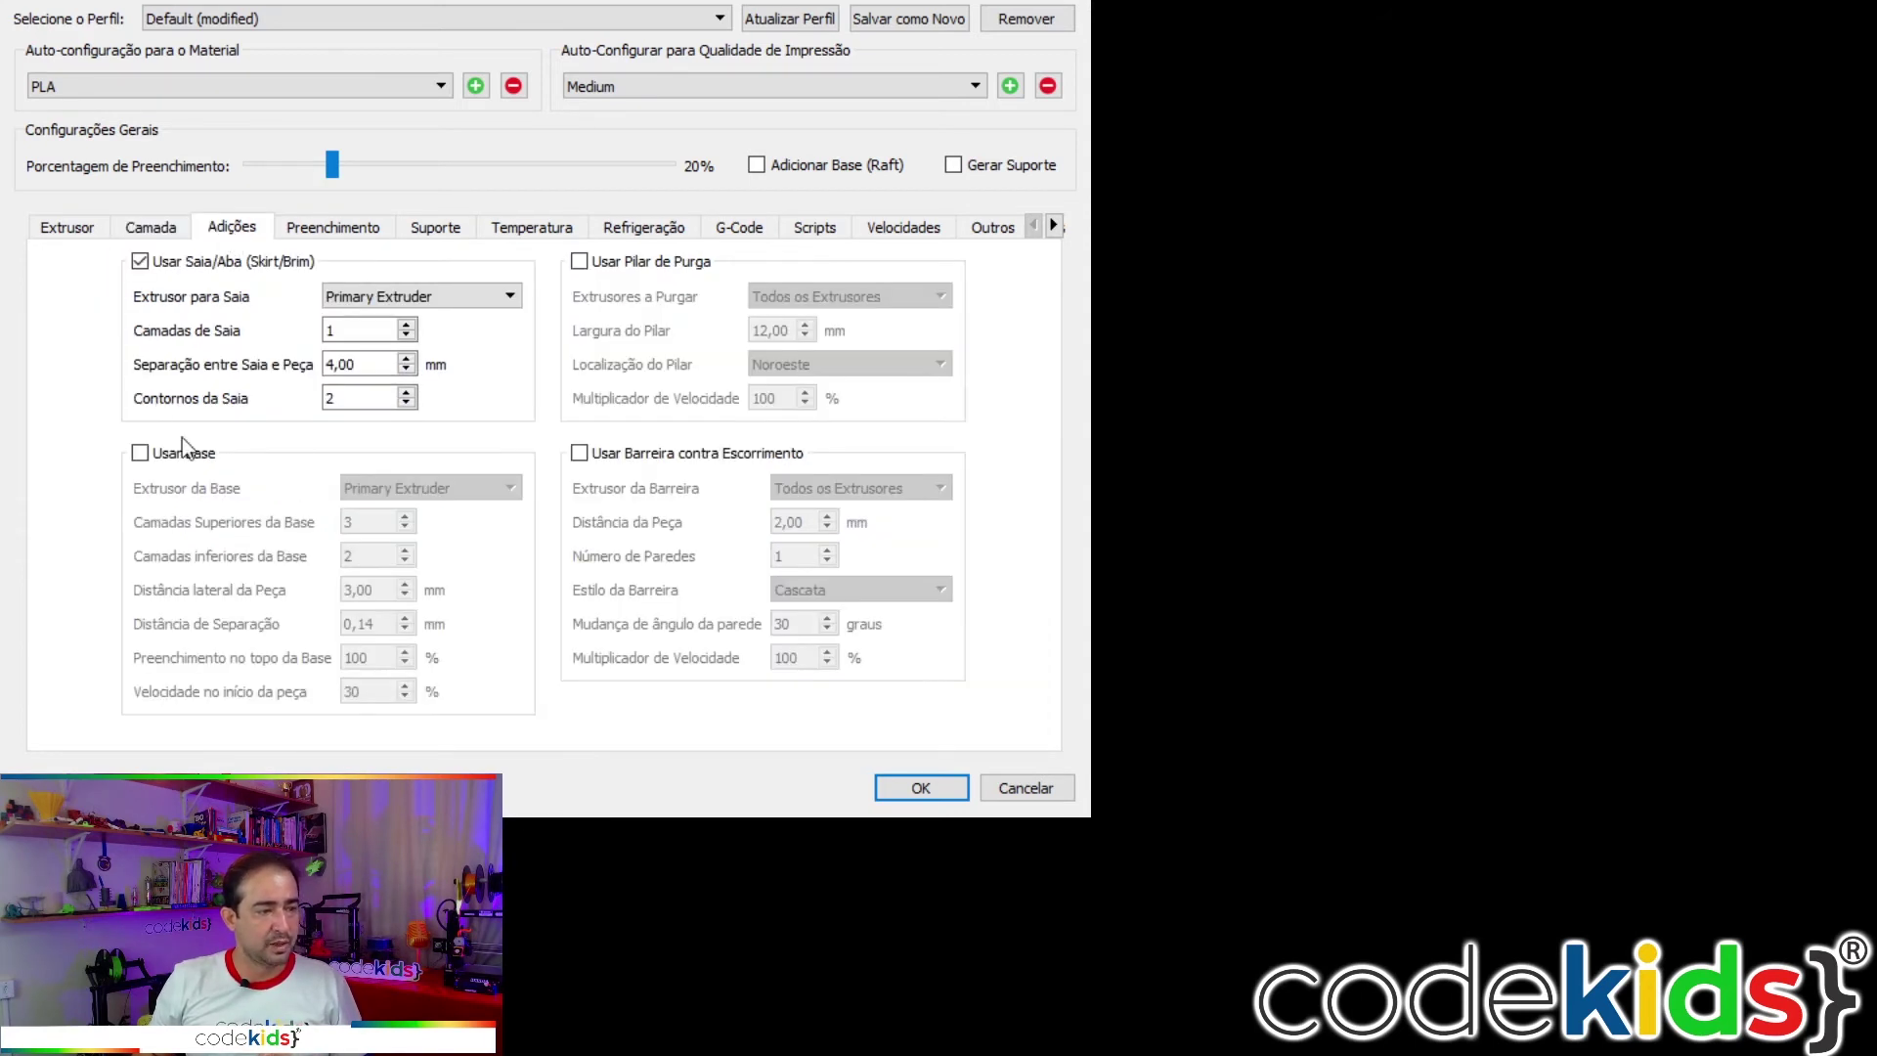
left_click(333, 229)
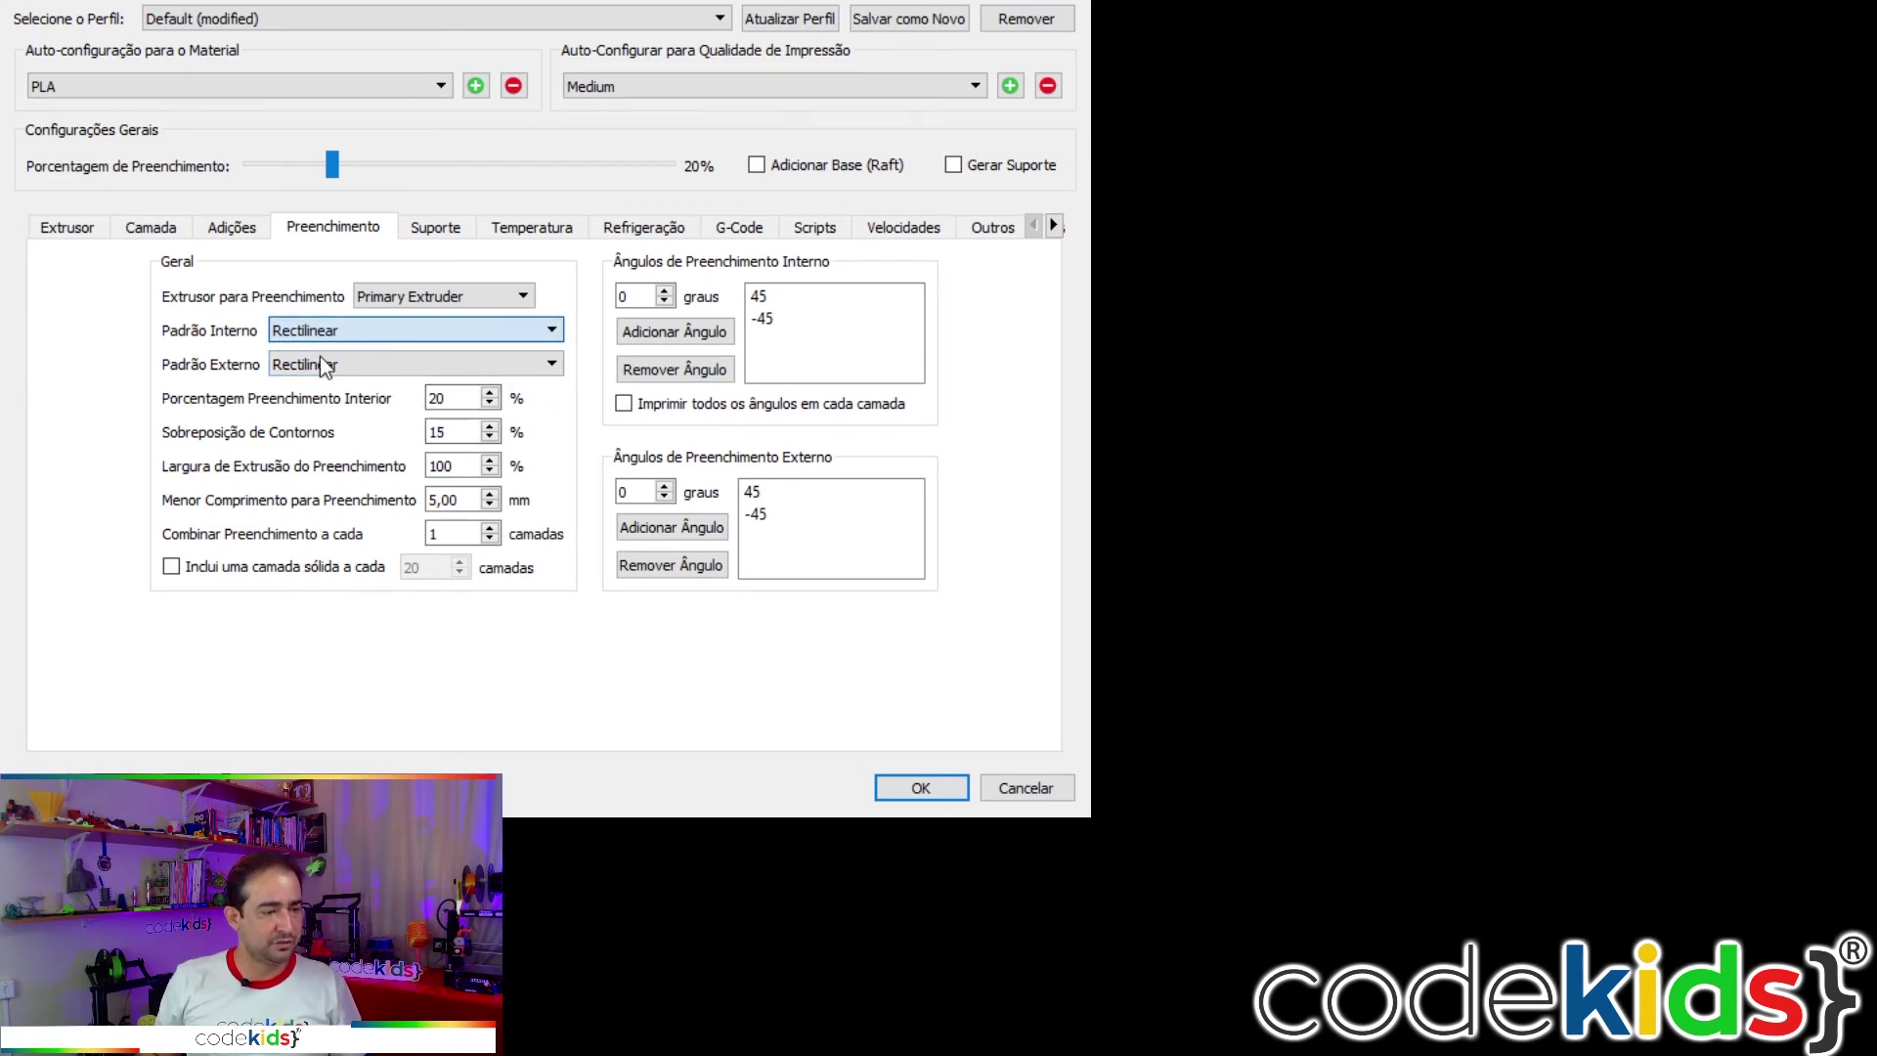
key("Down")
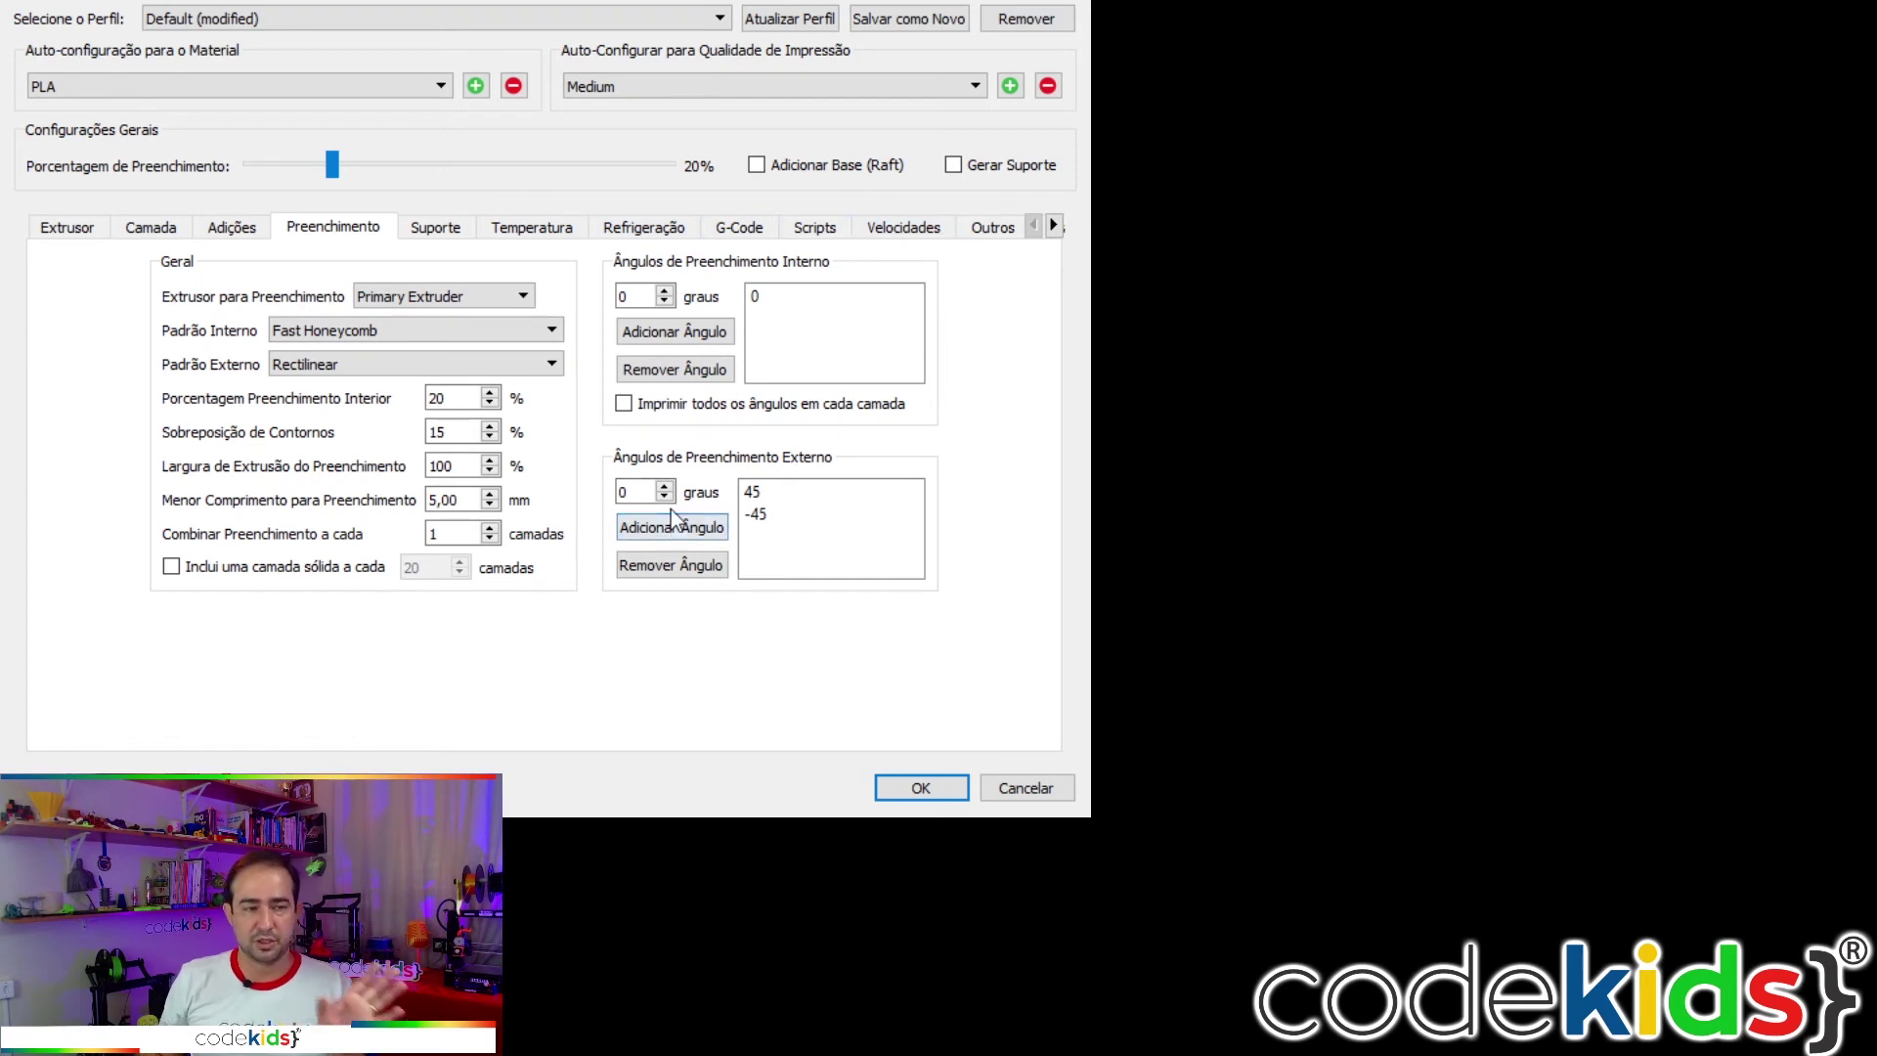
left_click(920, 790)
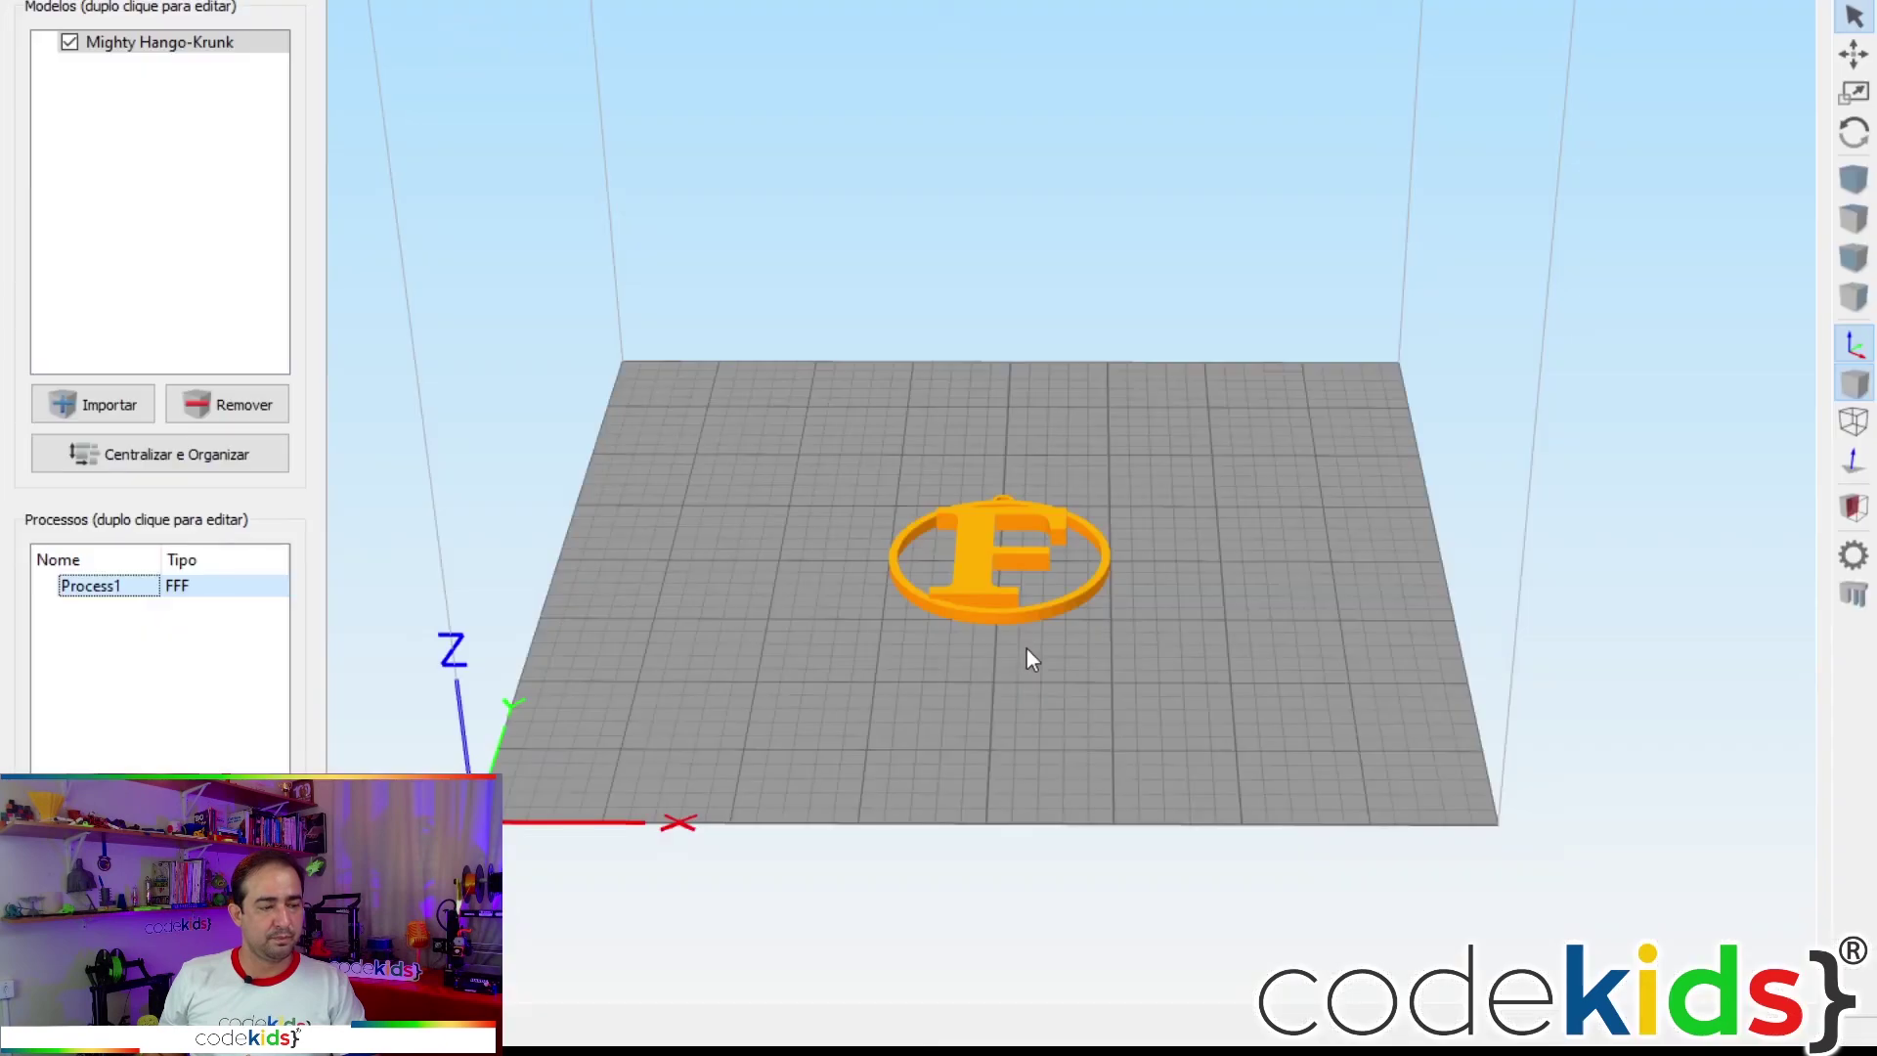
Generate the print preview of the circled F with the updated Process1 and view its toolpaths up close.
left_click_drag(1026, 653, 944, 727)
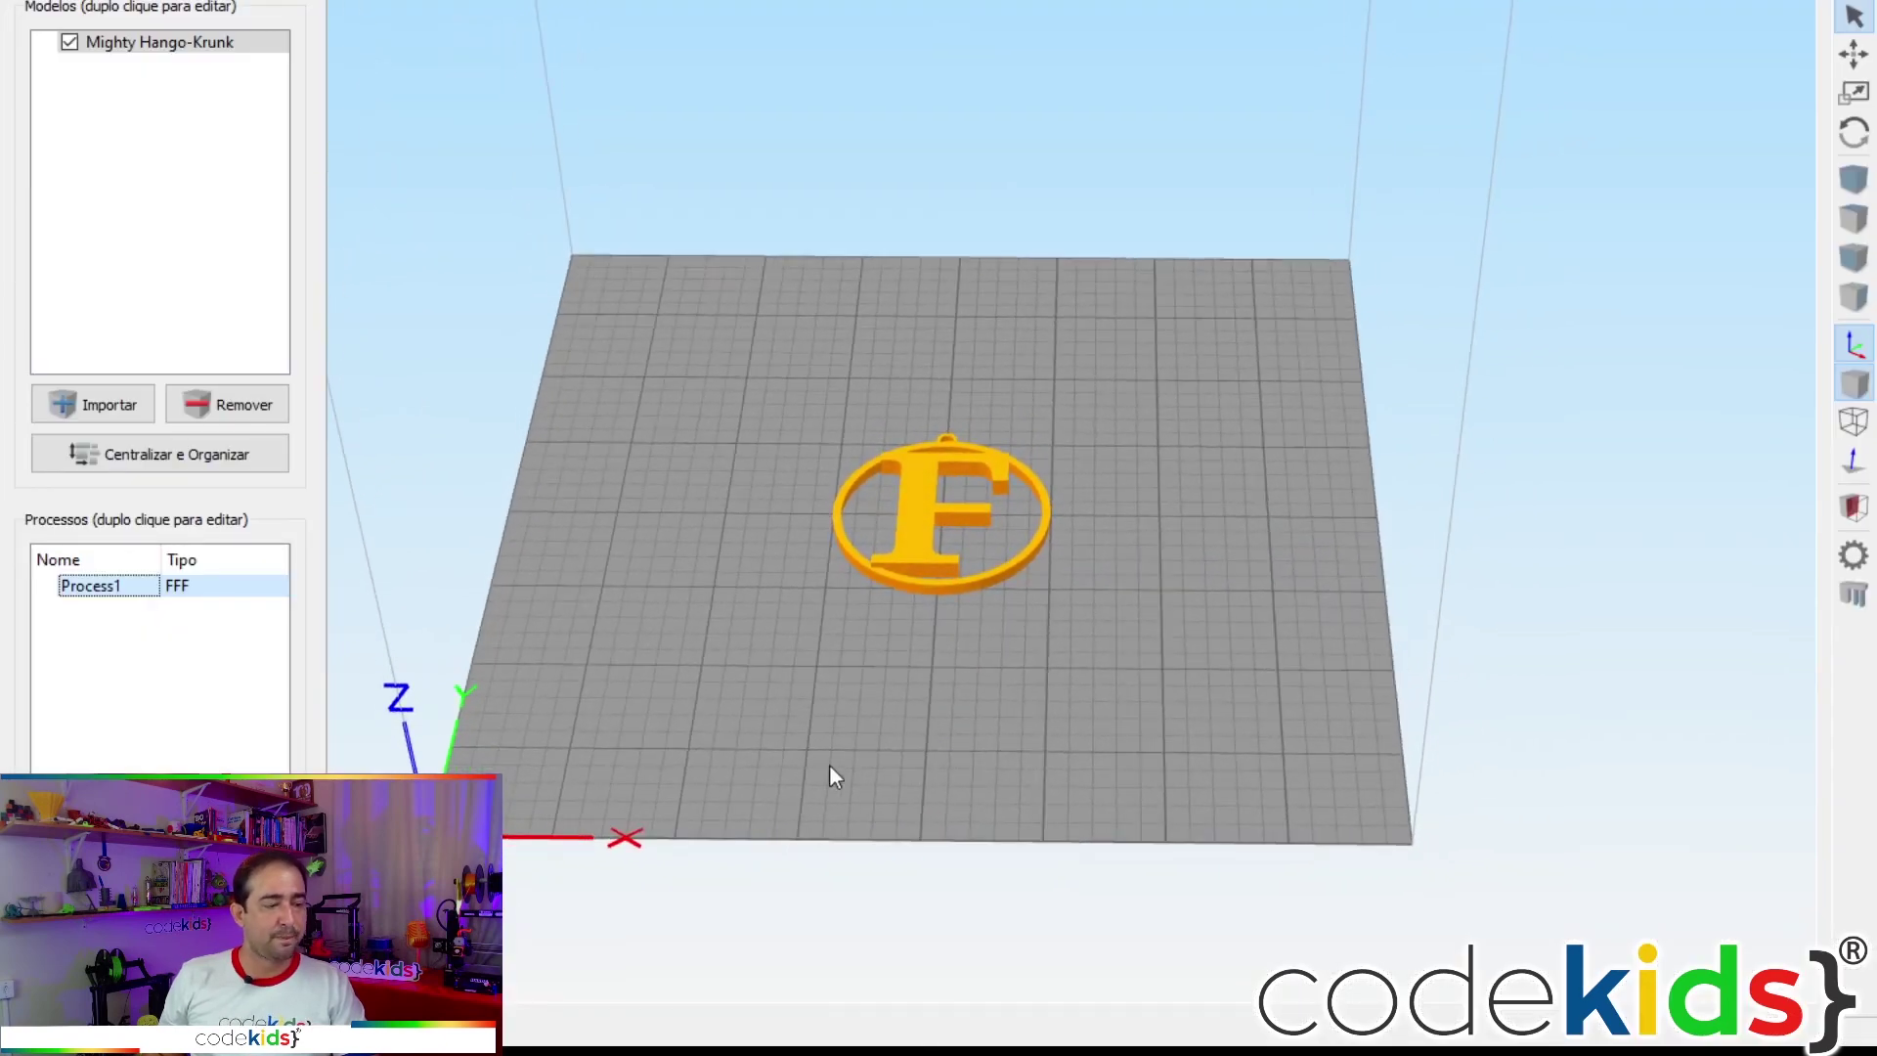
key("ctrl+0")
left_click_drag(895, 728, 1043, 783)
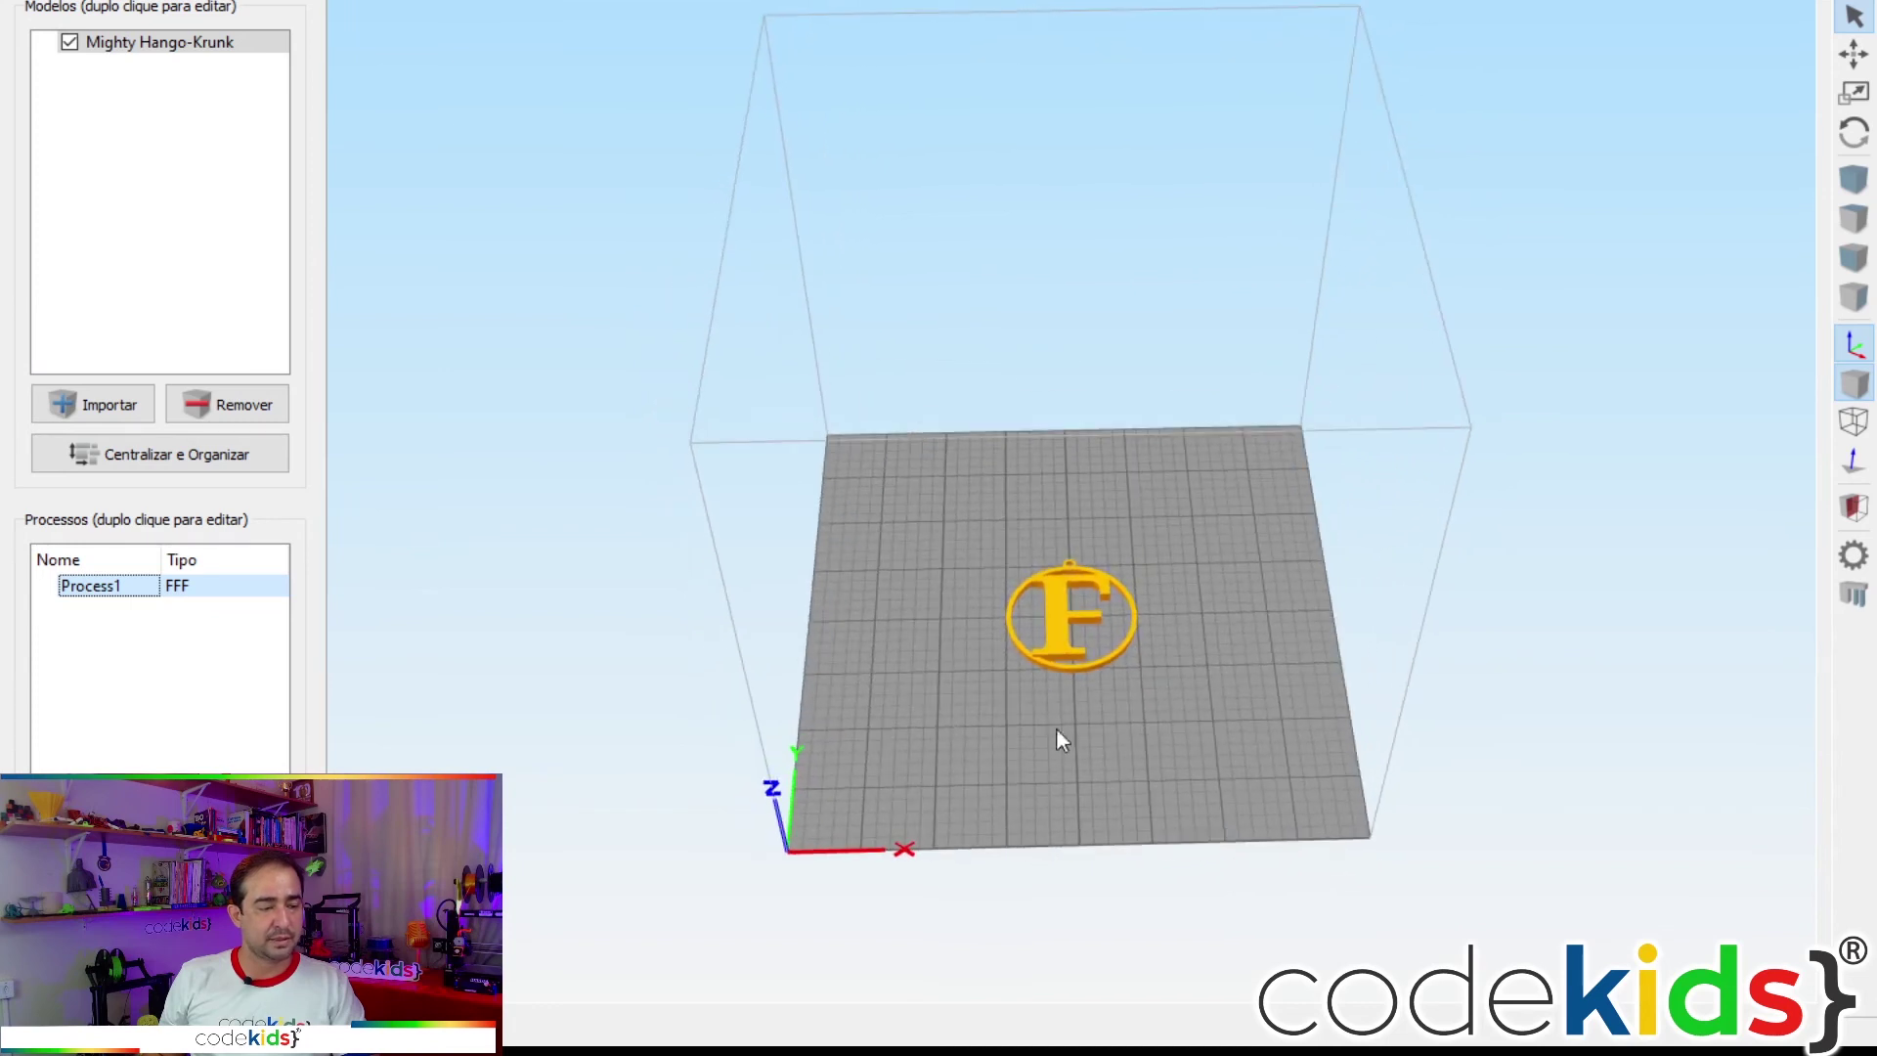
scroll(1075, 706, "up", 4)
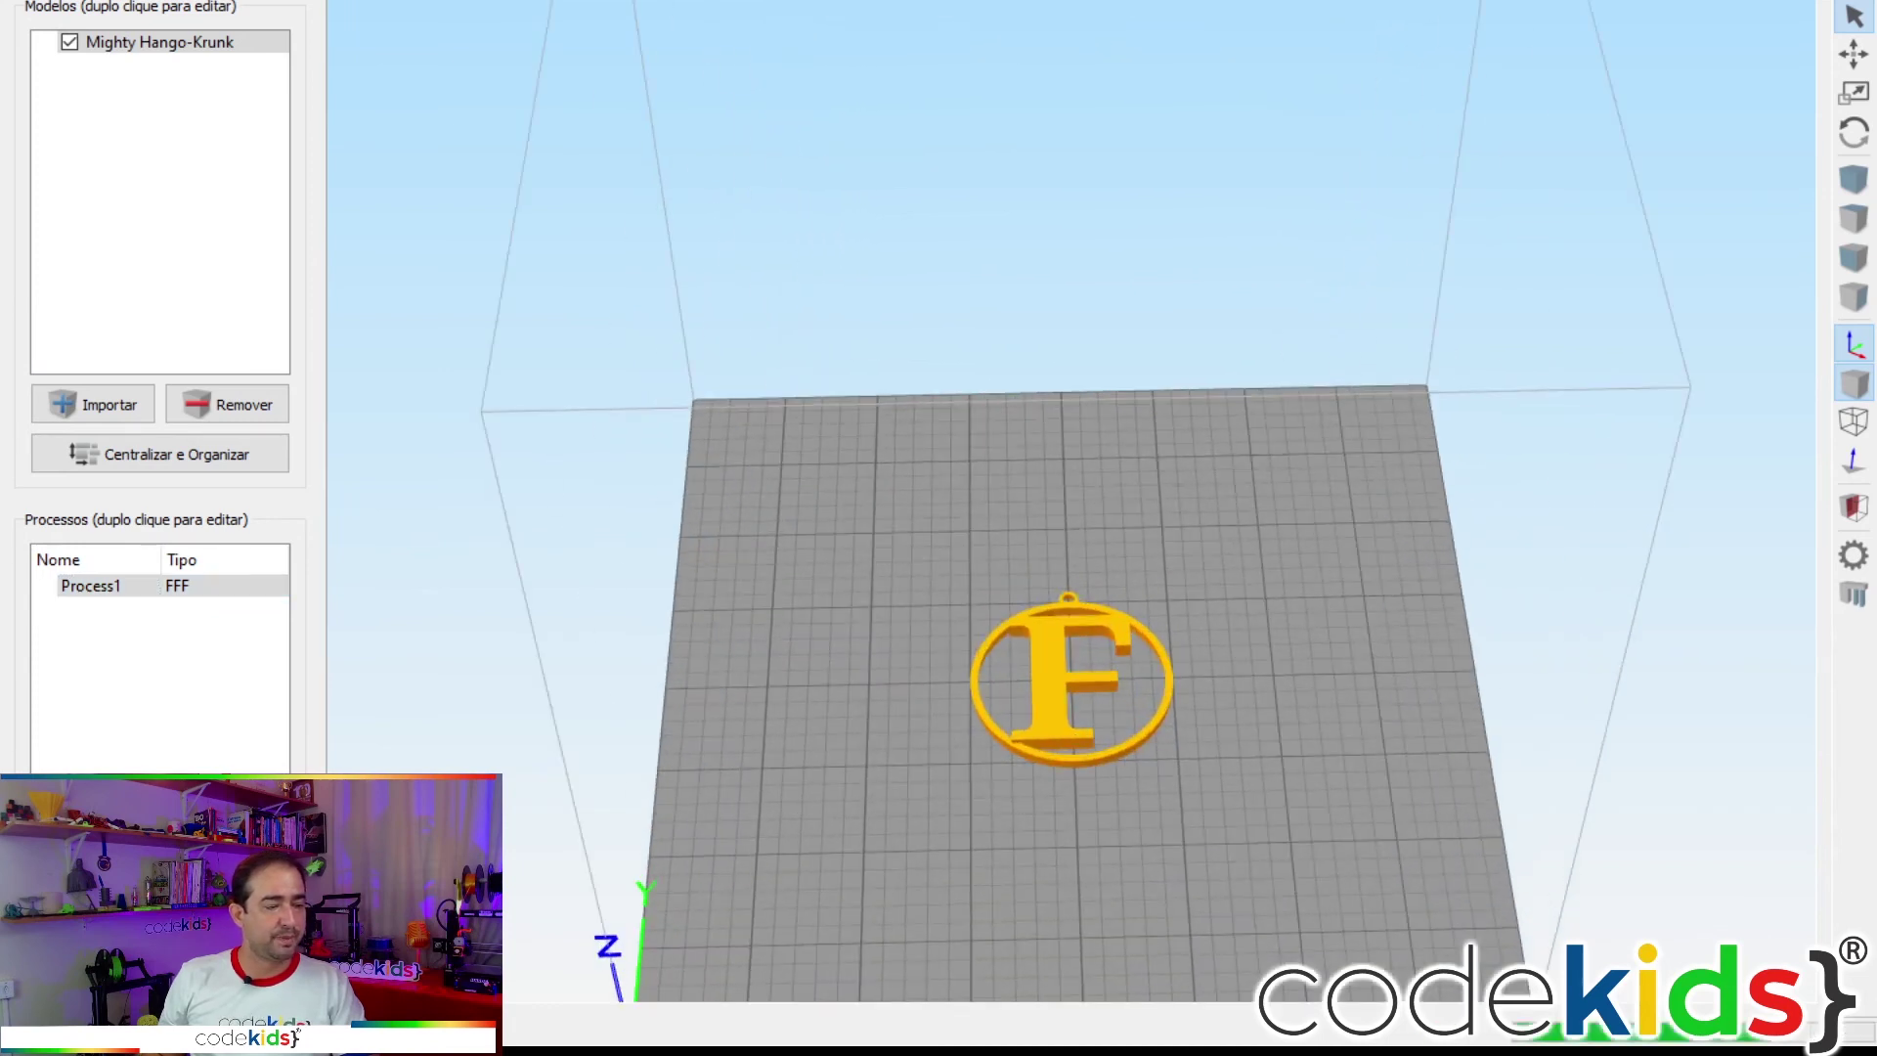
scroll(1043, 579, "up", 3)
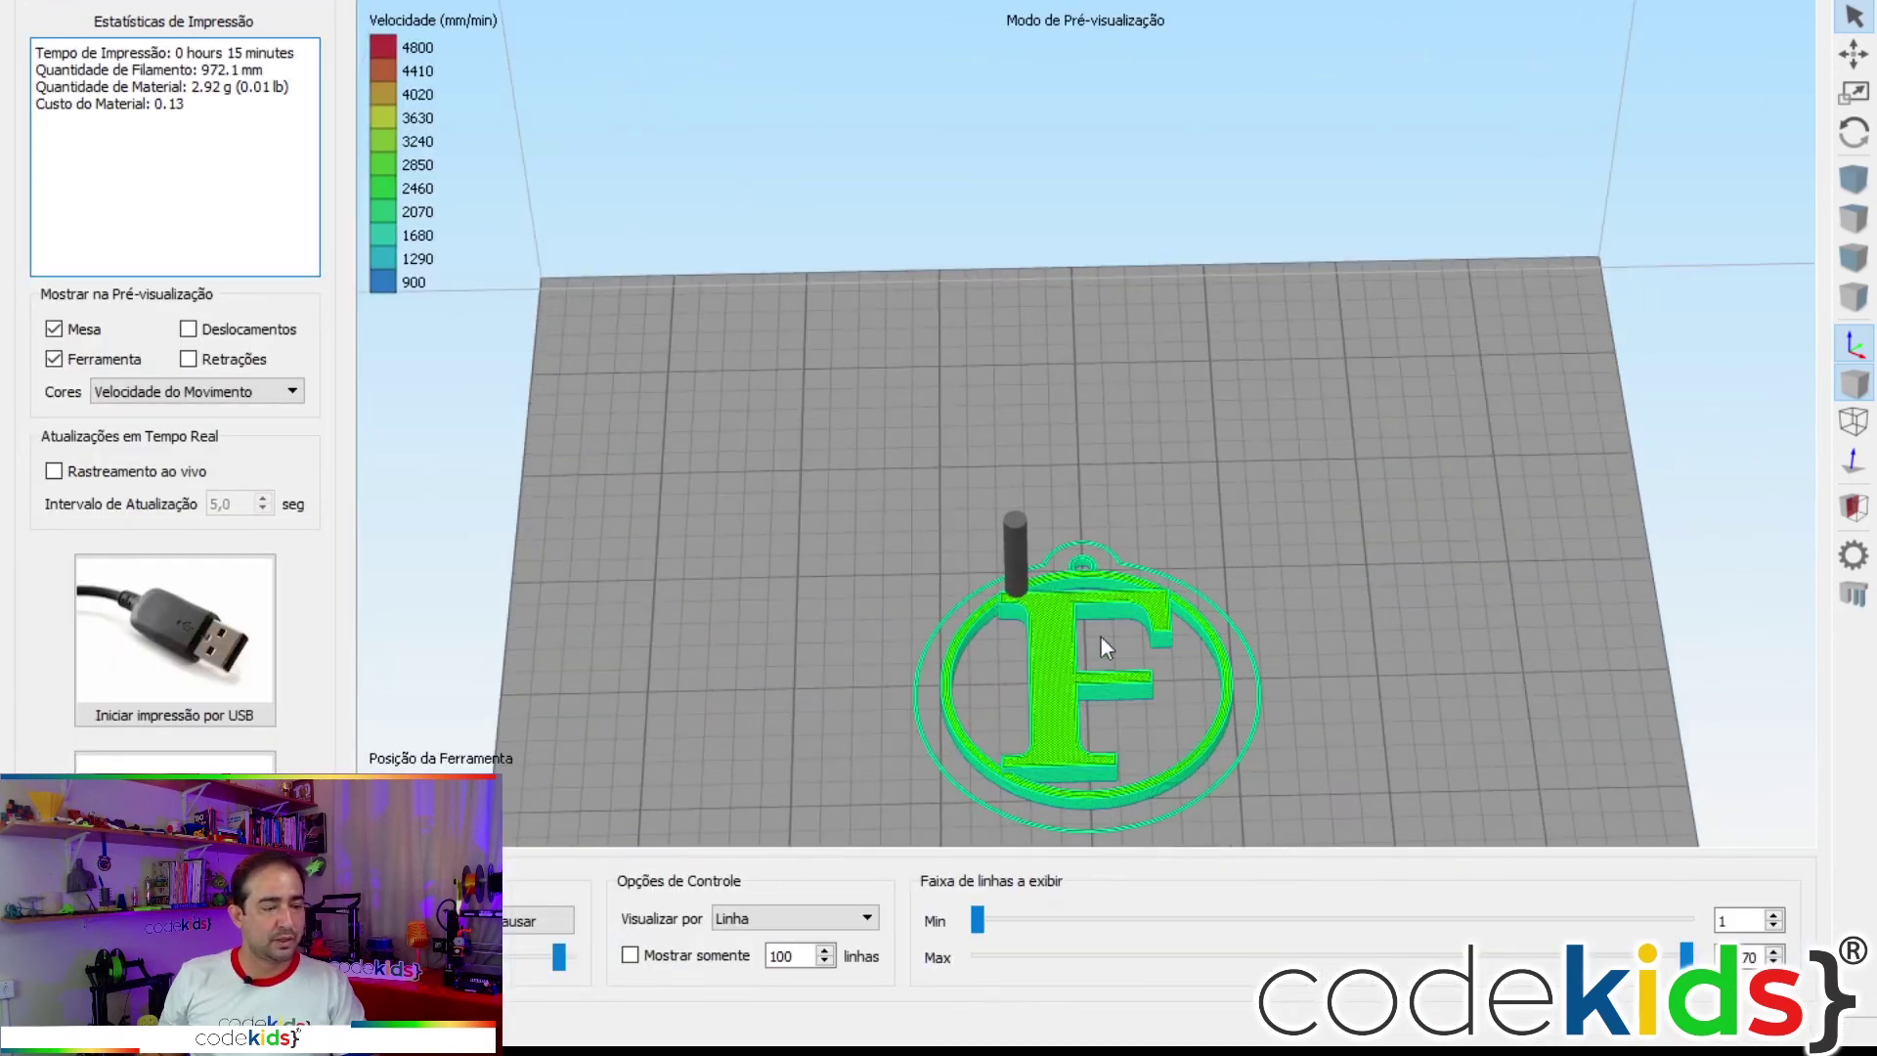
key("ctrl+0")
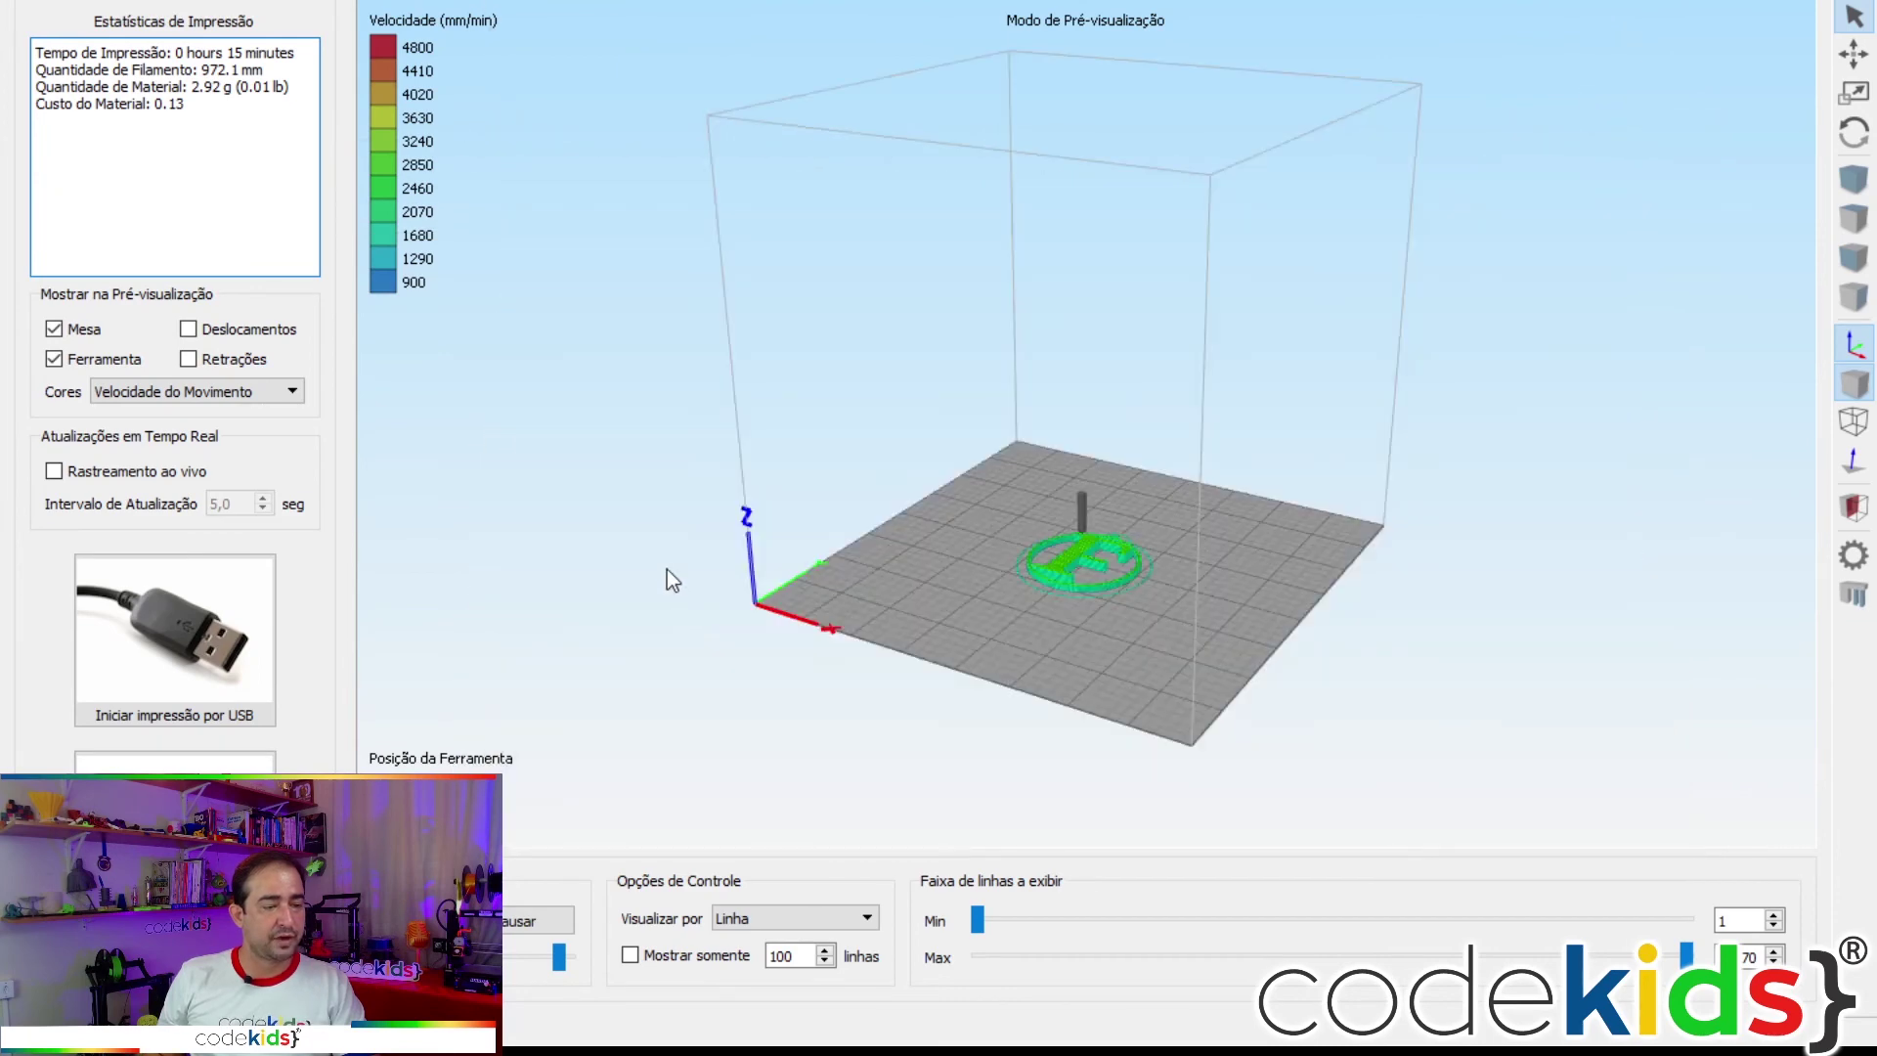
left_click_drag(883, 675, 958, 728)
scroll(958, 728, "up", 5)
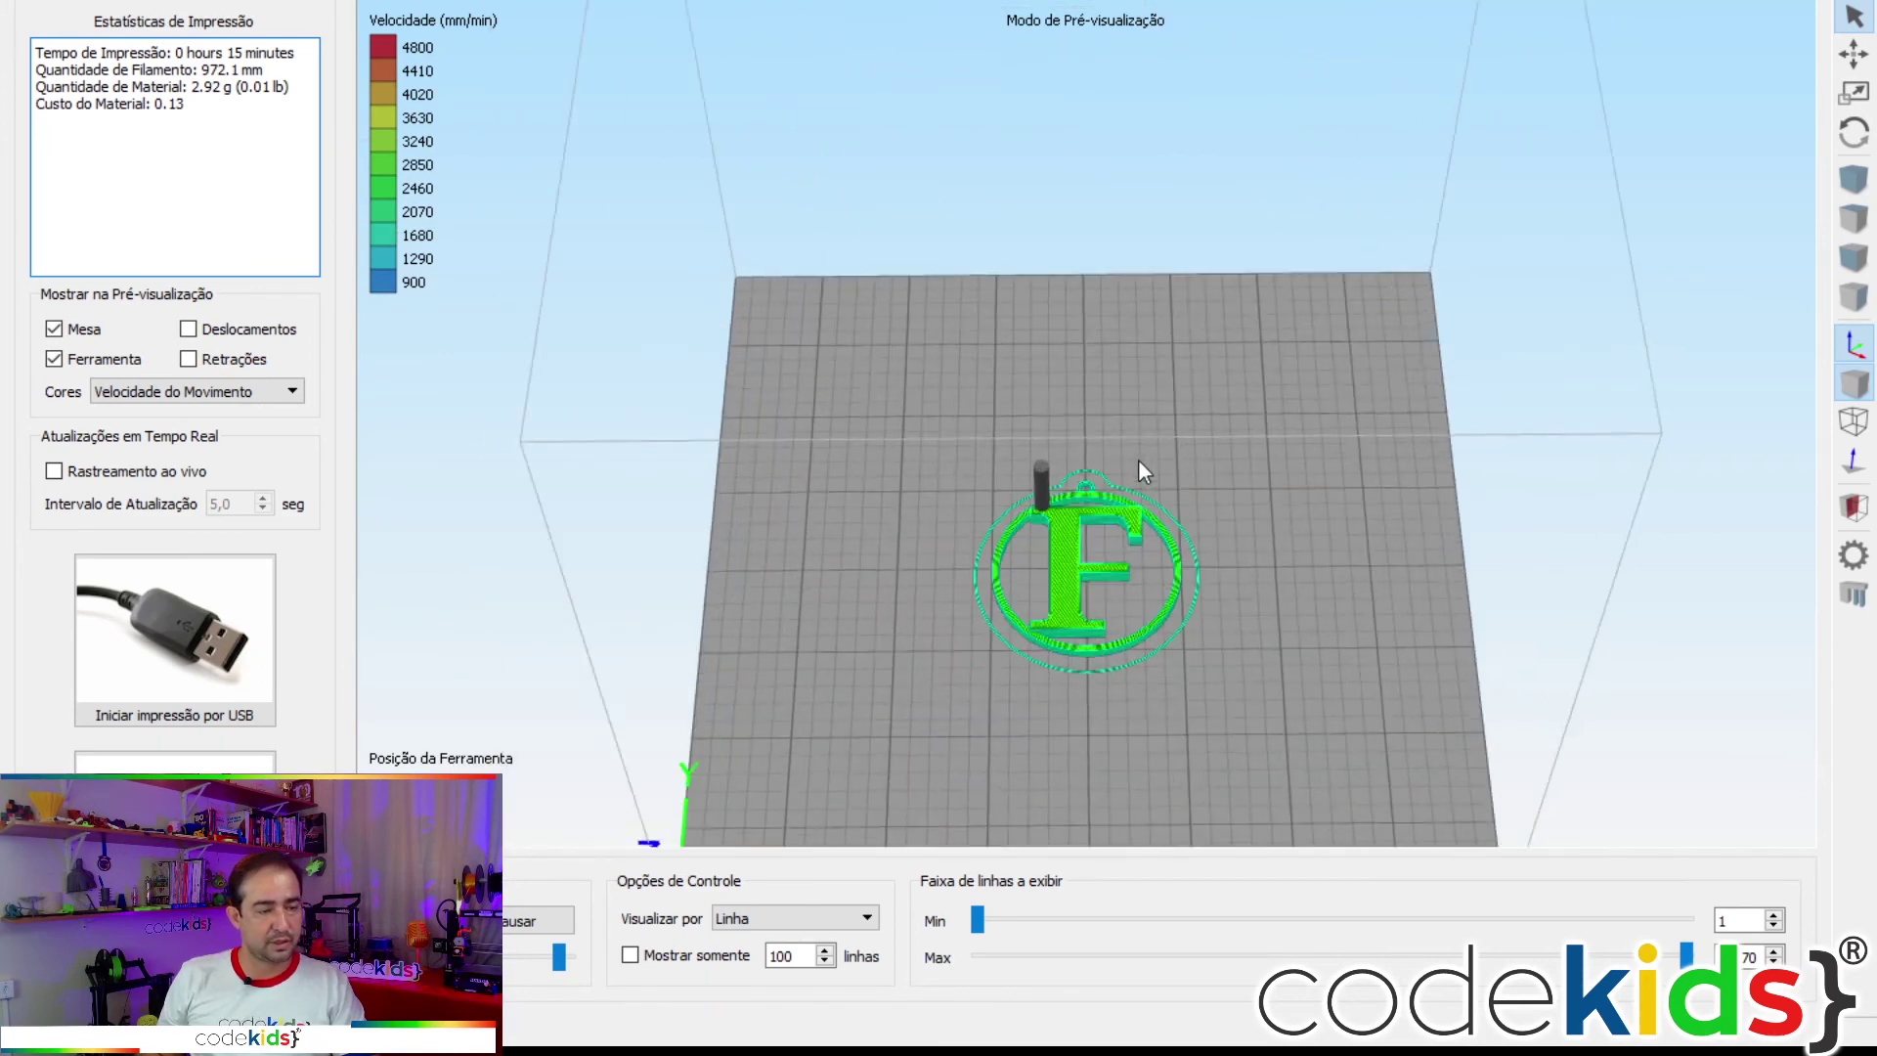
scroll(672, 561, "up", 4)
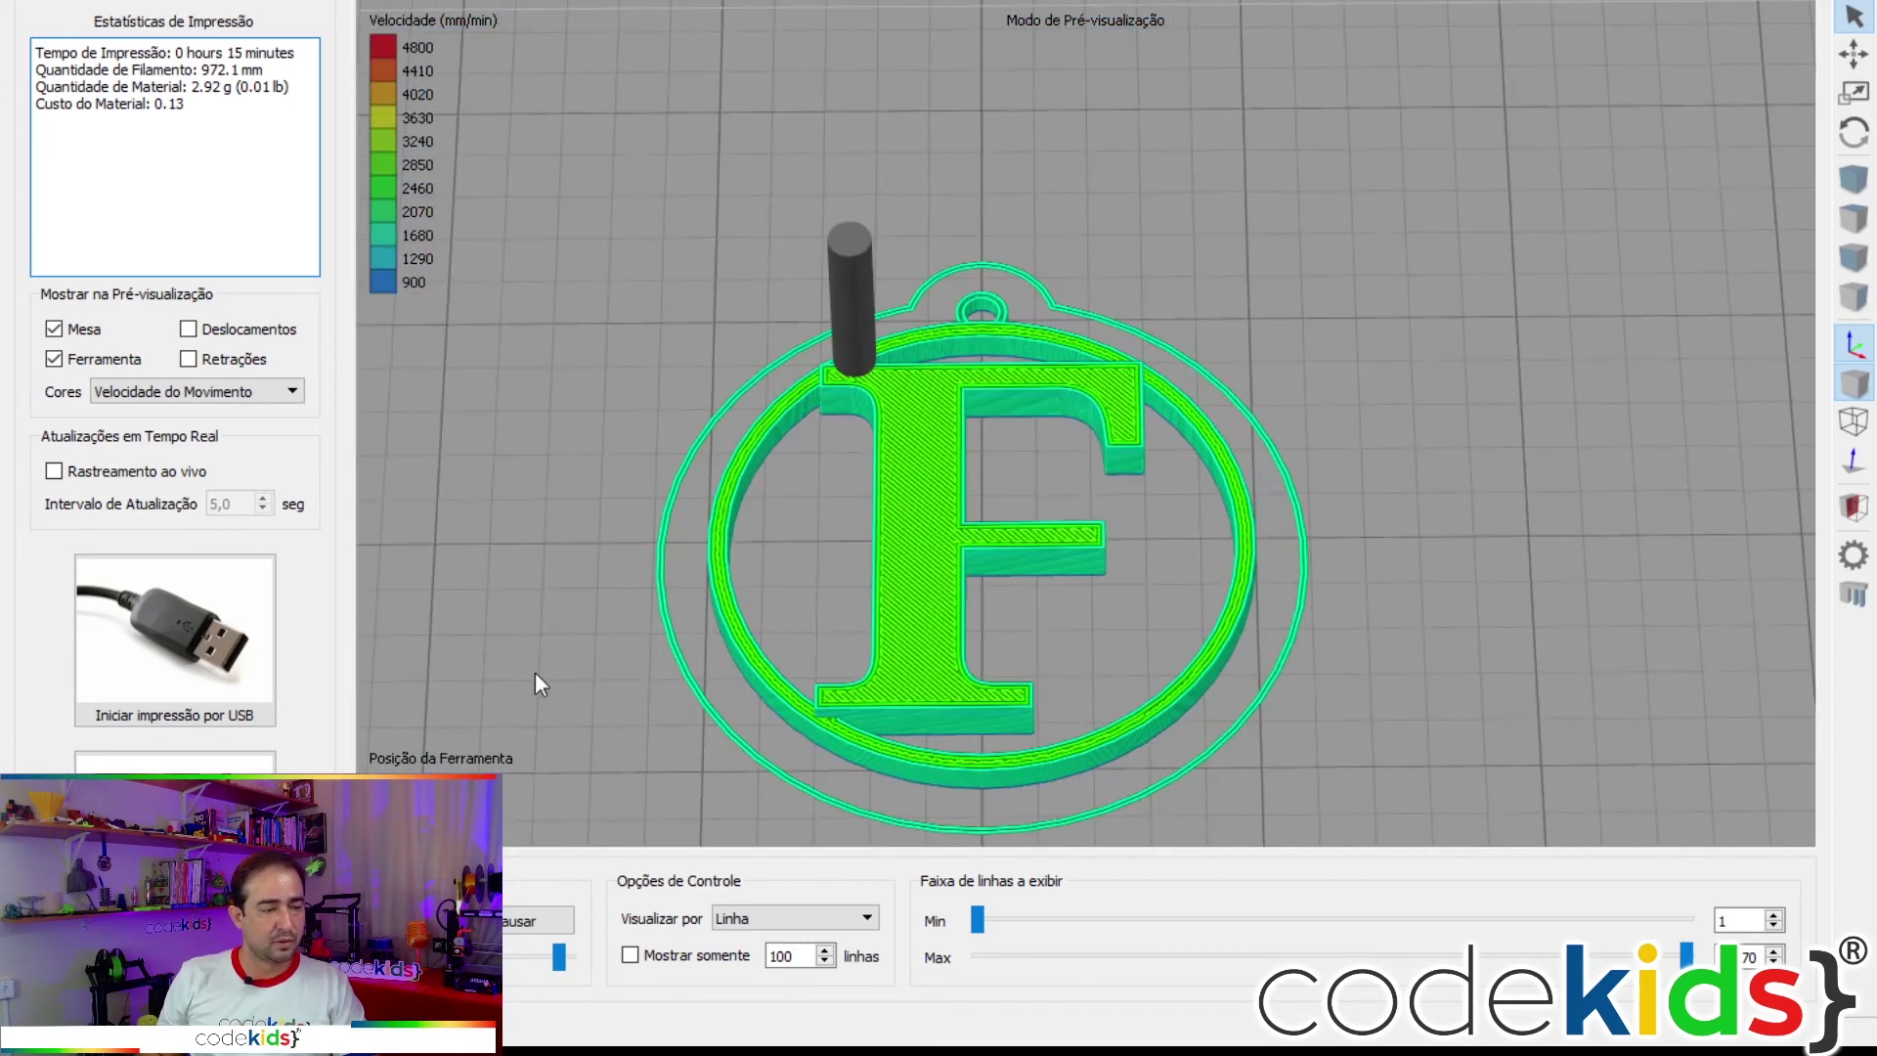
Switch the preview to display by layer and lower the maximum layer to 16 to expose the F's infill.
left_click_drag(653, 547, 627, 583)
left_click(856, 917)
left_click(802, 940)
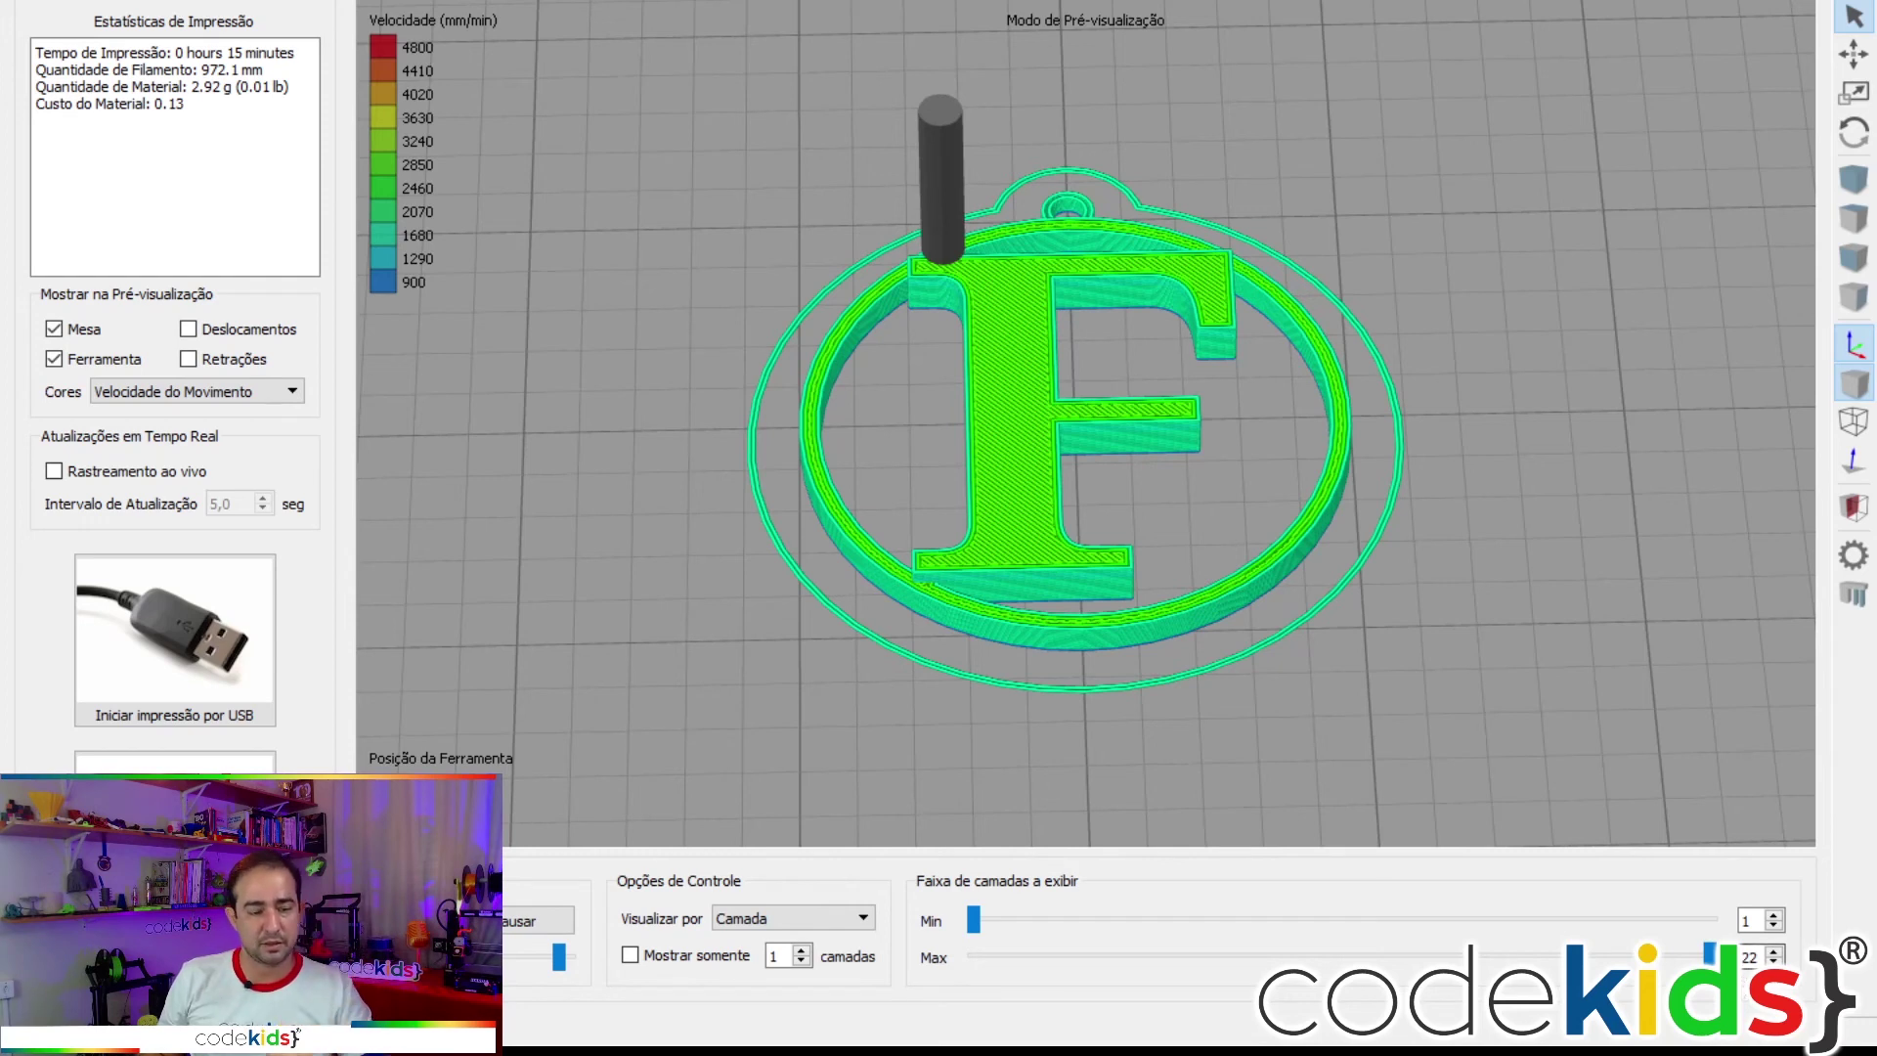
left_click_drag(1709, 953, 1601, 990)
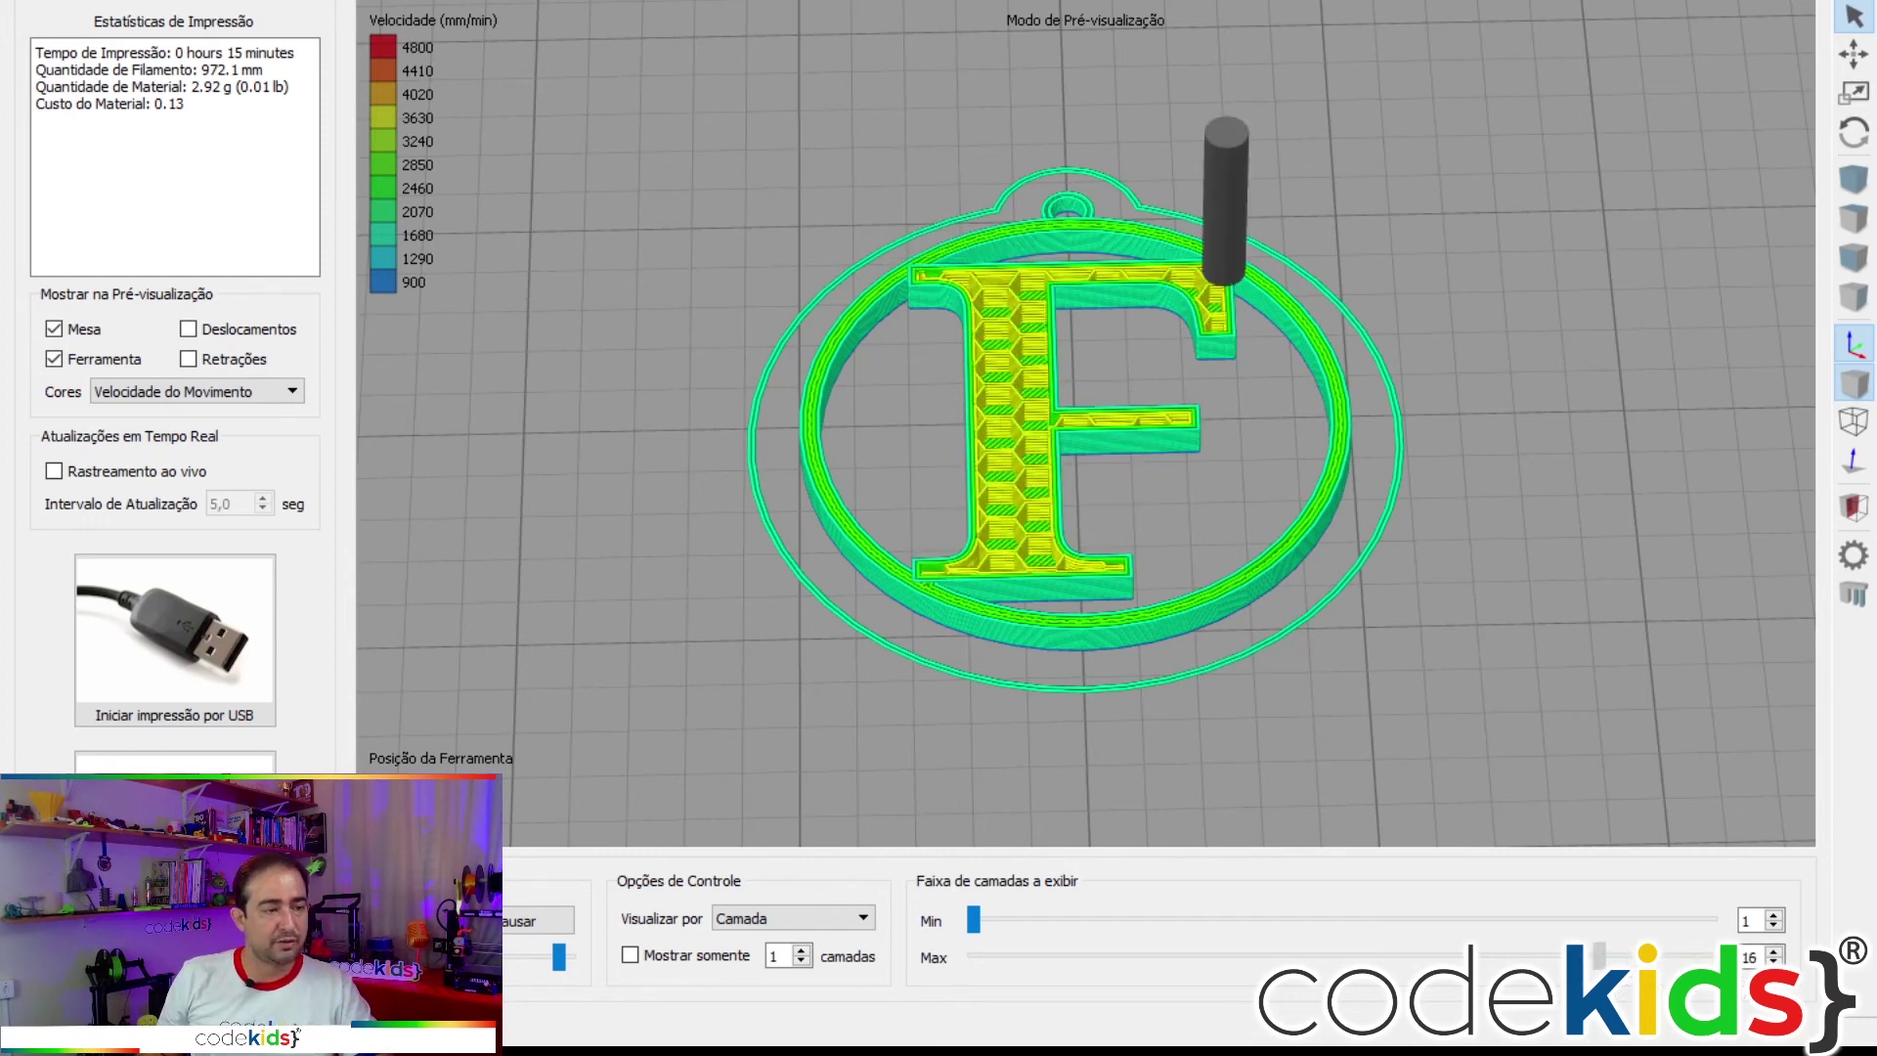
scroll(1063, 559, "up", 3)
left_click_drag(1052, 540, 979, 613)
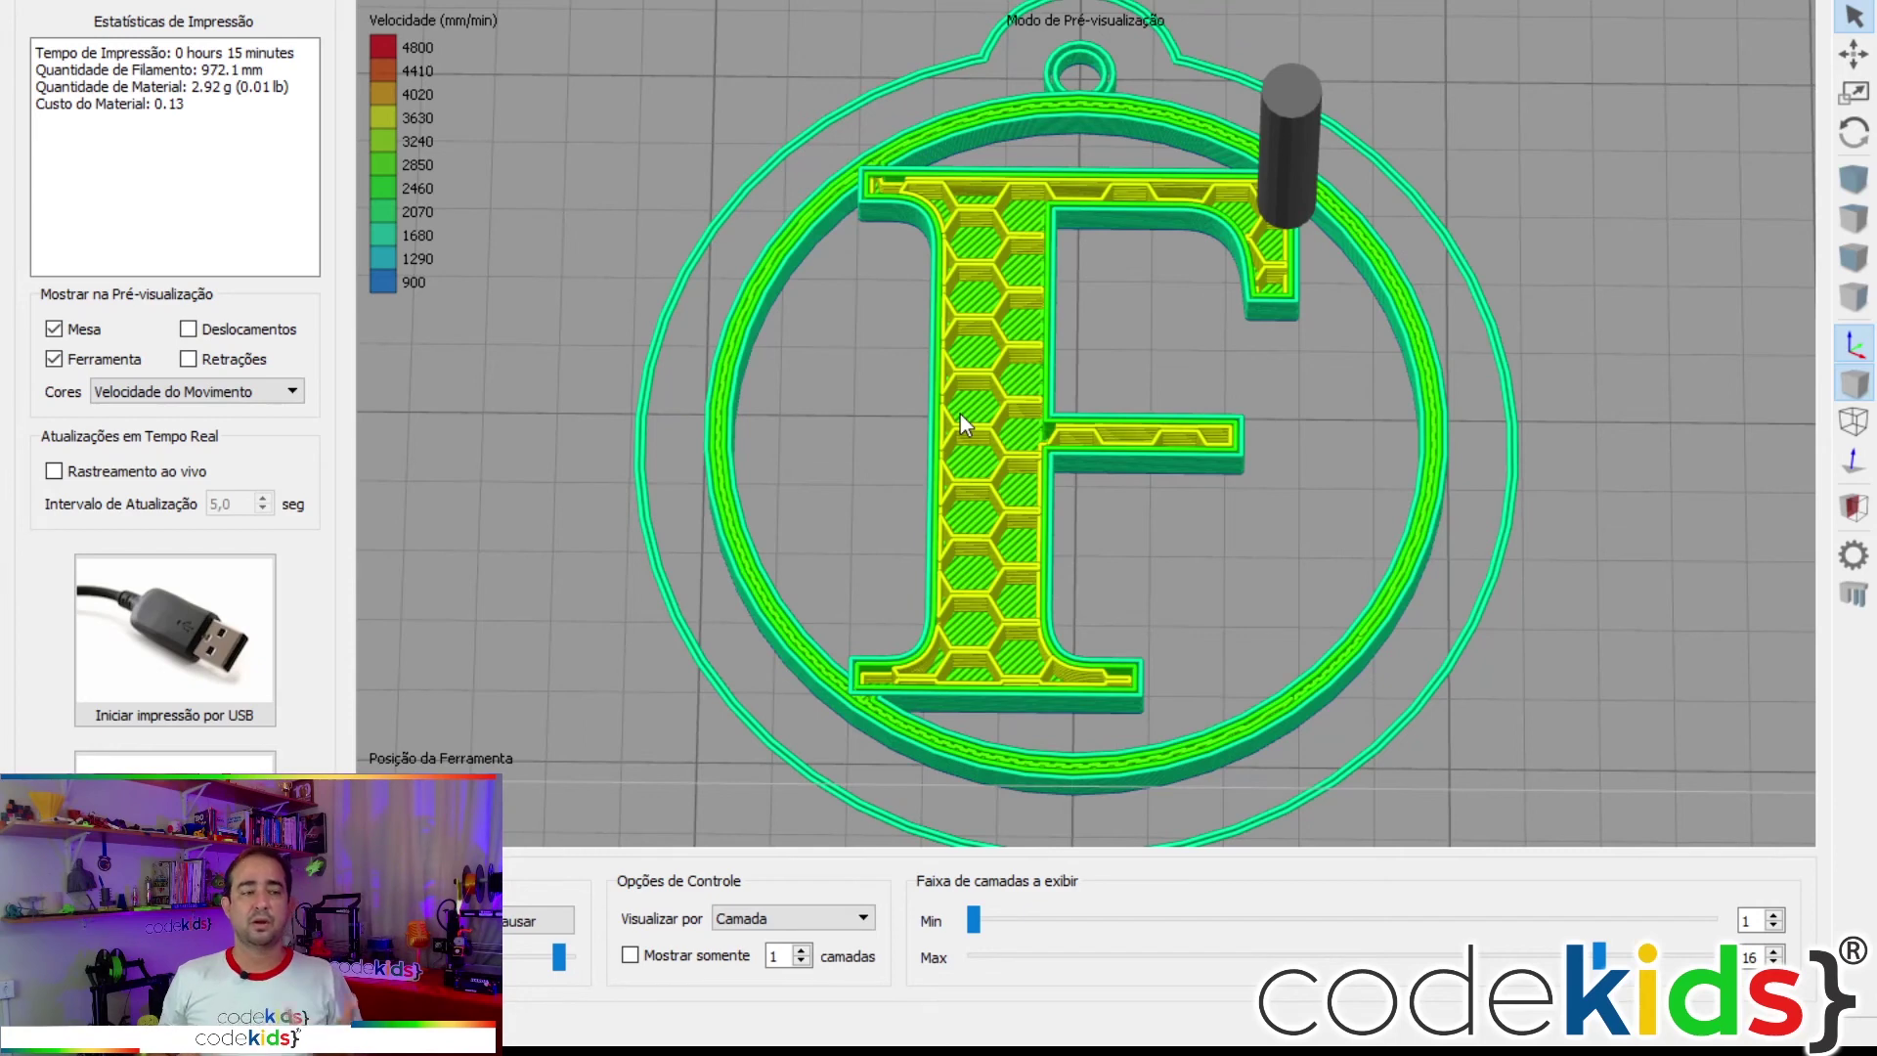
Play through the print in the preview by raising the maximum layer one at a time from 1 to 22.
left_click_drag(1608, 956, 957, 970)
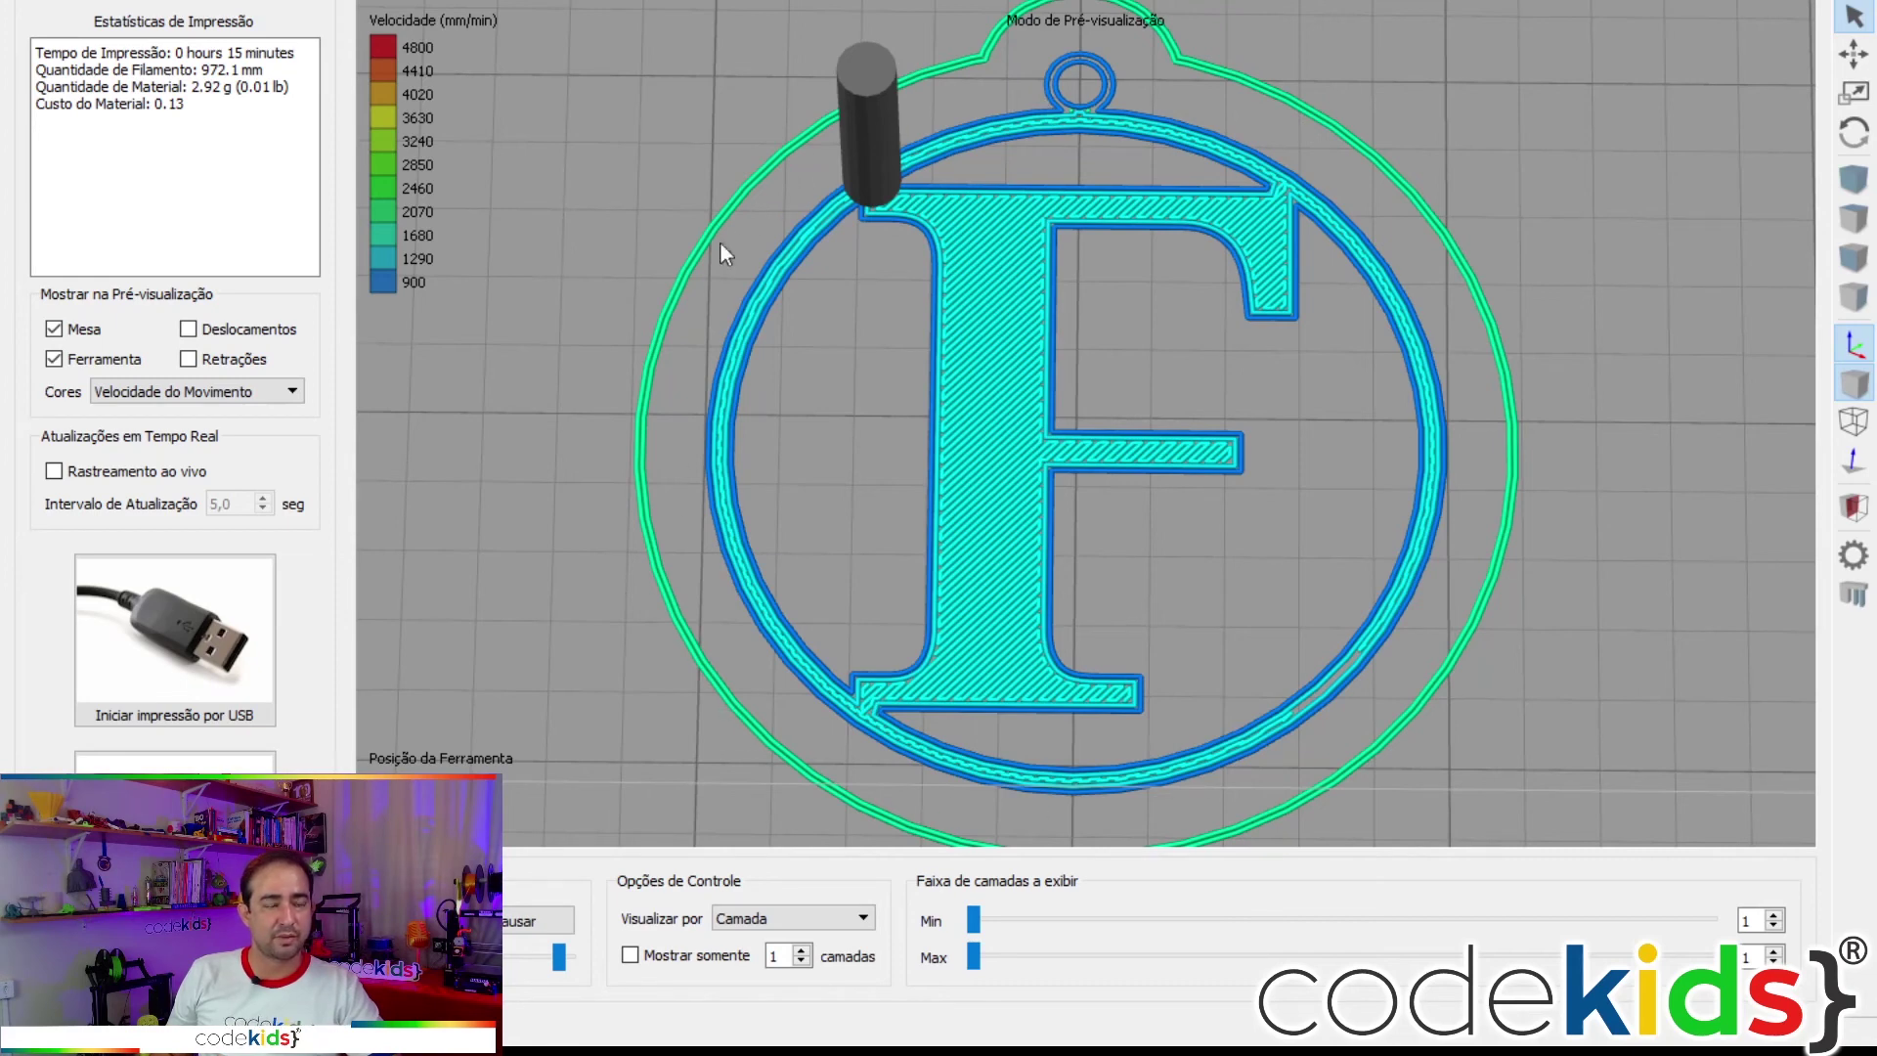
left_click(1774, 950)
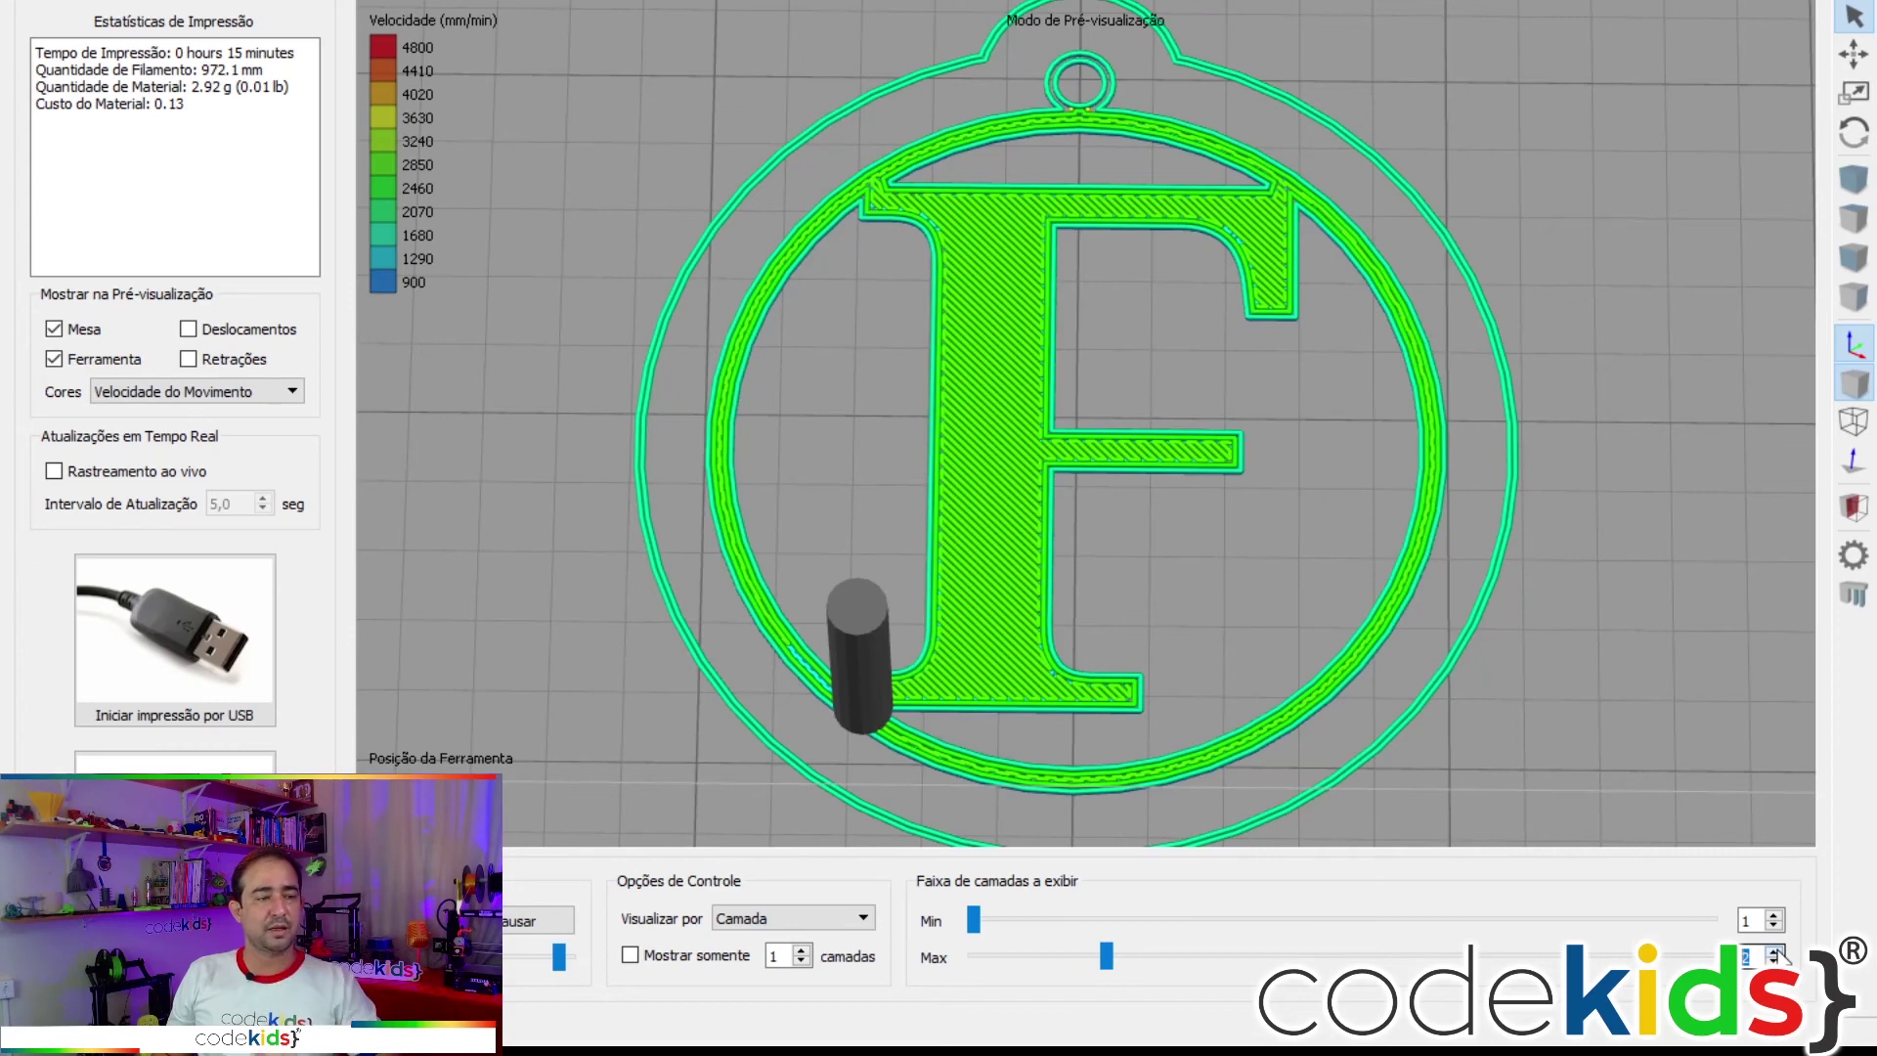
left_click(1775, 950)
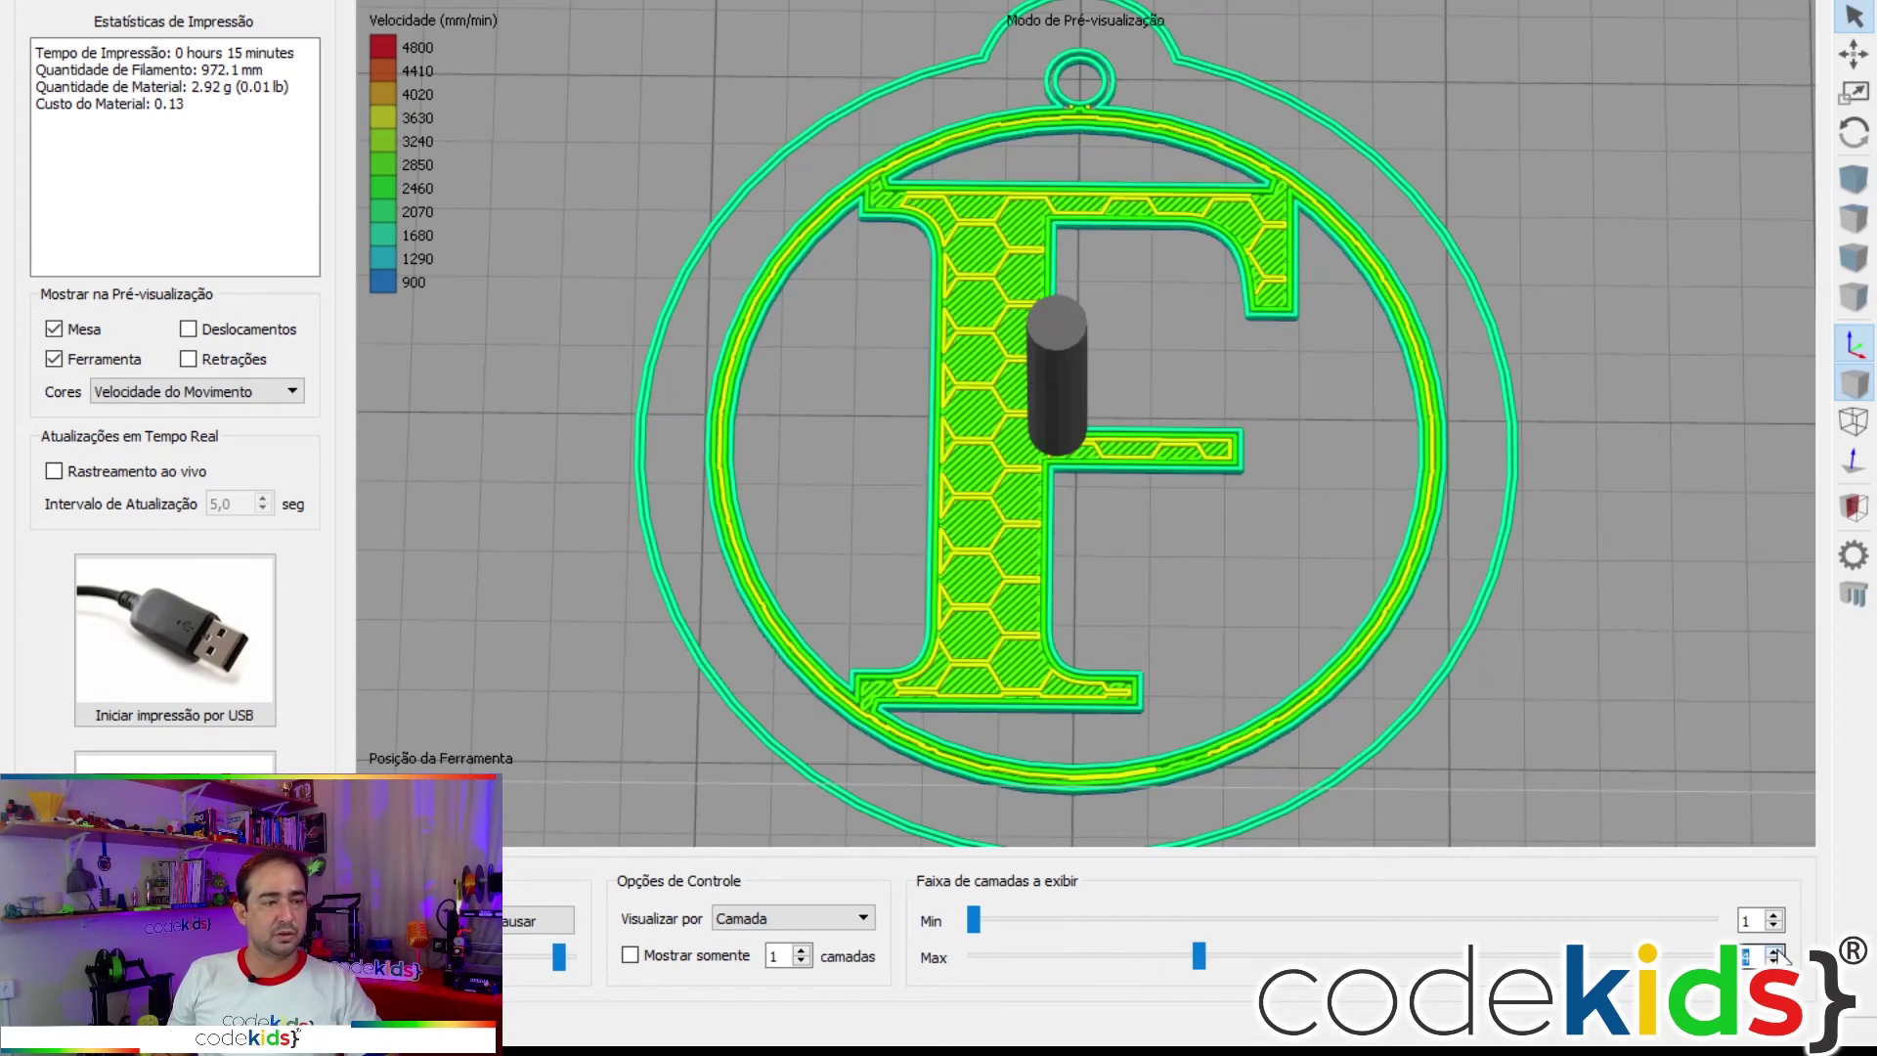
left_click(1774, 950)
left_click(1774, 950)
left_click(1774, 951)
left_click(1774, 950)
left_click(1774, 950)
left_click(1774, 950)
left_click(1774, 950)
left_click(1774, 950)
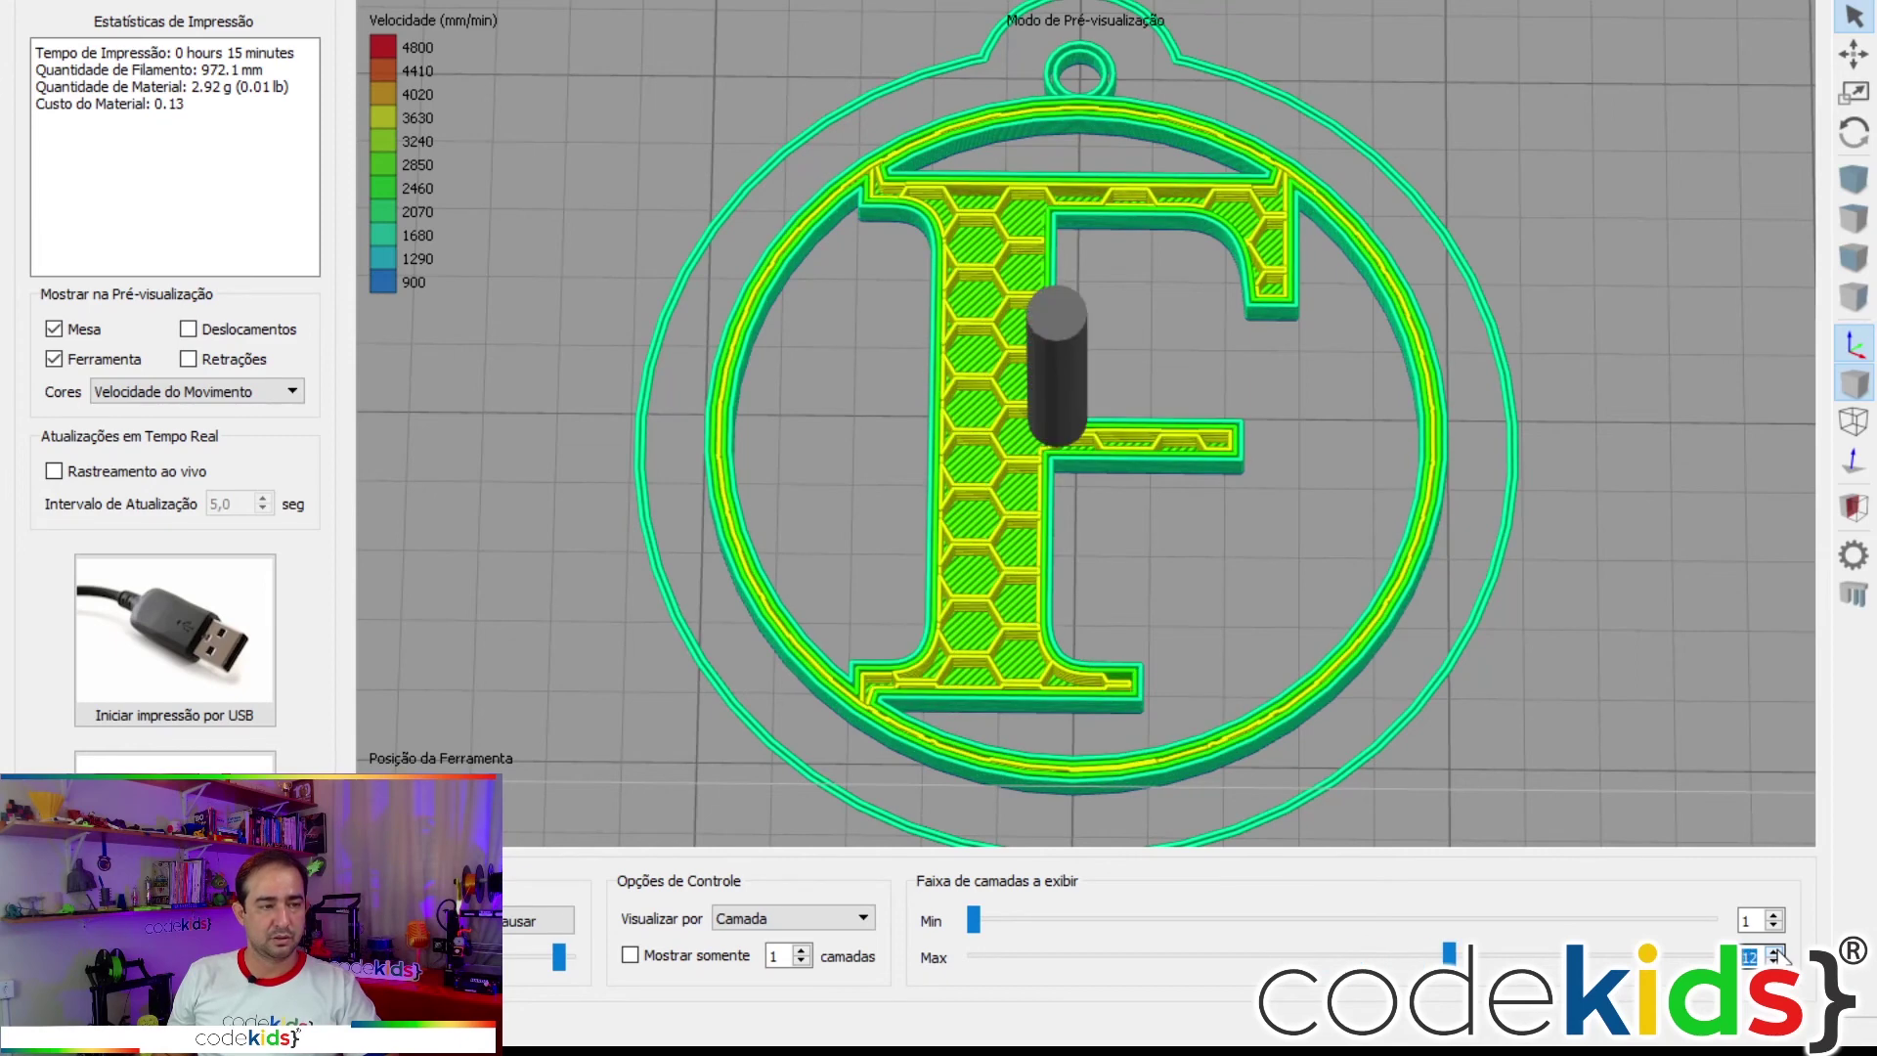
left_click(1774, 950)
left_click(1774, 950)
left_click(1774, 950)
left_click(1774, 950)
left_click(1774, 950)
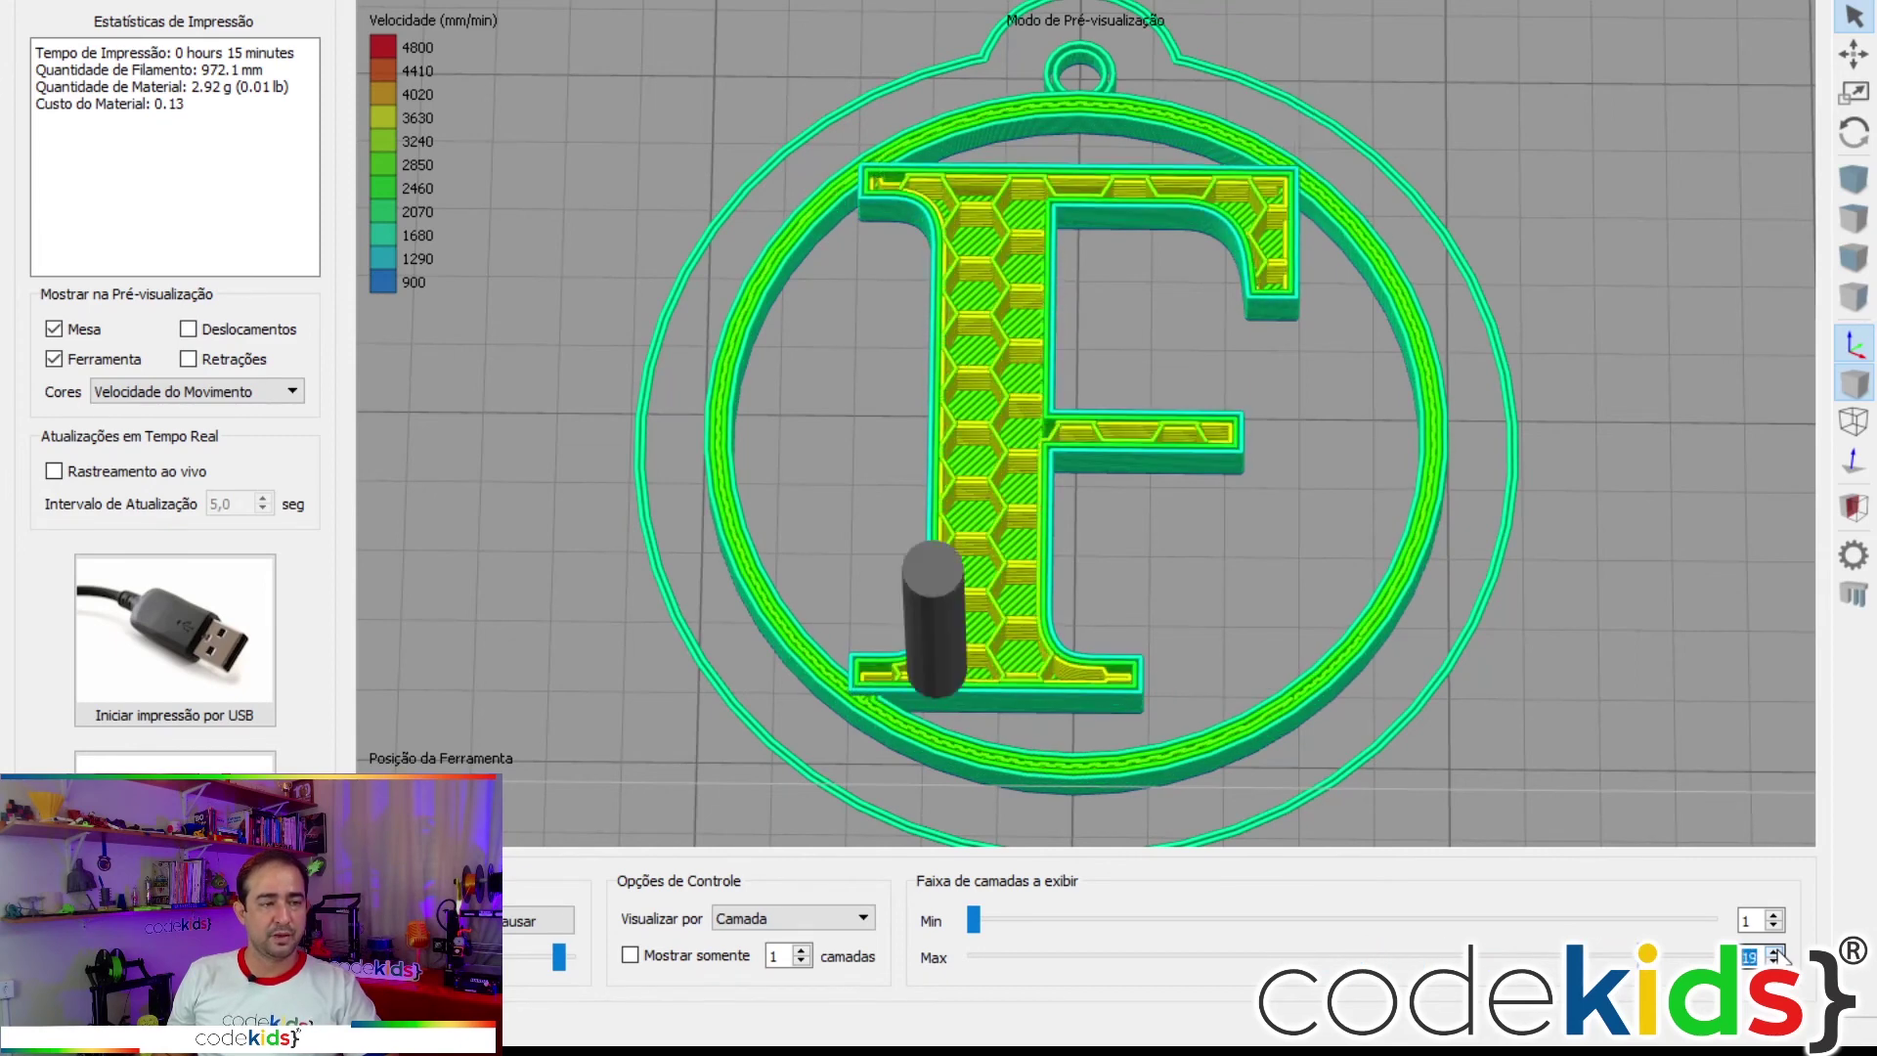
left_click(1774, 950)
left_click(1774, 950)
left_click(1774, 950)
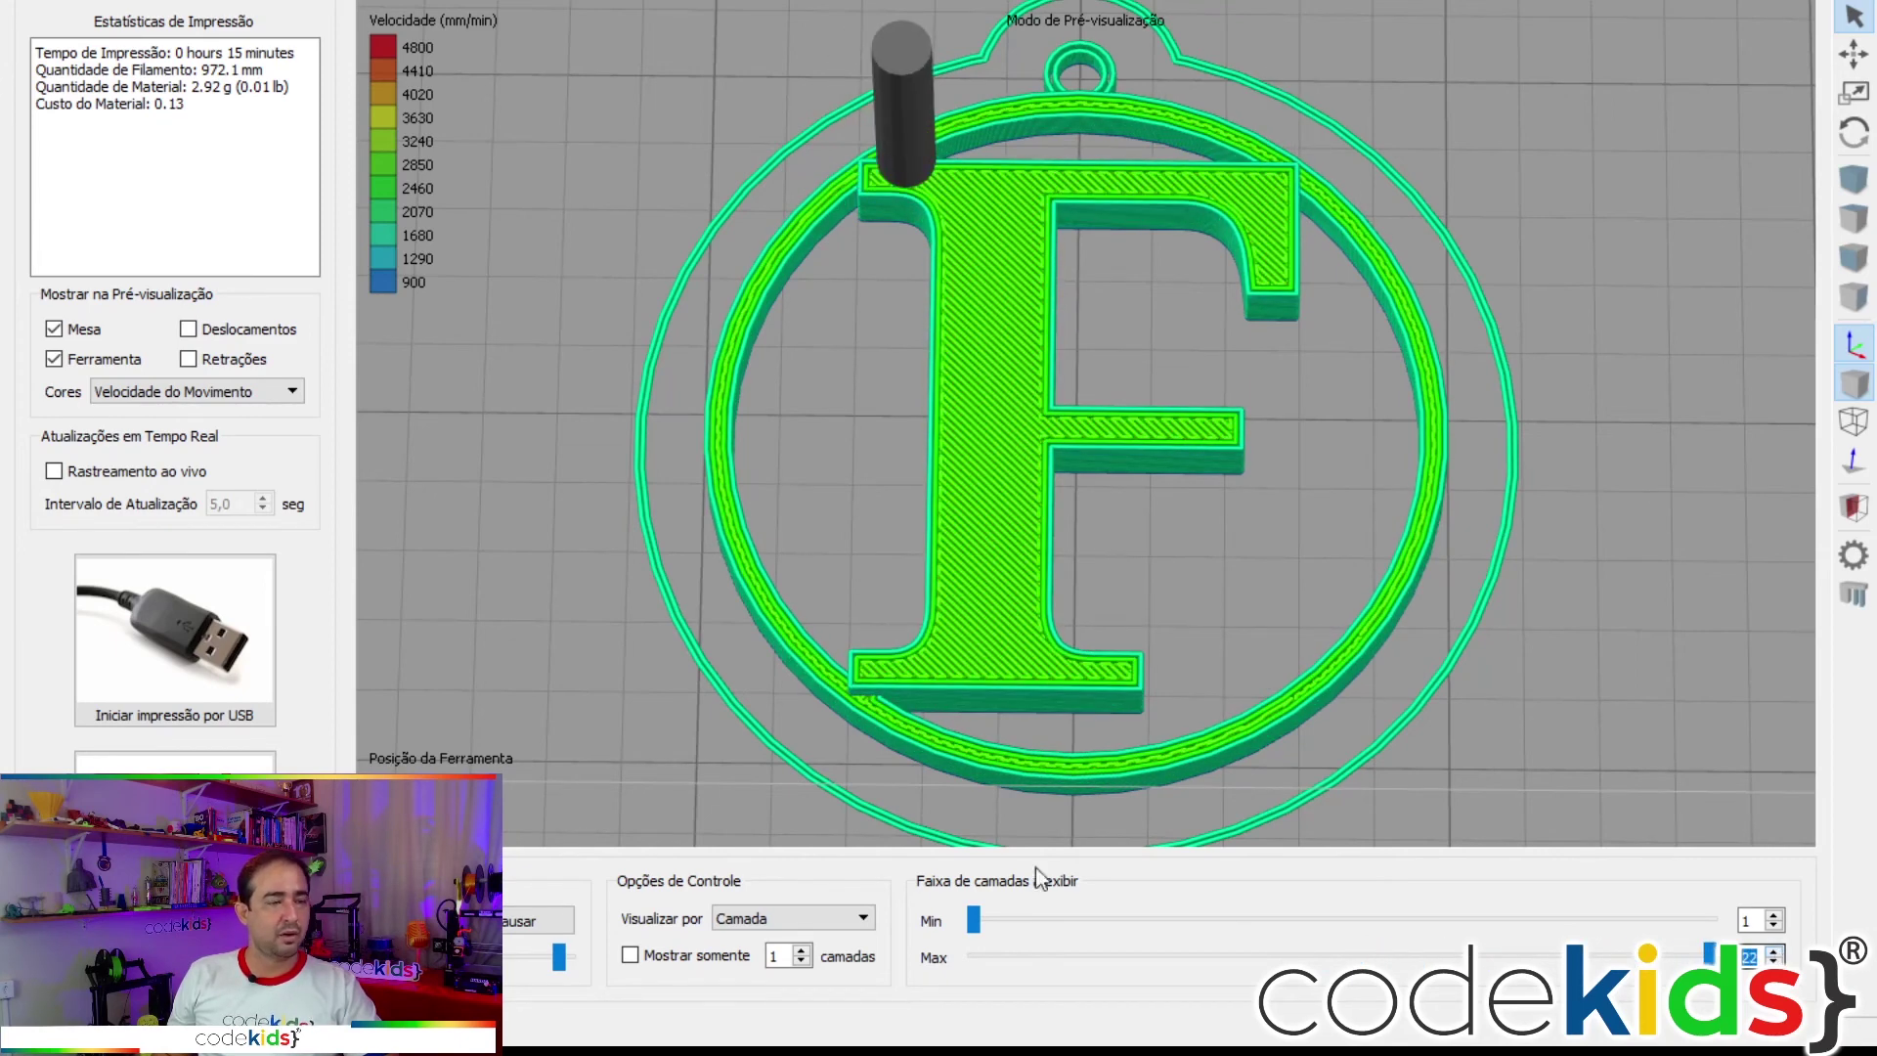
Inspect the keyring loop at the top of the circled F up close, and restore the default view.
middle_click_drag(1077, 237, 1129, 782)
scroll(1050, 236, "up", 3)
middle_click_drag(1158, 239, 1118, 490)
scroll(1079, 496, "up", 2)
scroll(1157, 532, "down", 4)
key("ctrl+0")
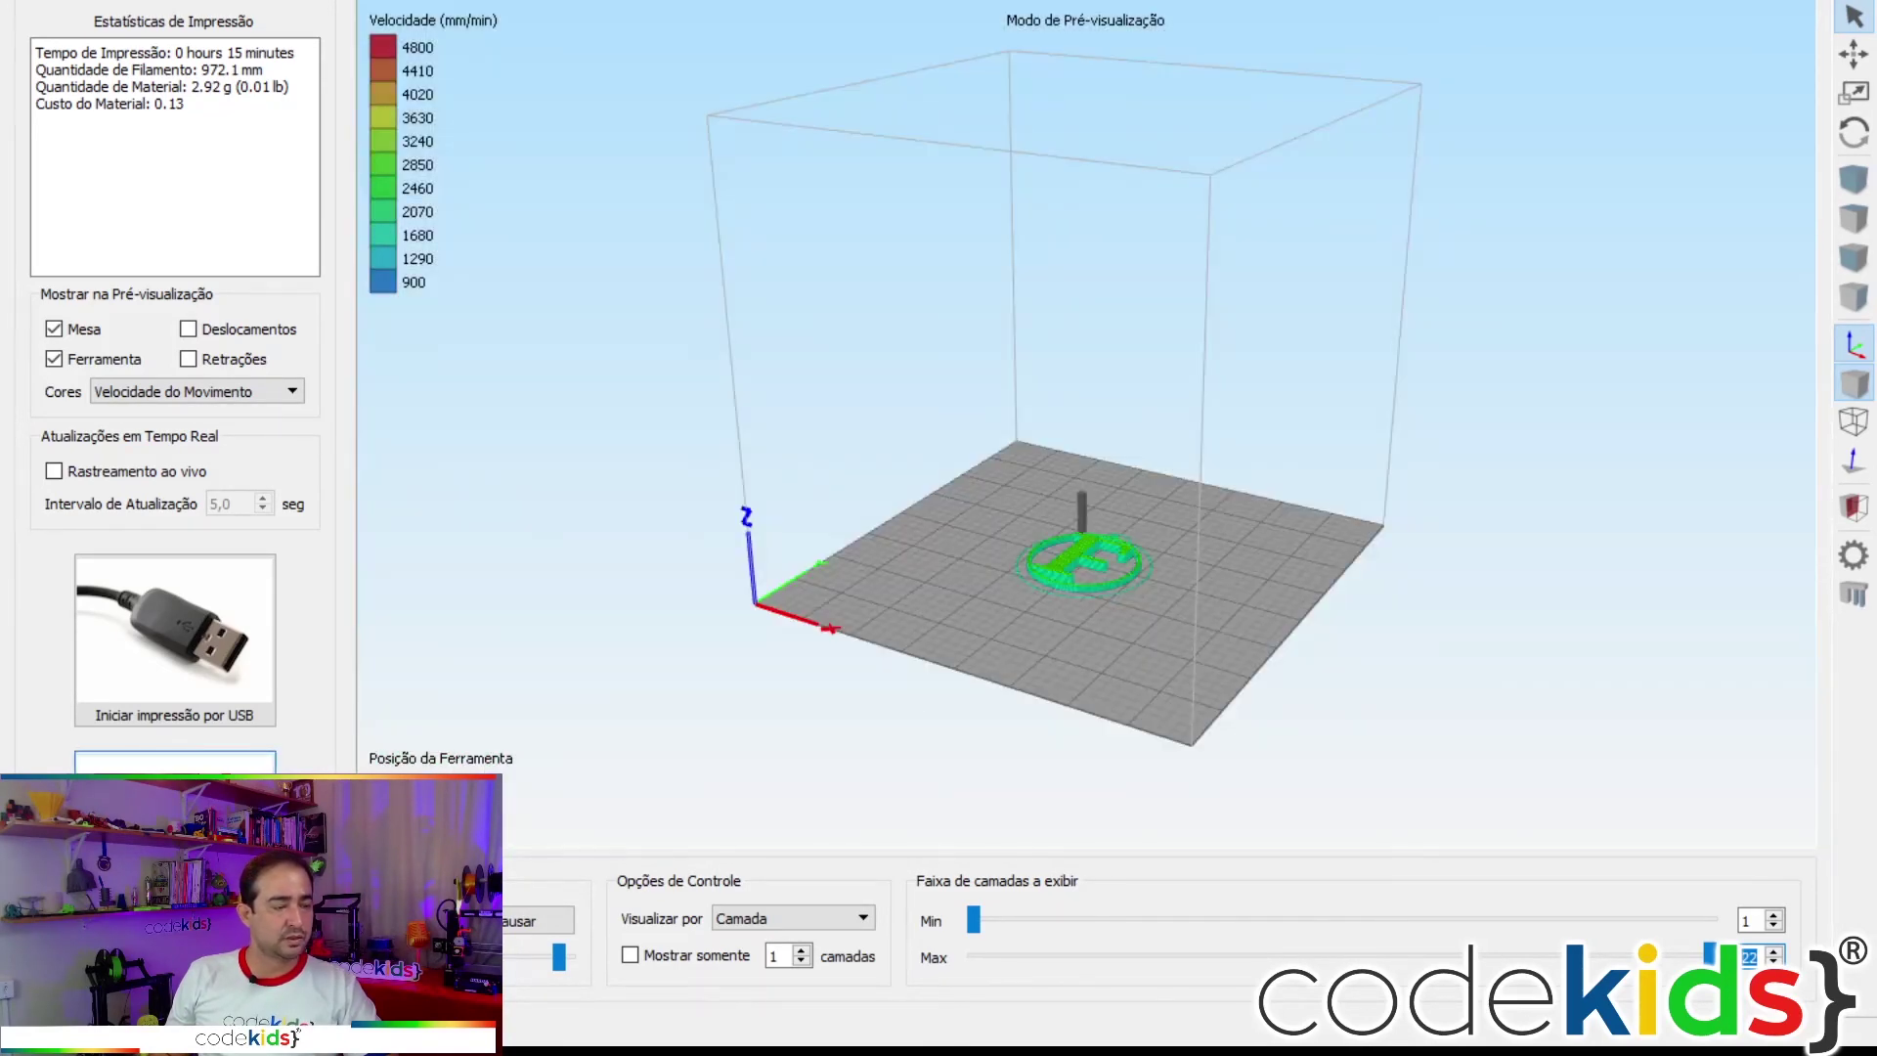
Leave the preview, return to the Process1 settings, and generate the print preview again.
key("Escape")
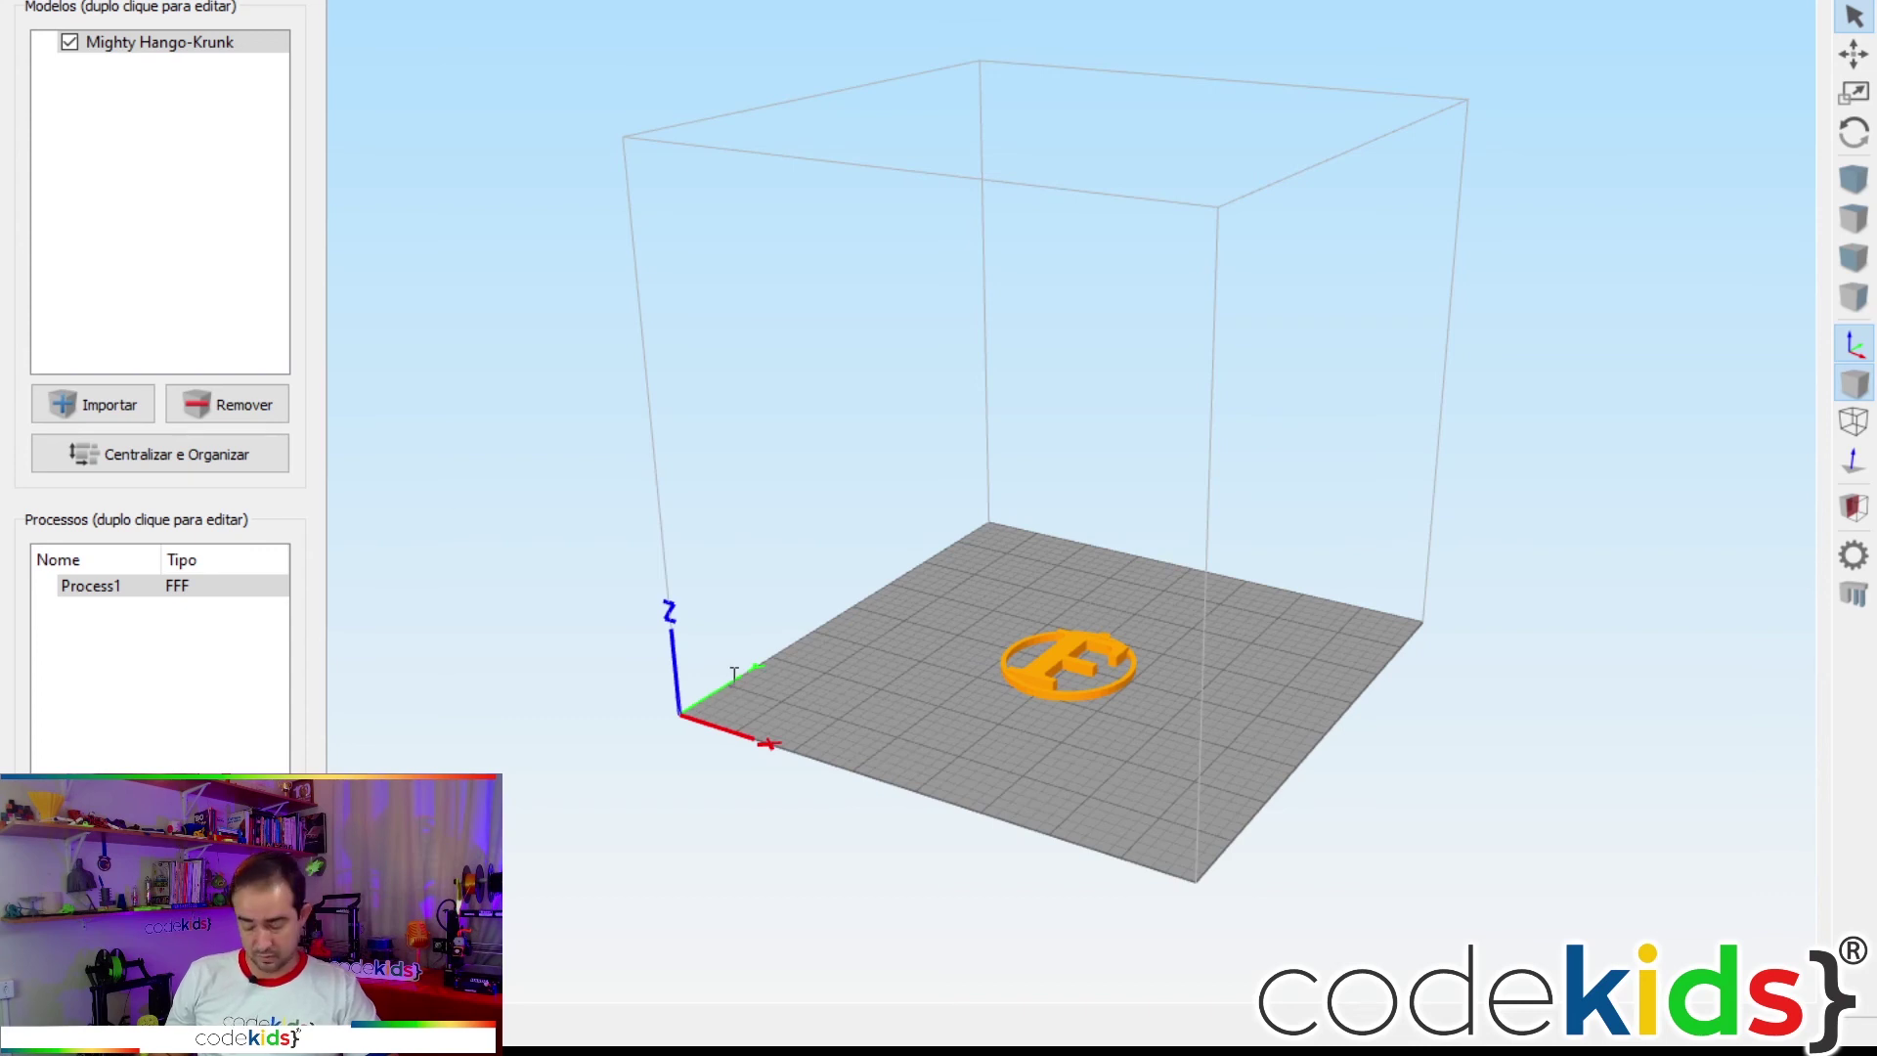
left_click(90, 586)
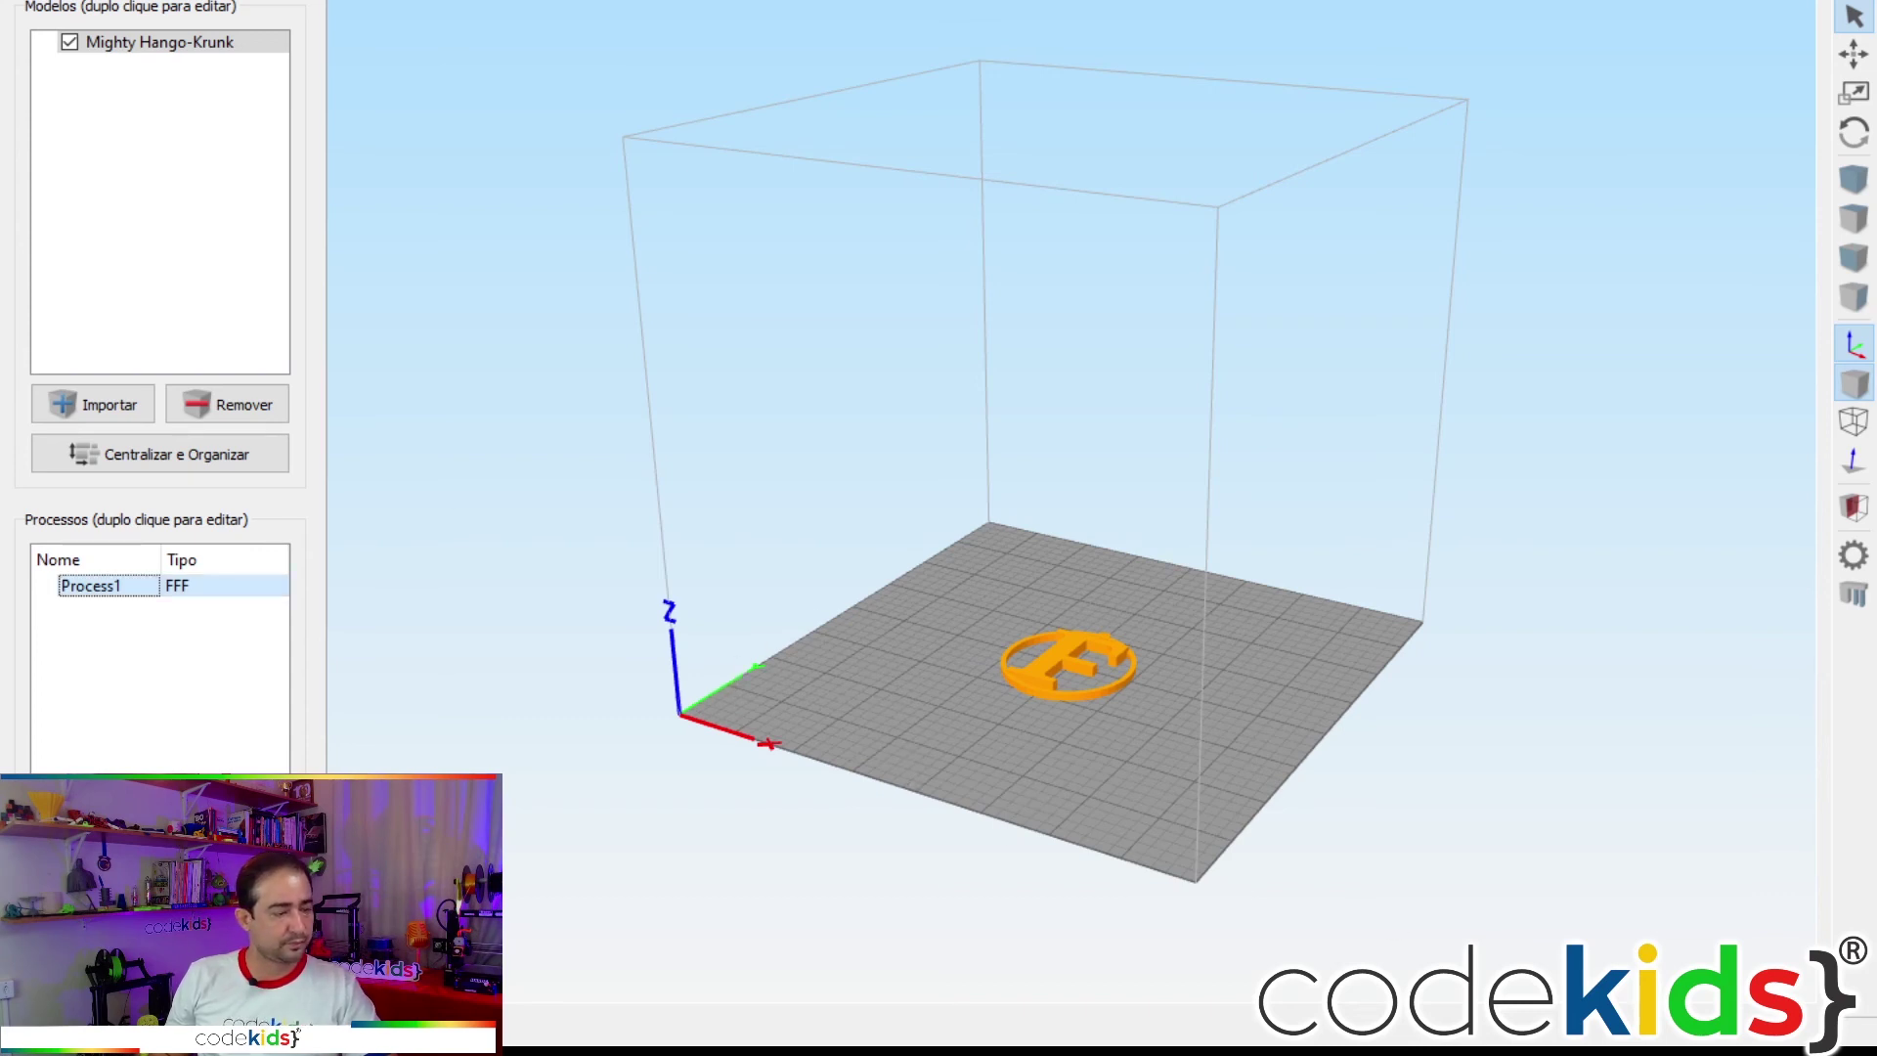
left_click_drag(934, 635, 1078, 858)
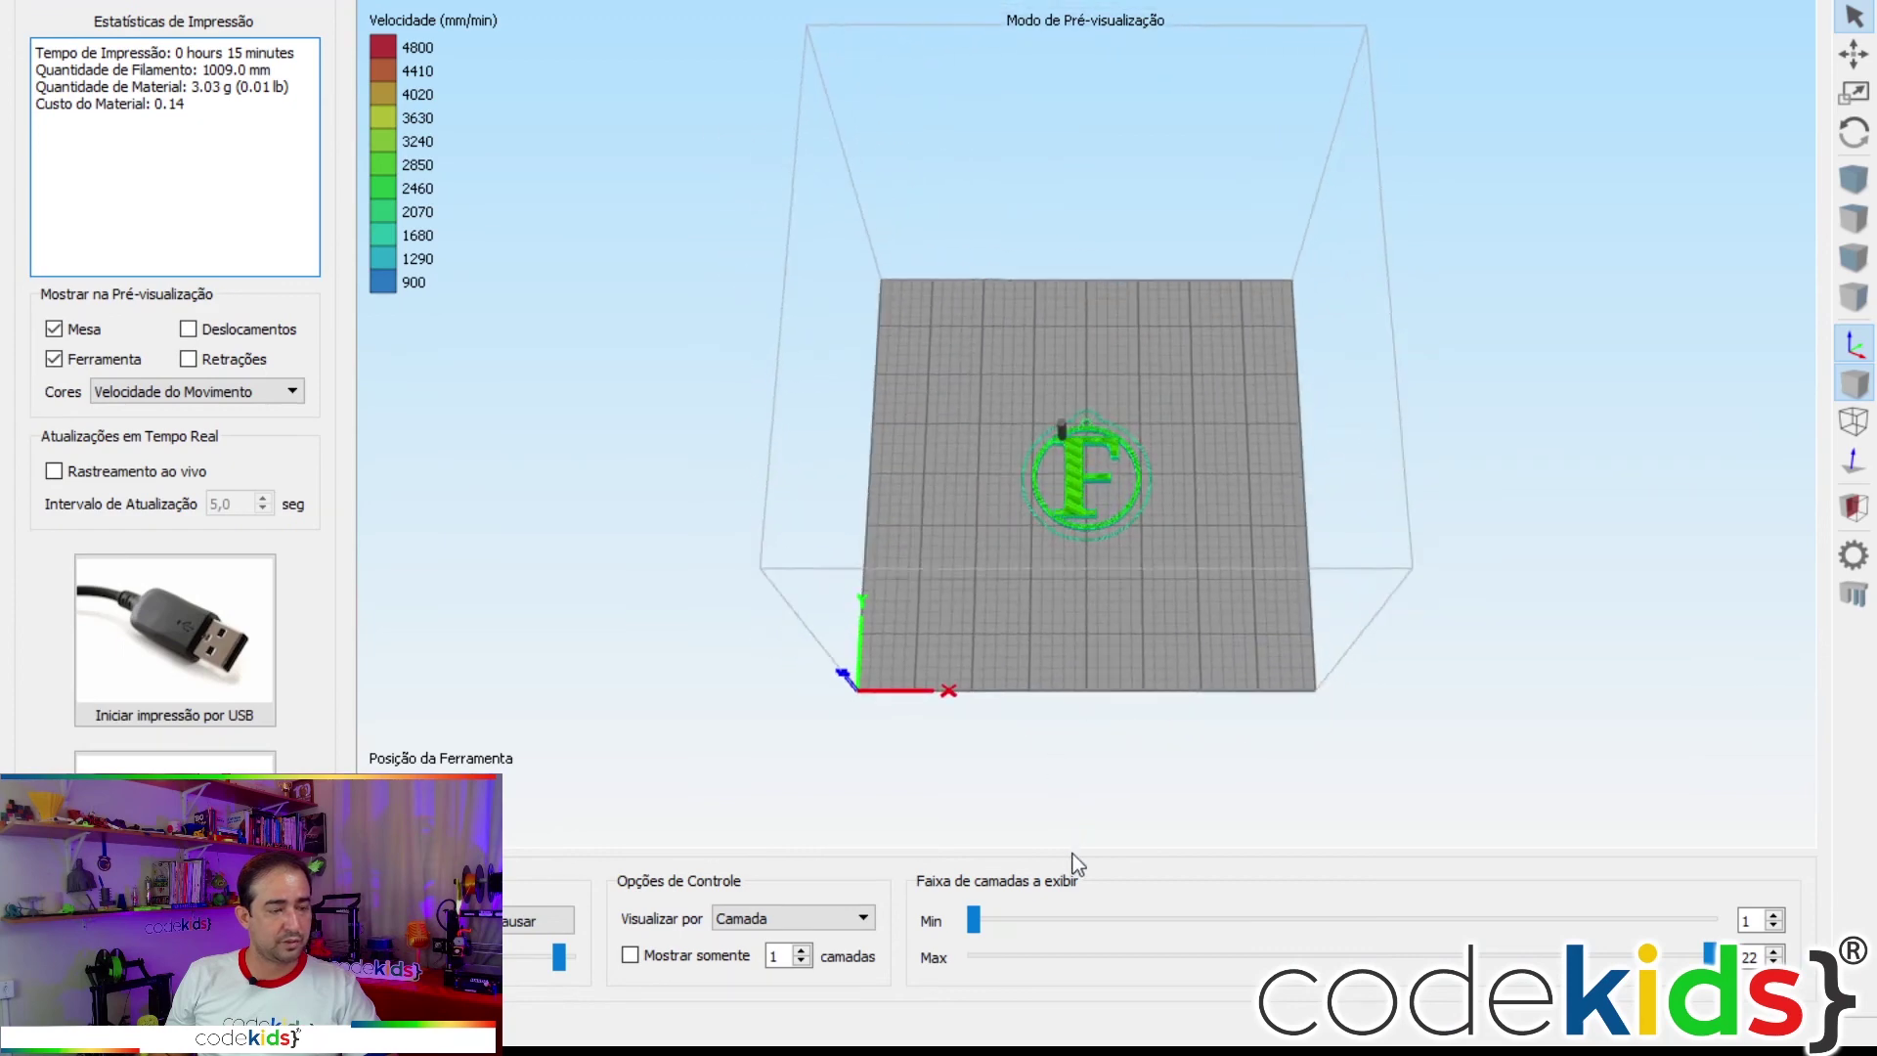
Examine the keyring loop's joint with the ring at layer 5, and restore the maximum layer to 22.
scroll(1095, 409, "up", 10)
left_click_drag(1104, 573, 1130, 430)
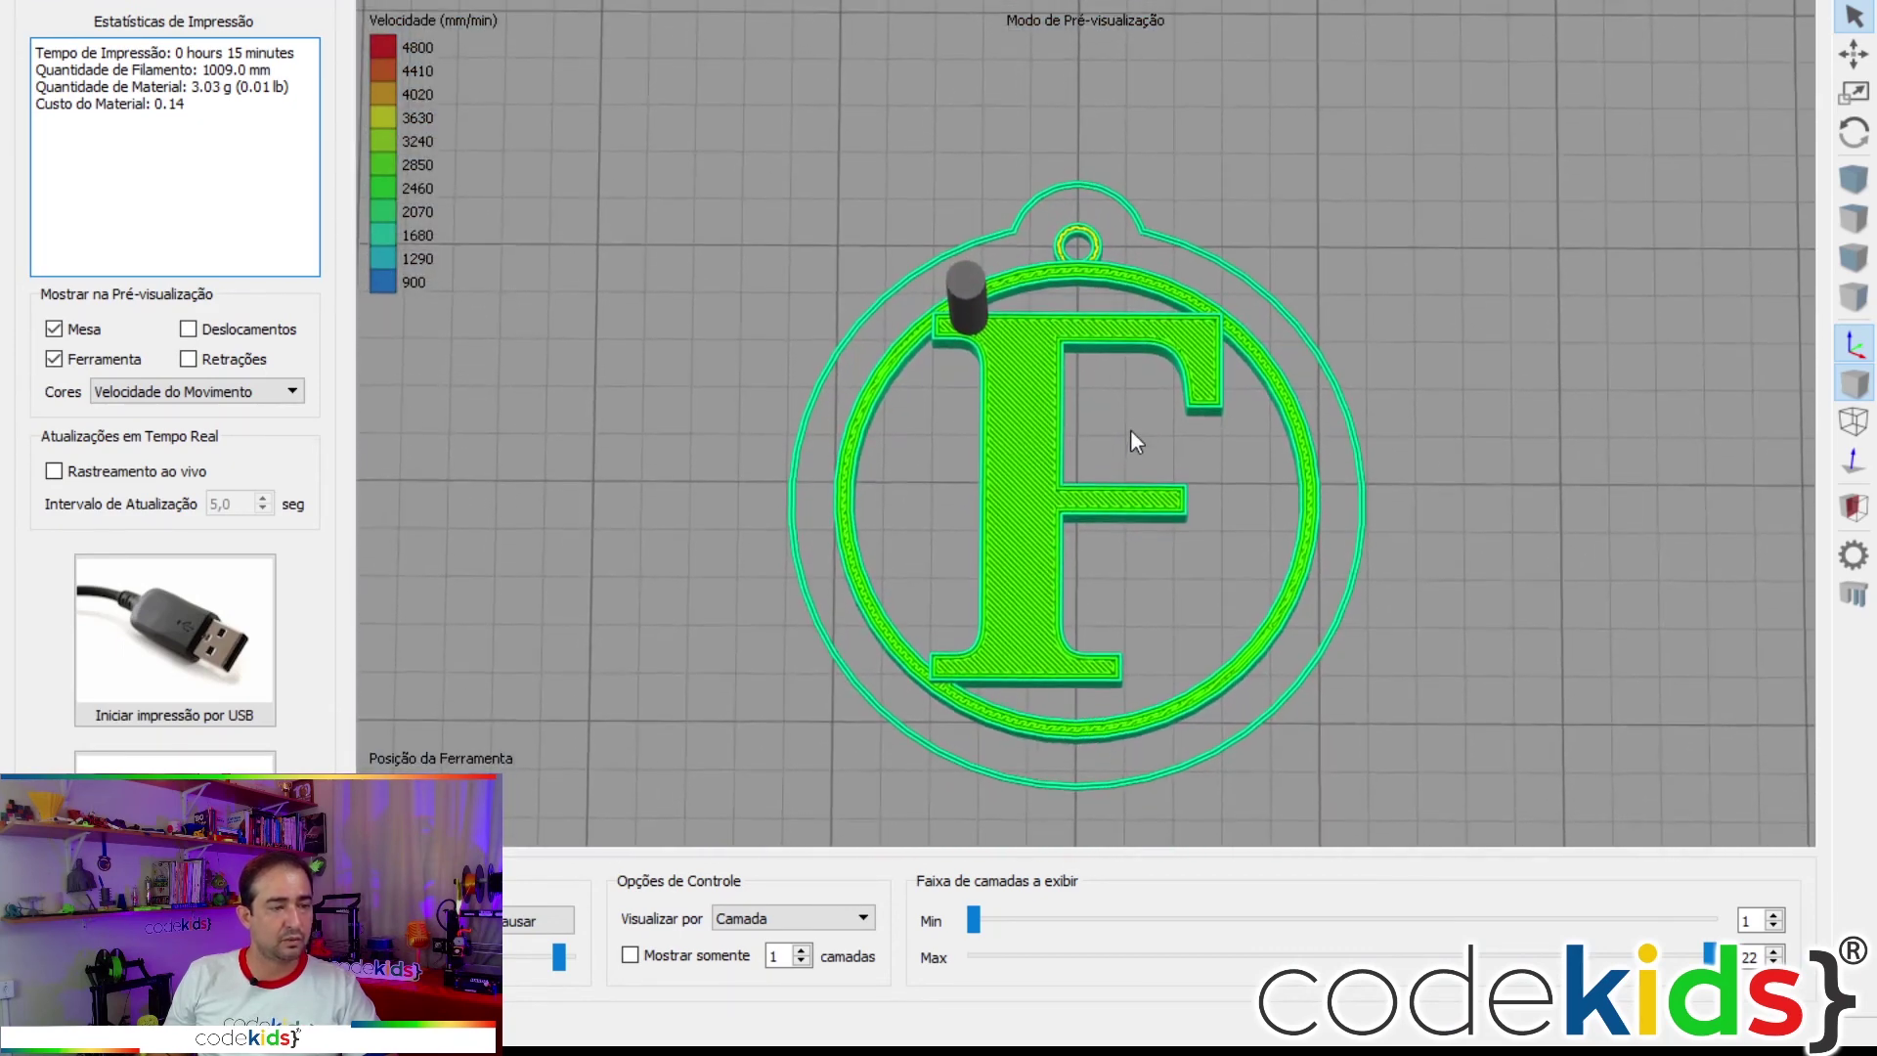
scroll(1102, 586, "up", 10)
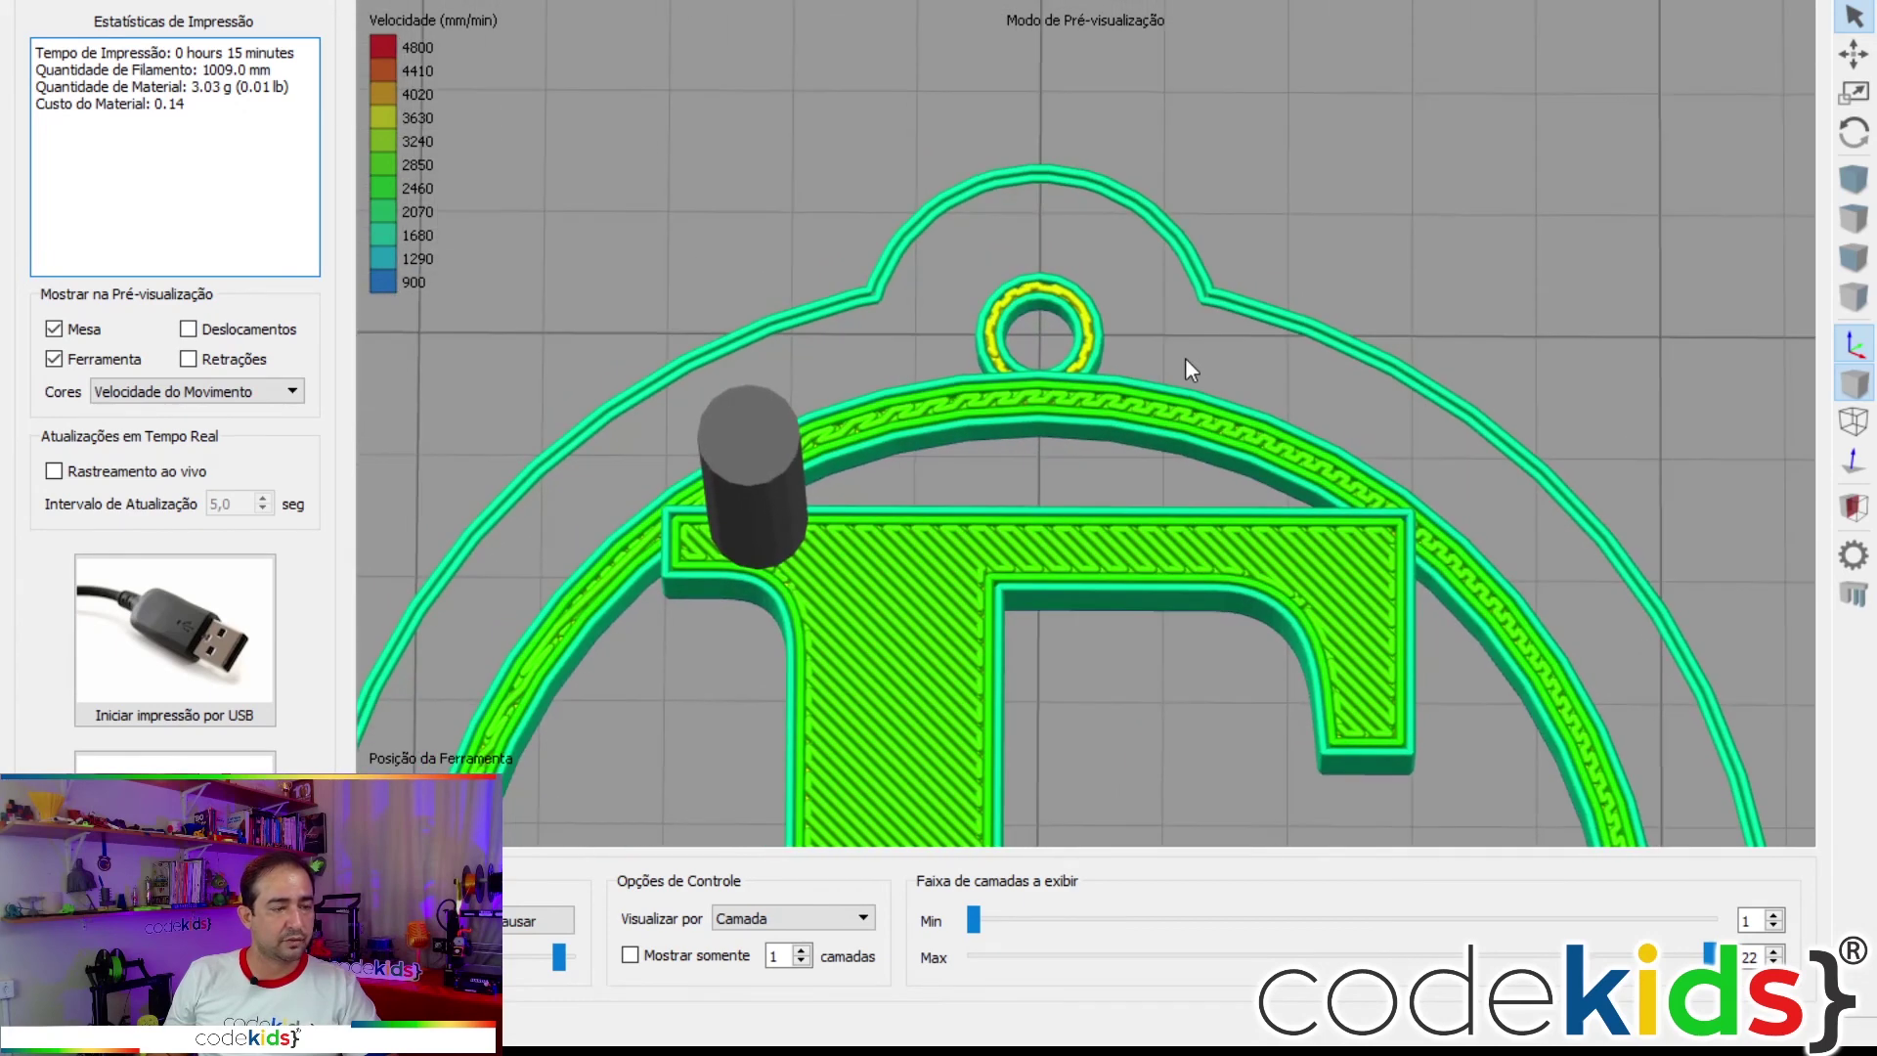
left_click_drag(1709, 953, 1216, 956)
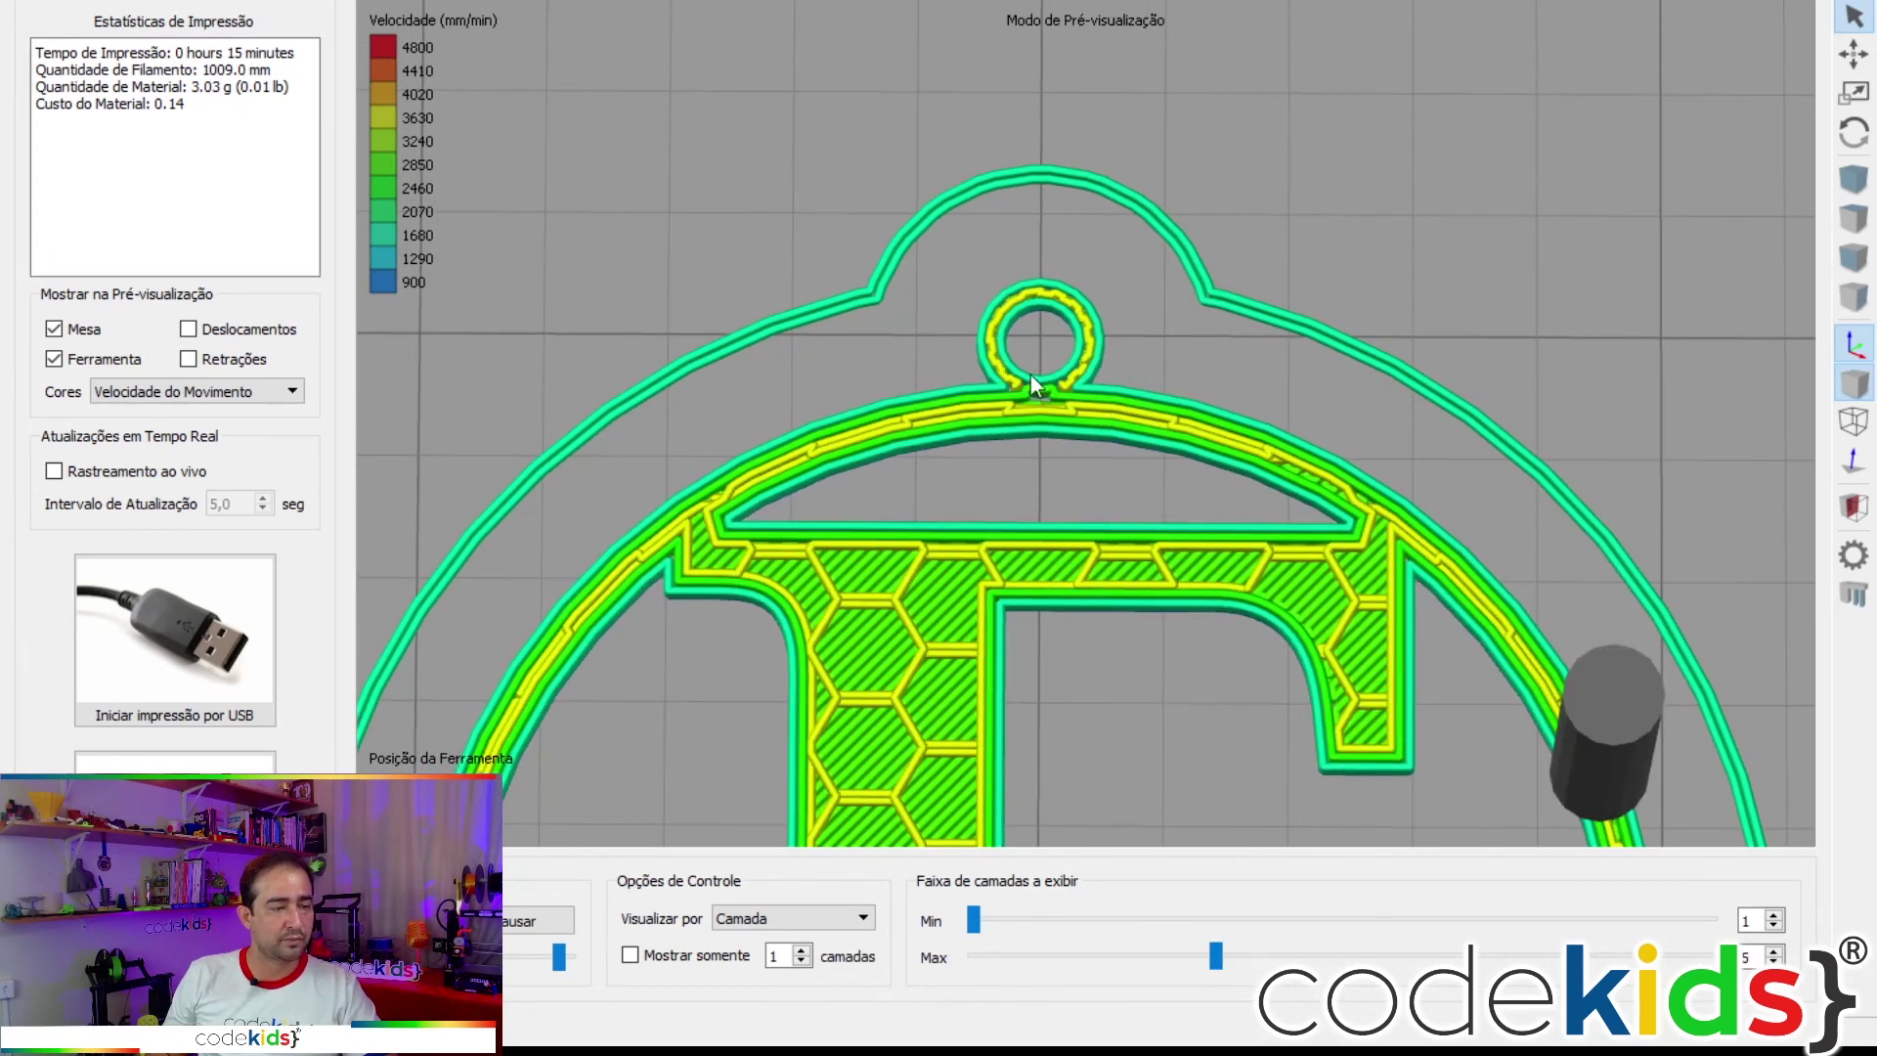
left_click_drag(1213, 958, 1709, 958)
Examine the full sliced circled F in the preview from several angles and distances.
scroll(1316, 633, "down", 3)
scroll(1271, 684, "down", 3)
left_click_drag(1124, 690, 1110, 540)
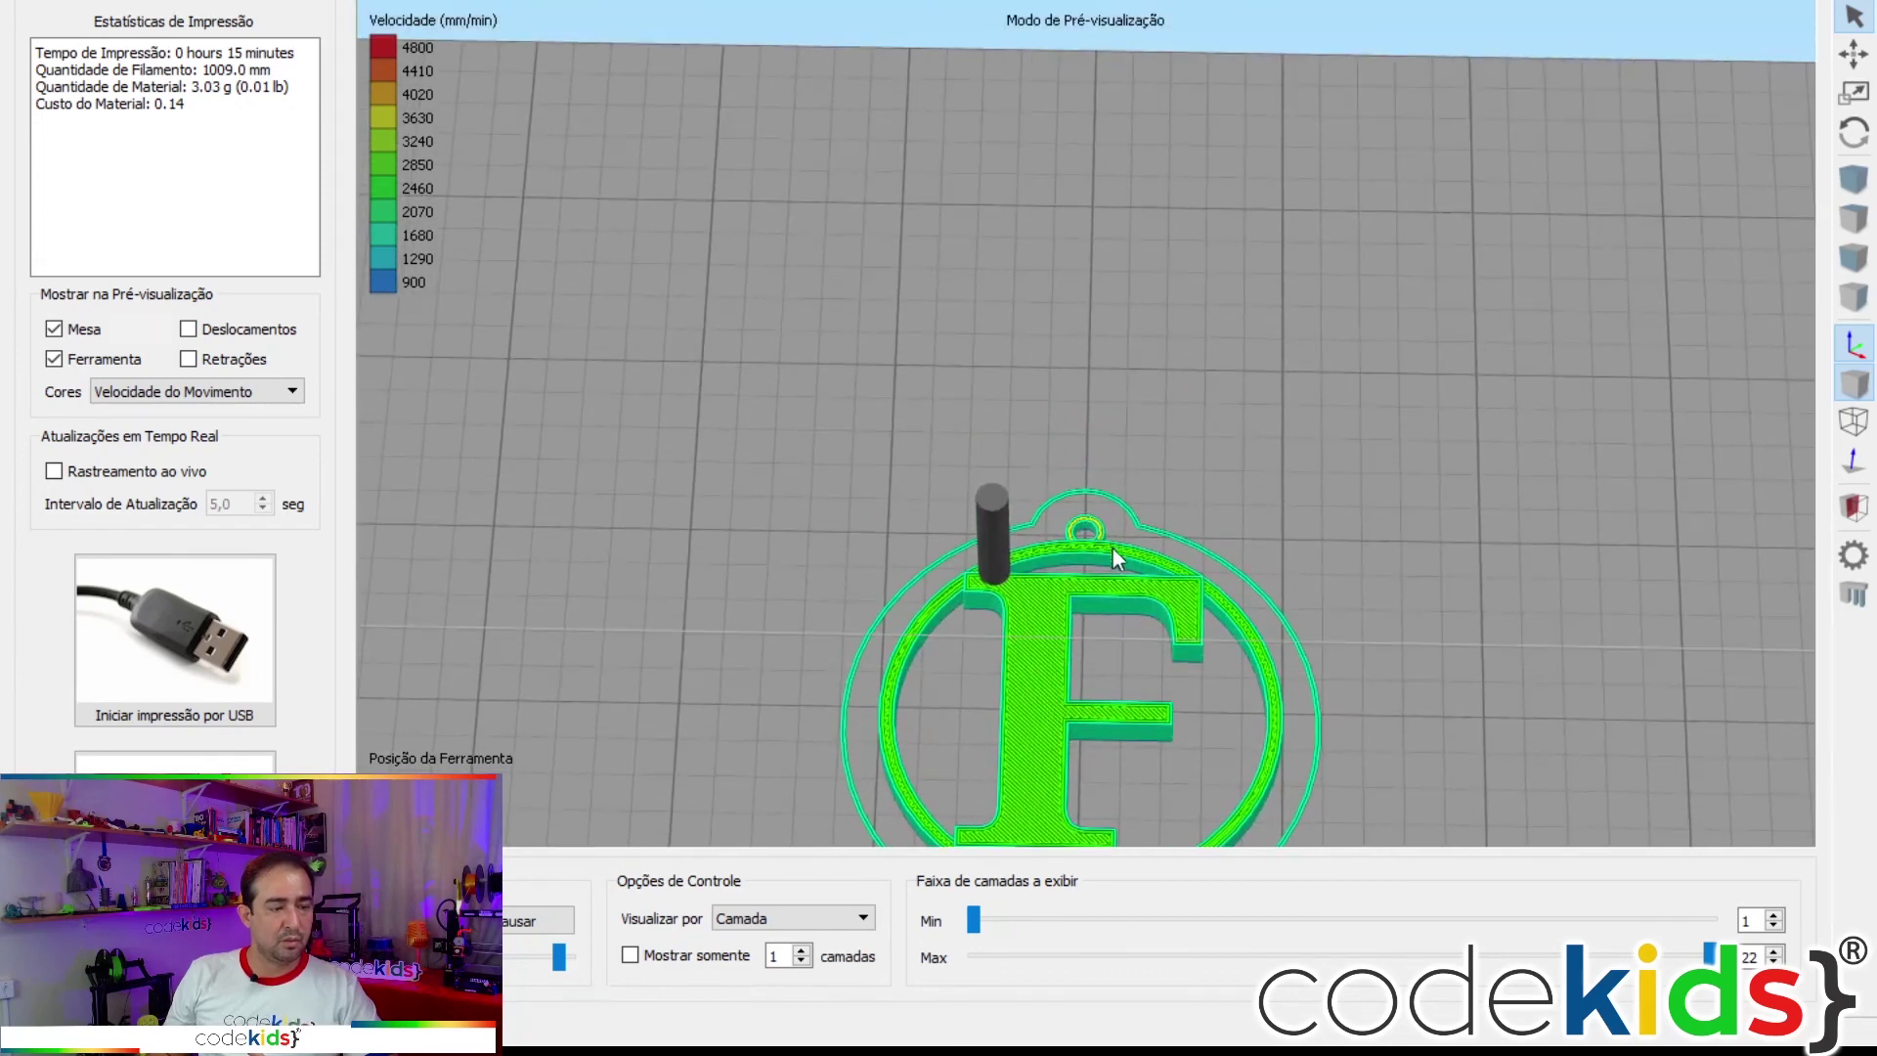
scroll(1159, 655, "down", 5)
left_click_drag(916, 542, 1113, 679)
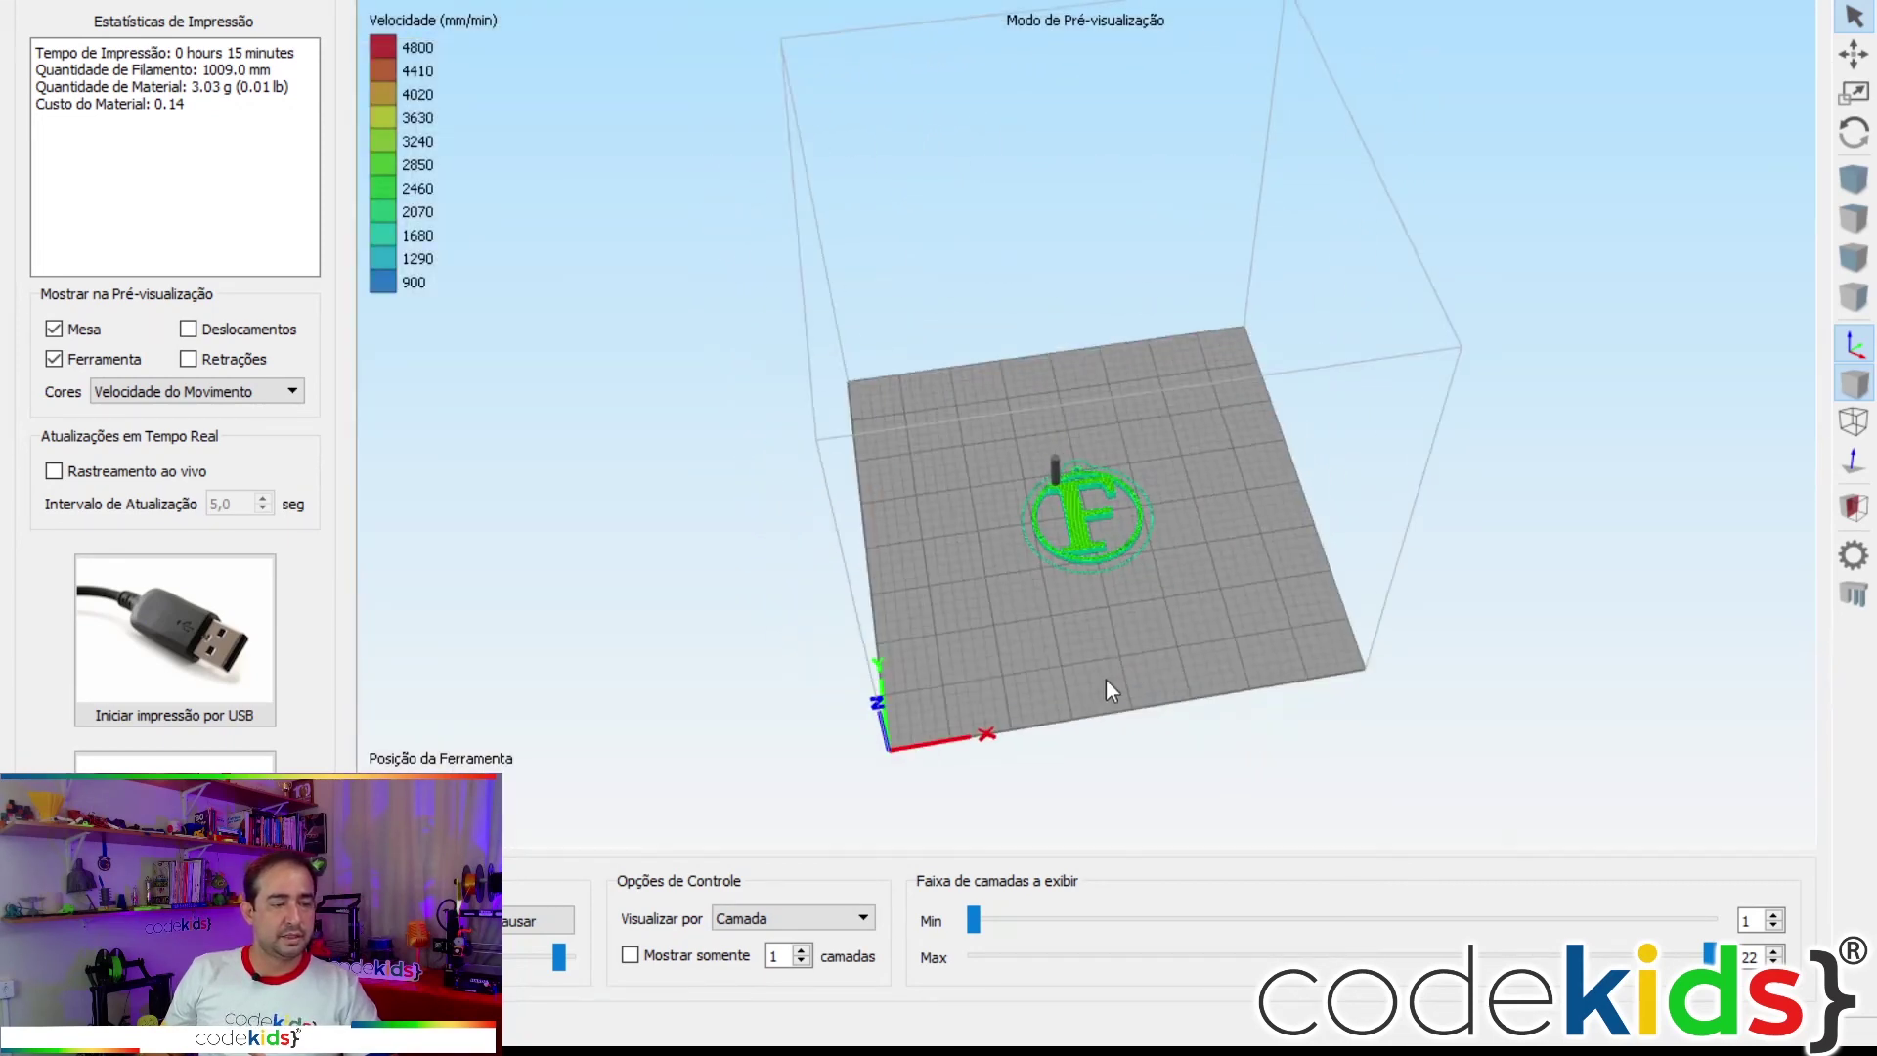
scroll(1087, 504, "up", 3)
left_click_drag(1087, 504, 716, 630)
scroll(877, 496, "up", 3)
left_click_drag(880, 501, 789, 547)
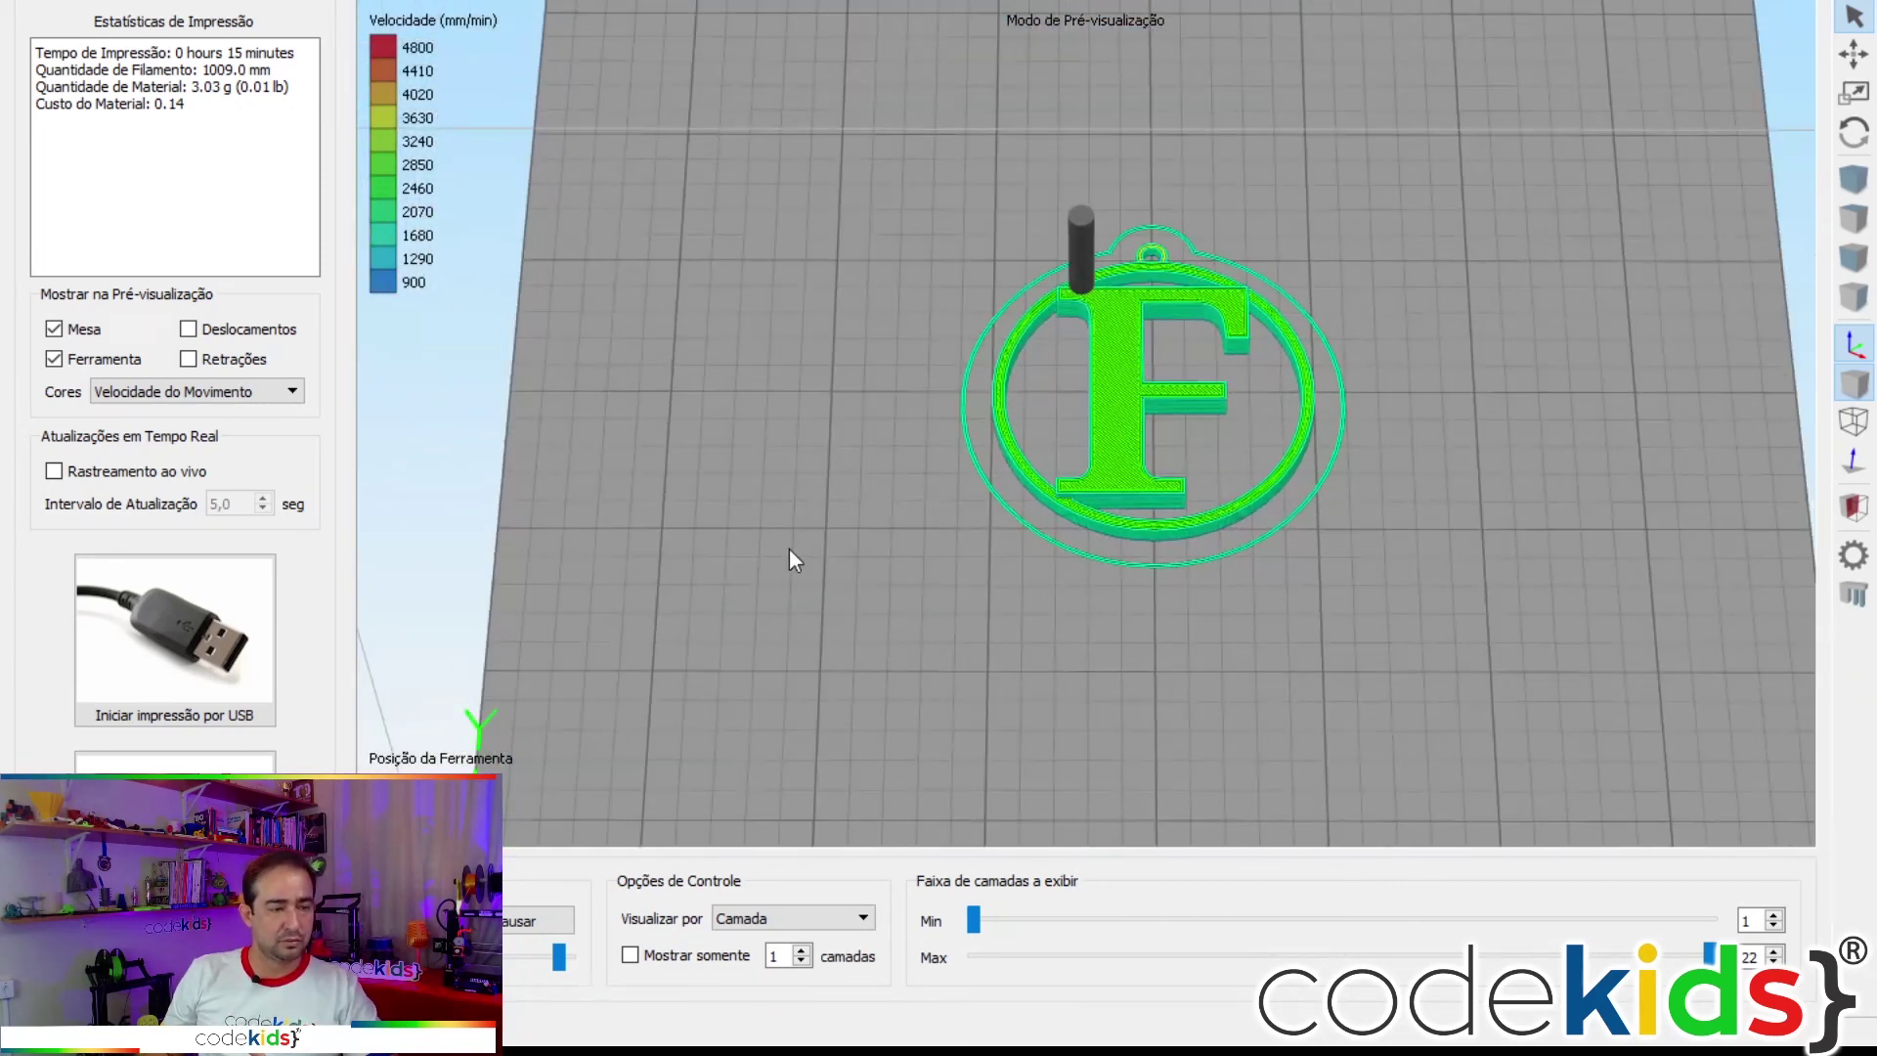
scroll(1136, 381, "up", 3)
left_click_drag(1064, 402, 859, 509)
scroll(859, 508, "up", 2)
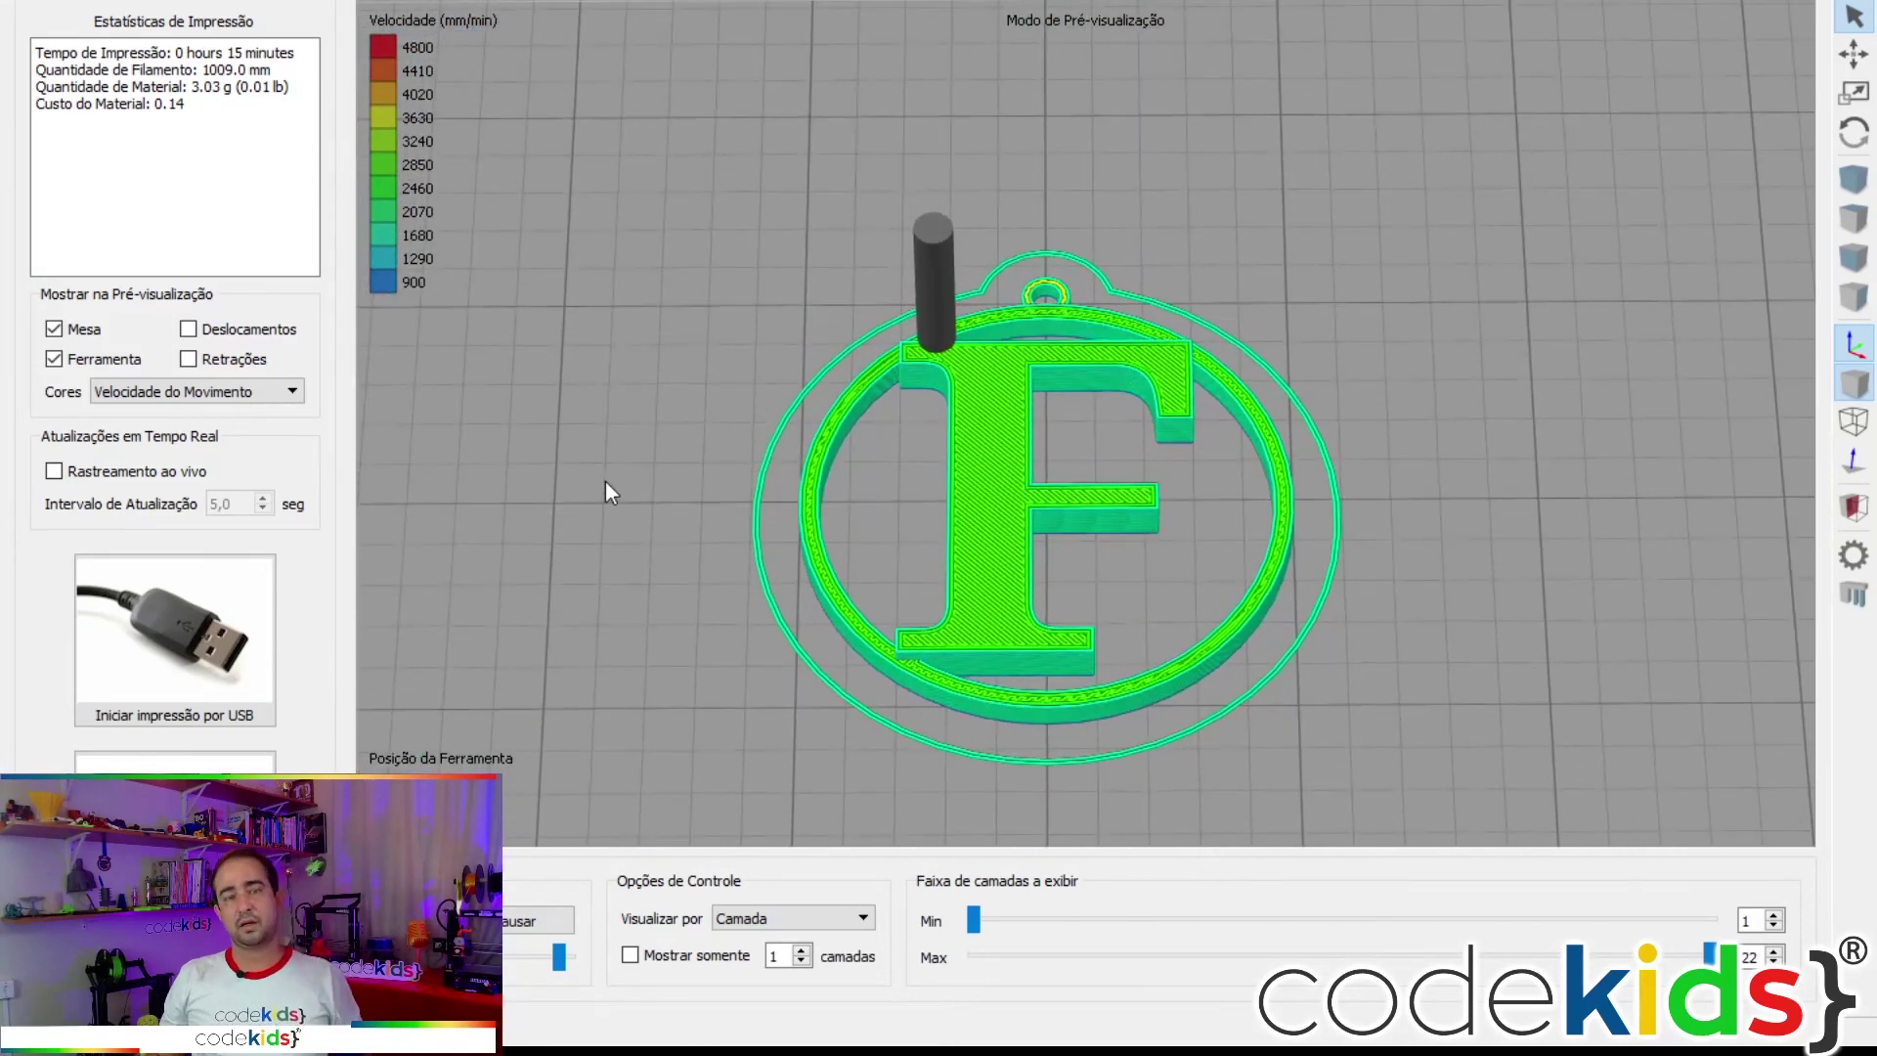